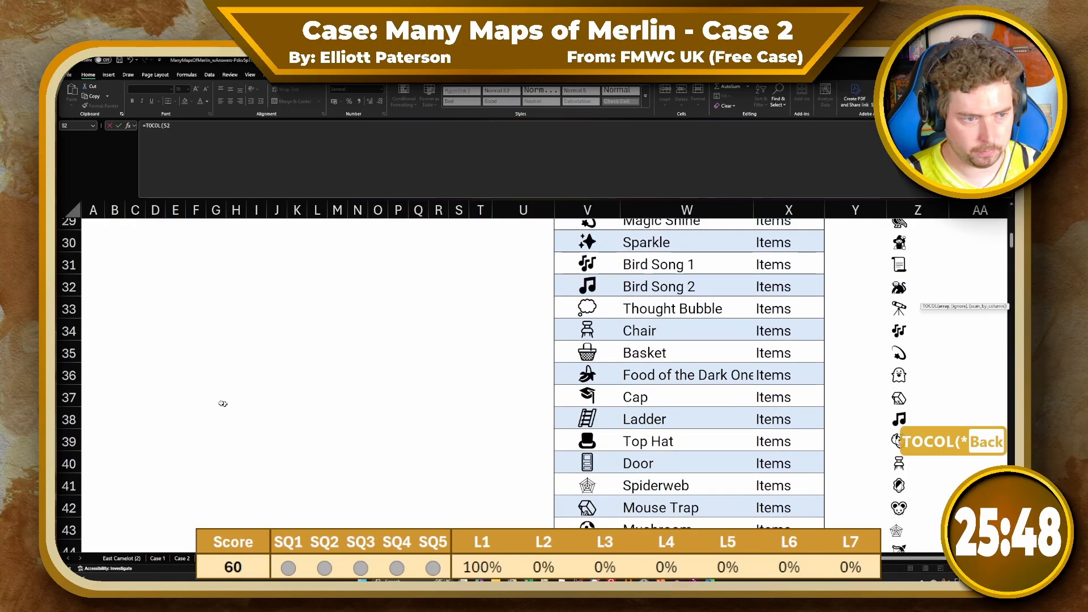
# Flatten the map range B2:S19 into a single column in AD4 with TOCOL
pyautogui.press('Return')
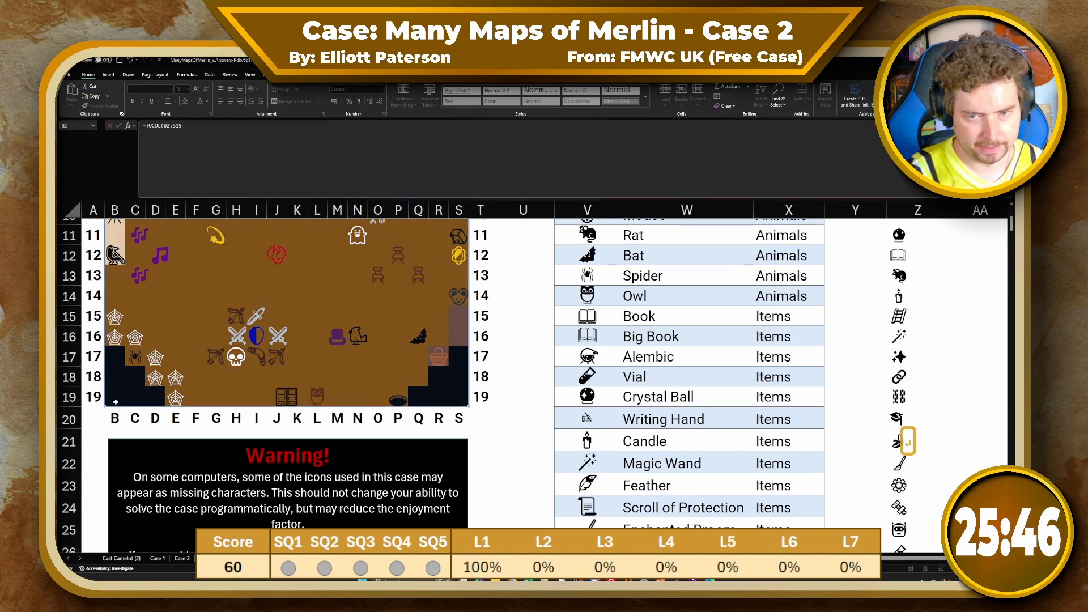
pyautogui.press('Up')
pyautogui.press('Up')
pyautogui.press('Down')
pyautogui.press('Right')
pyautogui.press('Right')
pyautogui.press('Left')
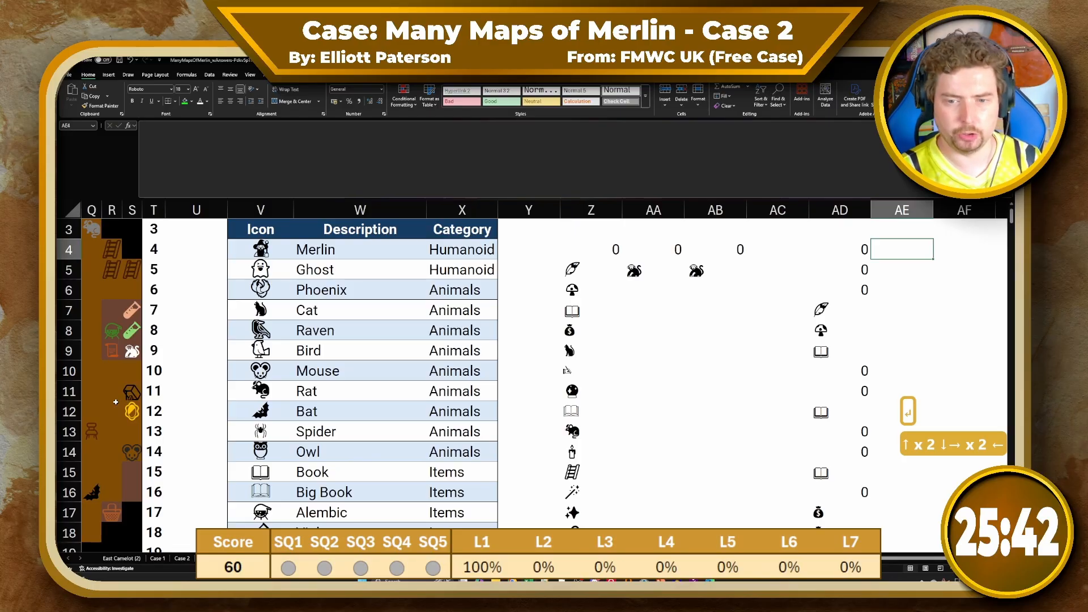
# Review the Quest 2 example and its icon list on the Case 2 sheet, and return to the map sheet
pyautogui.click(182, 558)
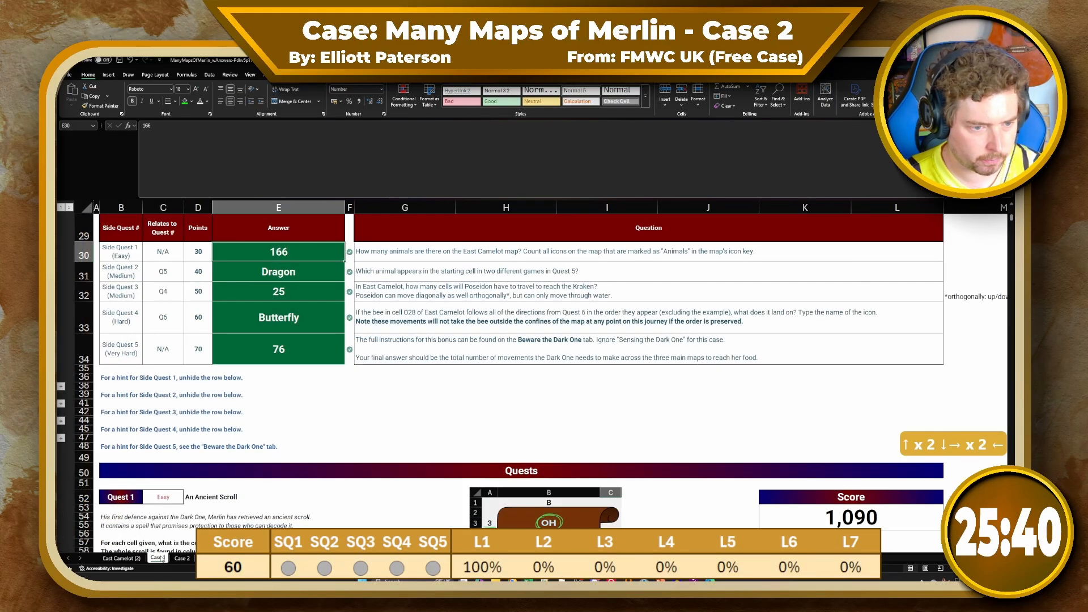
pyautogui.scroll(-10, 252, 491)
pyautogui.scroll(-4, 257, 488)
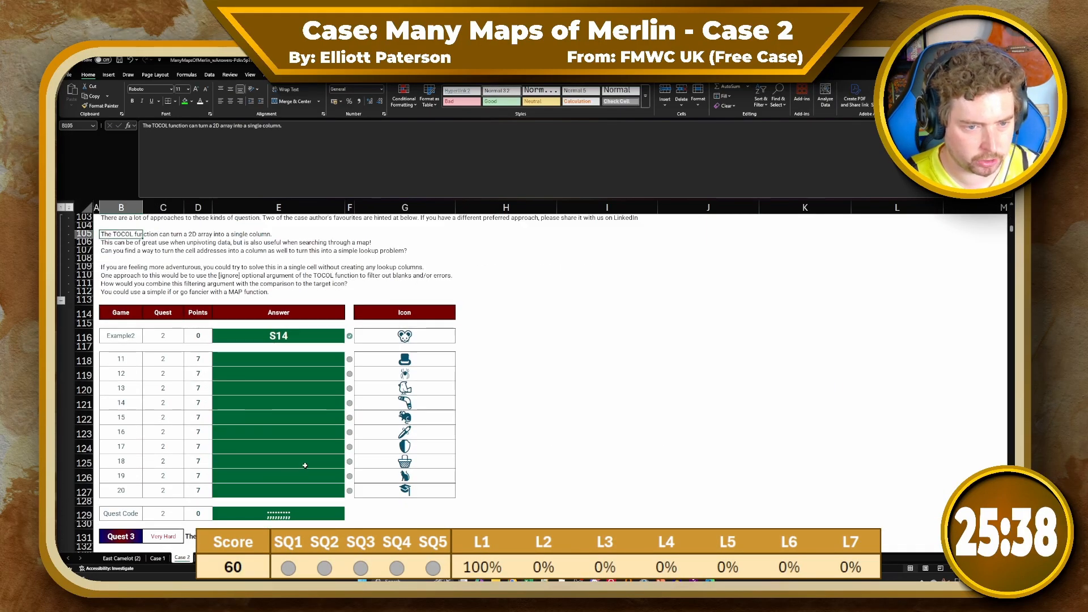
pyautogui.scroll(1, 304, 466)
pyautogui.scroll(-1, 256, 353)
pyautogui.click(284, 337)
pyautogui.hotkey('ctrl', 'pagedown')
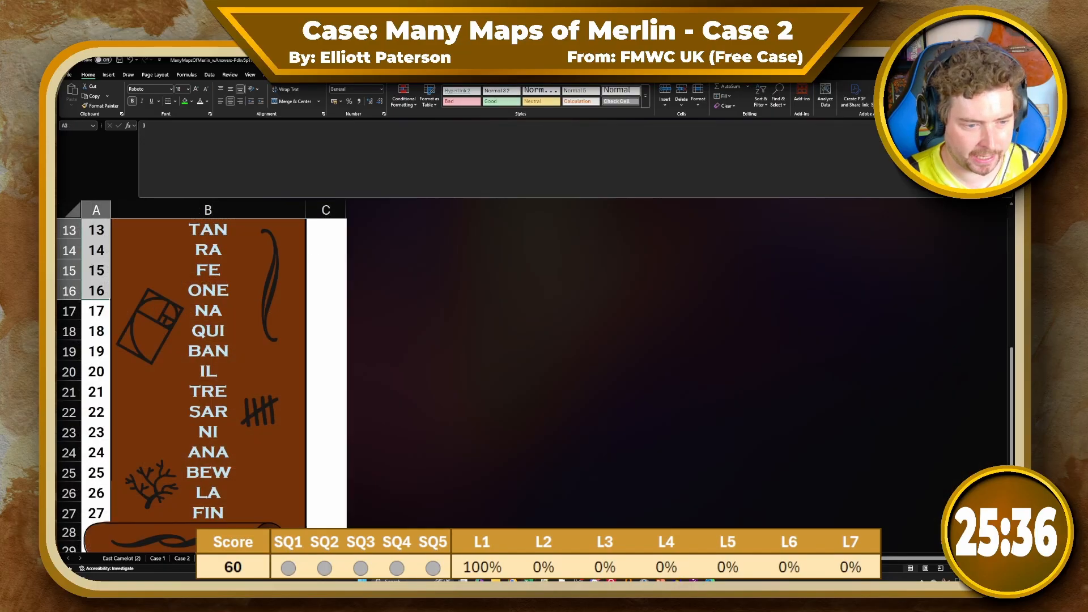
pyautogui.hotkey('ctrl', 'pagedown')
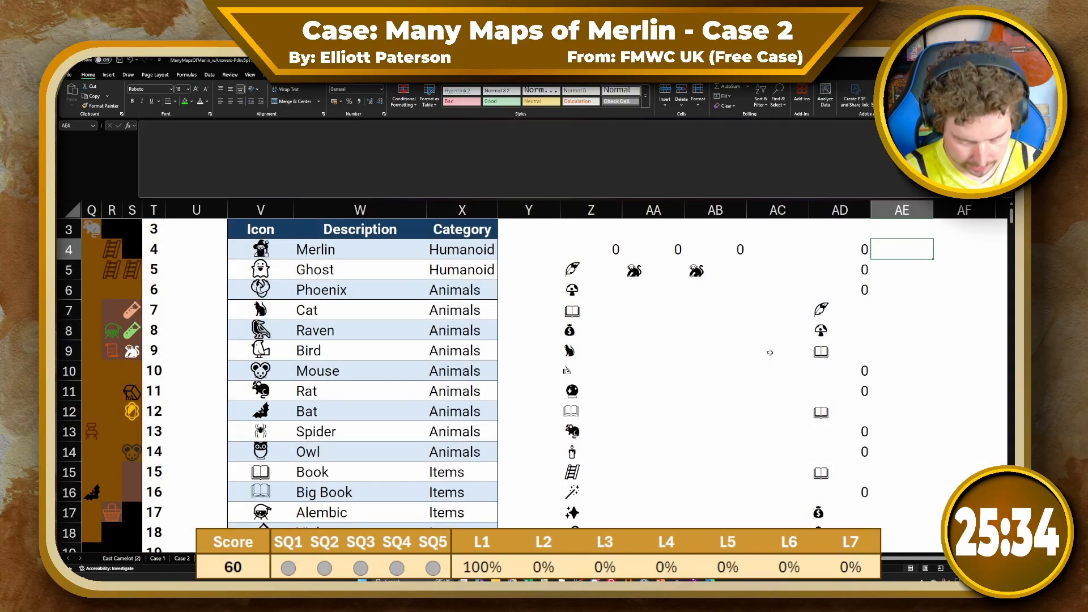
# List every map coordinate in one column from AE4 with =TOCOL(B1:S1&T2:T19)
pyautogui.write('=TOC')
pyautogui.press('Tab')
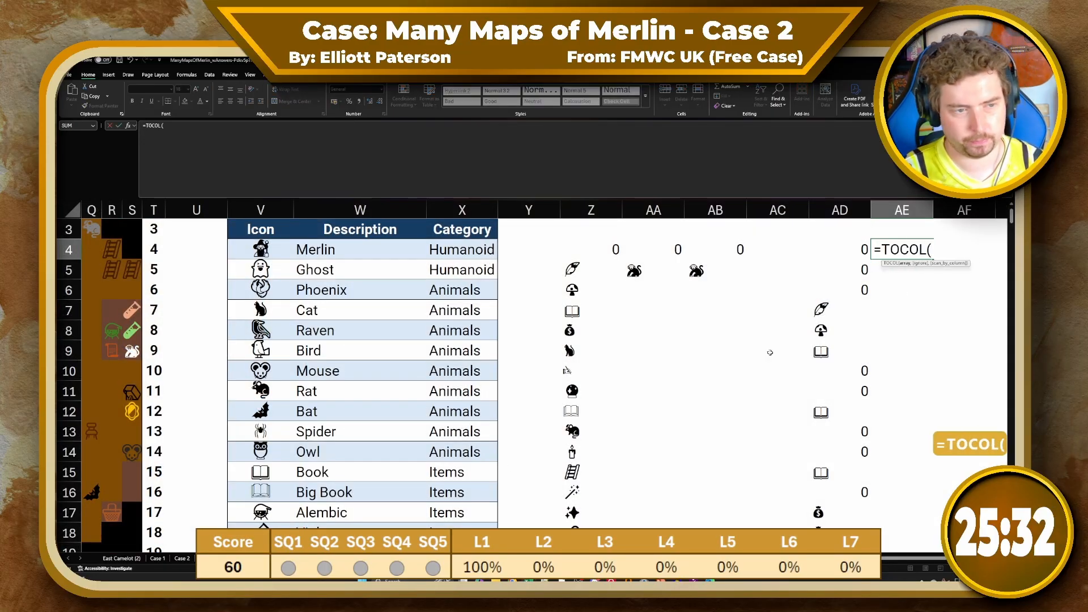
pyautogui.hscroll(-5, 714, 314)
pyautogui.scroll(1, 705, 318)
pyautogui.hscroll(-1, 581, 352)
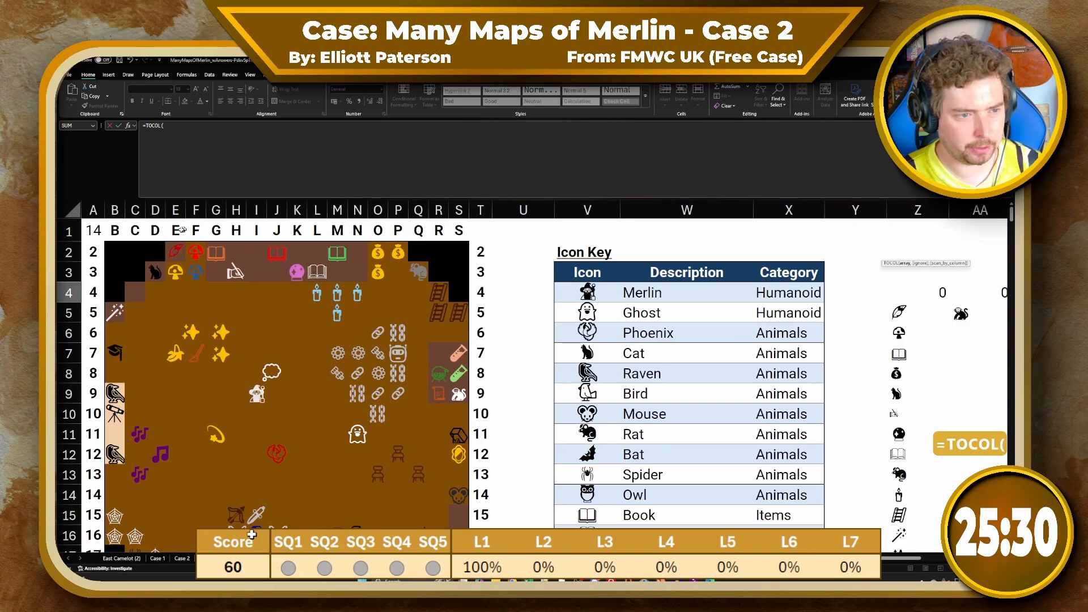
pyautogui.moveTo(119, 232); pyautogui.dragTo(459, 230)
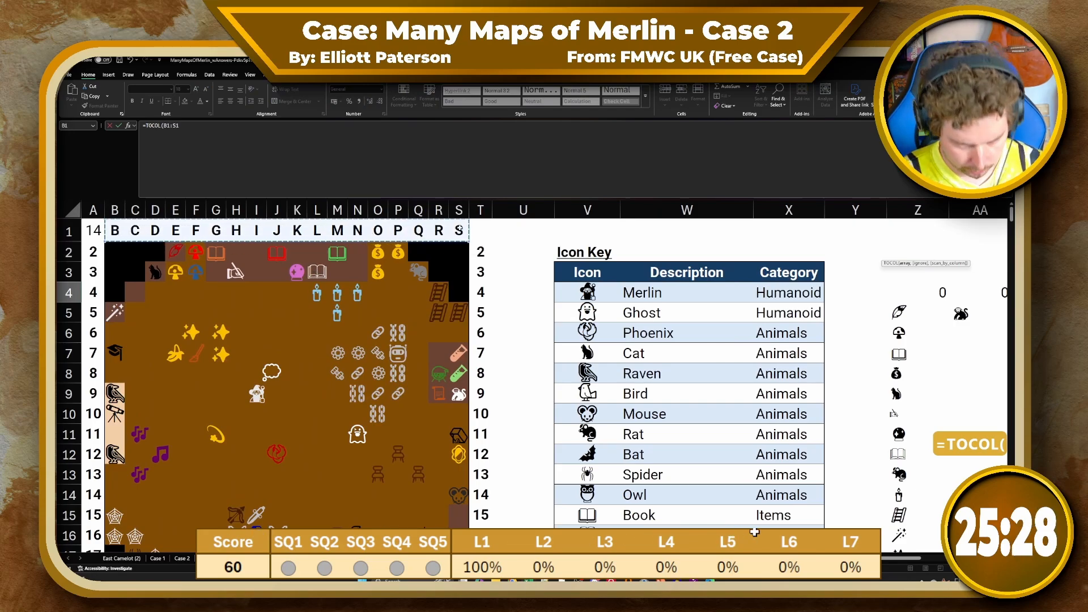
pyautogui.write('&')
pyautogui.click(480, 251)
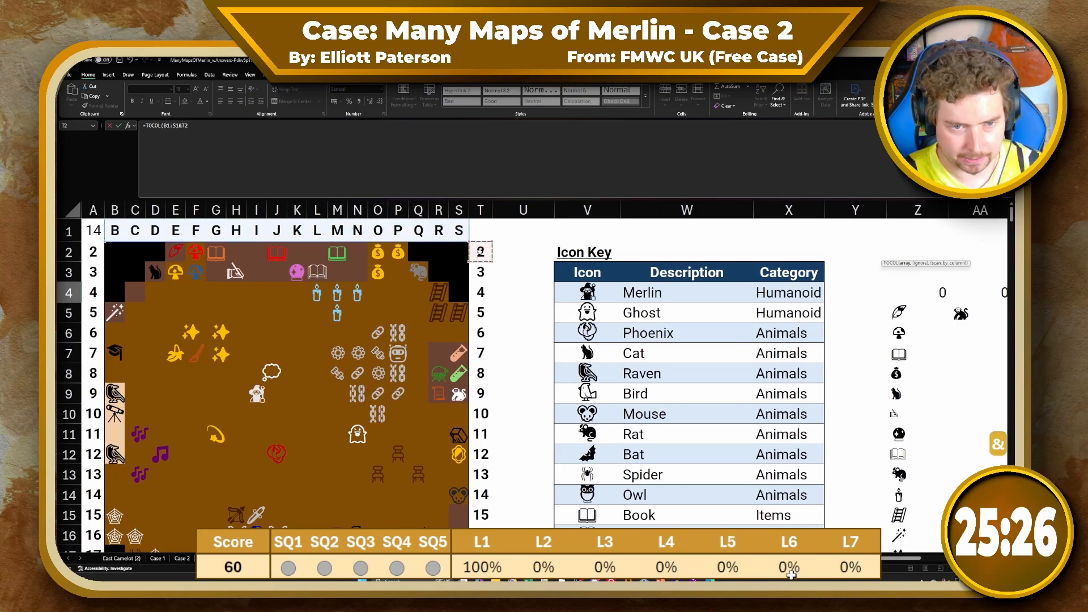
pyautogui.hotkey('ctrl', 'shift', 'Down')
pyautogui.press('Return')
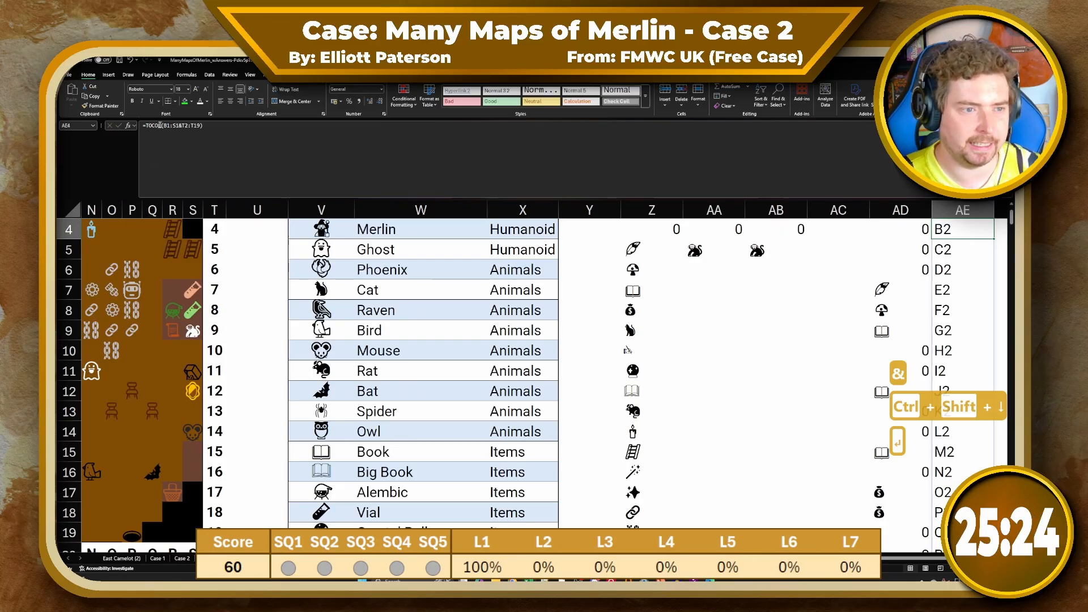
# Reuse the TOCOL argument in AF4 as =B1:S1&T2:T19 to spill the coordinates as a grid
pyautogui.moveTo(164, 126); pyautogui.dragTo(201, 126)
pyautogui.hotkey('ctrl', 'c')
pyautogui.scroll(1, 459, 471)
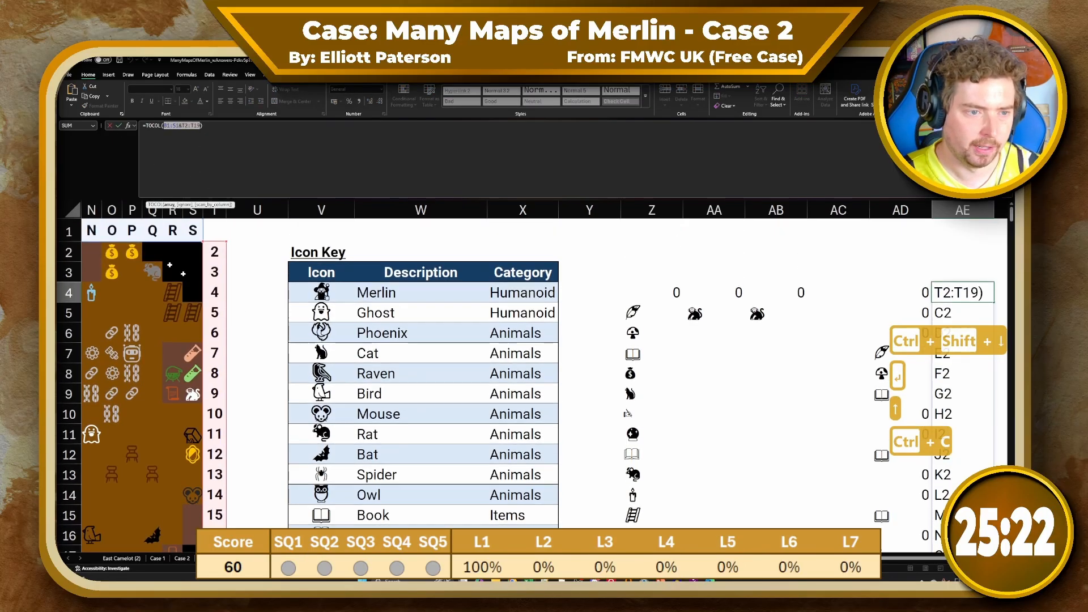
pyautogui.hscroll(1, 961, 290)
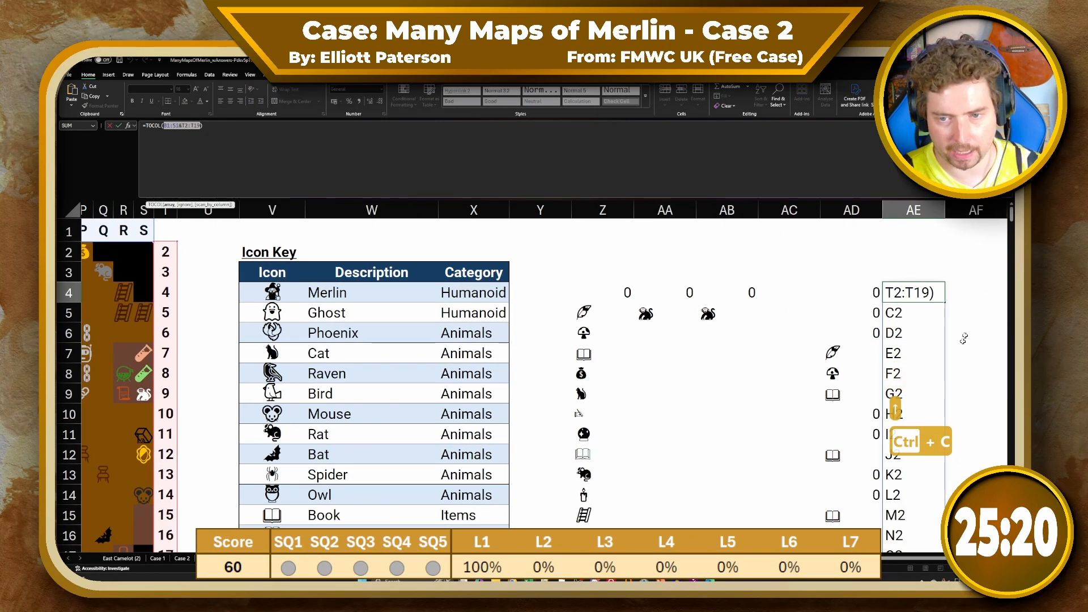
pyautogui.press('Escape')
pyautogui.click(961, 290)
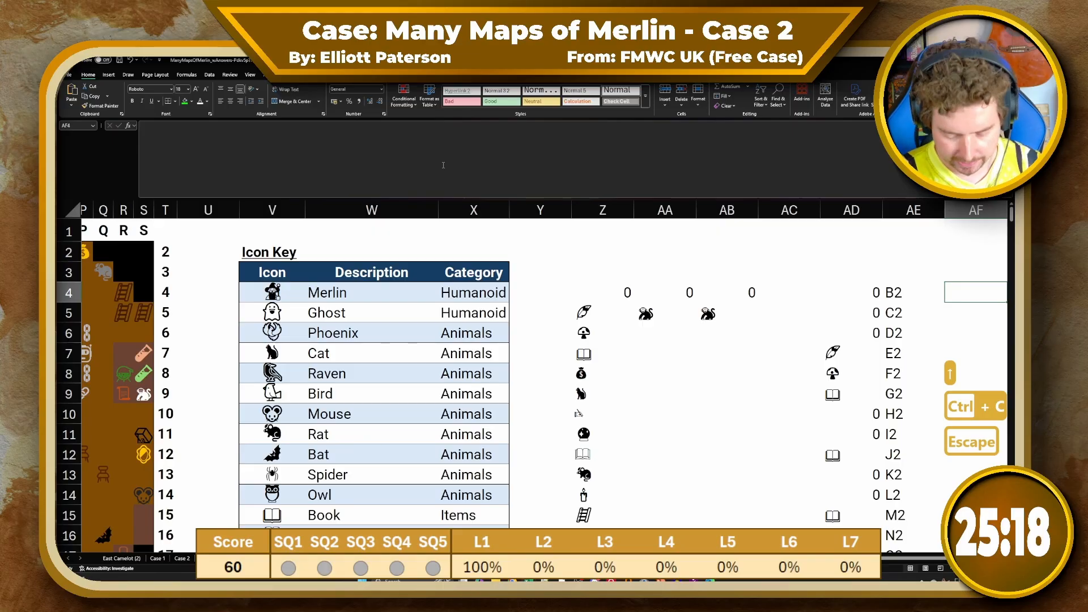
pyautogui.write('=')
pyautogui.hotkey('ctrl', 'v')
pyautogui.press('Return')
pyautogui.press('Right')
pyautogui.press('Right')
pyautogui.press('Right')
pyautogui.press('Right')
pyautogui.press('Right')
pyautogui.press('Right')
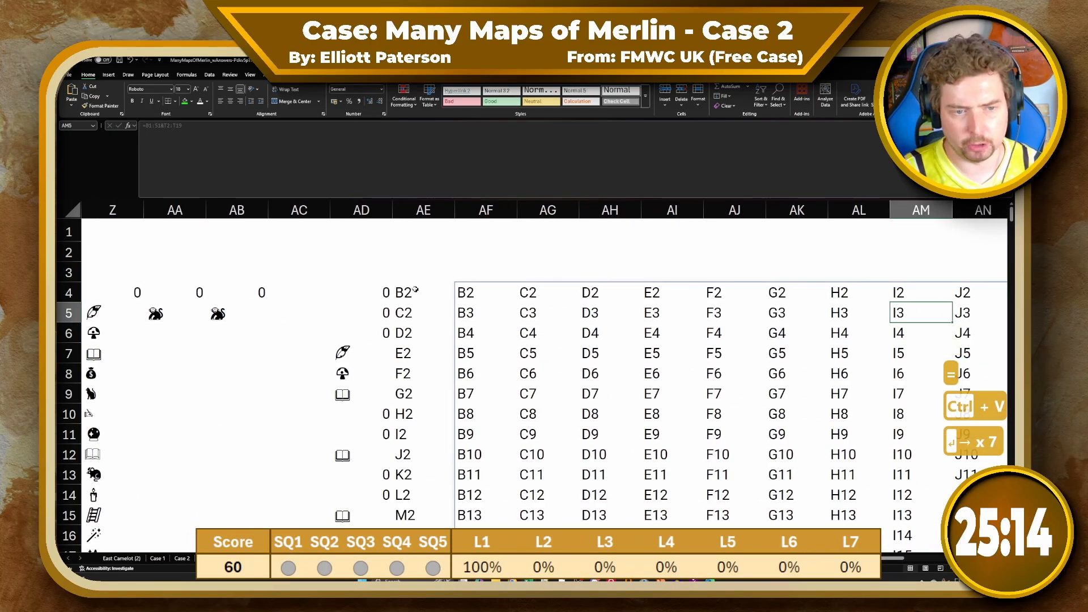
# Clear the spilled coordinate grid from AF4
pyautogui.click(376, 293)
pyautogui.click(478, 290)
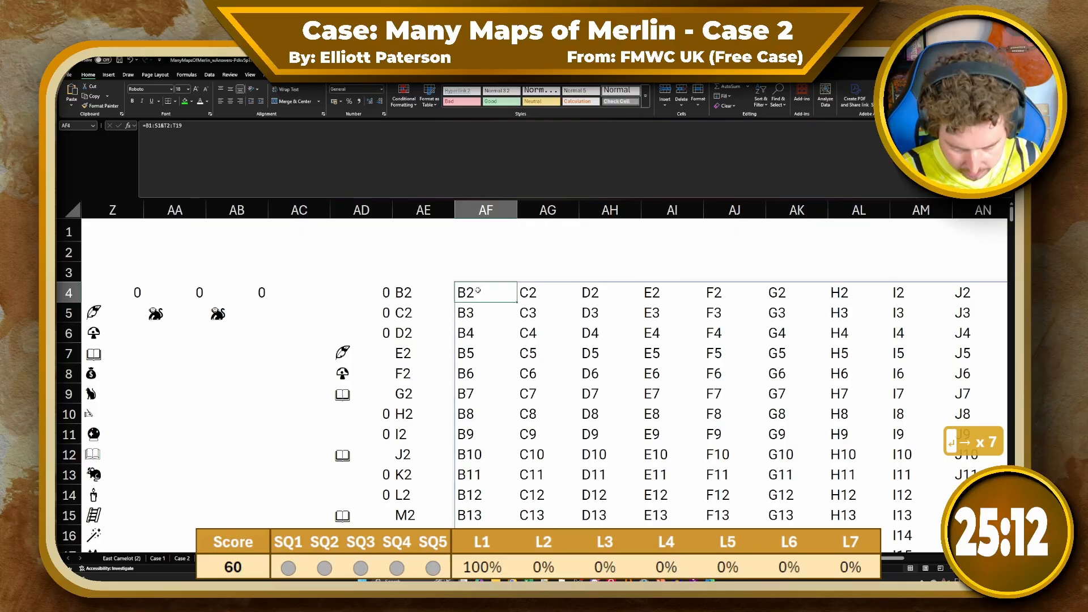
pyautogui.press('Delete')
pyautogui.press('Left')
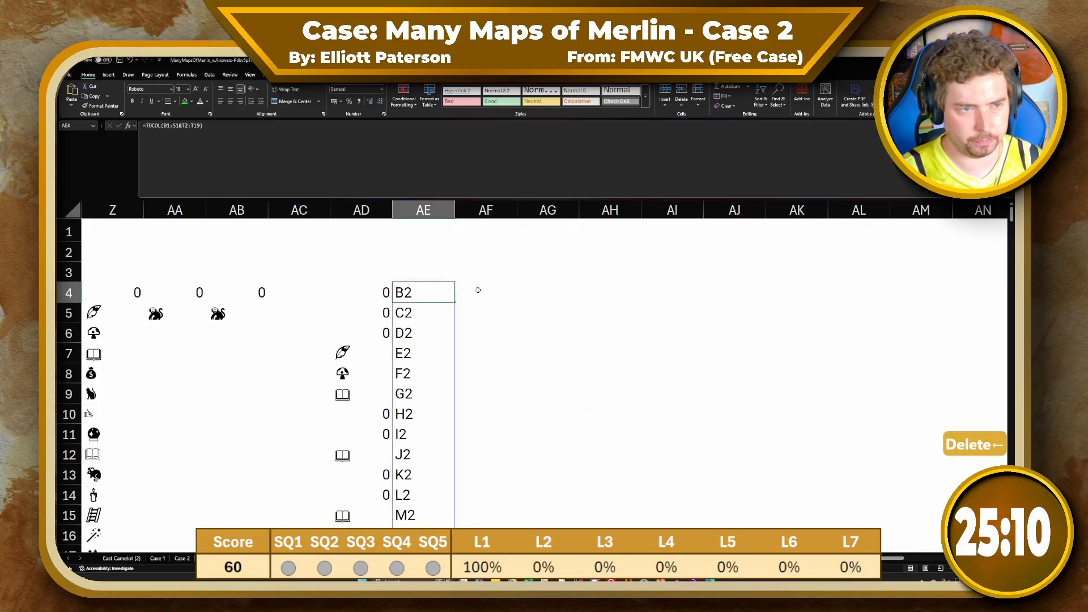
# Start a MAP formula in AF4 with the map range B2:S19 as its array
pyautogui.press('Right')
pyautogui.write('=')
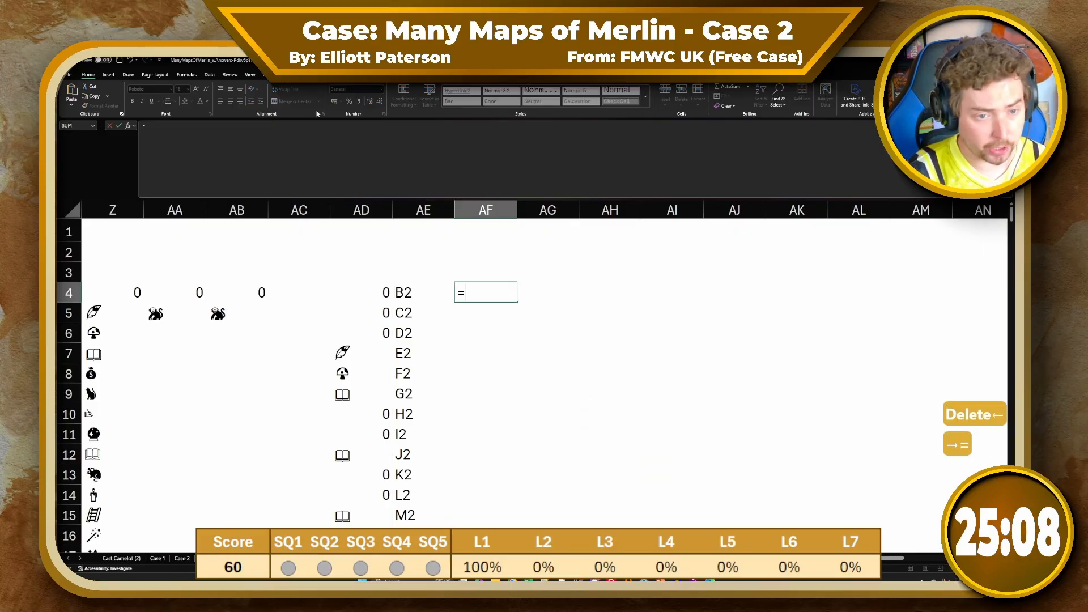
pyautogui.write('MAPY')
pyautogui.press('BackSpace')
pyautogui.write('(')
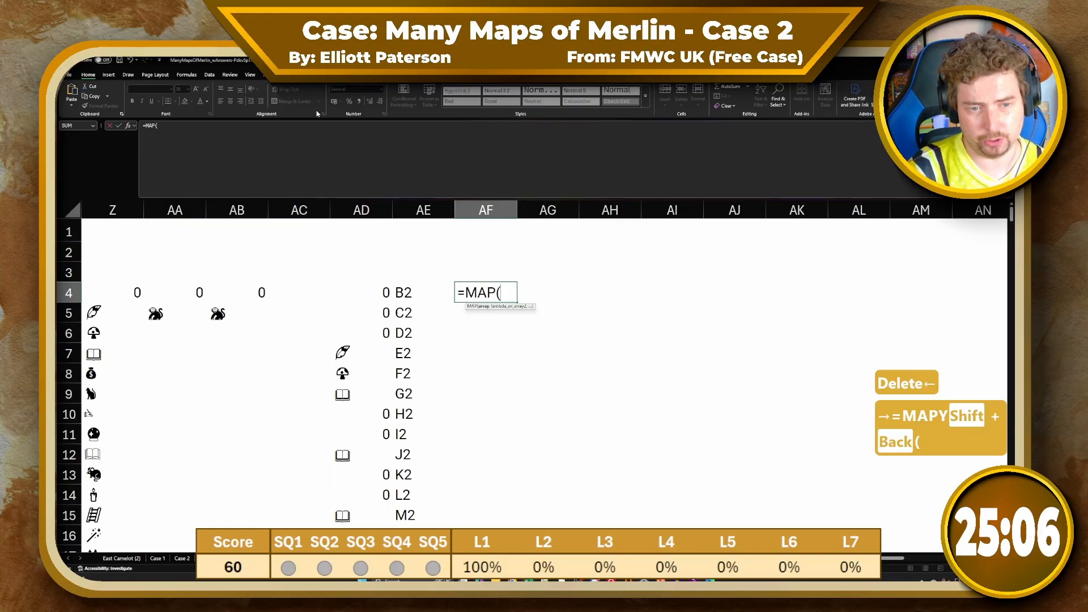
pyautogui.hotkey('ctrl', 'Left')
pyautogui.hotkey('ctrl', 'Left')
pyautogui.hotkey('ctrl', 'Left')
pyautogui.hotkey('ctrl', 'Left')
pyautogui.hotkey('ctrl', 'Left')
pyautogui.hotkey('ctrl', 'Left')
pyautogui.hotkey('ctrl', 'Left')
pyautogui.press('Up')
pyautogui.press('Up')
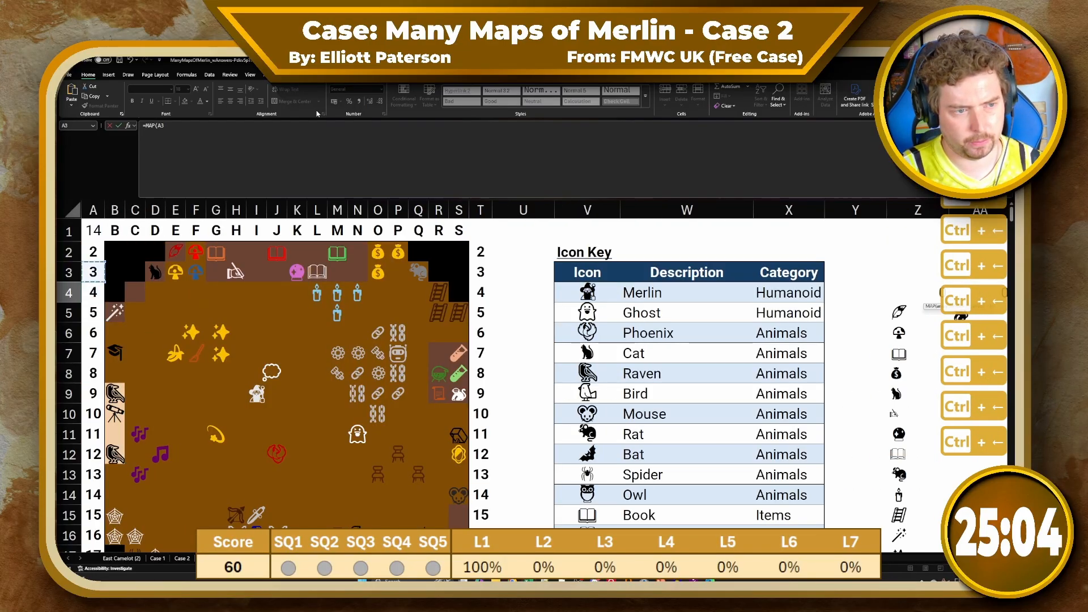
pyautogui.press('Right')
pyautogui.hotkey('ctrl', 'shift', 'Down')
pyautogui.scroll(-4, 522, 413)
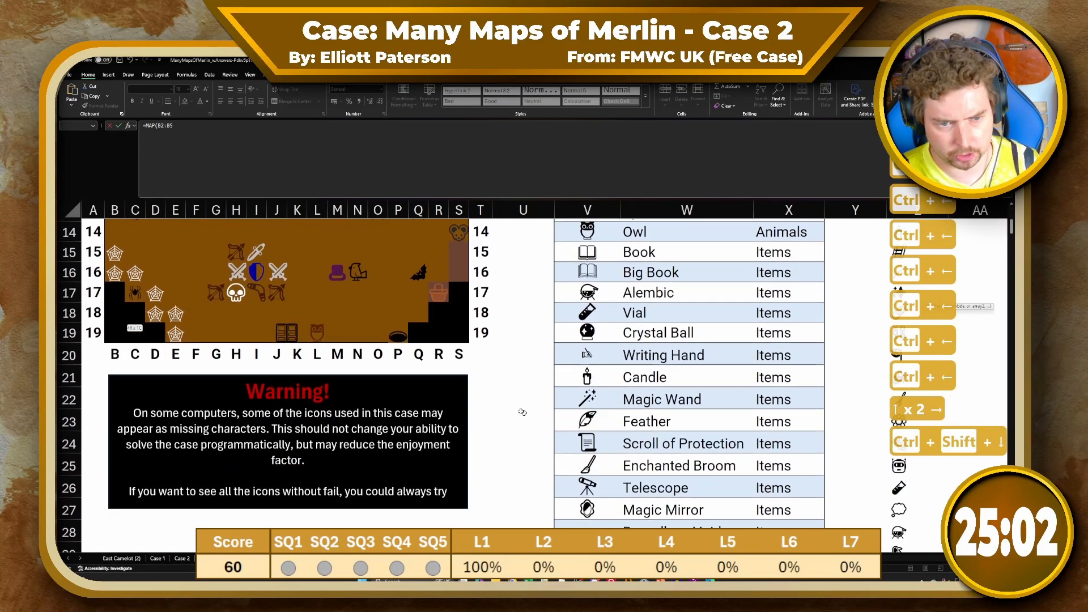
pyautogui.keyDown('shift'); pyautogui.click(463, 337); pyautogui.keyUp('shift')
# Complete the MAP formula with LAMBDA(cl,CELL("address",cl)) to return each map cell's address
pyautogui.write(',LAMBDA(calu')
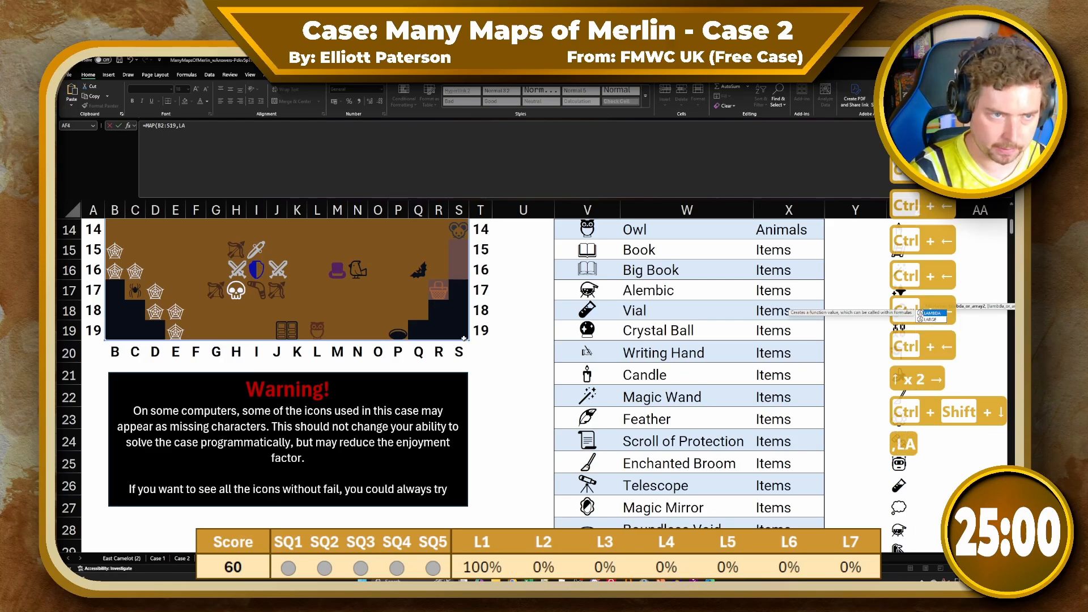
pyautogui.press('BackSpace')
pyautogui.press('BackSpace')
pyautogui.press('BackSpace')
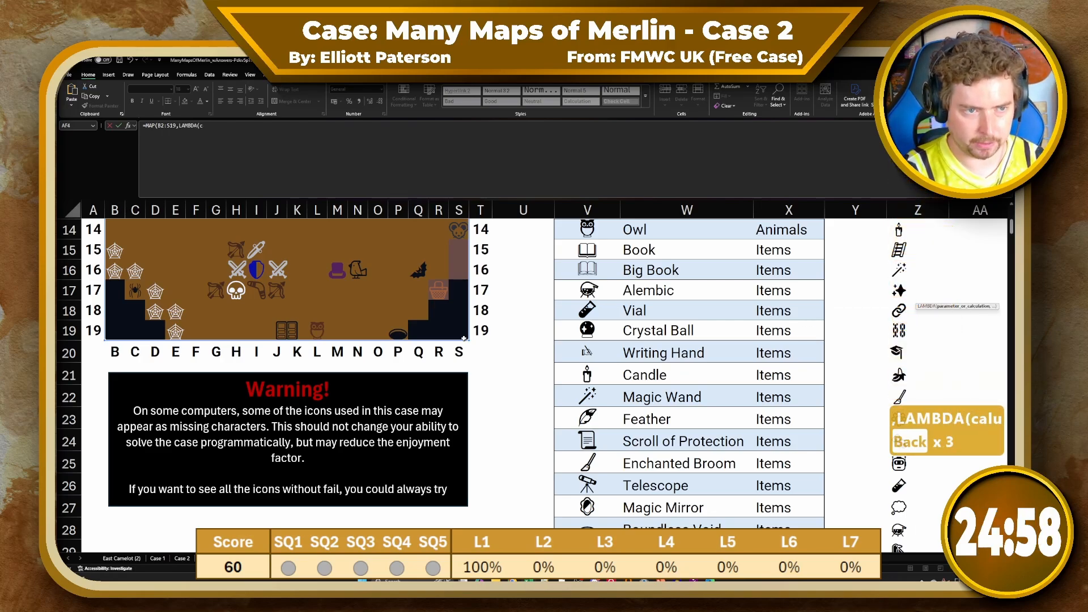
pyautogui.write('l,CELL(')
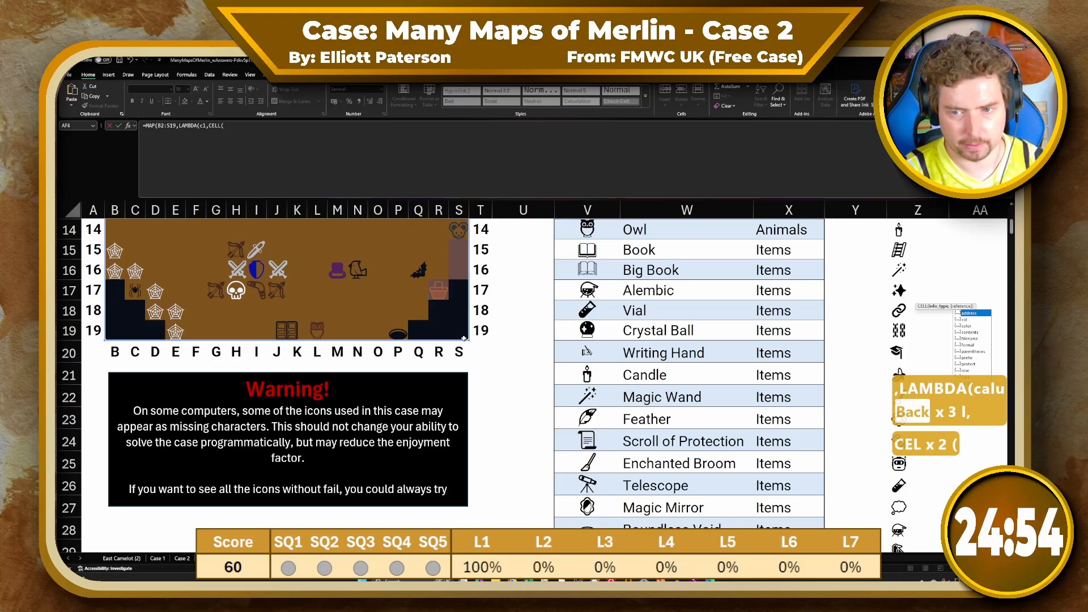
pyautogui.press('Tab')
pyautogui.write(',')
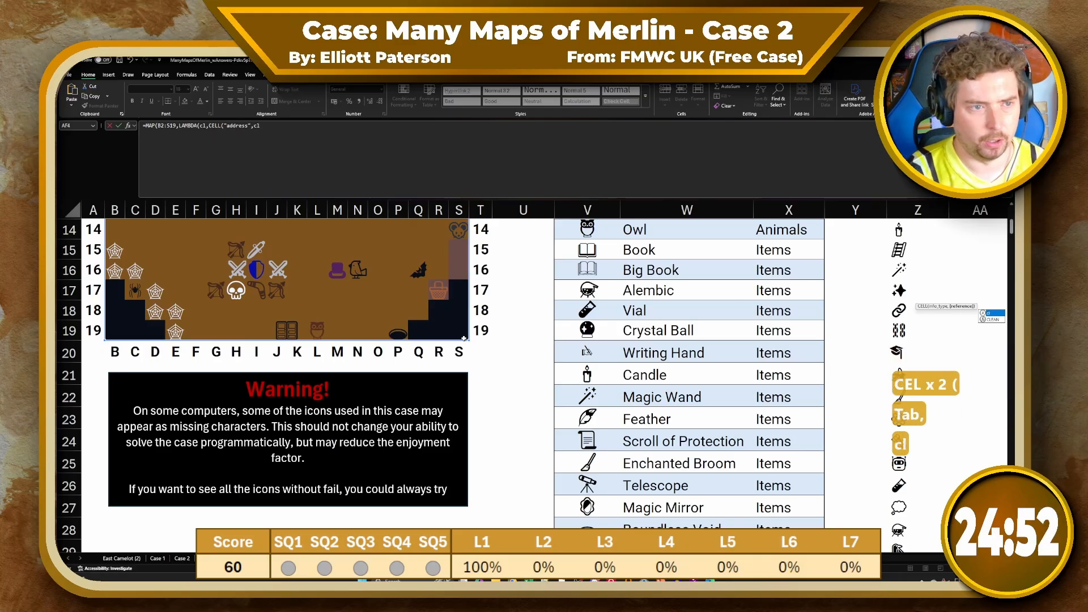
pyautogui.write('cl))')
pyautogui.press('Return')
pyautogui.press('Return')
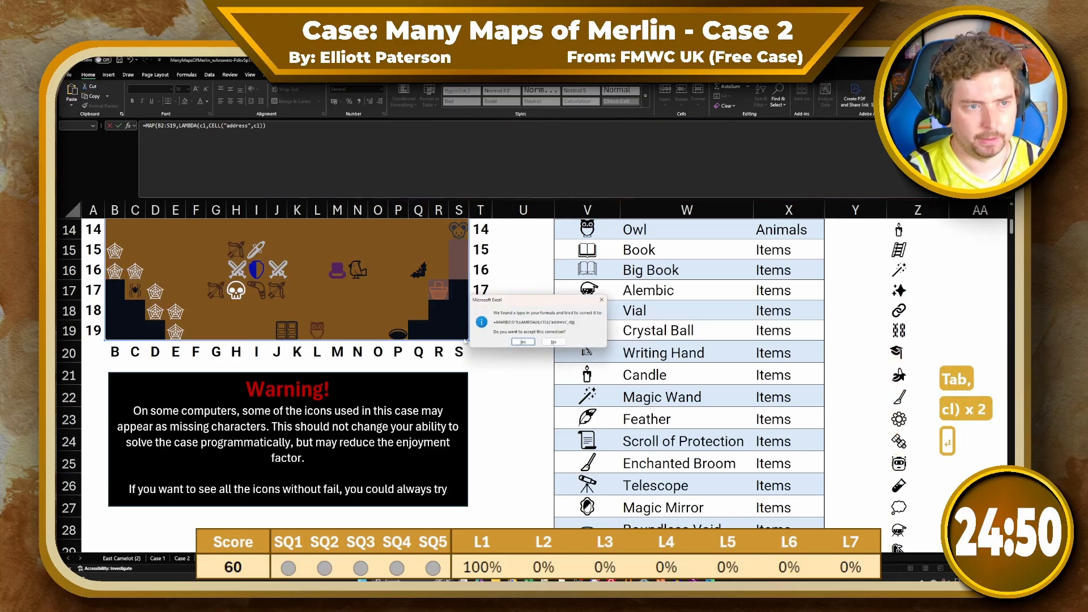
pyautogui.press('Up')
pyautogui.press('Up')
pyautogui.press('Right')
pyautogui.press('Right')
pyautogui.press('Right')
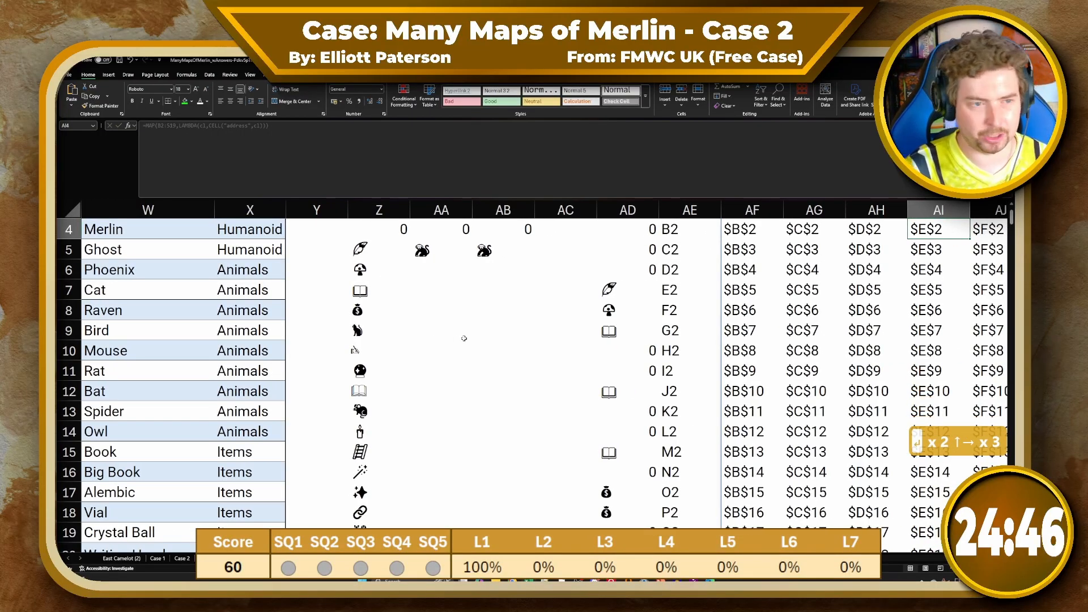
pyautogui.scroll(1, 697, 346)
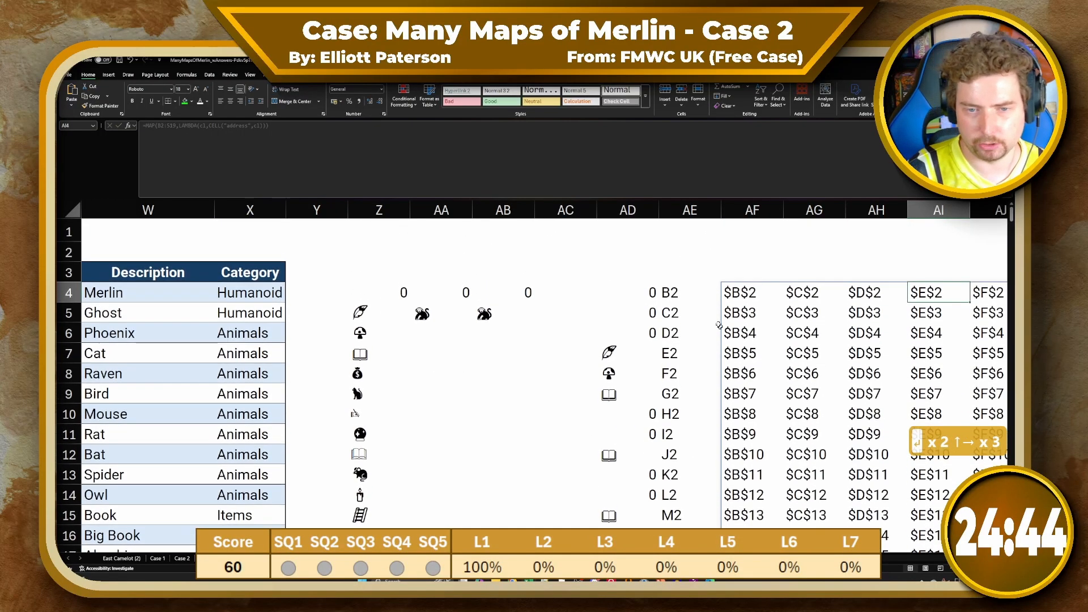
# Delete the MAP address formula from AF4
pyautogui.click(730, 298)
pyautogui.press('Delete')
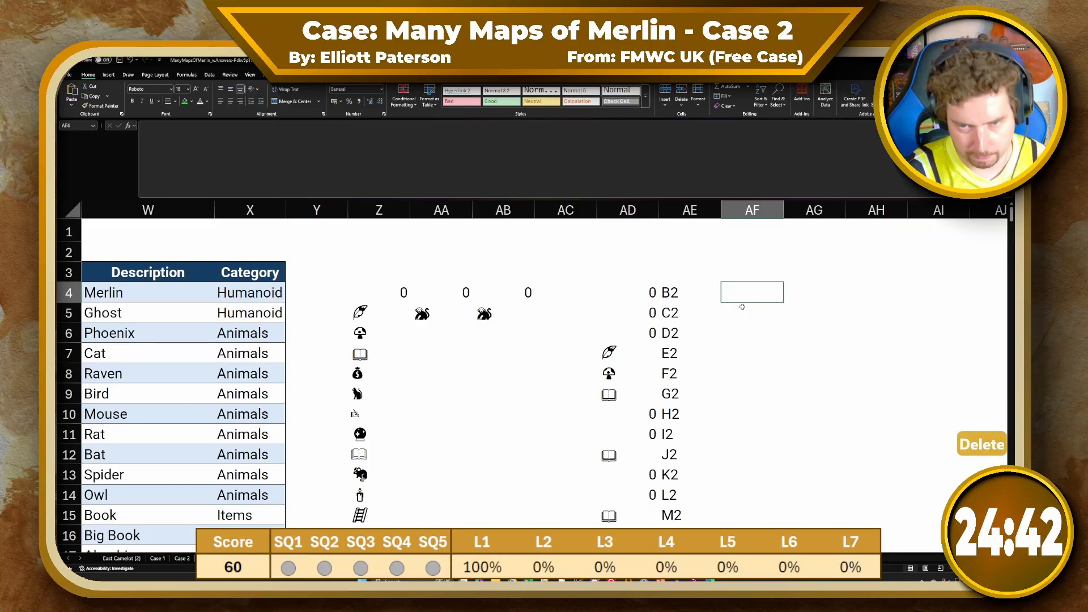
pyautogui.press('Left')
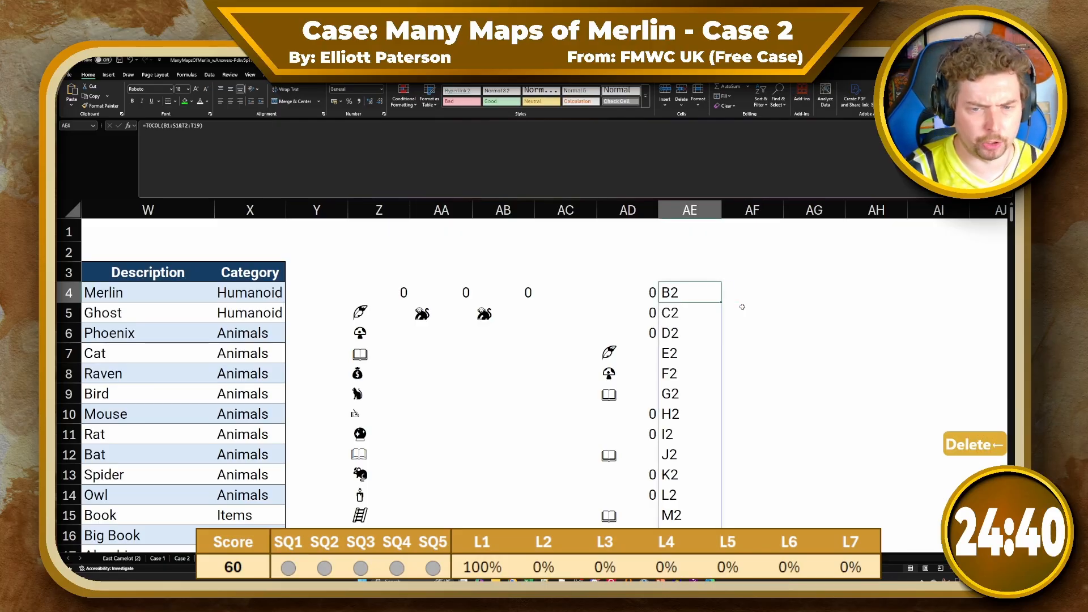
pyautogui.hscroll(-5, 398, 331)
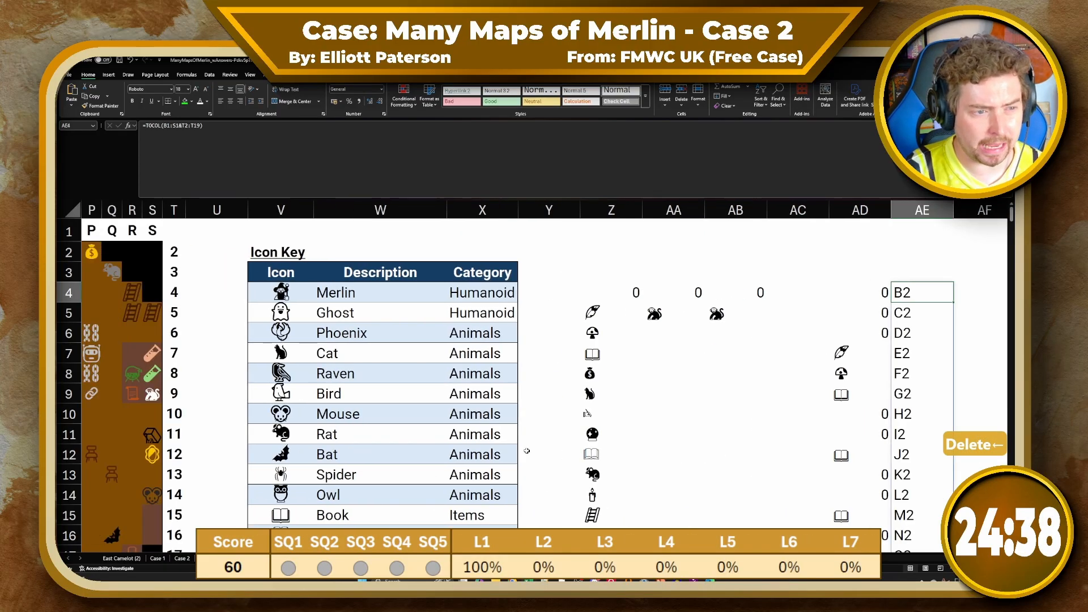
pyautogui.moveTo(112, 232); pyautogui.dragTo(294, 232)
pyautogui.click(318, 253)
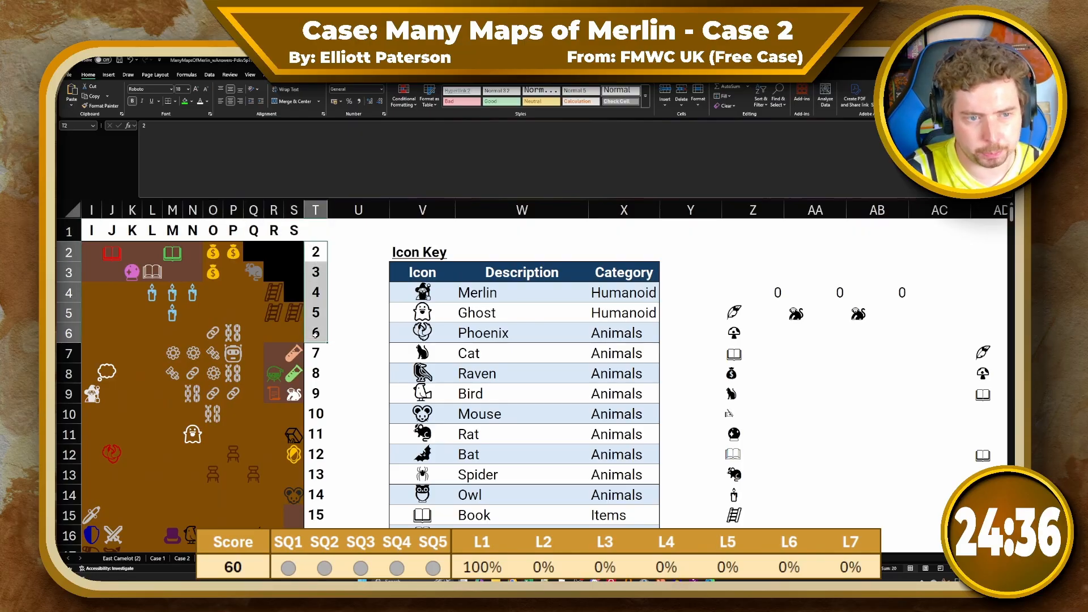
pyautogui.hscroll(5, 465, 371)
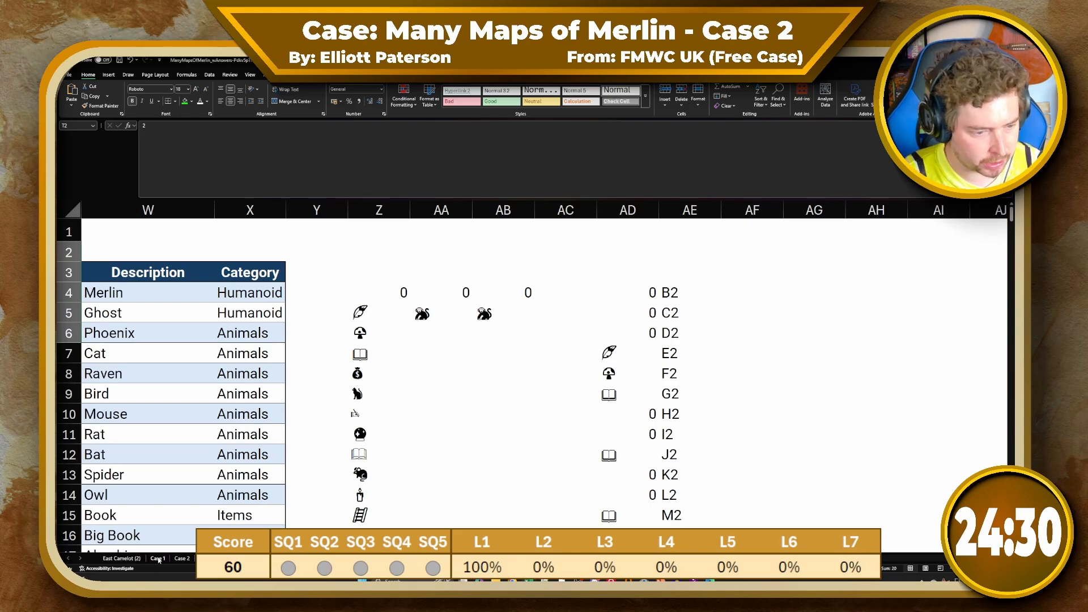
# Start an XLOOKUP in H116 of the Case 2 sheet with the Quest 2 icons G116:G127 as lookup values
pyautogui.click(181, 559)
pyautogui.click(480, 337)
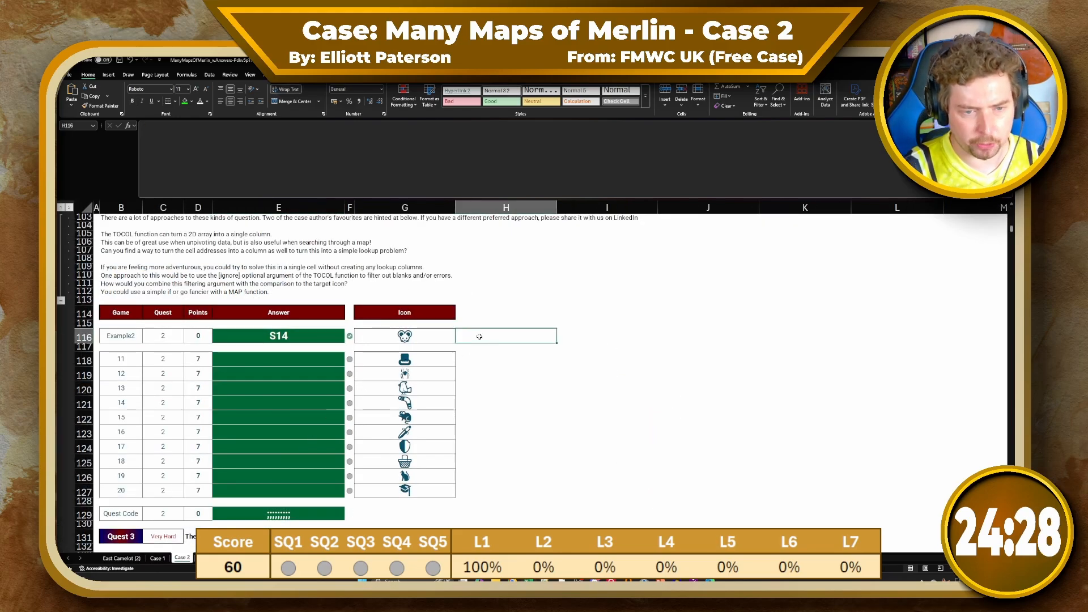
pyautogui.write('=XLOOKUP(')
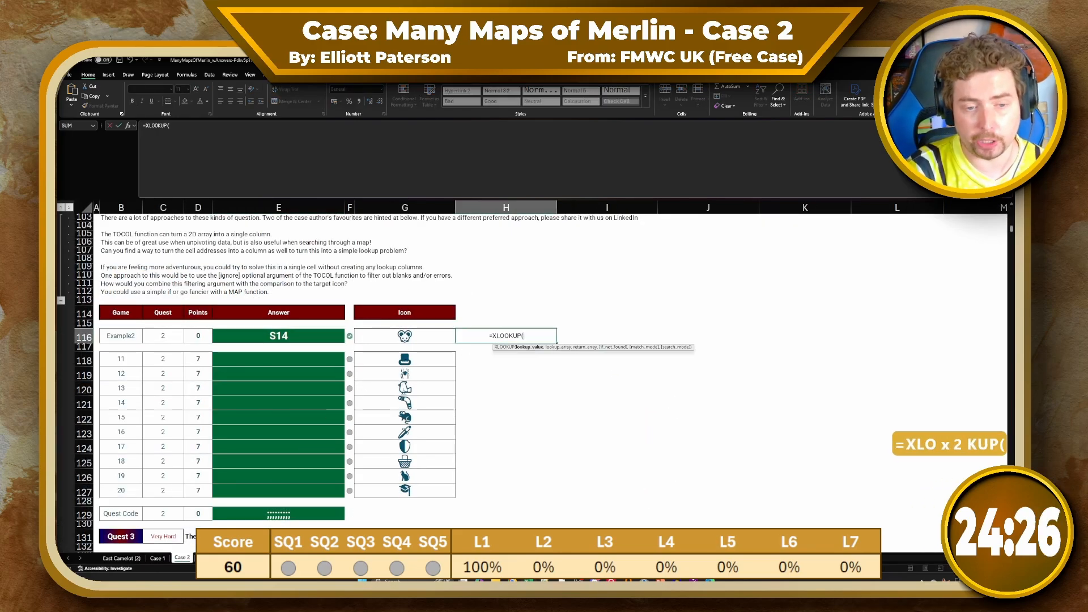
pyautogui.press('Left')
pyautogui.hotkey('ctrl', 'shift', 'Down')
pyautogui.hotkey('ctrl', 'shift', 'Down')
pyautogui.write(',')
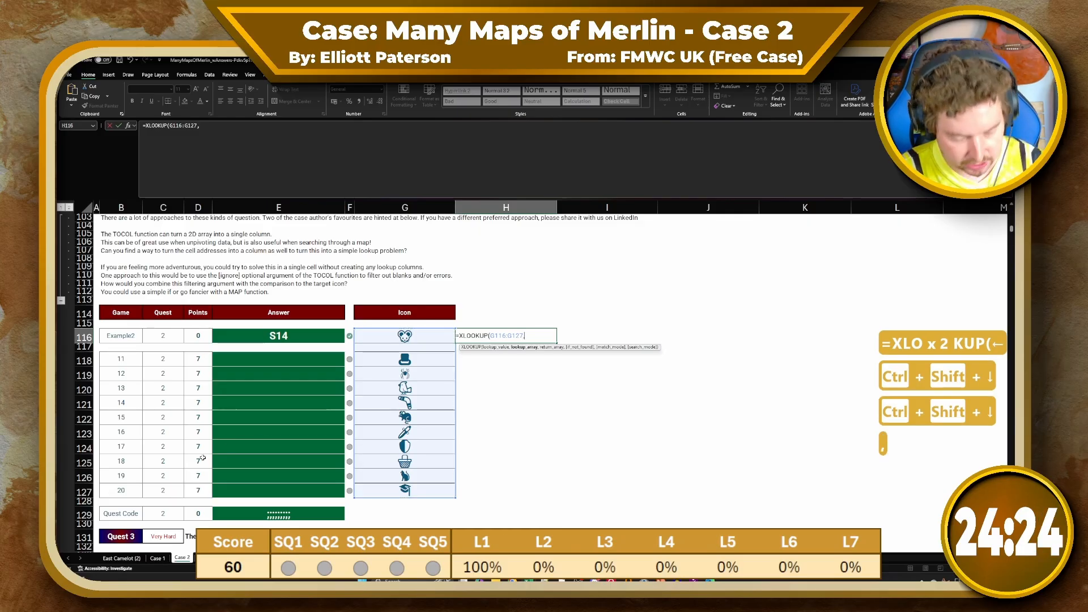
# Complete the XLOOKUP with 'Merlin''s Quarters'!AD4# as the lookup array and 'Merlin''s Quarters'!AE4# as the return array
pyautogui.hotkey('ctrl', 'pageup')
pyautogui.hotkey('ctrl', 'pageup')
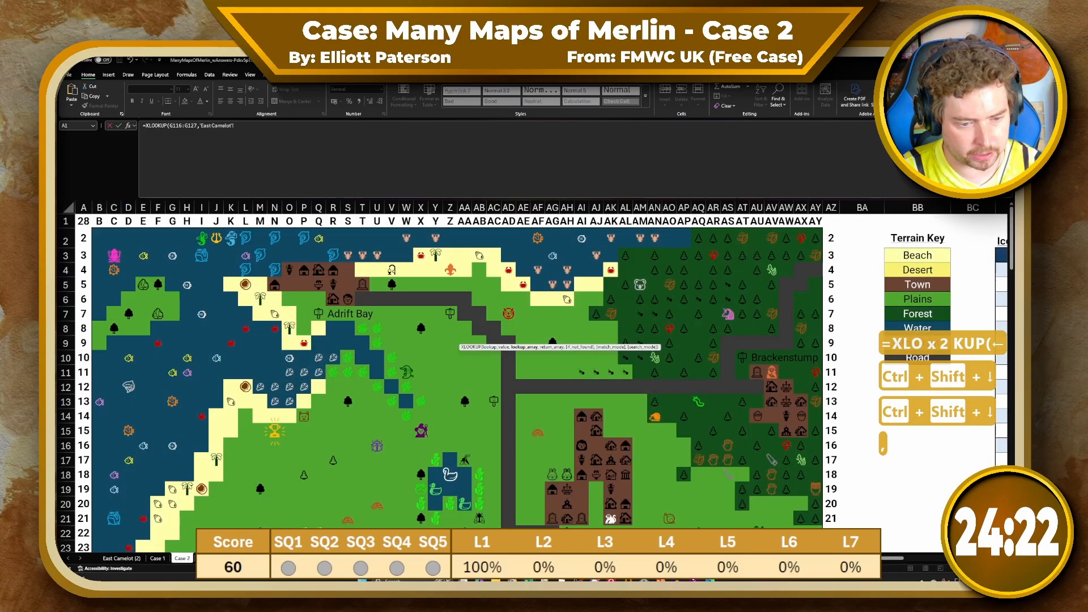
pyautogui.click(649, 302)
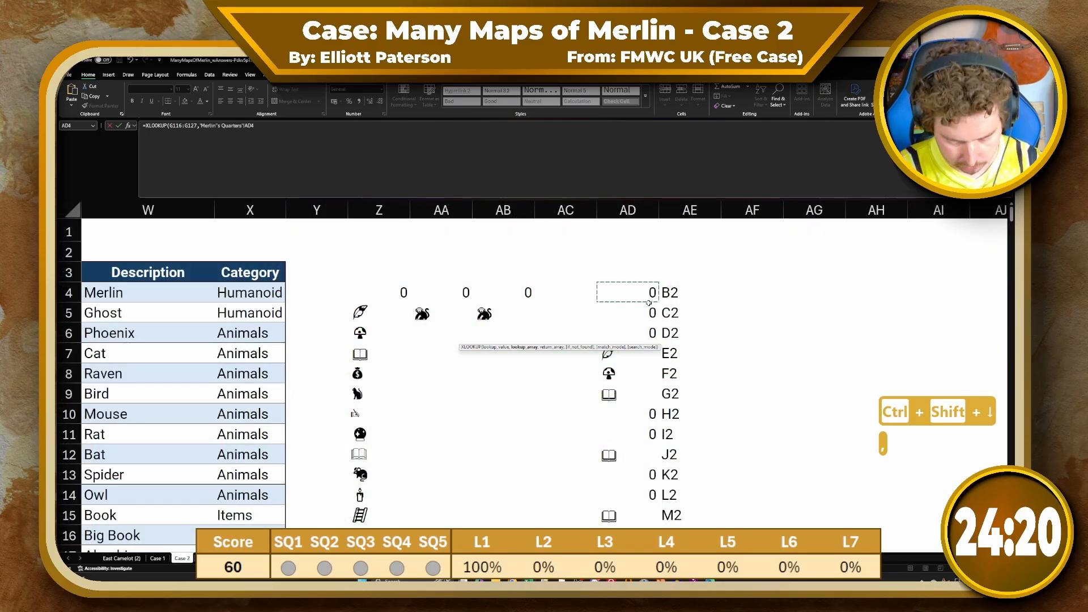
pyautogui.hotkey('ctrl', 'shift', 'Down')
pyautogui.write(",'Merlin''s Quarters'!AE327")
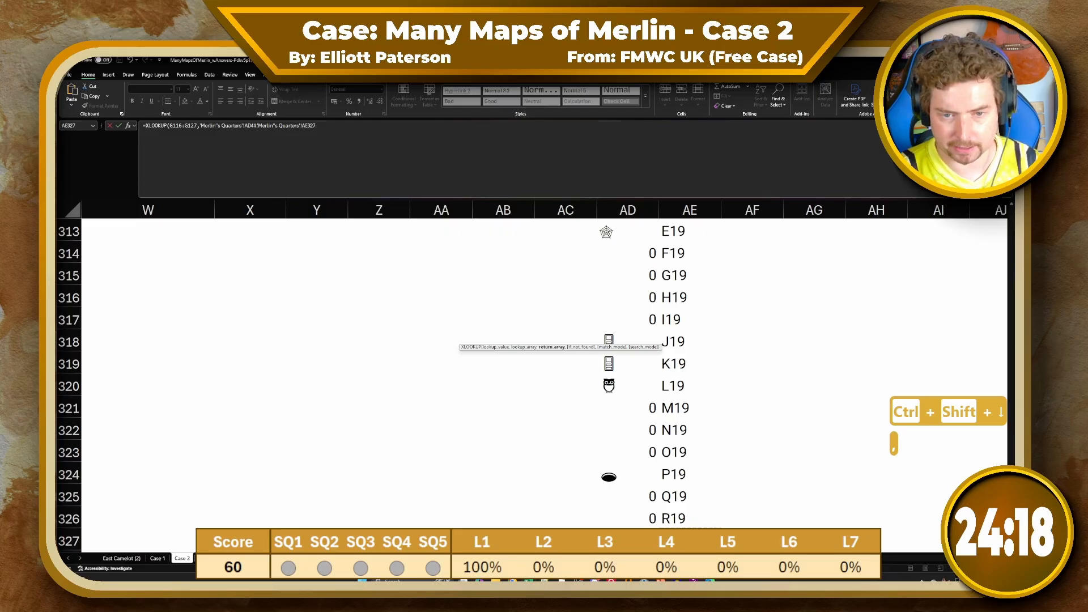
pyautogui.hotkey('ctrl', 'shift', 'Up')
pyautogui.press('Return')
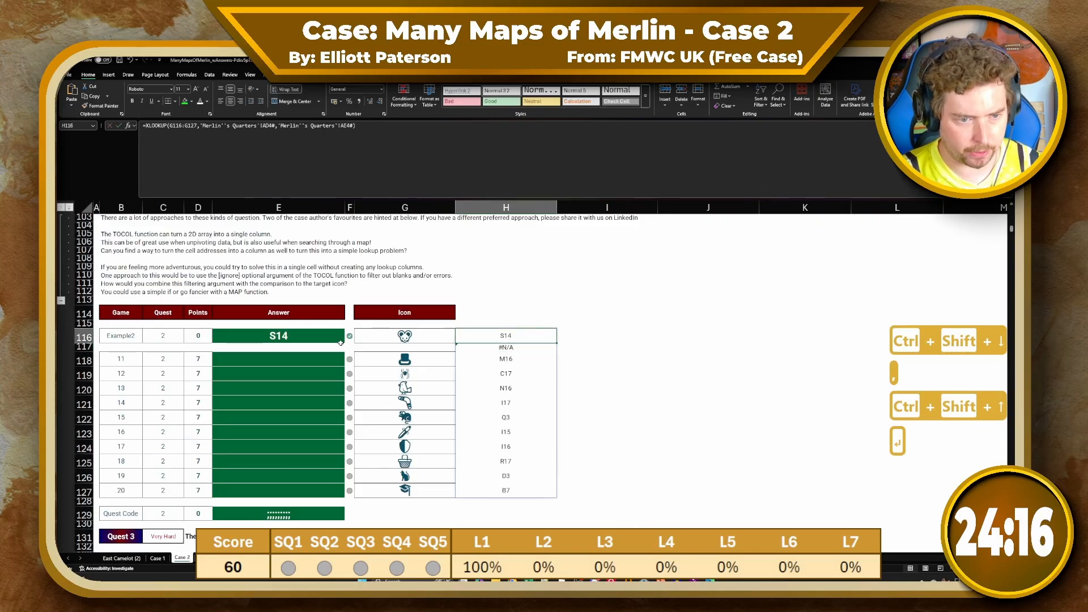
# Fill the Quest 2 answers from E118 down with a formula referencing the lookup results in H118:H127
pyautogui.click(333, 363)
pyautogui.write('=')
pyautogui.press('Right')
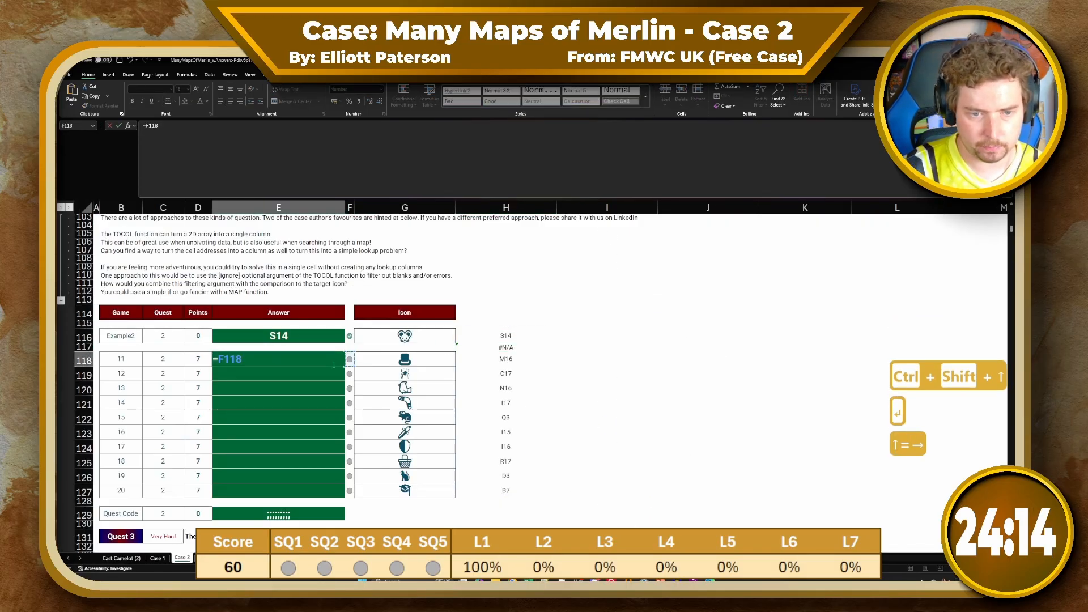
pyautogui.press('Right')
pyautogui.press('Right')
pyautogui.hotkey('ctrl', 'shift', 'Down')
pyautogui.press('Return')
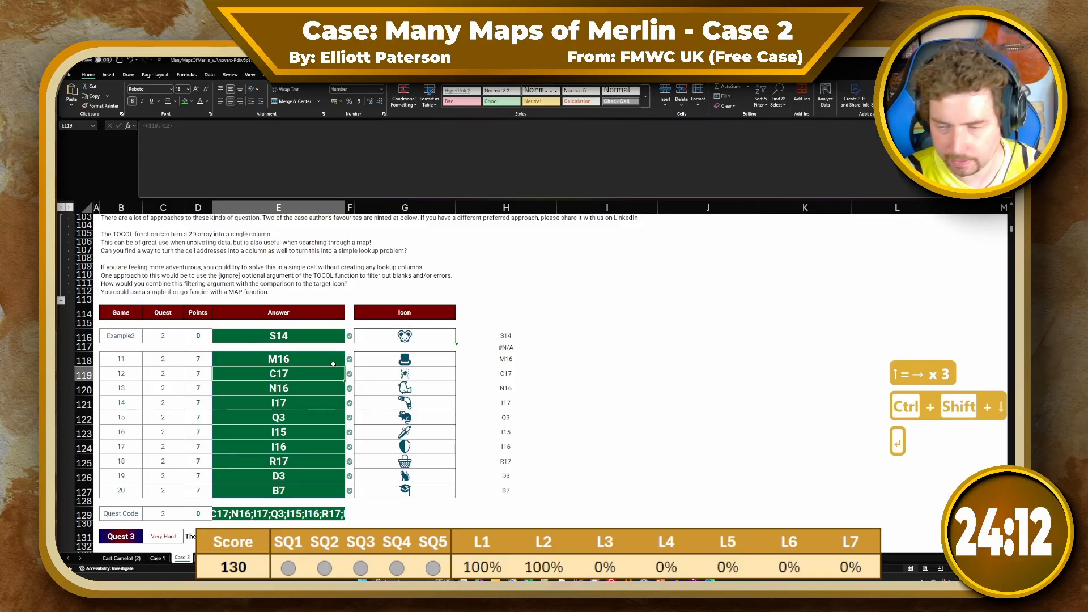
# Read the Quest 3 instructions, the duck and rabbit example, and the list of creatures and items sought
pyautogui.scroll(-8, 334, 369)
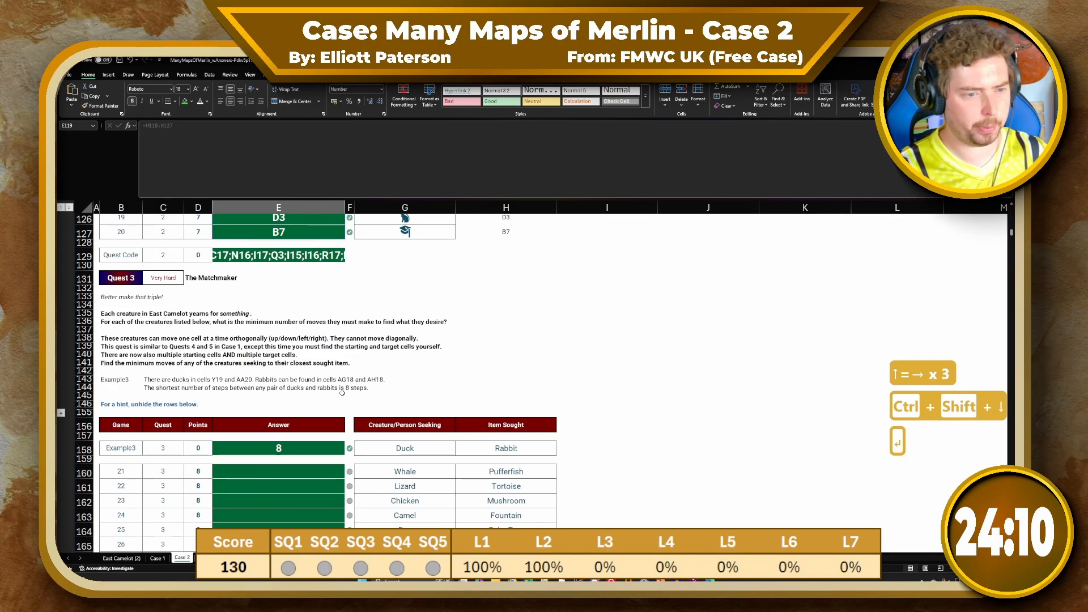
pyautogui.click(343, 395)
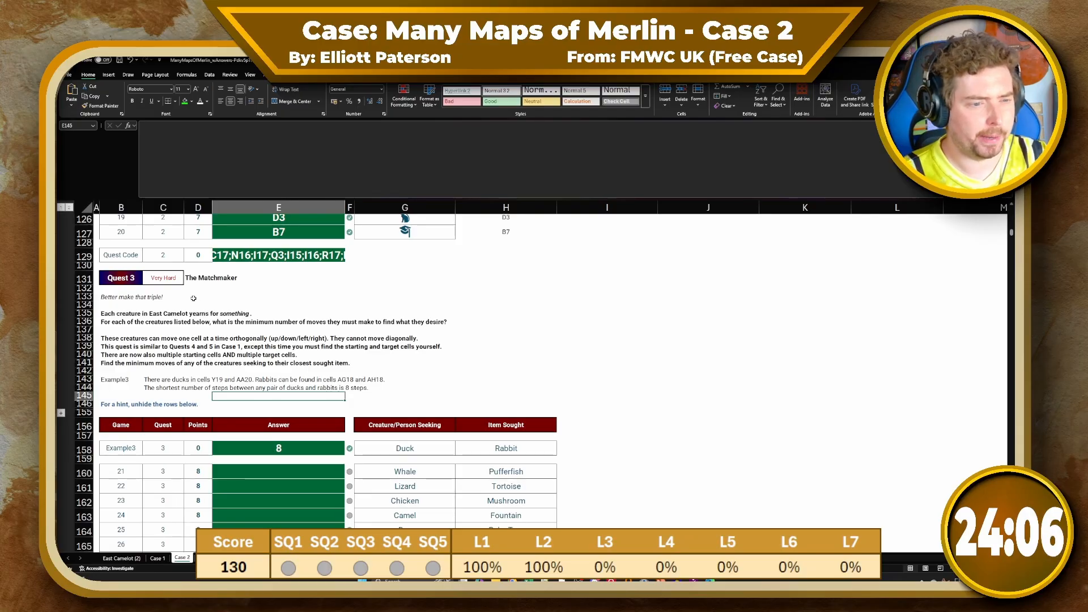
pyautogui.click(132, 297)
pyautogui.scroll(1, 132, 299)
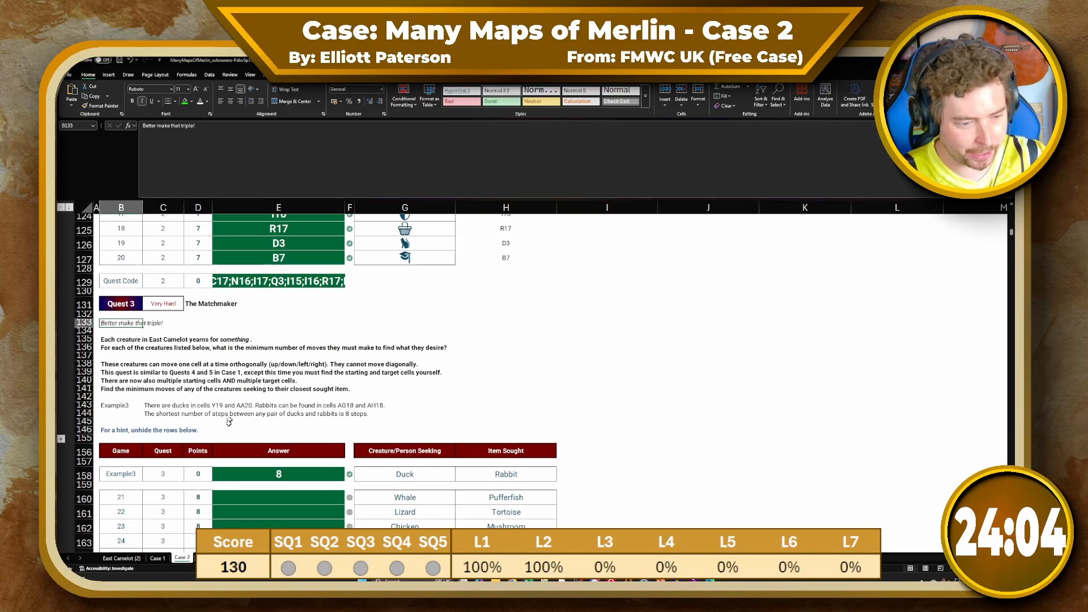
pyautogui.scroll(-2, 132, 300)
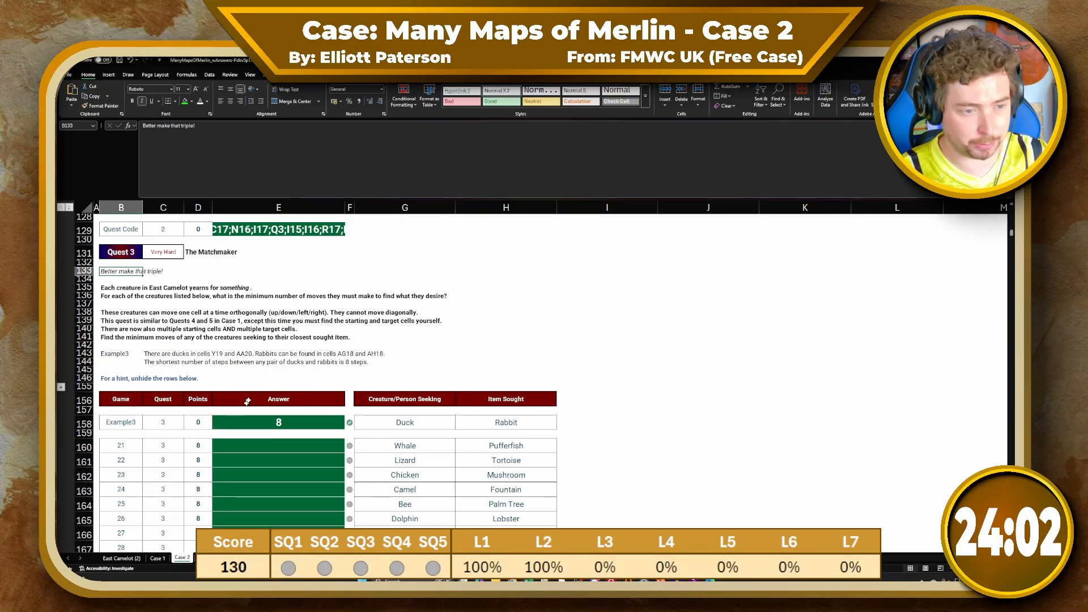
pyautogui.click(313, 339)
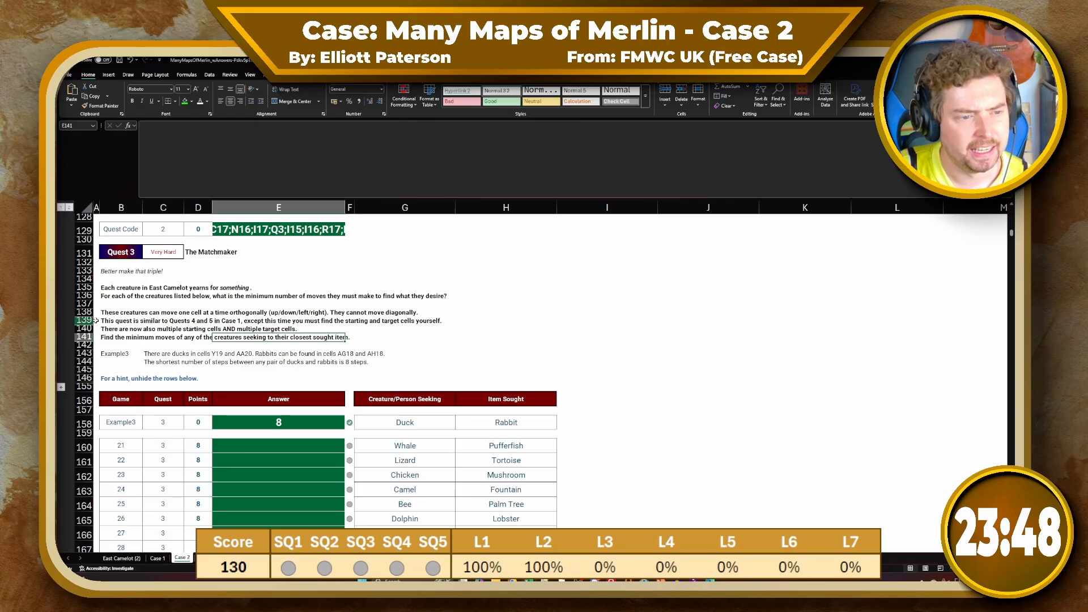
pyautogui.click(130, 321)
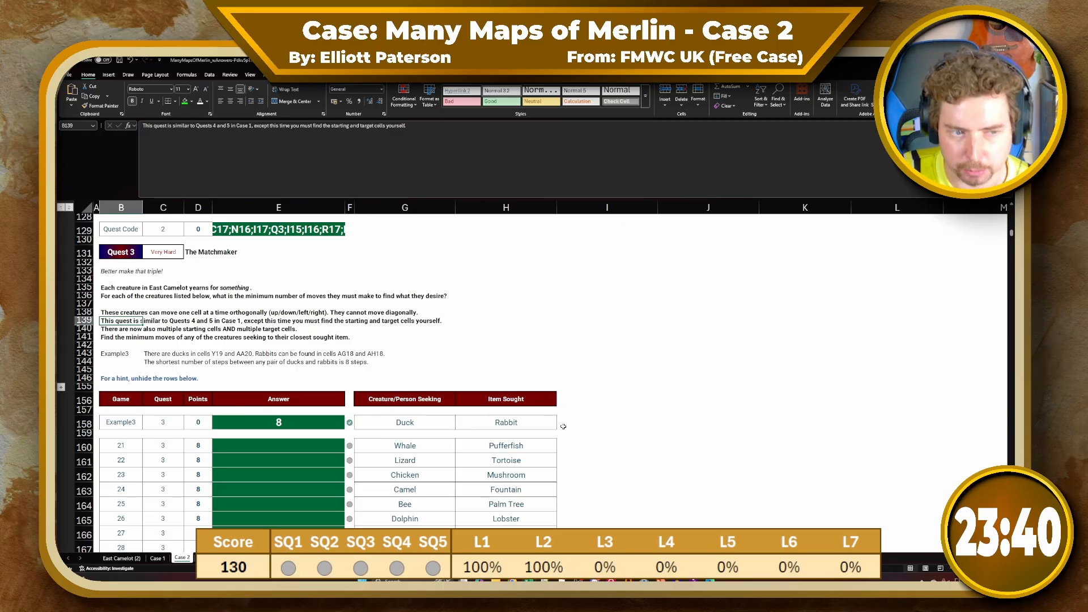
# Review Quests 4 and 5 on the Case 1 sheet and compare their starting and target cells with Quest 3 of Case 2
pyautogui.click(157, 558)
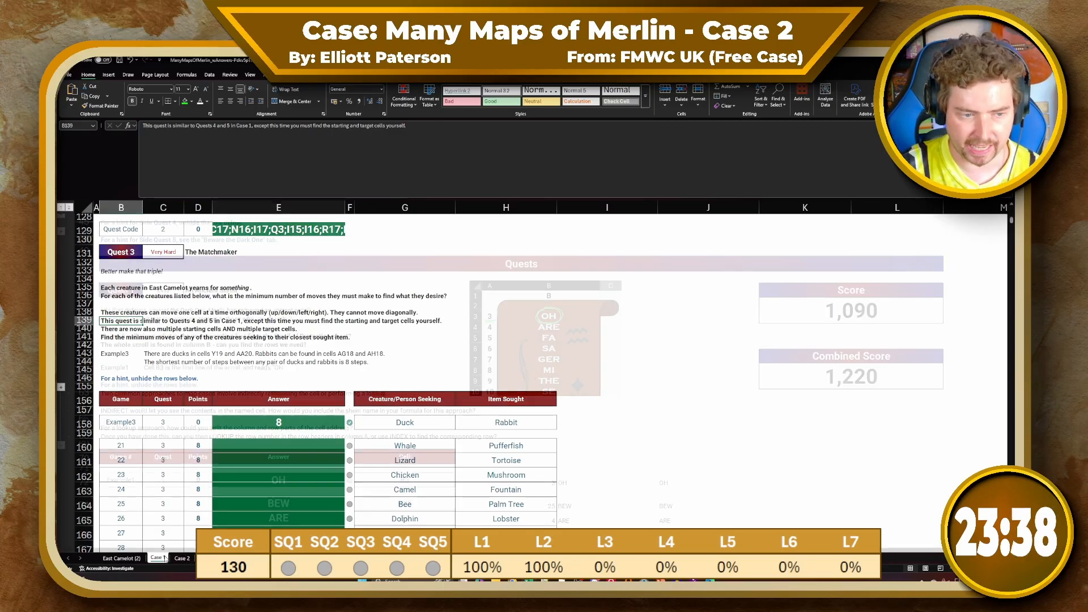
pyautogui.scroll(-7, 229, 472)
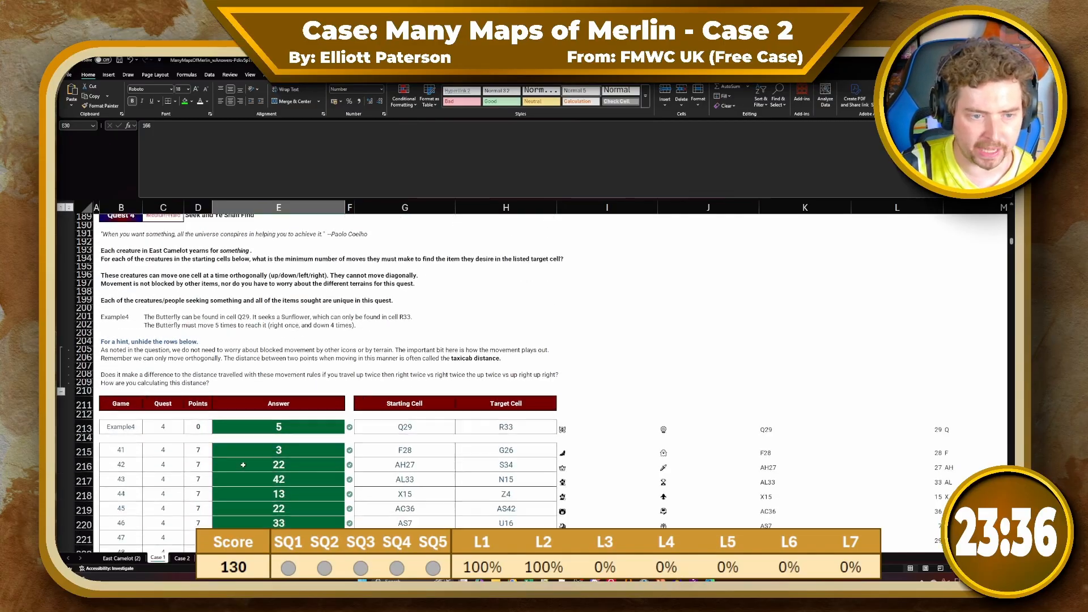
pyautogui.click(401, 388)
pyautogui.click(499, 388)
pyautogui.scroll(-14, 497, 399)
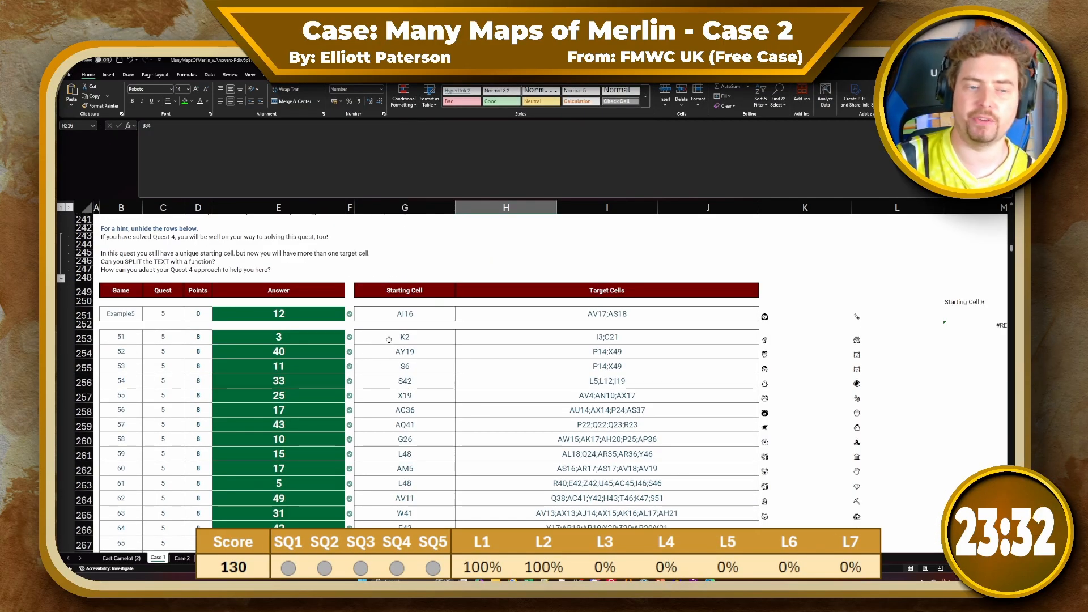
pyautogui.moveTo(396, 341); pyautogui.dragTo(404, 483)
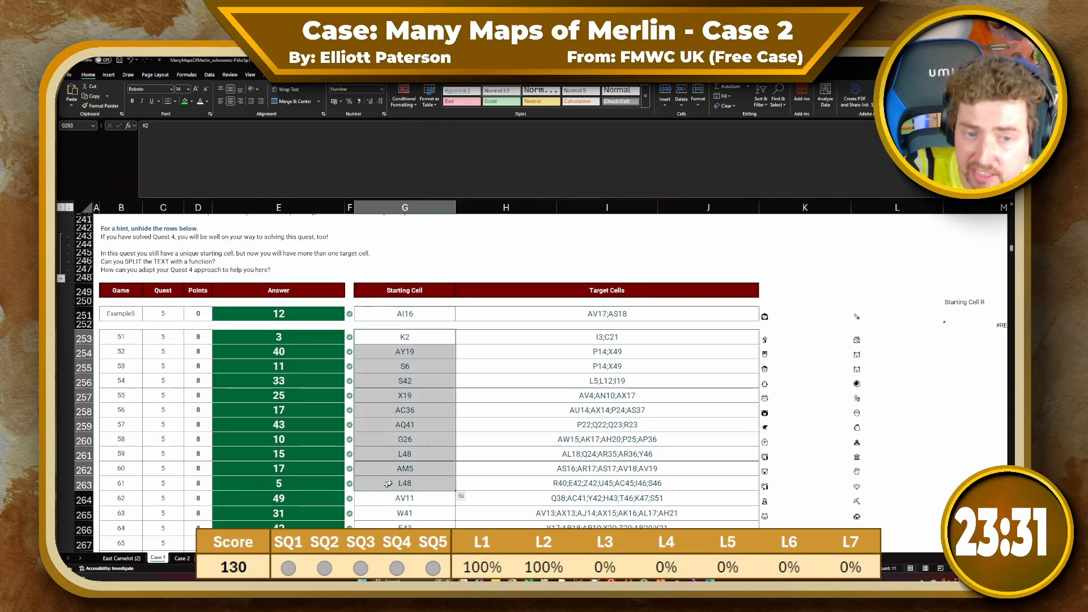
pyautogui.click(182, 558)
pyautogui.scroll(-3, 404, 478)
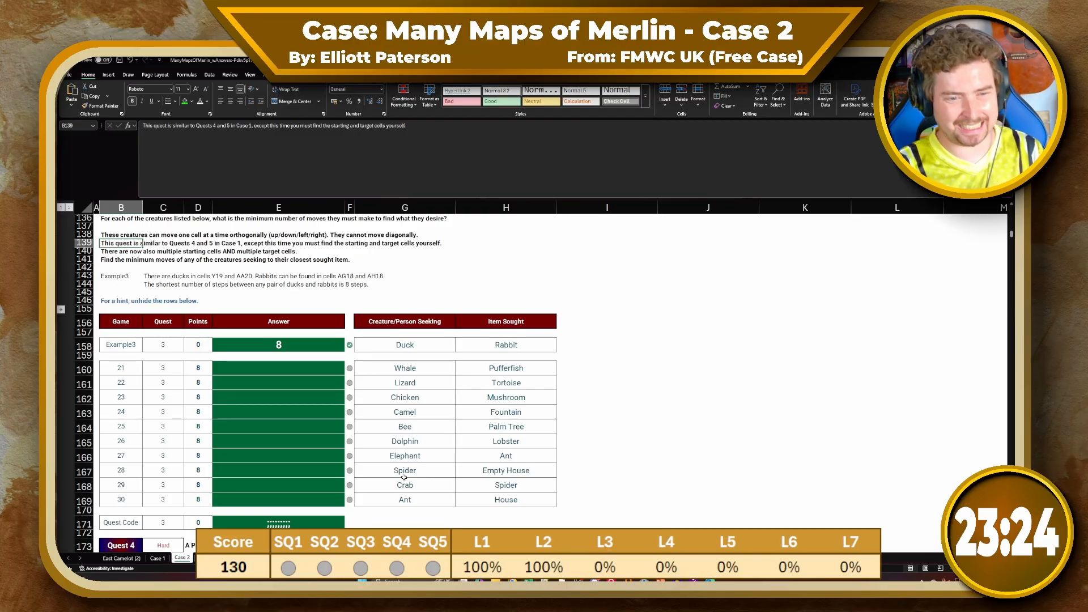
pyautogui.scroll(2, 440, 480)
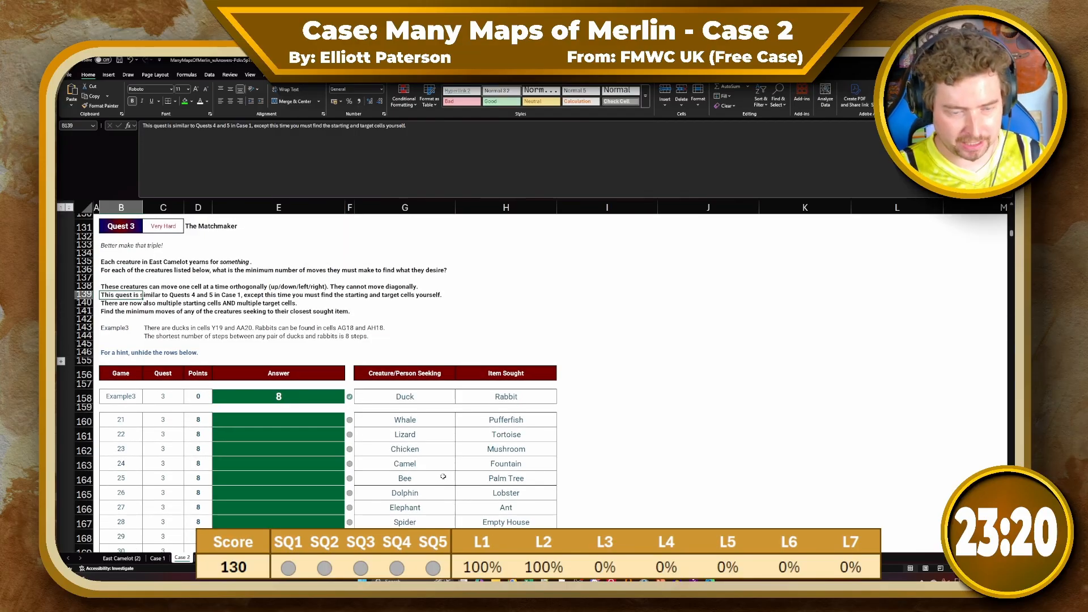
# Start an XLOOKUP in I158 with the example's creature and item sought, G158:H158, as lookup values
pyautogui.click(407, 399)
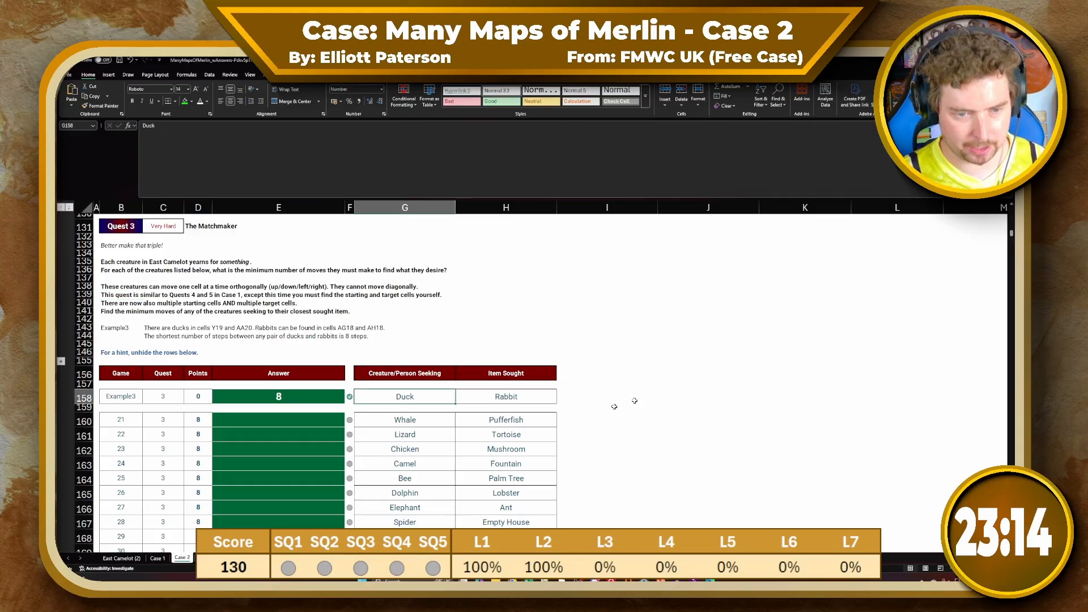
pyautogui.click(595, 394)
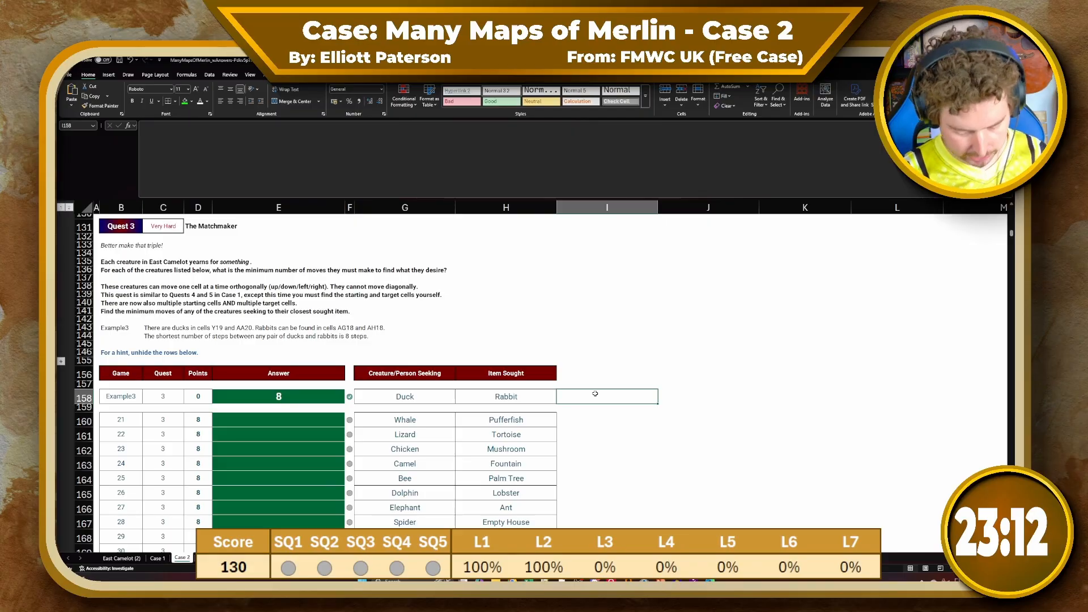
pyautogui.write('=XLO')
pyautogui.press('Tab')
pyautogui.press('Left')
pyautogui.hotkey('shift', 'Left')
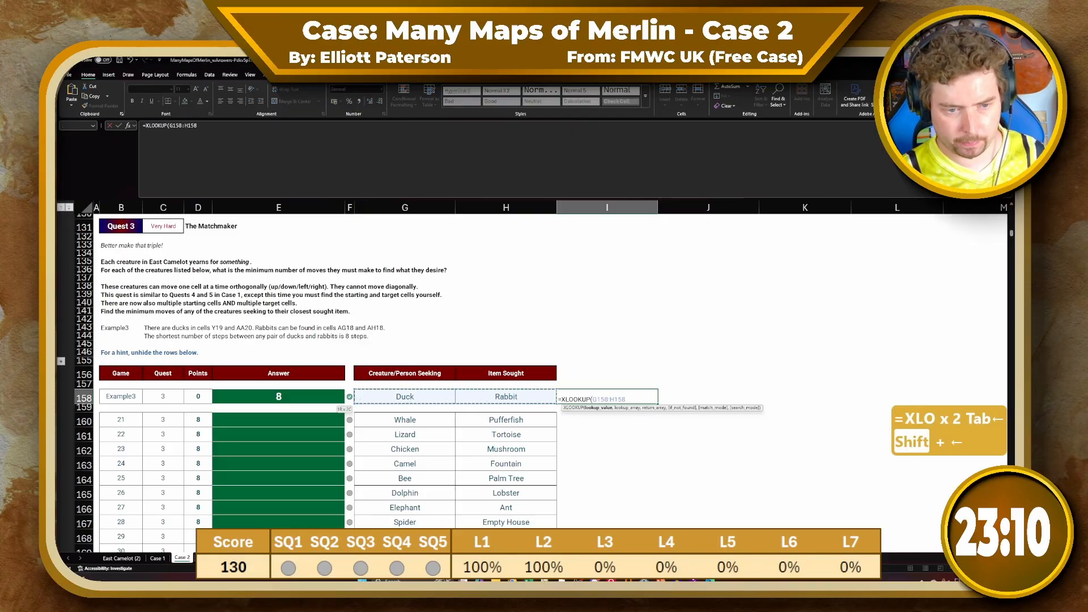
pyautogui.write(',')
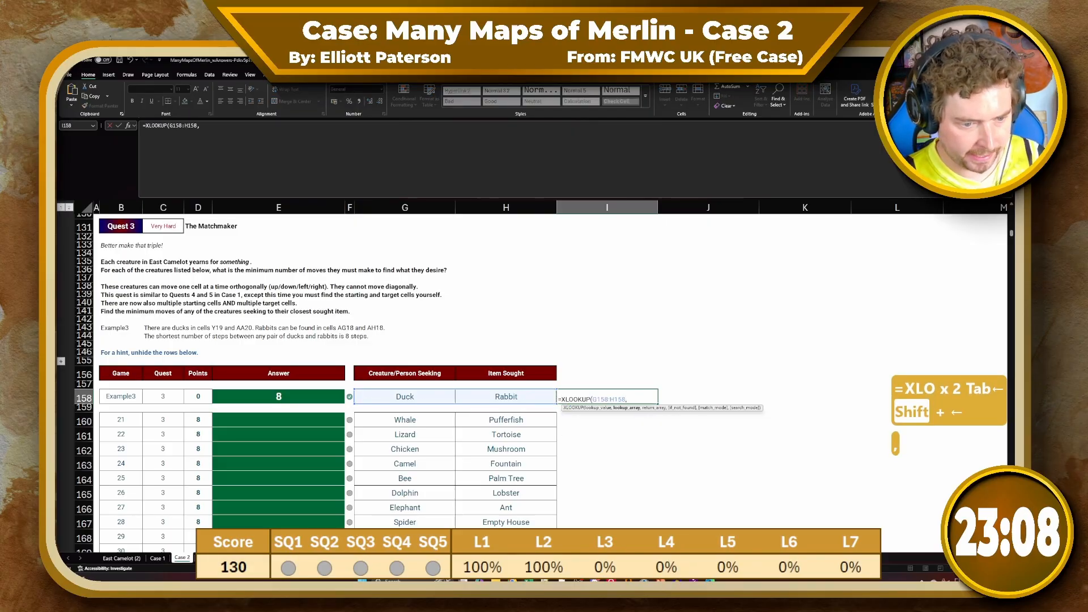
# Complete the XLOOKUP with the East Camelot descriptions BE4:BE113 as lookup array and the icons BD4:BD113 as return array
pyautogui.click(218, 559)
pyautogui.hscroll(10, 763, 367)
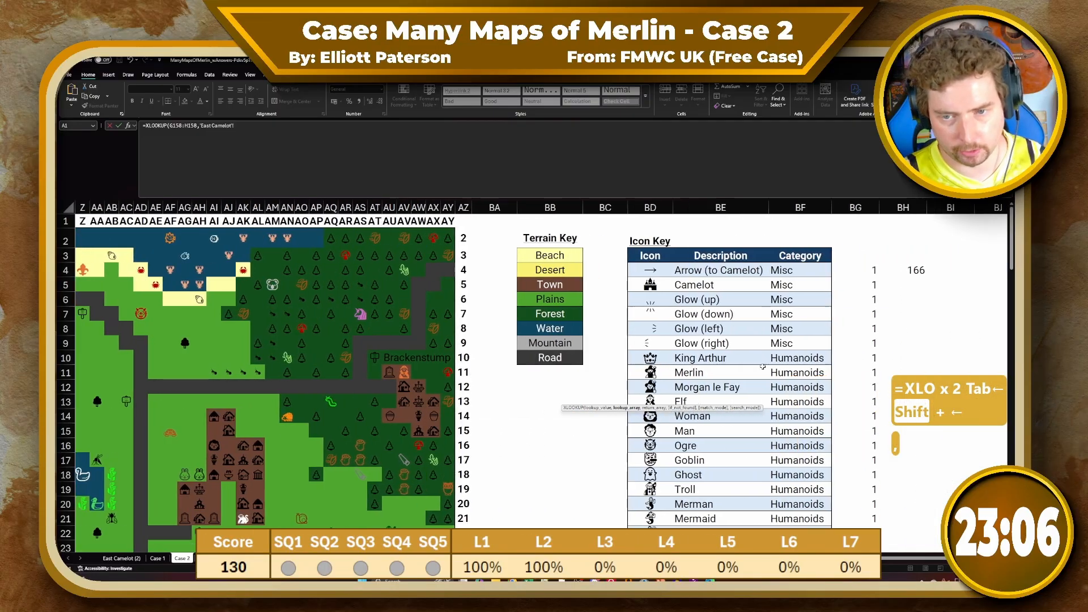
pyautogui.click(720, 272)
pyautogui.scroll(-20, 703, 340)
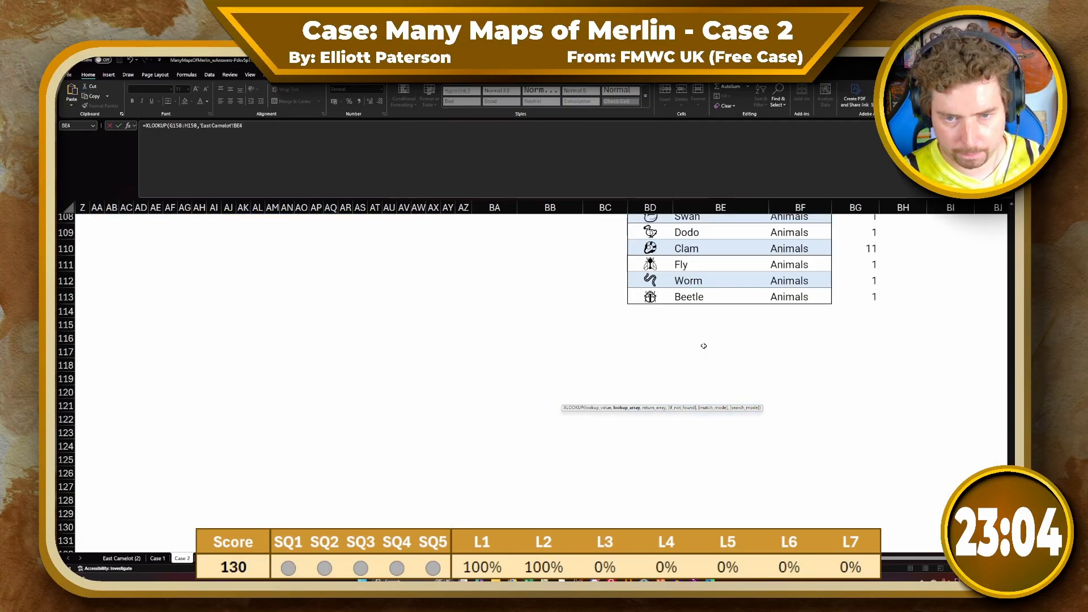
pyautogui.keyDown('shift'); pyautogui.click(689, 291); pyautogui.keyUp('shift')
pyautogui.write(',')
pyautogui.click(650, 296)
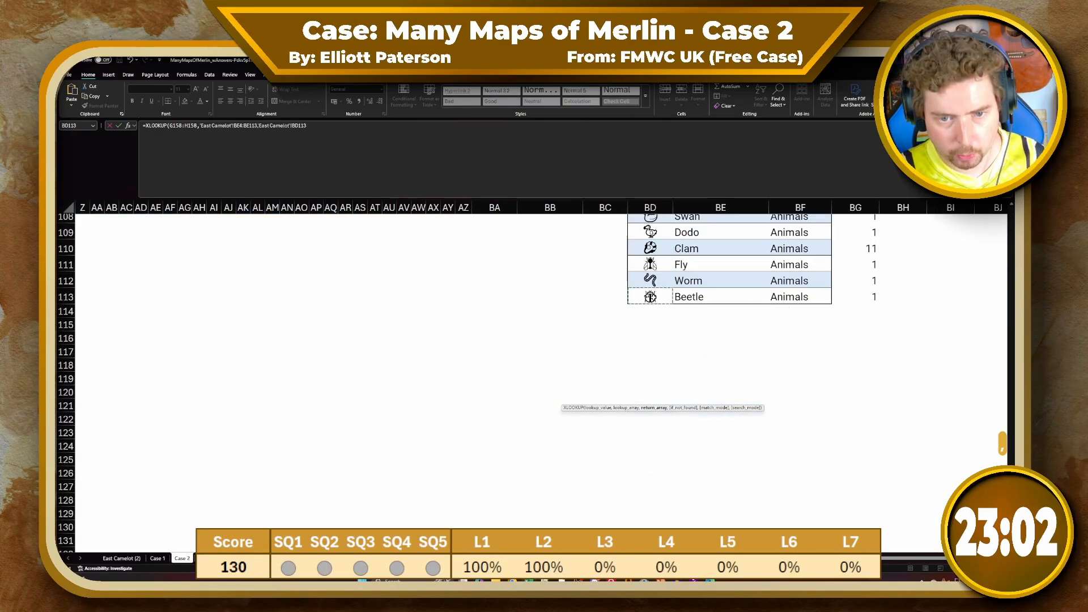
pyautogui.hotkey('ctrl', 'shift', 'Up')
pyautogui.hotkey('shift', 'Down')
pyautogui.hotkey('shift', 'Down')
pyautogui.press('Return')
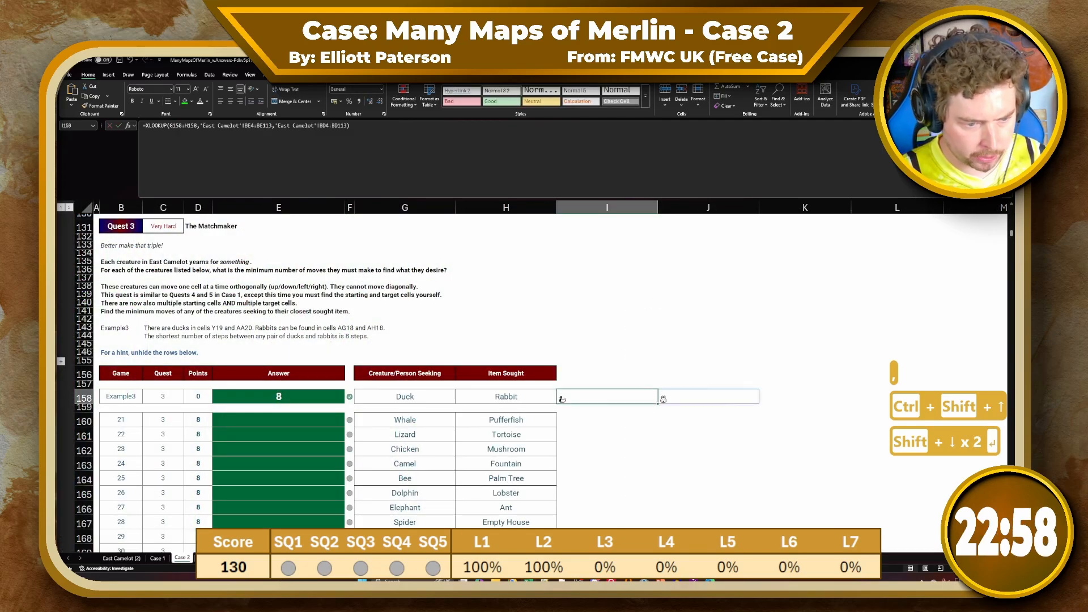
# Examine the free area beside the East Camelot icon key and the flattened helper columns on the Merlin's Quarters sheet
pyautogui.click(213, 558)
pyautogui.hscroll(7, 836, 327)
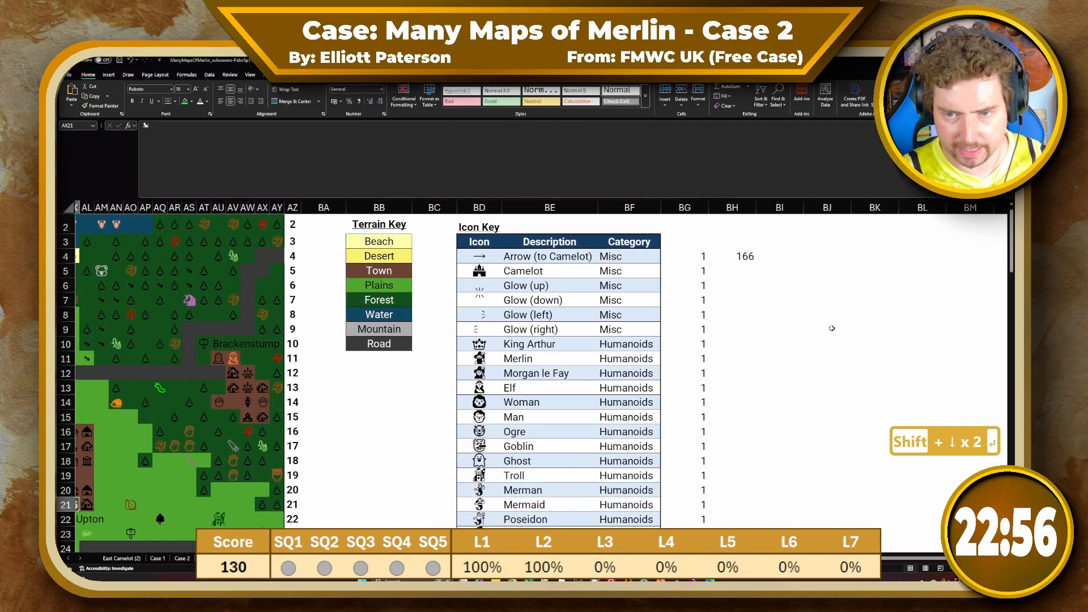
pyautogui.hscroll(3, 792, 353)
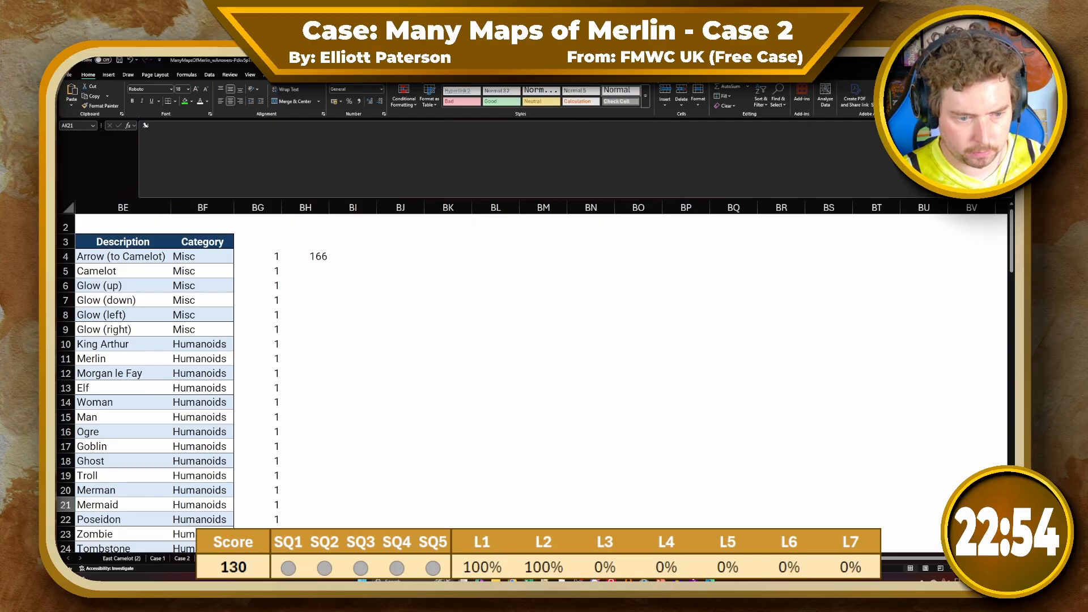
pyautogui.hotkey('ctrl', 'pageup')
pyautogui.scroll(-1, 355, 350)
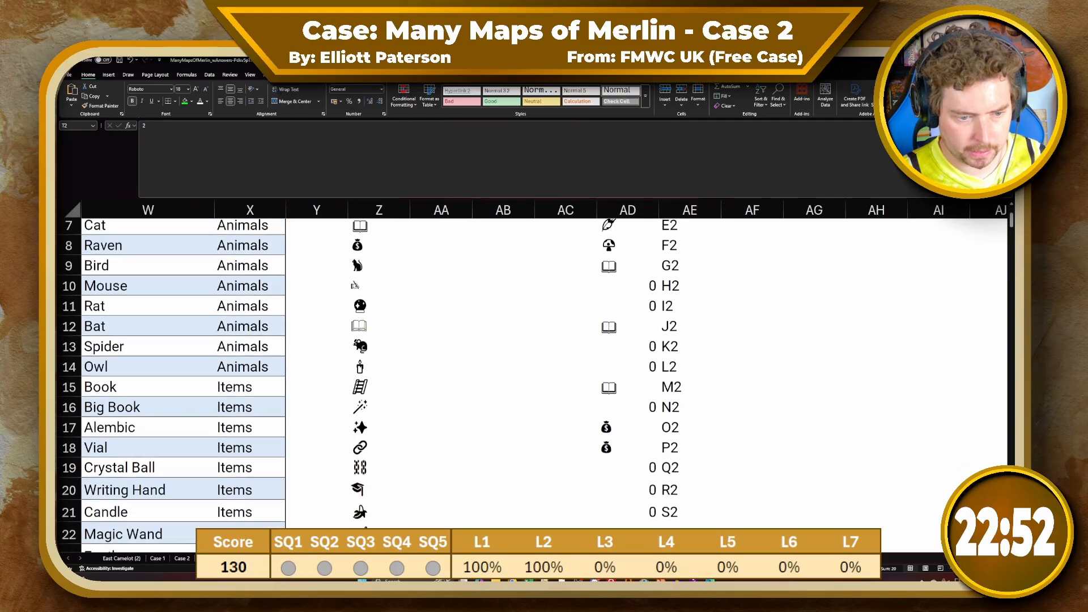
pyautogui.hotkey('ctrl', 'pagedown')
pyautogui.hscroll(-1, 257, 357)
pyautogui.hscroll(-1, 421, 296)
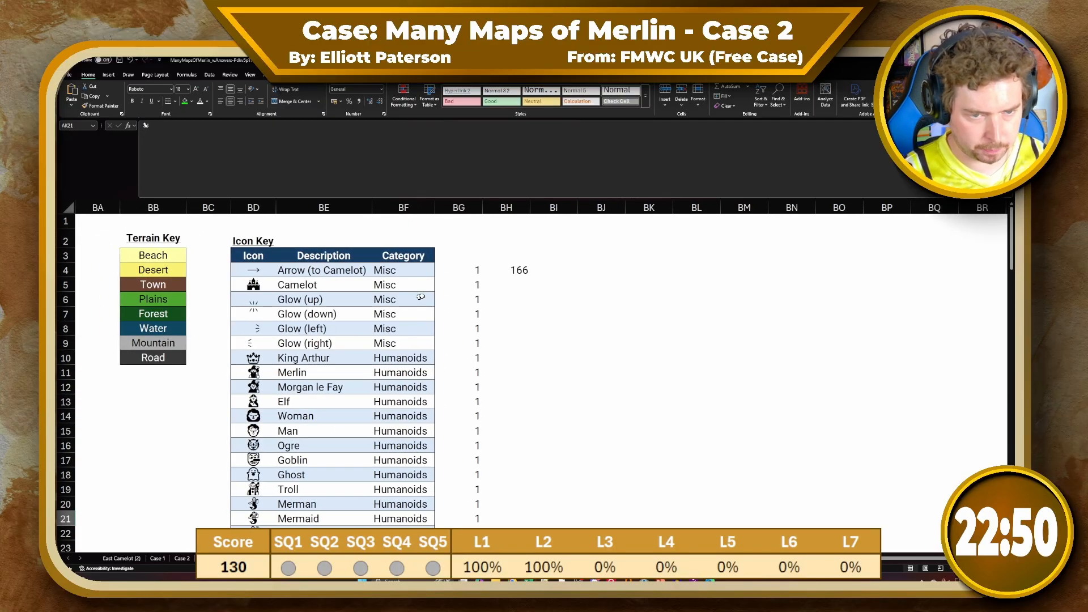
# Copy the flattened icon and cell address formulas AD4:AE4 from Merlin's Quarters to BJ4 on the East Camelot sheet
pyautogui.hotkey('ctrl', 'pageup')
pyautogui.scroll(2, 701, 304)
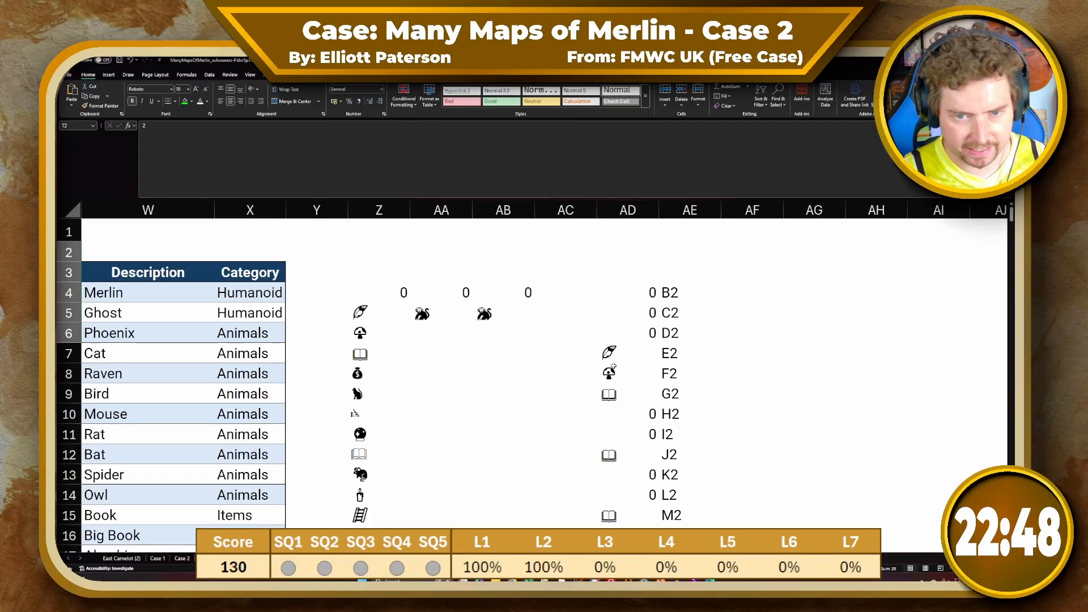
pyautogui.scroll(-2, 701, 304)
pyautogui.scroll(2, 701, 304)
pyautogui.moveTo(636, 290); pyautogui.dragTo(689, 292)
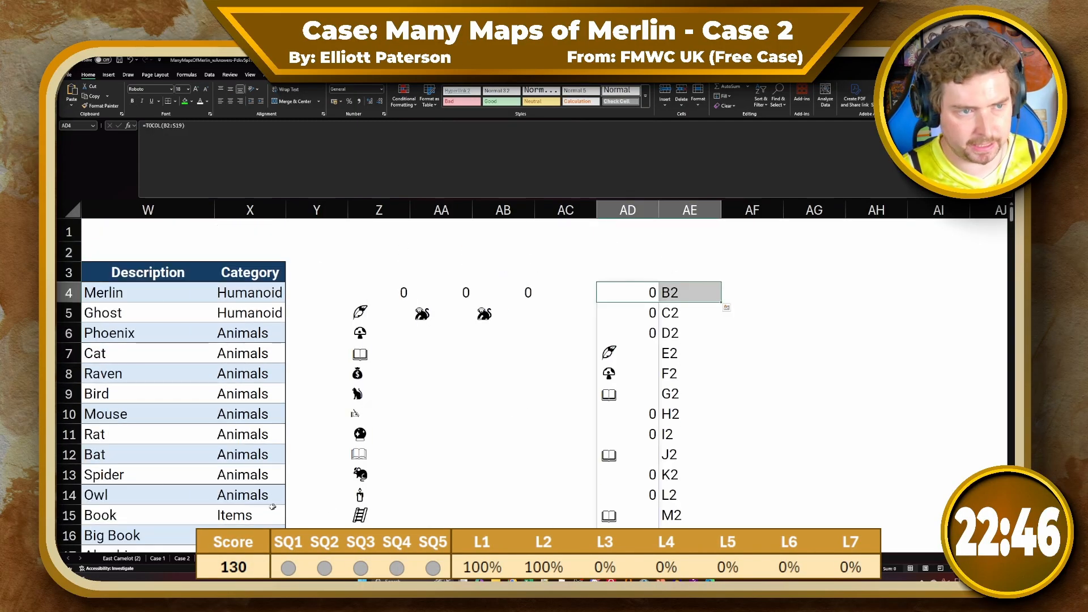
pyautogui.hotkey('ctrl', 'c')
pyautogui.hotkey('ctrl', 'pagedown')
pyautogui.click(601, 271)
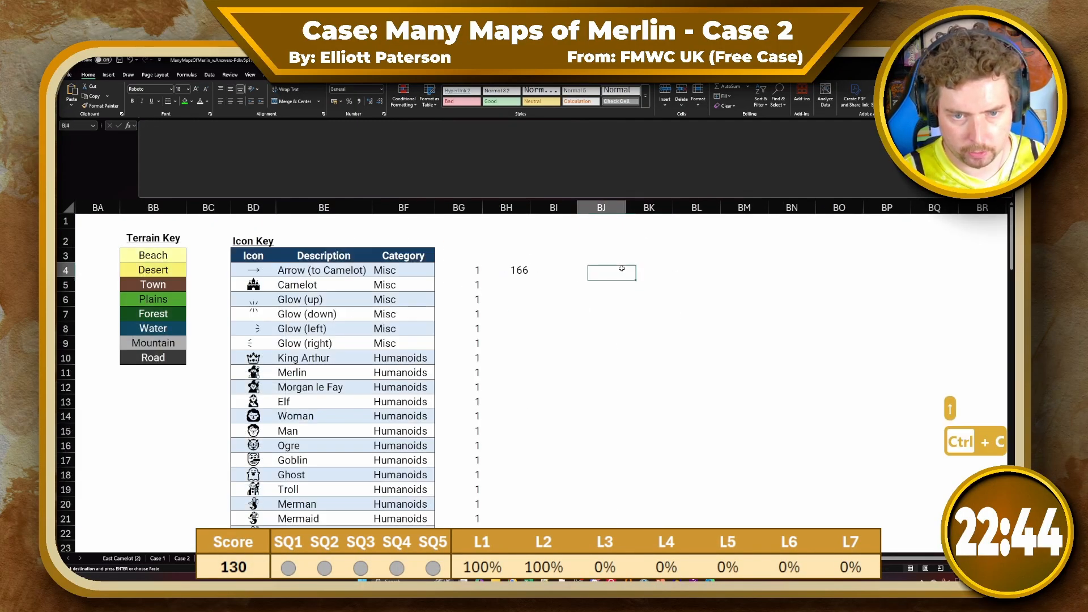
pyautogui.hotkey('ctrl', 'v')
# Change the TOCOL formula in BJ4 to flatten the whole East Camelot map, B2:AY51
pyautogui.press('F2')
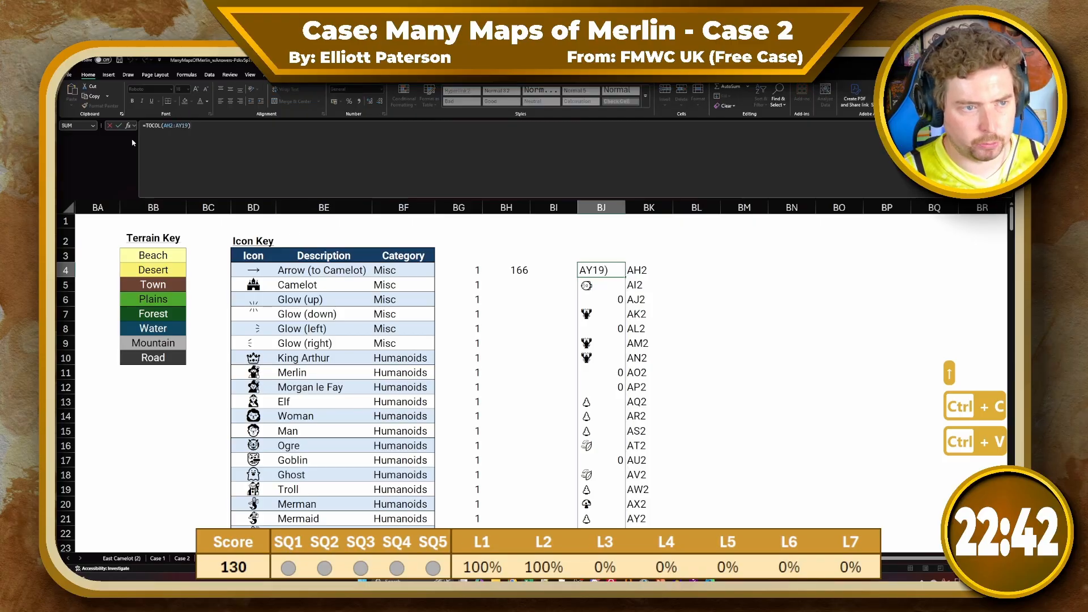
pyautogui.press('BackSpace')
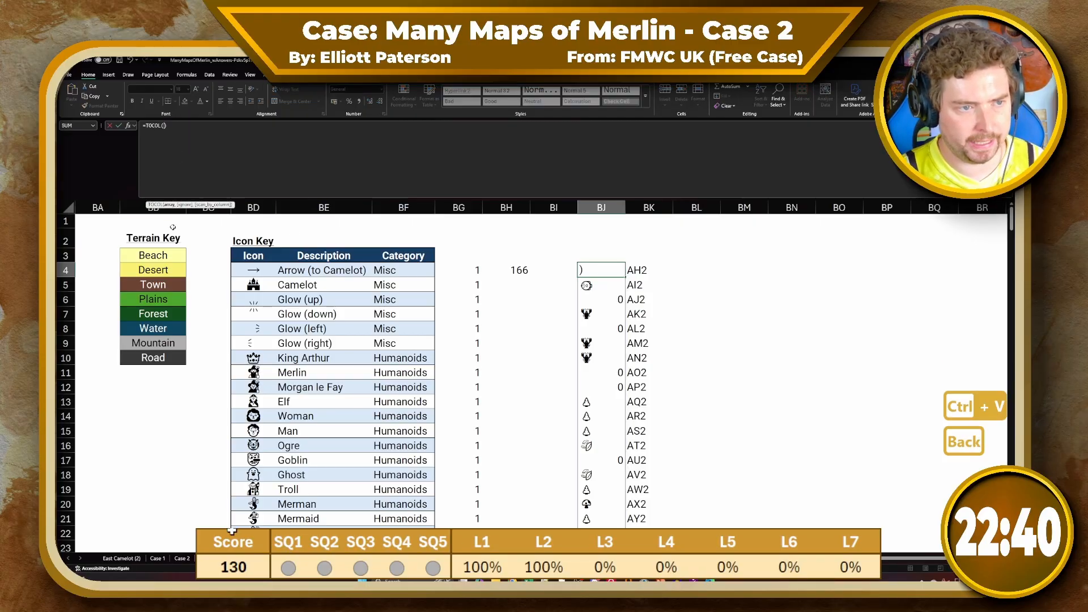
pyautogui.hscroll(-6, 211, 291)
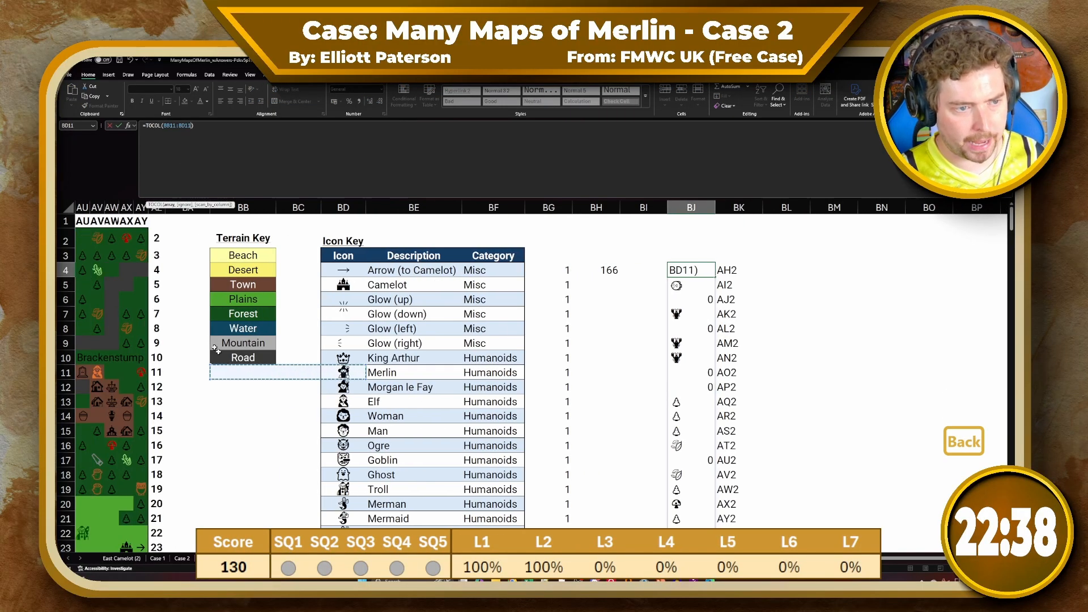
pyautogui.click(142, 239)
pyautogui.scroll(-20, 407, 431)
pyautogui.hscroll(-10, 241, 454)
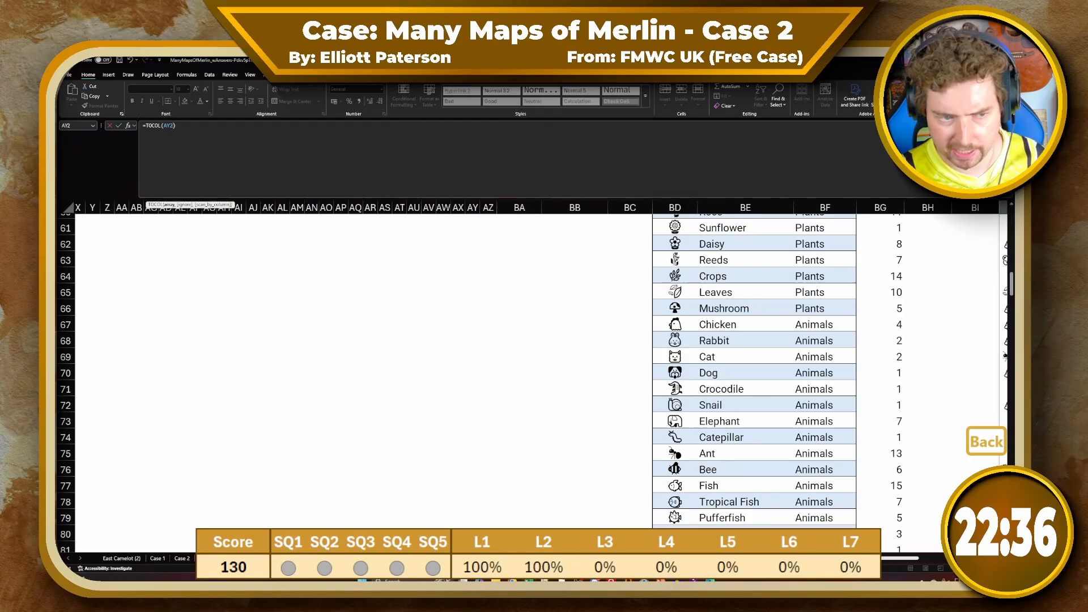
pyautogui.scroll(10, 240, 454)
pyautogui.scroll(-4, 125, 379)
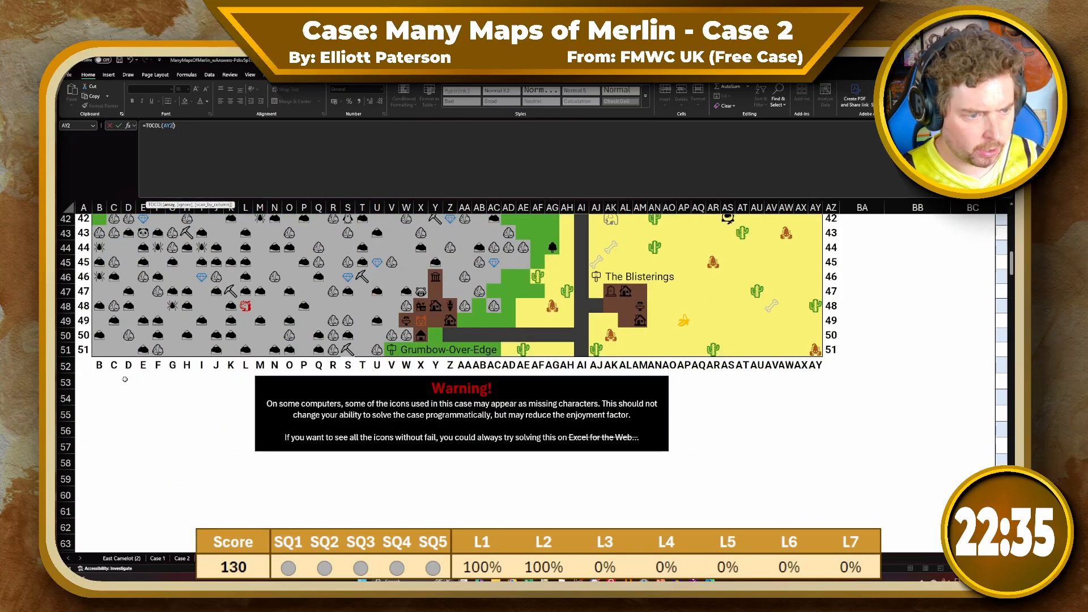
pyautogui.keyDown('shift'); pyautogui.click(105, 352); pyautogui.keyUp('shift')
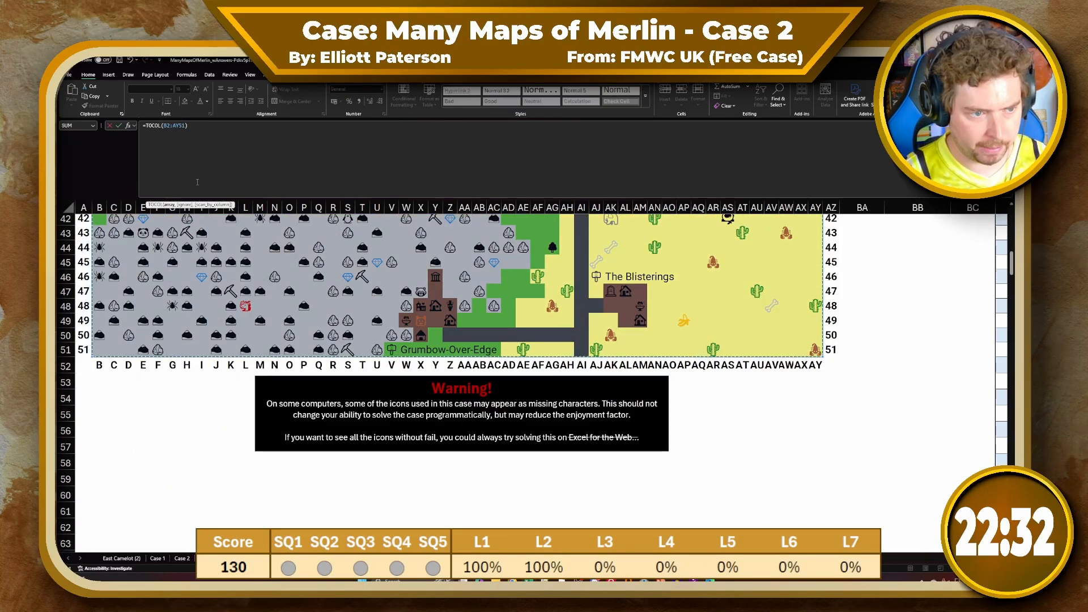
pyautogui.press('Return')
pyautogui.press('Right')
pyautogui.press('Right')
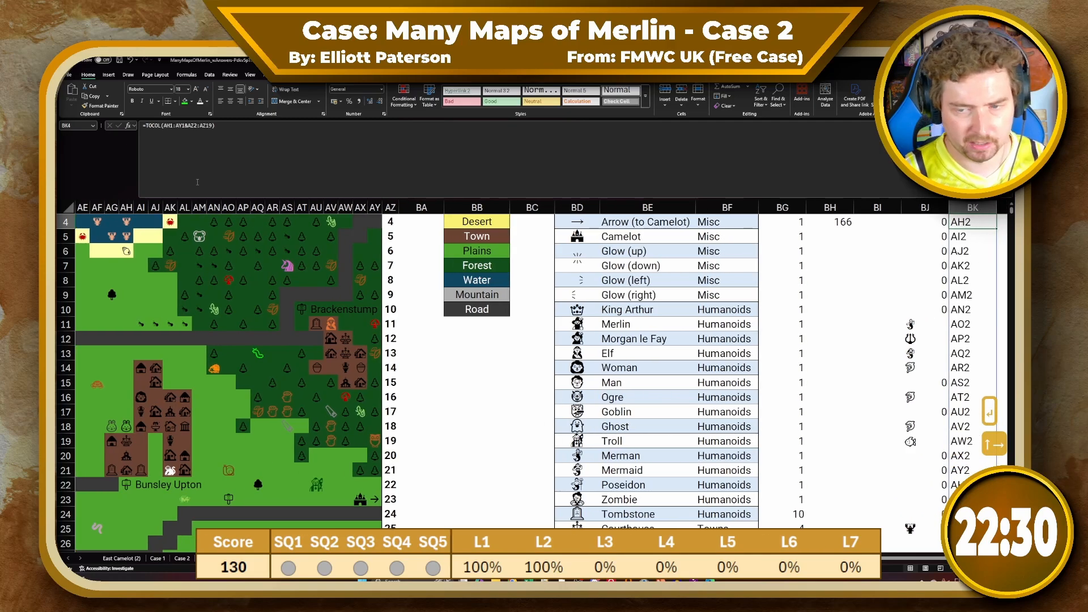
pyautogui.press('Left')
pyautogui.press('Up')
pyautogui.press('Down')
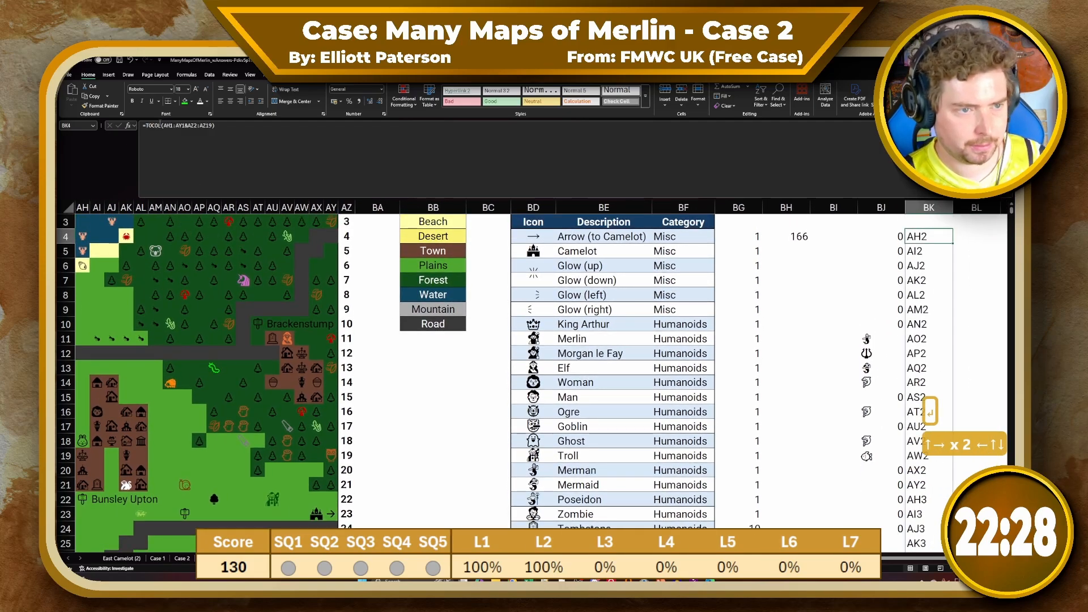
pyautogui.click(180, 125)
pyautogui.press('Escape')
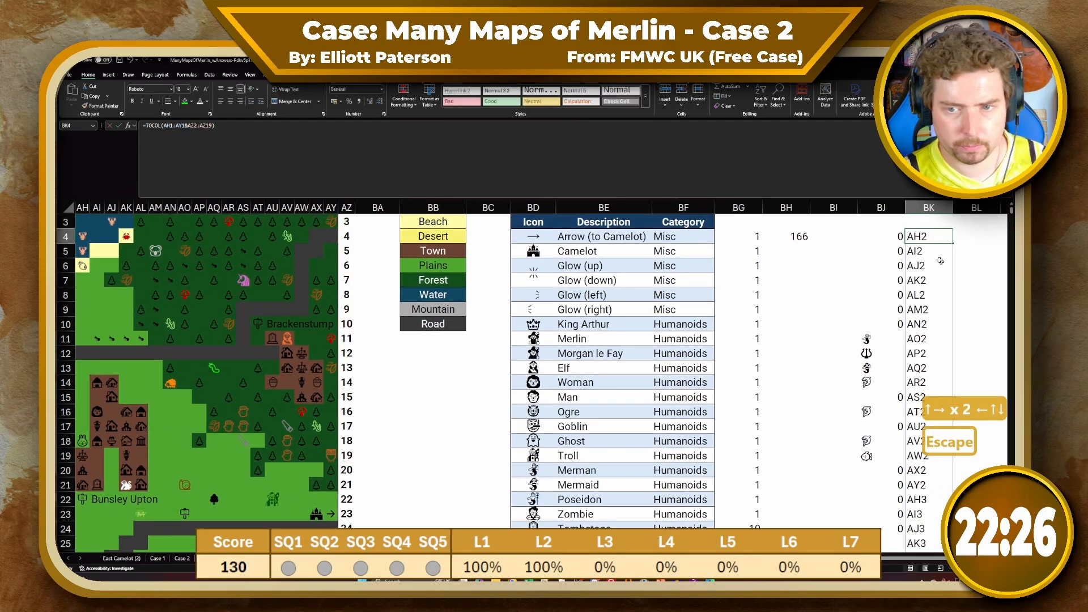
pyautogui.click(896, 236)
pyautogui.press('Escape')
pyautogui.press('Escape')
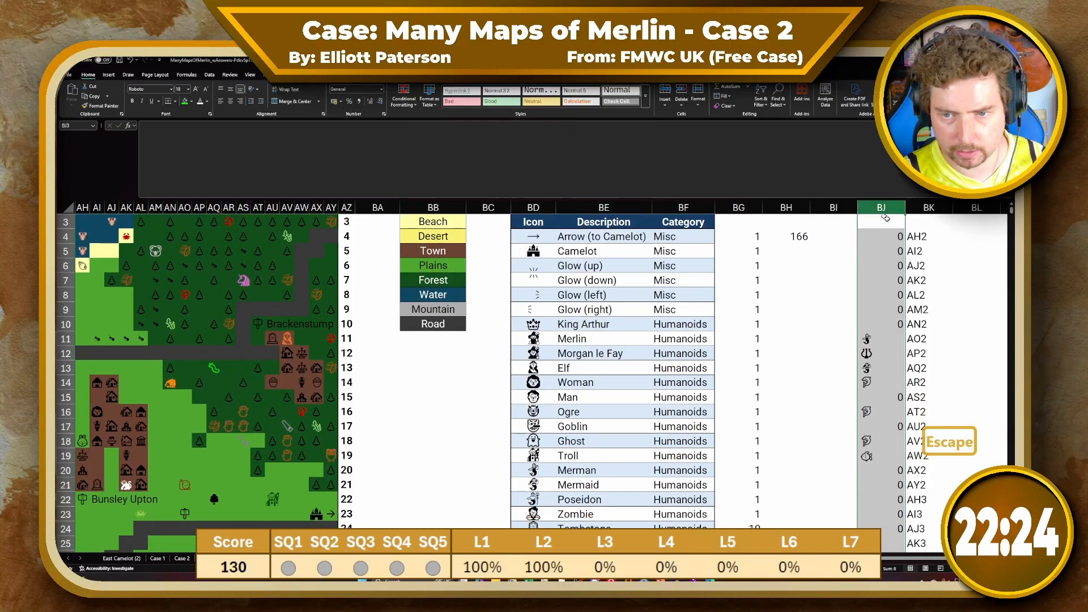
# Extend the address formula in BK4 to combine column letters B1:AY1 with row numbers AZ2:AZ51, and check the list's extent
pyautogui.press('Right')
pyautogui.click(881, 184)
pyautogui.scroll(1, 379, 300)
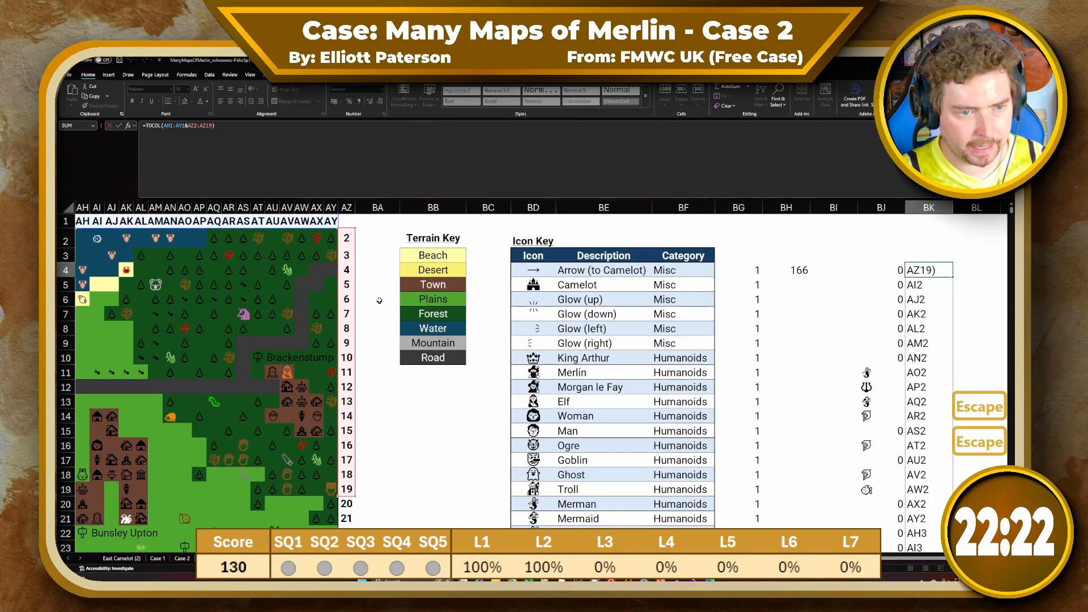
pyautogui.hscroll(-10, 323, 259)
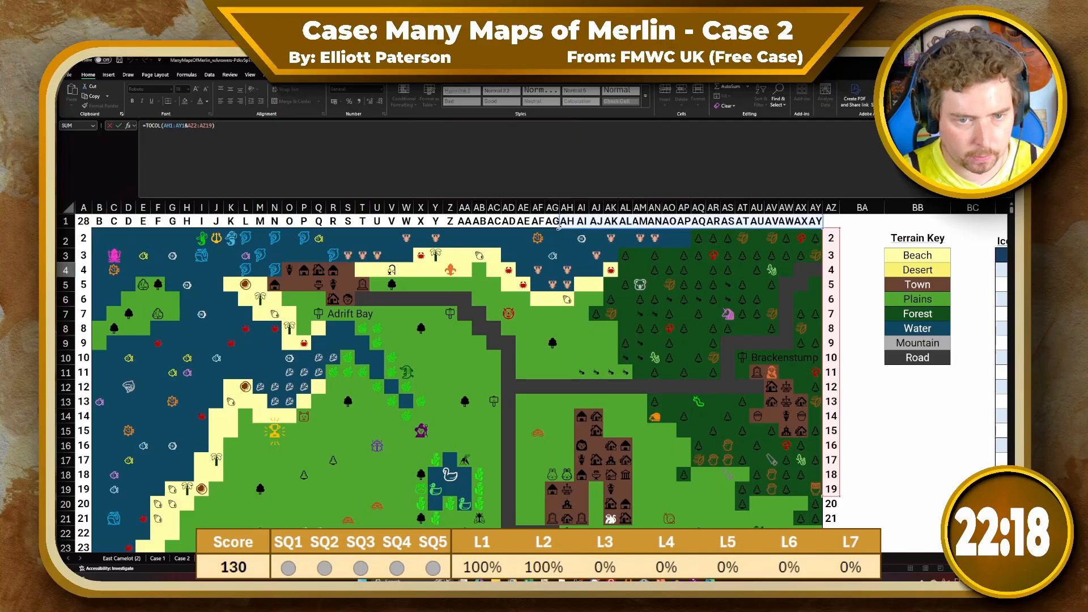
pyautogui.moveTo(559, 227); pyautogui.dragTo(96, 218)
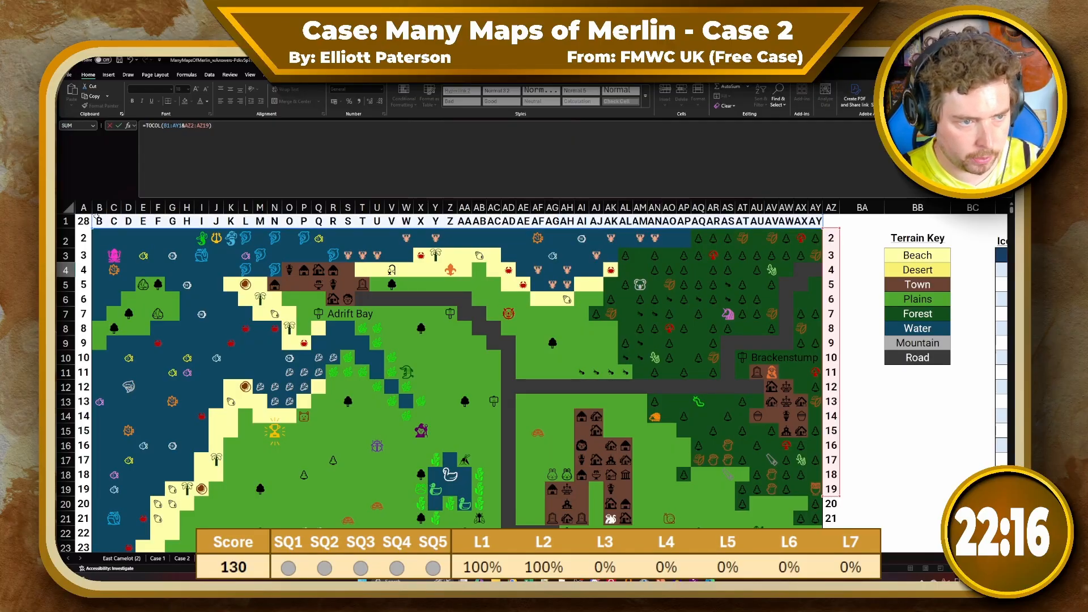
pyautogui.scroll(-3, 872, 419)
pyautogui.moveTo(837, 375)
pyautogui.mouseDown()
pyautogui.moveTo(833, 544)
pyautogui.moveTo(832, 391)
pyautogui.mouseUp()
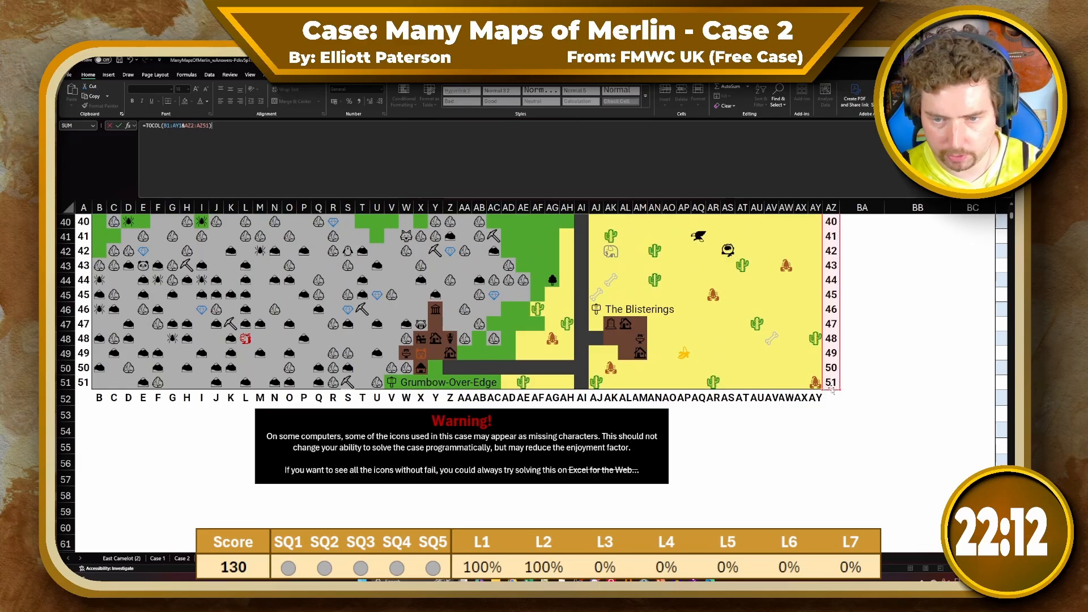
pyautogui.press('Return')
pyautogui.scroll(2, 948, 396)
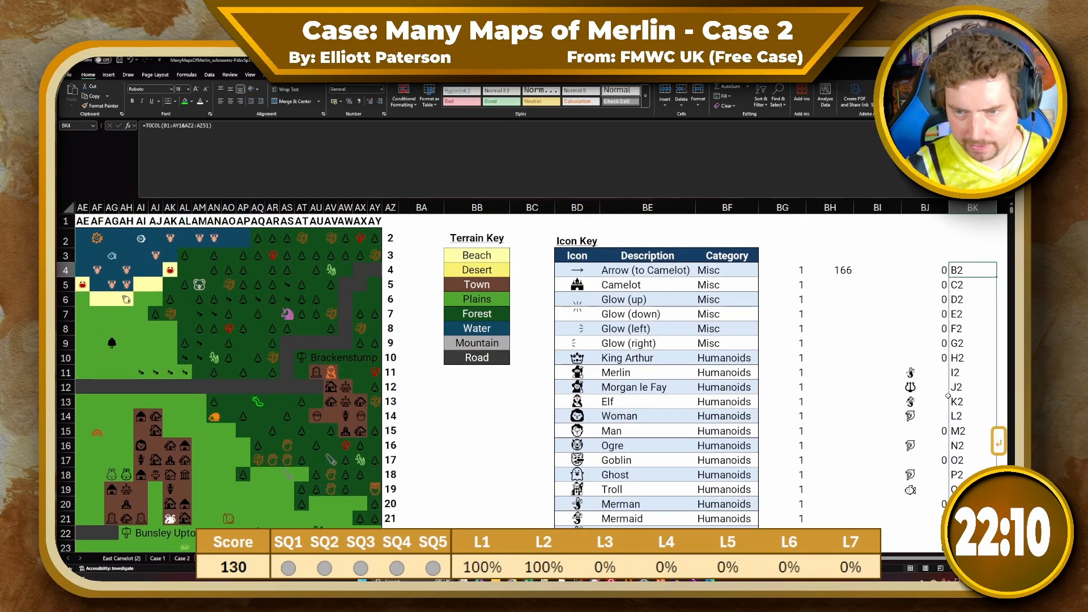
pyautogui.hotkey('ctrl', 'Down')
pyautogui.hotkey('ctrl', 'Up')
pyautogui.press('Right')
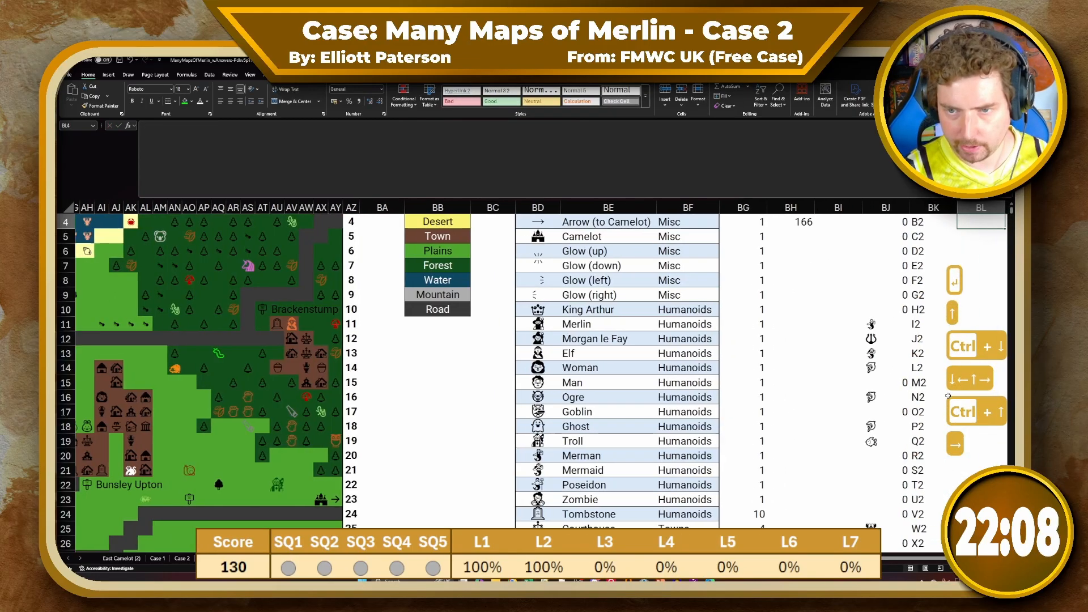
pyautogui.press('Right')
pyautogui.press('Right')
pyautogui.press('Right')
pyautogui.press('Right')
pyautogui.press('Right')
pyautogui.press('Left')
pyautogui.press('Left')
pyautogui.press('Left')
pyautogui.press('Left')
pyautogui.press('Left')
pyautogui.press('Left')
# Add the bold headings Icon in BJ3 and Cell in BK3 above the flattened columns
pyautogui.press('Up')
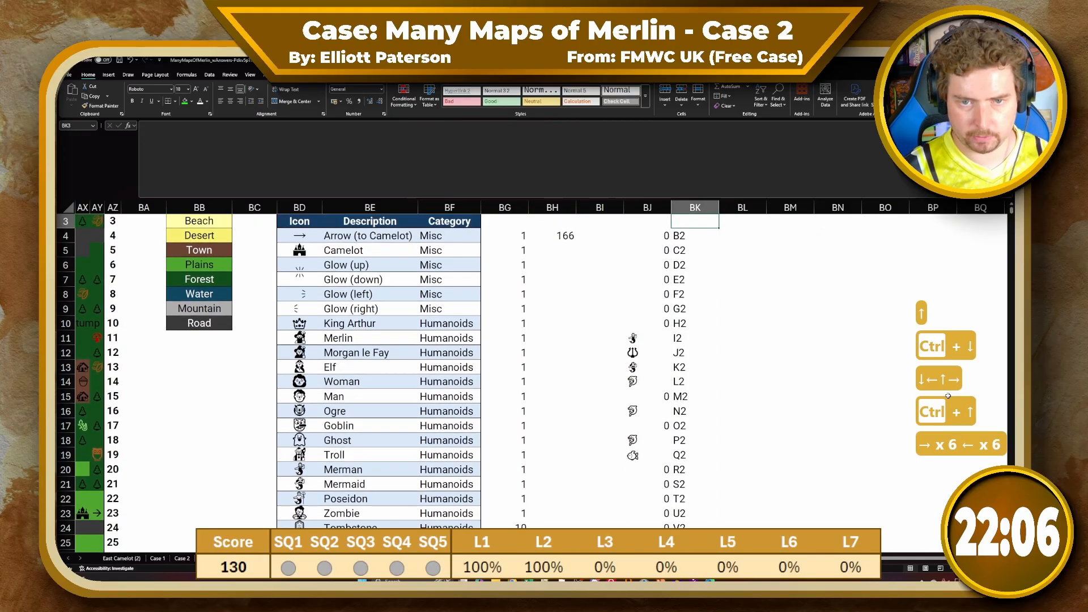
pyautogui.write('Cell')
pyautogui.press('Return')
pyautogui.press('Up')
pyautogui.hotkey('ctrl', 'v')
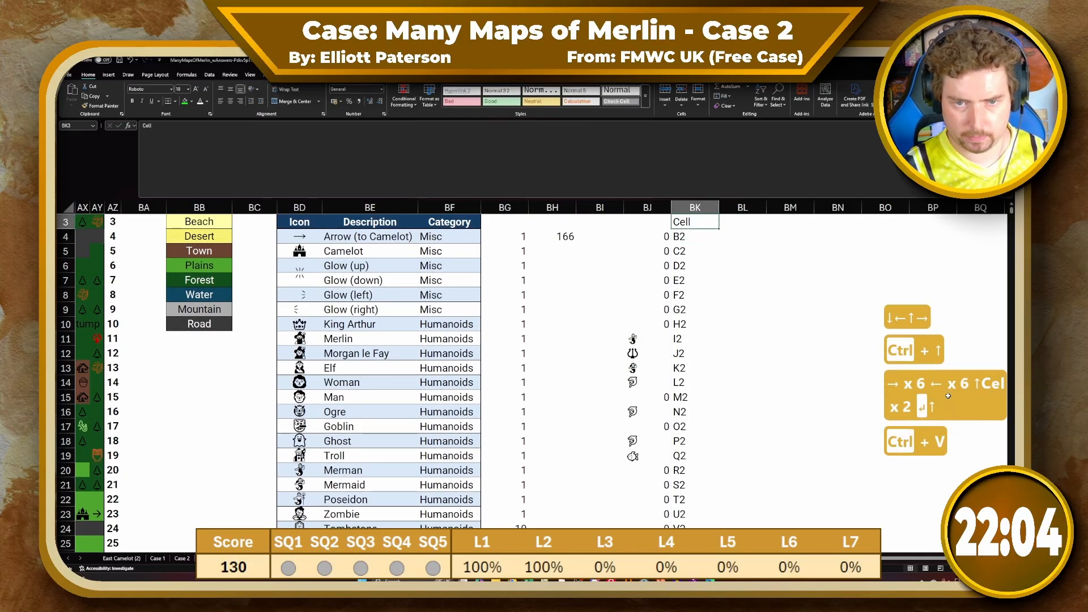
pyautogui.hotkey('ctrl', 'b')
pyautogui.press('Left')
pyautogui.write('Icon')
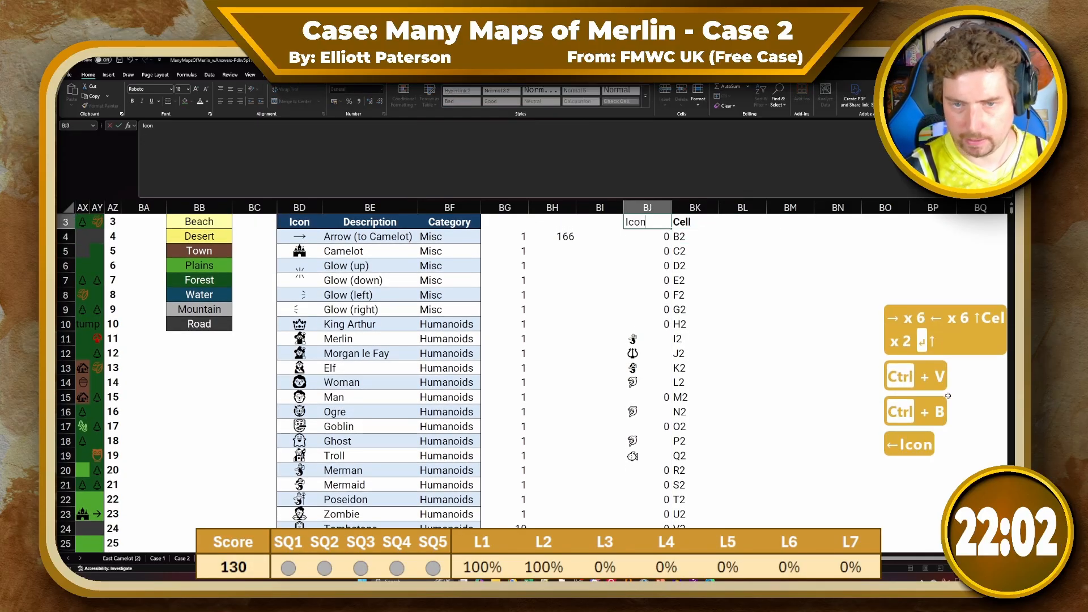
pyautogui.press('Return')
pyautogui.press('Up')
pyautogui.hotkey('ctrl', 'b')
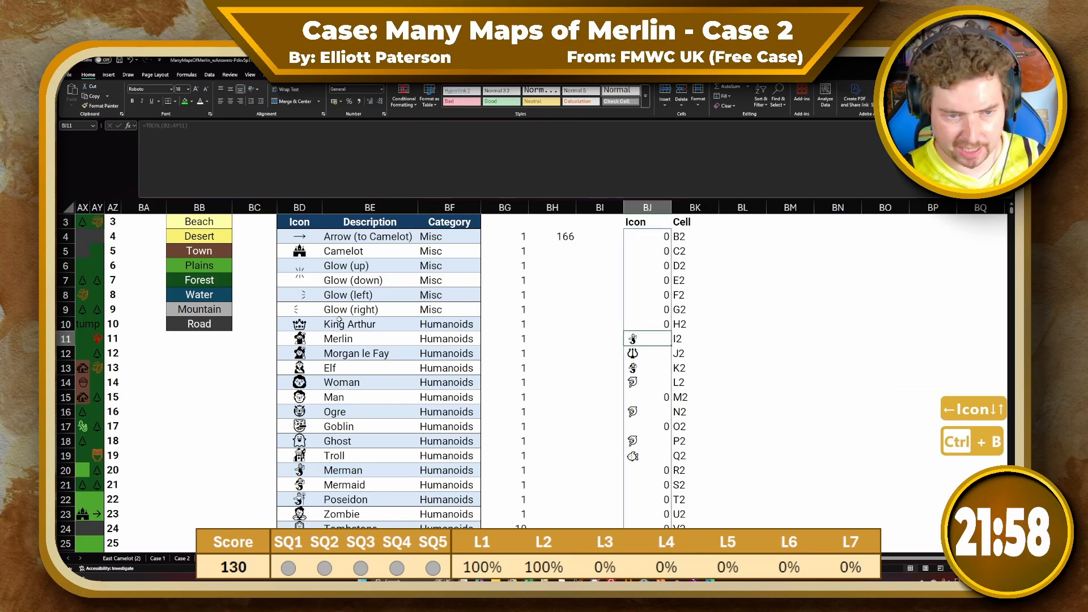
# Start a FILTER in K158 of the Case 2 sheet with the absolute East Camelot address spill $BK$4# as its array
pyautogui.moveTo(340, 321); pyautogui.dragTo(366, 426)
pyautogui.moveTo(695, 250); pyautogui.dragTo(743, 339)
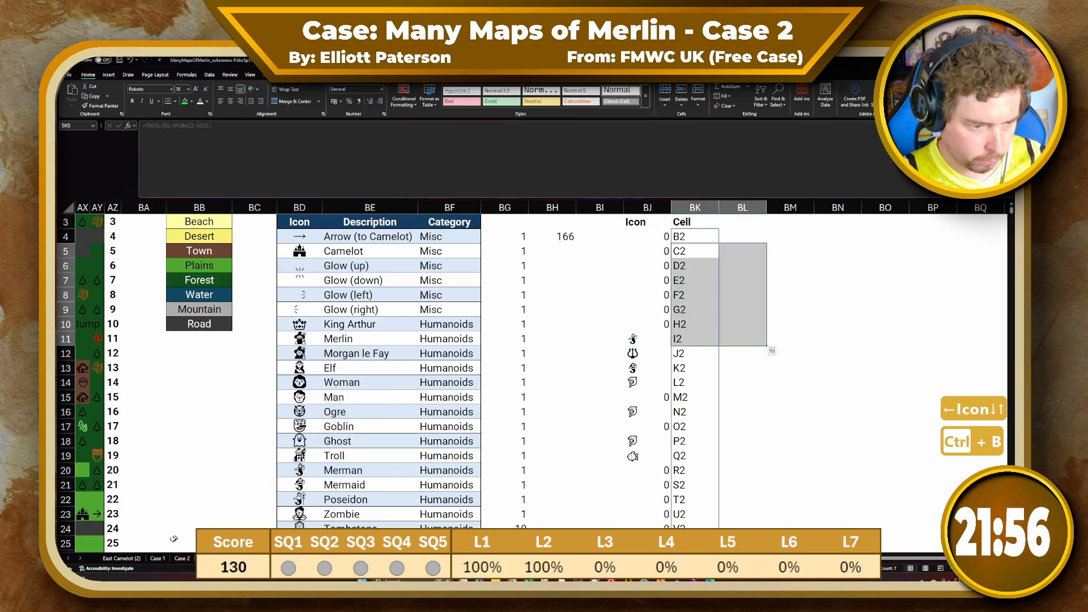
pyautogui.click(174, 559)
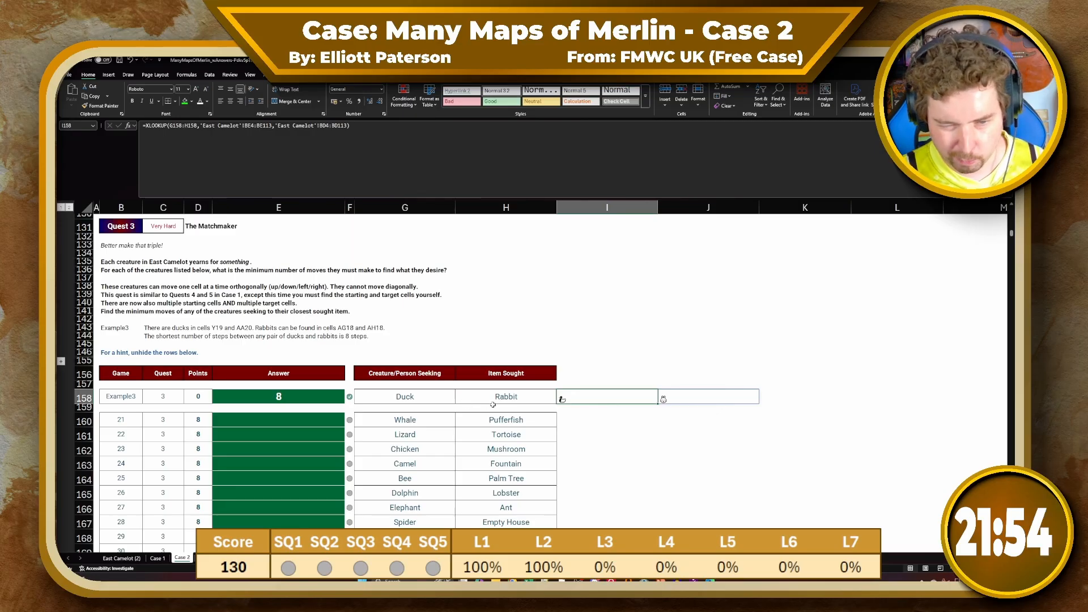
pyautogui.click(784, 395)
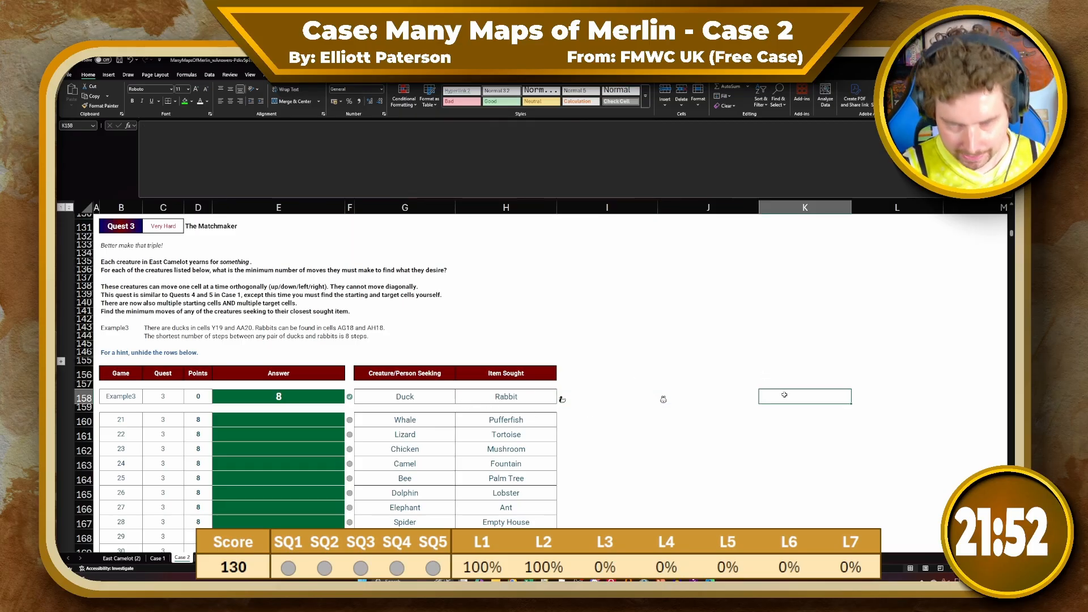
pyautogui.write('=FILTER(')
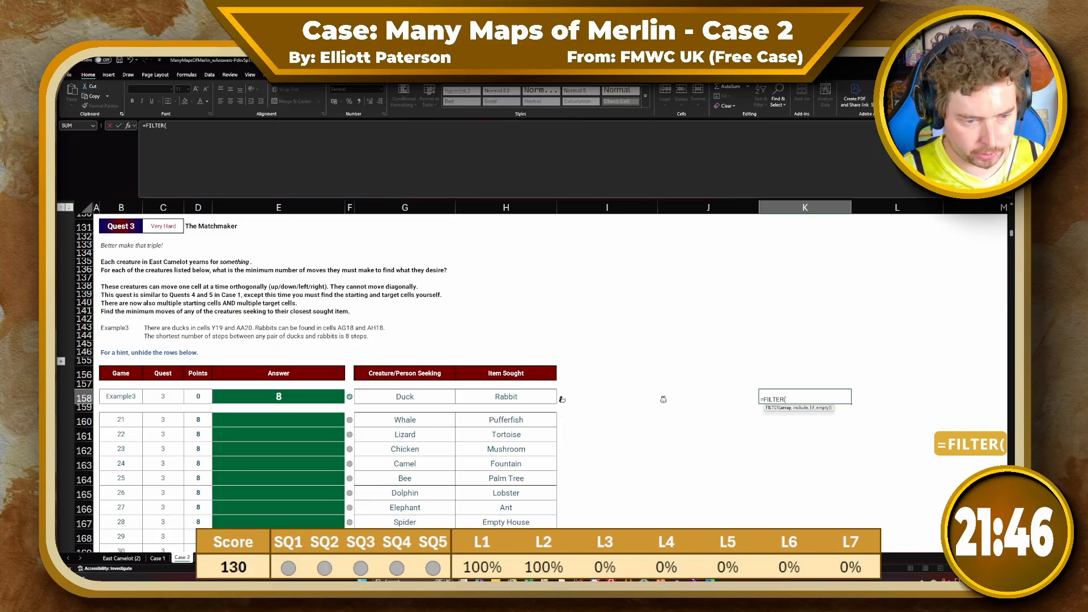
pyautogui.hotkey('ctrl', 'pagedown')
pyautogui.click(688, 234)
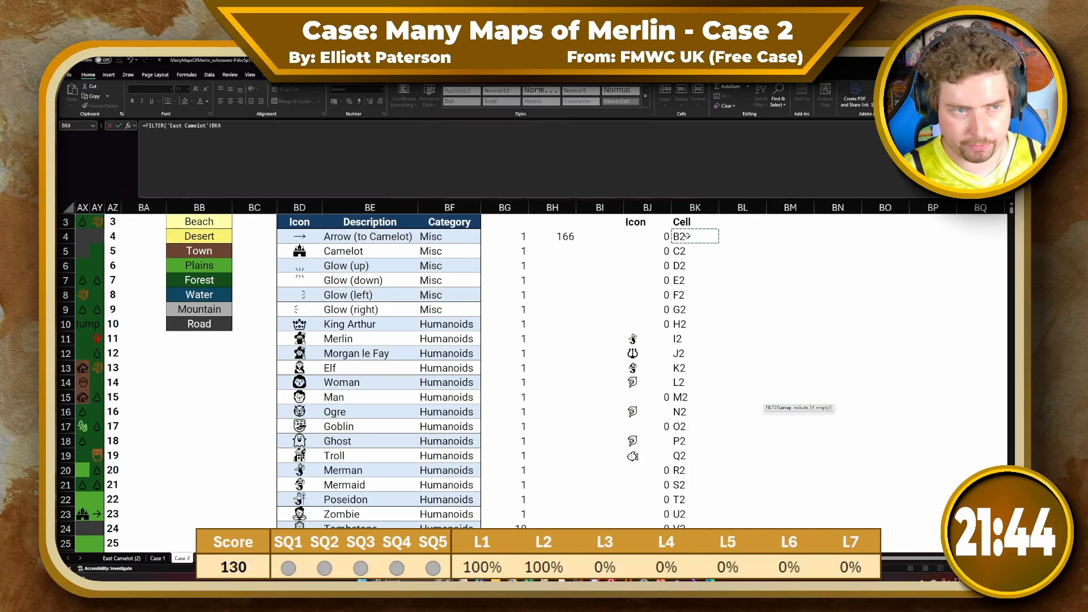
pyautogui.hotkey('ctrl', 'shift', 'Down')
pyautogui.press('F4')
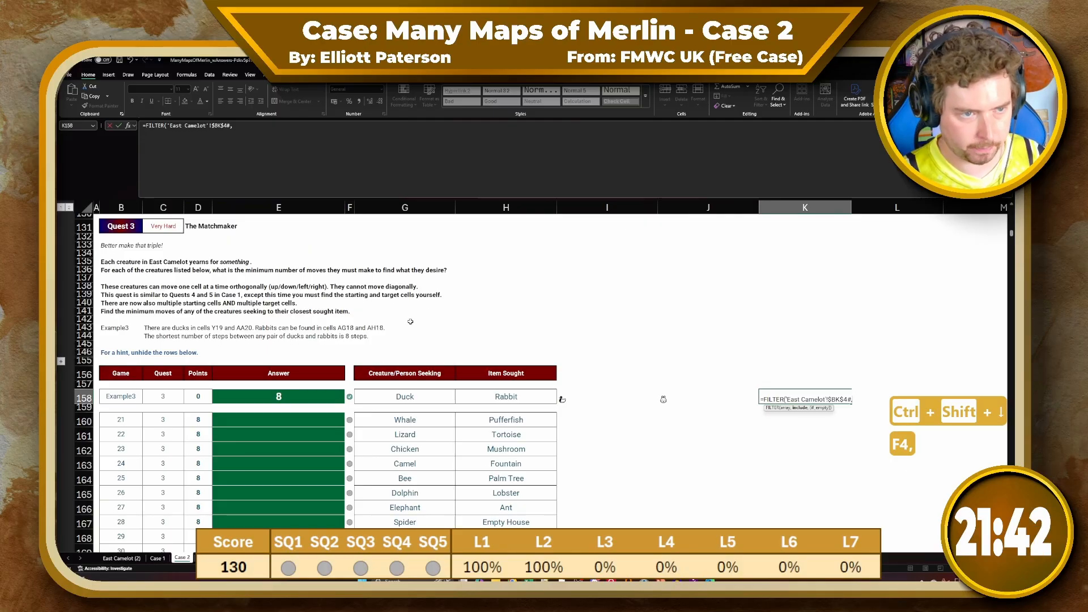
# Complete the FILTER with the condition that the Merlin's Quarters spill $AD$4# equals the creature icon in I158
pyautogui.hotkey('ctrl', 'pageup')
pyautogui.click(634, 294)
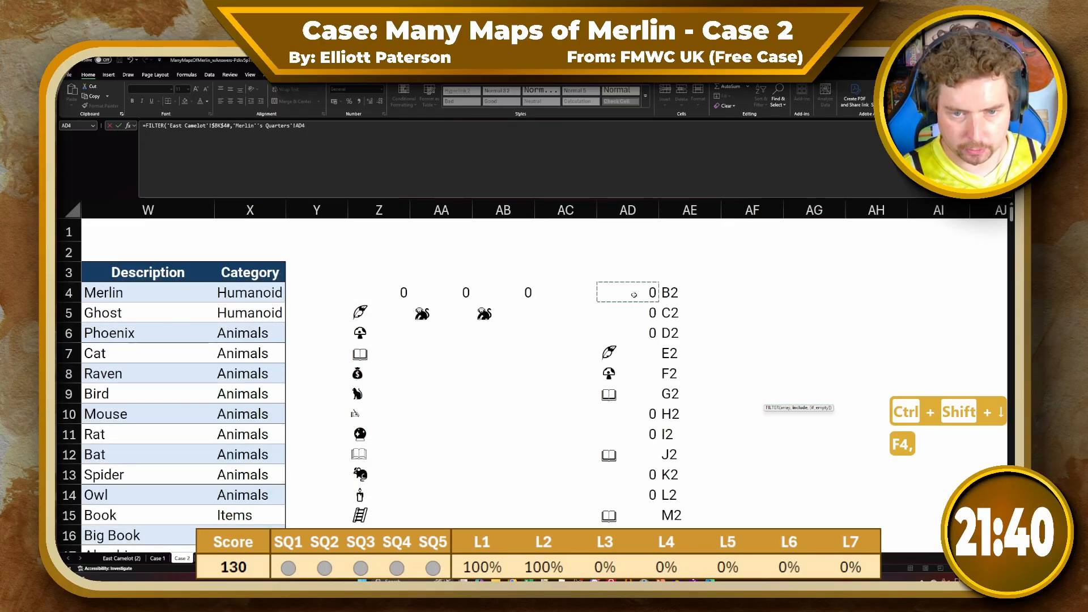
pyautogui.hotkey('ctrl', 'shift', 'Down')
pyautogui.press('F4')
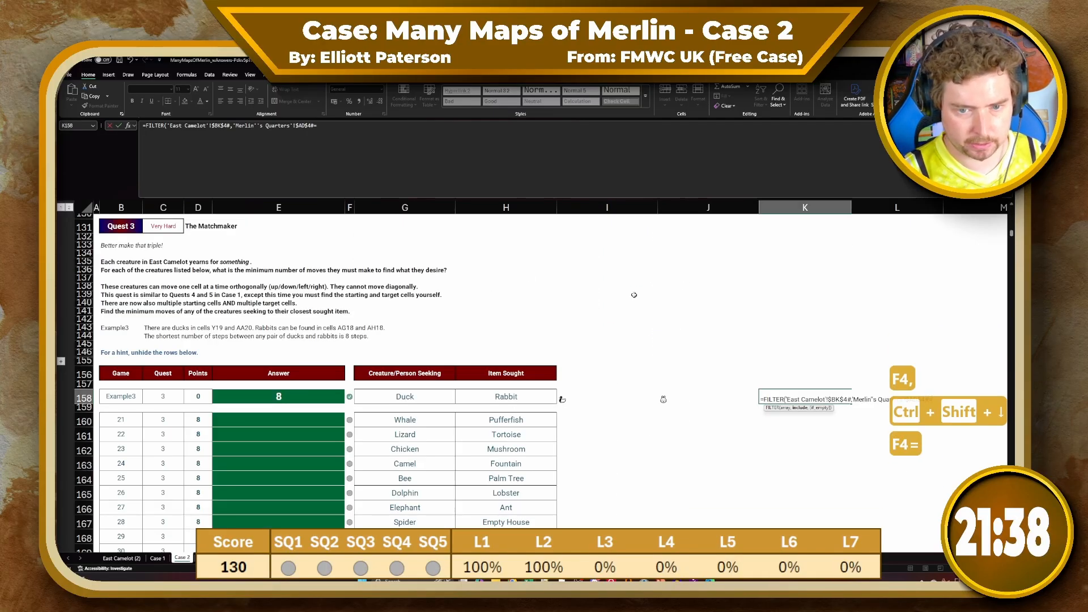
pyautogui.click(608, 402)
pyautogui.press('Return')
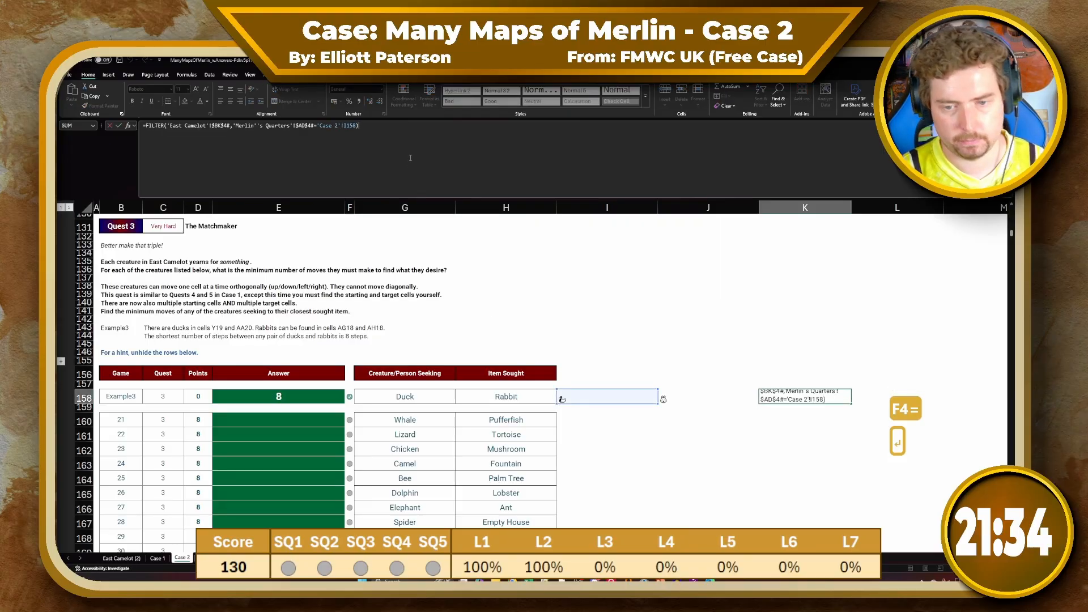
pyautogui.hotkey('shift', 'Return')
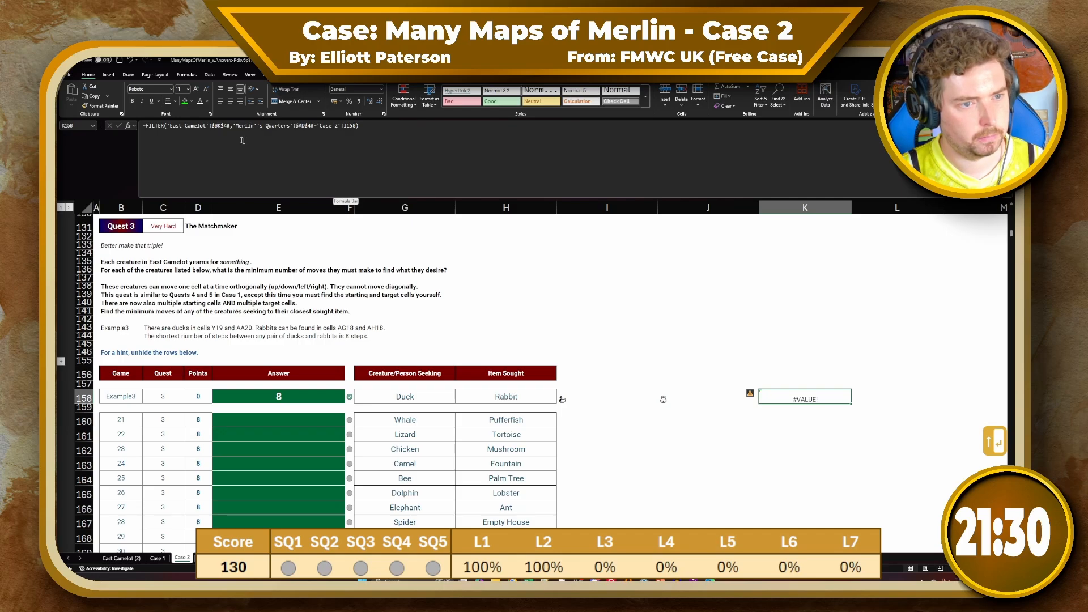
# Replace the Merlin's Quarters reference in K158's FILTER condition with the absolute East Camelot icon spill $BJ$4#
pyautogui.moveTo(233, 125); pyautogui.dragTo(311, 122)
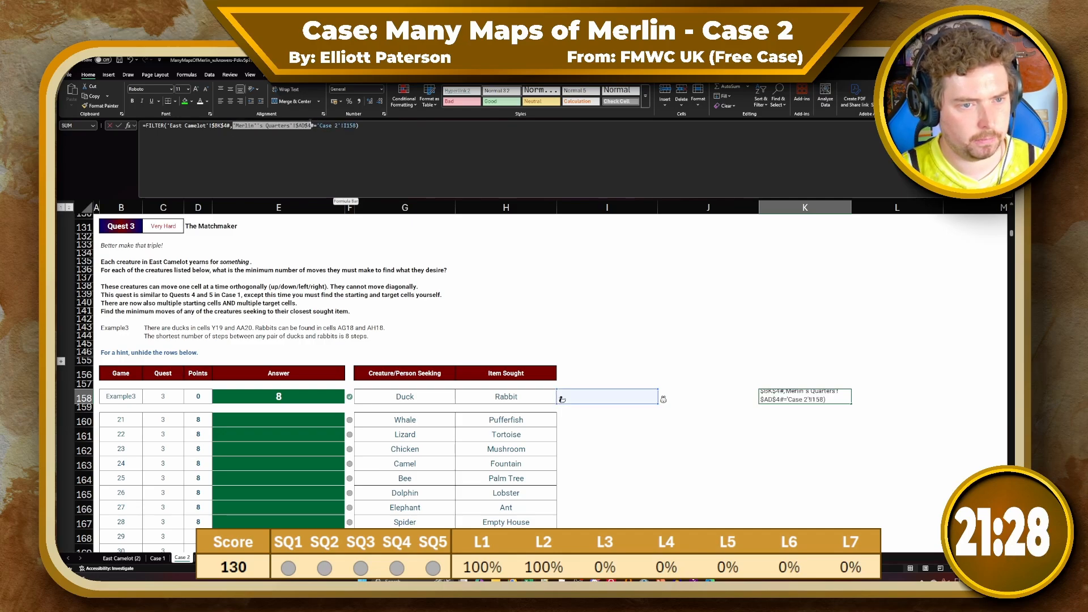
pyautogui.press('BackSpace')
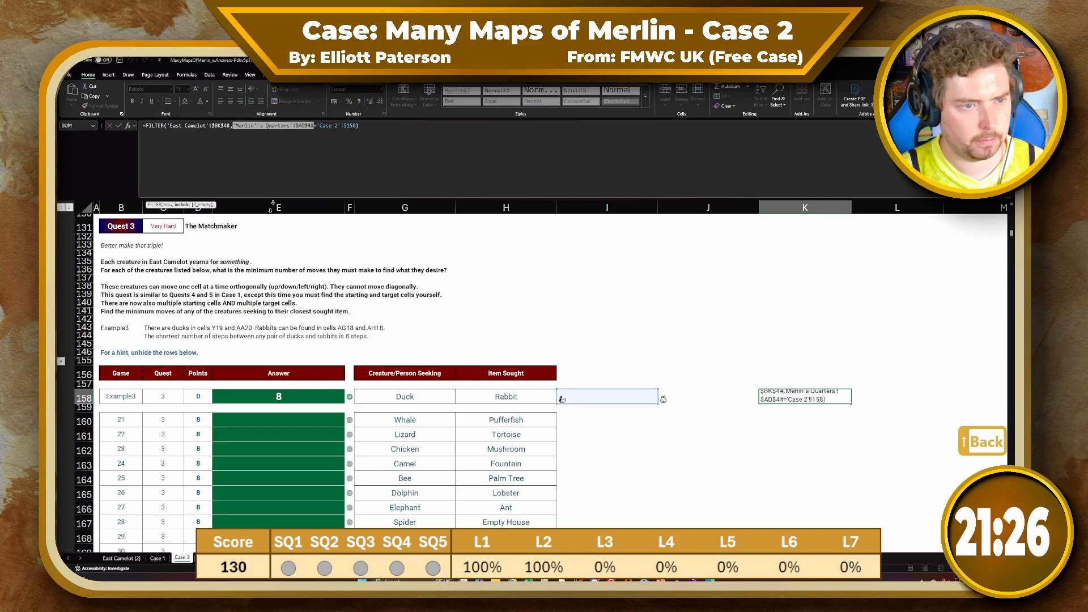
pyautogui.click(317, 558)
pyautogui.click(662, 276)
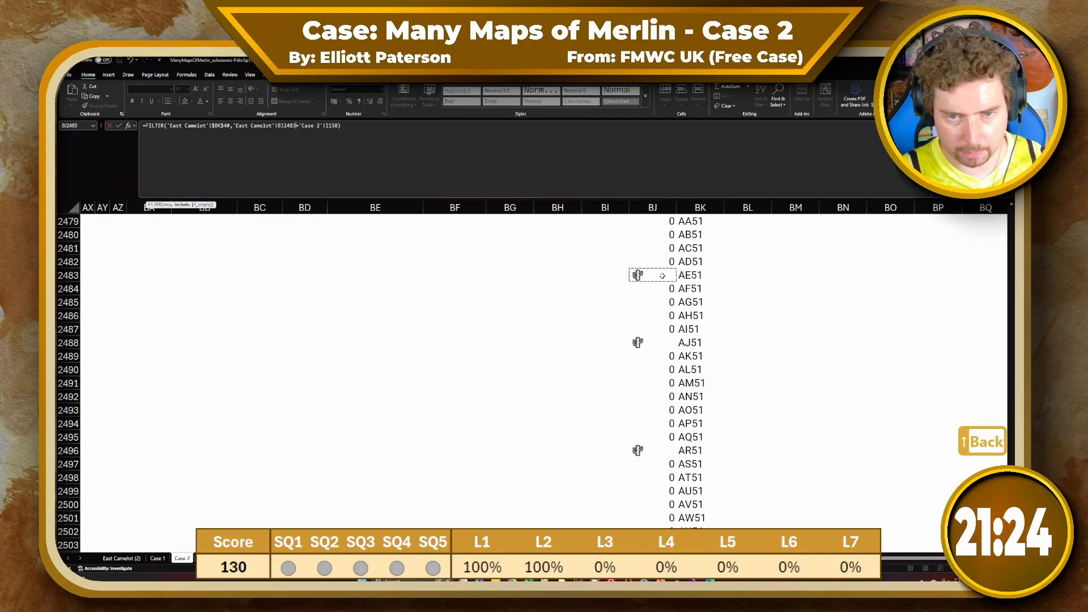
pyautogui.hotkey('ctrl', 'Up')
pyautogui.press('Down')
pyautogui.hotkey('ctrl', 'shift', 'Down')
pyautogui.press('Return')
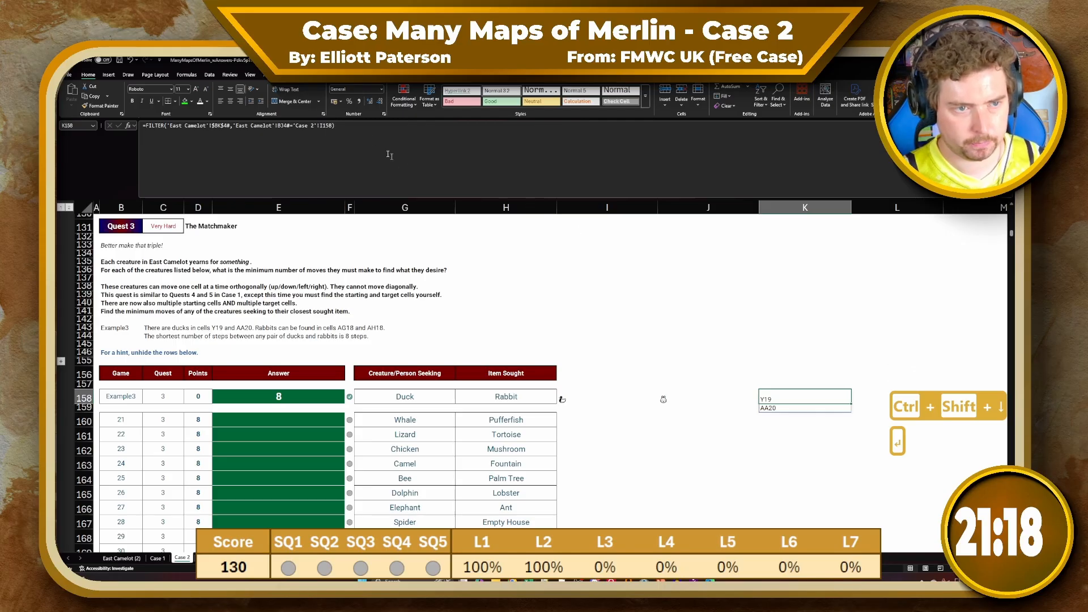
pyautogui.click(281, 125)
pyautogui.press('F4')
pyautogui.press('Return')
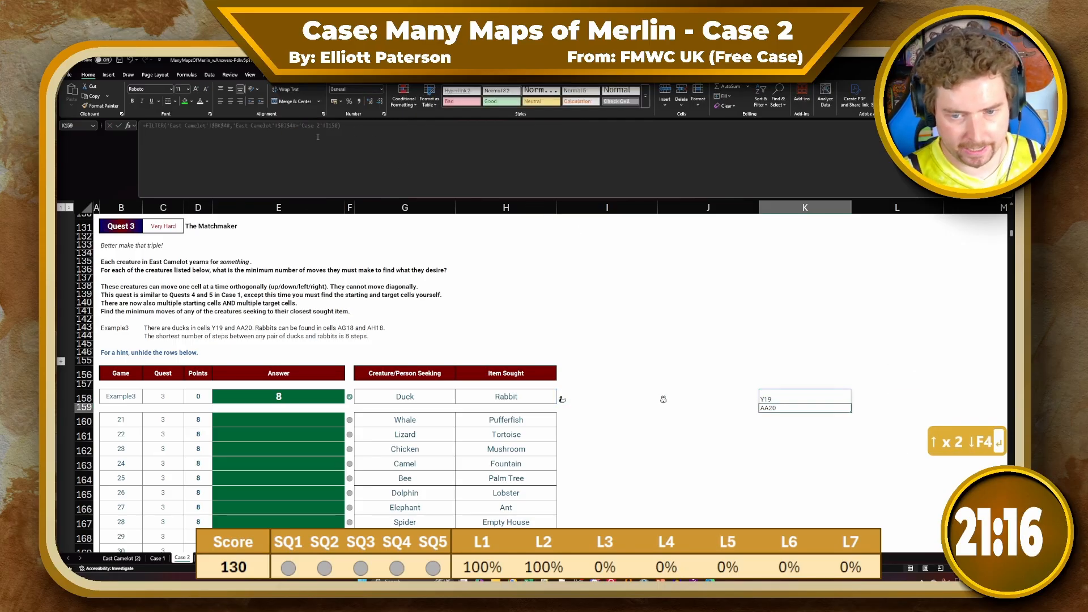
# Copy the FILTER from K158 into L158 to list the addresses of the sought item in J158
pyautogui.press('Up')
pyautogui.hotkey('ctrl', 'c')
pyautogui.press('Right')
pyautogui.hotkey('ctrl', 'v')
pyautogui.press('Right')
pyautogui.press('Right')
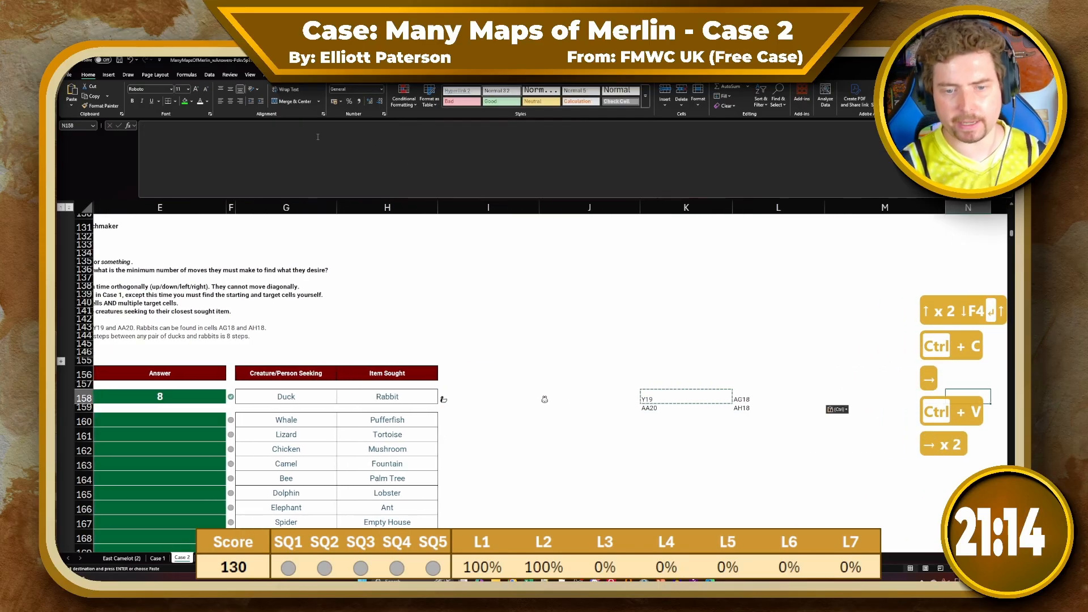
pyautogui.press('Left')
pyautogui.press('Left')
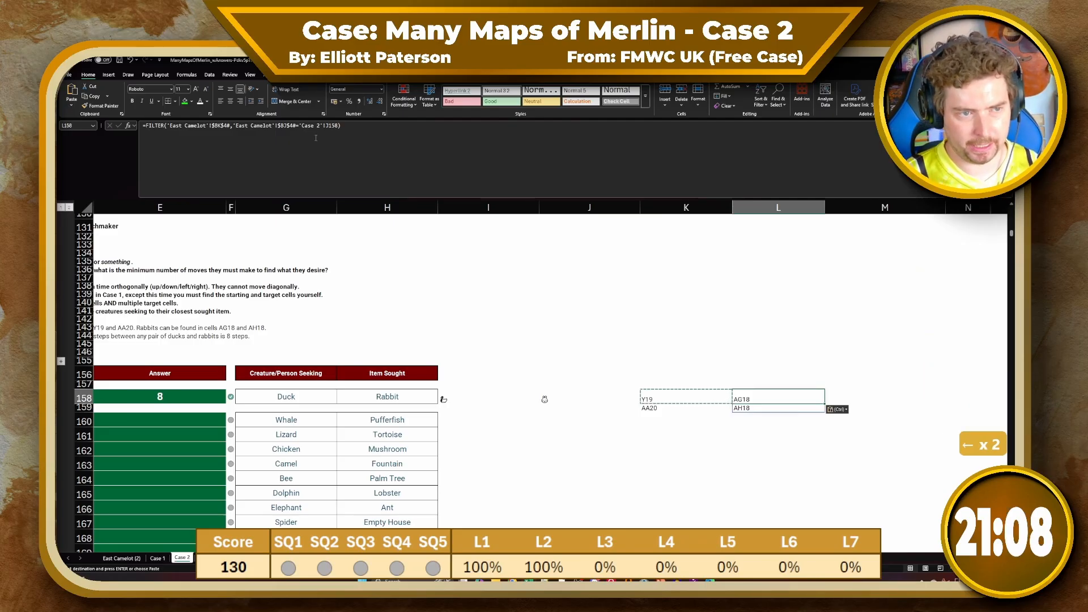
# Wrap the FILTER formula in L158 in TRANSPOSE so the sought-item addresses spill across a row
pyautogui.click(145, 128)
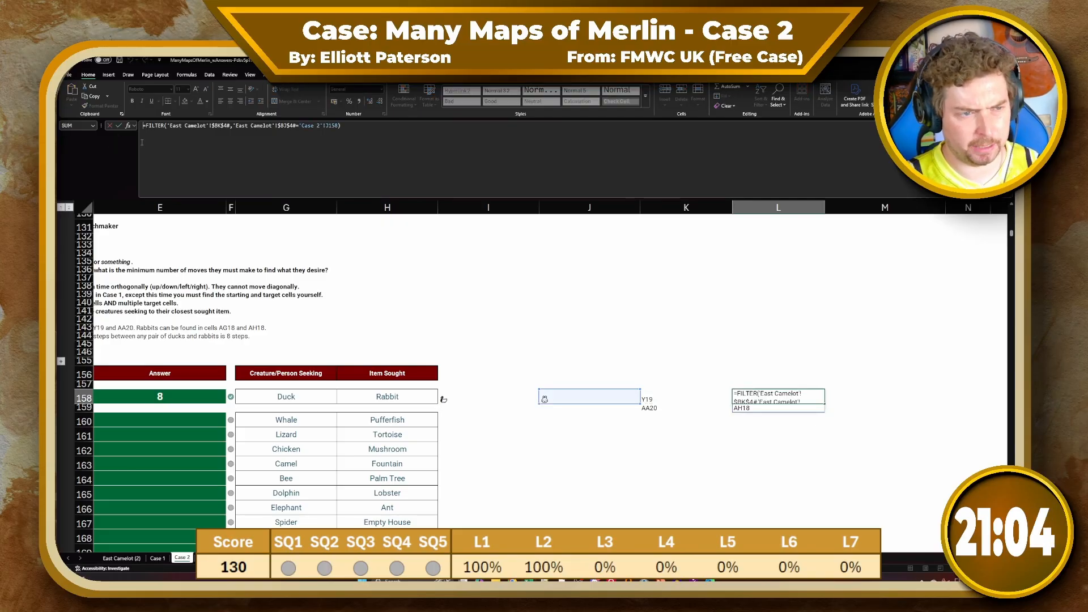
pyautogui.write('T')
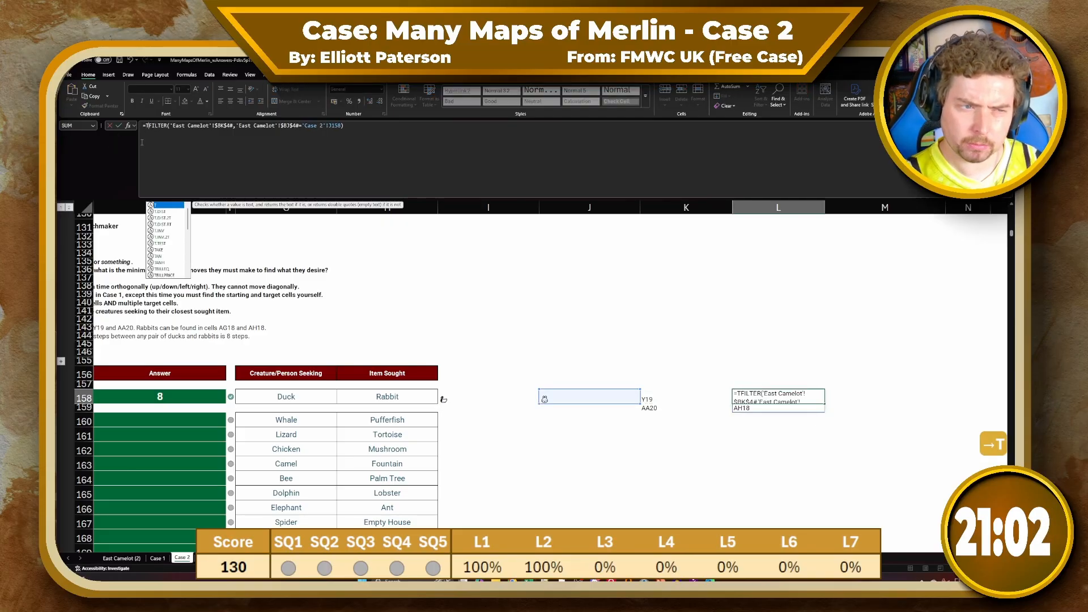
pyautogui.write('RANSPOSE(')
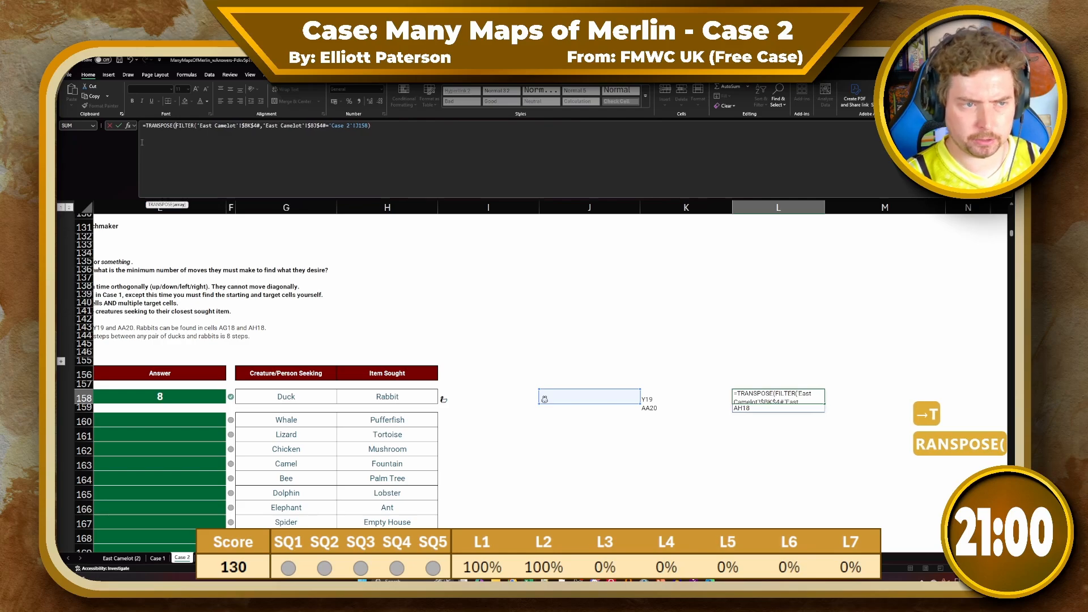
pyautogui.click(502, 140)
pyautogui.write(')')
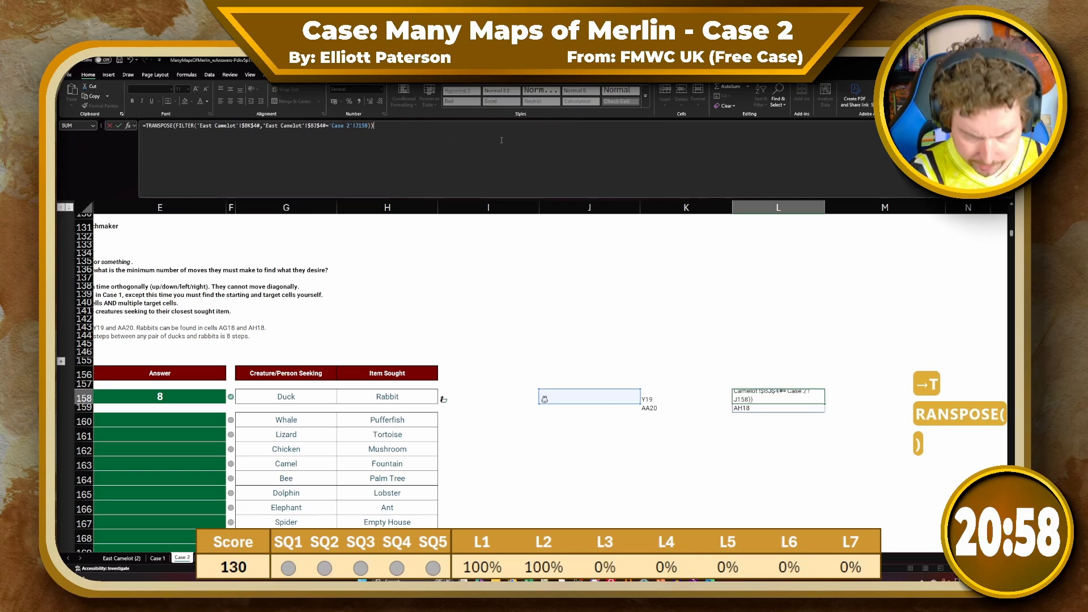
pyautogui.press('Return')
# Move the transposed sought-item formula from L158 up to L157, leaving L158 free for the distance grid
pyautogui.hotkey('ctrl', 'x')
pyautogui.press('Up')
pyautogui.hotkey('ctrl', 'v')
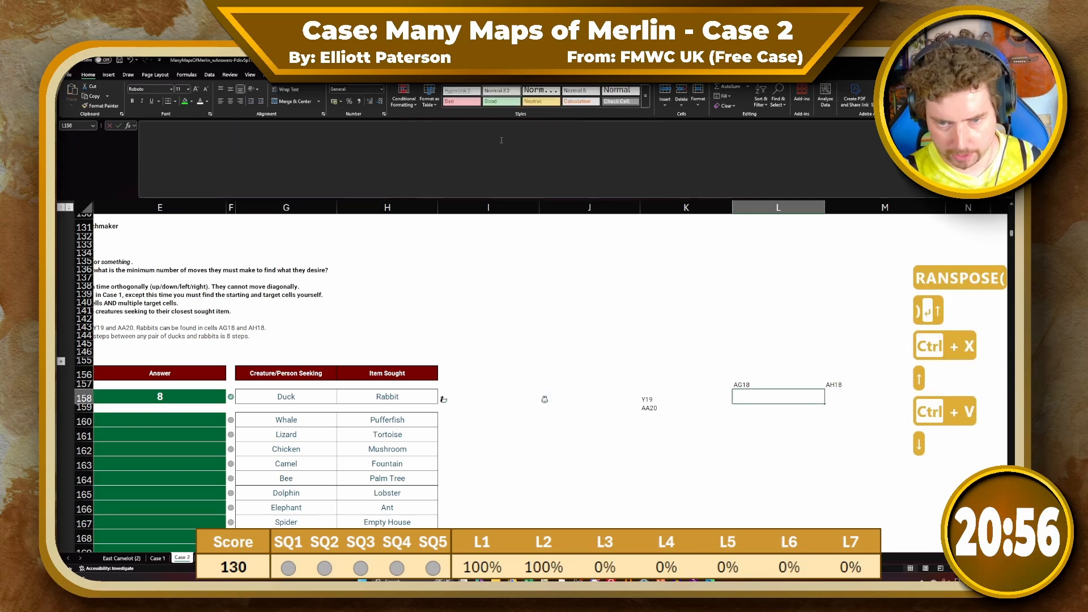
pyautogui.press('Down')
pyautogui.press('Left')
pyautogui.press('Left')
pyautogui.press('Right')
pyautogui.press('Right')
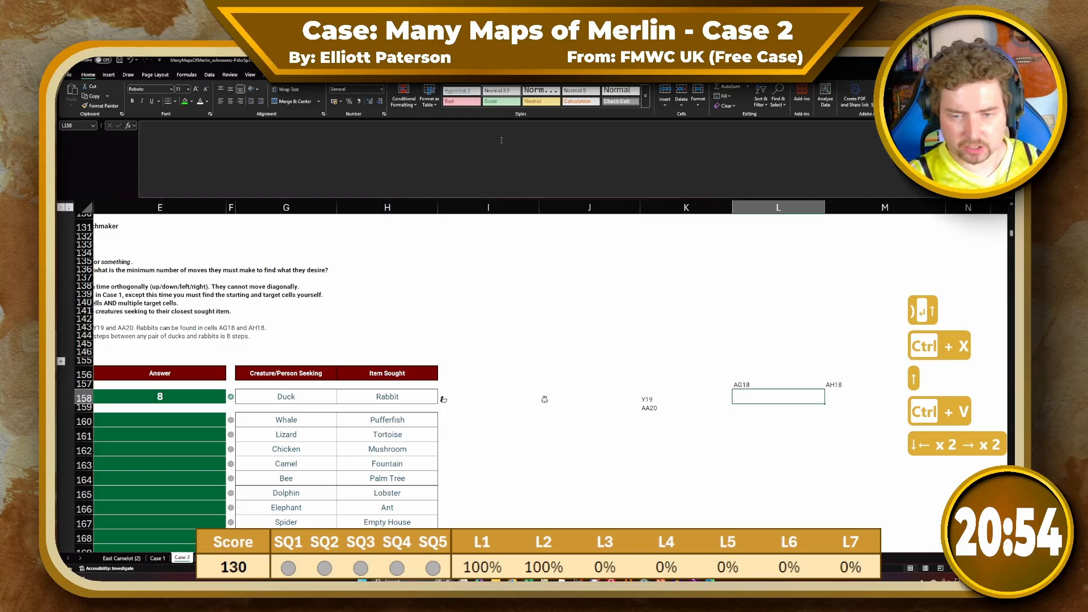
# Examine the starting row, starting column and minimum-distance formulas in M251, N251 and O251 of the Case 1 sheet
pyautogui.click(158, 559)
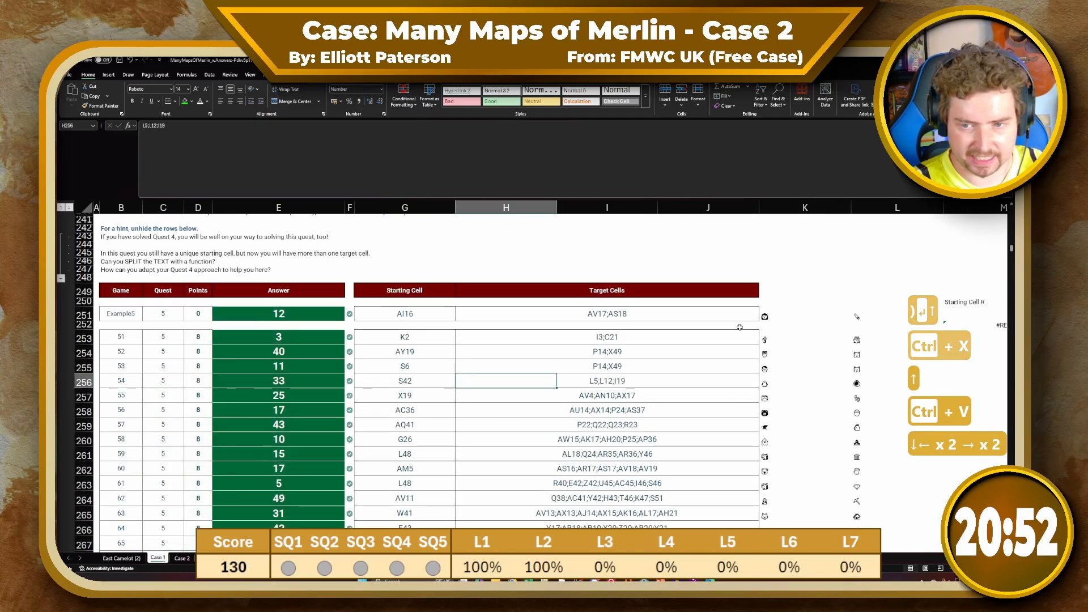
pyautogui.hscroll(4, 740, 328)
pyautogui.hscroll(1, 740, 328)
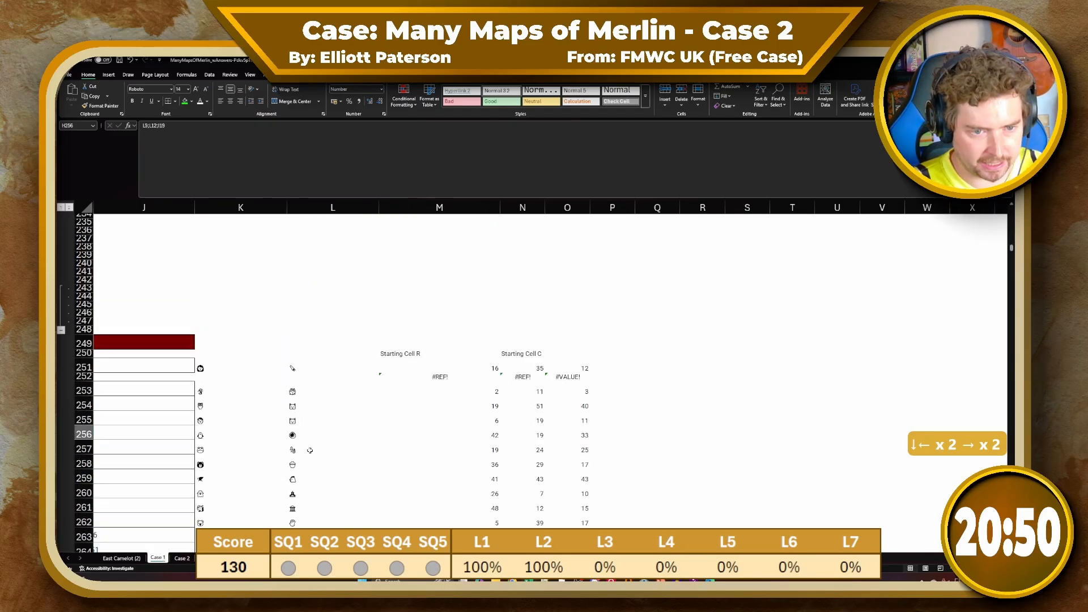
pyautogui.hscroll(-3, 705, 371)
pyautogui.scroll(1, 706, 371)
pyautogui.click(816, 339)
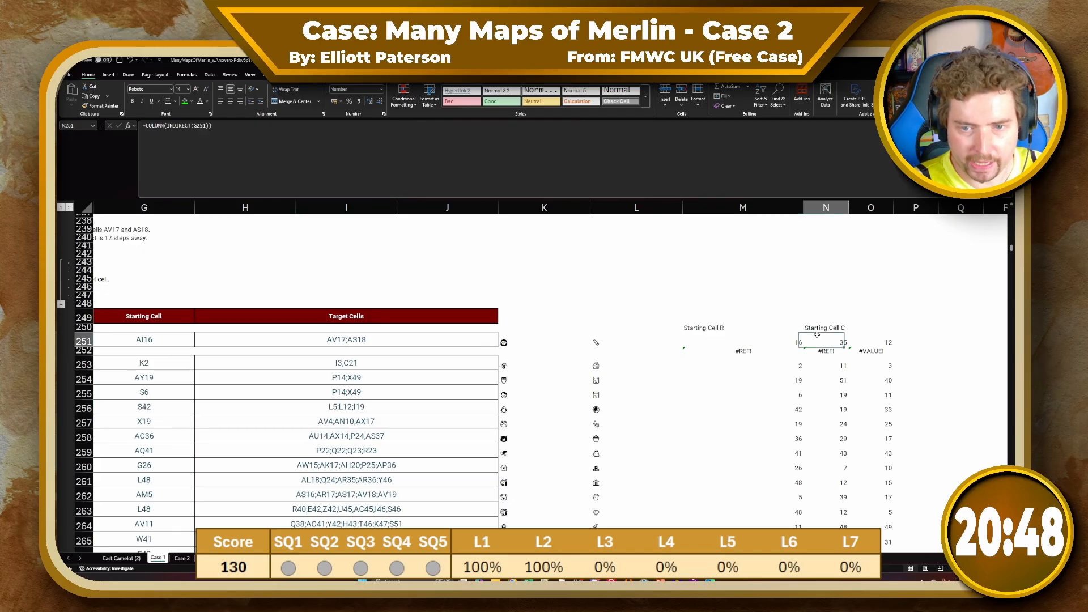
pyautogui.click(795, 338)
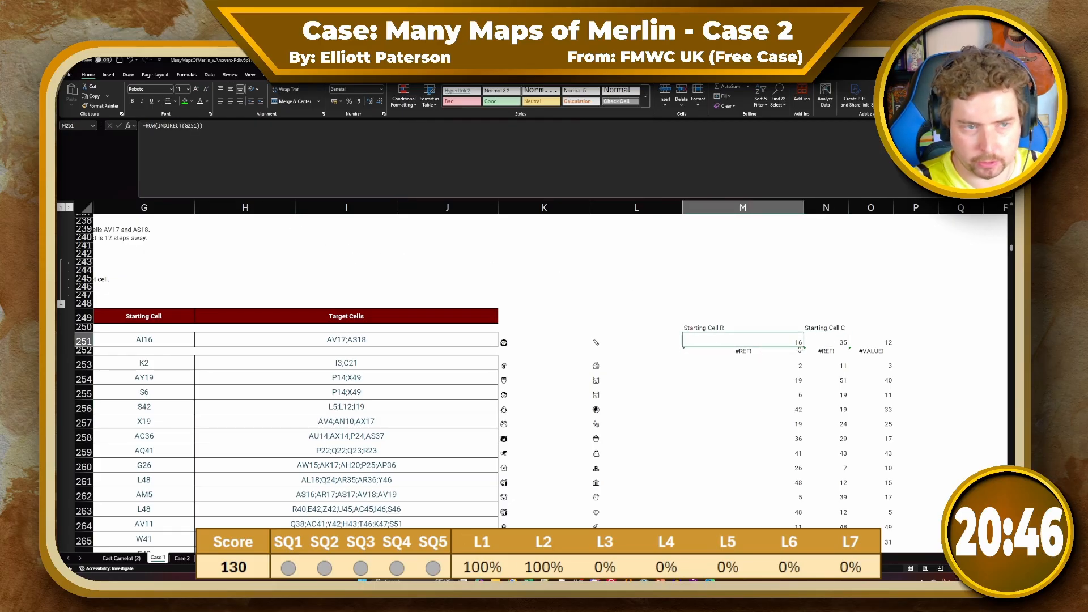
pyautogui.click(834, 337)
pyautogui.click(877, 337)
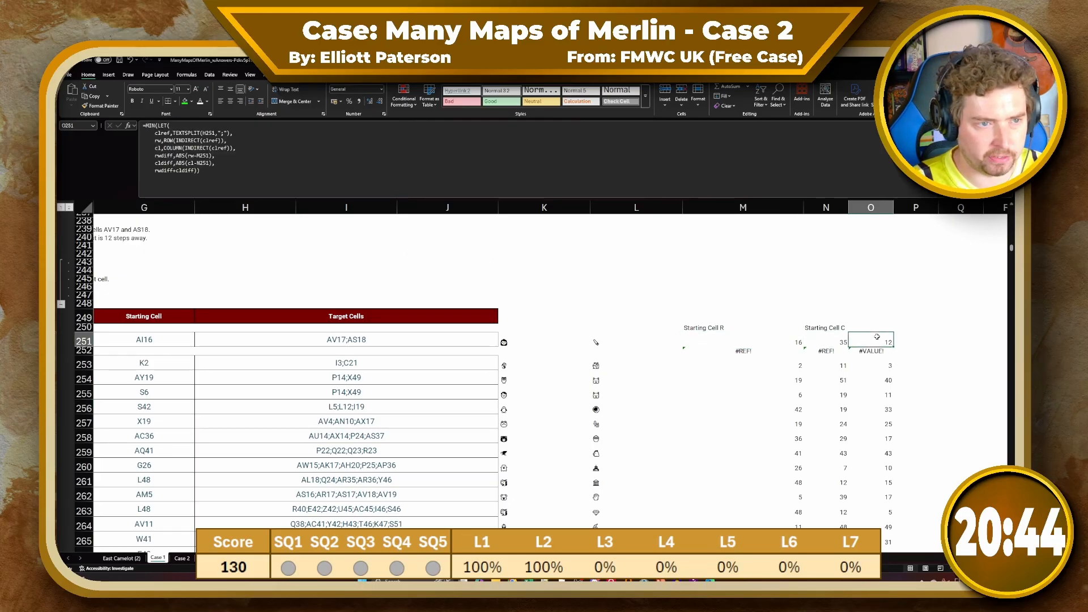
# Enter =ROW(INDIRECT(K158)) in L158 of the Case 2 sheet to get the creature's row
pyautogui.click(190, 559)
pyautogui.write('=')
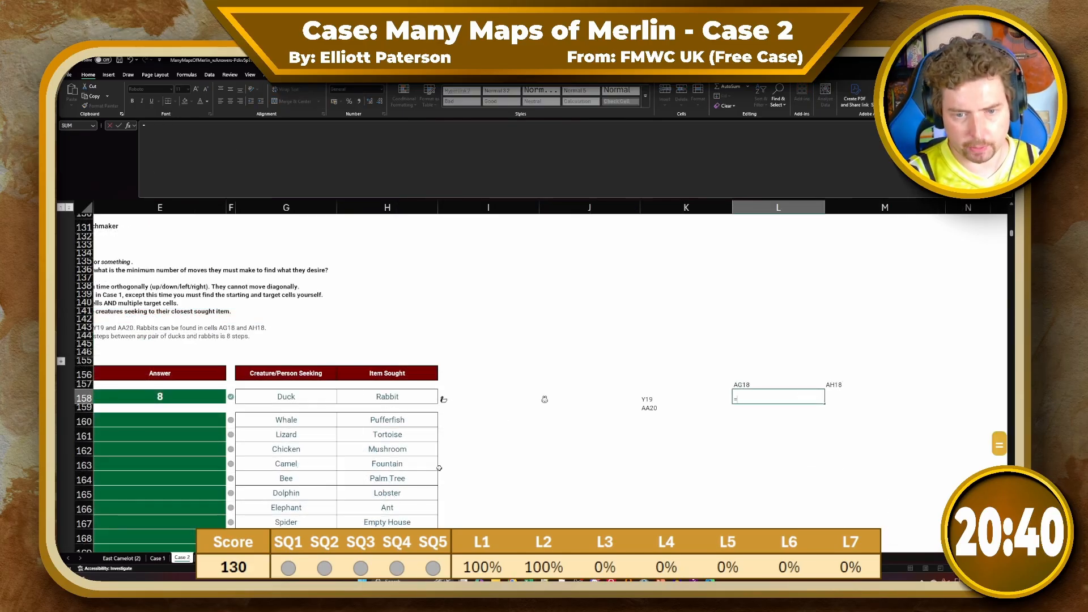
pyautogui.write('ROW(INDIRECT(')
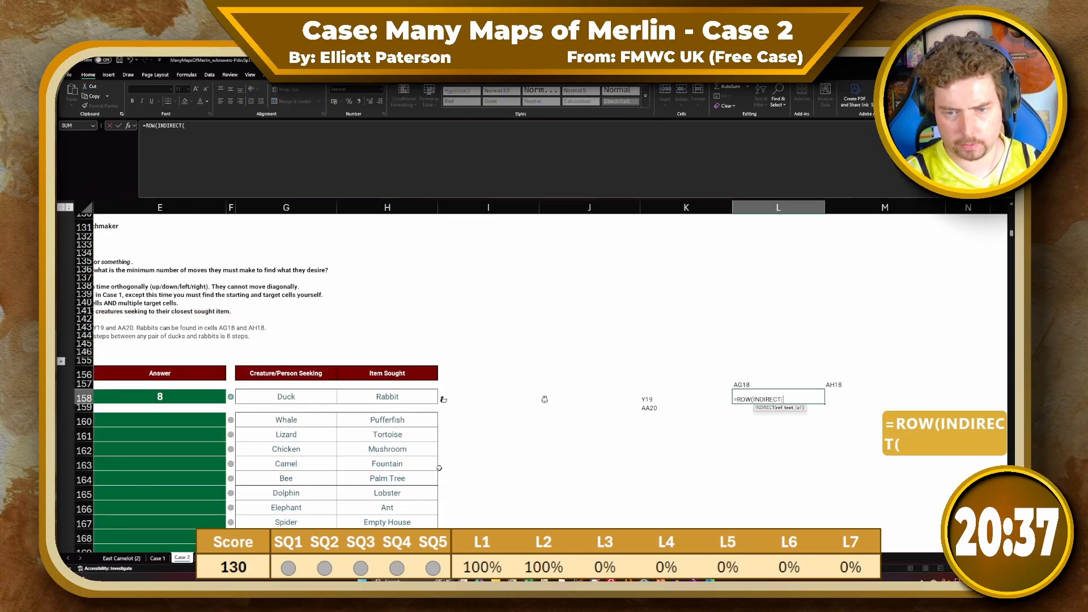
pyautogui.press('Left')
pyautogui.write('))')
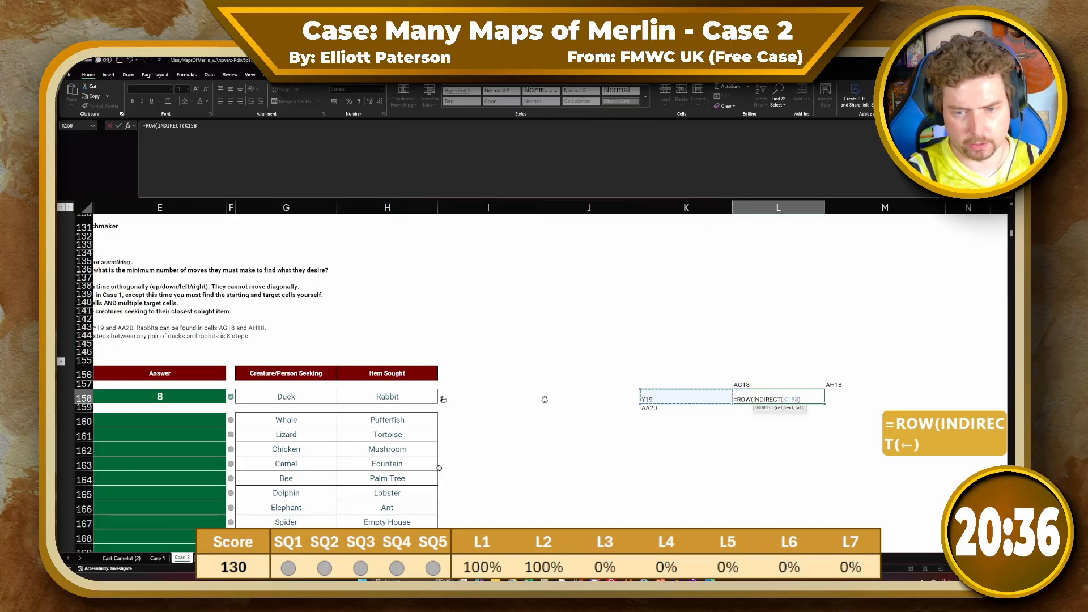
pyautogui.press('Return')
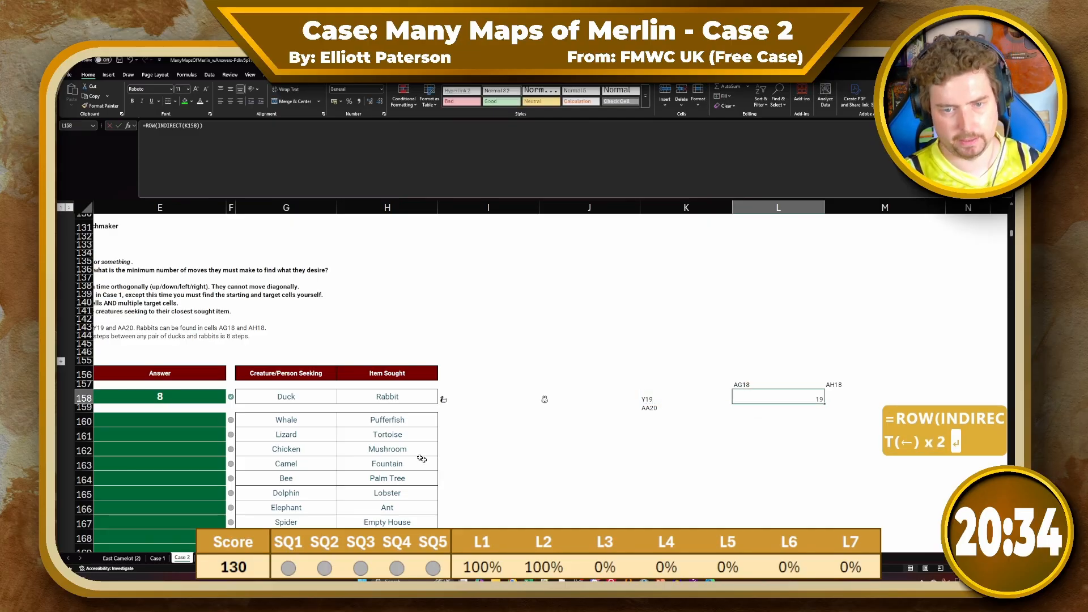
# Extend L158 to subtract ROW(INDIRECT(L157)), giving the row difference between creature and sought item
pyautogui.click(389, 186)
pyautogui.write('-ROW(')
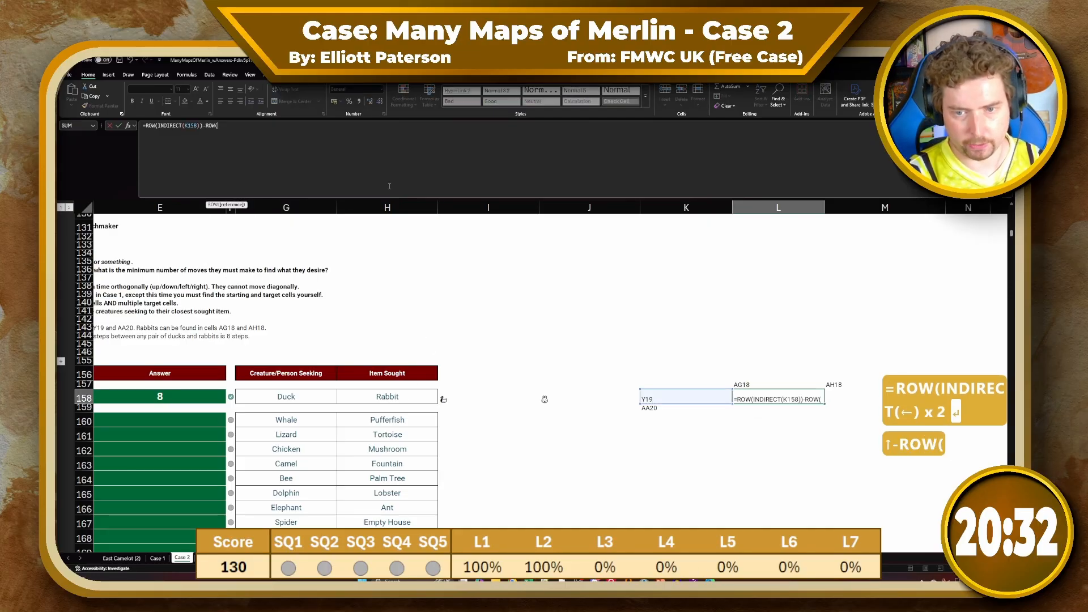
pyautogui.write('IINDIRE')
pyautogui.hotkey('shift', 'BackSpace')
pyautogui.hotkey('shift', 'BackSpace')
pyautogui.hotkey('shift', 'BackSpace')
pyautogui.hotkey('shift', 'BackSpace')
pyautogui.hotkey('shift', 'BackSpace')
pyautogui.hotkey('shift', 'BackSpace')
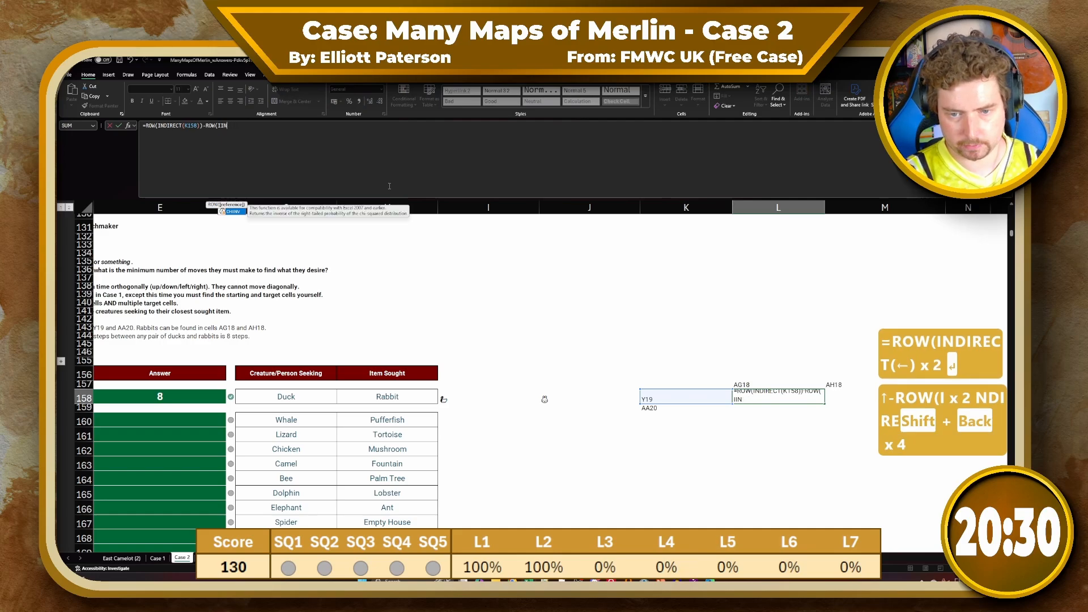
pyautogui.write('NDIRECT(K')
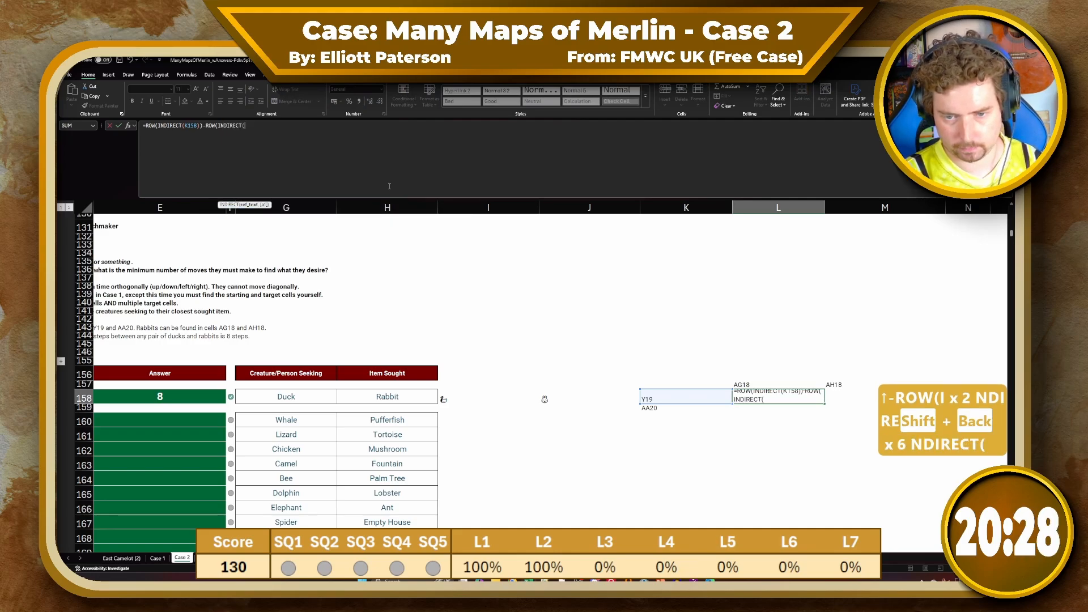
pyautogui.write('1')
pyautogui.press('BackSpace')
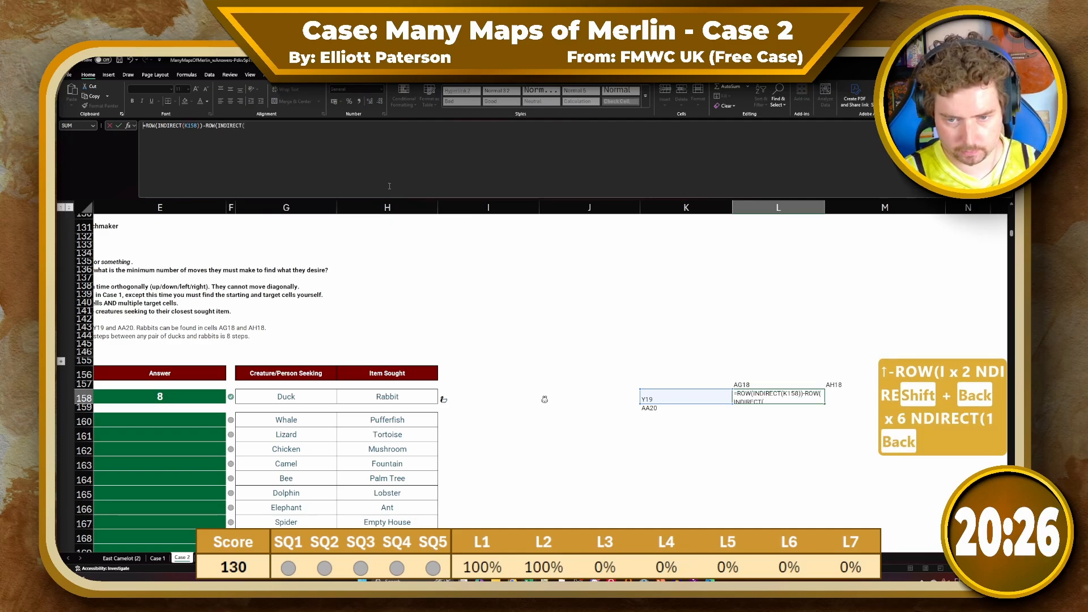
pyautogui.click(764, 384)
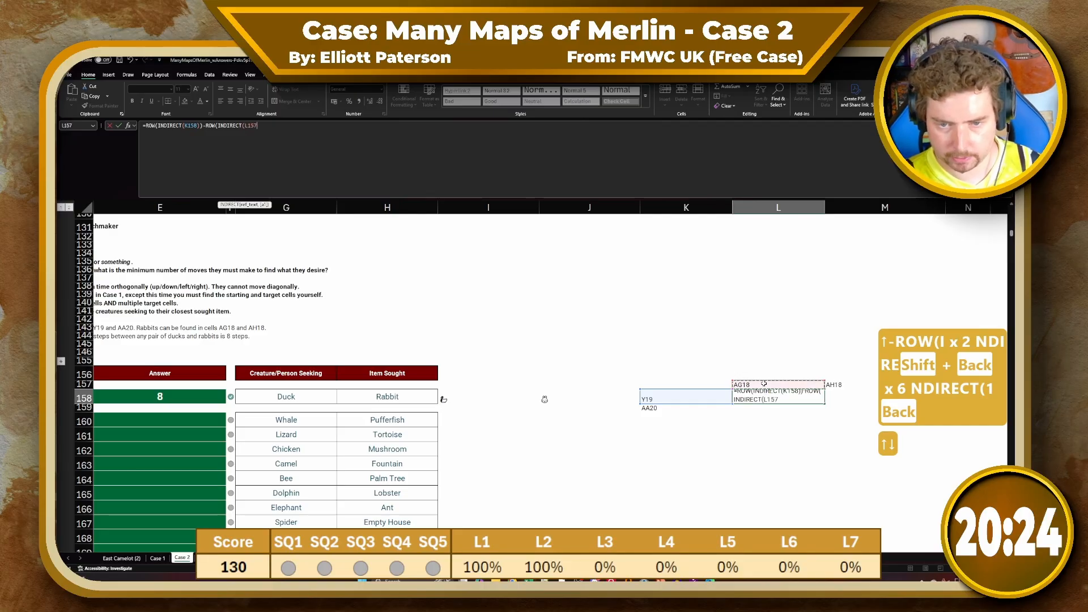
pyautogui.write('))')
pyautogui.press('Return')
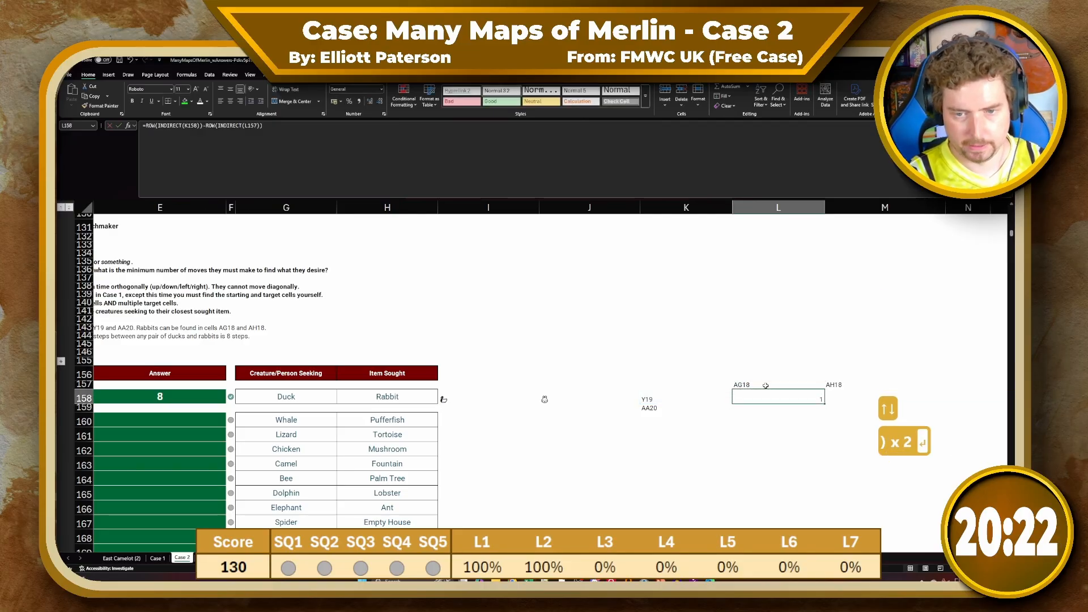
# Wrap the row difference in L158 in ABS
pyautogui.click(145, 125)
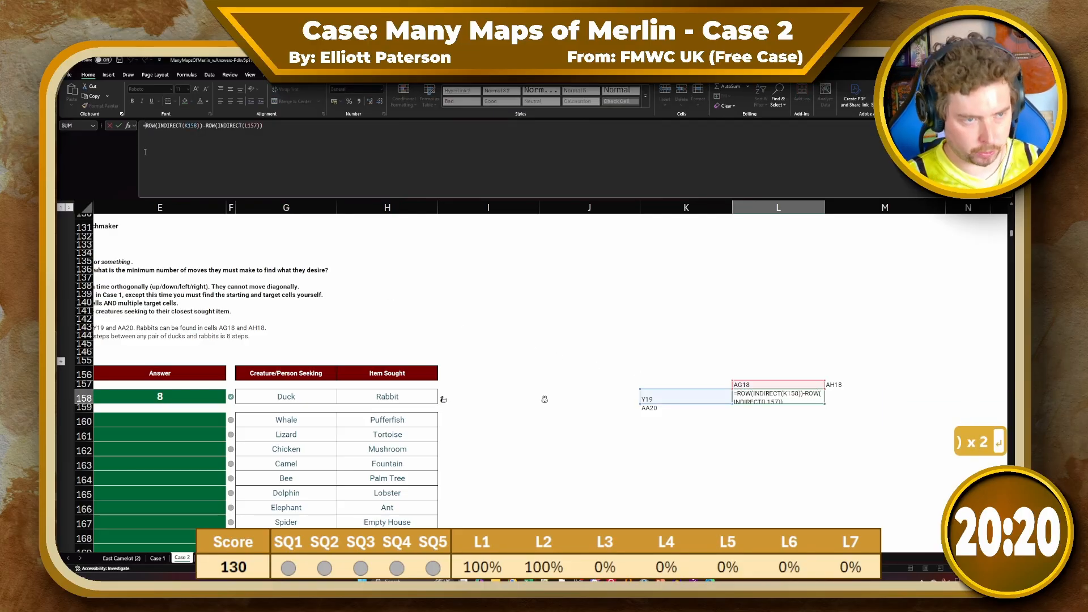
pyautogui.write('ABS(')
pyautogui.click(312, 141)
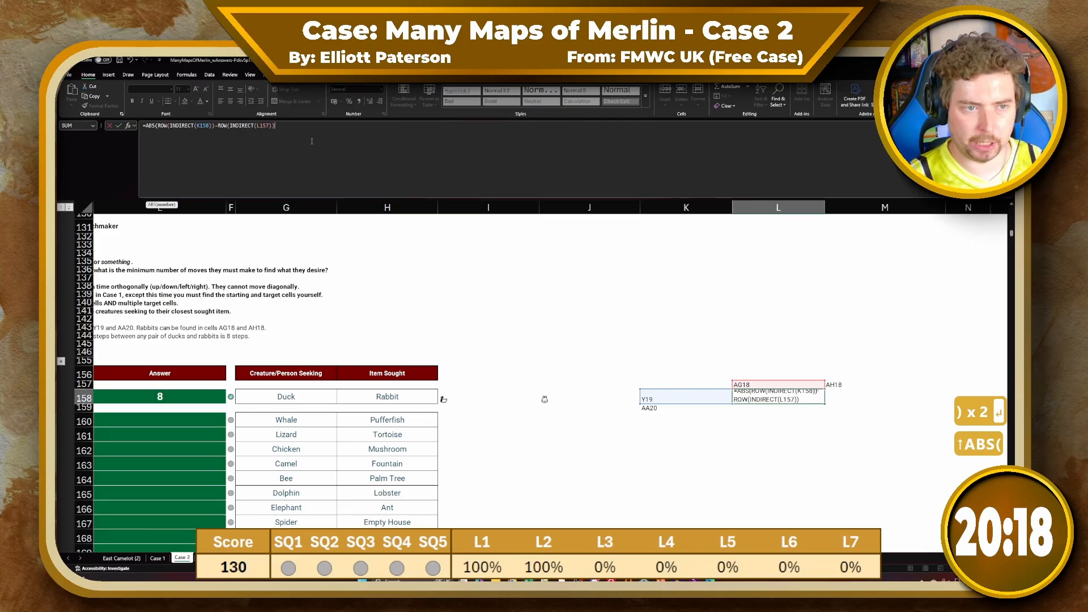
pyautogui.write(')')
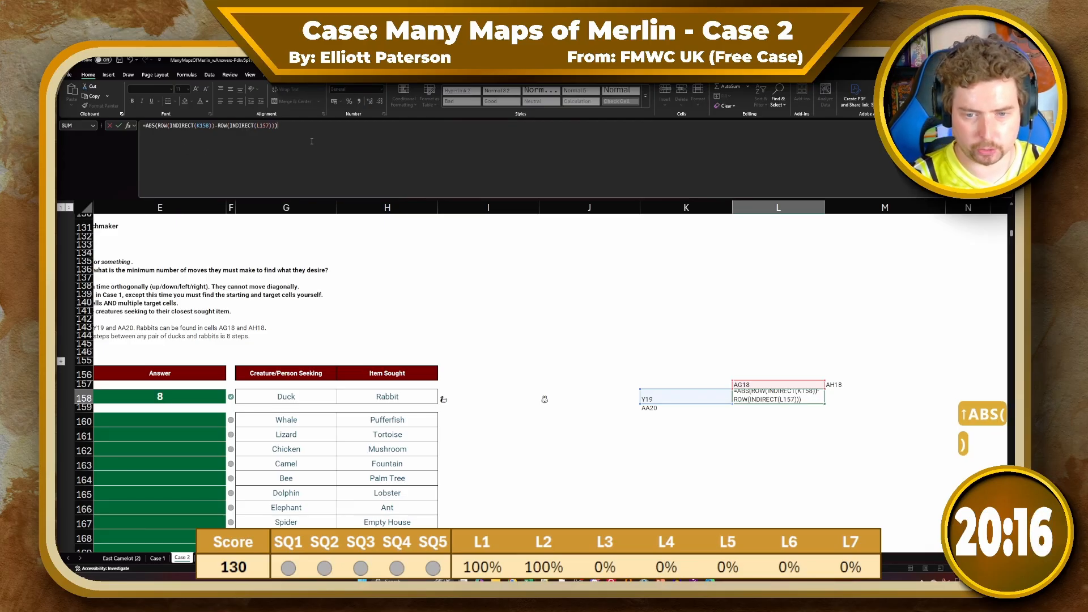
pyautogui.press('Return')
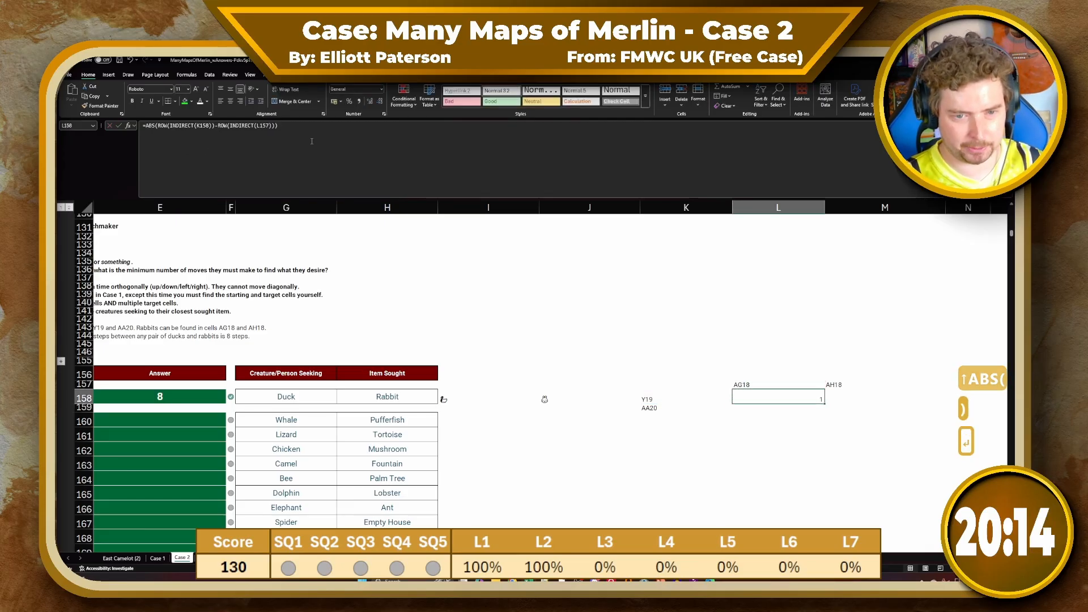
# Append a plus sign and a second copy of the ABS row-difference term to the L158 formula
pyautogui.click(336, 142)
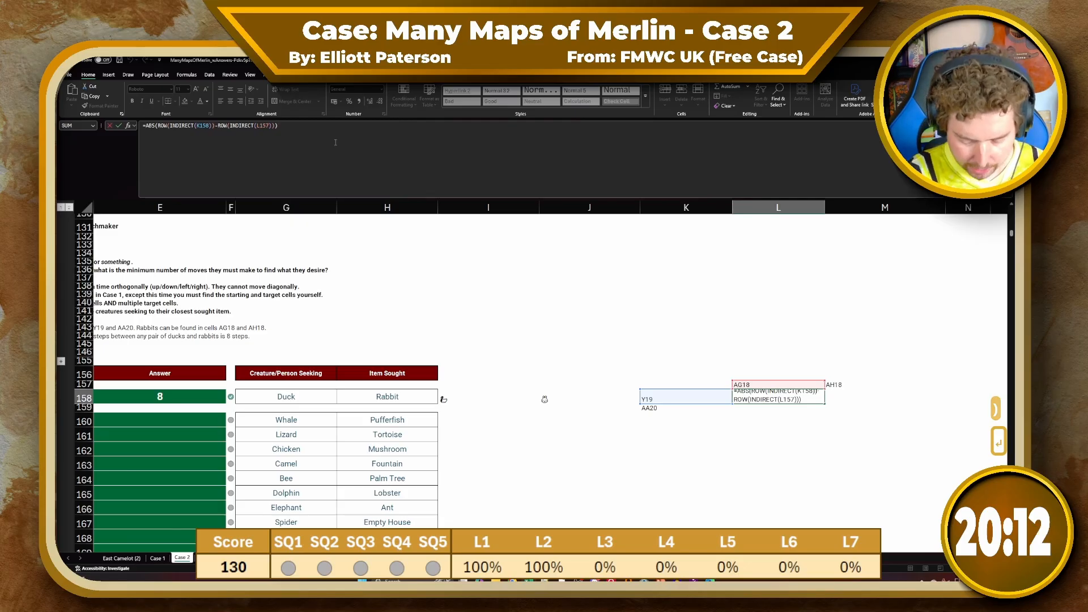
pyautogui.write('+')
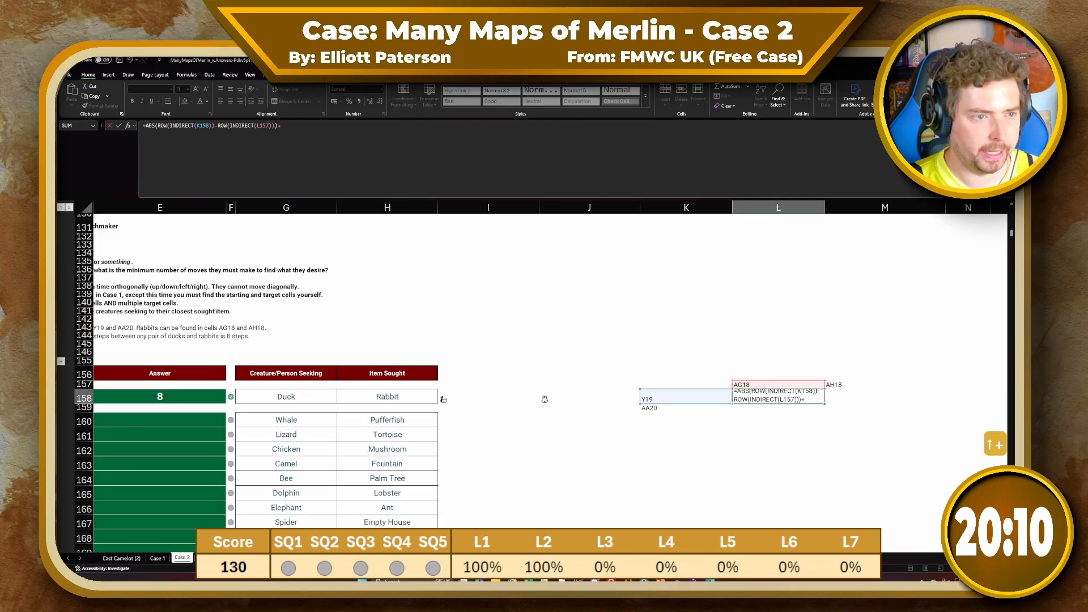
pyautogui.moveTo(143, 125); pyautogui.dragTo(277, 126)
pyautogui.hotkey('ctrl', 'c')
pyautogui.click(280, 125)
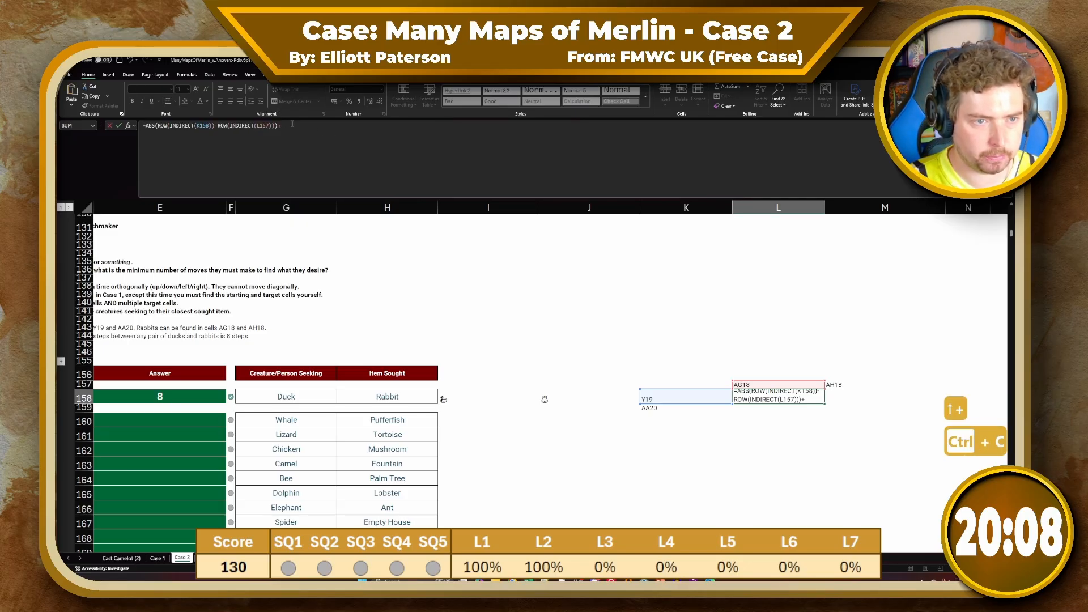
pyautogui.hotkey('ctrl', 'v')
# Replace both ROW functions in the second ABS term of L158 with COLUMN to add the column difference
pyautogui.click(285, 126)
pyautogui.press('BackSpace')
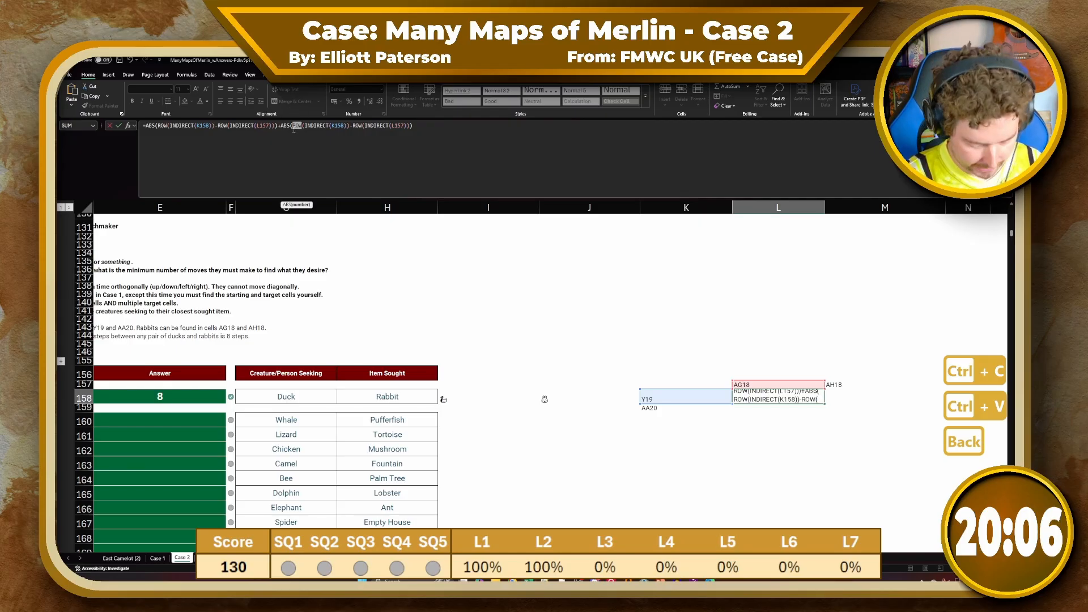
pyautogui.write('COLUMNS')
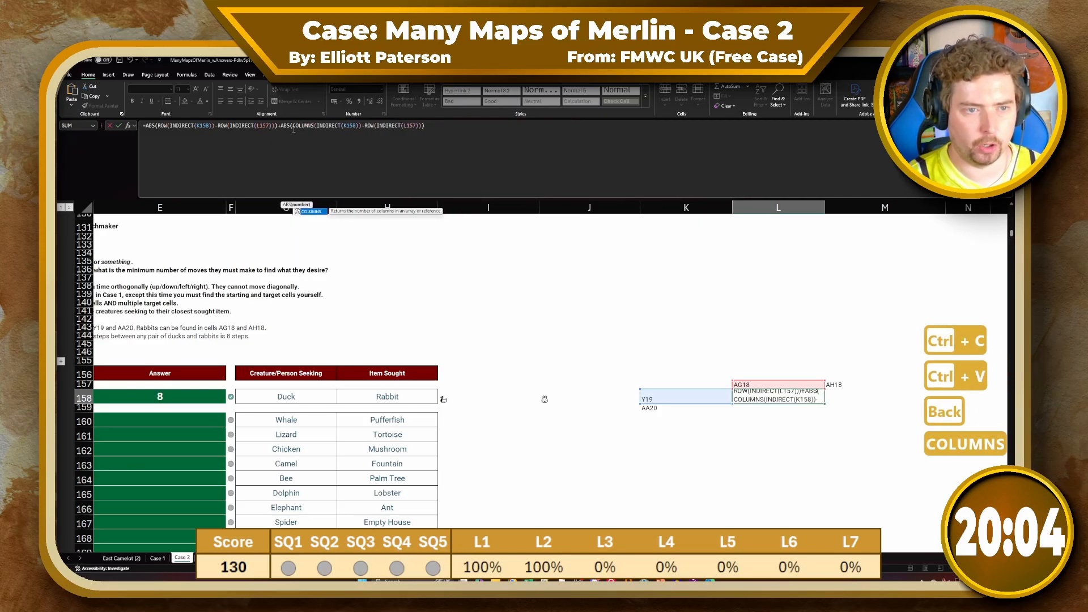
pyautogui.press('BackSpace')
pyautogui.doubleClick(301, 125)
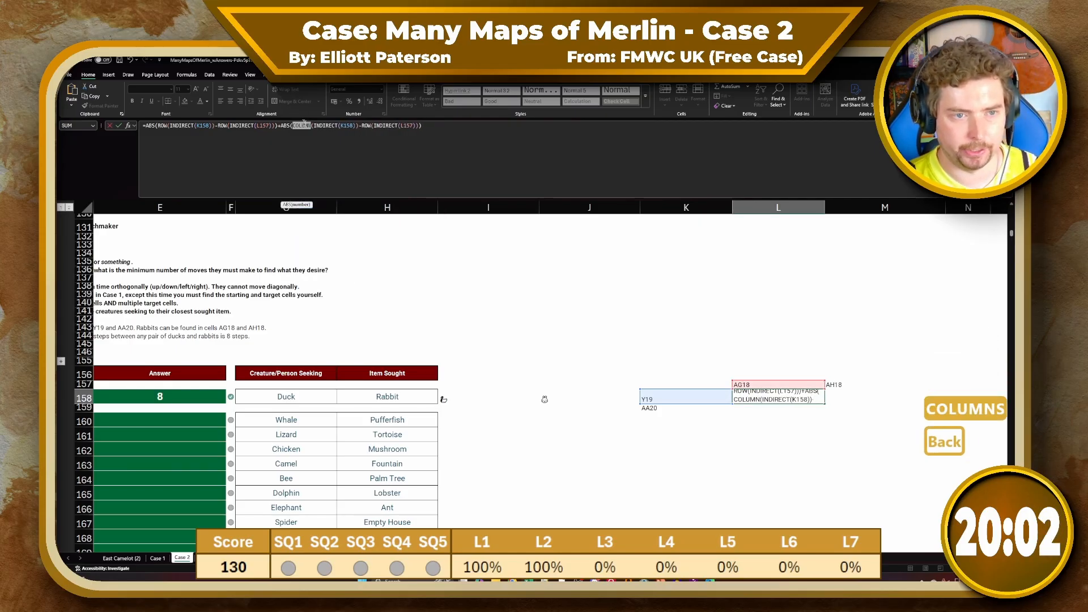
pyautogui.hotkey('ctrl', 'c')
pyautogui.doubleClick(367, 126)
pyautogui.hotkey('ctrl', 'v')
pyautogui.press('Return')
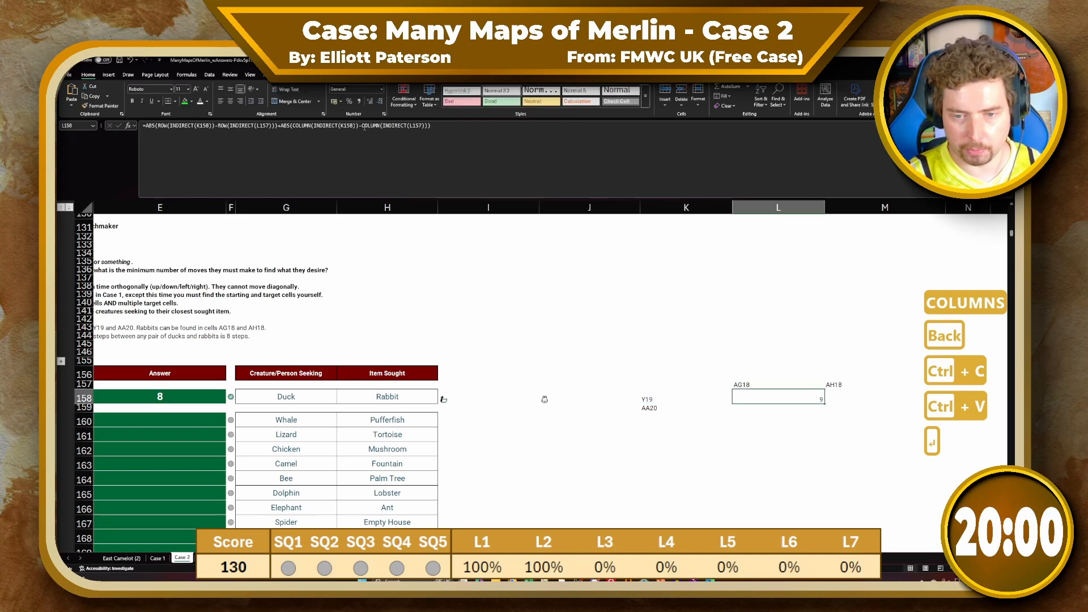
# Compare the sought-item addresses in L157:M157 with the creature addresses in K158:K159 to see how the pairs form a grid
pyautogui.moveTo(739, 385); pyautogui.dragTo(838, 385)
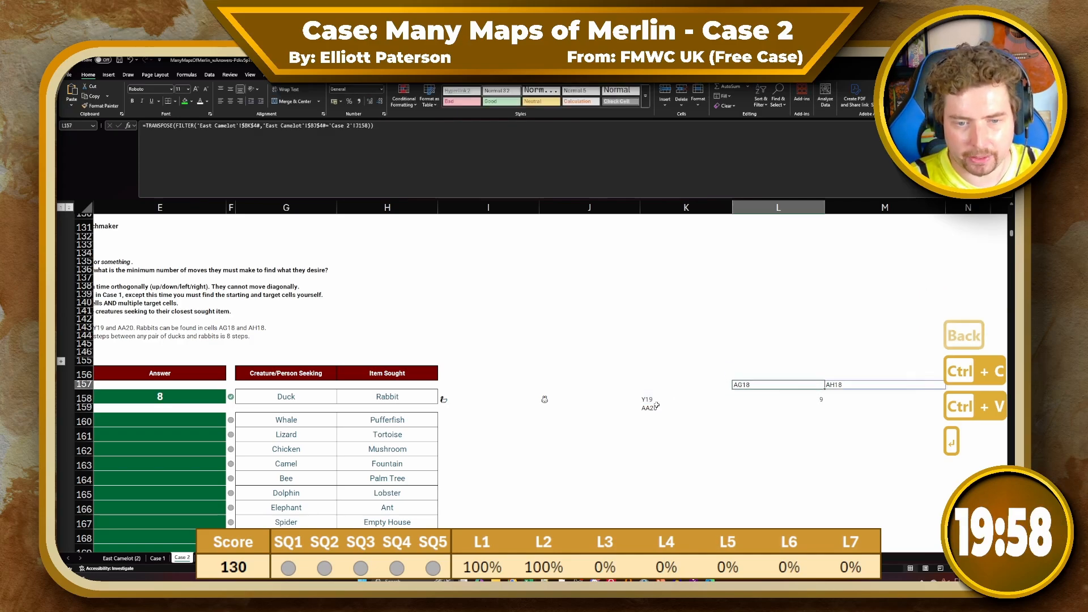
pyautogui.moveTo(652, 399); pyautogui.dragTo(652, 408)
pyautogui.click(757, 376)
pyautogui.click(708, 398)
pyautogui.click(753, 385)
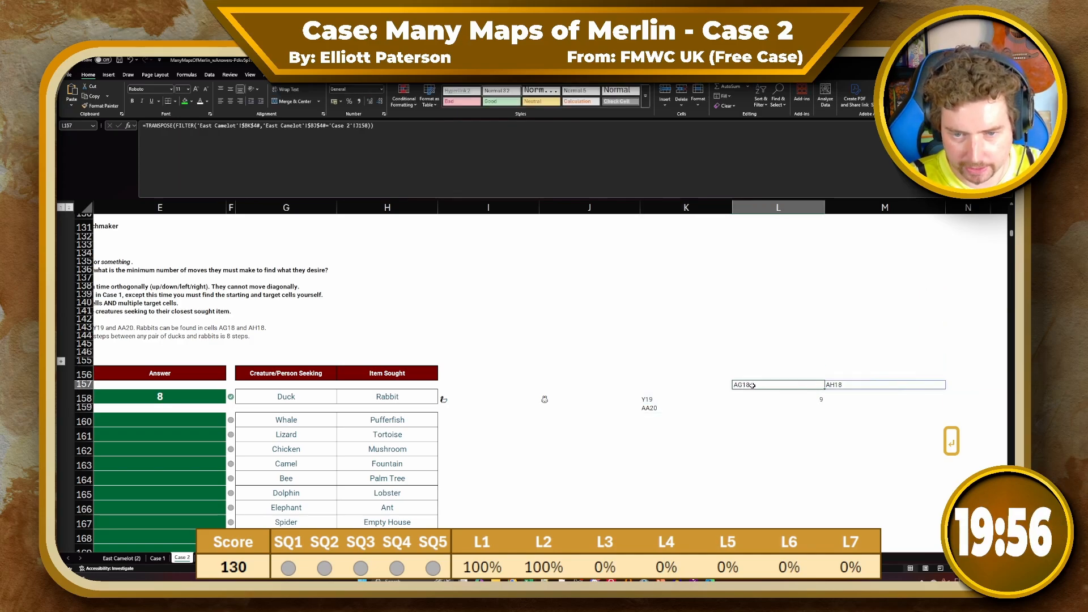
pyautogui.click(708, 399)
# Anchor the references in the row-difference term of L158 as $K158 and L$157
pyautogui.click(789, 399)
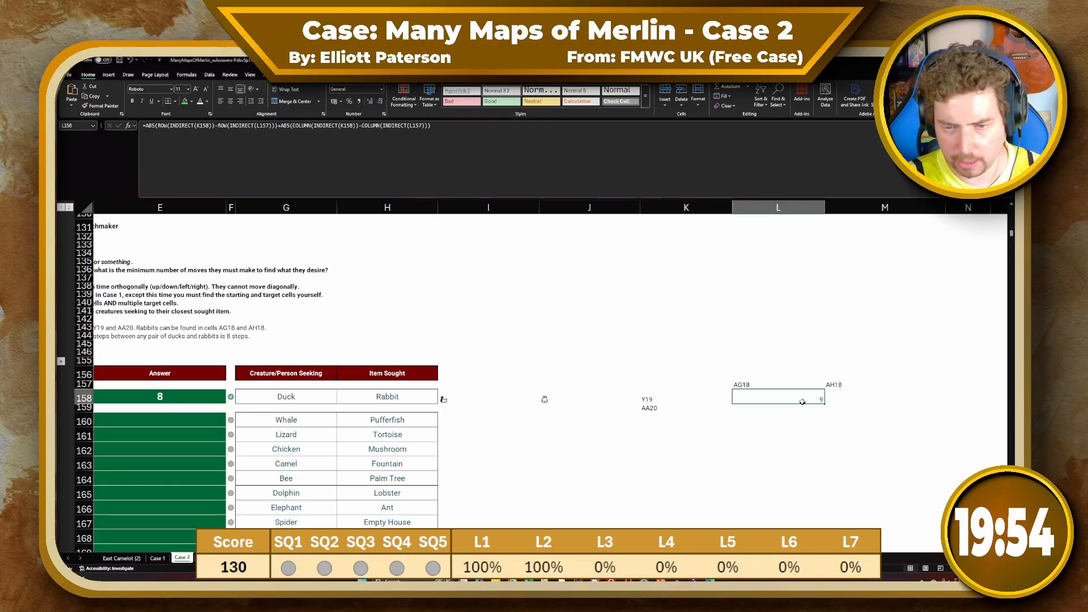
pyautogui.click(347, 171)
pyautogui.click(209, 163)
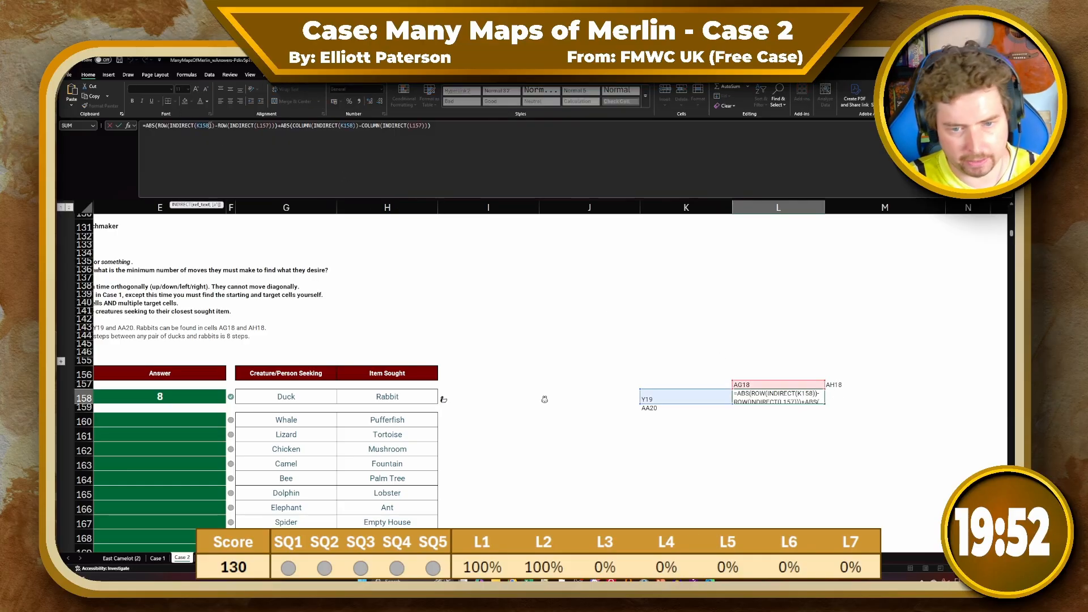
pyautogui.press('F4')
pyautogui.press('F4')
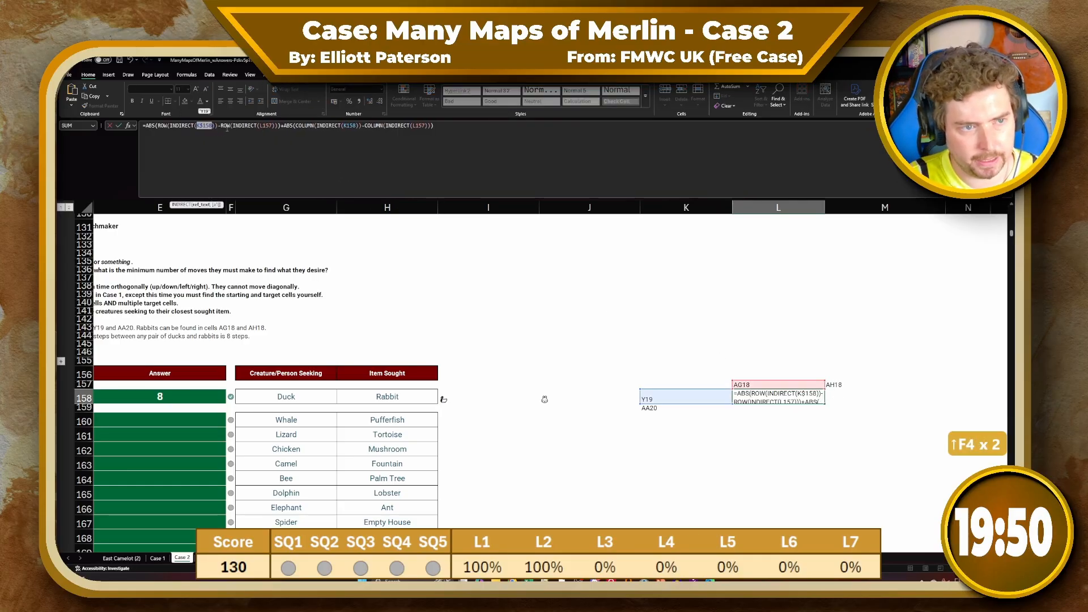
pyautogui.press('F4')
pyautogui.click(265, 126)
pyautogui.press('F4')
pyautogui.press('F4')
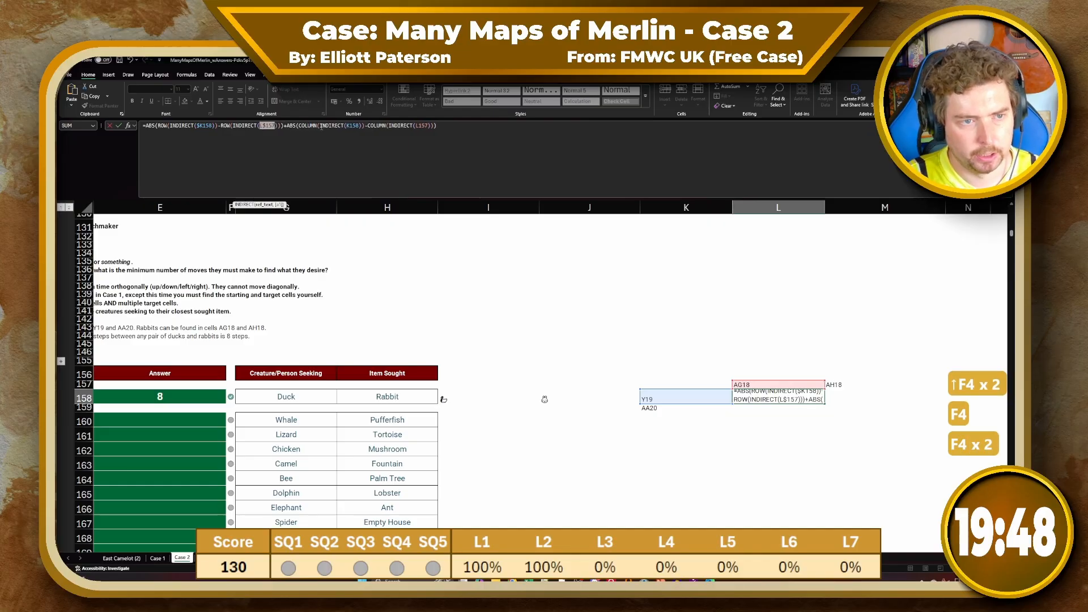
# Anchor the references in the column-difference term of L158 as $K158 and L$157
pyautogui.click(383, 125)
pyautogui.press('F4')
pyautogui.press('F4')
pyautogui.press('F4')
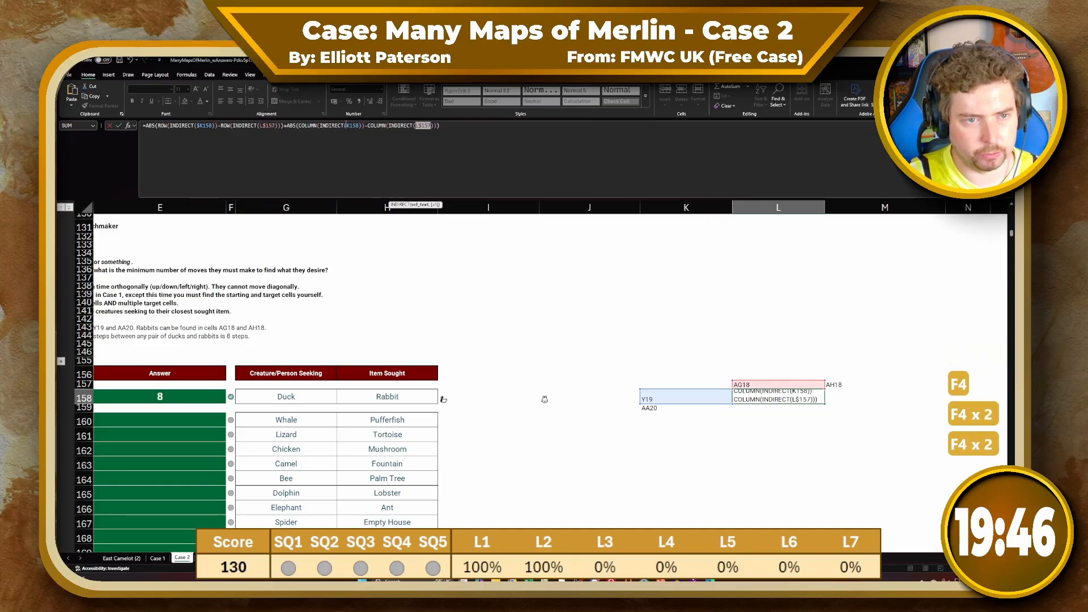
pyautogui.press('F4')
pyautogui.press('F4')
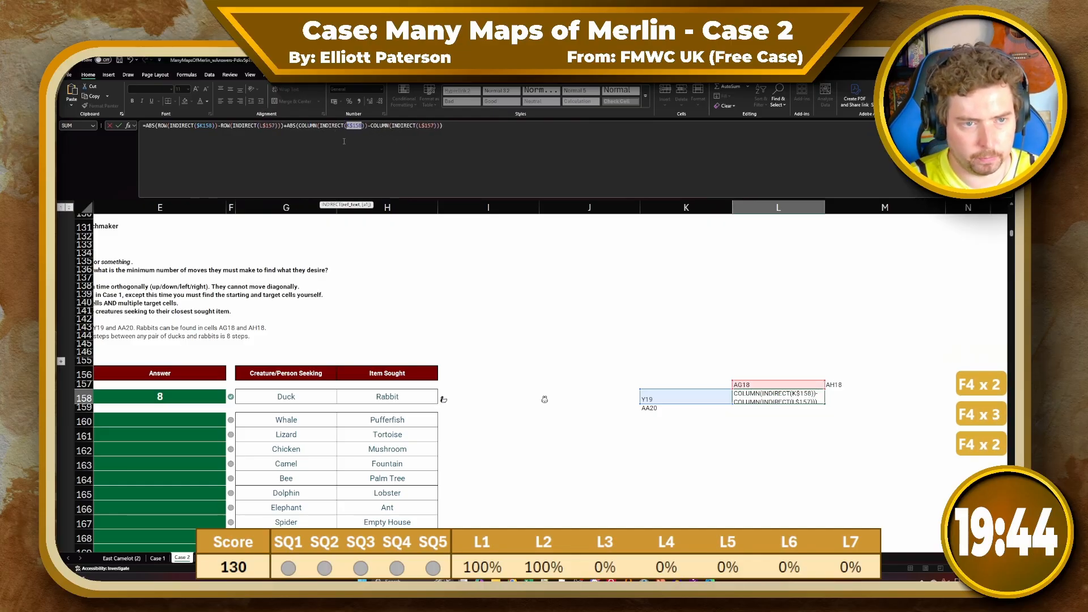
pyautogui.press('Return')
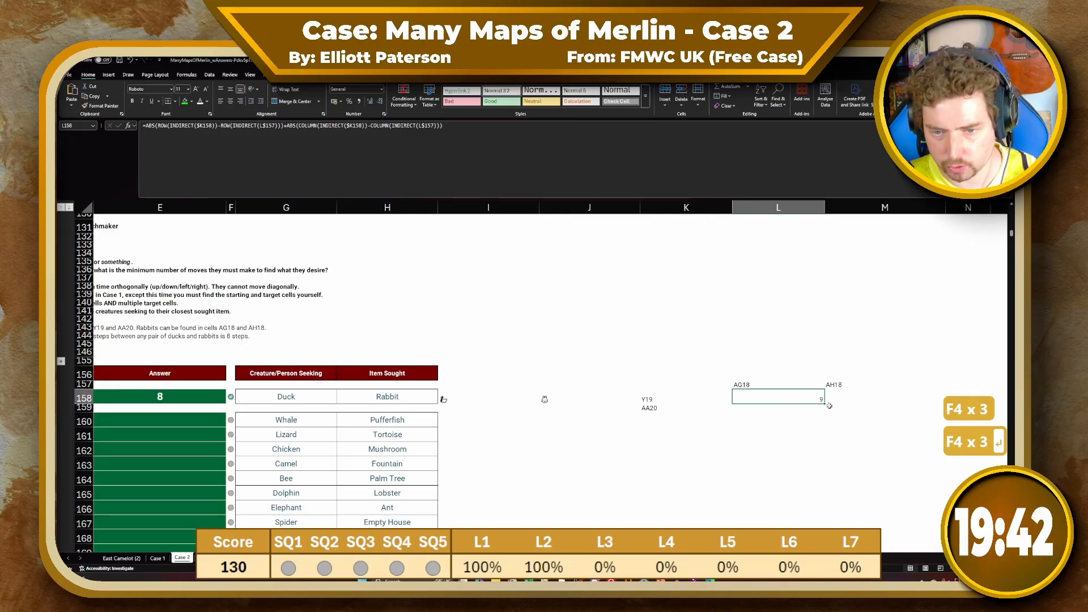
# Fill the L158 distance formula across L158:M159 for every creature and item pair
pyautogui.moveTo(826, 403); pyautogui.dragTo(943, 411)
pyautogui.hotkey('ctrl', 'z')
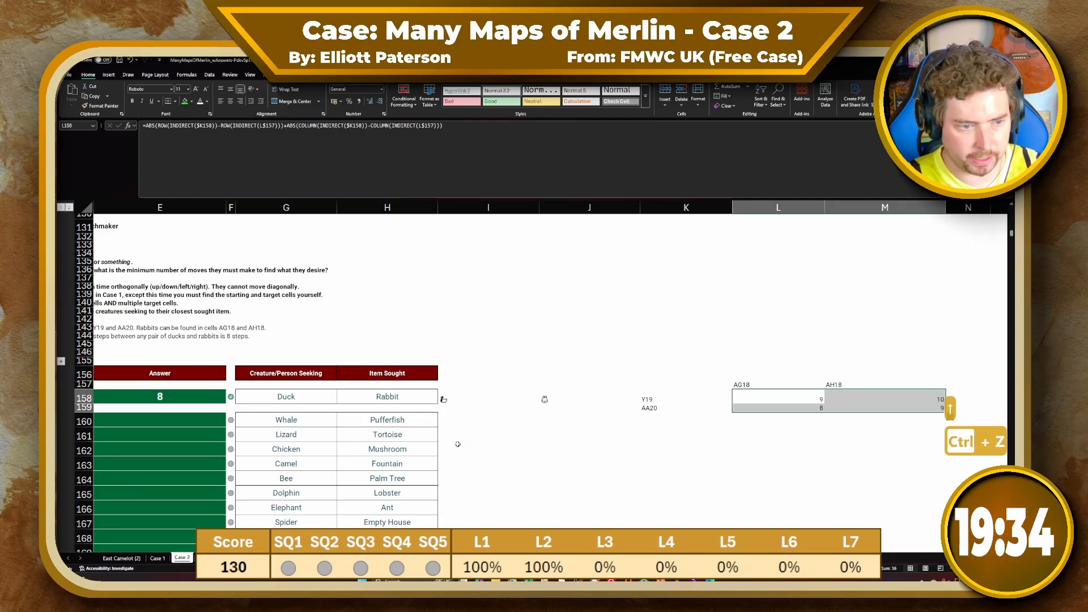
pyautogui.click(821, 408)
# Fill the symbol lookup from I158 down to I169 for all creature and item pairs
pyautogui.scroll(-4, 262, 434)
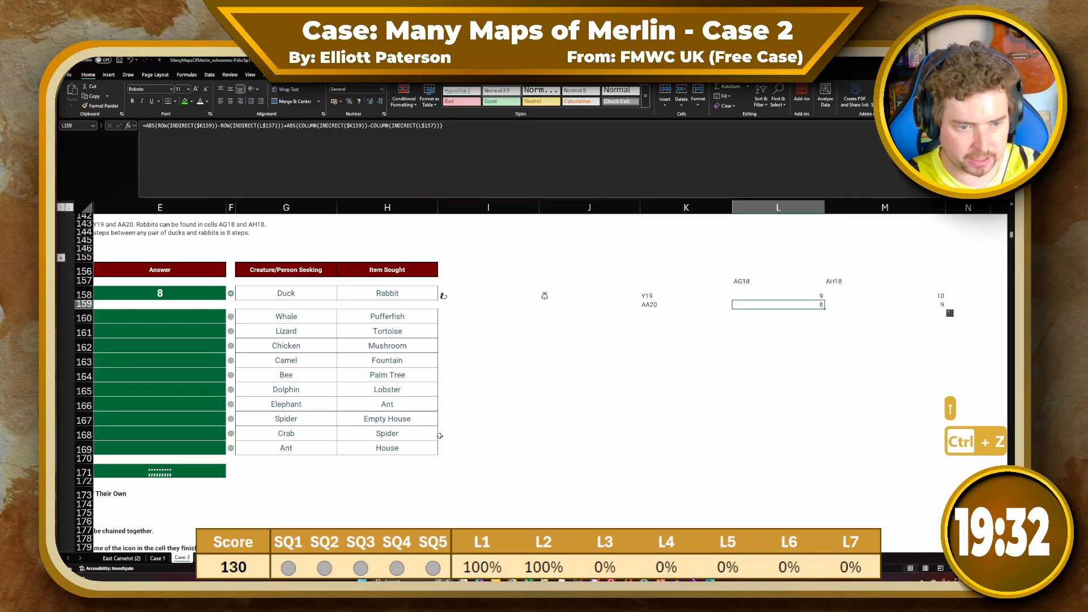
pyautogui.click(683, 296)
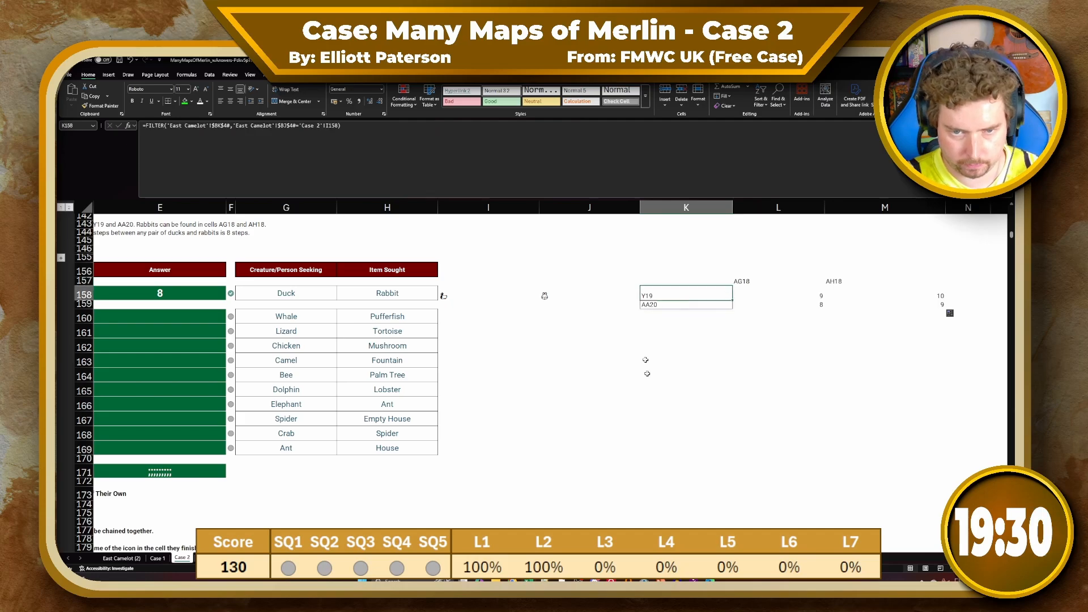
pyautogui.click(520, 298)
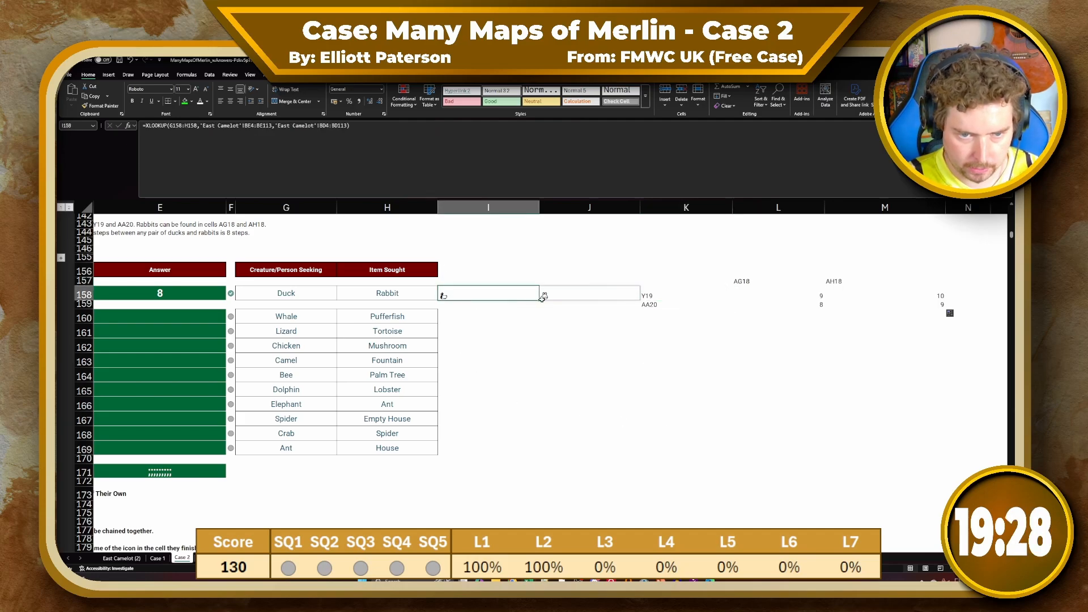
pyautogui.moveTo(543, 297); pyautogui.dragTo(542, 454)
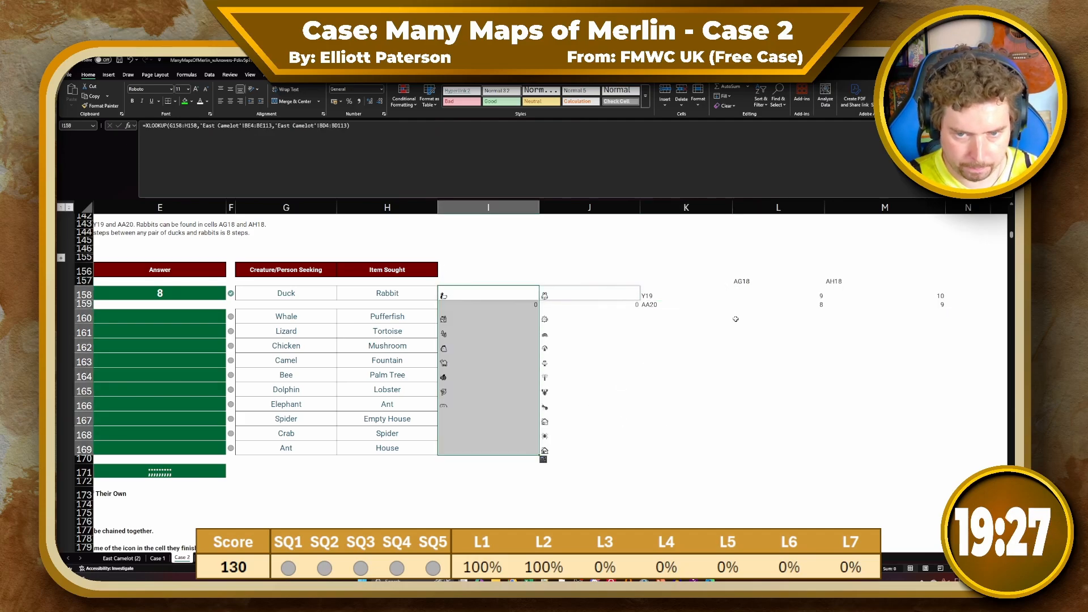
# Point the K158 creature filter at I169 and the L157 item filter at J169 to test the Ant and House pair
pyautogui.doubleClick(686, 293)
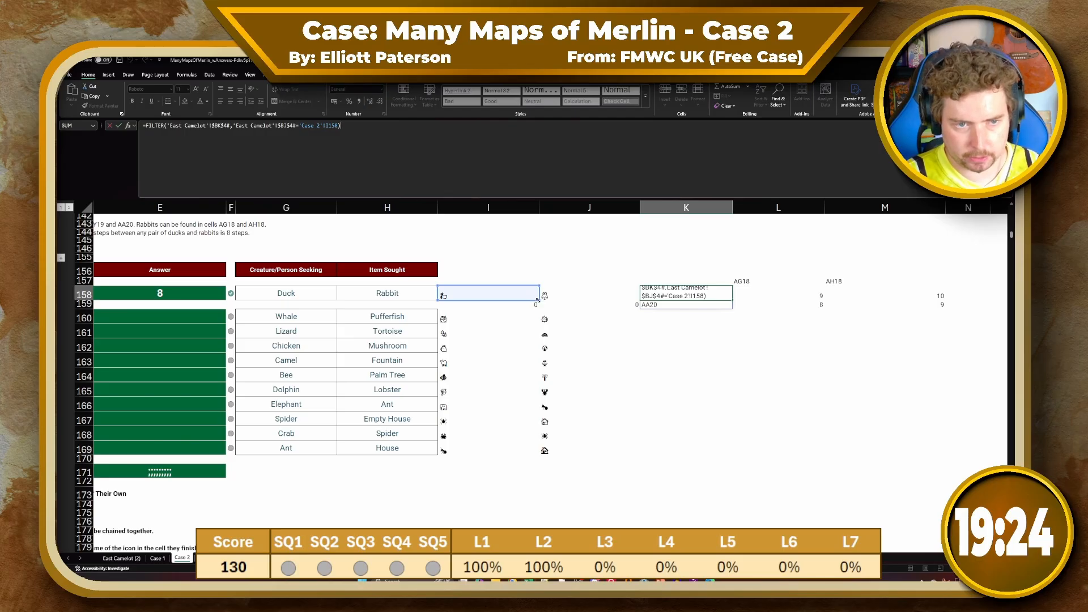
pyautogui.moveTo(510, 303); pyautogui.dragTo(510, 452)
pyautogui.press('Return')
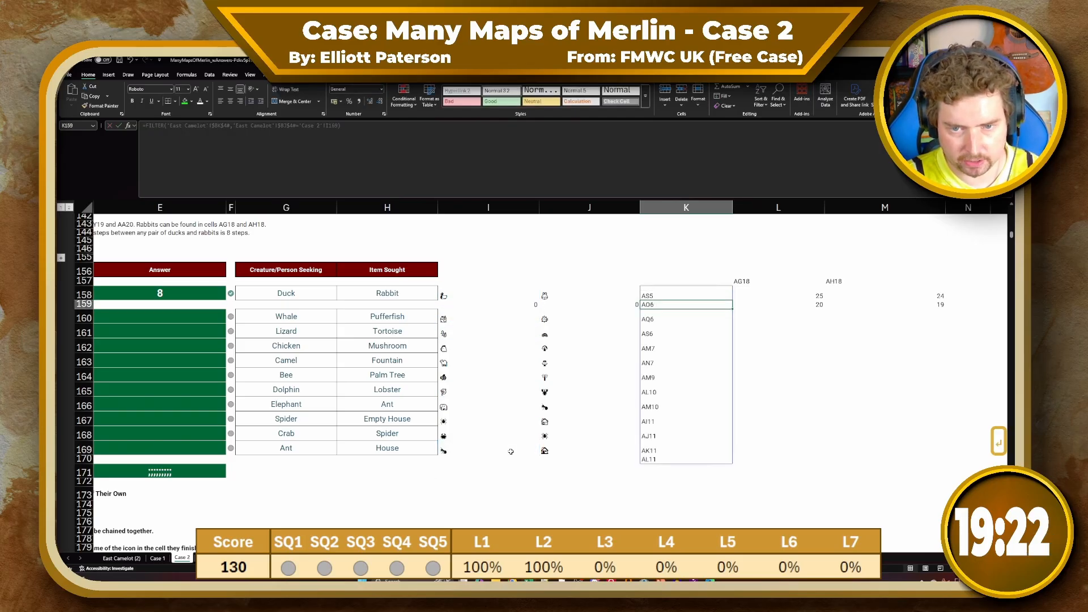
pyautogui.click(751, 282)
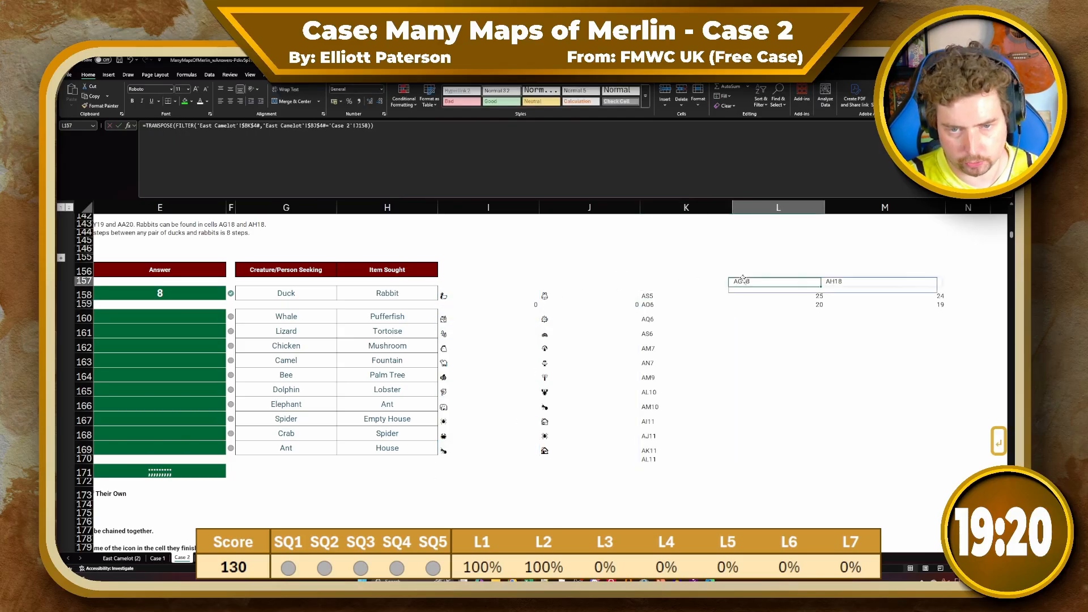
pyautogui.click(612, 175)
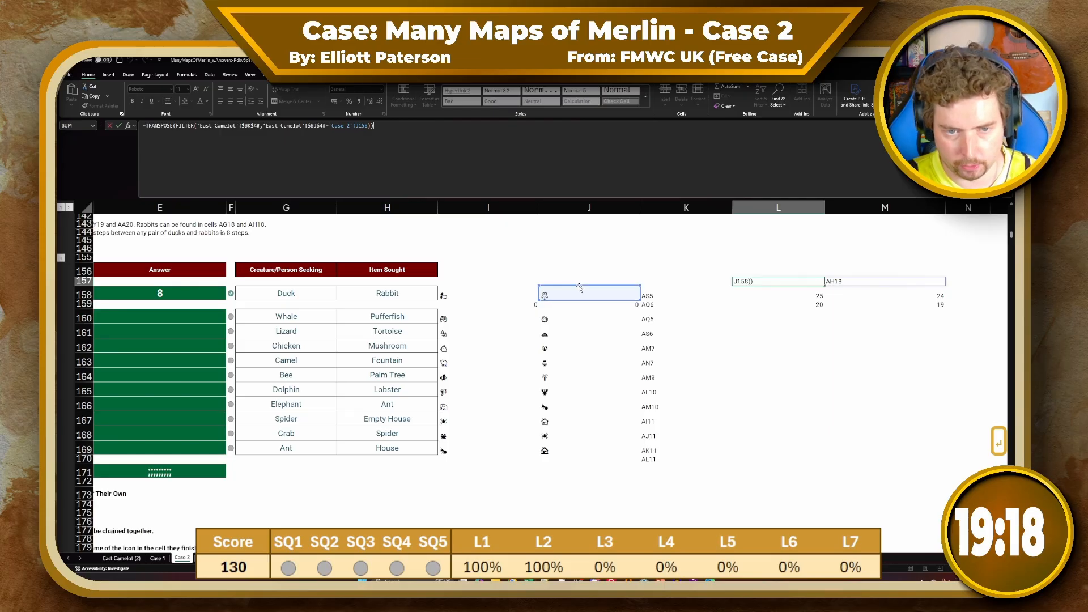
pyautogui.moveTo(579, 288); pyautogui.dragTo(579, 447)
pyautogui.press('Return')
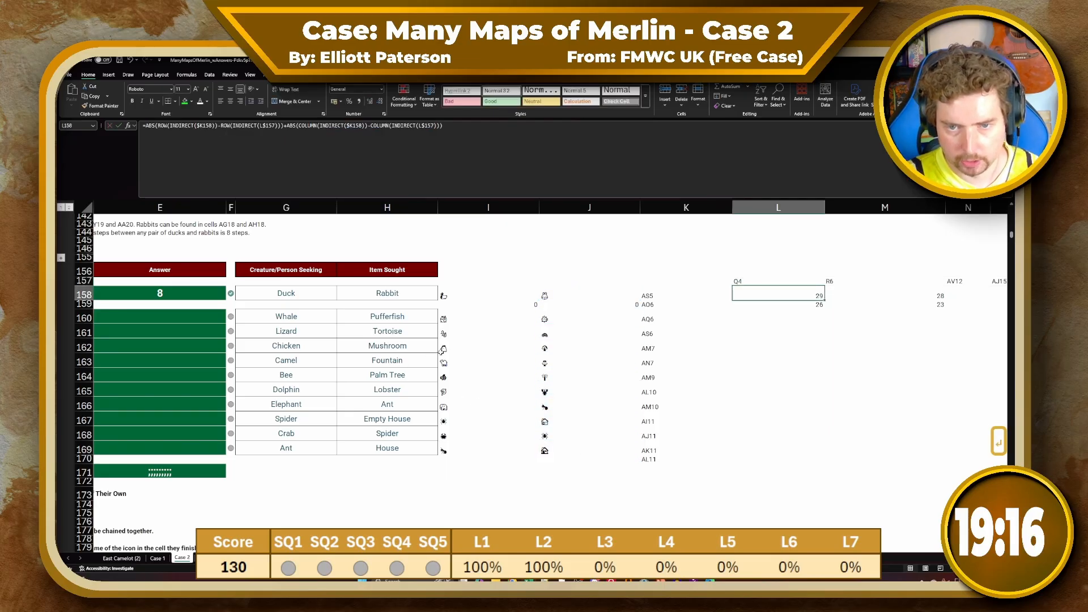
# Review how far the item addresses extend along row 157, and undo both filter reference changes
pyautogui.hscroll(5, 568, 327)
pyautogui.hscroll(-6, 568, 323)
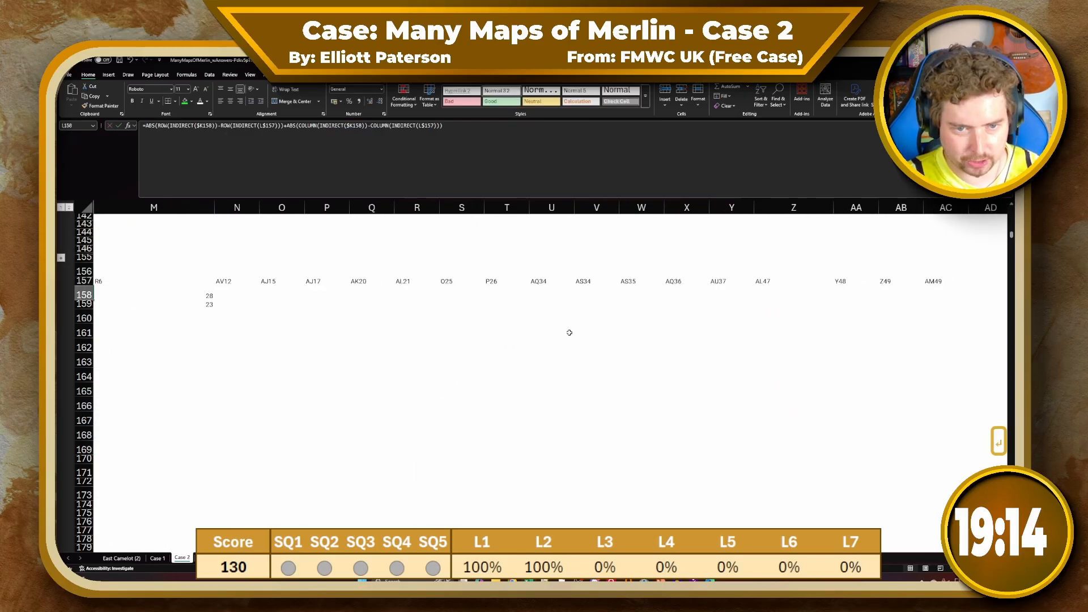
pyautogui.hscroll(2, 564, 338)
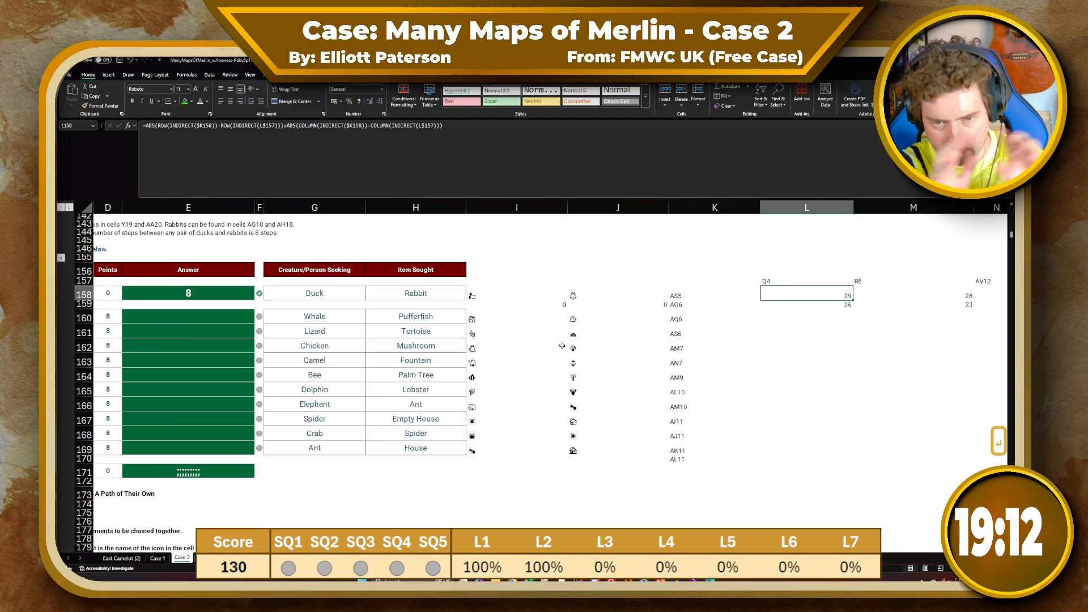
pyautogui.hotkey('ctrl', 'z')
pyautogui.hotkey('ctrl', 'z')
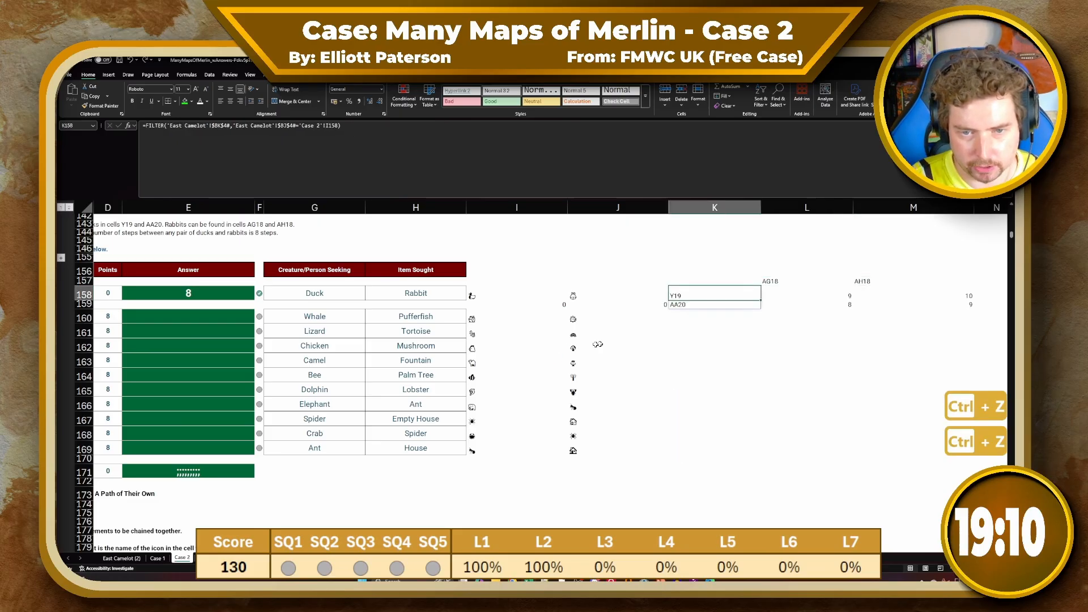
# Copy the full L158 distance formula and store it as plain text in L145
pyautogui.click(780, 360)
pyautogui.hscroll(6, 780, 361)
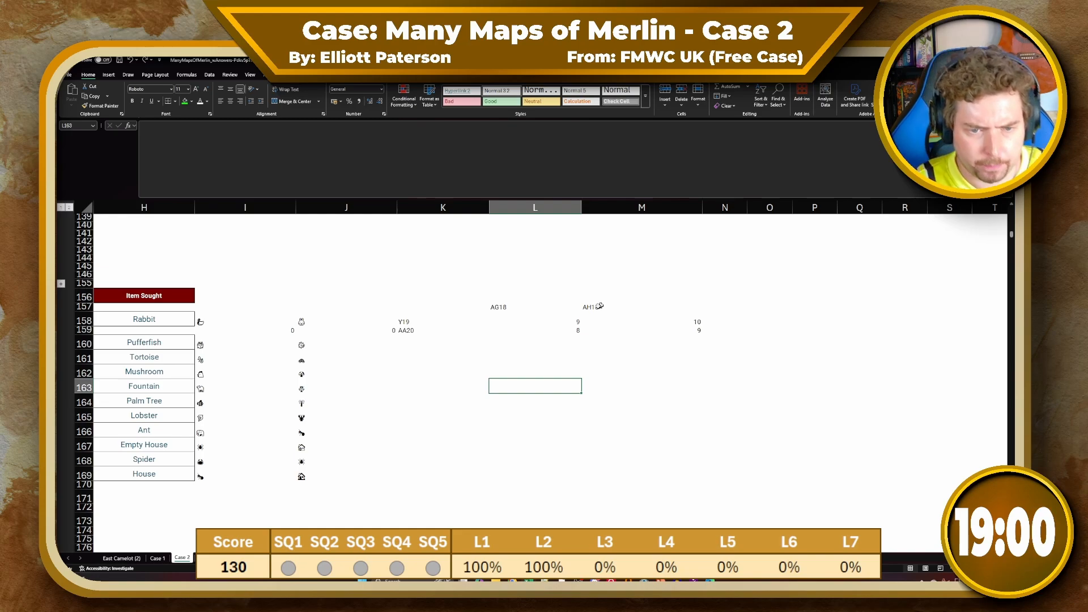
pyautogui.click(566, 319)
pyautogui.click(462, 161)
pyautogui.hotkey('ctrl', 'a')
pyautogui.hotkey('ctrl', 'c')
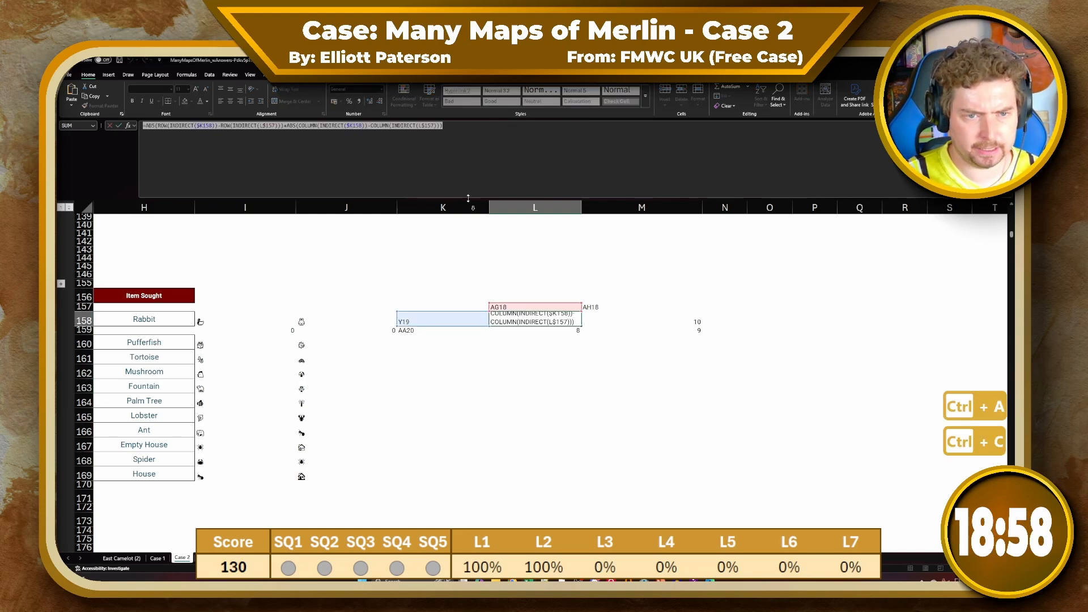
pyautogui.press('Escape')
pyautogui.click(514, 268)
pyautogui.write("'")
pyautogui.hotkey('ctrl', 'v')
pyautogui.press('Return')
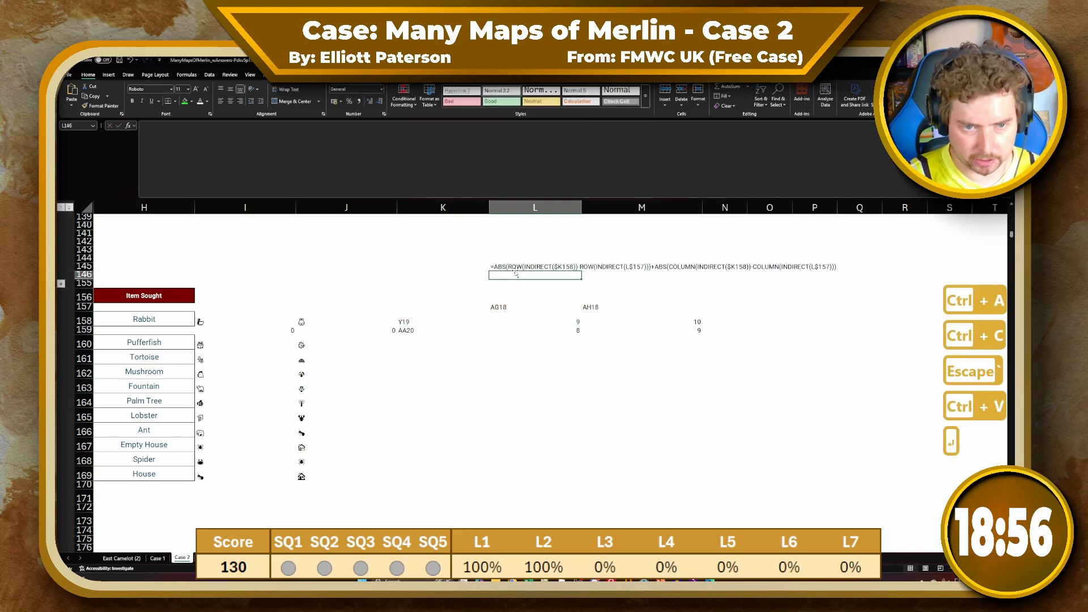
# Clear the distances from L158:M160 and enter =K158#&";"&L157# in L158 to pair every creature address with every item address
pyautogui.moveTo(527, 319); pyautogui.dragTo(705, 346)
pyautogui.press('Delete')
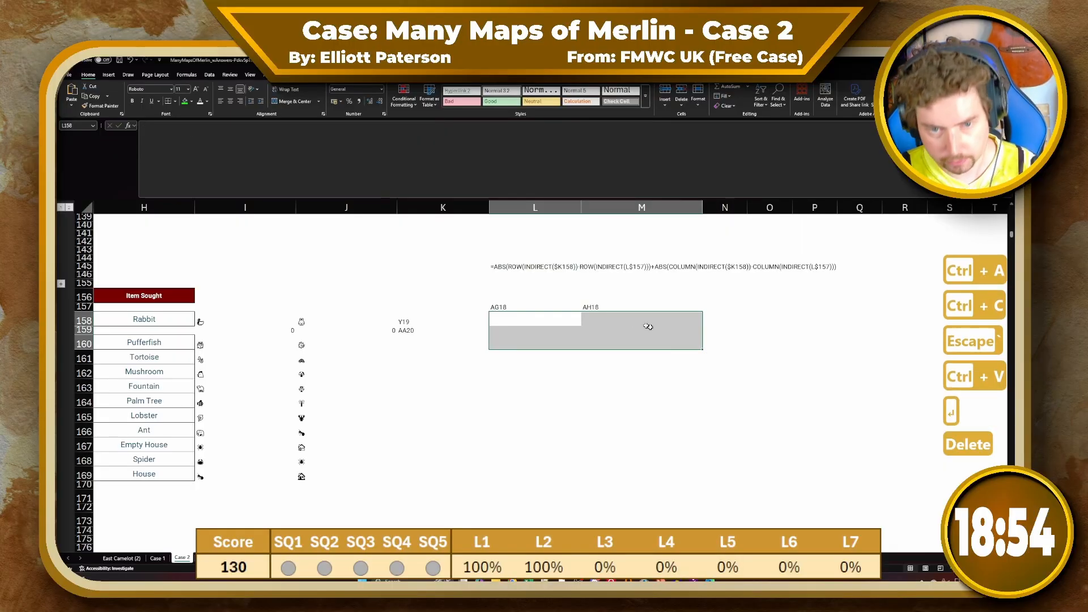
pyautogui.click(571, 320)
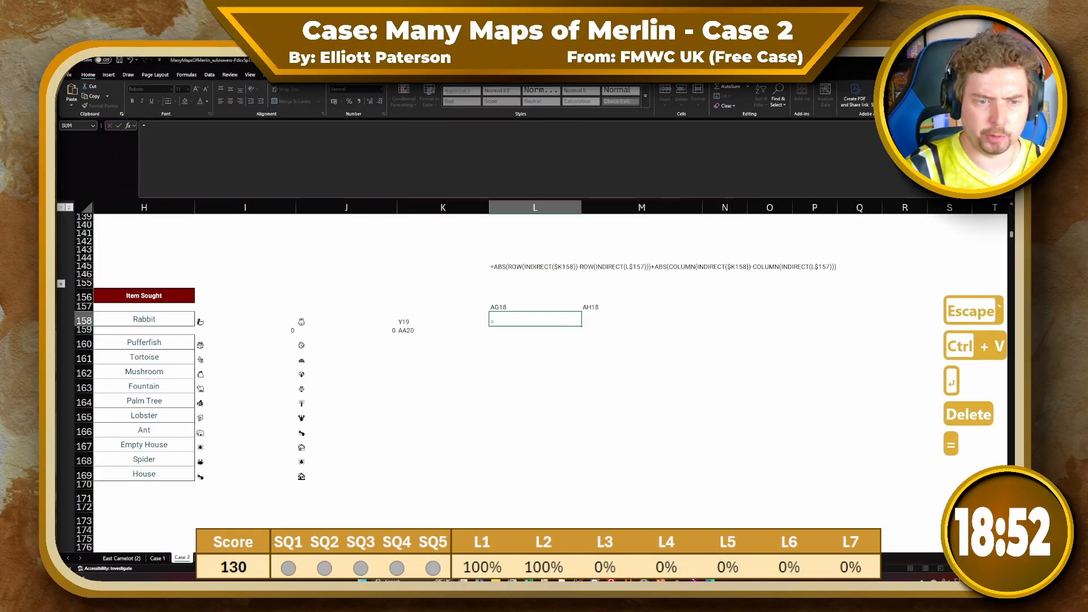
pyautogui.write('=')
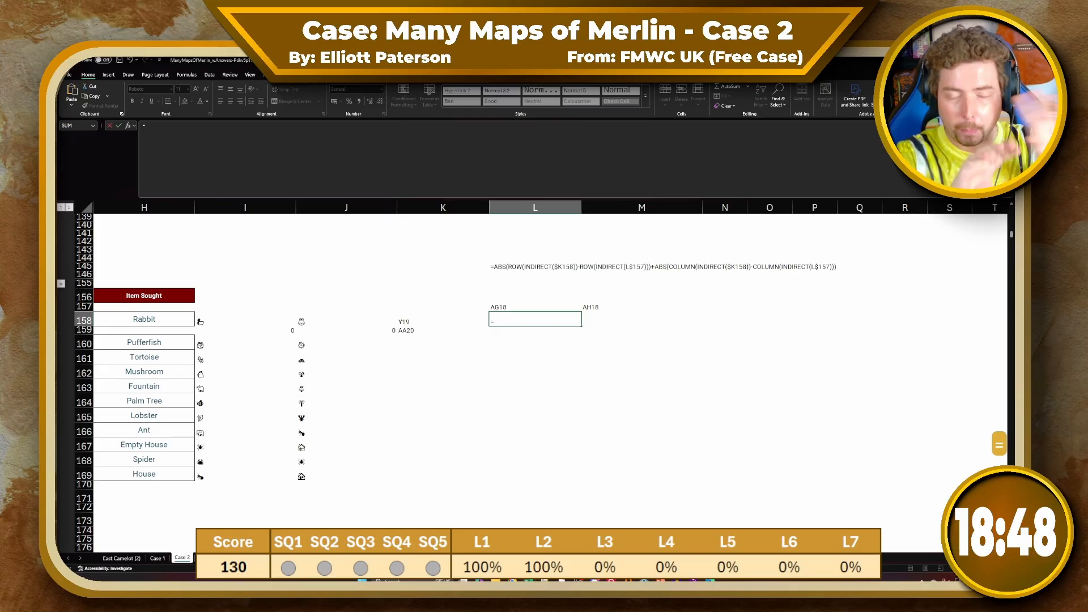
pyautogui.press('Left')
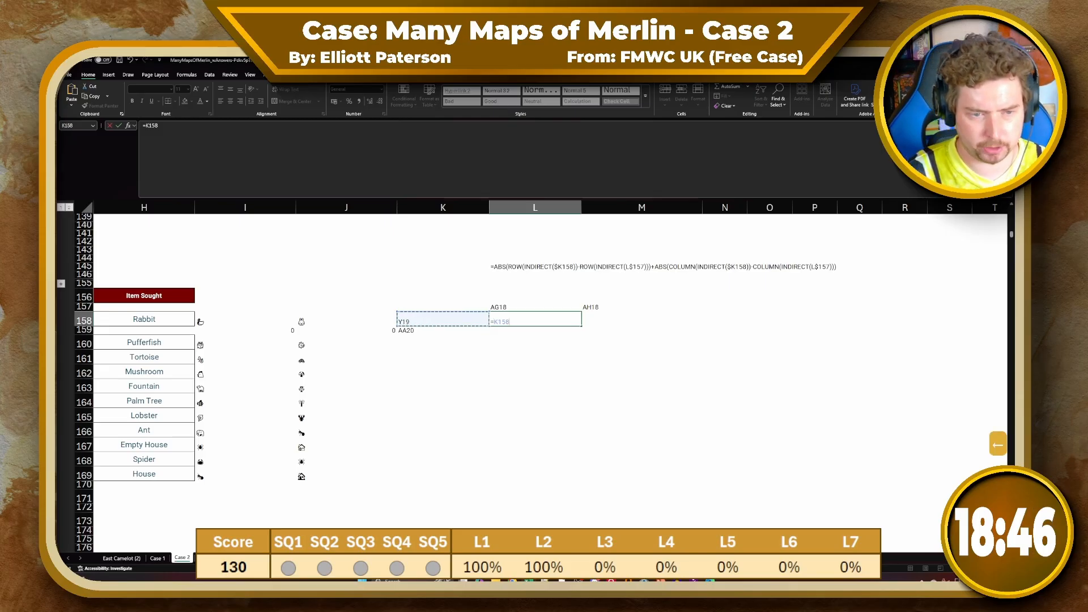
pyautogui.write('#&')
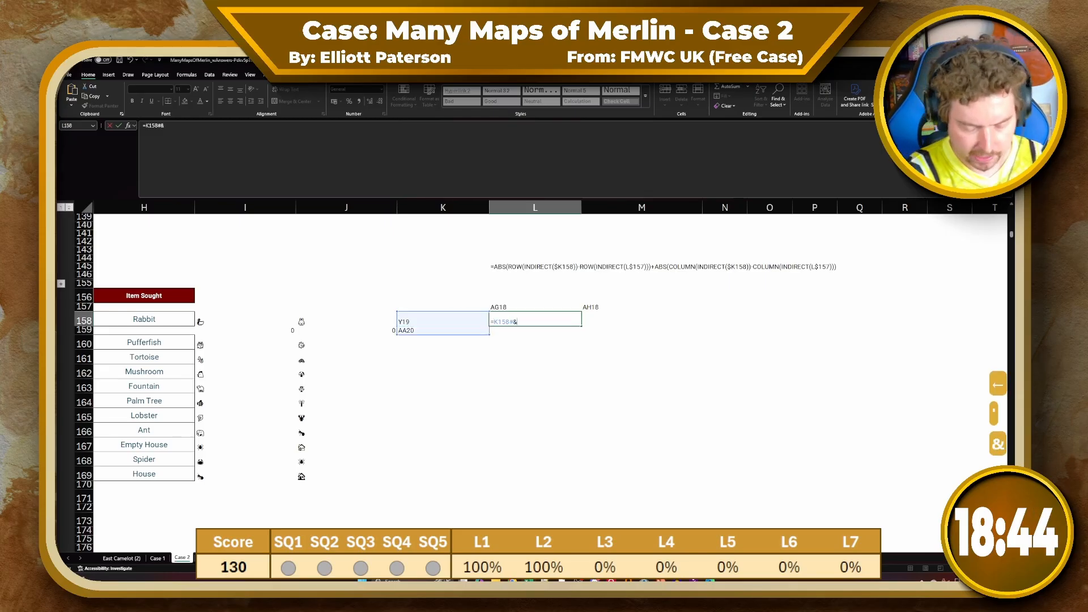
pyautogui.write('";"&')
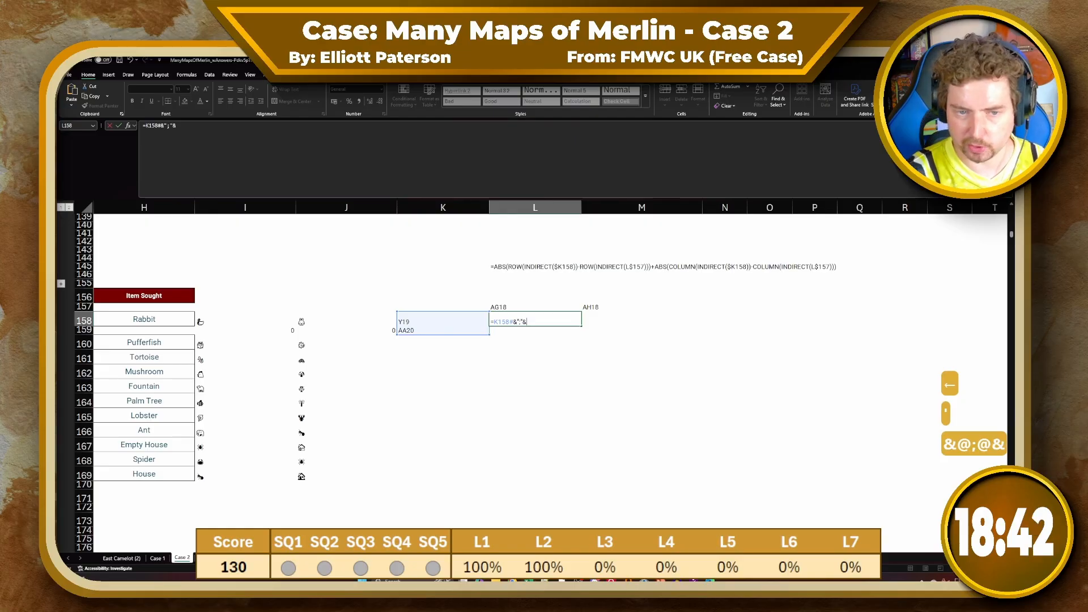
pyautogui.press('Up')
pyautogui.write('#')
pyautogui.press('Return')
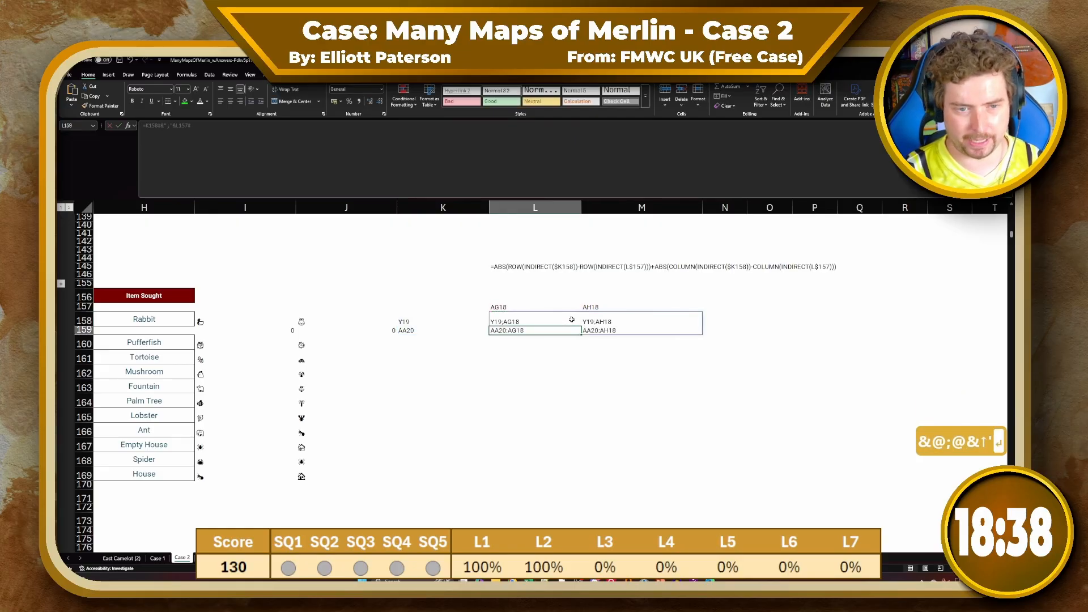
# Wrap the address-pair expression in L158 in MAP, adding an empty LAMBDA() on its own line as the second argument
pyautogui.click(572, 319)
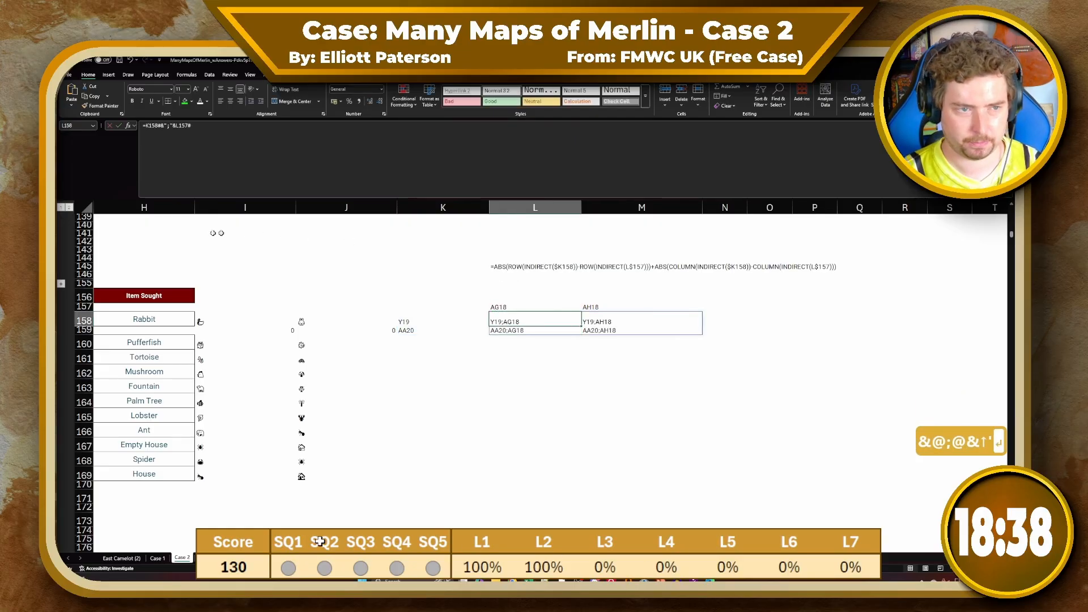
pyautogui.click(506, 267)
pyautogui.click(509, 320)
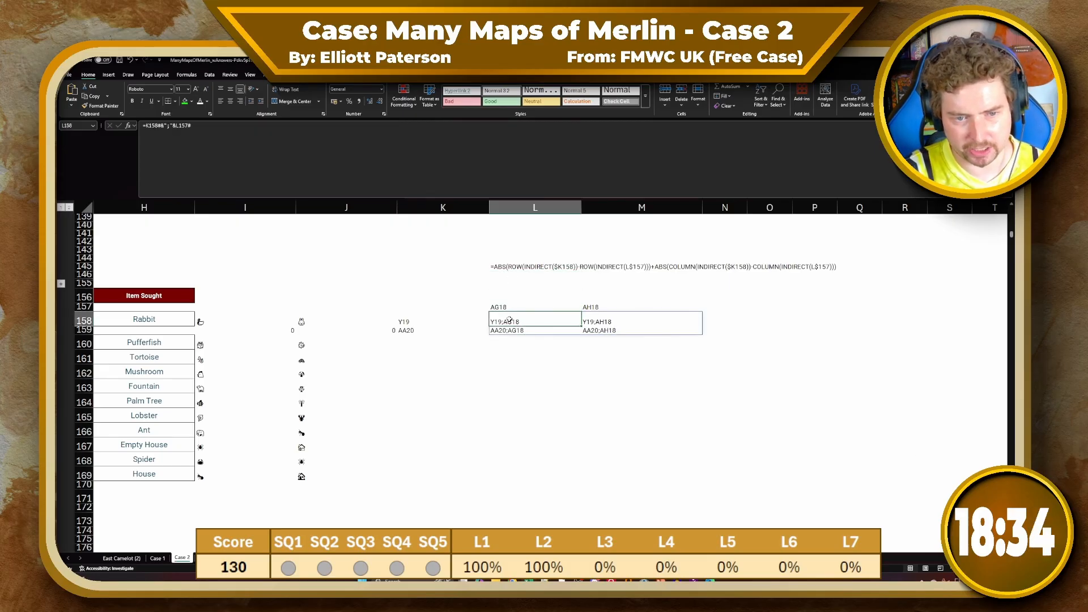
pyautogui.click(147, 126)
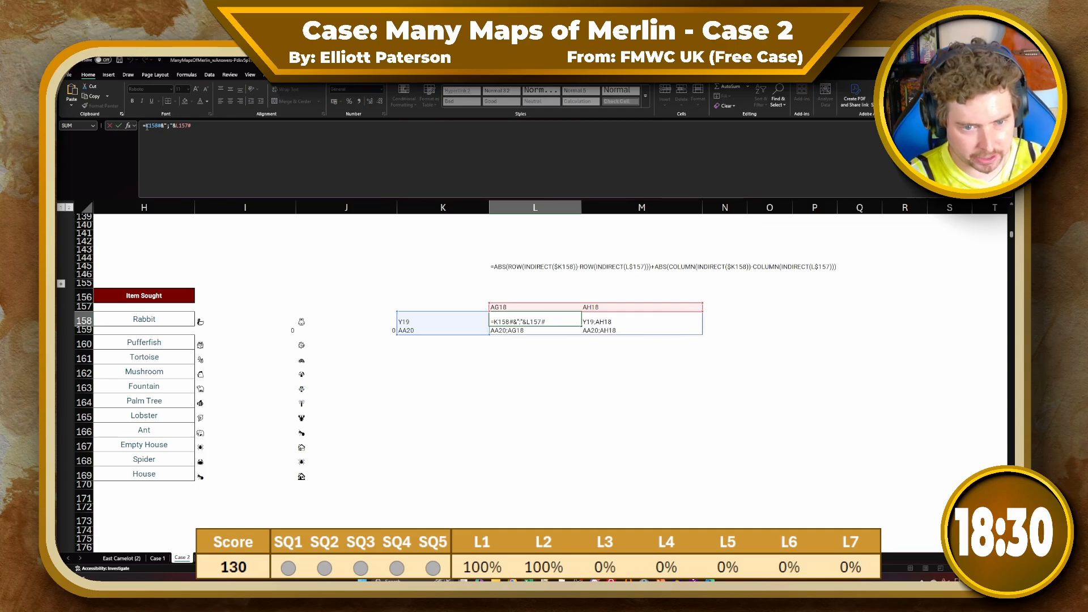
pyautogui.write('MAP(')
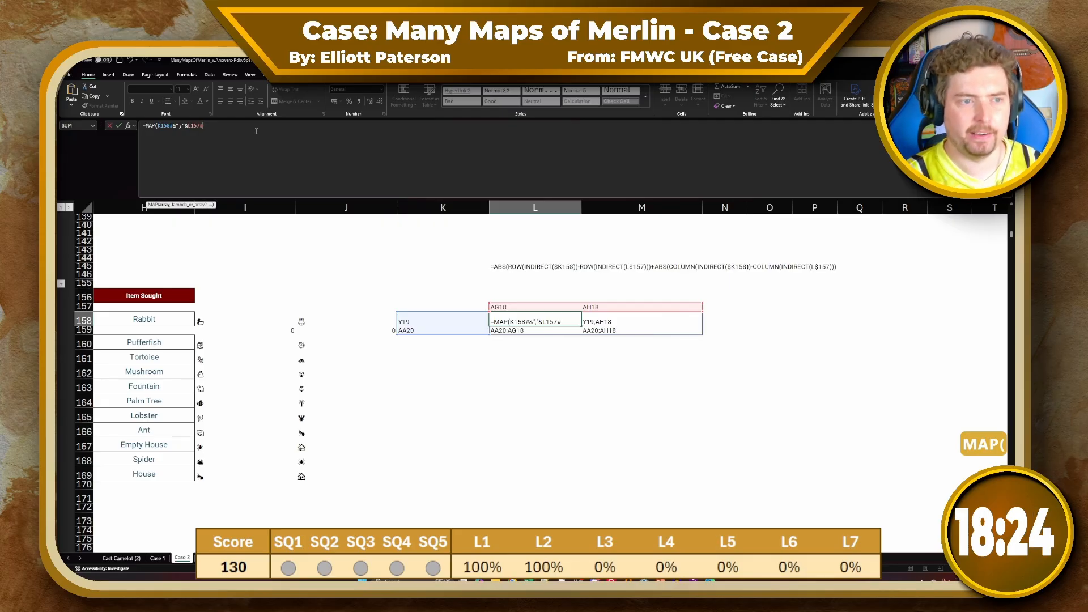
pyautogui.write(',')
pyautogui.hotkey('alt', 'Return')
pyautogui.hotkey('alt', 'Return')
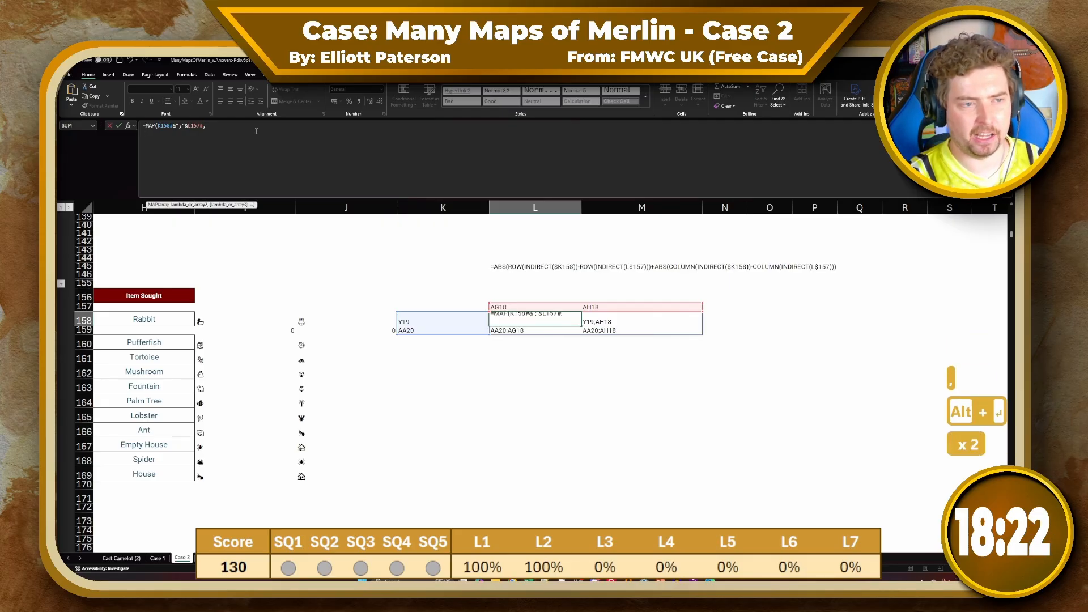
pyautogui.write('LAMBDA()')
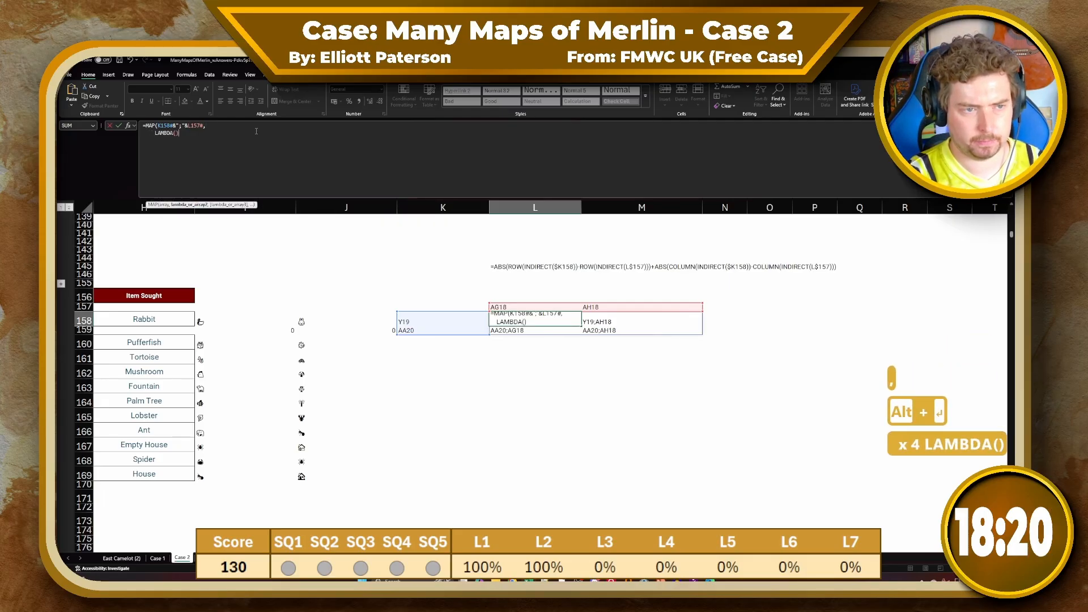
pyautogui.hotkey('alt', 'Return')
pyautogui.write(')')
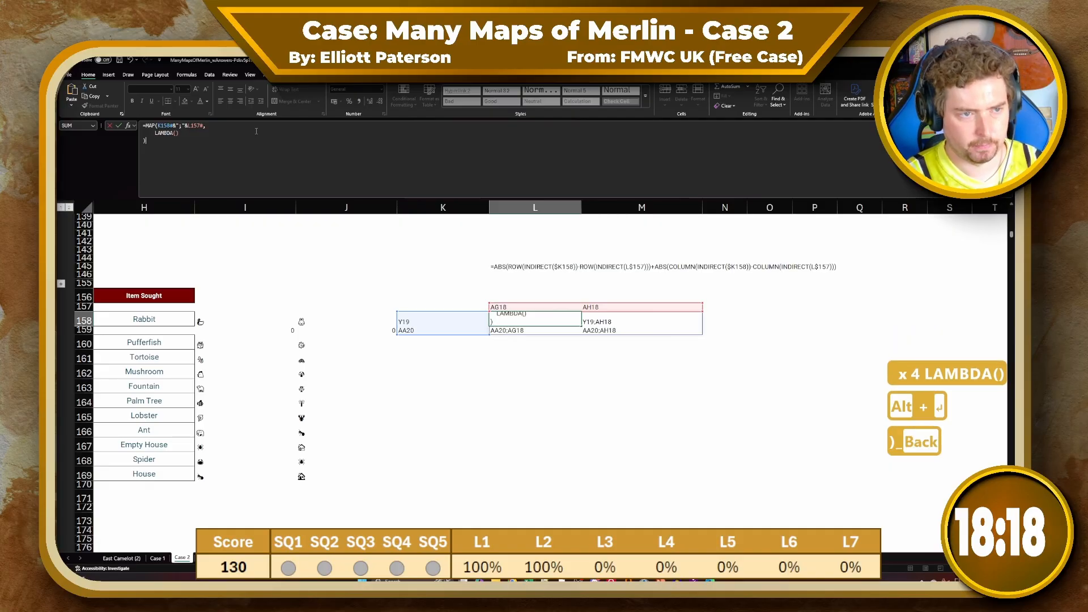
# Give the LAMBDA in L158 the parameter clnames and have it return clnames
pyautogui.click(176, 133)
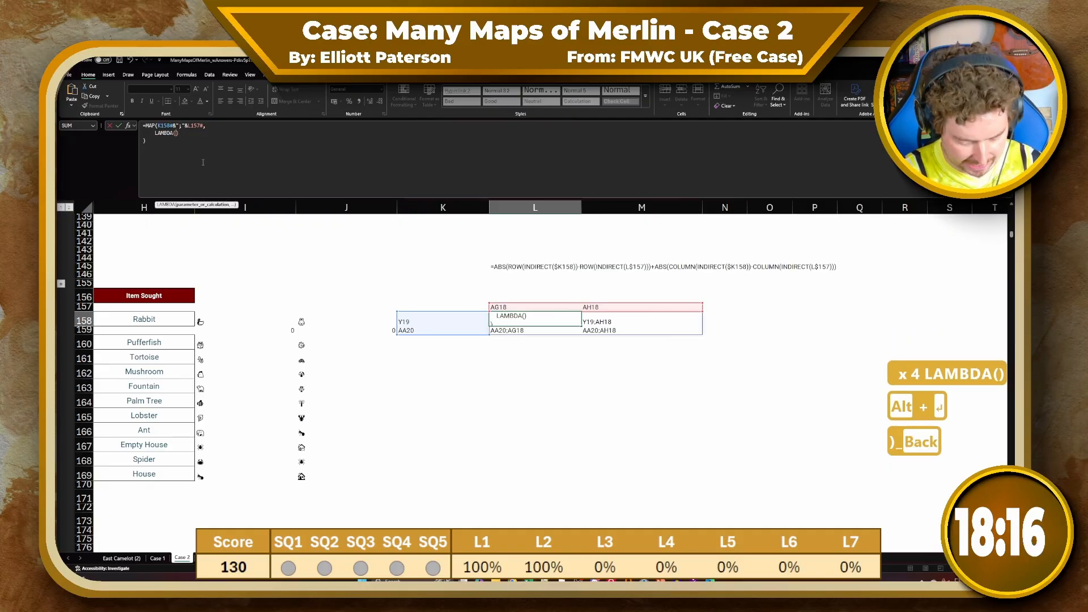
pyautogui.write('clname')
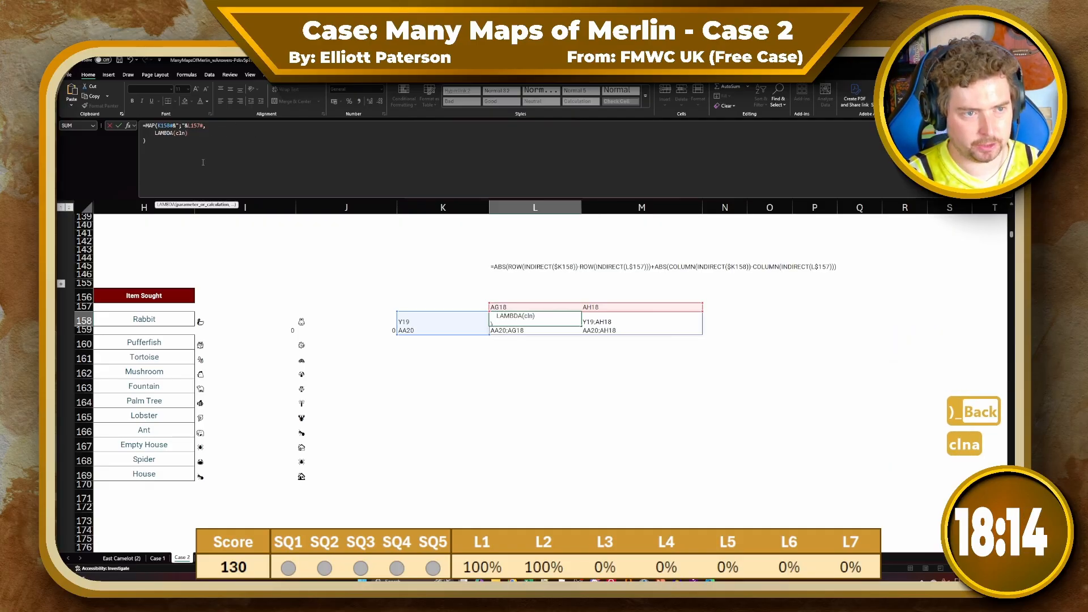
pyautogui.write('s')
pyautogui.write(',clname')
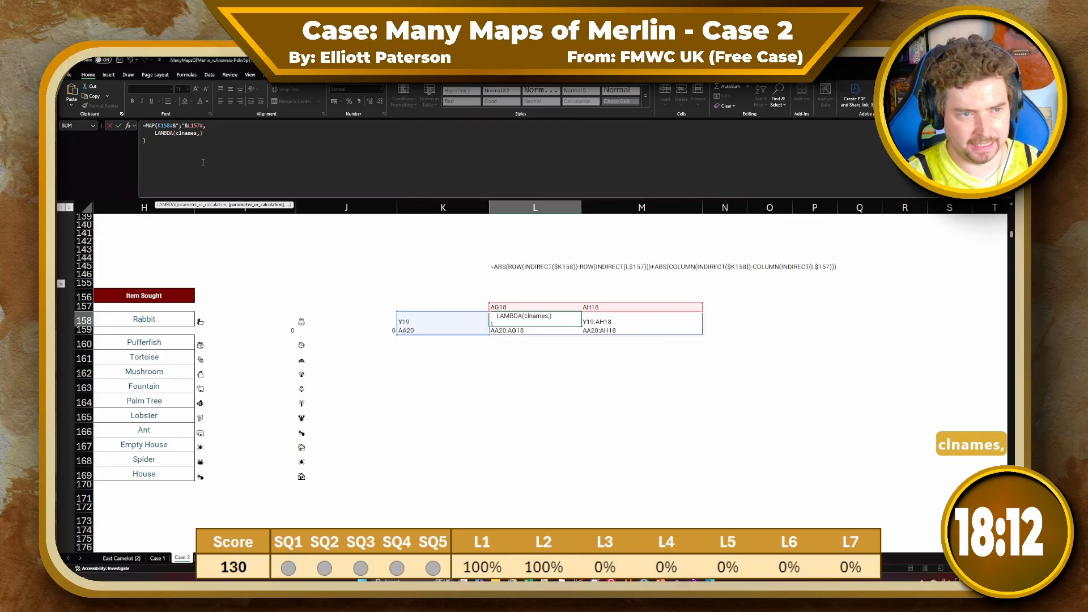
pyautogui.write('s')
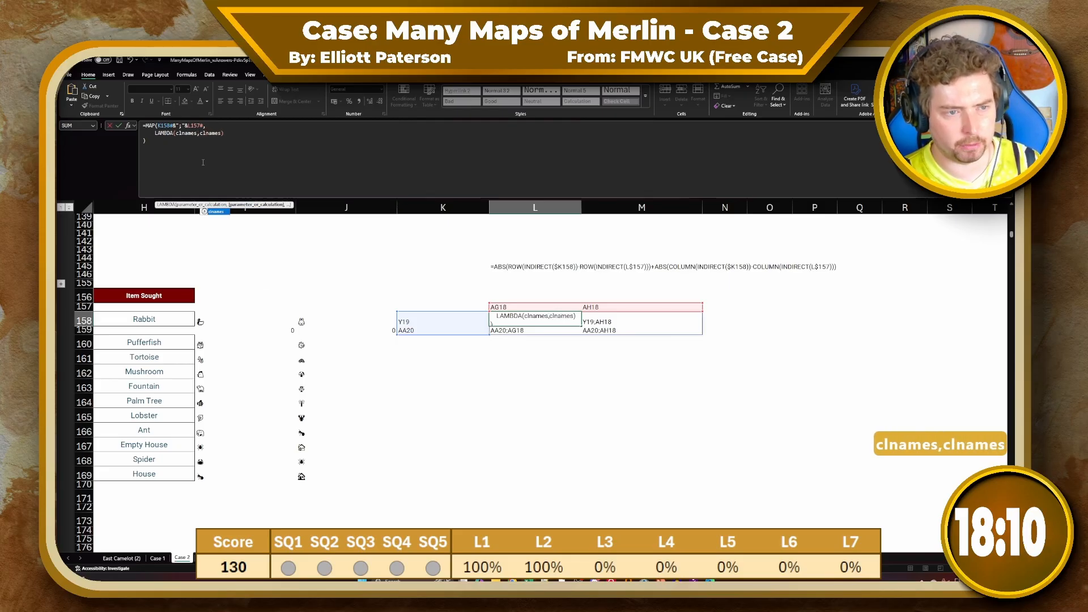
pyautogui.press('Return')
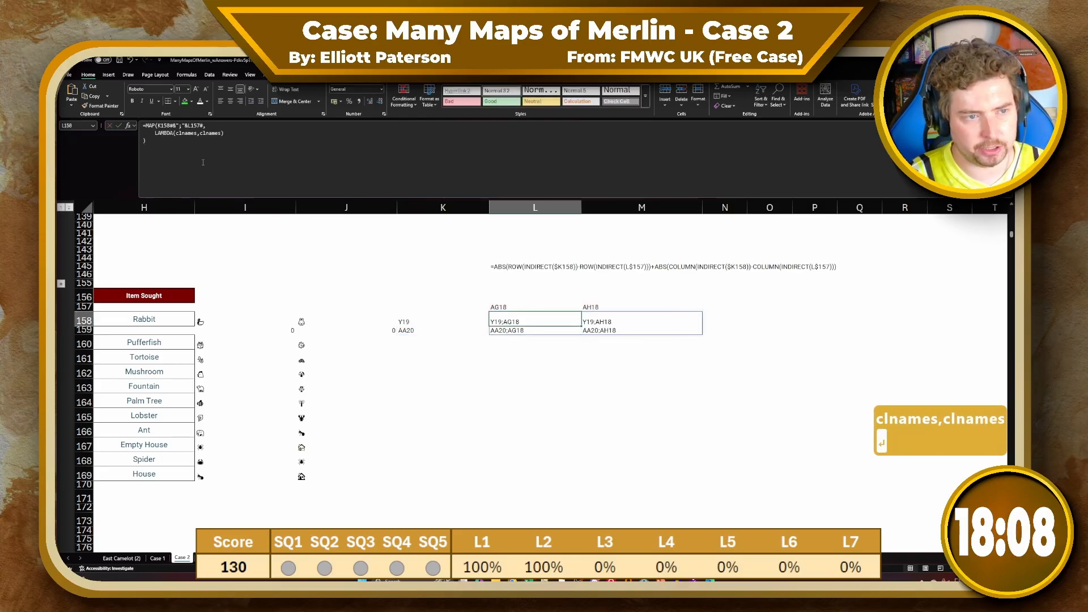
# Check the MAP arguments in L158, and make the LAMBDA return TEXTBEFORE(clnames,";") to extract the creature address
pyautogui.moveTo(158, 126); pyautogui.dragTo(206, 125)
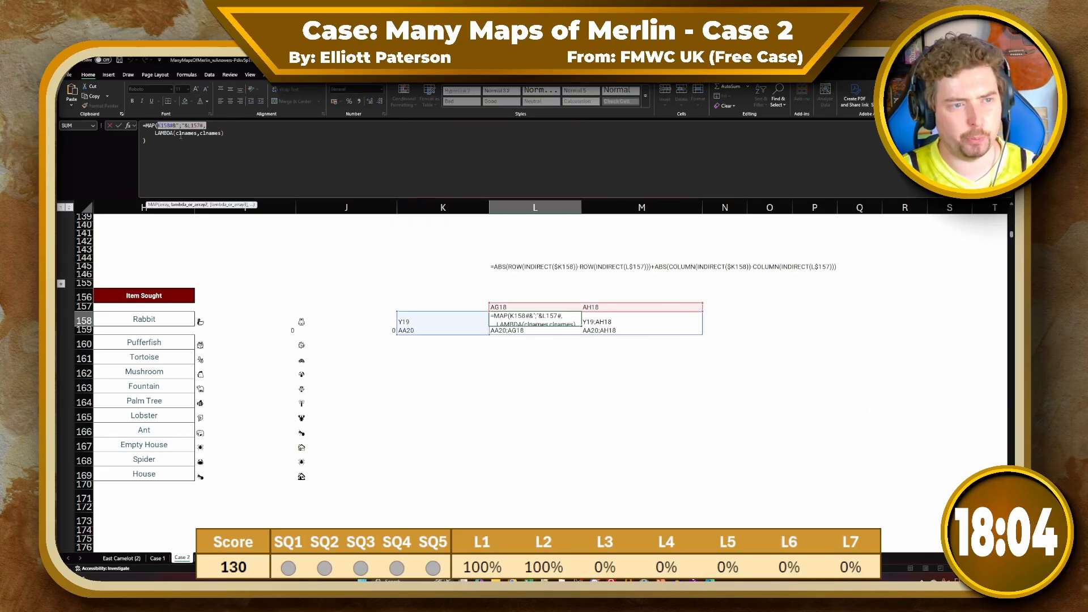
pyautogui.moveTo(176, 132); pyautogui.dragTo(219, 132)
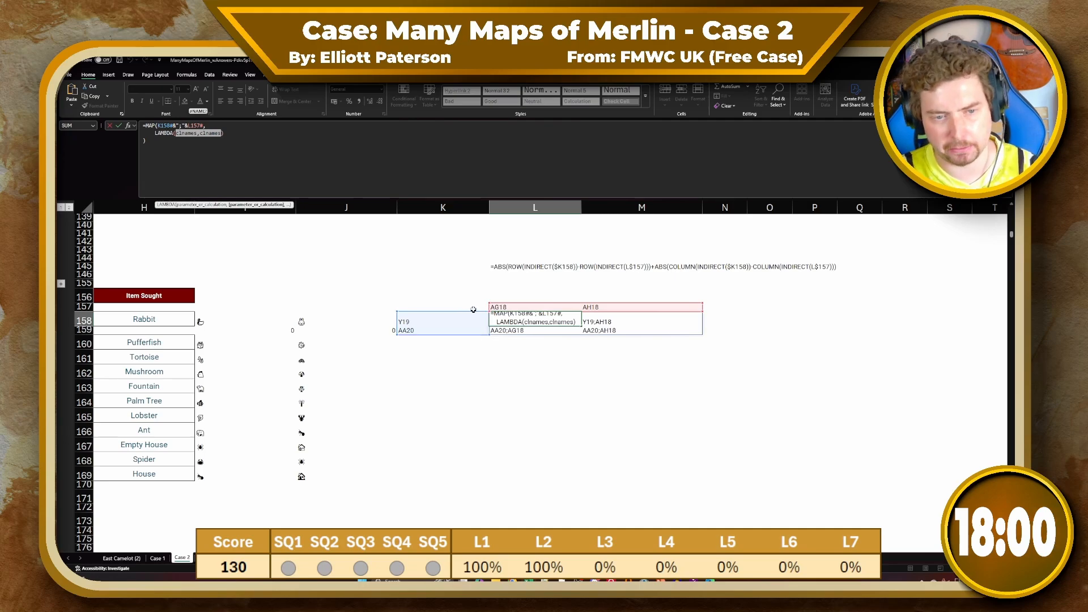
pyautogui.press('Return')
pyautogui.press('Up')
pyautogui.doubleClick(209, 133)
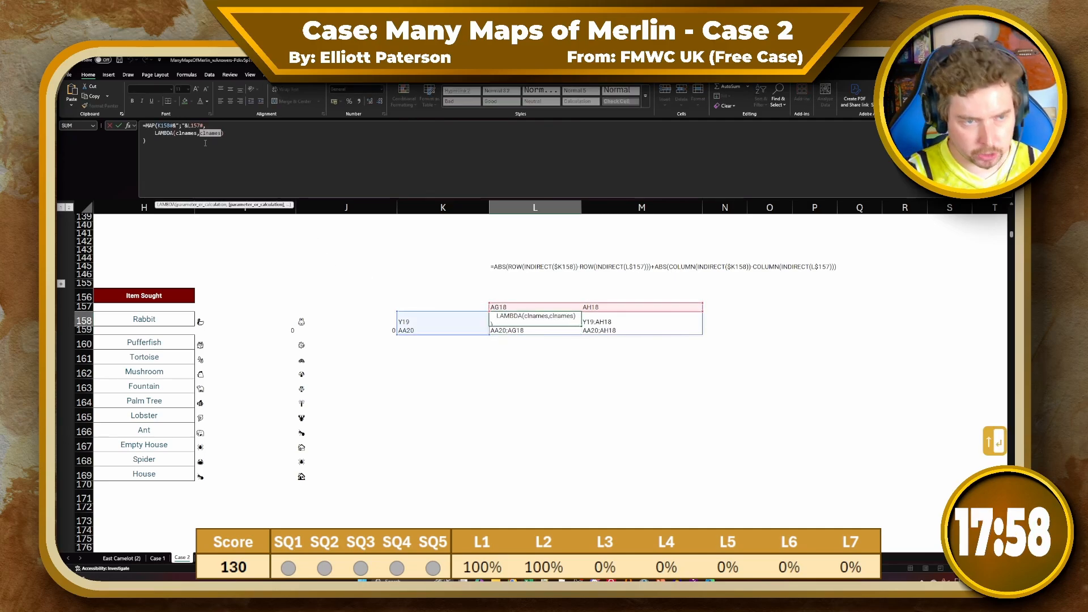
pyautogui.write('TEXTVB')
pyautogui.hotkey('shift', 'BackSpace')
pyautogui.hotkey('shift', 'BackSpace')
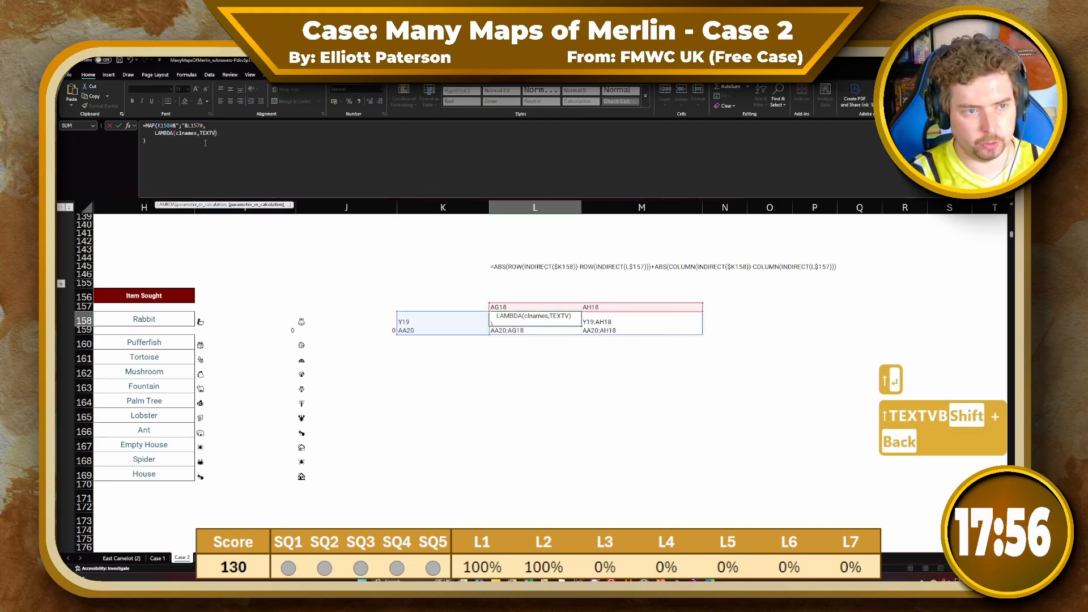
pyautogui.write('BEFORE(clnam')
pyautogui.press('BackSpace')
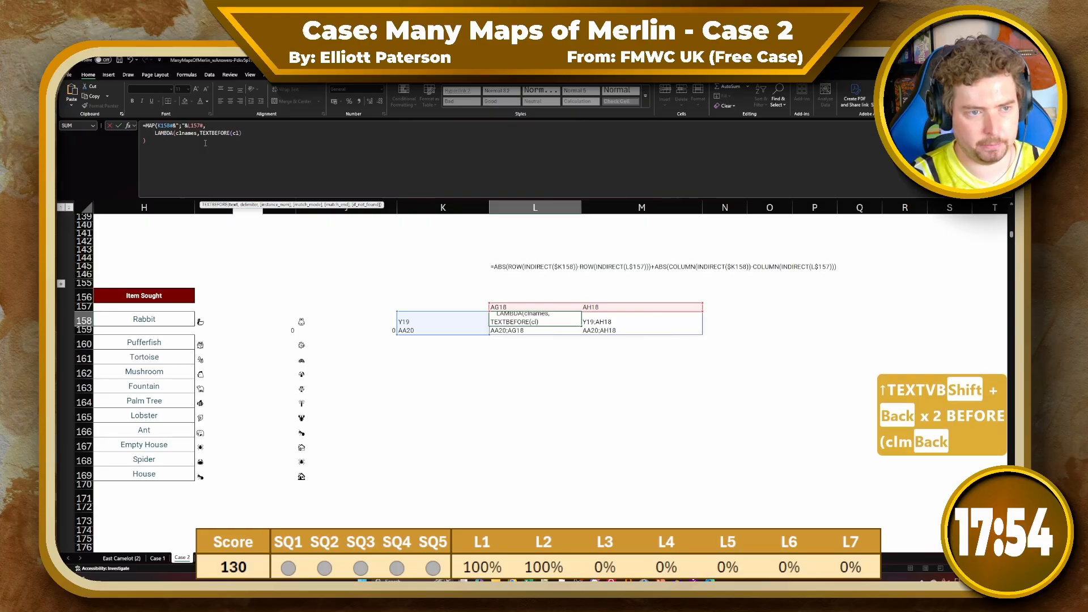
pyautogui.write('names,":')
pyautogui.press('BackSpace')
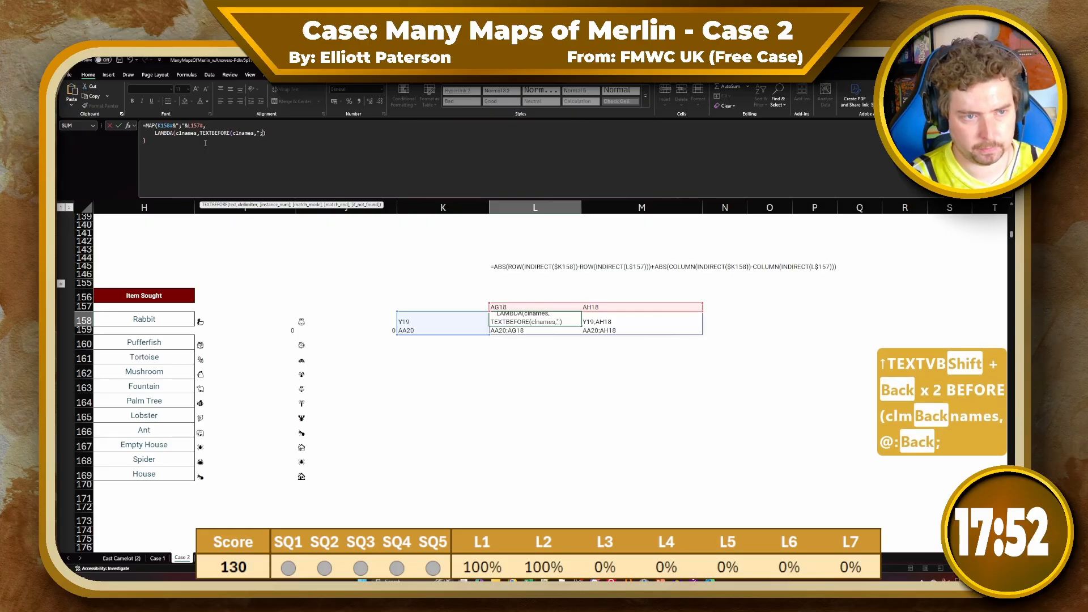
pyautogui.write(';")')
pyautogui.press('Return')
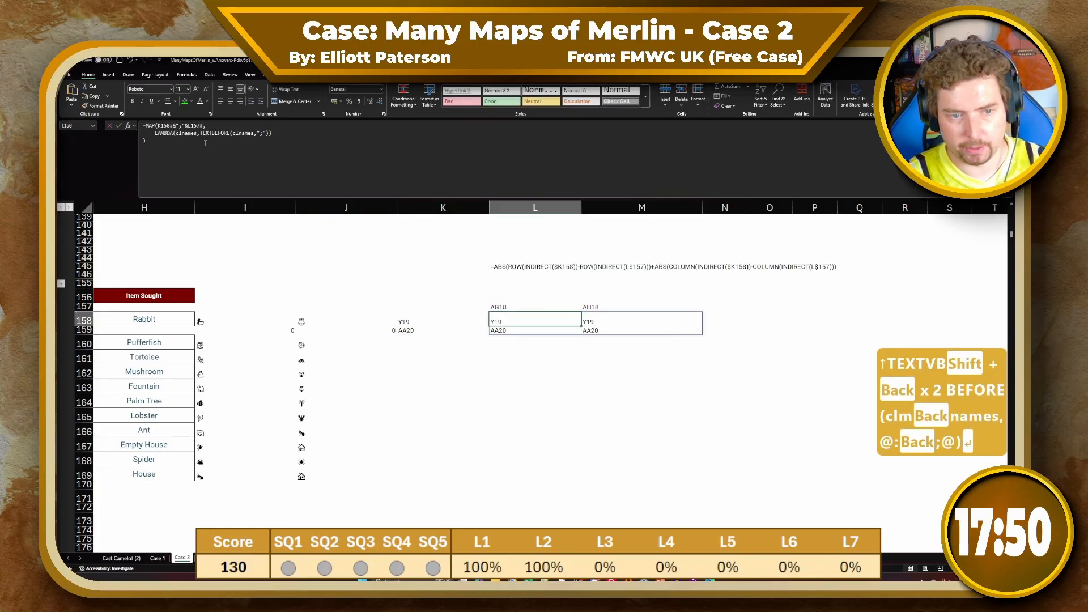
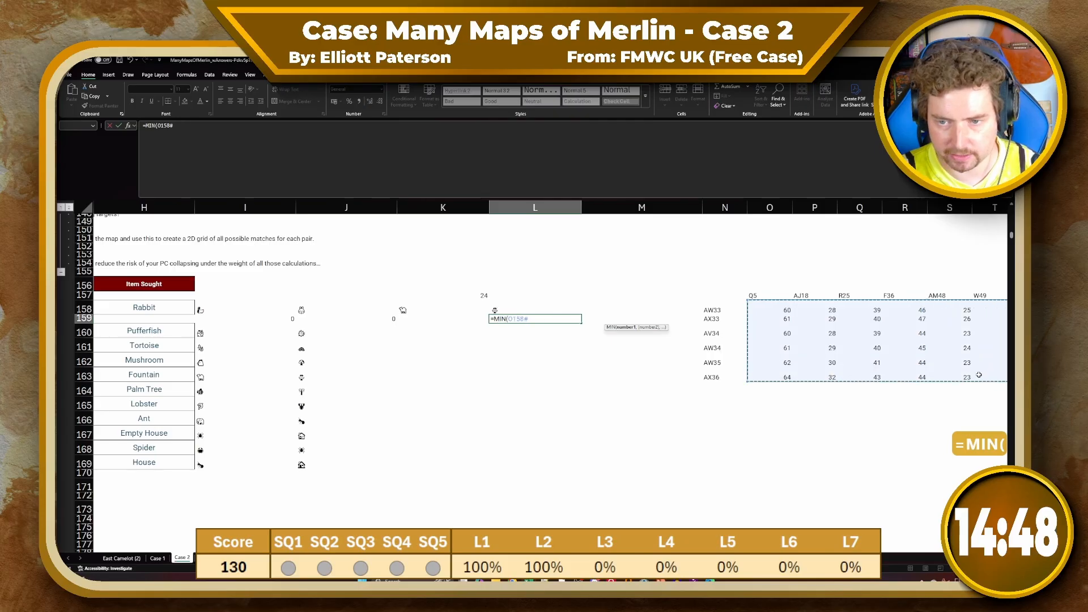
# Enter the minimum of the O158# distance grid in L159, and copy game numbers 21 to 30 as values into K160:K169
pyautogui.press('Return')
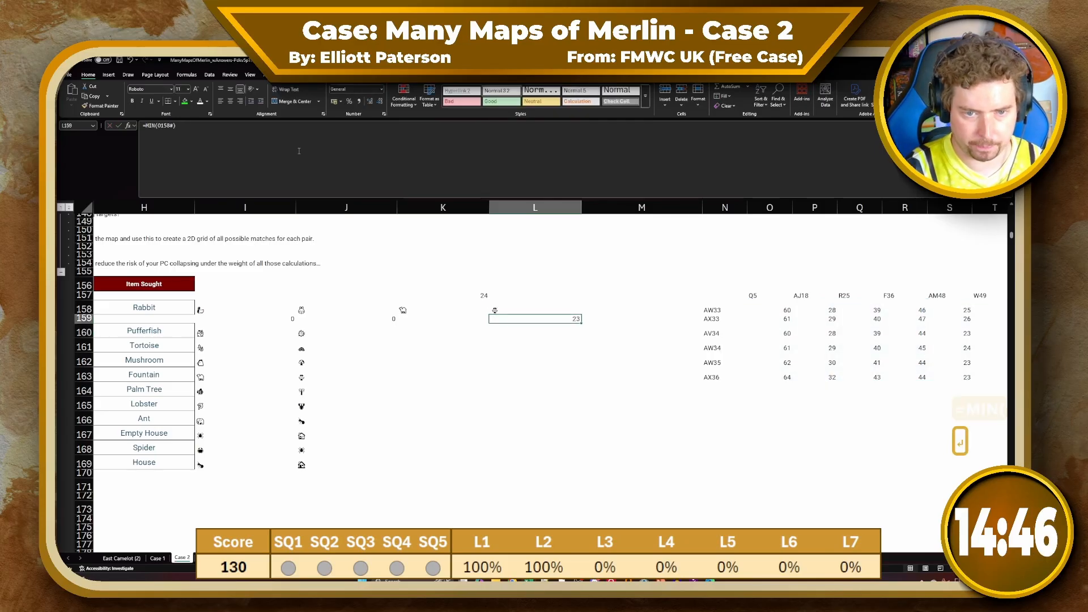
pyautogui.click(457, 330)
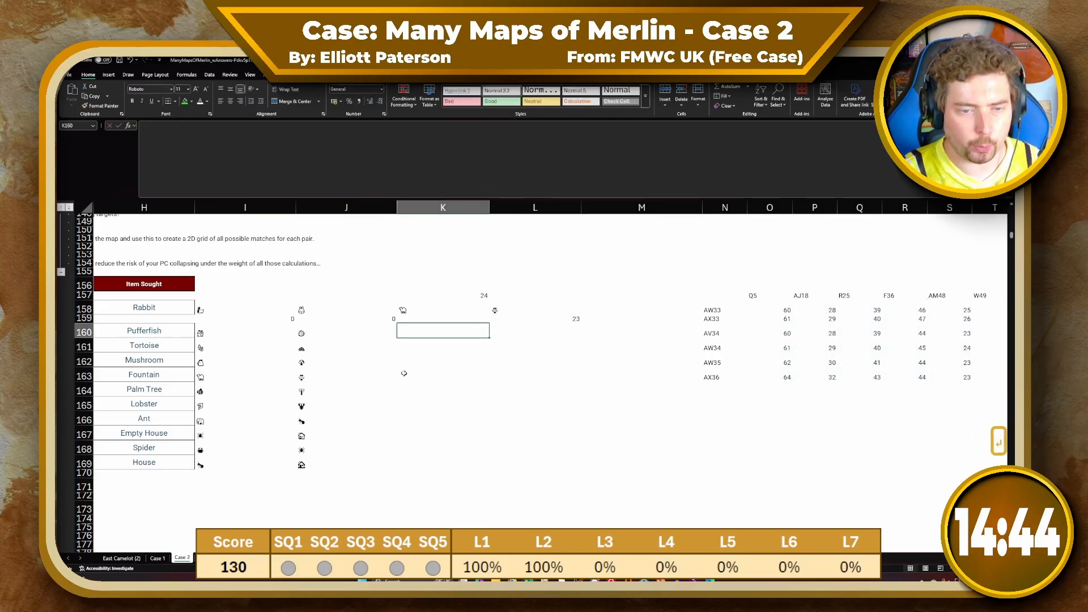
pyautogui.hscroll(-3, 457, 330)
pyautogui.moveTo(121, 331); pyautogui.dragTo(126, 462)
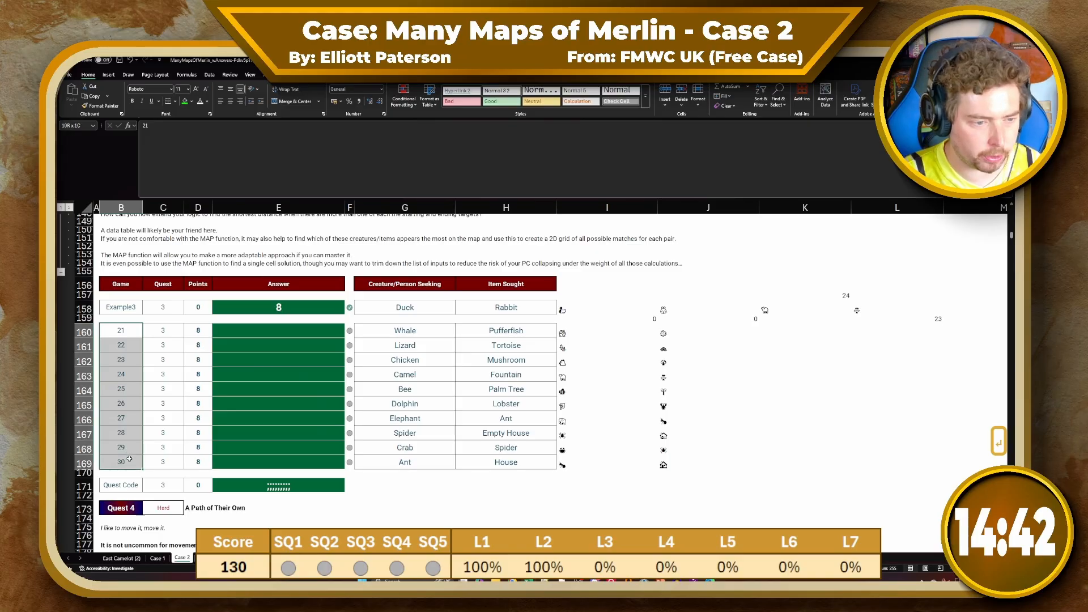
pyautogui.hotkey('ctrl', 'c')
pyautogui.click(854, 331)
pyautogui.click(843, 329)
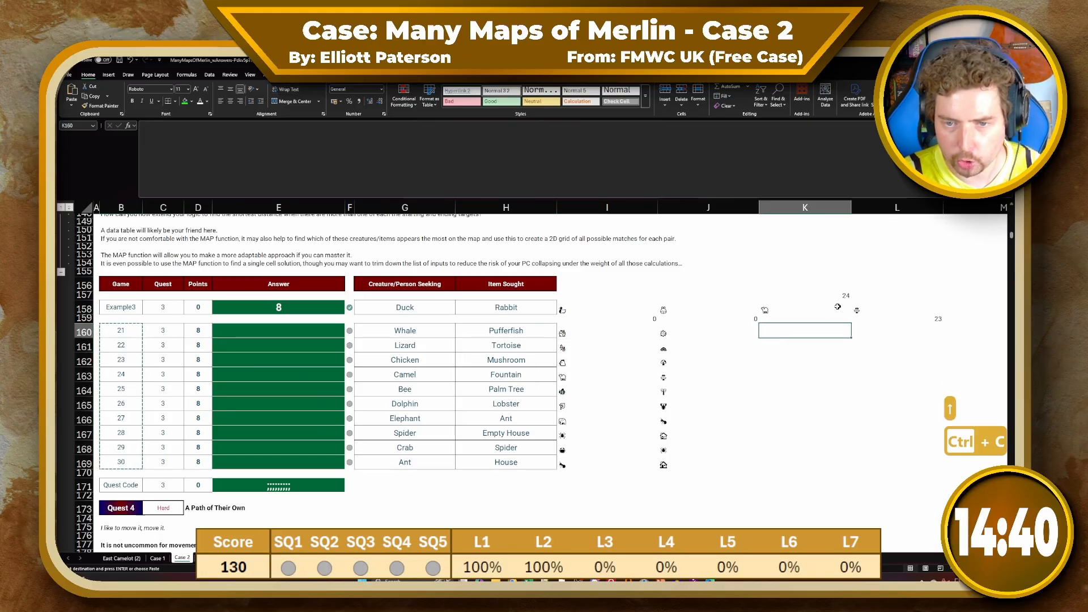
pyautogui.hotkey('ctrl', 'shift', 'v')
# Test the game selector in K157 with game number 21 and then with 22
pyautogui.click(794, 296)
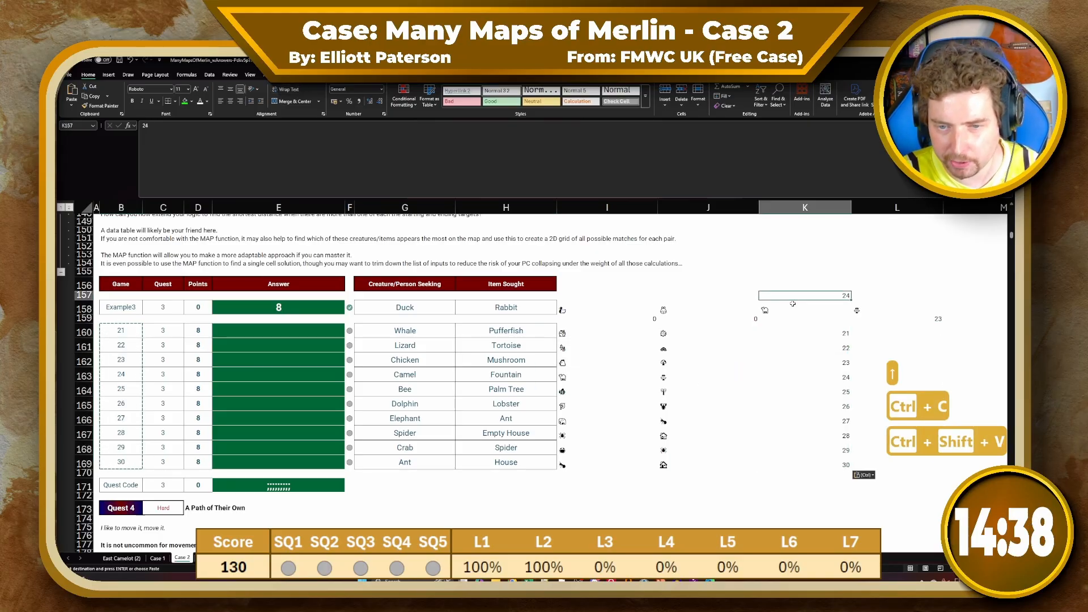
pyautogui.scroll(1, 801, 297)
pyautogui.click(838, 358)
pyautogui.hotkey('ctrl', 'shift', 'Down')
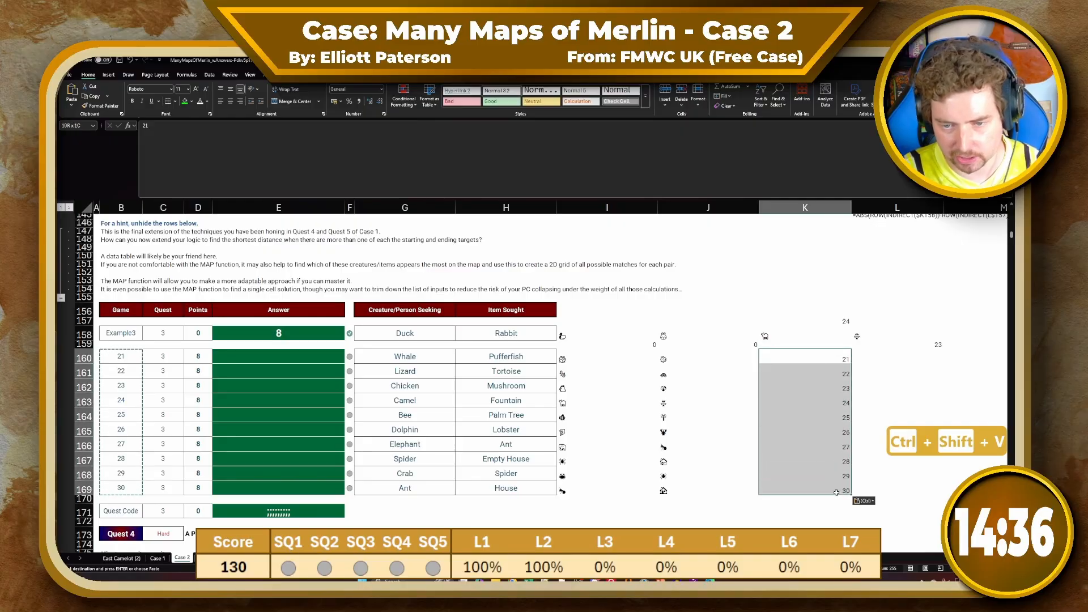
pyautogui.click(841, 321)
pyautogui.write('21')
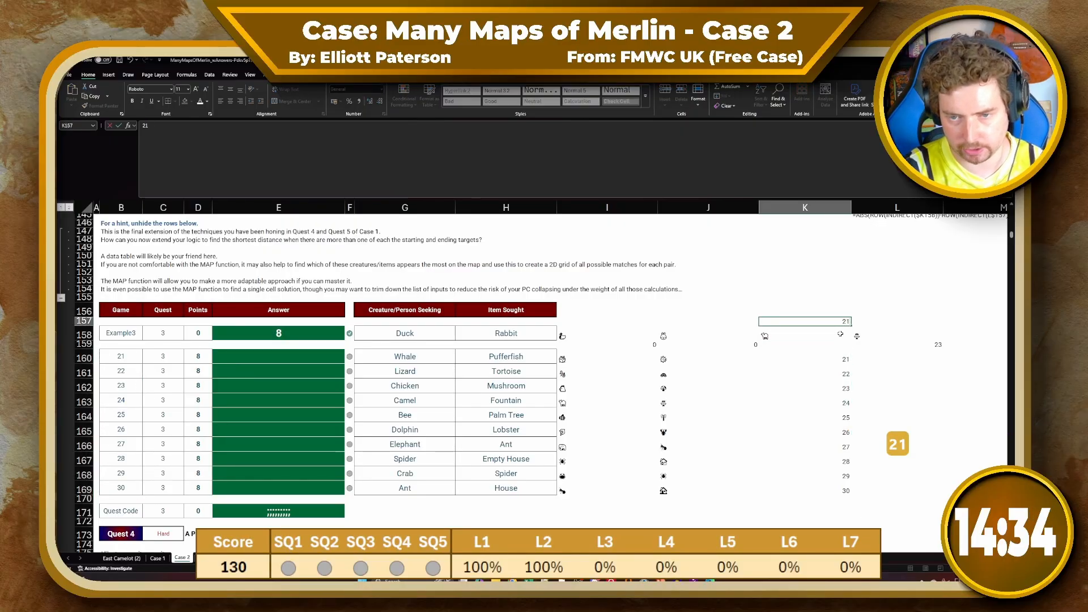
pyautogui.press('Return')
pyautogui.press('Up')
pyautogui.write('22')
pyautogui.press('Return')
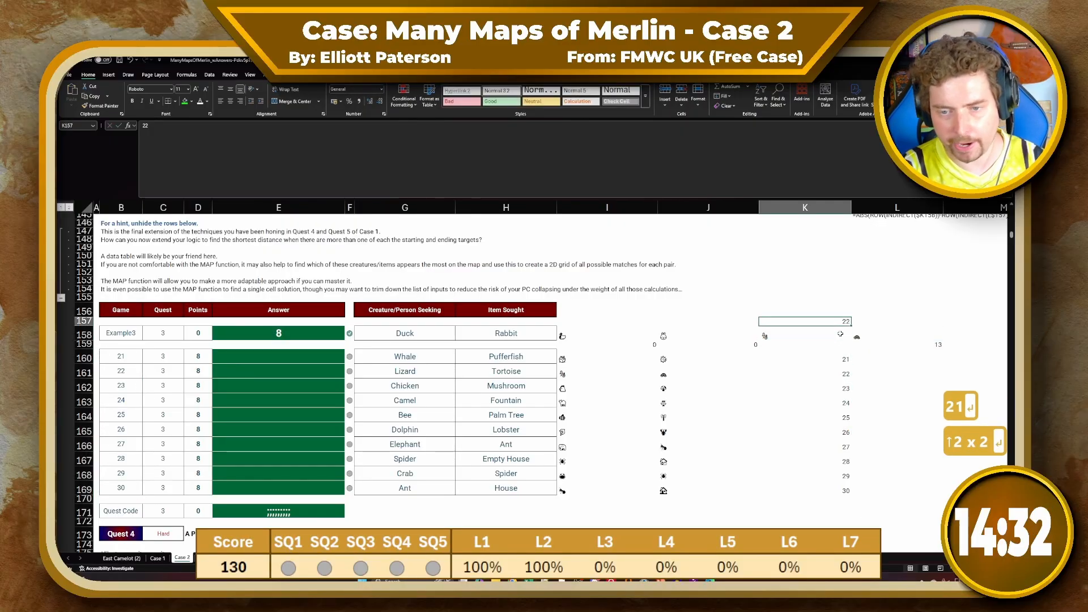
# Test the game selector in K157 with game numbers 23 and 24, and set it back to Example3
pyautogui.press('Up')
pyautogui.write('23')
pyautogui.press('Return')
pyautogui.press('Up')
pyautogui.write('24')
pyautogui.press('Return')
pyautogui.press('Up')
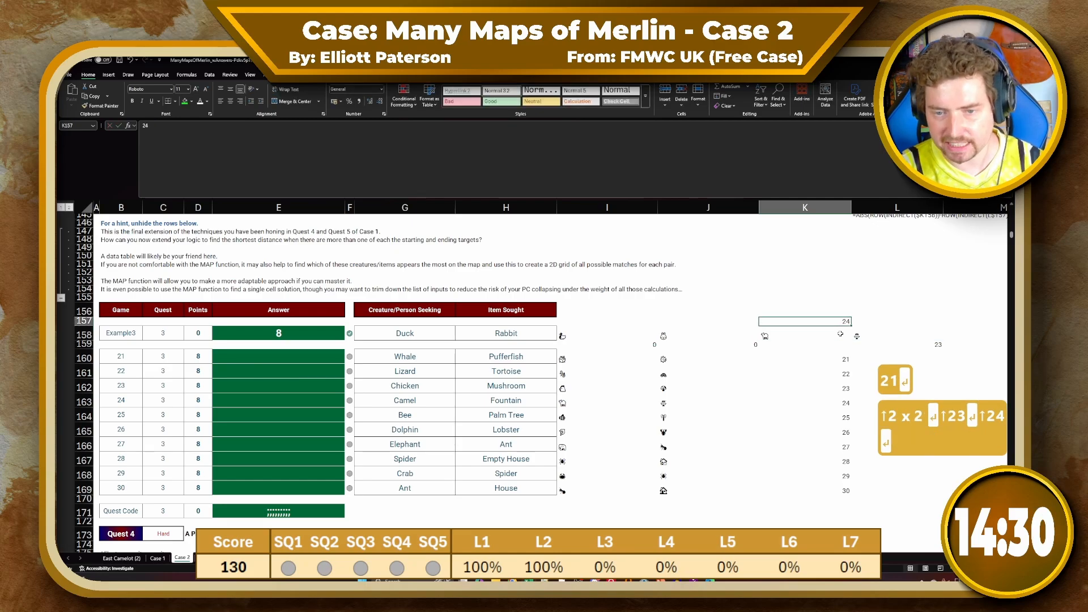
pyautogui.write('Example3')
pyautogui.press('Return')
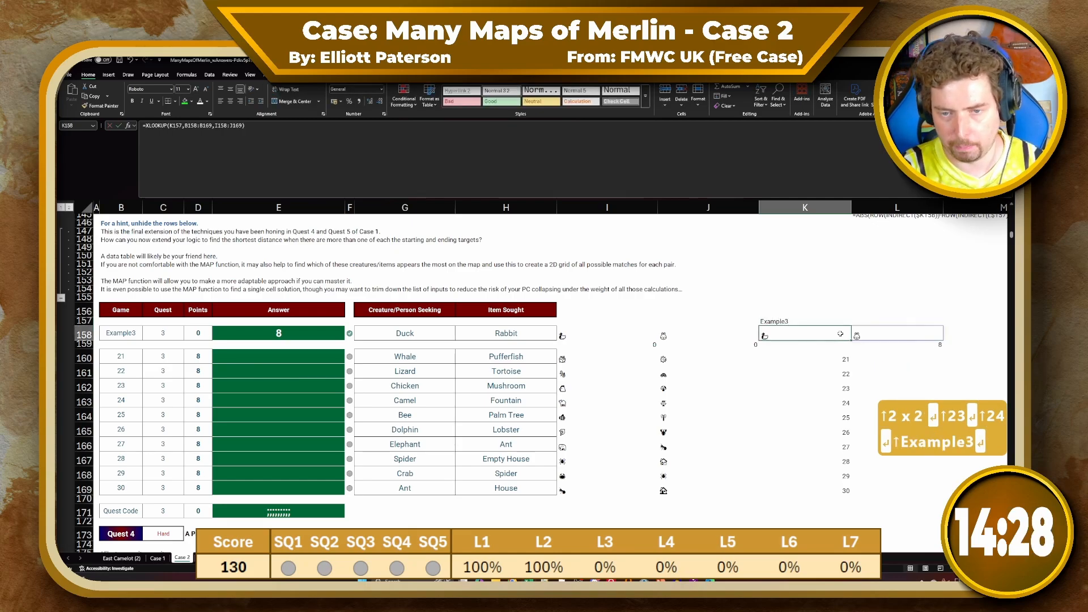
# Create a one-variable data table over K159:L169 with K157 as the column input cell and no row input cell
pyautogui.hscroll(3, 828, 414)
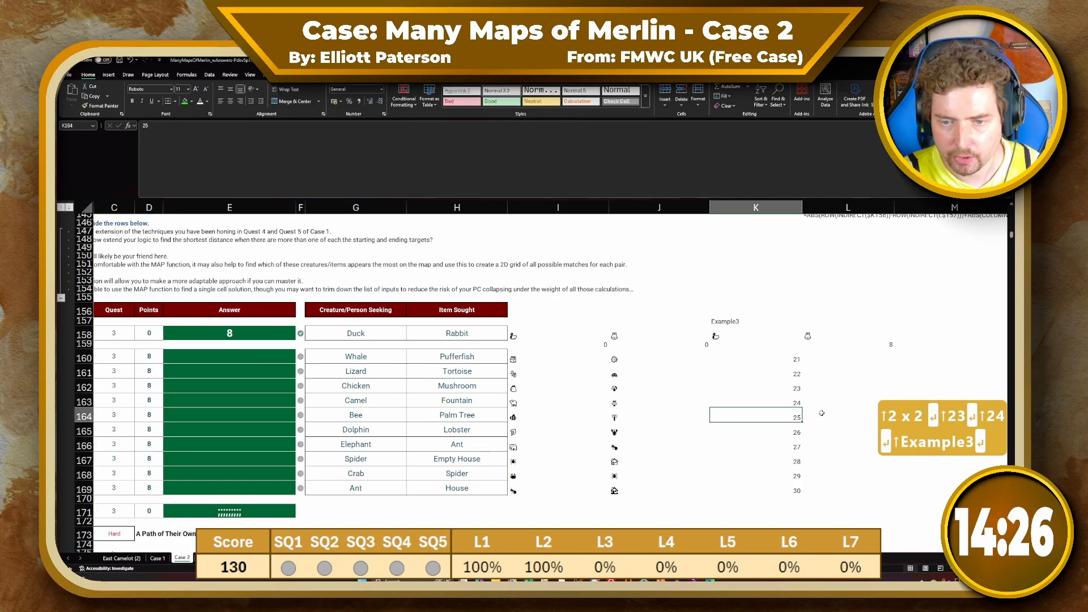
pyautogui.click(839, 342)
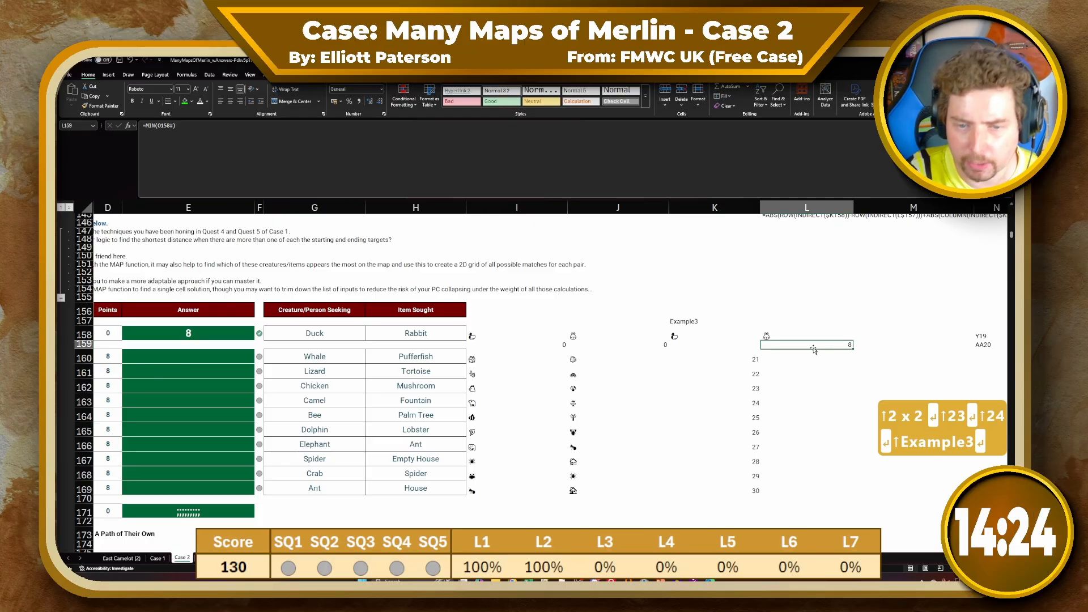
pyautogui.click(740, 360)
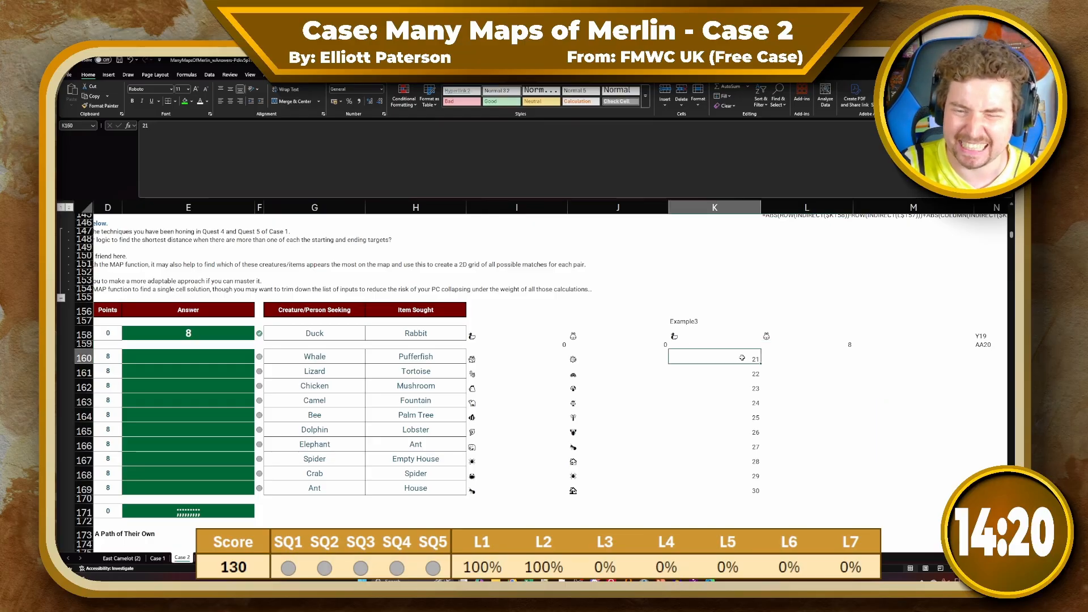
pyautogui.moveTo(742, 358); pyautogui.dragTo(849, 494)
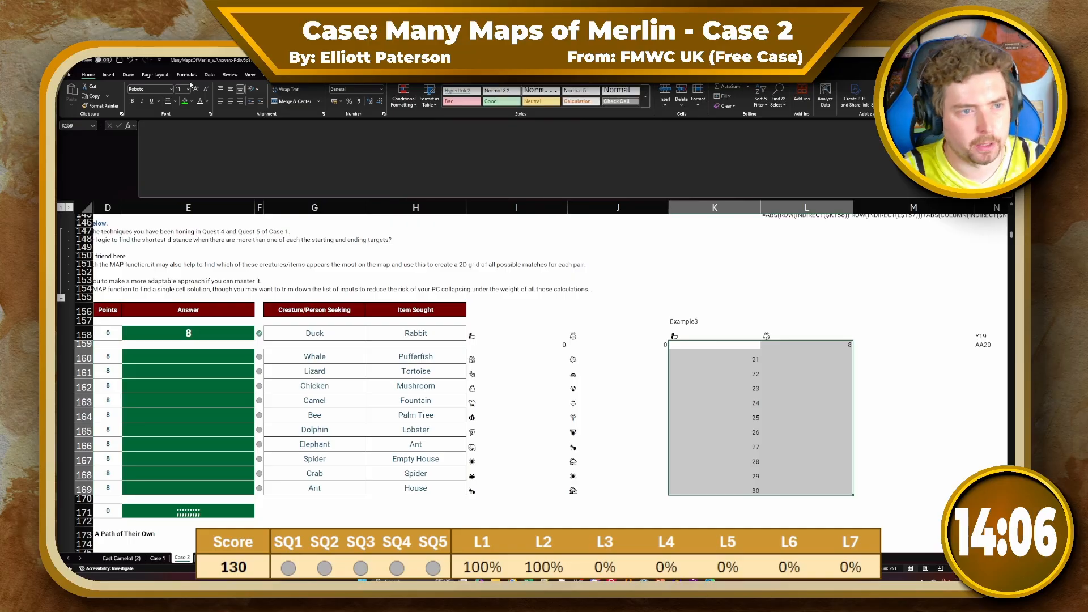
pyautogui.click(209, 74)
pyautogui.click(647, 99)
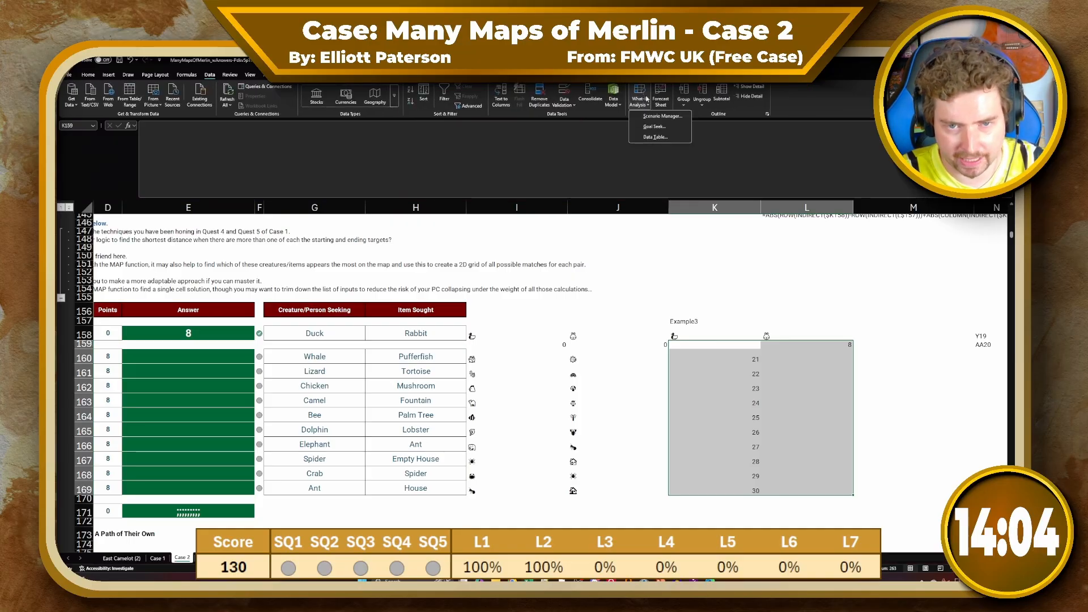
pyautogui.click(651, 136)
pyautogui.click(692, 278)
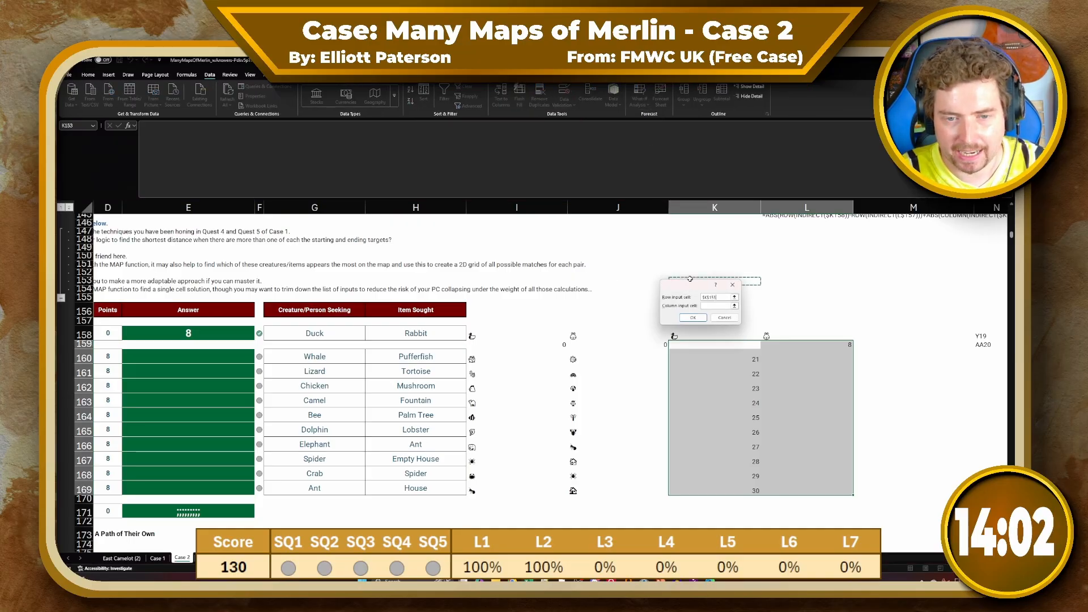
pyautogui.moveTo(691, 287); pyautogui.dragTo(532, 211)
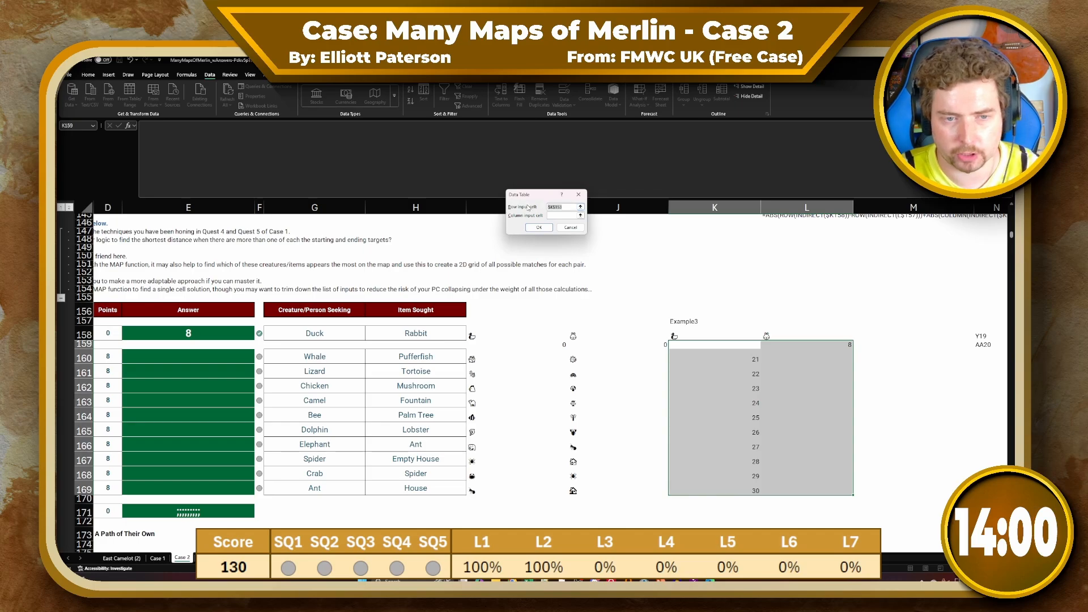
pyautogui.press('BackSpace')
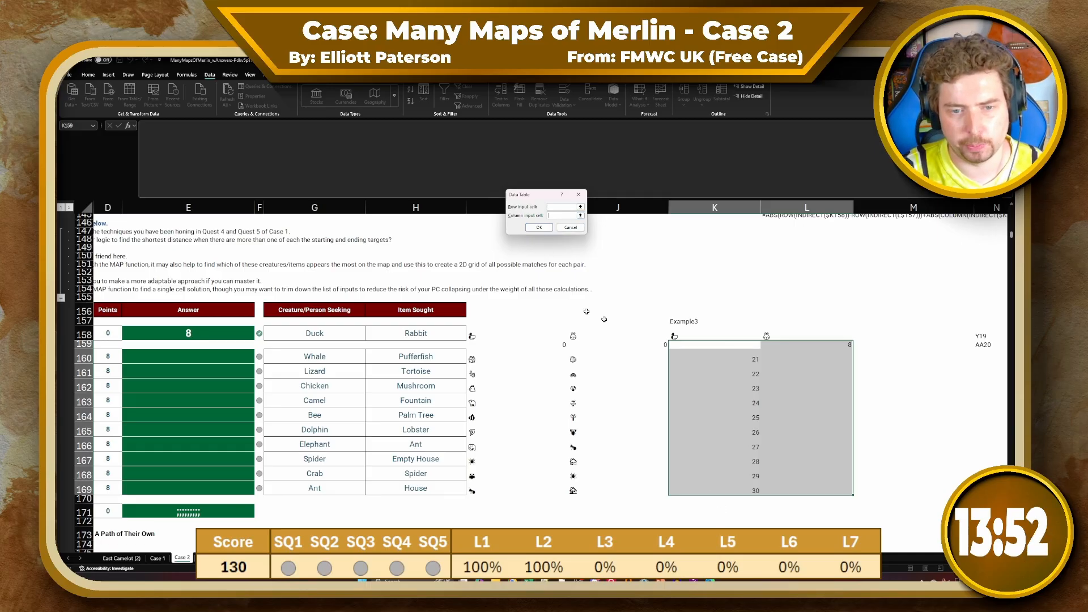
pyautogui.click(704, 322)
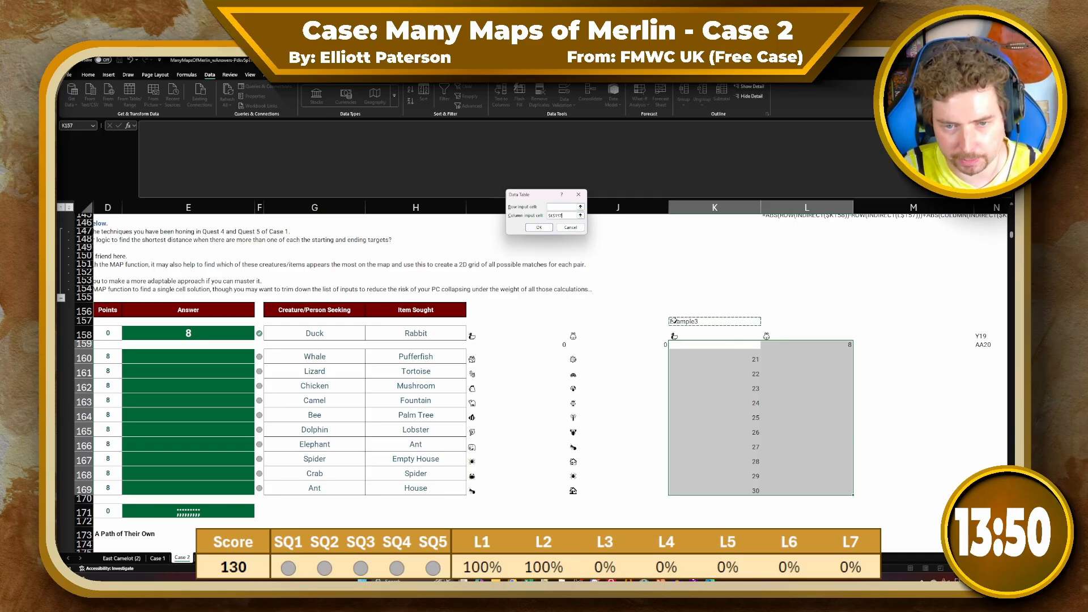
pyautogui.click(538, 229)
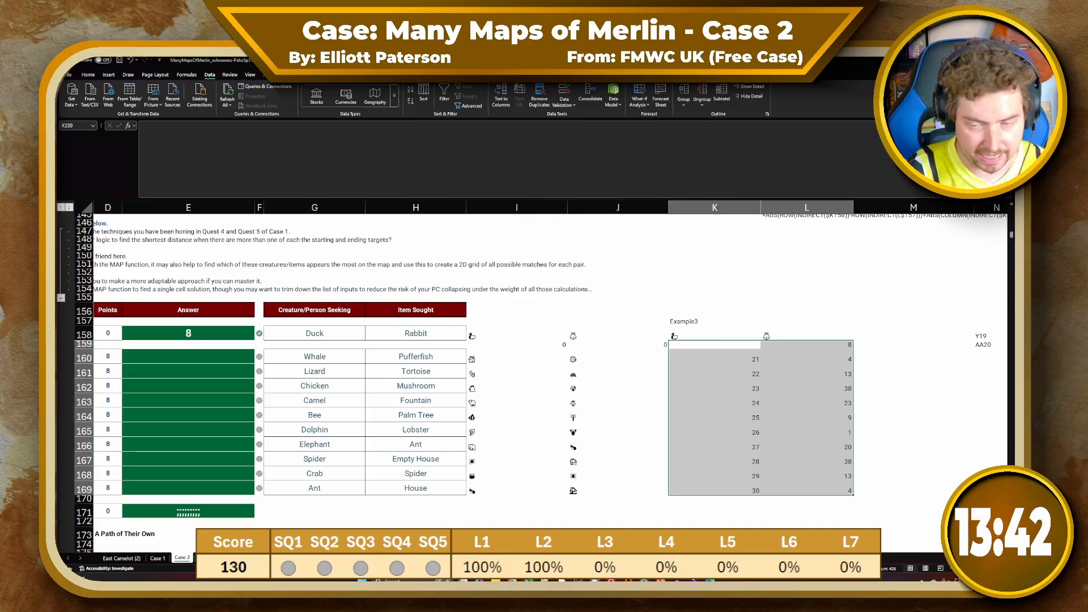
# Check the workbook's calculation mode and inspect the data table formula in L160
pyautogui.hotkey('alt', 'q')
pyautogui.write('calc')
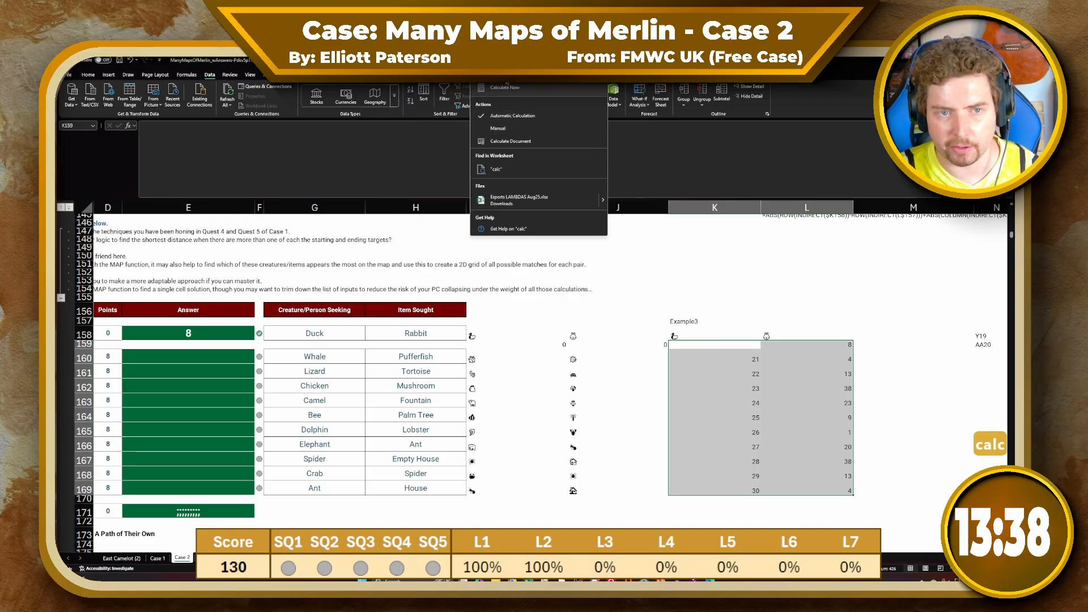
pyautogui.click(775, 355)
pyautogui.click(790, 360)
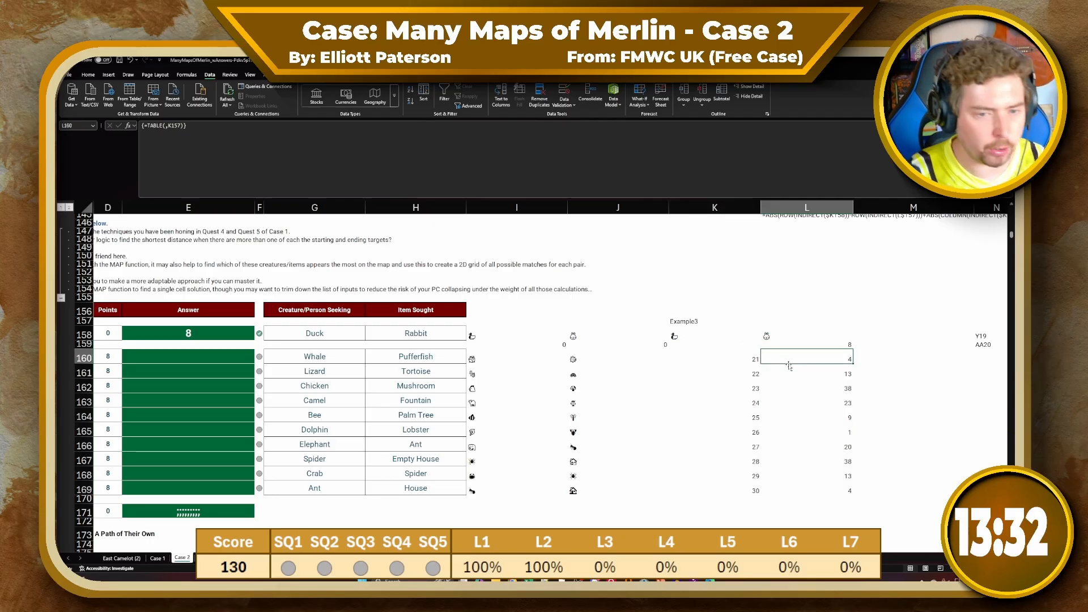
pyautogui.hscroll(-1, 789, 366)
pyautogui.hscroll(2, 793, 374)
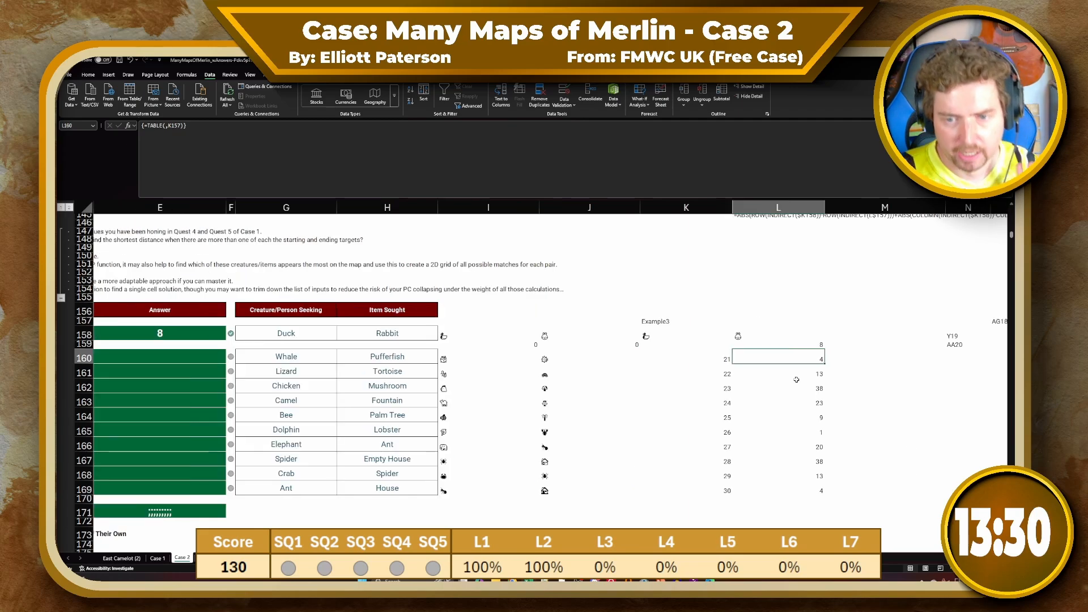
# Fill the Quest 3 answers for games 21 to 30 by entering =L160:L169 in E160
pyautogui.click(213, 360)
pyautogui.write('=')
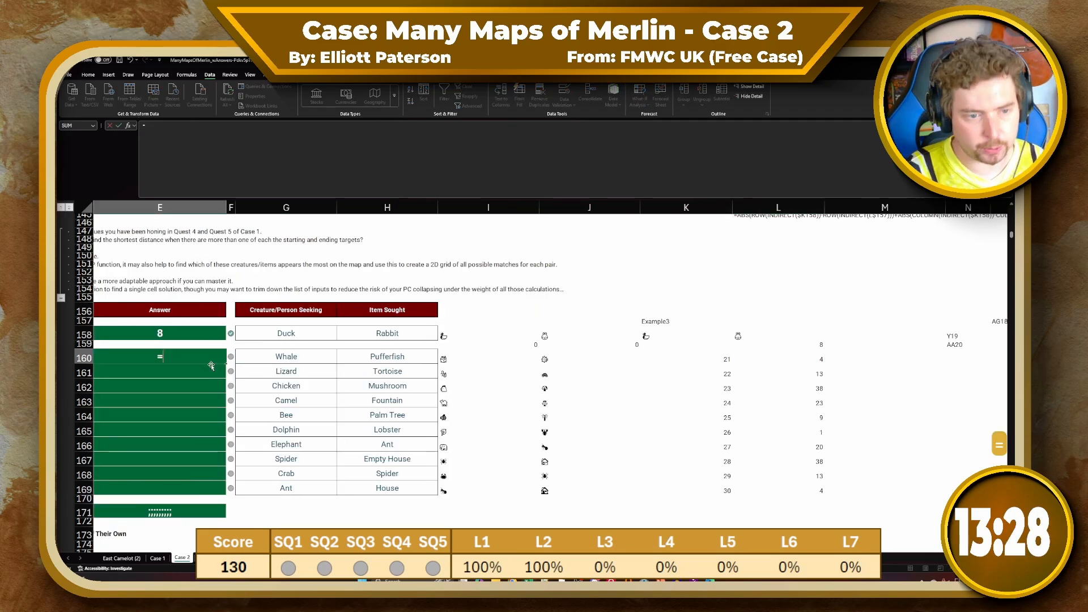
pyautogui.press('Right')
pyautogui.press('Right')
pyautogui.press('Right')
pyautogui.press('Right')
pyautogui.press('Right')
pyautogui.press('Right')
pyautogui.press('Right')
pyautogui.hotkey('ctrl', 'shift', 'Down')
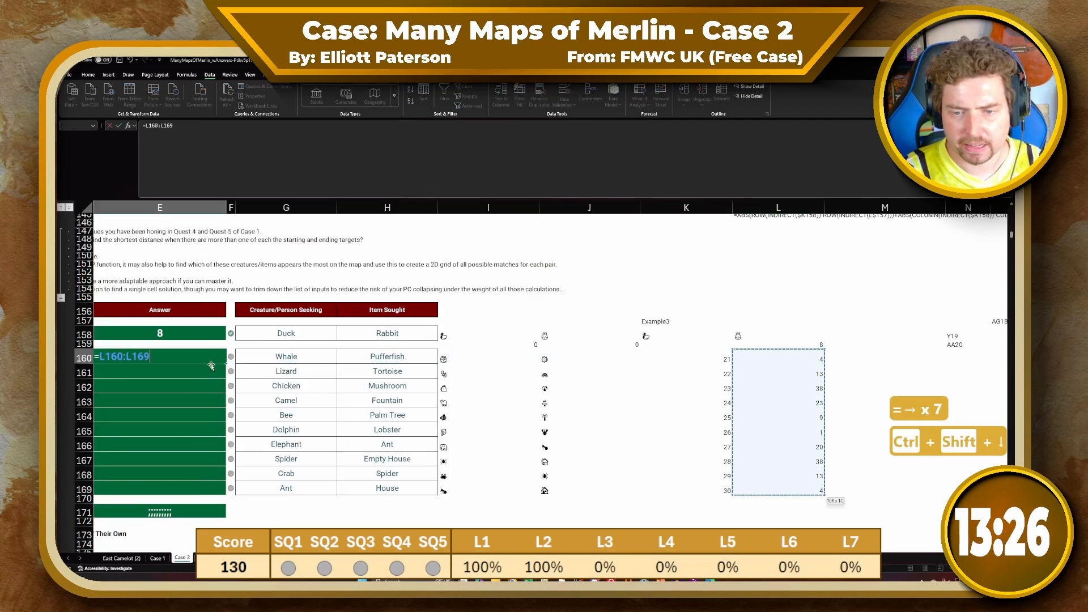
pyautogui.press('Return')
pyautogui.hscroll(-3, 211, 366)
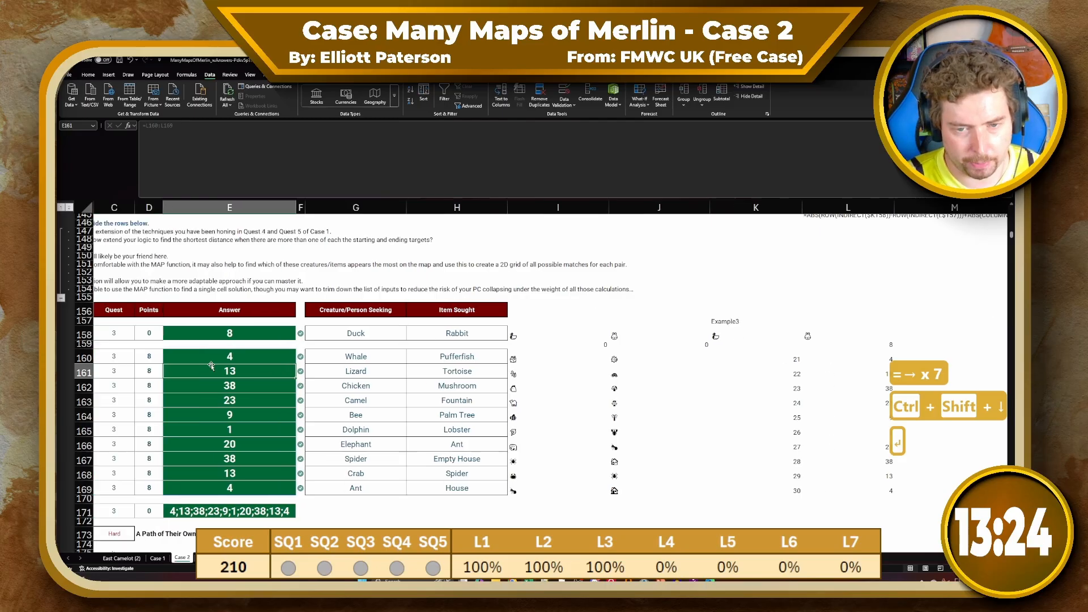
# Read the Quest 4 instructions on chained creature movements, the Example4 description and the restrictions on the movements
pyautogui.scroll(-5, 207, 369)
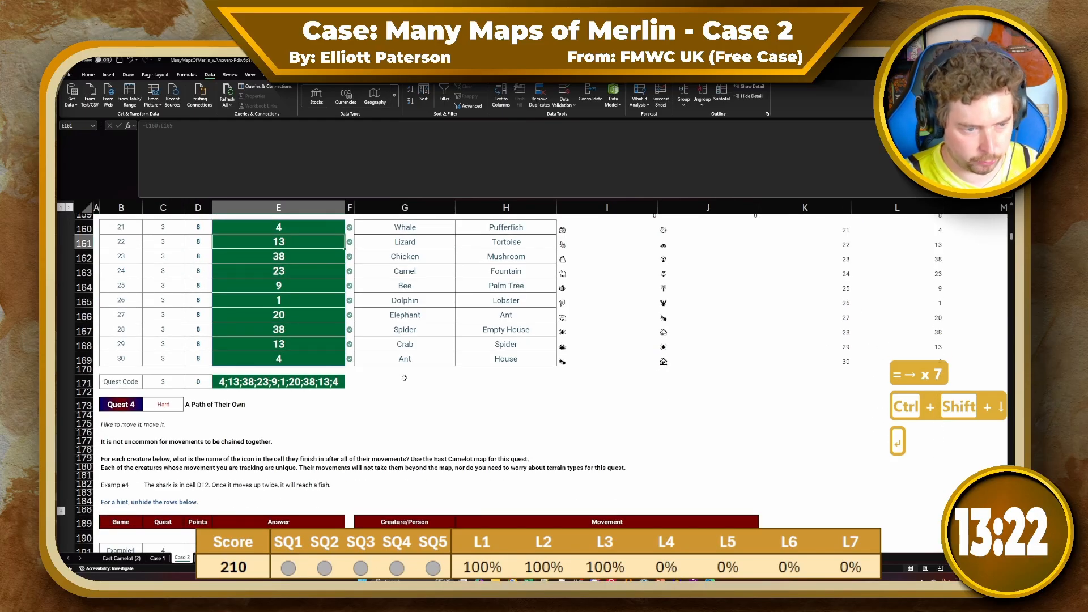
pyautogui.click(404, 378)
pyautogui.scroll(-1, 404, 378)
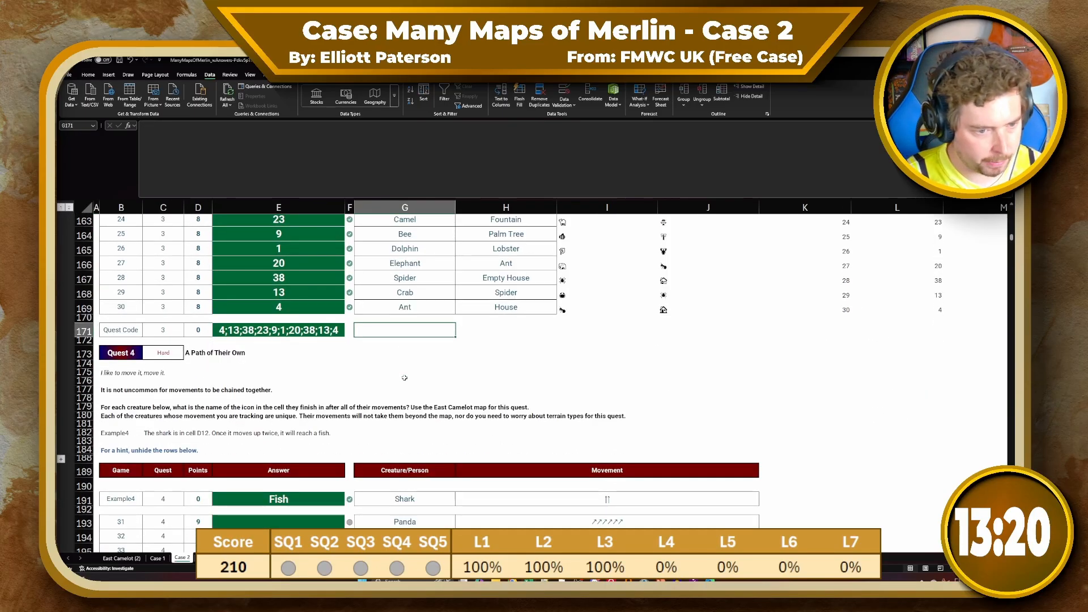
pyautogui.click(405, 378)
pyautogui.scroll(-1, 405, 378)
pyautogui.scroll(-1, 404, 379)
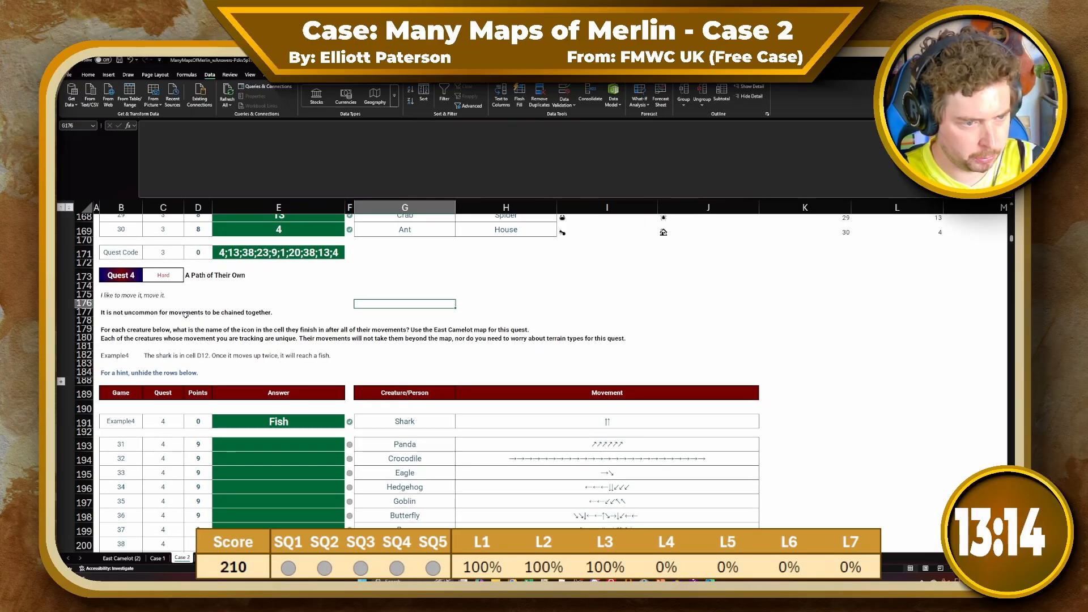
pyautogui.click(146, 319)
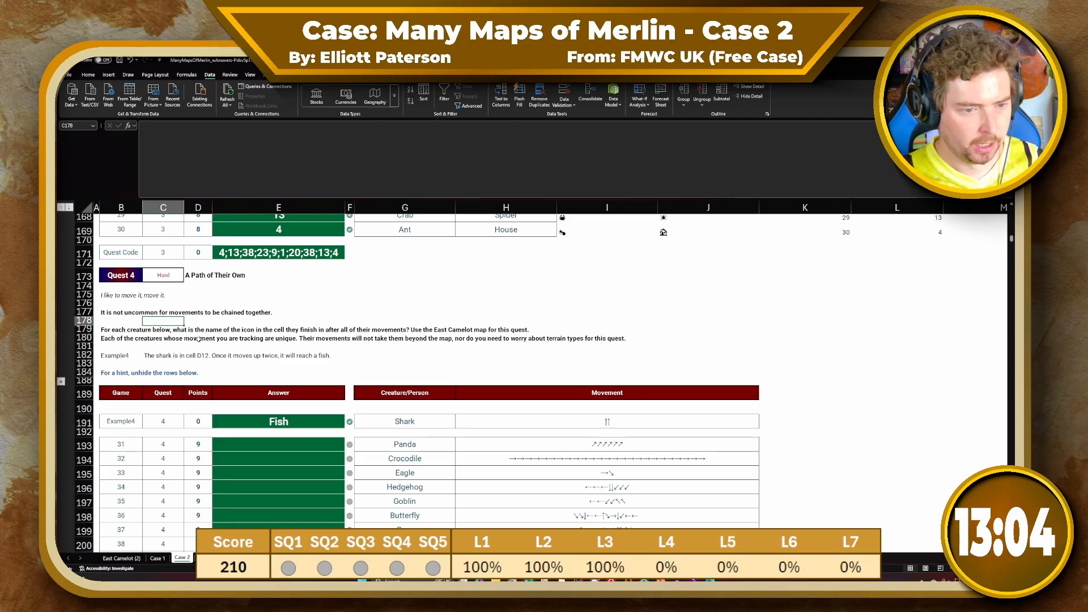
pyautogui.click(198, 339)
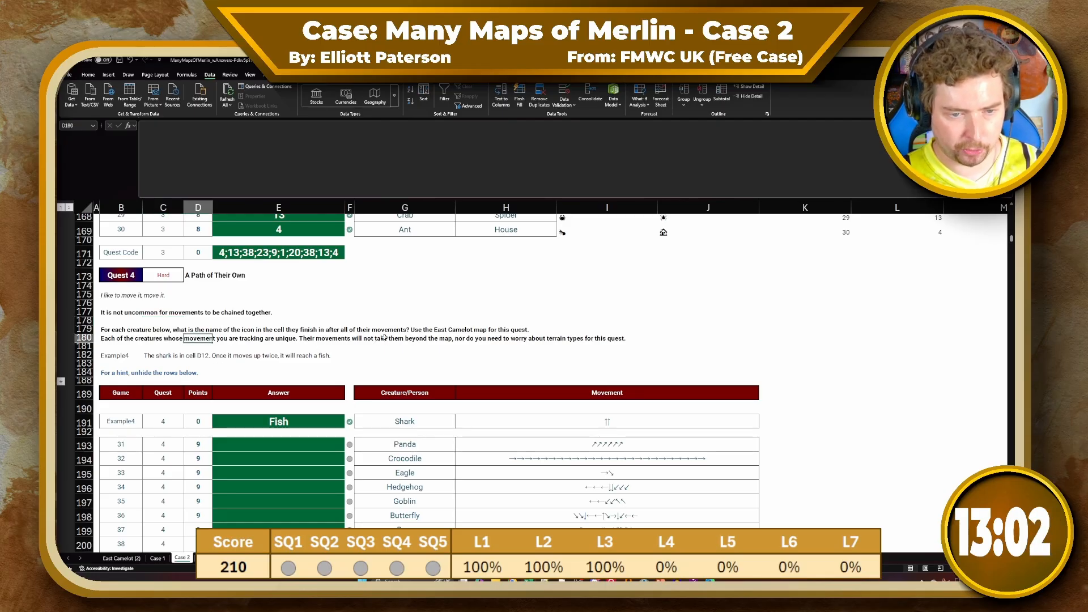
pyautogui.click(519, 346)
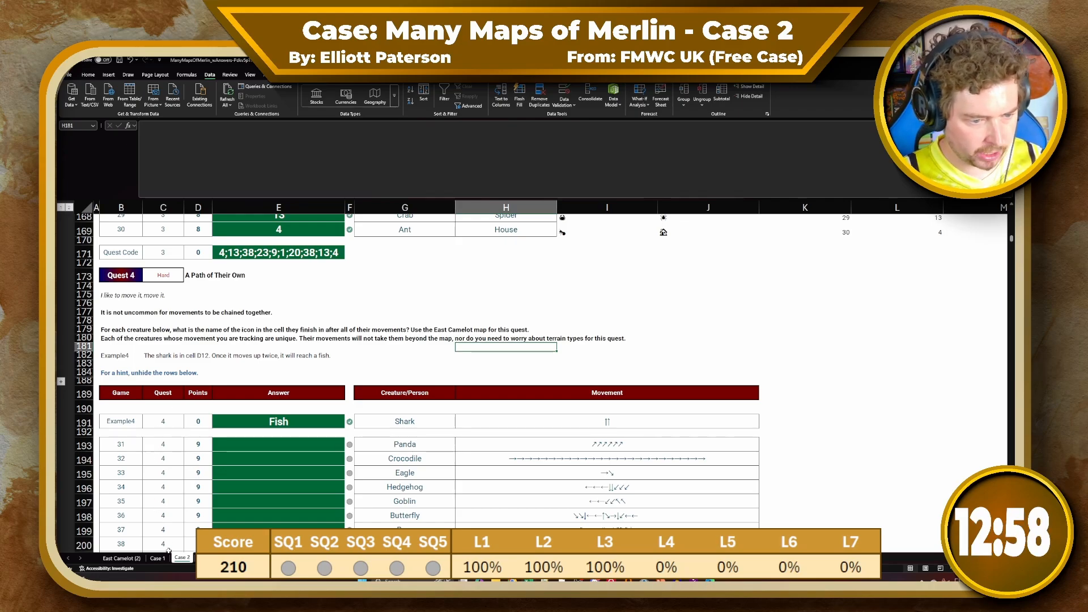
# Copy the arrow movement table from the Case 1 sheet and paste it as values at K175 on Case 2
pyautogui.hotkey('ctrl', 'pageup')
pyautogui.scroll(4, 542, 320)
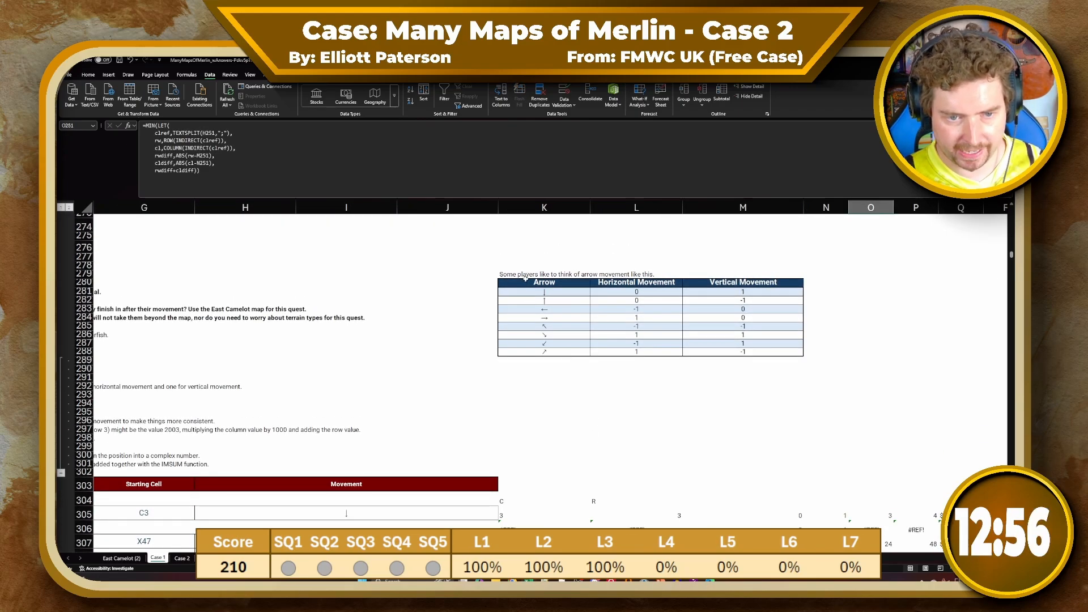
pyautogui.moveTo(526, 282); pyautogui.dragTo(793, 351)
pyautogui.hotkey('ctrl', 'c')
pyautogui.click(182, 558)
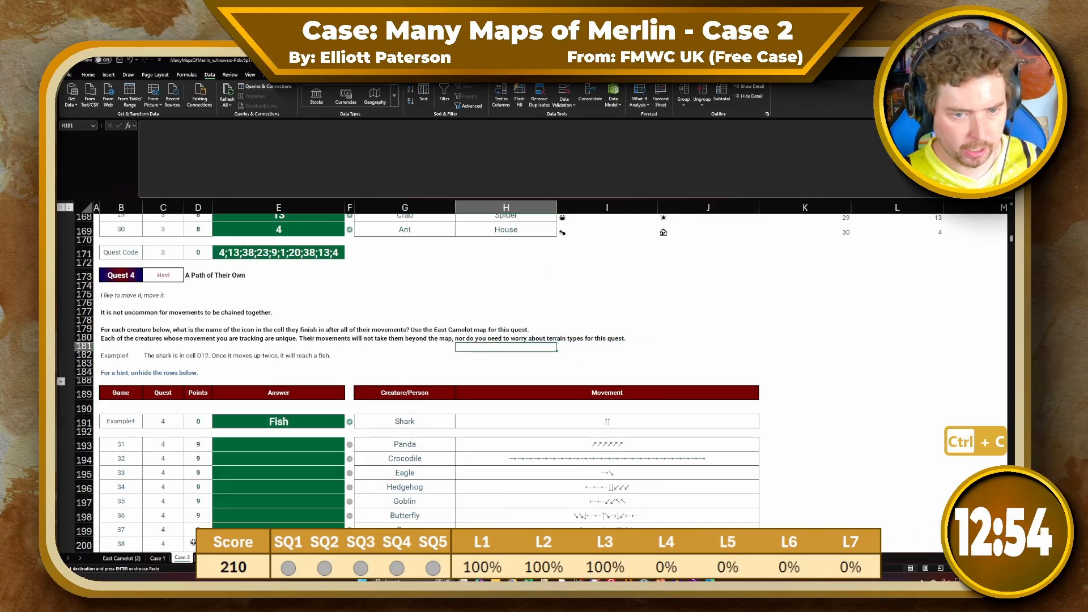
pyautogui.click(794, 295)
pyautogui.hotkey('ctrl', 'shift', 'v')
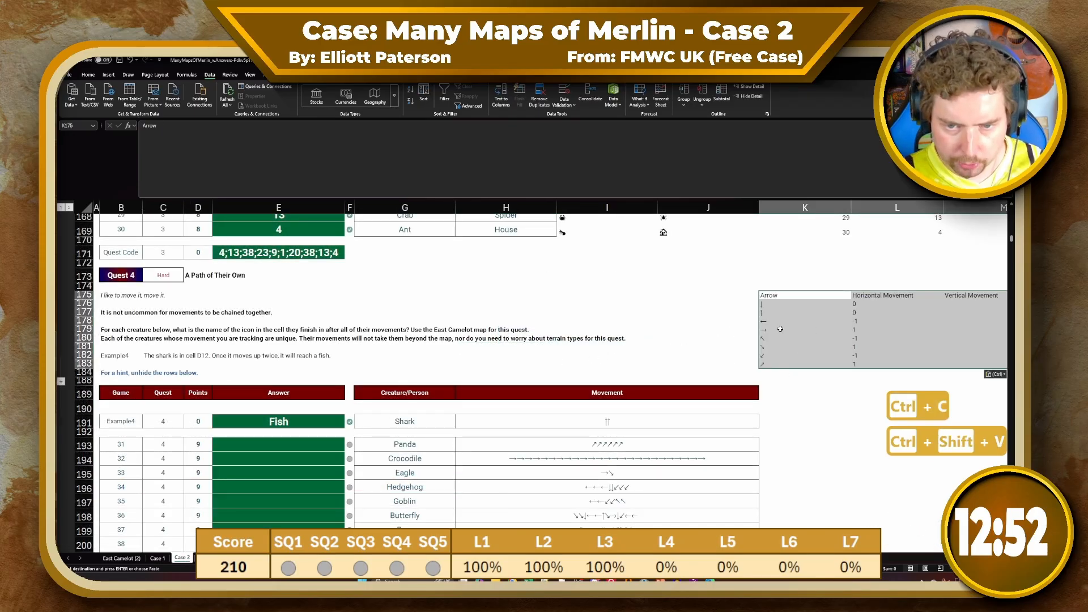
# Undo the values-only paste and paste the arrow movement table at K175 with its original formatting
pyautogui.hscroll(3, 780, 330)
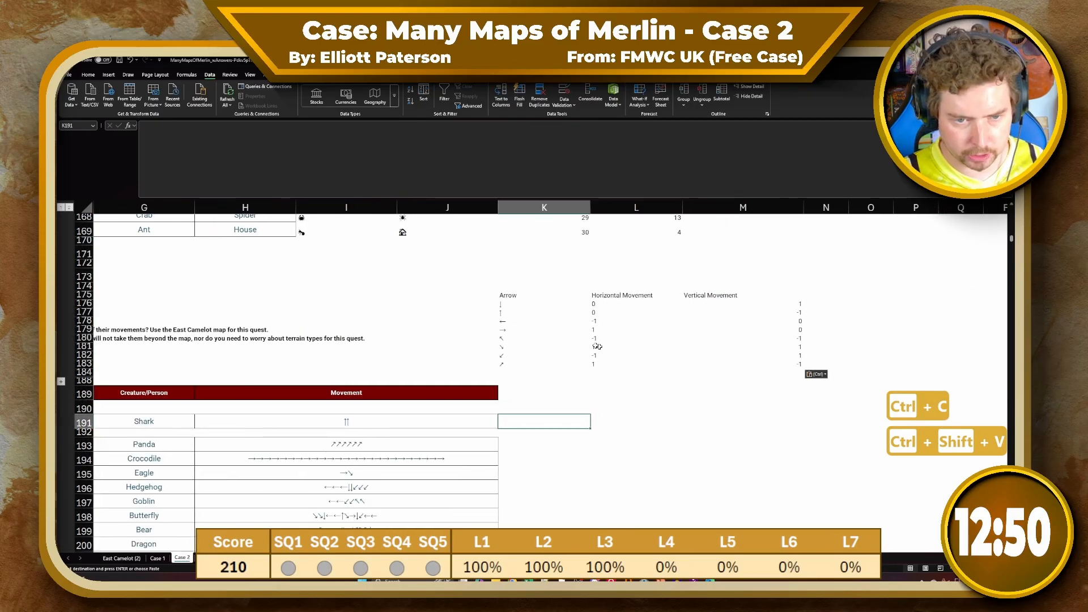
pyautogui.hotkey('ctrl', 'z')
pyautogui.hotkey('ctrl', 'v')
pyautogui.click(544, 409)
pyautogui.hscroll(-3, 545, 416)
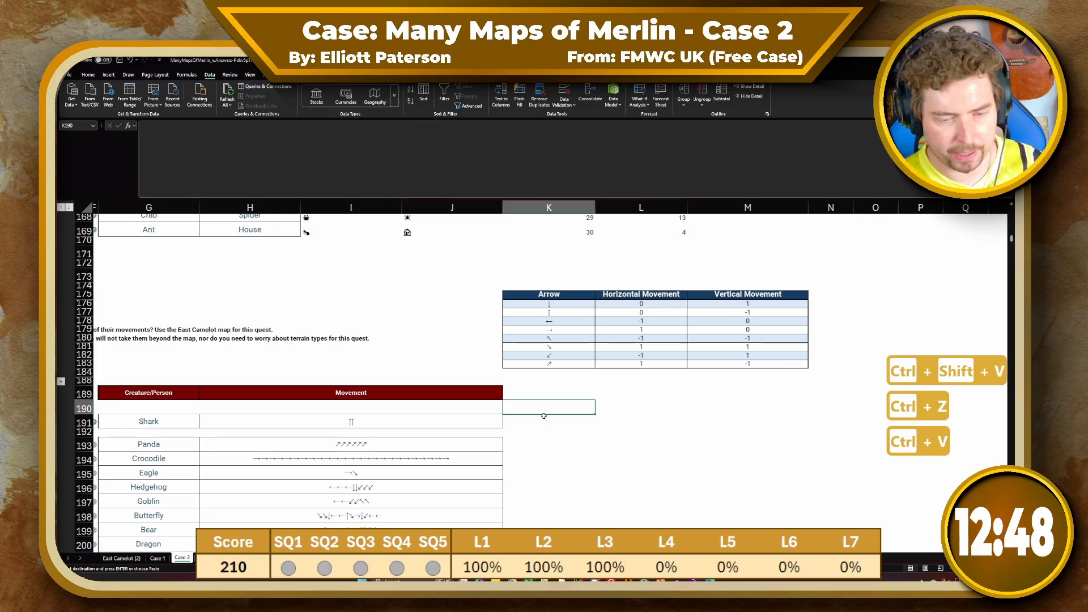
# Examine the Shark example and the Quest 4 movement chains for games 31 to 40
pyautogui.click(763, 422)
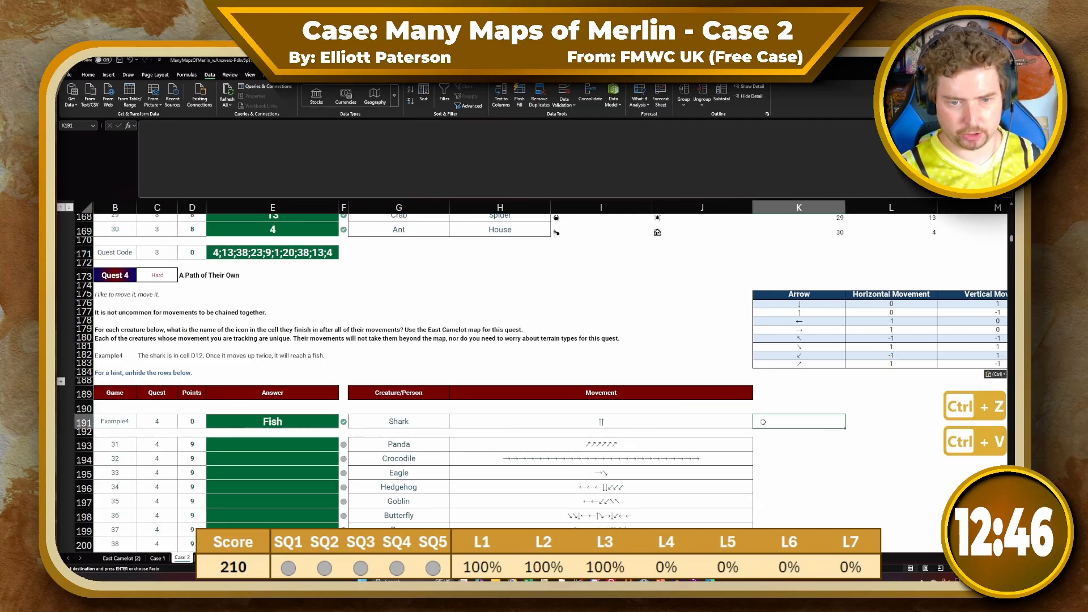
pyautogui.hscroll(3, 692, 436)
pyautogui.hscroll(-3, 700, 440)
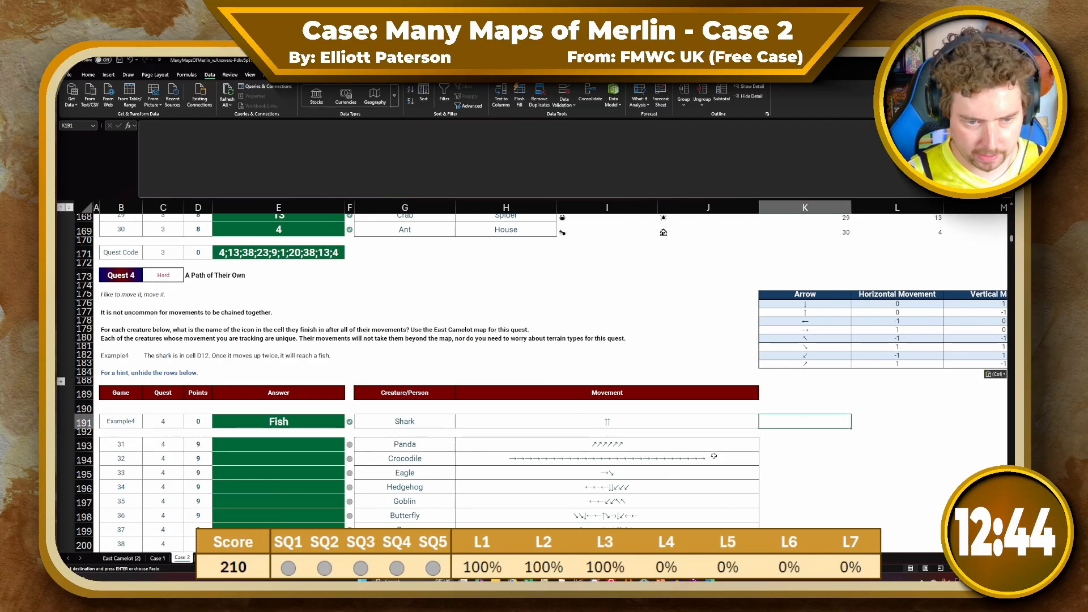
pyautogui.scroll(-2, 708, 445)
pyautogui.scroll(1, 713, 447)
pyautogui.scroll(-1, 680, 408)
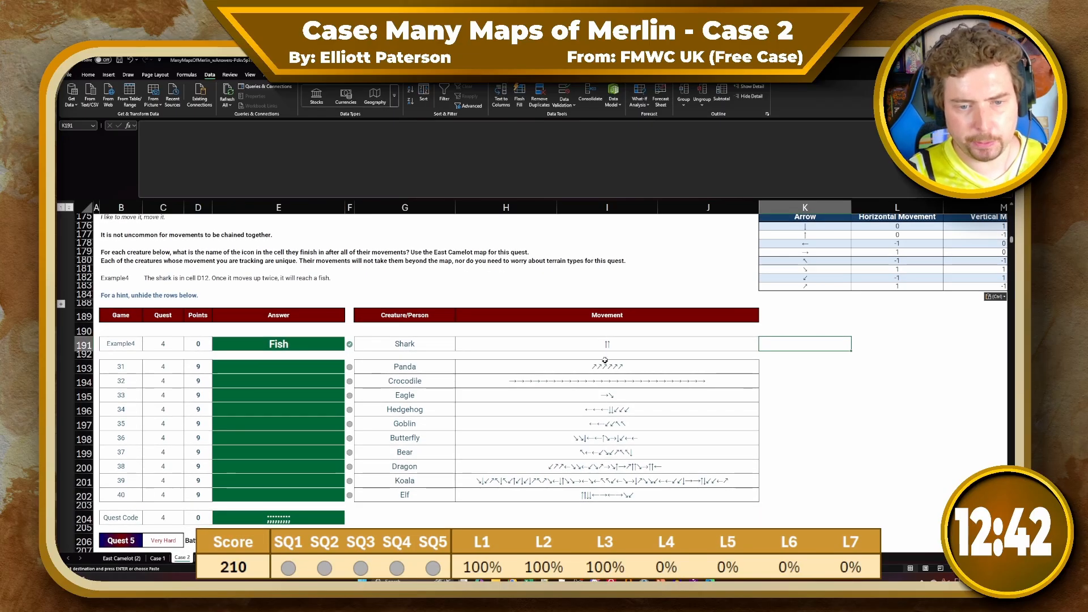
pyautogui.click(604, 344)
pyautogui.click(775, 344)
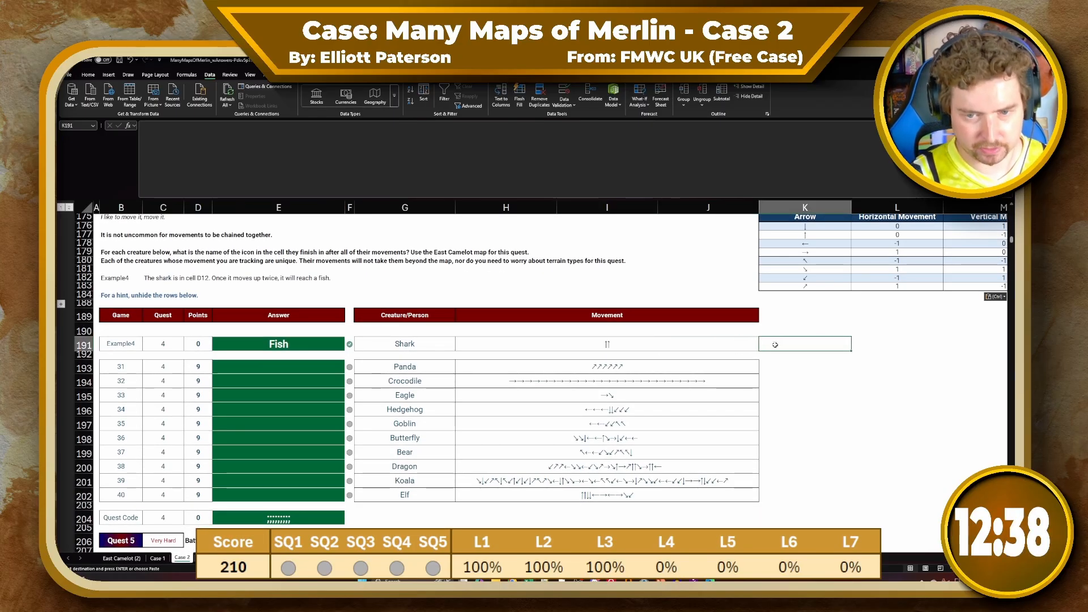
pyautogui.write('=')
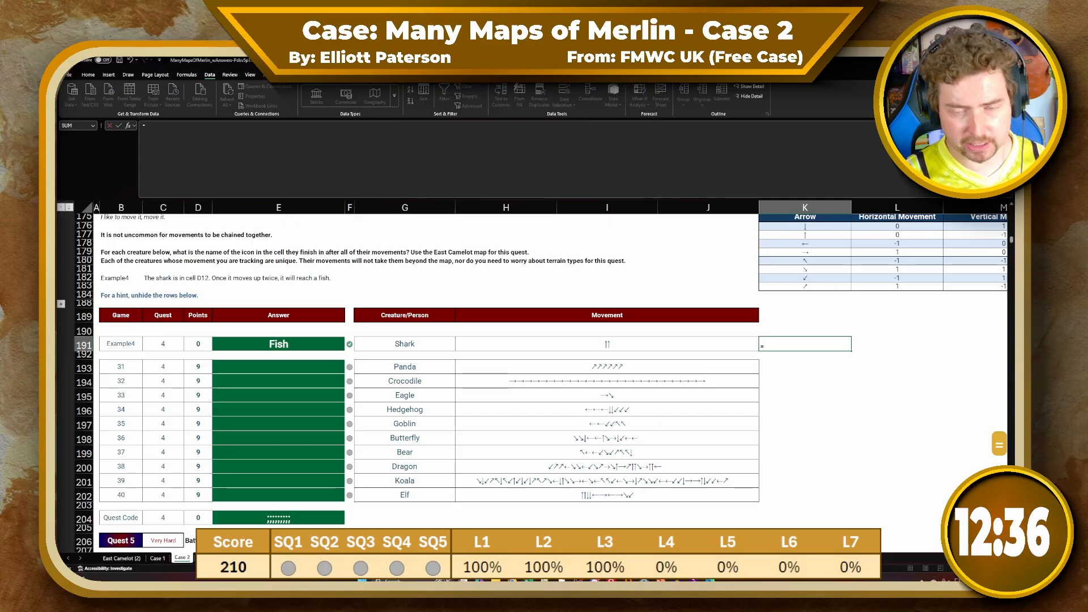
pyautogui.write('MID(')
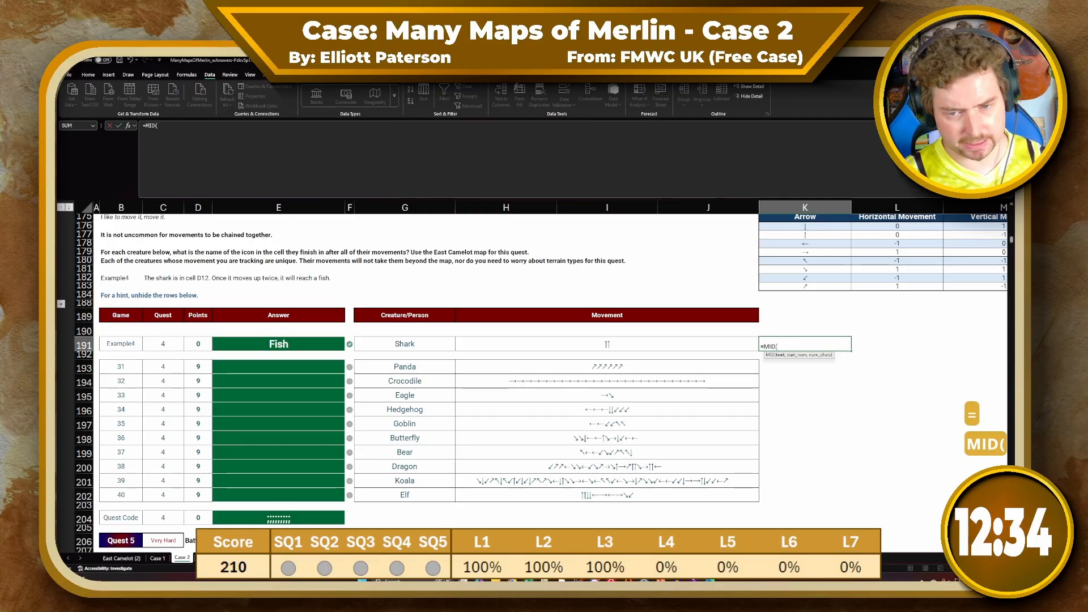
pyautogui.press('Escape')
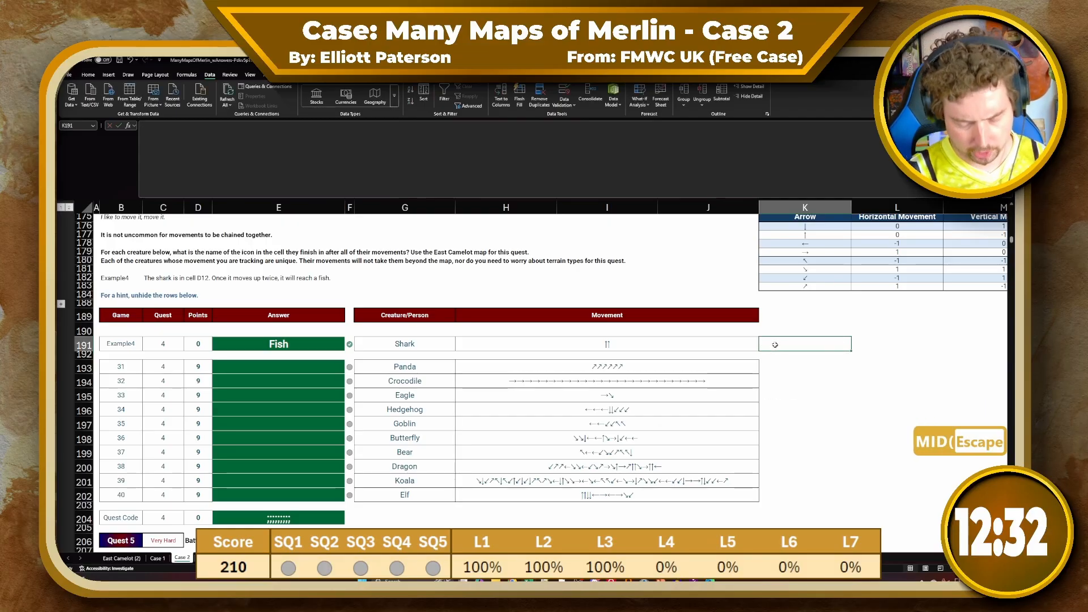
# Split the Shark's movement chain into single arrows by entering =REGEXEXTRACT(H191,".",1) in K191
pyautogui.write('=REGEX')
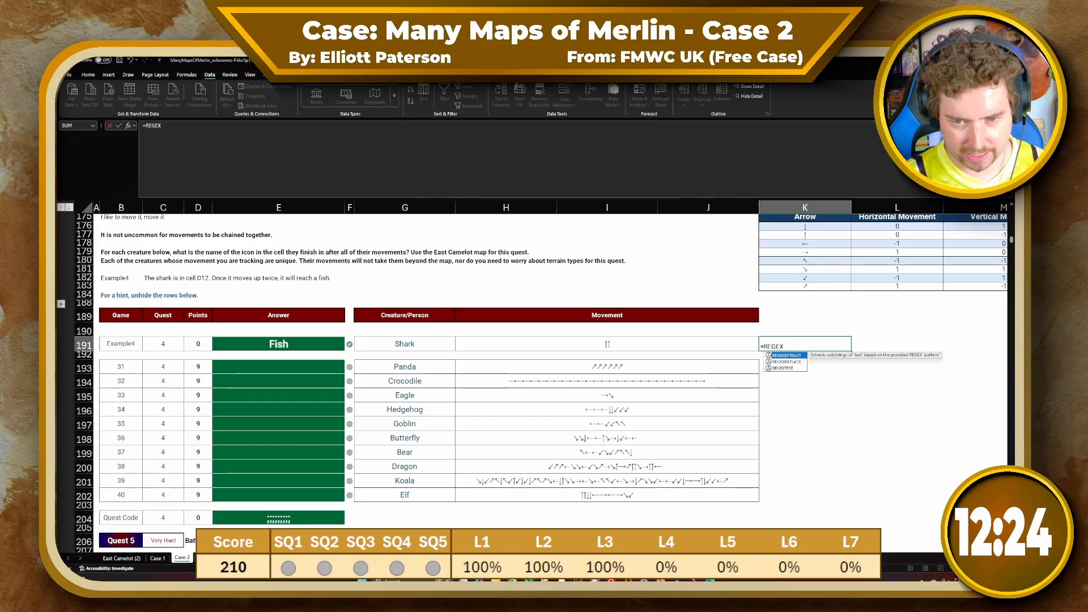
pyautogui.press('Tab')
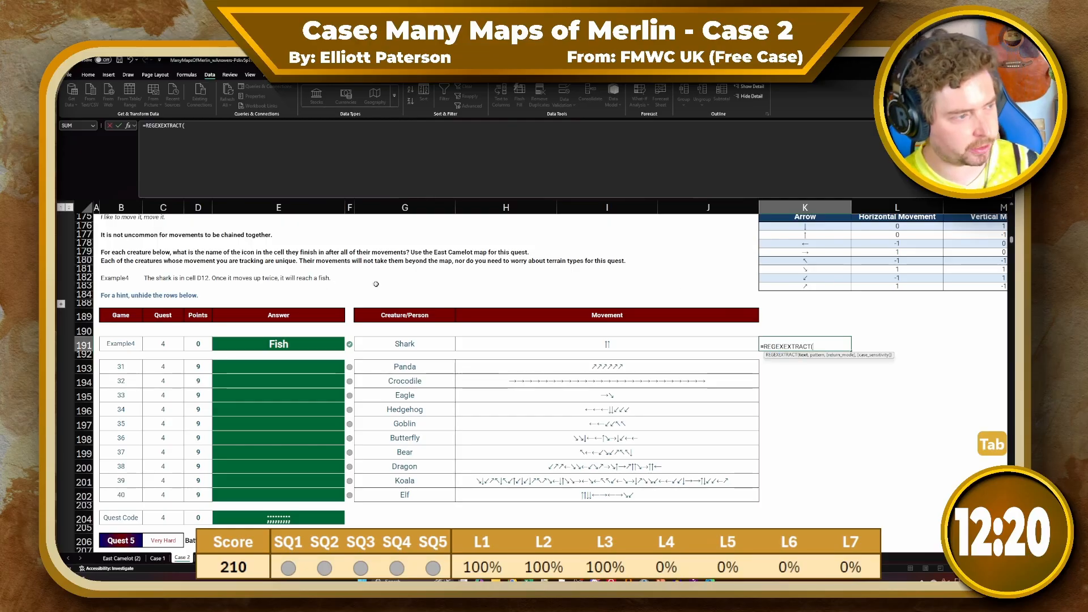
pyautogui.click(473, 344)
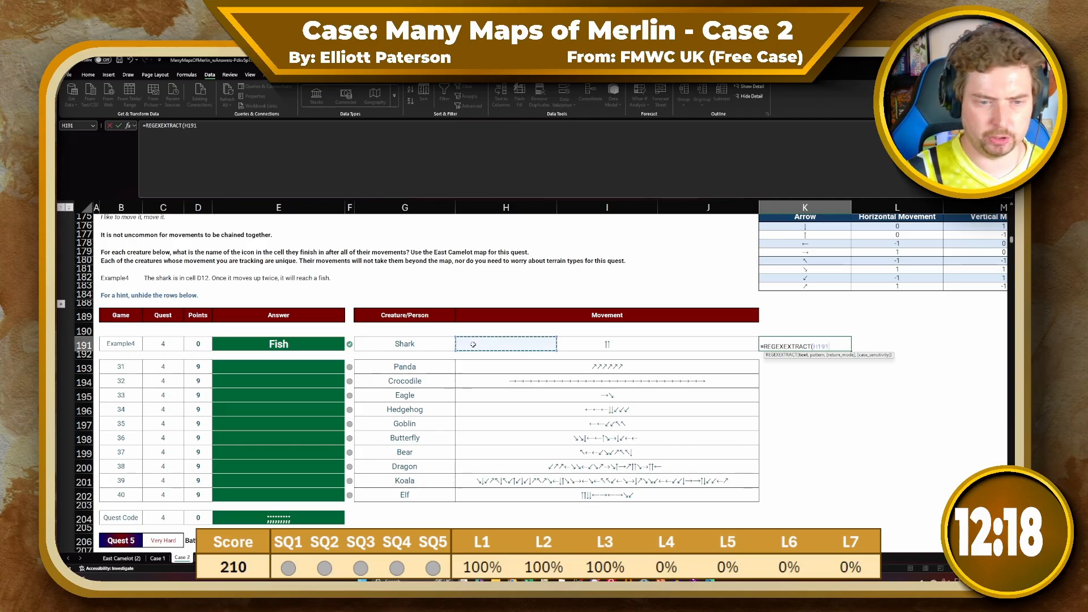
pyautogui.write(',')
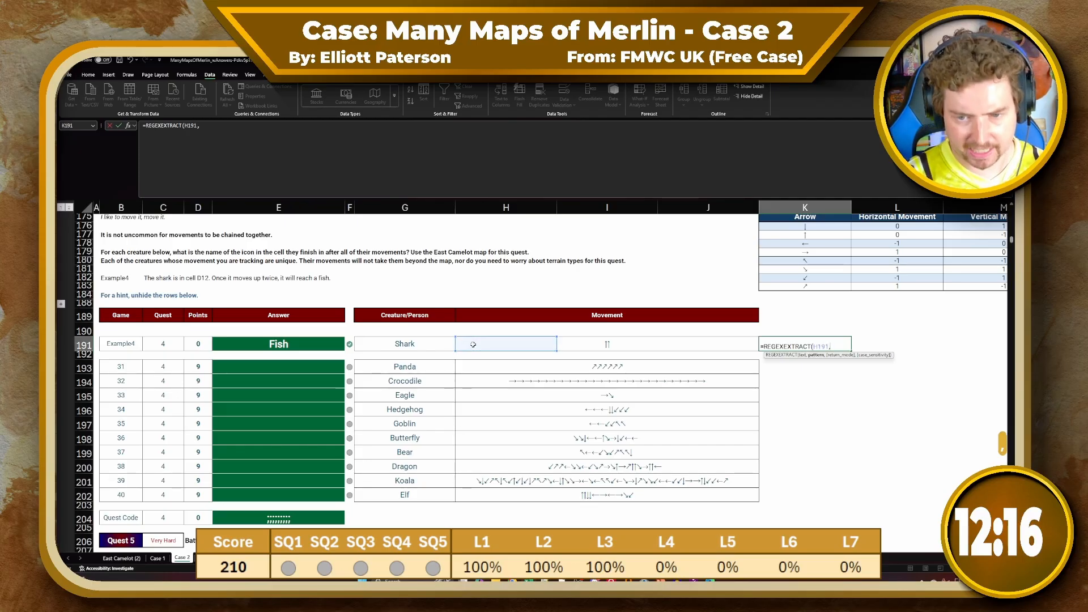
pyautogui.write('".,')
pyautogui.press('BackSpace')
pyautogui.write('"')
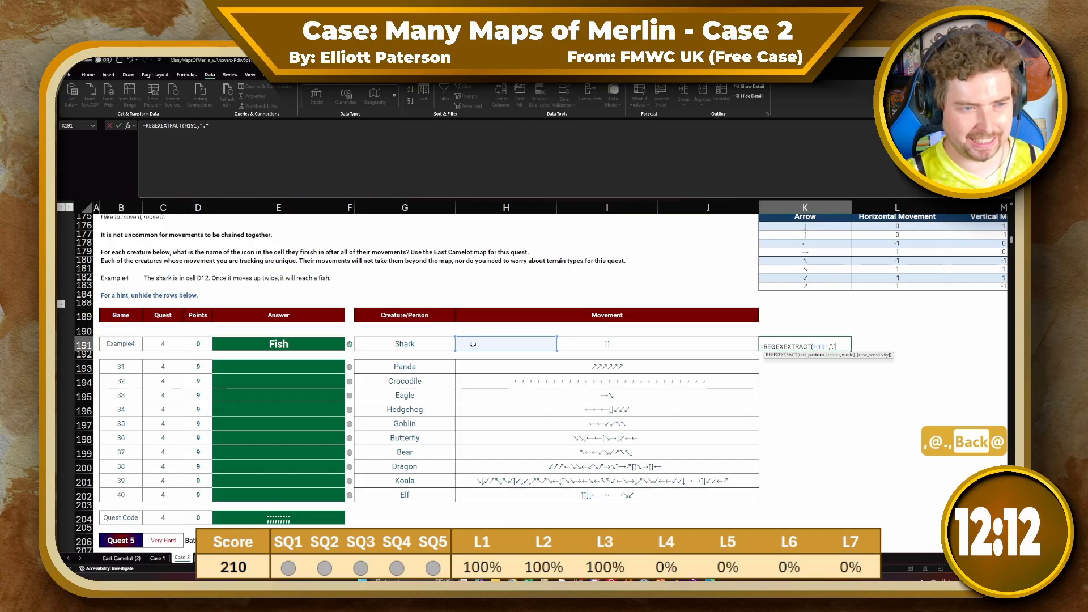
pyautogui.write(',1')
pyautogui.press('Return')
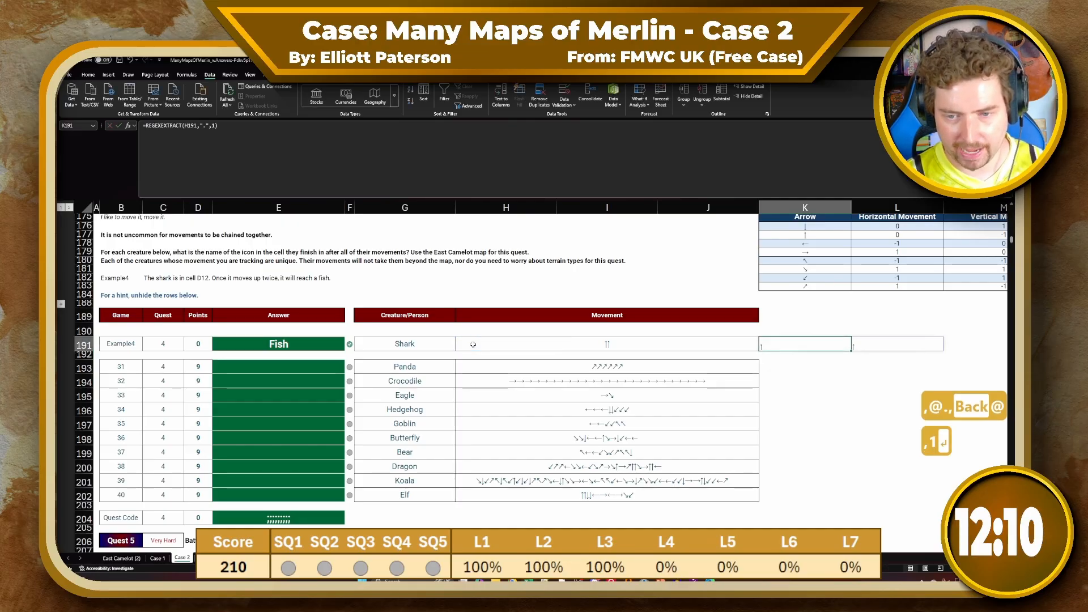
# Copy the arrow-splitting formula from K191 to K193:K202 for games 31 to 40
pyautogui.hotkey('ctrl', 'c')
pyautogui.moveTo(805, 367); pyautogui.dragTo(808, 497)
pyautogui.hotkey('ctrl', 'v')
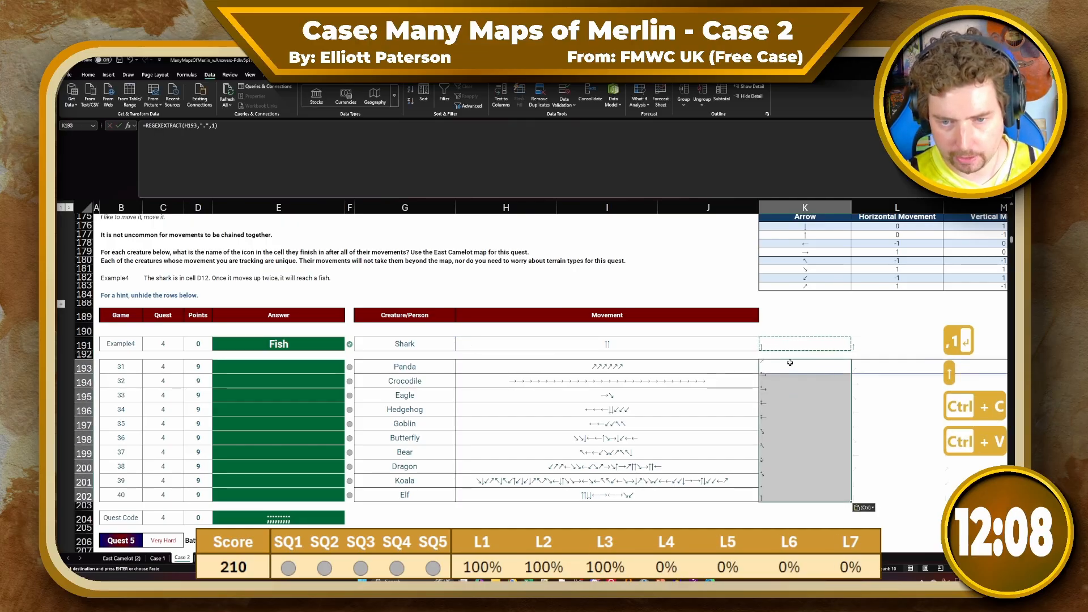
# Move the arrow-splitting formulas from column K to column M, starting at M191
pyautogui.moveTo(791, 345); pyautogui.dragTo(803, 496)
pyautogui.hotkey('ctrl', 'x')
pyautogui.click(882, 345)
pyautogui.hotkey('ctrl', 'v')
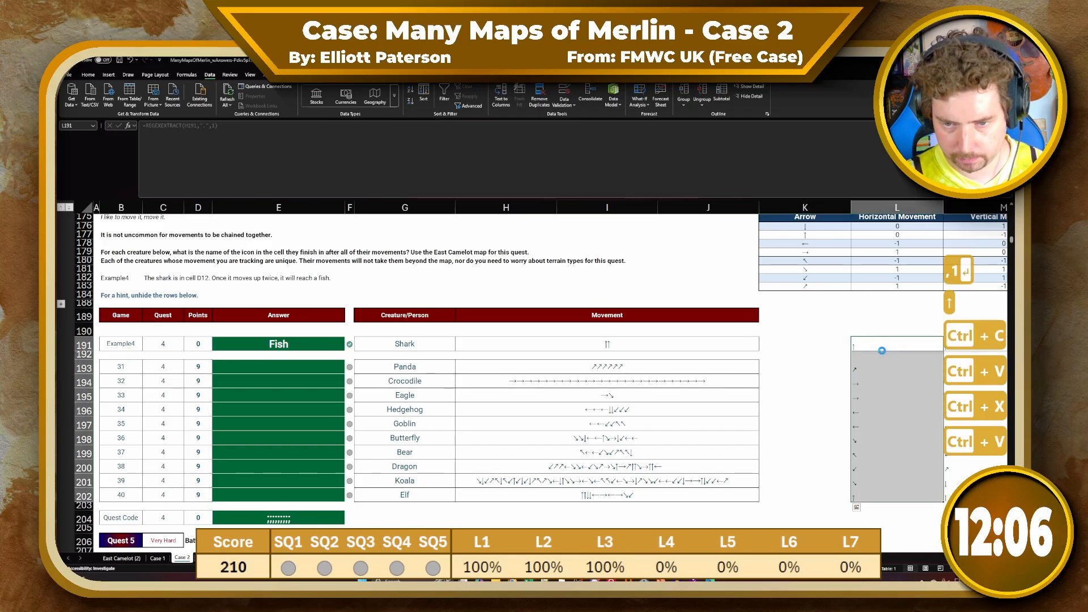
pyautogui.hscroll(2, 866, 388)
pyautogui.hotkey('ctrl', 'x')
pyautogui.hscroll(1, 866, 389)
pyautogui.click(752, 344)
pyautogui.hotkey('ctrl', 'v')
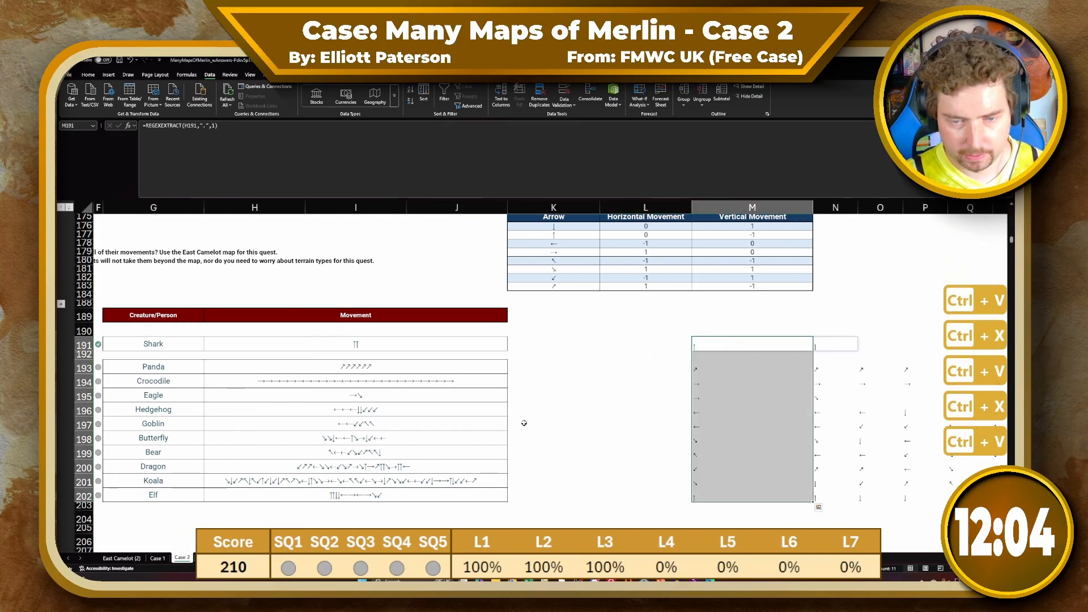
# Label K190 as H and L190 as V for the horizontal and vertical movement
pyautogui.click(543, 348)
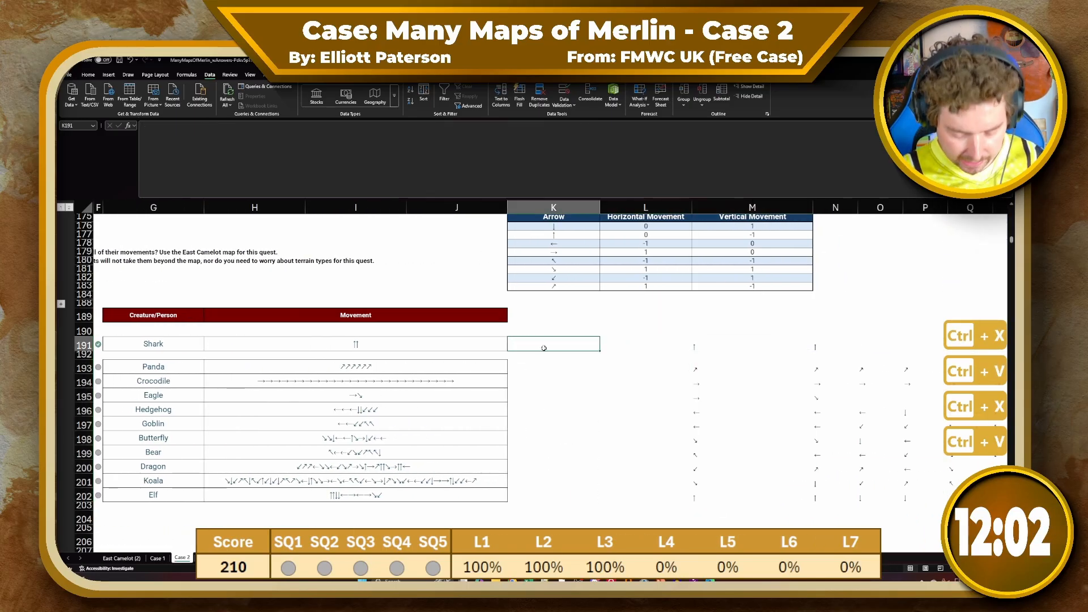
pyautogui.press('Up')
pyautogui.write('H')
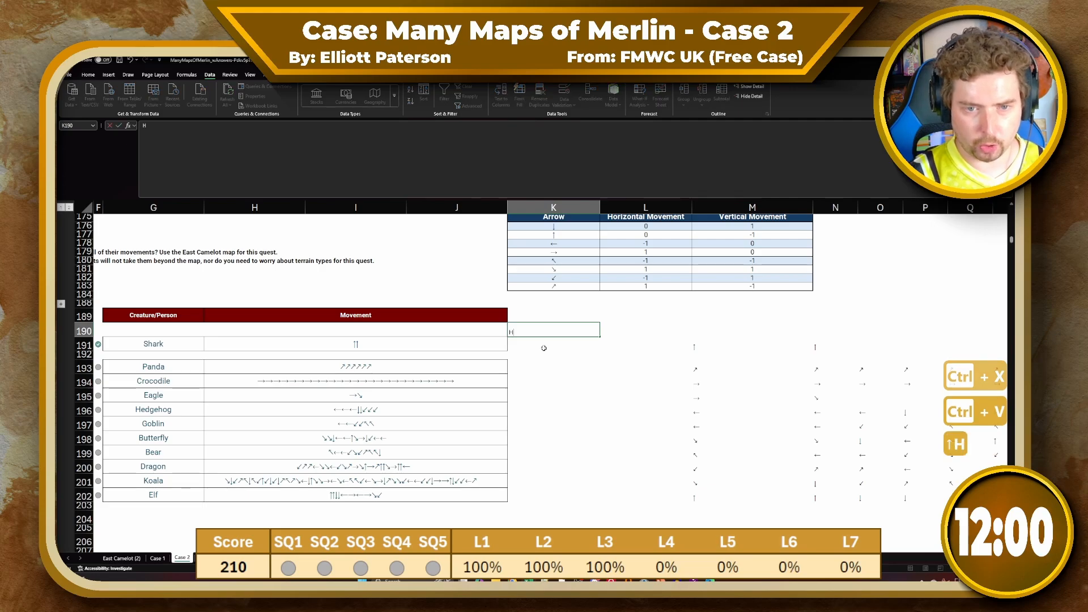
pyautogui.press('Tab')
pyautogui.write('V')
pyautogui.press('Return')
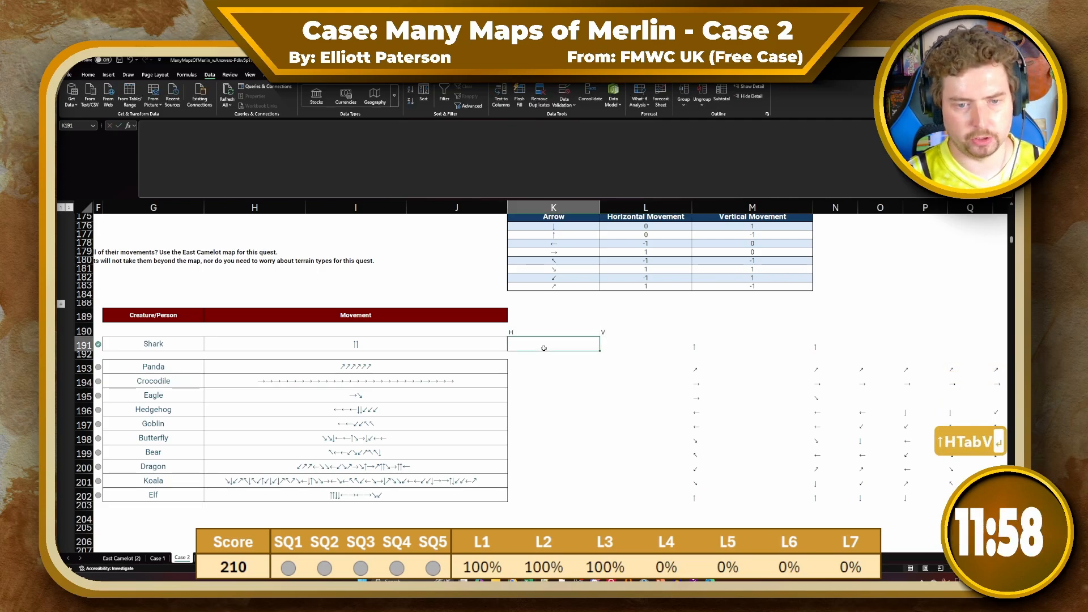
# Look up the Shark's horizontal movements by entering =XLOOKUP(M191#,$K$176:$K$183,$L$176:$L$183) in K191
pyautogui.press('Left')
pyautogui.press('Right')
pyautogui.write('=XLO')
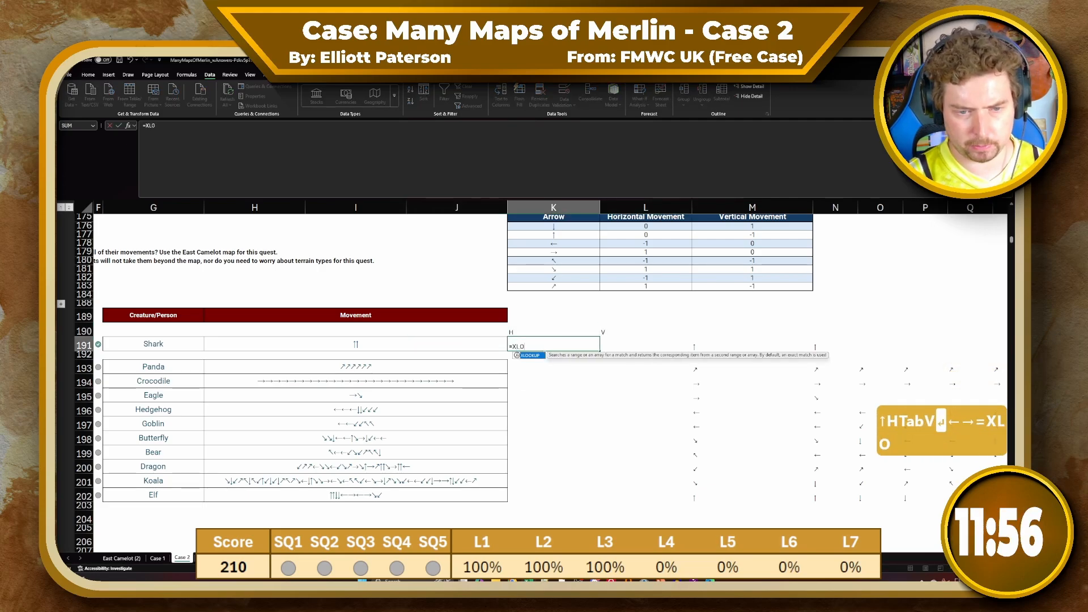
pyautogui.press('Tab')
pyautogui.press('Right')
pyautogui.press('Right')
pyautogui.write('#,')
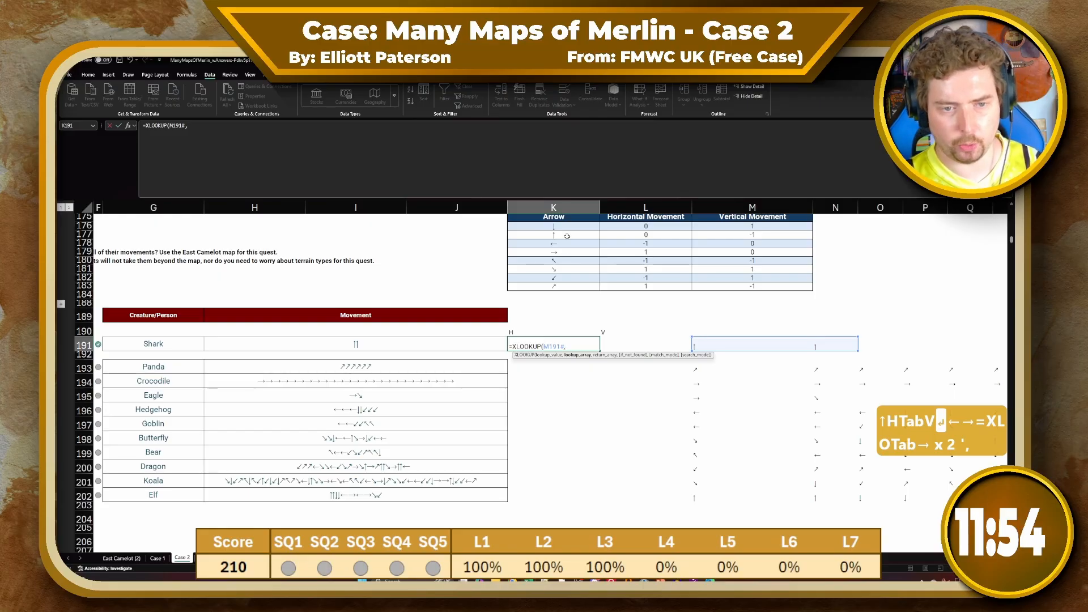
pyautogui.moveTo(567, 227); pyautogui.dragTo(574, 287)
pyautogui.press('F4')
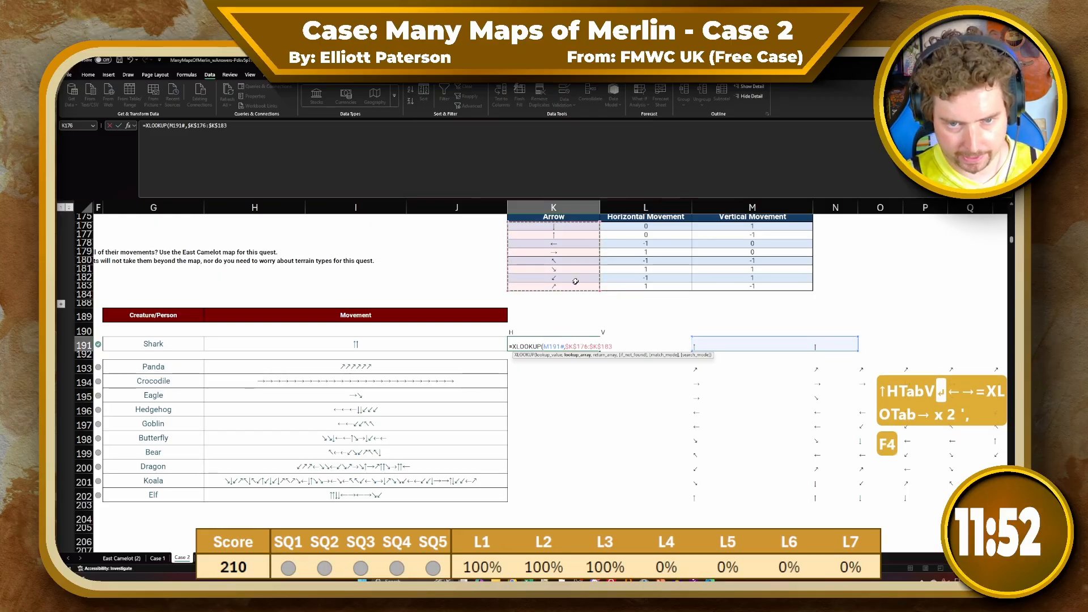
pyautogui.write(',')
pyautogui.moveTo(623, 227); pyautogui.dragTo(633, 282)
pyautogui.press('F4')
pyautogui.press('Return')
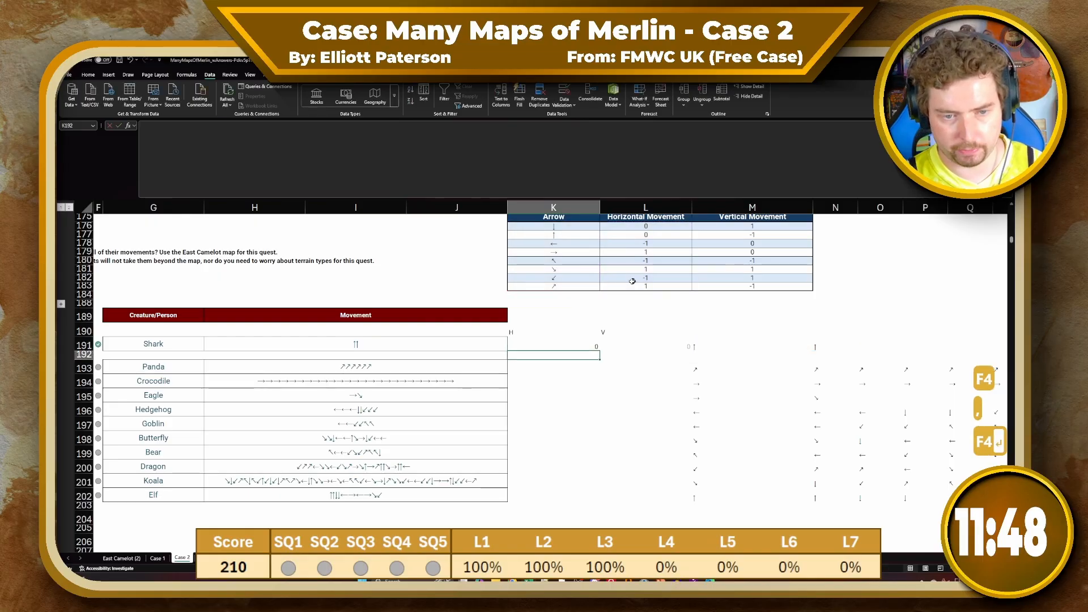
# Wrap the XLOOKUP in K191 in a SUM to total the Shark's horizontal movement
pyautogui.click(590, 345)
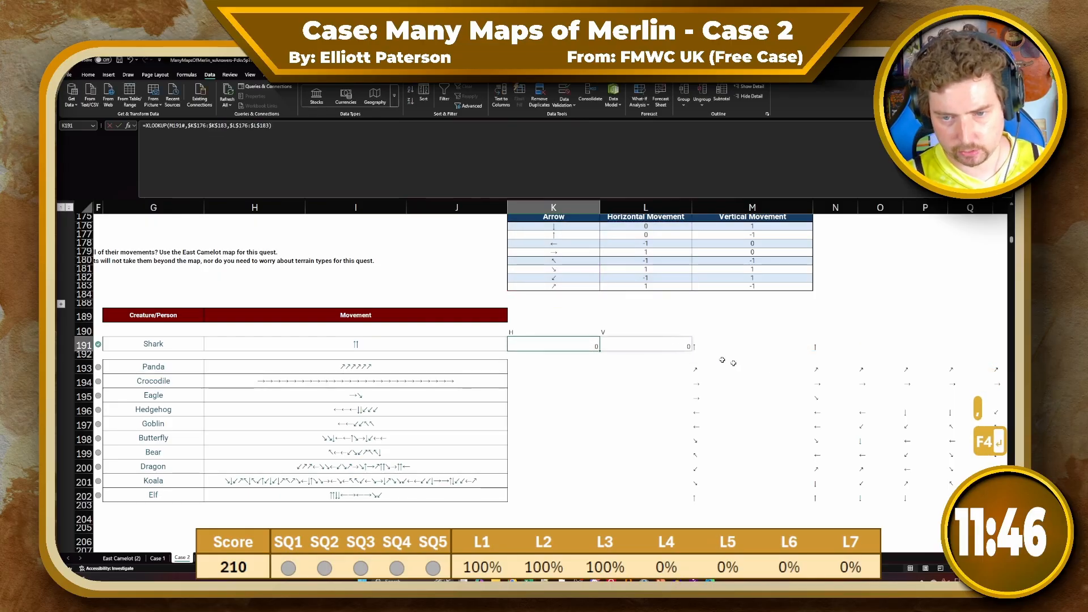
pyautogui.click(778, 347)
pyautogui.click(550, 350)
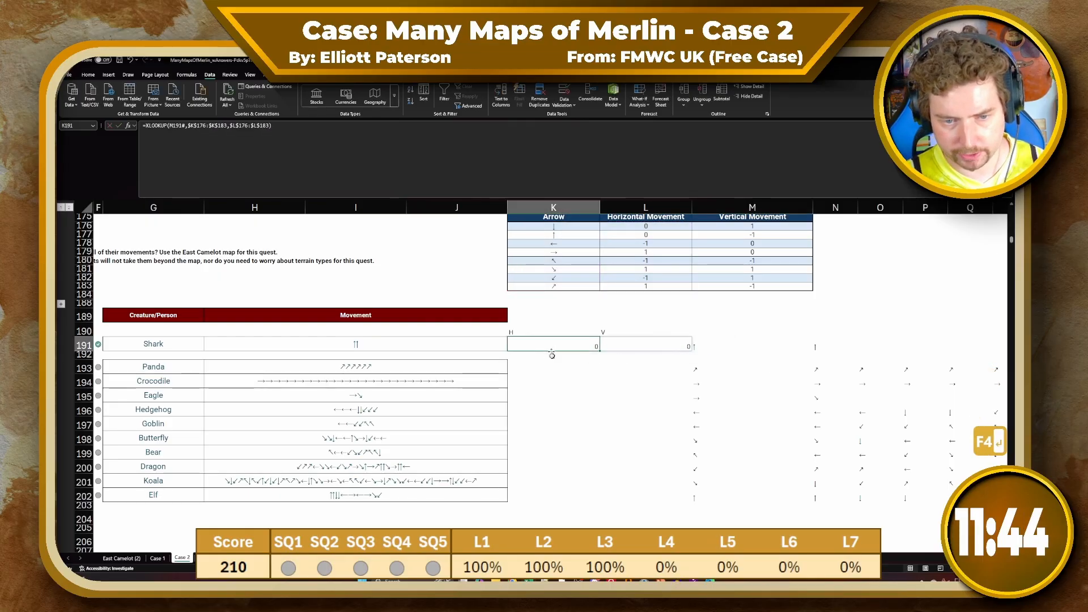
pyautogui.click(149, 127)
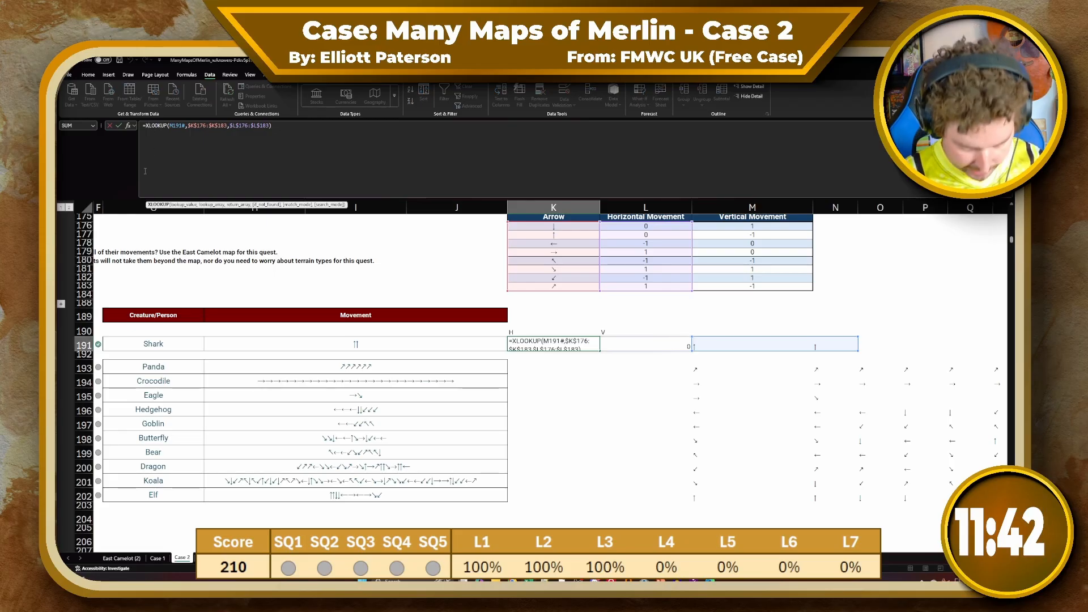
pyautogui.press('Left')
pyautogui.write('SUM(')
pyautogui.press('Return')
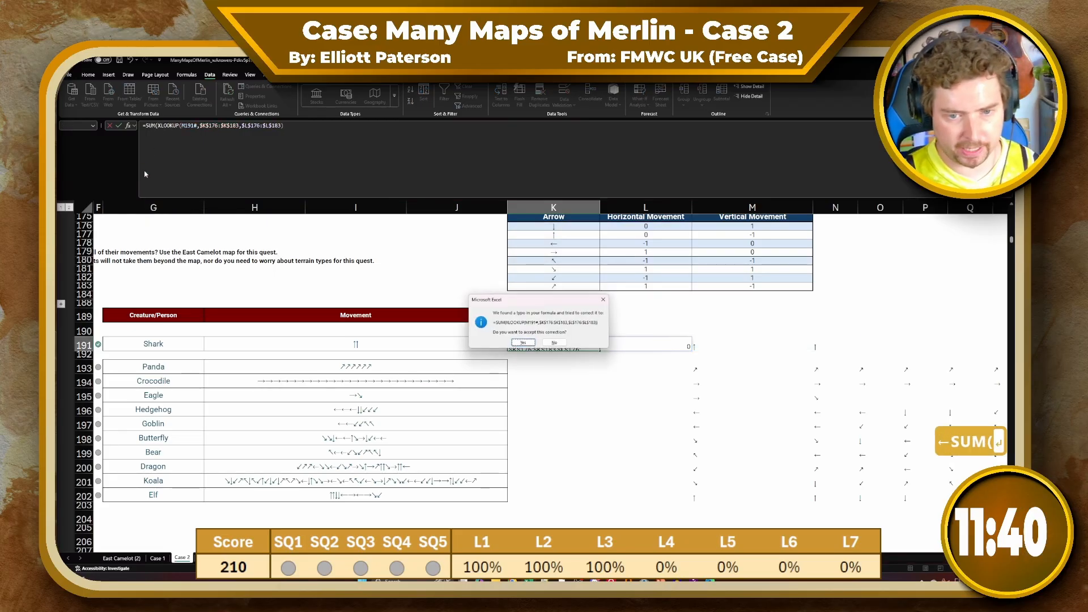
pyautogui.press('Up')
pyautogui.press('Left')
pyautogui.press('Return')
pyautogui.click(589, 347)
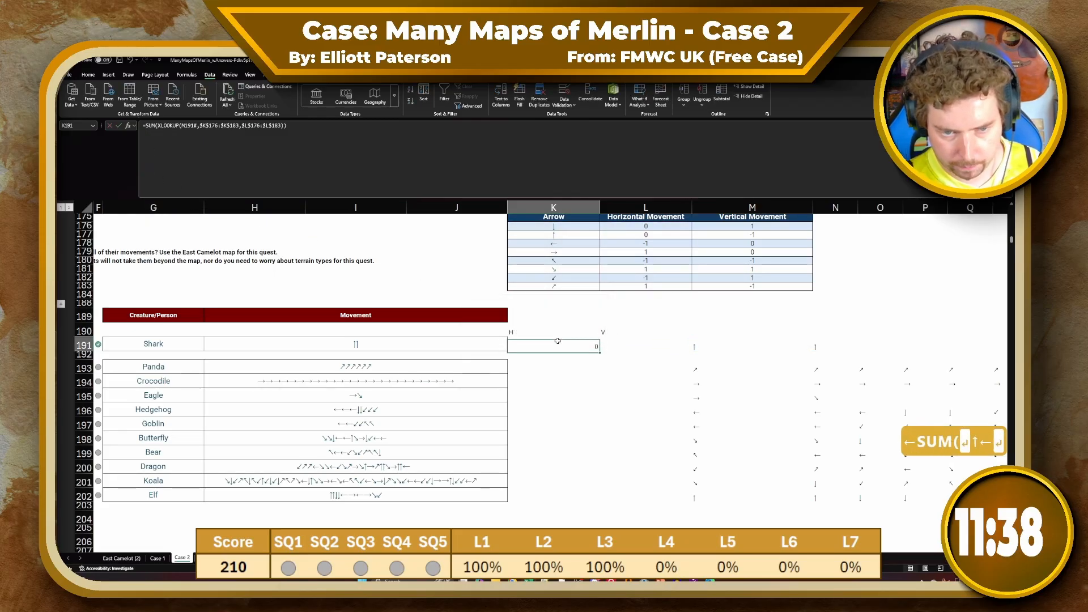
# Copy the horizontal total formula from K191 down through K193:K202
pyautogui.hotkey('ctrl', 'c')
pyautogui.click(595, 367)
pyautogui.hotkey('ctrl', 'v')
pyautogui.moveTo(601, 373); pyautogui.dragTo(605, 439)
pyautogui.click(595, 369)
pyautogui.moveTo(601, 374); pyautogui.dragTo(601, 504)
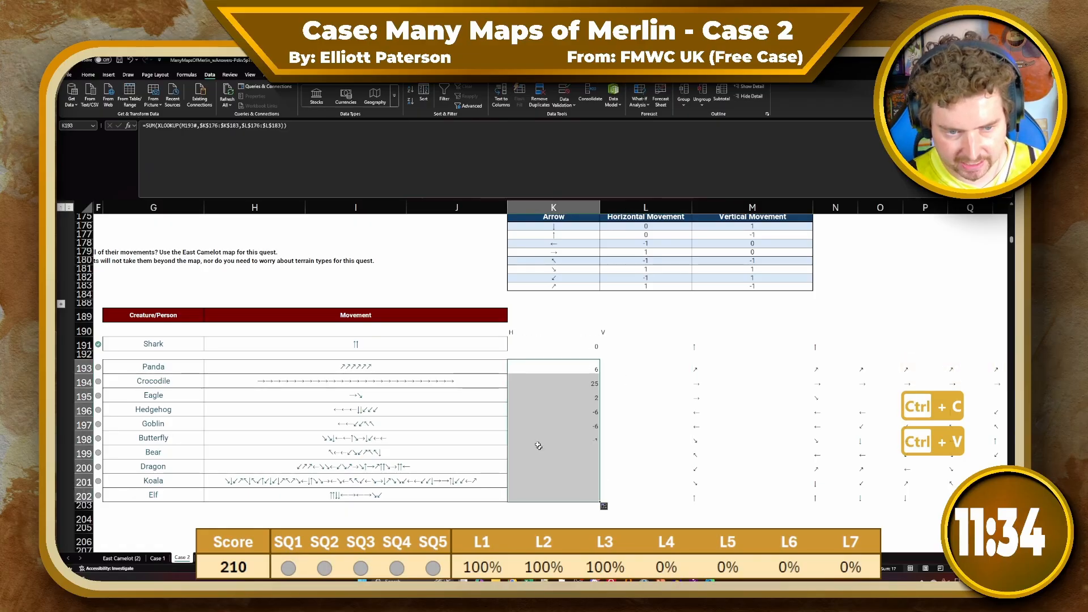
# Copy the full horizontal total formula from K191 unchanged into L191 under the V label
pyautogui.click(592, 348)
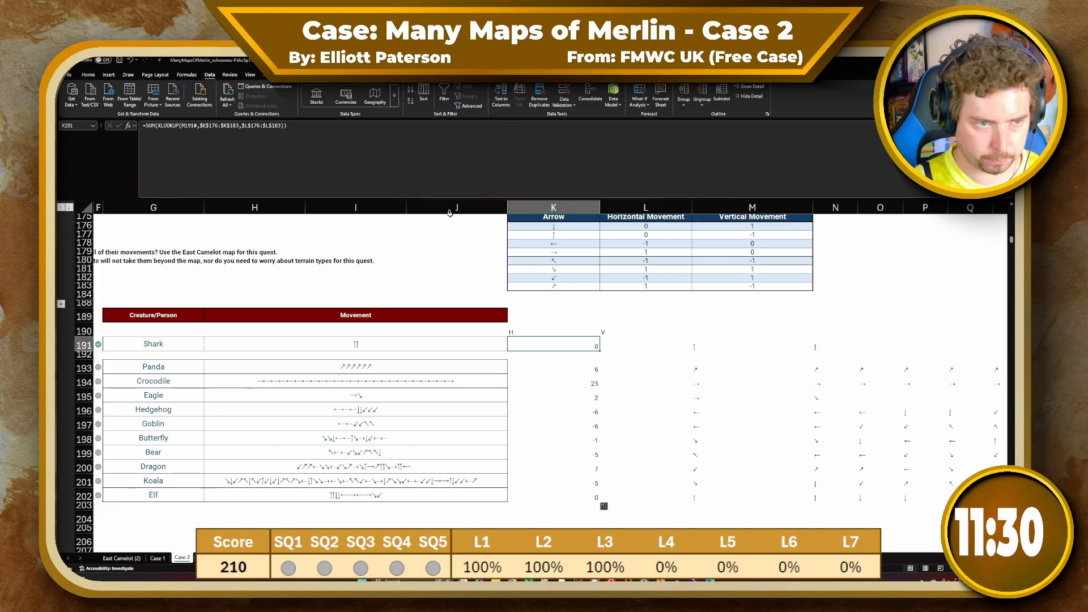
pyautogui.hotkey('ctrl', 'c')
pyautogui.hotkey('ctrl', 'c')
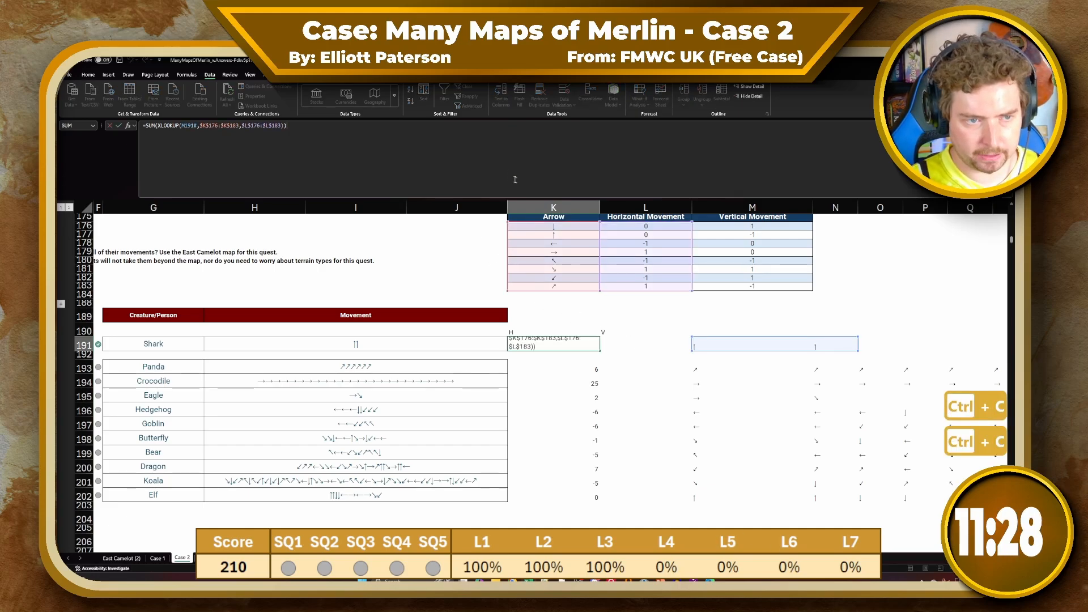
pyautogui.press('Tab')
pyautogui.hotkey('ctrl', 'v')
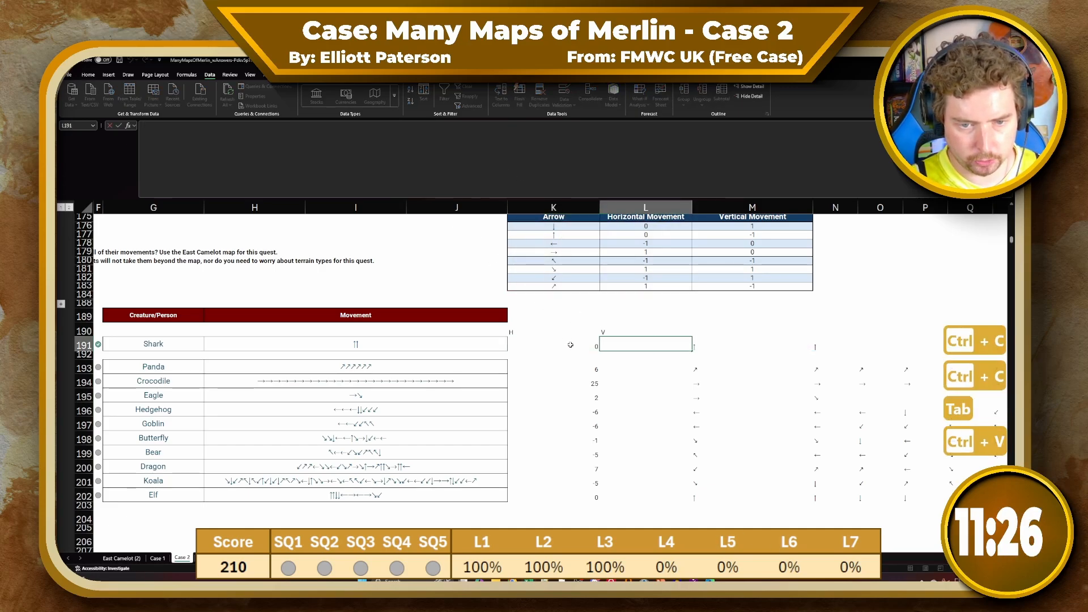
pyautogui.hotkey('ctrl', 'v')
pyautogui.hotkey('ctrl', 'a')
pyautogui.hotkey('ctrl', 'c')
pyautogui.press('Escape')
pyautogui.press('Tab')
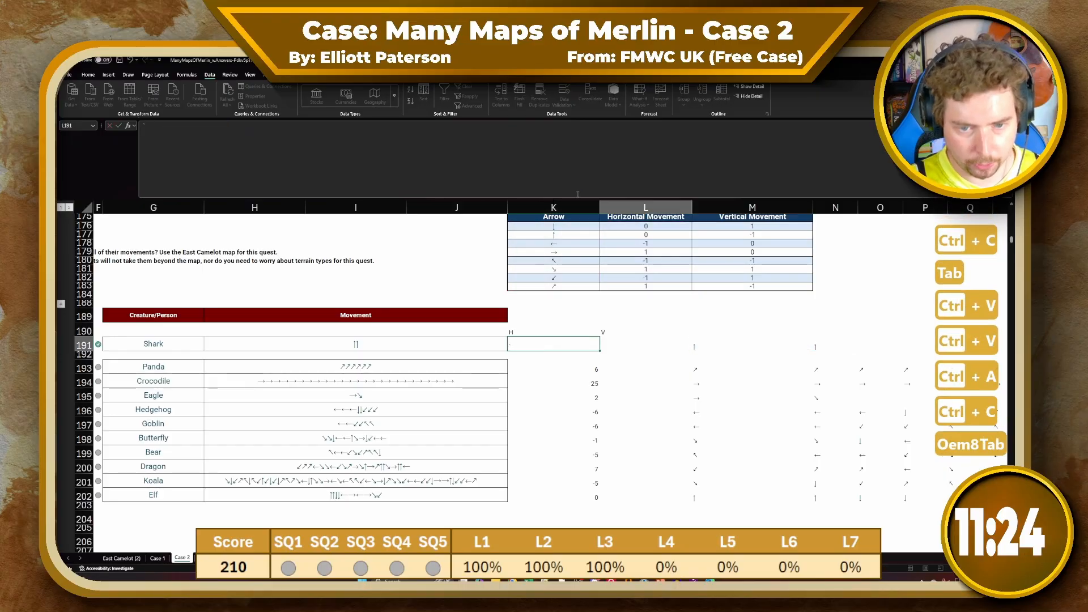
pyautogui.hotkey('ctrl', 'v')
pyautogui.hotkey('ctrl', 'v')
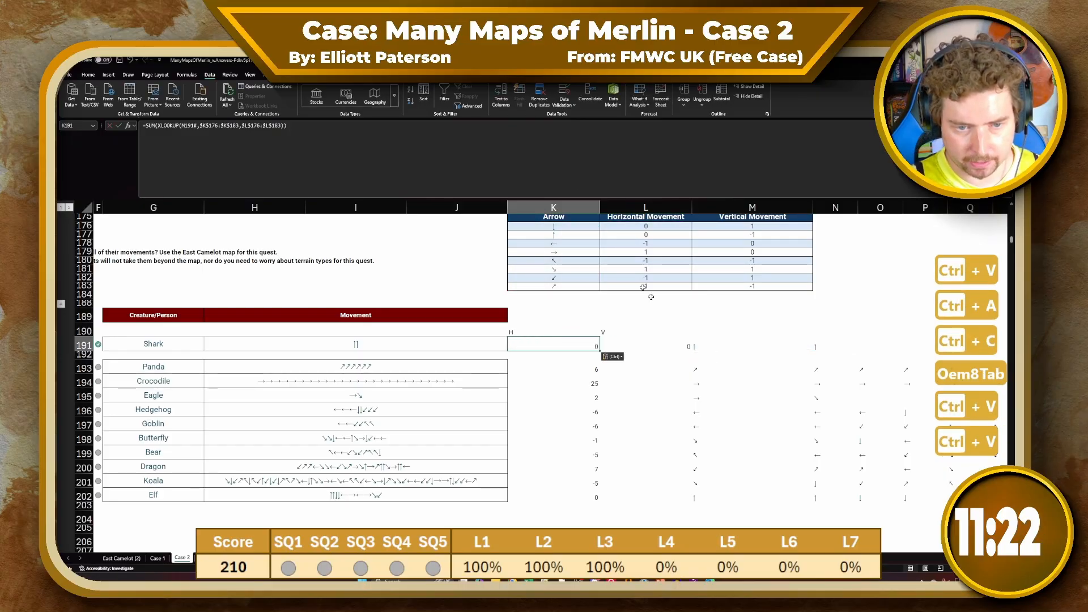
# Change L191's XLOOKUP return range to $M$176:$M$183 and fill the formula down through L202
pyautogui.click(630, 191)
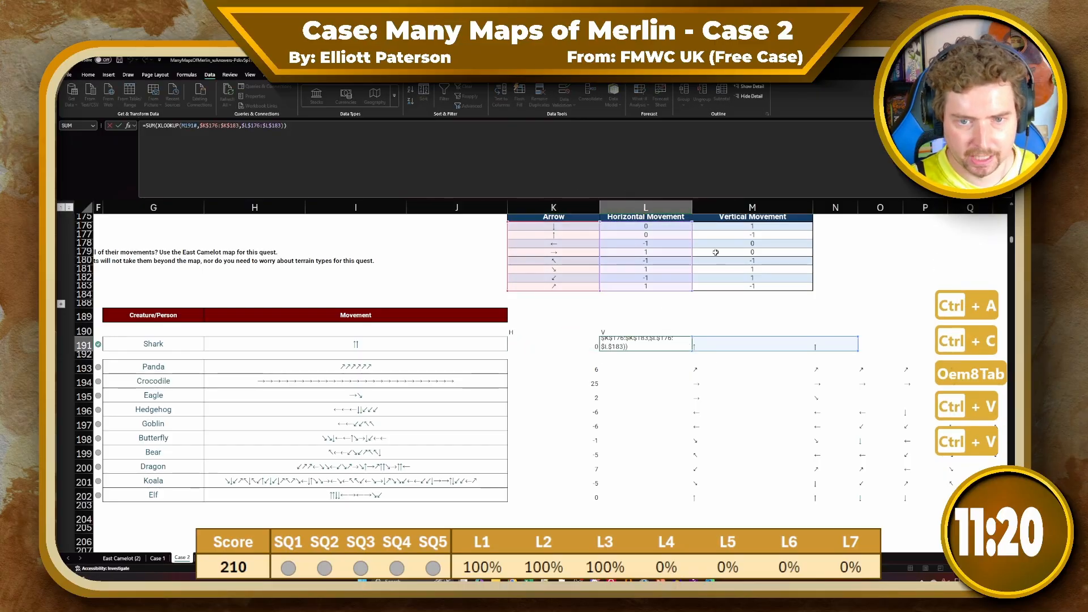
pyautogui.moveTo(691, 248); pyautogui.dragTo(745, 248)
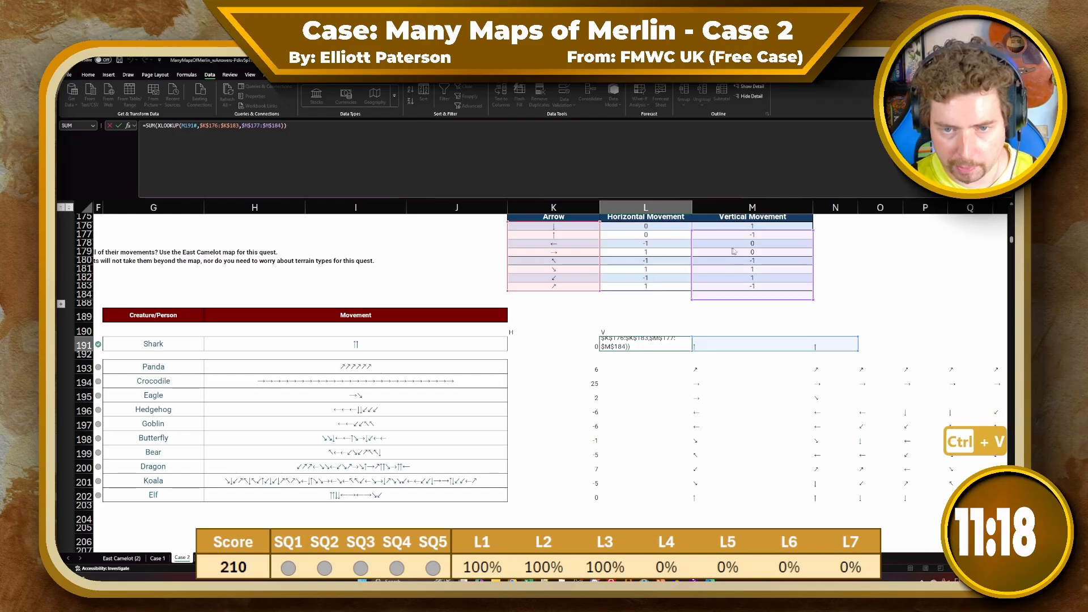
pyautogui.press('Return')
pyautogui.press('Up')
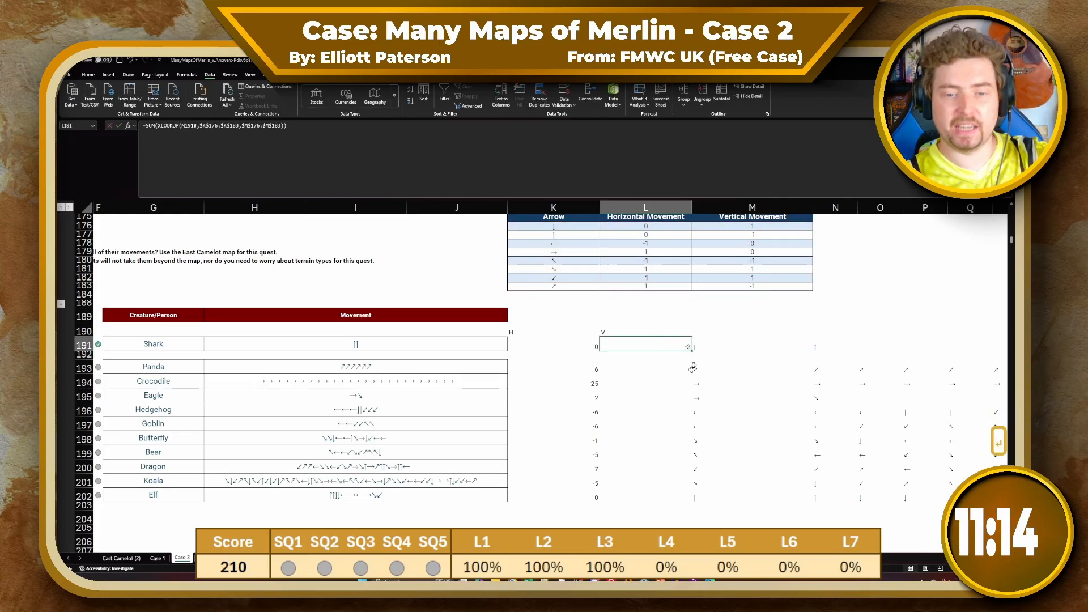
pyautogui.moveTo(692, 348); pyautogui.dragTo(651, 512)
# Move the split arrow formulas out of M191:M202 to the range starting at O191
pyautogui.moveTo(546, 332); pyautogui.dragTo(735, 504)
pyautogui.moveTo(712, 348); pyautogui.dragTo(735, 503)
pyautogui.hotkey('ctrl', 'x')
pyautogui.click(880, 344)
pyautogui.hotkey('ctrl', 'v')
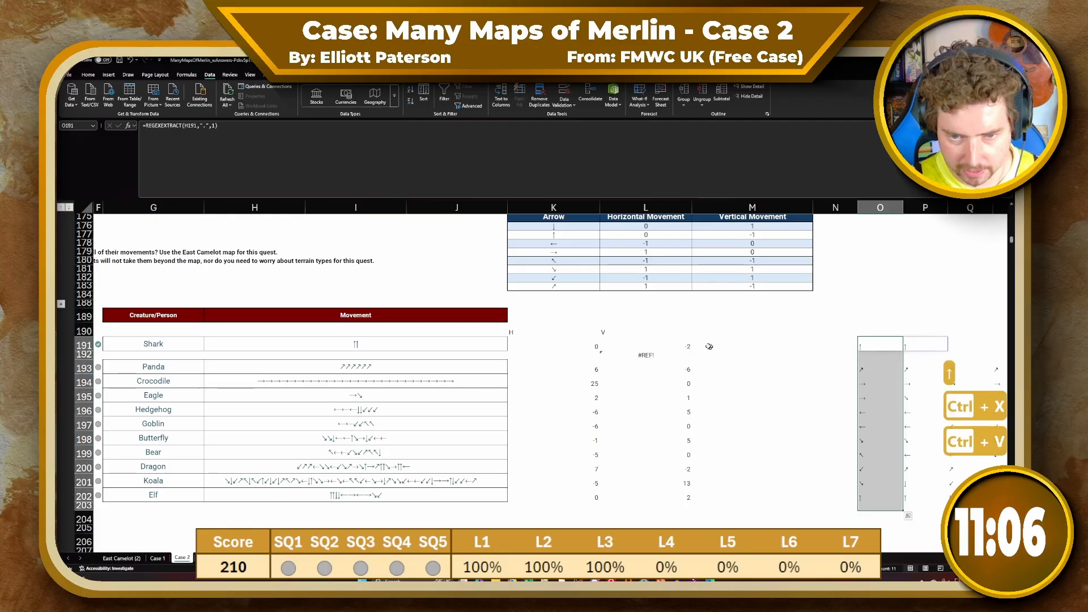
# Label M190 as Starting Cell
pyautogui.click(697, 357)
pyautogui.press('Up')
pyautogui.click(709, 327)
pyautogui.write('S')
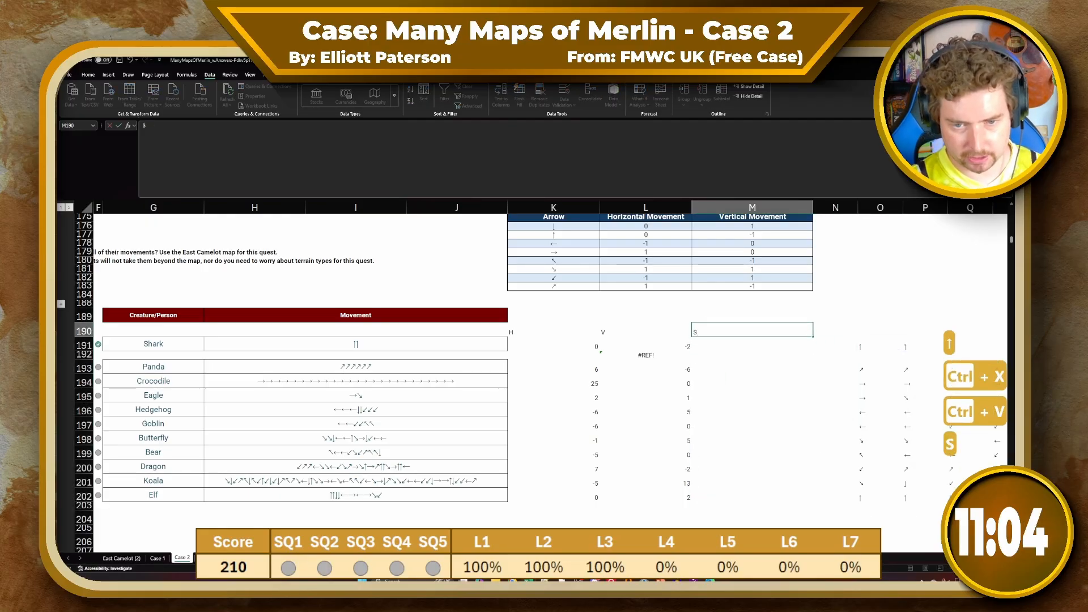
pyautogui.write('tart')
pyautogui.press('BackSpace')
pyautogui.write('rtiinc')
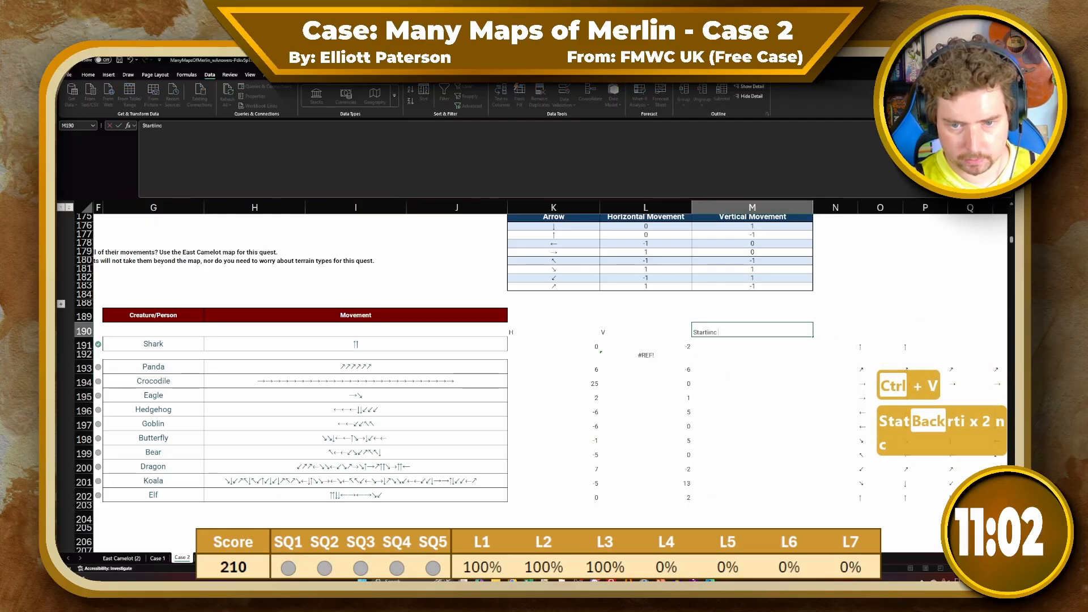
pyautogui.press('BackSpace')
pyautogui.press('BackSpace')
pyautogui.write('g Cell')
pyautogui.press('Return')
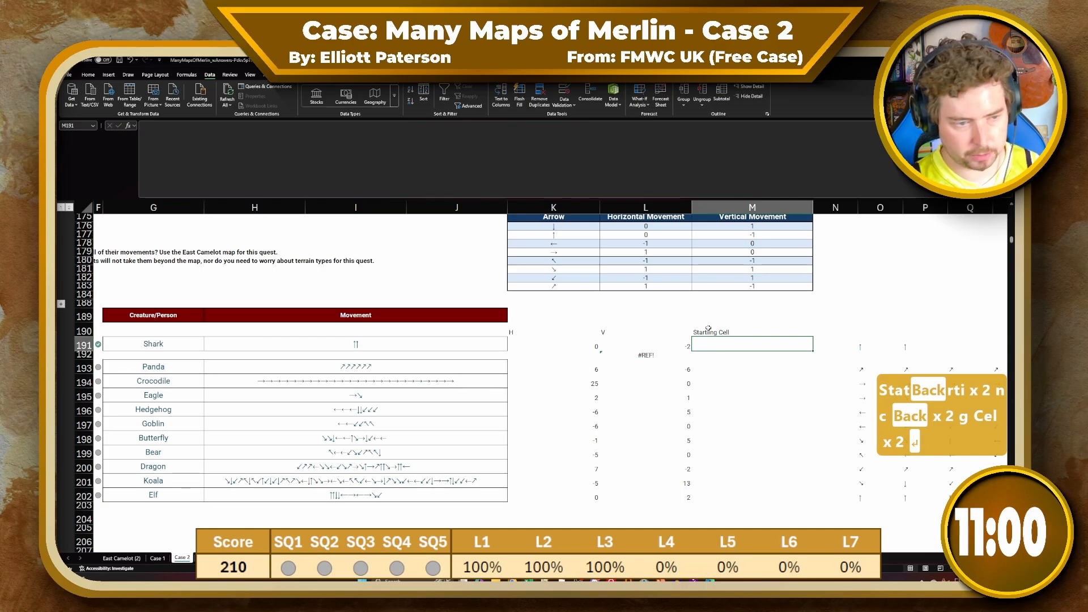
pyautogui.write('=')
pyautogui.hscroll(-3, 709, 328)
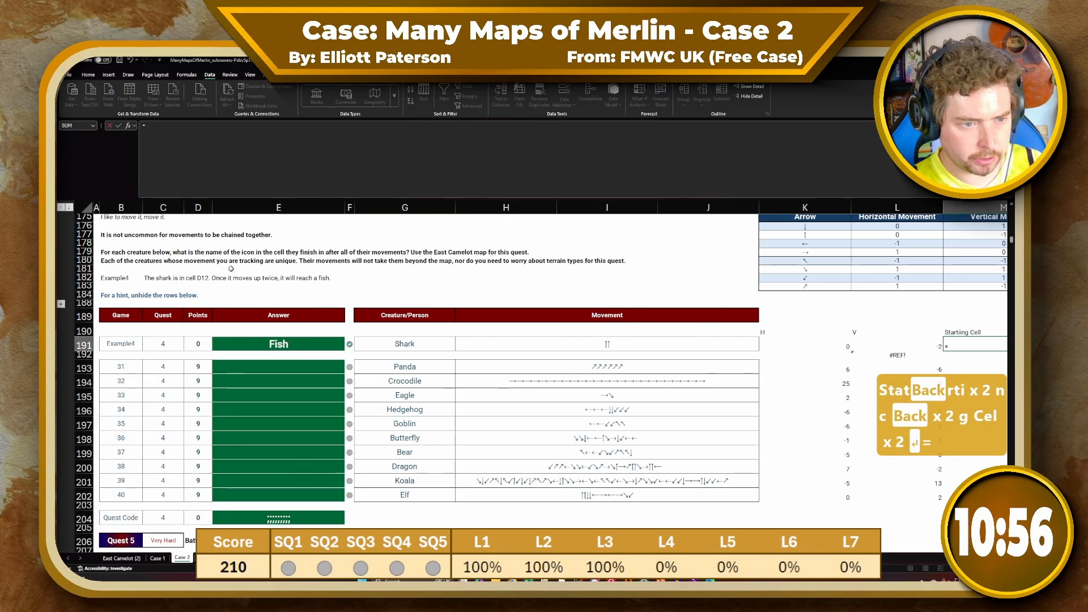
pyautogui.press('Escape')
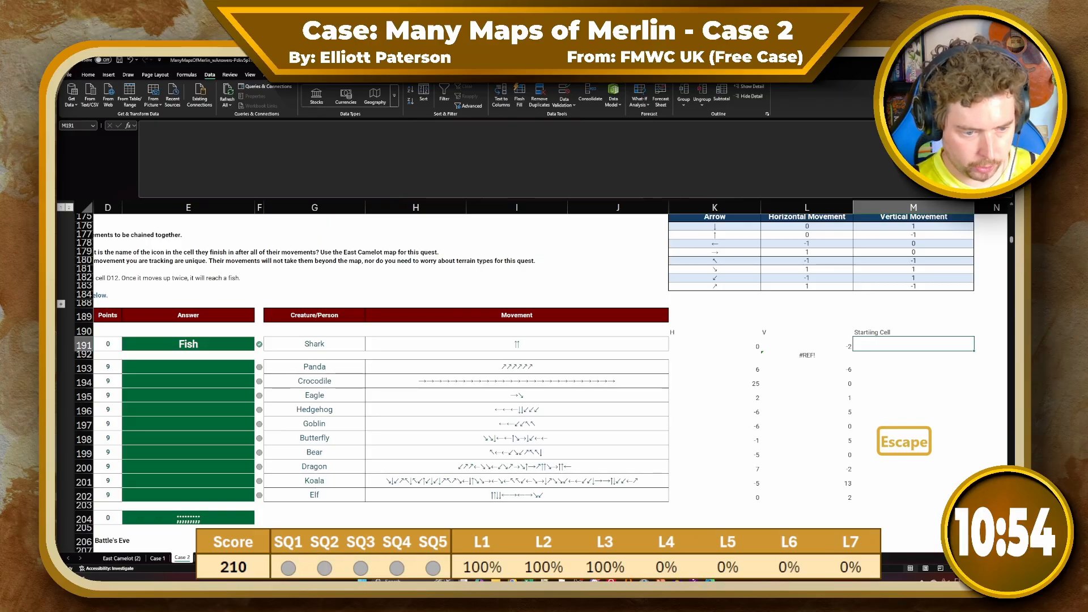
# Begin an XLOOKUP in M191 with the Shark's name in G191 as the lookup value
pyautogui.write('=XLO')
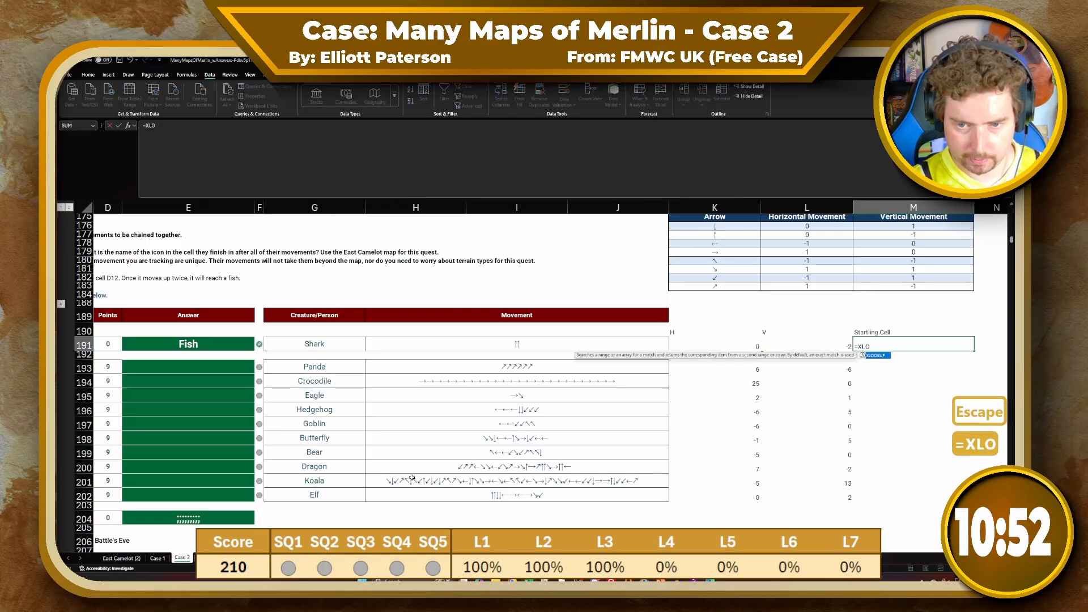
pyautogui.press('Tab')
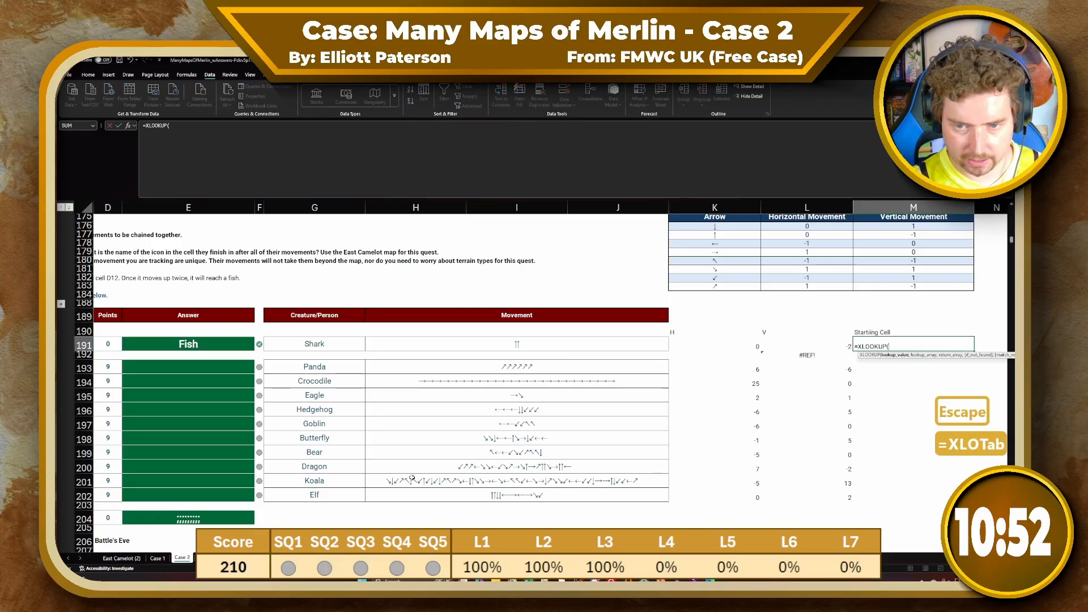
pyautogui.click(334, 347)
pyautogui.write(',')
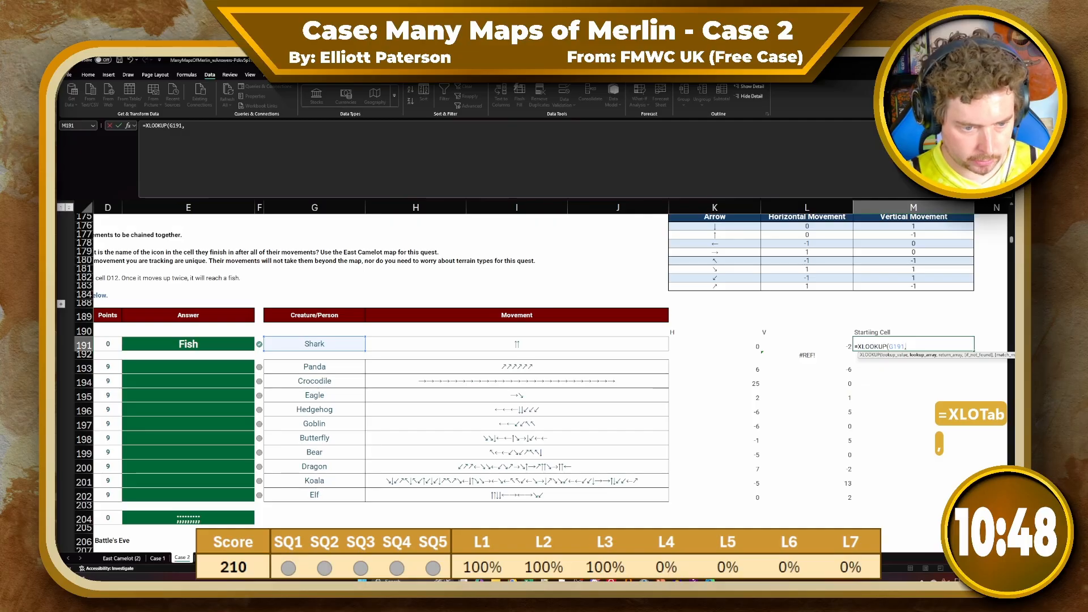
# Use the icon descriptions in W4:W55 of the Merlin's Quarters sheet as the lookup range
pyautogui.click(222, 559)
pyautogui.scroll(20, 662, 441)
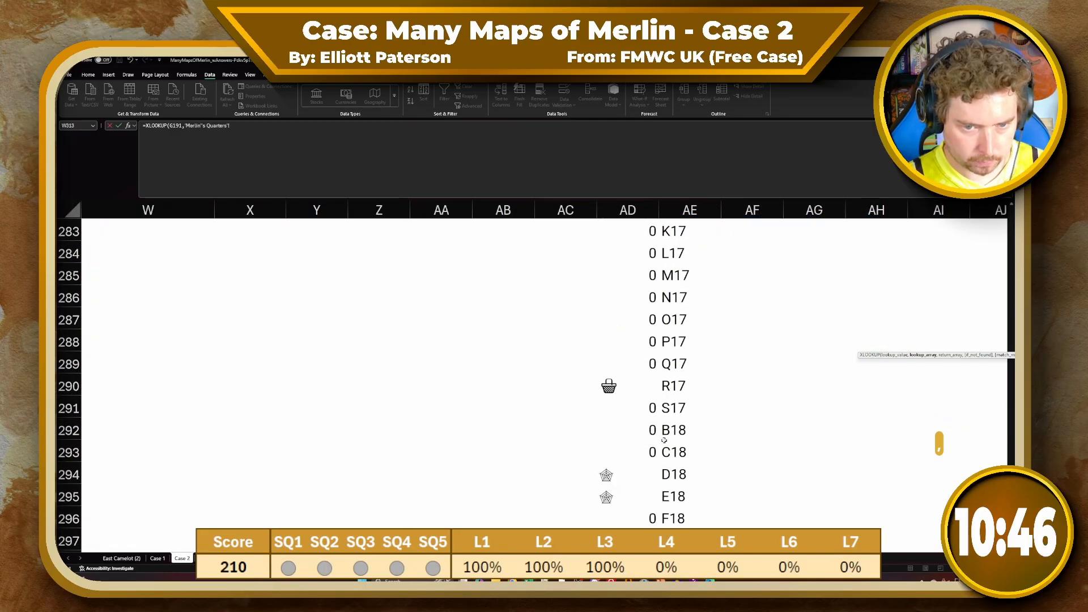
pyautogui.scroll(20, 662, 441)
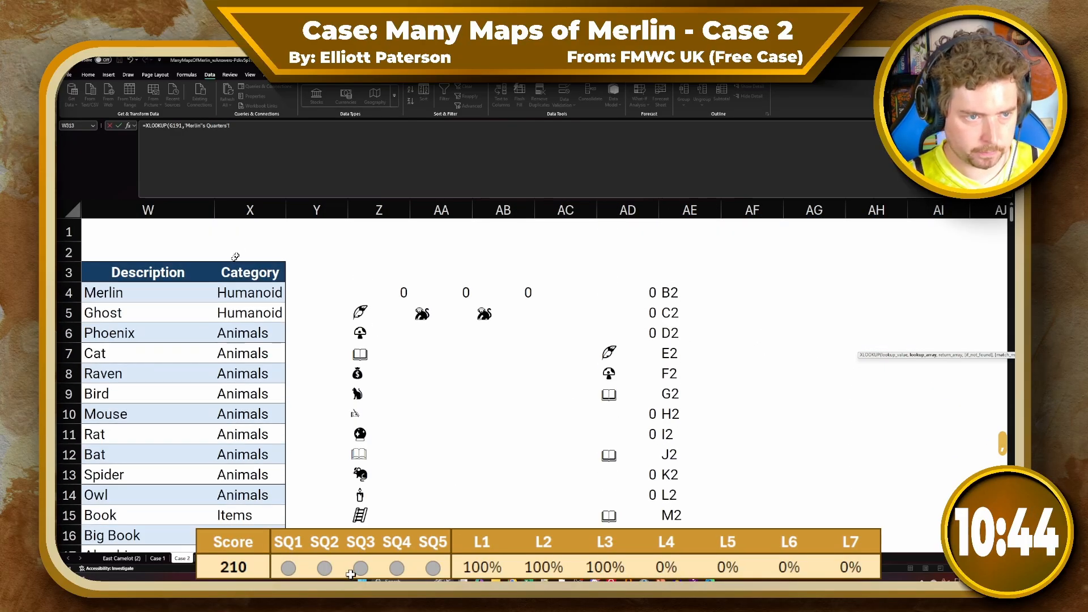
pyautogui.click(186, 301)
pyautogui.scroll(-20, 181, 323)
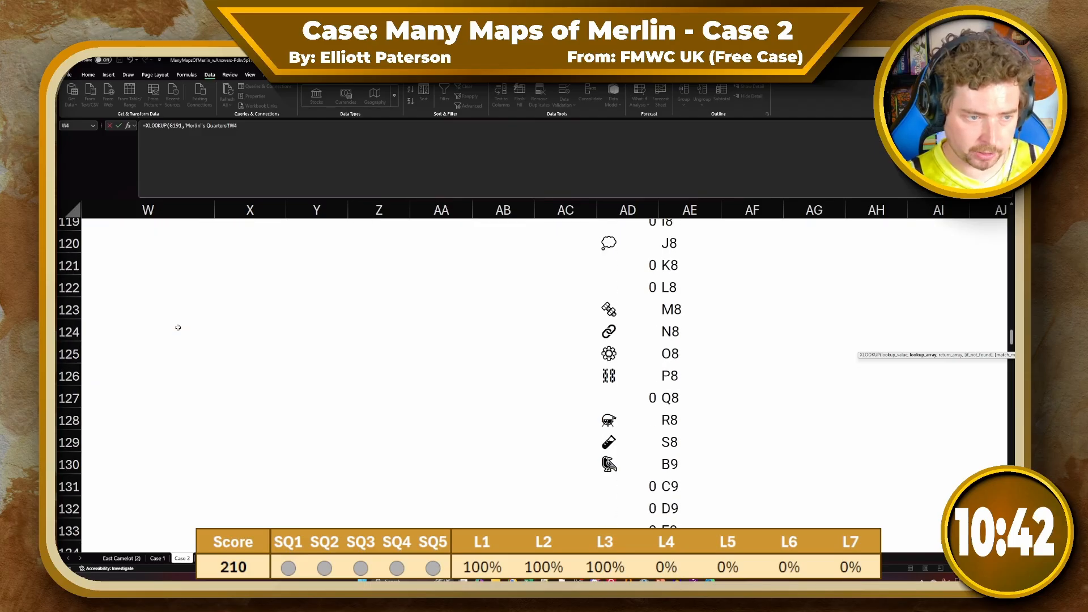
pyautogui.scroll(20, 178, 327)
pyautogui.keyDown('shift'); pyautogui.click(149, 397); pyautogui.keyUp('shift')
pyautogui.write(',')
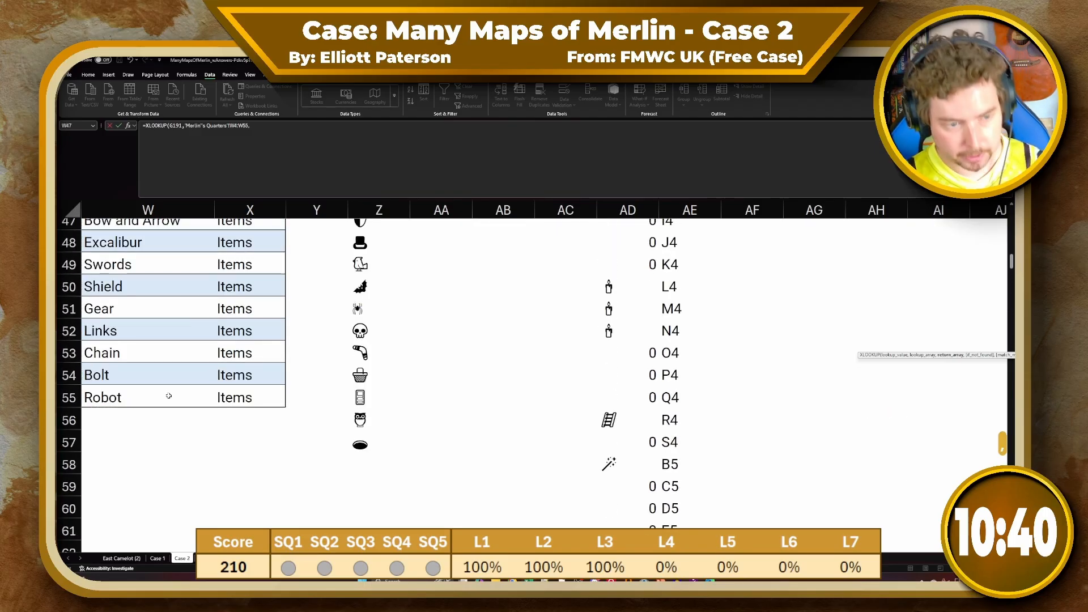
# Set the return range to the icons in V4:V55 of Merlin's Quarters, make both ranges absolute, and enter the formula
pyautogui.hscroll(-3, 174, 392)
pyautogui.click(219, 397)
pyautogui.scroll(15, 220, 380)
pyautogui.hscroll(-6, 224, 318)
pyautogui.scroll(-20, 229, 276)
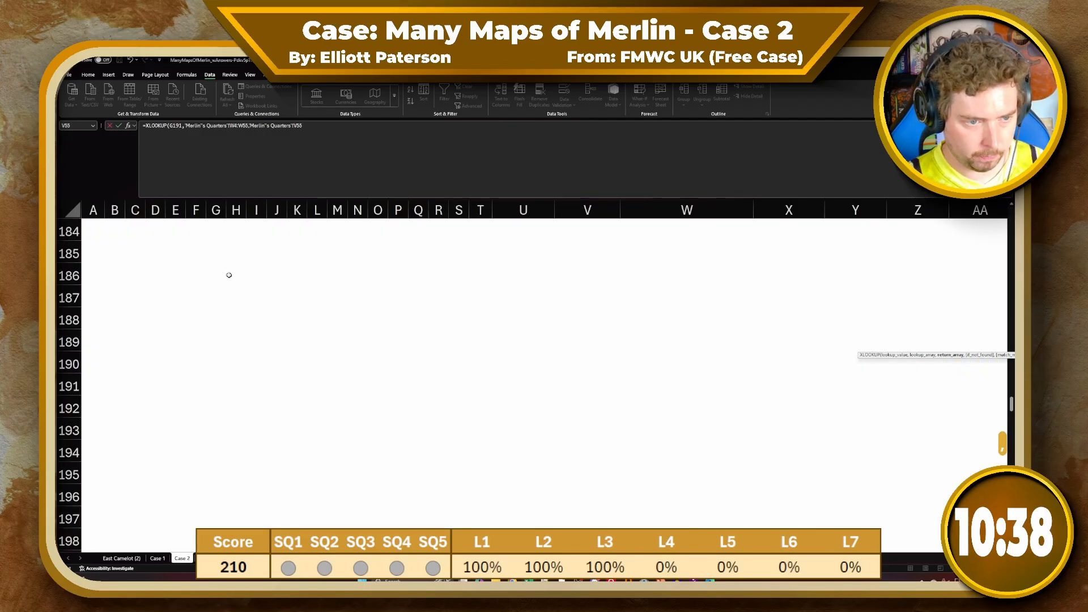
pyautogui.scroll(1, 216, 286)
pyautogui.scroll(1, 199, 299)
pyautogui.hotkey('ctrl', 'shift', 'Up')
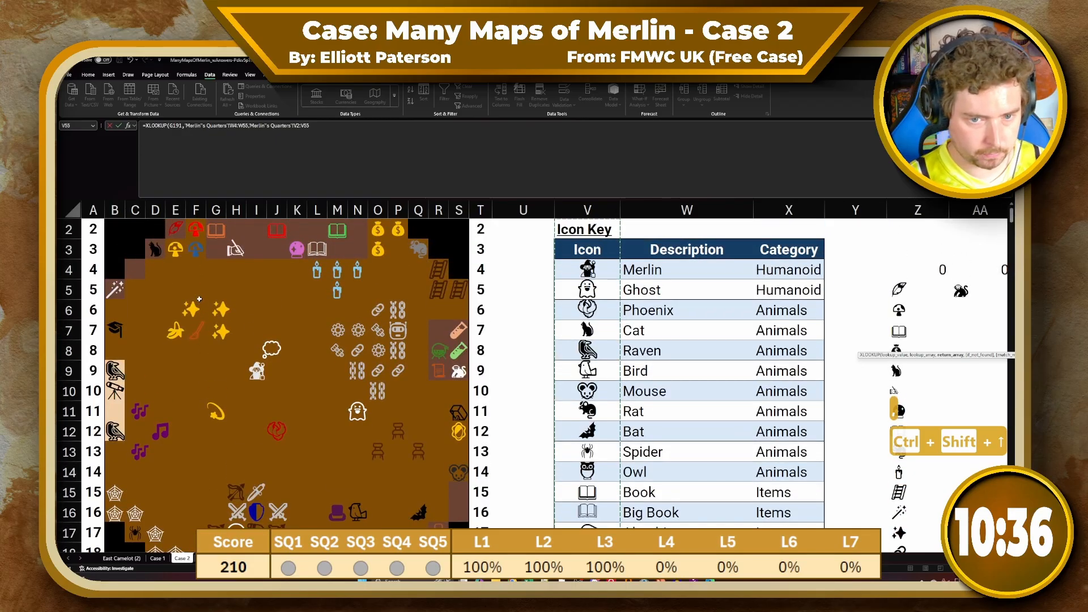
pyautogui.hotkey('shift', 'Down')
pyautogui.hotkey('shift', 'Down')
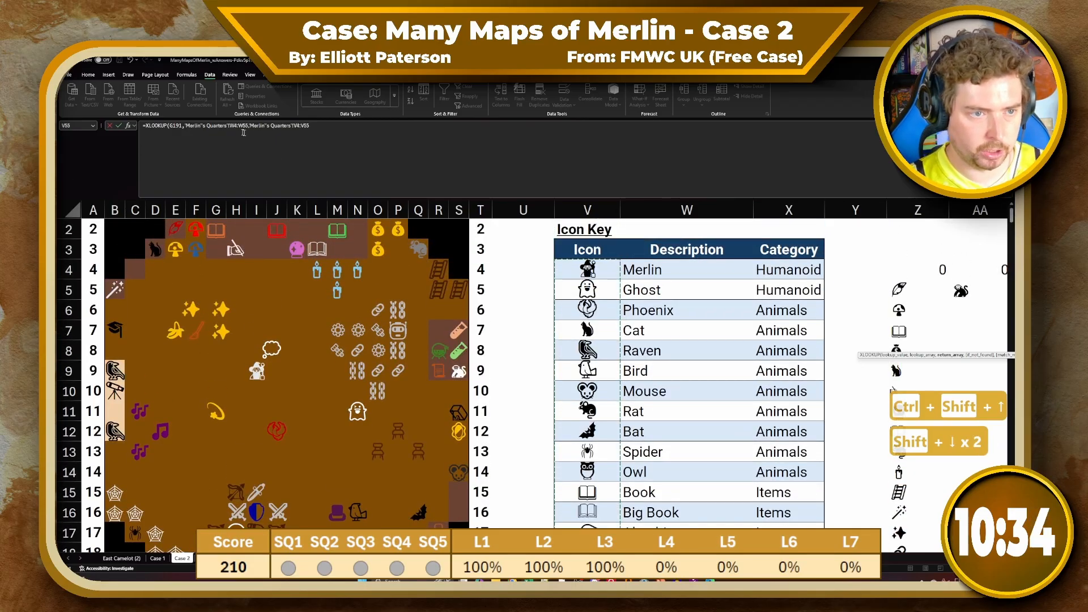
pyautogui.press('F4')
pyautogui.press('Return')
pyautogui.press('Up')
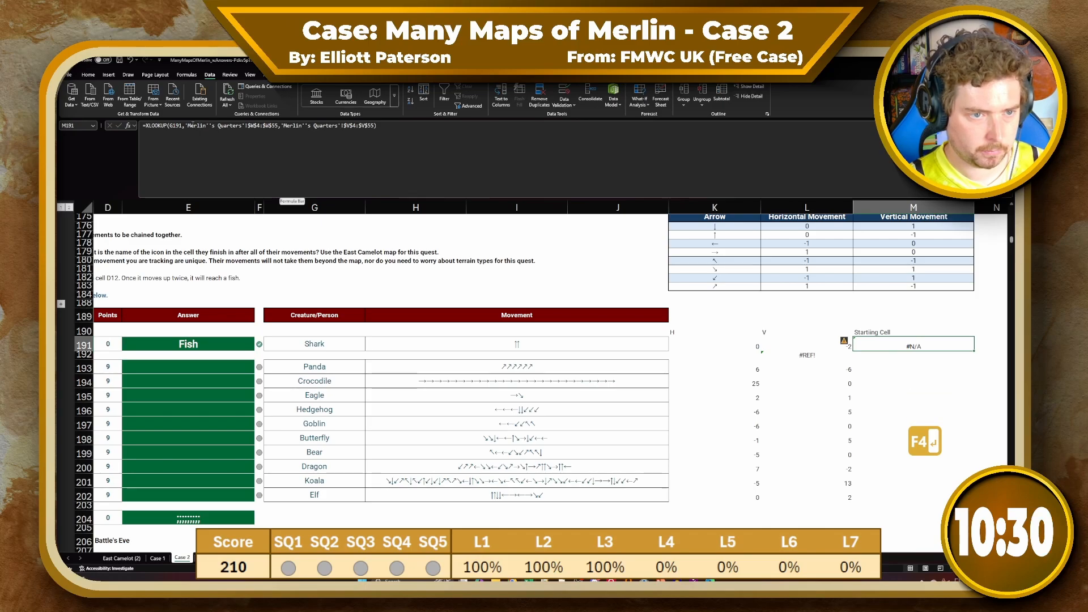
# Replace the Merlin's Quarters ranges in M191's XLOOKUP with the lookup range BE4:BE113 from the East Camelot sheet
pyautogui.moveTo(187, 125); pyautogui.dragTo(627, 158)
pyautogui.press('BackSpace')
pyautogui.press('BackSpace')
pyautogui.click(363, 558)
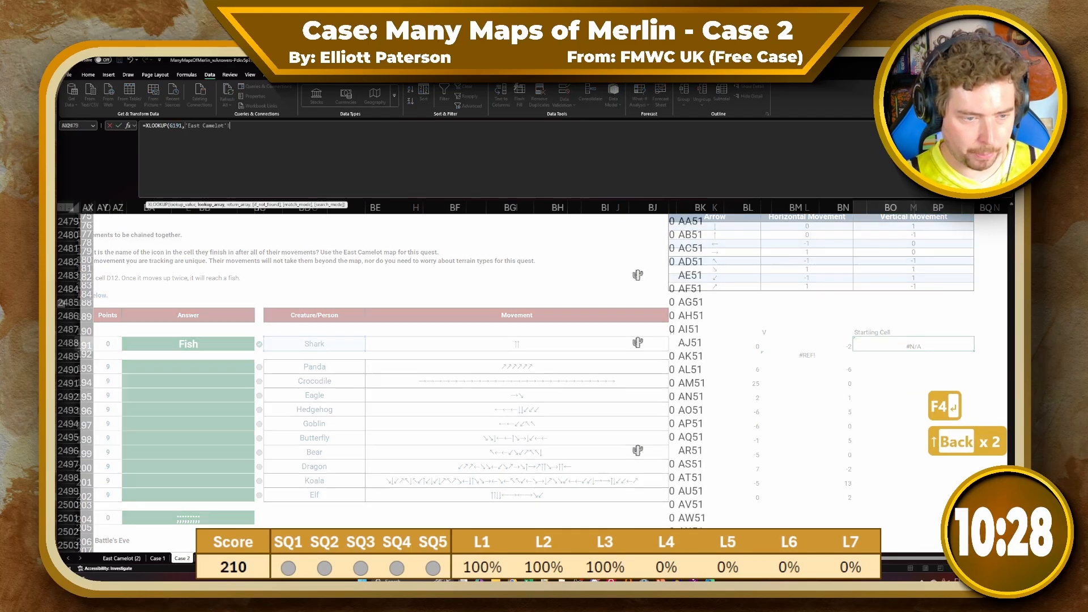
pyautogui.scroll(20, 561, 406)
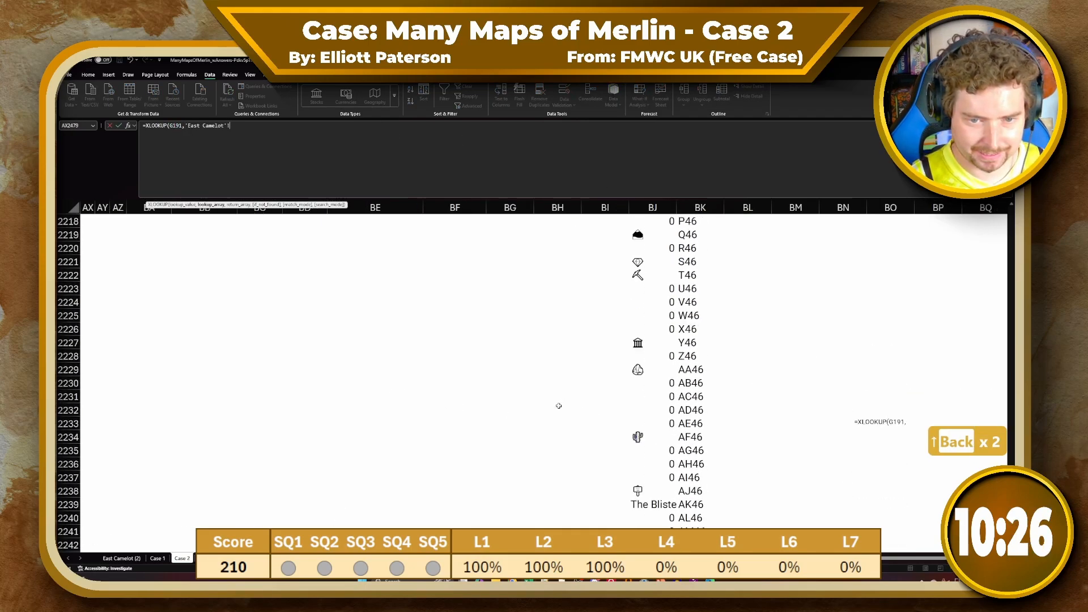
pyautogui.click(557, 410)
pyautogui.hotkey('ctrl', 'Up')
pyautogui.press('Left')
pyautogui.press('Left')
pyautogui.press('Left')
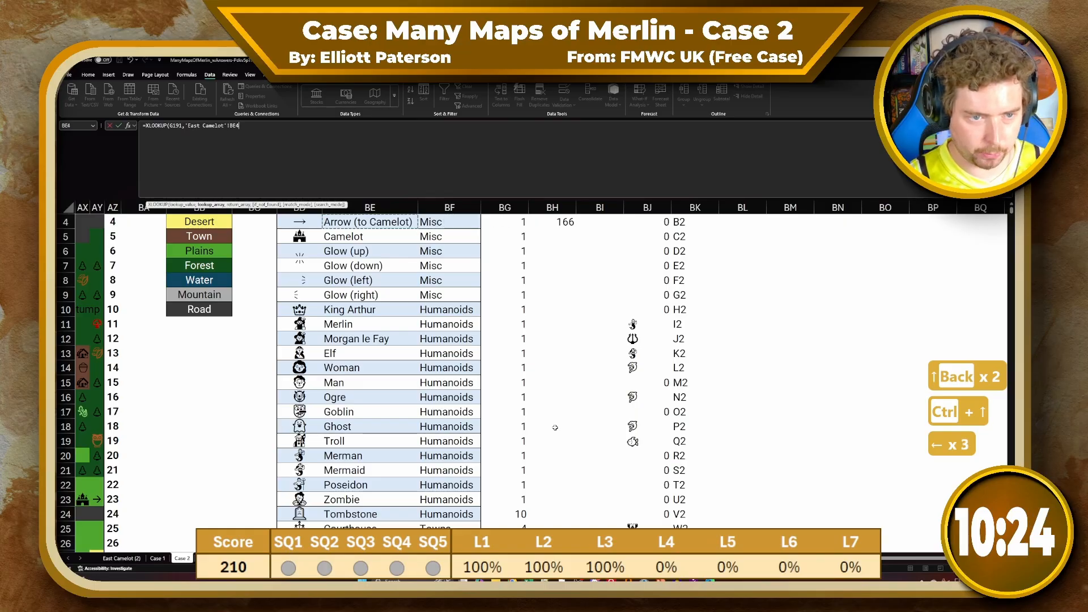
pyautogui.hotkey('ctrl', 'shift', 'Down')
# Set the return range to East Camelot's icons in BD4:BD113, make both ranges absolute, and enter the formula
pyautogui.write(",'East Camelot'!BD113")
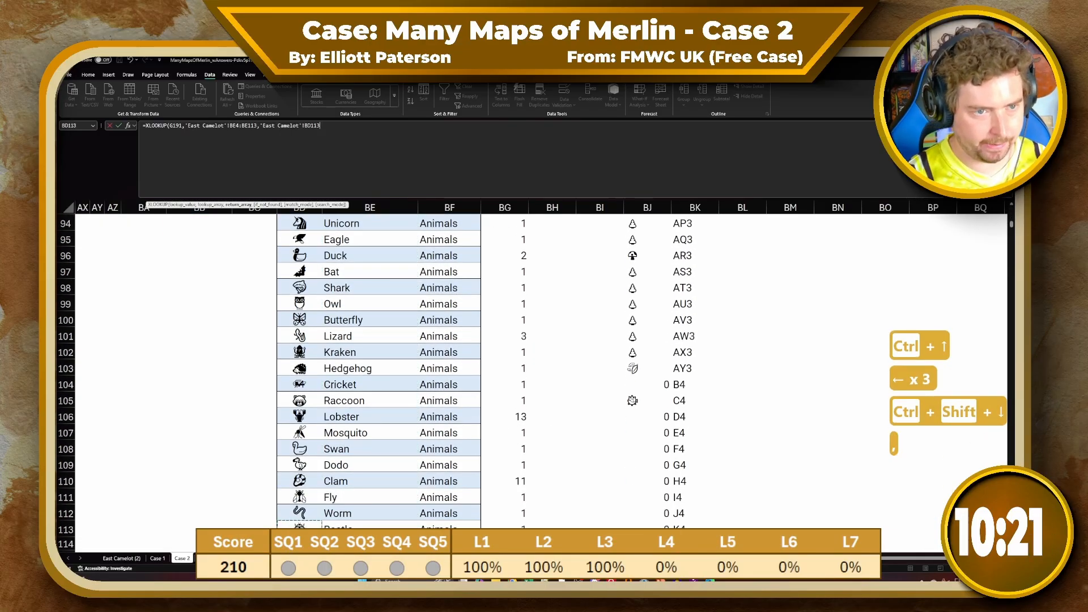
pyautogui.hotkey('ctrl', 'shift', 'Up')
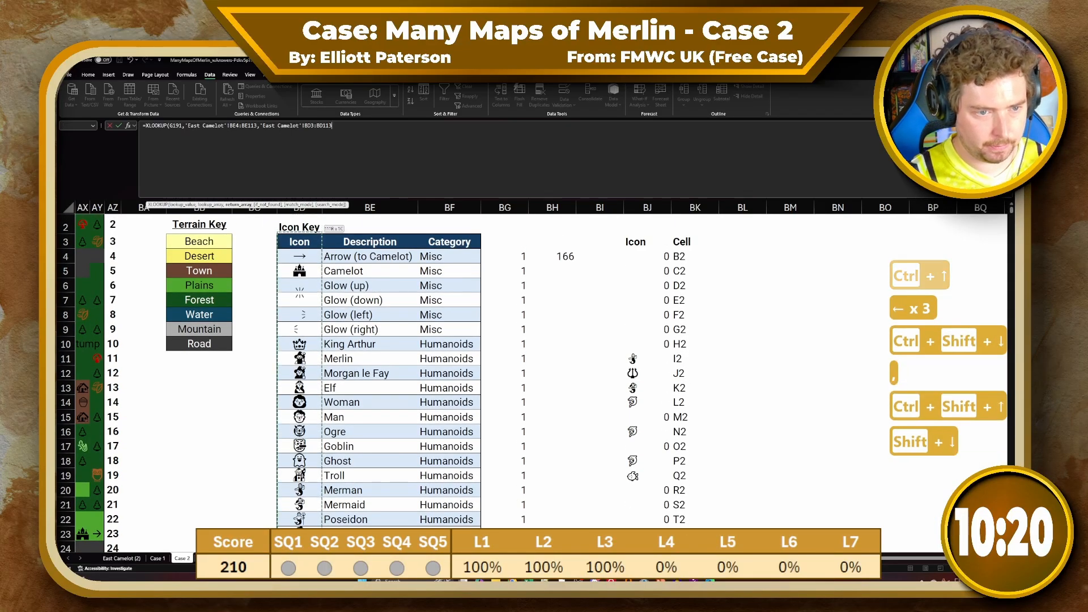
pyautogui.hotkey('shift', 'Down')
pyautogui.hotkey('shift', 'Down')
pyautogui.press('F4')
pyautogui.press('Return')
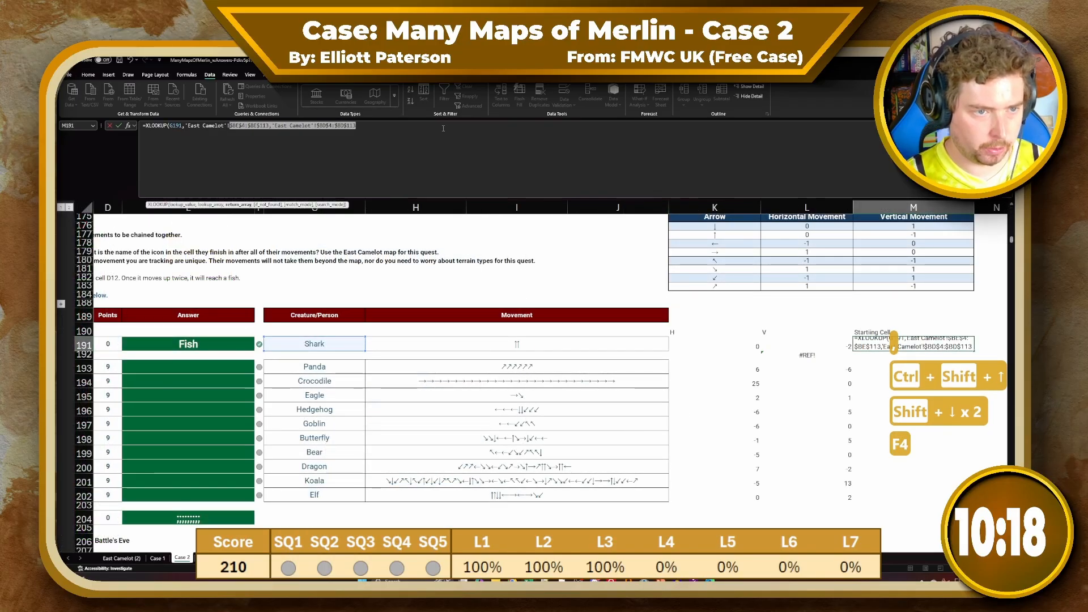
pyautogui.press('Up')
pyautogui.press('Right')
pyautogui.press('Right')
pyautogui.press('Left')
pyautogui.press('Left')
pyautogui.press('Left')
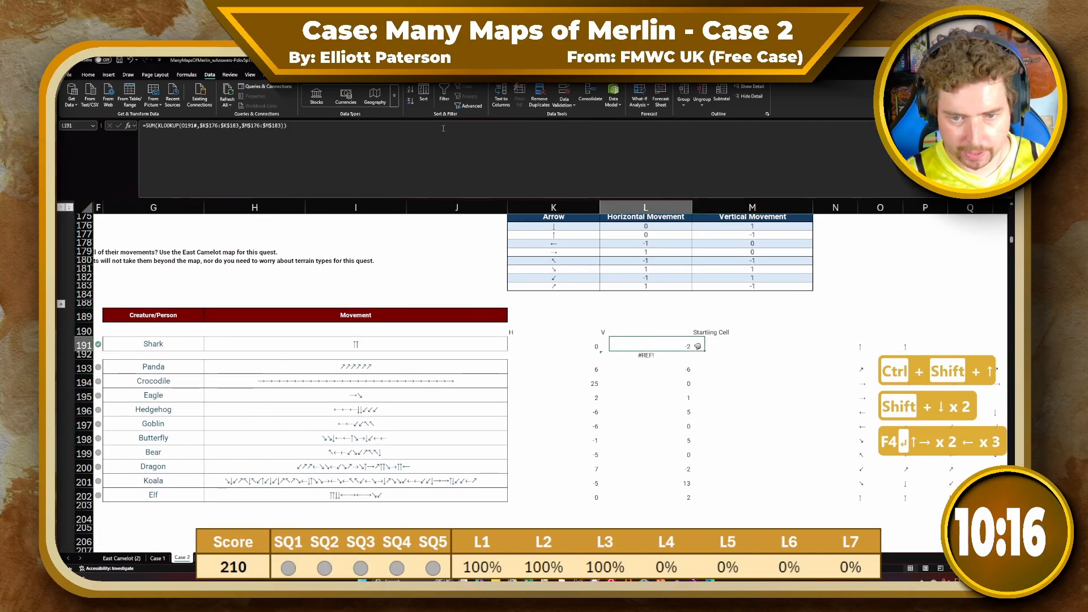
pyautogui.press('Right')
pyautogui.press('Up')
pyautogui.press('Down')
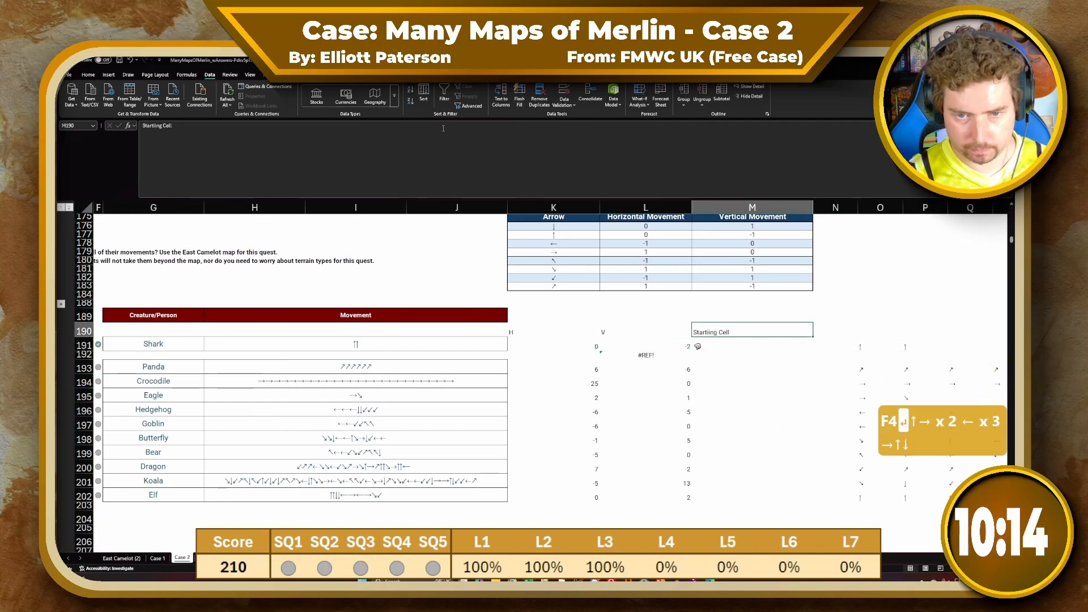
pyautogui.write('Icon')
pyautogui.press('Escape')
pyautogui.press('Down')
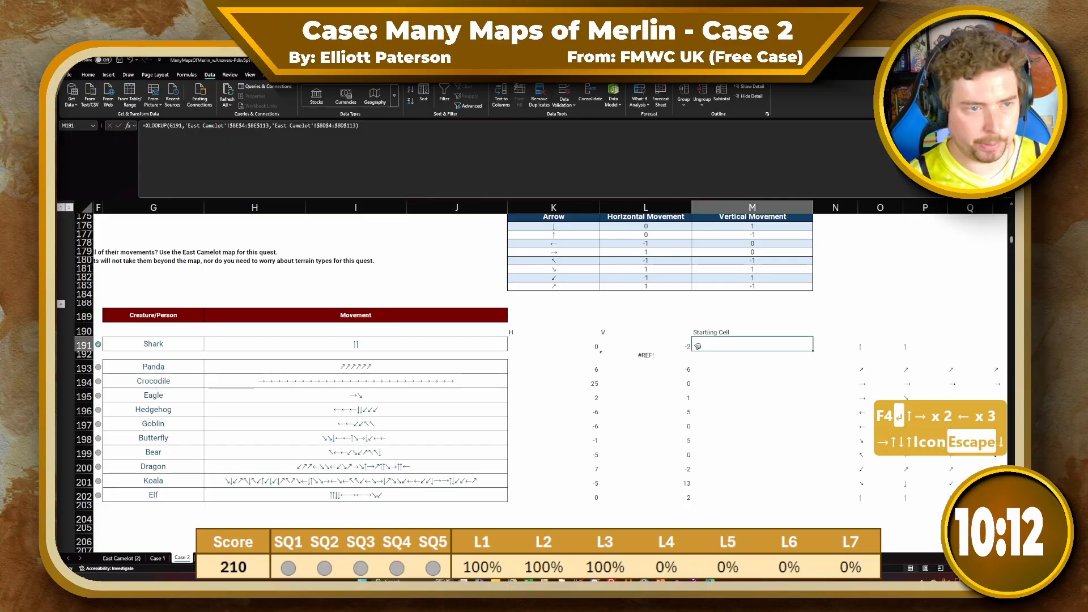
# Wrap M191's icon lookup in an outer XLOOKUP that searches East Camelot's icon list at BJ4#
pyautogui.click(144, 126)
pyautogui.write('XLOOKUP*(')
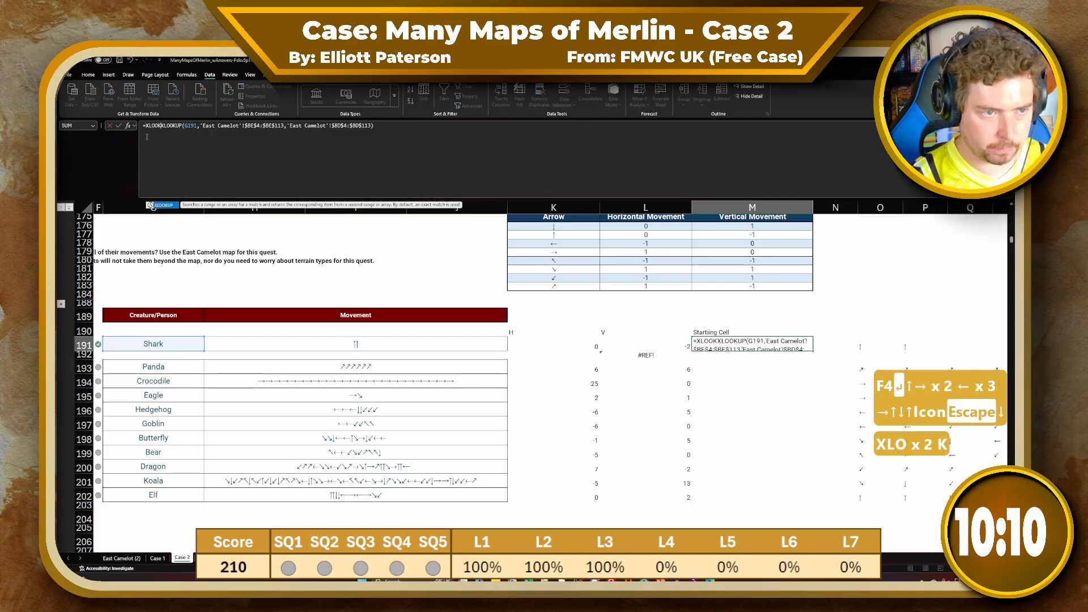
pyautogui.press('BackSpace')
pyautogui.press('BackSpace')
pyautogui.write('(')
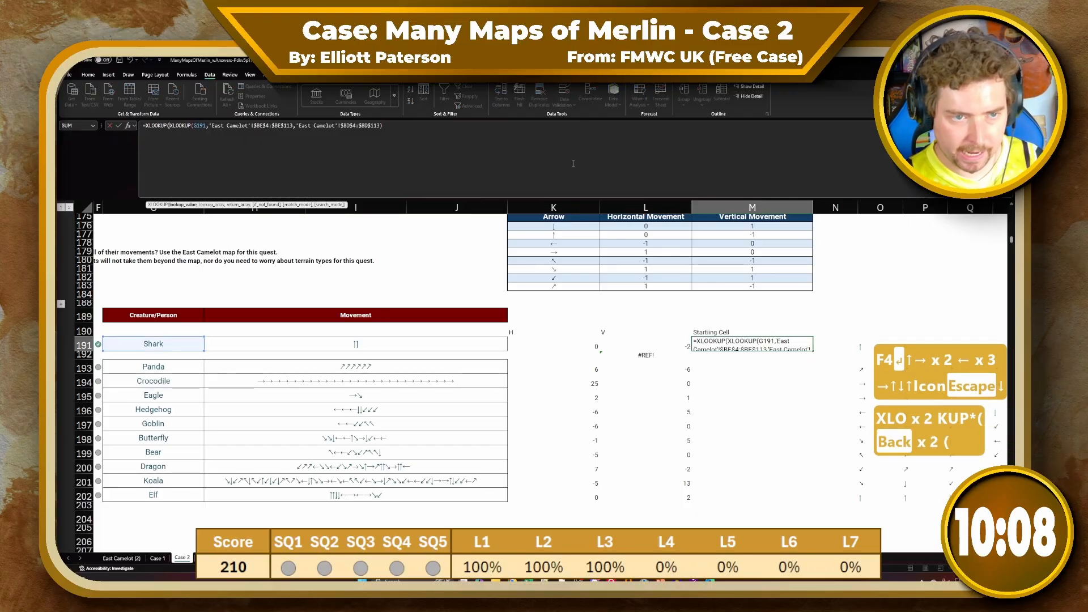
pyautogui.click(574, 163)
pyautogui.write(',')
pyautogui.click(387, 559)
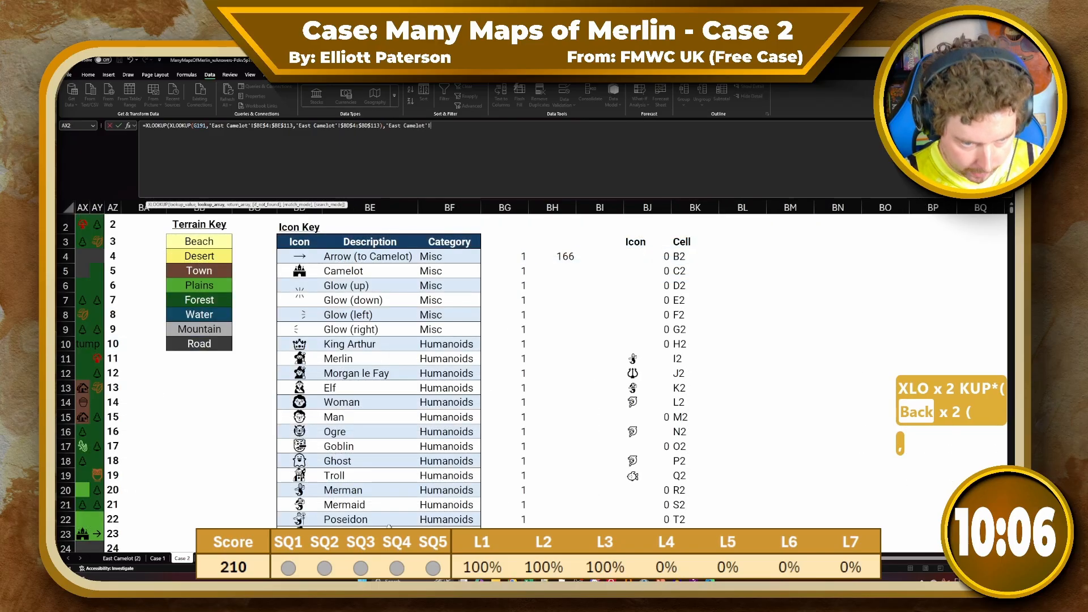
pyautogui.hotkey('ctrl', 'shift', 'Down')
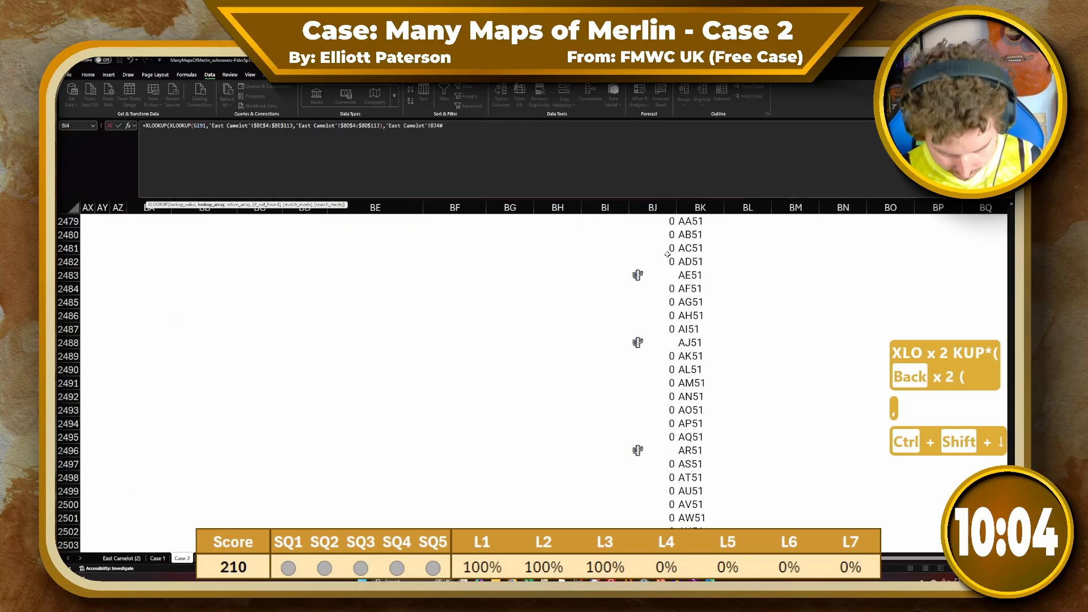
# Return cells from East Camelot's BK4#, make both spill references absolute, and fill the starting-cell formula down to M202
pyautogui.write(",'East Camelot'!BK2503")
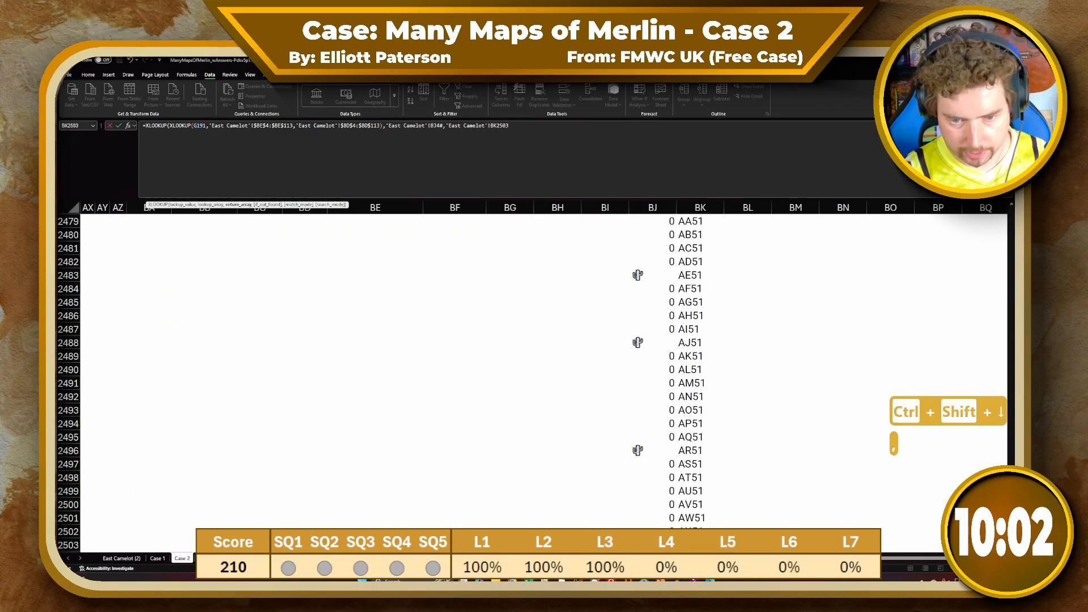
pyautogui.hotkey('ctrl', 'shift', 'Up')
pyautogui.hotkey('shift', 'Down')
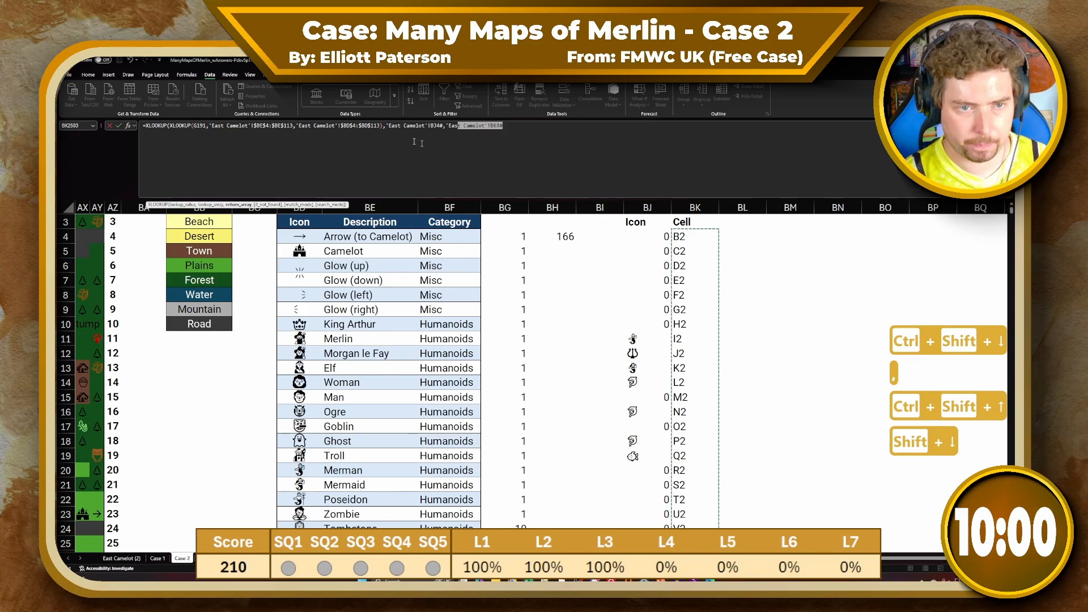
pyautogui.press('F4')
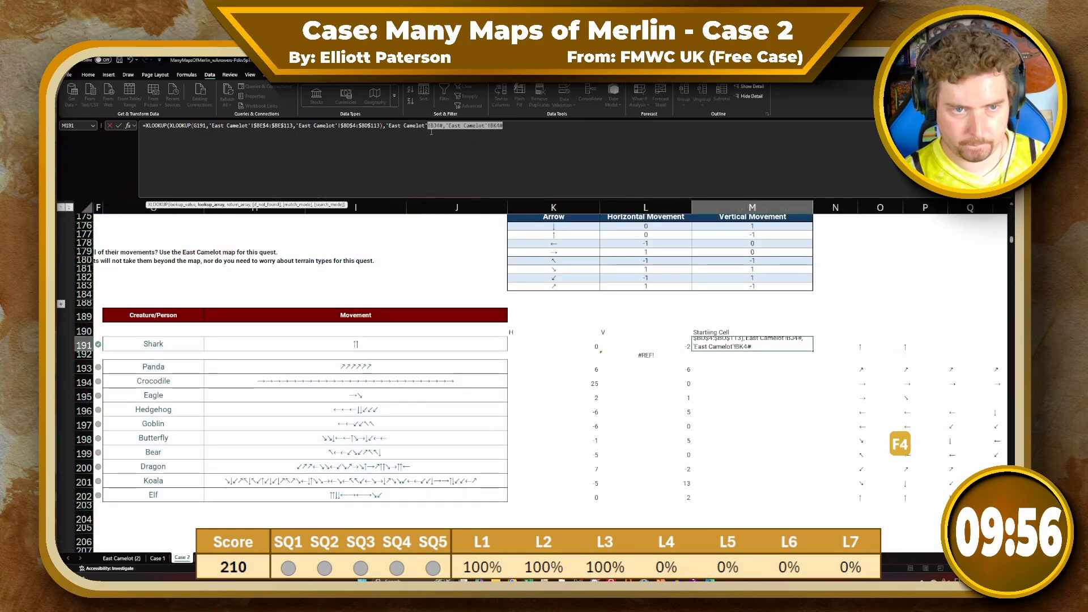
pyautogui.press('F4')
pyautogui.press('Return')
pyautogui.press('Return')
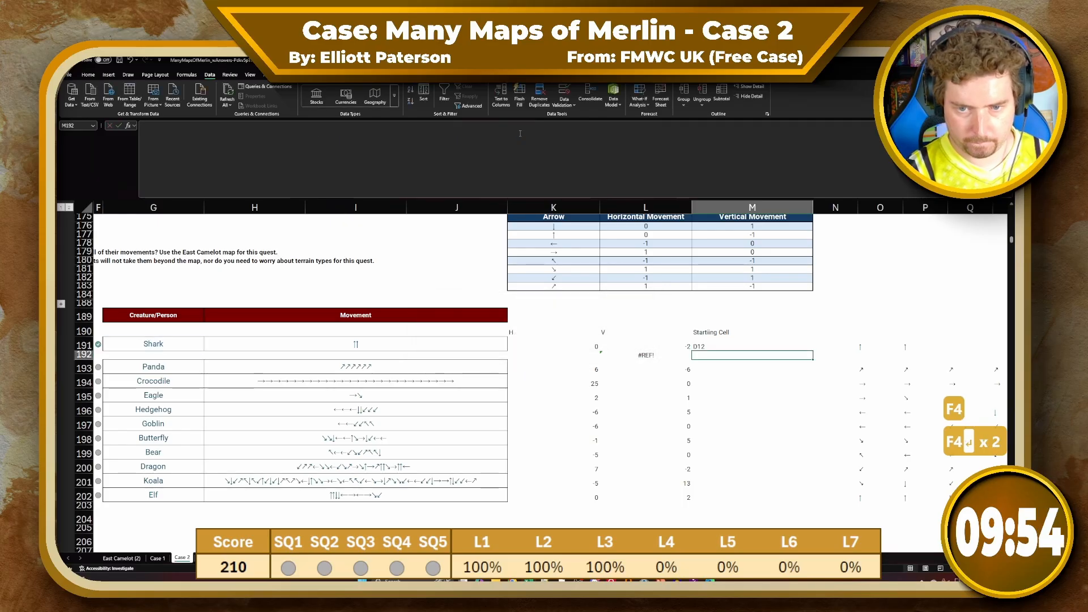
pyautogui.moveTo(814, 351); pyautogui.dragTo(814, 502)
# Move the arrow-splitting formulas from O191:O202 so they start at Q191
pyautogui.moveTo(847, 354); pyautogui.dragTo(872, 508)
pyautogui.hotkey('shift', 'Up')
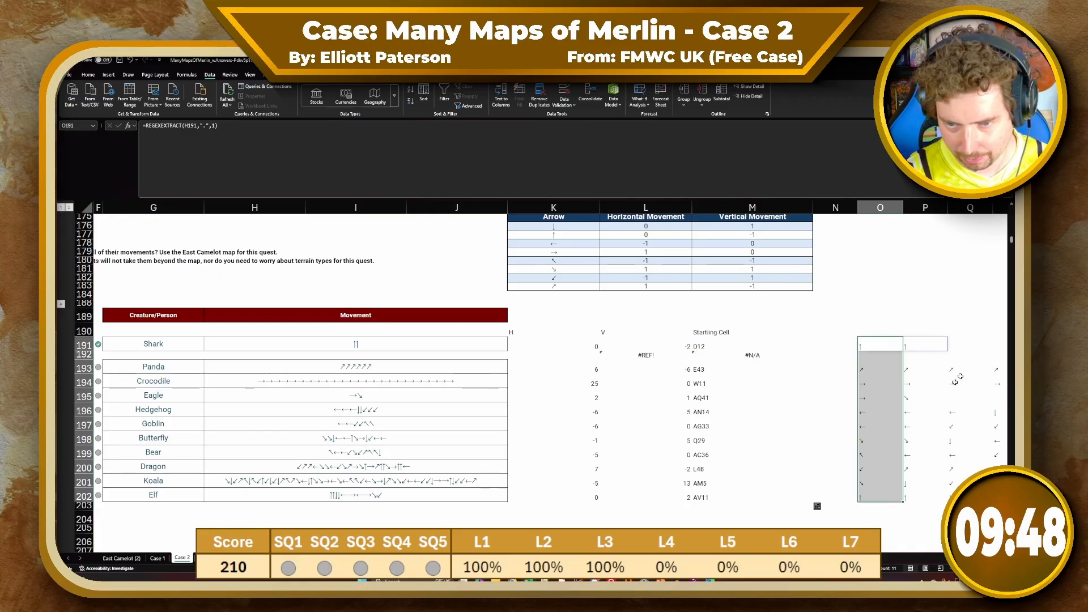
pyautogui.hotkey('ctrl', 'x')
pyautogui.click(976, 343)
pyautogui.hotkey('ctrl', 'v')
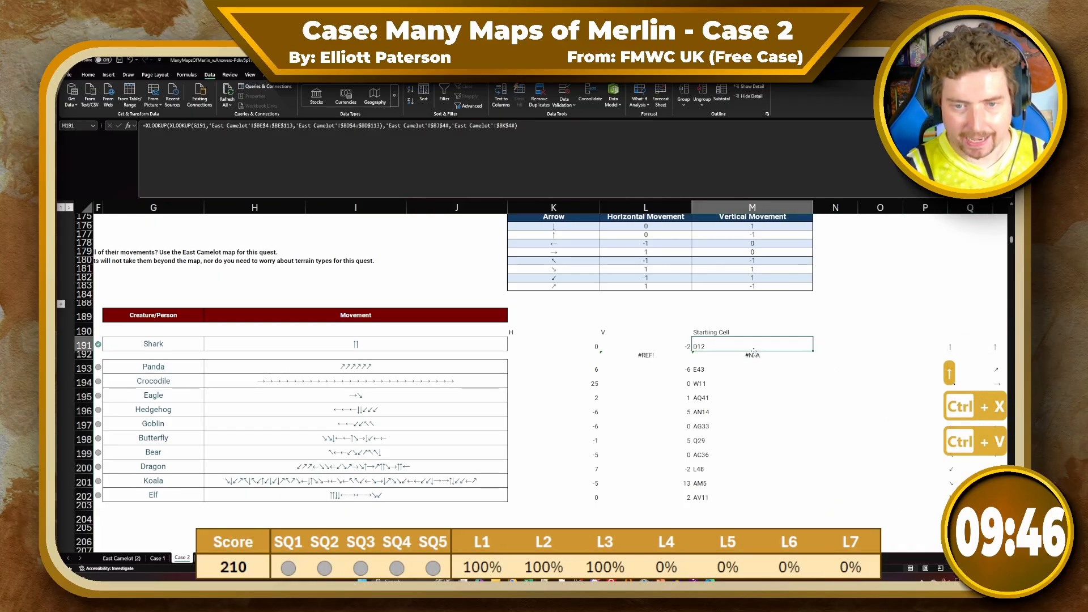
# Enter the starting row numbers 12 in N191 and 43 in N193, and flash-fill the remaining rows of column N
pyautogui.click(829, 343)
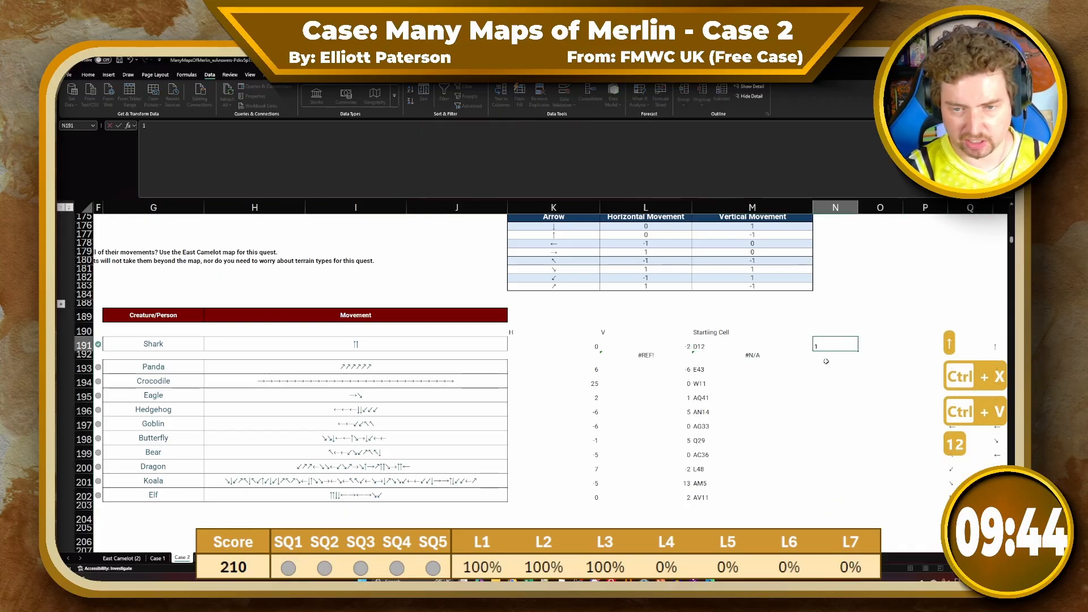
pyautogui.write('12')
pyautogui.press('Return')
pyautogui.press('Up')
pyautogui.press('Return')
pyautogui.press('Return')
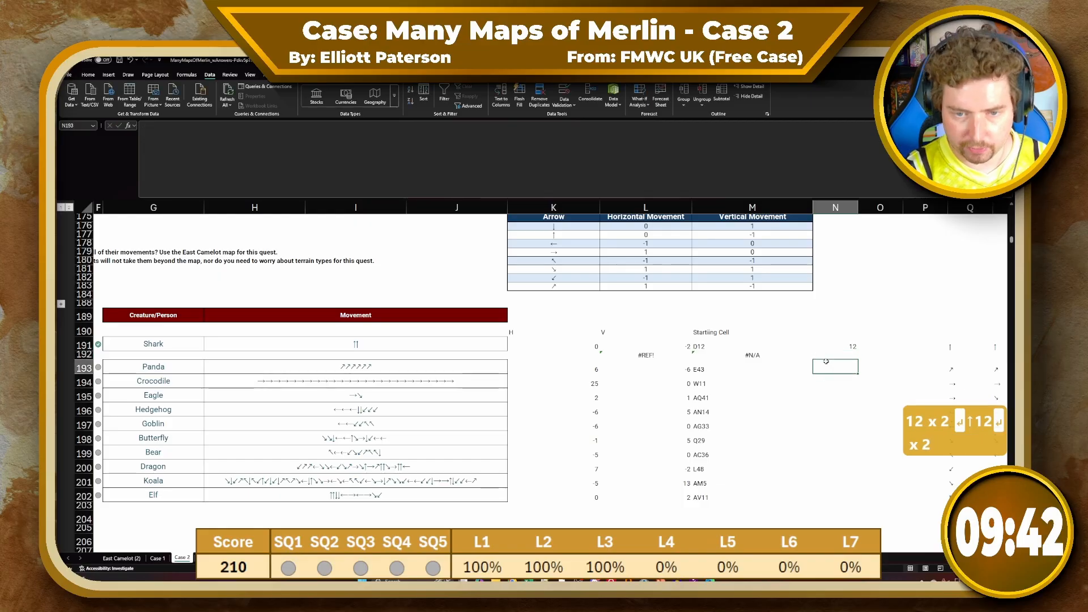
pyautogui.write('43')
pyautogui.press('Return')
pyautogui.hotkey('ctrl', 'e')
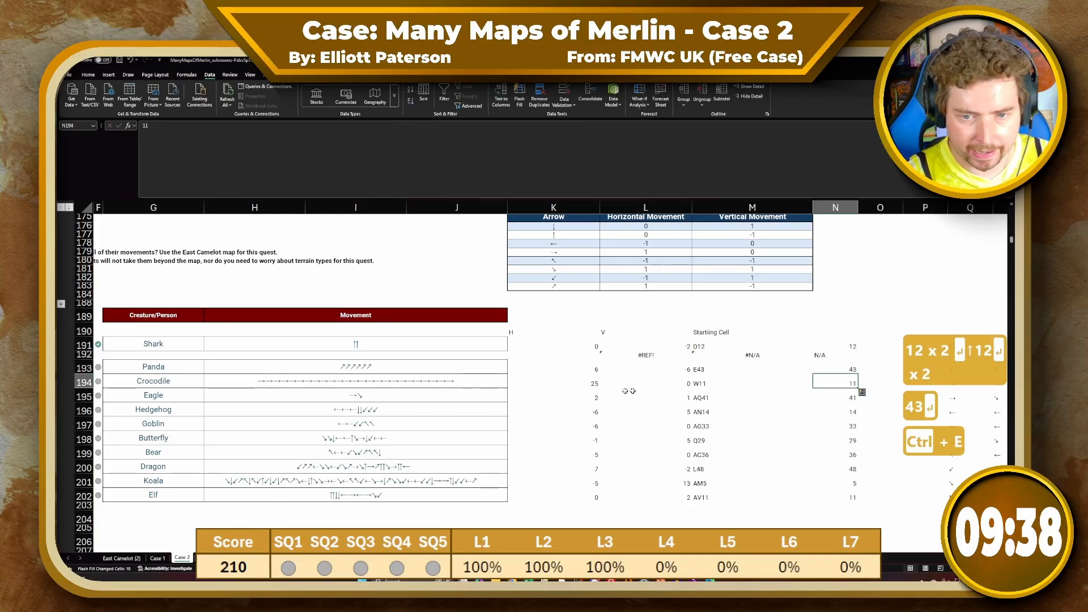
pyautogui.click(880, 344)
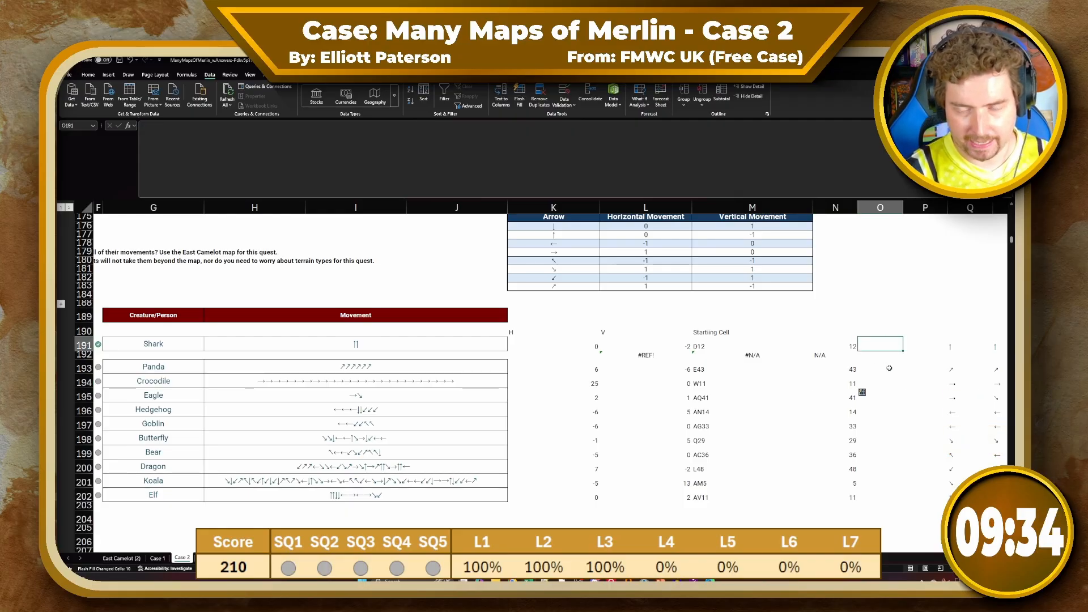
pyautogui.write('||')
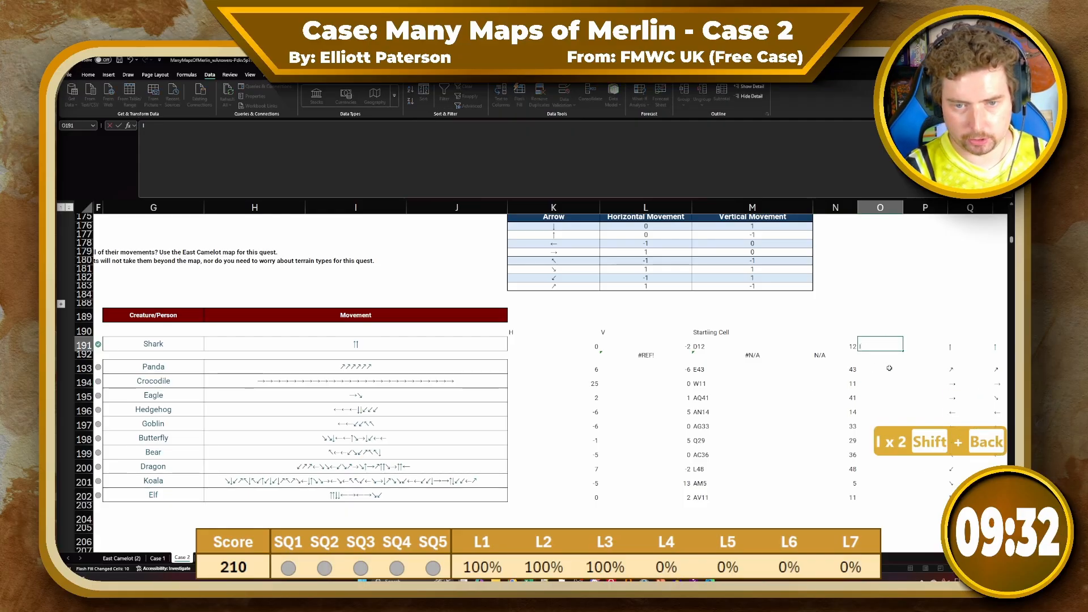
pyautogui.press('BackSpace')
pyautogui.press('BackSpace')
pyautogui.press('BackSpace')
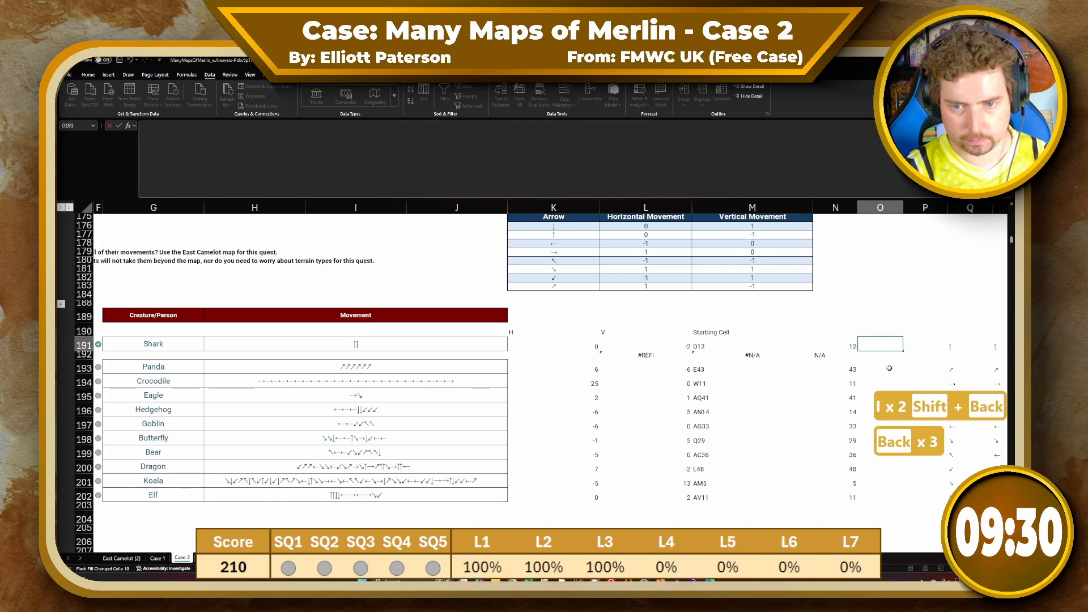
pyautogui.write('|NDIIIRE')
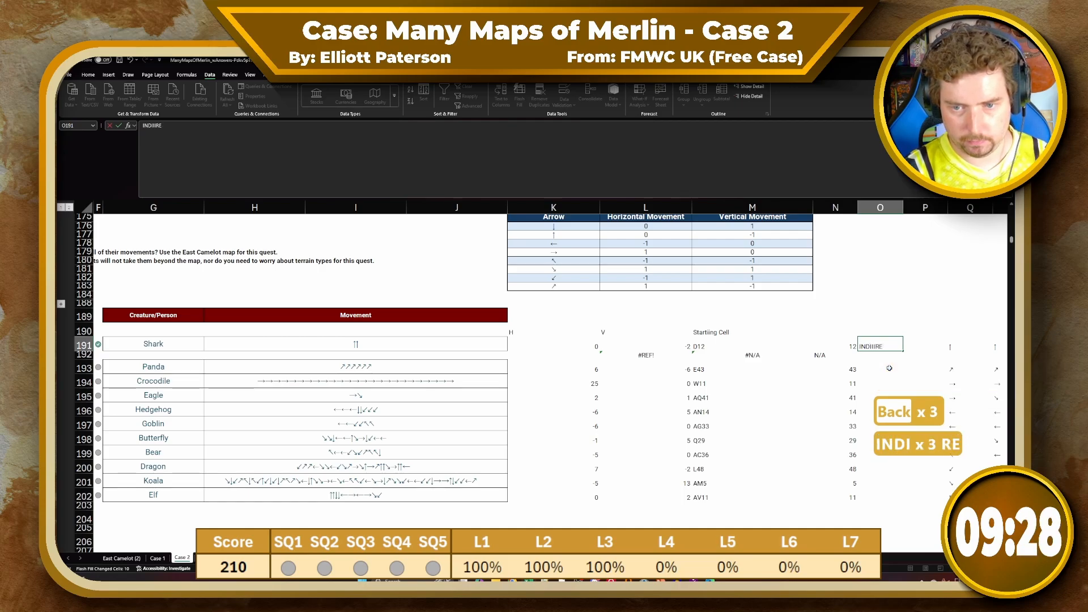
pyautogui.hotkey('shift', 'BackSpace')
pyautogui.hotkey('shift', 'BackSpace')
pyautogui.hotkey('shift', 'BackSpace')
pyautogui.hotkey('shift', 'BackSpace')
pyautogui.press('Escape')
# Calculate the starting column number in O191 with =COLUMN(INDIRECT(M191)) and fill it down to O202
pyautogui.write('=C')
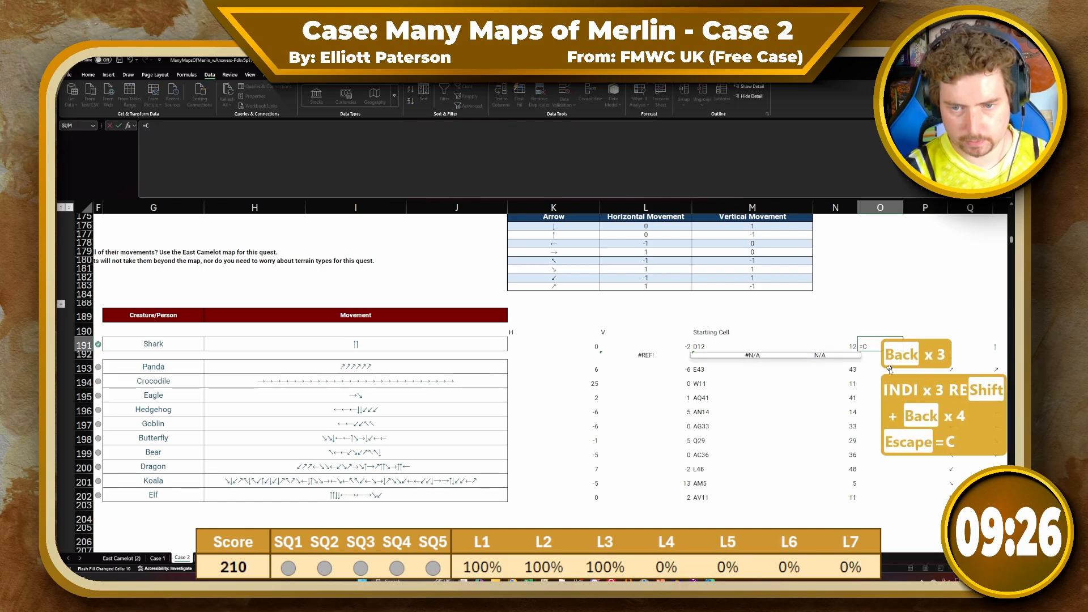
pyautogui.write('OLUMN(INDIRECT(')
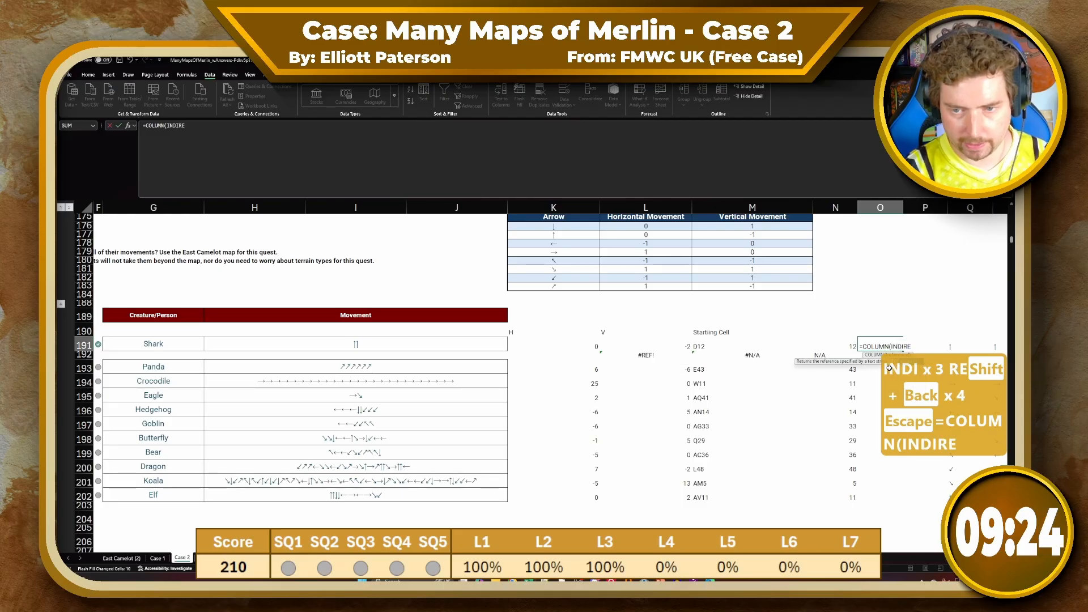
pyautogui.press('Left')
pyautogui.press('Left')
pyautogui.press('Left')
pyautogui.press('Right')
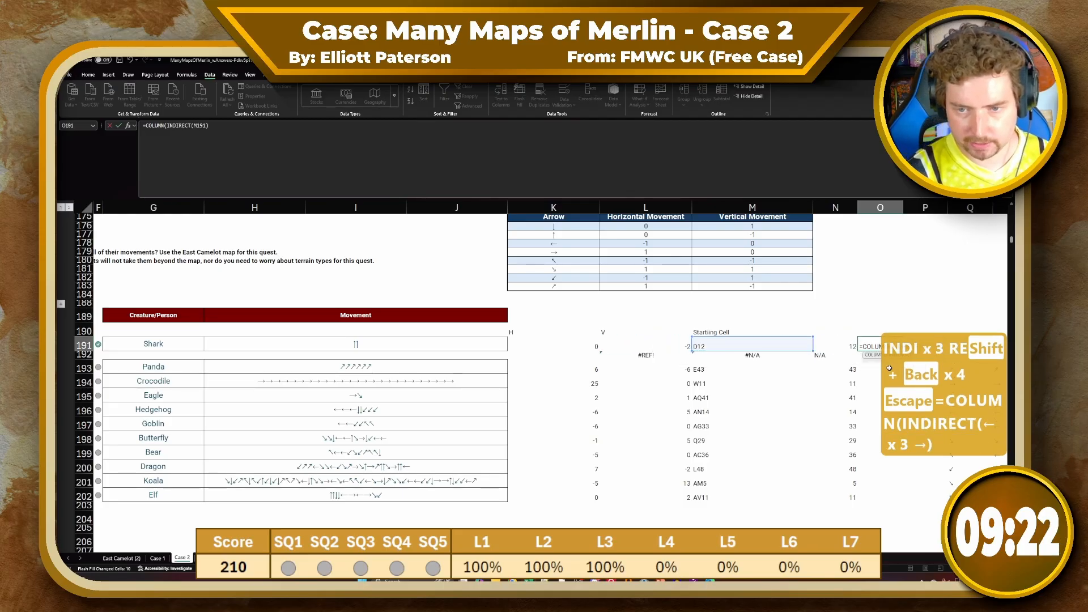
pyautogui.press('Return')
pyautogui.press('Return')
pyautogui.hscroll(3, 746, 367)
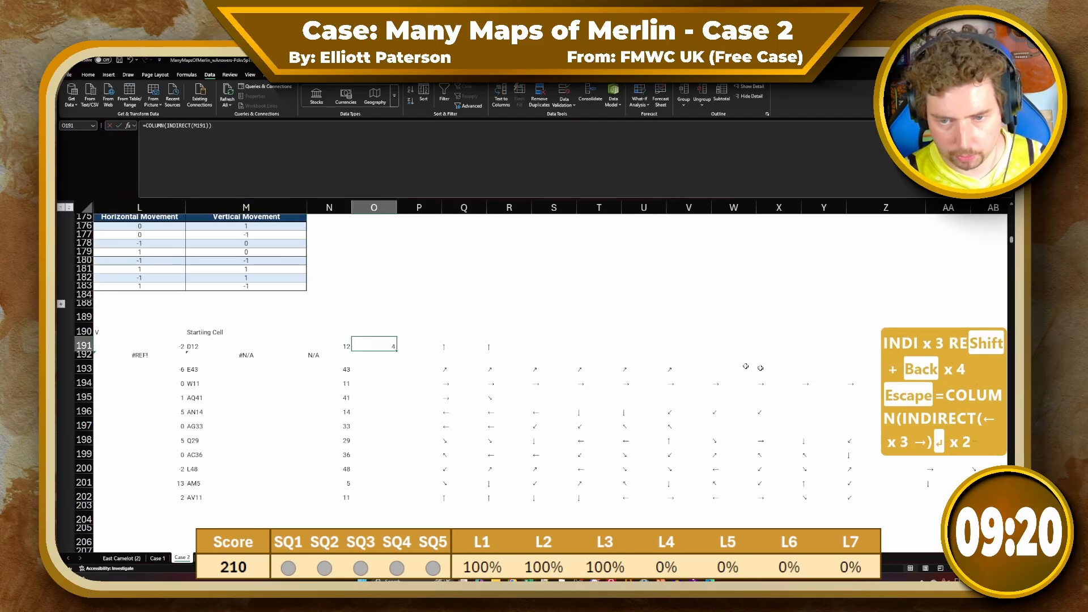
pyautogui.moveTo(396, 351); pyautogui.dragTo(394, 501)
# Start an ADDRESS formula in P191 with N191+L191 as the row number
pyautogui.click(418, 346)
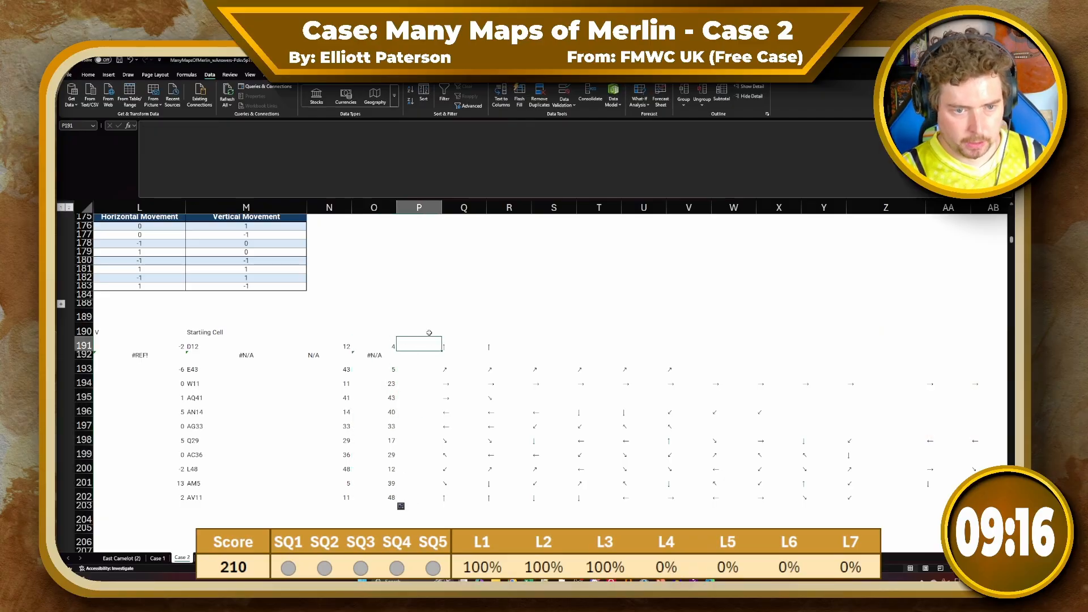
pyautogui.write('=ADDRESS(')
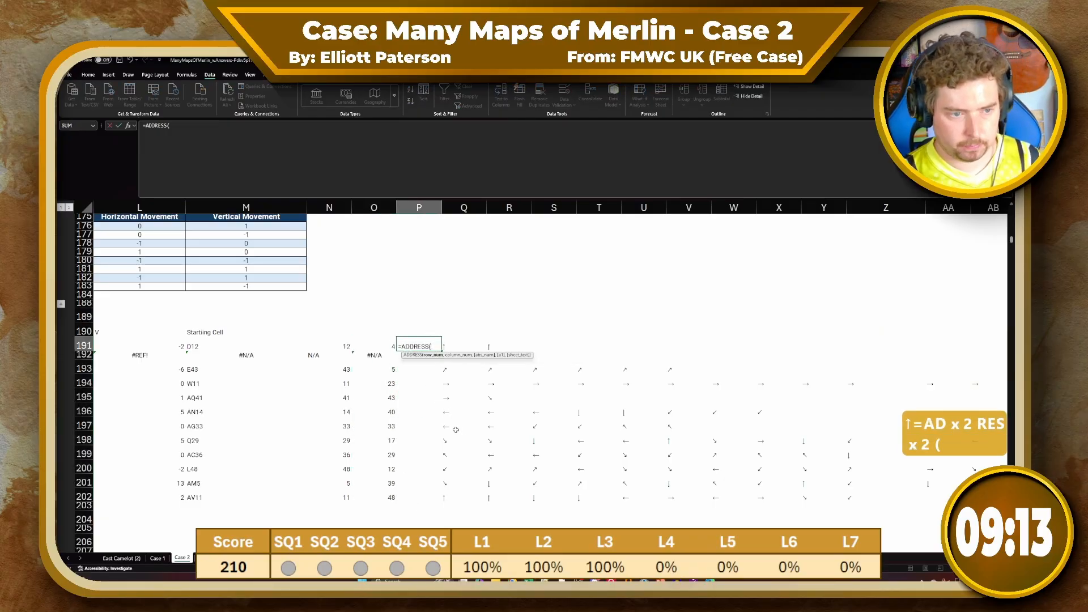
pyautogui.hscroll(-3, 456, 430)
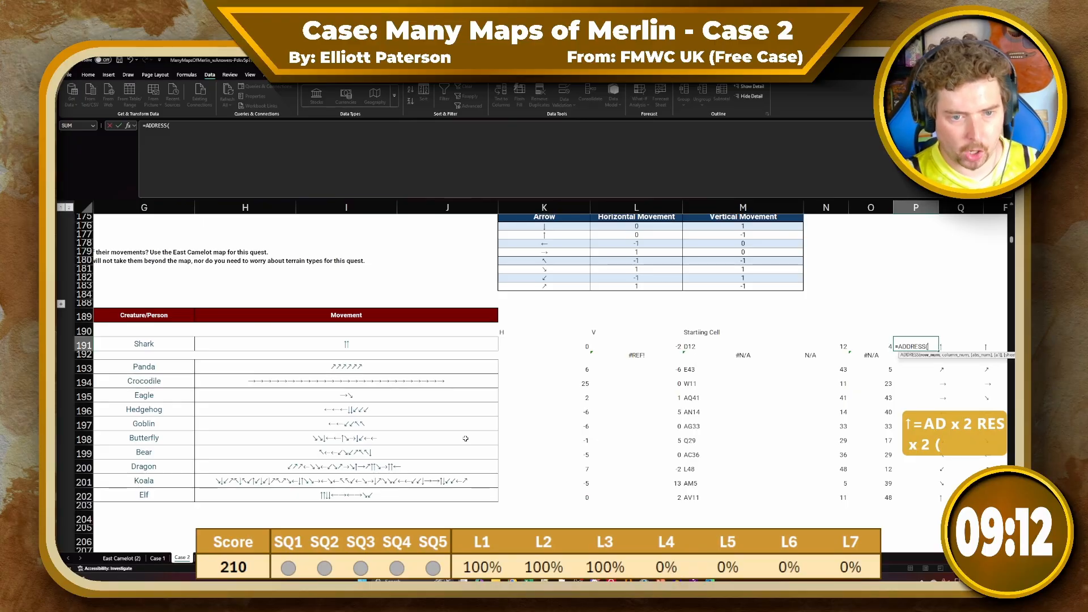
pyautogui.hscroll(1, 569, 382)
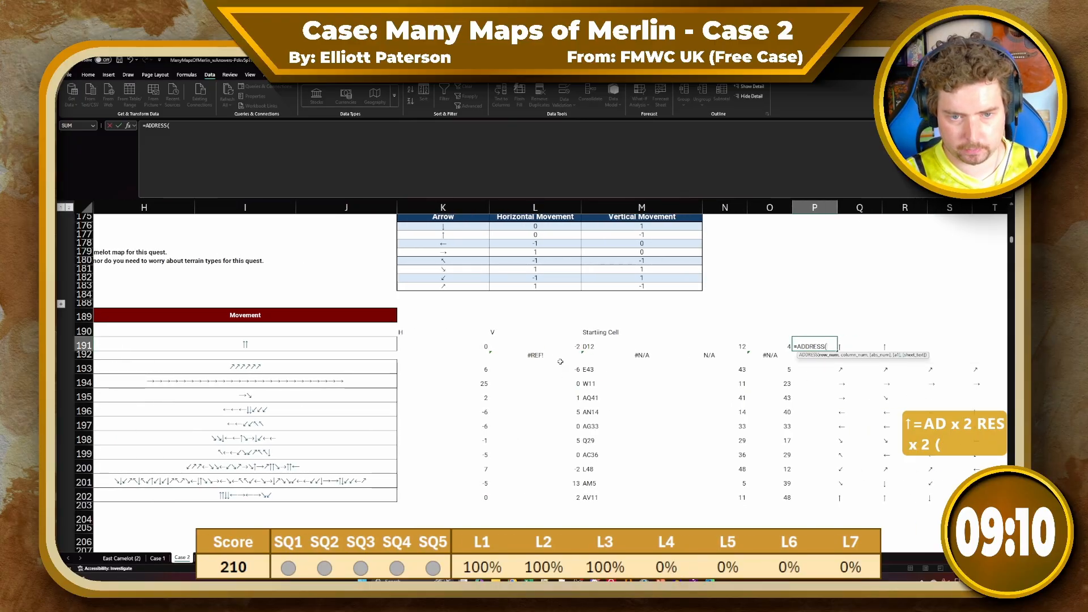
pyautogui.click(709, 348)
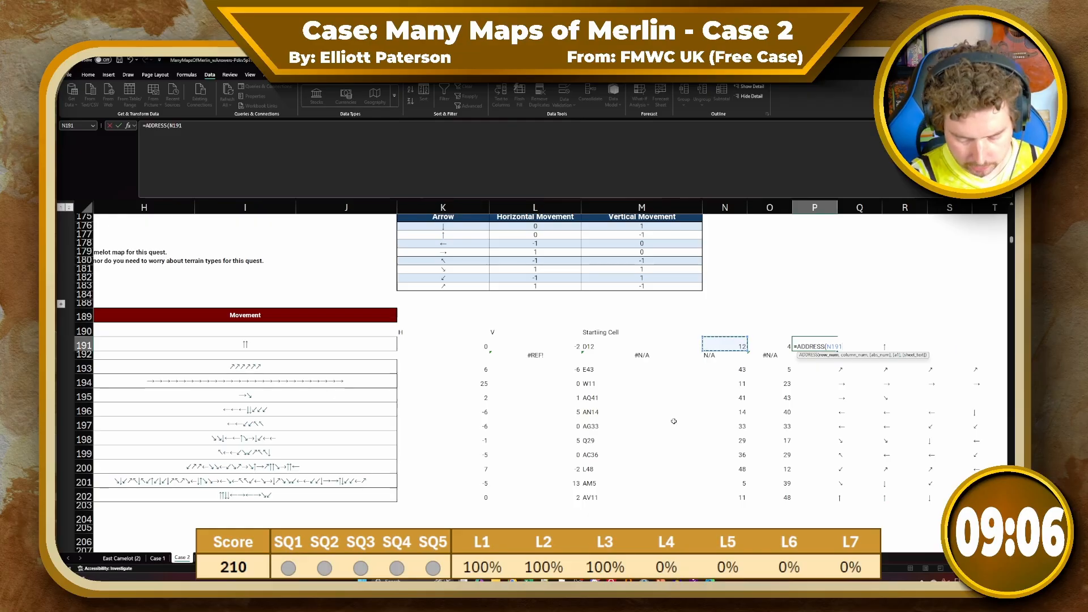
pyautogui.click(563, 347)
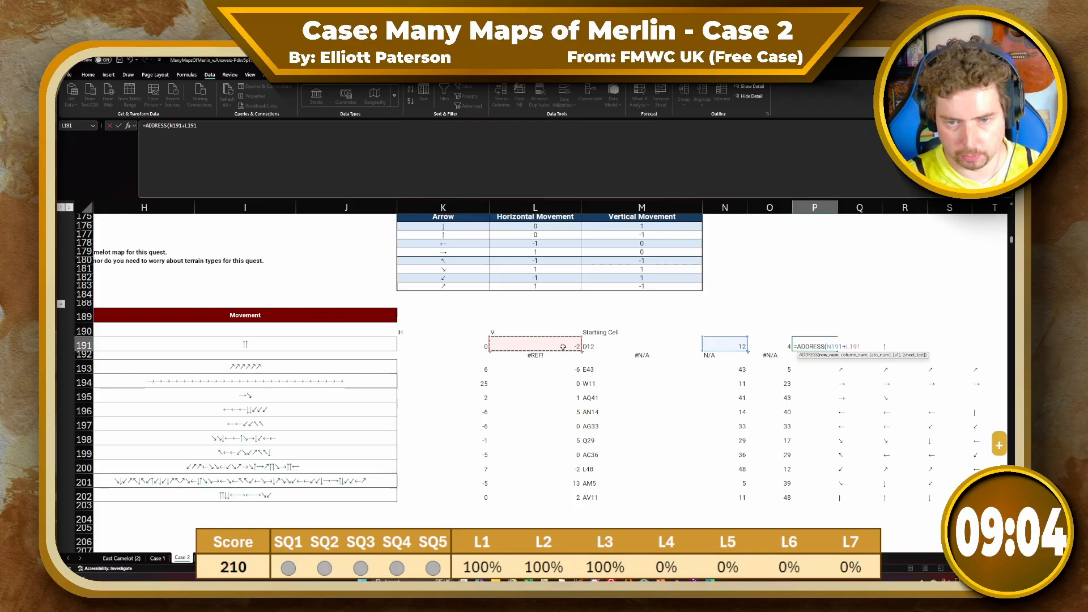
pyautogui.write(',')
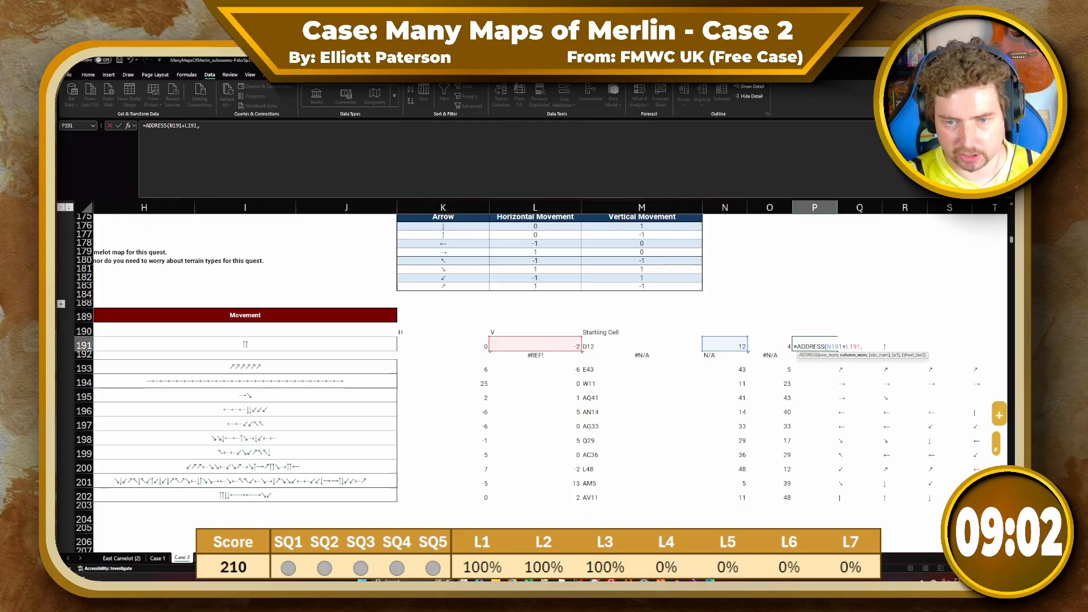
pyautogui.press('Home')
pyautogui.write('=')
pyautogui.click(780, 342)
pyautogui.press('BackSpace')
pyautogui.press('BackSpace')
pyautogui.press('BackSpace')
pyautogui.press('BackSpace')
pyautogui.press('BackSpace')
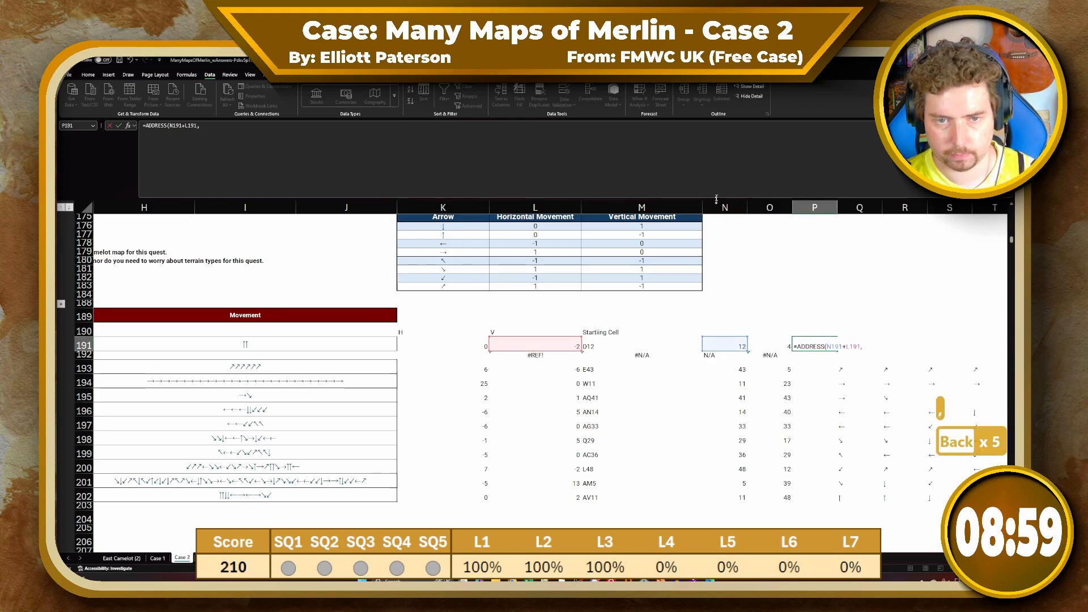
# Set the ADDRESS column number to O191+K191 and enter the formula
pyautogui.click(757, 344)
pyautogui.write('+')
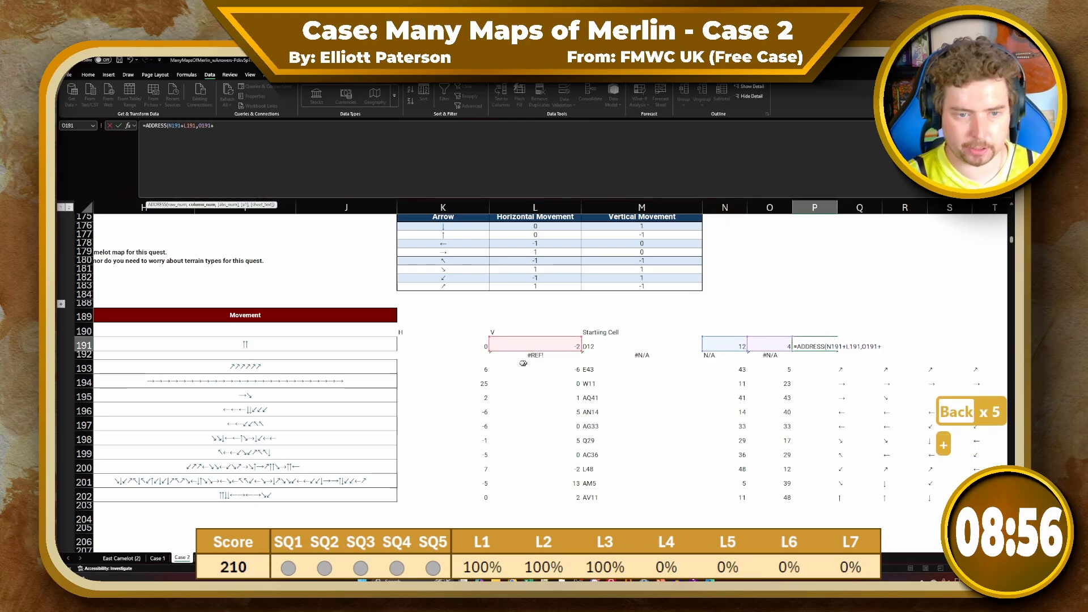
pyautogui.click(468, 344)
pyautogui.write(')')
pyautogui.press('Return')
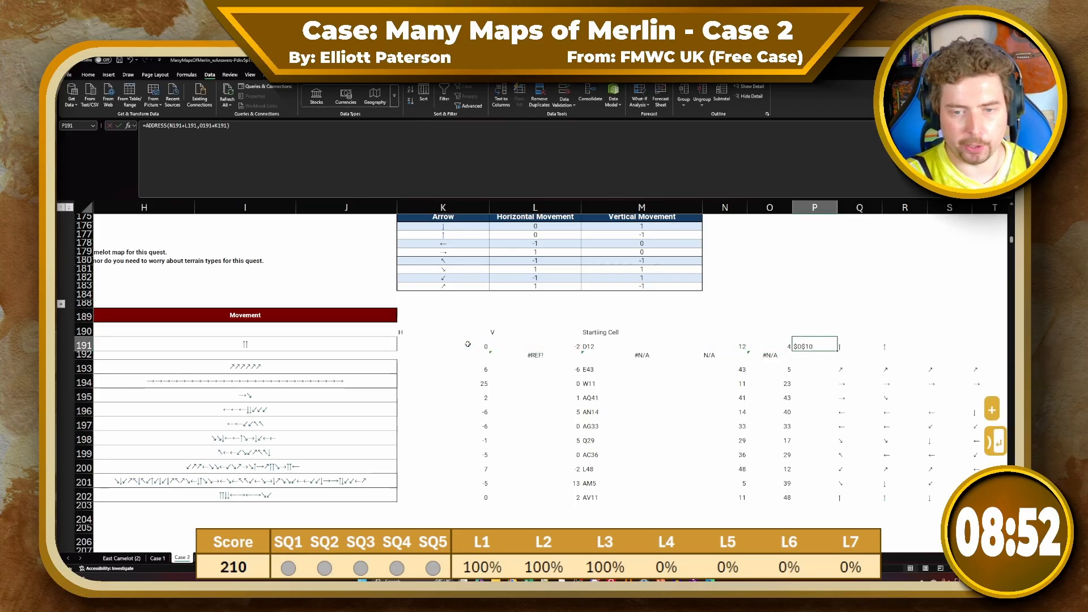
# Add reference type 4 (Relative) to P191's ADDRESS formula and enter it
pyautogui.click(304, 167)
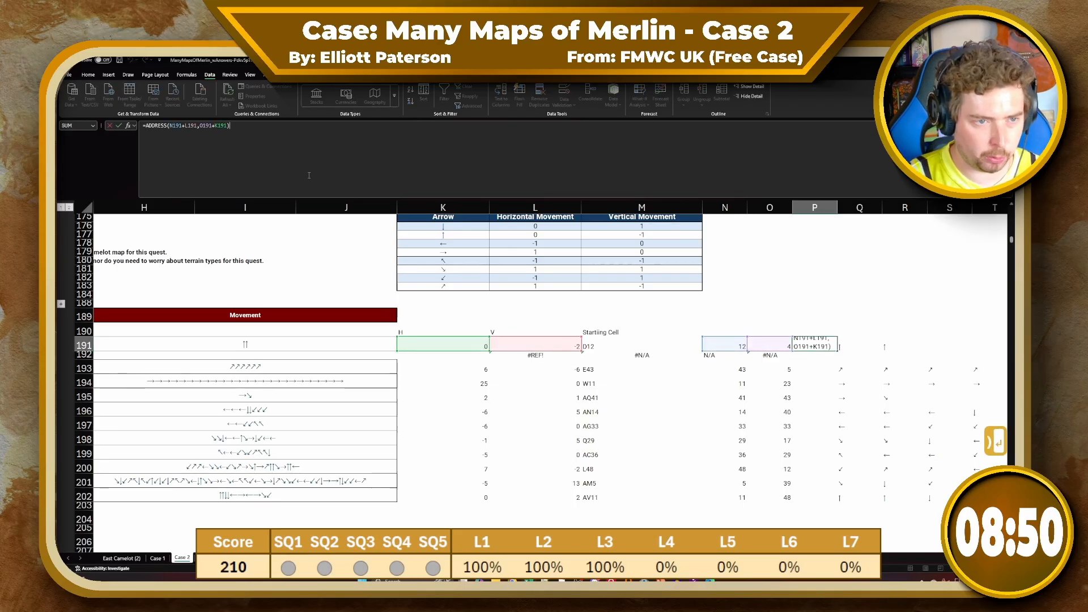
pyautogui.press('Left')
pyautogui.write(',')
pyautogui.press('Down')
pyautogui.press('Down')
pyautogui.press('Down')
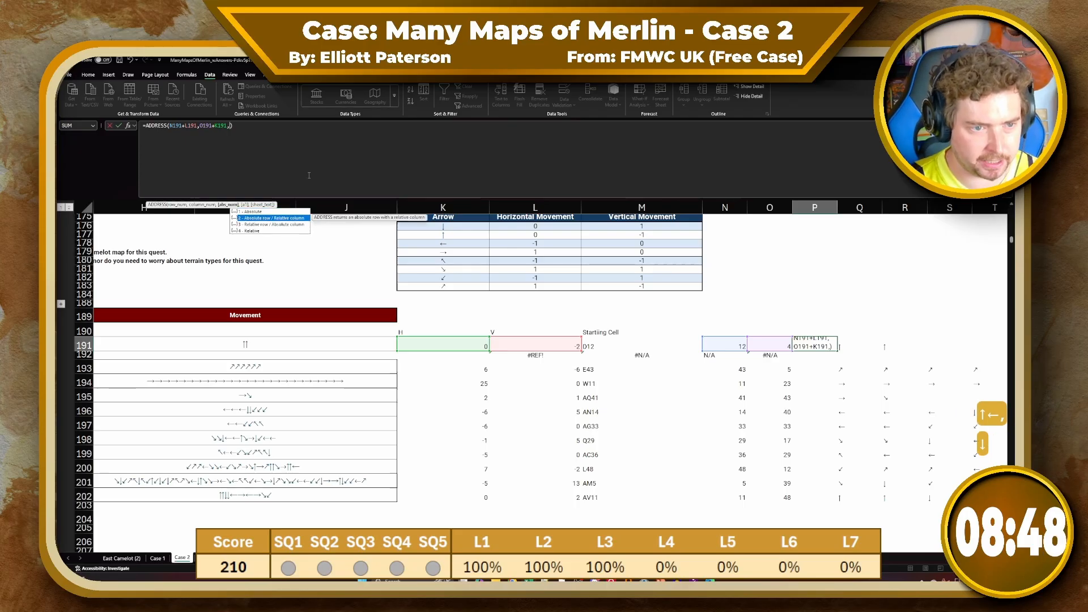
pyautogui.press('Tab')
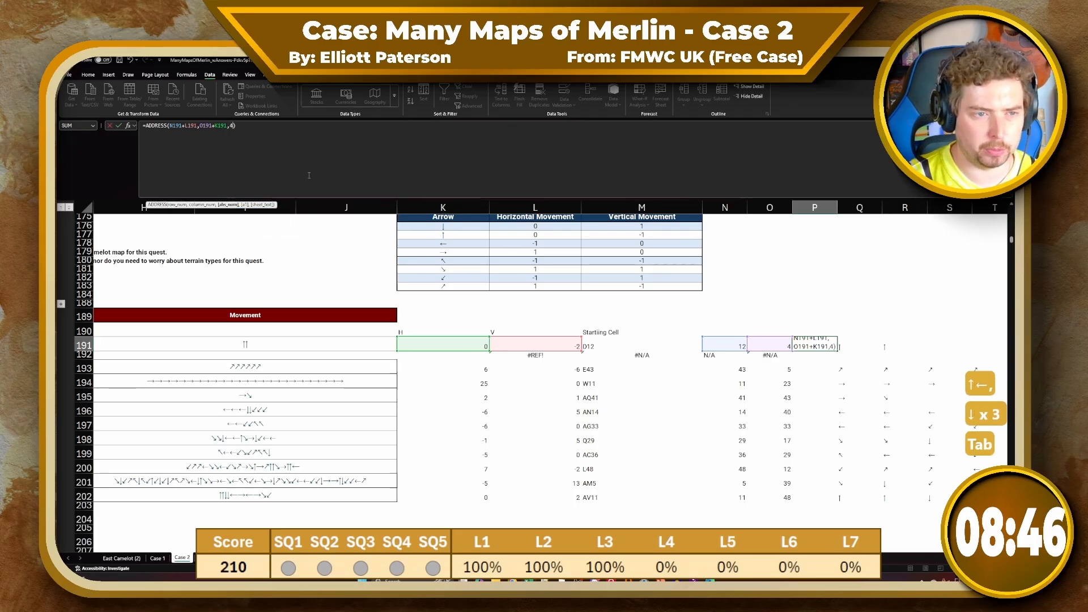
pyautogui.press('Return')
pyautogui.click(810, 346)
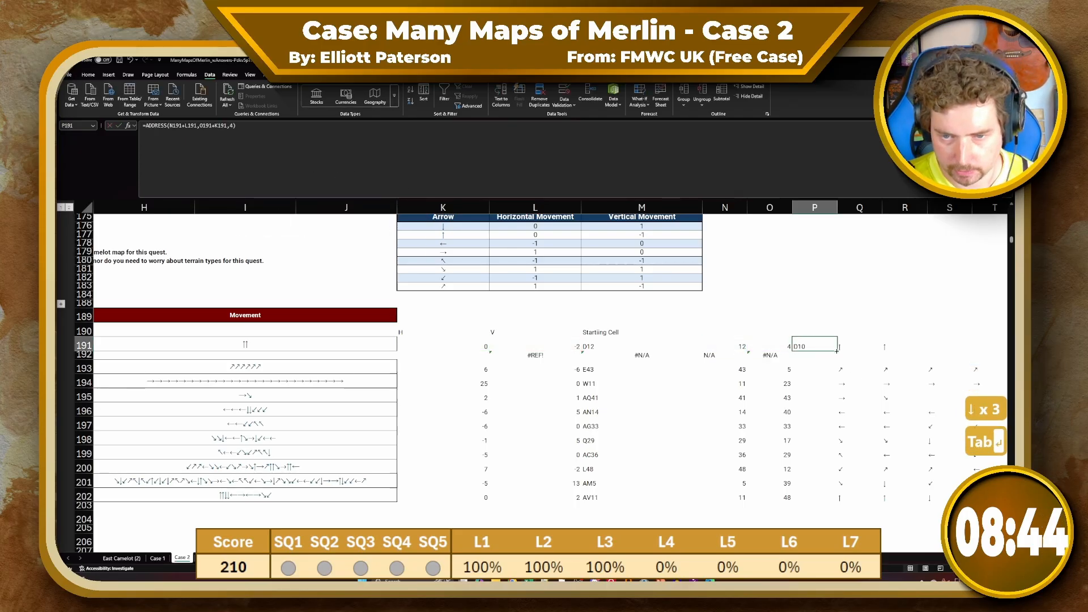
# Fill P191's ADDRESS formula down to P202 and start an XLOOKUP in Panda's answer cell E193 with P193 as the lookup value
pyautogui.moveTo(837, 351); pyautogui.dragTo(821, 499)
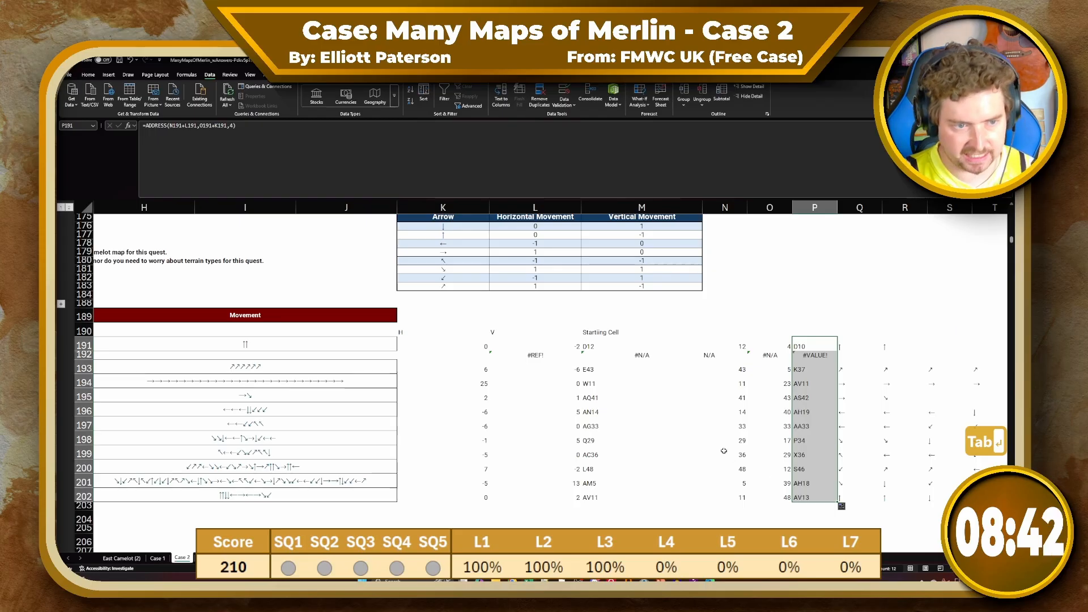
pyautogui.hscroll(-2, 567, 397)
pyautogui.click(336, 373)
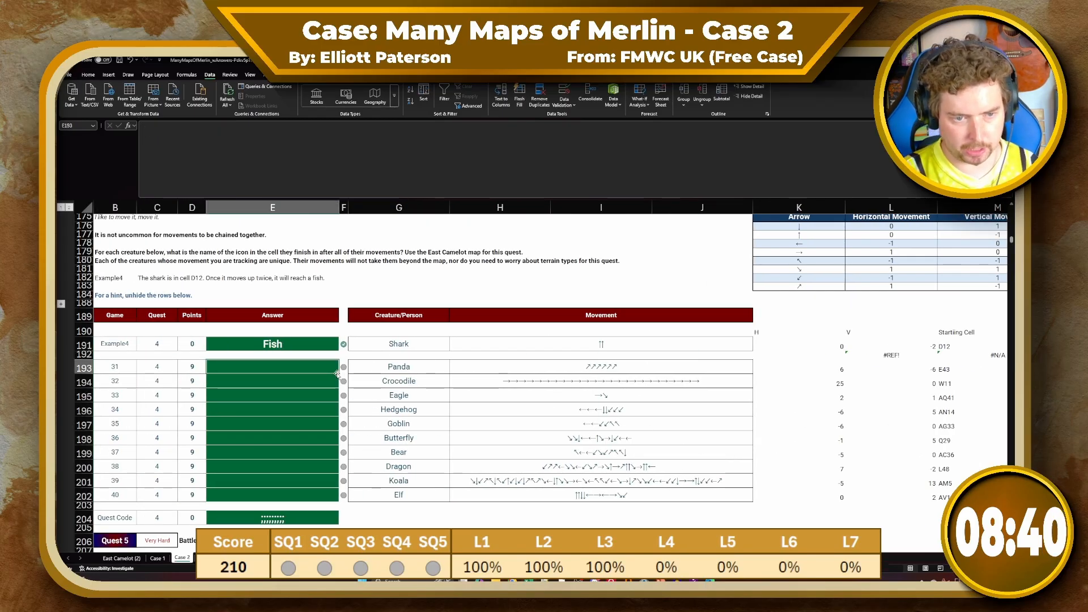
pyautogui.write('=XLOOKUP(')
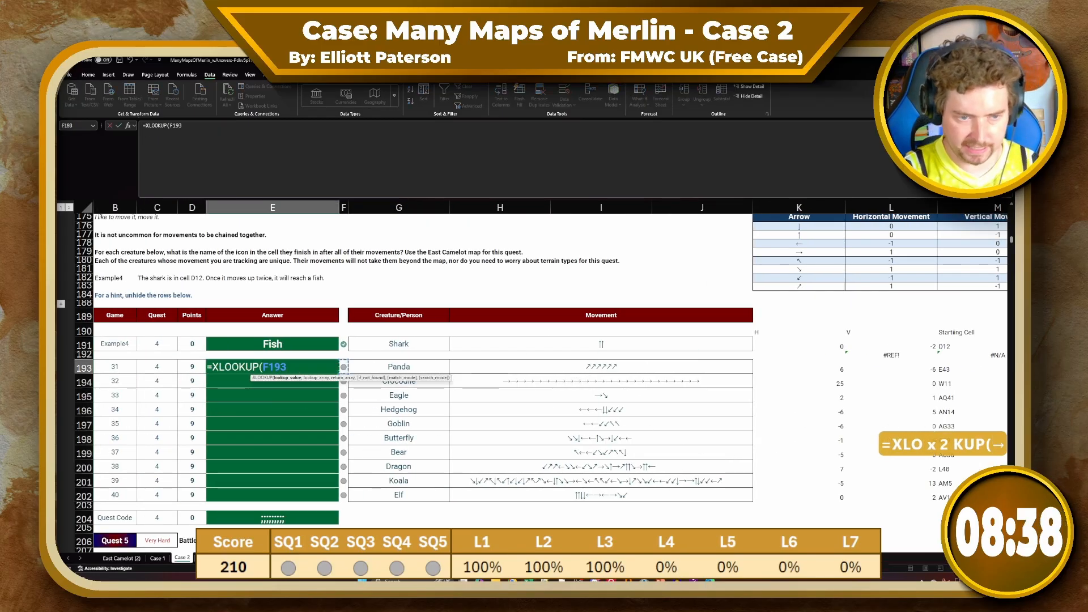
pyautogui.press('Right')
pyautogui.press('Right')
pyautogui.press('Right')
pyautogui.press('Right')
pyautogui.press('Right')
pyautogui.press('Right')
pyautogui.press('Right')
pyautogui.press('Right')
pyautogui.press('Right')
pyautogui.press('Right')
pyautogui.press('Right')
pyautogui.press('Right')
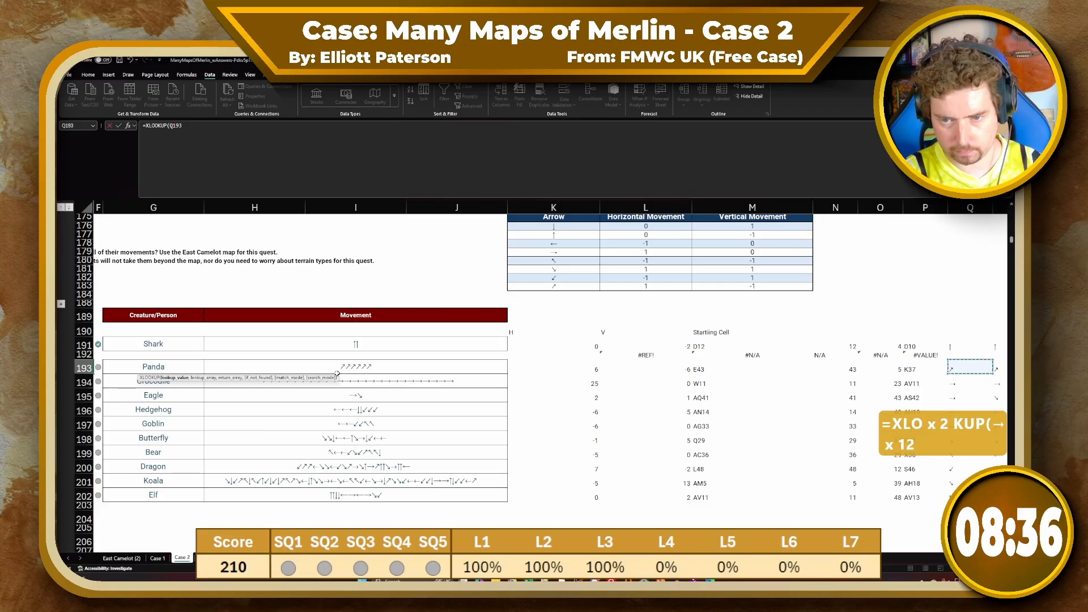
pyautogui.press('Left')
pyautogui.write(',')
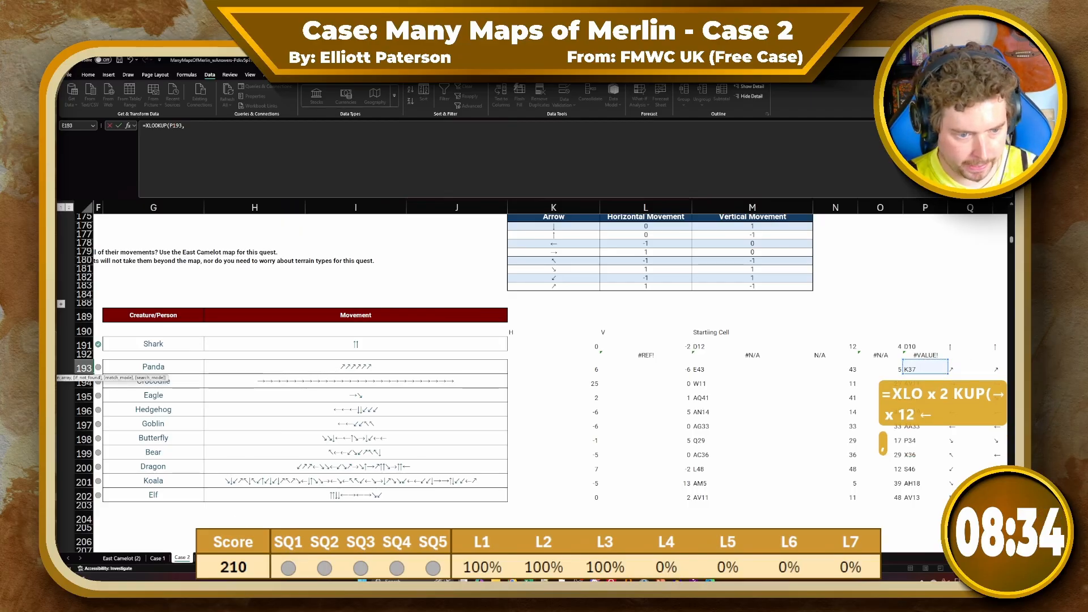
pyautogui.click(220, 559)
pyautogui.hscroll(3, 837, 284)
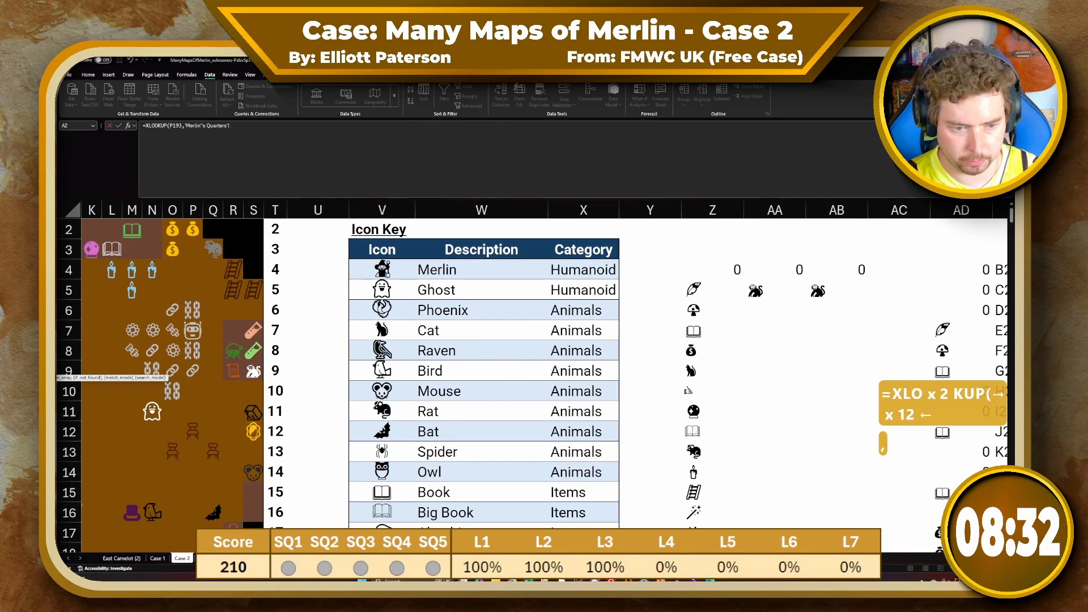
pyautogui.click(119, 558)
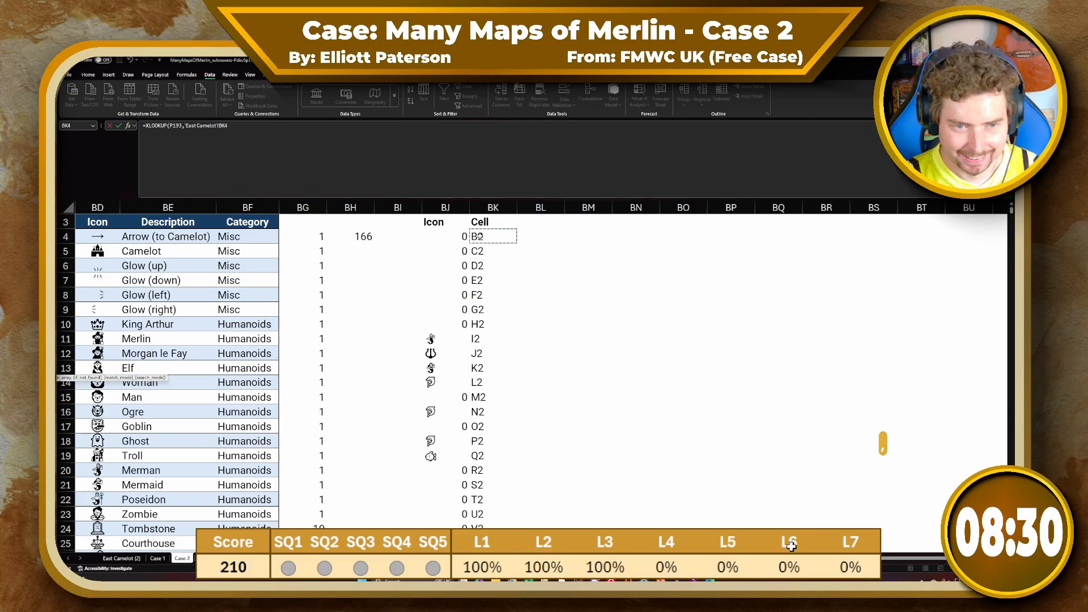
pyautogui.click(447, 235)
pyautogui.write('#,')
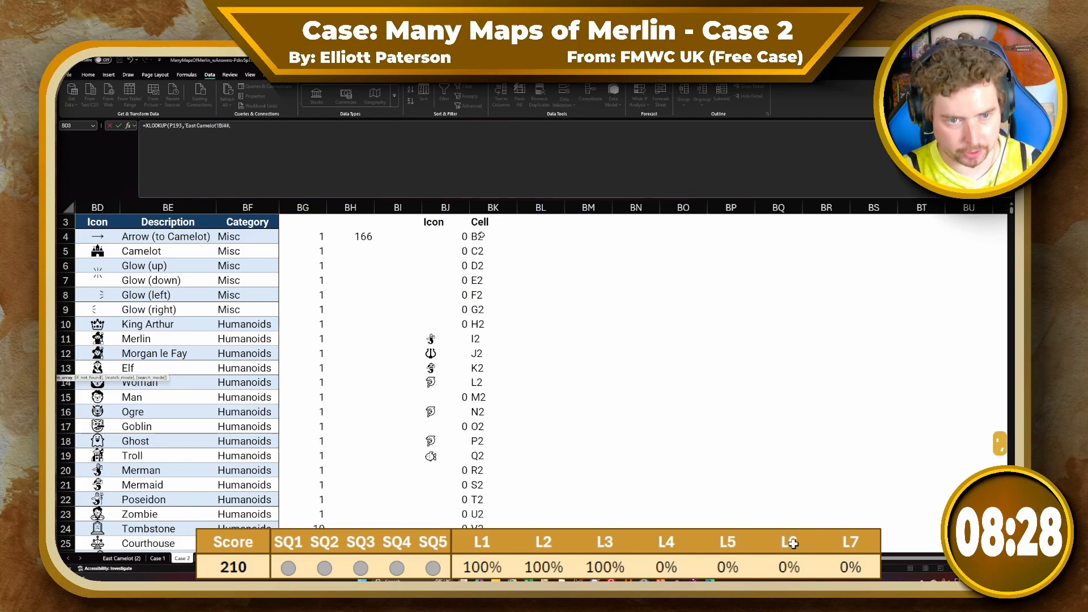
pyautogui.write('#')
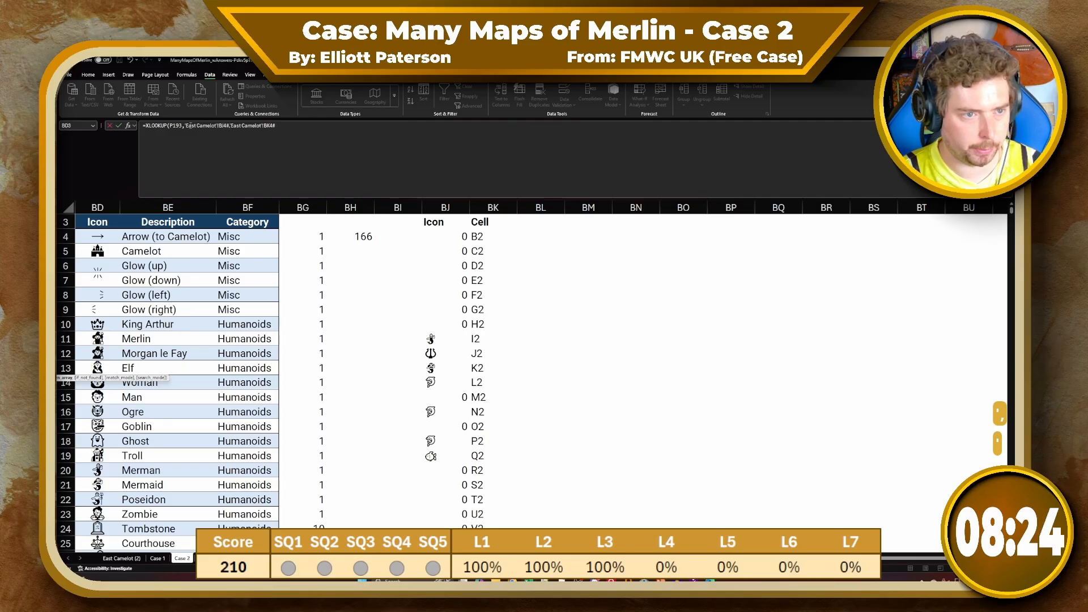
pyautogui.moveTo(181, 126); pyautogui.dragTo(354, 136)
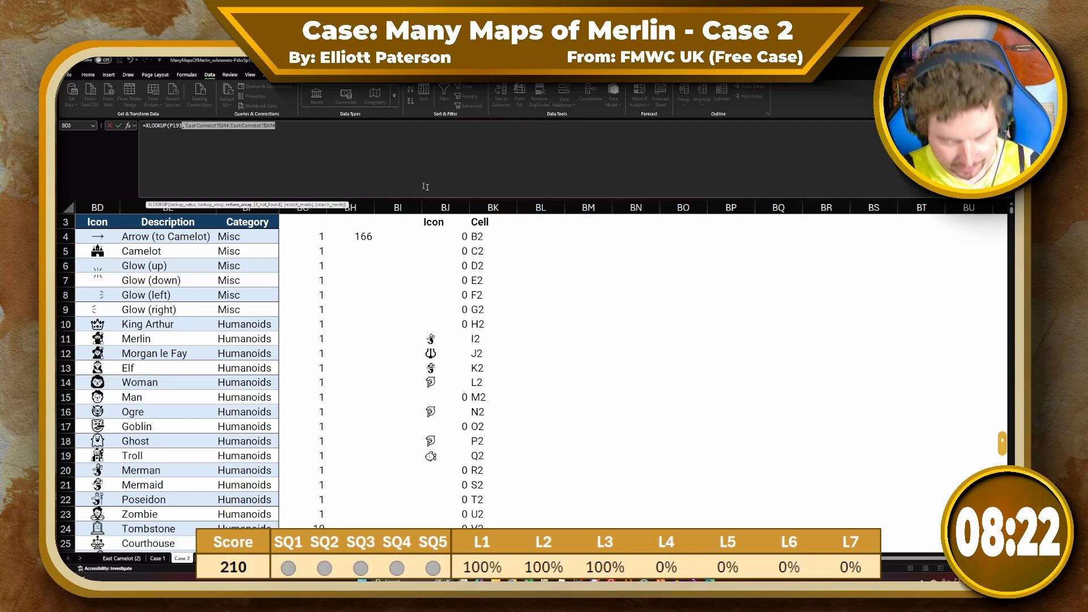
# Set East Camelot's spilled Cell list BK4# as lookup array and Icon list BJ4# as return array, and enter the formula
pyautogui.write(',')
pyautogui.click(475, 236)
pyautogui.write(',')
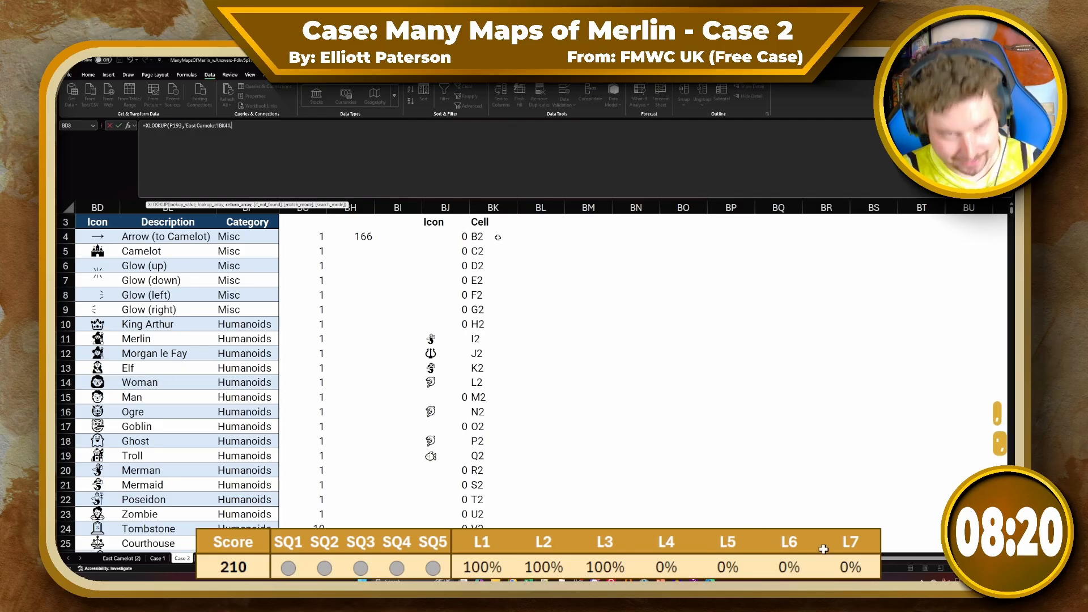
pyautogui.click(456, 235)
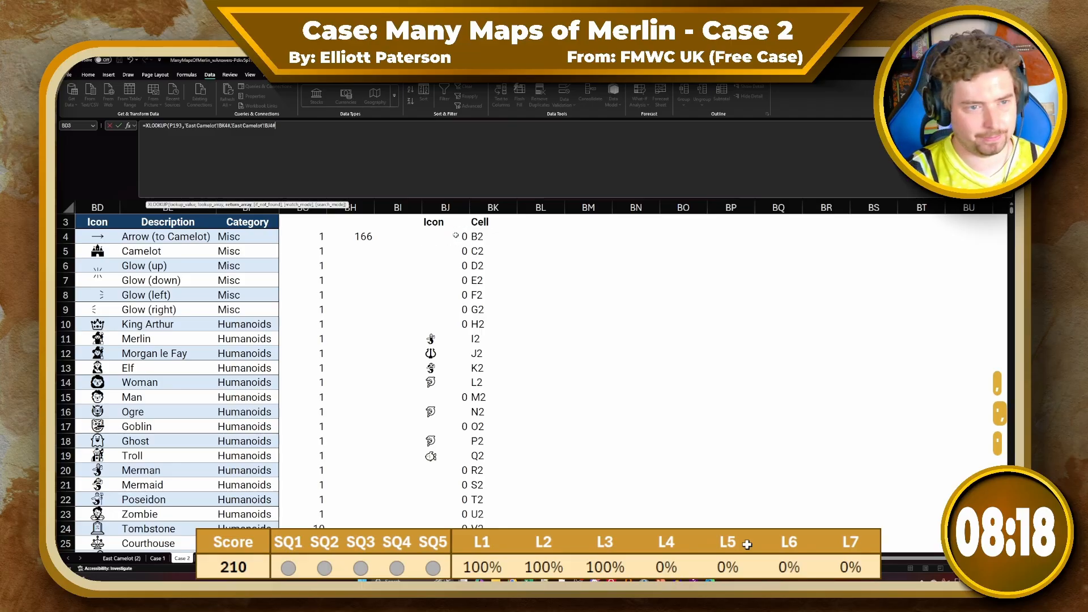
pyautogui.write('#')
pyautogui.press('Return')
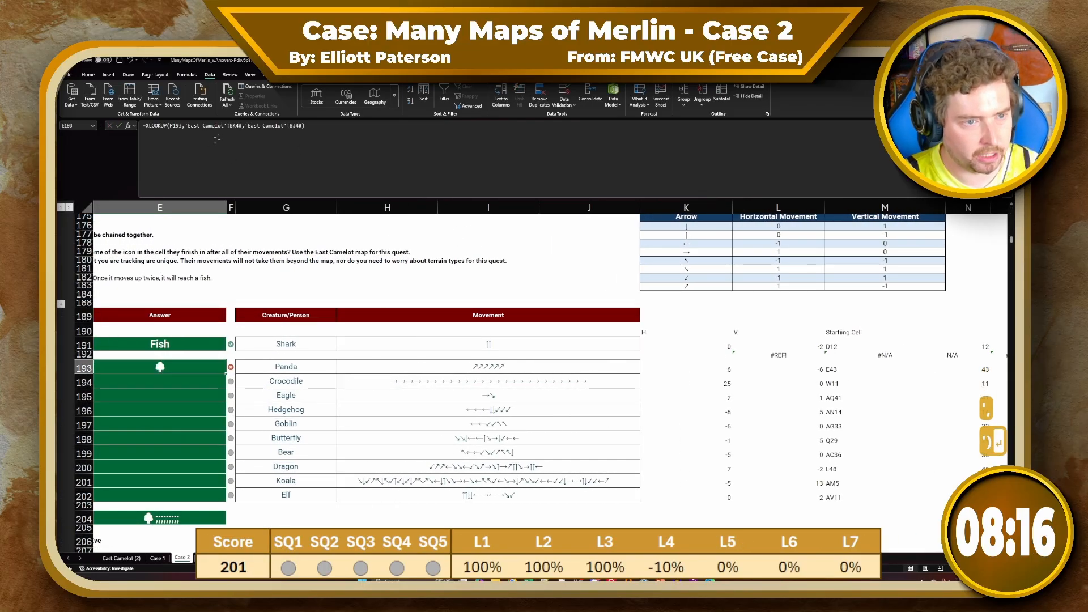
# Make the East Camelot BK4# and BJ4# references in E193's lookup absolute
pyautogui.moveTo(232, 126); pyautogui.dragTo(292, 128)
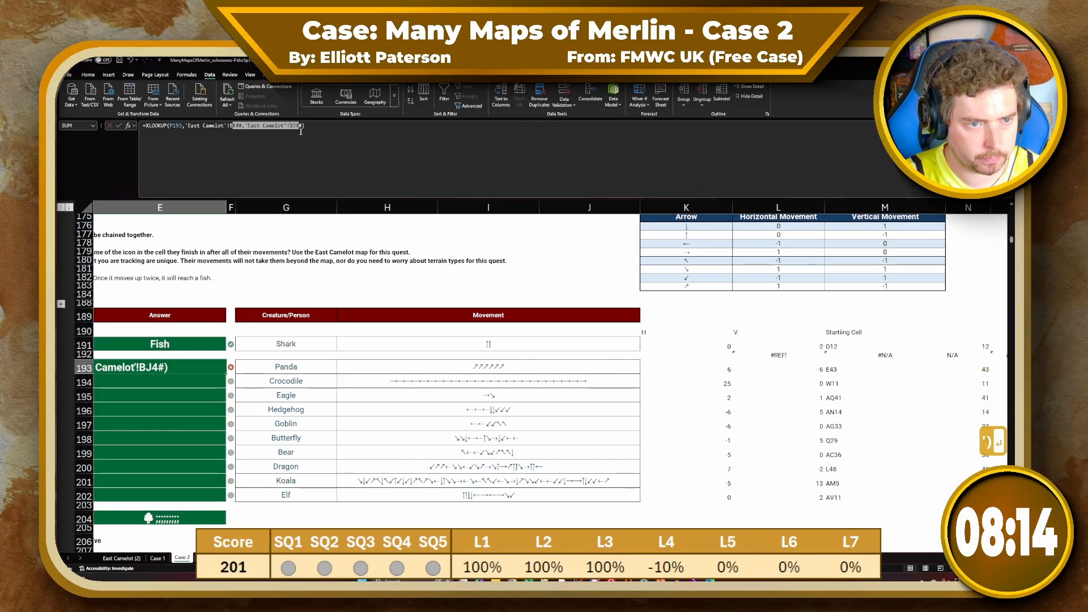
pyautogui.press('F4')
pyautogui.press('Return')
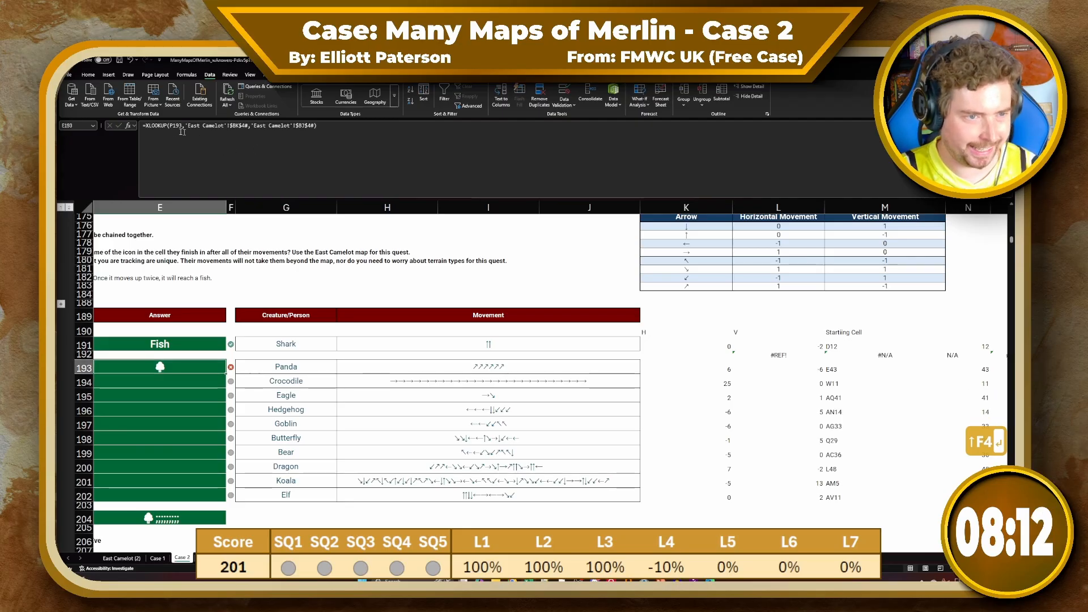
# Wrap E193's formula in an outer XLOOKUP that uses the existing icon lookup as its lookup value
pyautogui.click(146, 127)
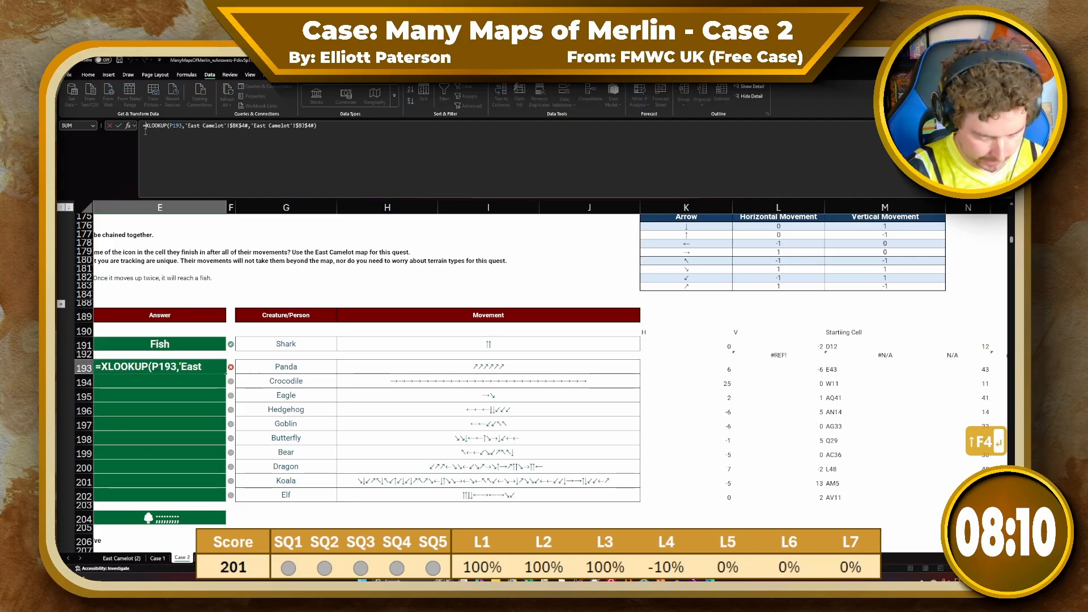
pyautogui.write('XL')
pyautogui.write('UP')
pyautogui.hotkey('shift', 'BackSpace')
pyautogui.hotkey('shift', 'BackSpace')
pyautogui.hotkey('shift', 'BackSpace')
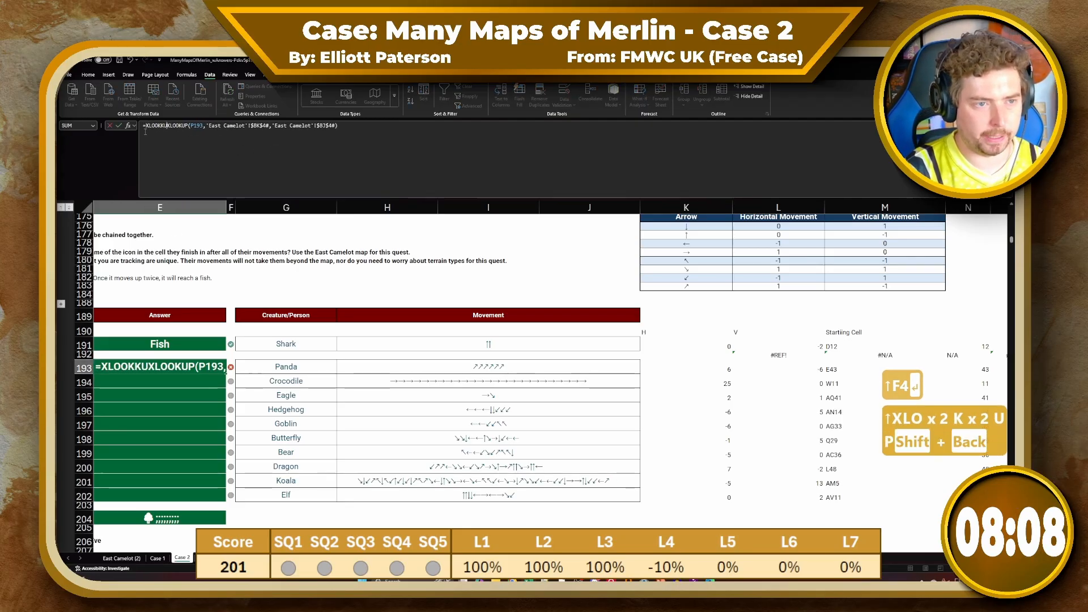
pyautogui.write('UP(')
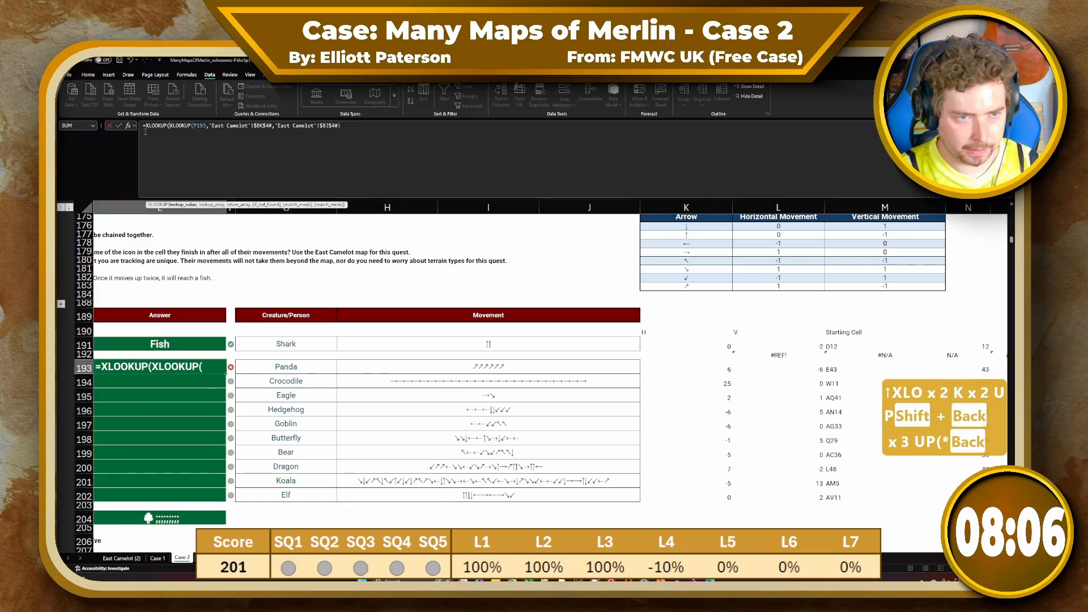
pyautogui.click(385, 151)
pyautogui.write(',')
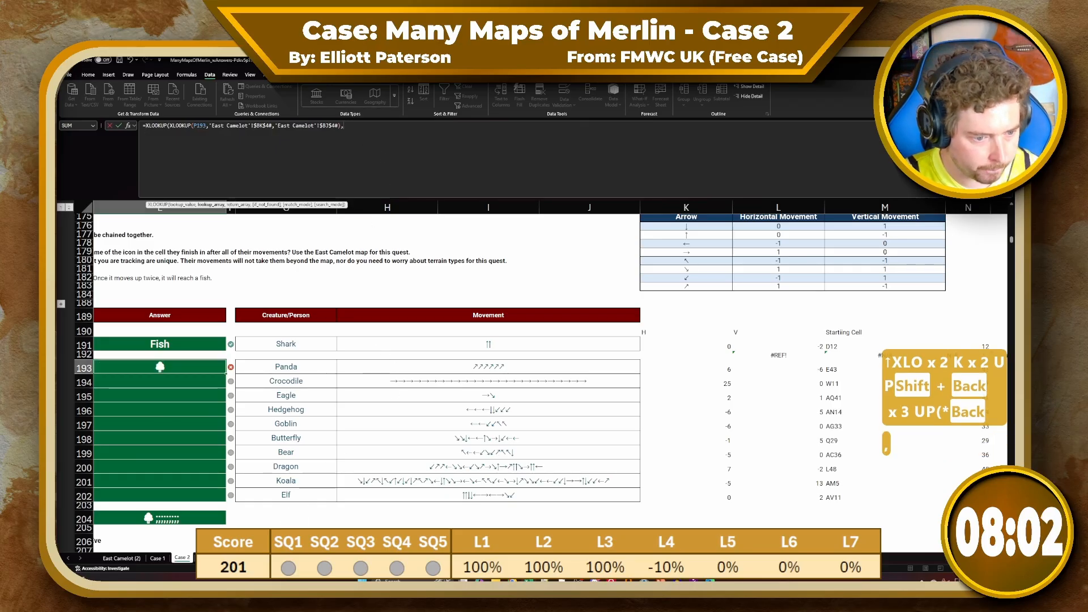
pyautogui.hotkey('ctrl', 'pageup')
pyautogui.click(385, 270)
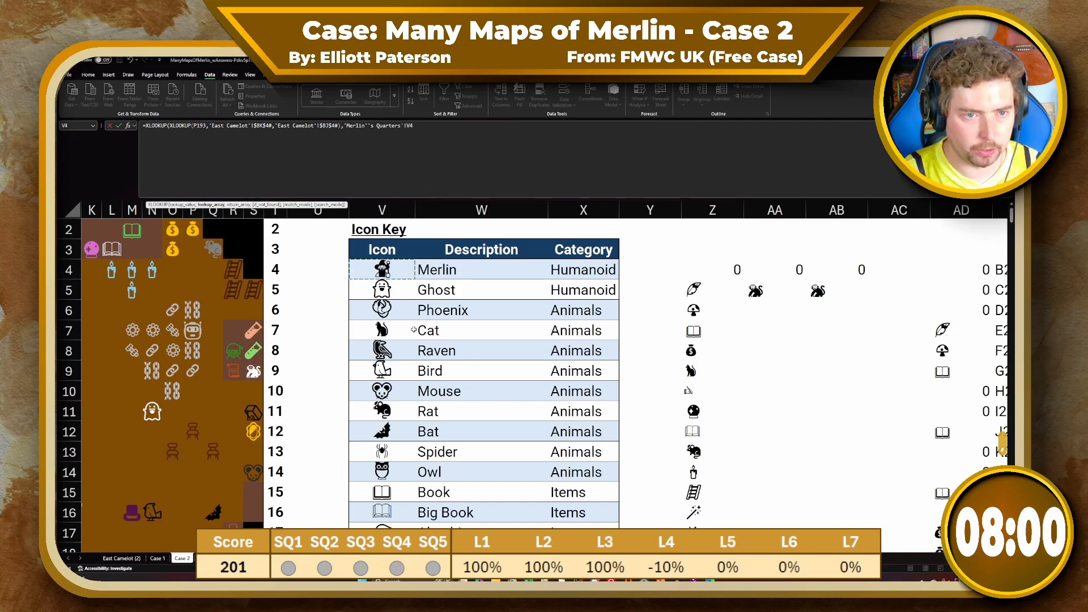
pyautogui.press('Right')
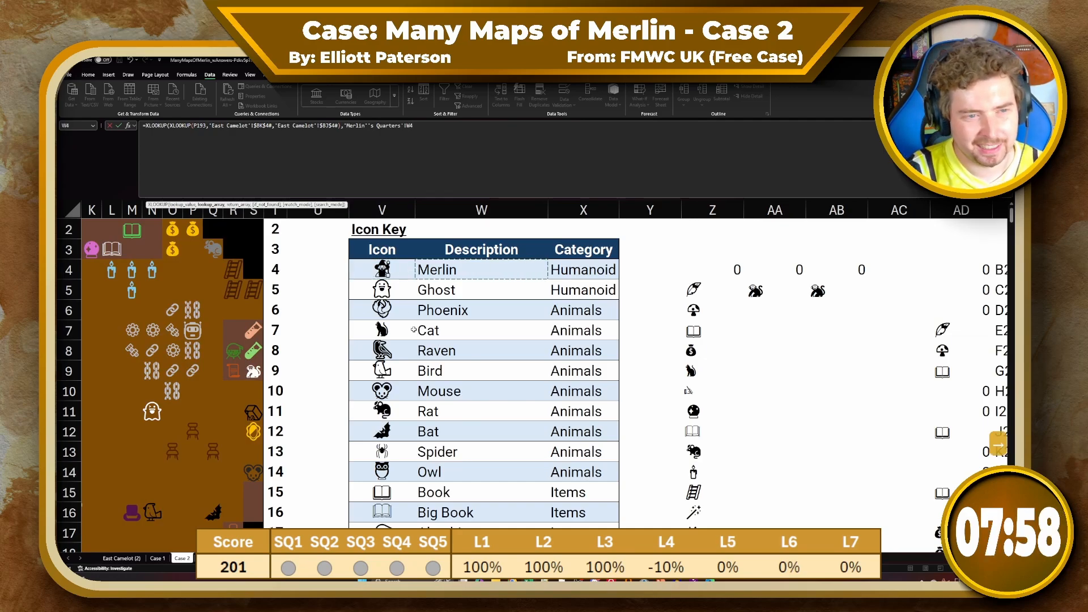
pyautogui.press('Left')
pyautogui.hotkey('ctrl', 'shift', 'Down')
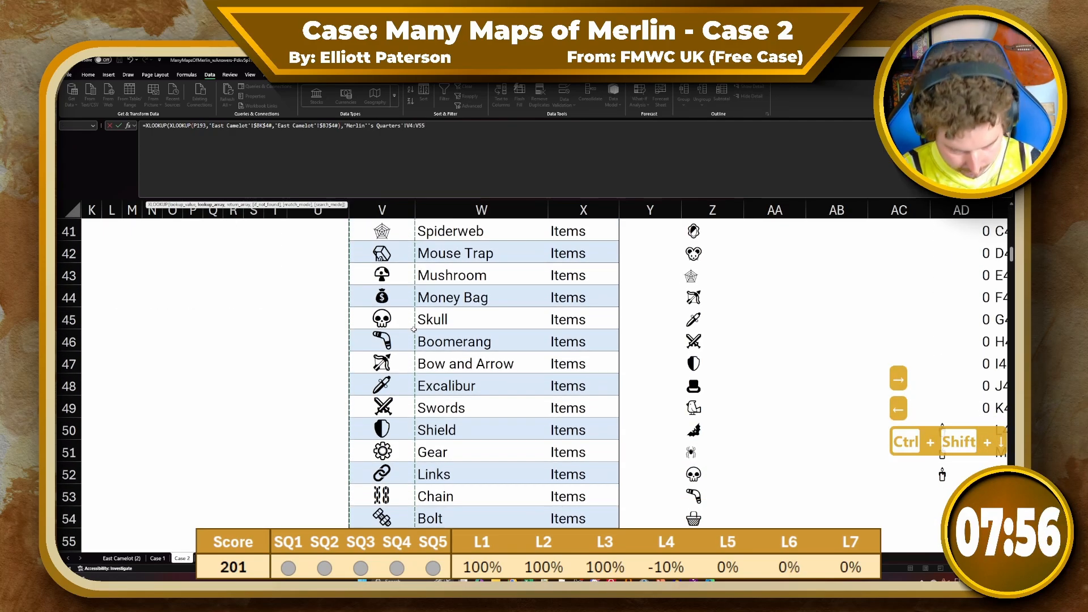
# Complete the outer XLOOKUP with East Camelot's icons $BD$4:$BD$113 as lookup array and descriptions $BE$4:$BE$113 as return array, and enter it
pyautogui.hotkey('ctrl', 'pageup')
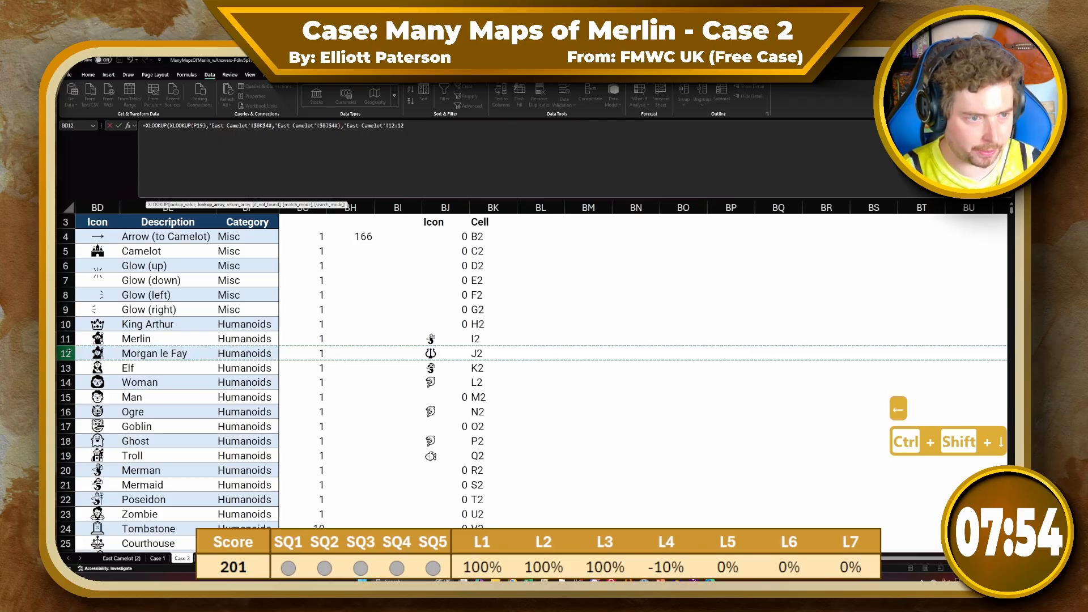
pyautogui.hotkey('ctrl', 'shift', 'Down')
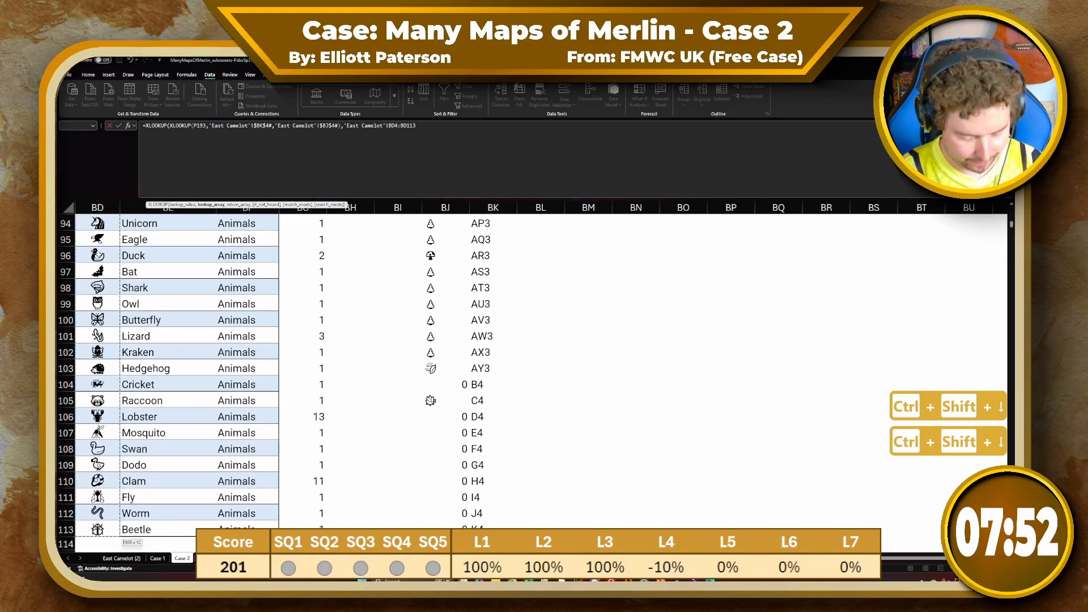
pyautogui.write(',')
pyautogui.click(151, 524)
pyautogui.hotkey('ctrl', 'shift', 'Up')
pyautogui.hotkey('shift', 'Down')
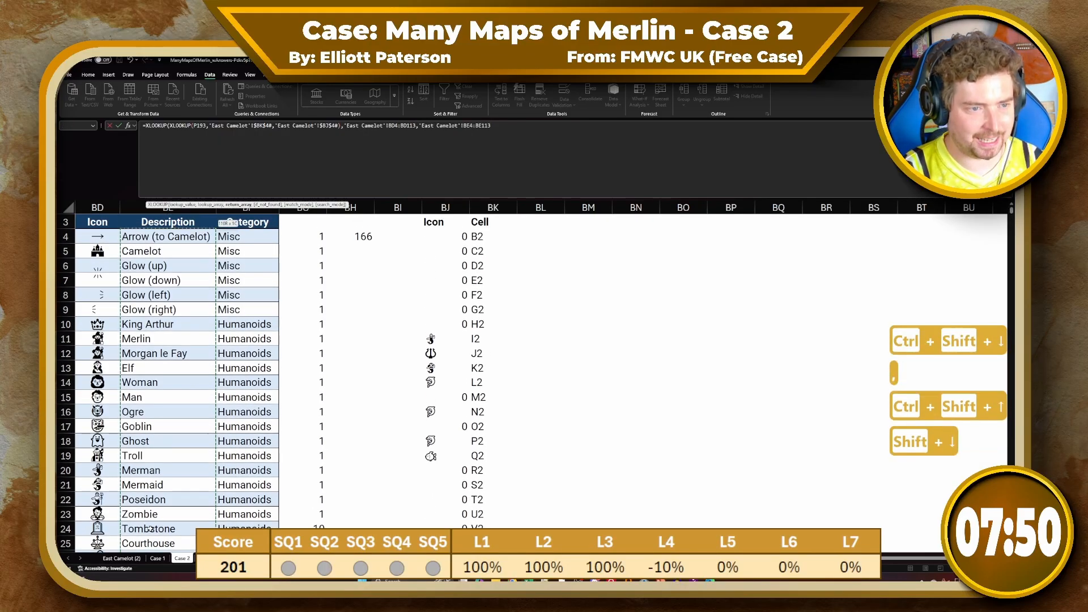
pyautogui.press('F4')
pyautogui.press('Return')
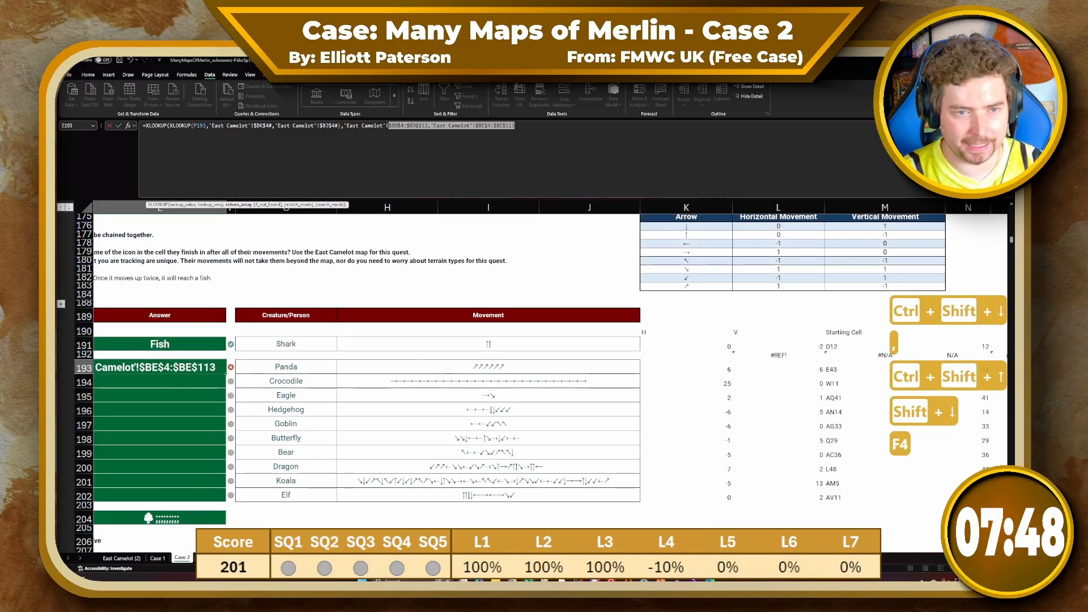
pyautogui.press('Return')
# Copy E193's nested XLOOKUP formula to the remaining Quest 4 answer cells down to E202
pyautogui.press('Up')
pyautogui.press('Left')
pyautogui.press('Left')
pyautogui.press('Left')
pyautogui.press('Right')
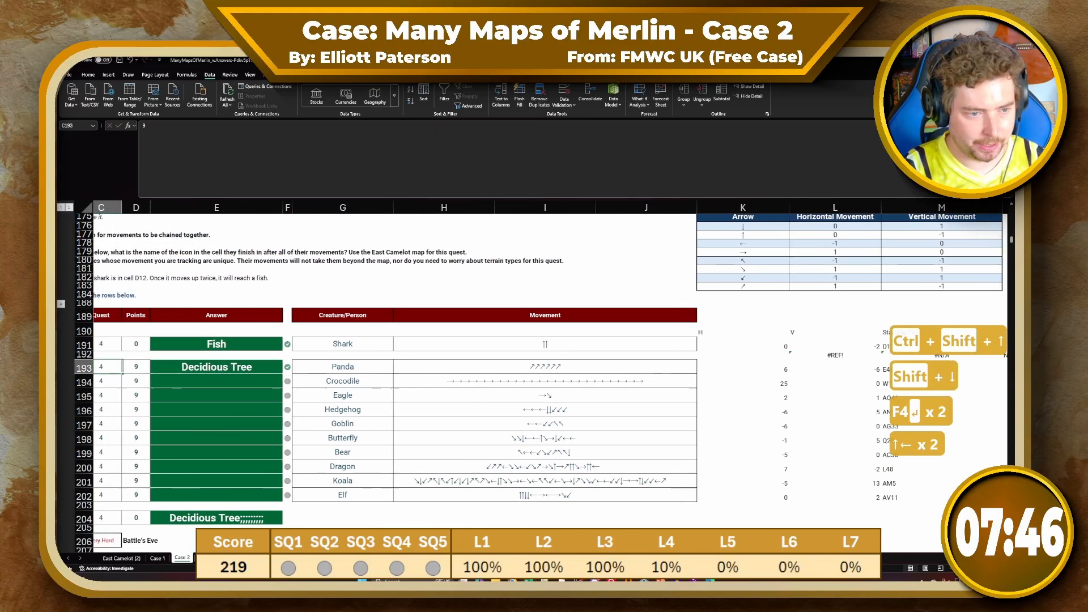
pyautogui.press('Right')
pyautogui.press('Right')
pyautogui.hotkey('ctrl', 'c')
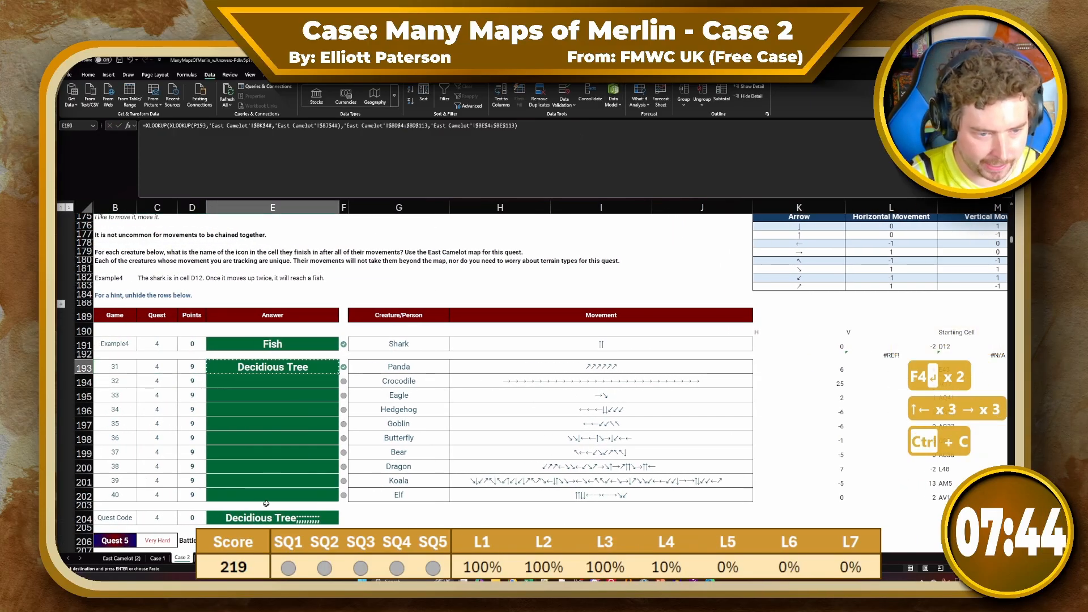
pyautogui.moveTo(272, 367); pyautogui.dragTo(272, 494)
pyautogui.hotkey('ctrl', 'v')
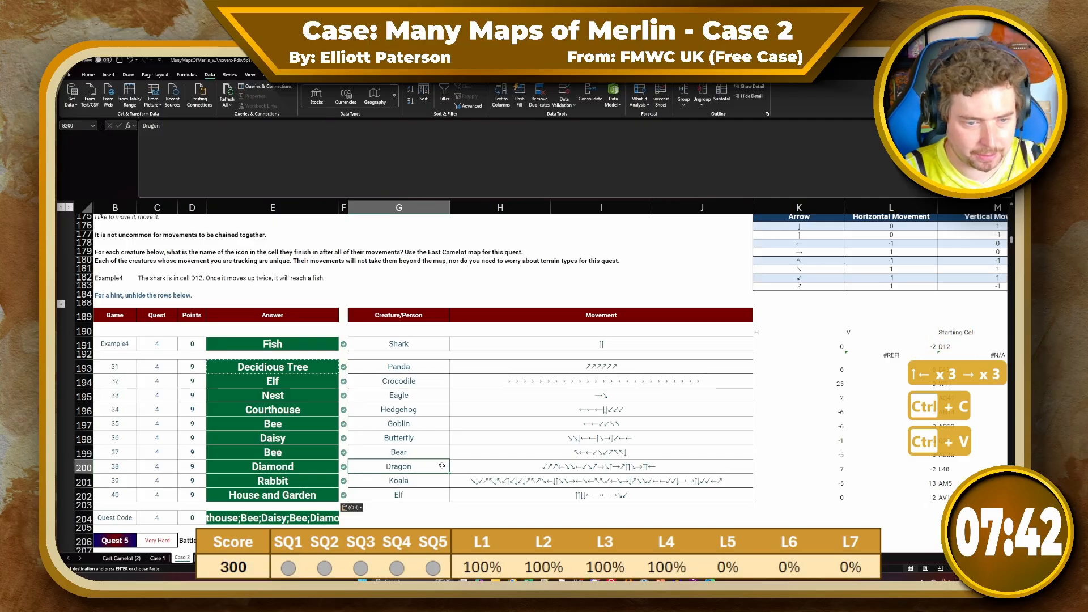
# Review the completed Quest 4 answers against the creatures and their movements
pyautogui.click(442, 465)
pyautogui.hscroll(-1, 442, 466)
pyautogui.click(425, 384)
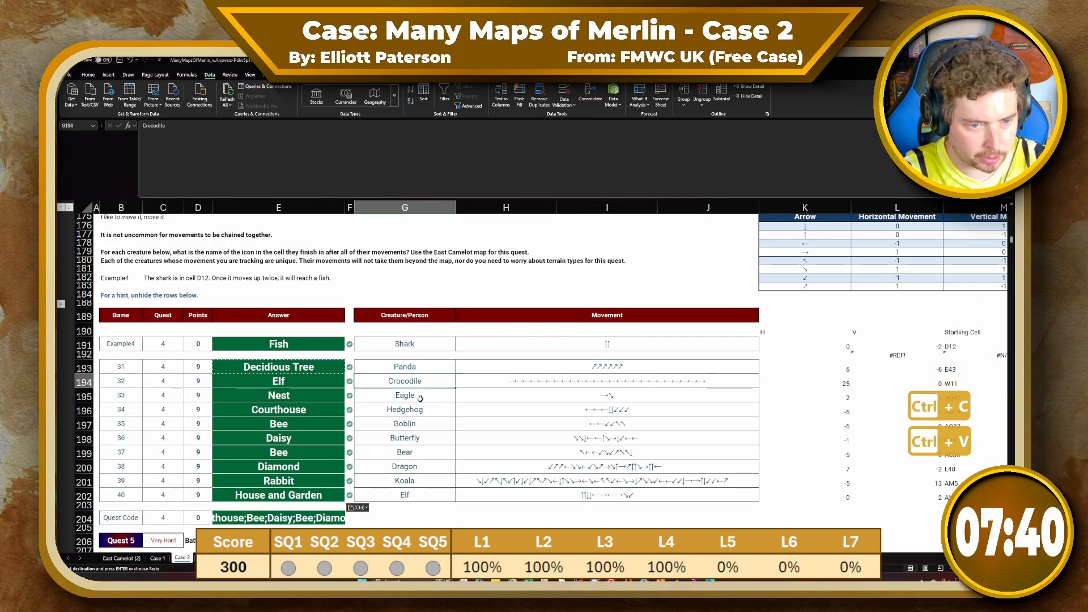
pyautogui.click(421, 396)
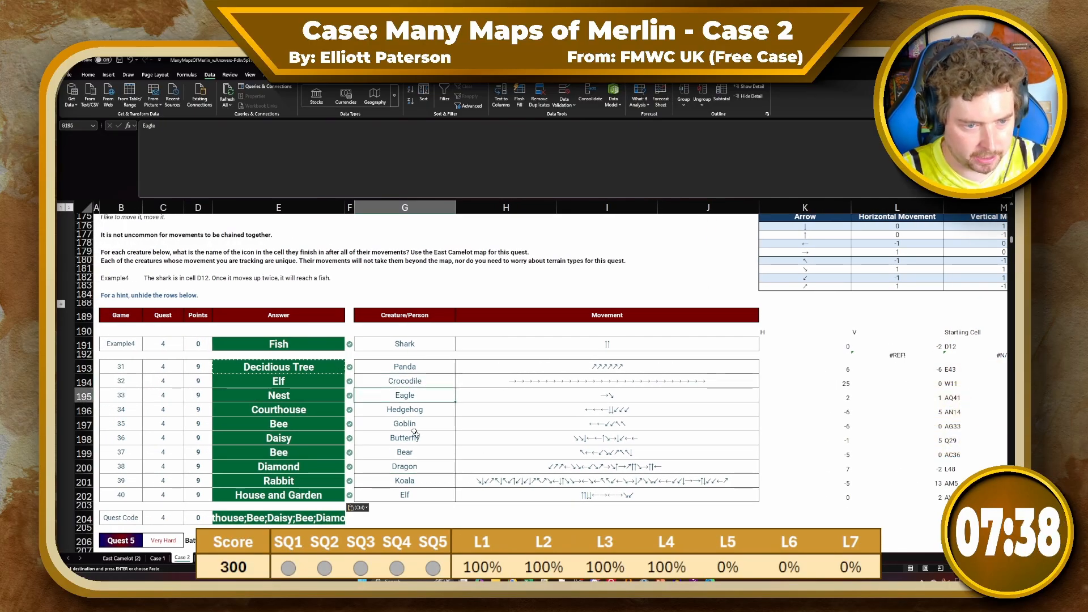
pyautogui.click(405, 409)
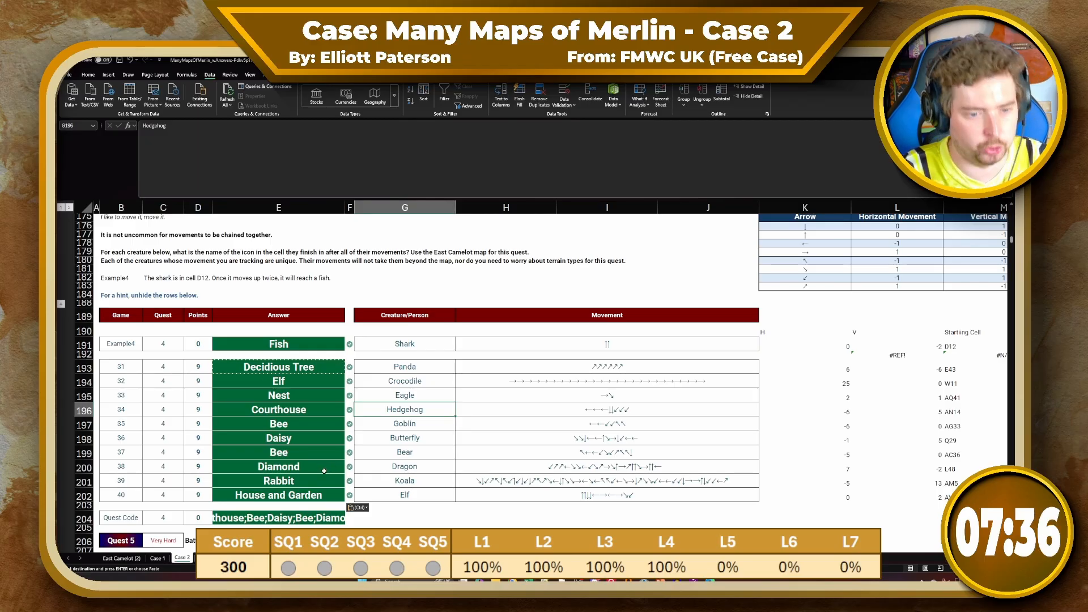
pyautogui.click(428, 466)
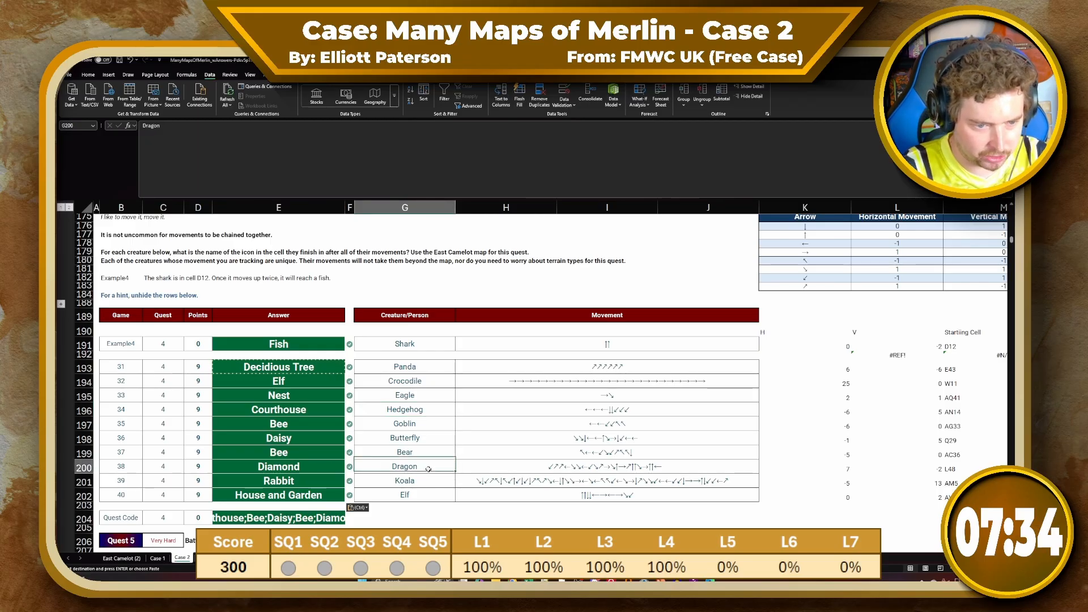
# Look ahead to Quest 5's instructions and open the Case 1 sheet to consult its arrow-movement quest
pyautogui.scroll(3, 396, 476)
pyautogui.click(383, 488)
pyautogui.scroll(-8, 384, 489)
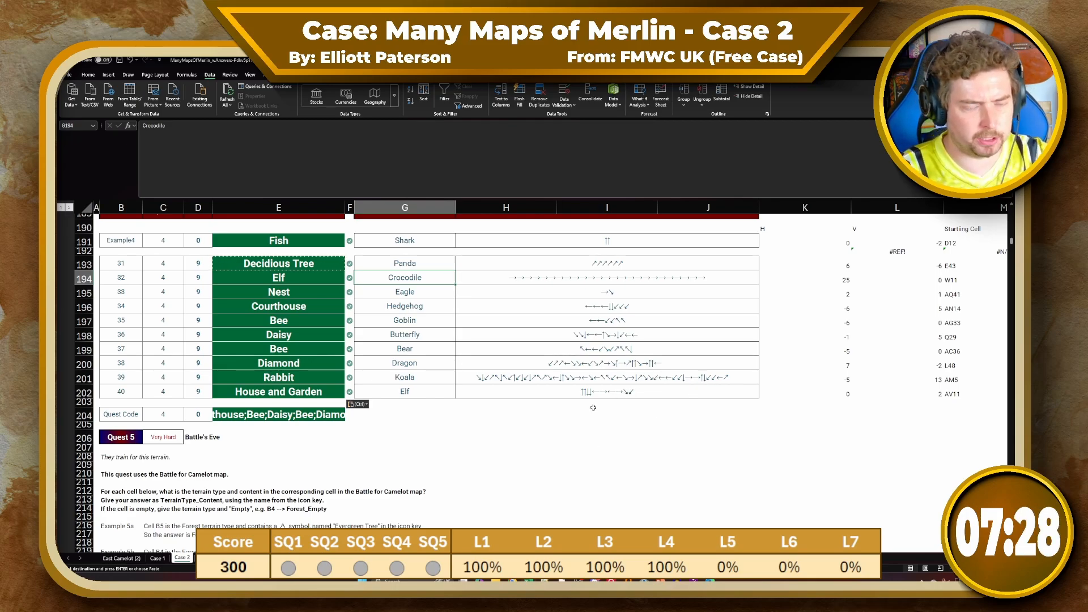
pyautogui.click(603, 406)
pyautogui.click(159, 558)
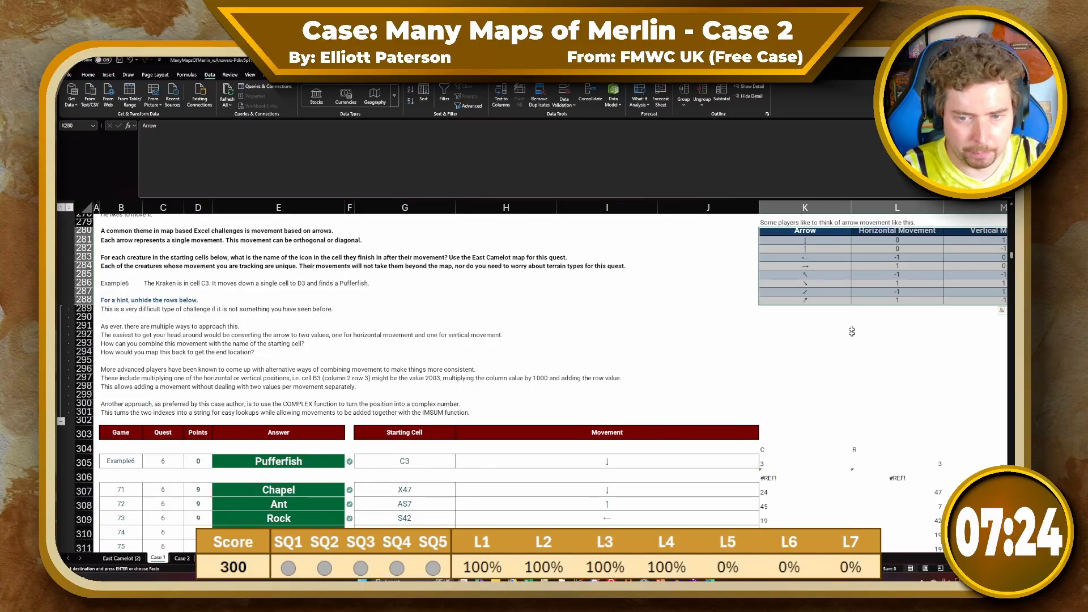
# Return to the Case 2 sheet and read Quest 5's instructions, examples and answer table
pyautogui.click(804, 283)
pyautogui.click(192, 559)
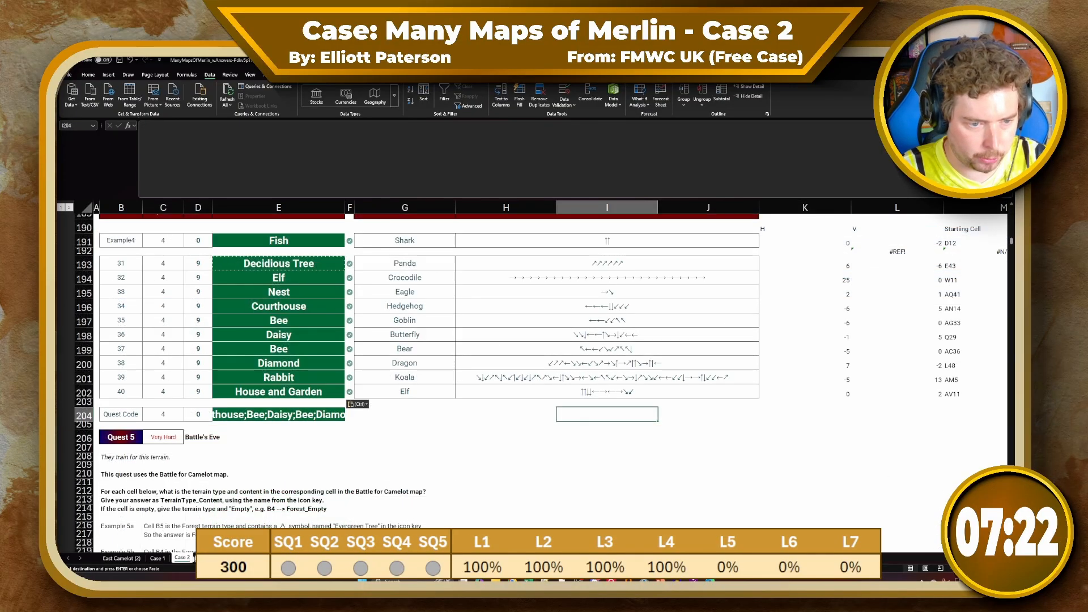
pyautogui.click(504, 281)
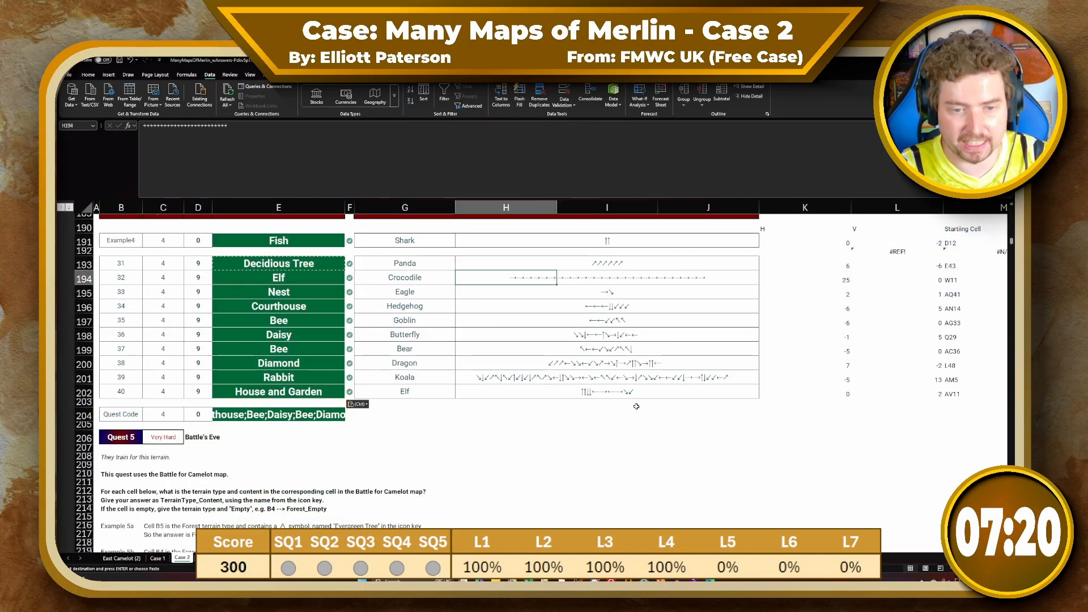
pyautogui.scroll(-3, 481, 470)
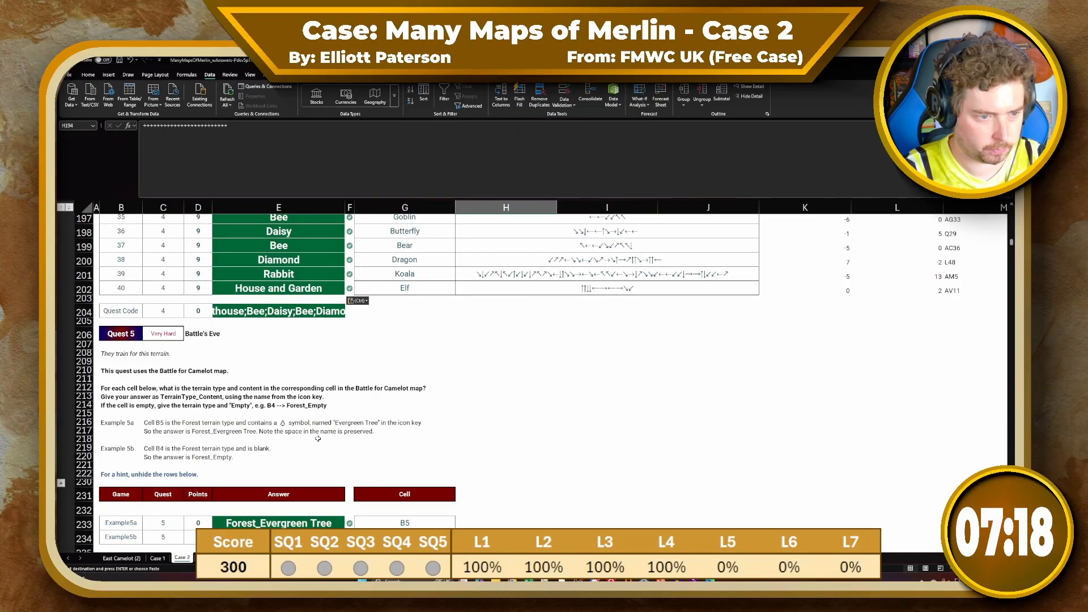
pyautogui.scroll(-2, 193, 397)
pyautogui.click(197, 354)
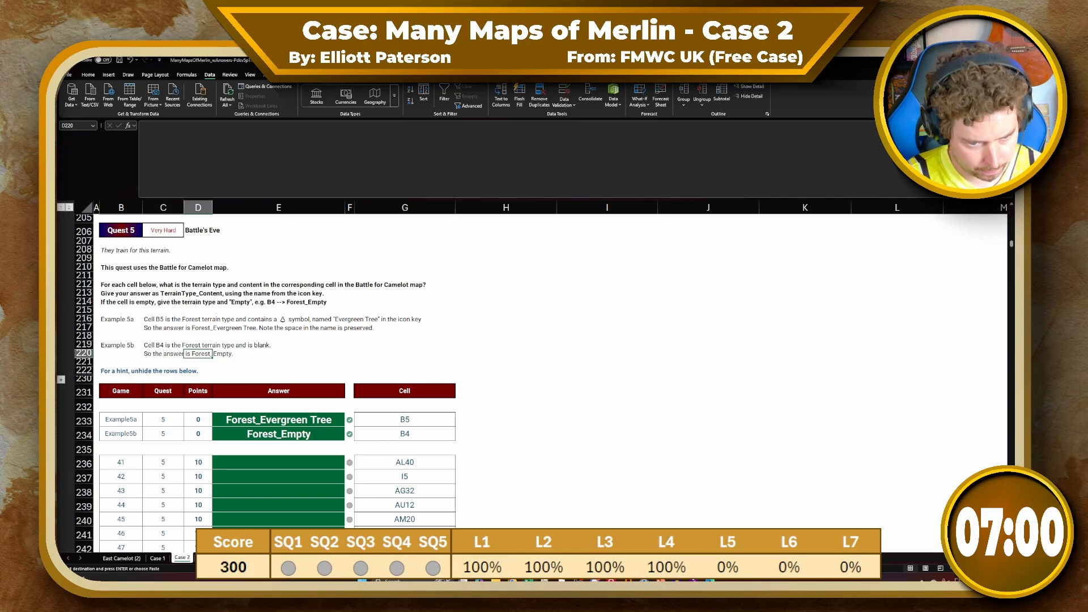
# Copy the Battle for Camelot map B2:AY51 and paste it below the original, starting at B59
pyautogui.hotkey('ctrl', 'pagedown')
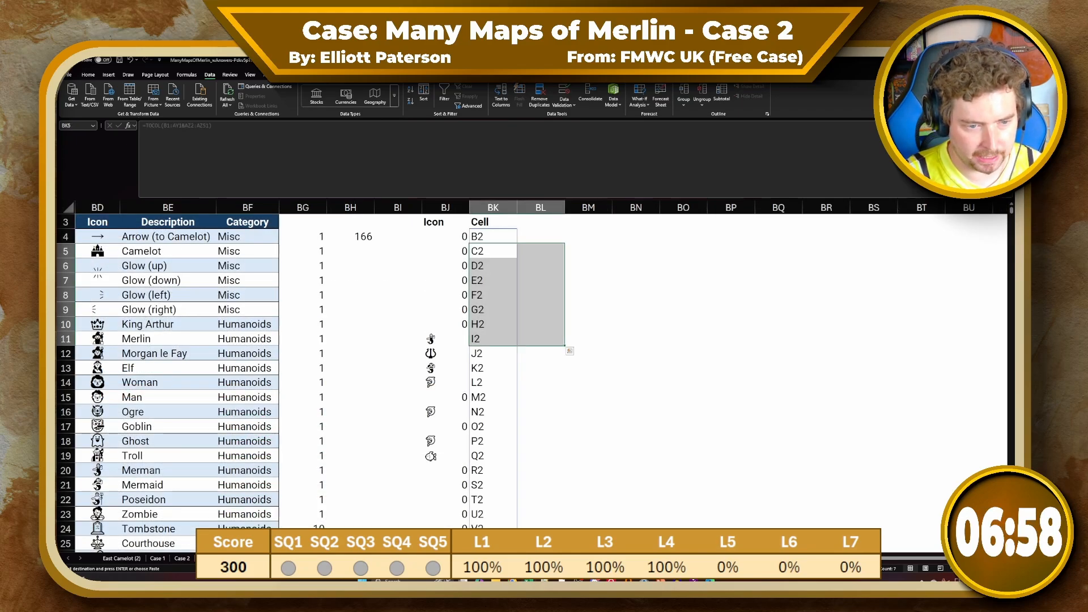
pyautogui.hotkey('ctrl', 'pagedown')
pyautogui.scroll(-2, 293, 495)
pyautogui.scroll(-2, 293, 495)
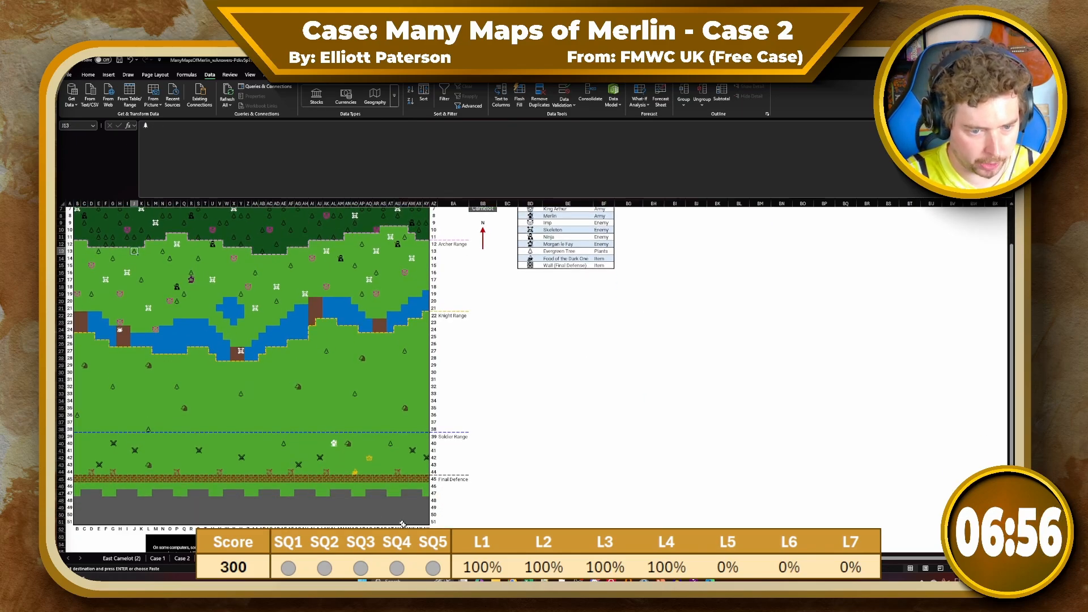
pyautogui.scroll(2, 247, 484)
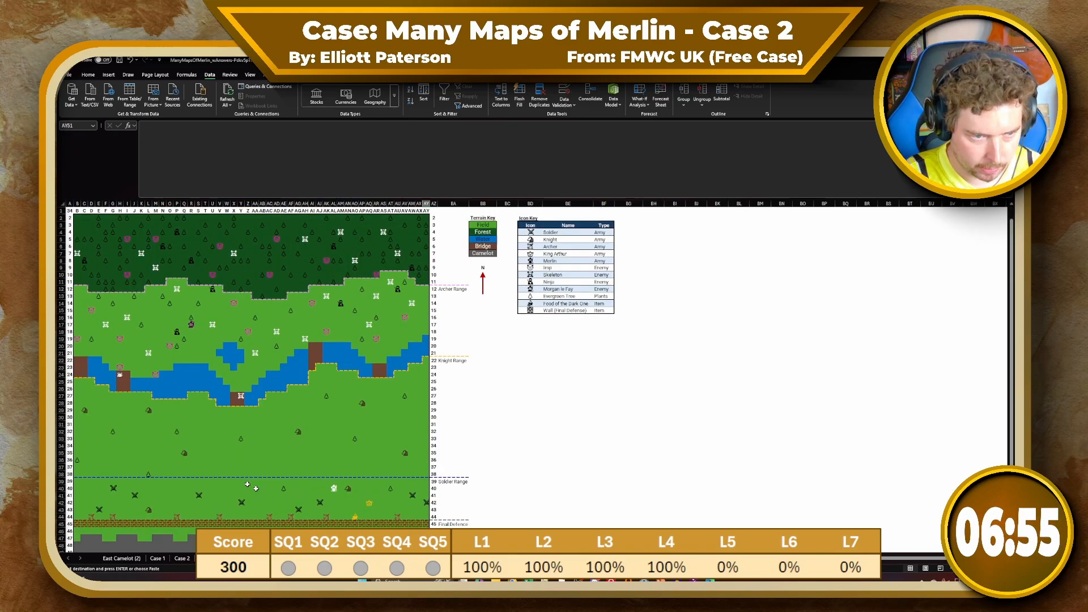
pyautogui.keyDown('shift'); pyautogui.click(77, 218); pyautogui.keyUp('shift')
pyautogui.hotkey('ctrl', 'c')
pyautogui.scroll(-3, 203, 391)
pyautogui.scroll(-5, 203, 391)
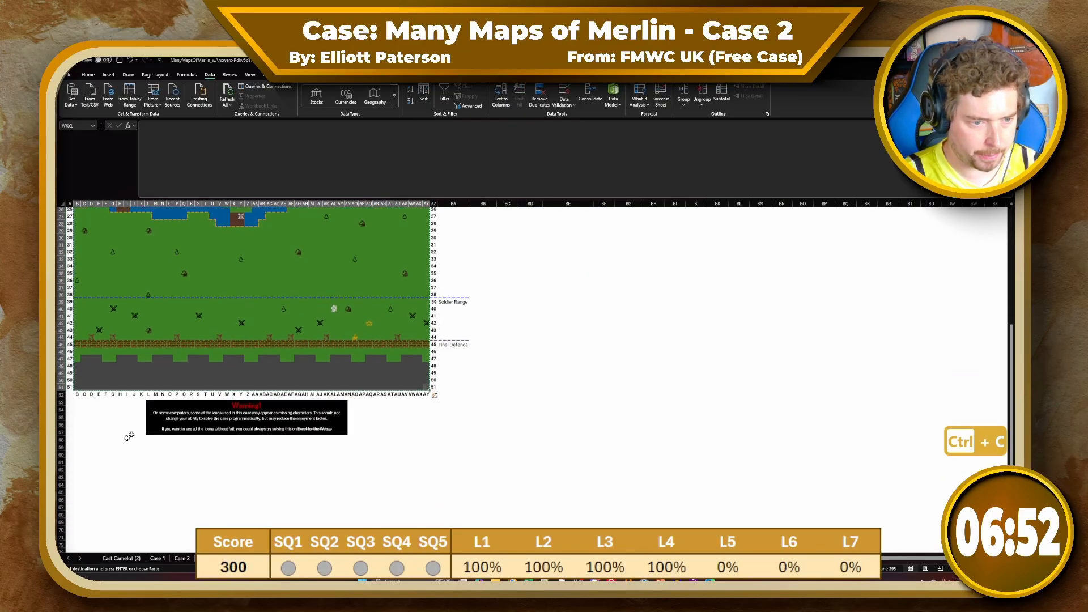
pyautogui.click(84, 453)
pyautogui.hotkey('ctrl', 'v')
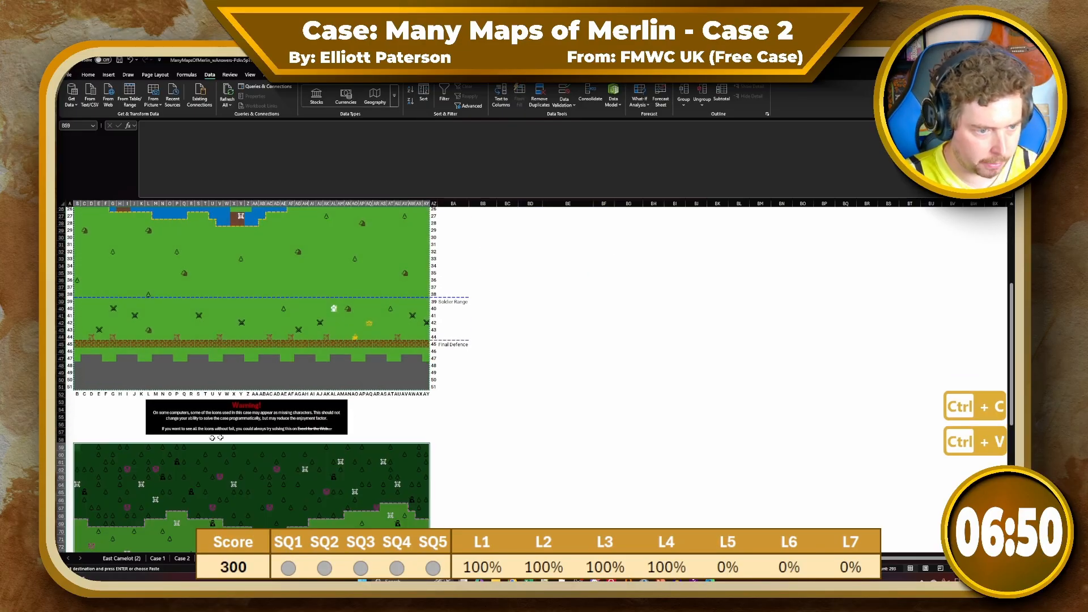
# Set up a find and replace with empty search text and the search format picked from the terrain key's Field cell BB3
pyautogui.scroll(7, 828, 530)
pyautogui.scroll(1, 498, 238)
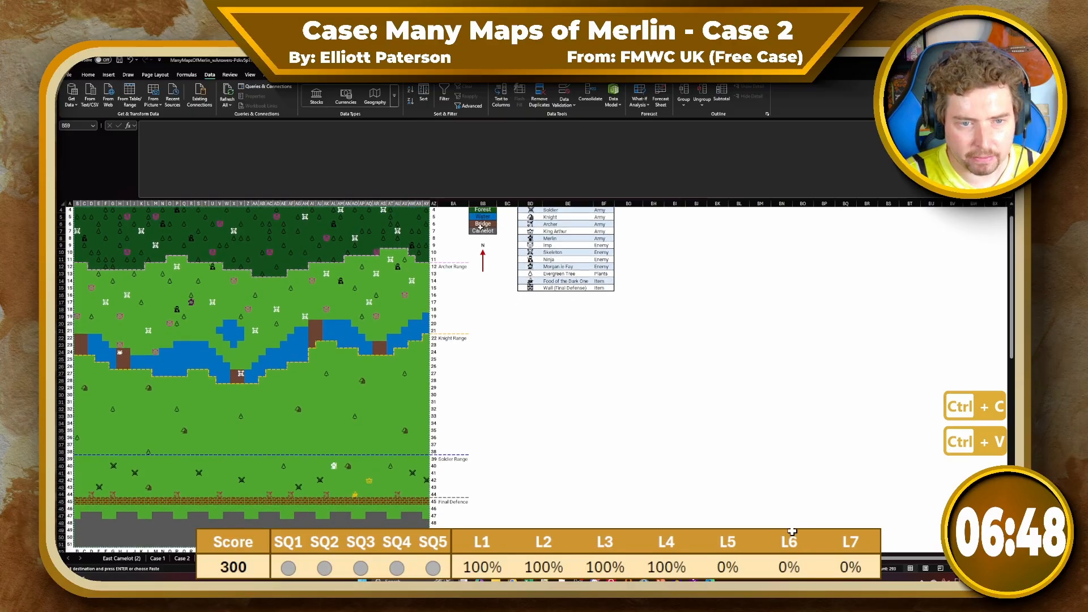
pyautogui.click(477, 248)
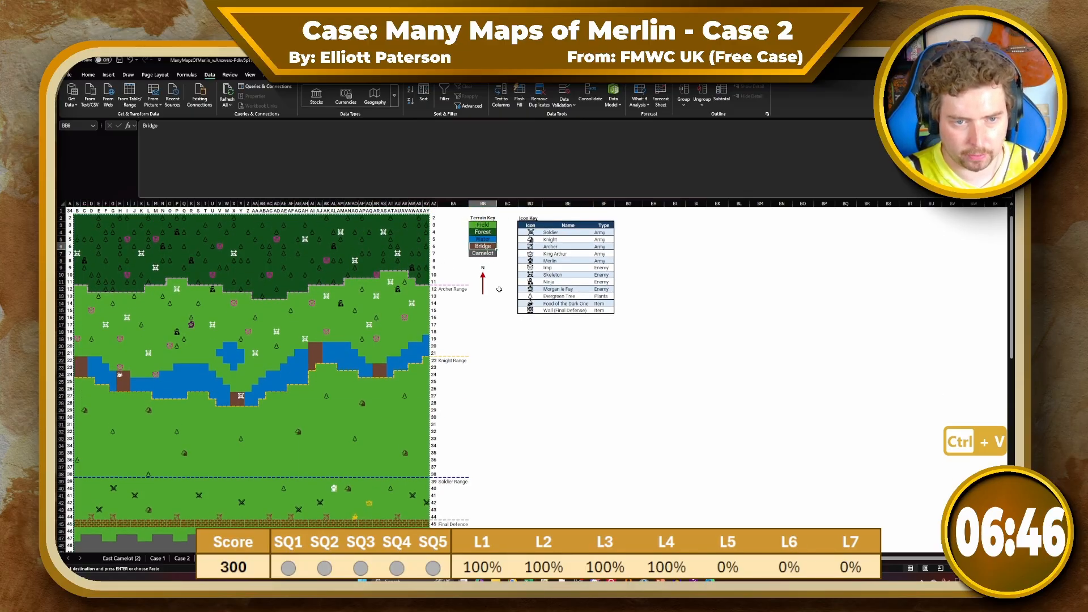
pyautogui.scroll(3, 478, 225)
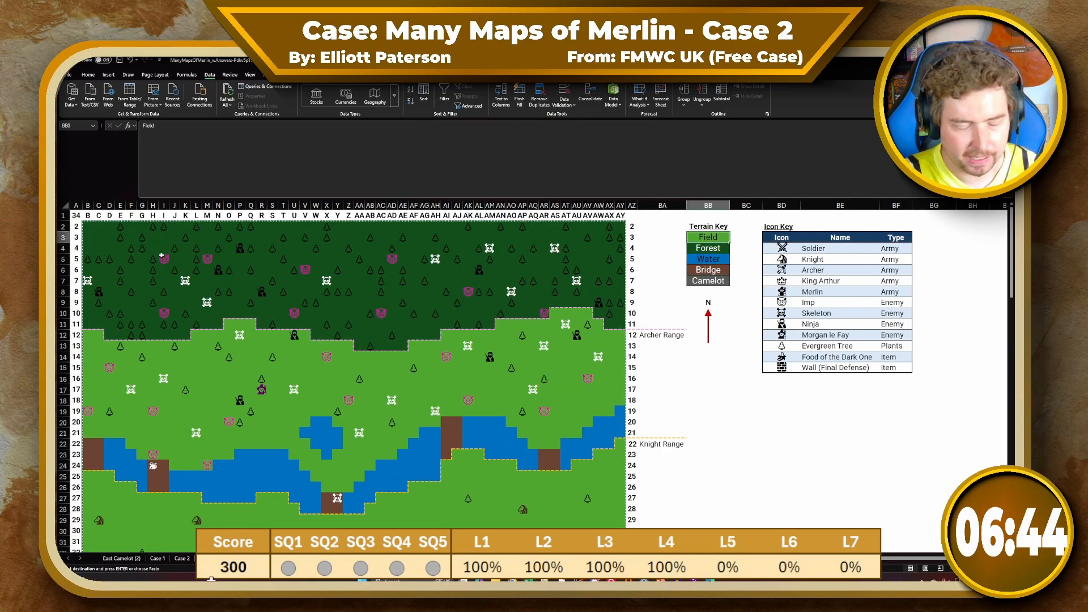
pyautogui.hotkey('ctrl', 'h')
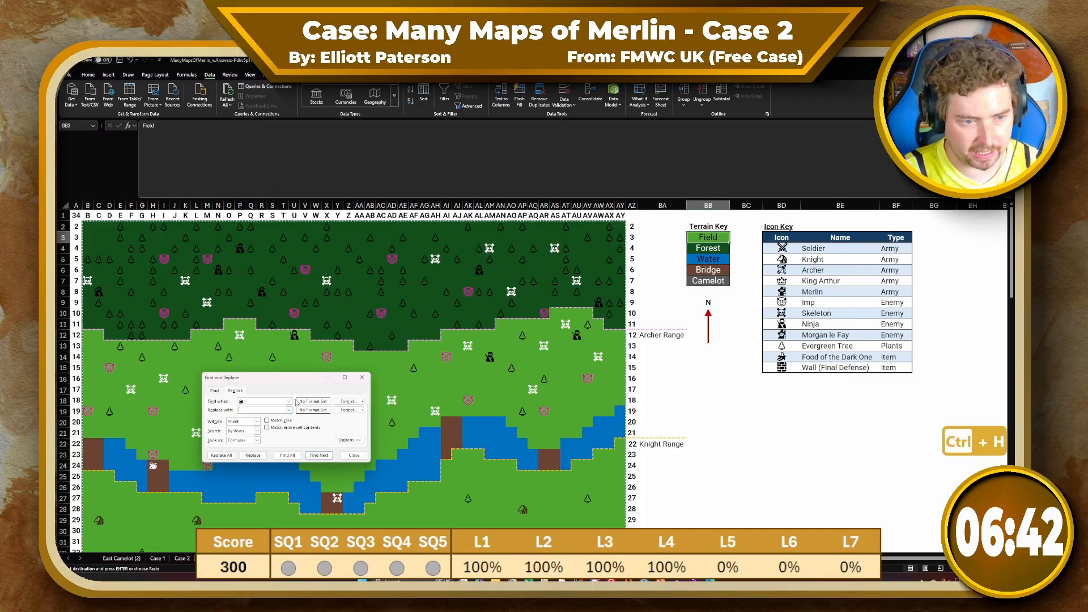
pyautogui.press('BackSpace')
pyautogui.press('BackSpace')
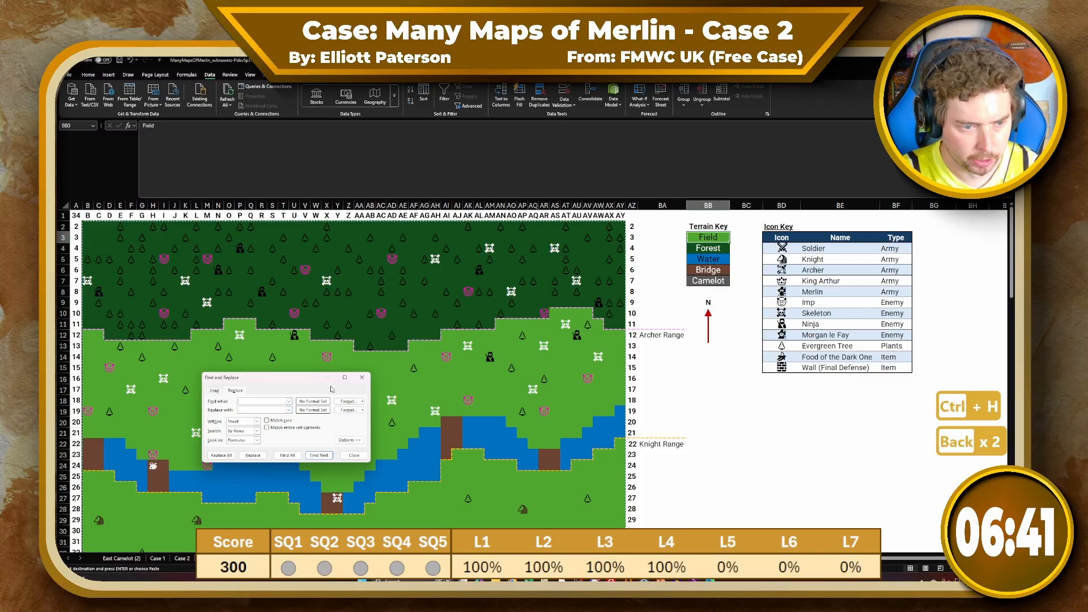
pyautogui.click(363, 401)
pyautogui.click(363, 418)
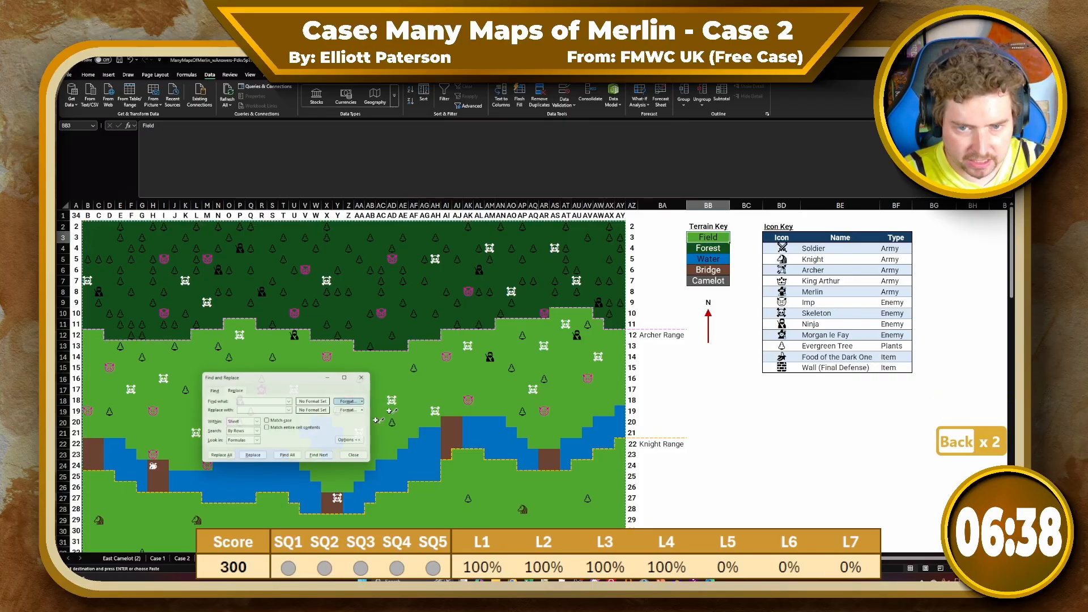
pyautogui.click(708, 237)
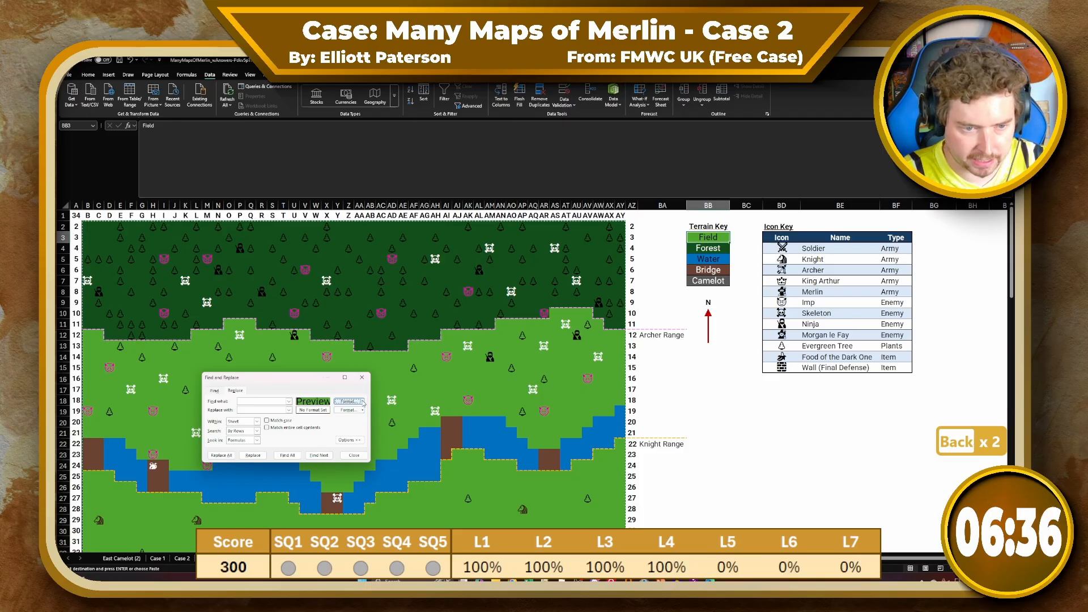
# Try to replace all Field-formatted cells in the copied map B59:AY108 with the text "Field"
pyautogui.scroll(-16, 430, 416)
pyautogui.click(121, 343)
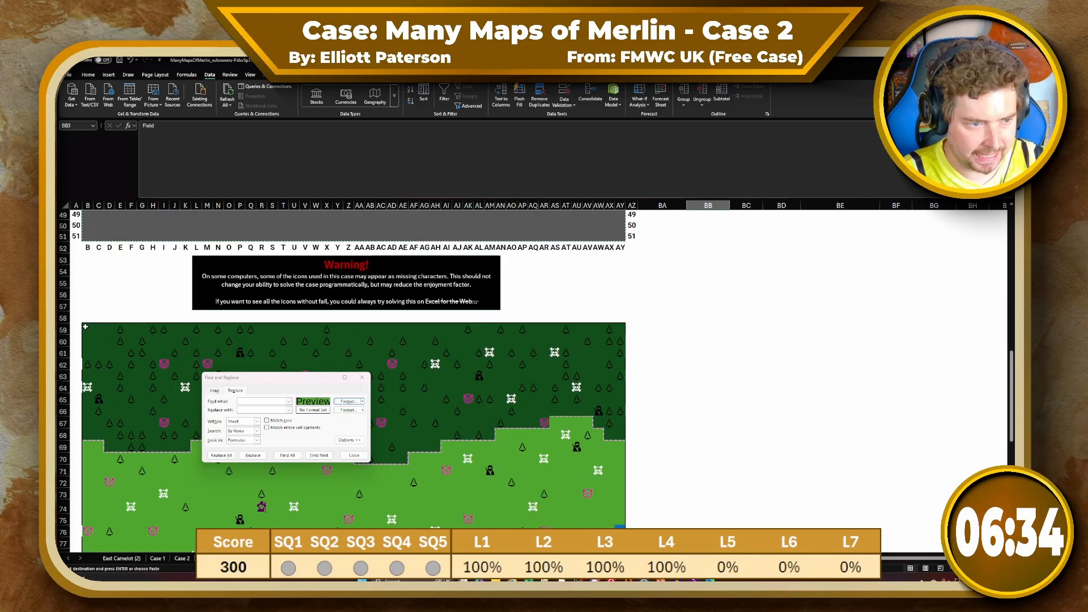
pyautogui.scroll(-12, 589, 465)
pyautogui.keyDown('shift'); pyautogui.click(622, 500); pyautogui.keyUp('shift')
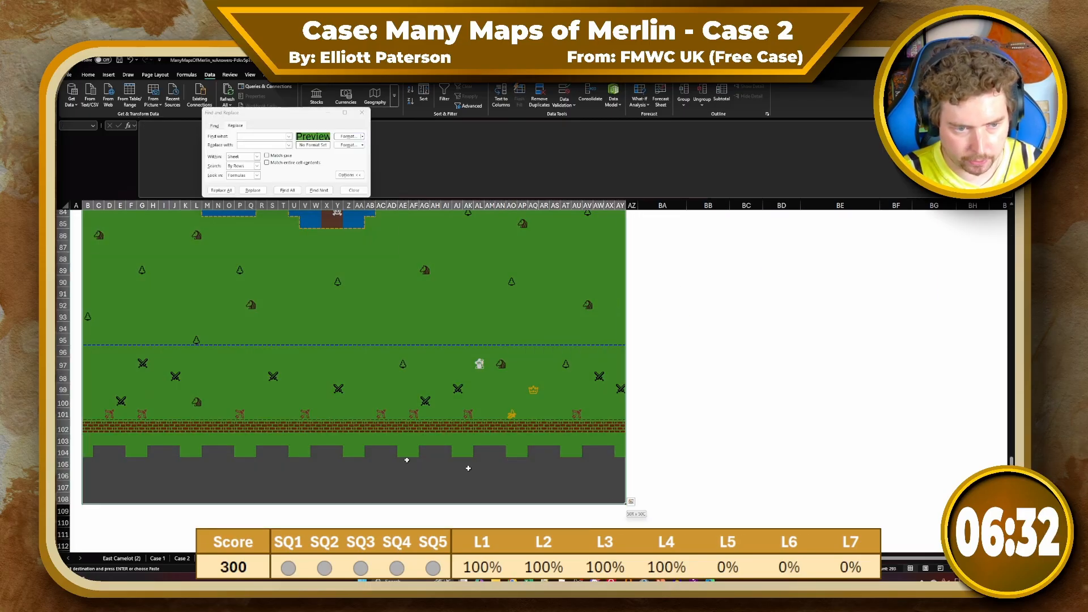
pyautogui.scroll(20, 253, 347)
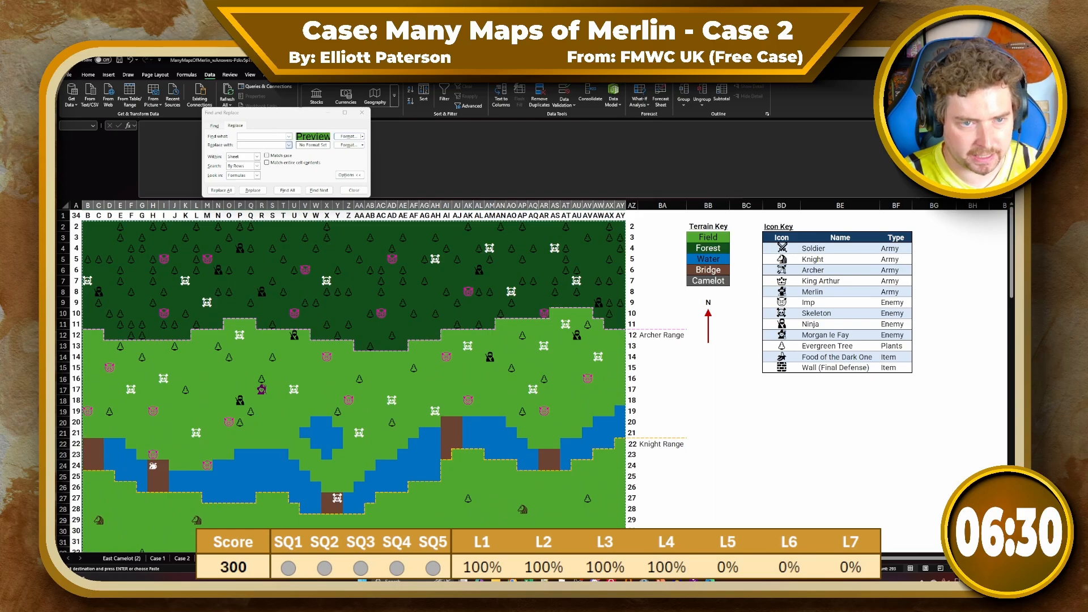
pyautogui.write('Field')
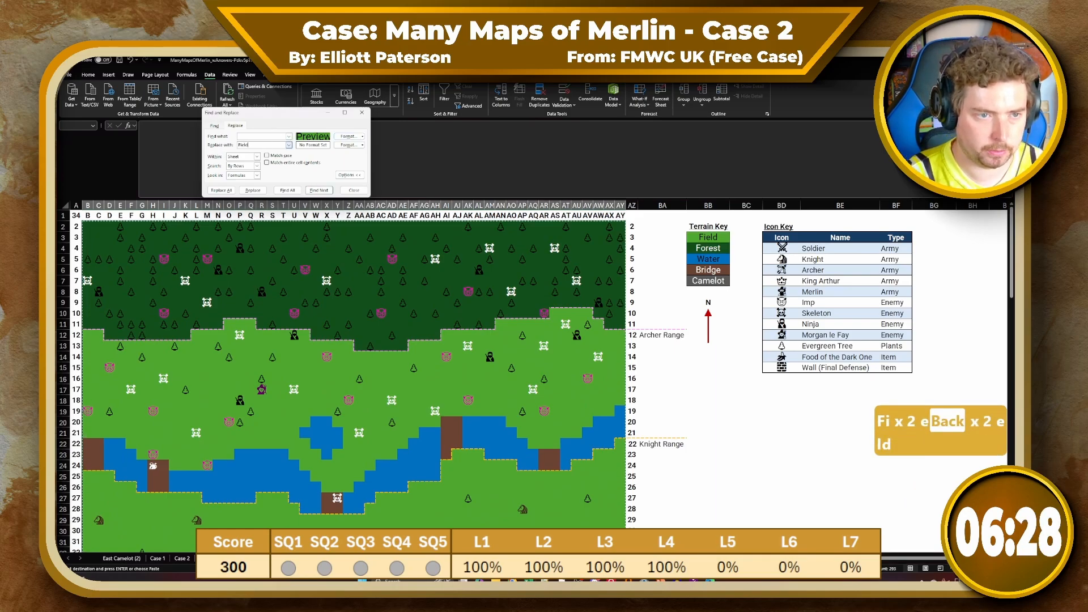
pyautogui.click(221, 191)
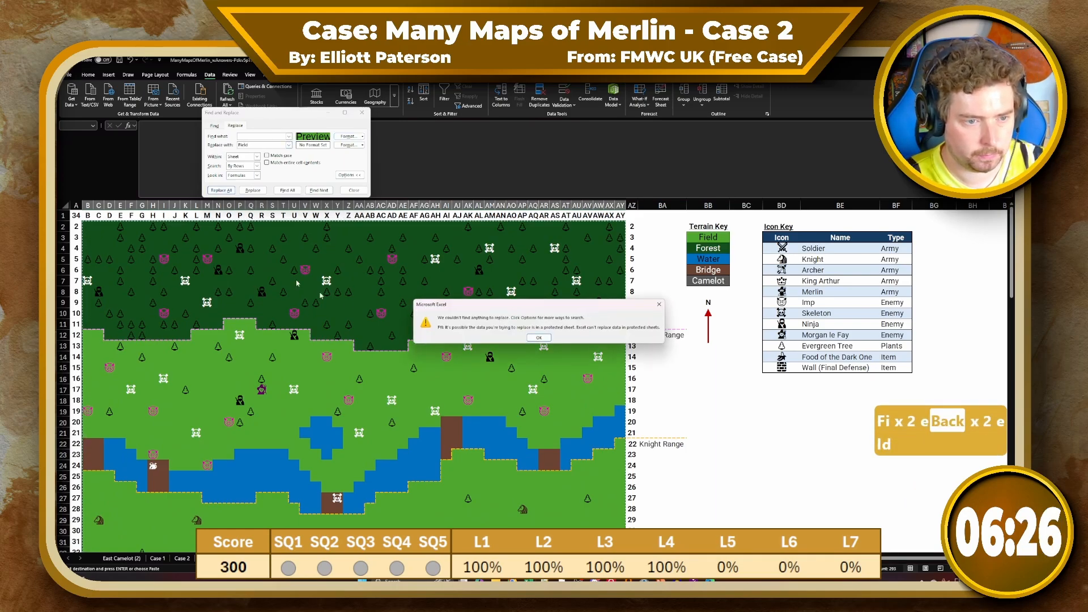
pyautogui.click(539, 337)
pyautogui.scroll(-20, 485, 369)
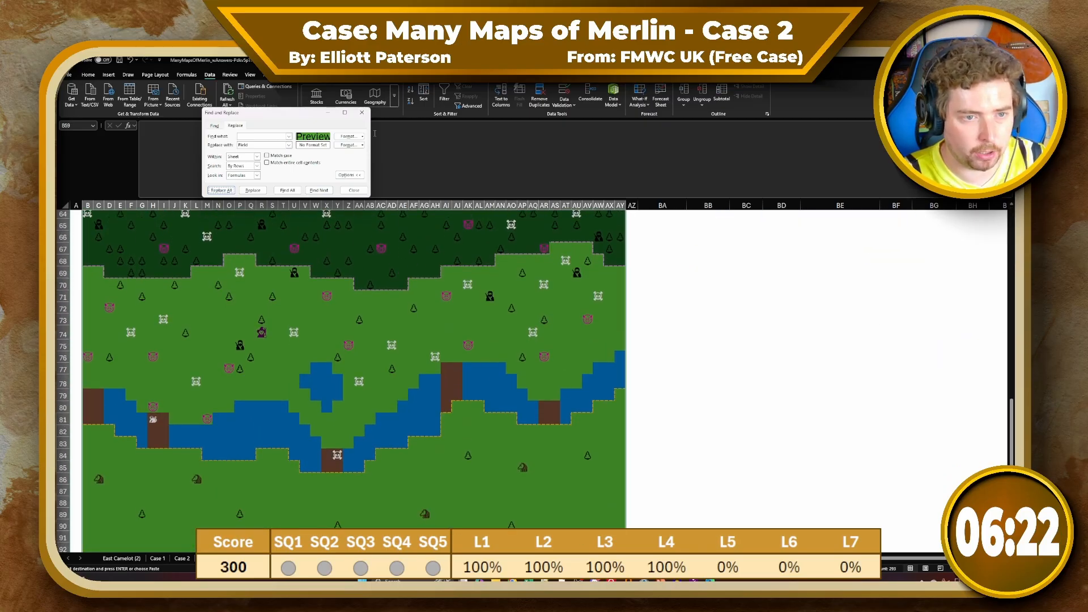
# Clear the border and font criteria from the light green find format and replace all matching cells in the map copy with Field
pyautogui.click(362, 137)
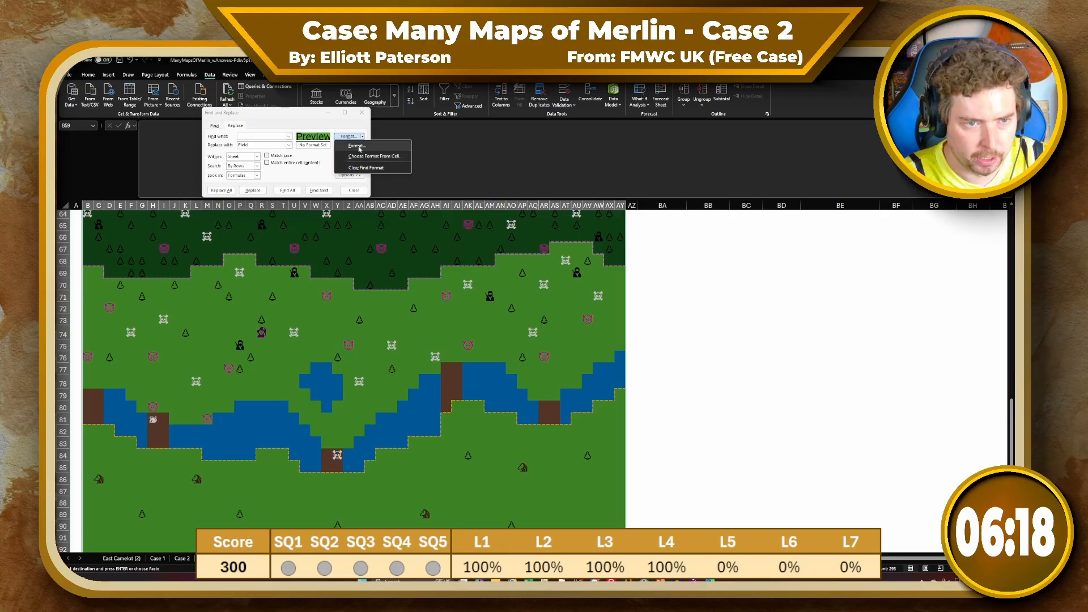
pyautogui.click(357, 145)
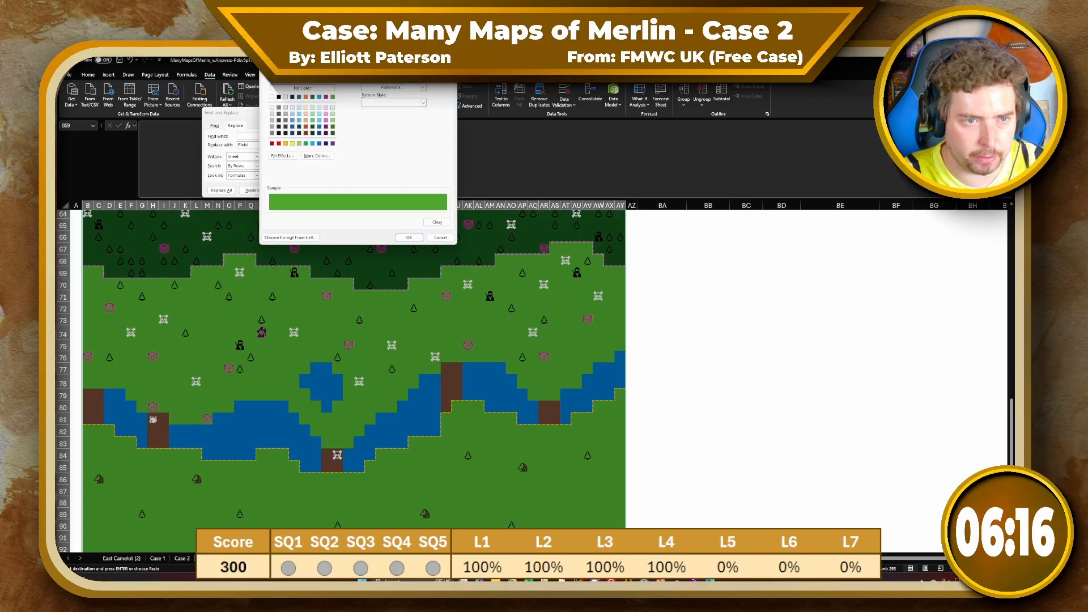
pyautogui.click(333, 72)
pyautogui.click(437, 222)
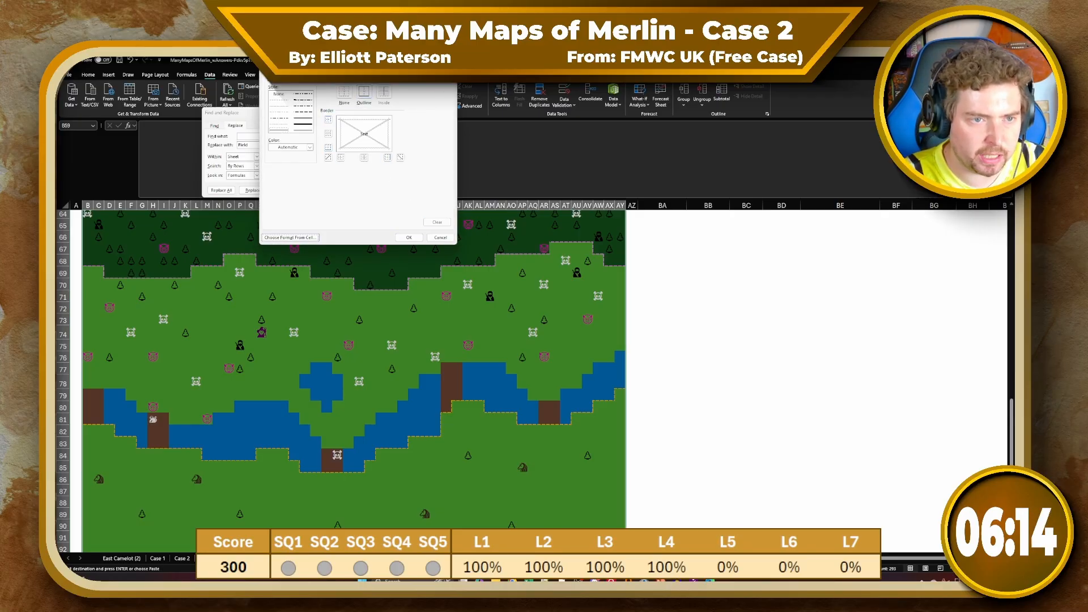
pyautogui.click(313, 72)
pyautogui.click(438, 223)
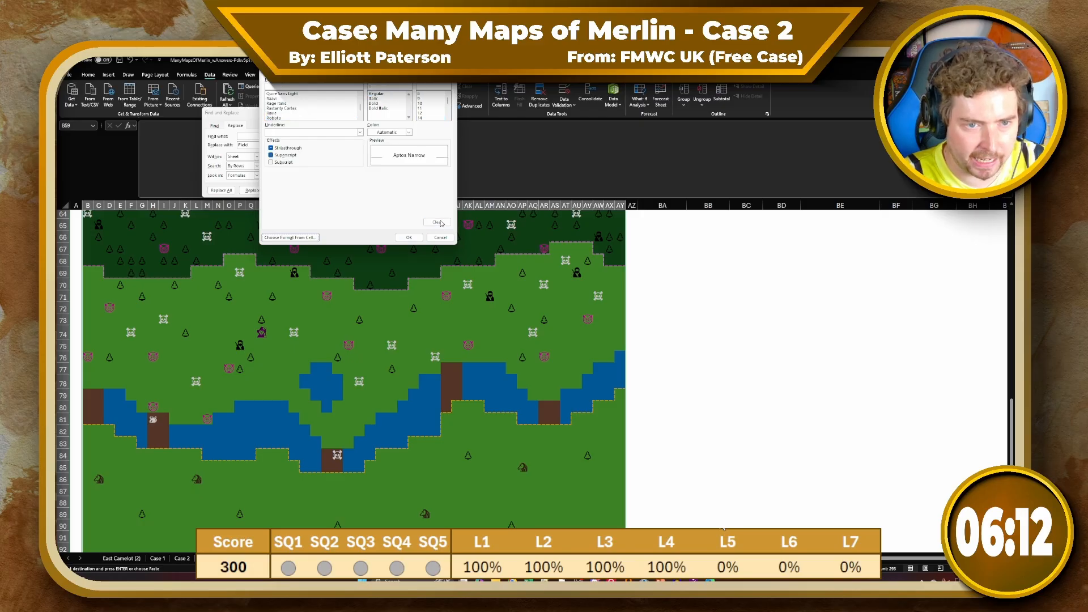
pyautogui.click(409, 237)
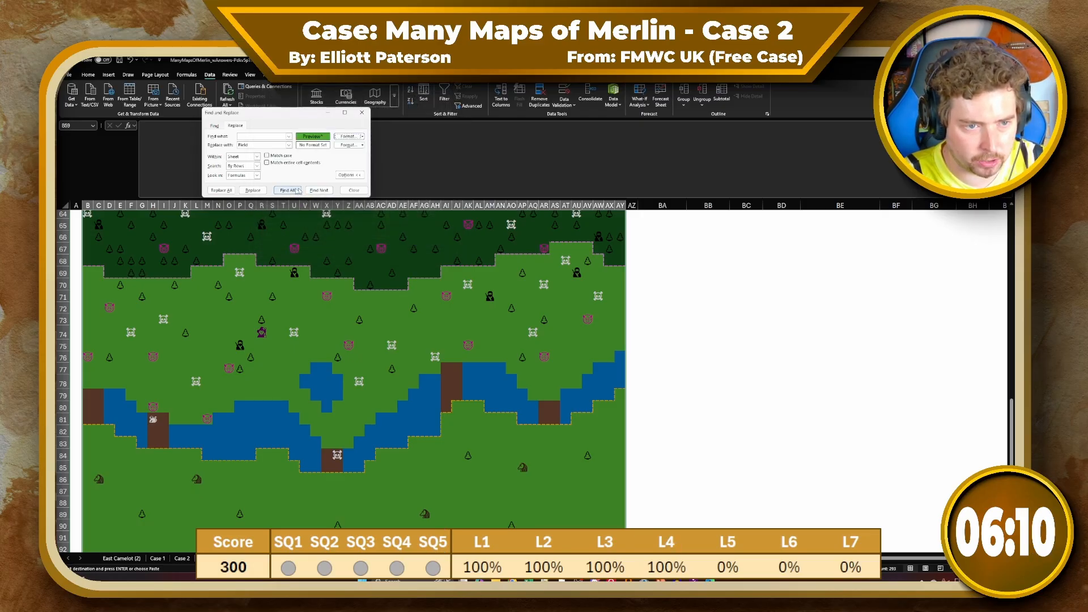
pyautogui.click(227, 191)
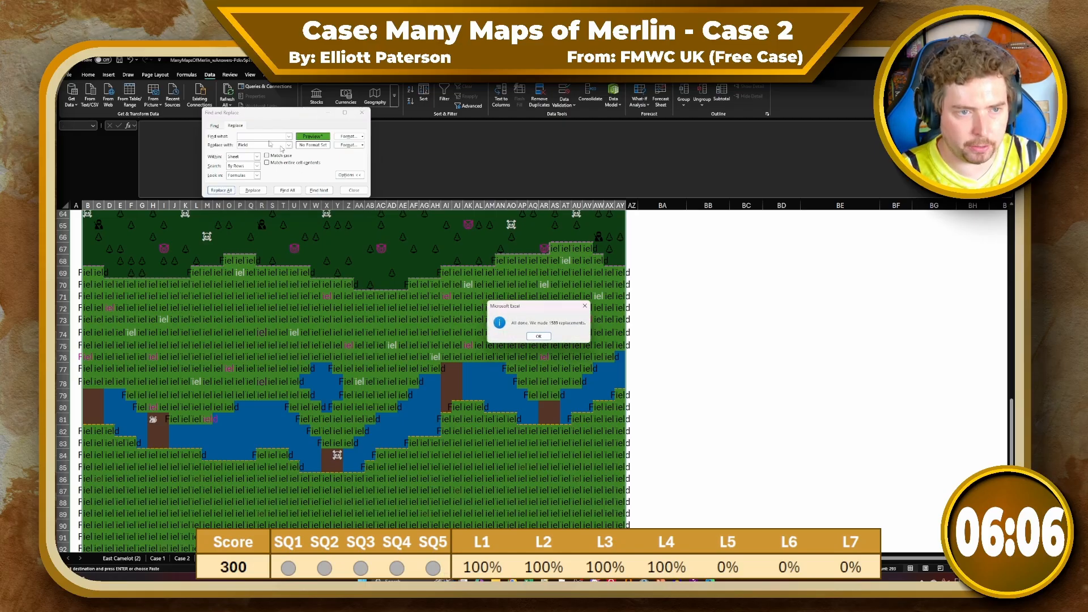
pyautogui.click(539, 336)
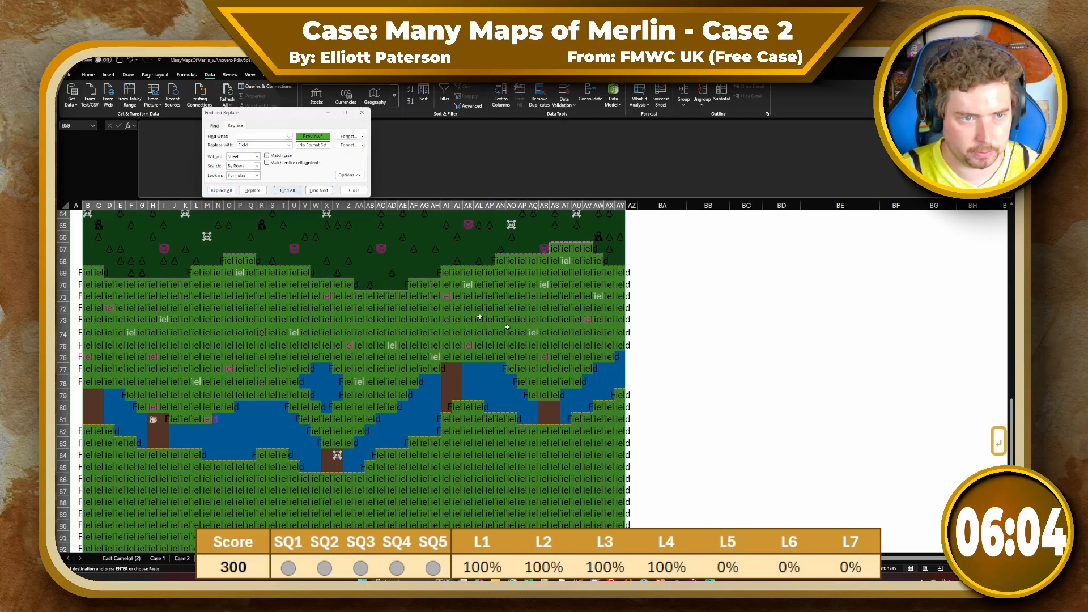
# Change the replacement text to Forest
pyautogui.scroll(20, 571, 343)
pyautogui.press('BackSpace')
pyautogui.press('BackSpace')
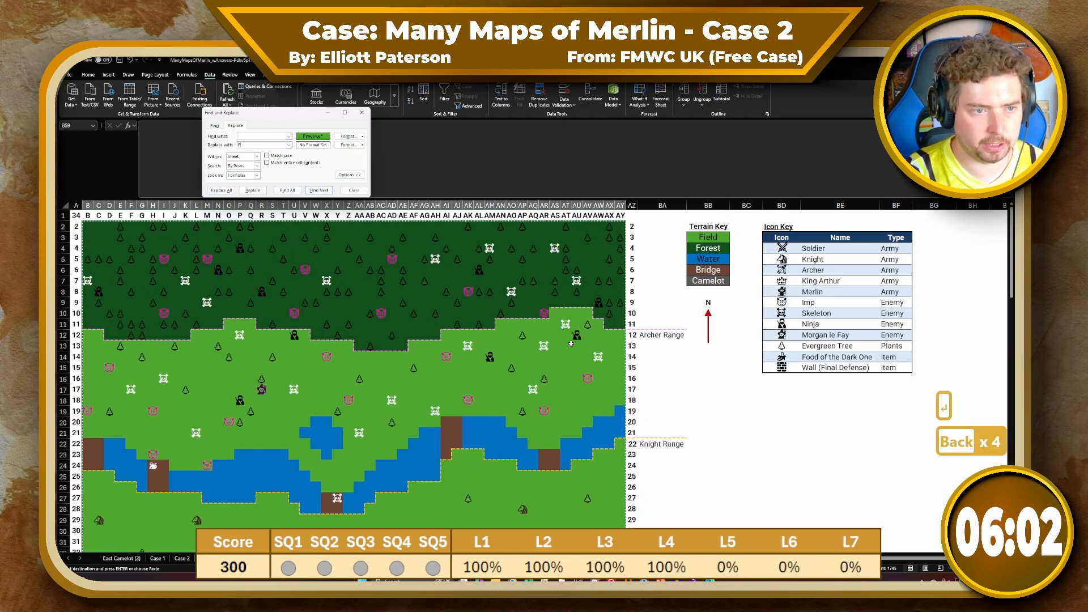
pyautogui.write('orest')
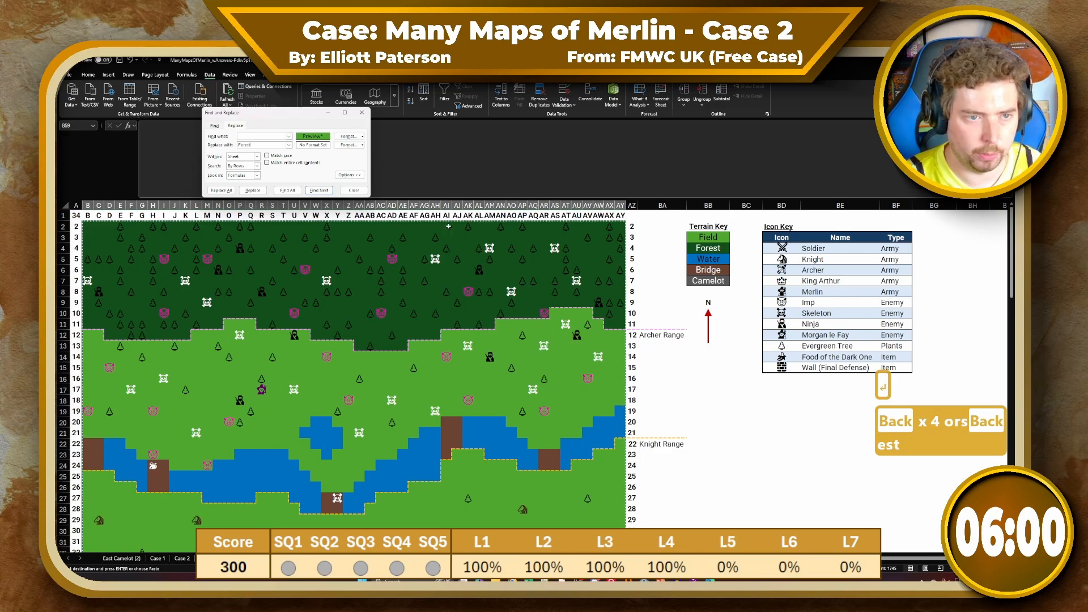
# Take the find format from the Forest cell in the terrain key
pyautogui.click(363, 145)
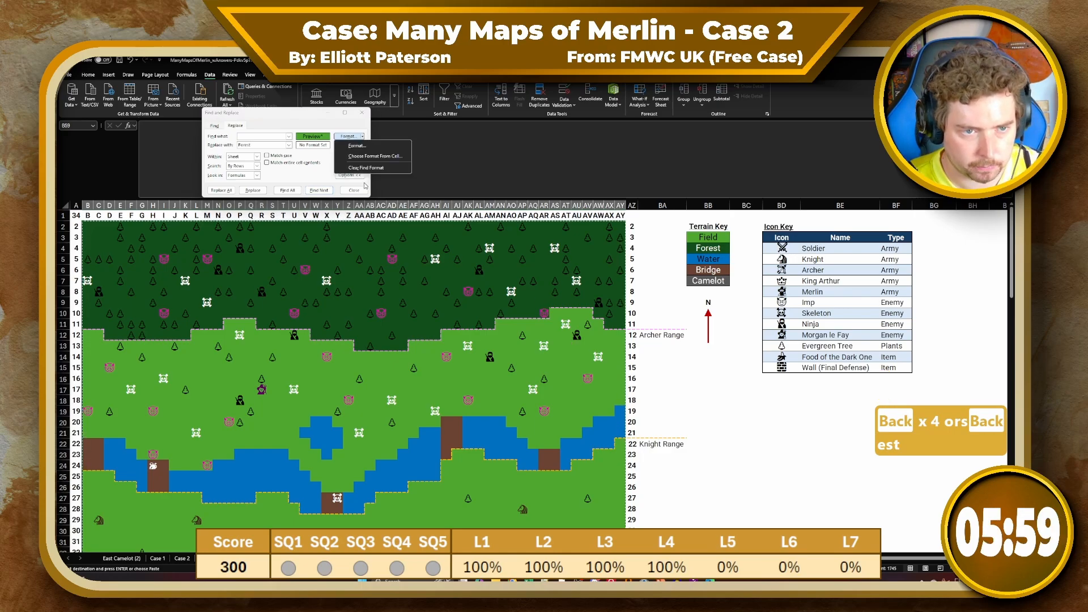
pyautogui.click(373, 152)
pyautogui.click(348, 73)
pyautogui.click(364, 72)
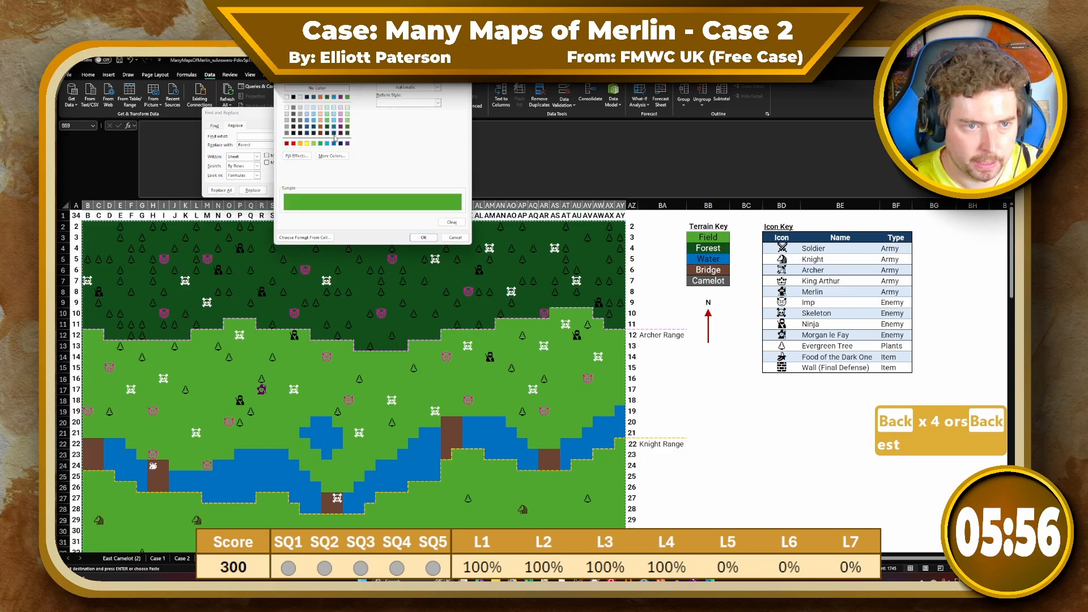
pyautogui.click(332, 155)
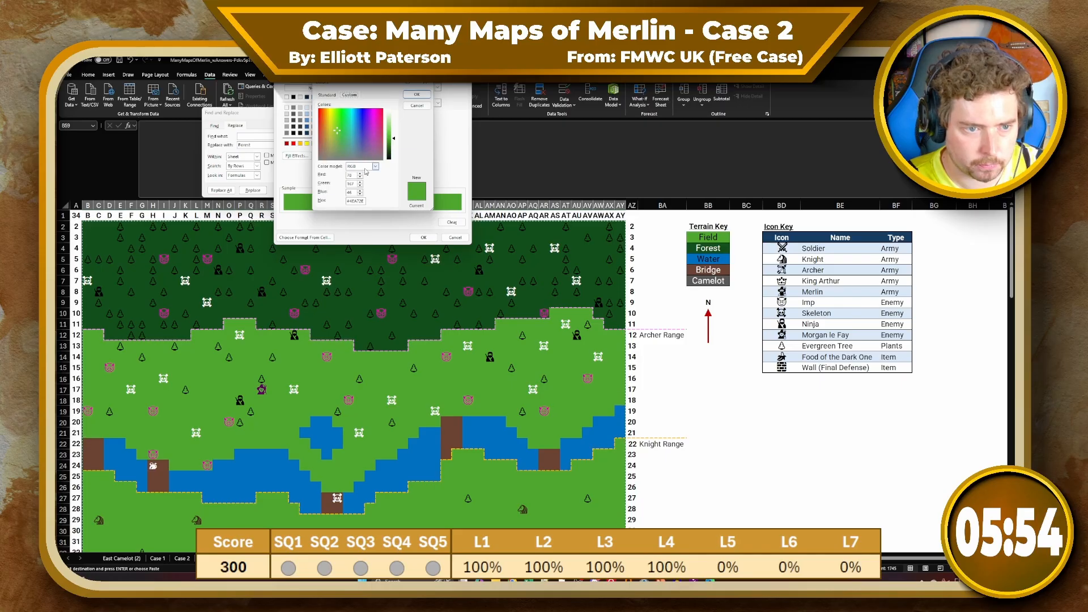
pyautogui.click(417, 94)
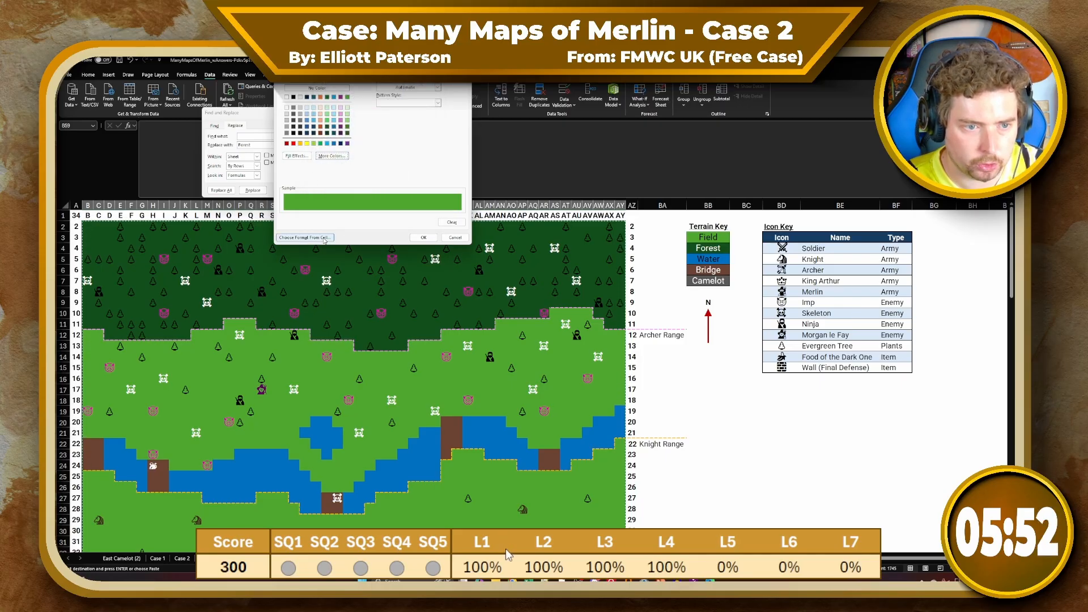
pyautogui.click(423, 238)
pyautogui.click(708, 247)
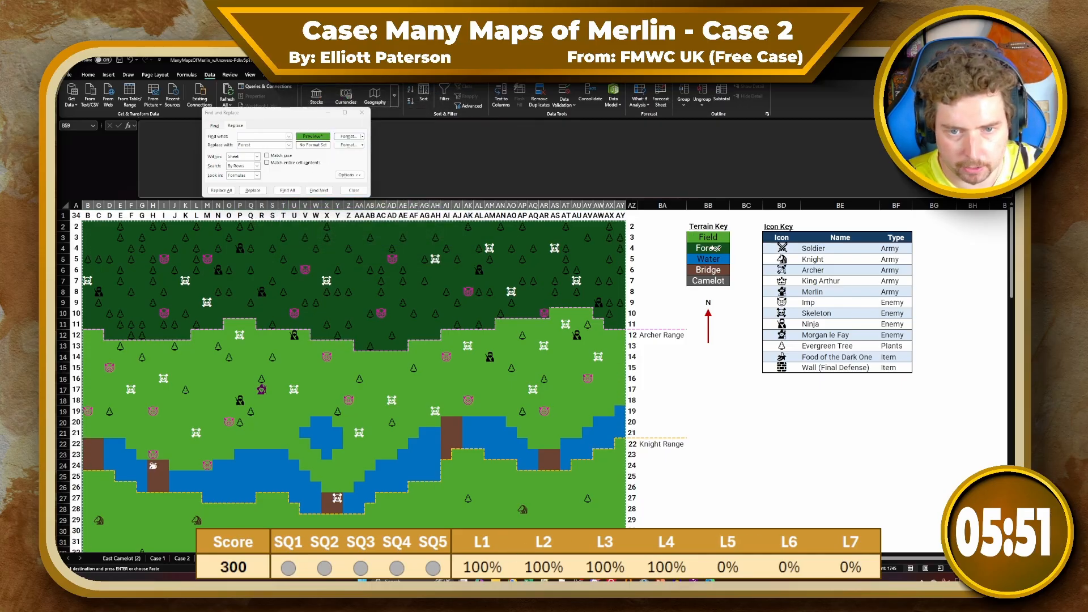
# Clear the border and font criteria from the Forest find format, keeping only its dark green fill
pyautogui.click(363, 138)
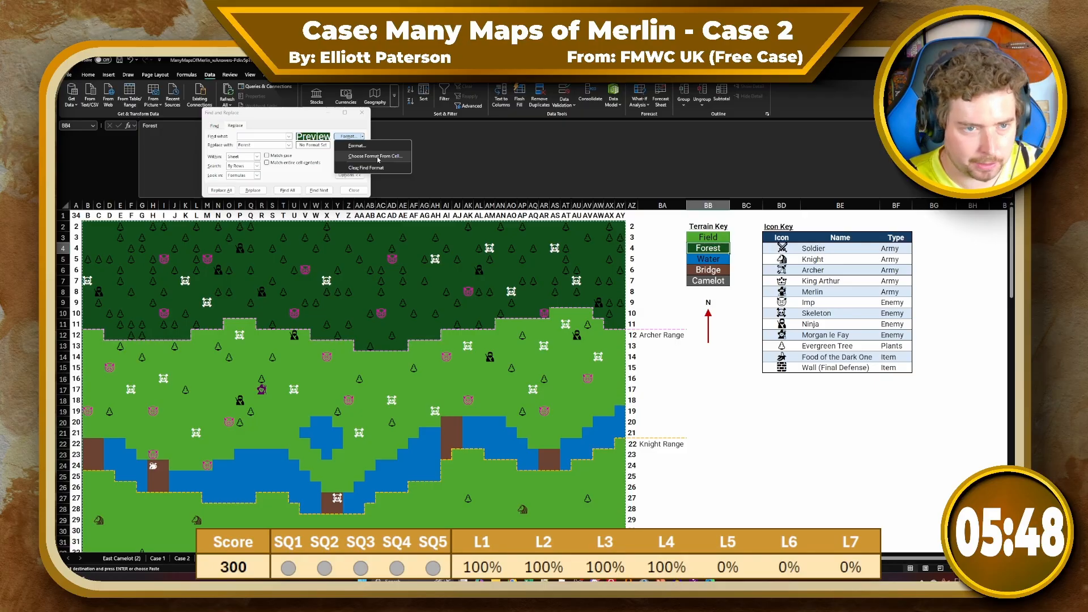
pyautogui.click(379, 151)
pyautogui.click(364, 76)
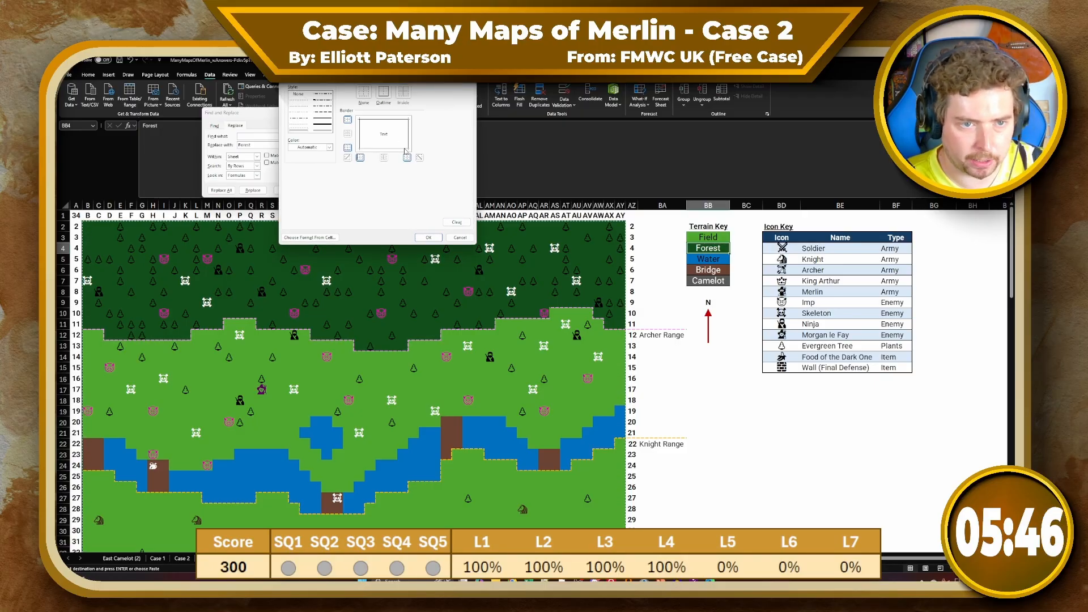
pyautogui.click(458, 223)
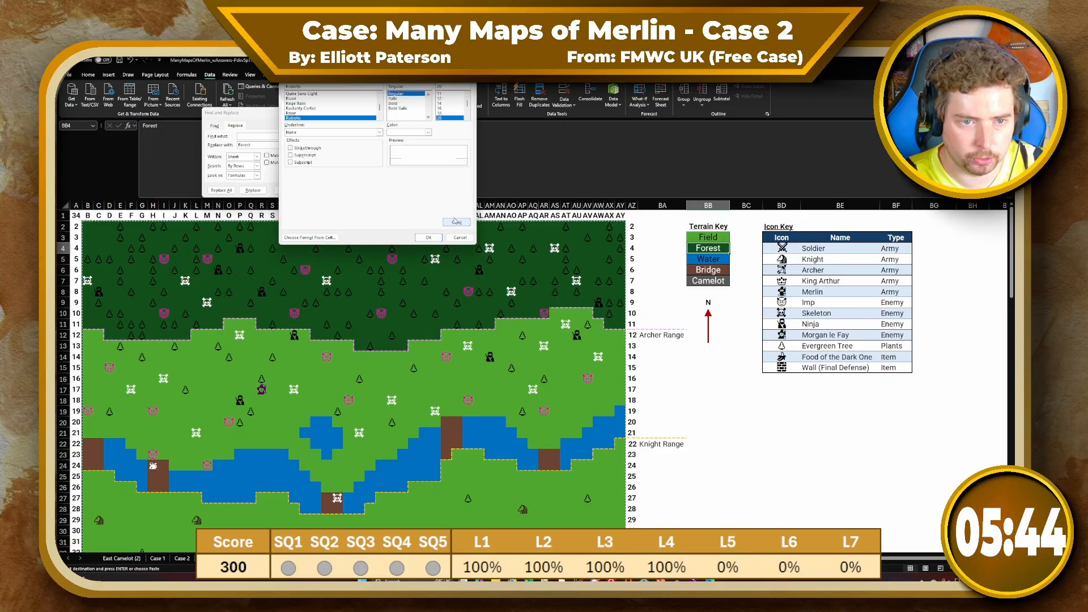
pyautogui.click(432, 238)
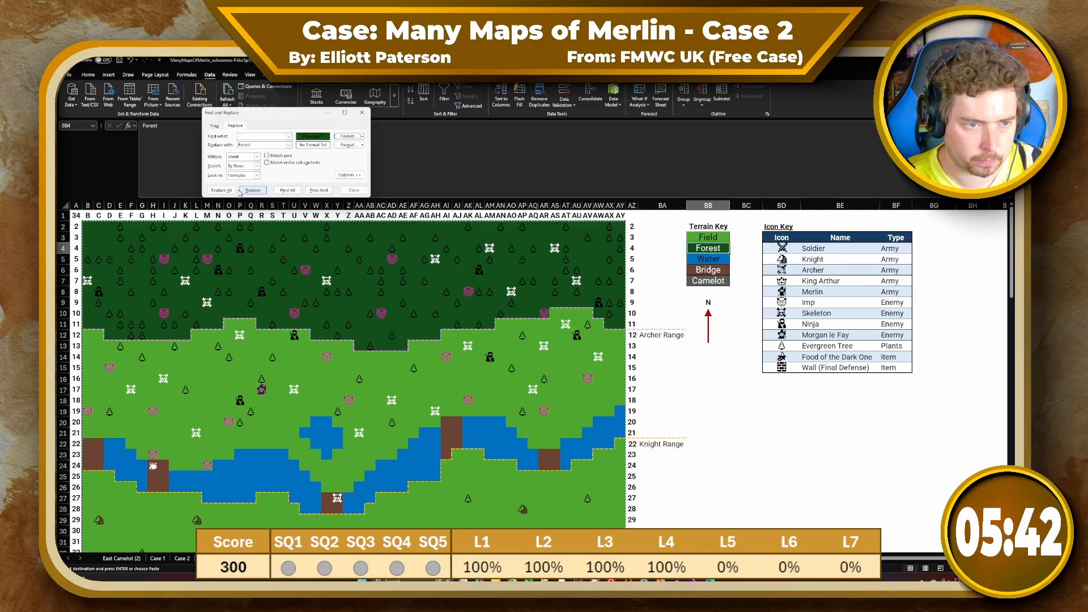
# Select the whole map copy B59:AY108 and replace all cells matching the dark green fill with Forest
pyautogui.click(222, 190)
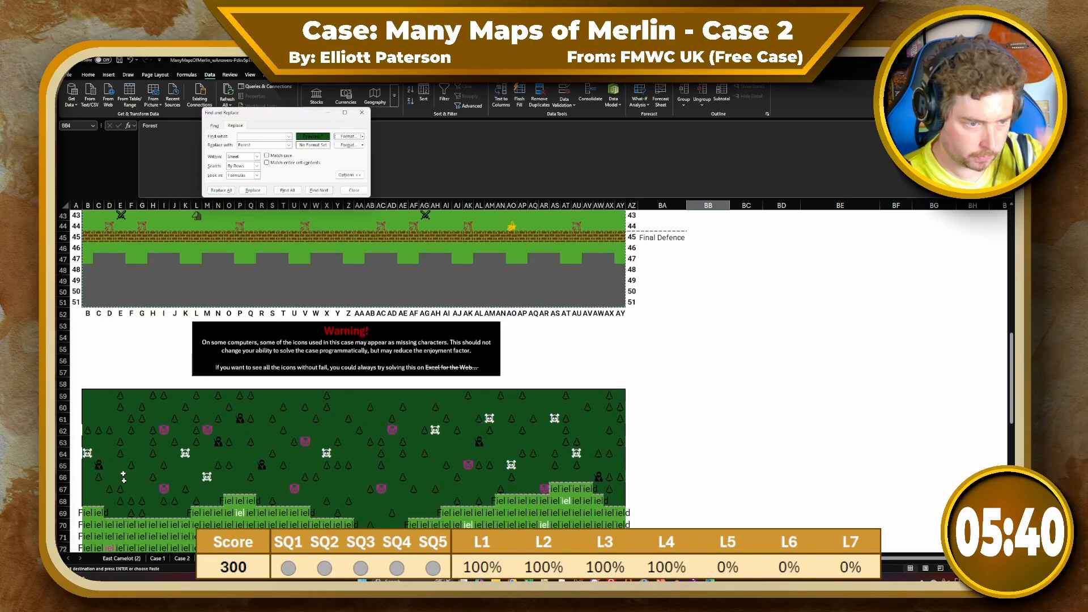
pyautogui.click(82, 397)
pyautogui.scroll(-14, 351, 425)
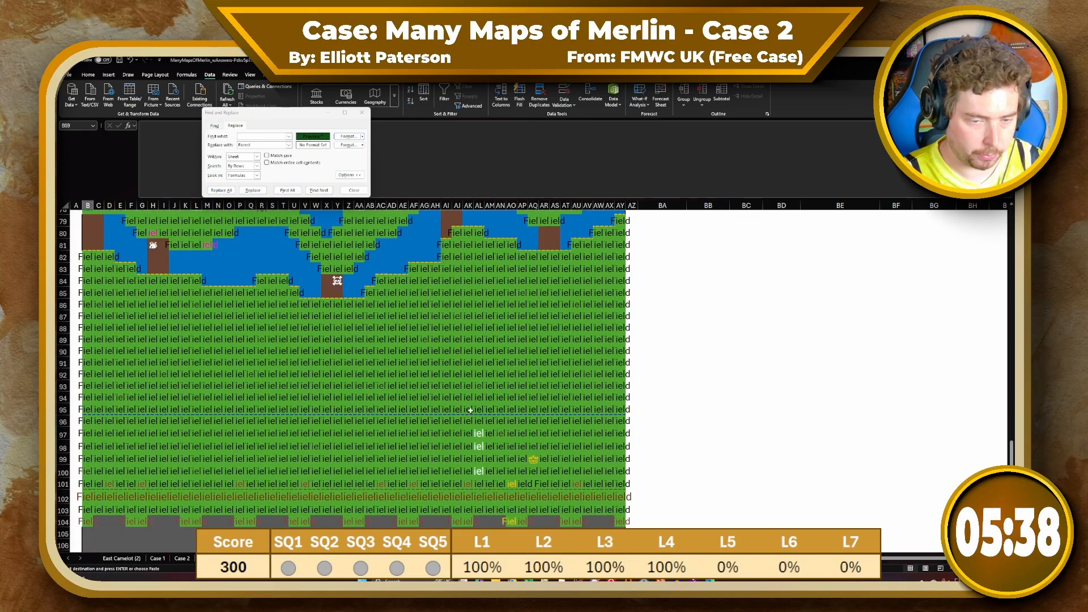
pyautogui.scroll(-1, 614, 492)
pyautogui.keyDown('shift'); pyautogui.click(621, 465); pyautogui.keyUp('shift')
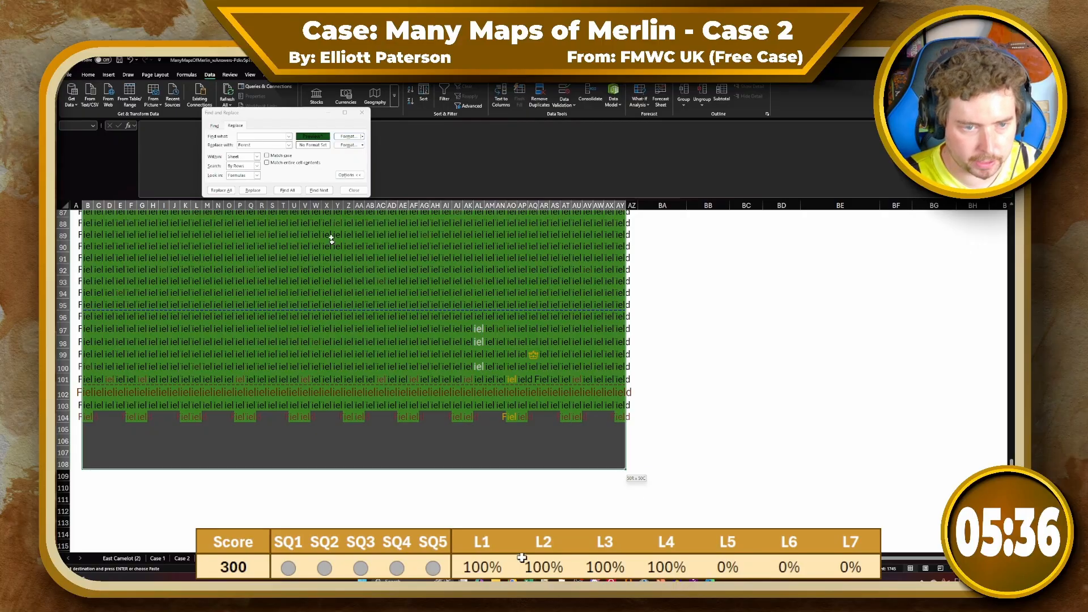
pyautogui.scroll(3, 331, 239)
pyautogui.click(230, 190)
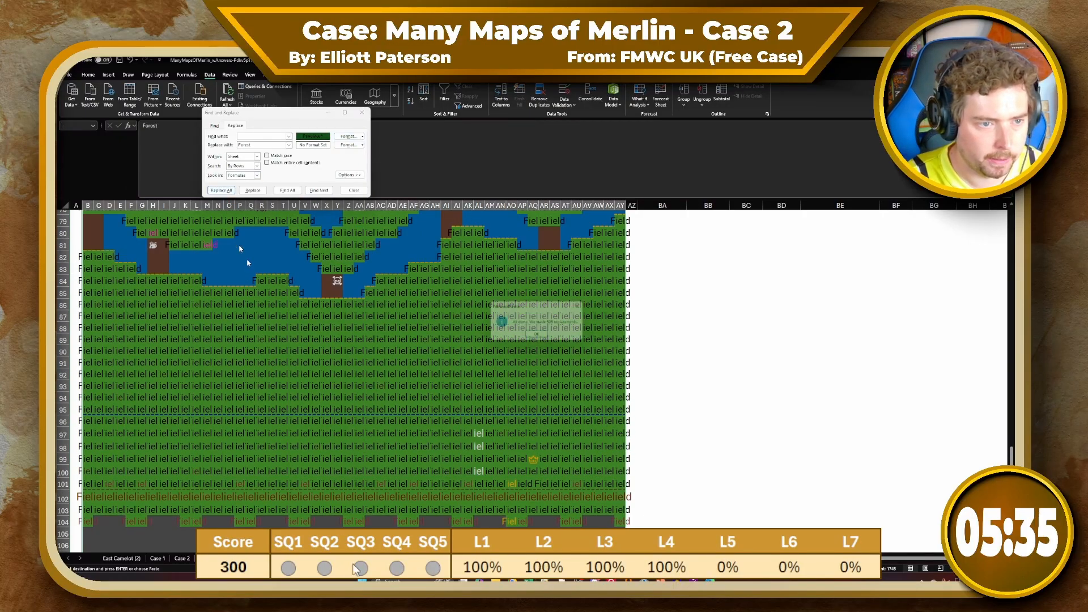
pyautogui.click(533, 338)
# Take the find format from the Water cell in the terrain key
pyautogui.scroll(16, 530, 341)
pyautogui.scroll(-19, 528, 340)
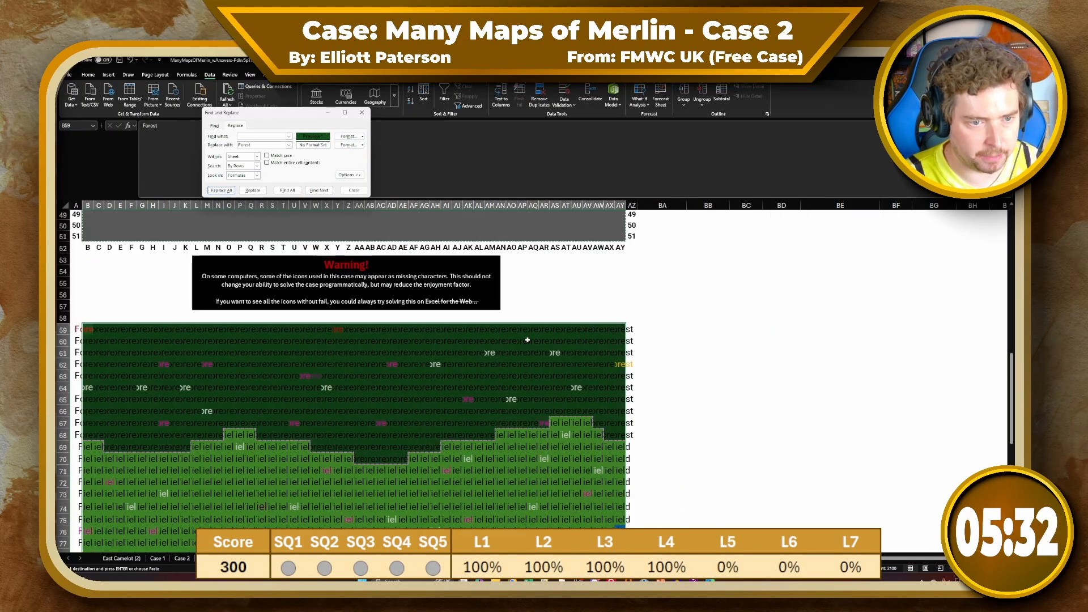
pyautogui.scroll(20, 553, 331)
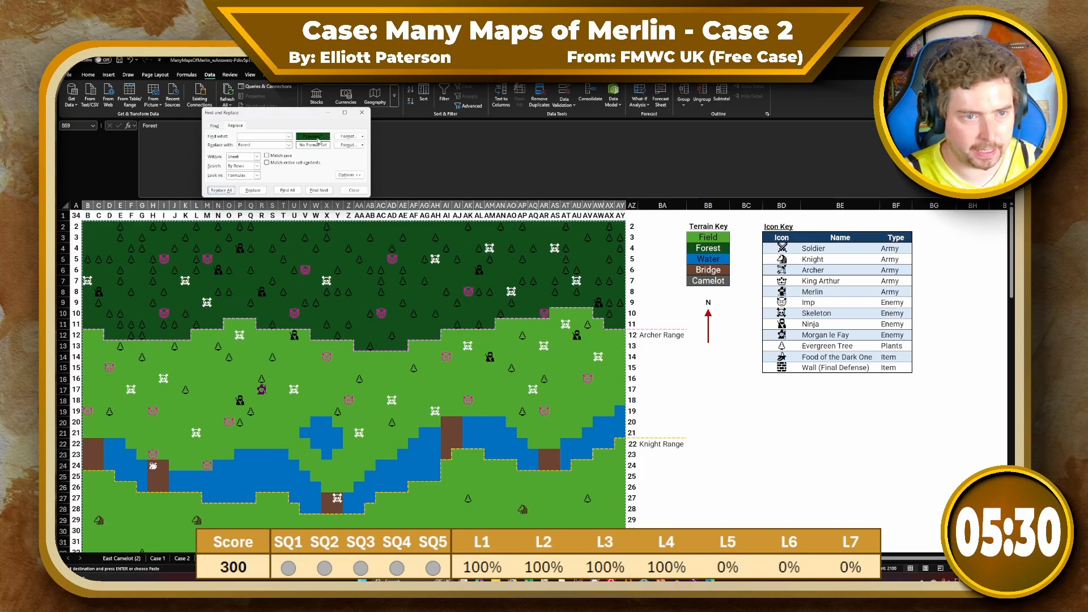
pyautogui.click(363, 137)
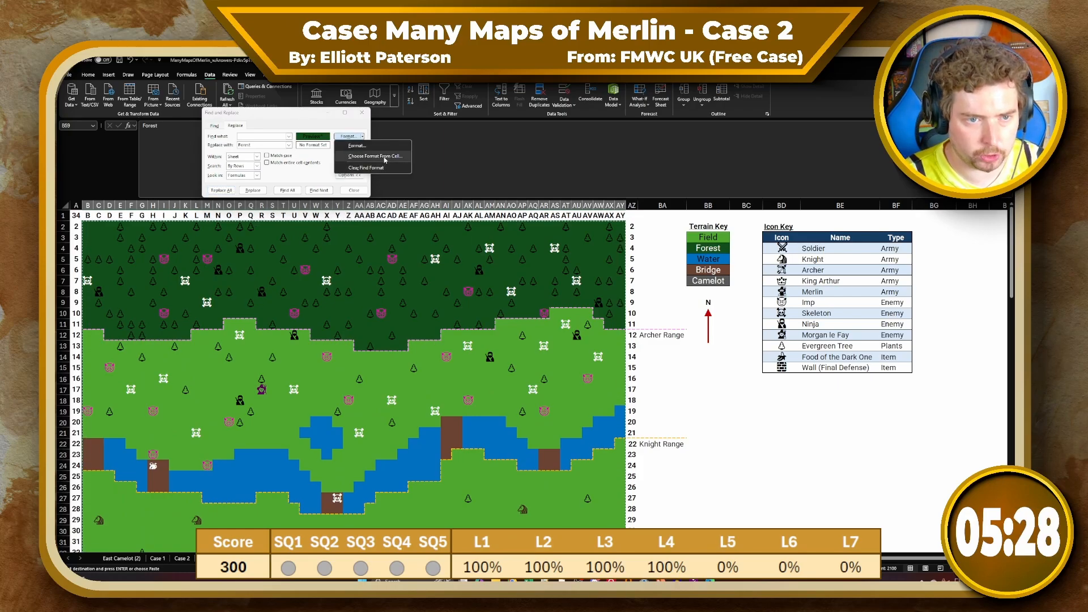
pyautogui.click(386, 159)
pyautogui.click(708, 258)
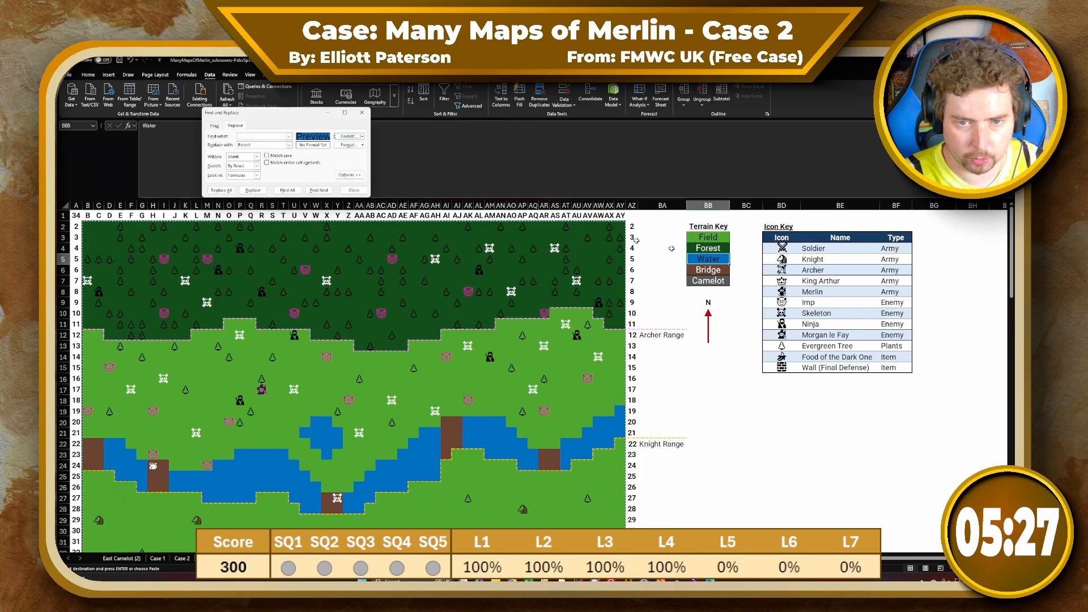
# Reduce the Water find format to its blue fill by clearing border and font criteria, and set the replacement text to Water
pyautogui.click(363, 137)
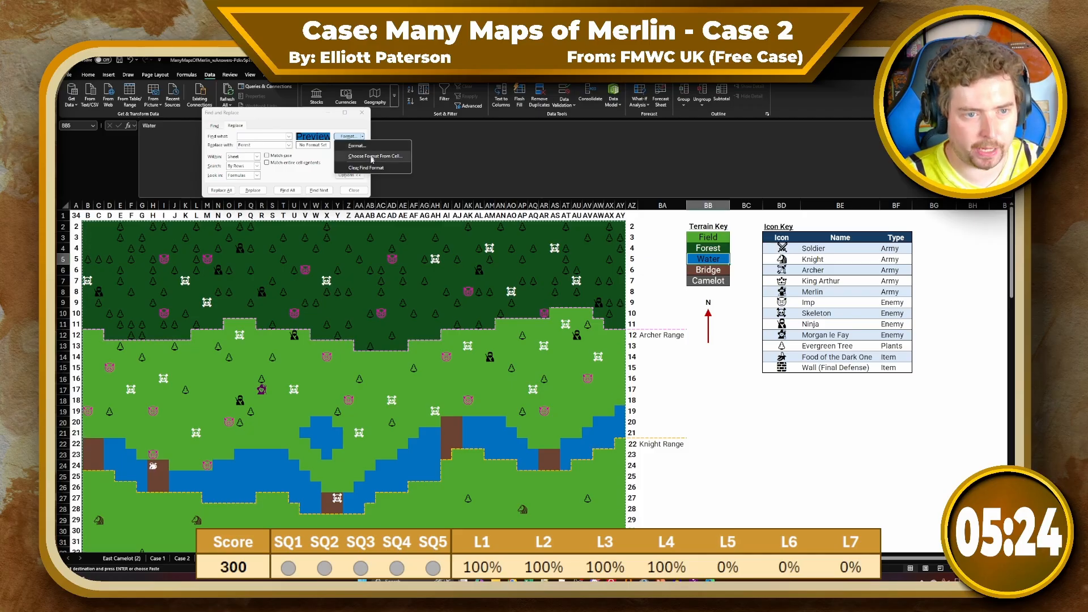
pyautogui.click(357, 146)
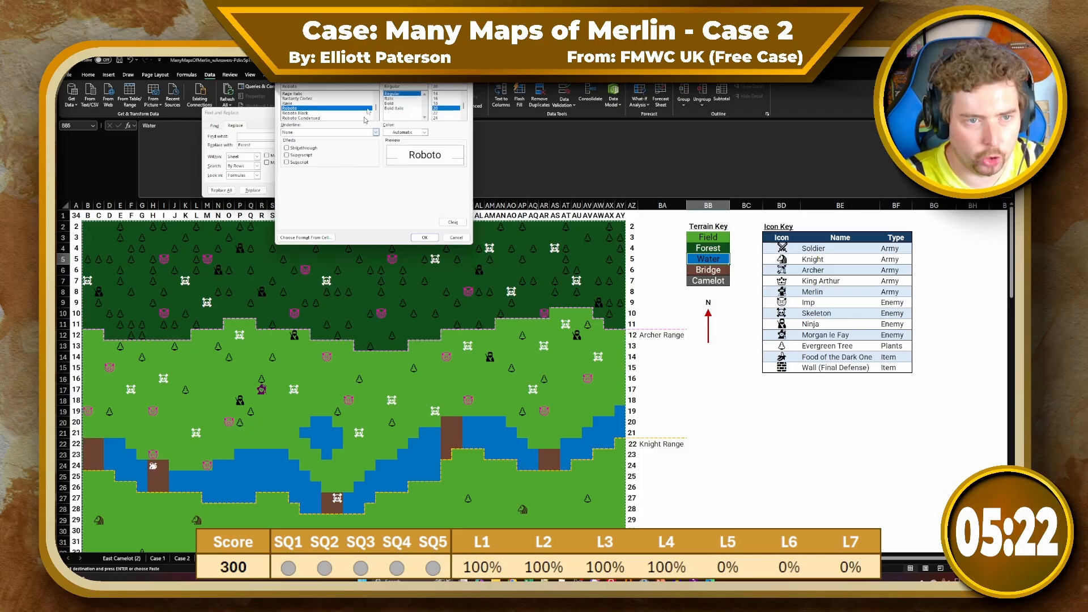
pyautogui.click(344, 72)
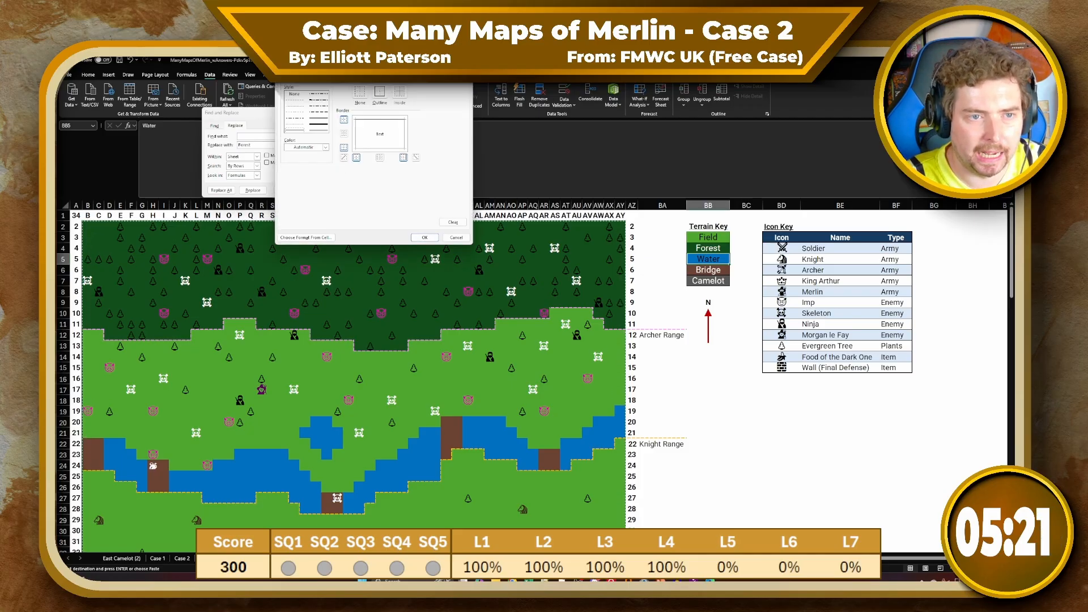
pyautogui.click(462, 222)
pyautogui.click(326, 73)
pyautogui.click(462, 221)
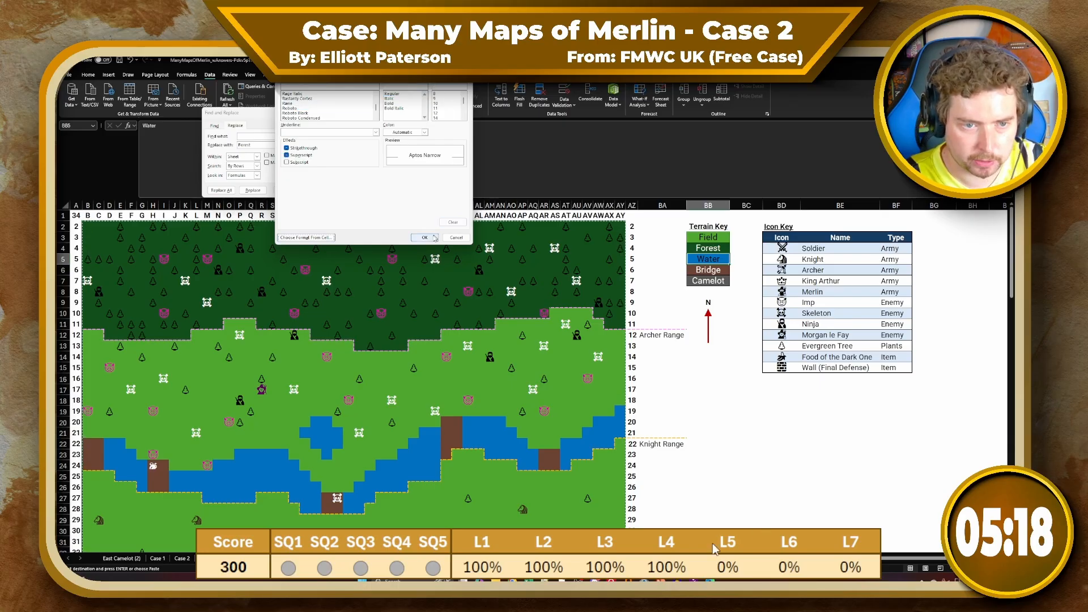
pyautogui.click(425, 238)
pyautogui.write('Water')
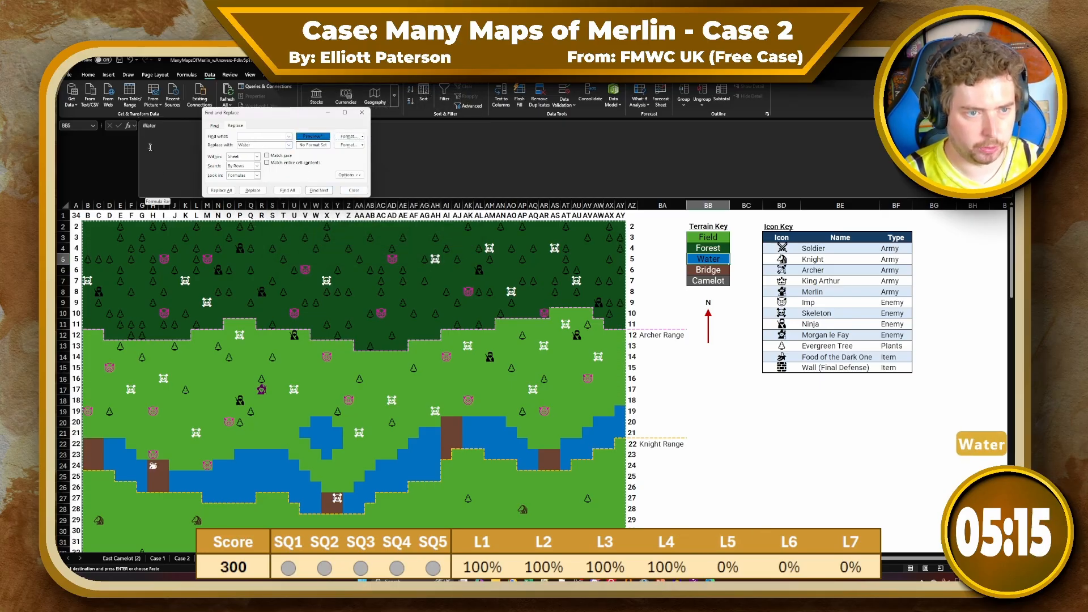
# Select the whole map copy B59:AY108, replace all cells matching the blue fill with Water, and close Find and Replace
pyautogui.scroll(-19, 474, 312)
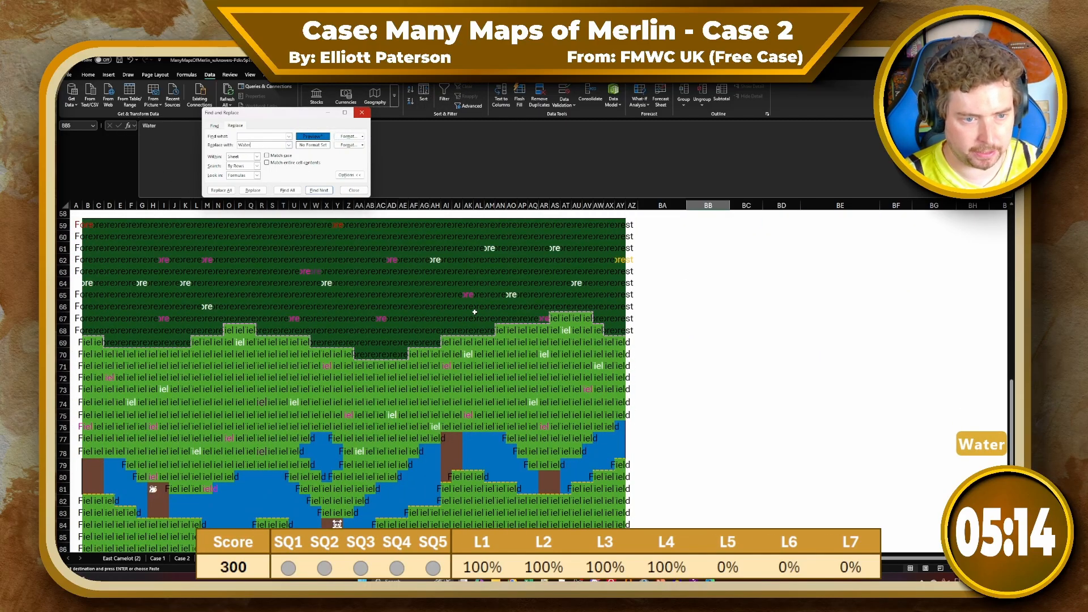
pyautogui.click(86, 225)
pyautogui.scroll(-8, 477, 342)
pyautogui.scroll(12, 578, 363)
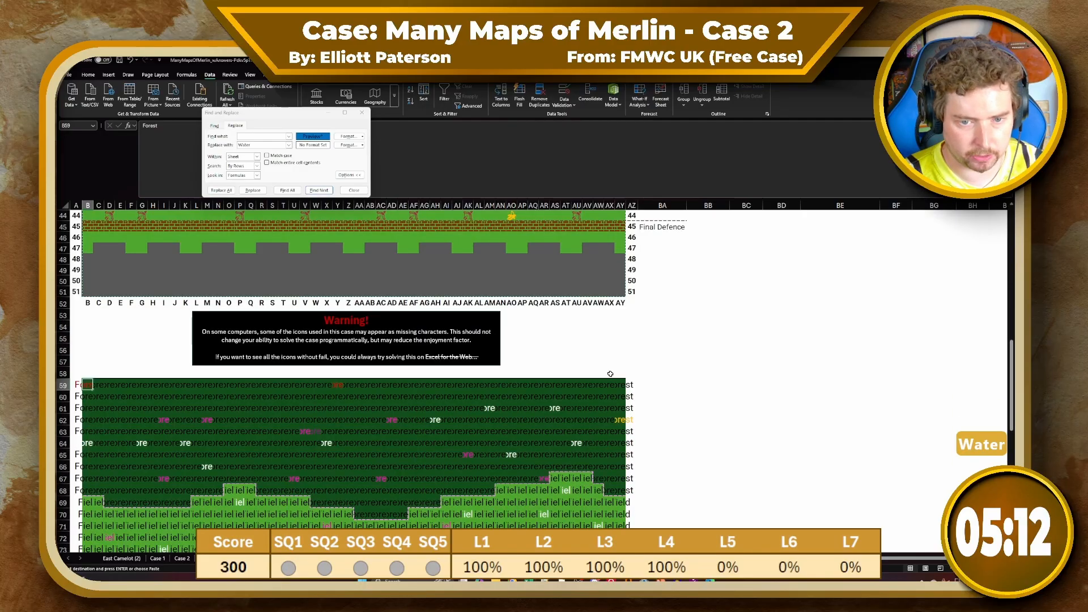
pyautogui.scroll(-4, 623, 414)
pyautogui.scroll(8, 631, 436)
pyautogui.scroll(-9, 619, 469)
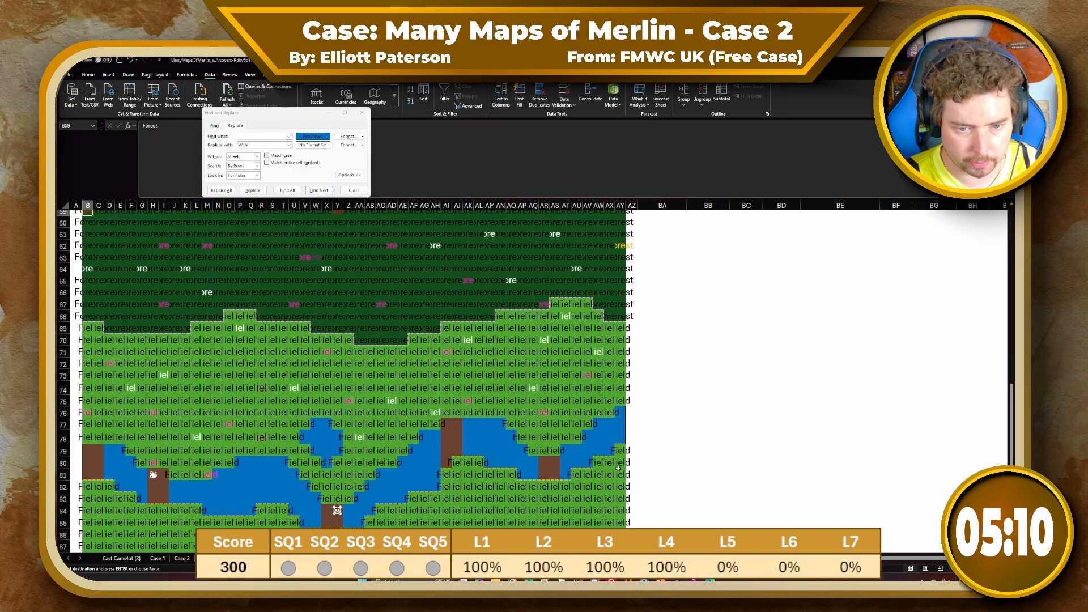
pyautogui.keyDown('shift'); pyautogui.click(621, 523); pyautogui.keyUp('shift')
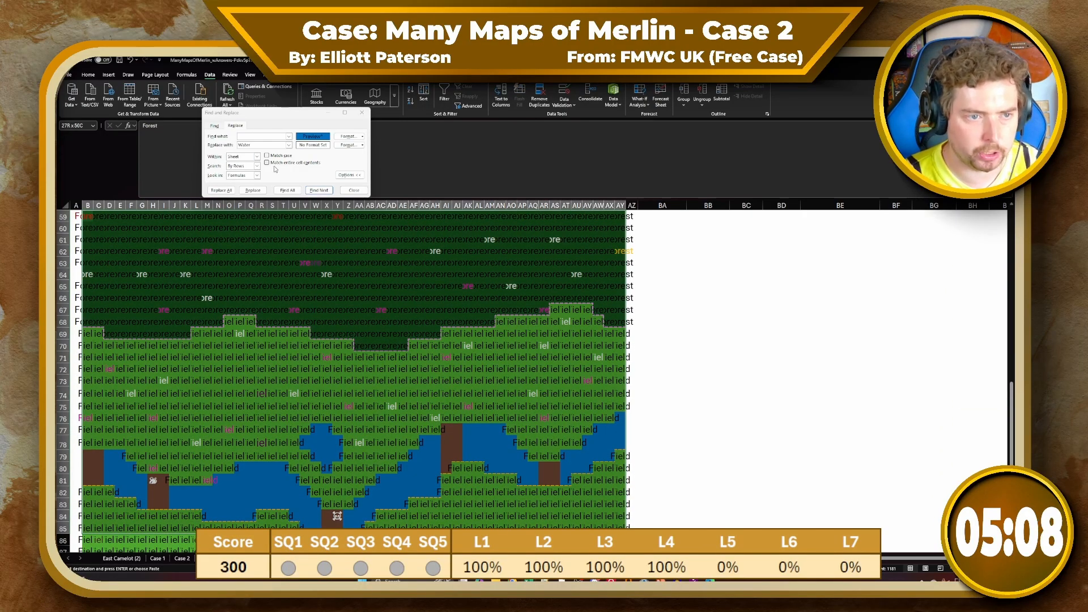
pyautogui.click(221, 190)
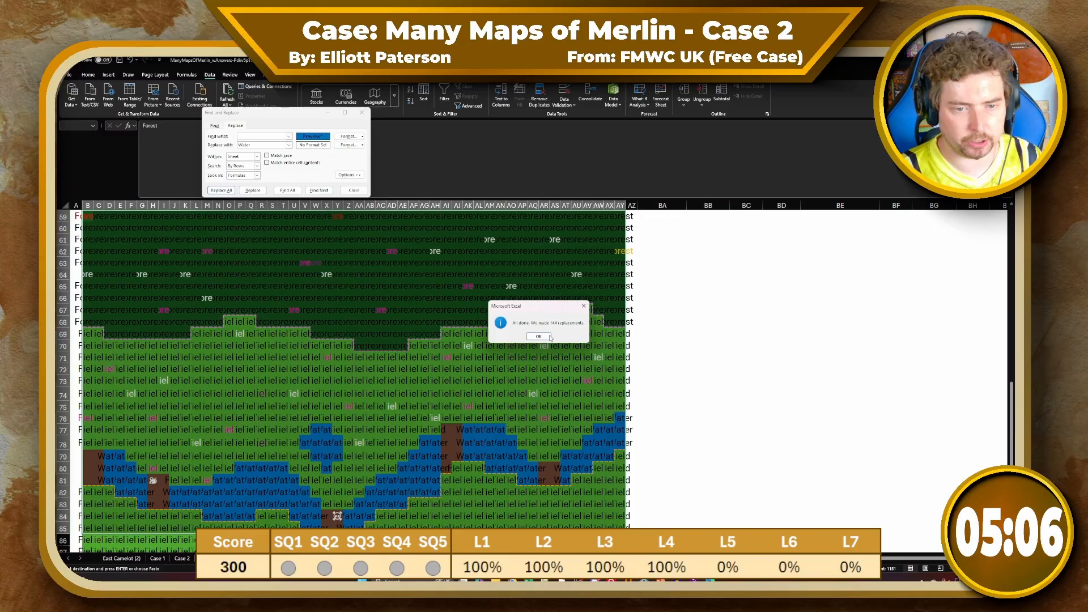
pyautogui.click(548, 336)
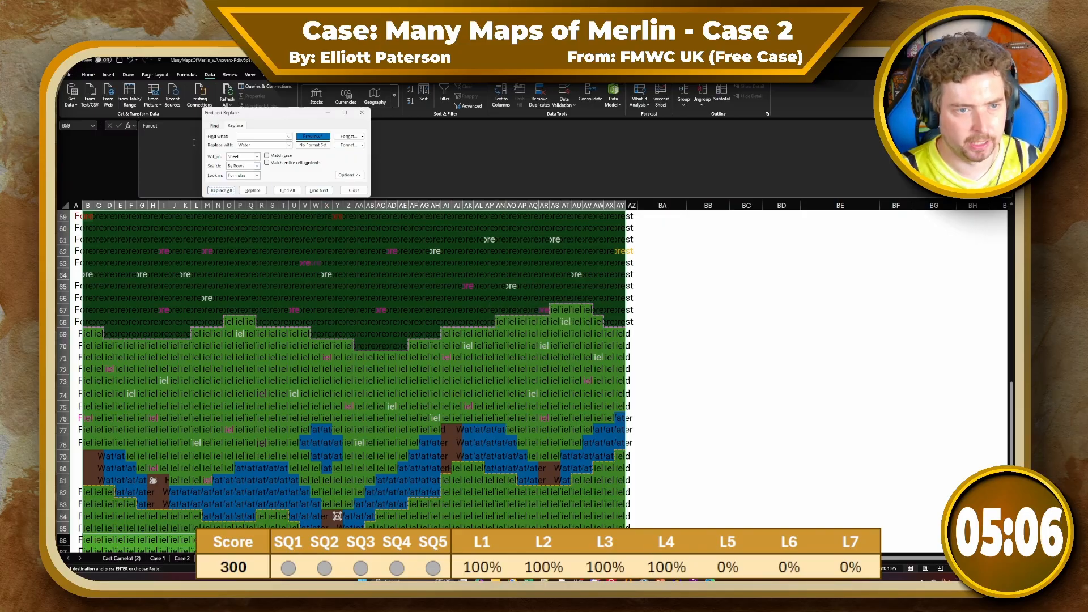
pyautogui.click(354, 191)
# Try to fill all brown bridge cells in rows 77 to 85 of the map copy at once with =Bridge
pyautogui.scroll(6, 578, 284)
pyautogui.scroll(-7, 578, 283)
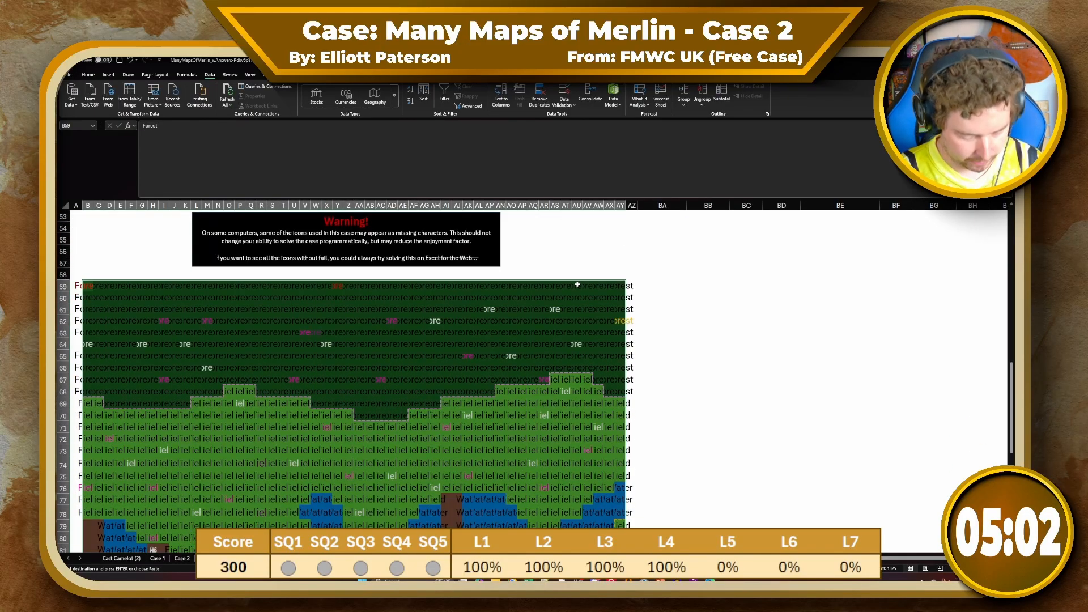
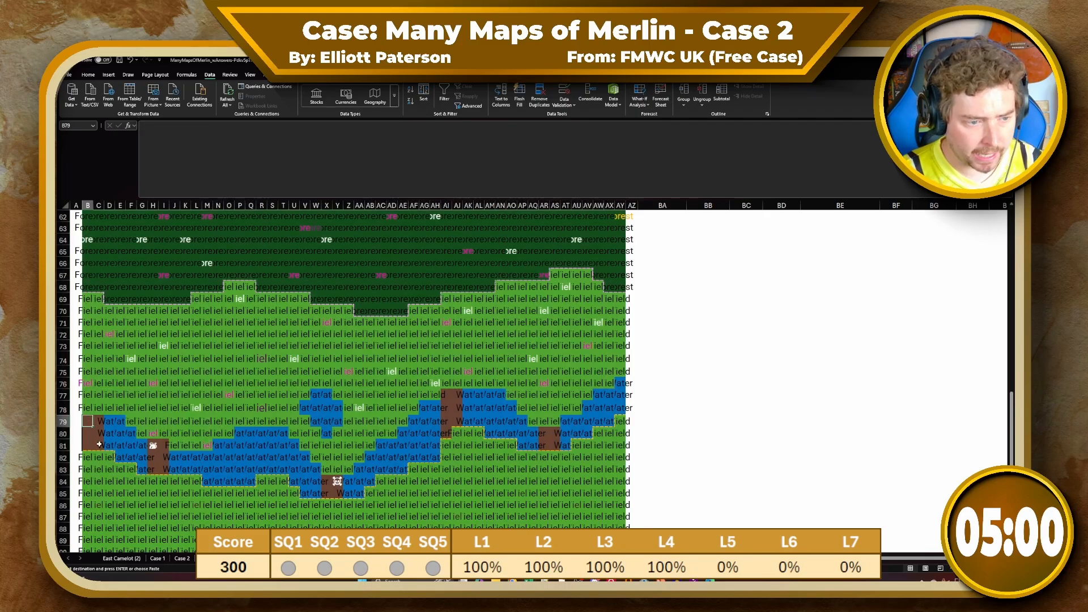
pyautogui.moveTo(90, 420); pyautogui.dragTo(166, 467)
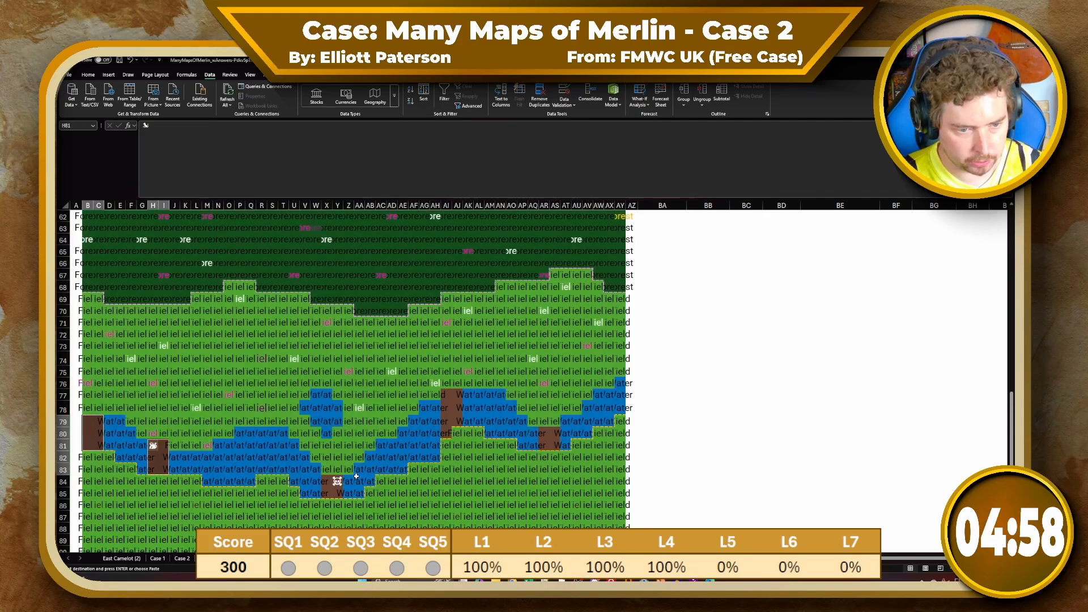
pyautogui.moveTo(329, 483); pyautogui.dragTo(337, 491)
pyautogui.moveTo(448, 391); pyautogui.dragTo(446, 435)
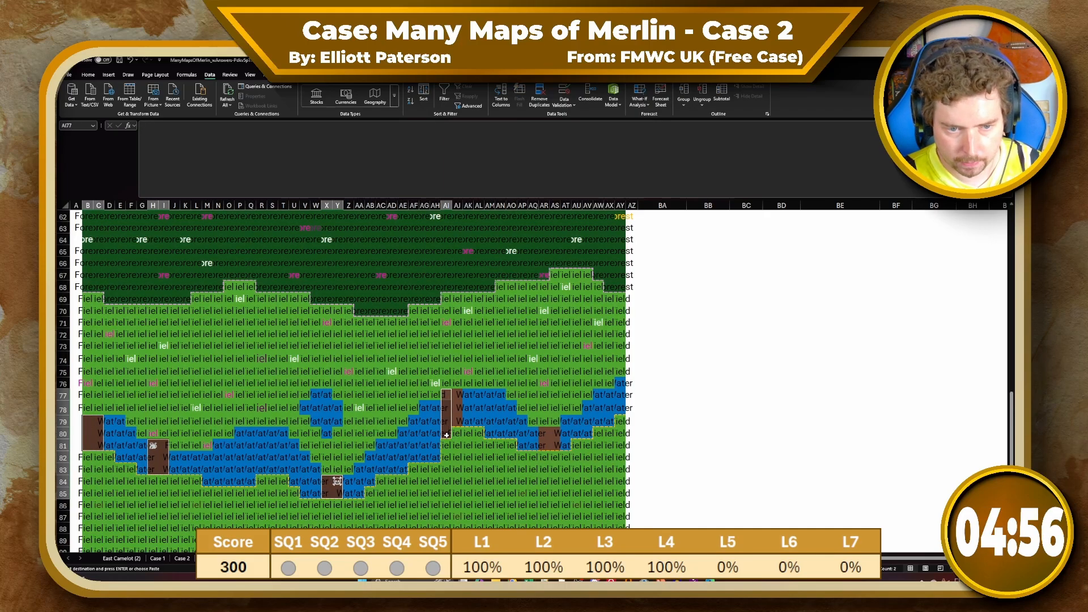
pyautogui.moveTo(455, 395); pyautogui.dragTo(460, 421)
pyautogui.moveTo(545, 433); pyautogui.dragTo(552, 441)
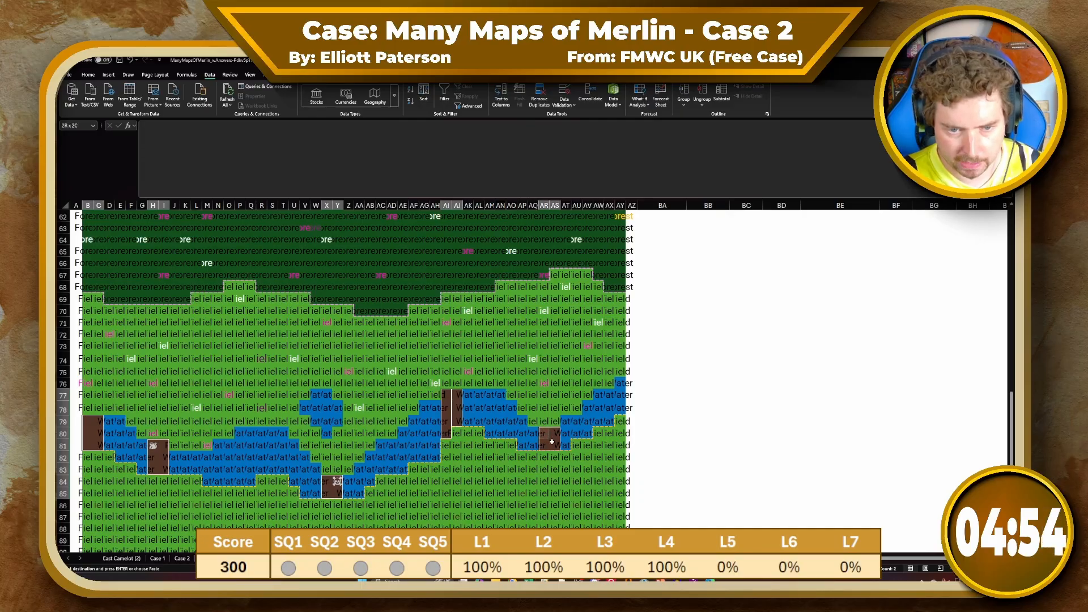
pyautogui.scroll(20, 590, 394)
pyautogui.scroll(-1, 632, 366)
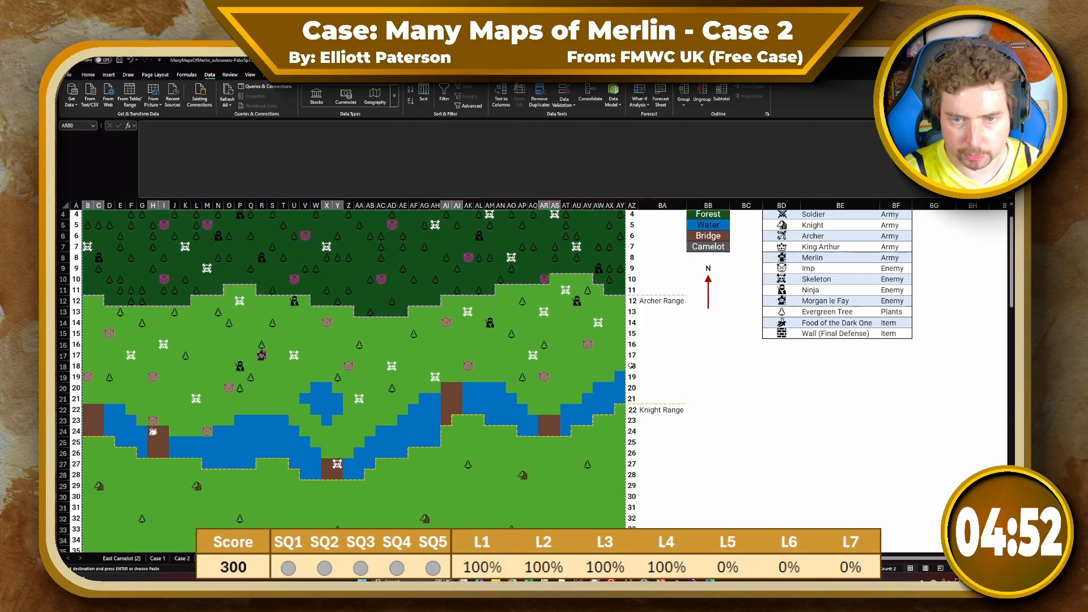
pyautogui.write('=Bridge')
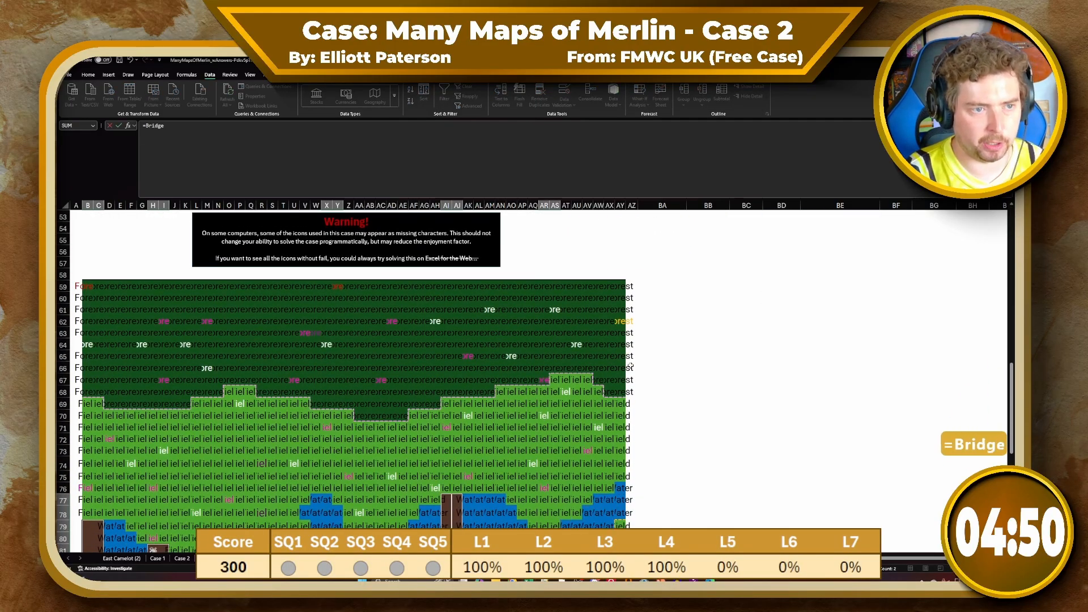
pyautogui.hotkey('ctrl', 'Return')
pyautogui.scroll(-1, 639, 402)
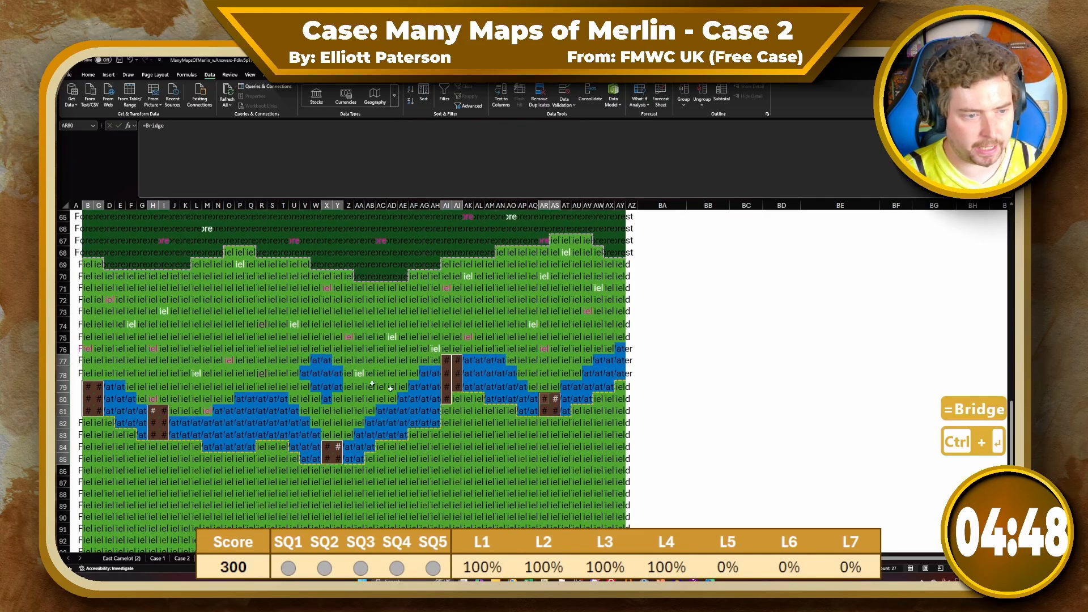
# Select all the brown bridge cells in rows 77 to 85 again and fill them with the plain text Bridge
pyautogui.click(153, 422)
pyautogui.scroll(-1, 200, 439)
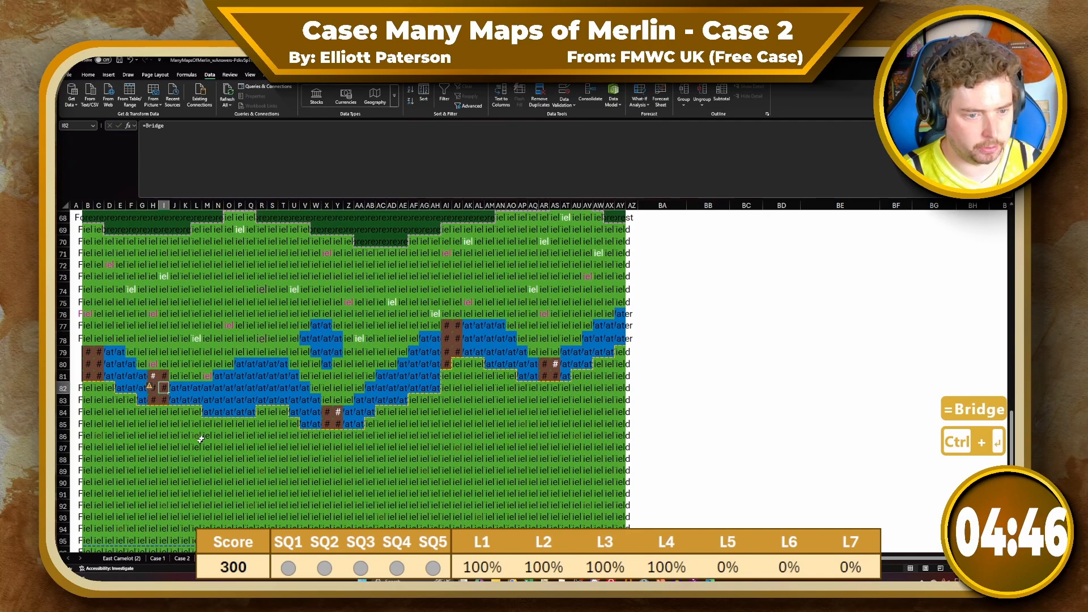
pyautogui.moveTo(88, 351); pyautogui.dragTo(164, 399)
pyautogui.moveTo(327, 412); pyautogui.dragTo(334, 420)
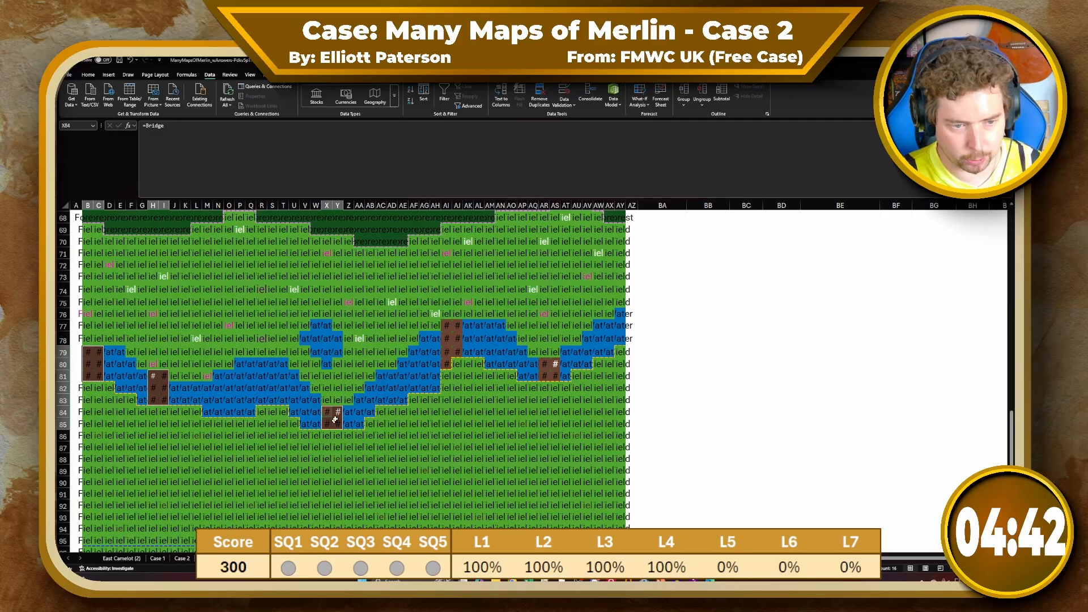
pyautogui.moveTo(444, 328); pyautogui.dragTo(457, 363)
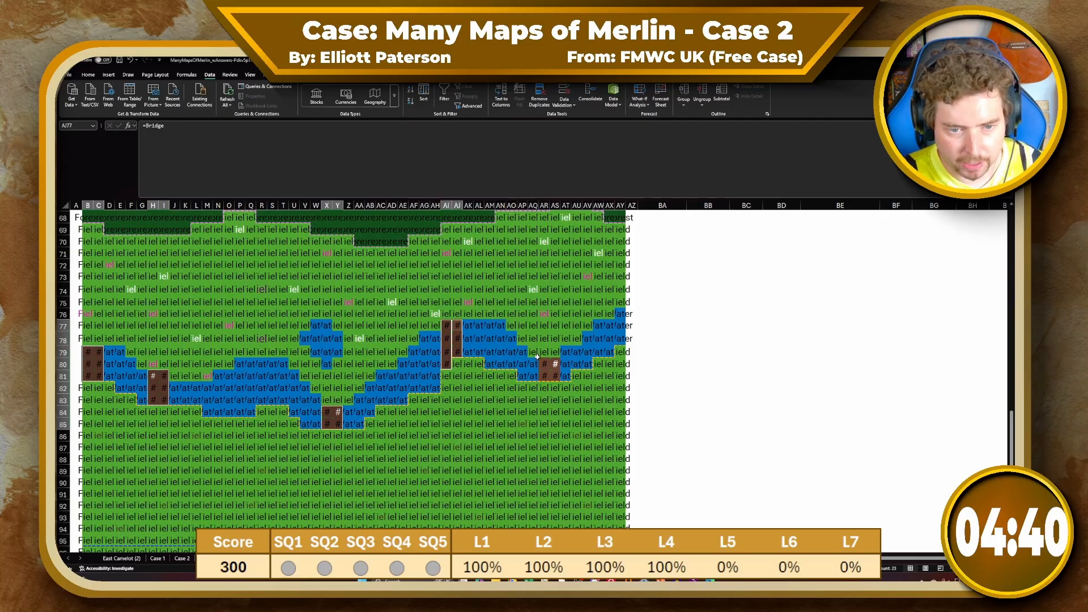
pyautogui.moveTo(544, 364); pyautogui.dragTo(555, 377)
pyautogui.write('Bridge')
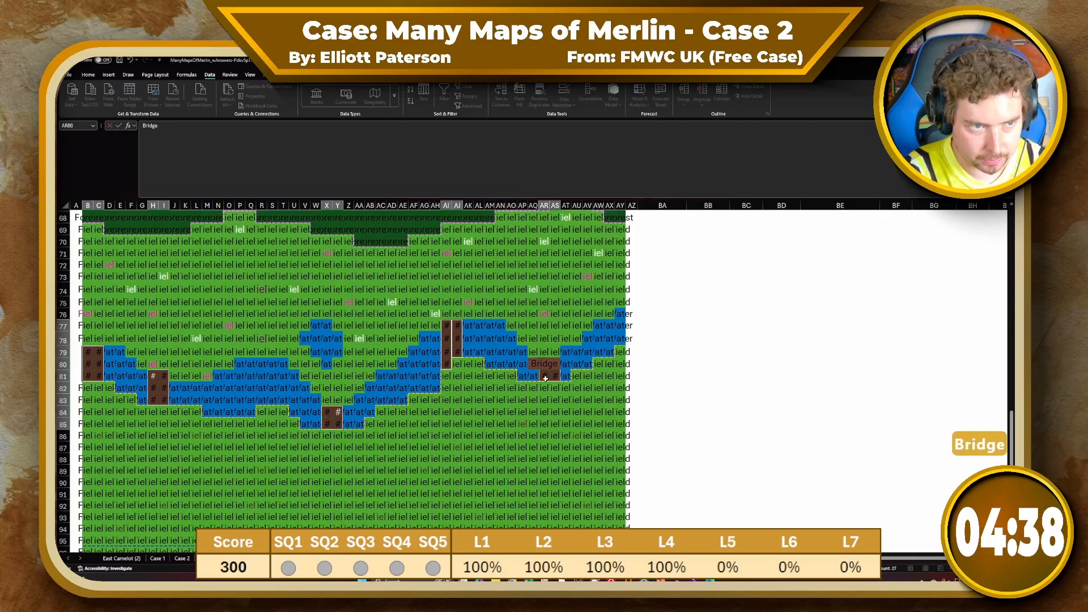
pyautogui.hotkey('ctrl', 'Return')
# Select the grey block B105:AY108 plus the grey battlement cells in row 104 and fill them all with Camelot
pyautogui.scroll(-8, 129, 360)
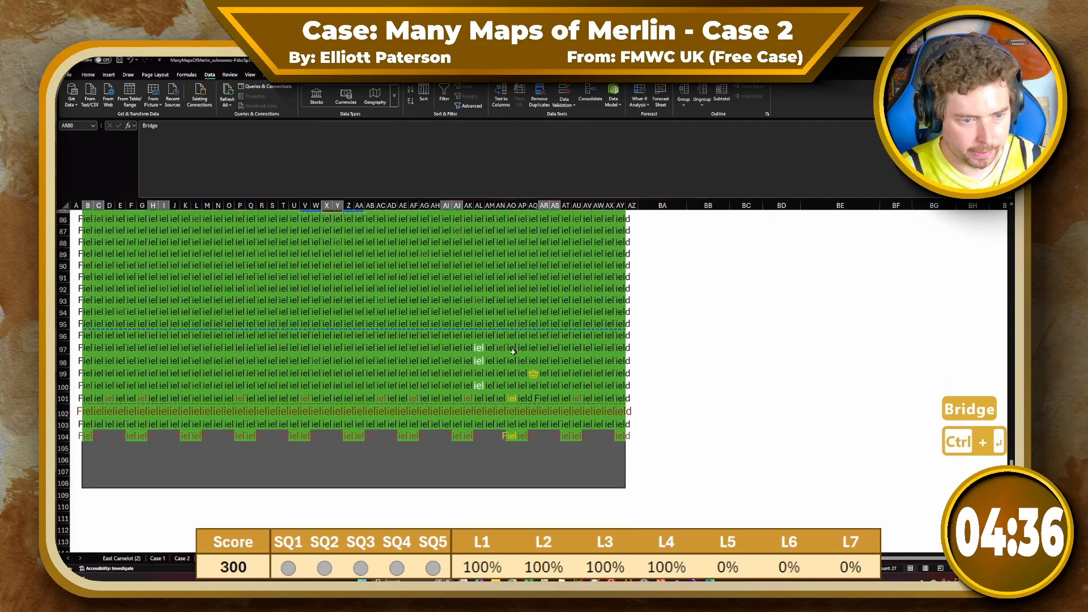
pyautogui.scroll(-1, 129, 360)
pyautogui.moveTo(88, 351); pyautogui.dragTo(625, 380)
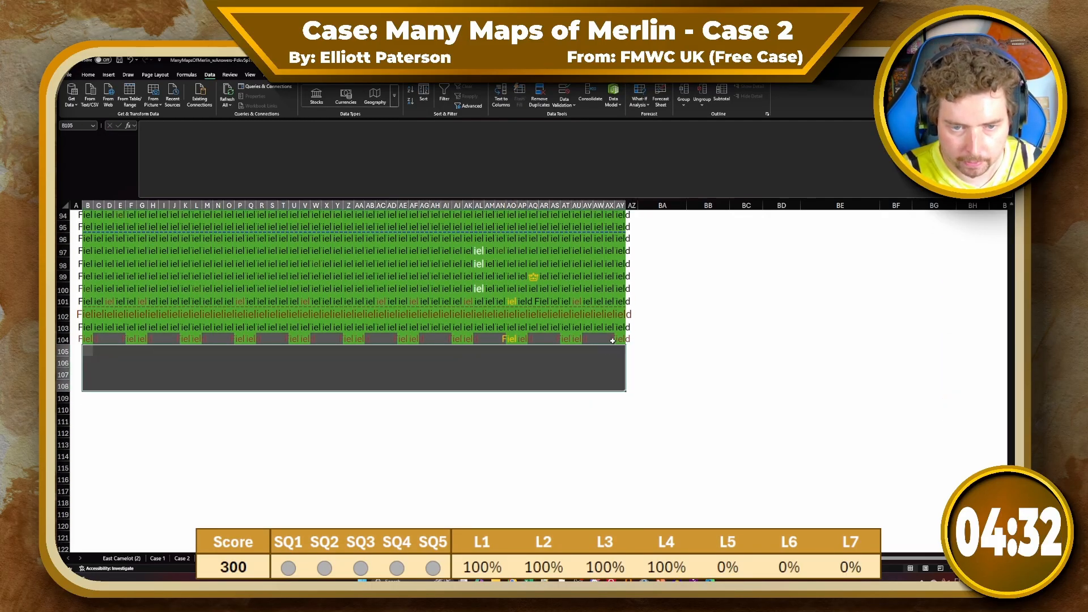
pyautogui.moveTo(586, 339); pyautogui.dragTo(368, 340)
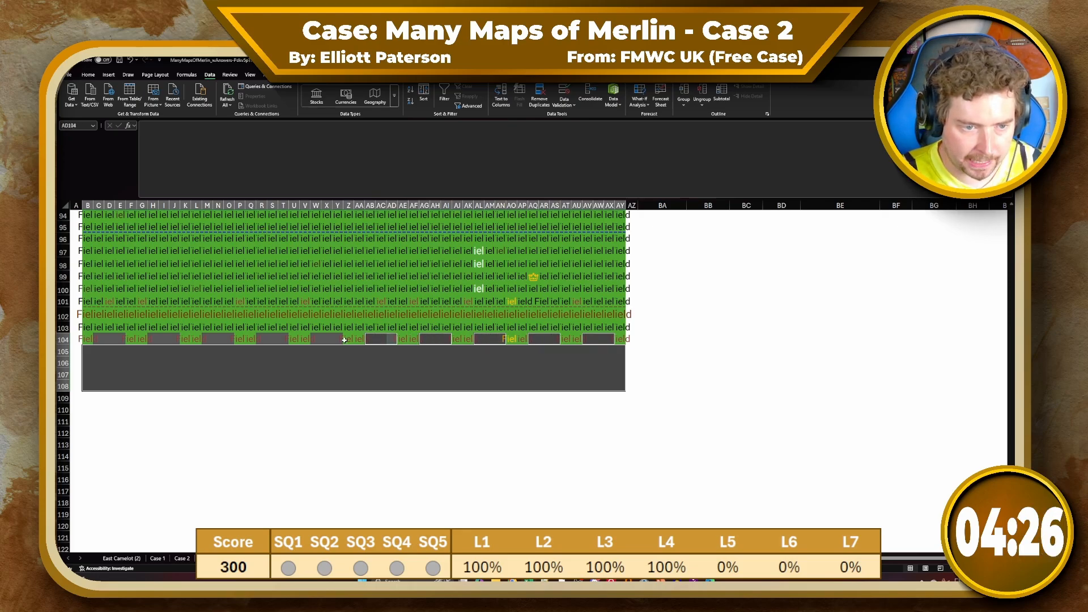
pyautogui.moveTo(267, 342); pyautogui.dragTo(117, 340)
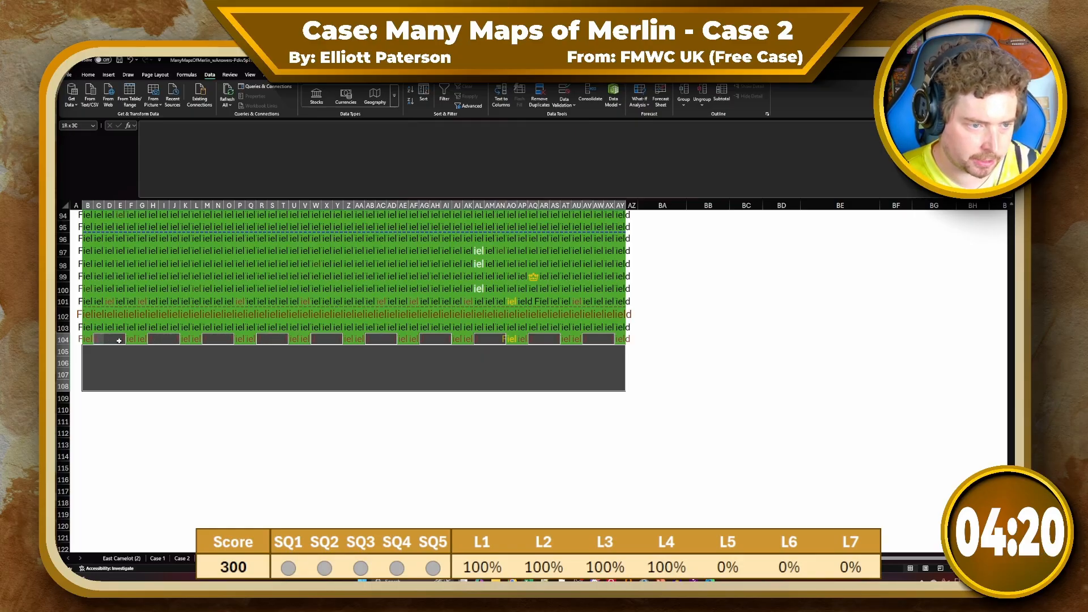
pyautogui.scroll(20, 579, 411)
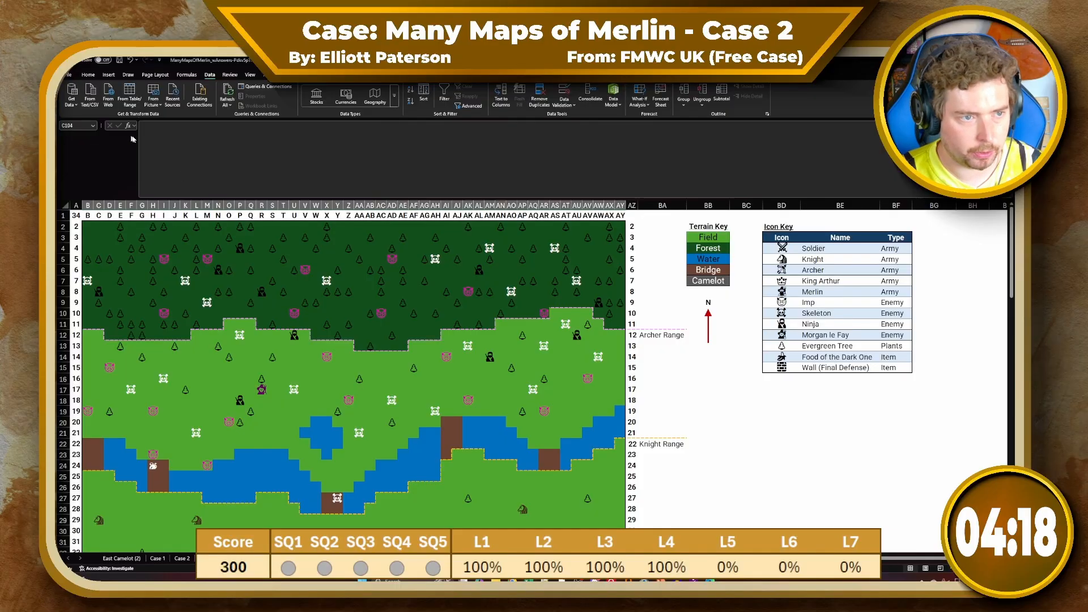
pyautogui.click(188, 146)
pyautogui.write('Cam,e')
pyautogui.press('BackSpace')
pyautogui.press('BackSpace')
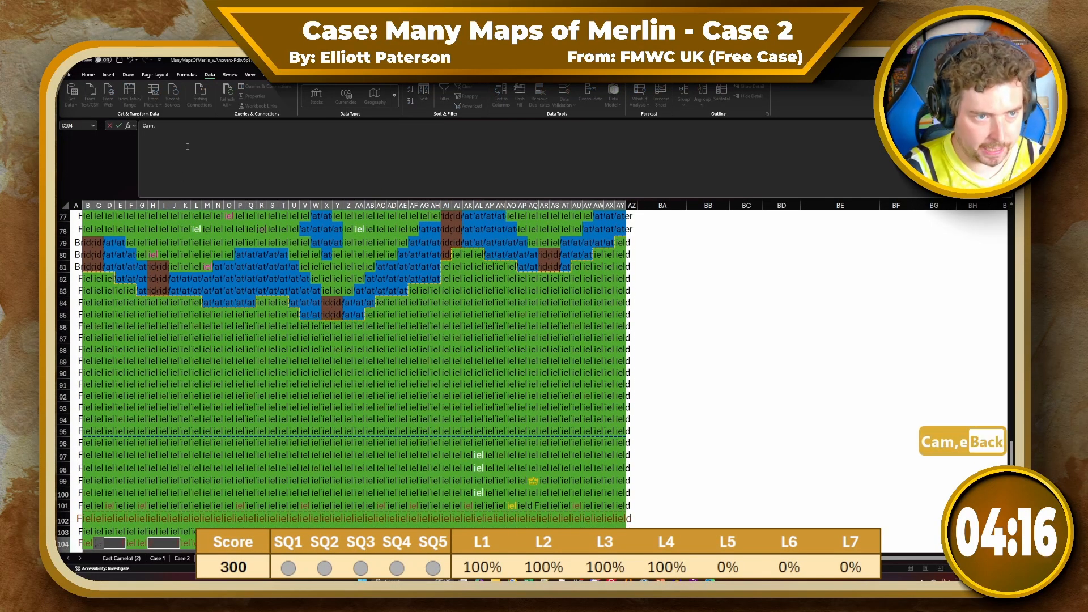
pyautogui.write('elopt')
pyautogui.press('BackSpace')
pyautogui.press('BackSpace')
pyautogui.write('t')
pyautogui.hotkey('ctrl', 'Return')
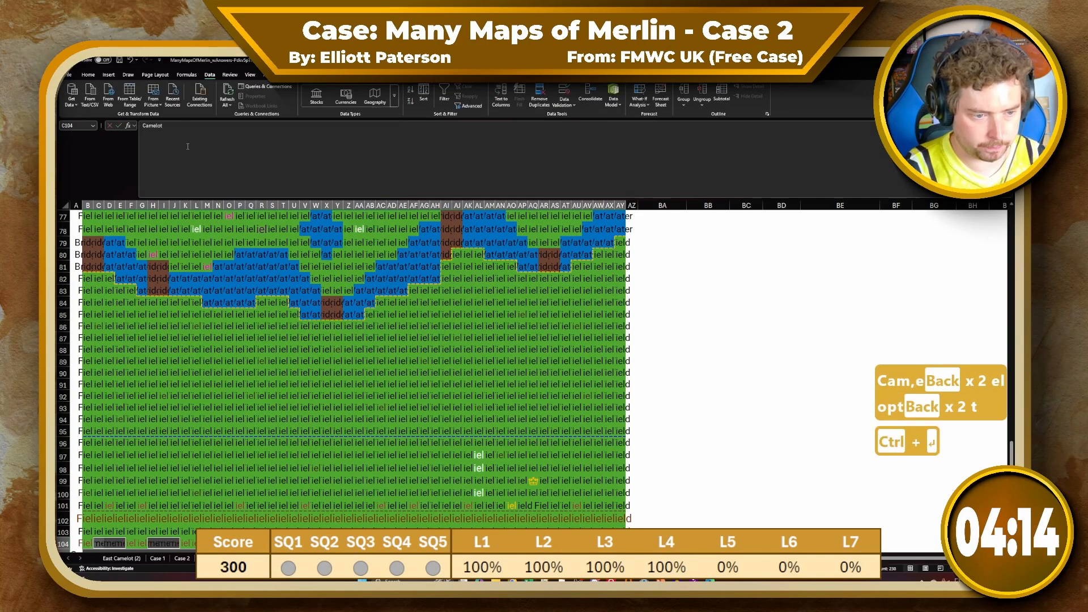
pyautogui.scroll(20, 671, 323)
pyautogui.click(670, 324)
pyautogui.hscroll(4, 670, 323)
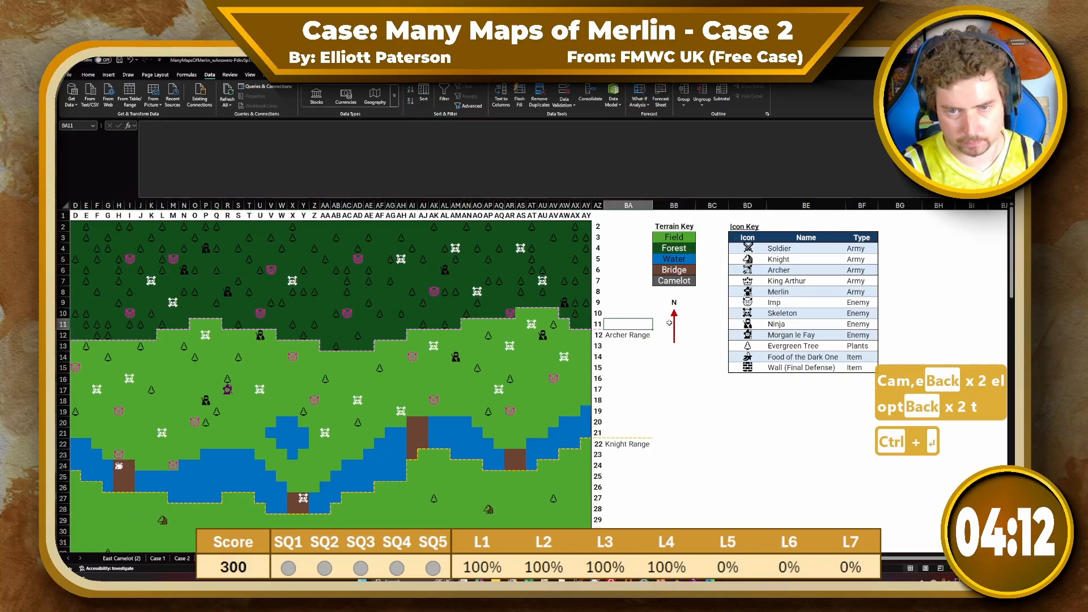
pyautogui.click(874, 229)
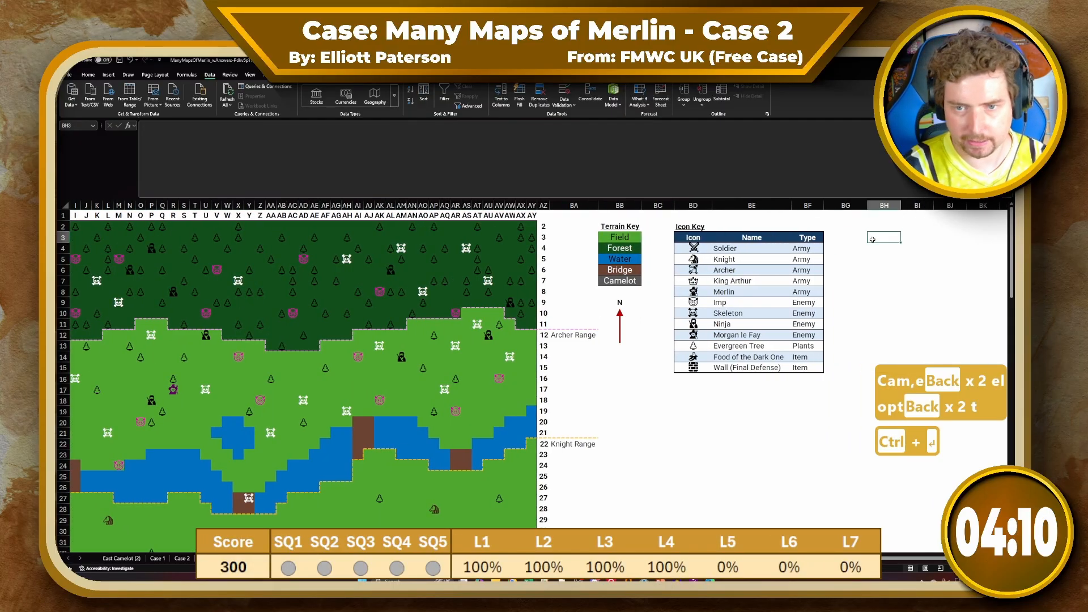
pyautogui.write('=TOCOL(')
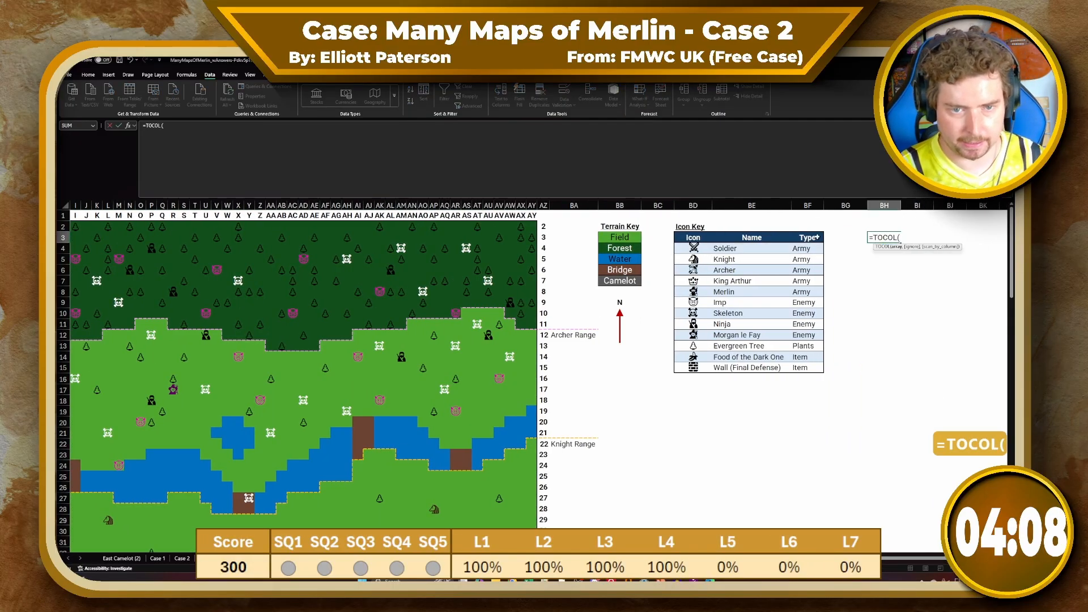
pyautogui.press('Escape')
# Enter =TOCOL(B2:AY51) in BH2 to list every icon of the original map in one column
pyautogui.write('=TOCOL(')
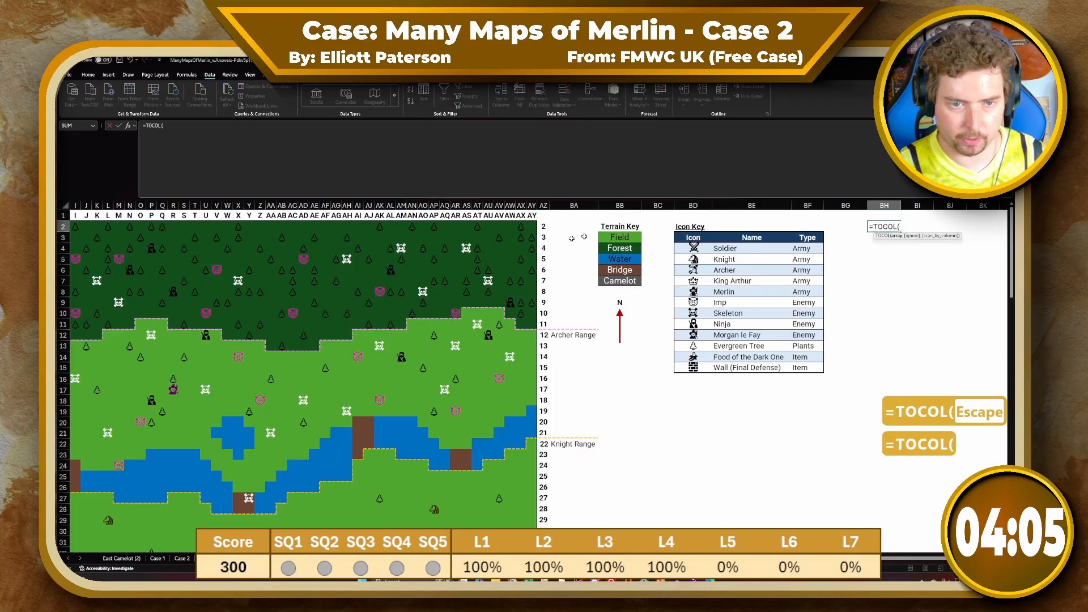
pyautogui.scroll(-1, 567, 239)
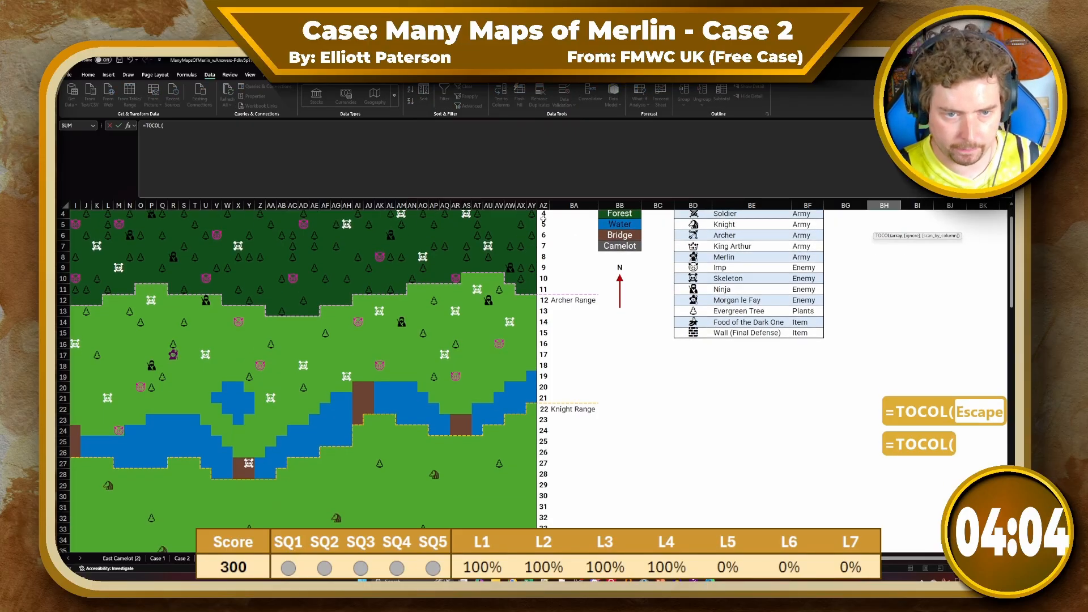
pyautogui.scroll(1, 545, 233)
pyautogui.click(532, 227)
pyautogui.scroll(-20, 444, 295)
pyautogui.scroll(20, 358, 353)
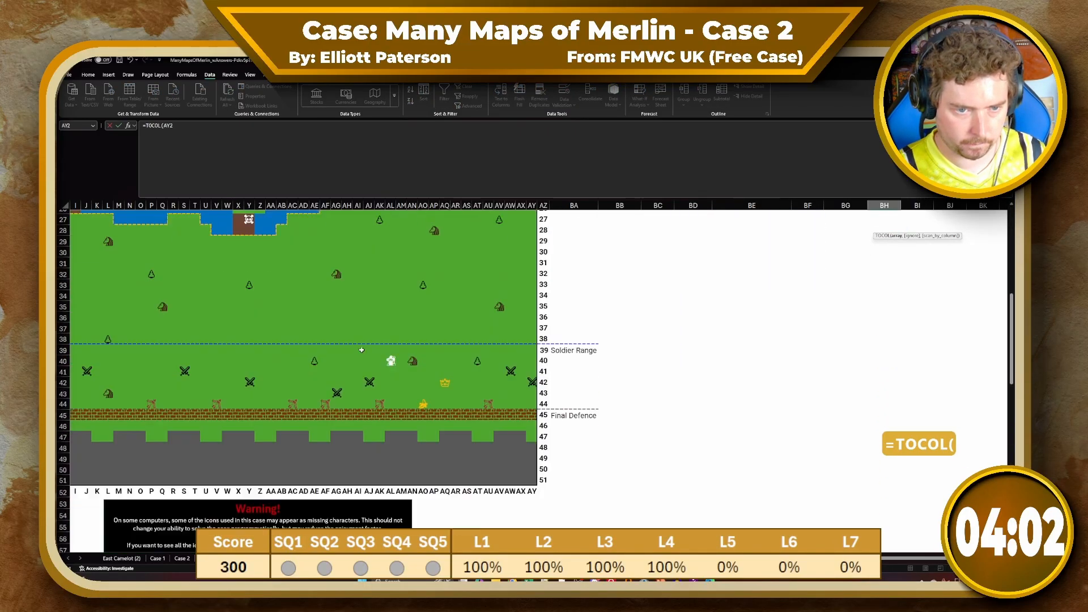
pyautogui.scroll(1, 358, 354)
pyautogui.scroll(-1, 358, 353)
pyautogui.keyDown('shift'); pyautogui.click(309, 482); pyautogui.keyUp('shift')
pyautogui.hotkey('ctrl', 'shift', 'Left')
pyautogui.hotkey('ctrl', 'shift', 'Left')
pyautogui.hotkey('ctrl', 'shift', 'Left')
pyautogui.hotkey('ctrl', 'shift', 'Left')
pyautogui.hotkey('ctrl', 'shift', 'Left')
pyautogui.hotkey('ctrl', 'shift', 'Left')
pyautogui.hotkey('ctrl', 'shift', 'Left')
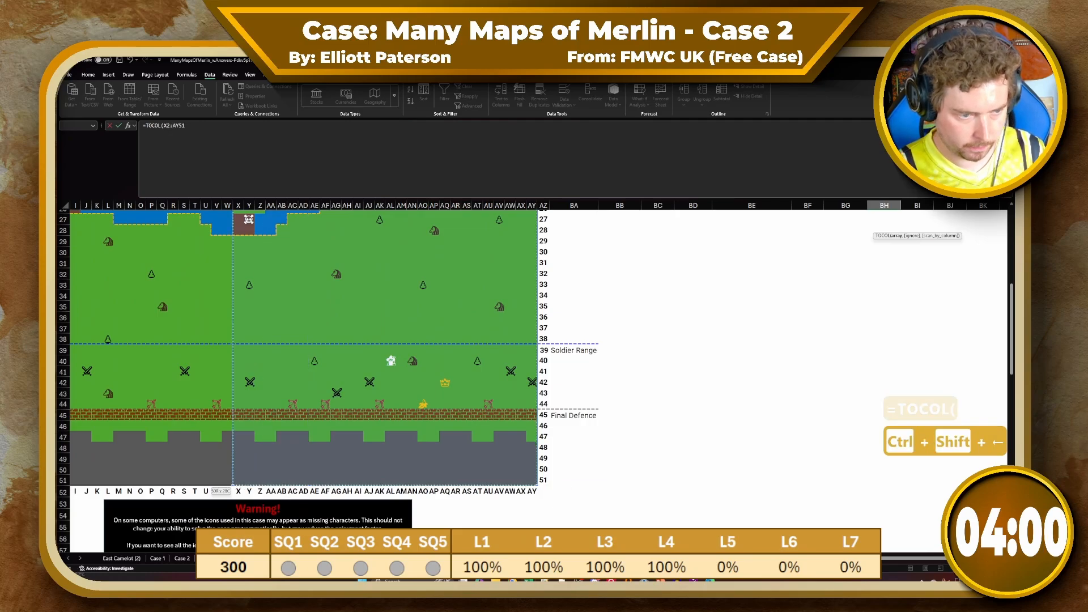
pyautogui.hotkey('shift', 'Right')
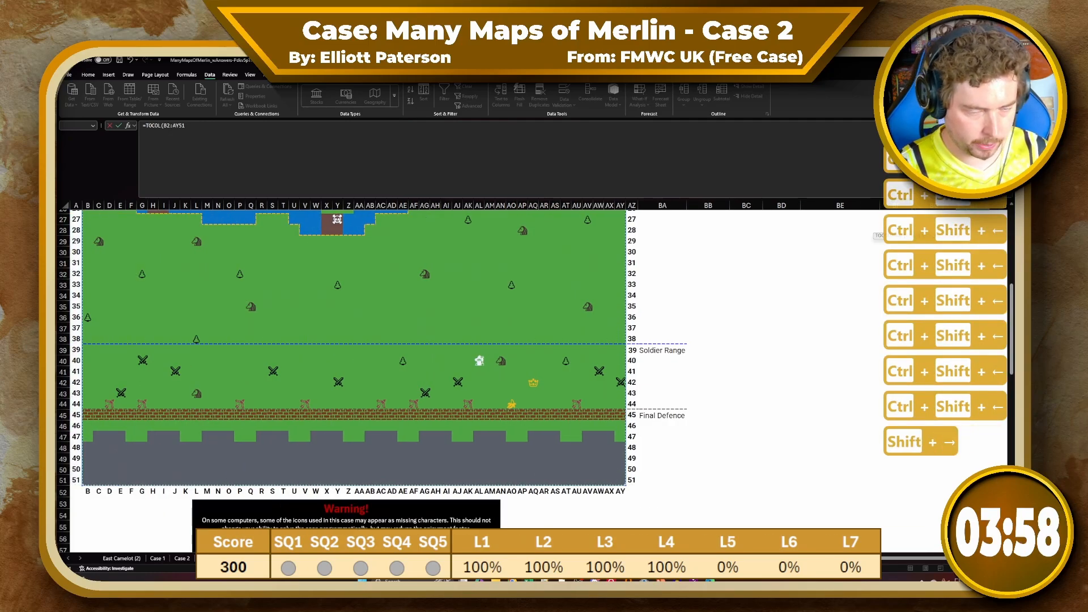
pyautogui.press('Return')
# Apply bold to the empty header cell BH1 above the icon list
pyautogui.press('Up')
pyautogui.press('Right')
pyautogui.press('Right')
pyautogui.press('Right')
pyautogui.press('Right')
pyautogui.press('Right')
pyautogui.press('Right')
pyautogui.press('Right')
pyautogui.press('Right')
pyautogui.press('Right')
pyautogui.press('Right')
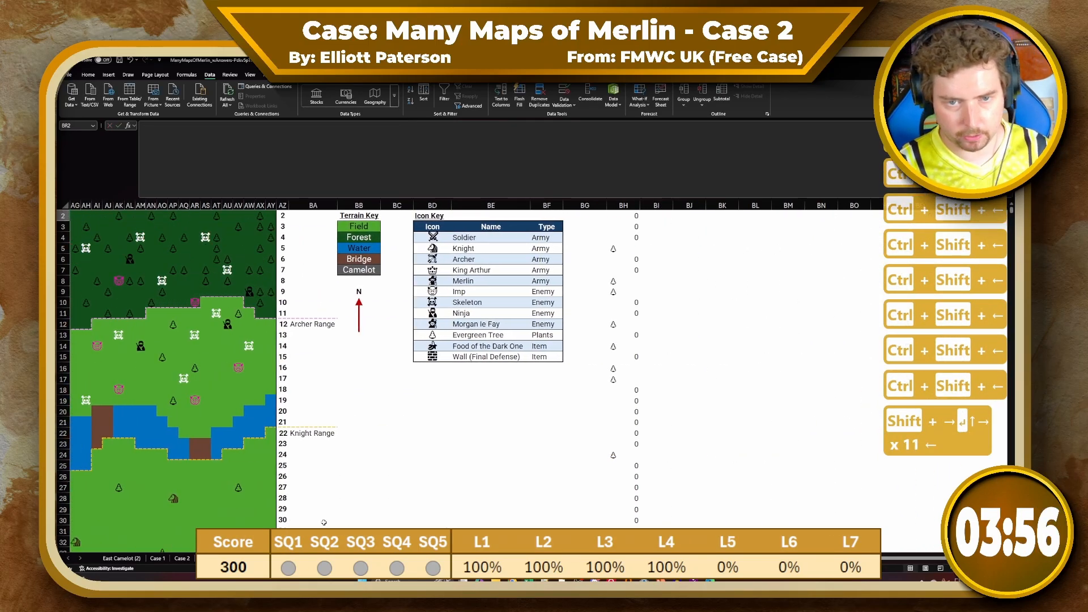
pyautogui.press('Up')
pyautogui.press('Up')
pyautogui.press('Left')
pyautogui.press('Left')
pyautogui.hotkey('ctrl', 'b')
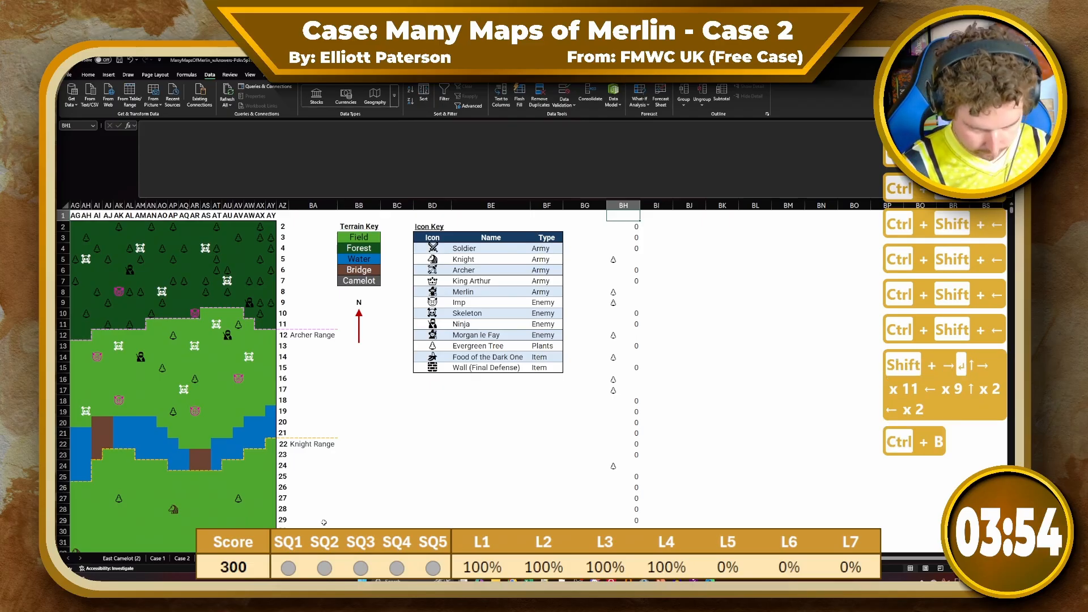
# Enter the header Icon in BH1 above the icon list and make it bold
pyautogui.write('Iicon')
pyautogui.press('Tab')
pyautogui.press('Left')
pyautogui.hotkey('ctrl', 'b')
pyautogui.press('Right')
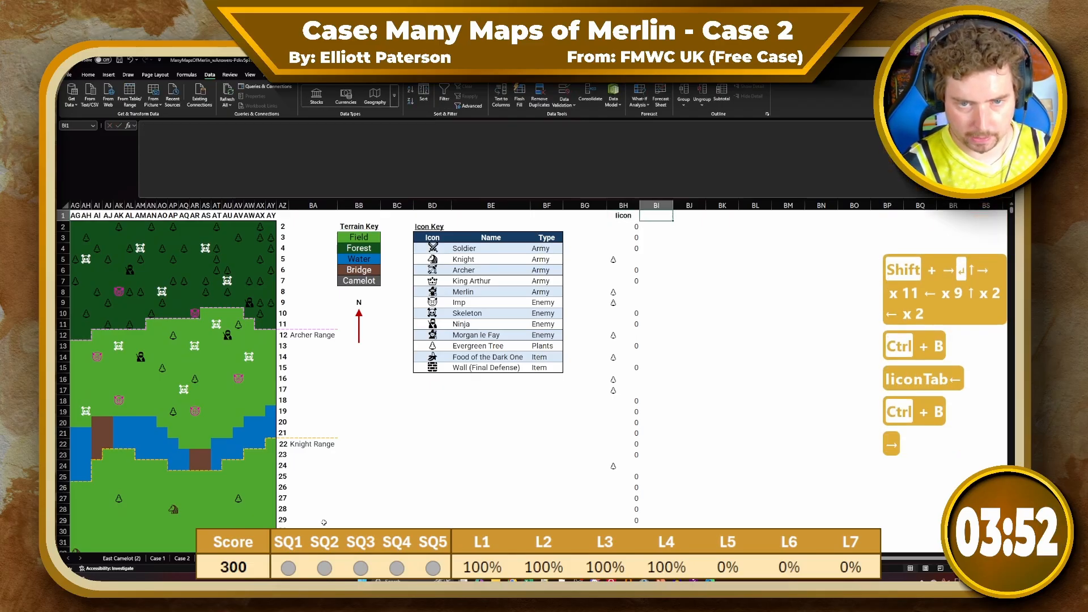
pyautogui.press('Left')
pyautogui.write('IIco')
pyautogui.press('BackSpace')
pyautogui.press('BackSpace')
pyautogui.press('BackSpace')
pyautogui.write('con')
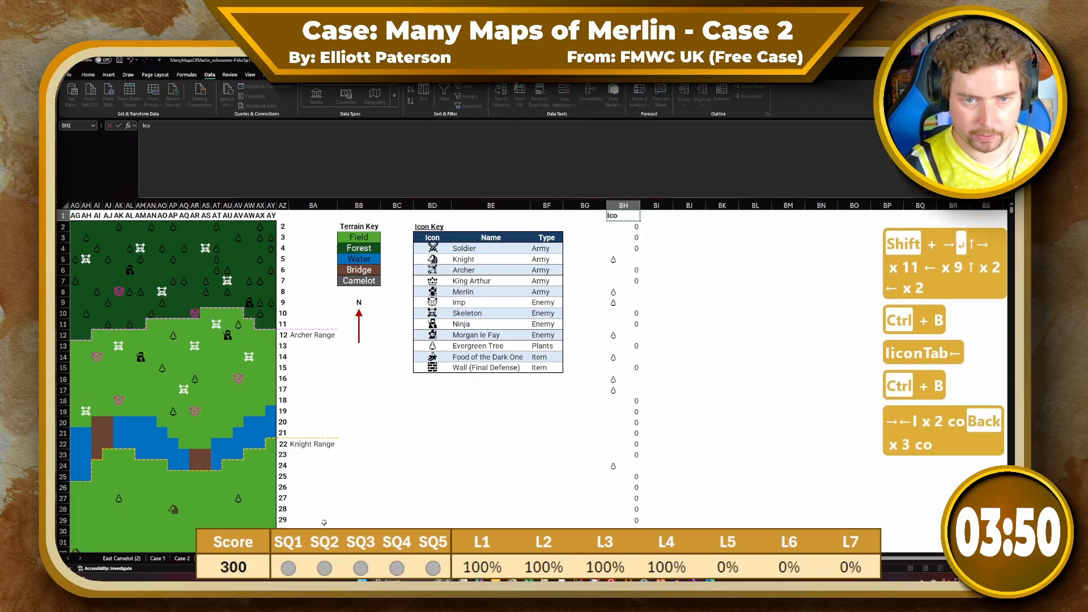
pyautogui.press('Tab')
# Add the bold header Cell in BI1
pyautogui.hotkey('ctrl', 'b')
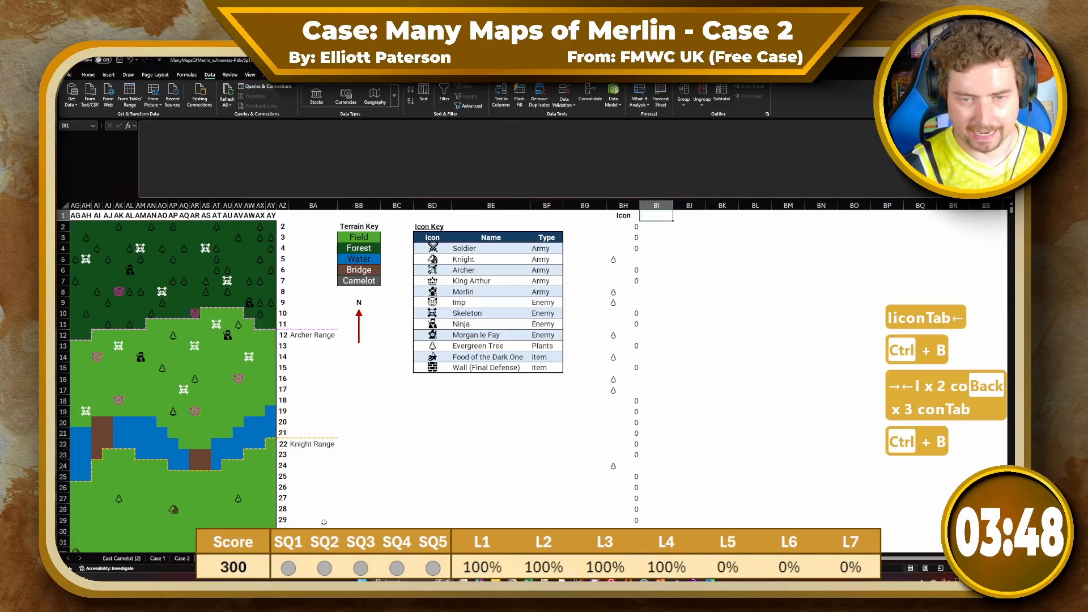
pyautogui.write('Cell')
pyautogui.press('Return')
pyautogui.press('Up')
pyautogui.hotkey('ctrl', 'b')
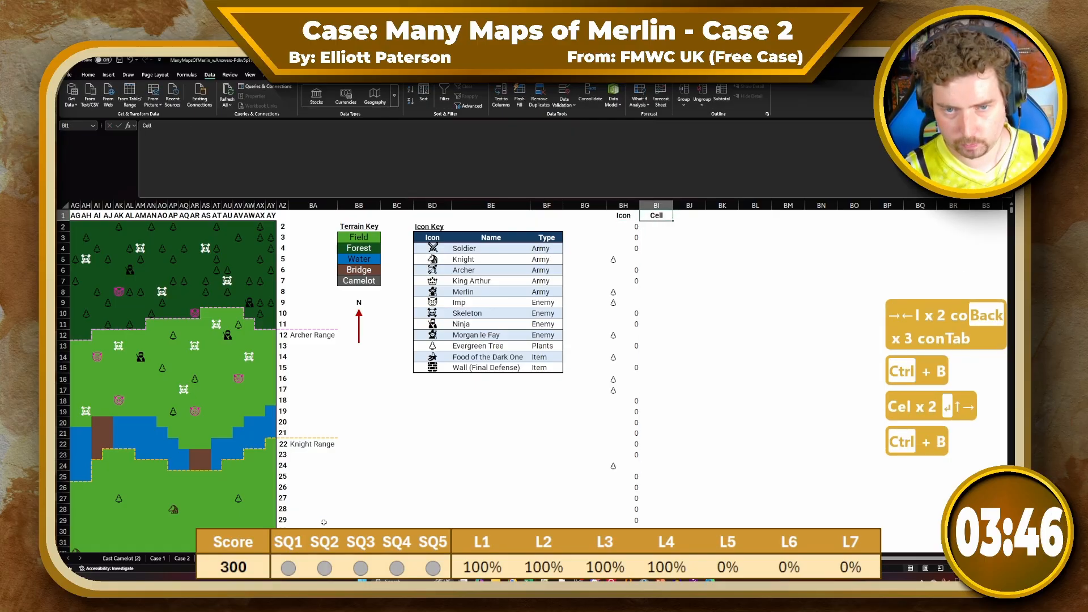
# Add the bold header Terrain in BJ1
pyautogui.press('Right')
pyautogui.hotkey('ctrl', 'b')
pyautogui.write('Terraii')
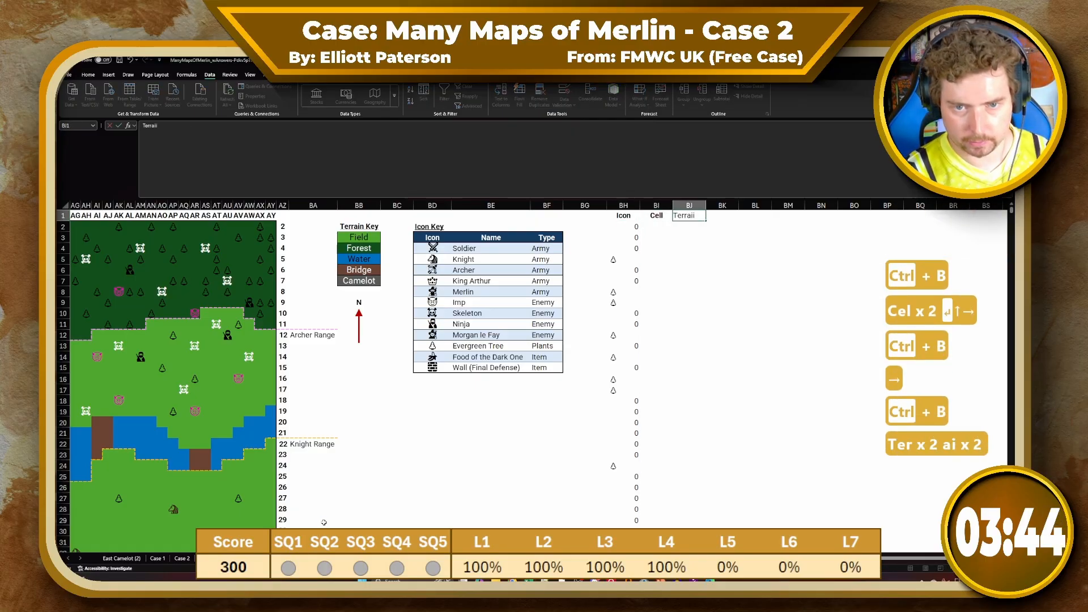
pyautogui.write('n')
pyautogui.press('Return')
pyautogui.press('Up')
pyautogui.press('F2')
pyautogui.press('BackSpace')
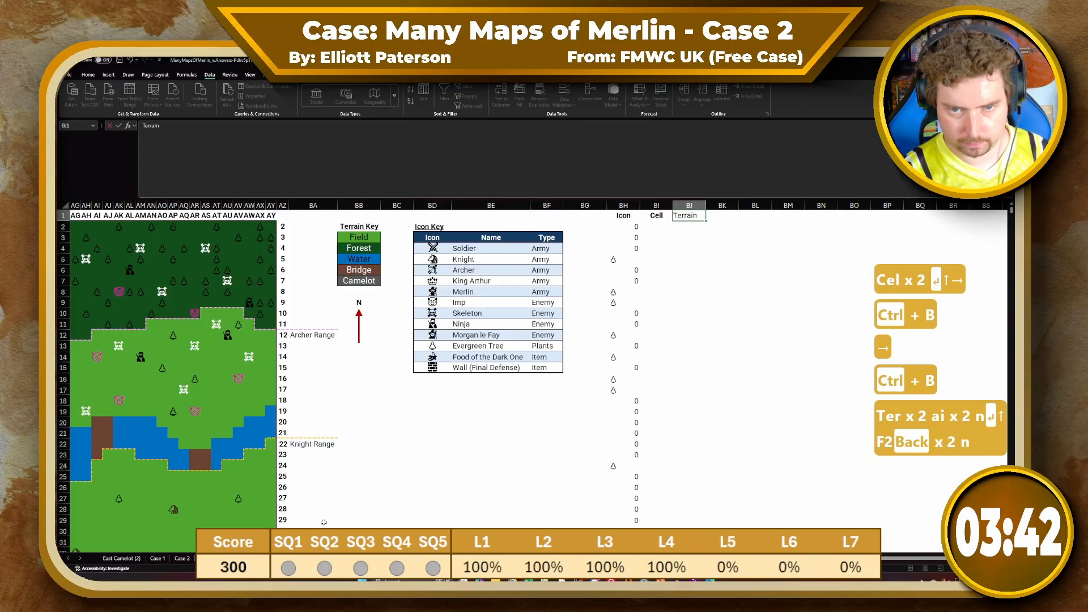
pyautogui.press('Return')
pyautogui.press('Up')
pyautogui.hotkey('ctrl', 'b')
# Enter =TOCOL(B1:AY1&AZ2:AZ51) in BI2 to list the cell reference of every map cell in one column
pyautogui.press('Down')
pyautogui.press('Left')
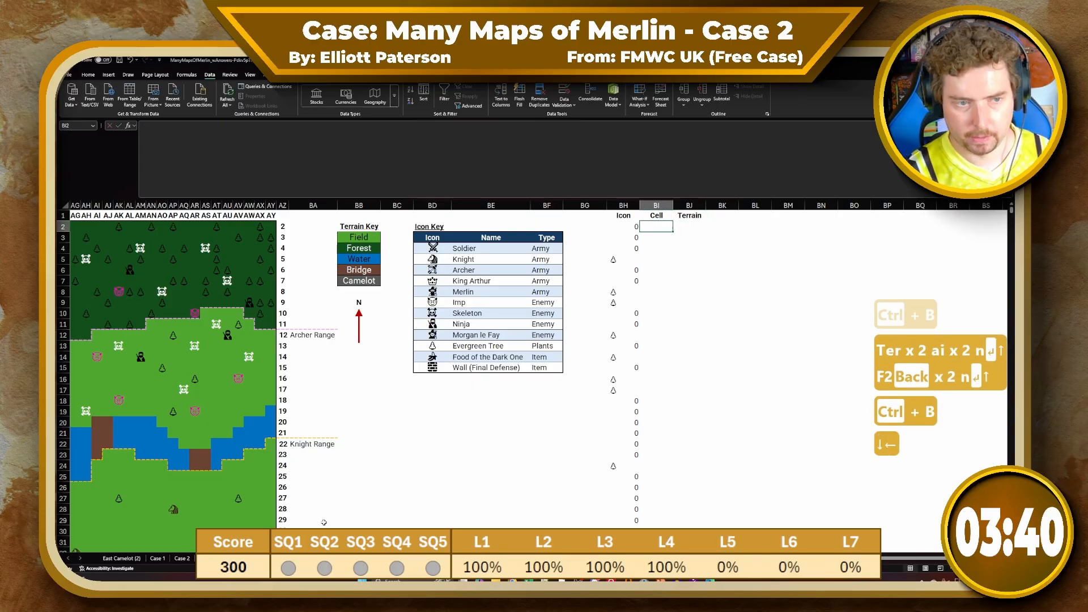
pyautogui.write('=')
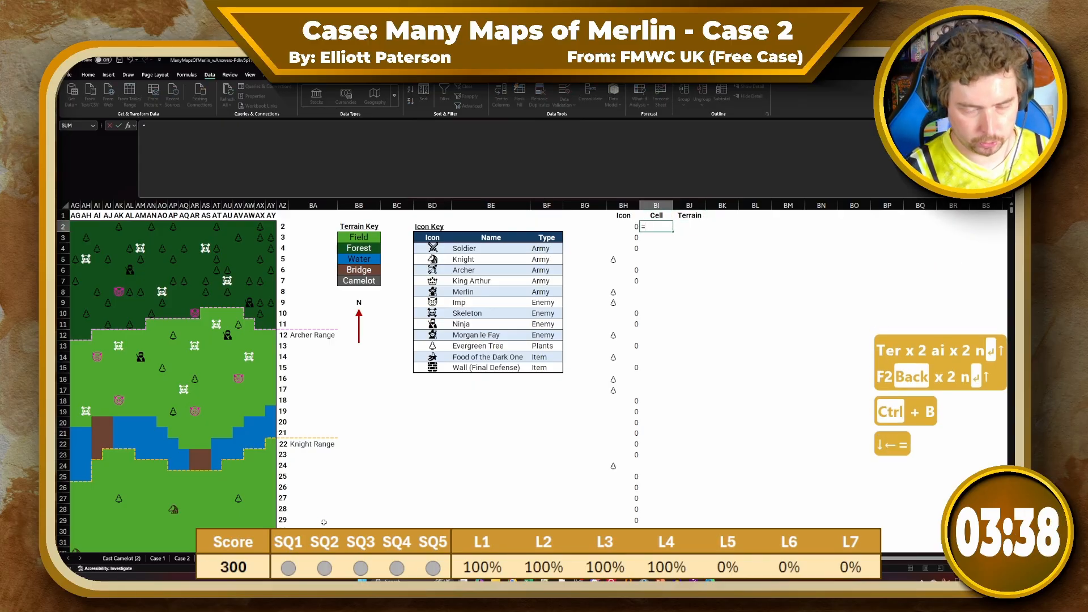
pyautogui.write('TOCOL(')
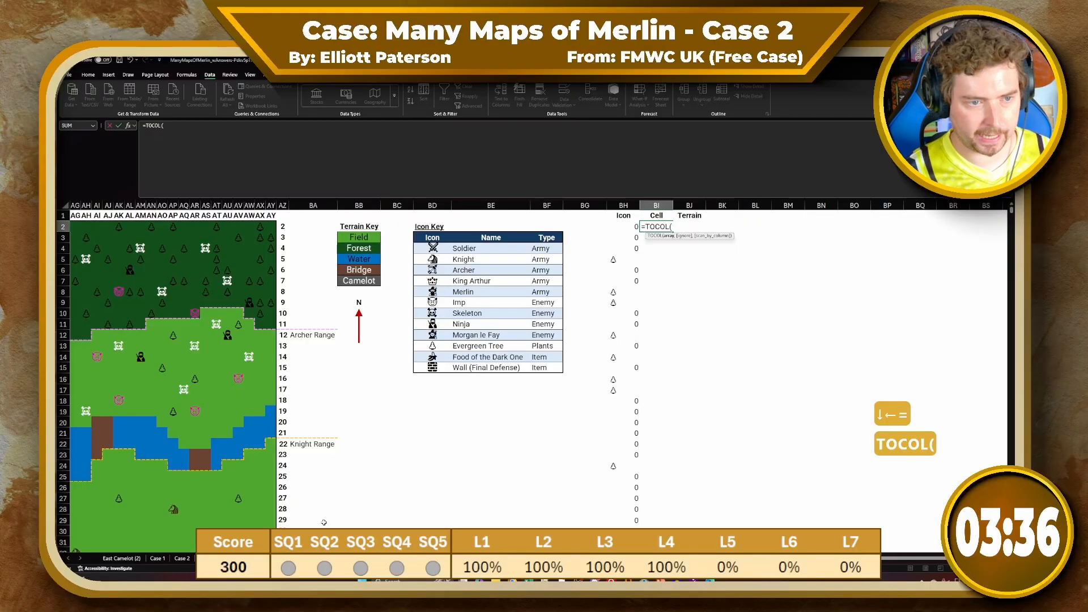
pyautogui.click(270, 218)
pyautogui.hotkey('ctrl', 'shift', 'Left')
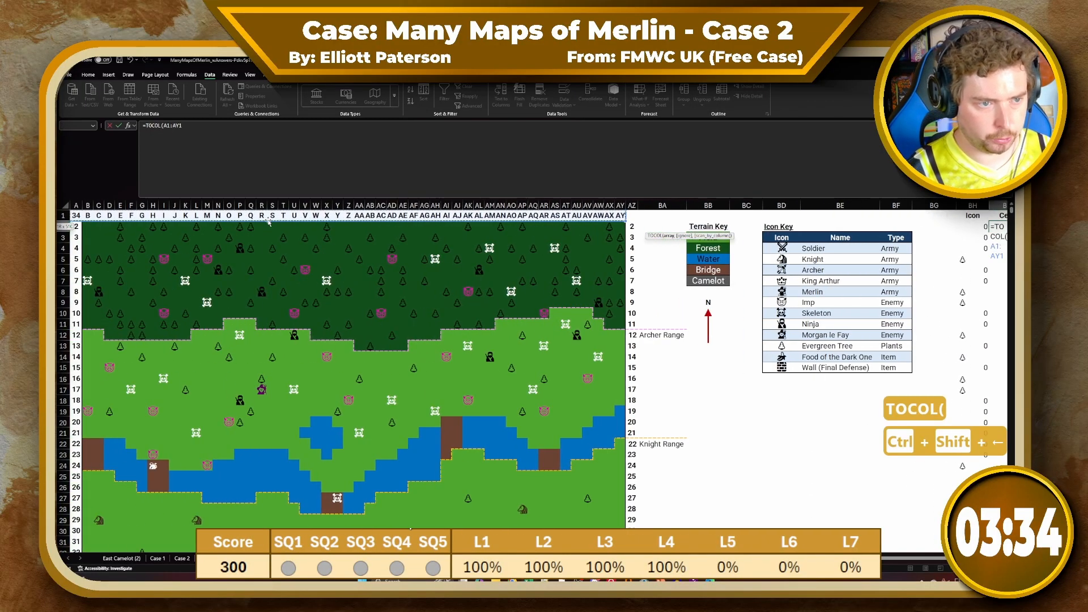
pyautogui.hotkey('shift', 'Right')
pyautogui.write('&')
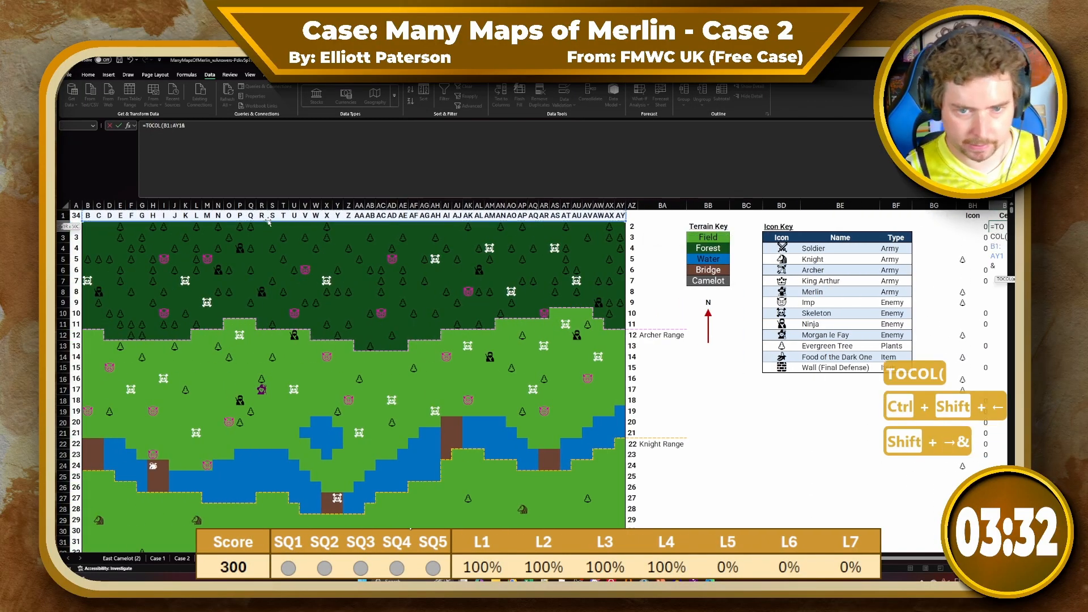
pyautogui.click(634, 226)
pyautogui.hotkey('ctrl', 'shift', 'Down')
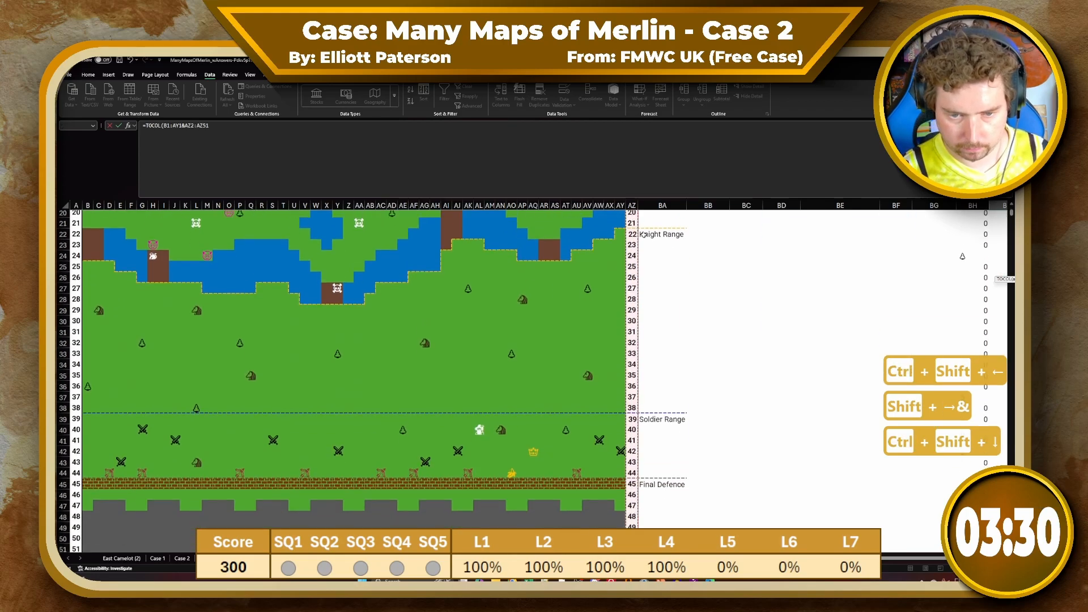
pyautogui.press('Return')
# Enter a TOCOL formula in BJ2 over the whole terrain-labelled map copy ending at AY108, listing its terrain names in one column
pyautogui.press('Up')
pyautogui.press('Up')
pyautogui.press('Right')
pyautogui.press('Right')
pyautogui.press('Down')
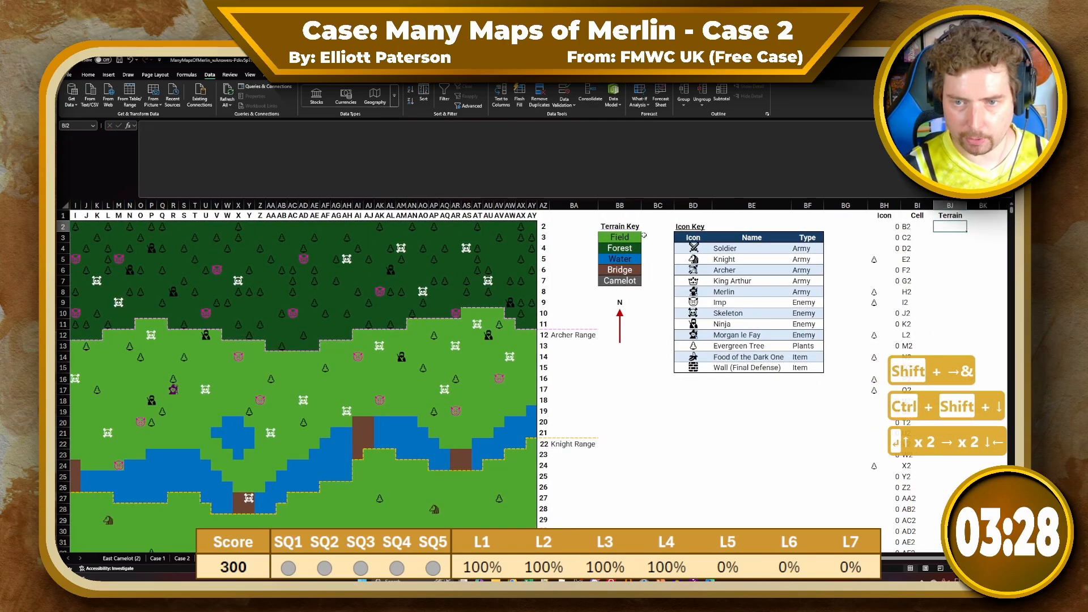
pyautogui.press('Left')
pyautogui.write('=TOCOL(')
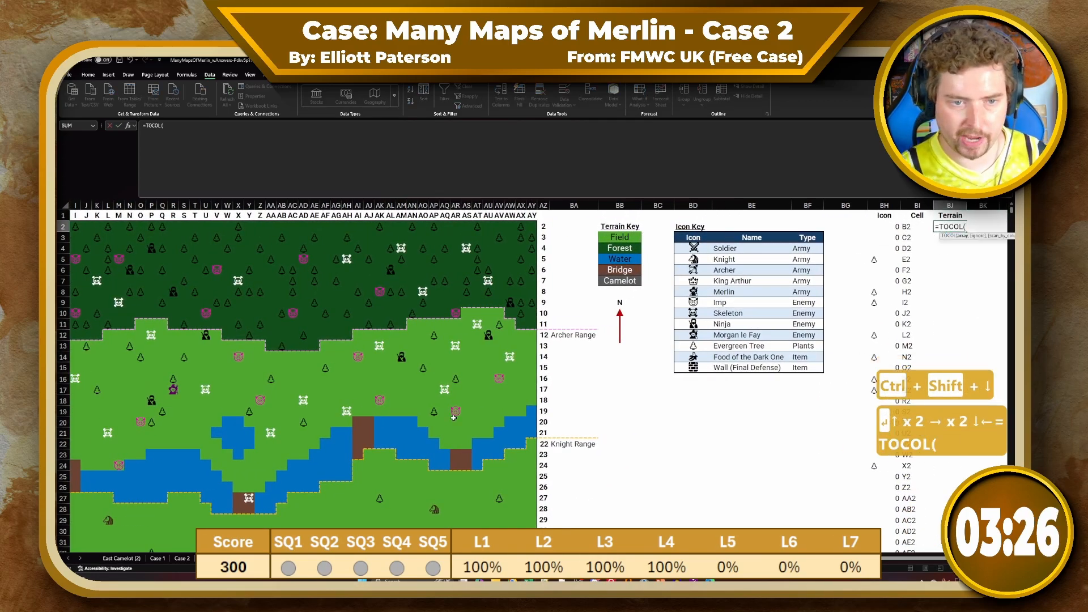
pyautogui.scroll(-20, 533, 514)
pyautogui.click(531, 498)
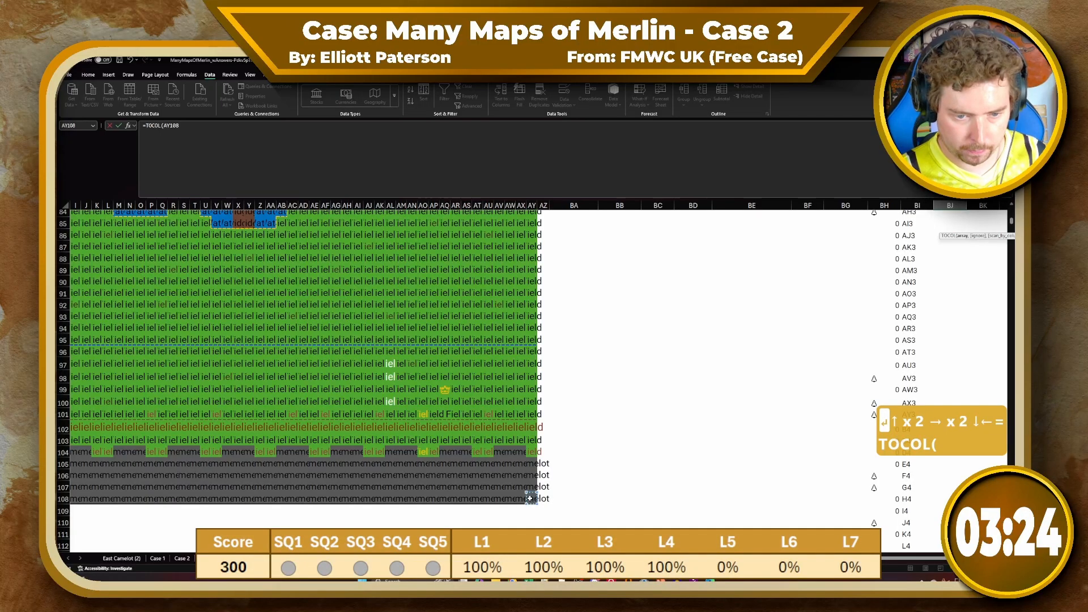
pyautogui.hotkey('ctrl', 'shift', 'Left')
pyautogui.hotkey('ctrl', 'shift', 'Up')
pyautogui.press('Return')
pyautogui.press('Up')
pyautogui.press('Up')
pyautogui.press('Right')
pyautogui.press('Right')
pyautogui.press('Right')
pyautogui.press('Right')
pyautogui.press('Right')
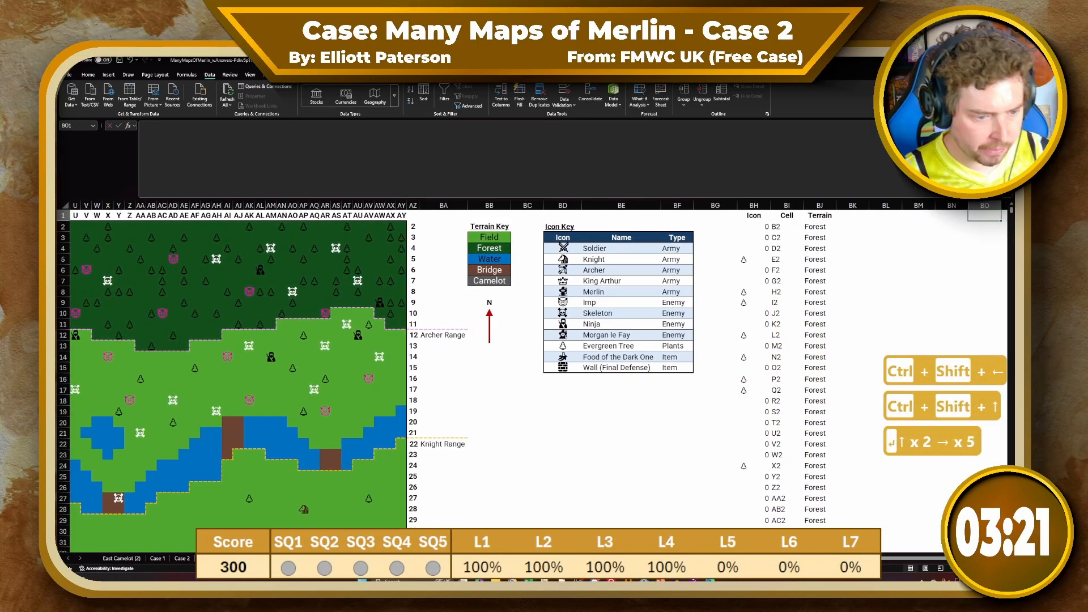
# Check the required answer format in the quest 5 examples on the Case 2 sheet and return to the map sheet
pyautogui.click(181, 558)
pyautogui.scroll(-3, 255, 401)
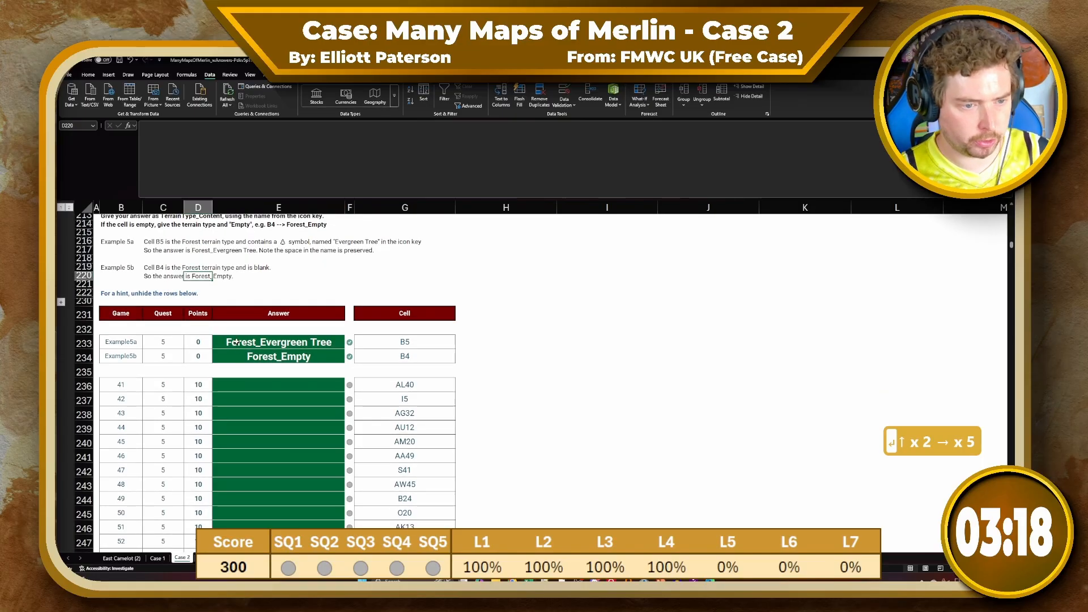
pyautogui.click(237, 342)
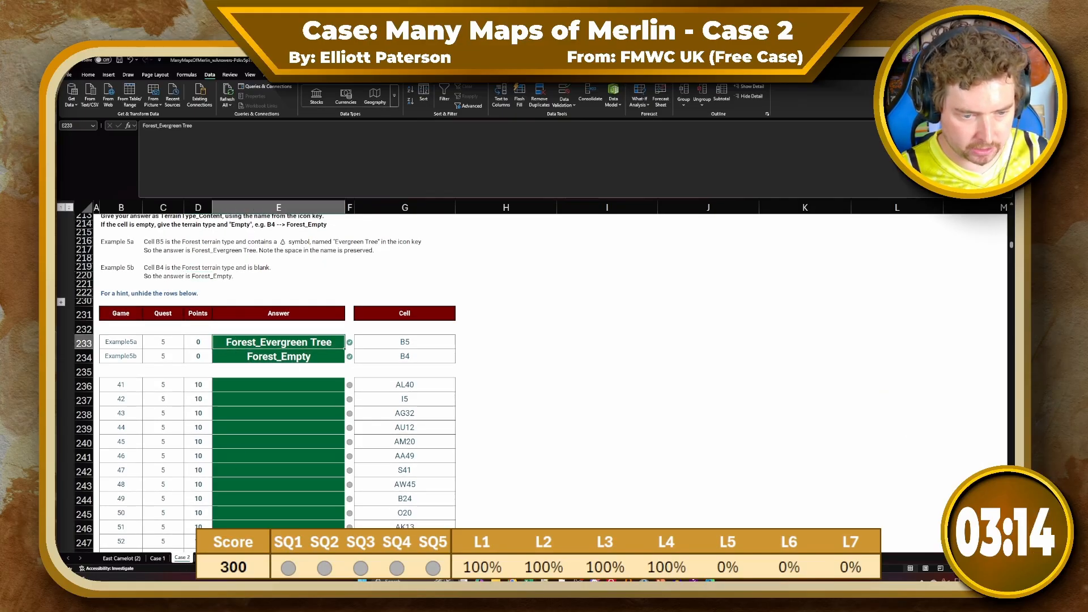
pyautogui.hotkey('ctrl', 'pageup')
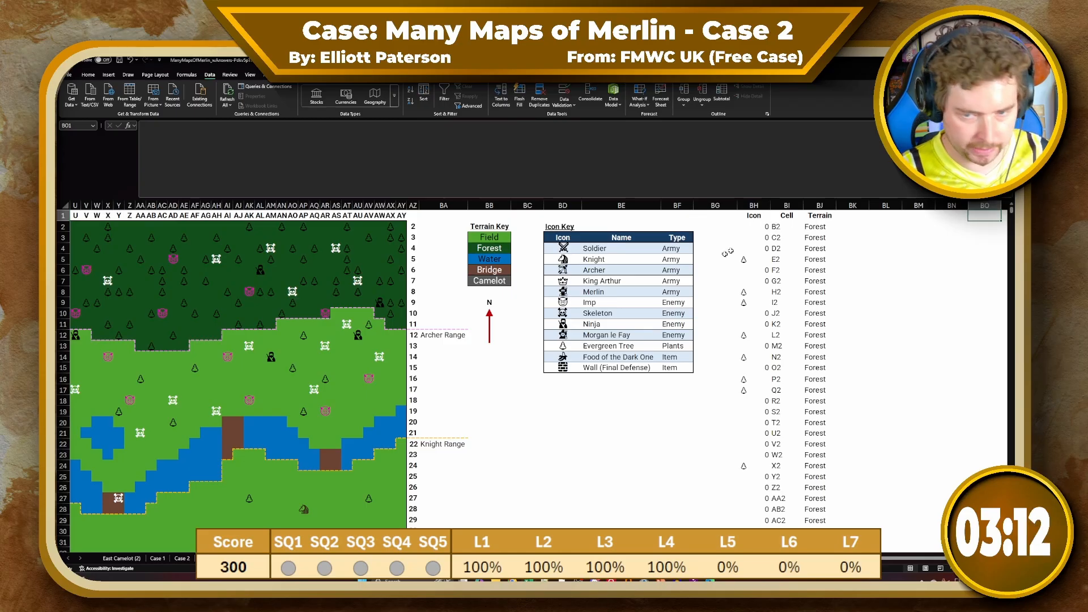
# Add the bold header Content in BK1 beside the Terrain column
pyautogui.click(860, 226)
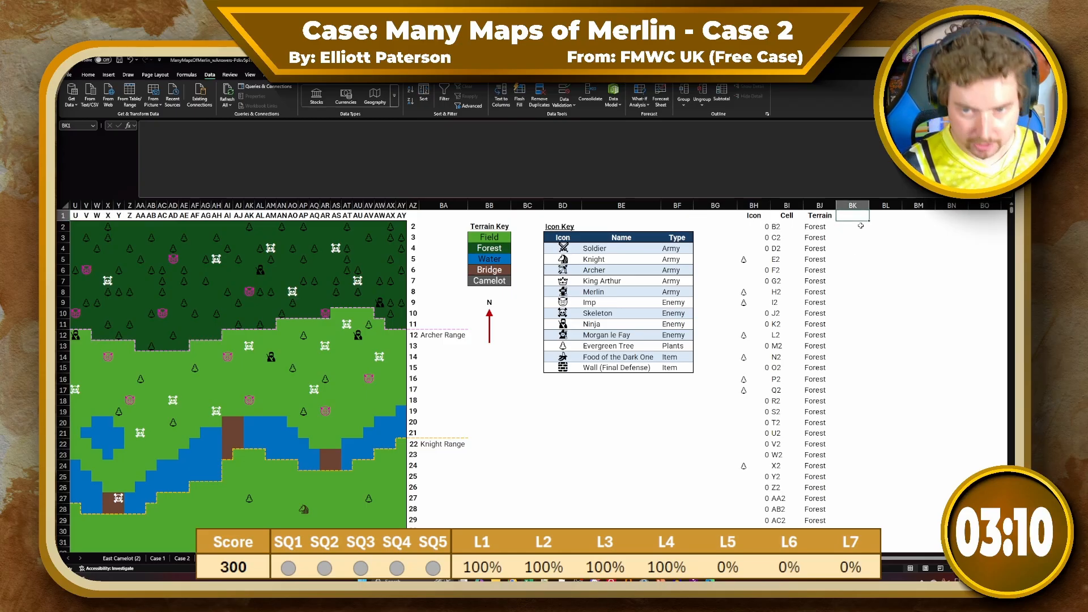
pyautogui.hotkey('ctrl', 'b')
pyautogui.write('N')
pyautogui.press('BackSpace')
pyautogui.write('IIco')
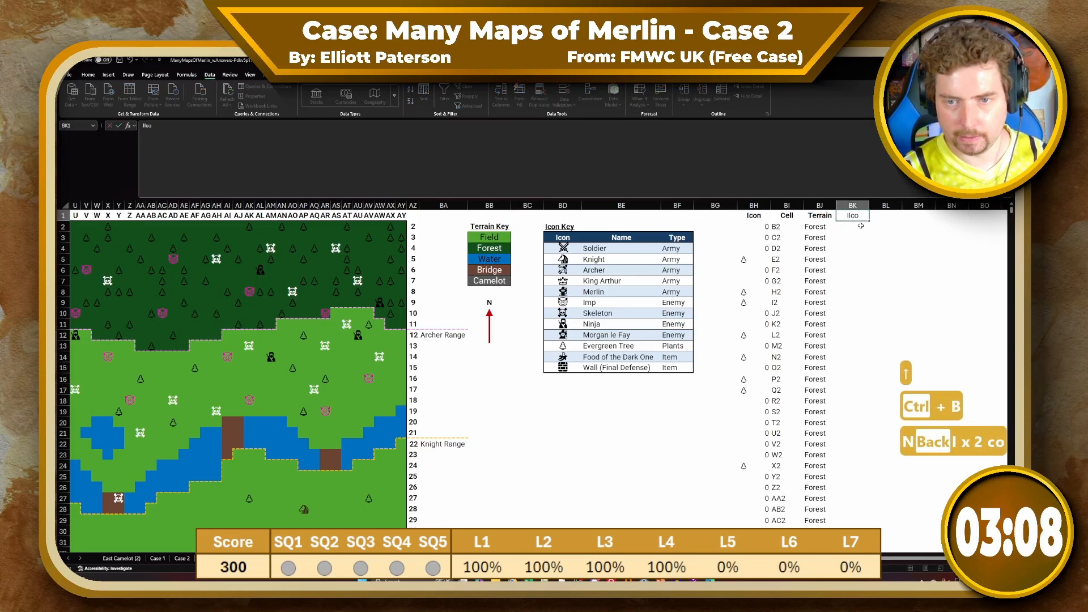
pyautogui.hotkey('ctrl', 'a')
pyautogui.write('Cobg')
pyautogui.press('BackSpace')
pyautogui.press('BackSpace')
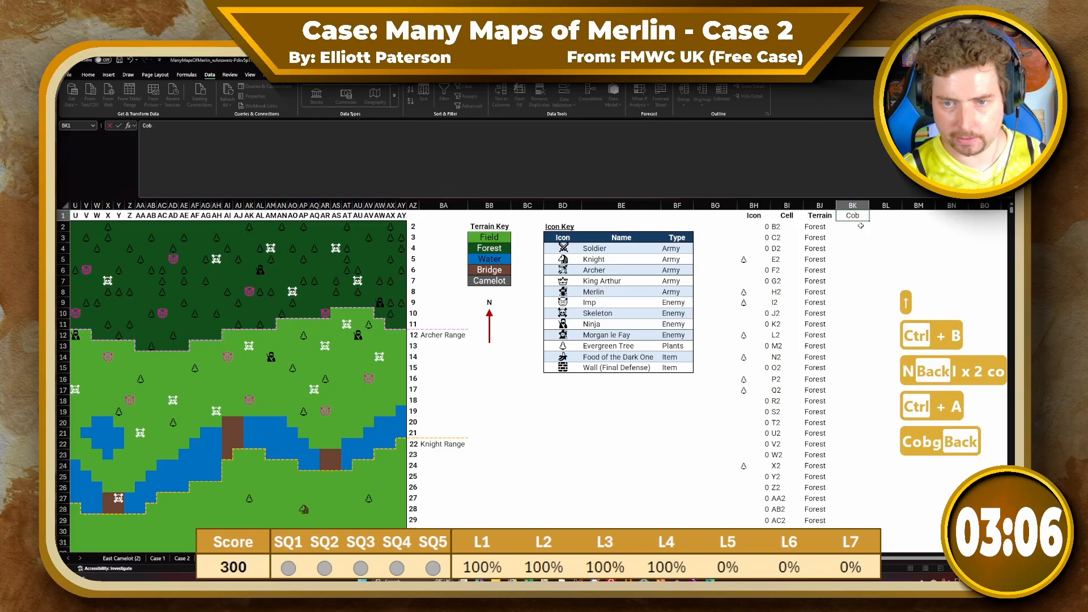
pyautogui.write('netn')
pyautogui.press('Return')
pyautogui.press('Up')
pyautogui.hotkey('ctrl', 'b')
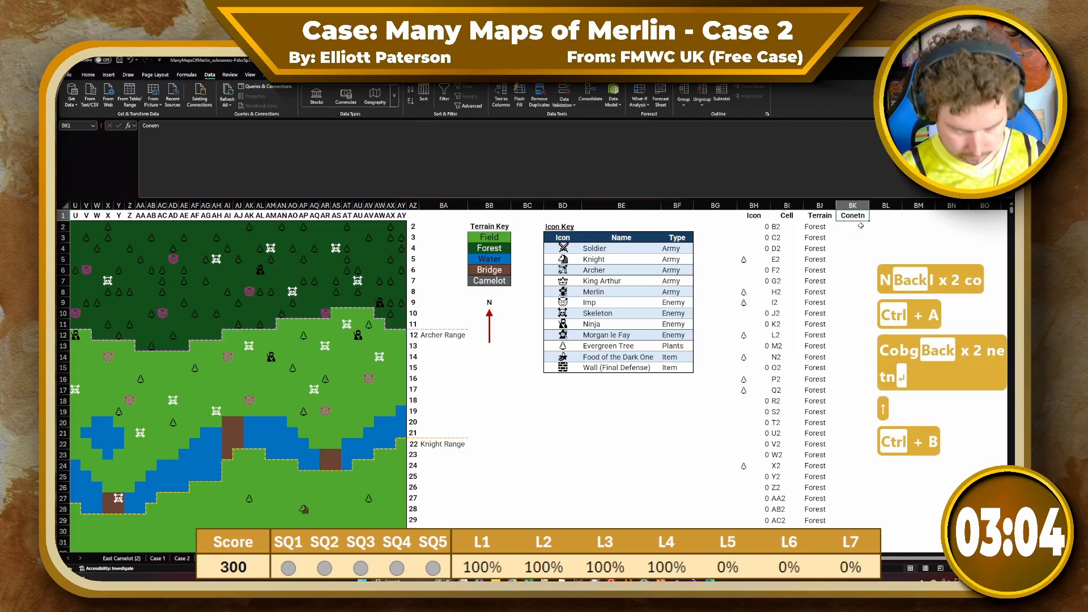
pyautogui.write('Content')
pyautogui.press('Return')
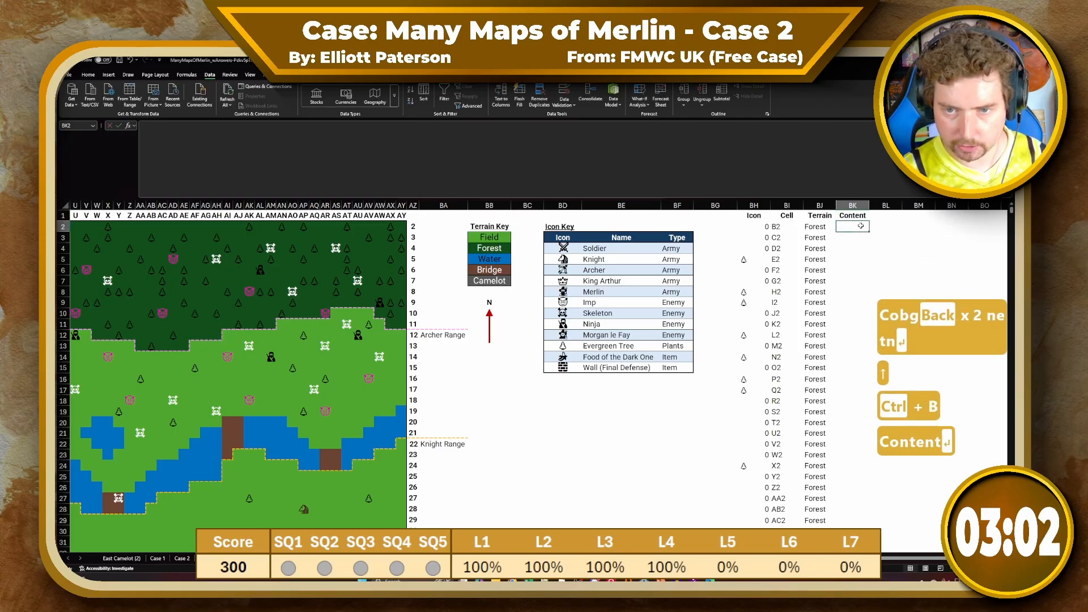
# Enter =XLOOKUP(BH2#,BD4:BD15,BE4:BE15) in BK2 to translate each icon into its name from the icon key
pyautogui.press('Right')
pyautogui.press('Right')
pyautogui.press('Right')
pyautogui.press('Right')
pyautogui.press('Right')
pyautogui.press('Right')
pyautogui.press('Right')
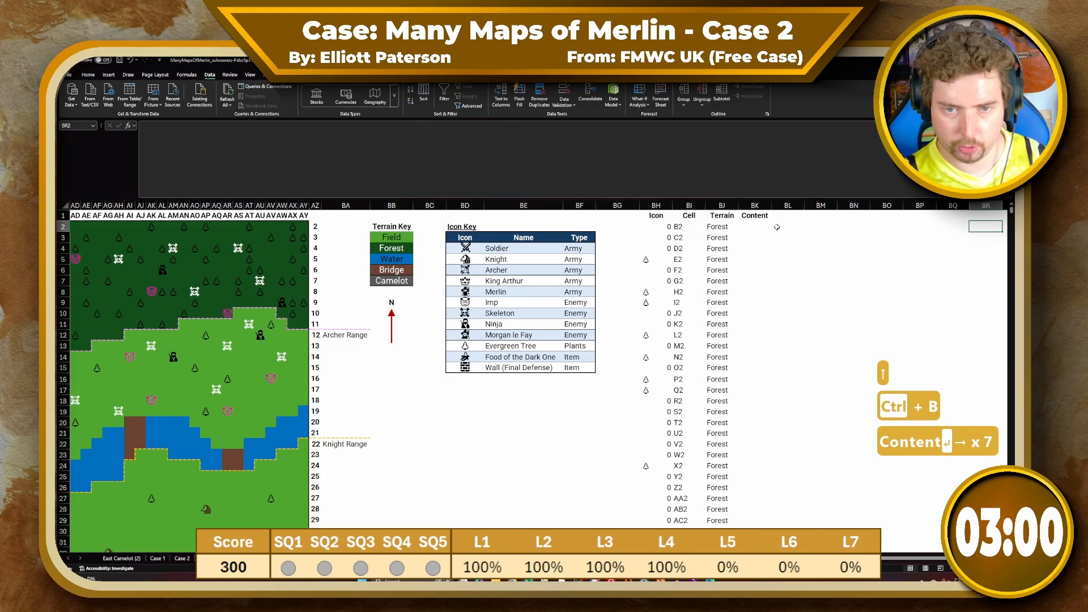
pyautogui.click(755, 226)
pyautogui.write('=xloo')
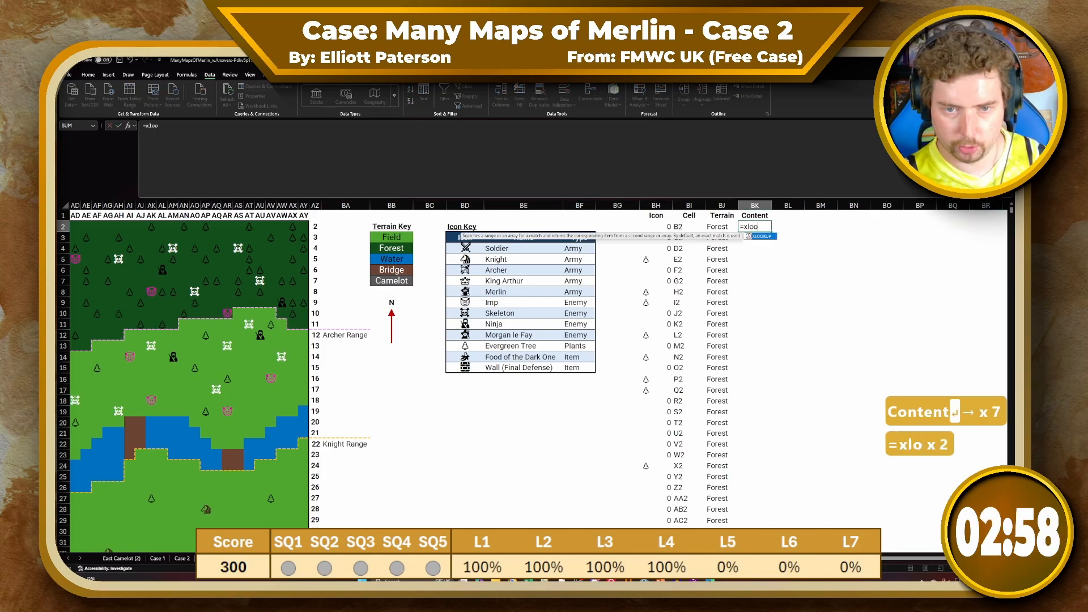
pyautogui.press('Tab')
pyautogui.press('Left')
pyautogui.press('Left')
pyautogui.press('Left')
pyautogui.write(',')
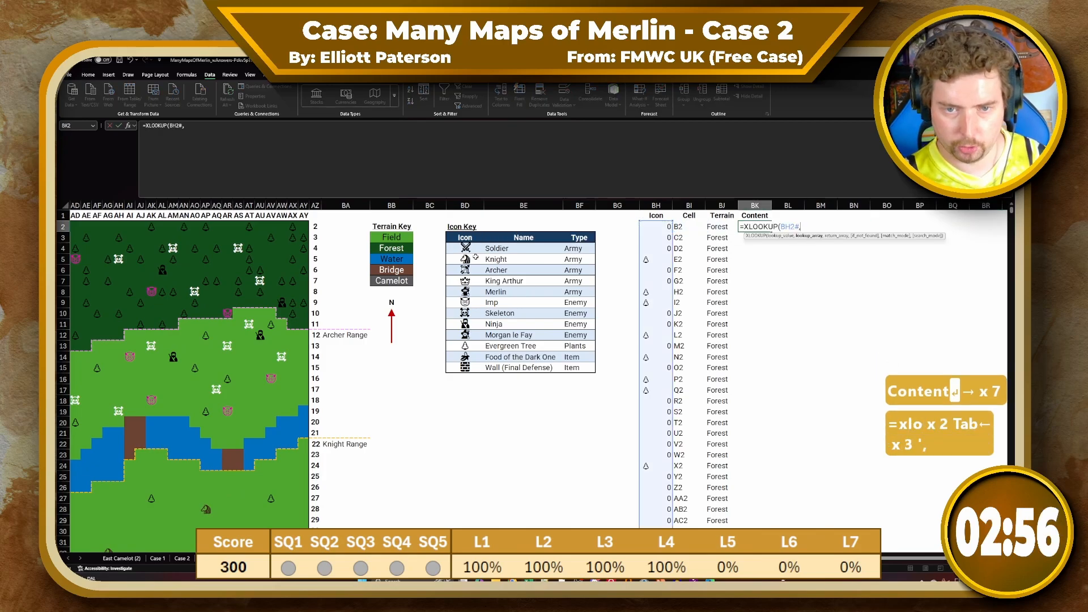
pyautogui.moveTo(475, 249); pyautogui.dragTo(475, 361)
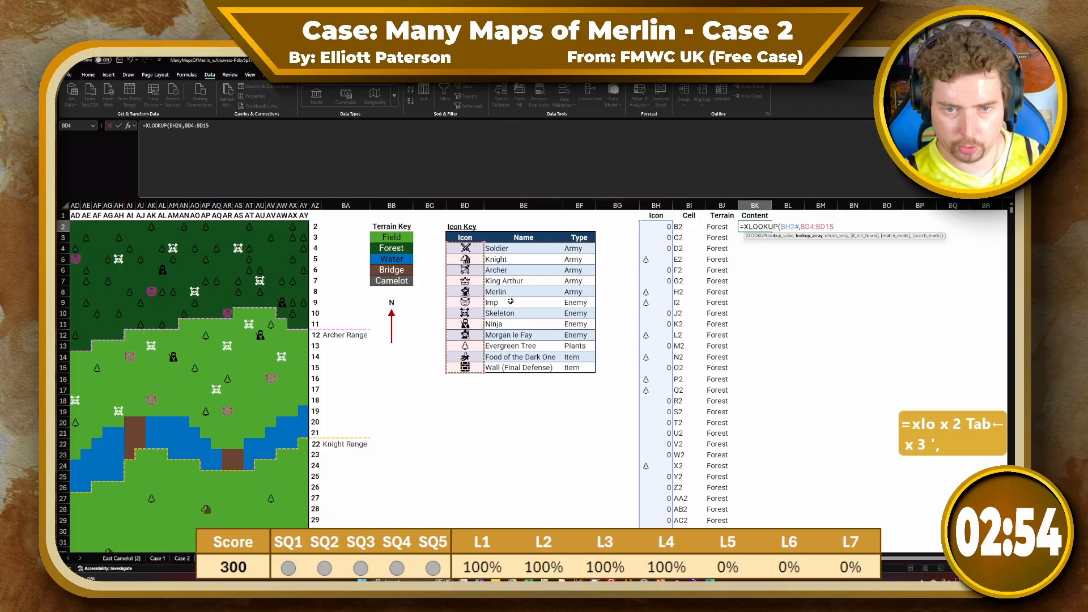
pyautogui.write(',')
pyautogui.moveTo(499, 249); pyautogui.dragTo(514, 368)
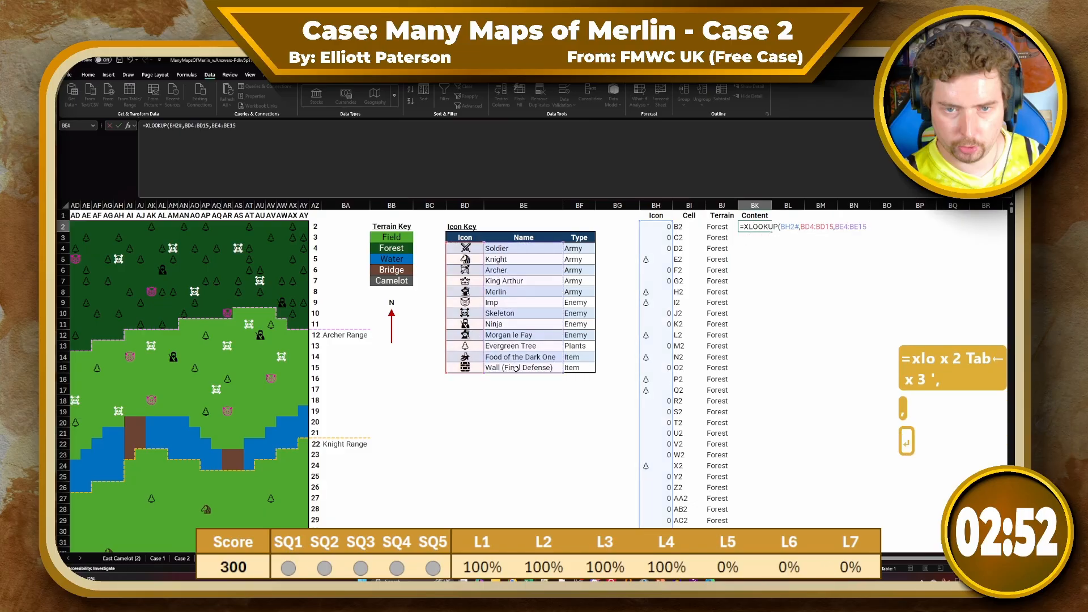
pyautogui.press('Return')
# Enter =BJ2#&"_"&BK2# in BL2 to join each cell's terrain and content with an underscore
pyautogui.click(786, 229)
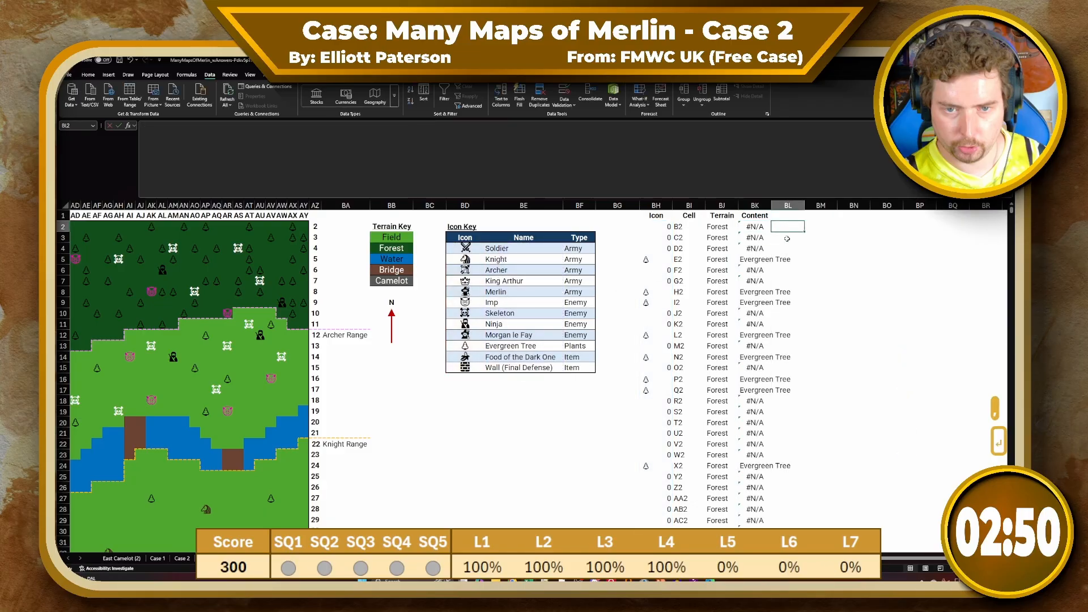
pyautogui.write('=')
pyautogui.press('Left')
pyautogui.press('Left')
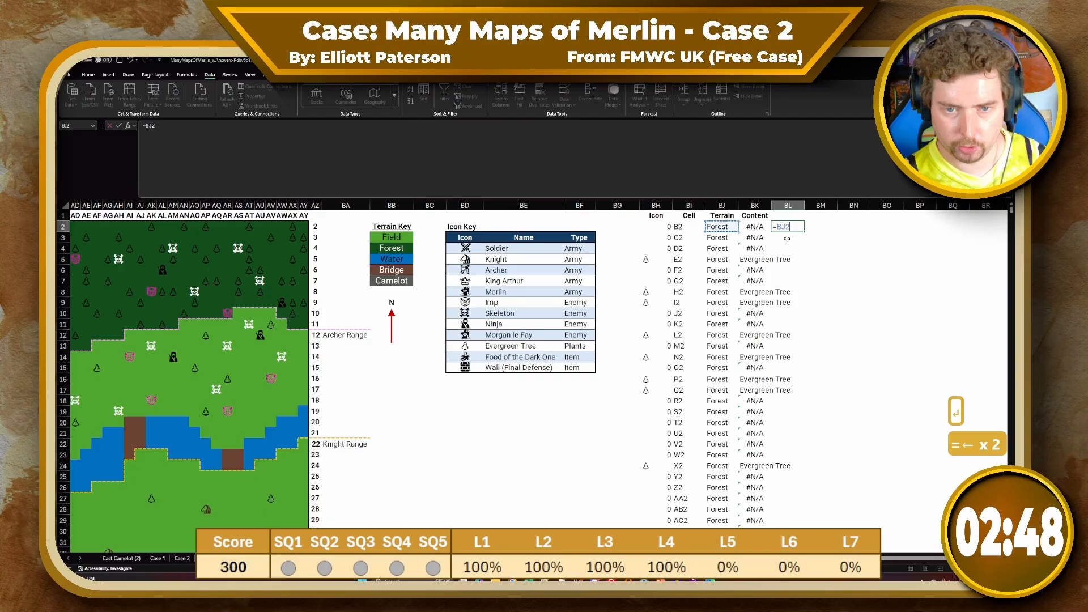
pyautogui.write('&"")')
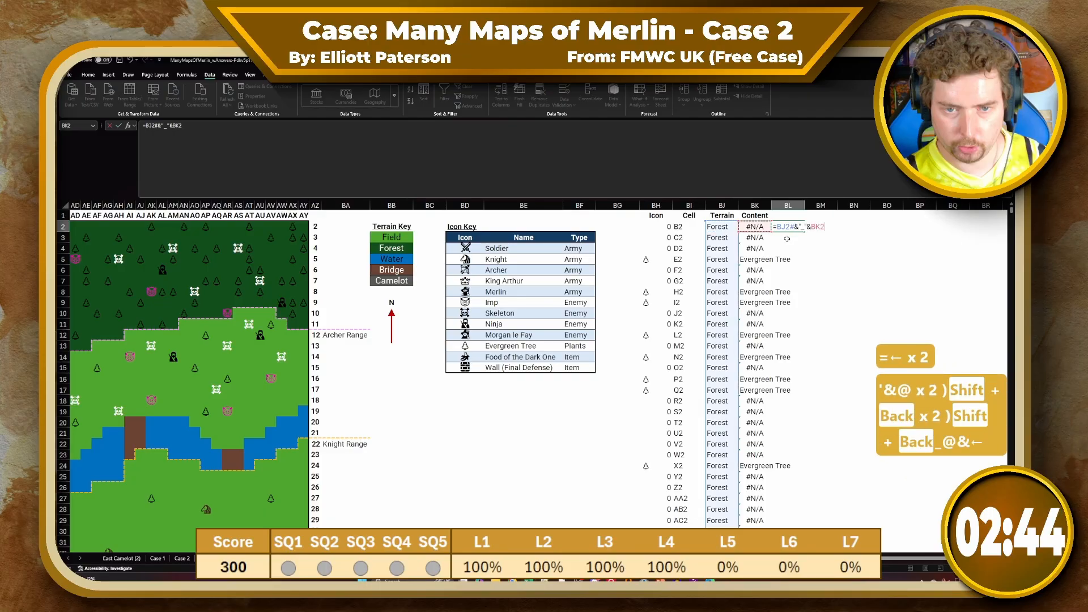
pyautogui.press('Left')
pyautogui.press('Return')
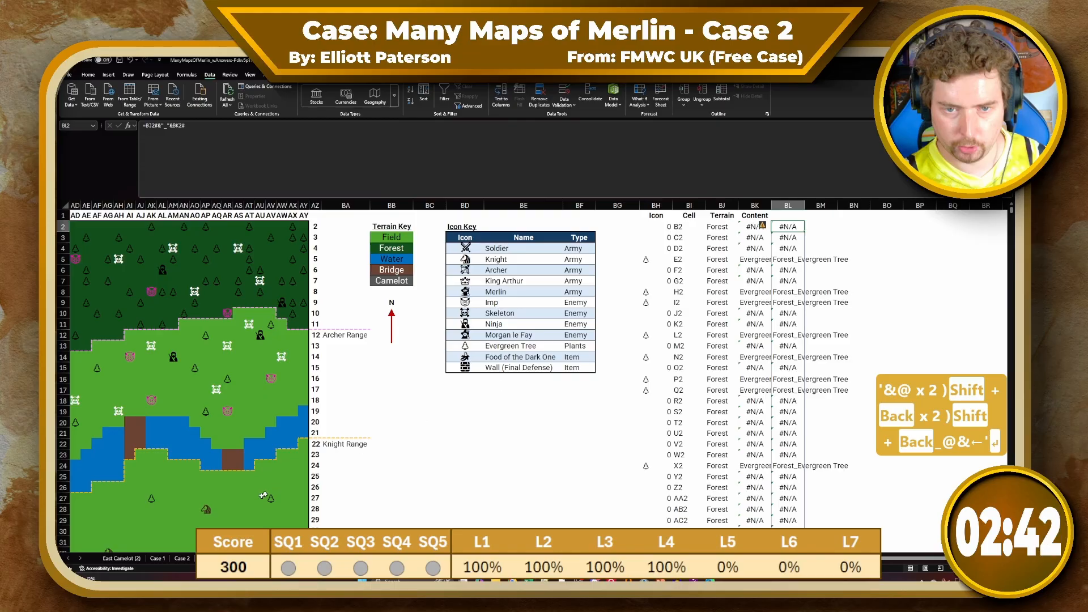
# Reopen the Case 2 sheet and review the quest 5 instructions on how to answer for empty cells
pyautogui.click(157, 558)
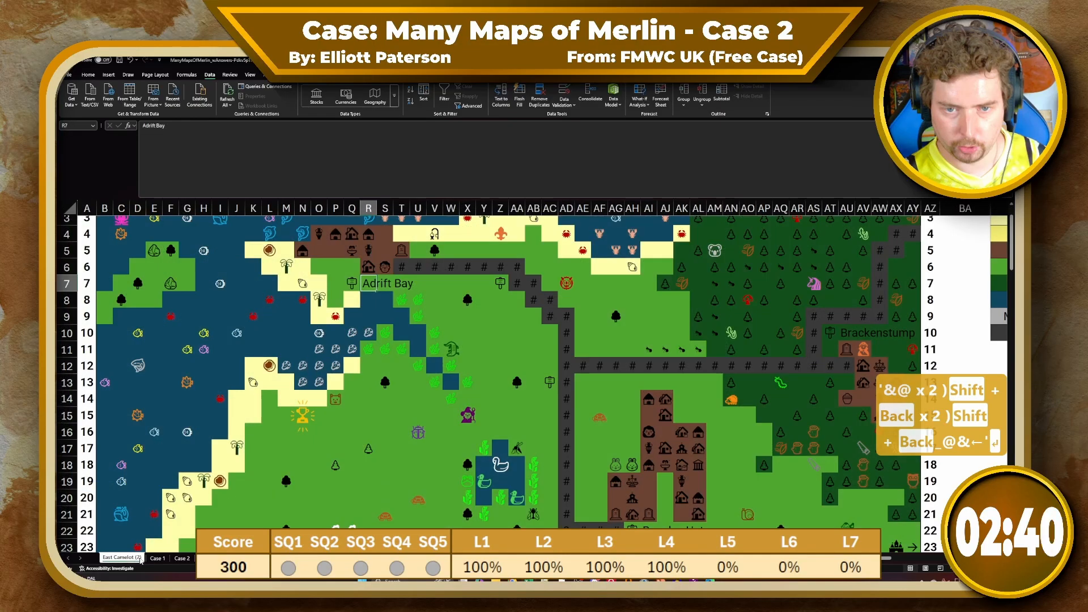
pyautogui.click(182, 559)
pyautogui.scroll(1, 198, 339)
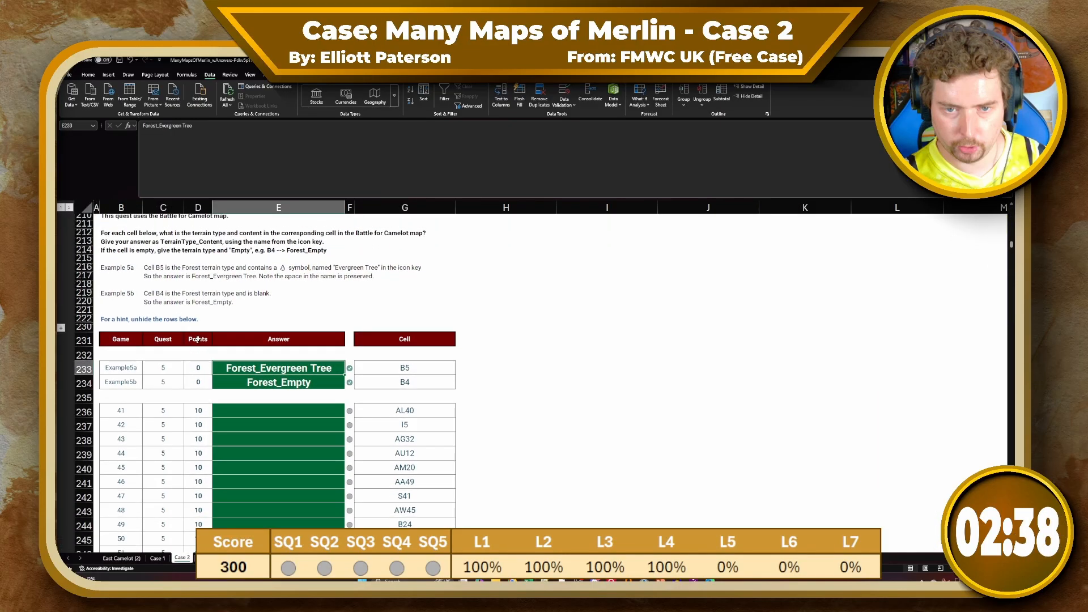
# Following worked example 5b for blank cells, wrap the XLOOKUP in BK2 in IFERROR with "Empty" as the fallback
pyautogui.click(146, 270)
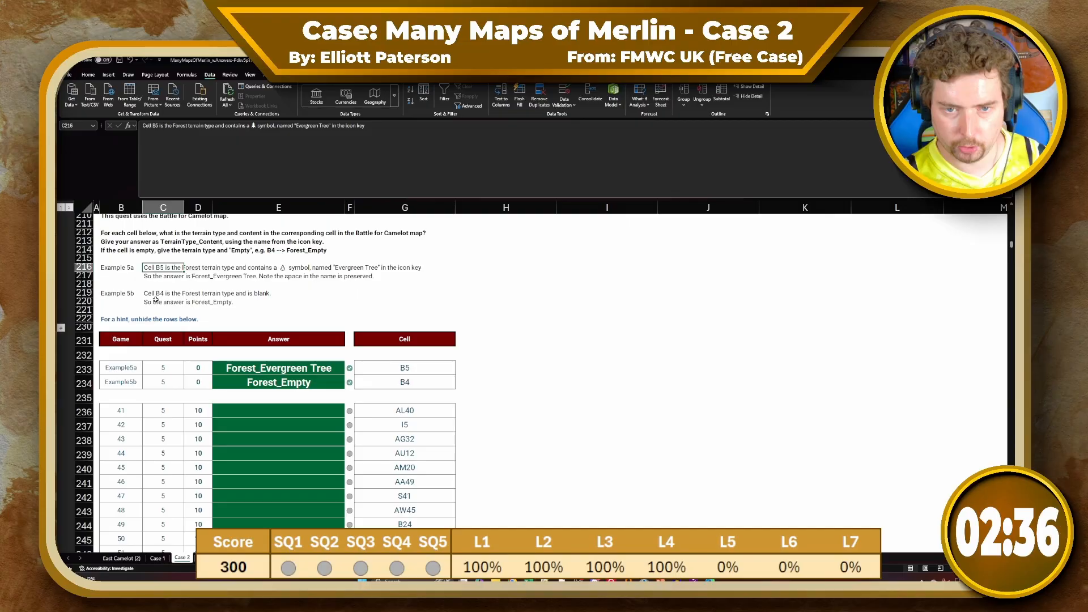
pyautogui.click(158, 300)
pyautogui.scroll(1, 161, 309)
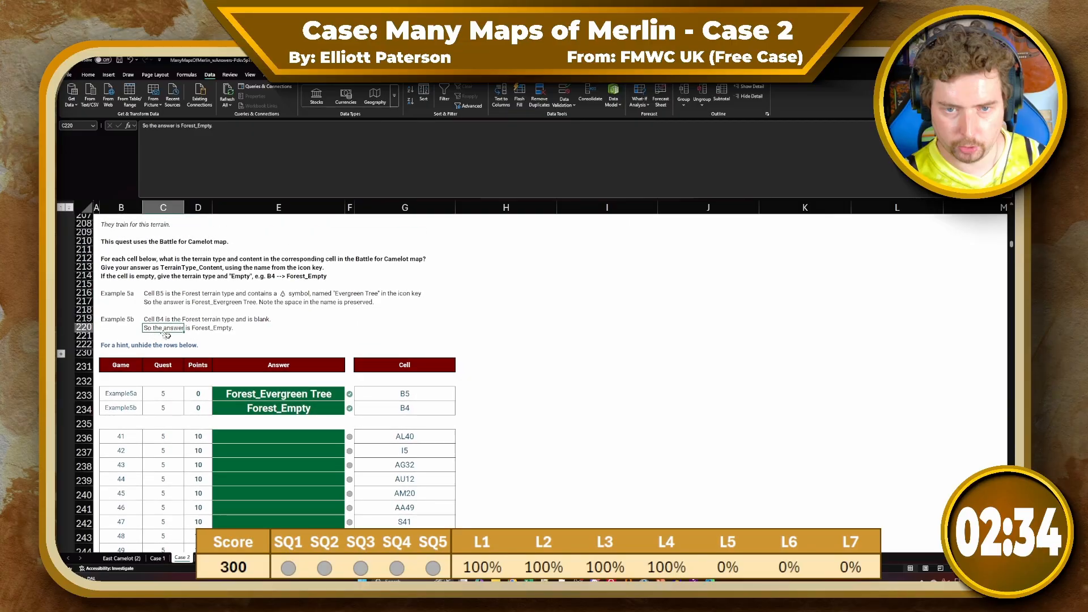
pyautogui.click(290, 409)
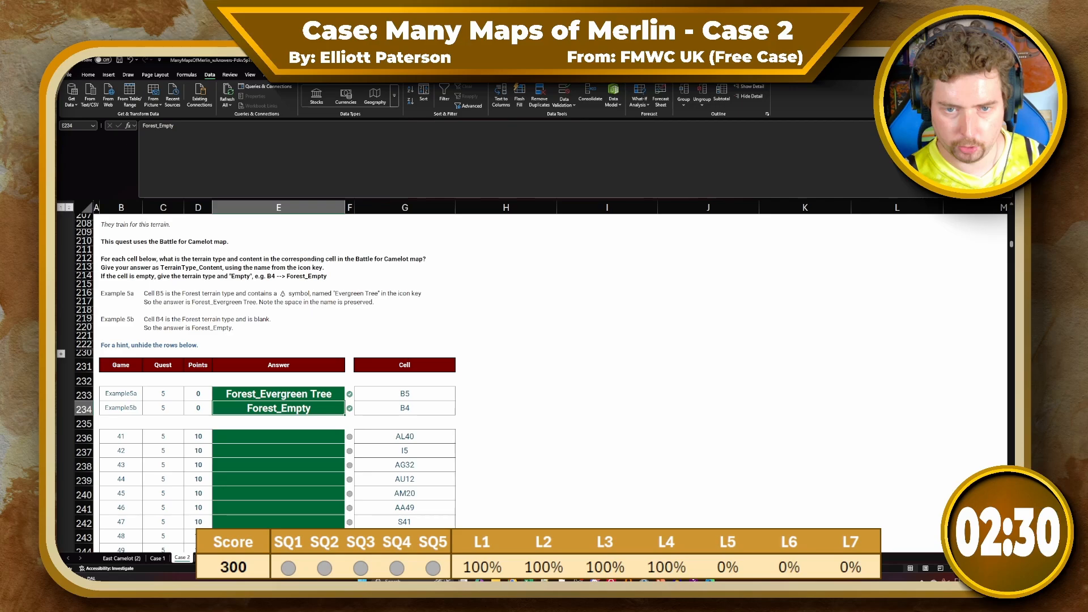
pyautogui.click(283, 559)
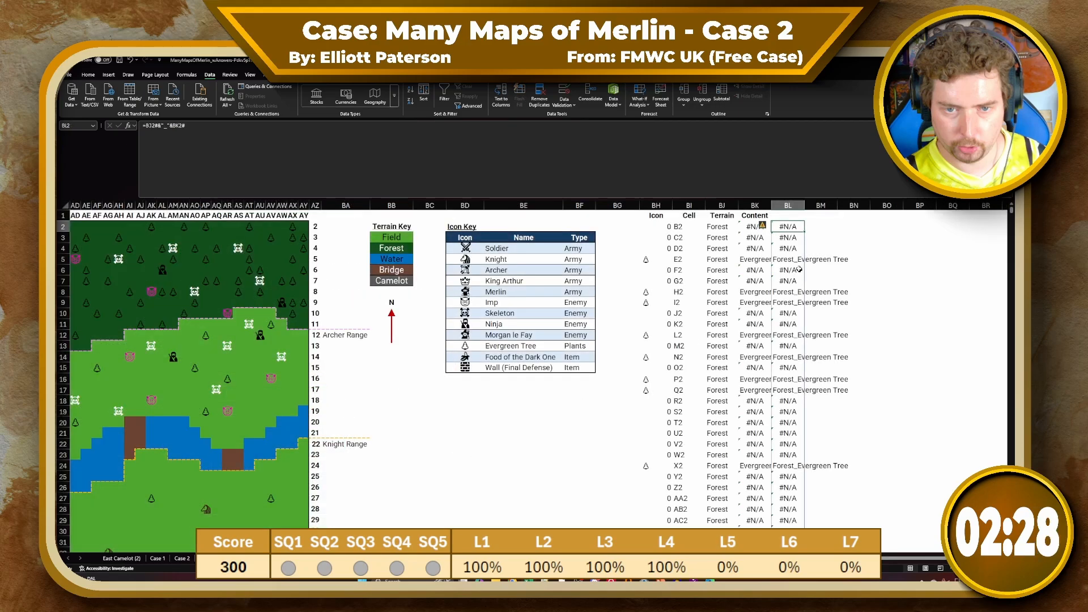
pyautogui.click(761, 229)
pyautogui.click(146, 127)
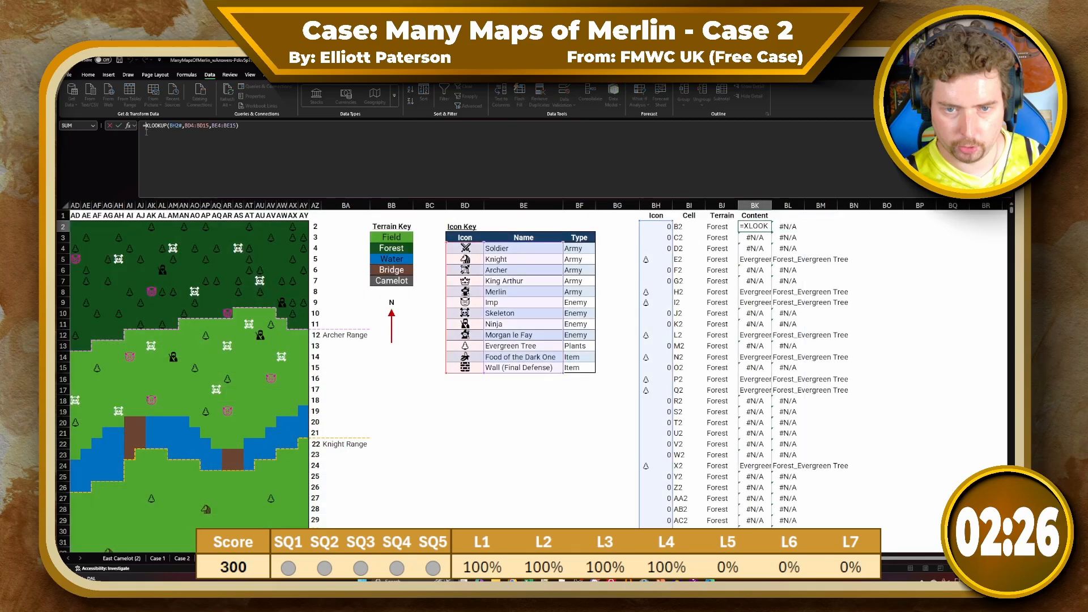
pyautogui.write('IIFE')
pyautogui.hotkey('shift', 'BackSpace')
pyautogui.hotkey('shift', 'BackSpace')
pyautogui.hotkey('shift', 'BackSpace')
pyautogui.write('FE')
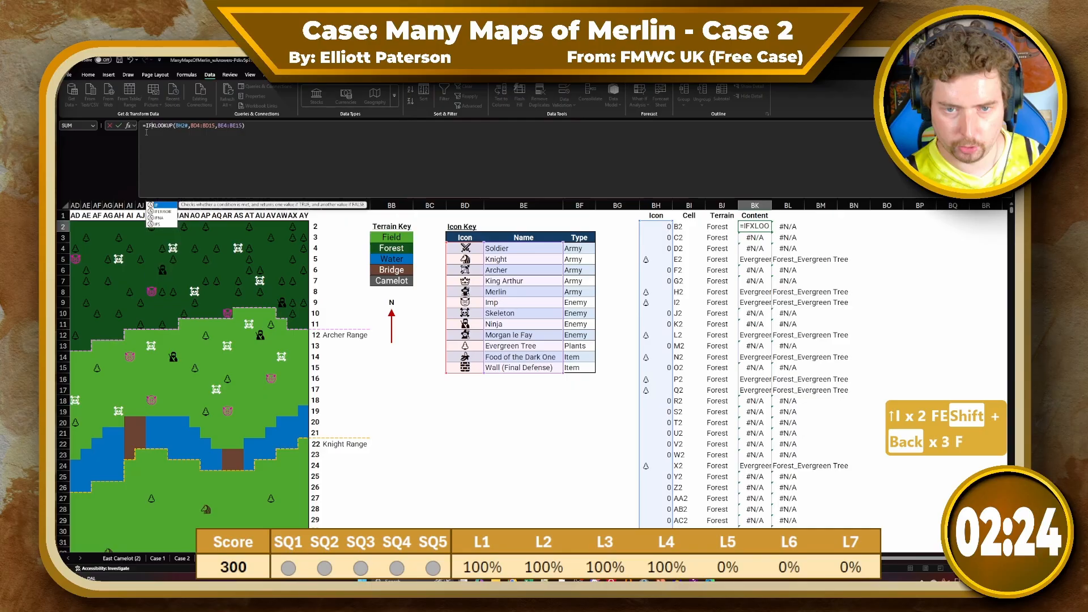
pyautogui.write('RROR(')
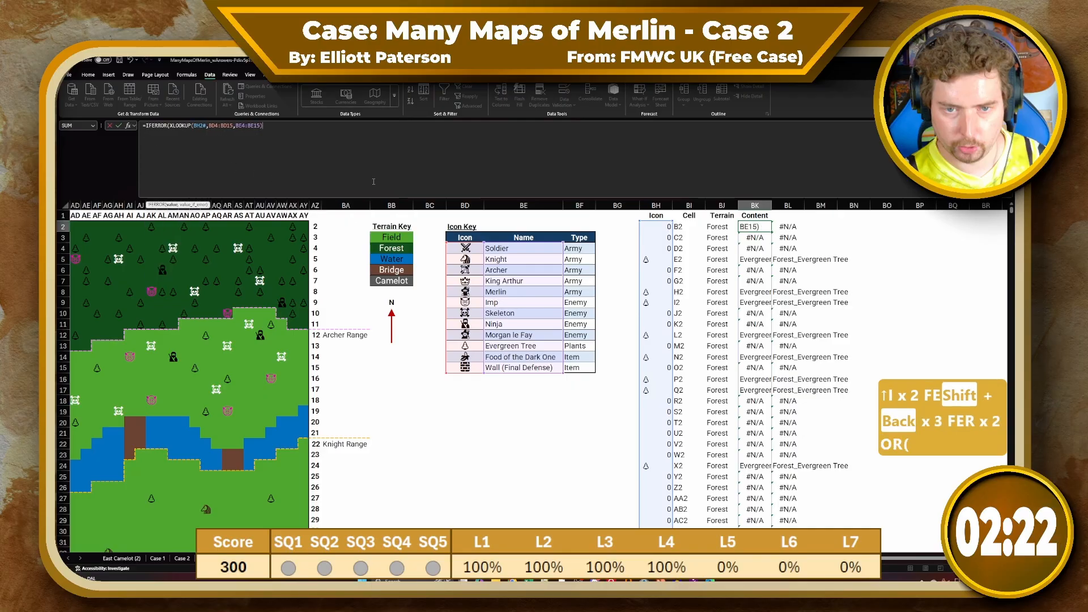
pyautogui.write(',"Empty"')
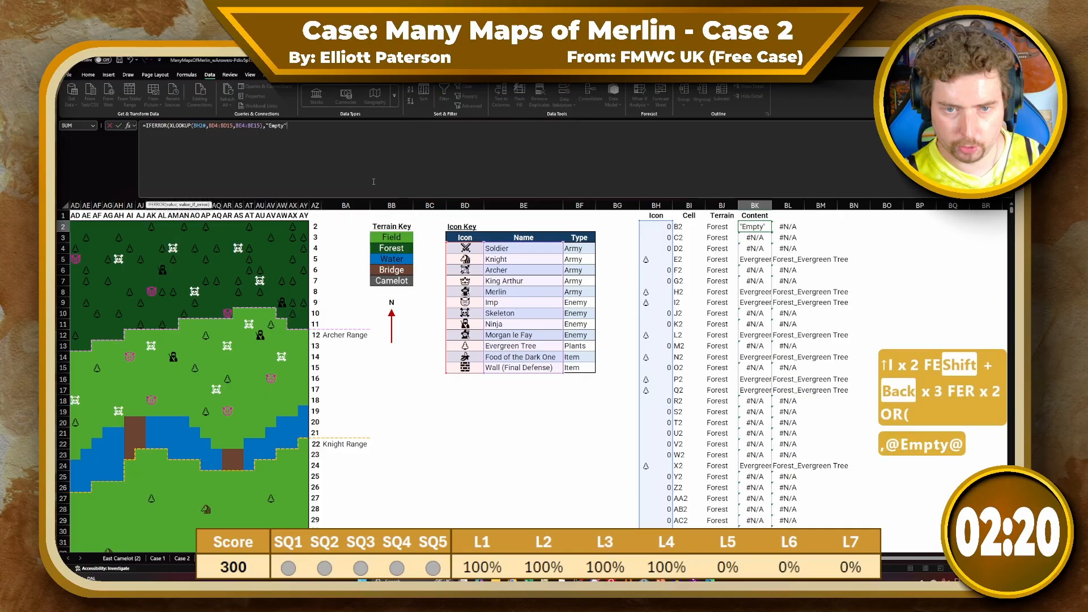
pyautogui.write(')')
pyautogui.press('Return')
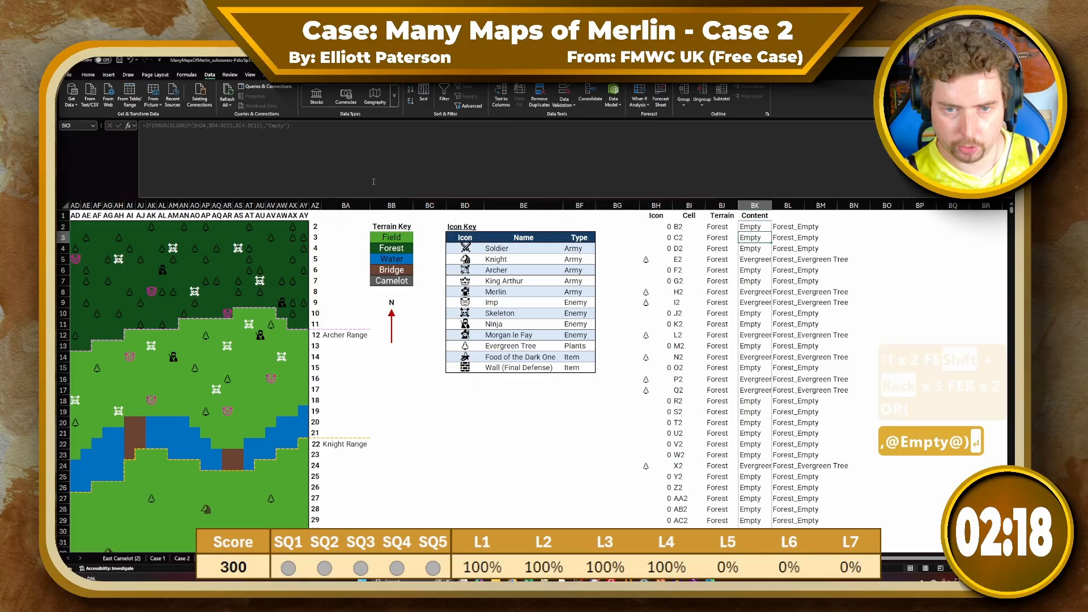
pyautogui.press('Up')
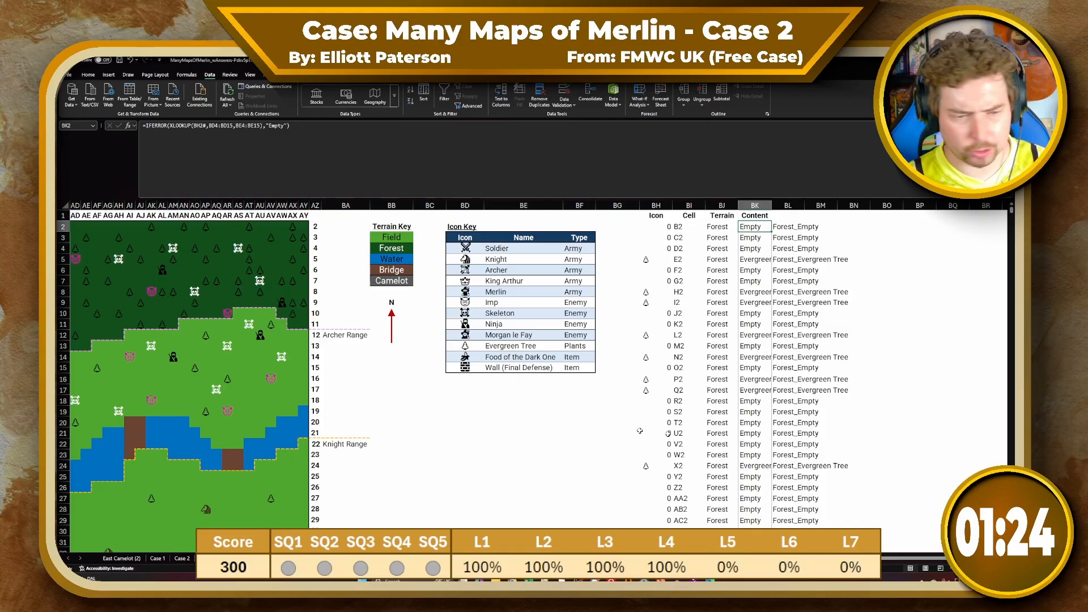
# Start an XLOOKUP in H233 of the Case 2 sheet that looks up G233 in 'Battle for Camelot'!$BI$2#
pyautogui.click(461, 414)
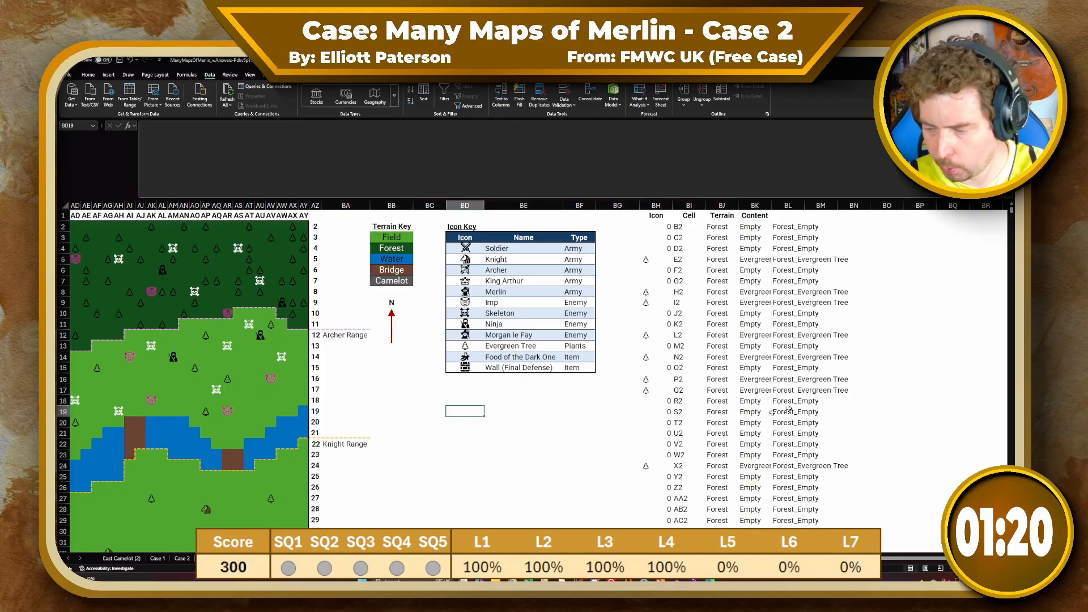
pyautogui.click(837, 356)
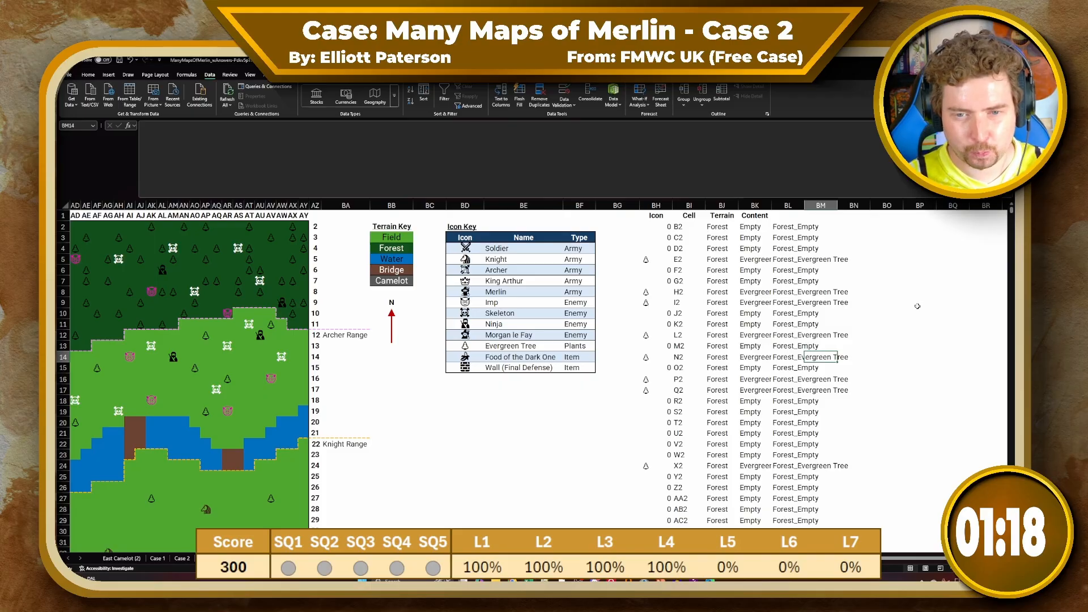
pyautogui.hscroll(-3, 610, 437)
pyautogui.click(184, 559)
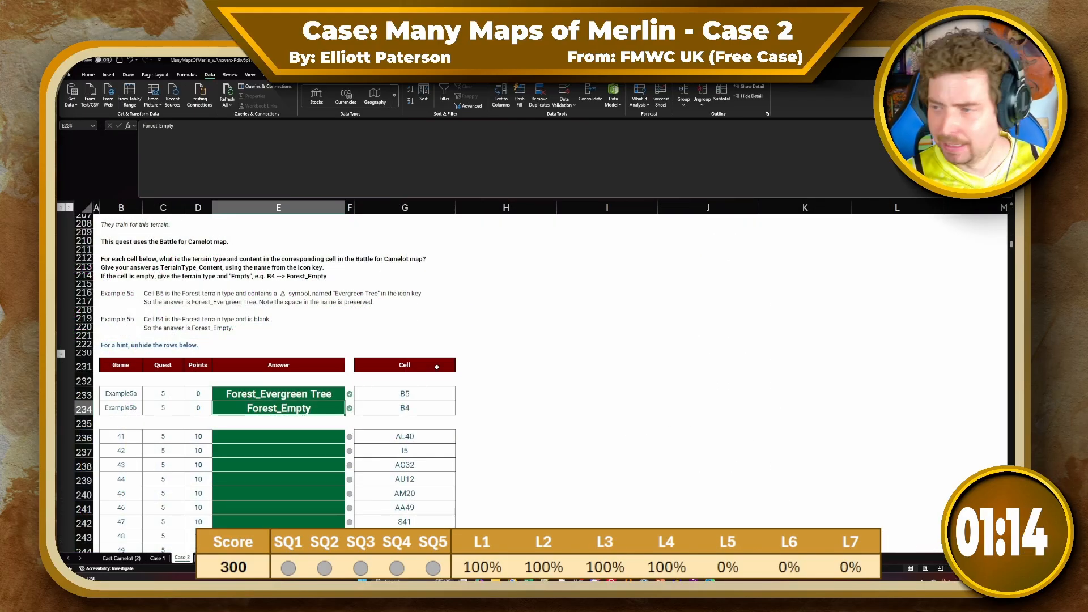
pyautogui.click(479, 400)
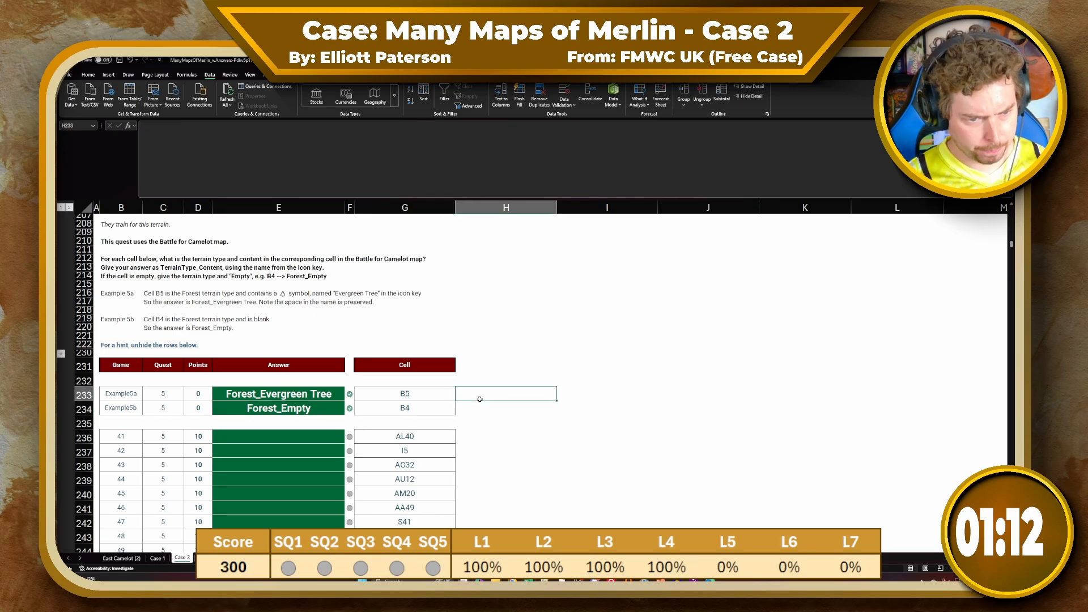
pyautogui.write('=XLOOKKU')
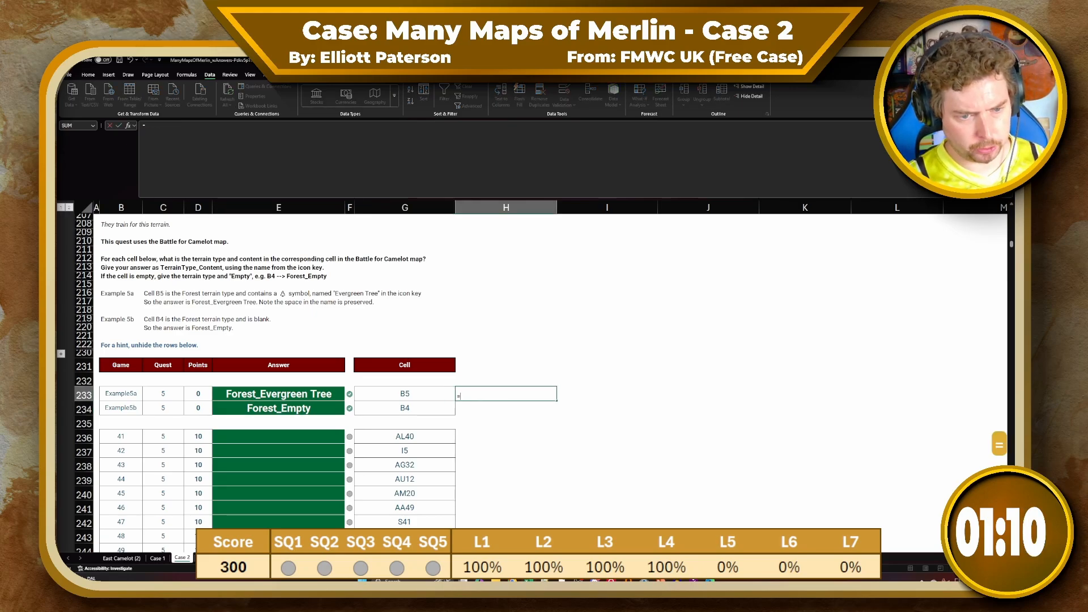
pyautogui.hotkey('shift', 'BackSpace')
pyautogui.hotkey('shift', 'BackSpace')
pyautogui.write('UO')
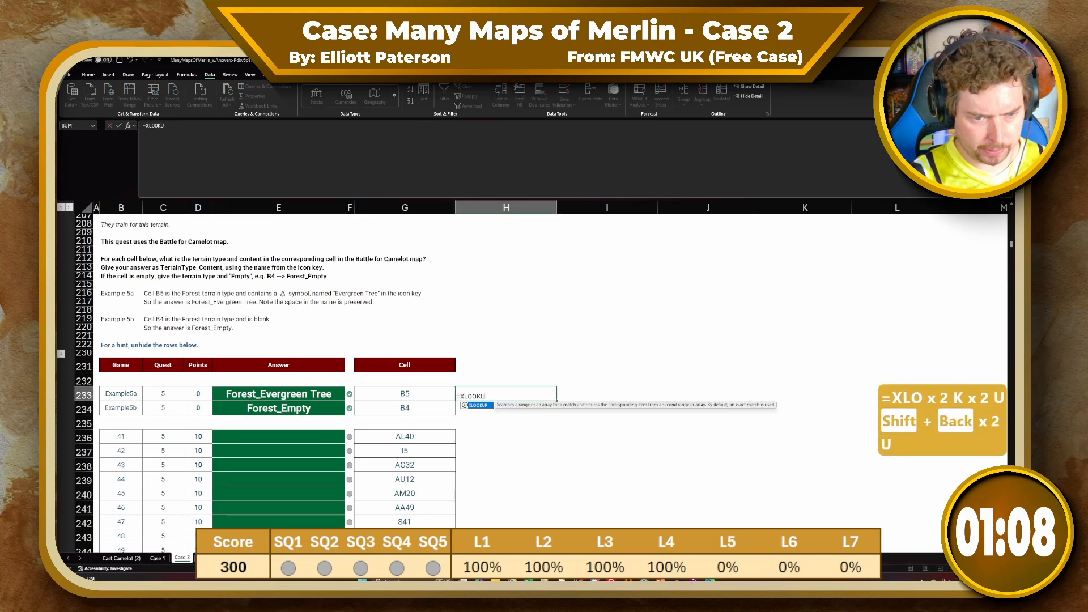
pyautogui.hotkey('shift', 'BackSpace')
pyautogui.write('P(')
pyautogui.press('Left')
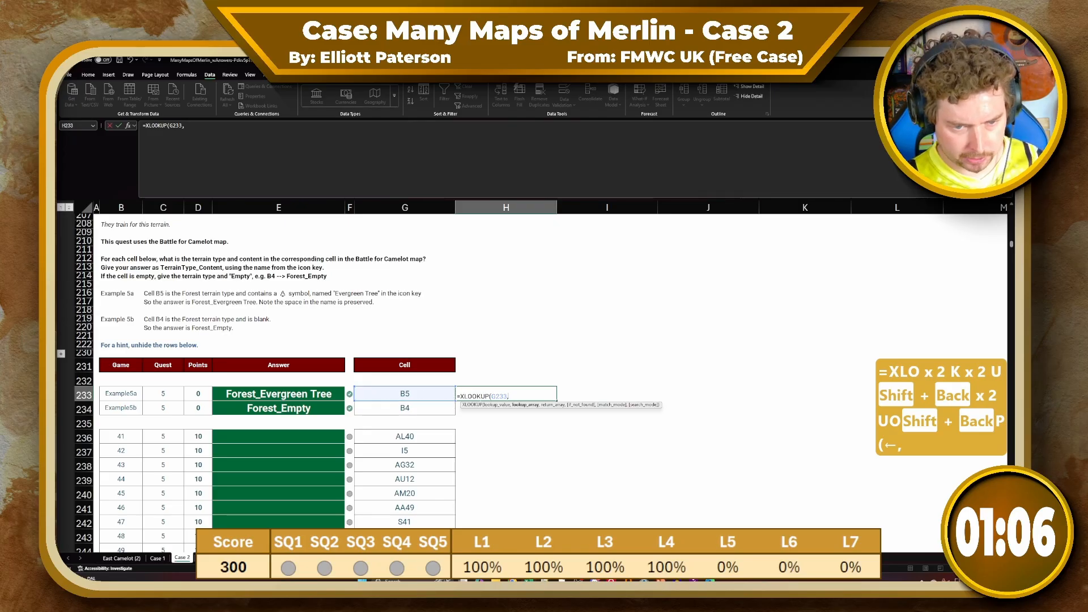
pyautogui.click(234, 559)
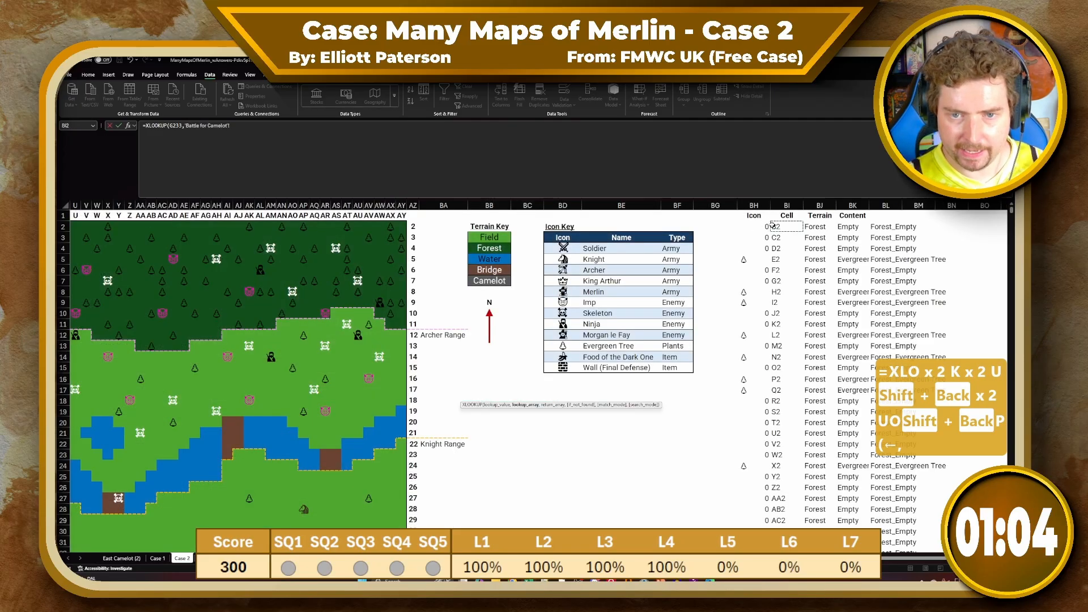
pyautogui.hotkey('ctrl', 'shift', 'Down')
pyautogui.press('F4')
pyautogui.write(',')
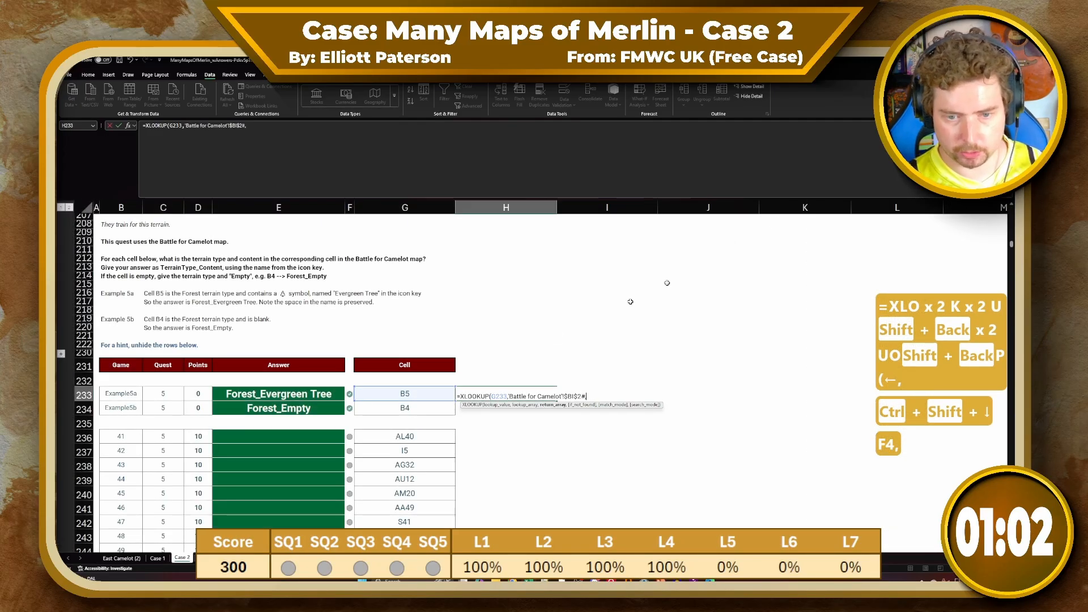
# Complete the H233 lookup with 'Battle for Camelot'!$BL$2# as the return array
pyautogui.click(234, 558)
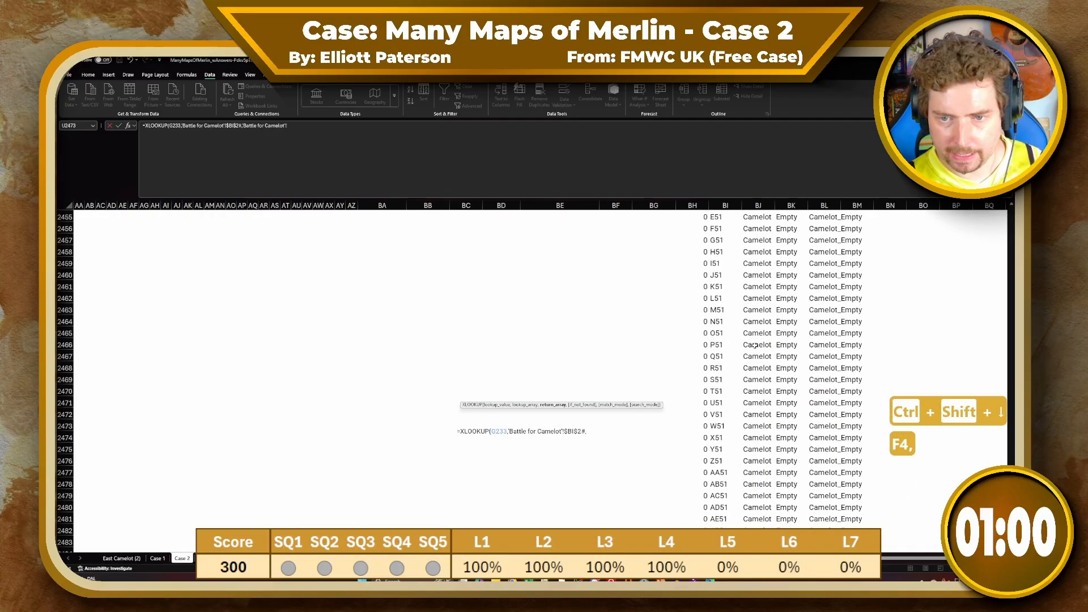
pyautogui.hotkey('ctrl', 'Up')
pyautogui.press('Down')
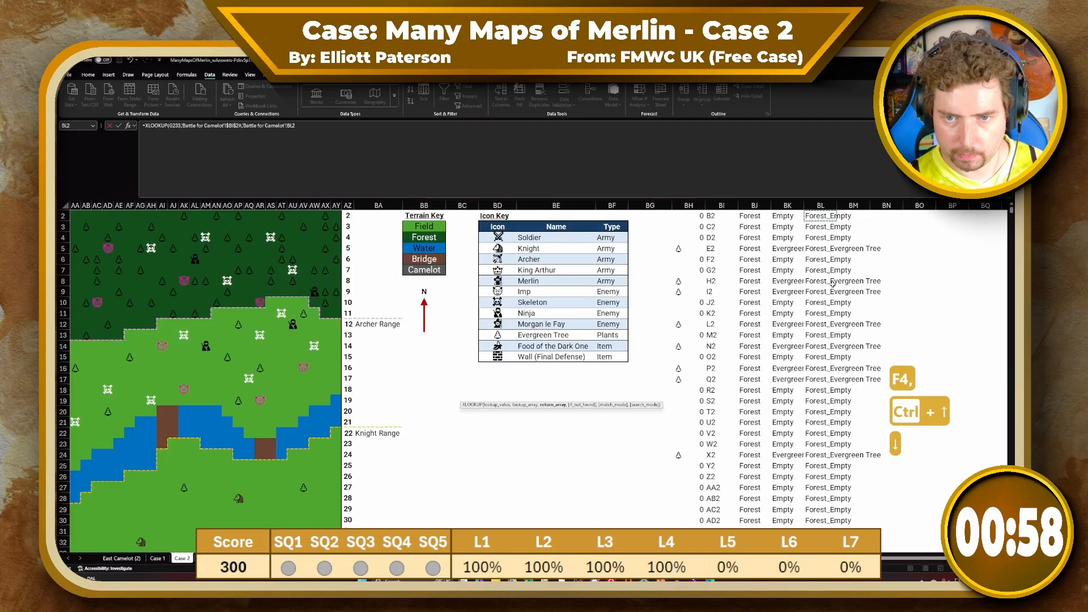
pyautogui.hotkey('ctrl', 'shift', 'Down')
pyautogui.press('F4')
pyautogui.press('Return')
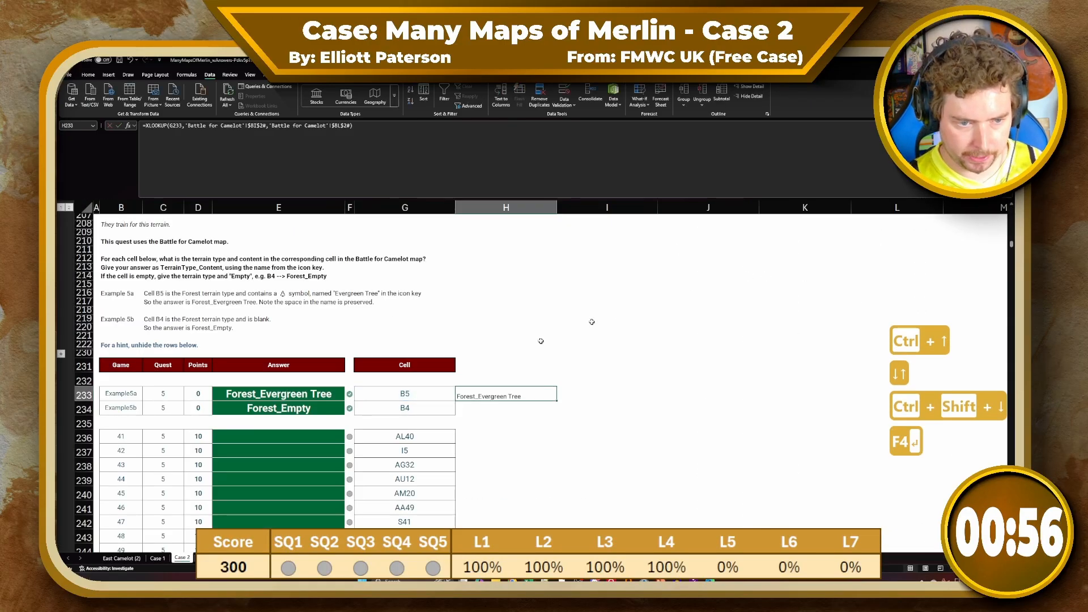
# Copy the H233 lookup to H234 and H236 and fill it down beside the remaining quest 5 cells to H255
pyautogui.hotkey('ctrl', 'c')
pyautogui.click(499, 408)
pyautogui.hotkey('ctrl', 'v')
pyautogui.click(510, 437)
pyautogui.hotkey('ctrl', 'v')
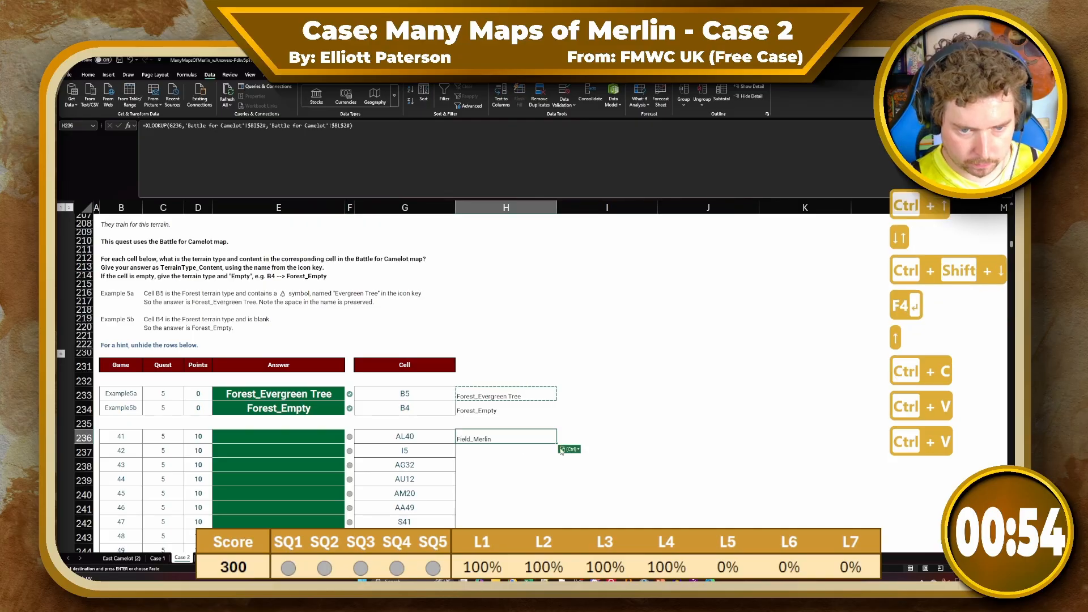
pyautogui.doubleClick(556, 443)
# Enter =H236:H255 in E236 to fill in the quest 5 answers for games 41 to 60
pyautogui.click(316, 434)
pyautogui.write('=')
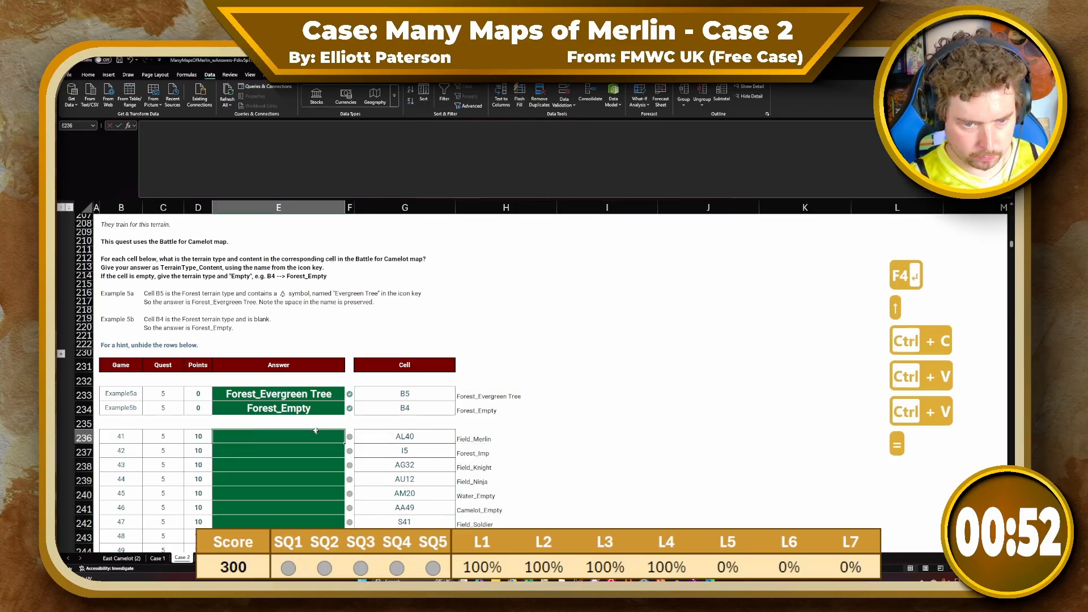
pyautogui.press('Right')
pyautogui.press('Right')
pyautogui.press('Right')
pyautogui.hotkey('ctrl', 'shift', 'Down')
pyautogui.press('Return')
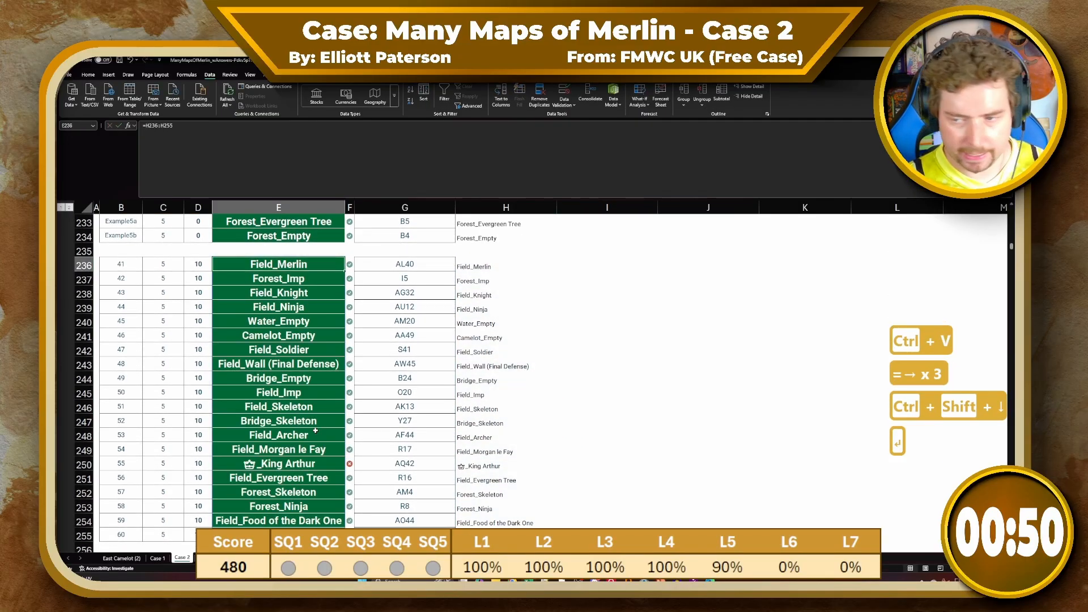
# Trace the incorrect game 55 answer for cell AQ42 to its source in the terrain name grid below the Battle for Camelot map
pyautogui.click(288, 466)
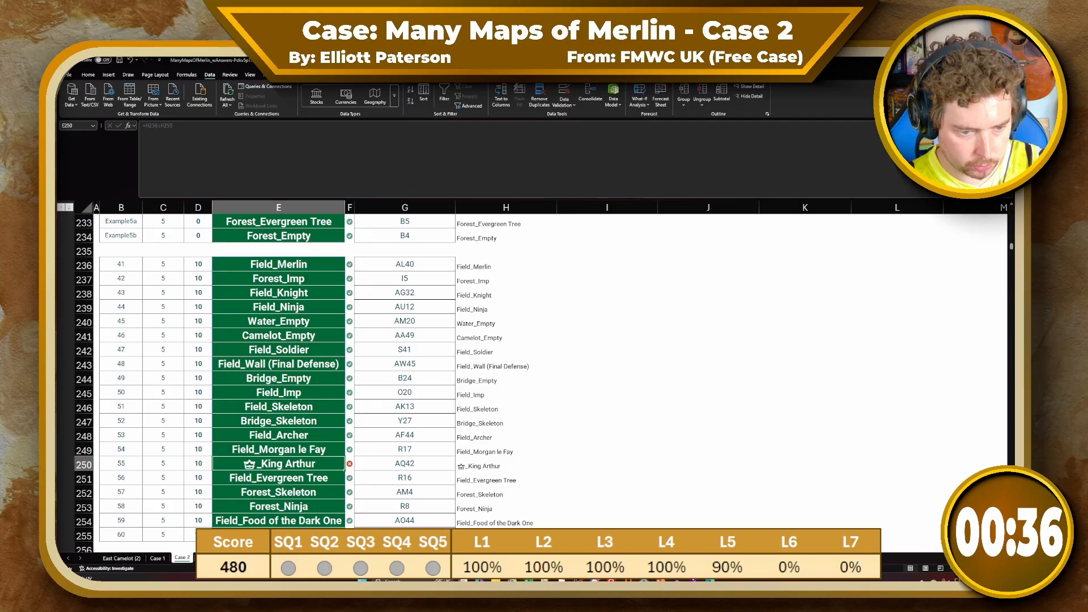
pyautogui.hotkey('ctrl', 'pagedown')
pyautogui.scroll(-8, 326, 461)
pyautogui.scroll(18, 324, 458)
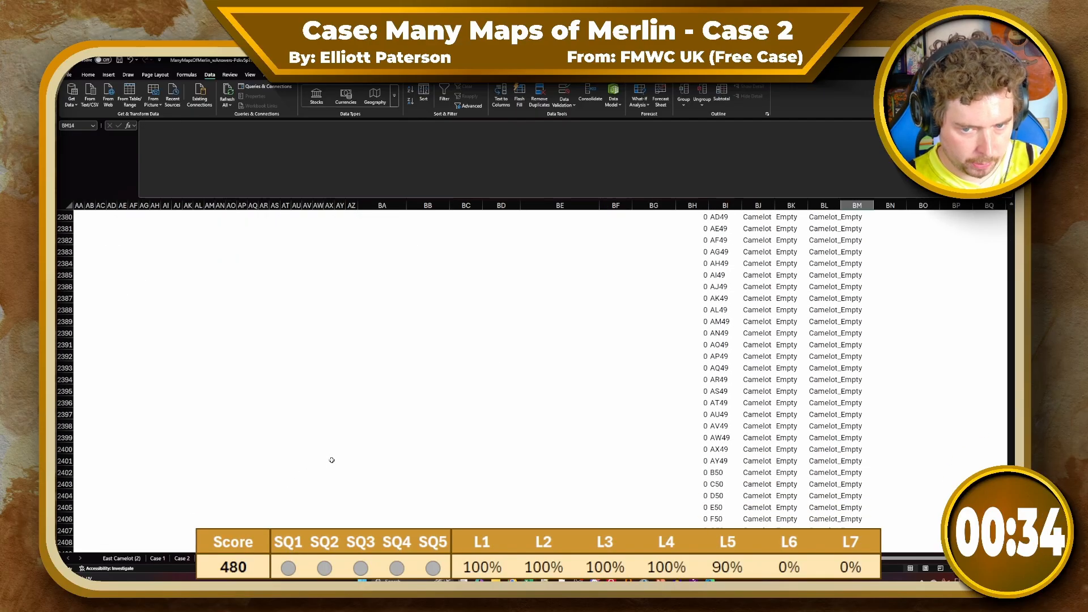
pyautogui.hscroll(-4, 329, 461)
pyautogui.hscroll(-2, 329, 460)
pyautogui.scroll(20, 330, 456)
pyautogui.hscroll(-6, 401, 328)
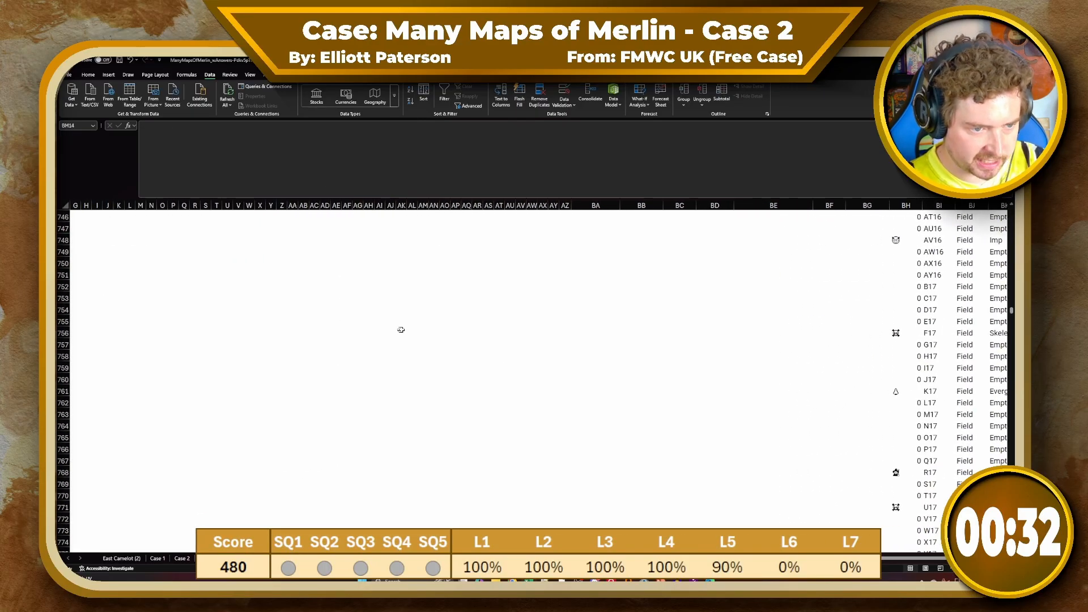
pyautogui.scroll(5, 445, 338)
pyautogui.scroll(20, 403, 391)
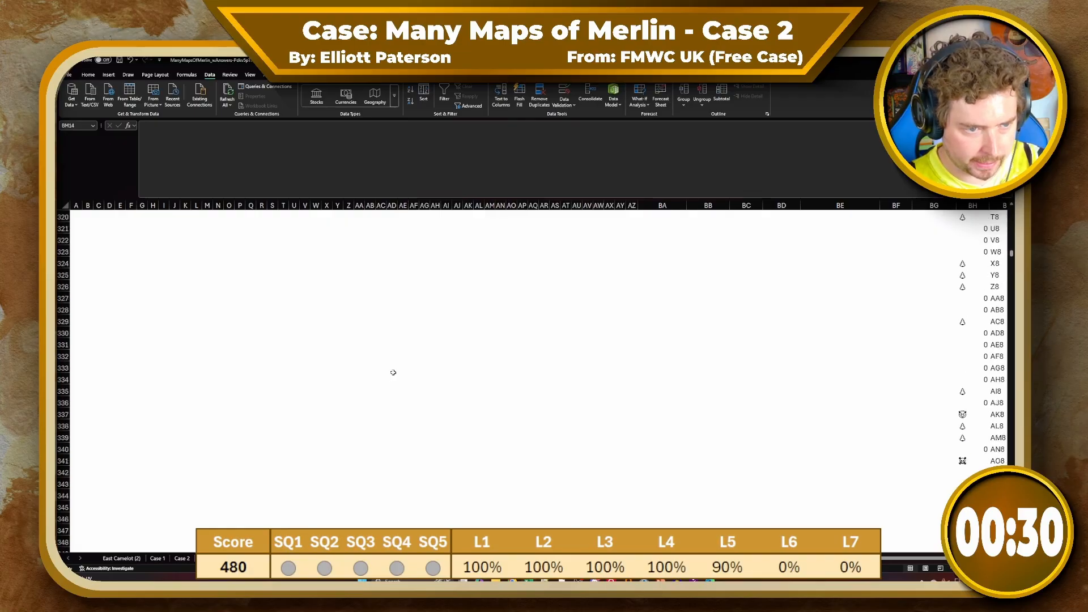
pyautogui.scroll(20, 368, 444)
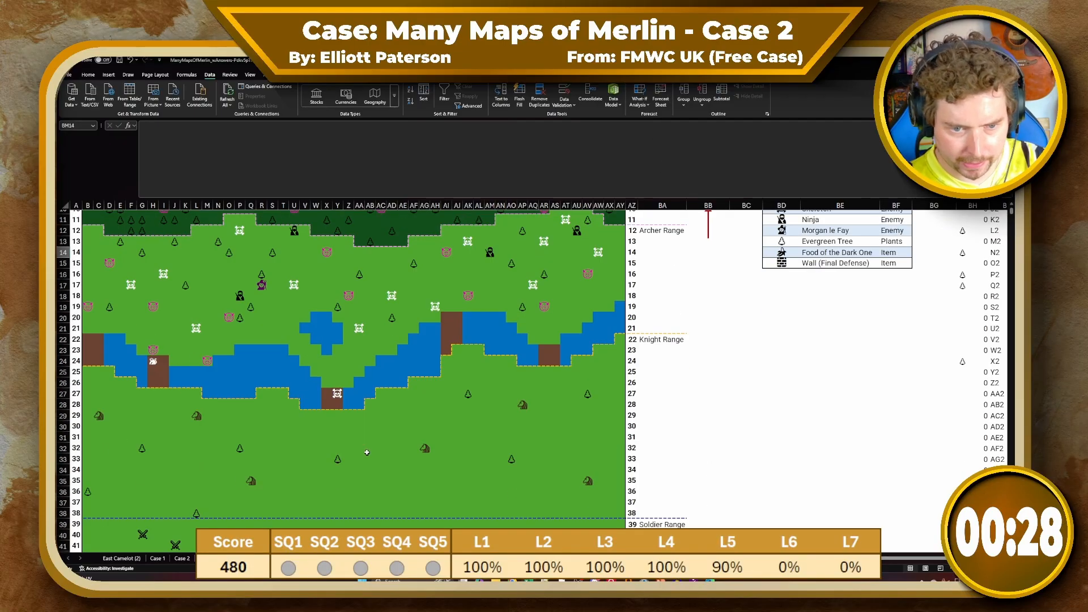
pyautogui.scroll(-7, 367, 444)
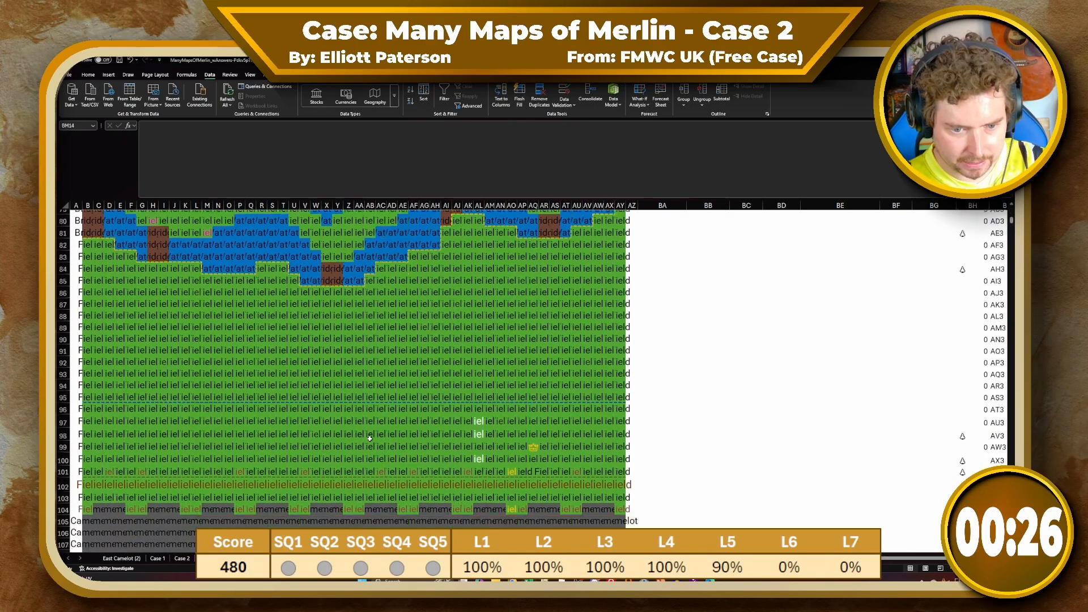
pyautogui.scroll(9, 368, 440)
pyautogui.scroll(-5, 374, 433)
pyautogui.scroll(-6, 374, 433)
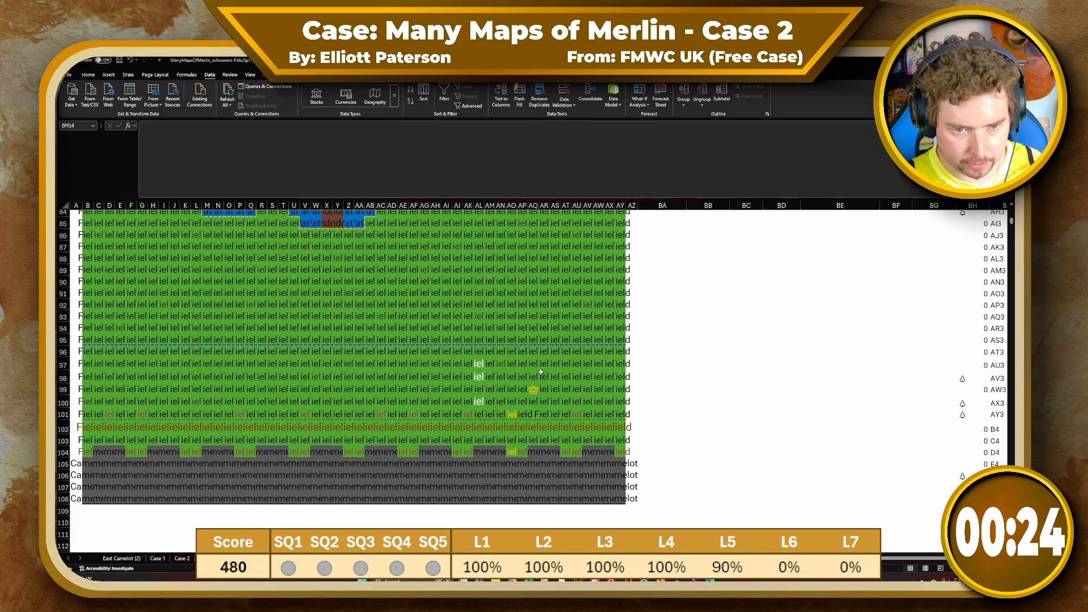
# Replace the King Arthur icon in AQ99 of the terrain name grid with a copy of the Field cell above it
pyautogui.hotkey('ctrl', 'c')
pyautogui.click(534, 391)
pyautogui.hotkey('ctrl', 'v')
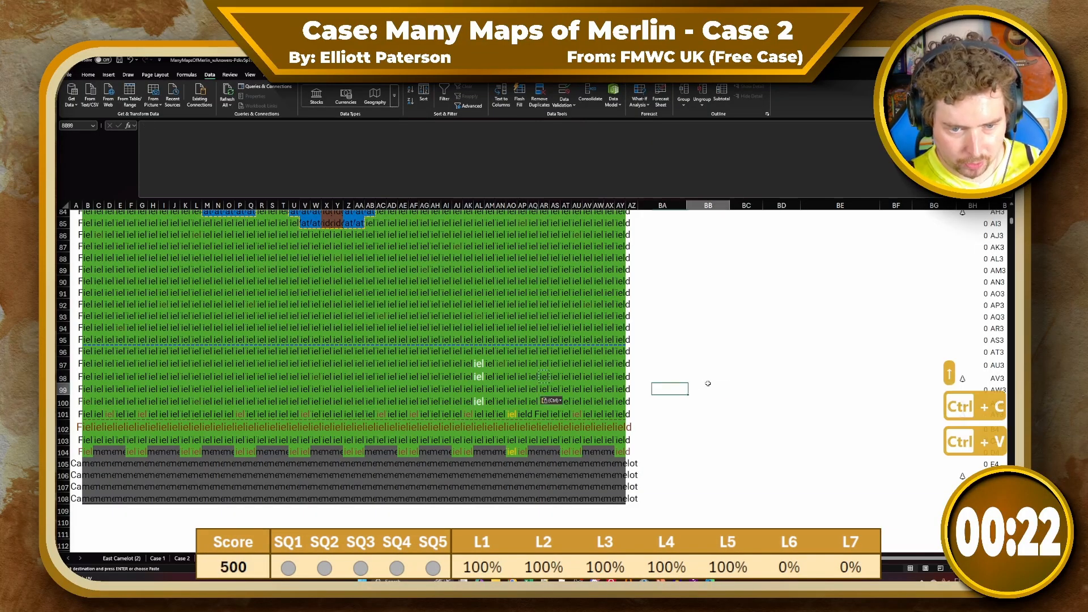
pyautogui.press('Escape')
pyautogui.scroll(20, 554, 406)
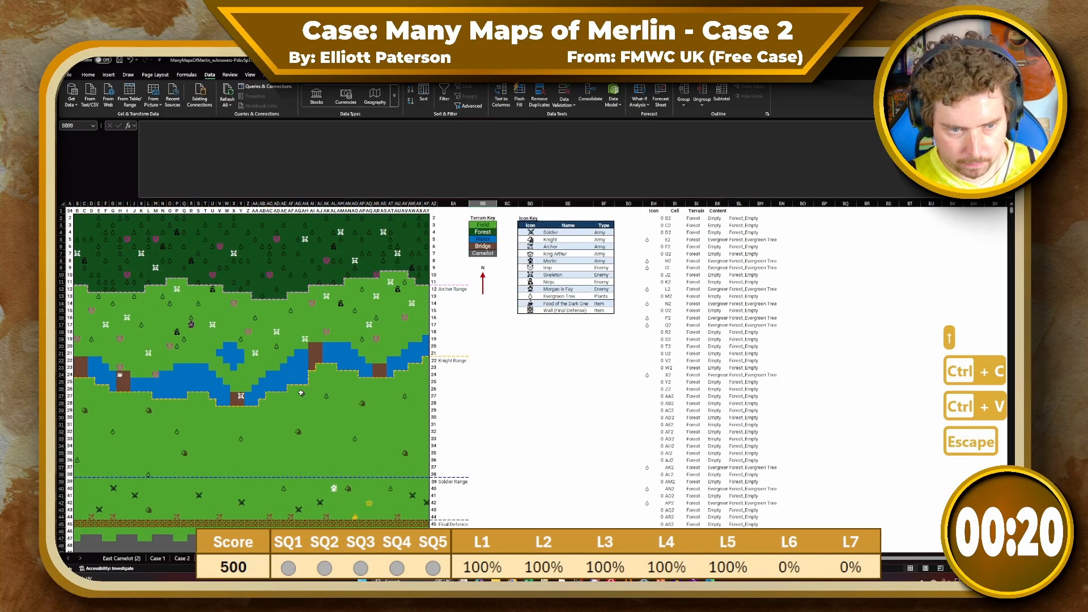
pyautogui.scroll(3, 301, 393)
pyautogui.scroll(4, 274, 396)
pyautogui.hscroll(-2, 274, 401)
pyautogui.moveTo(293, 399); pyautogui.dragTo(272, 404)
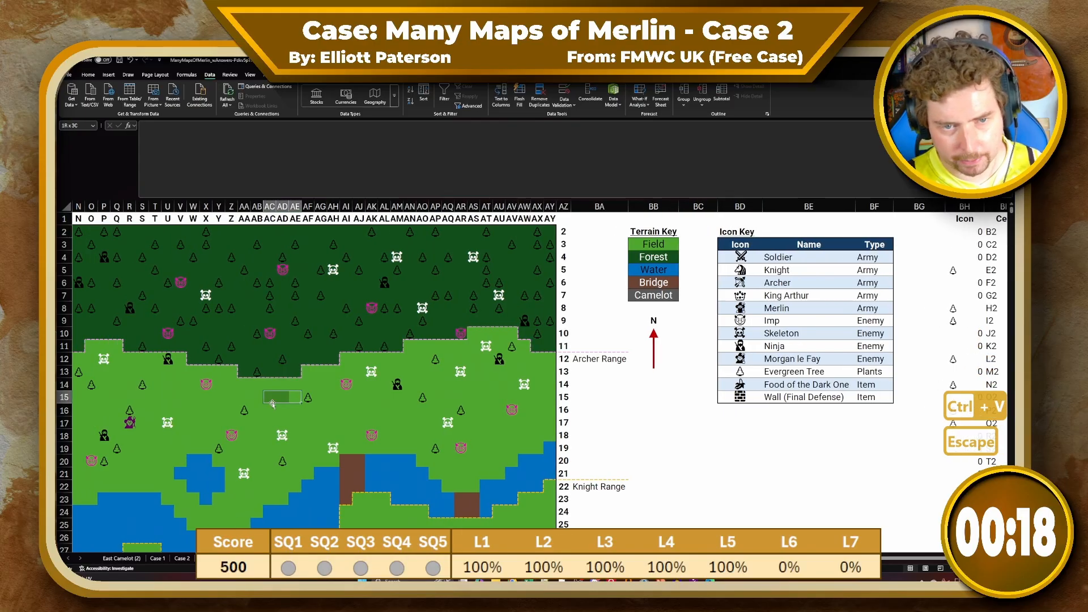
# Review the Battle for Camelot map and the quest 5 answers, and read the Case 2 quest 6 instructions
pyautogui.hscroll(-6, 273, 404)
pyautogui.click(273, 402)
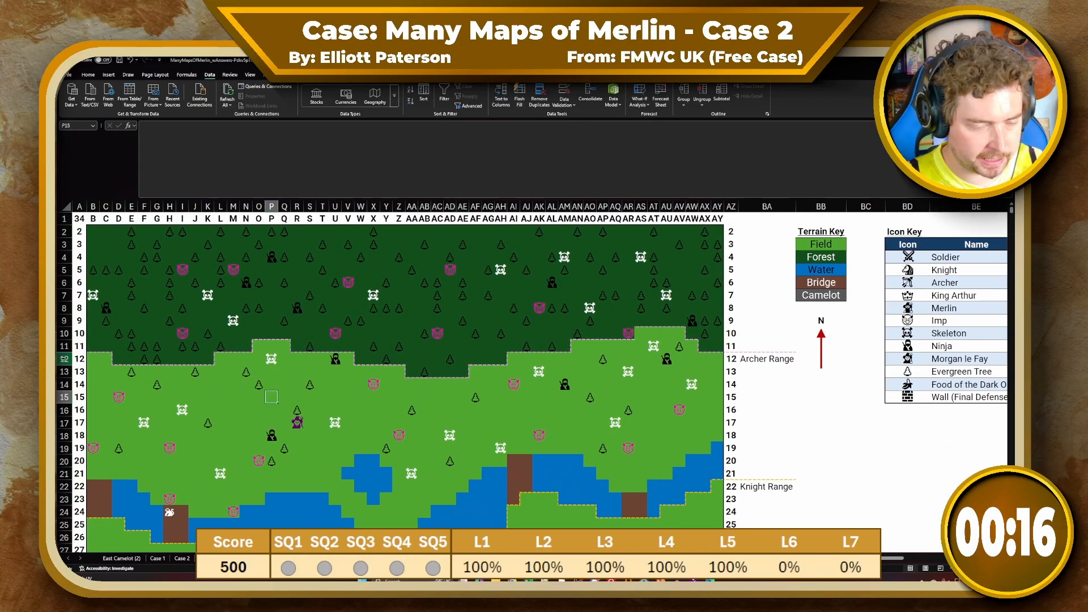
pyautogui.scroll(-3, 272, 401)
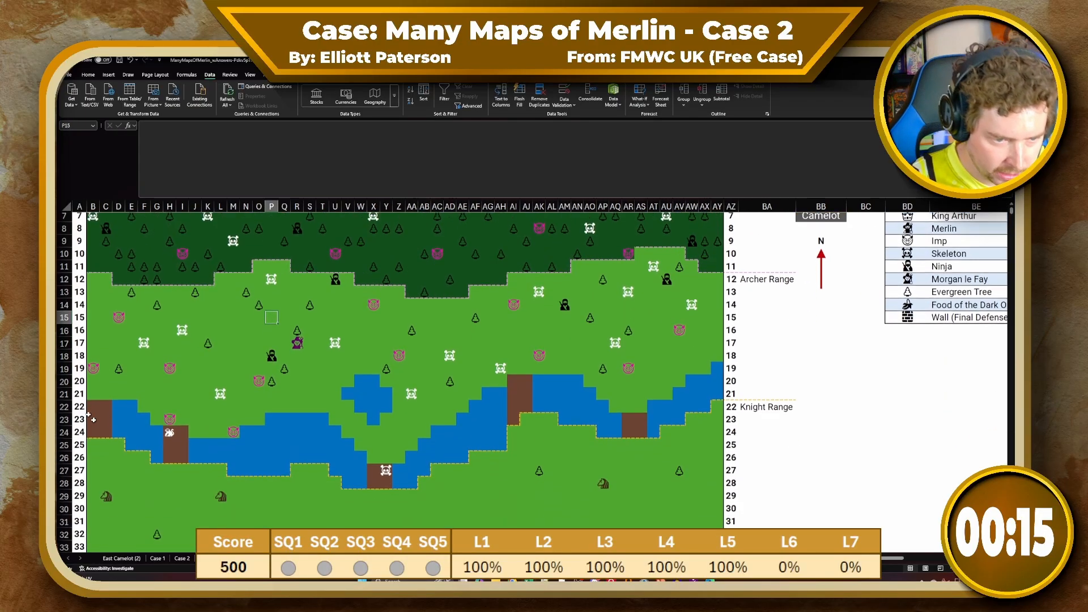
pyautogui.click(160, 559)
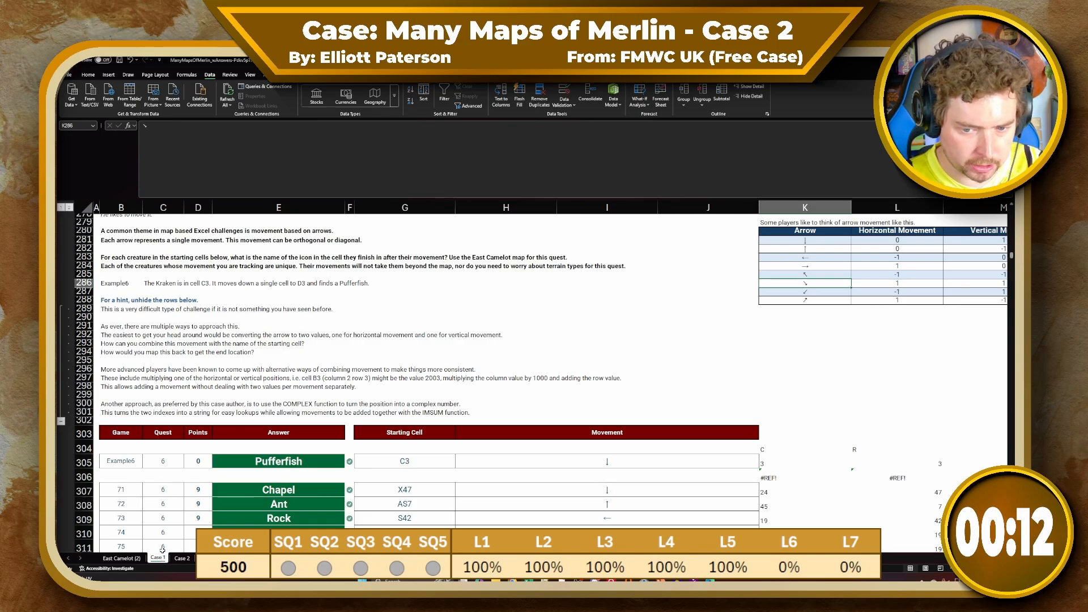
pyautogui.scroll(-12, 162, 549)
pyautogui.click(182, 559)
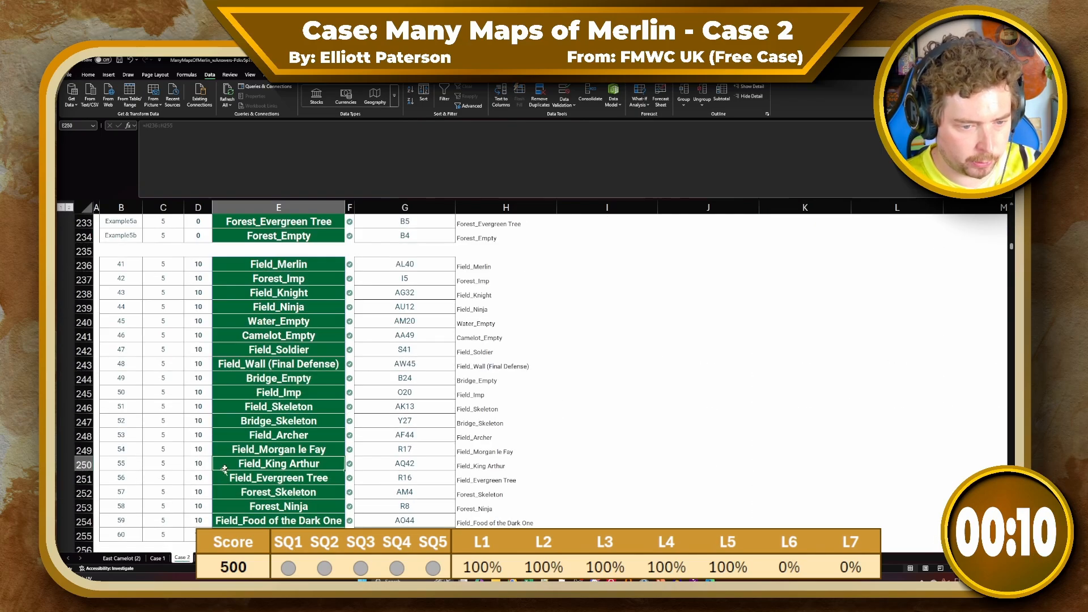
pyautogui.scroll(-1, 225, 470)
pyautogui.scroll(5, 225, 469)
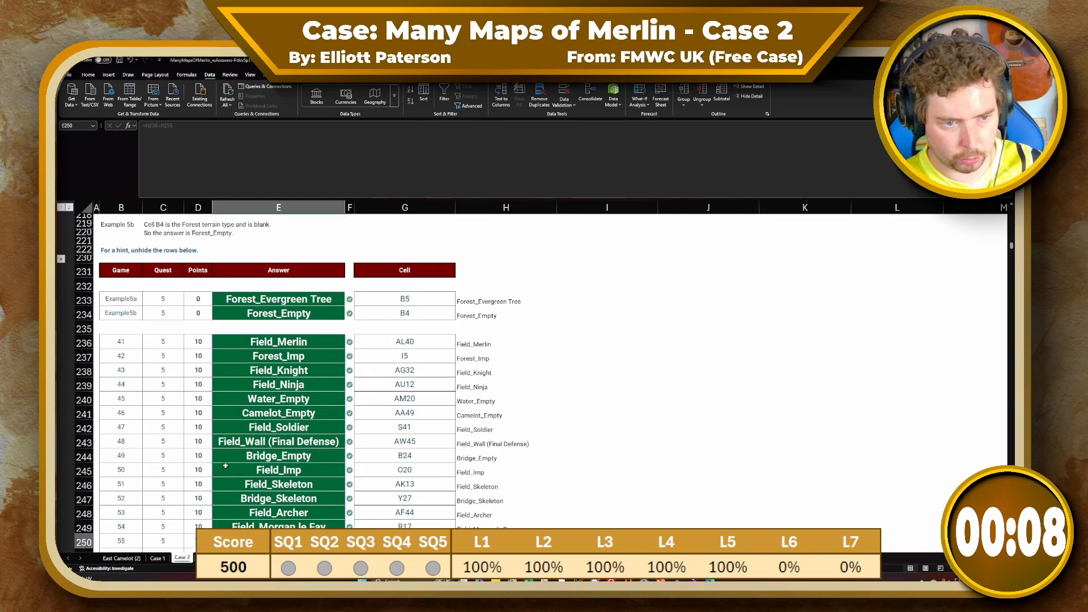
pyautogui.scroll(-8, 225, 466)
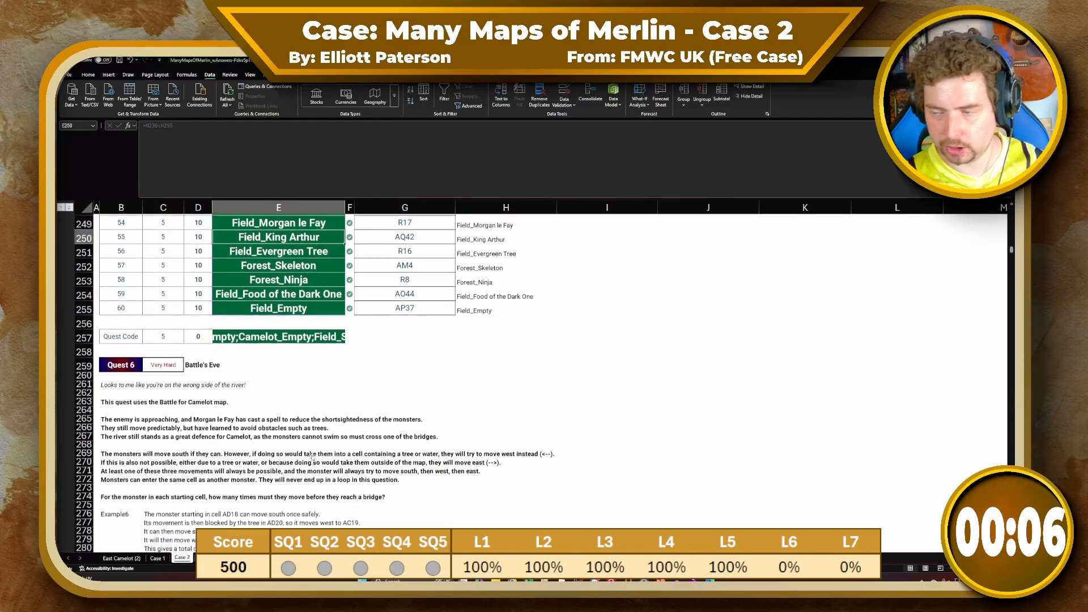
pyautogui.scroll(-1, 312, 457)
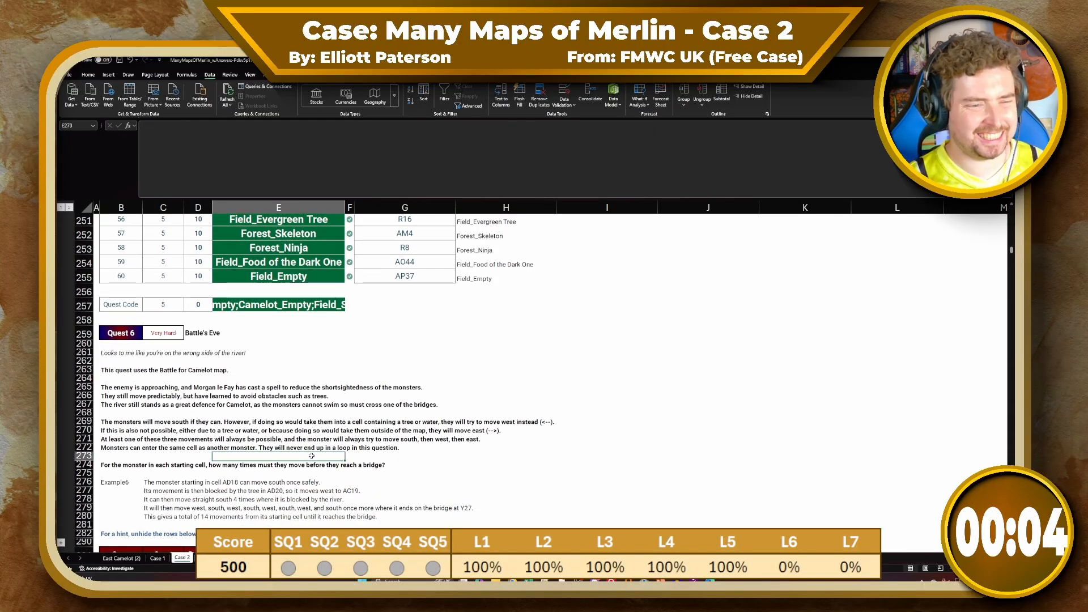
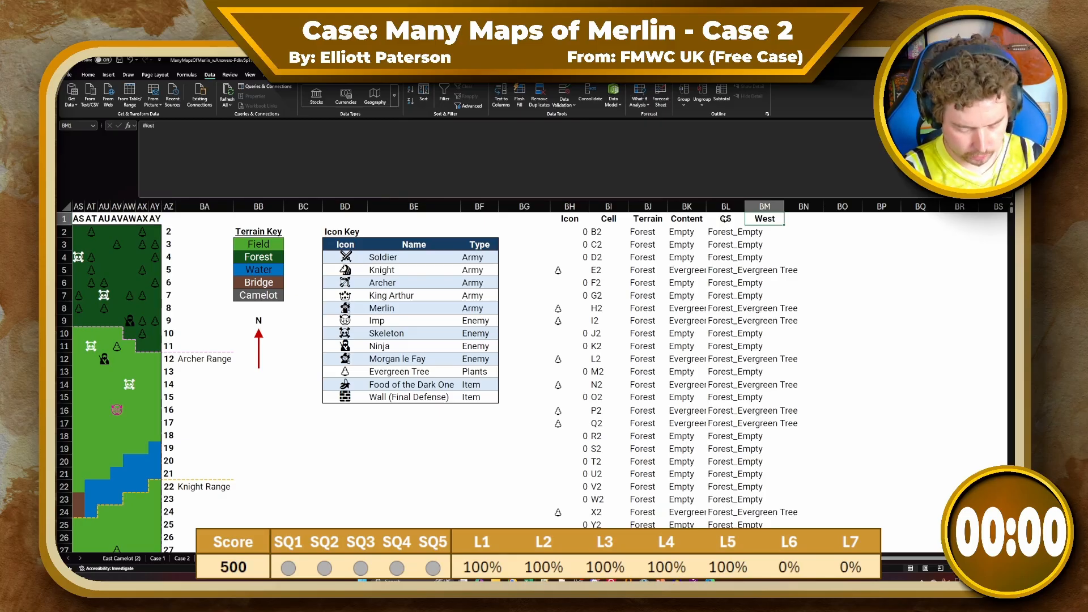
# Label BM1 as Row and BN1 as Column beside the unpivoted Battle for Camelot table
pyautogui.write('Row')
pyautogui.press('Tab')
pyautogui.write('Column')
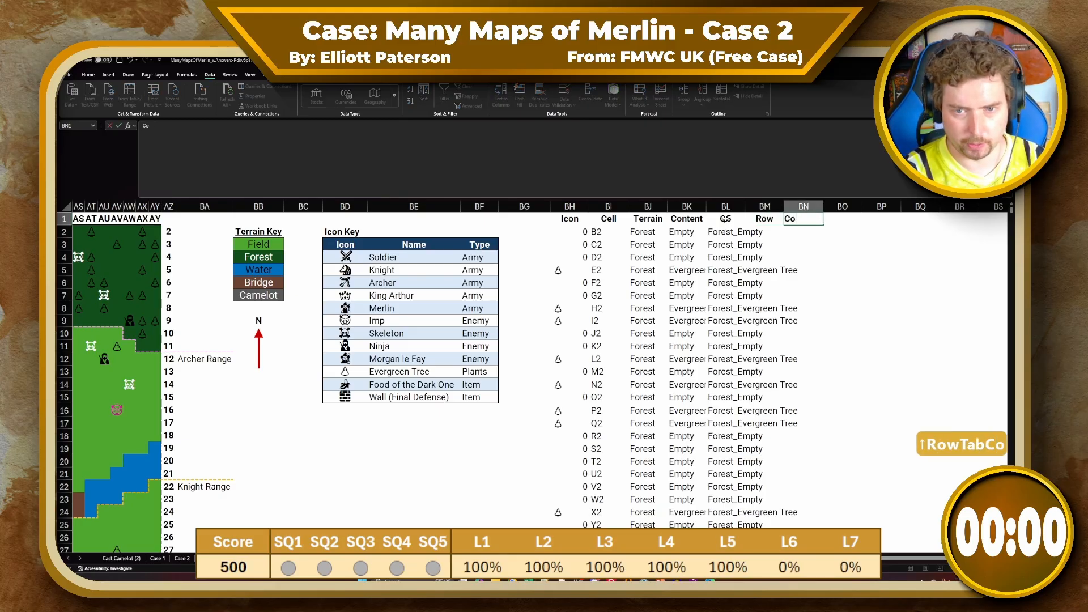
pyautogui.press('Return')
# Enter =MAP(B2:AY51,ROW) in BM2 to list the row number of every map cell, and check the spilled grid
pyautogui.write('=MAP(')
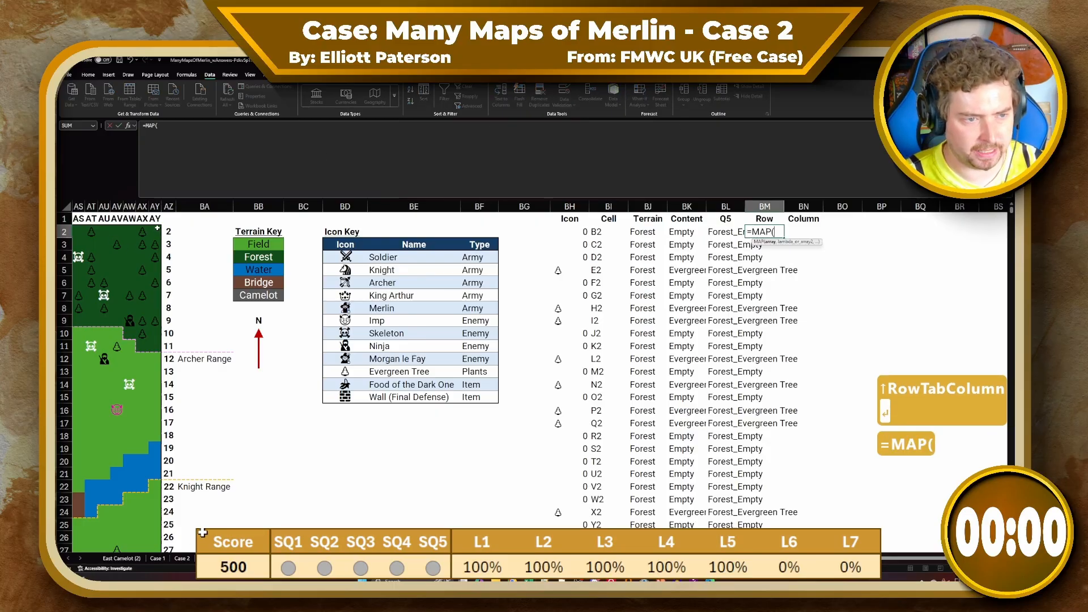
pyautogui.moveTo(157, 227); pyautogui.dragTo(160, 400)
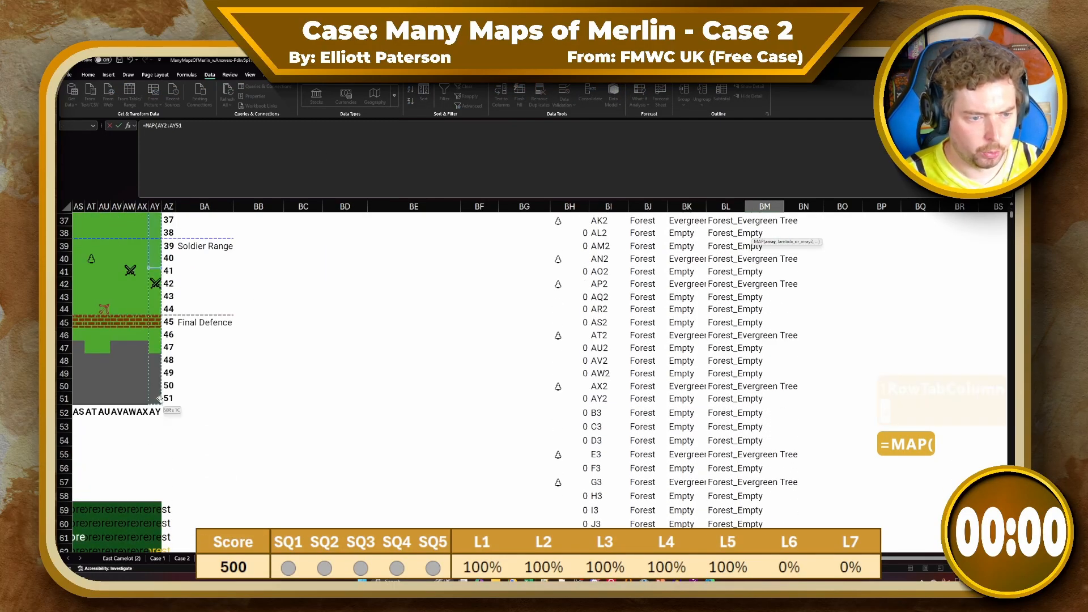
pyautogui.hotkey('ctrl', 'shift', 'Left')
pyautogui.hotkey('ctrl', 'shift', 'Left')
pyautogui.hotkey('ctrl', 'shift', 'Left')
pyautogui.hotkey('ctrl', 'shift', 'Left')
pyautogui.hotkey('ctrl', 'shift', 'Left')
pyautogui.hotkey('ctrl', 'shift', 'Left')
pyautogui.hotkey('ctrl', 'shift', 'Left')
pyautogui.hotkey('ctrl', 'shift', 'Left')
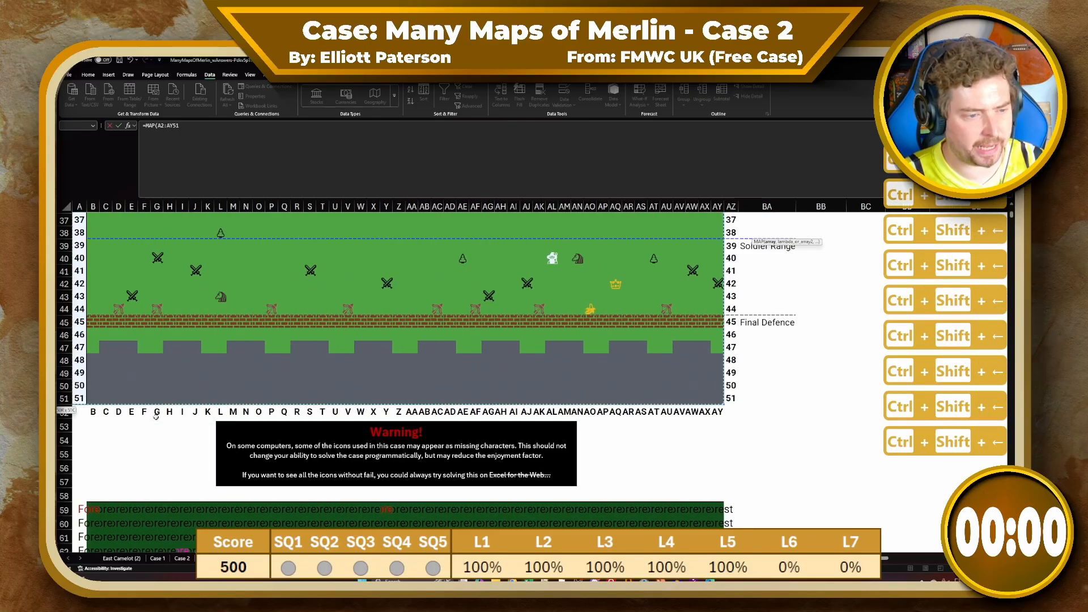
pyautogui.hotkey('shift', 'Right')
pyautogui.write(',')
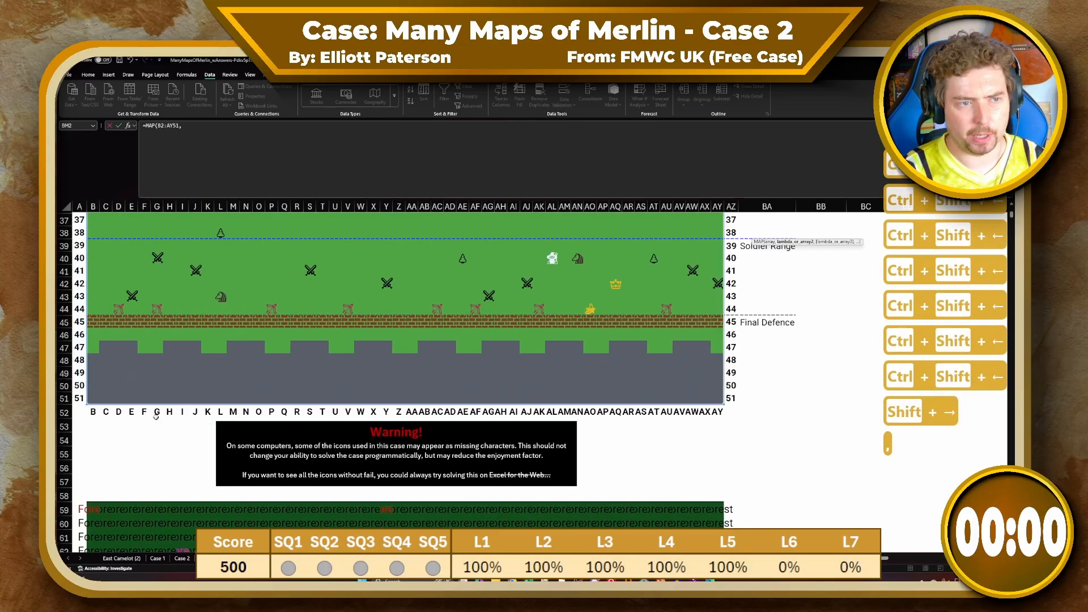
pyautogui.write('ROW)')
pyautogui.press('Return')
pyautogui.press('Up')
pyautogui.press('Right')
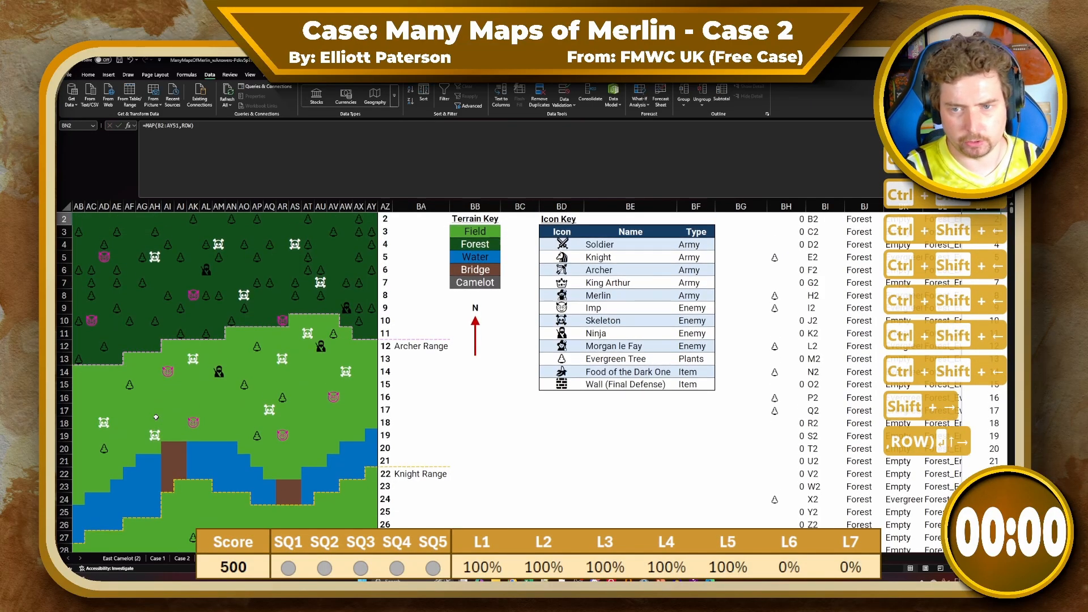
pyautogui.press('Right')
pyautogui.press('Right')
pyautogui.press('Right')
pyautogui.press('Right')
pyautogui.press('Right')
pyautogui.press('Right')
pyautogui.press('Right')
pyautogui.press('Right')
pyautogui.press('Right')
pyautogui.press('Right')
pyautogui.press('Right')
pyautogui.press('Right')
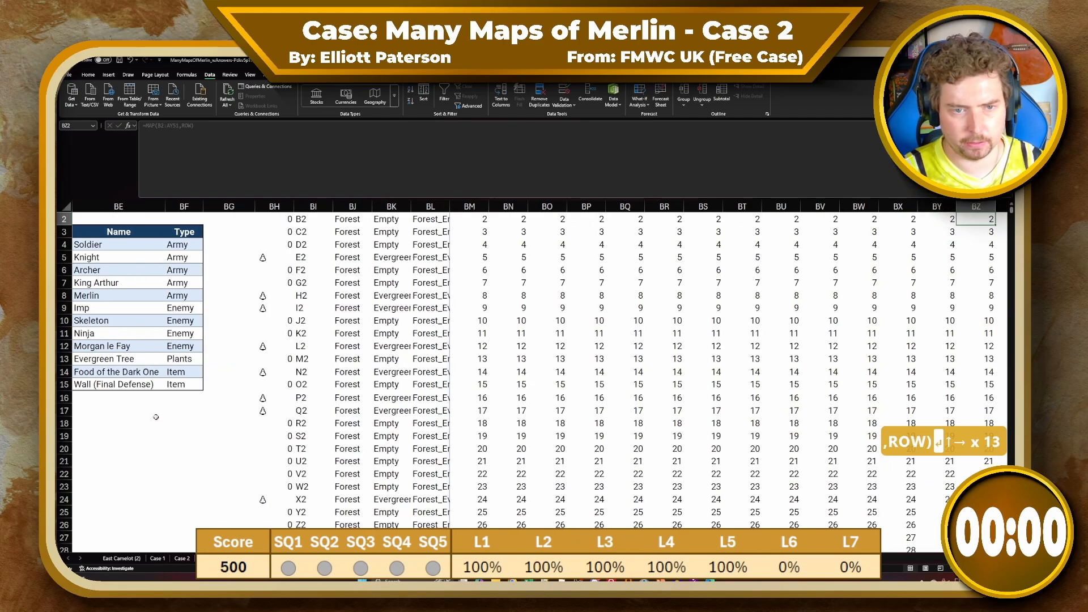
# Wrap the BM2 formula in TOCOL so it reads =TOCOL(MAP(B2:AY51,ROW))
pyautogui.scroll(1, 165, 419)
pyautogui.click(474, 230)
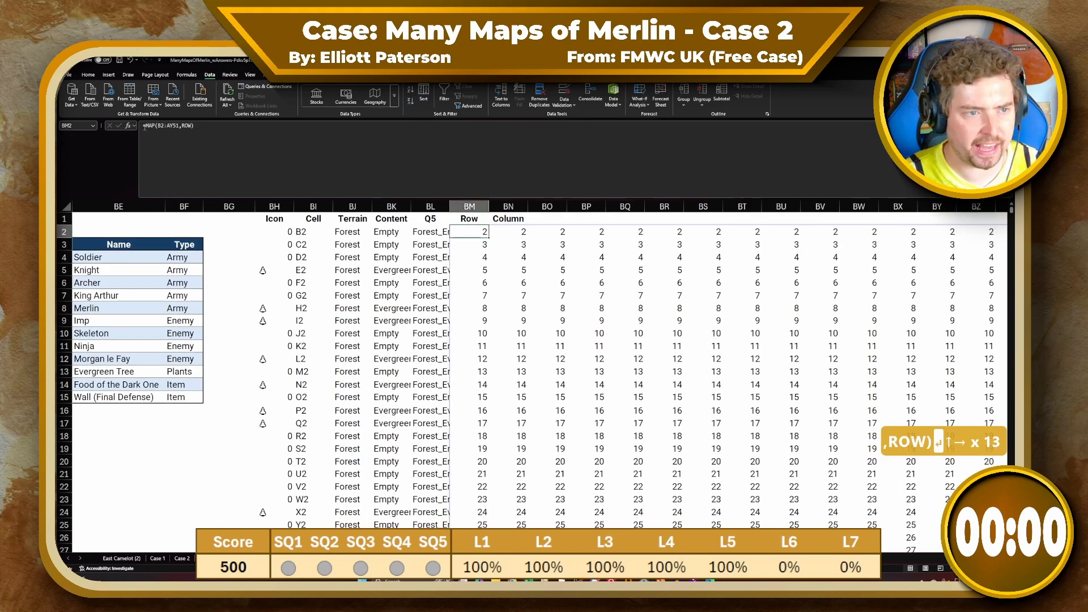
pyautogui.click(153, 150)
pyautogui.press('Right')
pyautogui.write('TOCOL(')
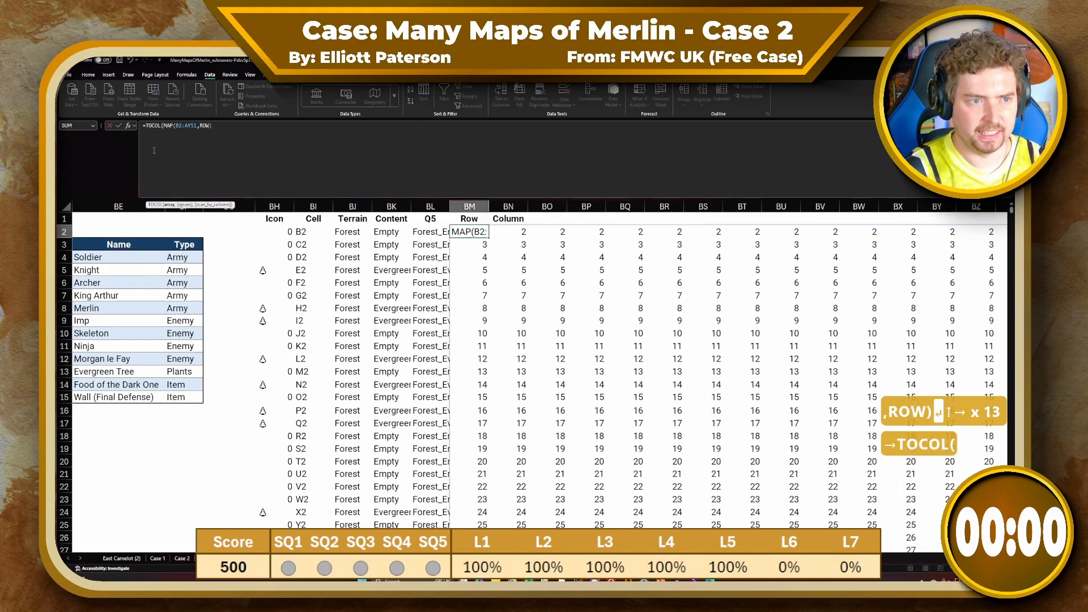
pyautogui.write(')')
pyautogui.press('Return')
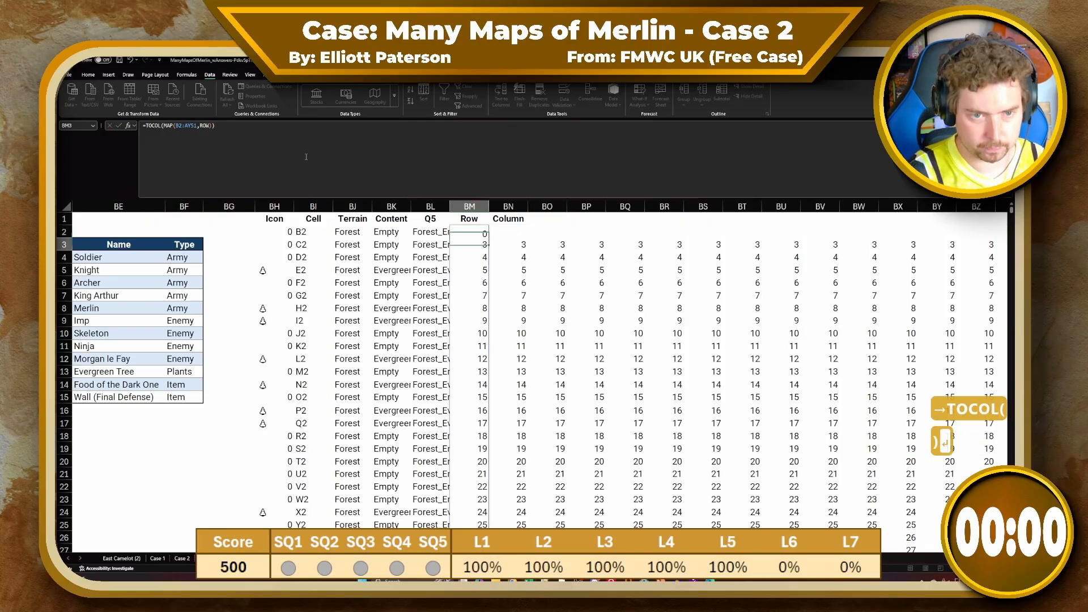
# Reuse the BM2 formula in BN2 with COLUMN instead of ROW, giving =TOCOL(MAP(B2:AY51,COLUMN))
pyautogui.press('Up')
pyautogui.click(339, 169)
pyautogui.hotkey('ctrl', 'a')
pyautogui.hotkey('ctrl', 'c')
pyautogui.press('Escape')
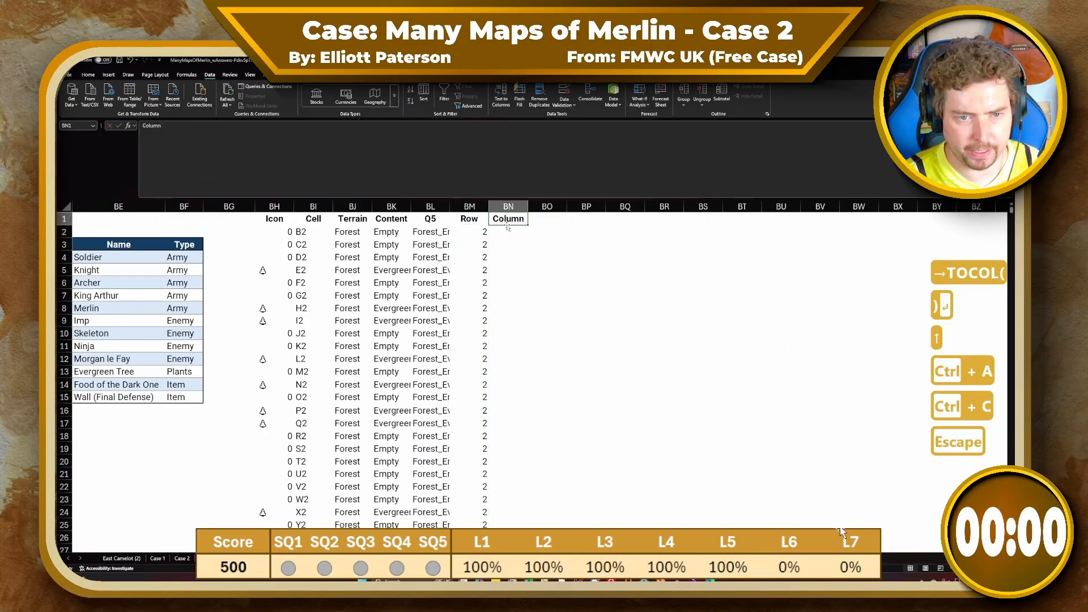
pyautogui.click(508, 232)
pyautogui.hotkey('ctrl', 'v')
pyautogui.click(209, 126)
pyautogui.doubleClick(209, 126)
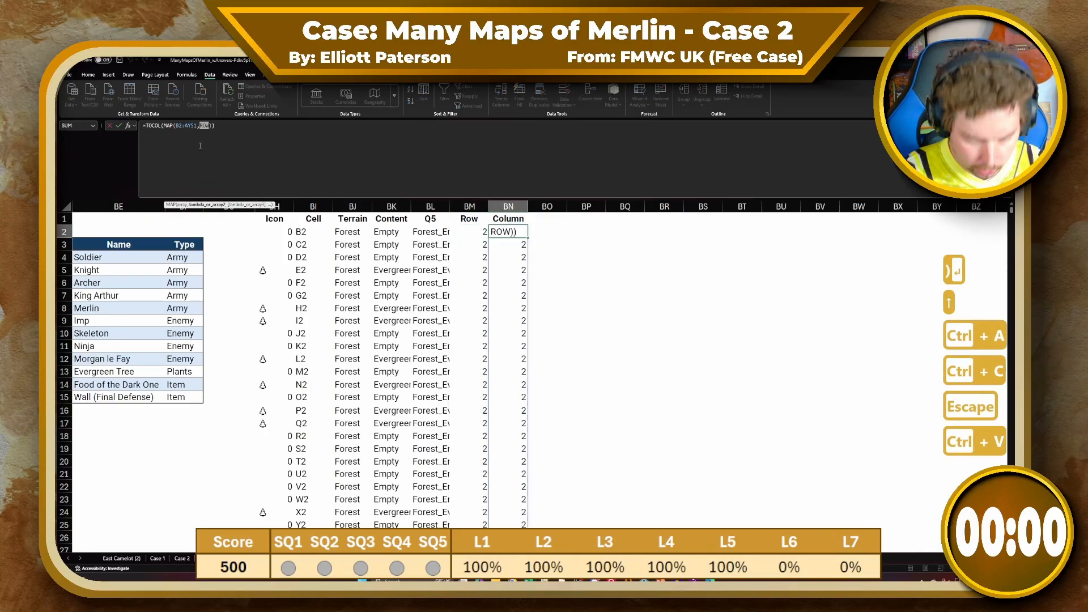
pyautogui.write('COLUMN')
pyautogui.press('Return')
pyautogui.press('Up')
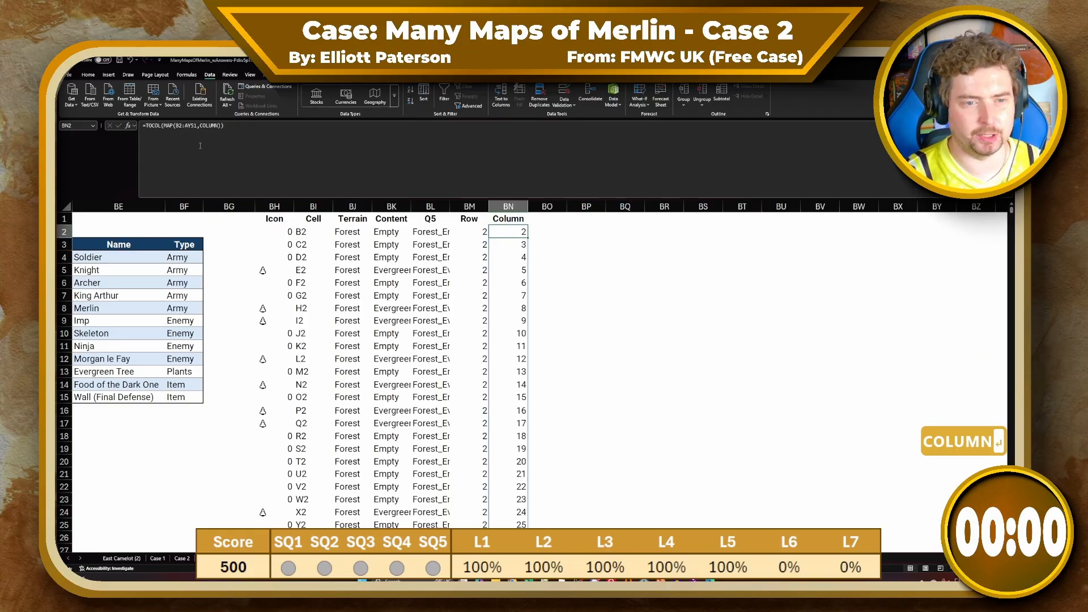
# Add the direction headers S, W and E in BO1, BP1 and BQ1
pyautogui.press('Up')
pyautogui.press('Left')
pyautogui.press('Right')
pyautogui.press('Right')
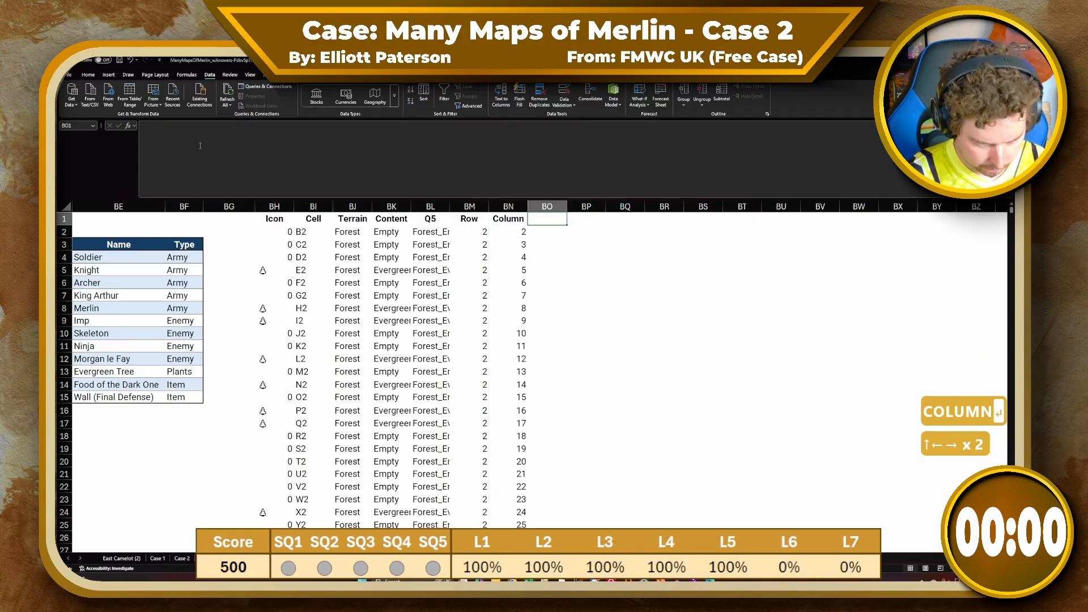
pyautogui.write('S')
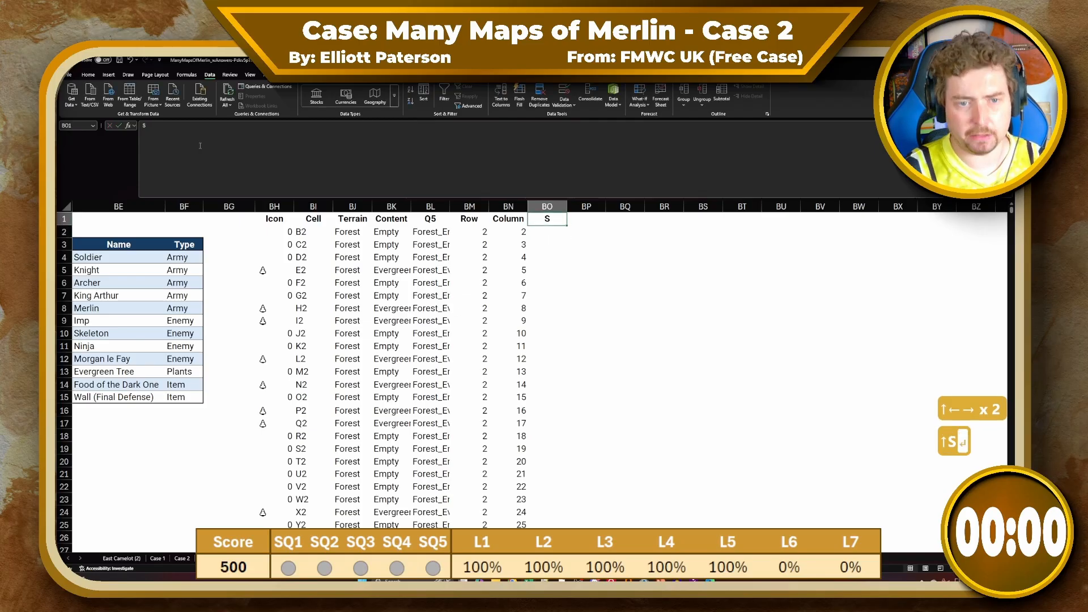
pyautogui.press('Return')
pyautogui.press('Up')
pyautogui.press('Right')
pyautogui.write('W')
pyautogui.press('Return')
pyautogui.press('Up')
pyautogui.press('Right')
pyautogui.write('E')
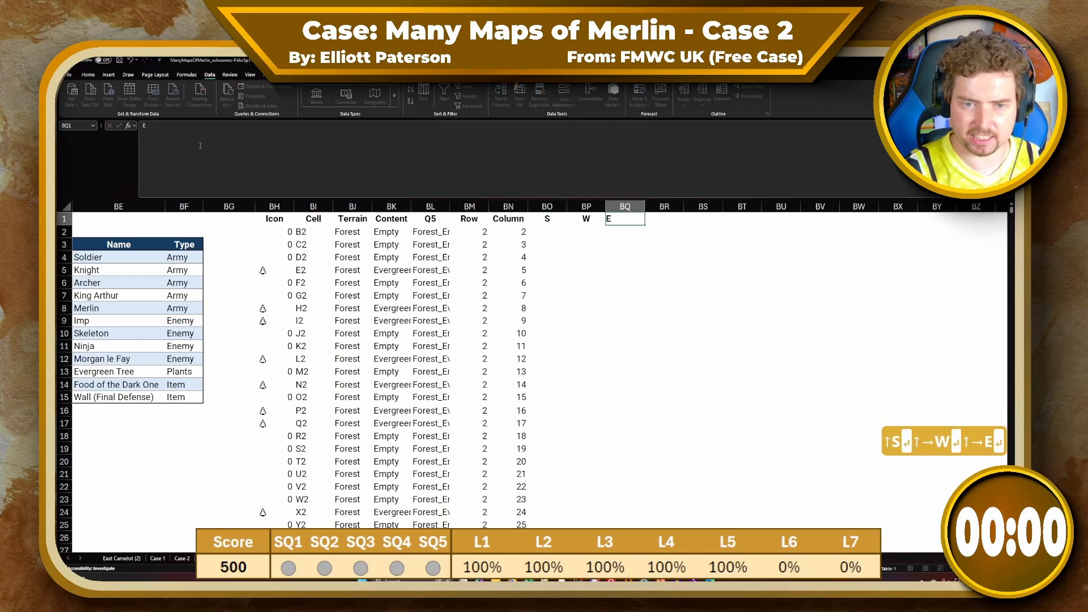
pyautogui.press('Left')
pyautogui.press('Left')
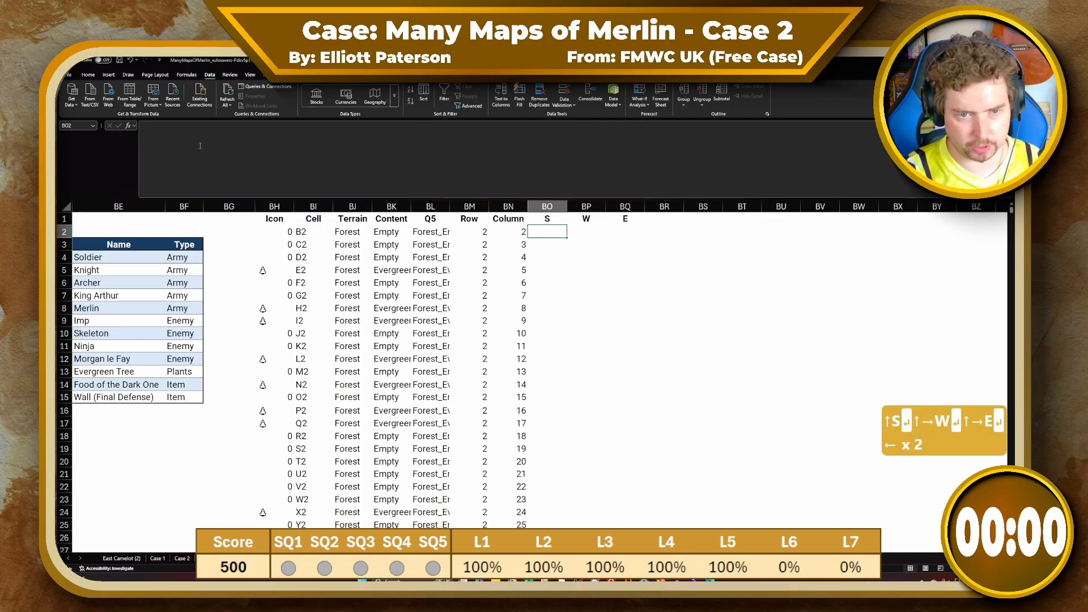
# Enter =ADDRESS(BM2+1,BN2,4) in BO2 to get the cell south of the current one
pyautogui.write('=')
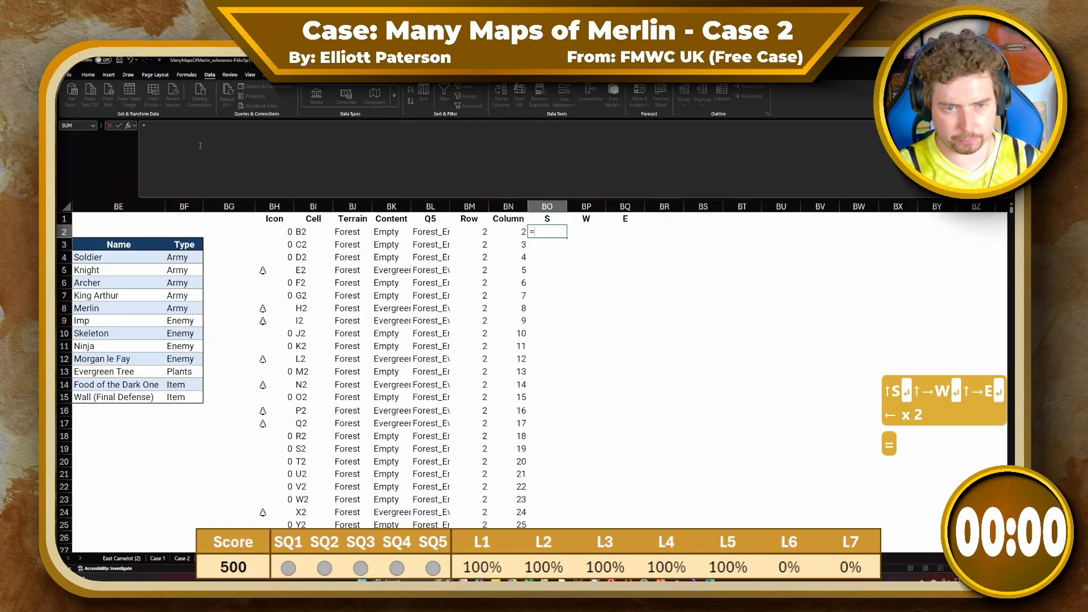
pyautogui.write('ADDRESS(')
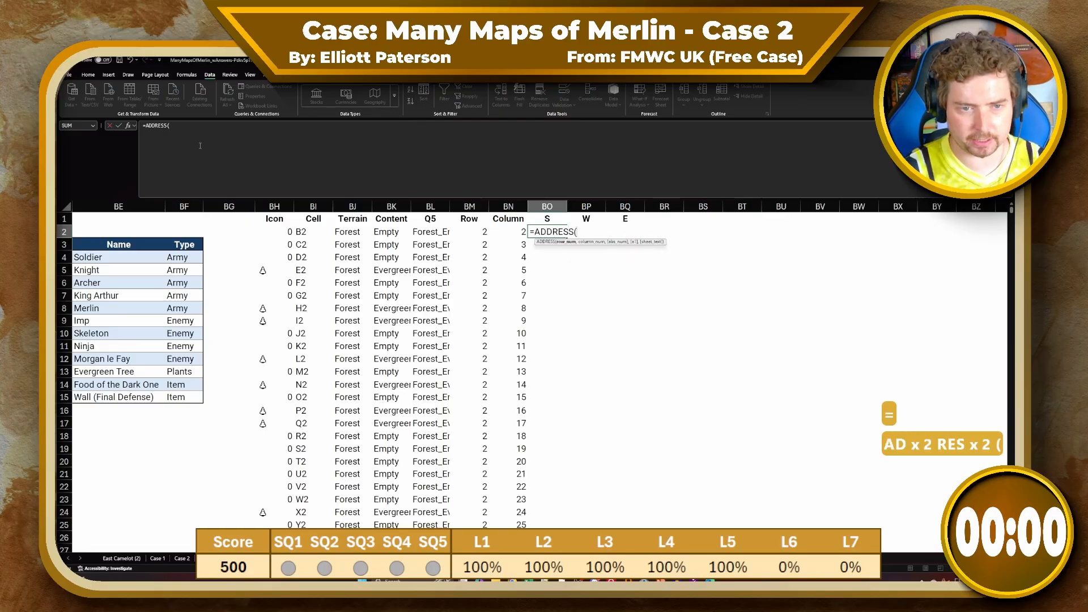
pyautogui.press('Left')
pyautogui.press('Left')
pyautogui.write('+1')
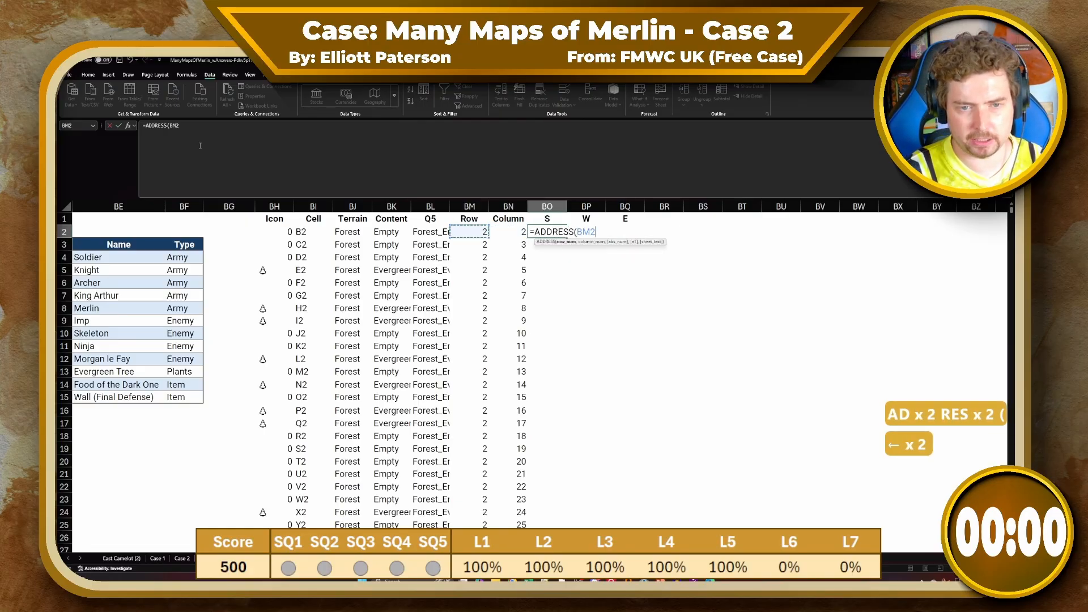
pyautogui.write(',')
pyautogui.press('Left')
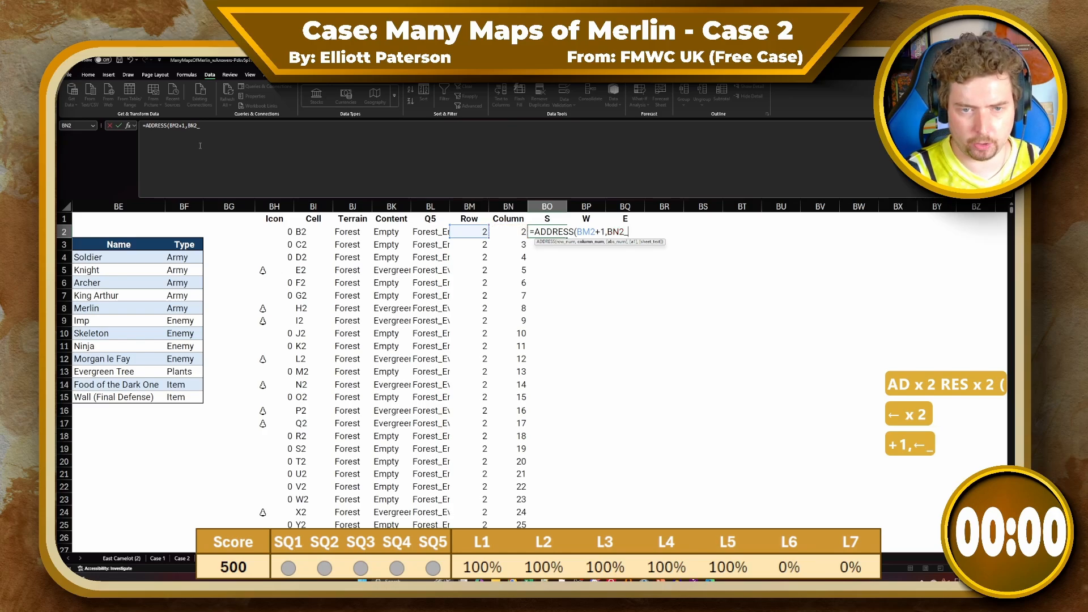
pyautogui.write(',4)')
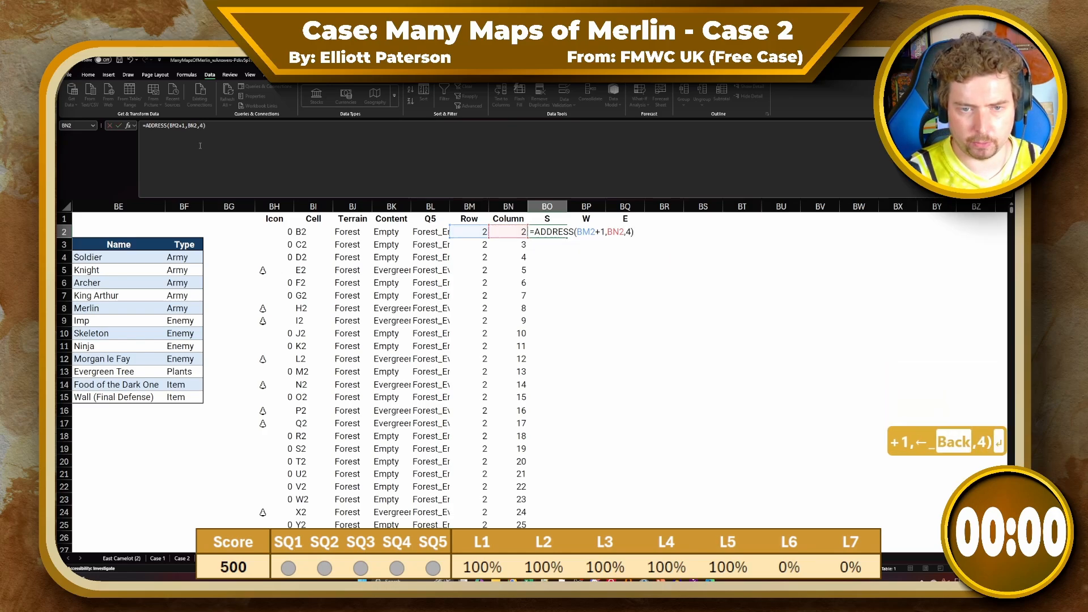
pyautogui.press('Return')
# Reuse the BO2 formula in BP2 as =ADDRESS(BM2,BN2-1,4) to get the cell to the west
pyautogui.click(182, 126)
pyautogui.hotkey('ctrl', 'a')
pyautogui.hotkey('ctrl', 'c')
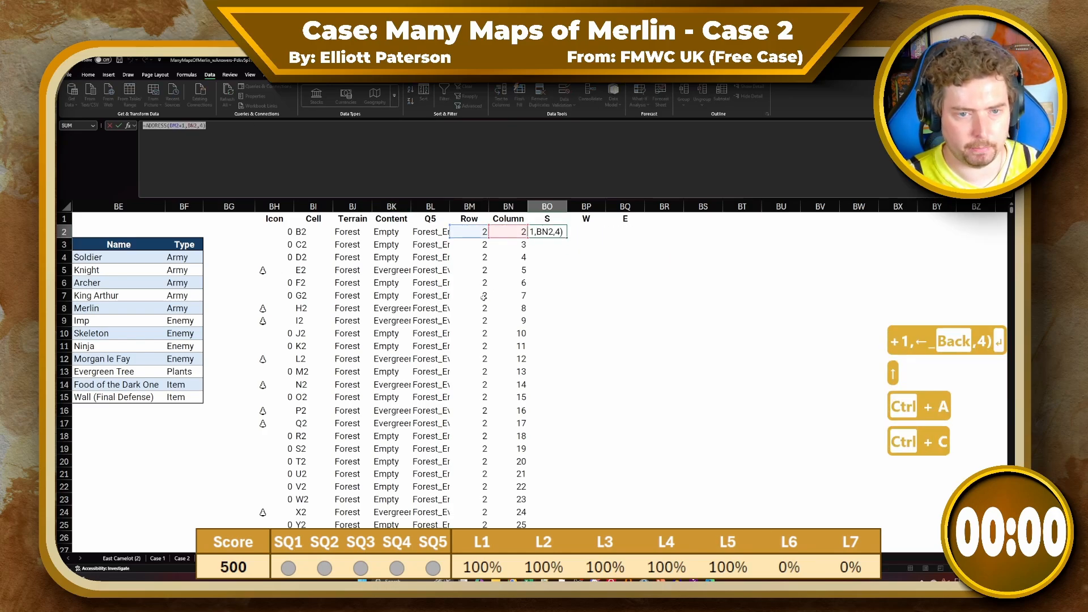
pyautogui.press('Escape')
pyautogui.press('Right')
pyautogui.click(516, 155)
pyautogui.hotkey('ctrl', 'v')
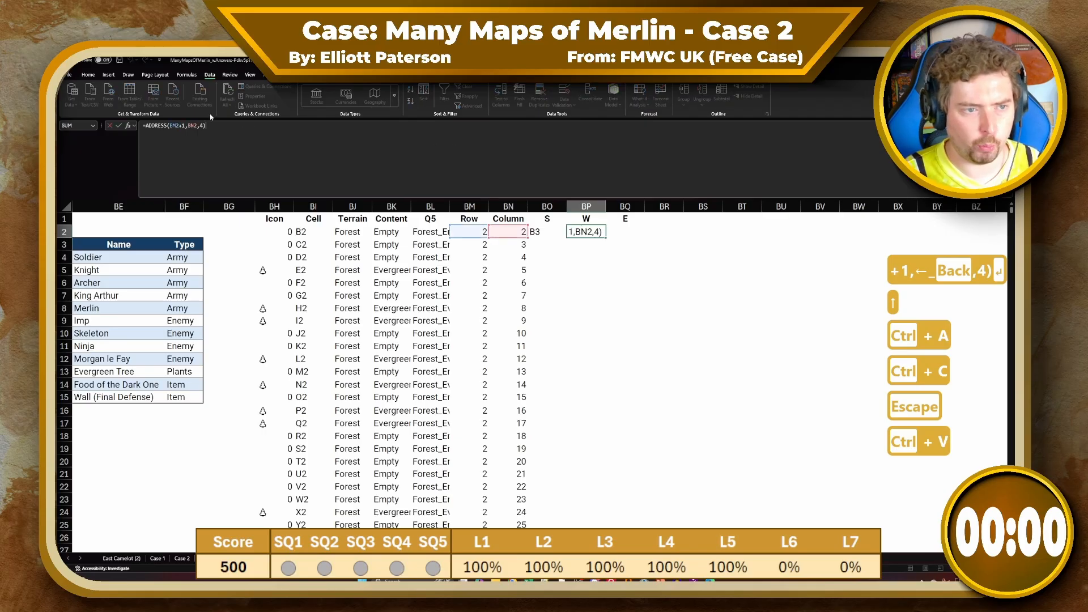
pyautogui.click(179, 125)
pyautogui.press('BackSpace')
pyautogui.press('BackSpace')
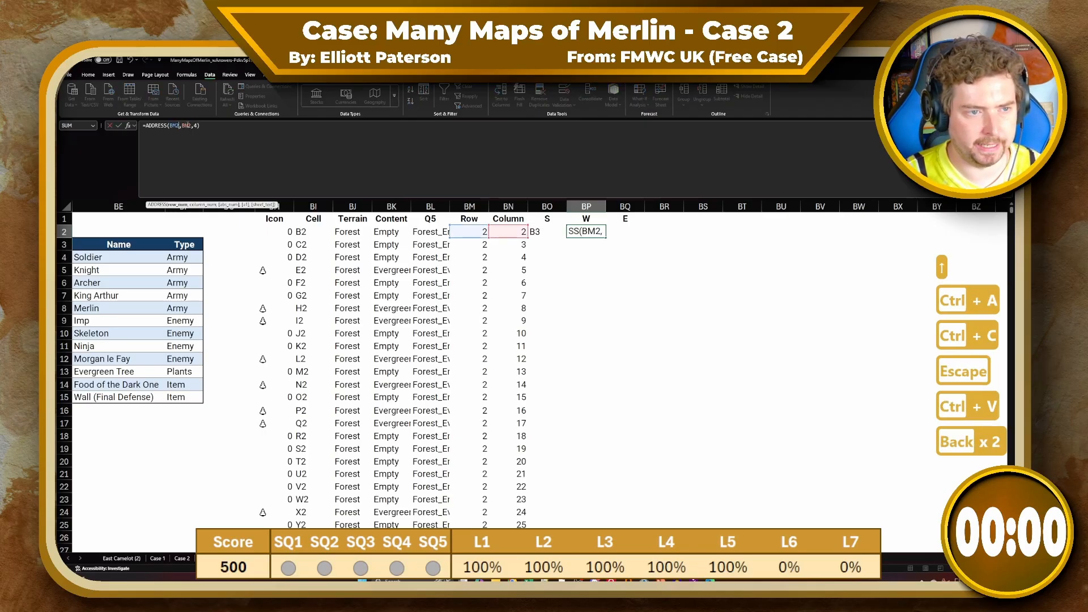
pyautogui.click(191, 126)
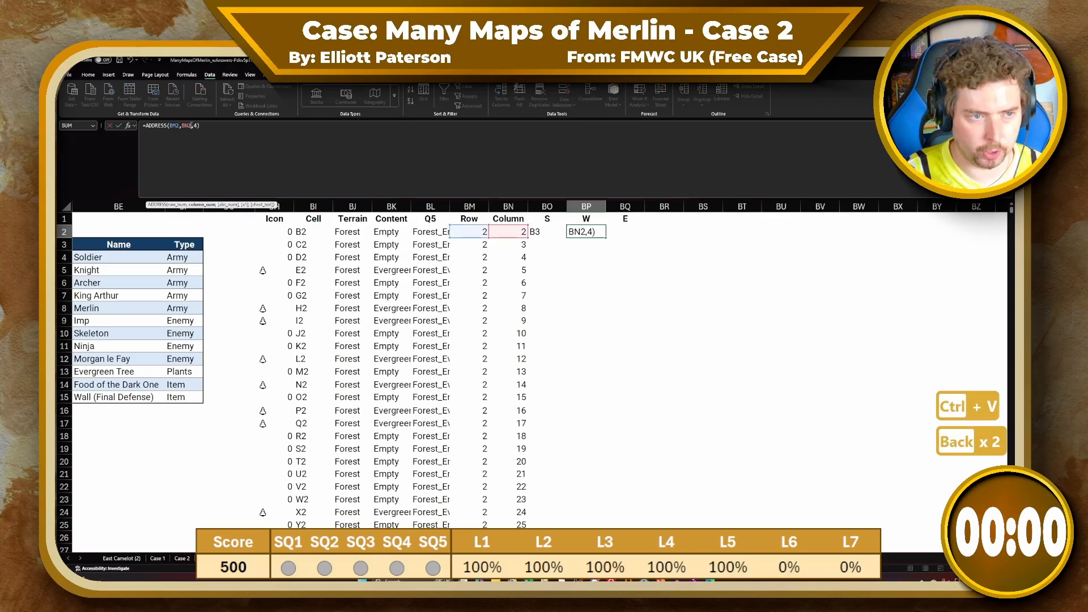
pyautogui.write('-1')
pyautogui.press('Return')
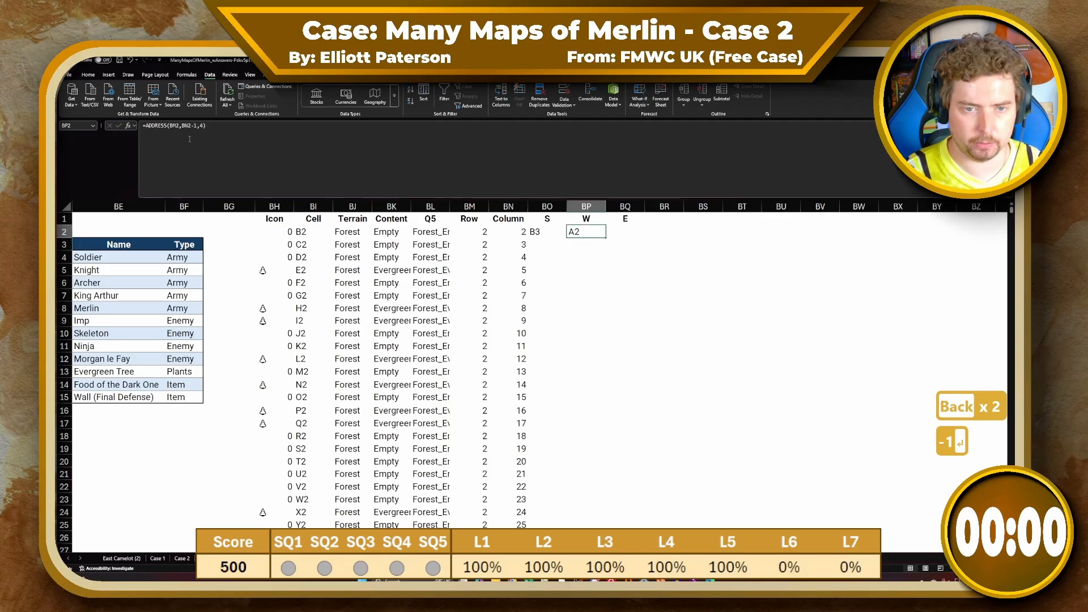
# Reuse the BP2 formula in BQ2 as =ADDRESS(BM2,BN2+1,4) to get the cell to the east
pyautogui.click(245, 141)
pyautogui.moveTo(245, 141); pyautogui.dragTo(146, 142)
pyautogui.hotkey('ctrl', 'c')
pyautogui.press('Escape')
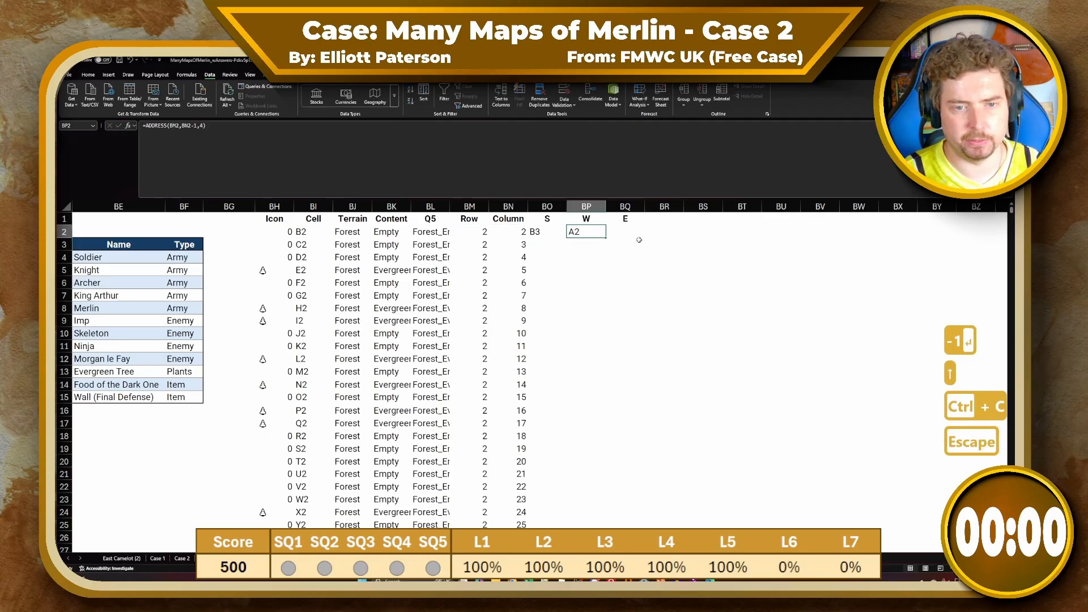
pyautogui.click(621, 233)
pyautogui.click(291, 149)
pyautogui.hotkey('ctrl', 'v')
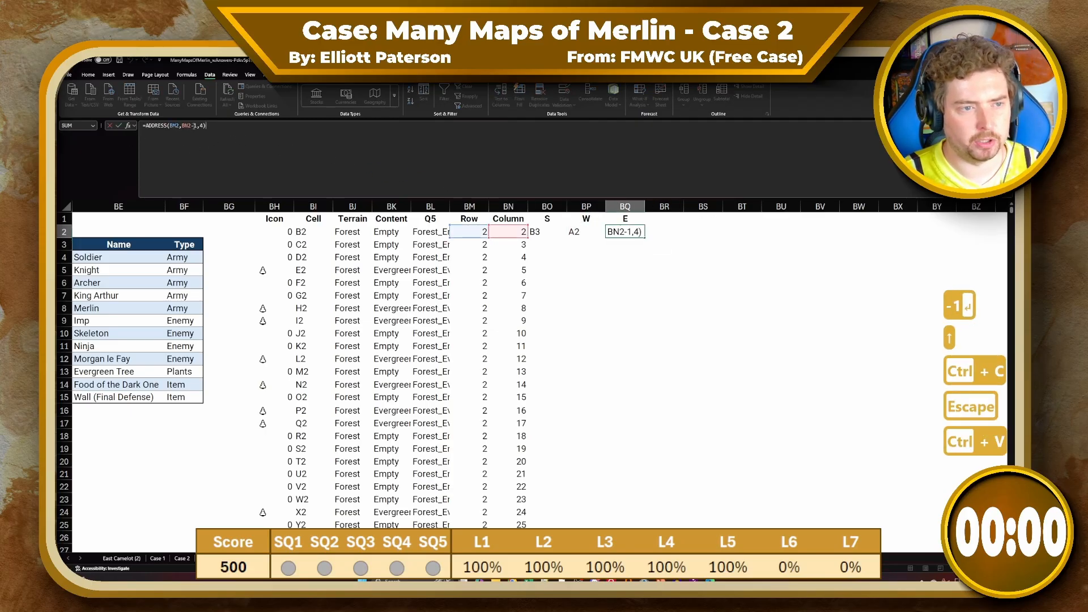
pyautogui.press('BackSpace')
pyautogui.write('+')
pyautogui.press('Return')
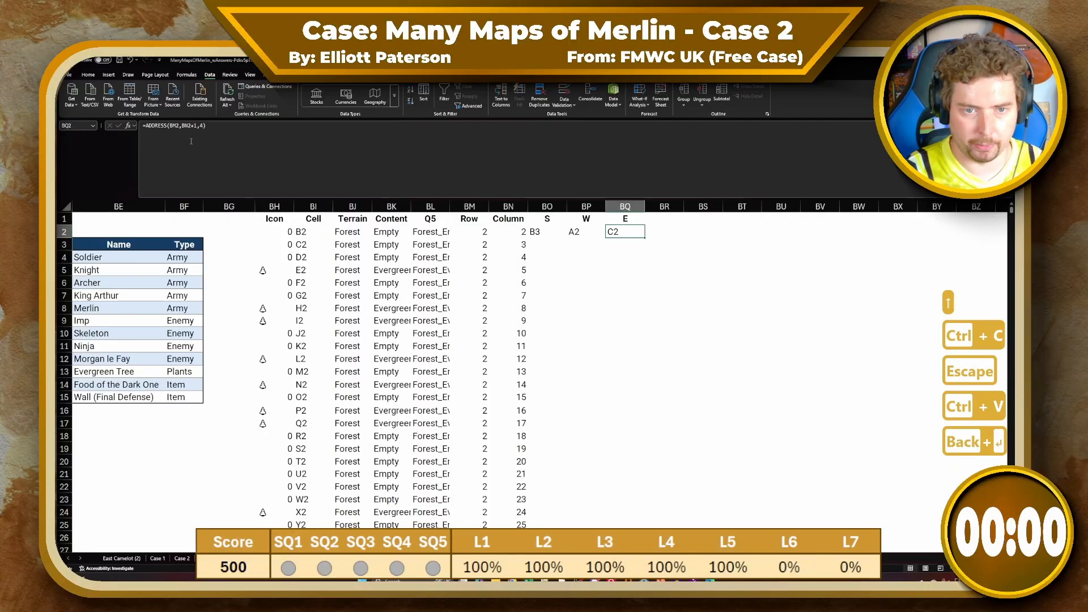
# Fill the S, W and E address formulas in BO2:BQ2 down the whole cell list
pyautogui.moveTo(625, 232); pyautogui.dragTo(547, 234)
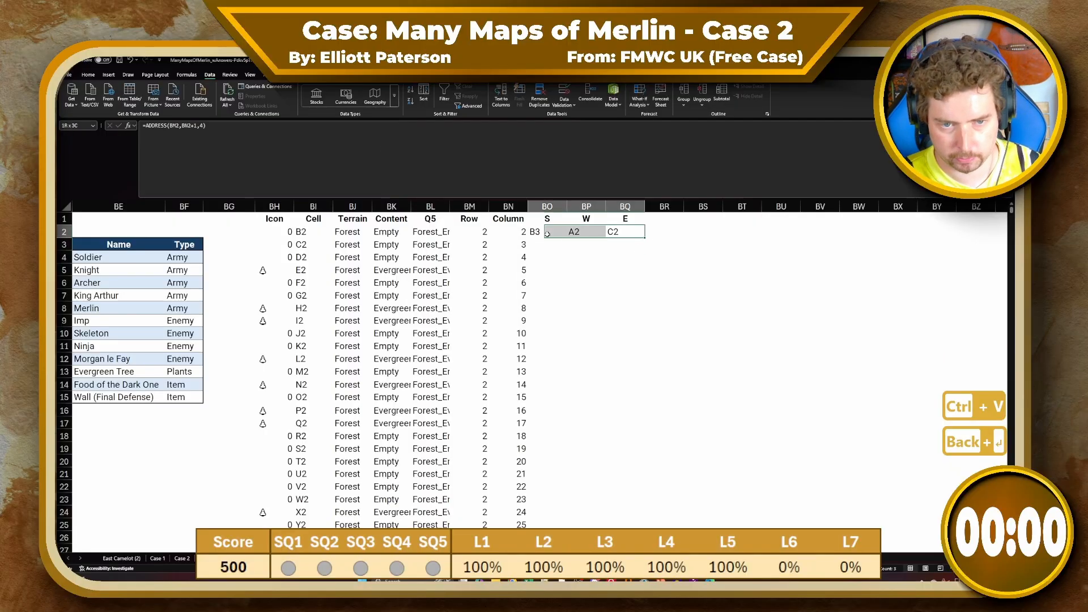
pyautogui.doubleClick(644, 236)
pyautogui.click(657, 234)
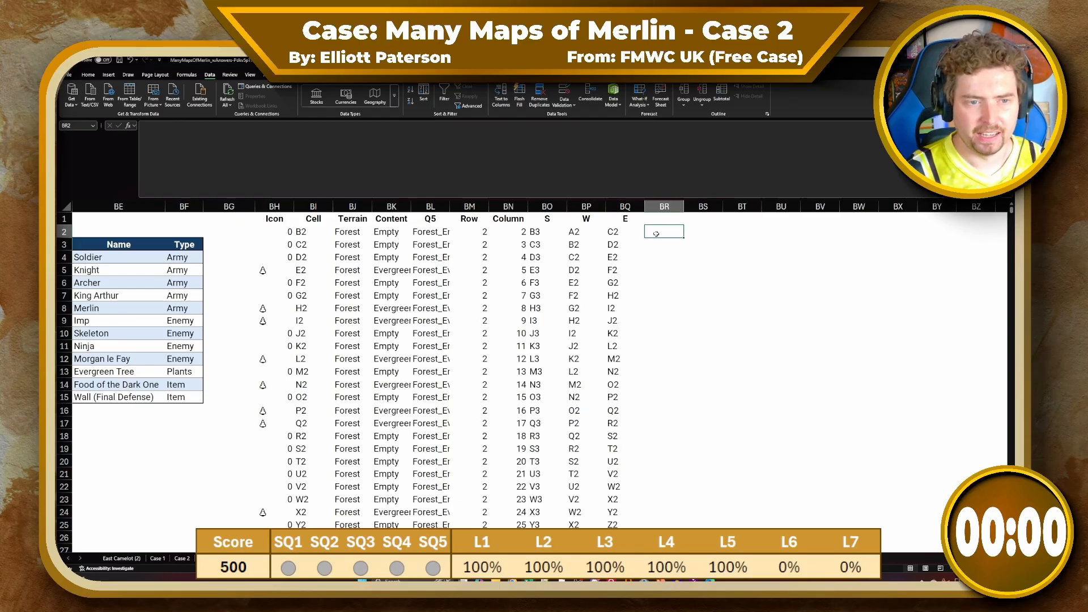
# Examine the neighbour addresses against the map's edges to see which directions could fall outside the map
pyautogui.press('Left')
pyautogui.press('Left')
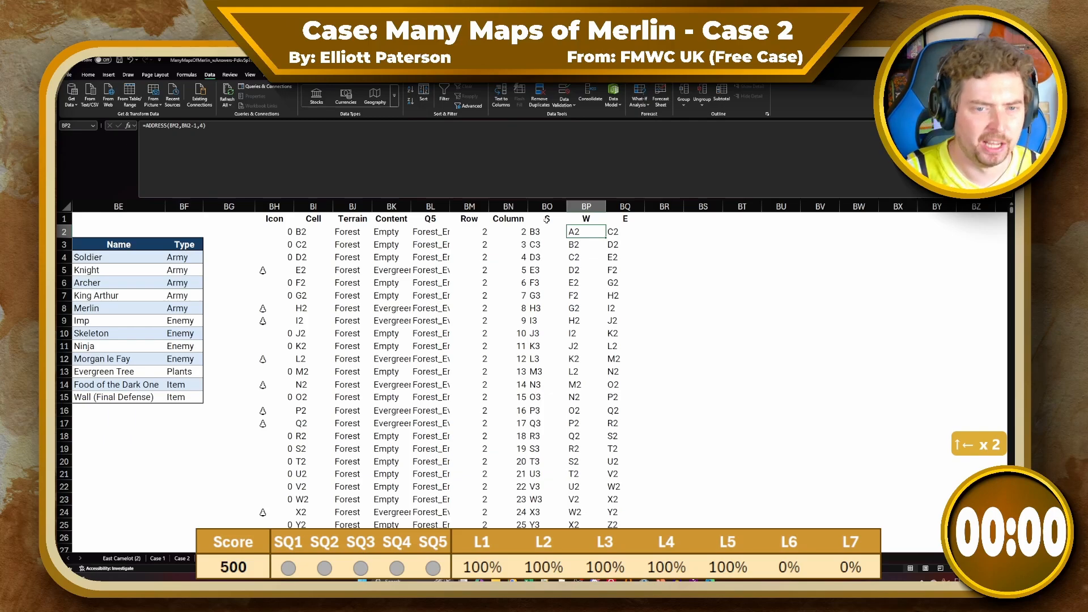
pyautogui.moveTo(547, 244); pyautogui.dragTo(547, 257)
pyautogui.hscroll(-8, 406, 446)
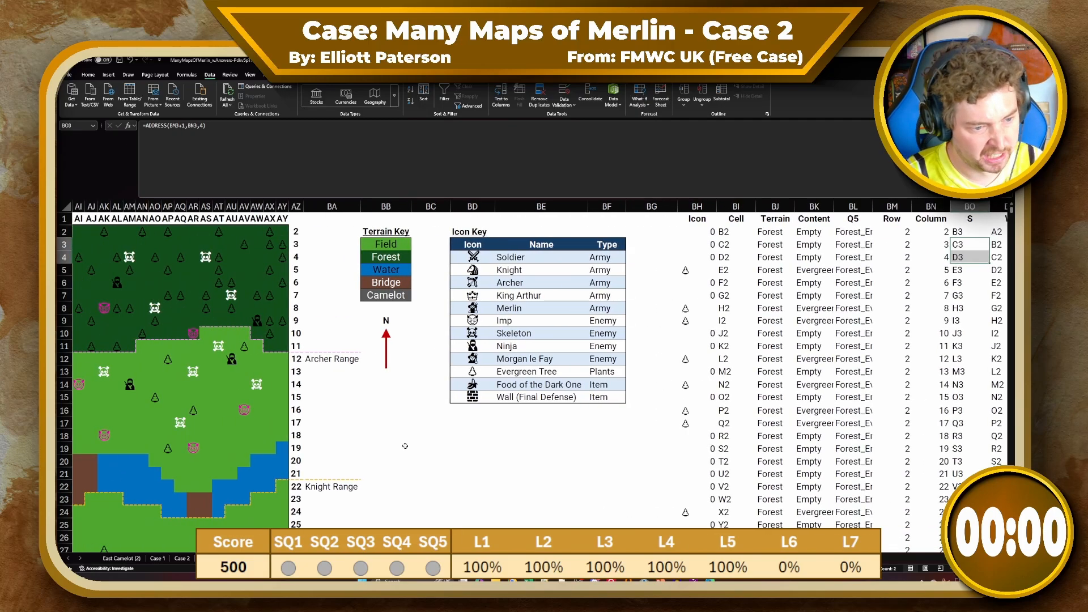
pyautogui.hscroll(-7, 405, 446)
pyautogui.scroll(-10, 312, 465)
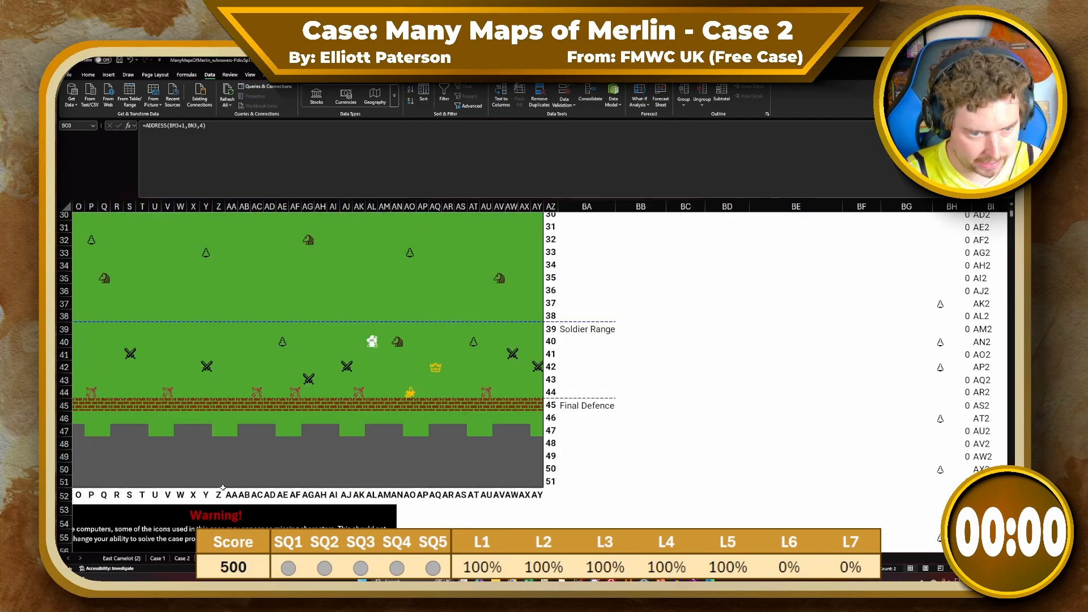
pyautogui.click(319, 471)
pyautogui.scroll(4, 319, 472)
pyautogui.hscroll(8, 705, 449)
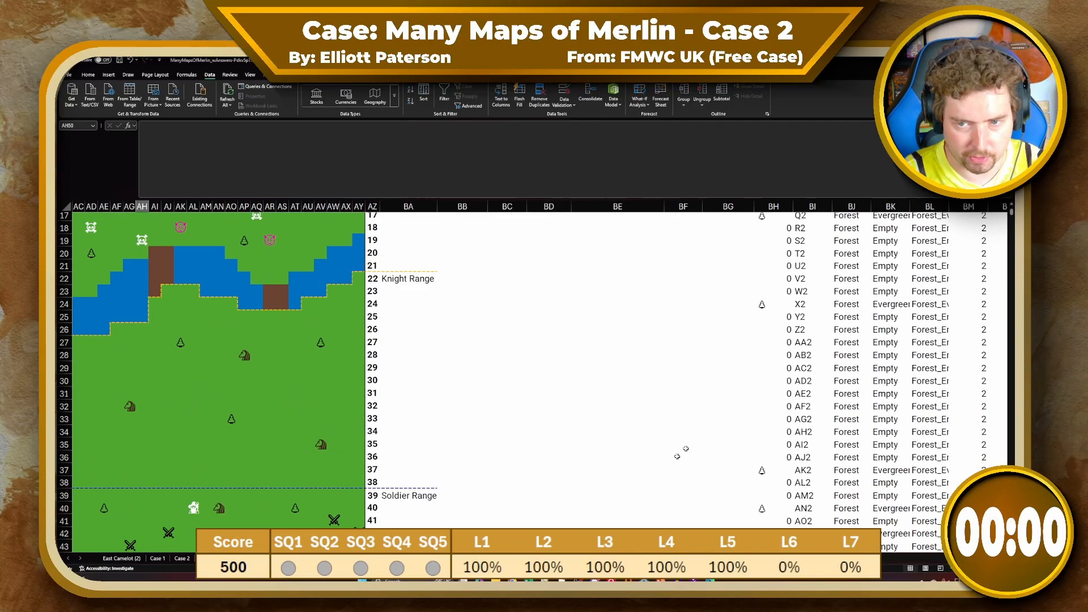
pyautogui.hscroll(6, 659, 445)
pyautogui.scroll(5, 657, 449)
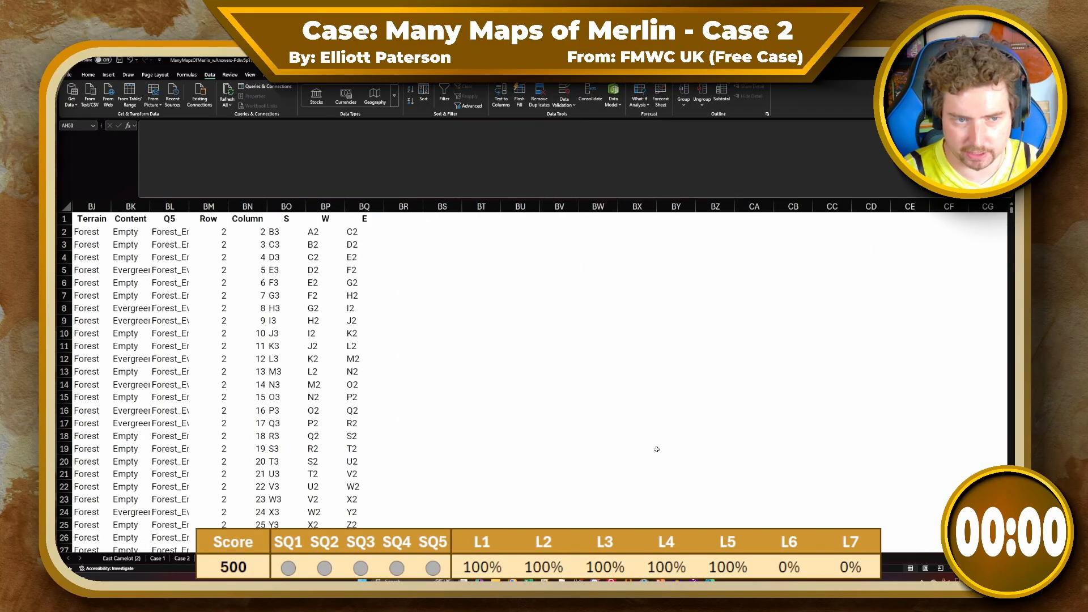
pyautogui.click(275, 231)
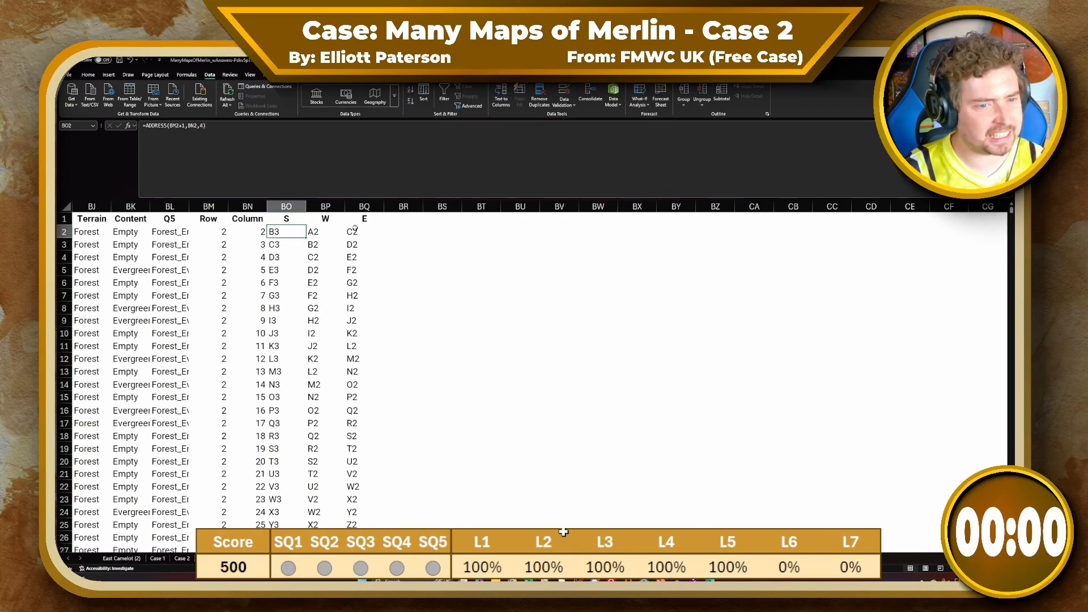
pyautogui.click(355, 230)
pyautogui.click(308, 234)
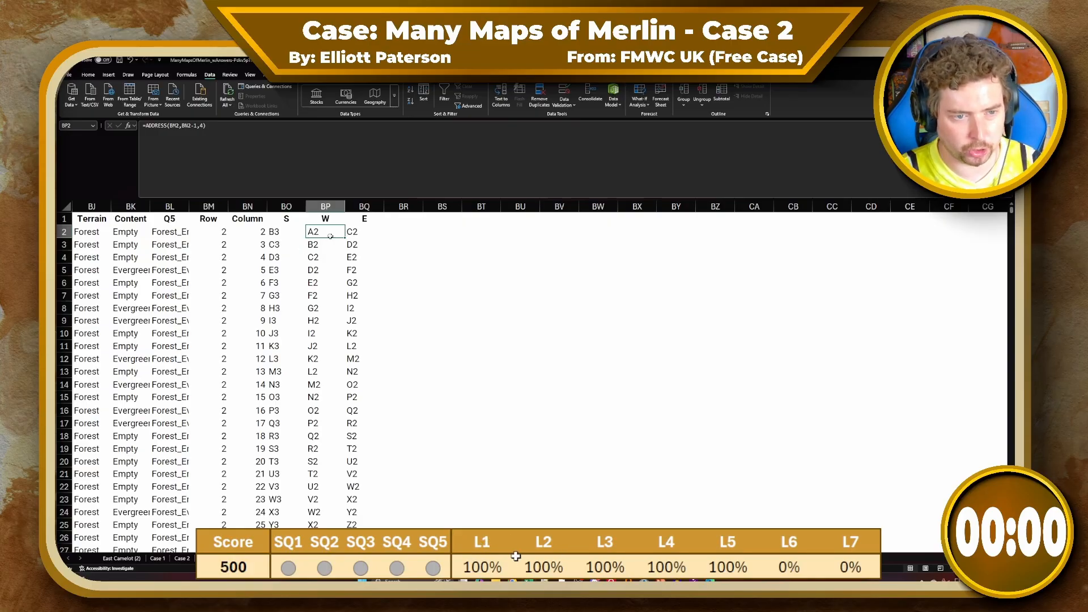
# Add the header "Is W OOB?" in BR1 and fit column BR to its width
pyautogui.click(403, 218)
pyautogui.write('Is')
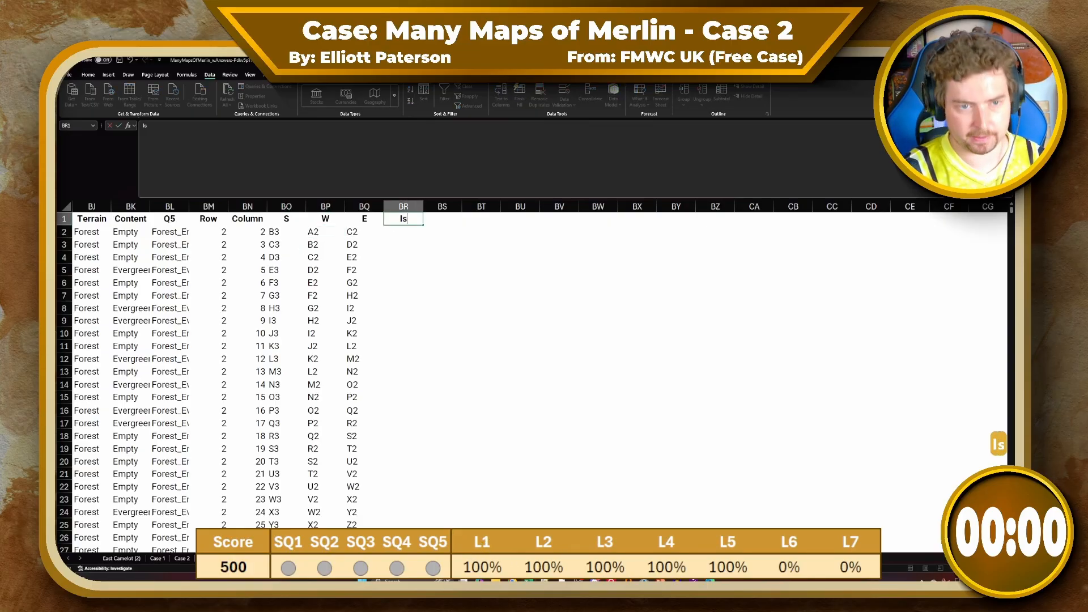
pyautogui.write(' W OOB?')
pyautogui.press('Return')
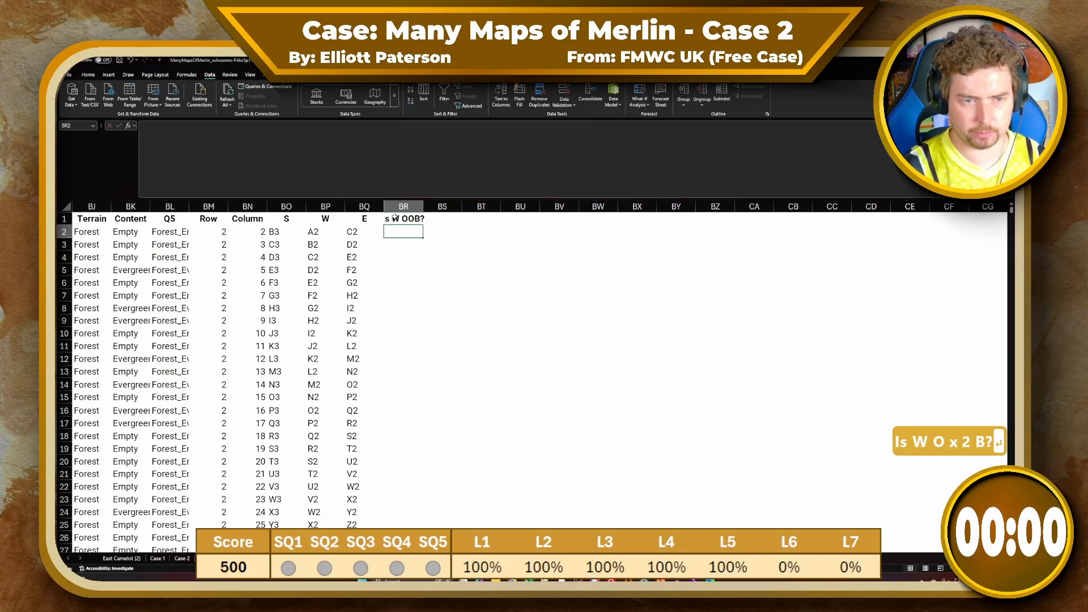
pyautogui.click(426, 206)
pyautogui.doubleClick(423, 206)
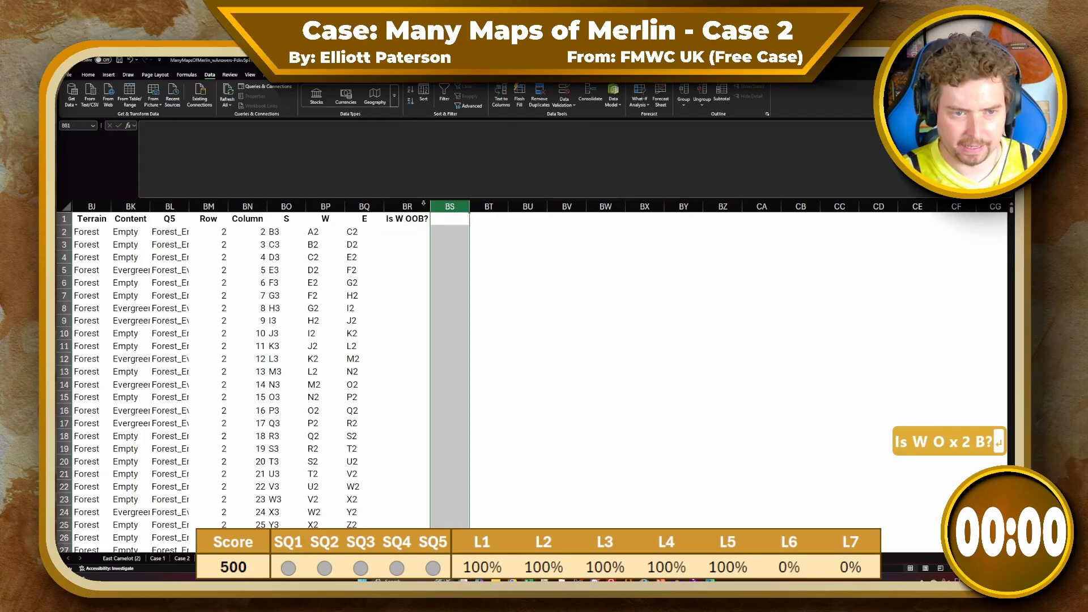
# Enter =LEFT(BP2:BP2501)="A" in BR2 to test whether the west neighbour's address starts with A
pyautogui.click(411, 232)
pyautogui.write('=')
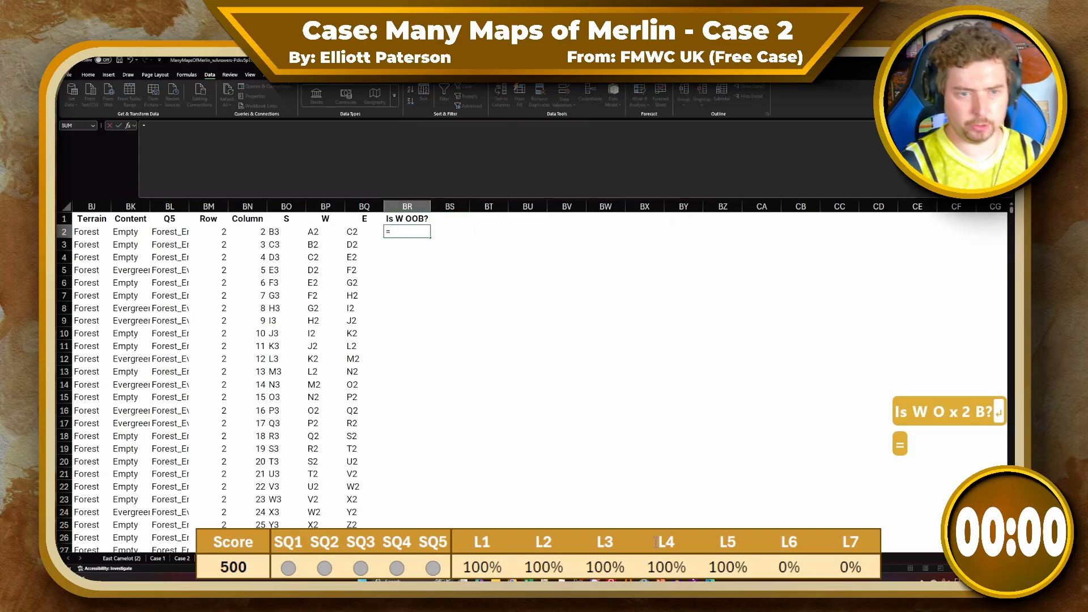
pyautogui.write('LEFT(')
pyautogui.press('Left')
pyautogui.press('Left')
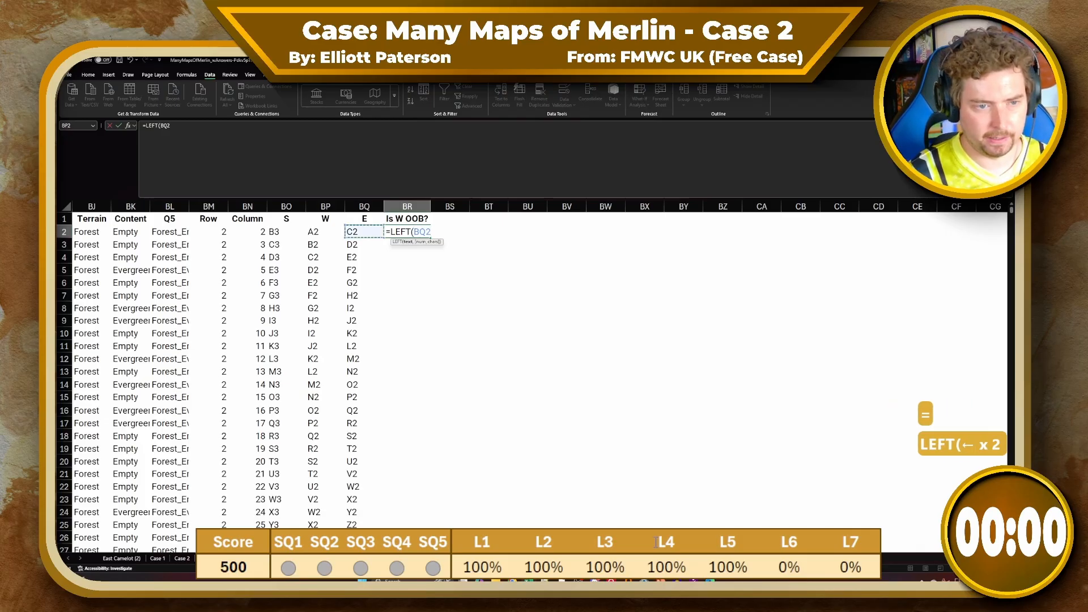
pyautogui.hotkey('ctrl', 'shift', 'Down')
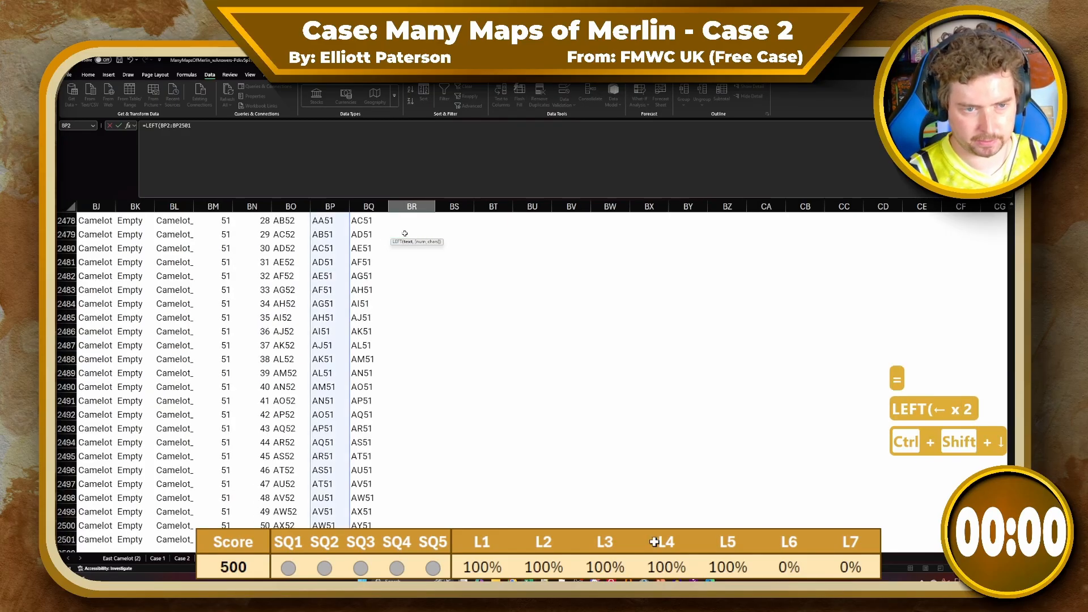
pyautogui.write(')')
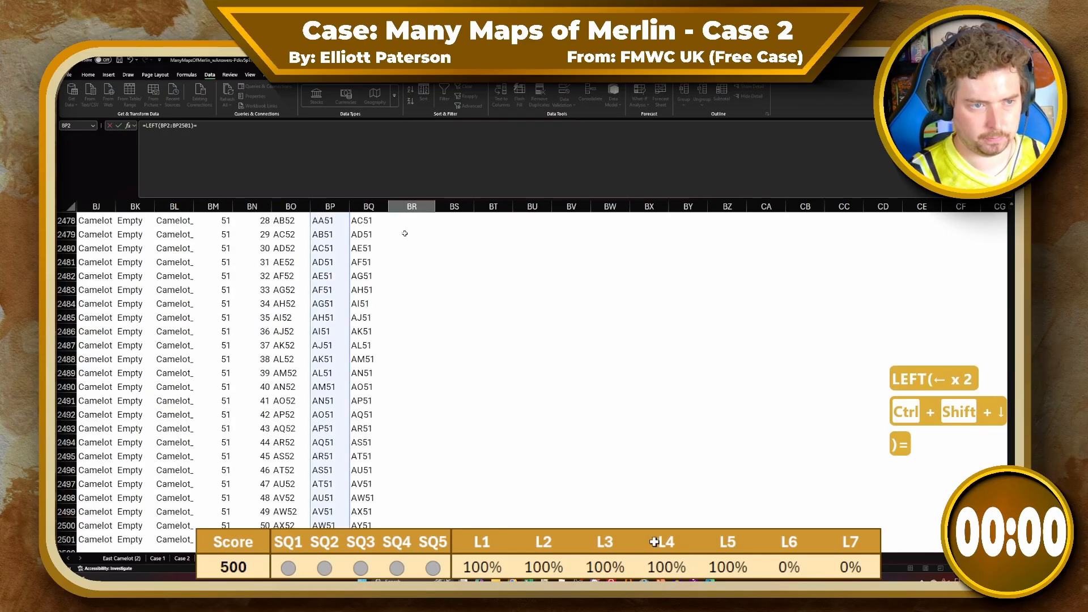
pyautogui.write('="A')
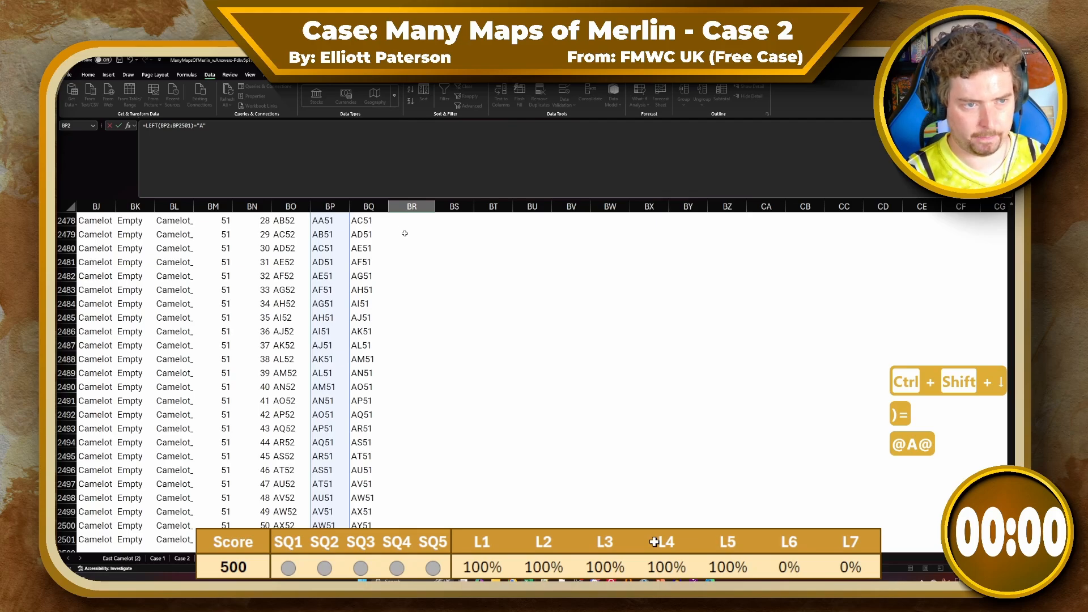
pyautogui.write('"')
pyautogui.press('Return')
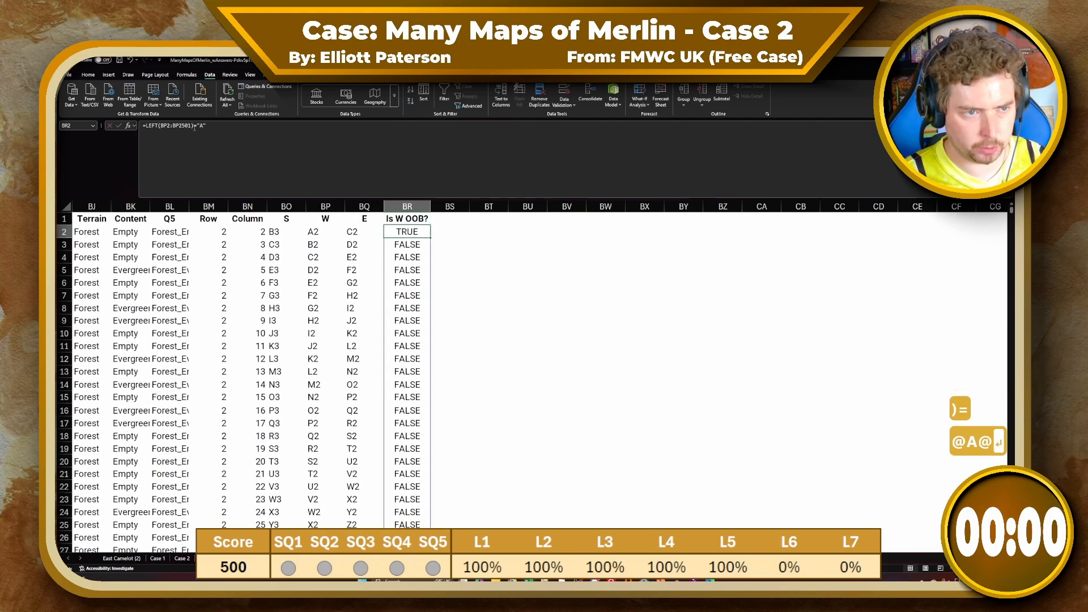
# Reverse the BR2 test to =LEFT(BP2:BP2501)<>"A"
pyautogui.click(198, 126)
pyautogui.press('BackSpace')
pyautogui.write('<>')
pyautogui.press('Return')
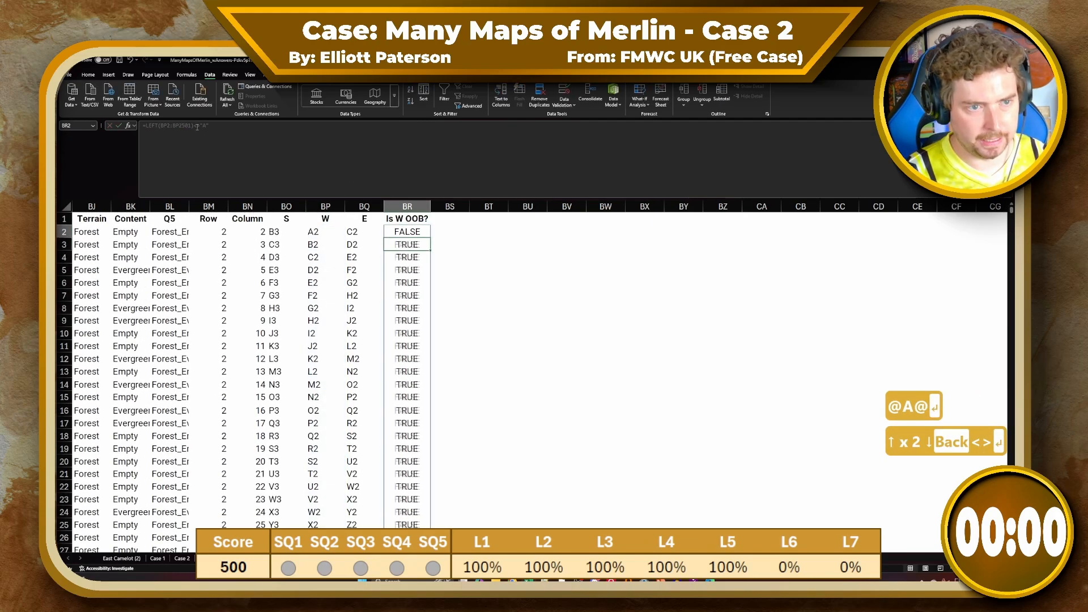
# Rename the BR1 header as "Is W Possible?"
pyautogui.click(400, 218)
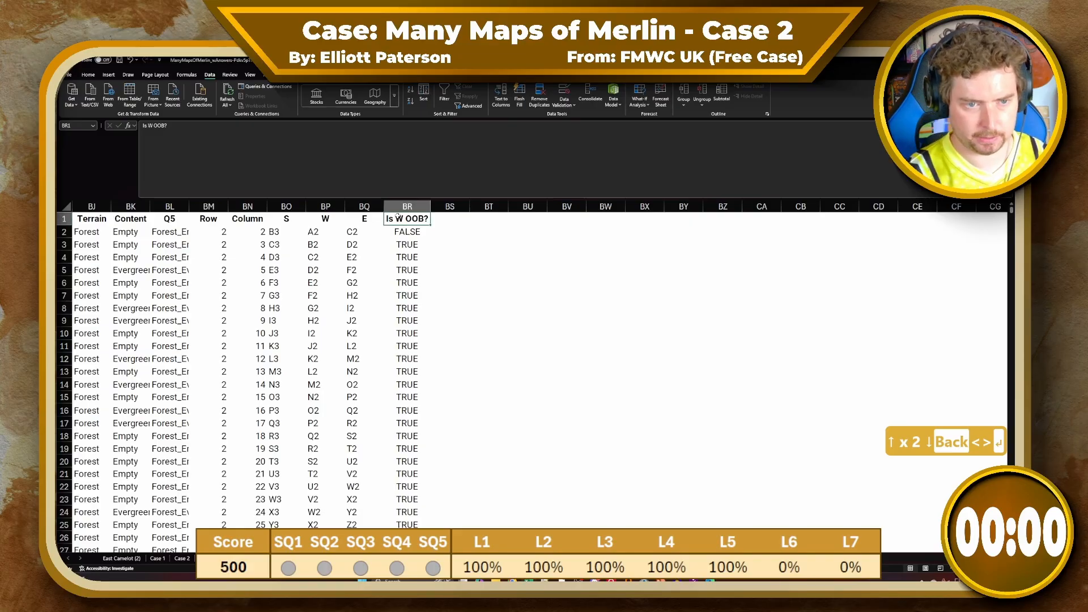
pyautogui.write('IS W')
pyautogui.press('BackSpace')
pyautogui.press('BackSpace')
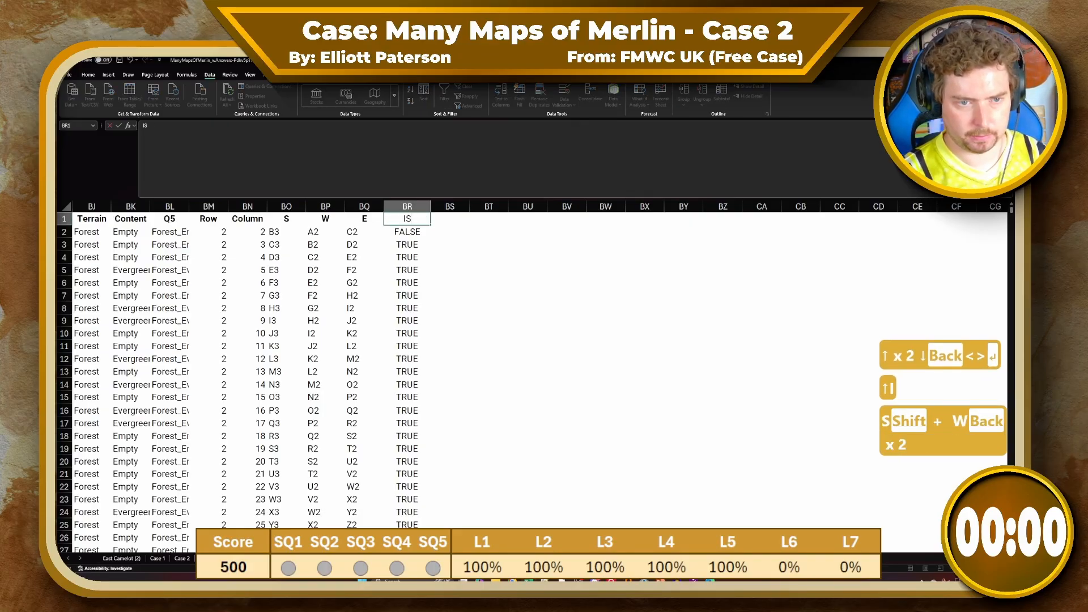
pyautogui.write('s')
pyautogui.press('BackSpace')
pyautogui.press('BackSpace')
pyautogui.write('s WPos')
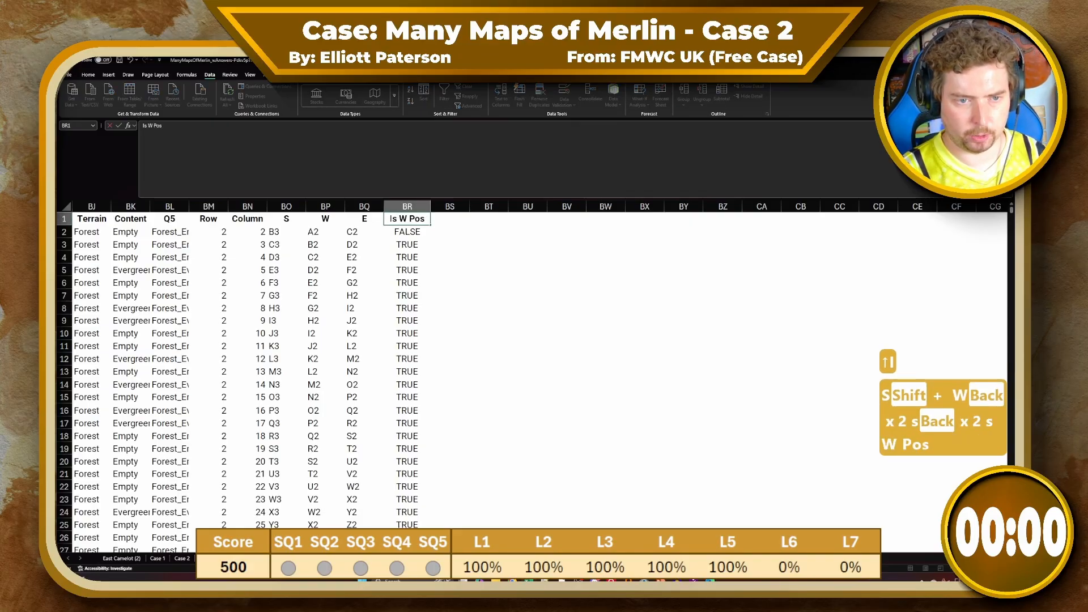
pyautogui.write('siible')
pyautogui.press('BackSpace')
pyautogui.press('BackSpace')
pyautogui.press('BackSpace')
pyautogui.press('BackSpace')
pyautogui.write('ble?')
pyautogui.press('Return')
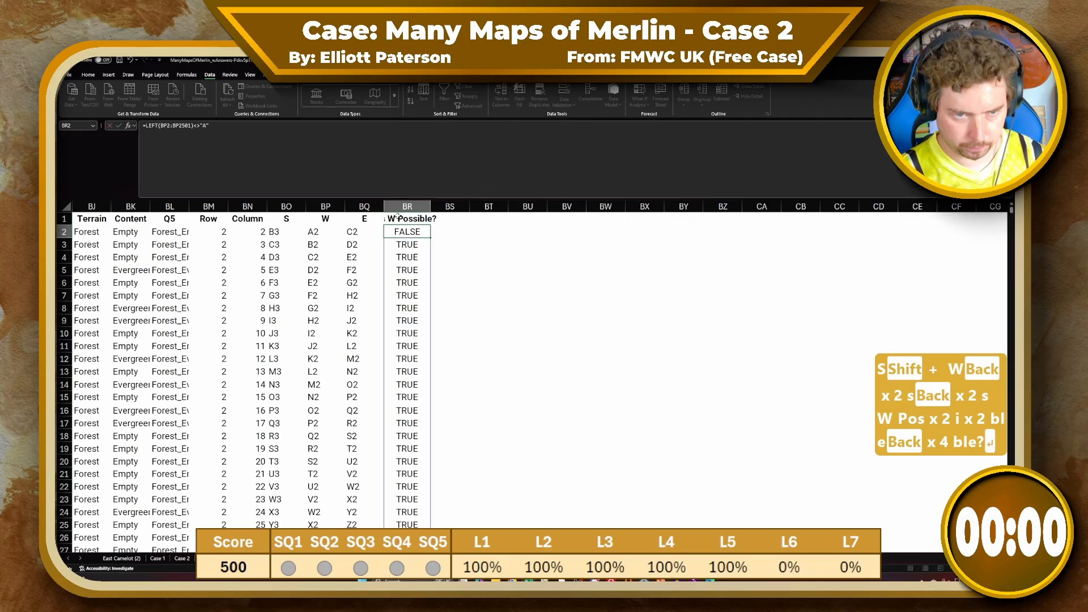
# Enter =XLOOKUP(BO2:BQ2,$BI$2#,BH2#) in BS2 to return the icons in the south, west and east neighbours
pyautogui.press('Left')
pyautogui.press('Left')
pyautogui.press('Left')
pyautogui.press('Left')
pyautogui.press('Left')
pyautogui.press('Left')
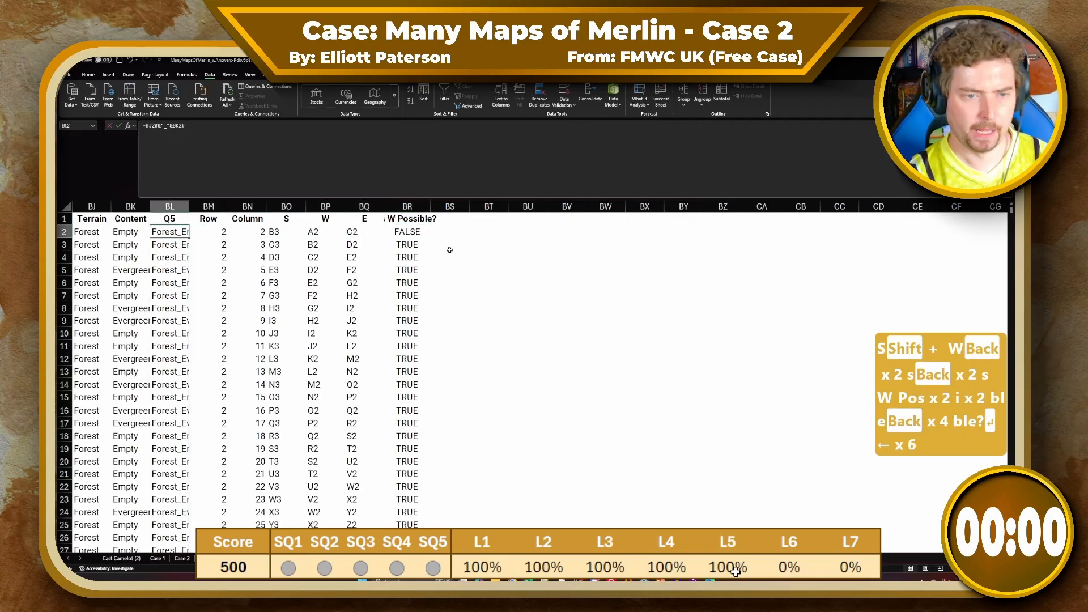
pyautogui.hscroll(-1, 450, 250)
pyautogui.click(575, 233)
pyautogui.write('=XLO')
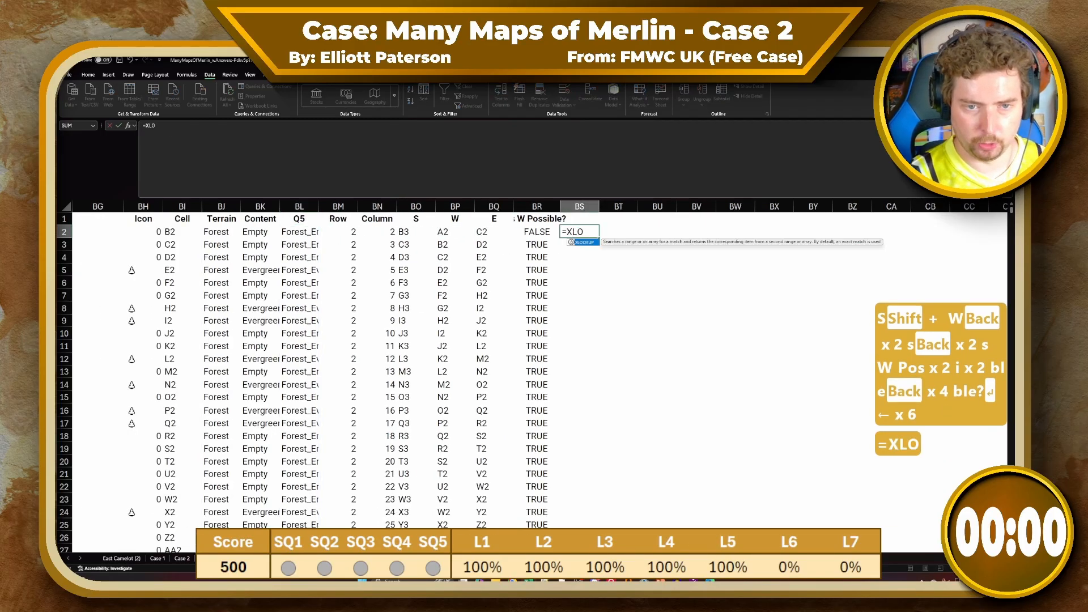
pyautogui.write('O')
pyautogui.press('Tab')
pyautogui.press('Left')
pyautogui.press('Left')
pyautogui.press('Left')
pyautogui.press('Left')
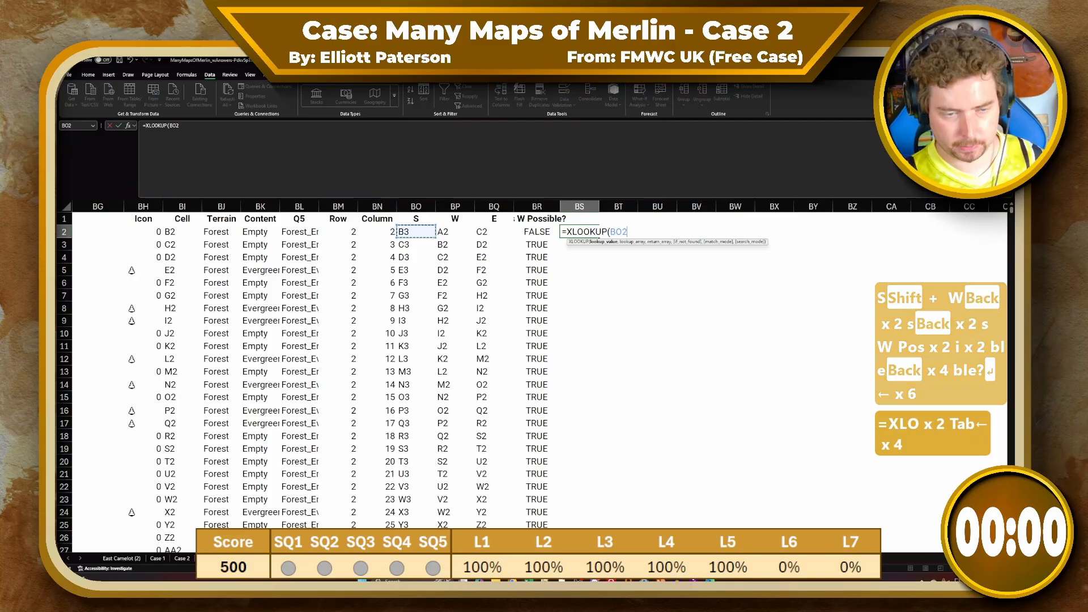
pyautogui.hotkey('shift', 'Right')
pyautogui.hotkey('shift', 'Right')
pyautogui.write(',')
pyautogui.press('Left')
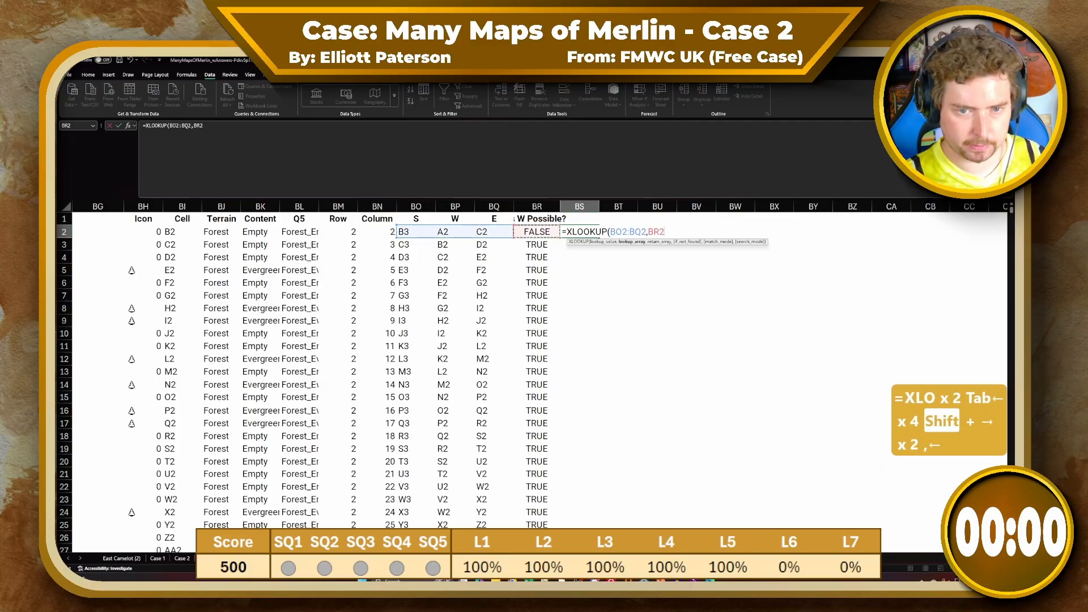
pyautogui.press('Left')
pyautogui.press('Left')
pyautogui.press('Left')
pyautogui.press('Left')
pyautogui.press('Left')
pyautogui.press('Left')
pyautogui.press('Left')
pyautogui.press('Left')
pyautogui.press('Left')
pyautogui.hotkey('ctrl', 'shift', 'Down')
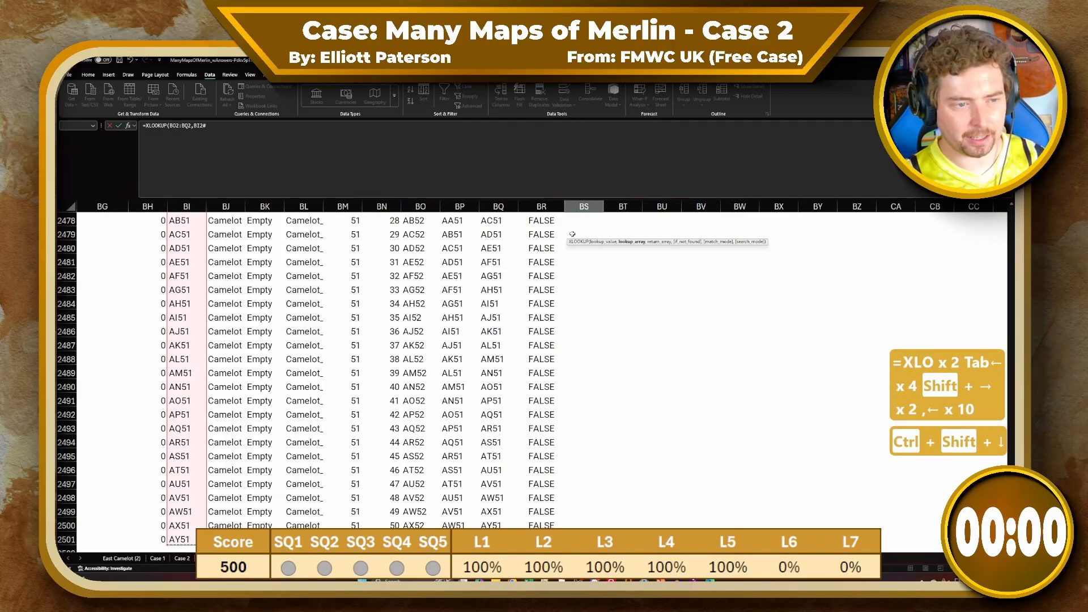
pyautogui.press('F4')
pyautogui.write(',')
pyautogui.press('Left')
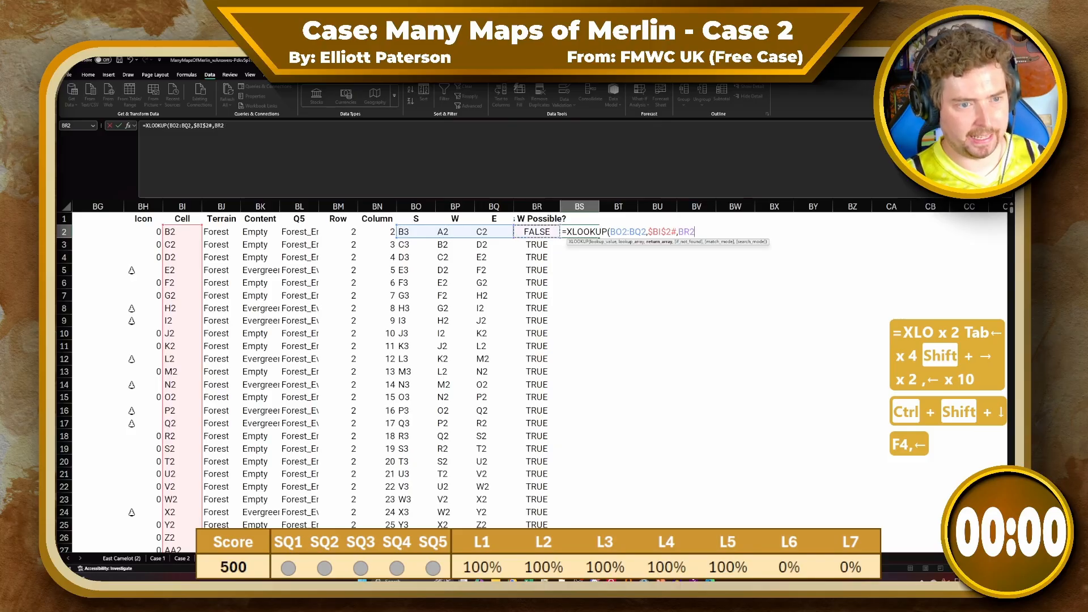
pyautogui.press('Left')
pyautogui.press('Left')
pyautogui.press('Left')
pyautogui.press('Left')
pyautogui.press('Left')
pyautogui.press('Left')
pyautogui.press('Left')
pyautogui.press('Left')
pyautogui.press('Left')
pyautogui.press('Left')
pyautogui.hotkey('ctrl', 'shift', 'Down')
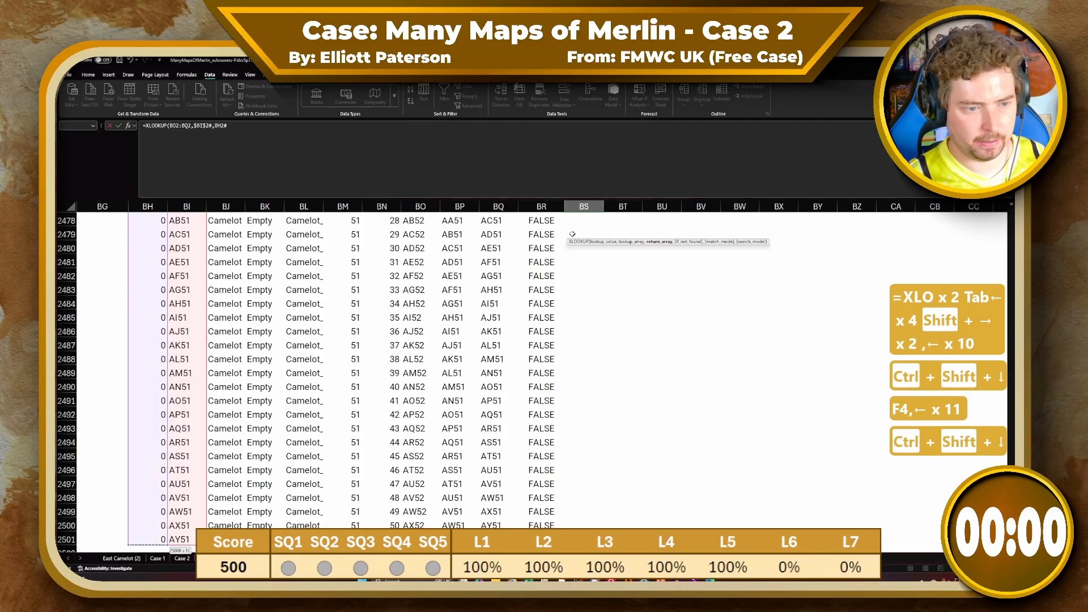
pyautogui.press('Return')
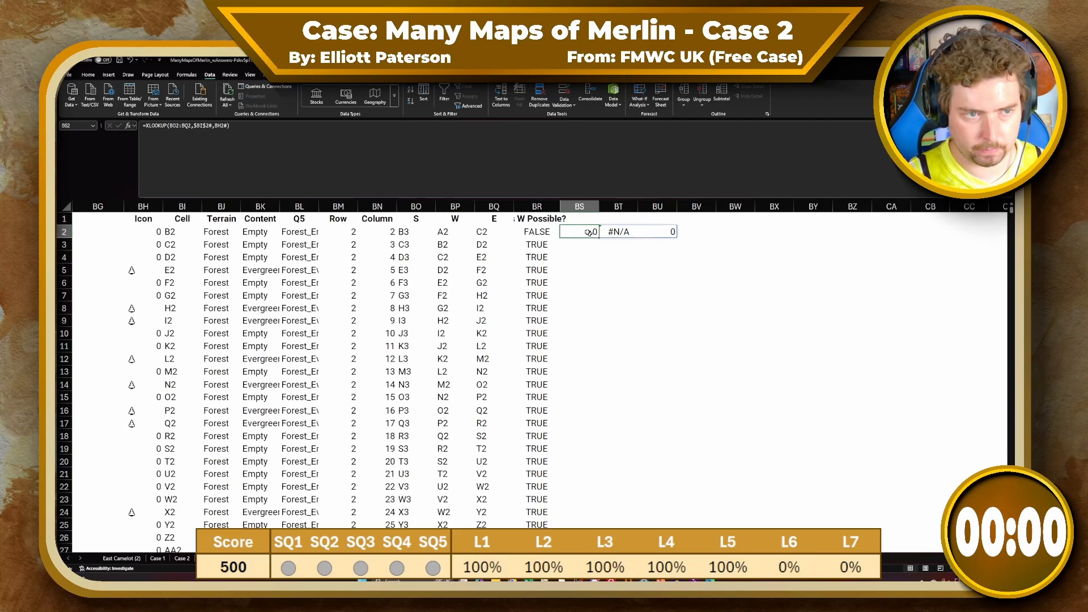
# Make the return array in the BS2 lookup absolute, giving =XLOOKUP(BO2:BQ2,$BI$2#,$BH$2#)
pyautogui.click(255, 140)
pyautogui.press('Up')
pyautogui.press('Up')
pyautogui.press('Down')
pyautogui.press('F4')
pyautogui.press('Return')
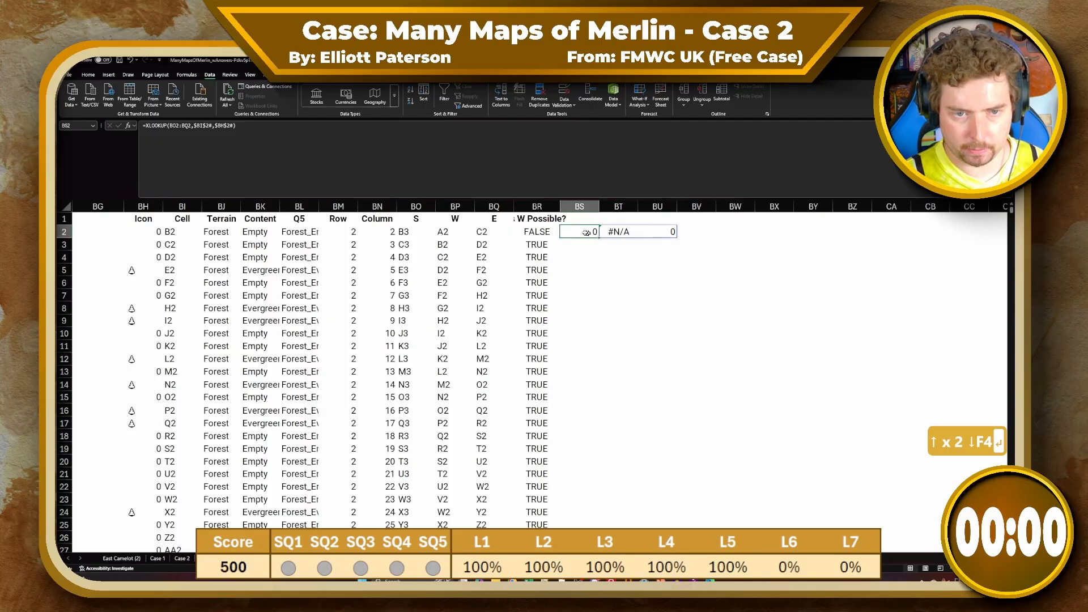
# Copy the BS2 neighbour icon lookup down column BS to row 2501
pyautogui.hotkey('ctrl', 'c')
pyautogui.hotkey('ctrl', 'Down')
pyautogui.press('Right')
pyautogui.hotkey('ctrl', 'shift', 'Up')
pyautogui.hotkey('ctrl', 'v')
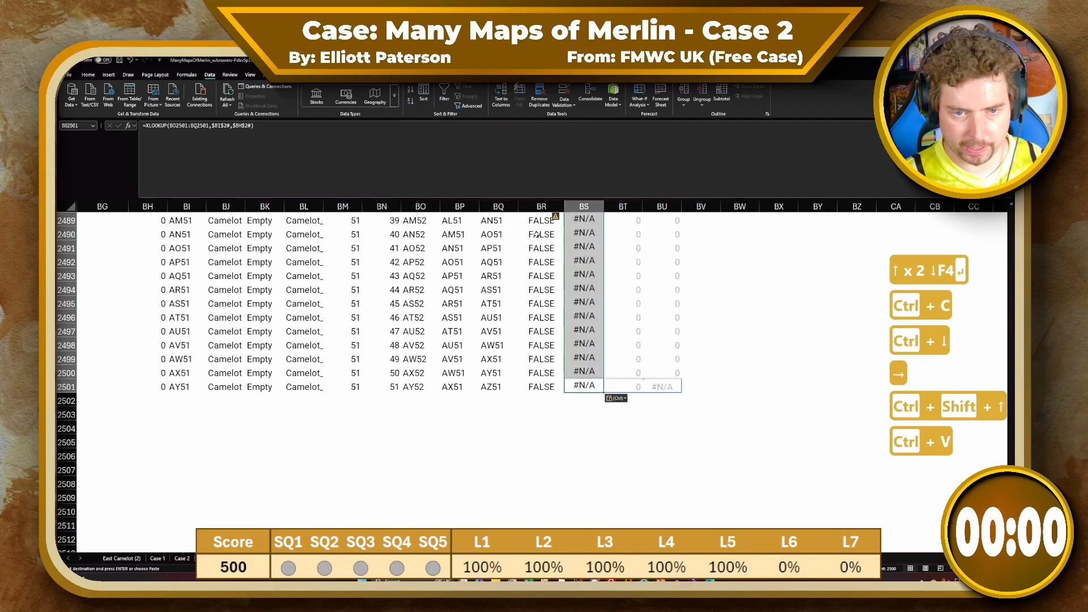
# Label the neighbour icon columns in BS1, BT1 and BU1 as "S", "W" and "E"
pyautogui.press('Up')
pyautogui.hotkey('ctrl', 'Up')
pyautogui.press('Up')
pyautogui.press('Up')
pyautogui.press('Down')
pyautogui.press('Right')
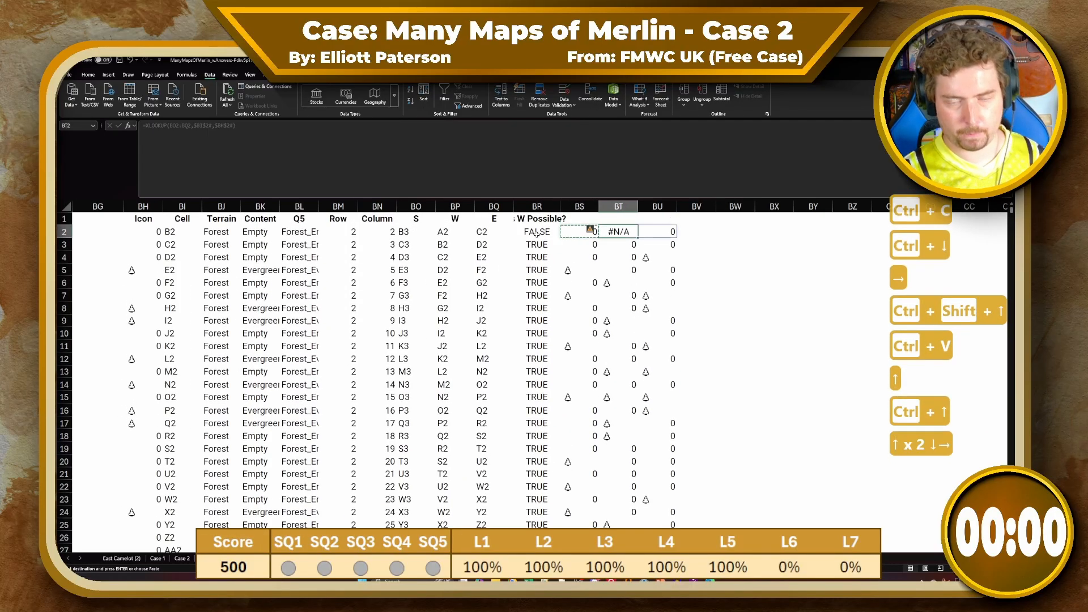
pyautogui.press('Right')
pyautogui.press('Right')
pyautogui.press('Left')
pyautogui.press('Left')
pyautogui.press('Left')
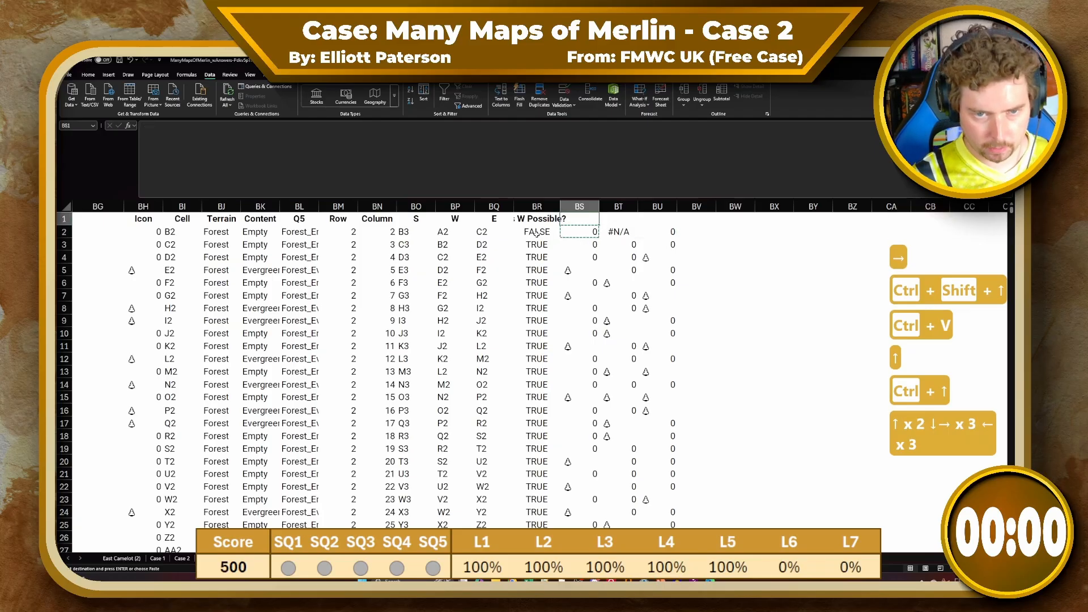
pyautogui.write('S')
pyautogui.press('Right')
pyautogui.write('W')
pyautogui.press('Right')
pyautogui.write('E')
pyautogui.press('Right')
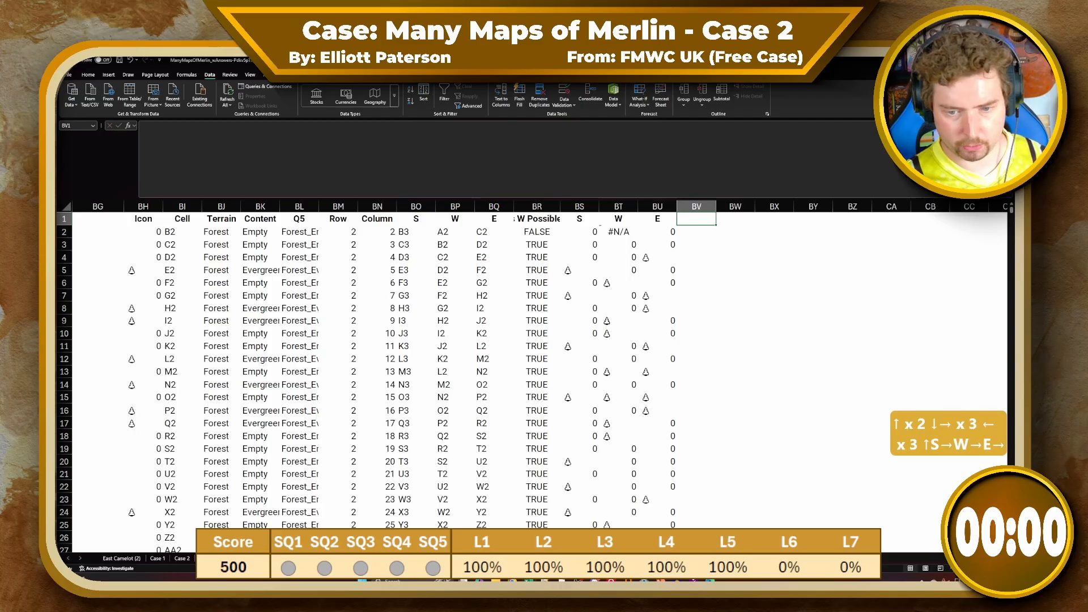
# Examine the map's terrain and icon positions against the terrain key, icon key and helper columns
pyautogui.hscroll(-10, 538, 386)
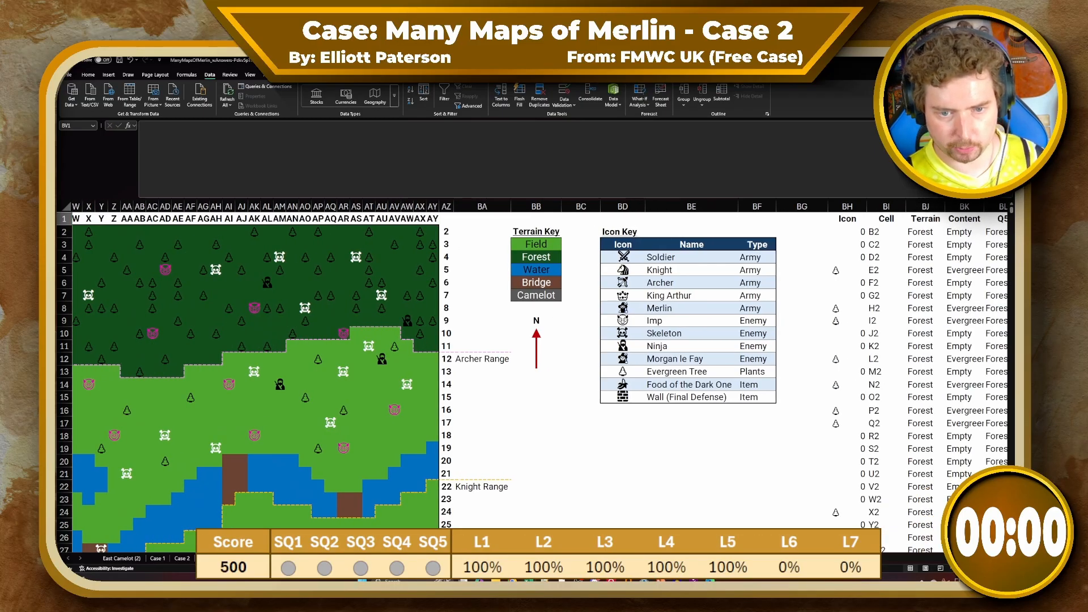
pyautogui.hscroll(5, 494, 528)
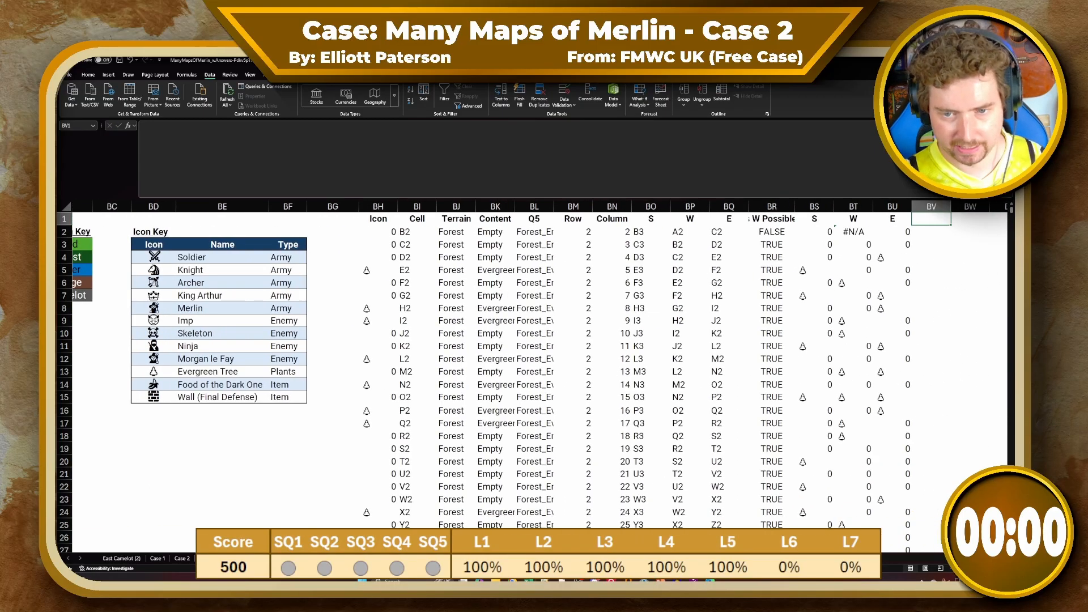
pyautogui.hscroll(-8, 495, 528)
pyautogui.hscroll(3, 494, 527)
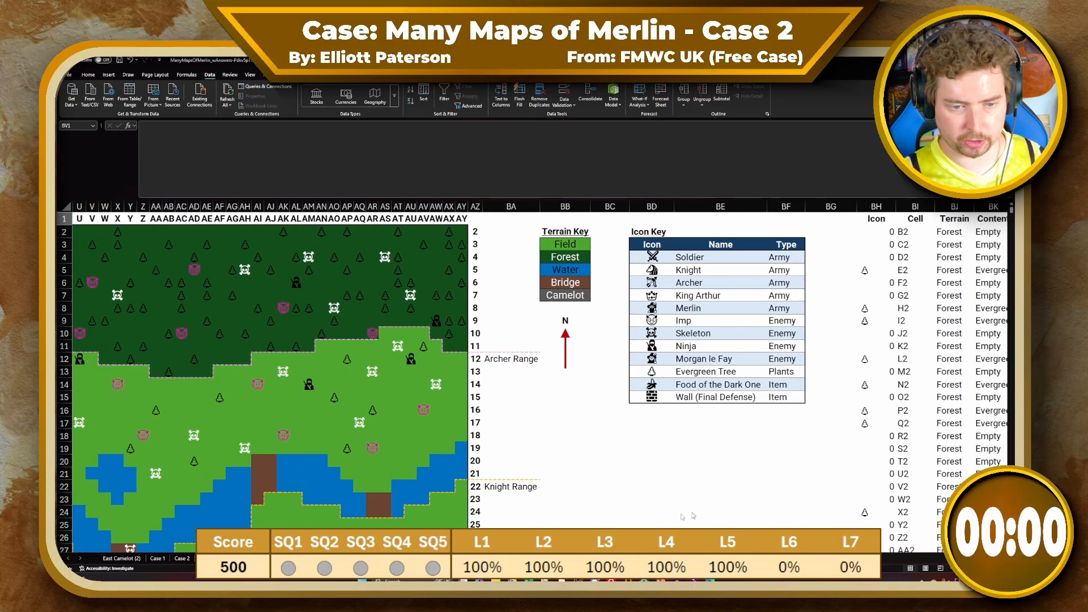
pyautogui.hscroll(-3, 533, 514)
pyautogui.click(319, 511)
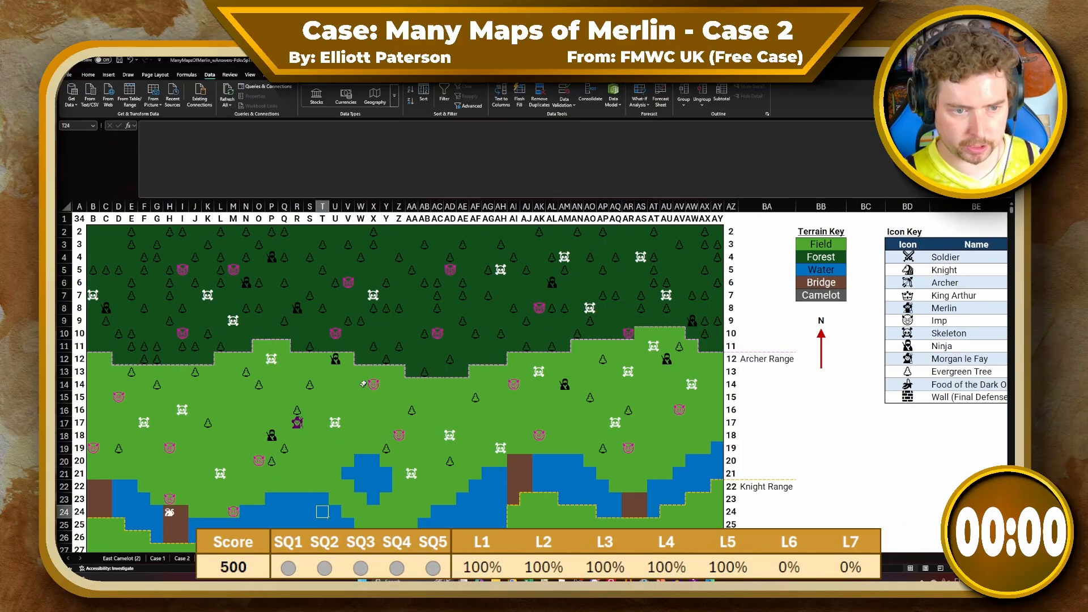
pyautogui.hscroll(5, 809, 524)
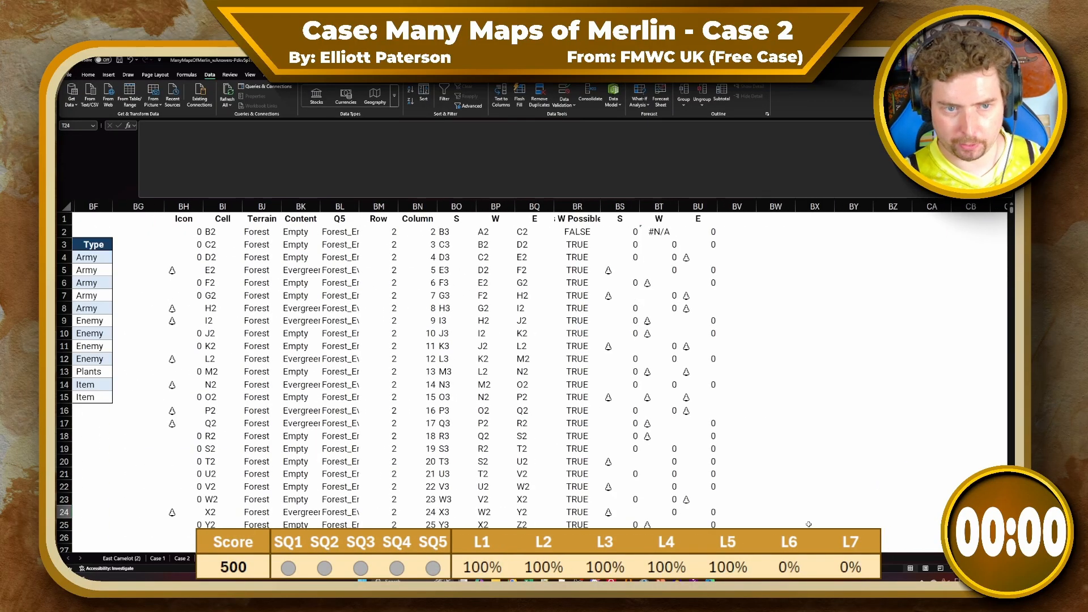
# Enter the header "Can S?" in BV1
pyautogui.click(733, 222)
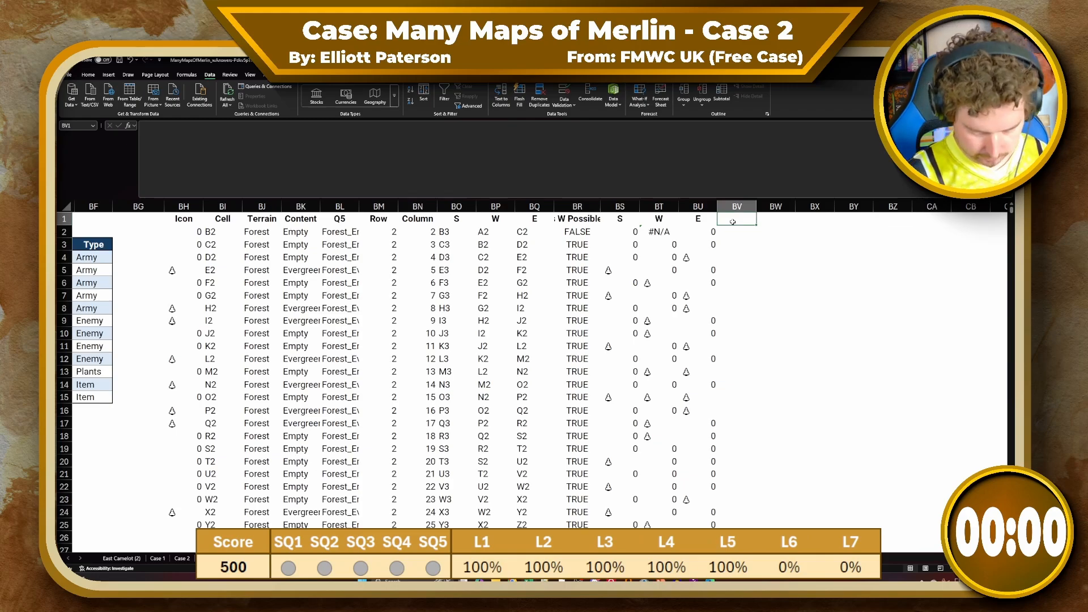
pyautogui.write('Can S?')
pyautogui.press('Return')
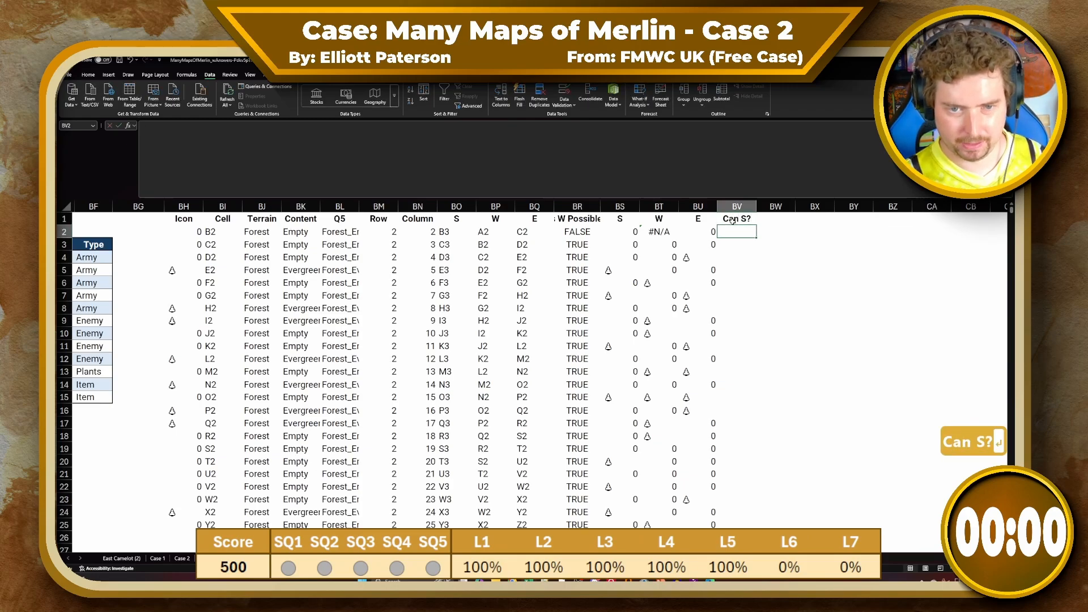
# Enter a test in BV2 for whether BS2 equals the evergreen tree icon, hard-coding the icon as text from BS5
pyautogui.write('=')
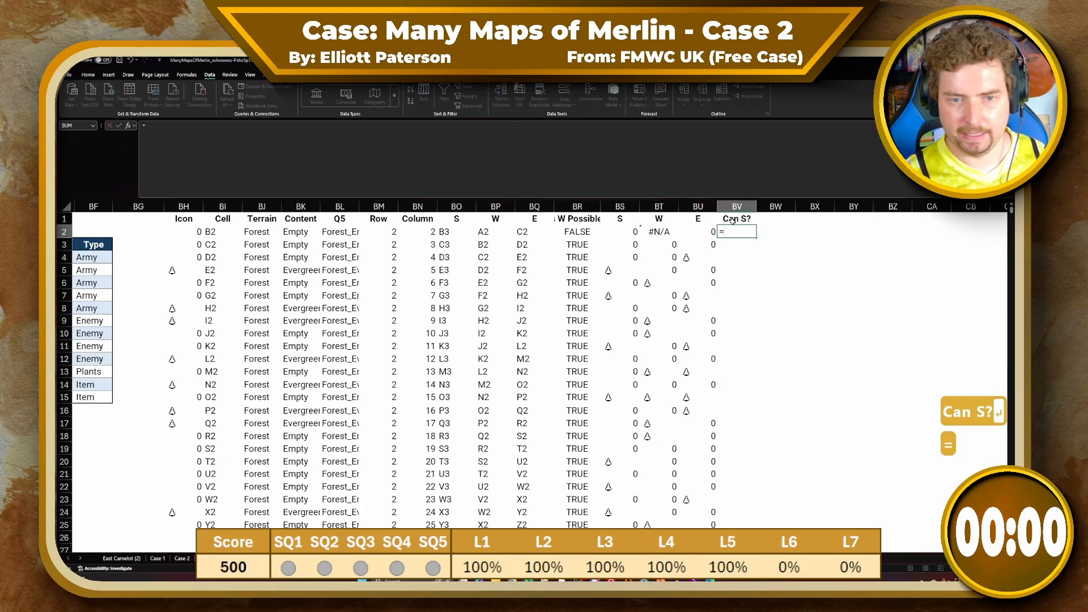
pyautogui.press('Left')
pyautogui.press('Left')
pyautogui.press('Left')
pyautogui.write('=')
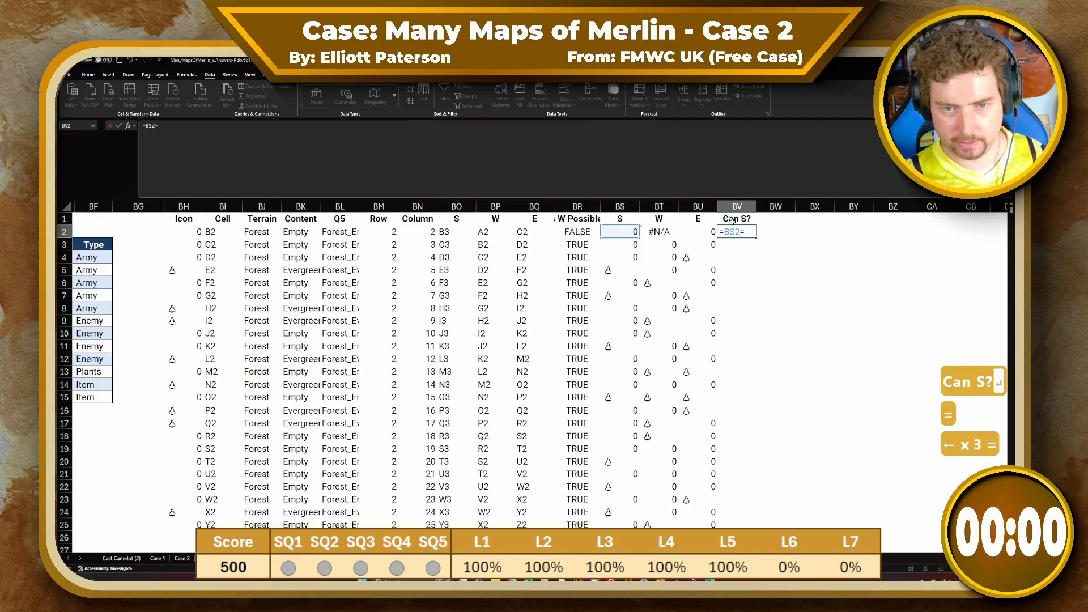
pyautogui.click(628, 270)
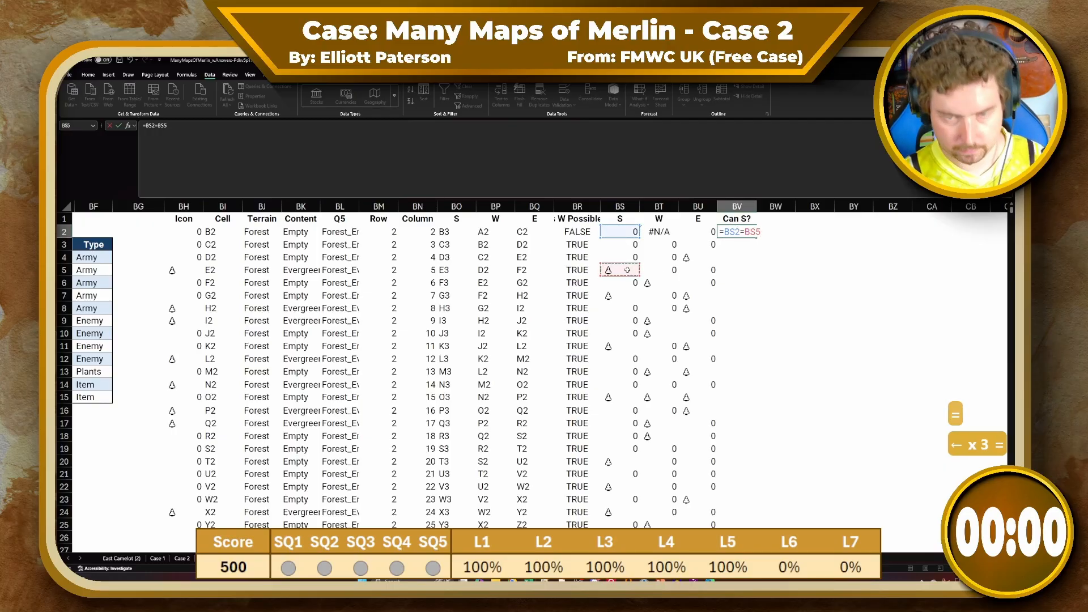
pyautogui.press('F9')
pyautogui.hotkey('ctrl', 'z')
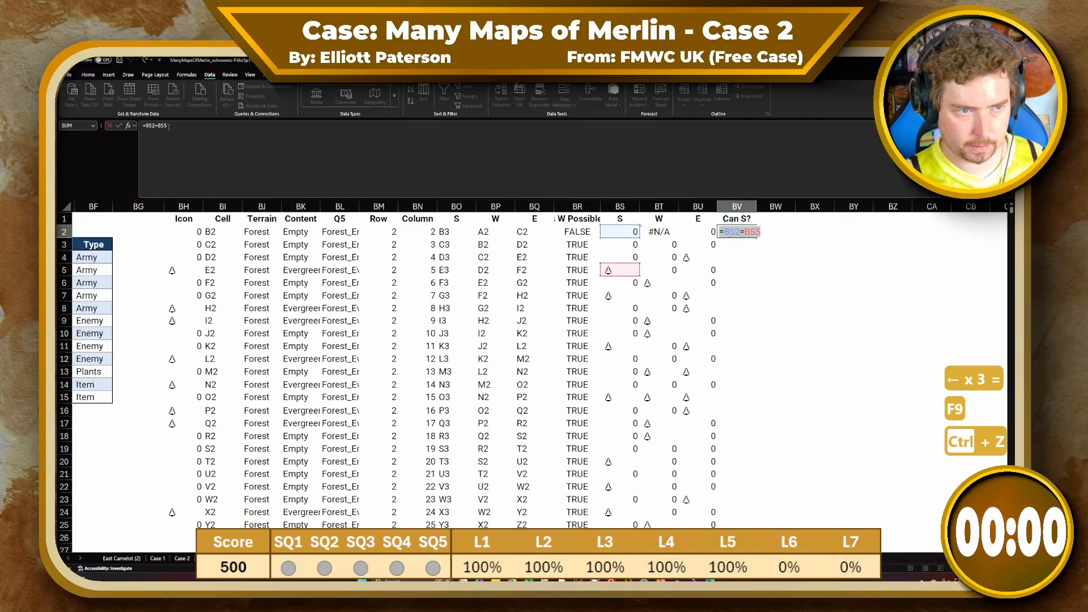
pyautogui.press('F9')
pyautogui.press('Return')
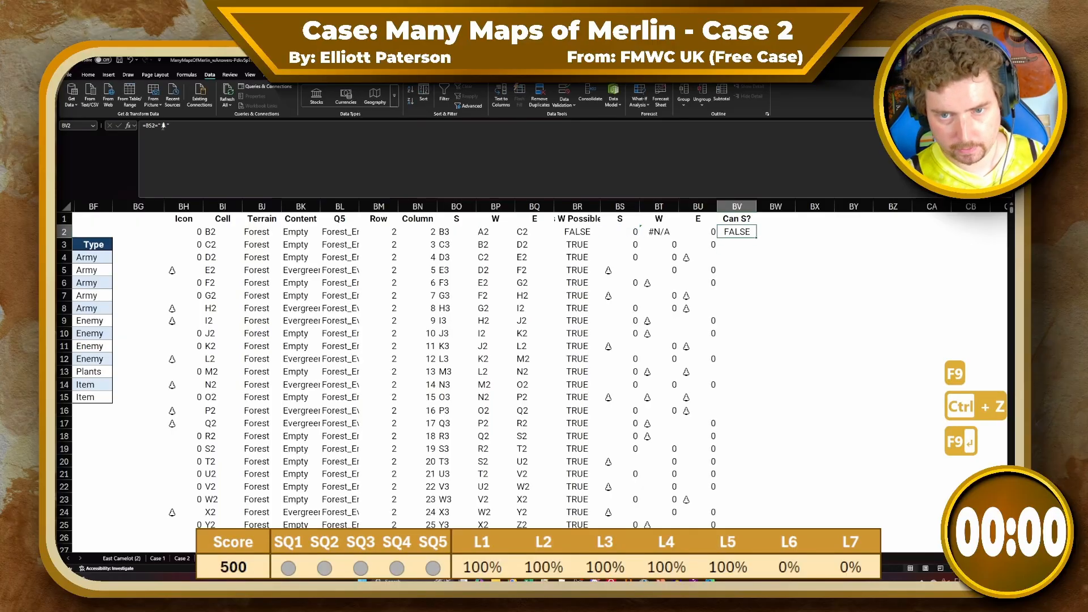
pyautogui.click(145, 126)
pyautogui.write('OR(')
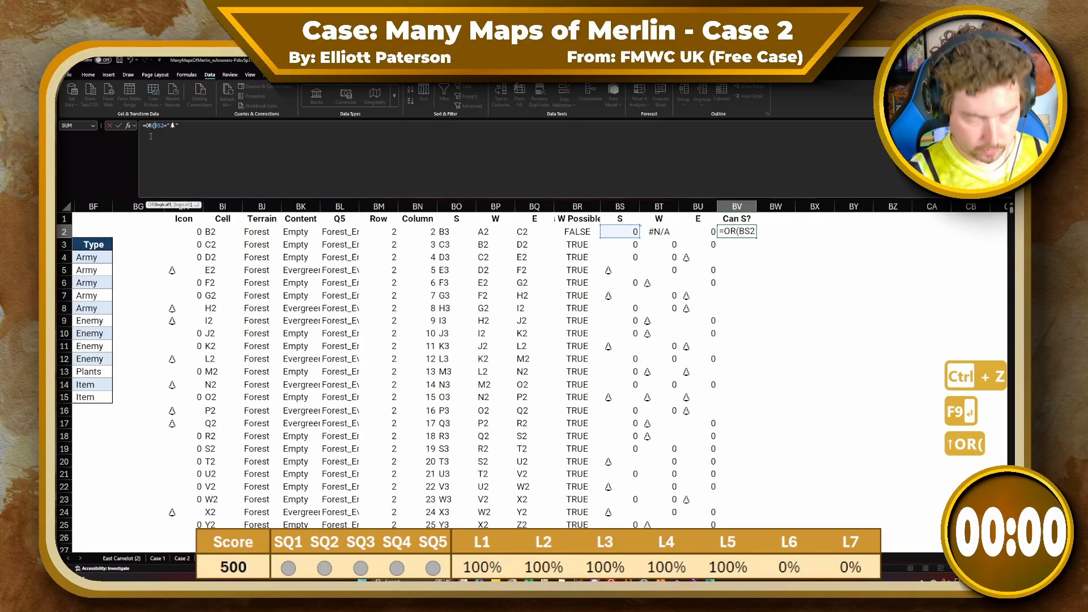
pyautogui.write(',')
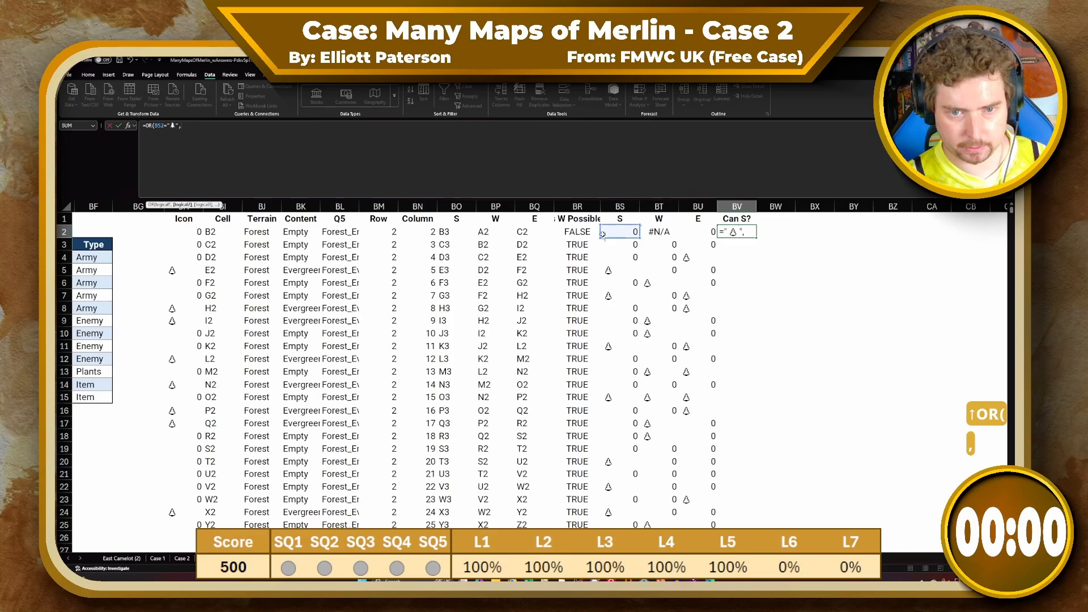
pyautogui.press('Escape')
pyautogui.press('Escape')
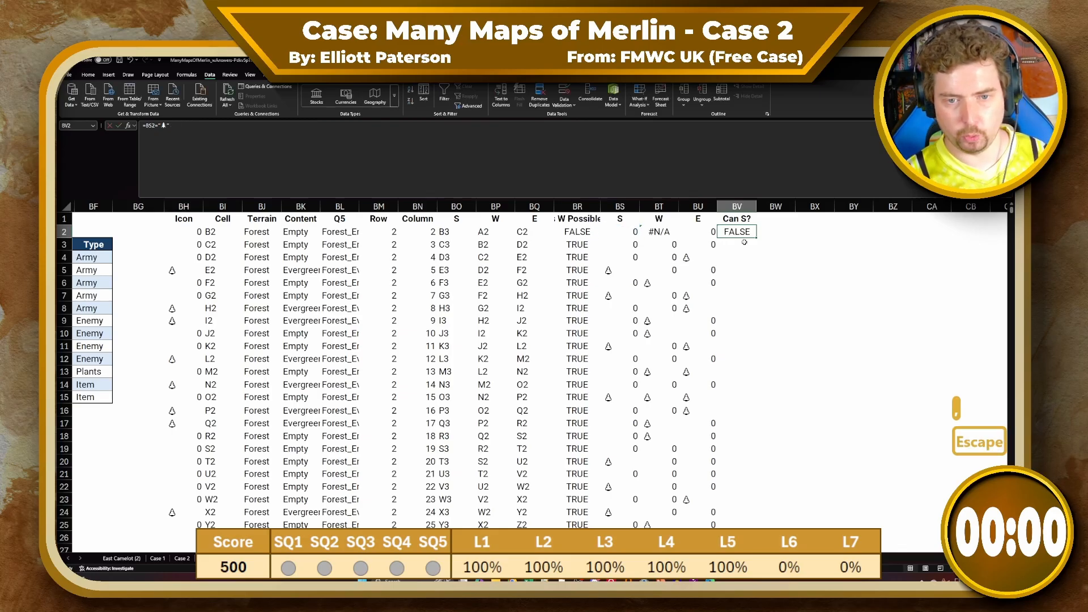
# Rename the neighbour icon headers in BS1, BT1 and BU1 as "SI", "WI" and "EI"
pyautogui.click(637, 219)
pyautogui.write('SI')
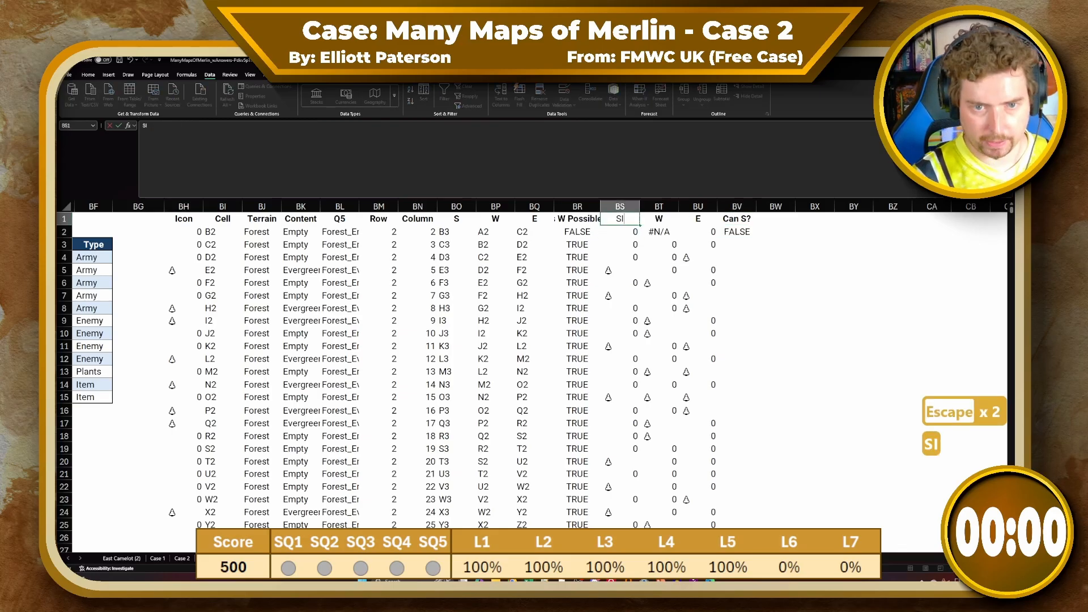
pyautogui.press('Tab')
pyautogui.write('WI')
pyautogui.press('Tab')
pyautogui.write('EI')
pyautogui.press('Tab')
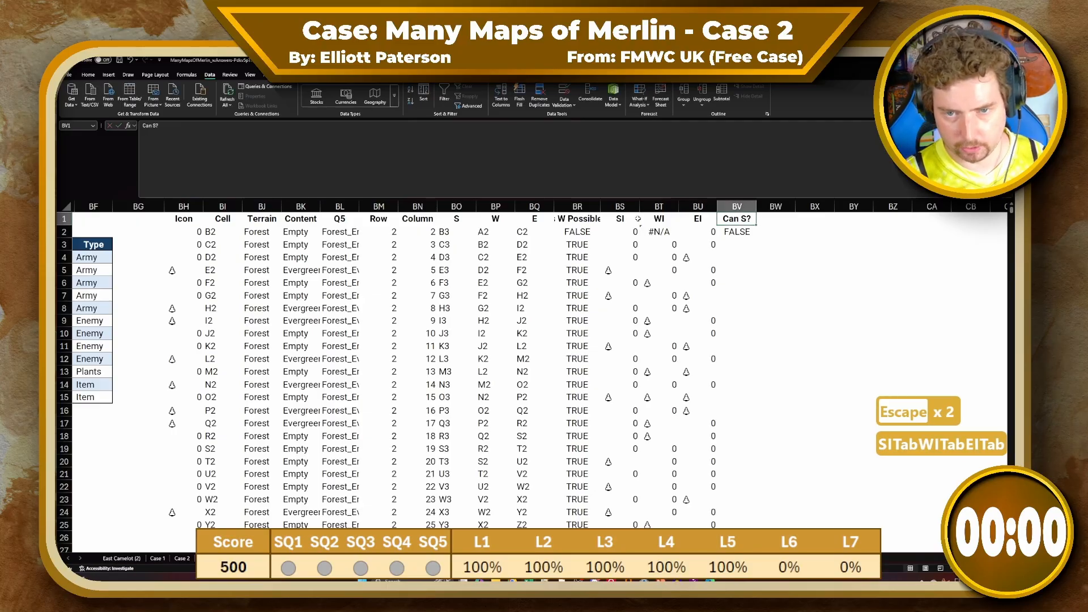
# Set the neighbour terrain headers in BV1, BW1 and BX1 to "ST", "WT" and "ET"
pyautogui.write('ST')
pyautogui.press('Tab')
pyautogui.write('WT')
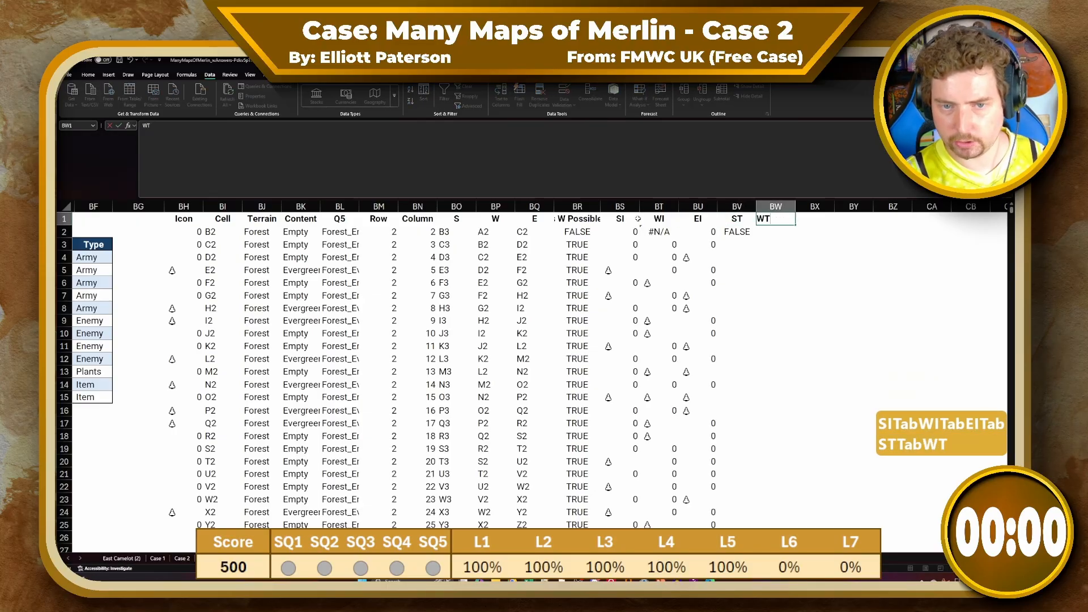
pyautogui.press('Tab')
pyautogui.write('E')
pyautogui.press('Return')
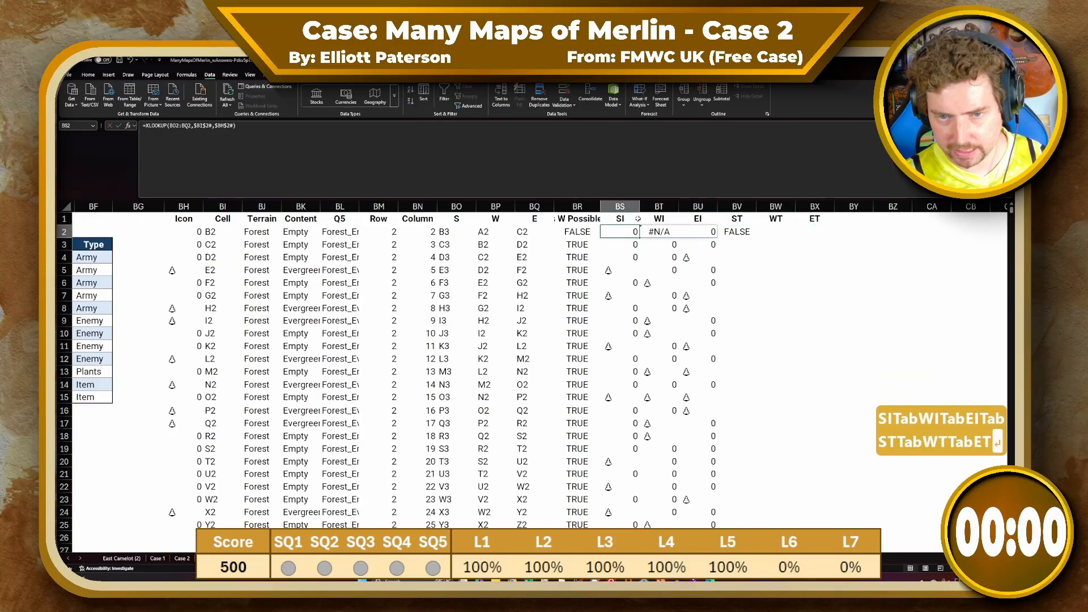
pyautogui.press('Right')
pyautogui.press('Right')
pyautogui.press('Right')
pyautogui.write('=')
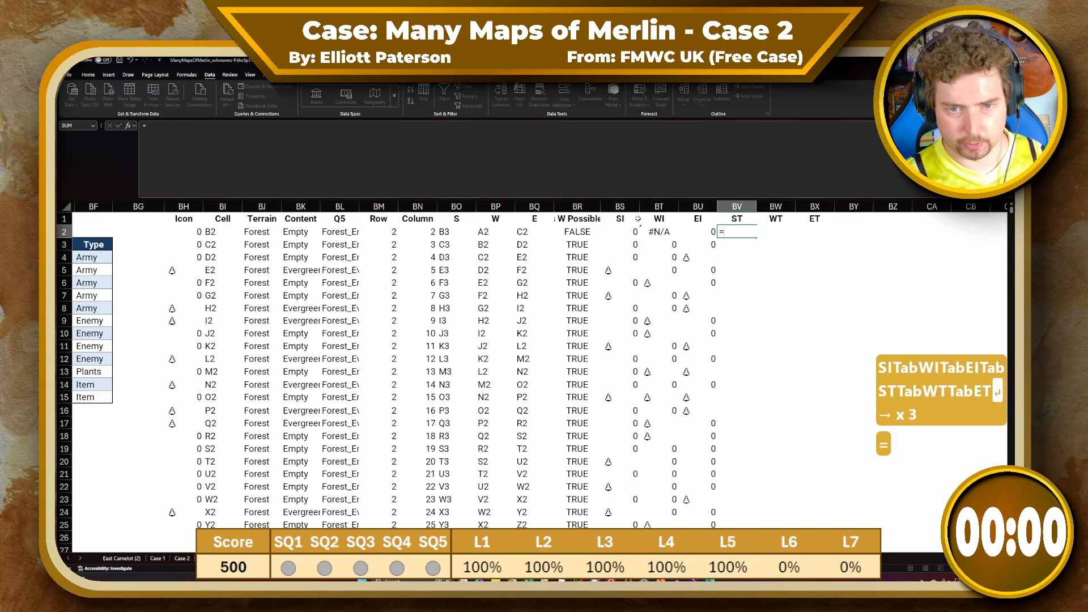
pyautogui.press('Escape')
pyautogui.press('Left')
pyautogui.press('Left')
pyautogui.press('Right')
pyautogui.press('Left')
pyautogui.press('Left')
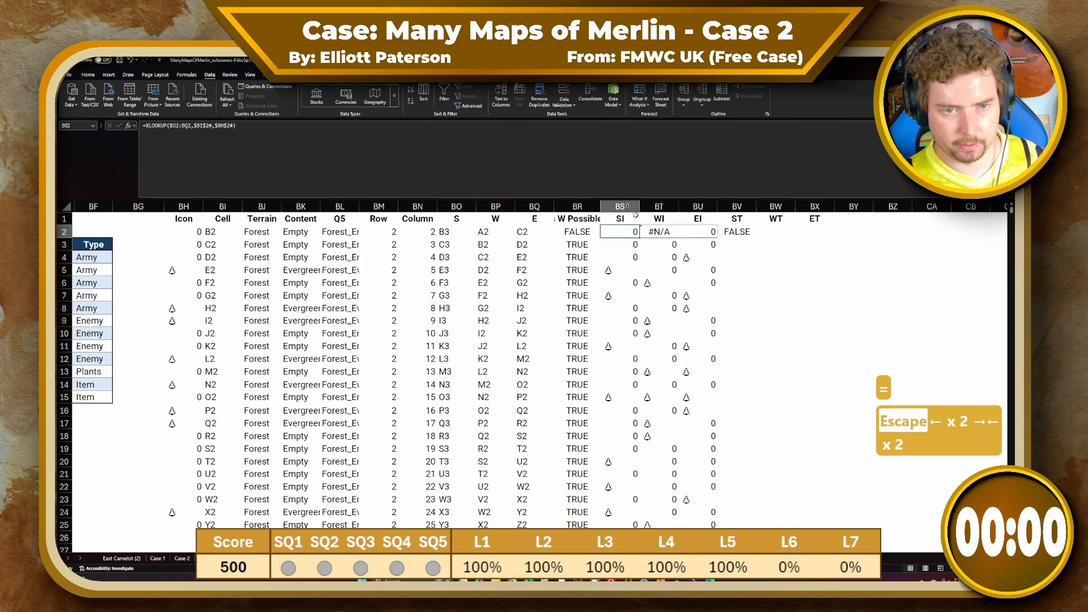
# Replace the BV2 test with an unshifted copy of the BS2 formula, =XLOOKUP(BO2:BQ2,$BI$2#,$BH$2#)
pyautogui.click(591, 182)
pyautogui.hotkey('ctrl', 'a')
pyautogui.hotkey('ctrl', 'c')
pyautogui.press('Escape')
pyautogui.click(726, 229)
pyautogui.hotkey('ctrl', 'v')
# Try BJ2# as the lookup array of the BV2 XLOOKUP
pyautogui.click(709, 171)
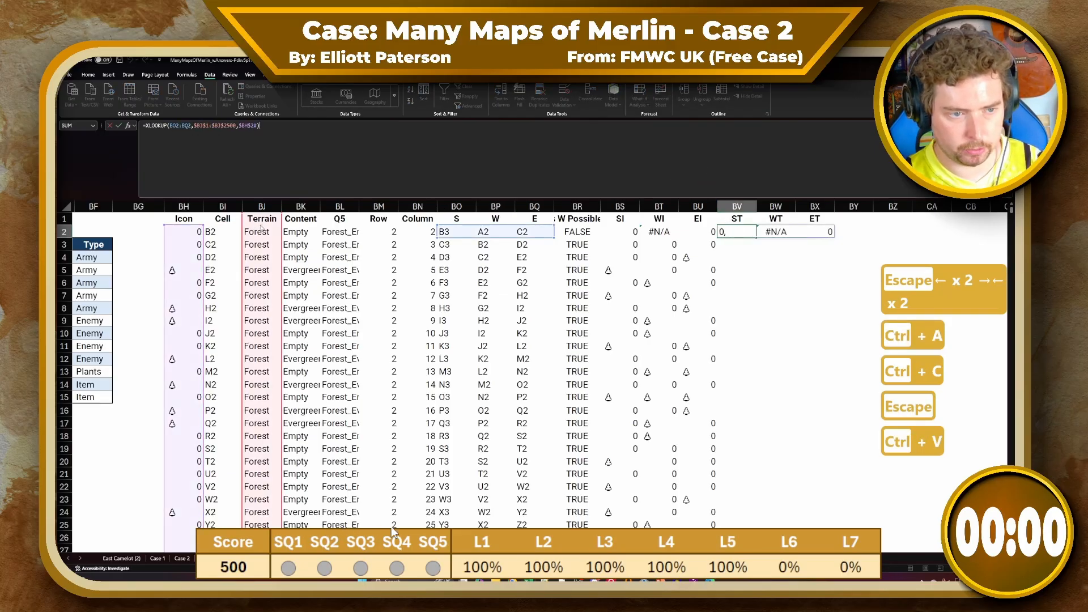
pyautogui.press('Return')
pyautogui.click(754, 232)
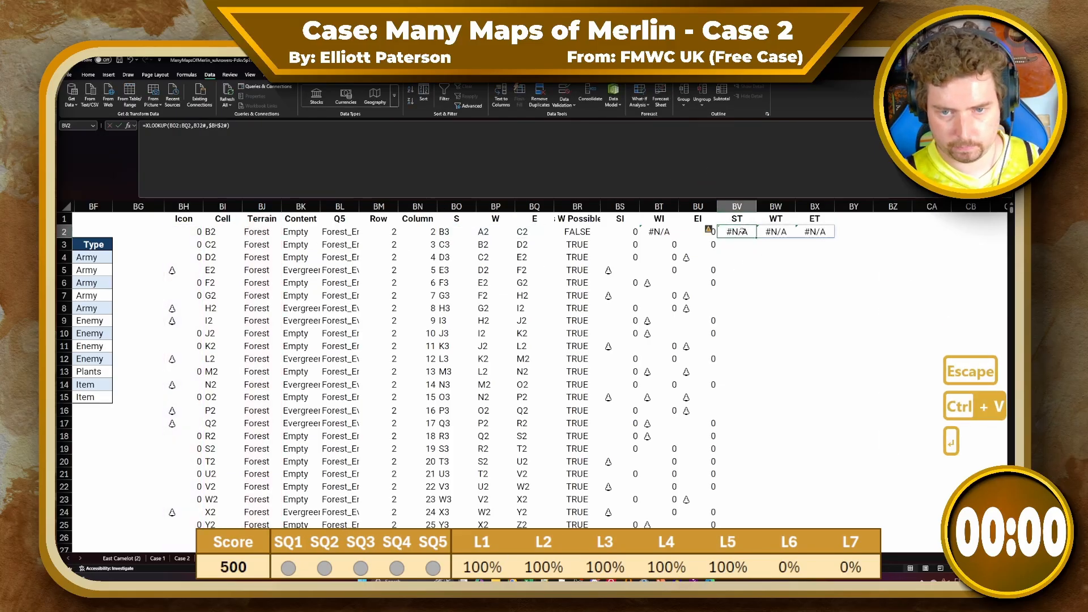
# Undo the last lookup array change in BV2
pyautogui.click(560, 170)
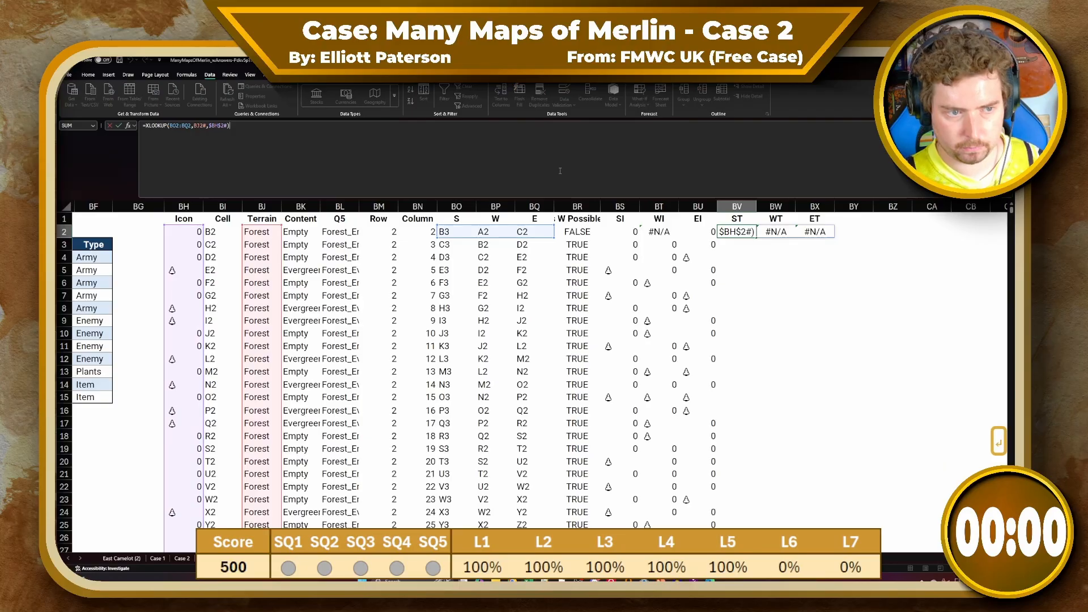
pyautogui.hotkey('ctrl', 'z')
pyautogui.hotkey('ctrl', 'z')
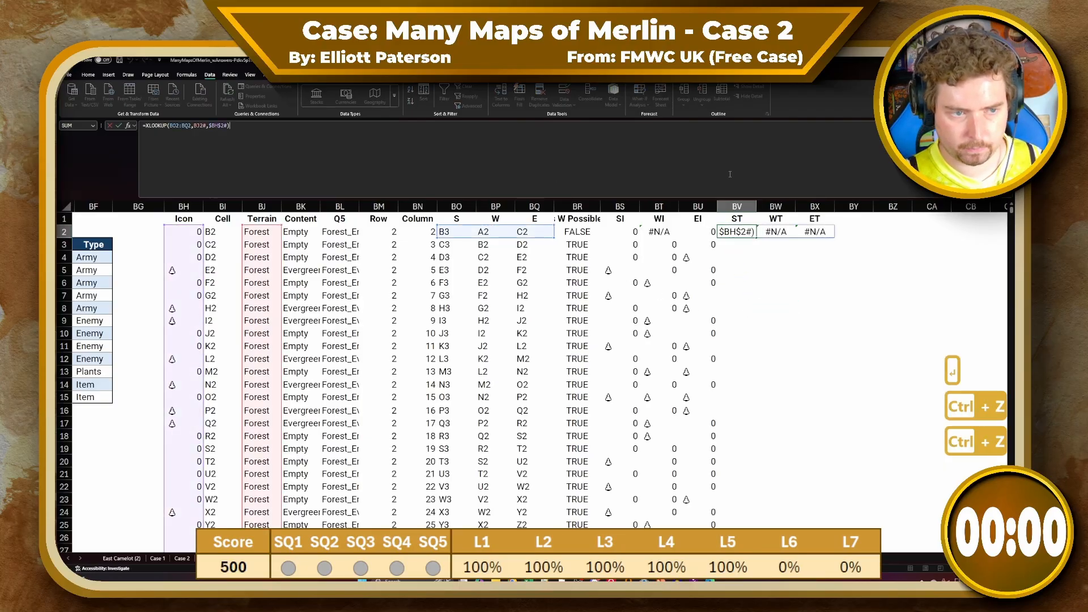
pyautogui.press('Escape')
pyautogui.hotkey('ctrl', 'z')
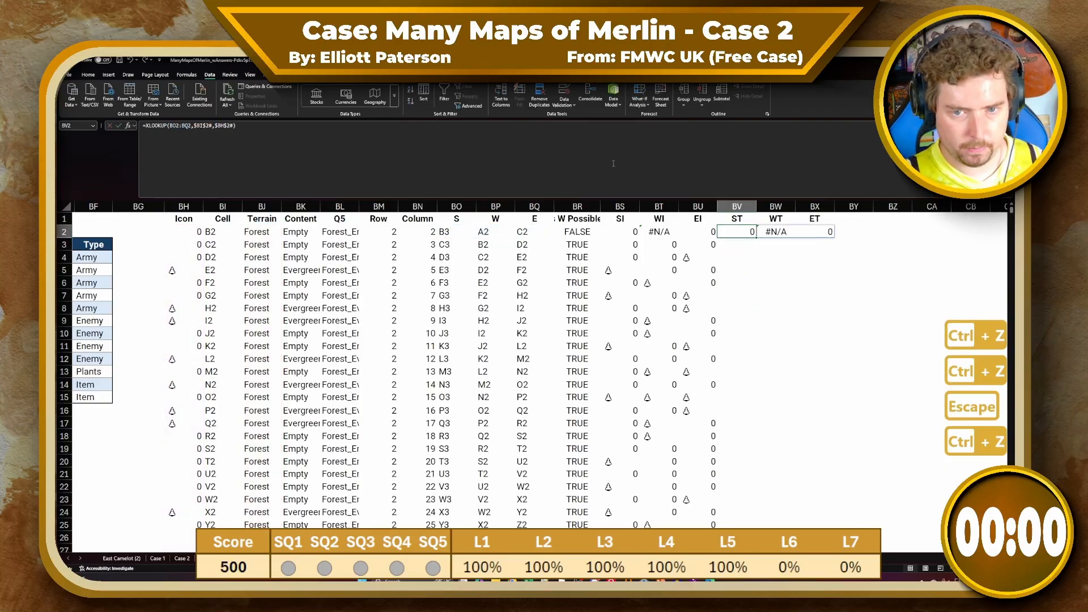
# Change the BV2 return array to the terrain column, giving =XLOOKUP(BO2:BQ2,$BI$2#,BJ2#)
pyautogui.click(614, 164)
pyautogui.scroll(-1, 190, 228)
pyautogui.scroll(1, 193, 228)
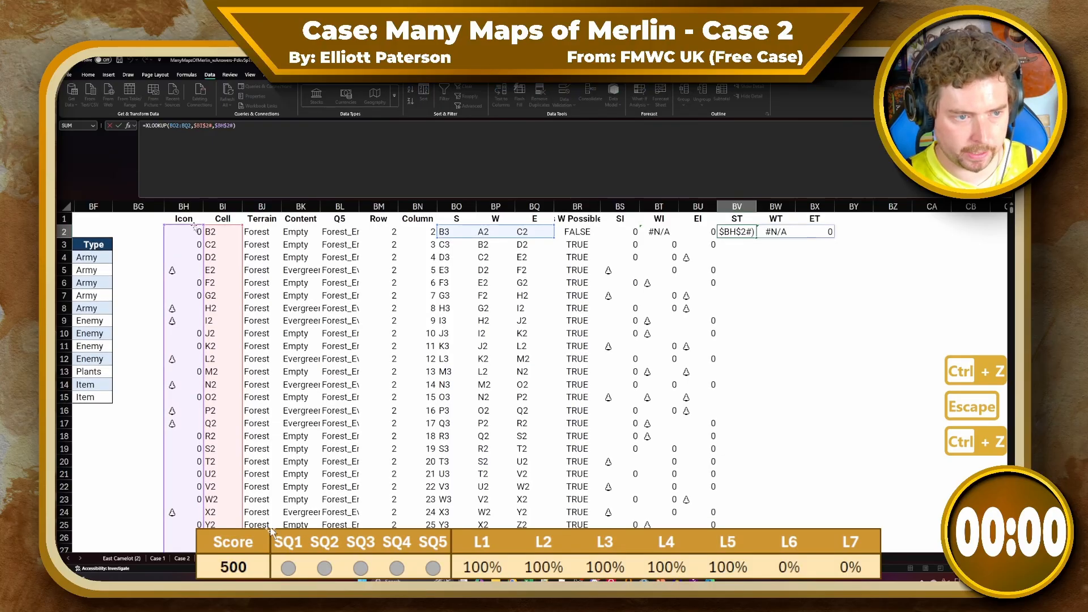
pyautogui.click(256, 232)
pyautogui.press('Return')
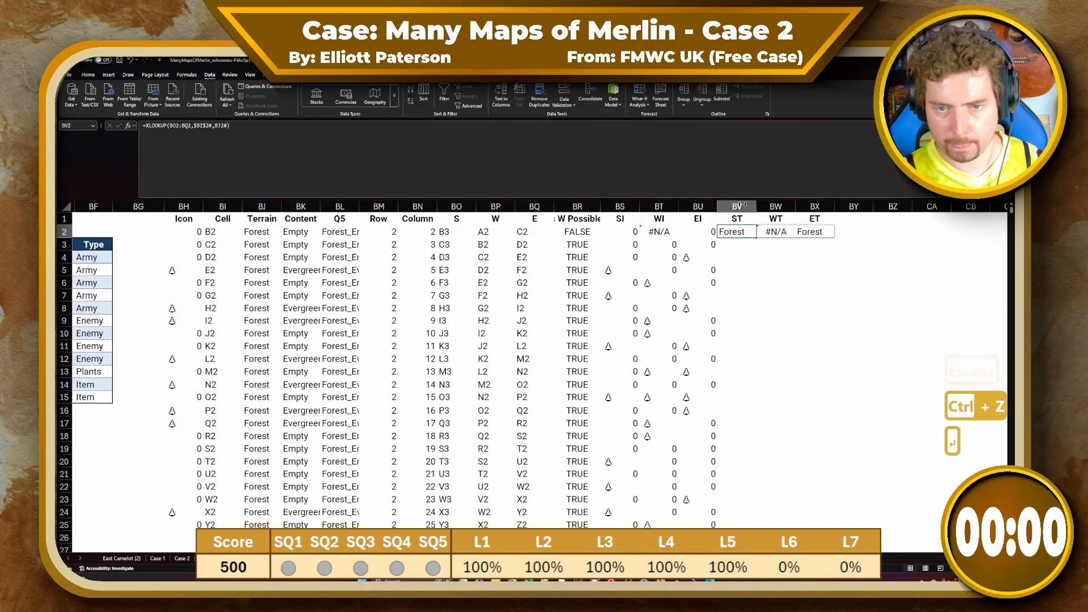
# Try filling the BV2 terrain lookup down the ST column to the last map row
pyautogui.click(745, 243)
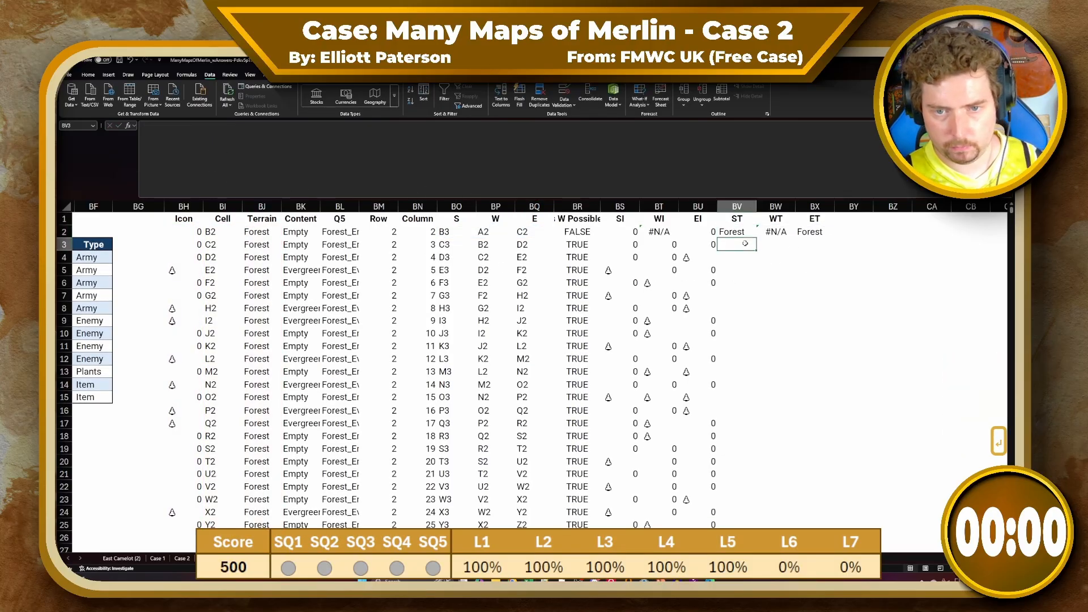
pyautogui.press('Up')
pyautogui.hotkey('ctrl', 'c')
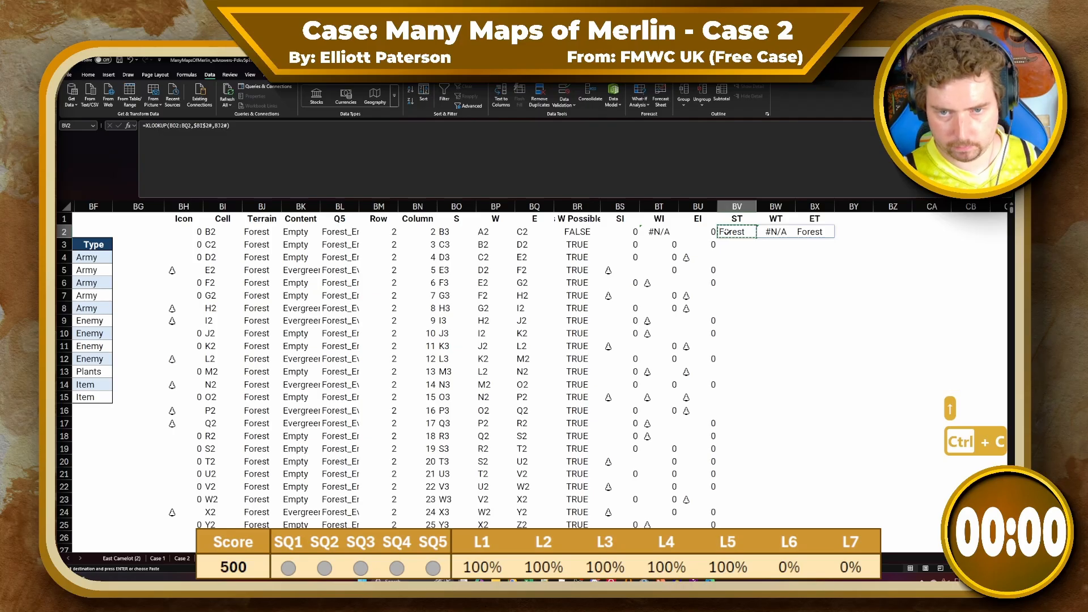
pyautogui.press('Left')
pyautogui.hotkey('ctrl', 'Down')
pyautogui.press('Right')
pyautogui.hotkey('ctrl', 'shift', 'Up')
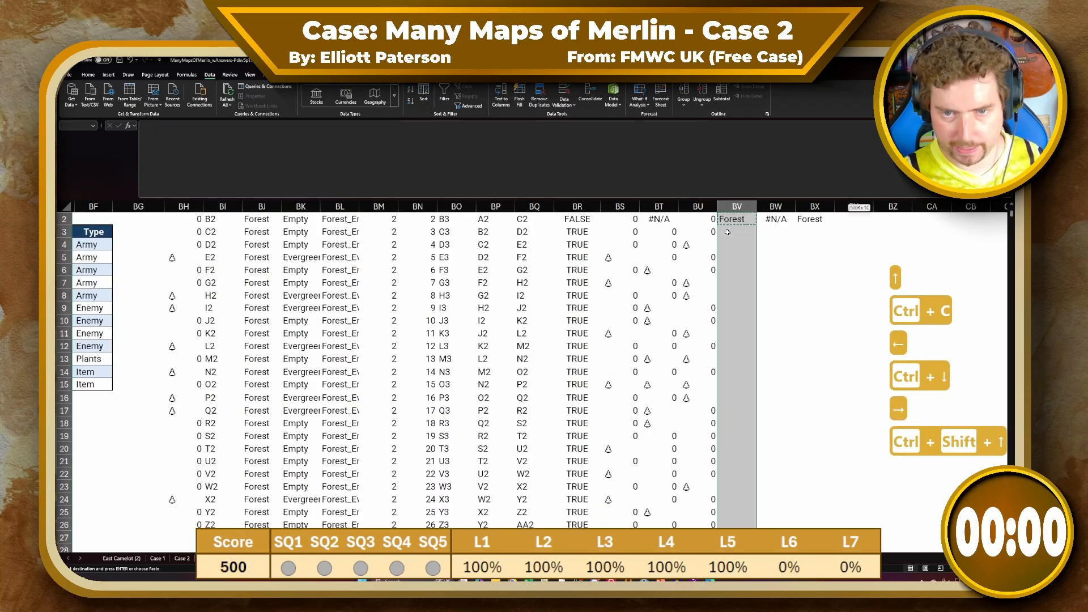
pyautogui.hotkey('ctrl', 'v')
pyautogui.hotkey('ctrl', 'Up')
pyautogui.press('Down')
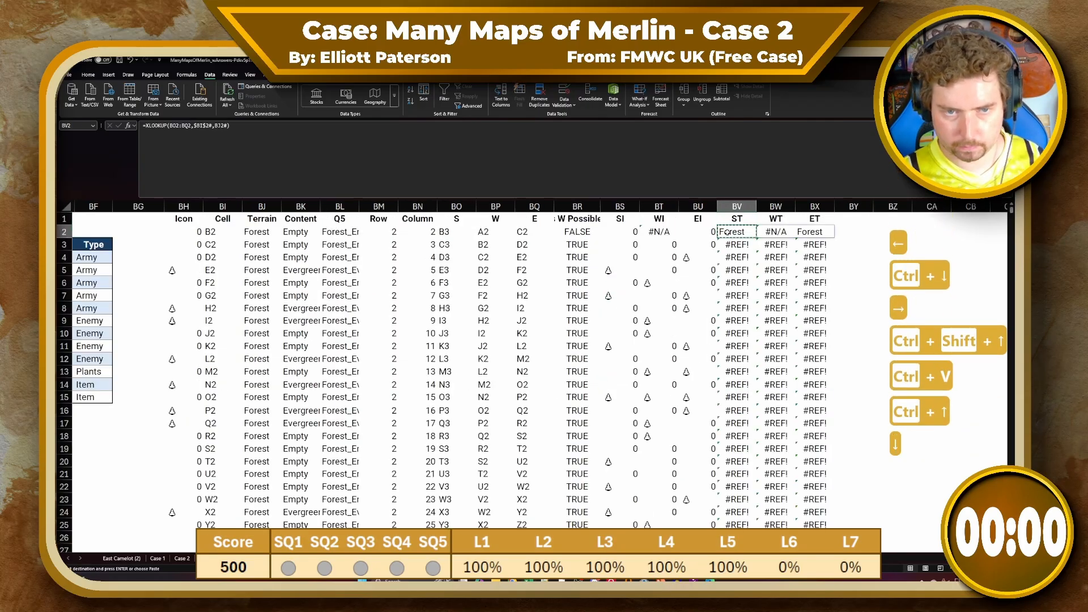
# Make the BV2 return array absolute as $BJ$2# and try copying the formula over the filled cells below
pyautogui.click(219, 130)
pyautogui.press('F4')
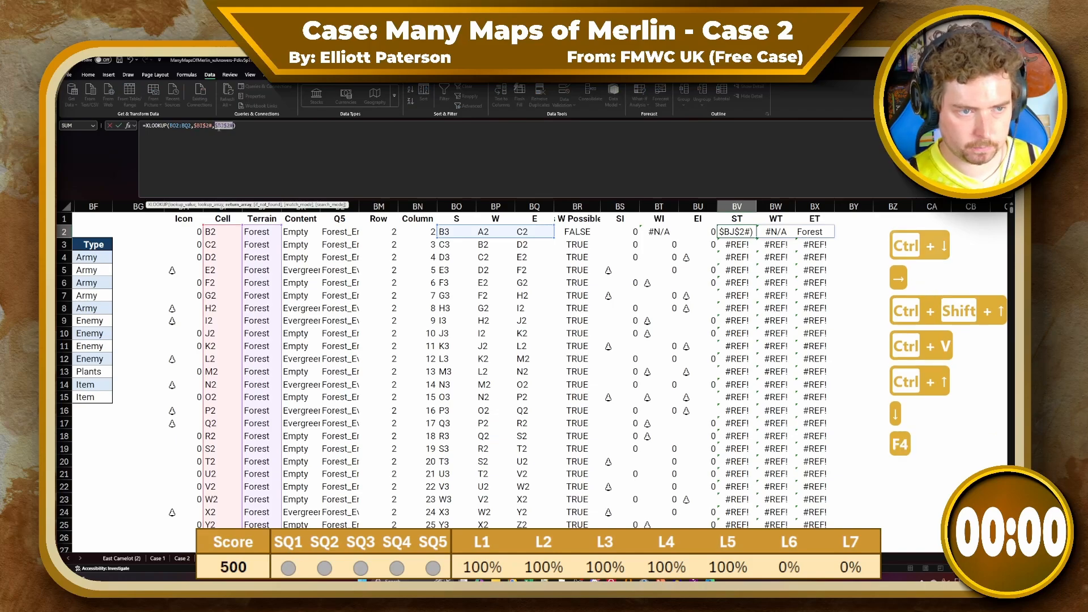
pyautogui.press('Return')
pyautogui.press('Up')
pyautogui.hotkey('ctrl', 'c')
pyautogui.hotkey('ctrl', 'shift', 'Down')
pyautogui.hotkey('ctrl', 'v')
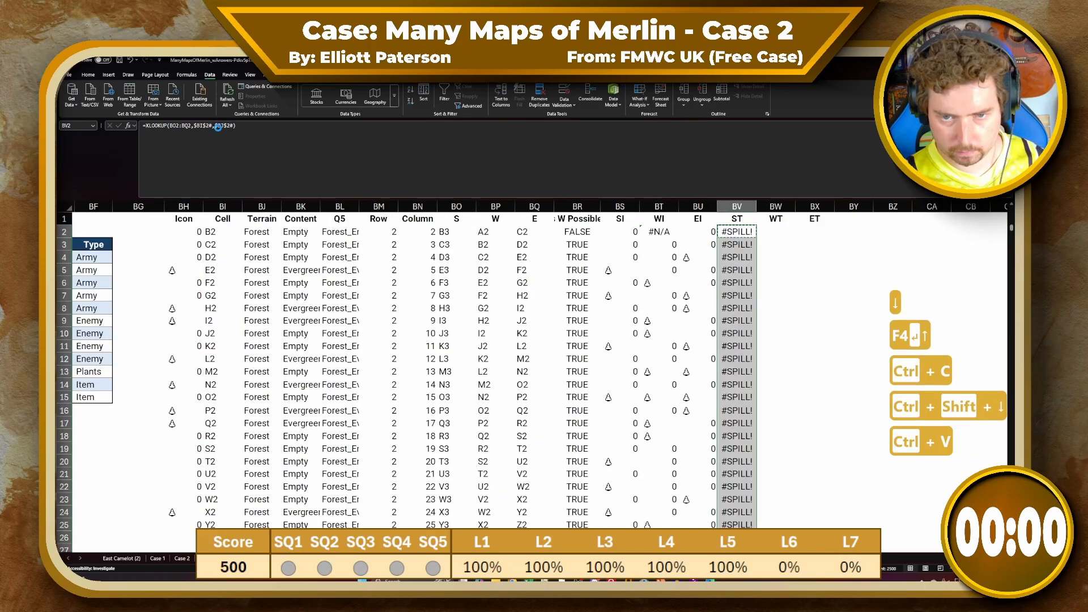
pyautogui.press('Down')
pyautogui.press('Up')
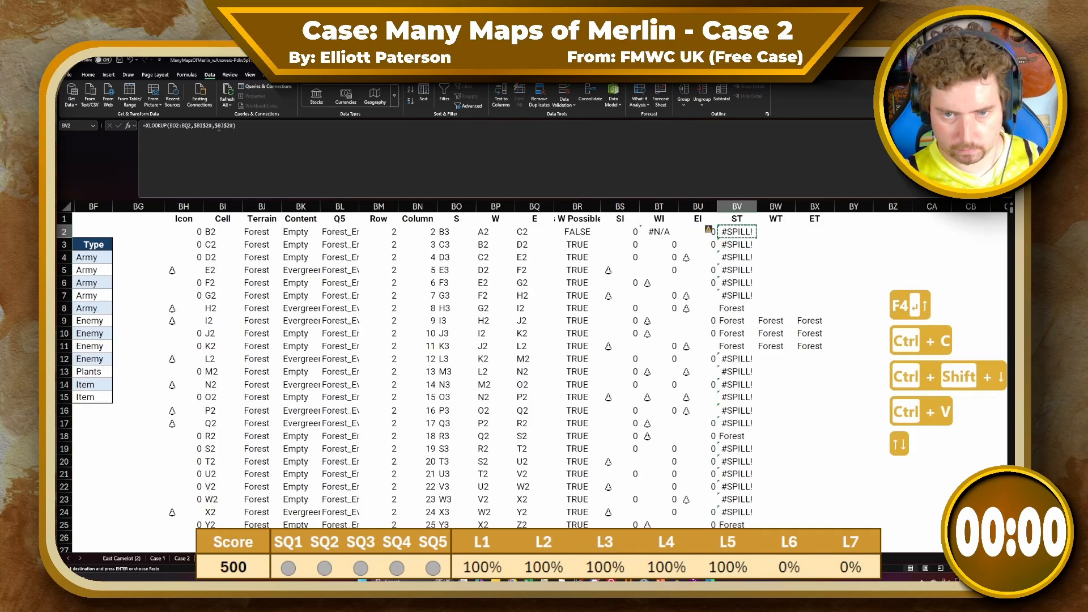
# Undo the two column BV fills and the absolute return array change
pyautogui.hotkey('ctrl', 'z')
pyautogui.hotkey('ctrl', 'z')
pyautogui.hotkey('ctrl', 'z')
pyautogui.hotkey('ctrl', 'z')
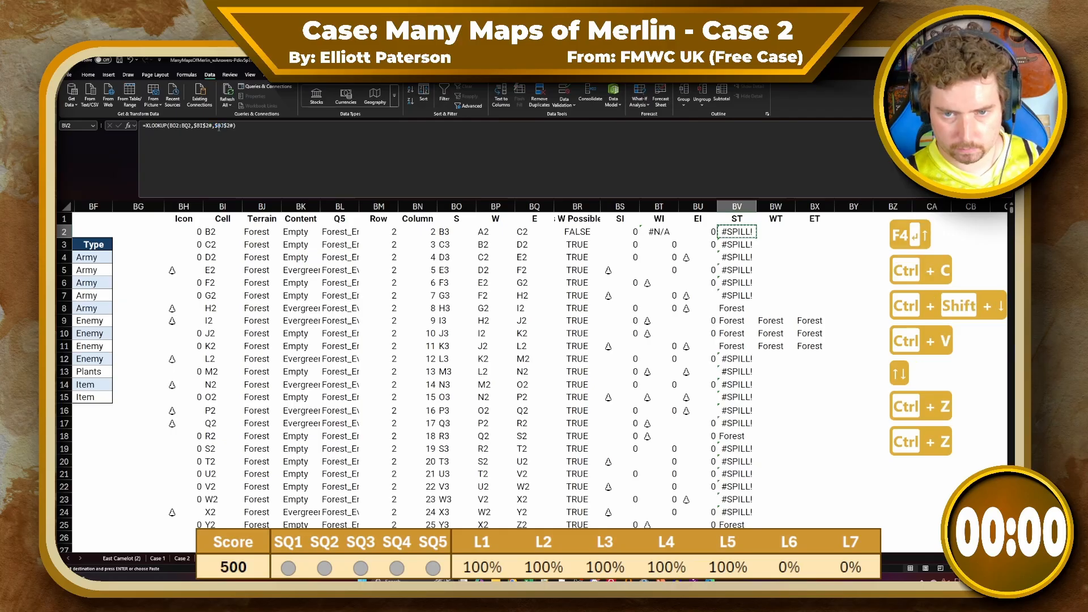
pyautogui.press('Down')
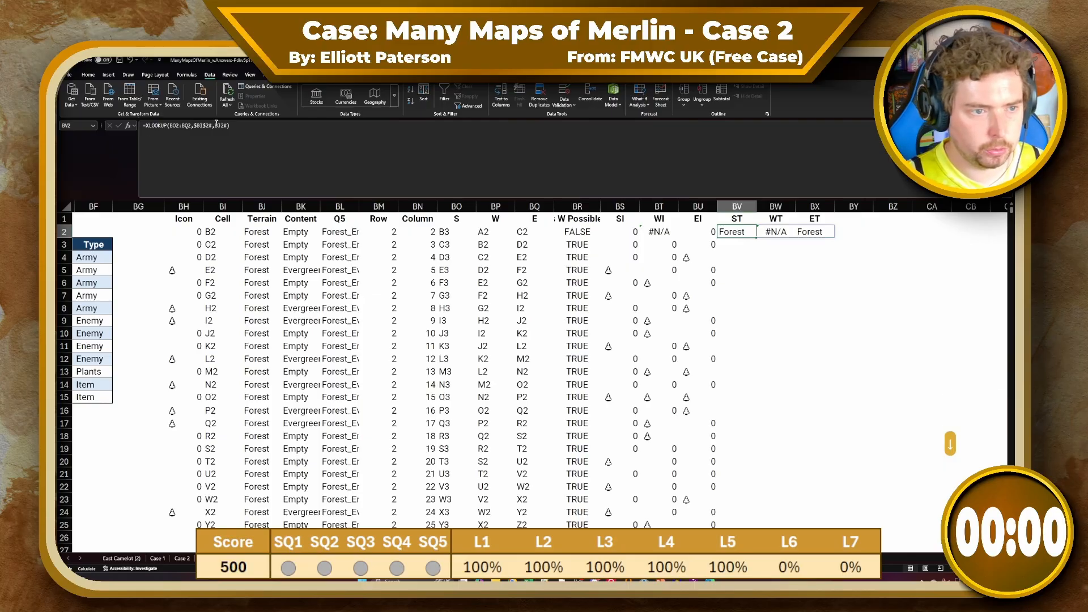
# Make the return array in BV2 absolute, giving =XLOOKUP(BO2:BQ2,$BI$2#,$BJ$2#)
pyautogui.click(221, 125)
pyautogui.press('F4')
pyautogui.press('Return')
pyautogui.click(746, 234)
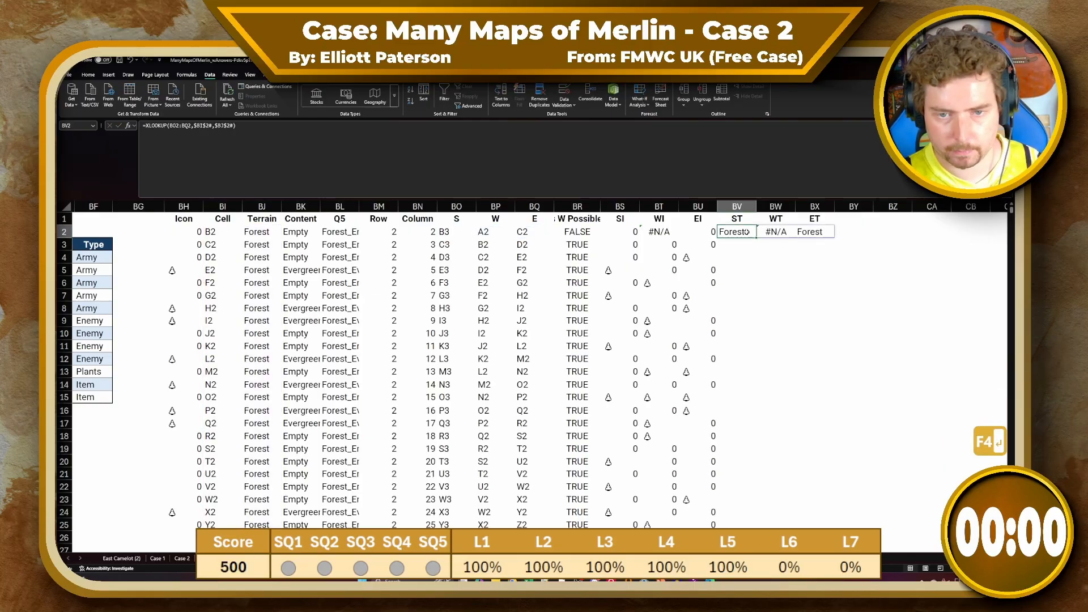
# Copy the BV2 terrain lookup down column BV to the last map row
pyautogui.hotkey('ctrl', 'c')
pyautogui.click(711, 234)
pyautogui.hotkey('ctrl', 'Down')
pyautogui.press('Right')
pyautogui.hotkey('ctrl', 'shift', 'Up')
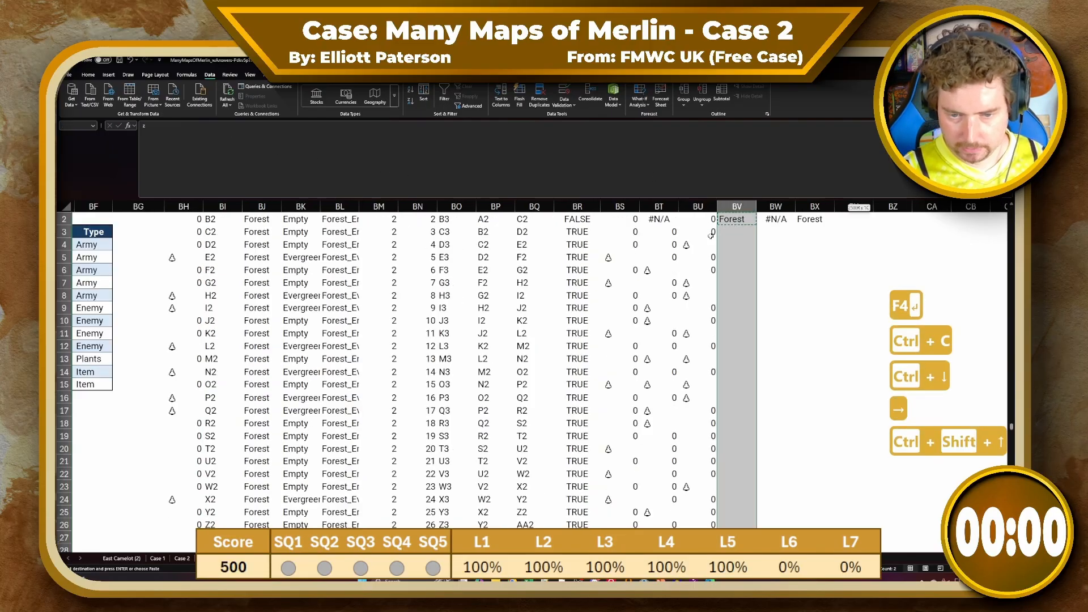
pyautogui.hotkey('ctrl', 'v')
pyautogui.press('Up')
pyautogui.hotkey('ctrl', 'Up')
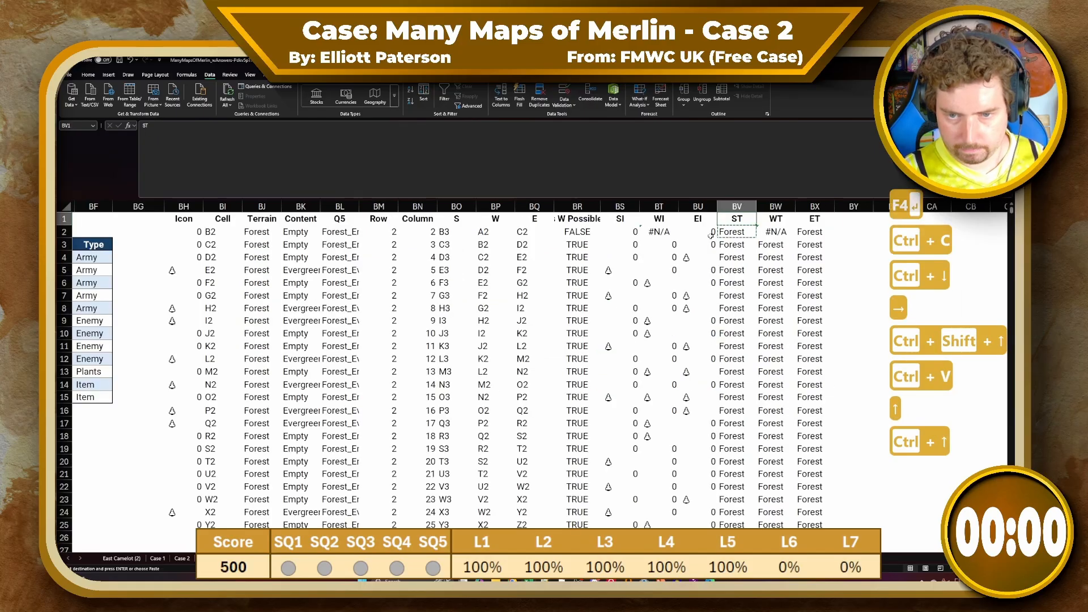
# Add the header Can S in BY1, beside the ET column
pyautogui.press('Down')
pyautogui.press('Right')
pyautogui.press('Right')
pyautogui.press('Right')
pyautogui.press('Right')
pyautogui.press('Right')
pyautogui.press('Left')
pyautogui.press('Left')
pyautogui.press('Left')
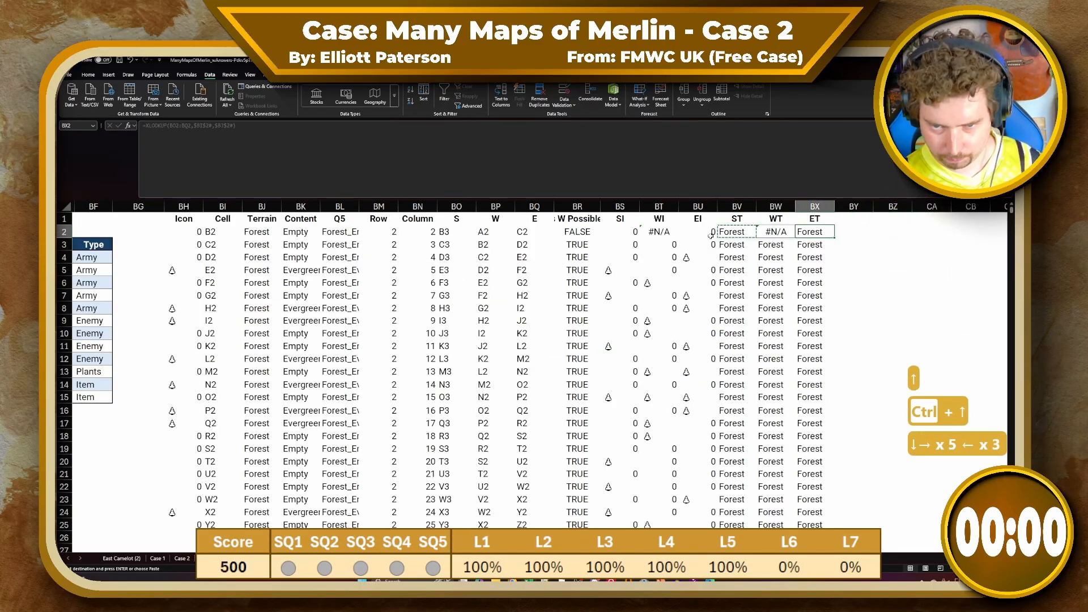
pyautogui.press('Right')
pyautogui.press('Left')
pyautogui.press('Up')
pyautogui.press('Right')
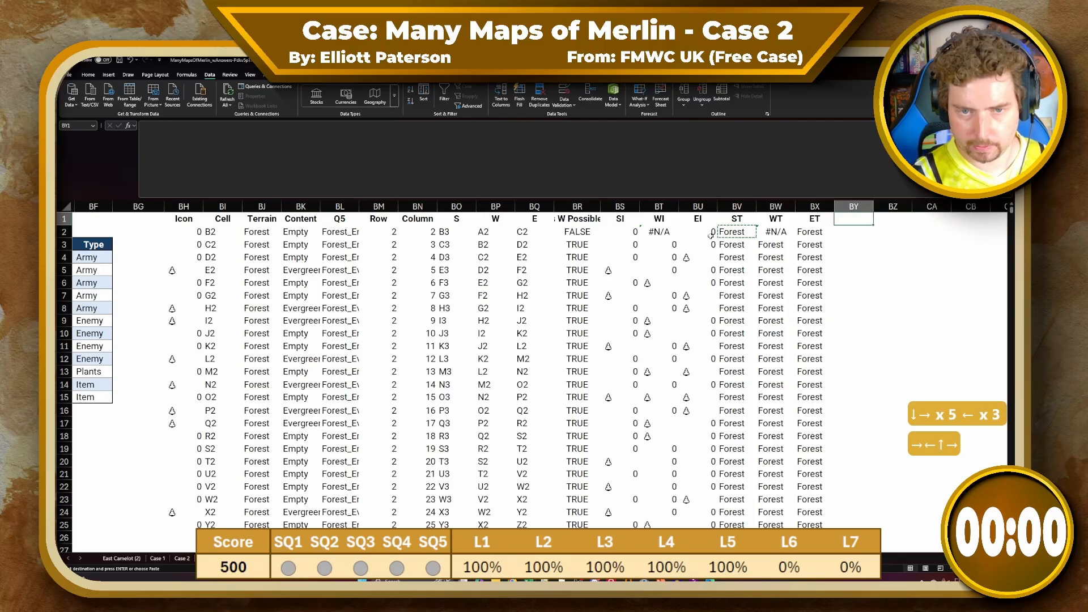
pyautogui.write('Can S')
pyautogui.press('Return')
# Enter a formula in BY2 testing whether BS2 equals the tree icon, hardcoding the icon from the value of BS5
pyautogui.write('=')
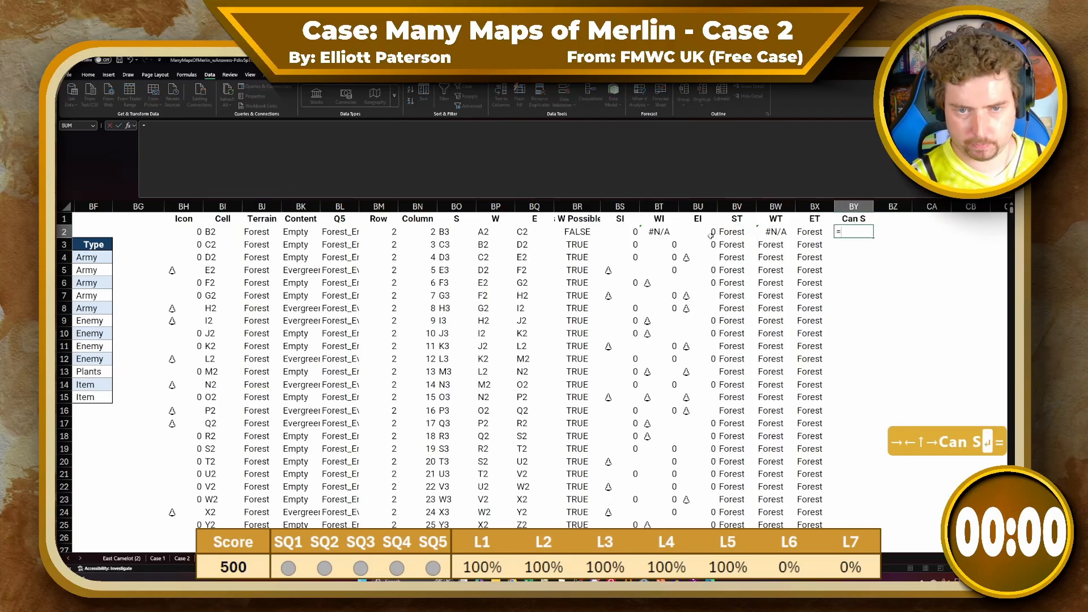
pyautogui.press('Left')
pyautogui.press('Left')
pyautogui.press('Left')
pyautogui.press('Left')
pyautogui.press('Left')
pyautogui.press('Left')
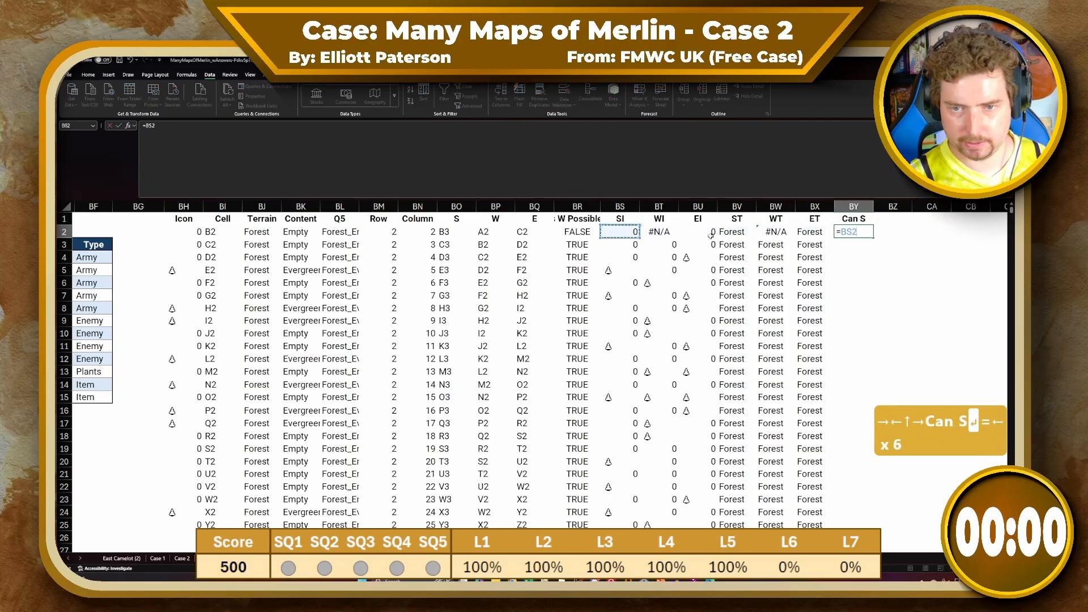
pyautogui.click(612, 270)
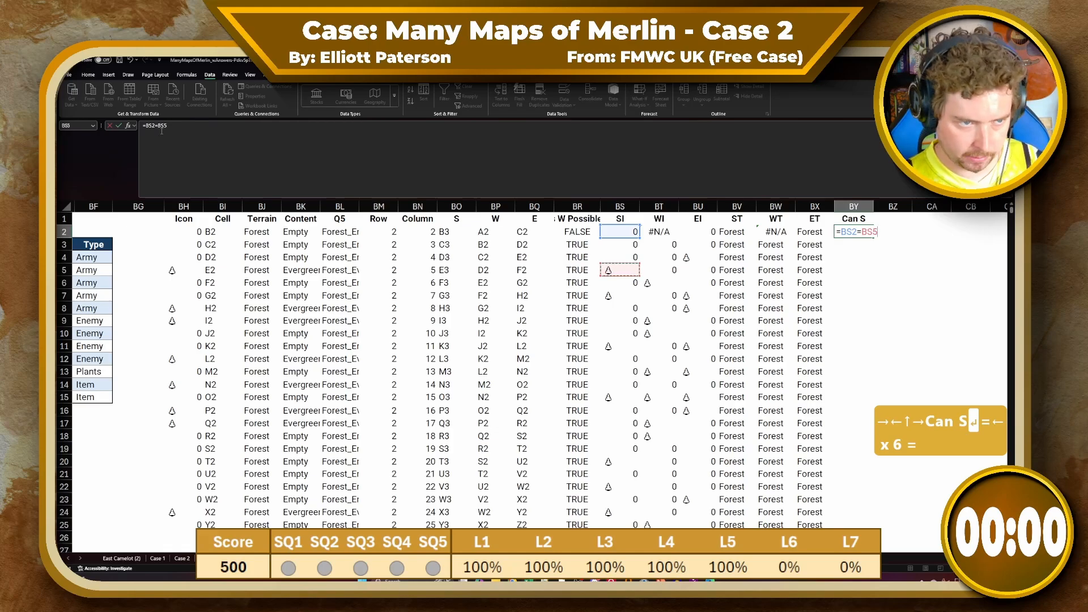
pyautogui.moveTo(161, 131); pyautogui.dragTo(174, 130)
pyautogui.press('F9')
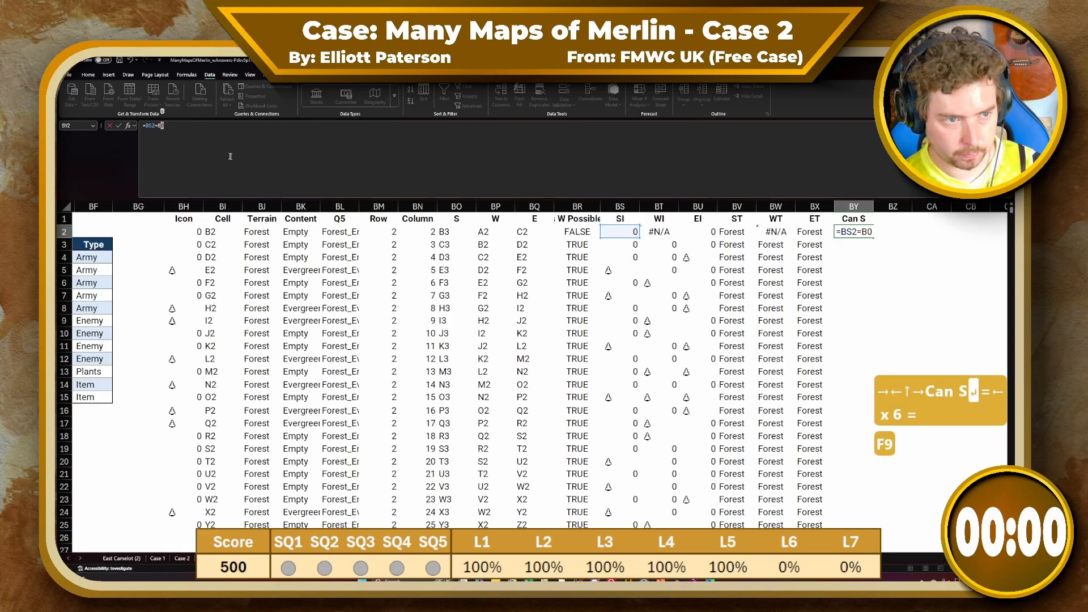
pyautogui.hotkey('ctrl', 'z')
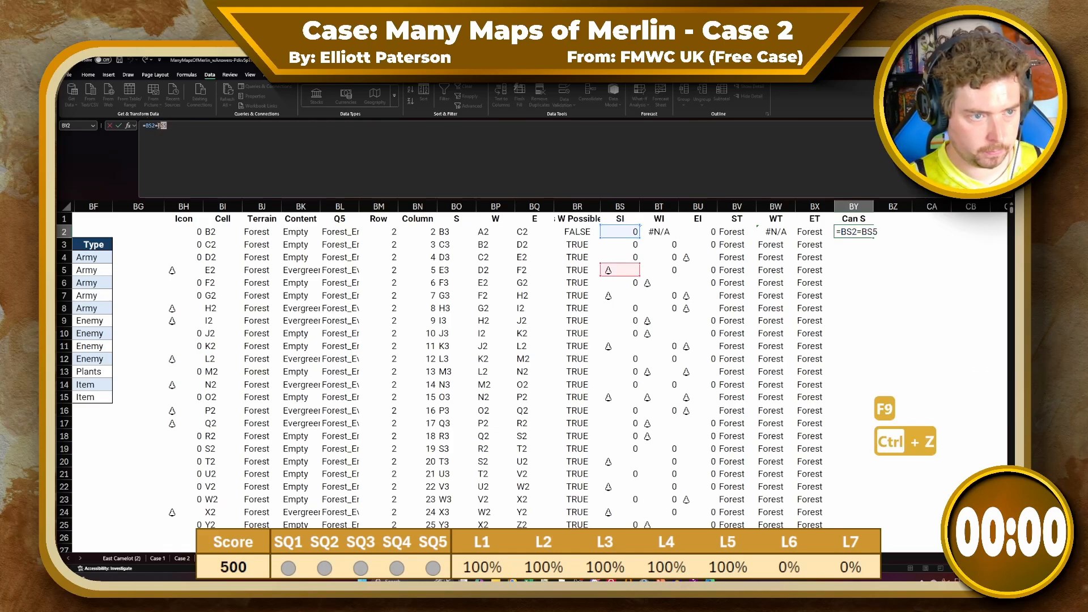
pyautogui.press('F9')
pyautogui.press('Return')
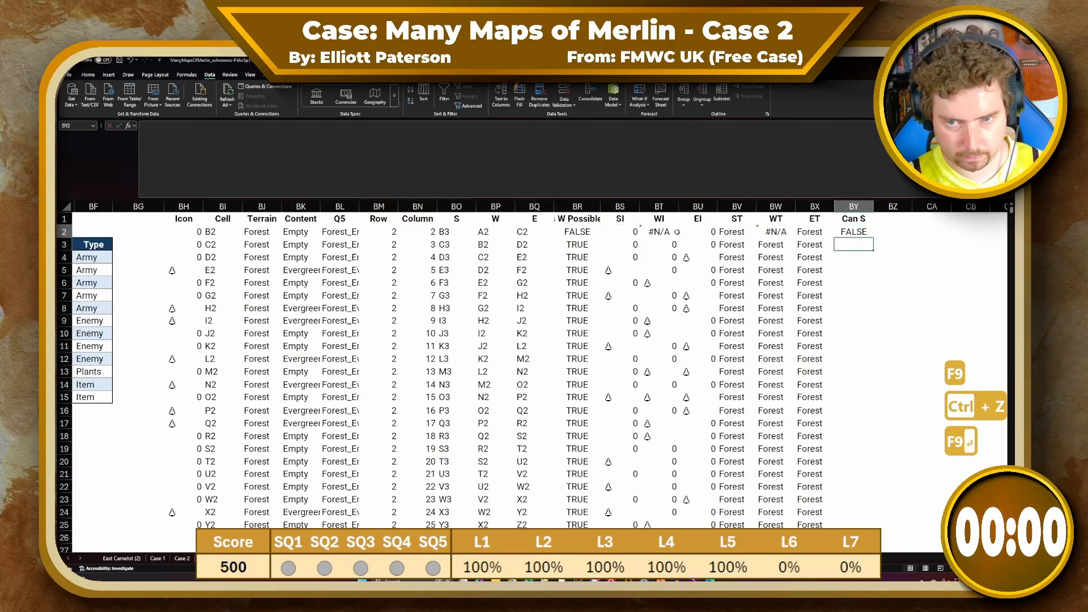
# Wrap the BY2 test in OR and add the condition BV2="Water"
pyautogui.click(143, 131)
pyautogui.press('Up')
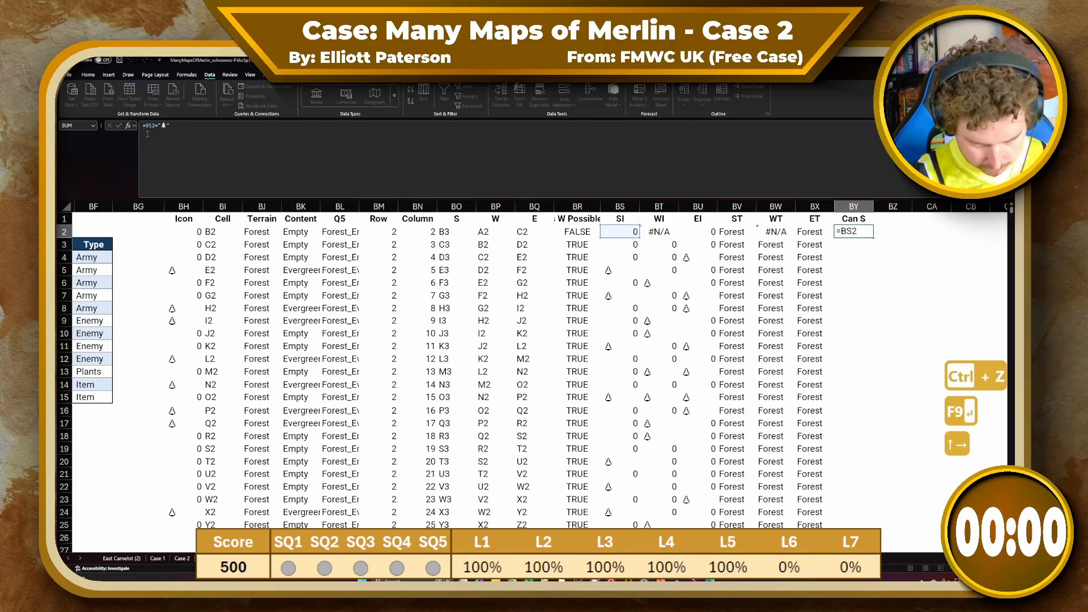
pyautogui.press('Right')
pyautogui.write('OR(')
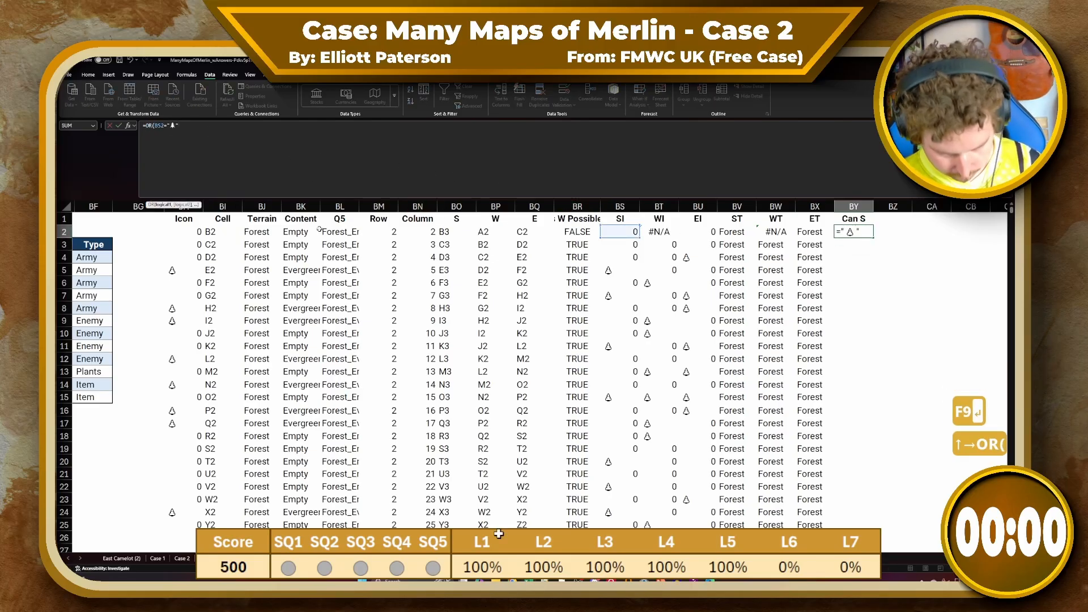
pyautogui.write(',')
pyautogui.click(737, 232)
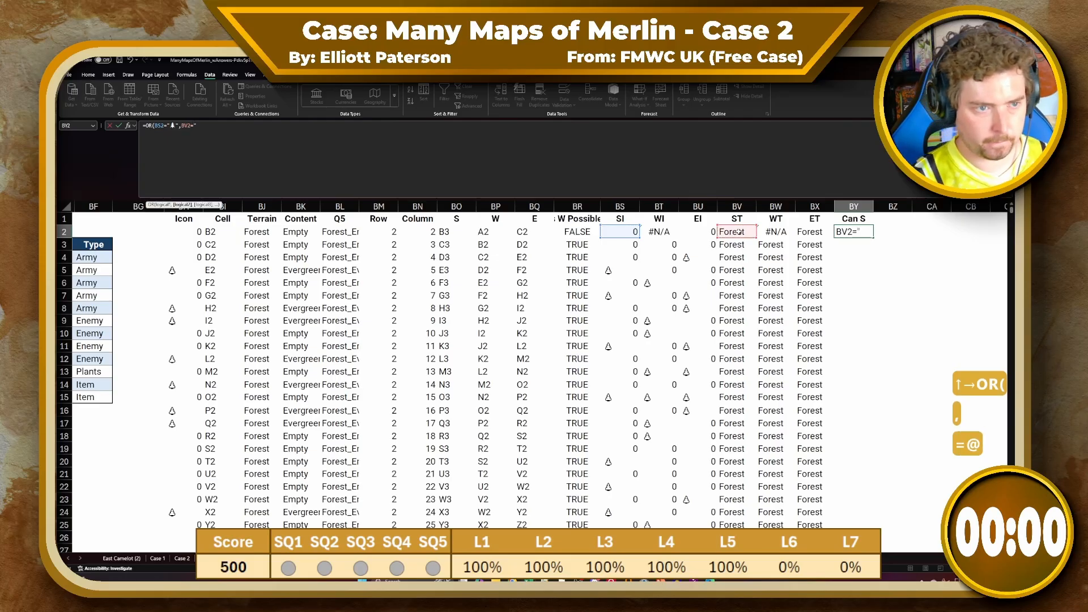
pyautogui.write('="Water"(')
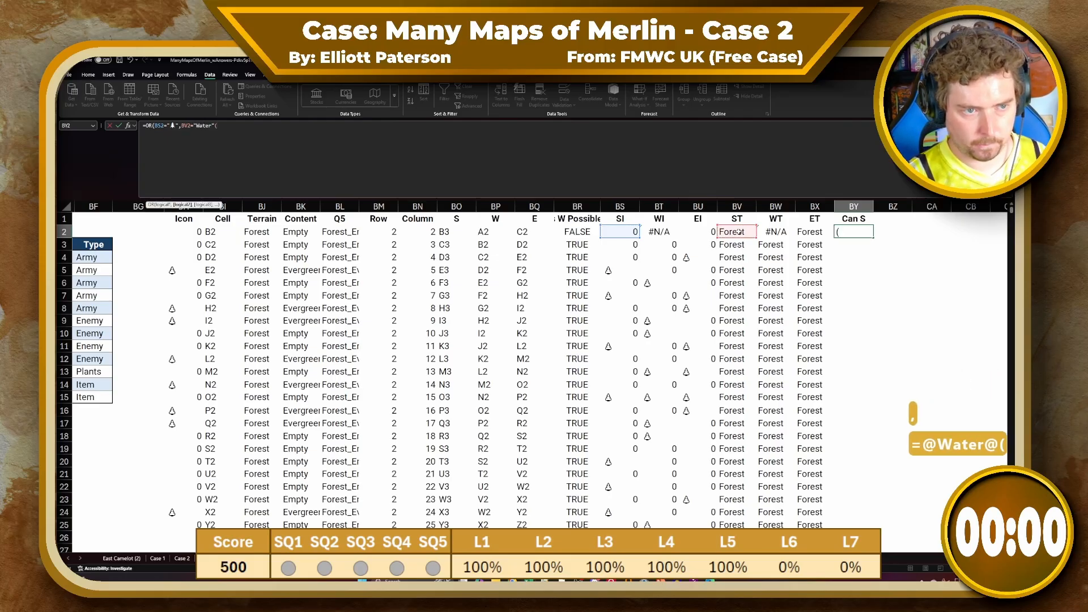
pyautogui.press('BackSpace')
pyautogui.write(')')
pyautogui.press('Return')
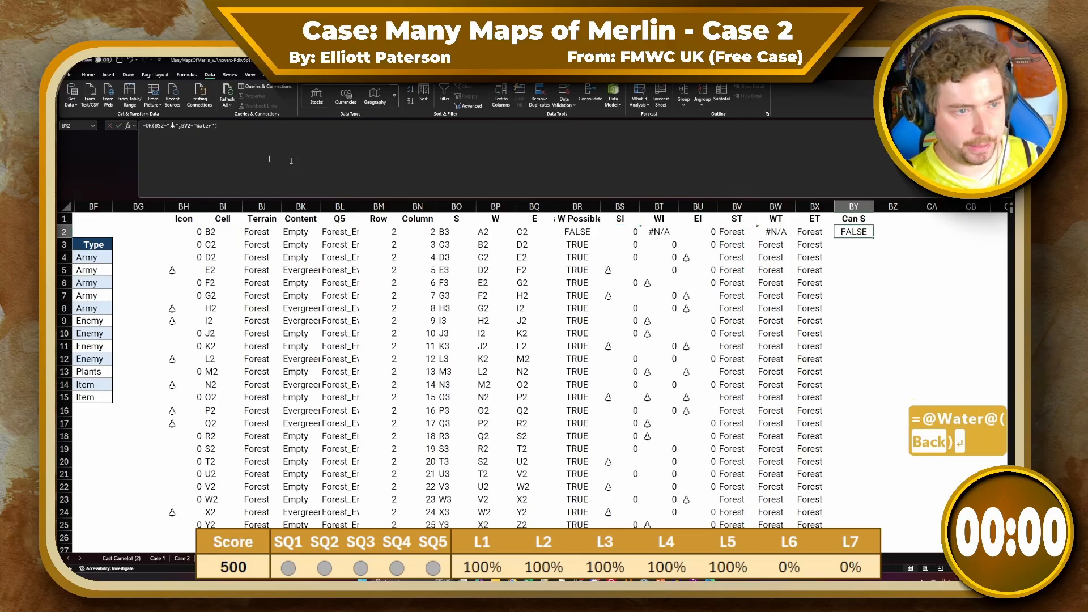
# Negate the BY2 formula with NOT and fill it down the Can S column
pyautogui.click(144, 125)
pyautogui.write('NOT(')
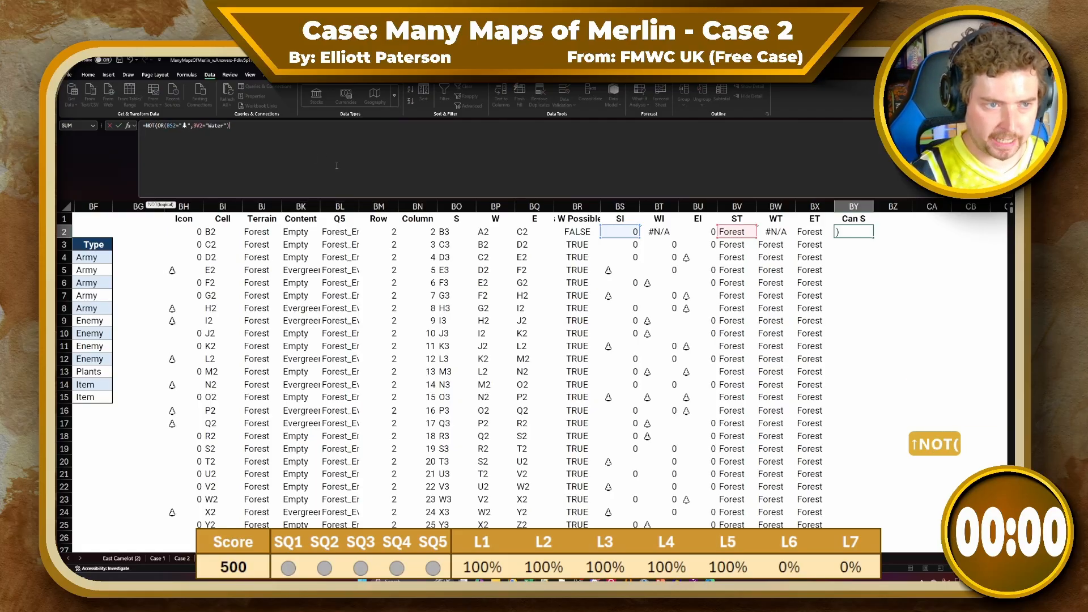
pyautogui.write(')')
pyautogui.press('Return')
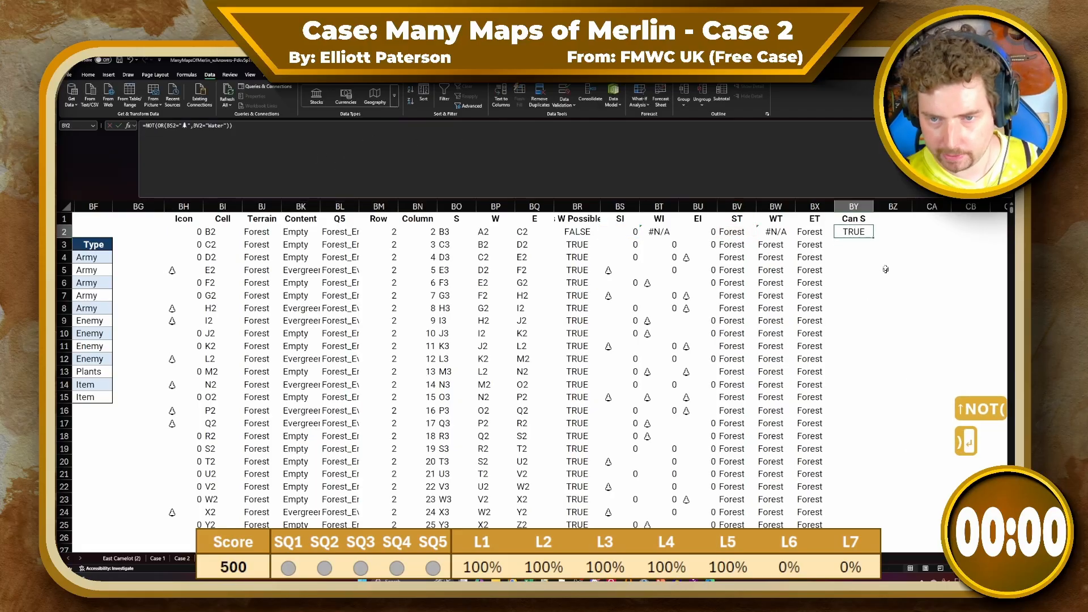
pyautogui.doubleClick(874, 238)
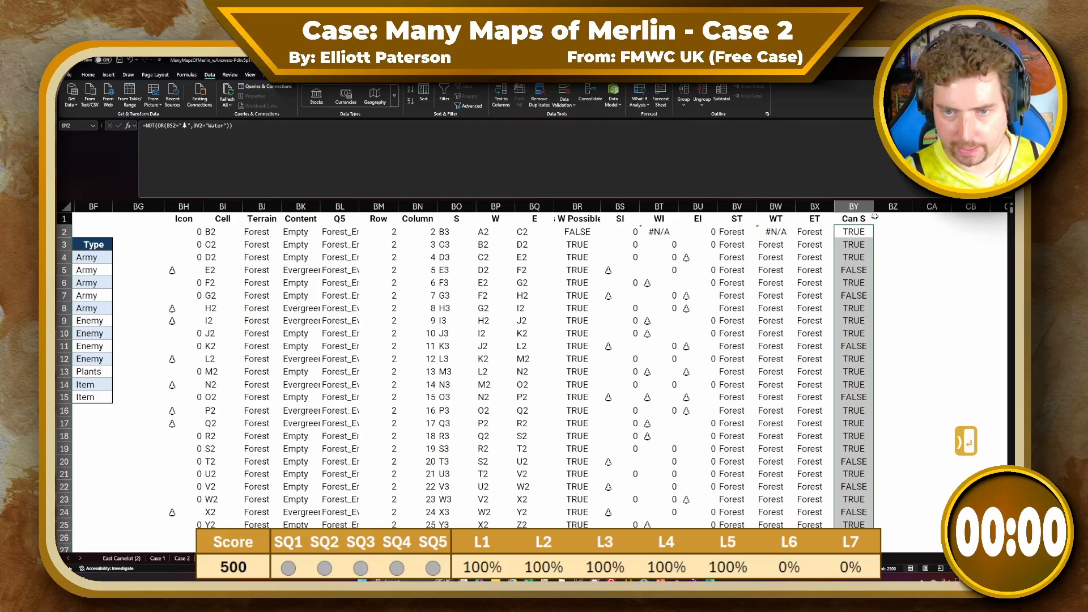
# Add the header Can W in BZ1
pyautogui.click(876, 218)
pyautogui.write('Can W')
pyautogui.press('Tab')
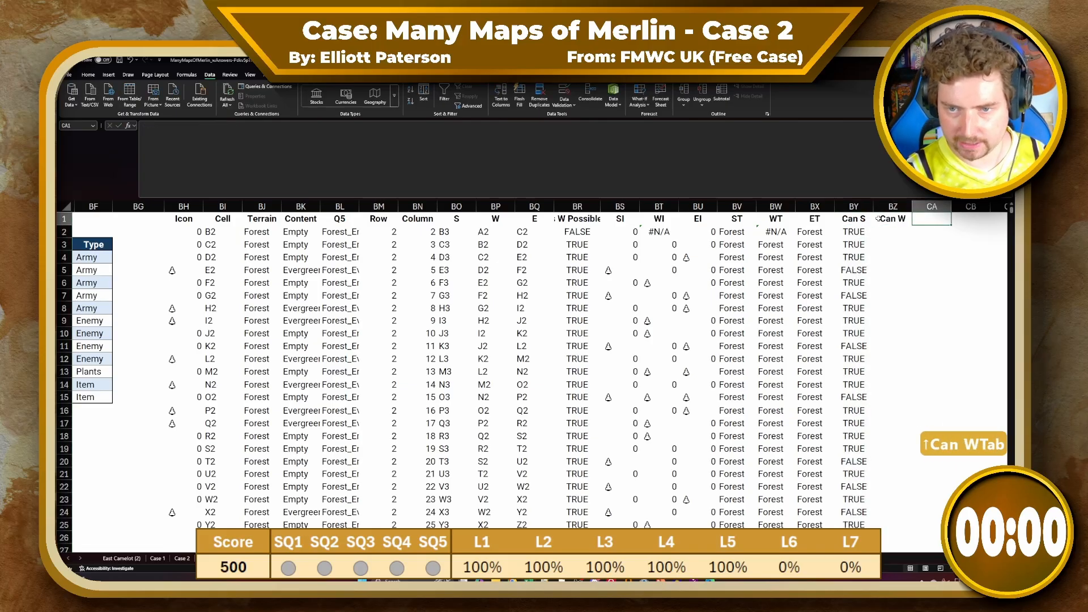
# Copy the BY2 formula into BZ2 and fill it down the Can W column
pyautogui.press('Left')
pyautogui.press('Down')
pyautogui.press('Left')
pyautogui.hotkey('ctrl', 'c')
pyautogui.press('Right')
pyautogui.hotkey('ctrl', 'v')
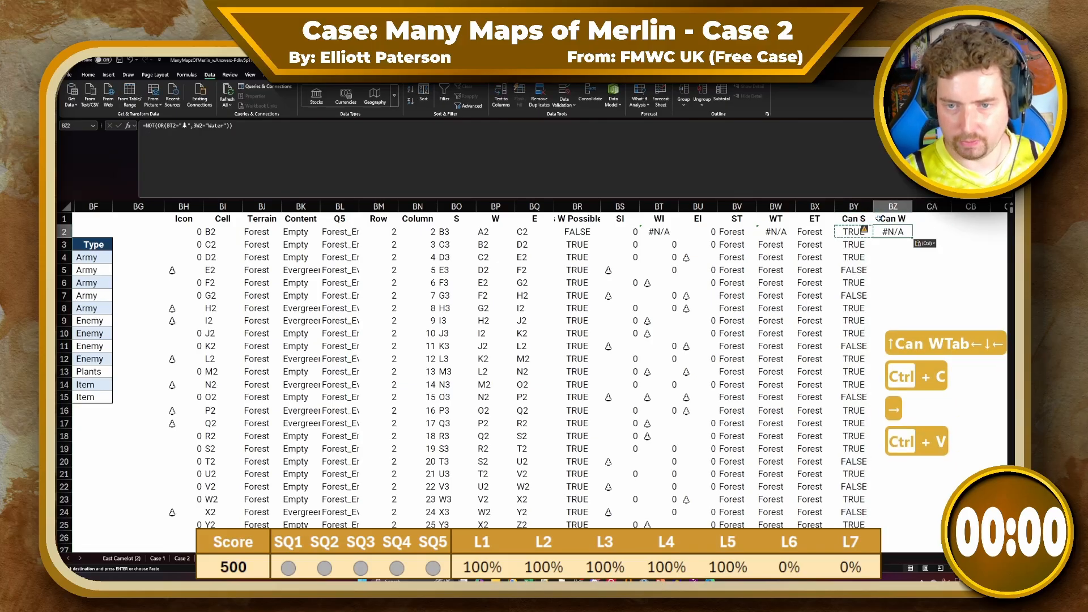
pyautogui.doubleClick(912, 238)
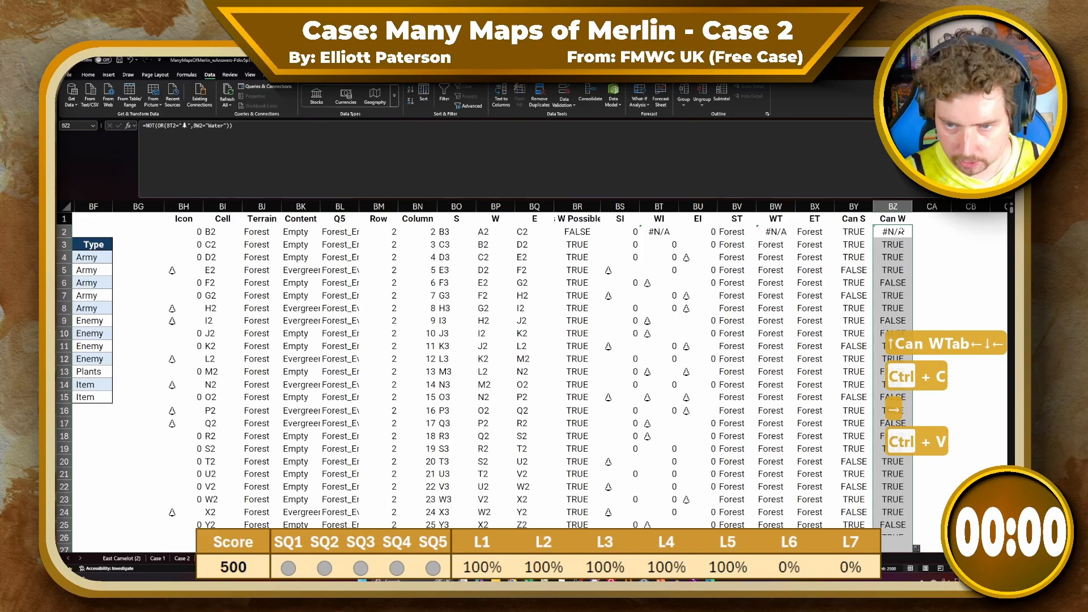
# Open the Can W formula in BZ2 for editing, directly after its equals sign
pyautogui.click(893, 232)
pyautogui.click(145, 126)
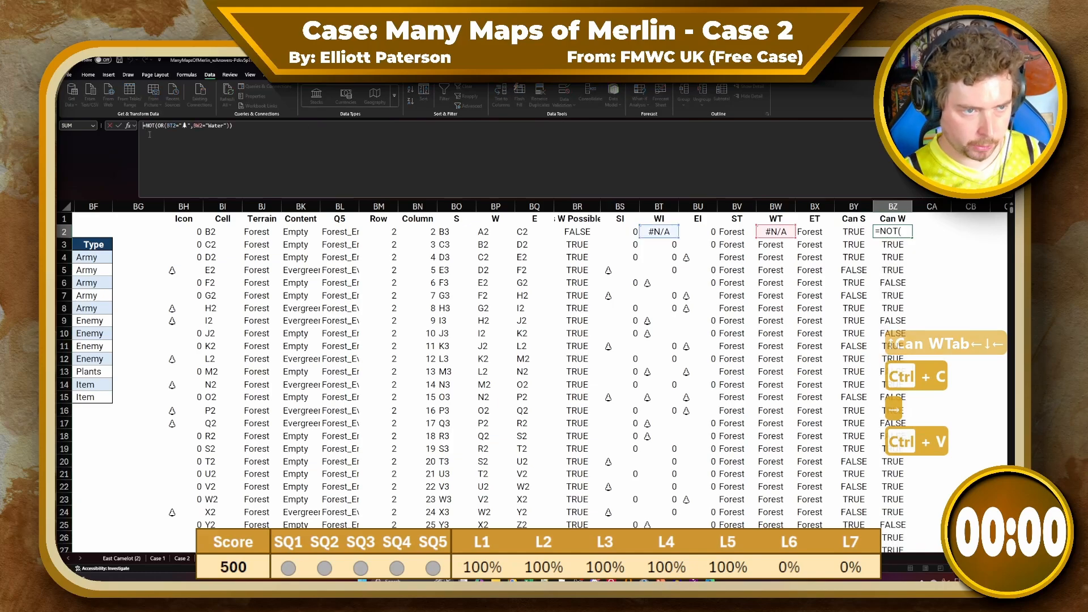
pyautogui.press('Right')
pyautogui.write('IFNA(')
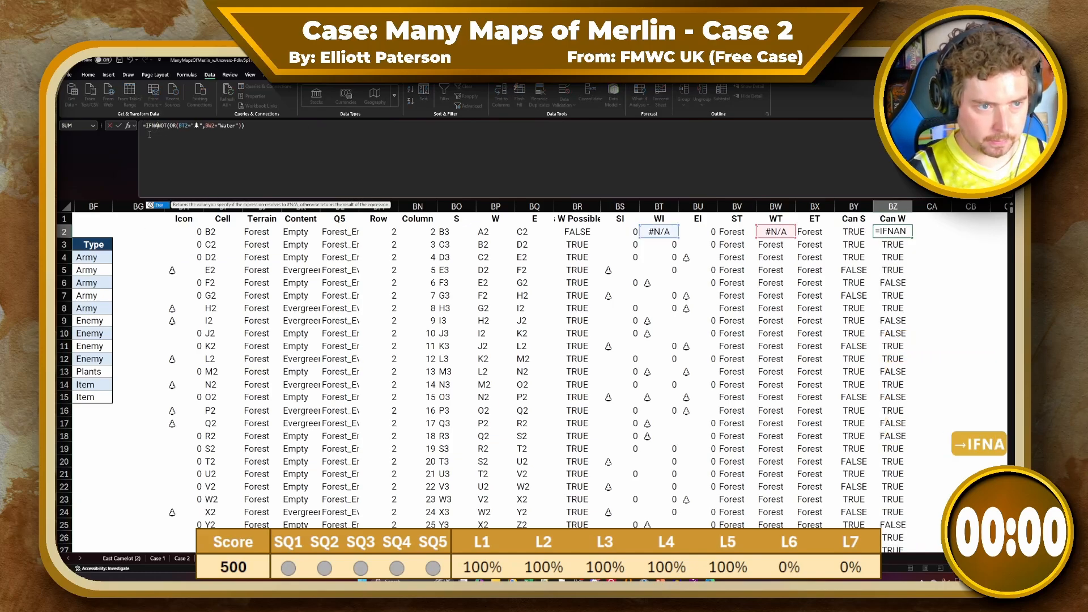
pyautogui.press('BackSpace')
pyautogui.press('BackSpace')
pyautogui.press('BackSpace')
pyautogui.press('BackSpace')
pyautogui.press('BackSpace')
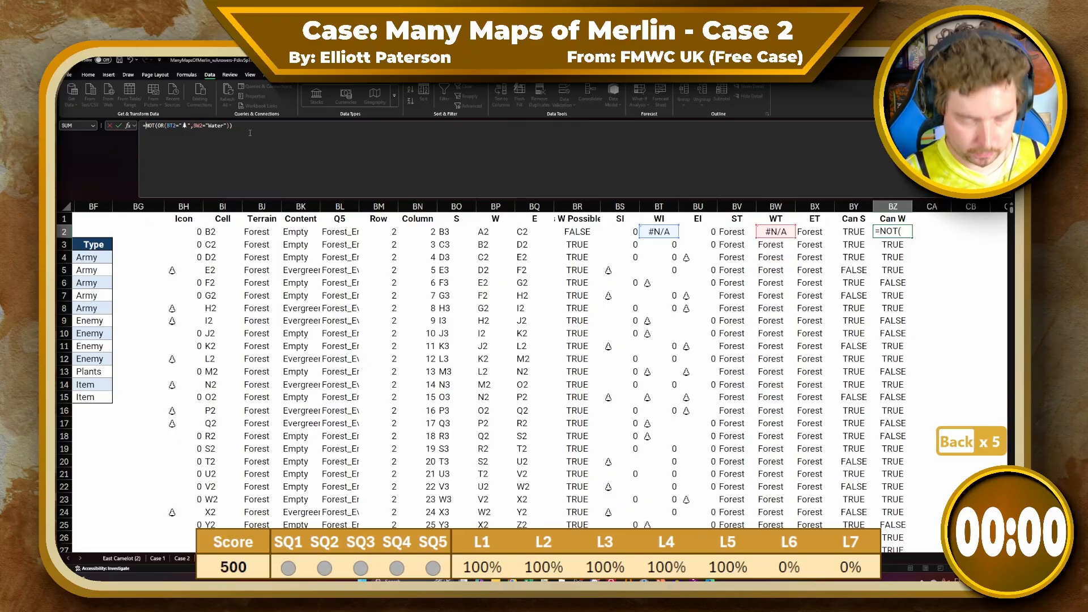
# Try to require BR2 as well in the BZ2 Can W formula by wrapping it in AND, and undo it
pyautogui.write('AND(')
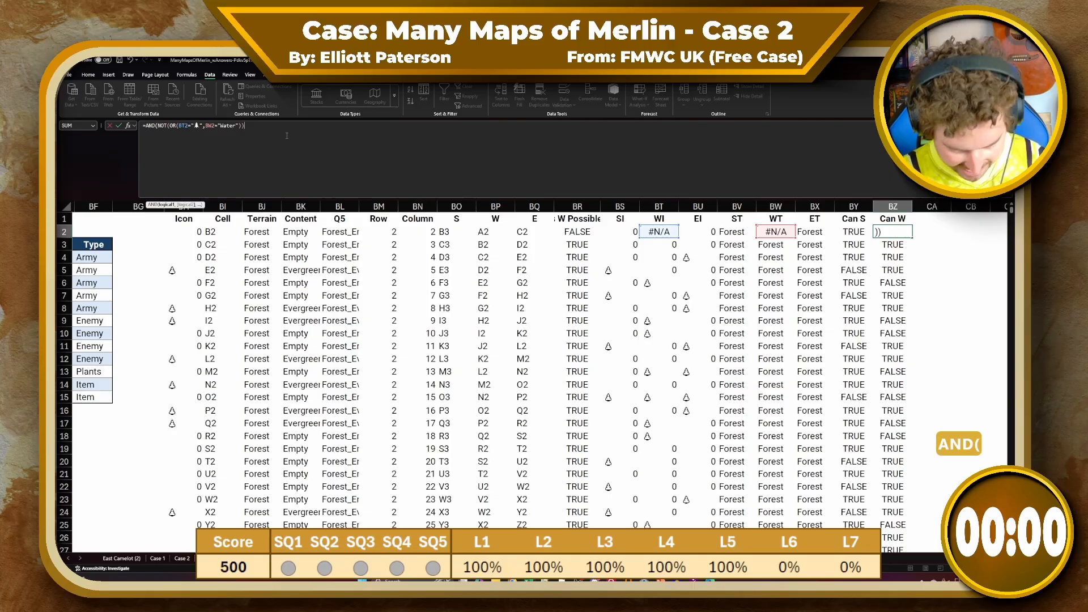
pyautogui.write(',')
pyautogui.click(578, 232)
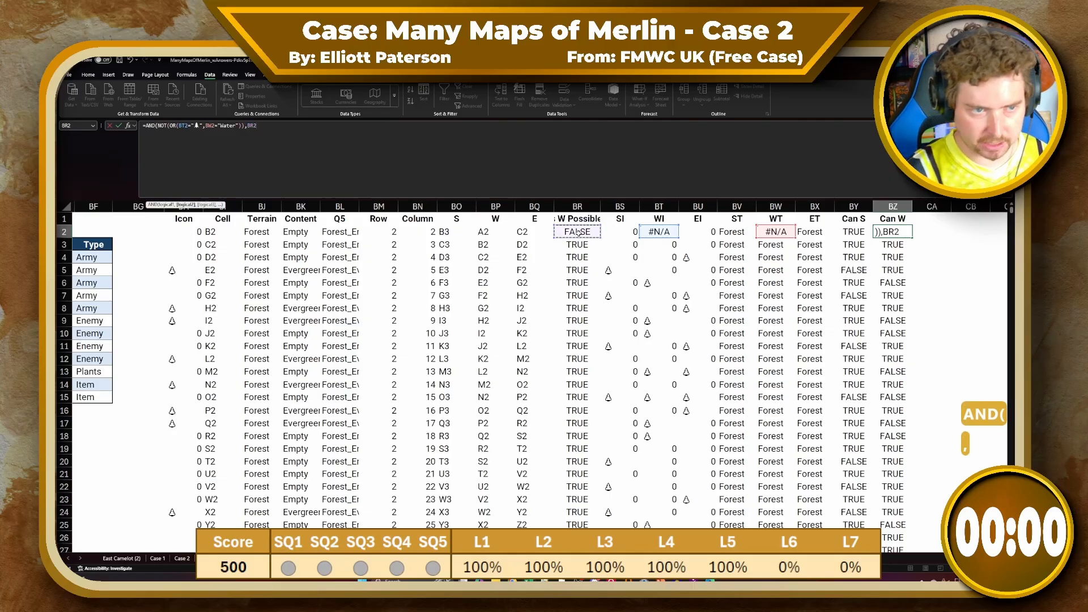
pyautogui.write(')')
pyautogui.press('Return')
pyautogui.press('Up')
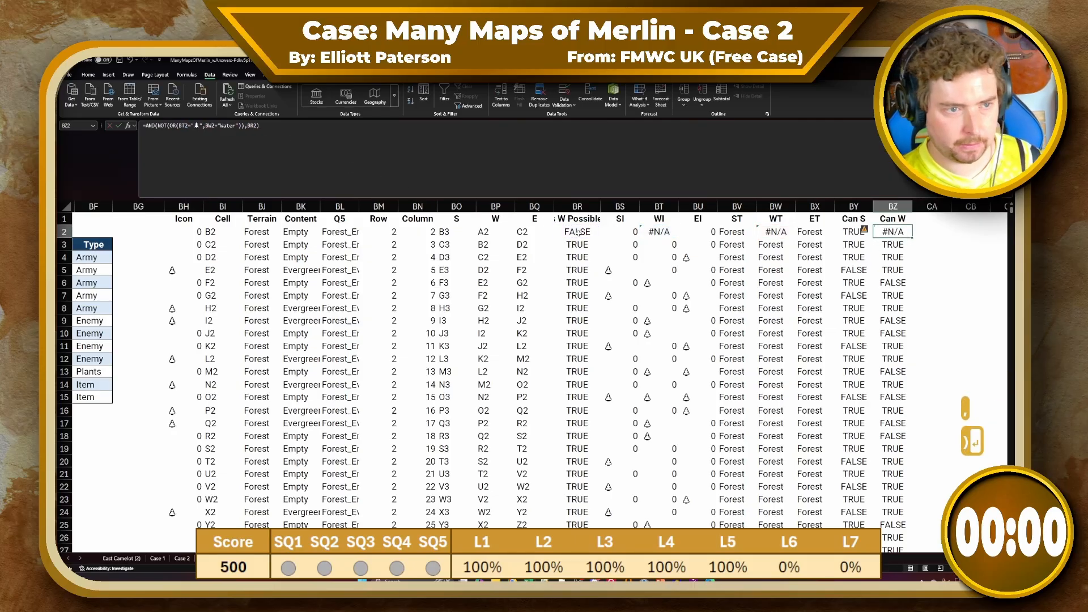
pyautogui.hotkey('ctrl', 'z')
pyautogui.click(578, 231)
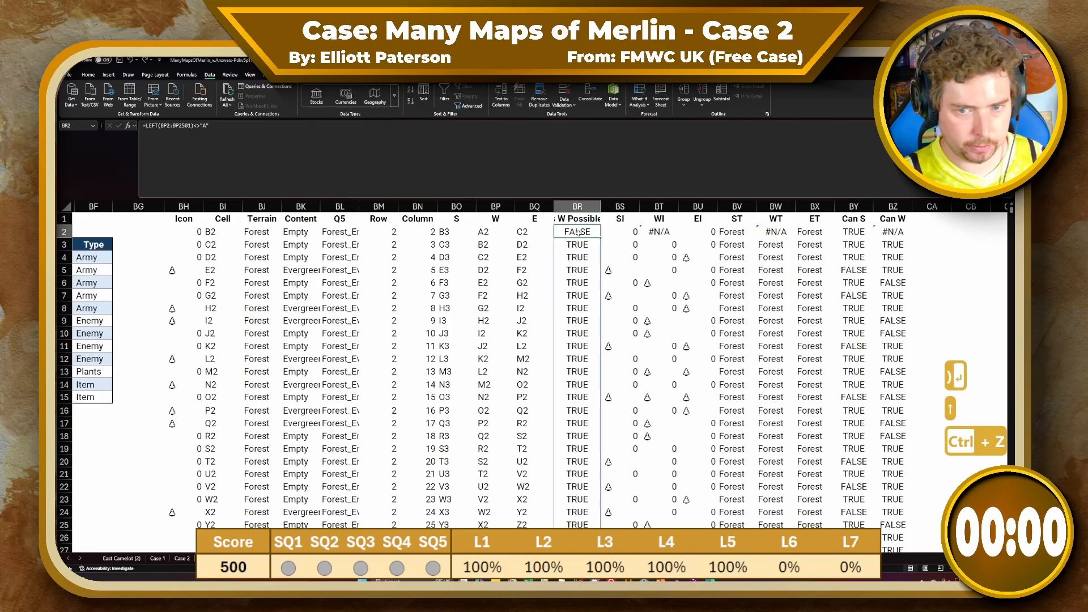
# Wrap the BZ2 formula in IFNA with FALSE as the fallback and fill it down the Can W column
pyautogui.click(893, 232)
pyautogui.click(147, 127)
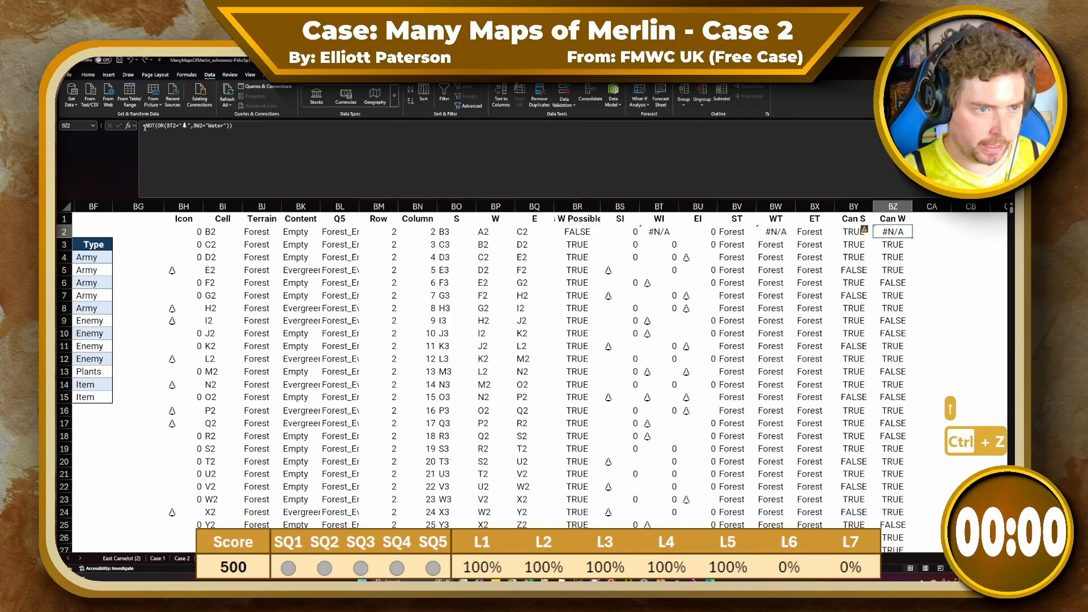
pyautogui.write('IFNA')
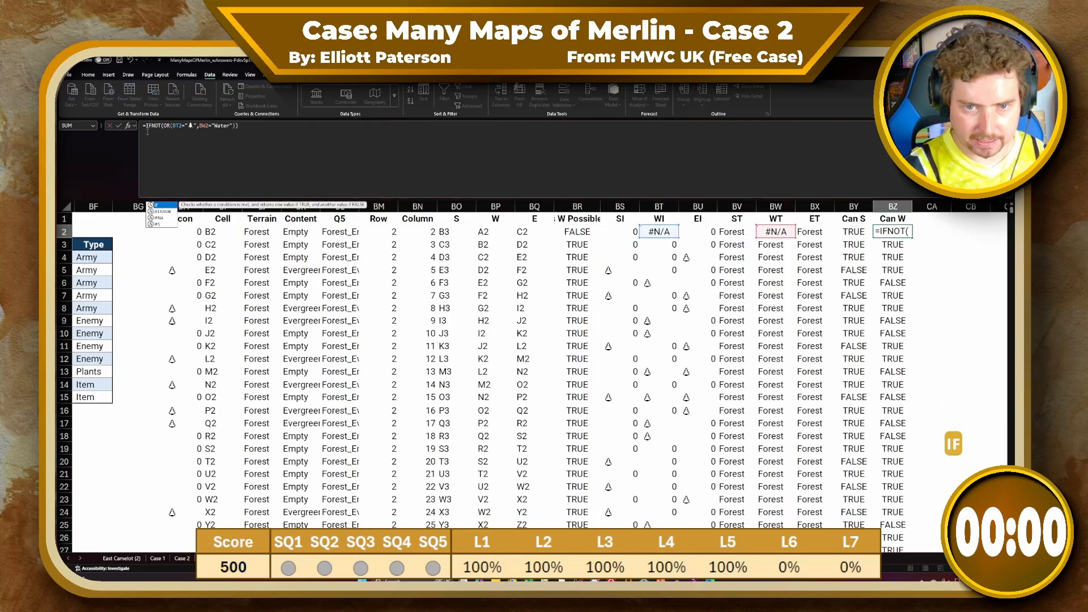
pyautogui.write('(')
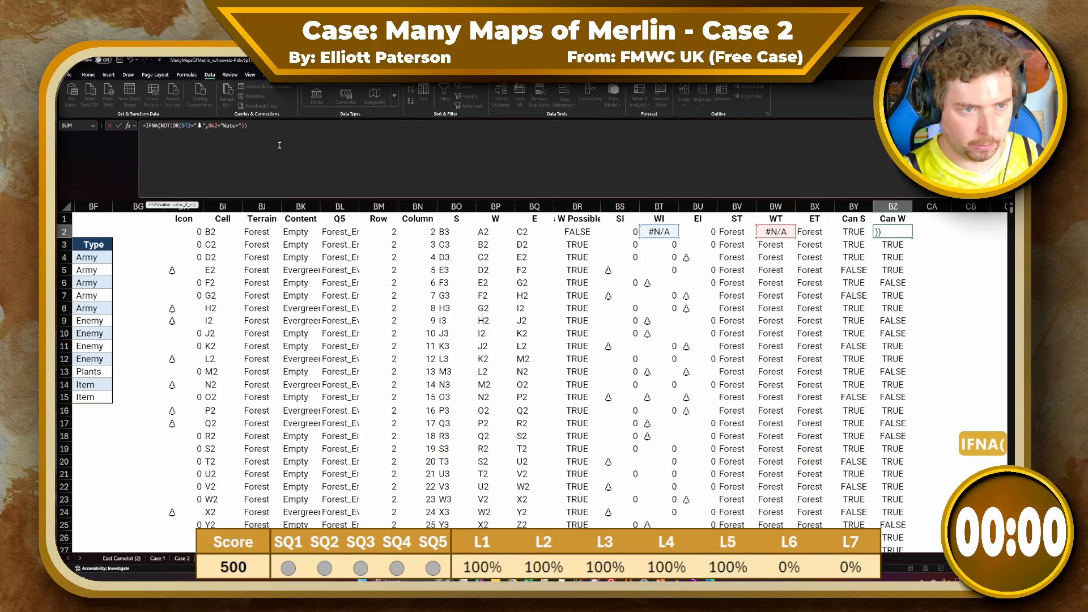
pyautogui.write(',')
pyautogui.write('FALSE)')
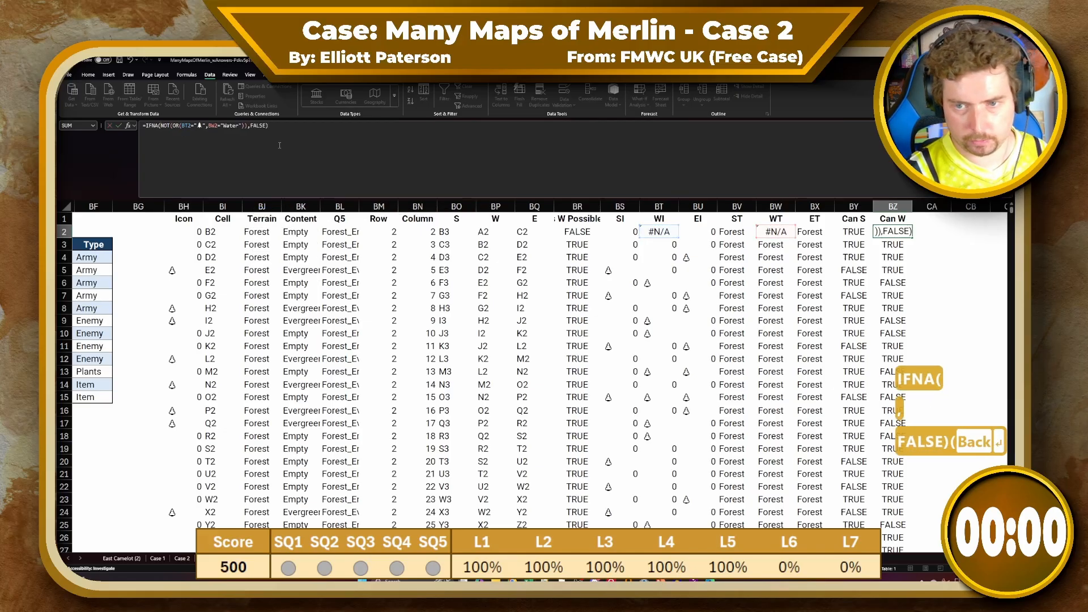
pyautogui.press('Return')
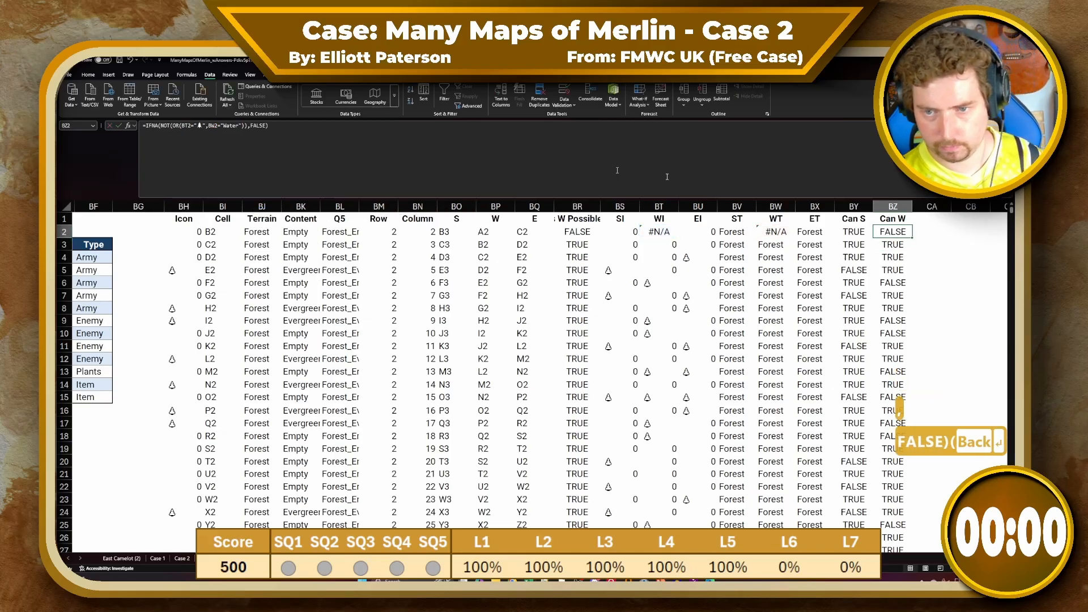
pyautogui.doubleClick(912, 237)
# Start an IF formula in CA2 that returns the south cell BO2 when BY2 is true
pyautogui.hscroll(4, 867, 267)
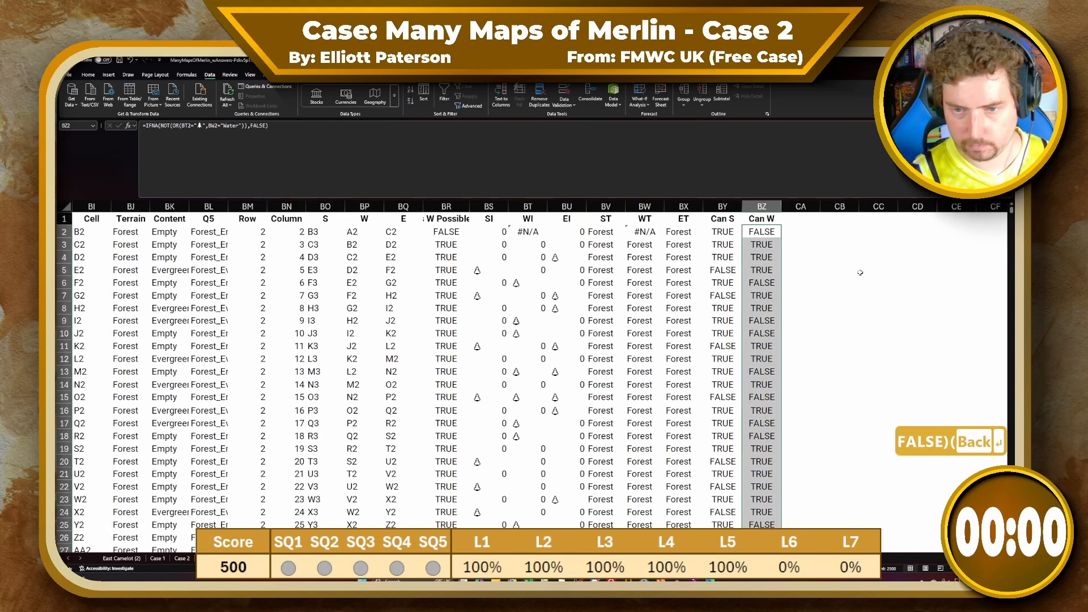
pyautogui.press('Left')
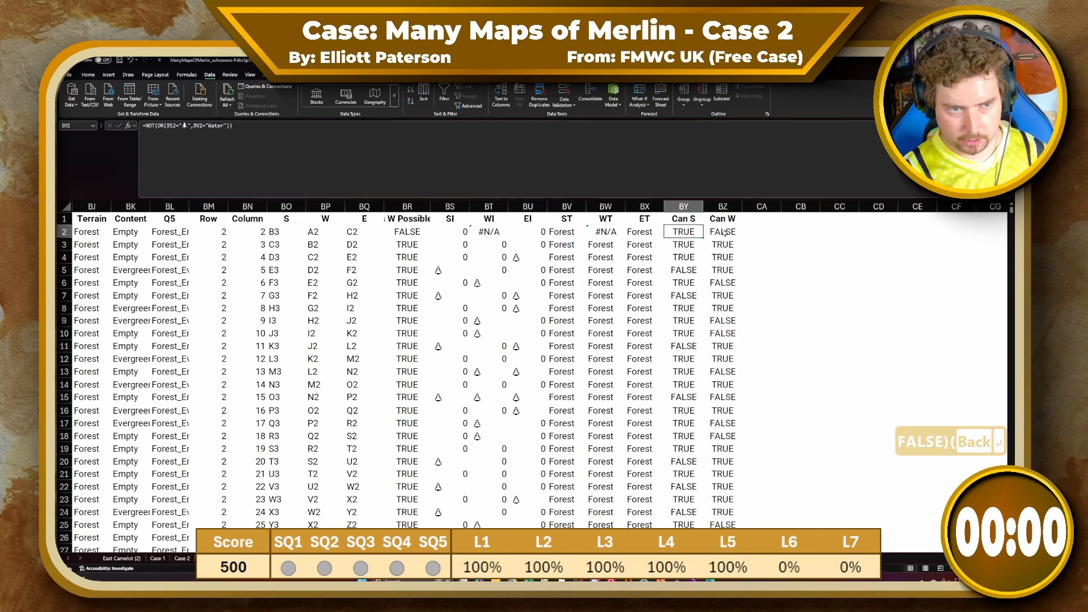
pyautogui.click(274, 232)
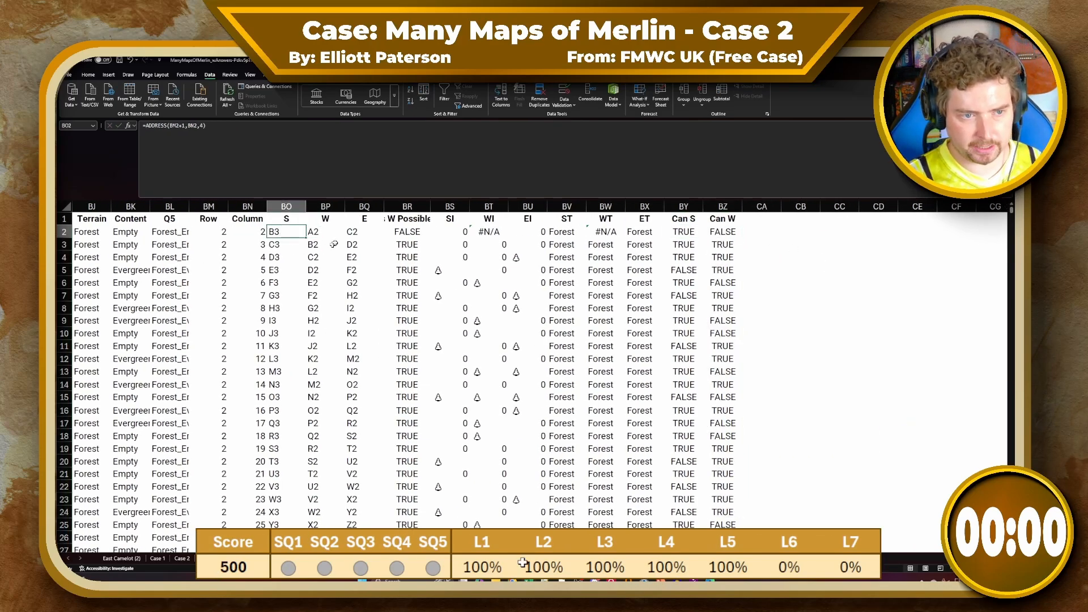
pyautogui.click(754, 236)
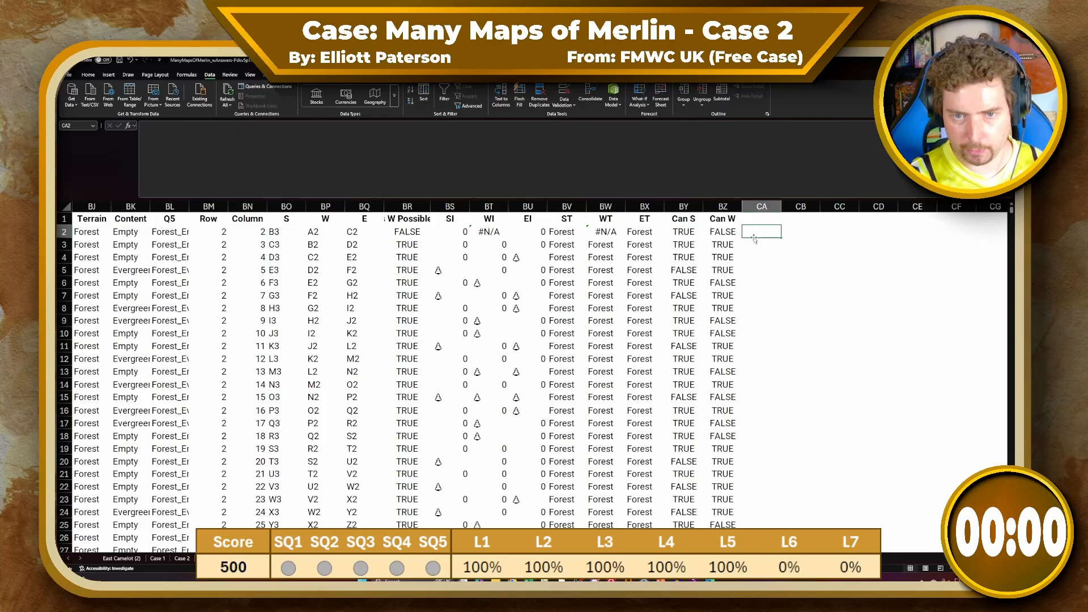
pyautogui.write('=IF()')
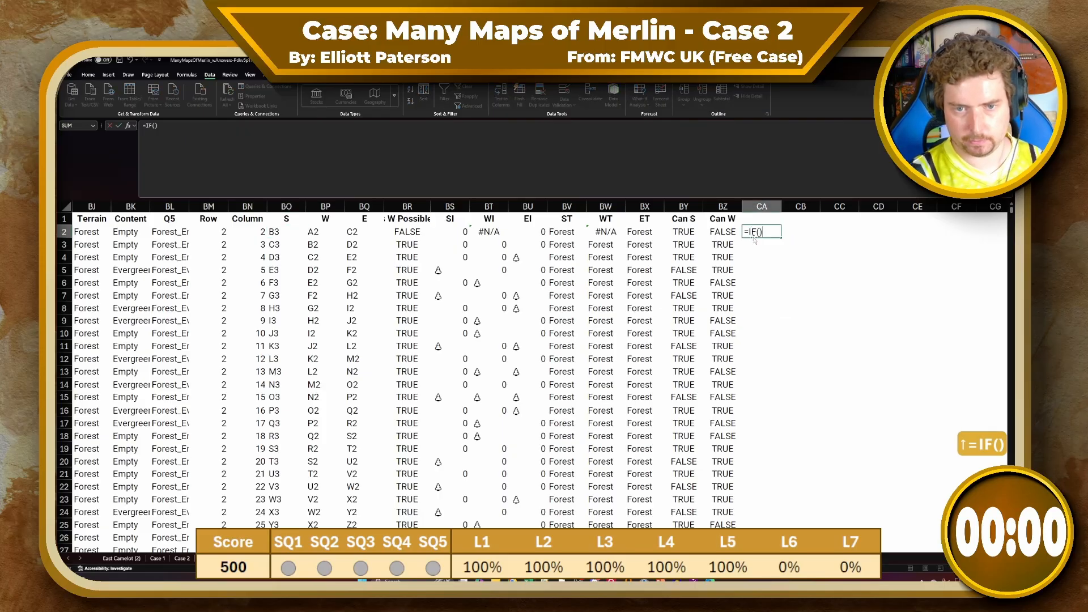
pyautogui.press('BackSpace')
pyautogui.press('Left')
pyautogui.press('Left')
pyautogui.write(',')
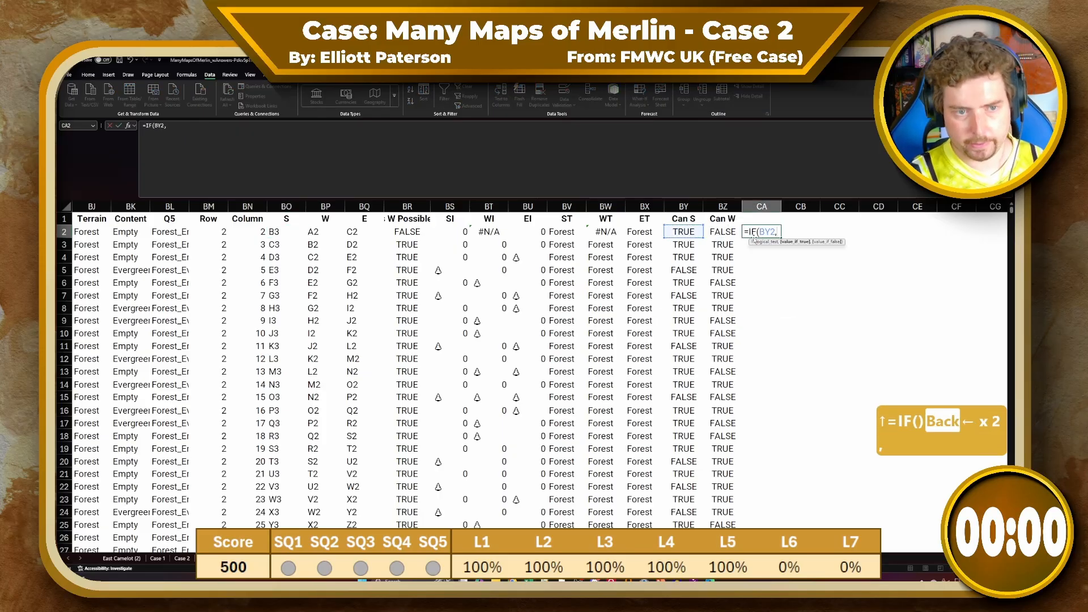
pyautogui.click(289, 232)
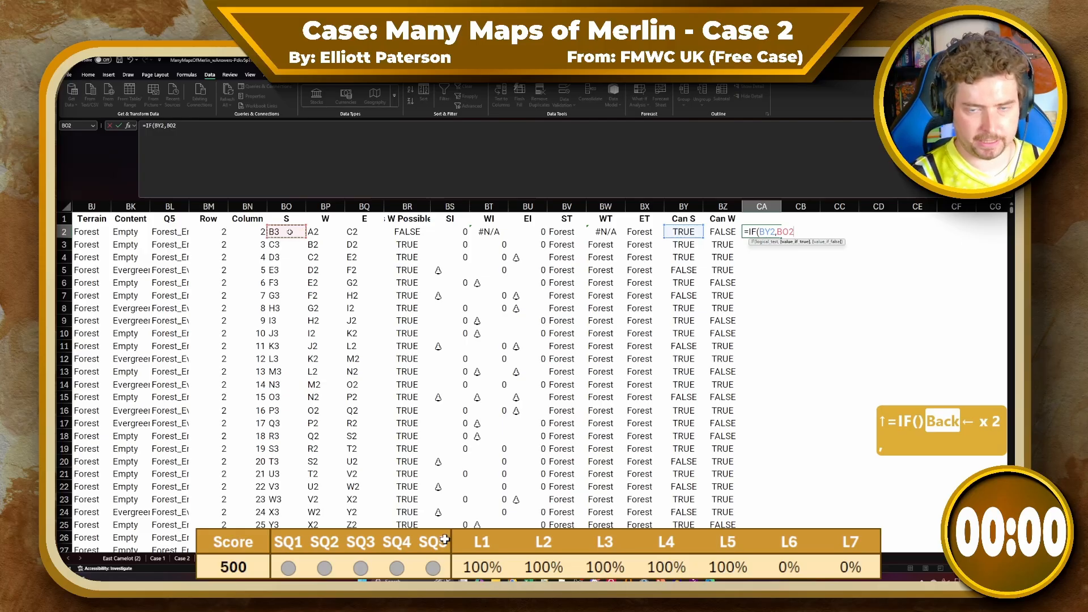
pyautogui.write(',')
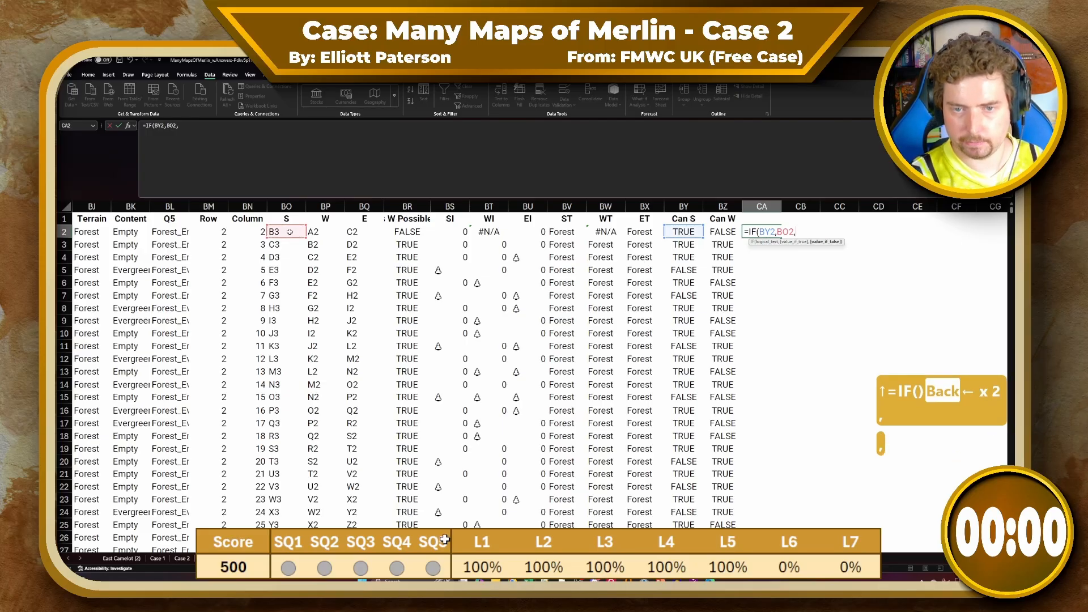
# Complete the CA2 formula with the nested test IF(BZ2,BP2,BQ2) as its false value
pyautogui.write('IF(')
pyautogui.press('Left')
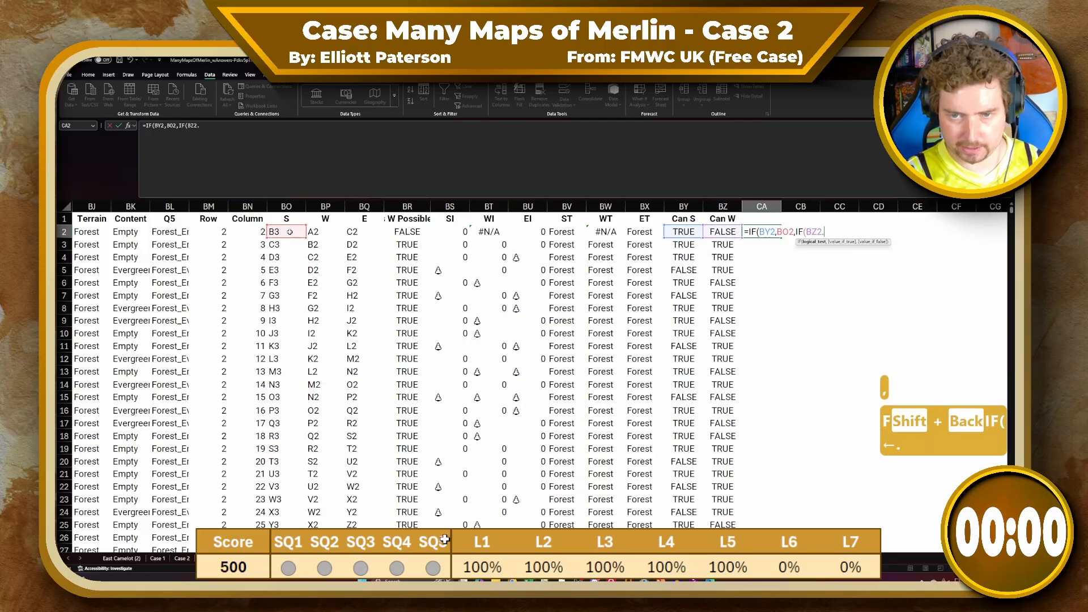
pyautogui.press('BackSpace')
pyautogui.write(',')
pyautogui.click(316, 230)
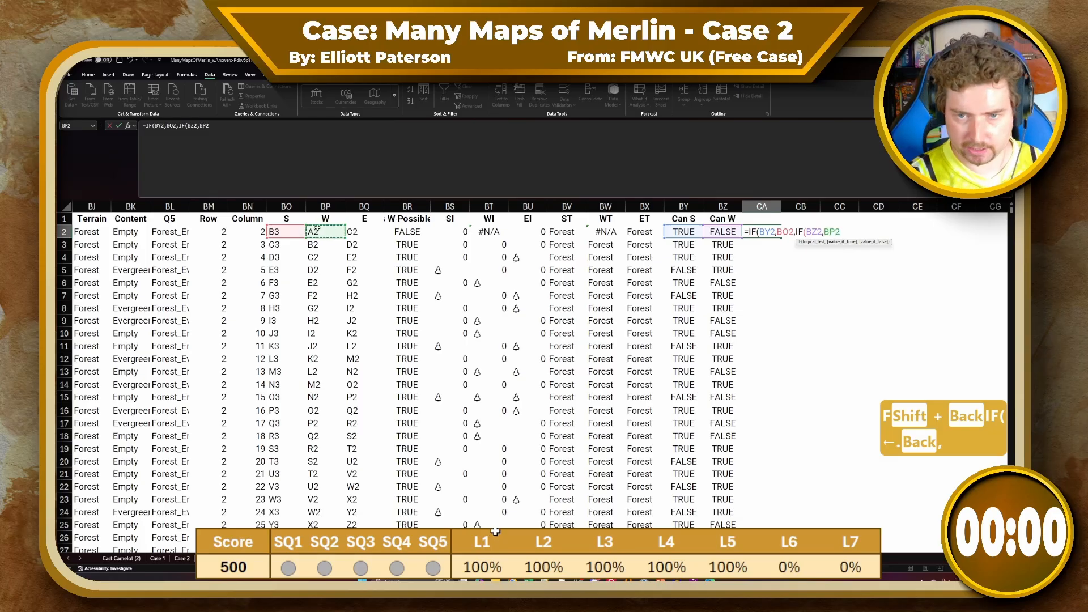
pyautogui.write(',')
pyautogui.click(359, 232)
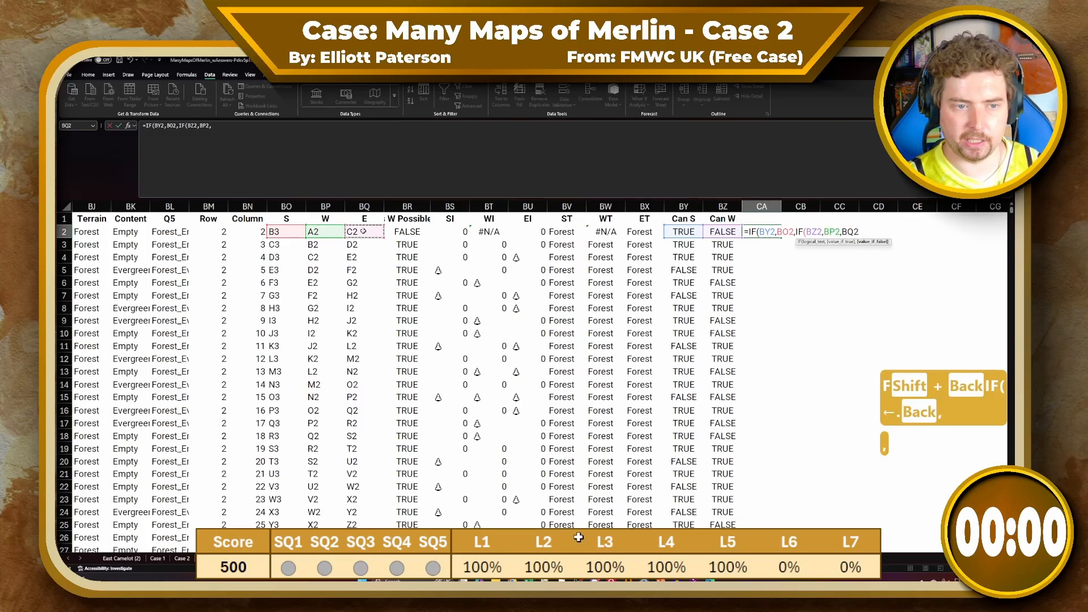
pyautogui.write('))')
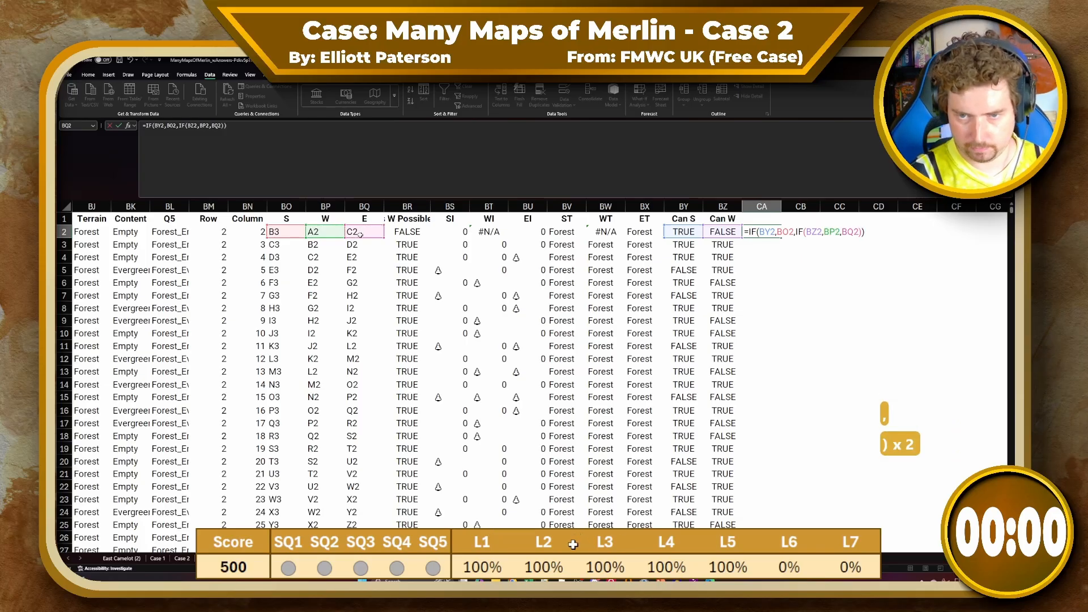
pyautogui.press('Return')
# Add the header Move To in CA1 and fill the CA2 formula down the column
pyautogui.press('Up')
pyautogui.write('Move To')
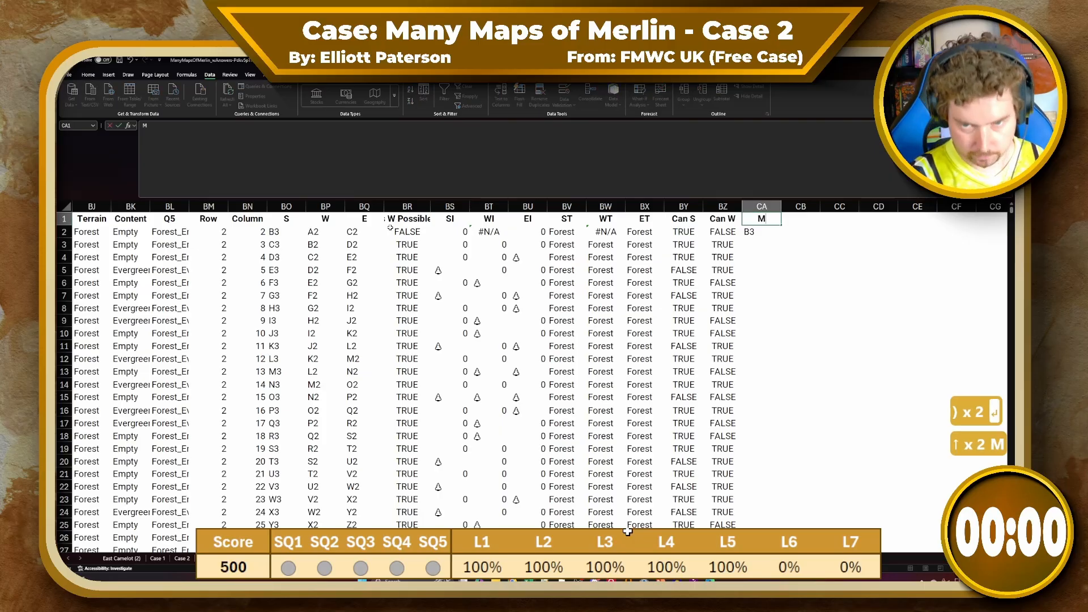
pyautogui.press('Return')
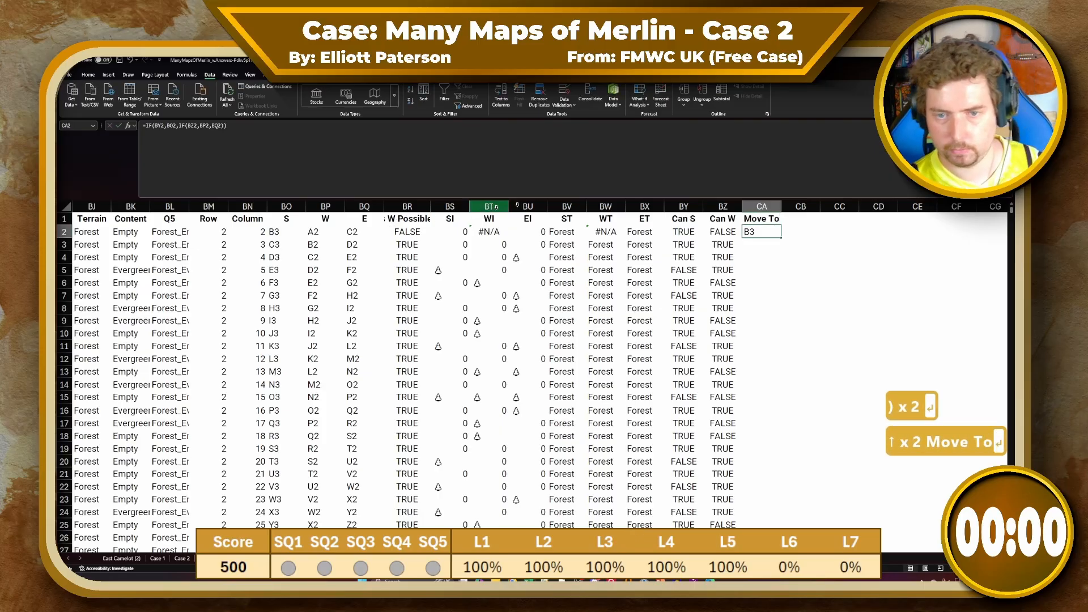
pyautogui.doubleClick(781, 240)
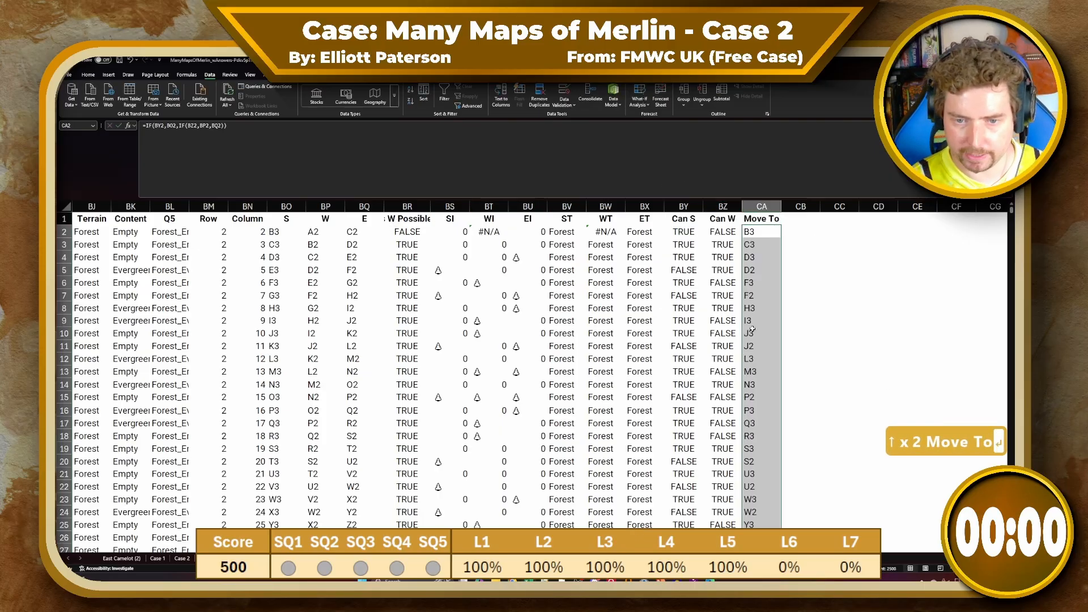
pyautogui.scroll(-20, 753, 330)
pyautogui.scroll(-19, 753, 330)
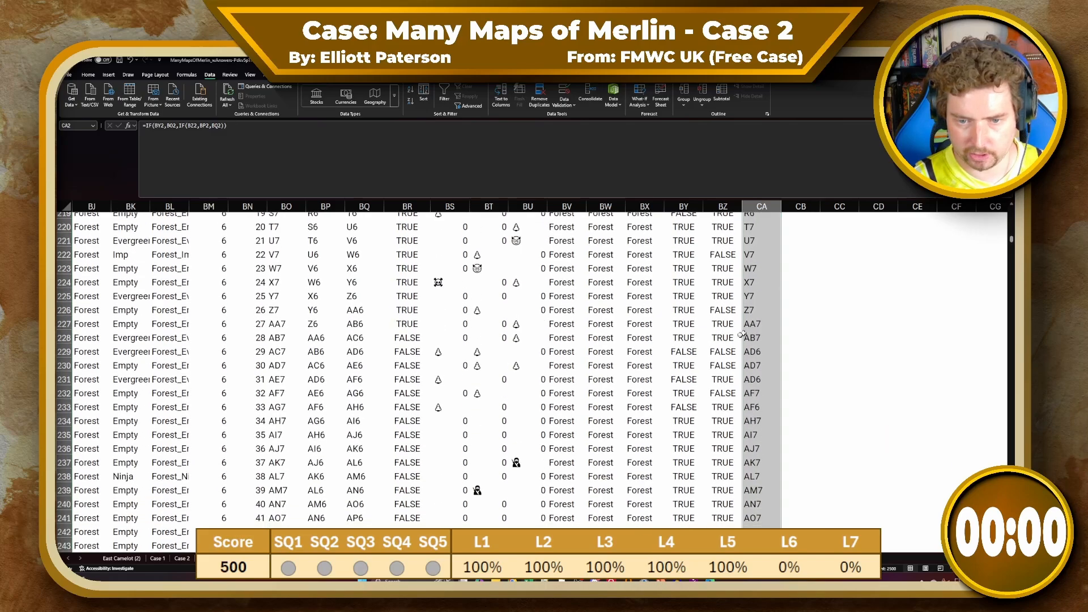
# On the Case 2 sheet, start an XLOOKUP in H293 that finds G293 in the Battle for Camelot Cell column, BI2#
pyautogui.click(180, 559)
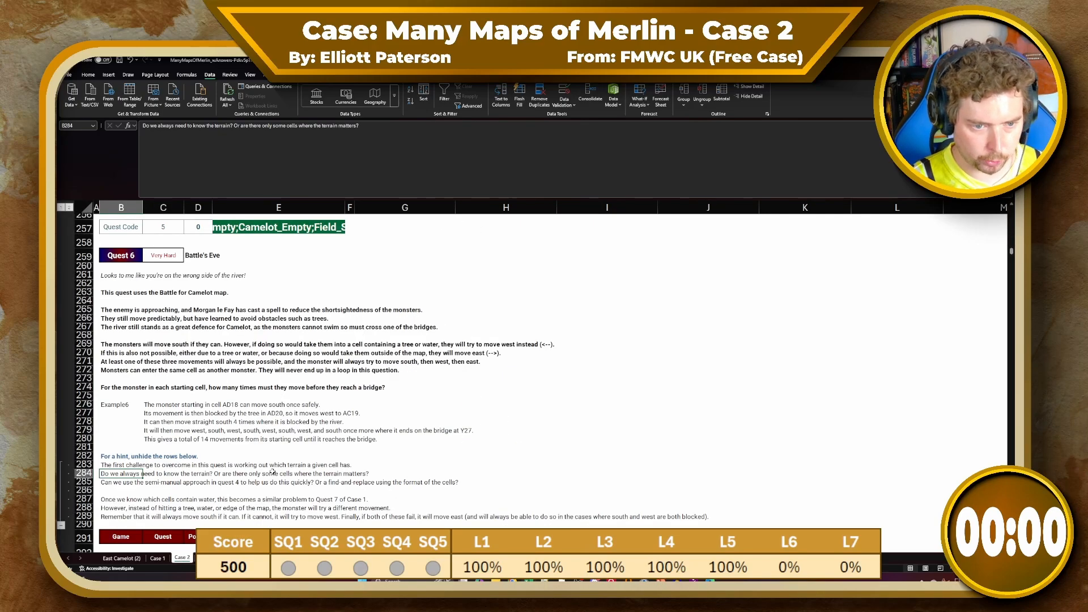
pyautogui.scroll(-3, 225, 426)
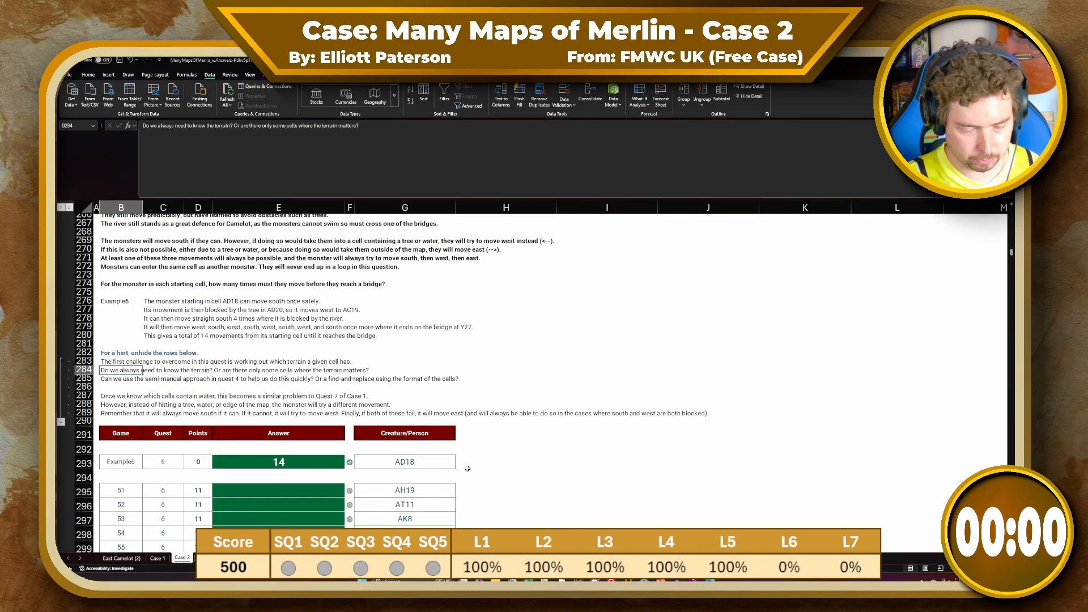
pyautogui.click(495, 458)
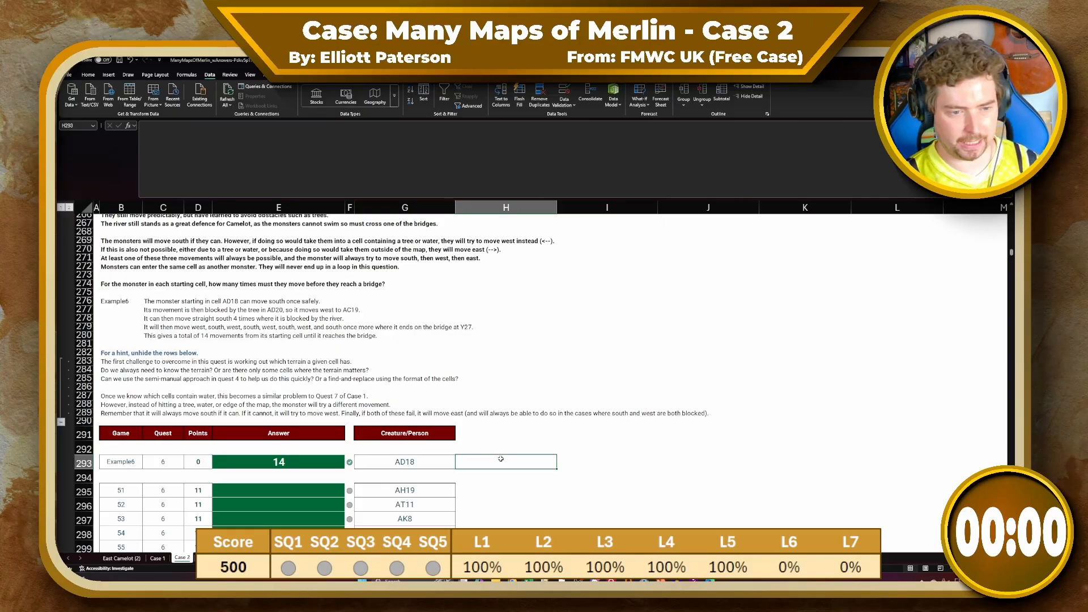
pyautogui.write('=XLOOKUP(')
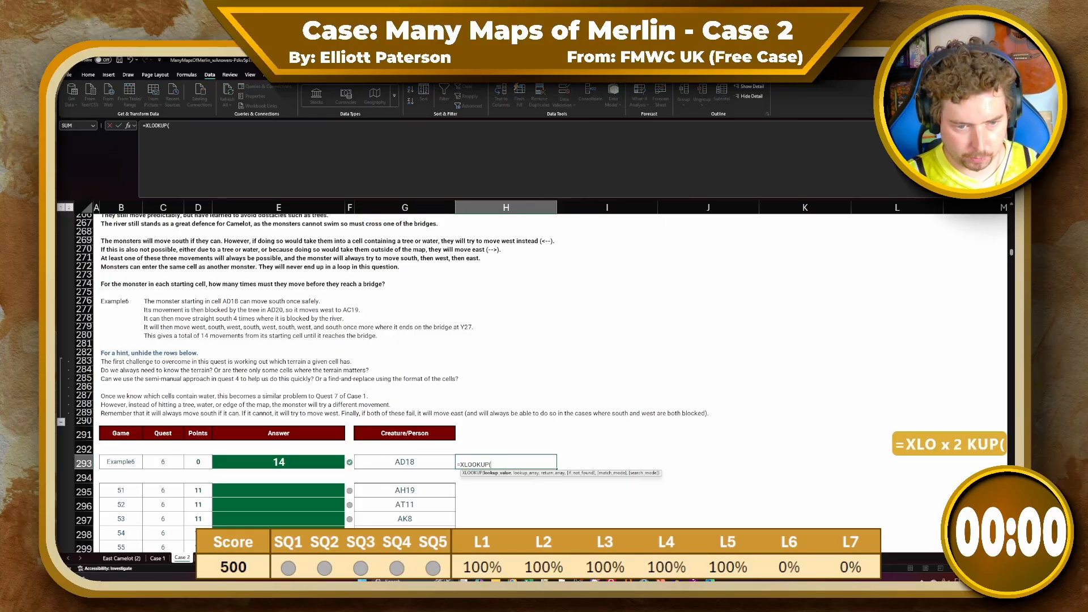
pyautogui.click(402, 462)
pyautogui.write(',')
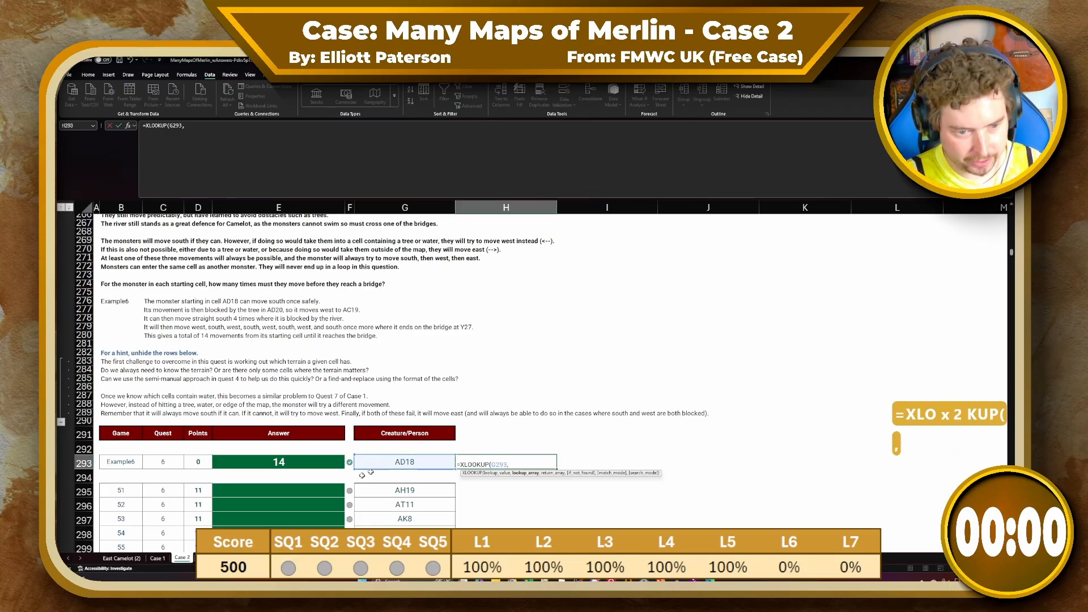
pyautogui.click(222, 558)
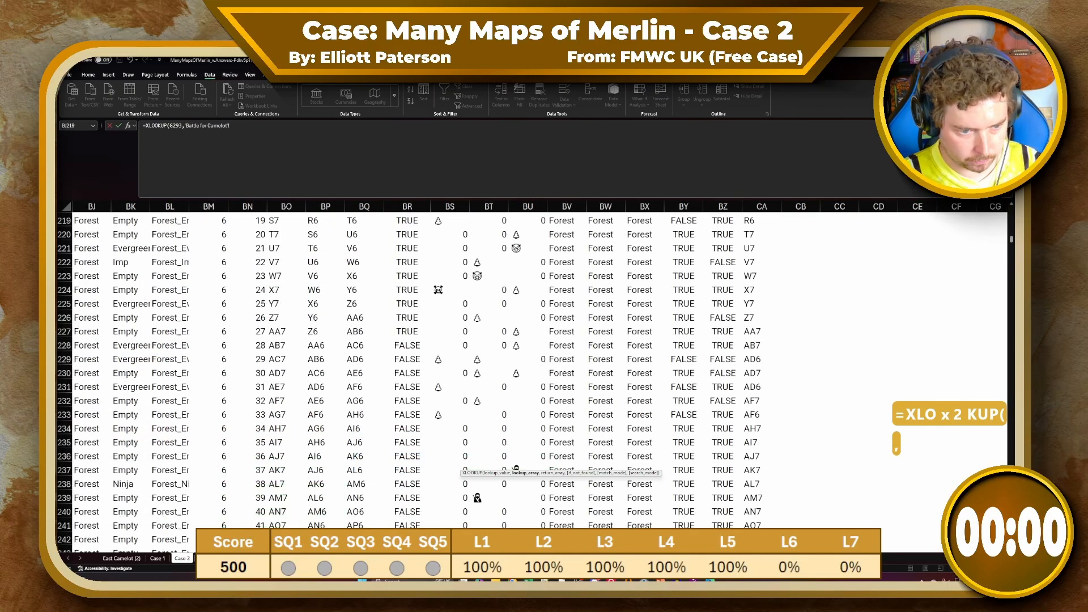
pyautogui.click(235, 340)
pyautogui.hotkey('ctrl', 'Left')
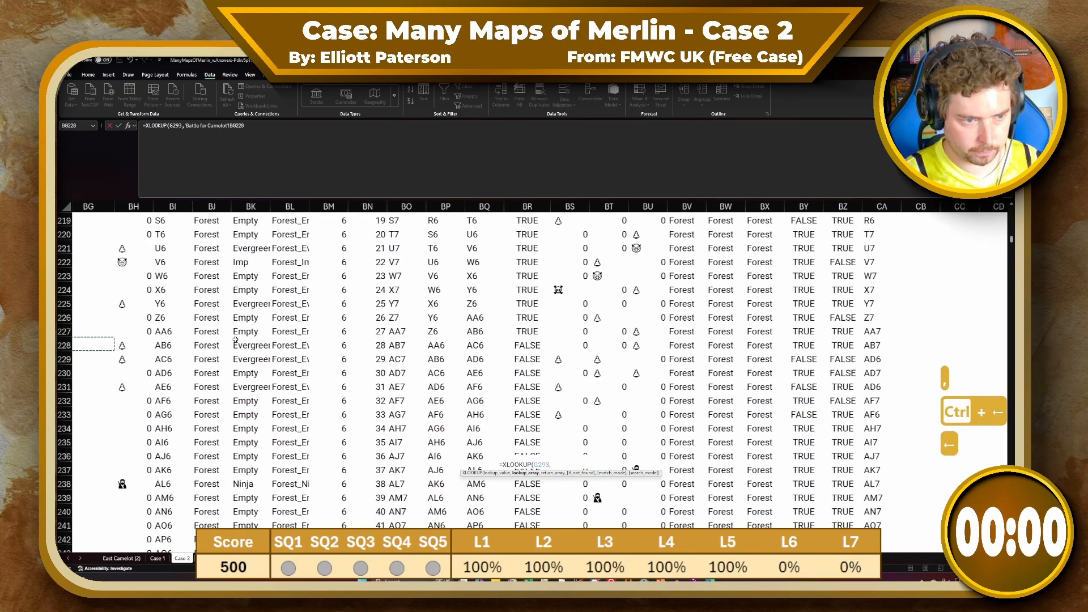
pyautogui.press('Left')
pyautogui.press('Right')
pyautogui.hotkey('ctrl', 'Up')
pyautogui.press('Down')
pyautogui.hotkey('ctrl', 'shift', 'Down')
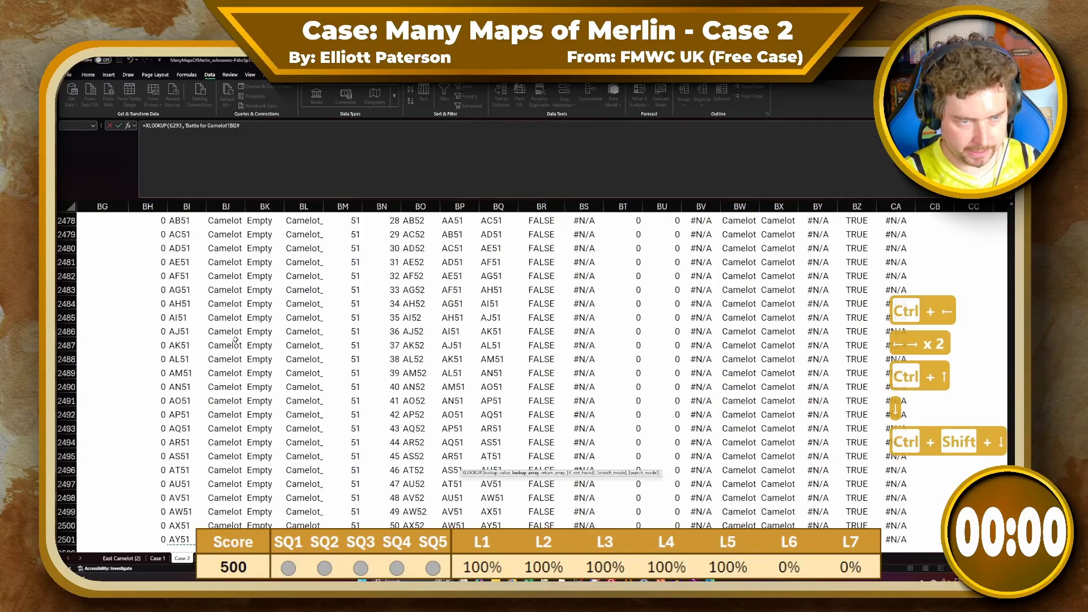
# Finish the H293 XLOOKUP with Battle for Camelot's Move To range CA2:CA2501 as the return array, making the lookup and return ranges absolute
pyautogui.write(',')
pyautogui.click(894, 512)
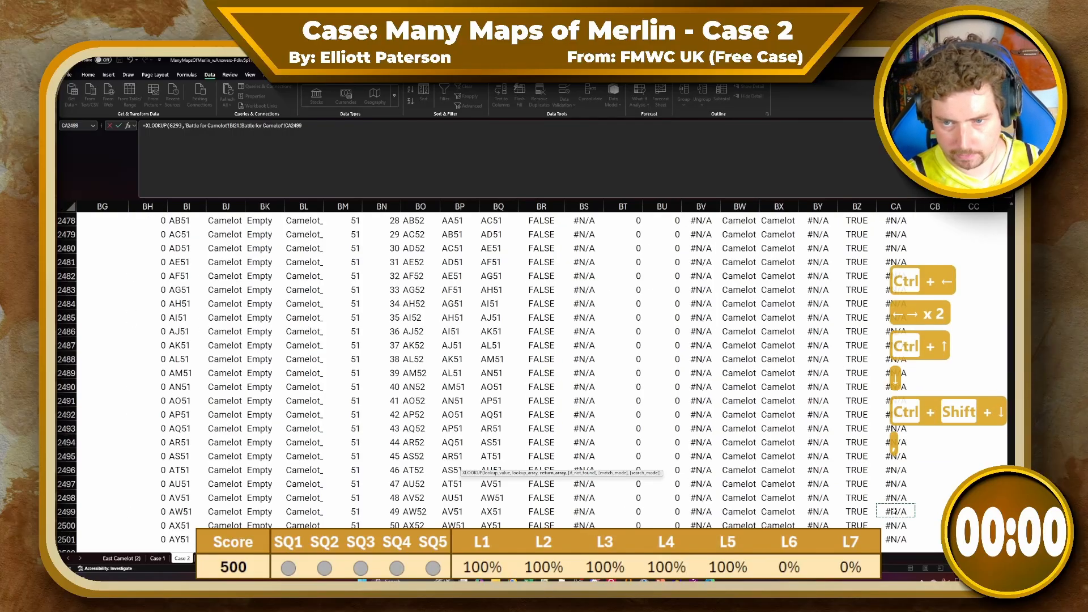
pyautogui.hotkey('ctrl', 'Up')
pyautogui.press('Down')
pyautogui.hotkey('ctrl', 'shift', 'Down')
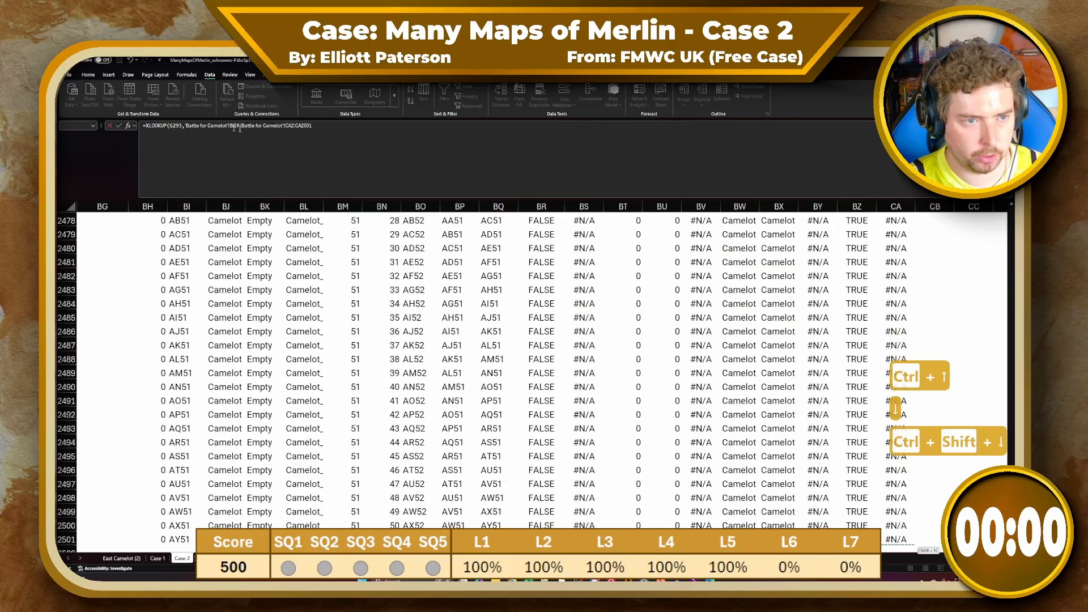
pyautogui.press('F4')
pyautogui.press('Return')
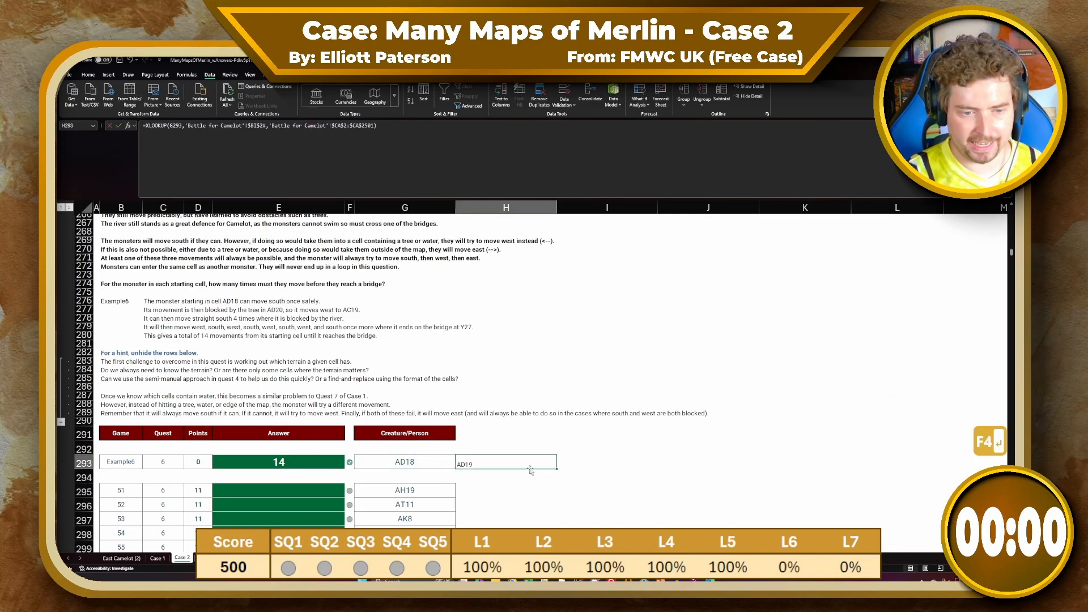
# Move the XLOOKUP formula from H293 to I293
pyautogui.hotkey('ctrl', 'x')
pyautogui.press('Right')
pyautogui.hotkey('ctrl', 'v')
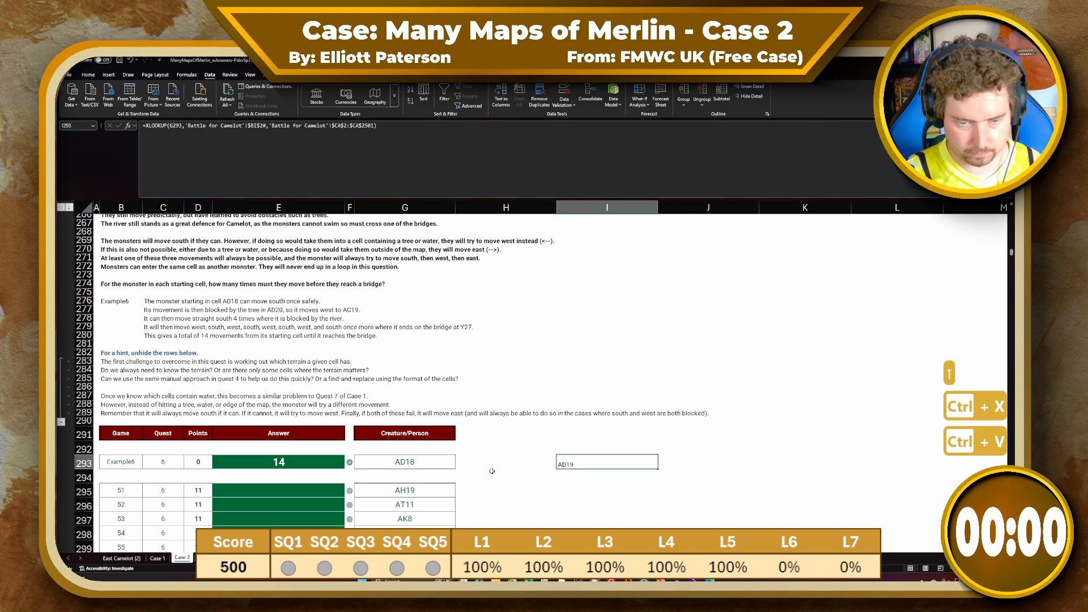
pyautogui.click(143, 128)
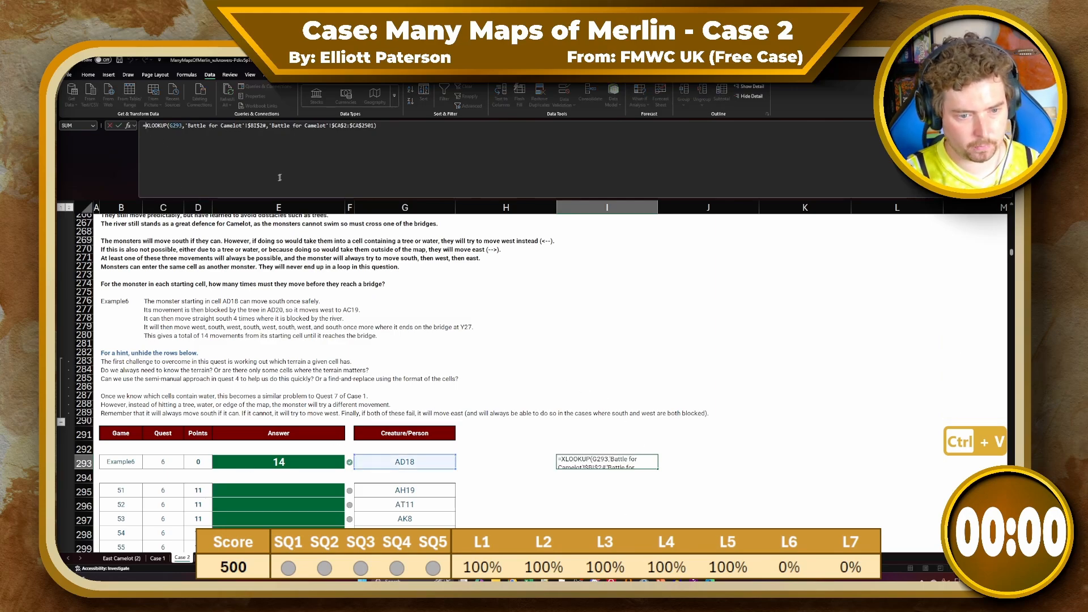
pyautogui.press('Escape')
pyautogui.press('Up')
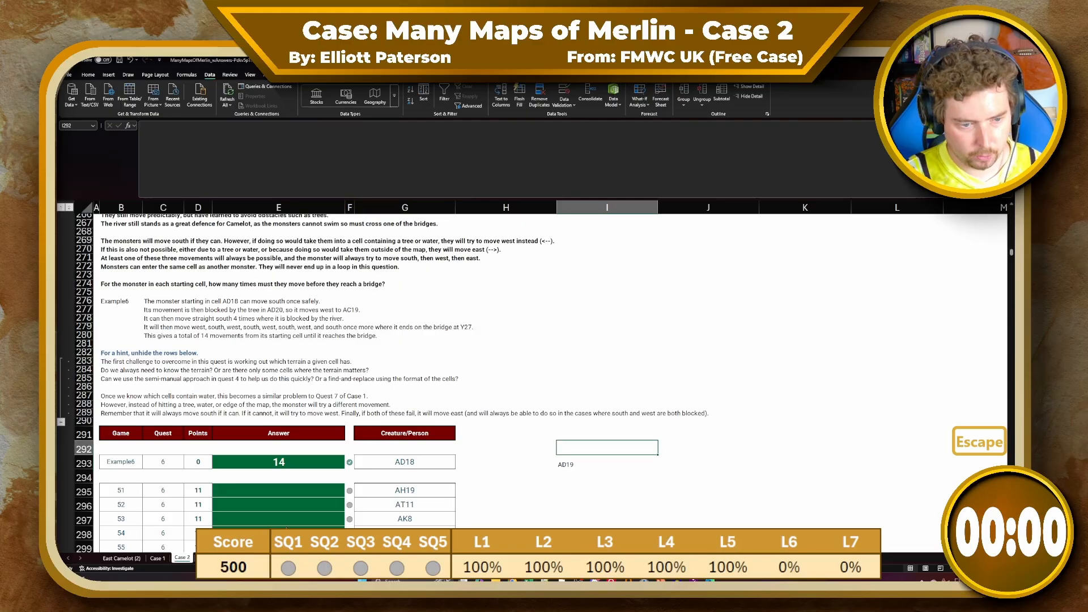
# Check the Battle for Camelot map, then number 50 moves across row 292 with =SEQUENCE(,50) in I292 of Case 2
pyautogui.click(210, 558)
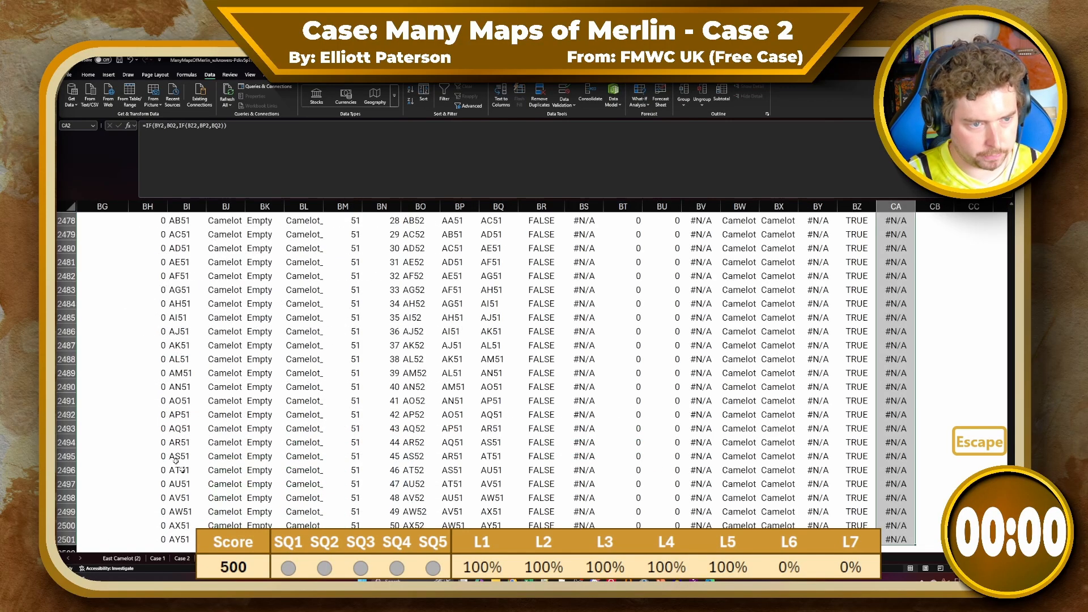
pyautogui.hscroll(-20, 189, 471)
pyautogui.scroll(20, 223, 501)
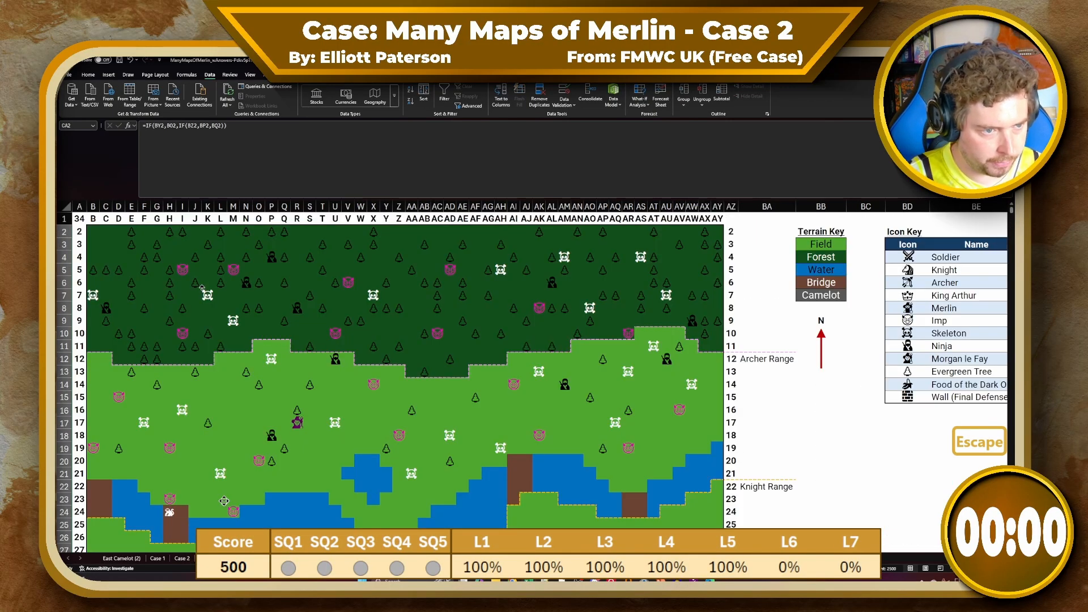
pyautogui.scroll(-10, 196, 407)
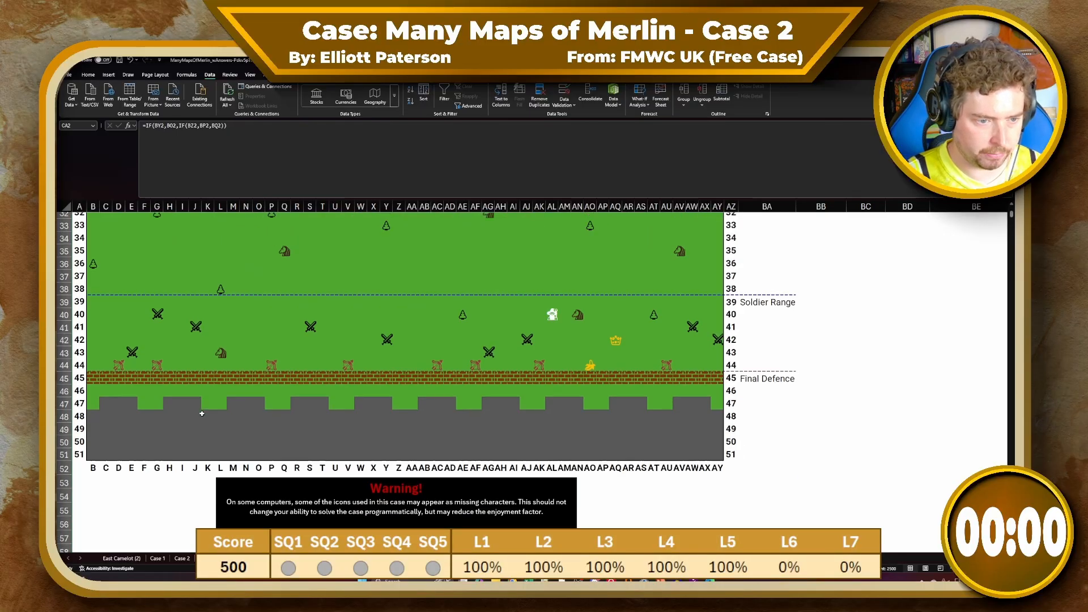
pyautogui.scroll(3, 201, 408)
pyautogui.click(182, 559)
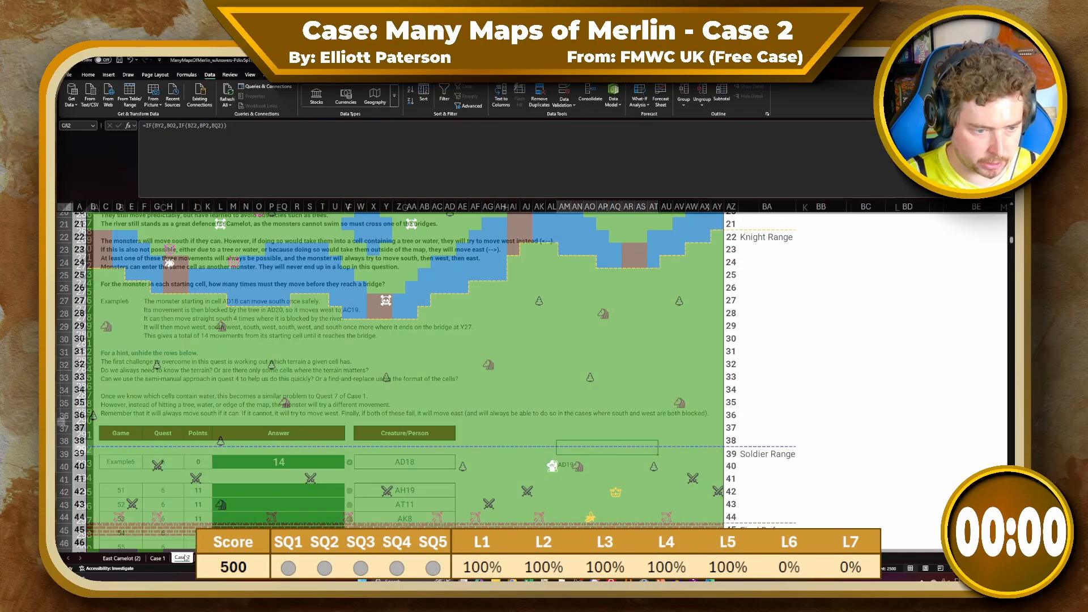
pyautogui.write('=SEQUENCE(')
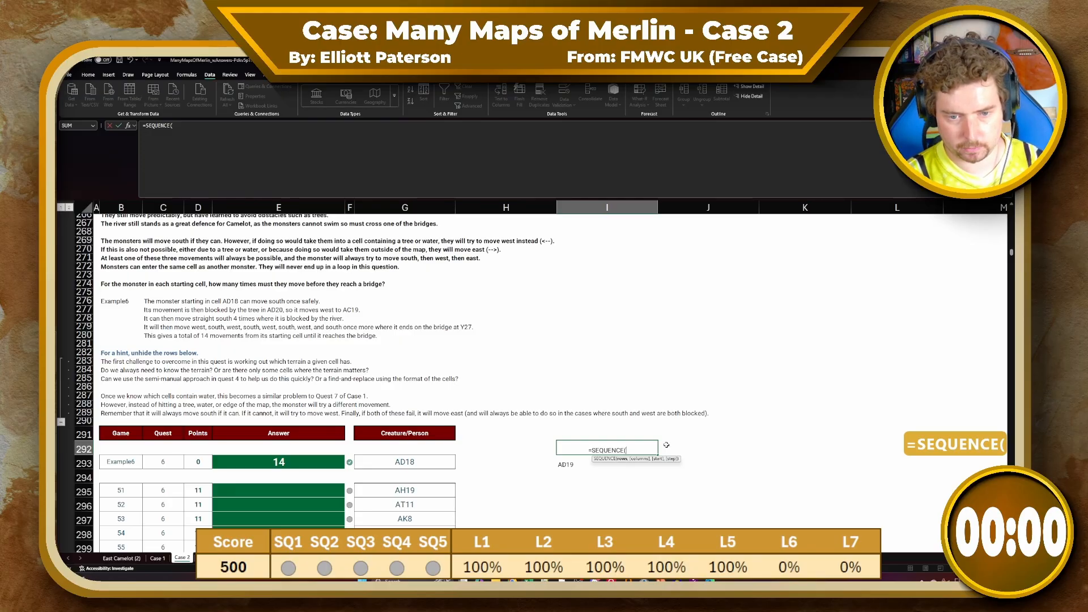
pyautogui.write(',50')
pyautogui.press('Return')
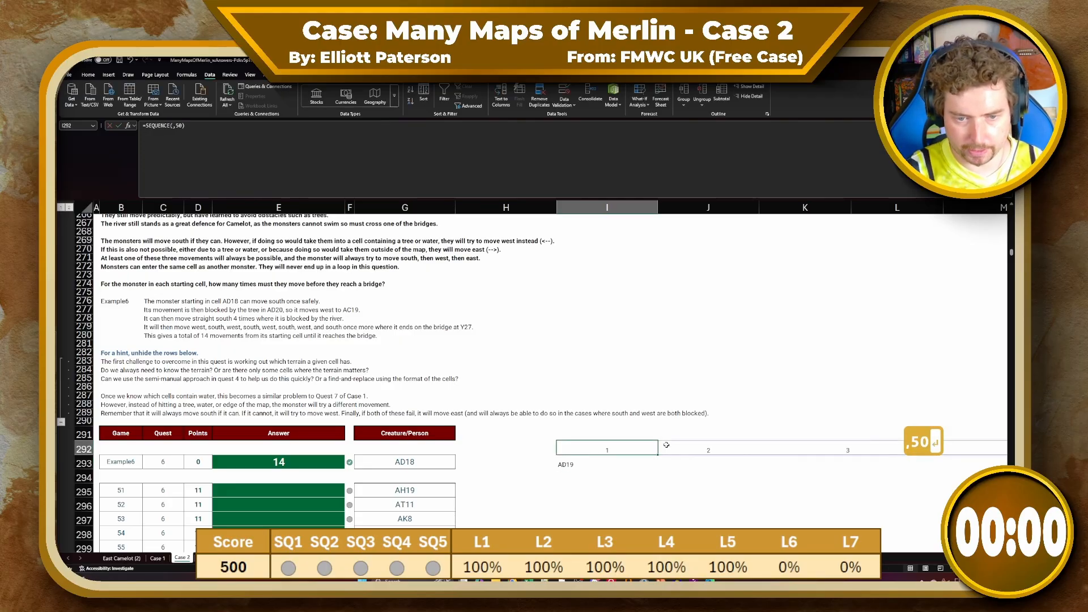
# Copy the I293 XLOOKUP to J293 and change its lookup value to I293
pyautogui.click(613, 464)
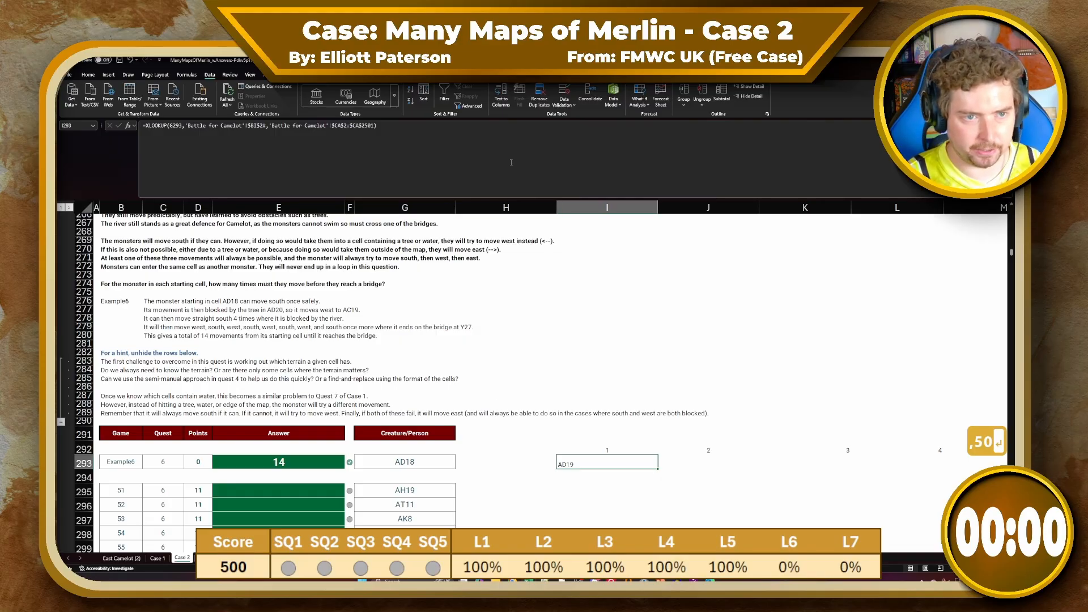
pyautogui.hotkey('ctrl', 'c')
pyautogui.click(691, 465)
pyautogui.hotkey('ctrl', 'v')
pyautogui.click(601, 158)
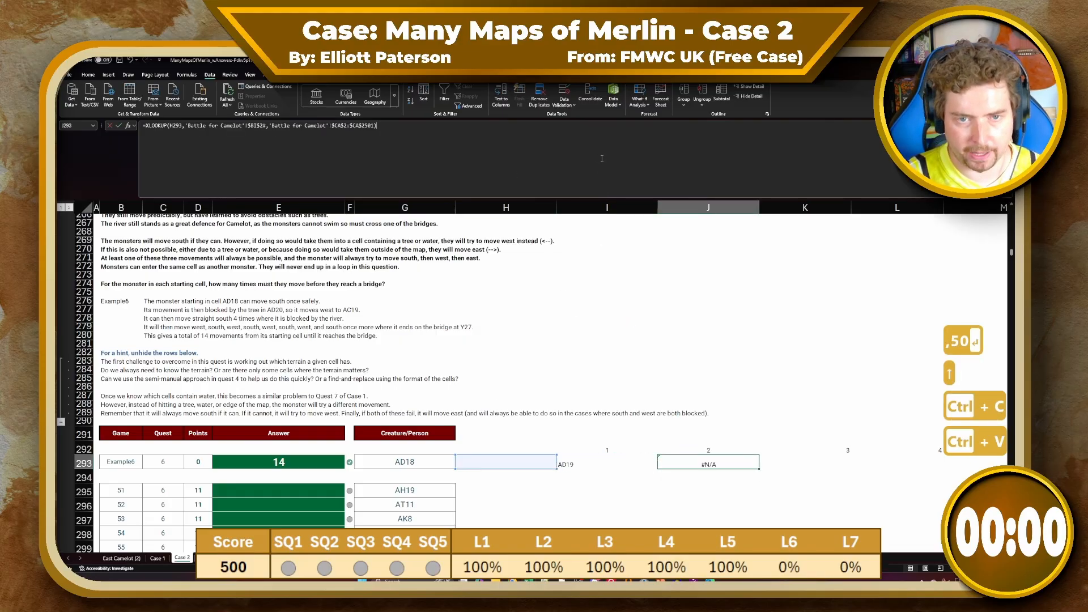
pyautogui.moveTo(504, 455); pyautogui.dragTo(581, 459)
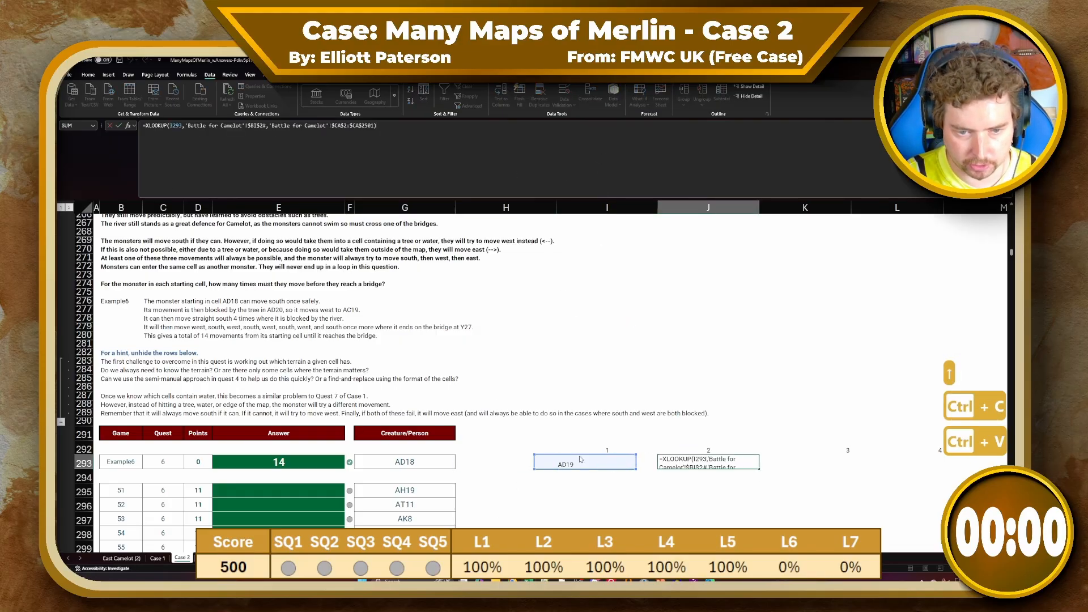
pyautogui.press('Return')
pyautogui.click(738, 469)
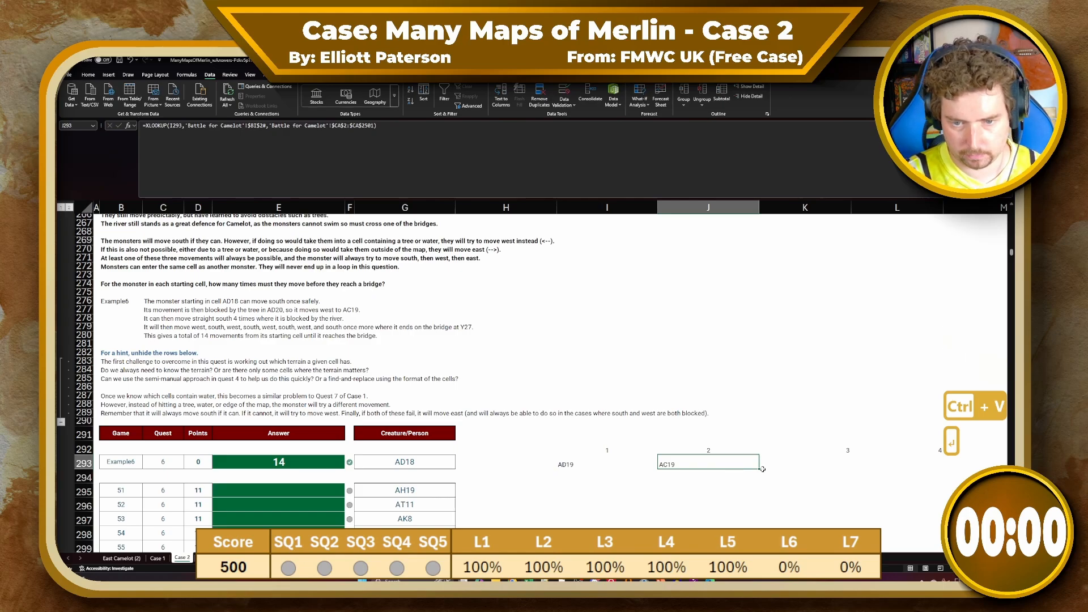
# Fill the J293 formula across row 293 to BF293, under all 50 move numbers
pyautogui.moveTo(763, 469); pyautogui.dragTo(947, 471)
pyautogui.press('Up')
pyautogui.hotkey('ctrl', 'Left')
pyautogui.press('Left')
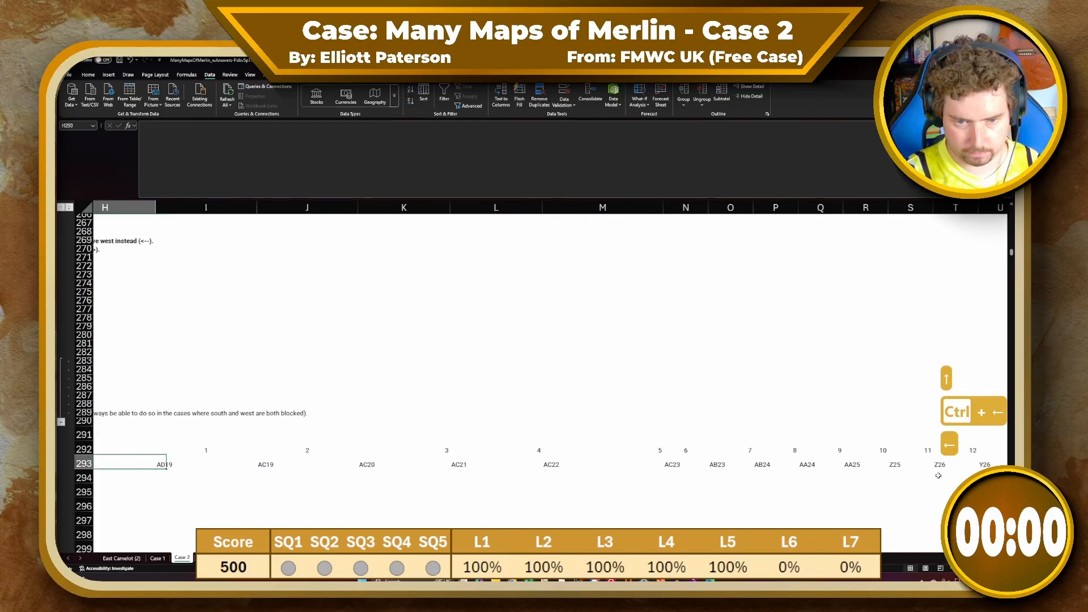
pyautogui.press('Left')
pyautogui.press('Right')
pyautogui.press('Right')
pyautogui.press('Left')
pyautogui.write('=')
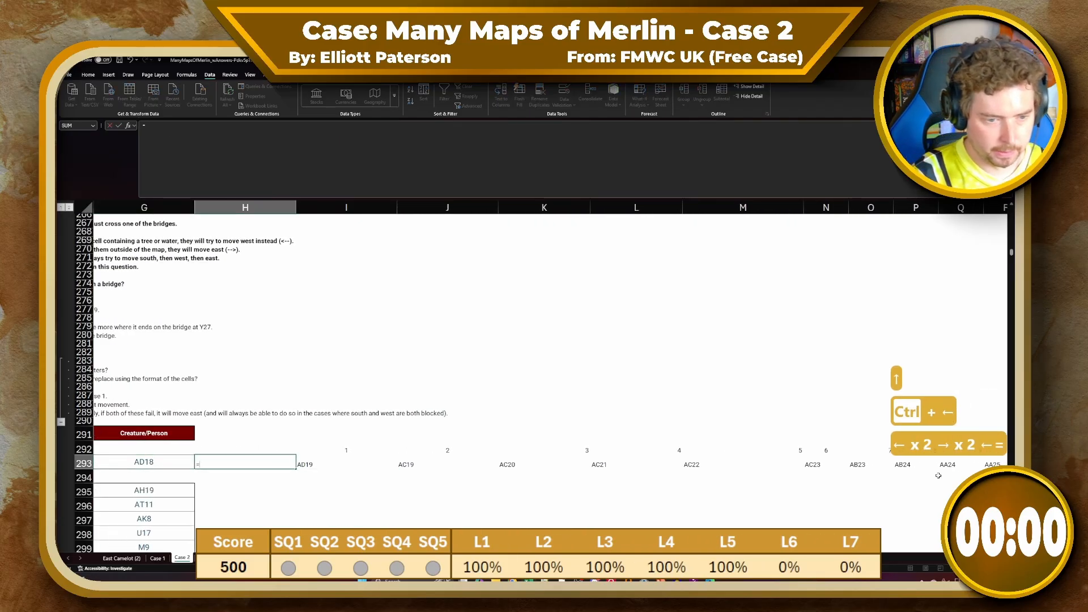
pyautogui.press('Escape')
# Start an XLOOKUP in I294 that uses the move cells I293:BF293 as its lookup values
pyautogui.press('Down')
pyautogui.press('Right')
pyautogui.write('=XLO')
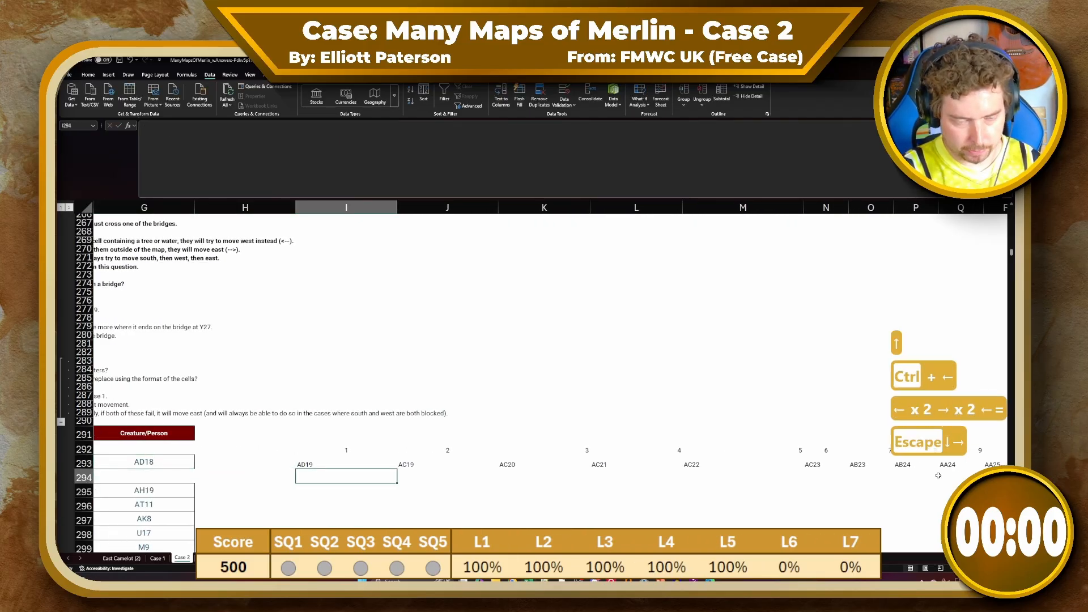
pyautogui.press('Tab')
pyautogui.press('Up')
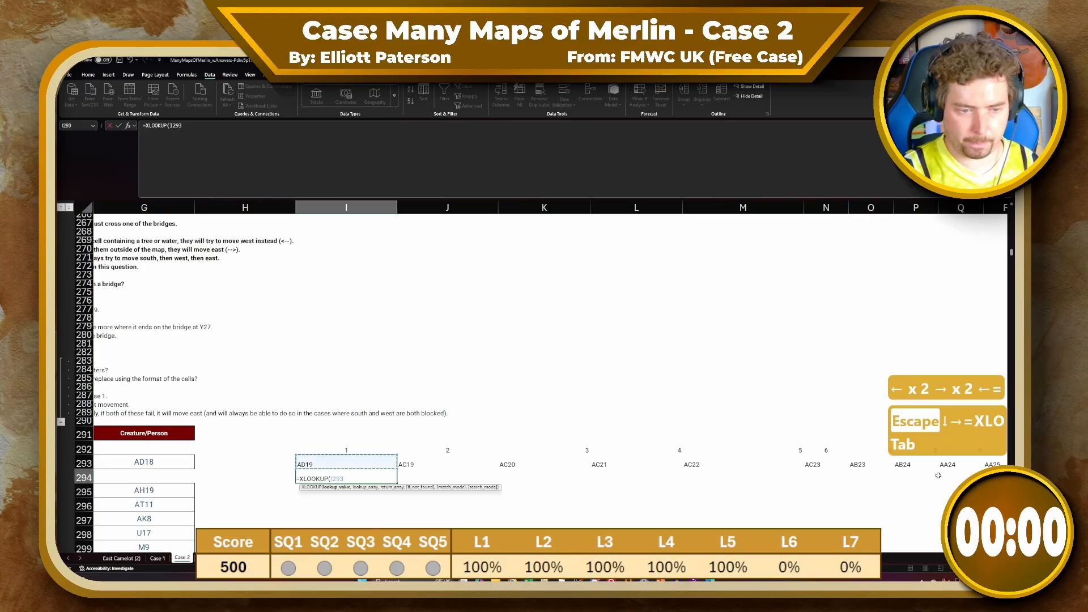
pyautogui.hotkey('ctrl', 'shift', 'Right')
pyautogui.write(',')
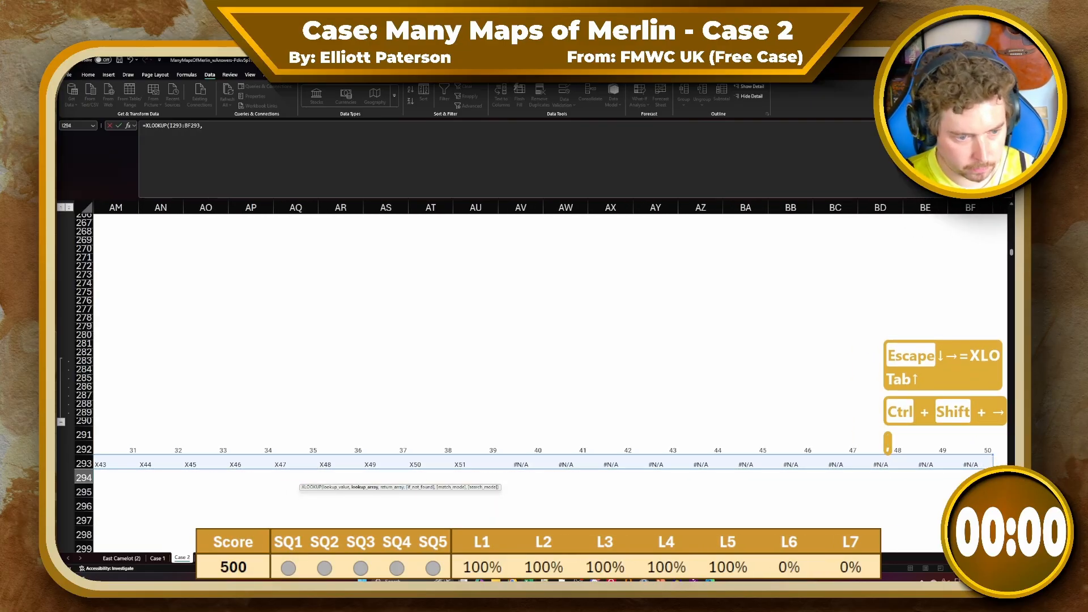
# Set the XLOOKUP's lookup array to the Cell column on Battle for Camelot, BI2#
pyautogui.click(220, 558)
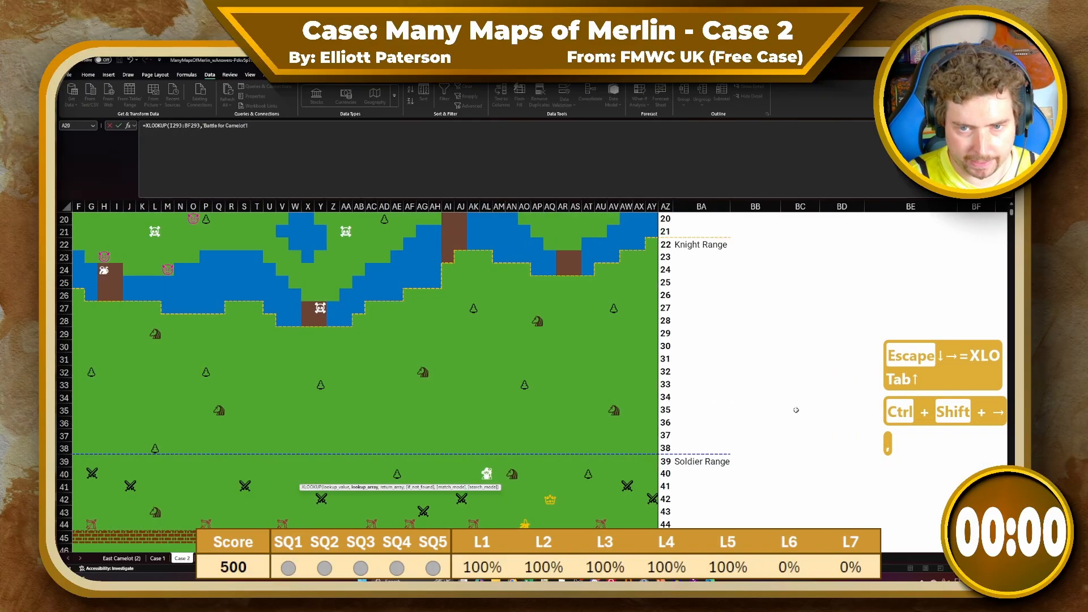
pyautogui.hscroll(5, 787, 400)
pyautogui.click(915, 303)
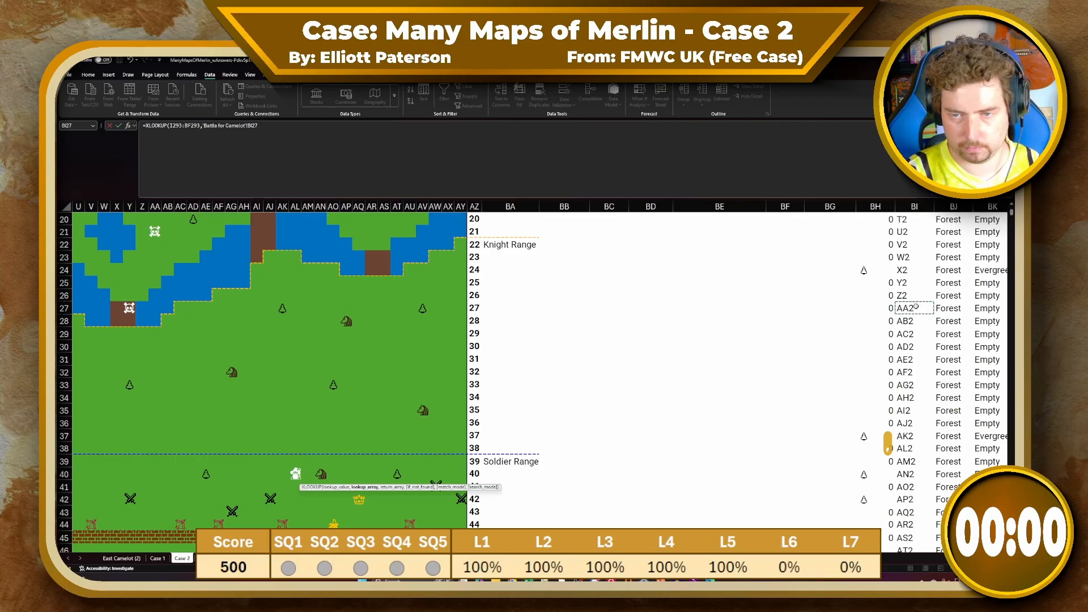
pyautogui.hotkey('ctrl', 'Up')
pyautogui.hotkey('ctrl', 'shift', 'Down')
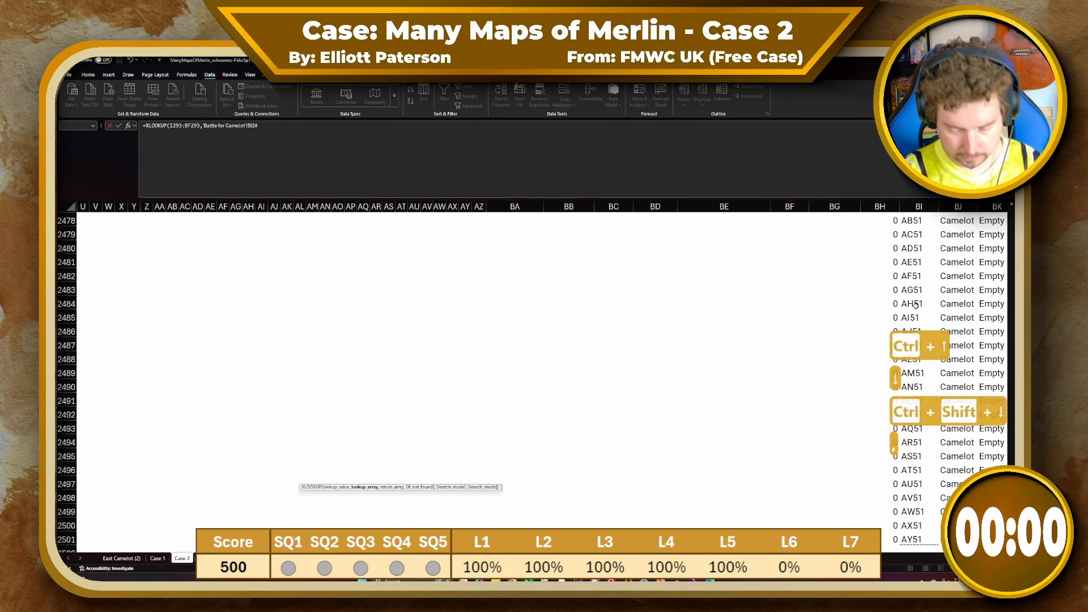
pyautogui.write(',')
# Pick the Content column, BK2#, as the XLOOKUP's return array
pyautogui.hscroll(4, 825, 334)
pyautogui.scroll(-1, 825, 335)
pyautogui.hscroll(2, 814, 347)
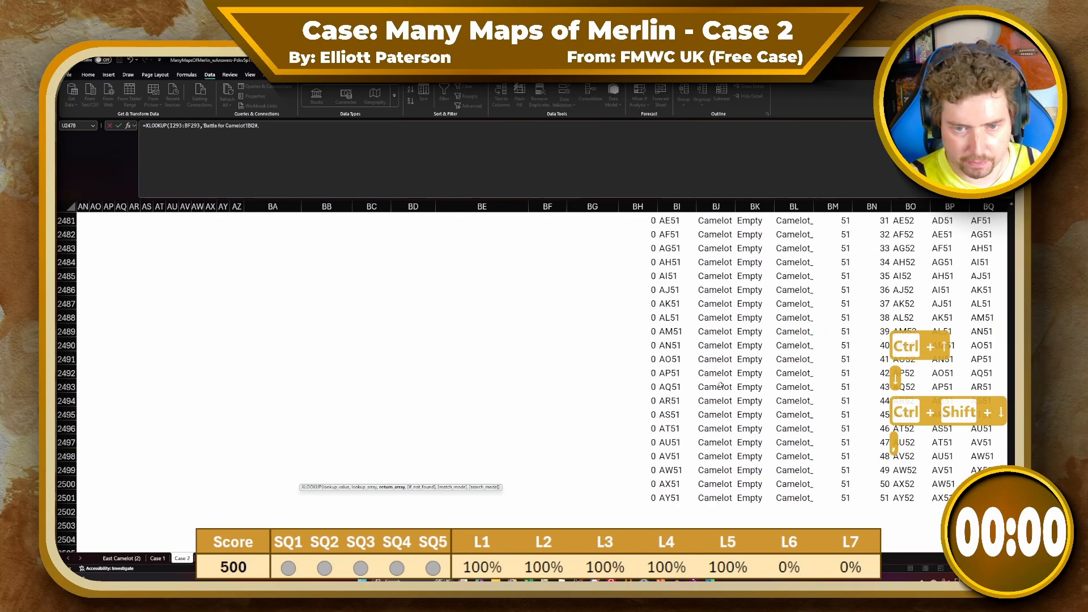
pyautogui.click(747, 412)
pyautogui.hotkey('ctrl', 'Up')
pyautogui.press('Down')
pyautogui.hotkey('ctrl', 'shift', 'Down')
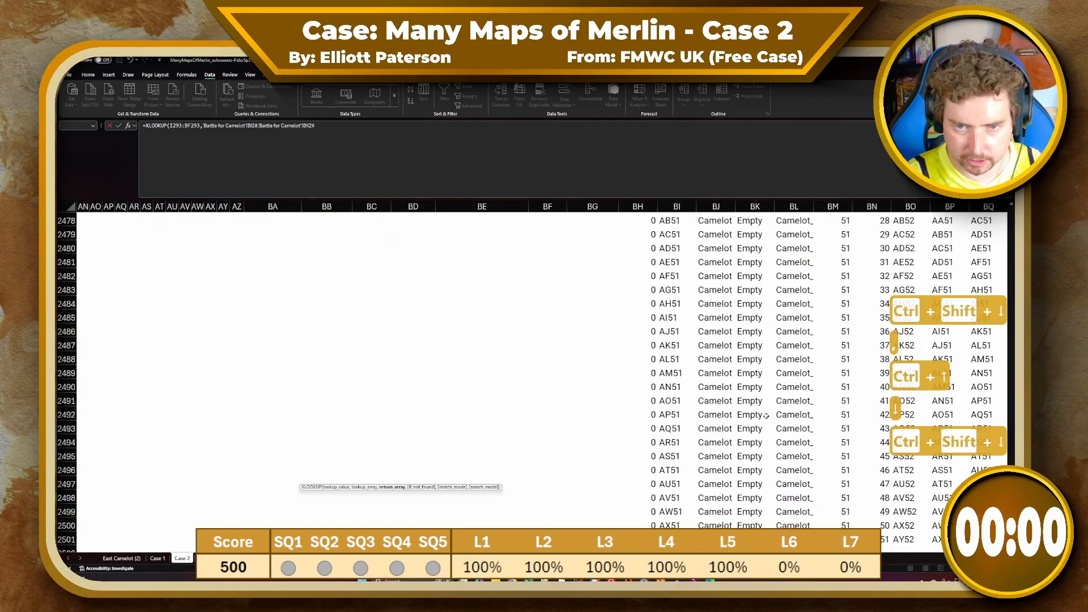
# Change the XLOOKUP's return array to the Terrain column, BJ2#
pyautogui.press('Left')
pyautogui.press('Right')
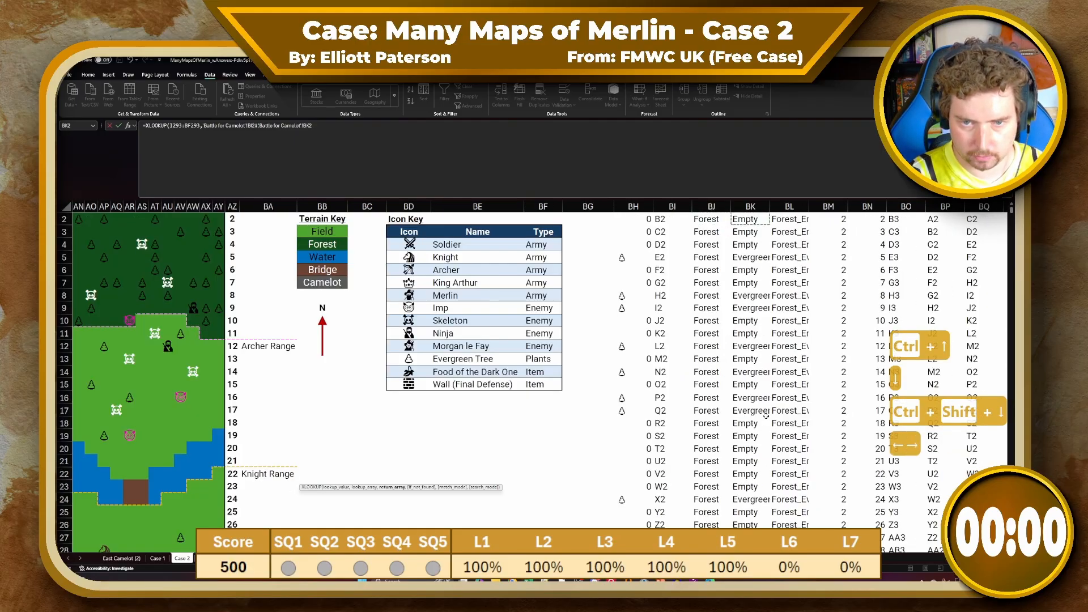
pyautogui.press('Left')
pyautogui.press('Right')
pyautogui.press('Right')
pyautogui.press('Right')
pyautogui.press('Up')
pyautogui.press('Left')
pyautogui.press('Left')
pyautogui.press('Left')
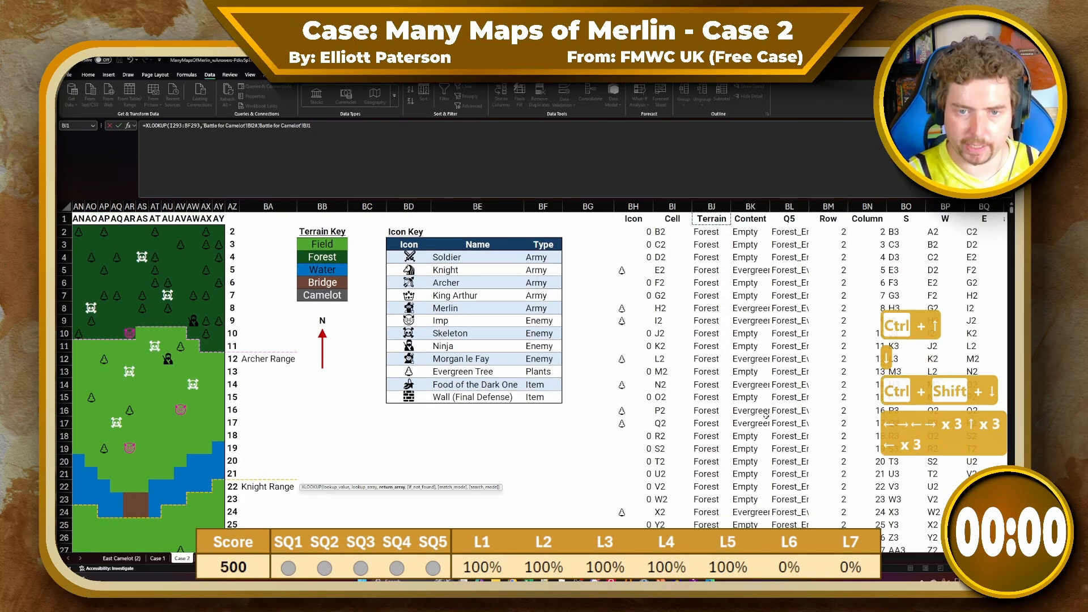
pyautogui.press('Down')
pyautogui.hotkey('ctrl', 'shift', 'Down')
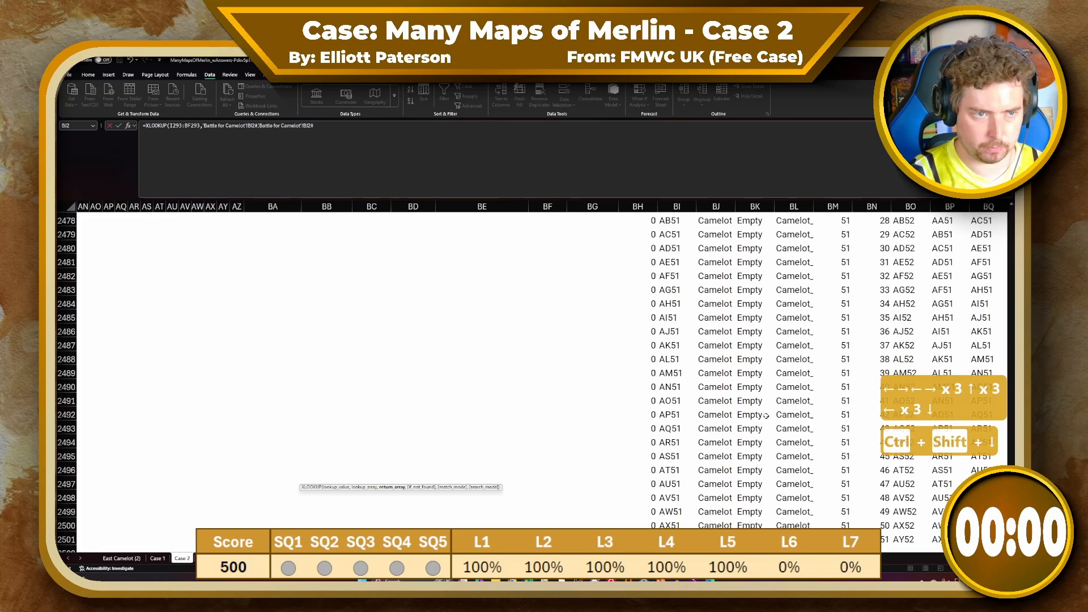
# Make the Cell and Terrain references absolute as $BI$2# and $BJ$2#, and complete the XLOOKUP in I294
pyautogui.moveTo(245, 132); pyautogui.dragTo(350, 134)
pyautogui.press('F4')
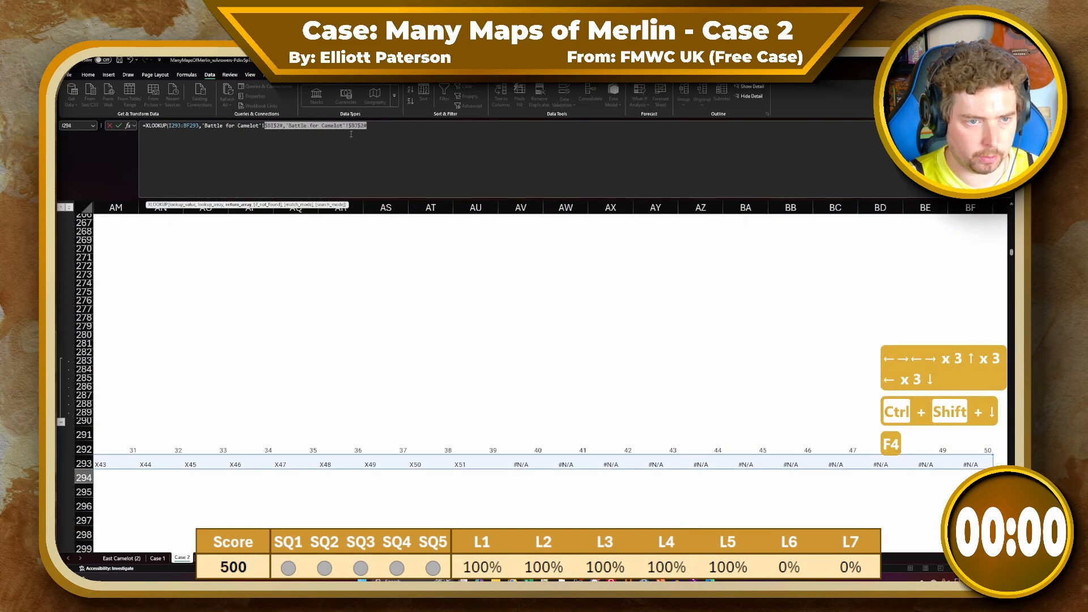
pyautogui.write(')')
pyautogui.press('Return')
pyautogui.press('Left')
pyautogui.press('Left')
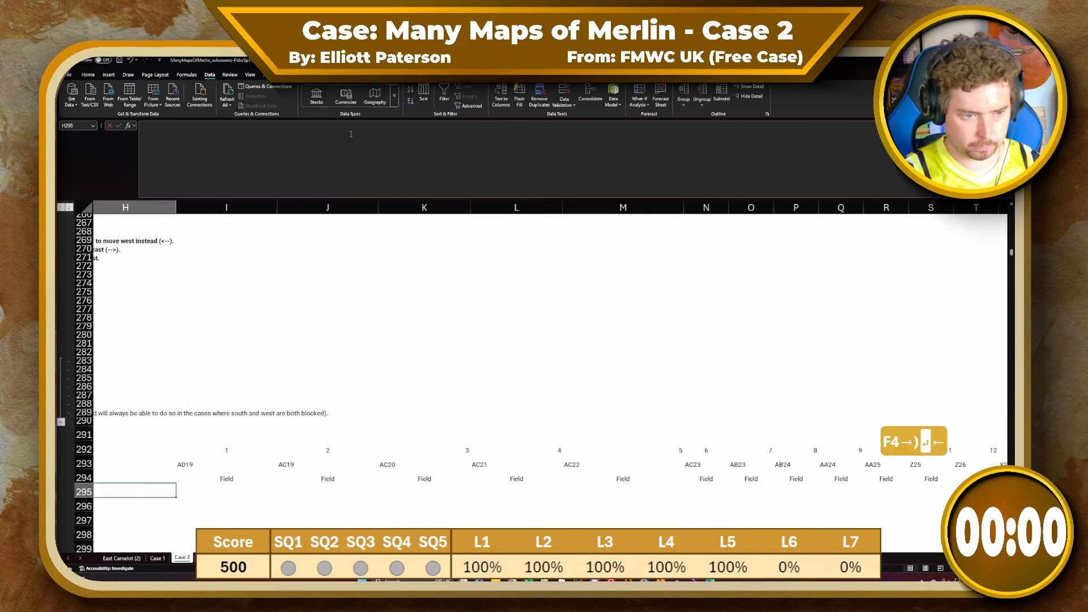
pyautogui.press('Right')
pyautogui.press('Right')
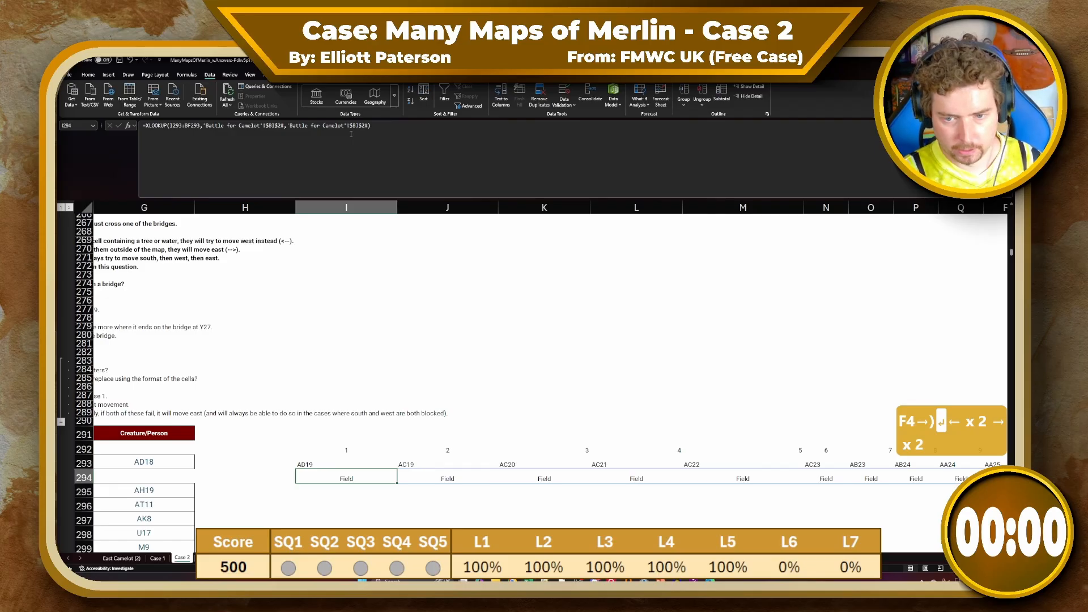
pyautogui.click(143, 126)
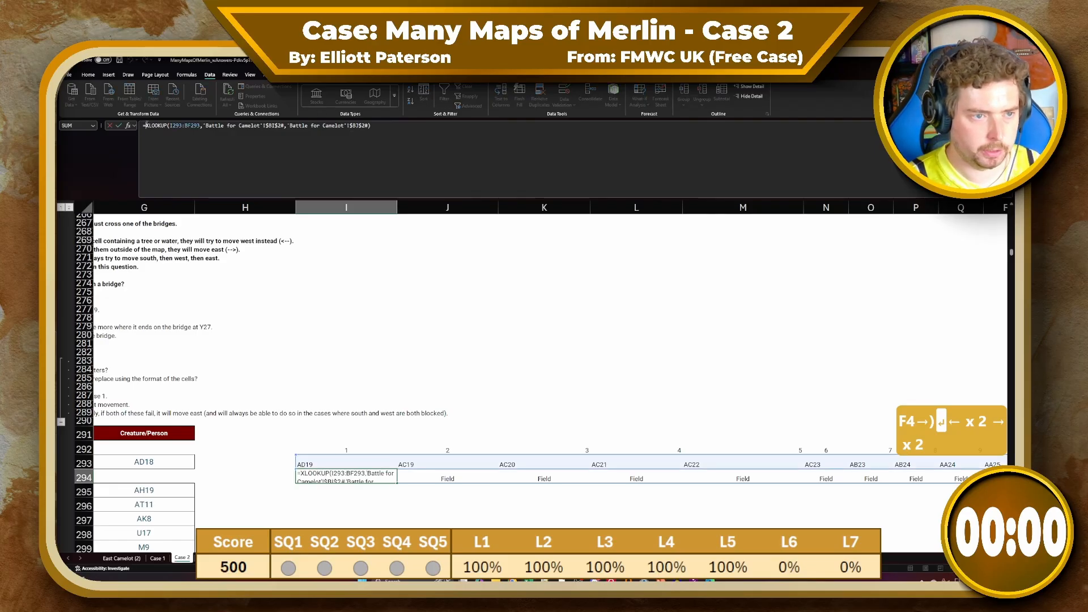
pyautogui.press('Return')
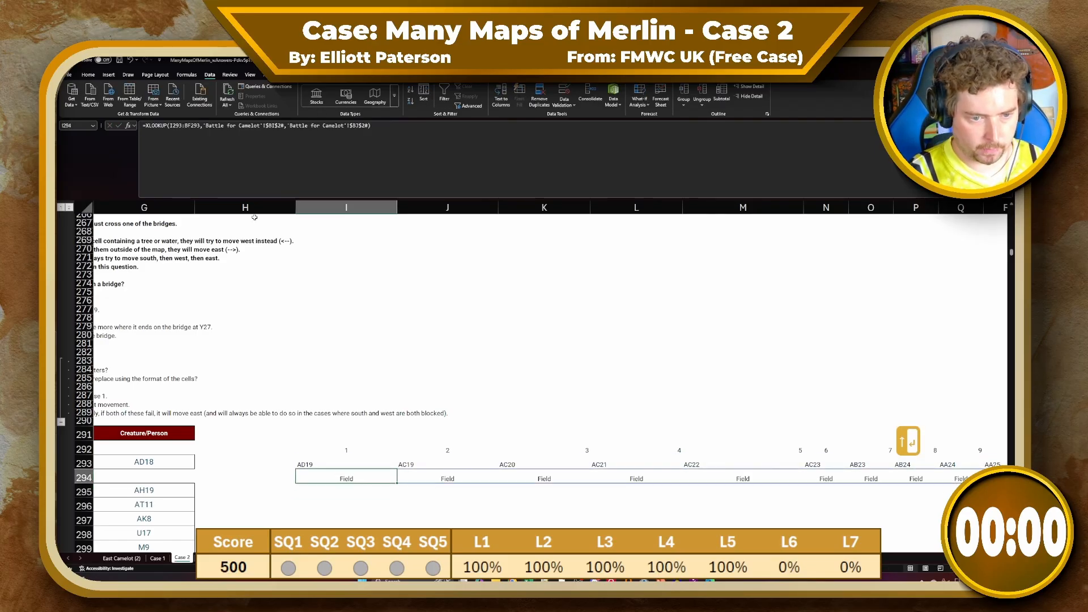
pyautogui.click(255, 217)
pyautogui.click(340, 508)
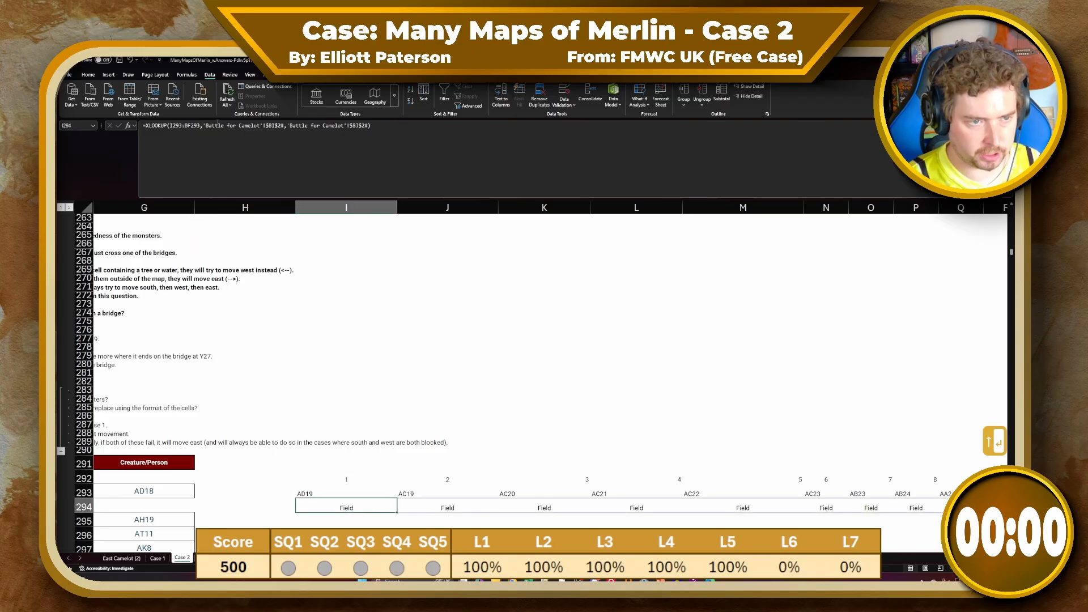
# Wrap the terrain lookup in I294 in an outer XLOOKUP that searches for "Bridge"
pyautogui.click(144, 125)
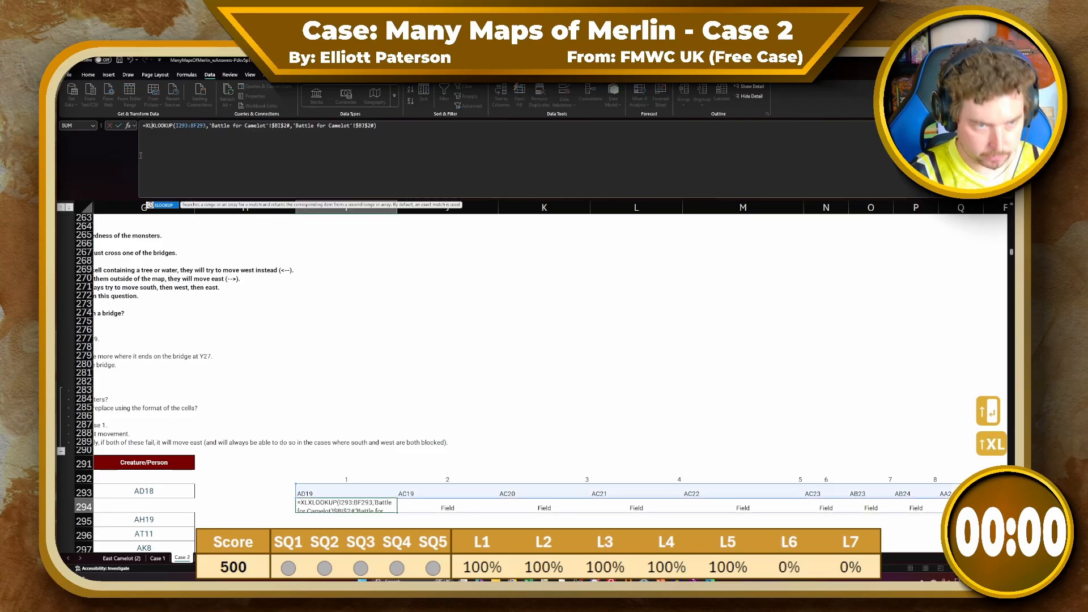
pyautogui.write('XLOOKKUP')
pyautogui.hotkey('shift', 'BackSpace')
pyautogui.hotkey('shift', 'BackSpace')
pyautogui.hotkey('shift', 'BackSpace')
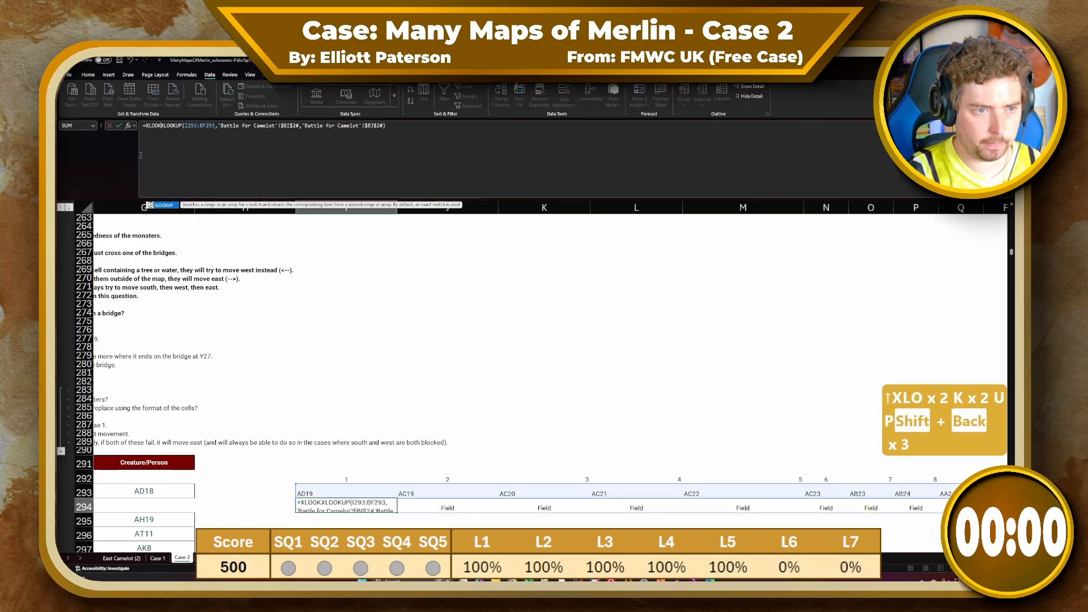
pyautogui.write('U(')
pyautogui.hotkey('shift', 'BackSpace')
pyautogui.write('P("Bridge",')
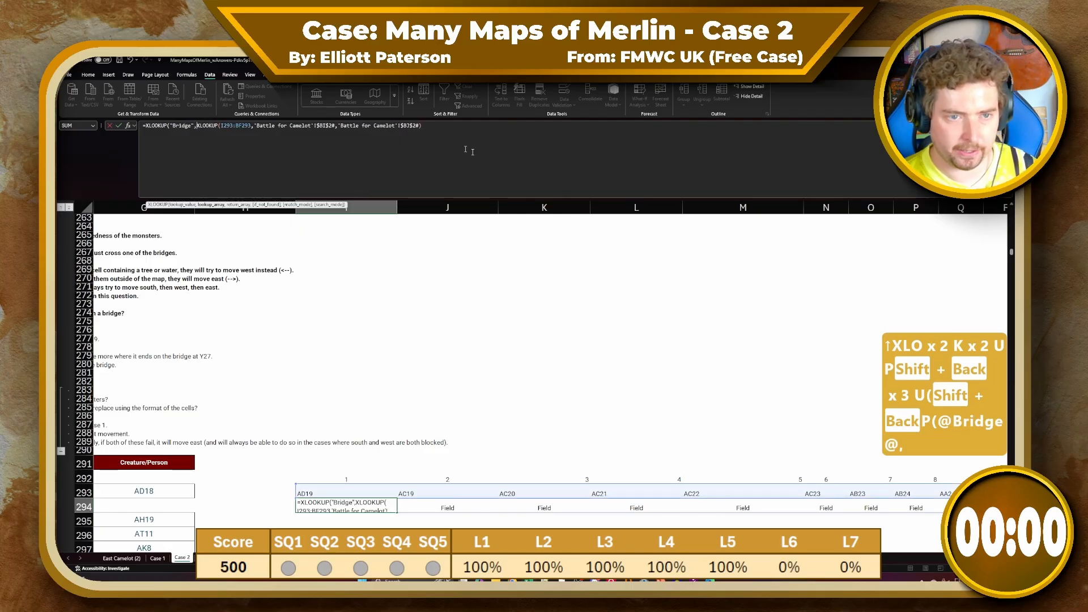
# Give the outer XLOOKUP the move numbers $I$292# as its return array and complete the formula in I294
pyautogui.click(483, 124)
pyautogui.write(',')
pyautogui.click(341, 478)
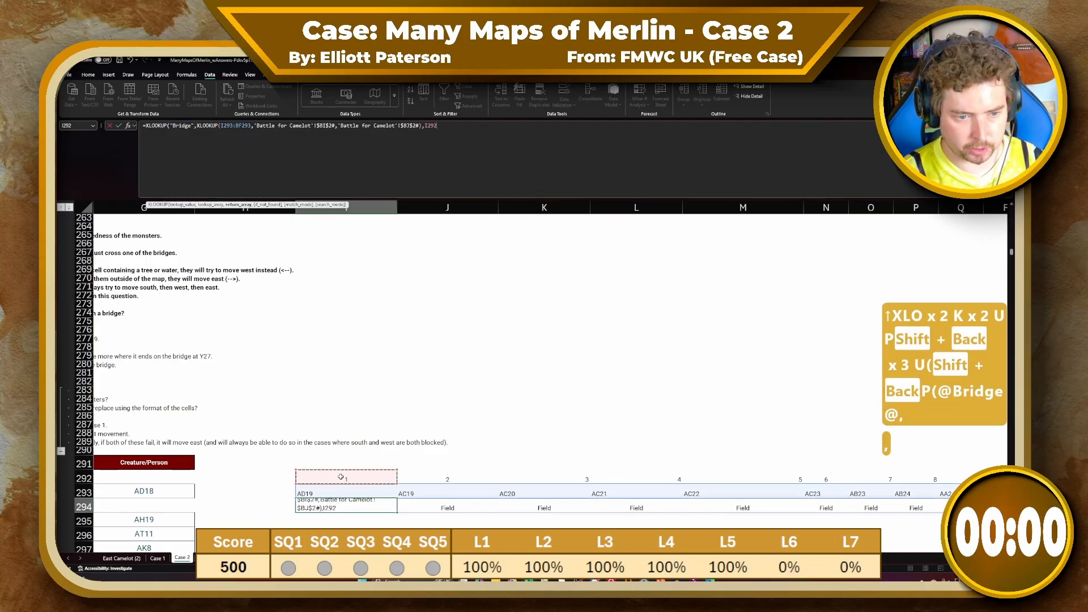
pyautogui.press('F4')
pyautogui.press('Return')
pyautogui.press('Return')
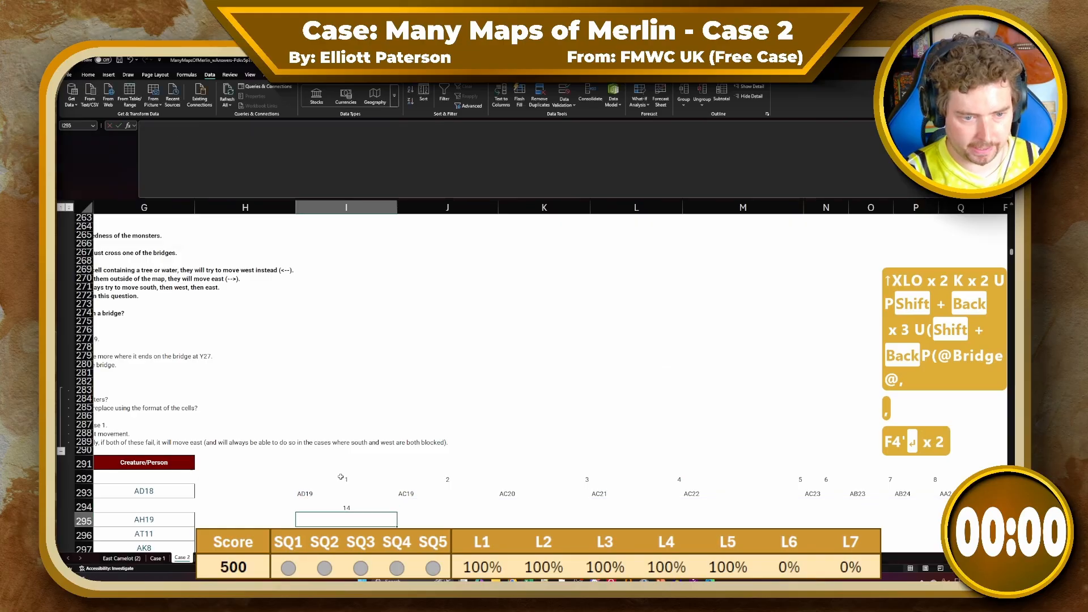
# Move the bridge-count formula from I294 to H293, beside the example monster's row of moves
pyautogui.press('Up')
pyautogui.hotkey('ctrl', 'x')
pyautogui.press('Left')
pyautogui.hotkey('ctrl', 'v')
pyautogui.press('Left')
pyautogui.press('Left')
pyautogui.press('Left')
pyautogui.press('Left')
pyautogui.press('Left')
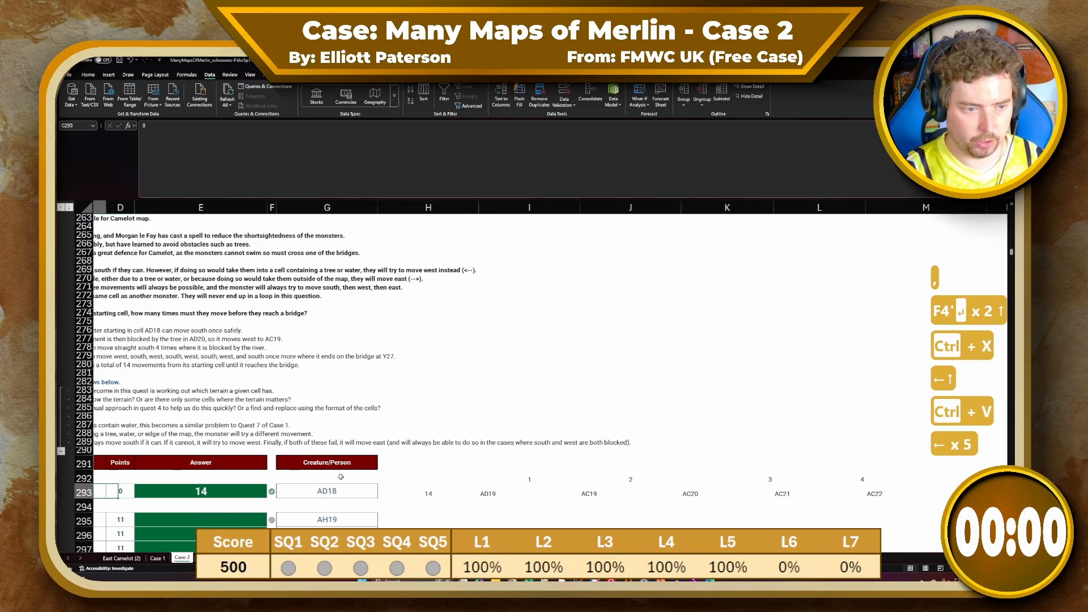
# Fill the bridge-count and move formulas in H293:BF293 down through row 307
pyautogui.moveTo(479, 500); pyautogui.dragTo(602, 494)
pyautogui.hotkey('ctrl', 'shift', 'Right')
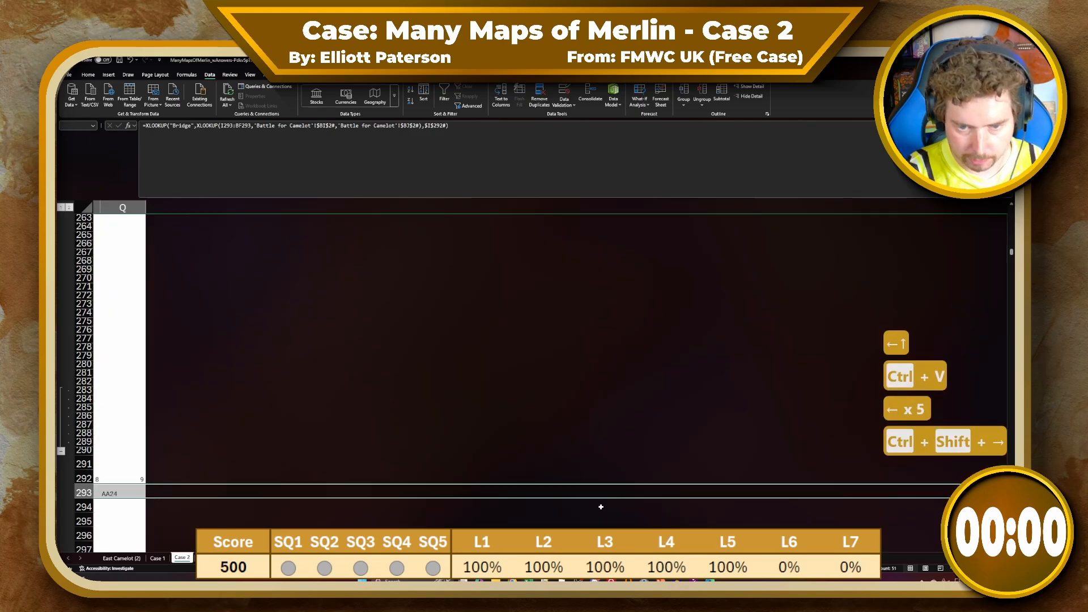
pyautogui.moveTo(993, 499)
pyautogui.mouseDown()
pyautogui.moveTo(993, 551)
pyautogui.moveTo(987, 461)
pyautogui.moveTo(935, 354)
pyautogui.moveTo(879, 299)
pyautogui.moveTo(857, 143)
pyautogui.moveTo(865, 291)
pyautogui.mouseUp()
pyautogui.press('Up')
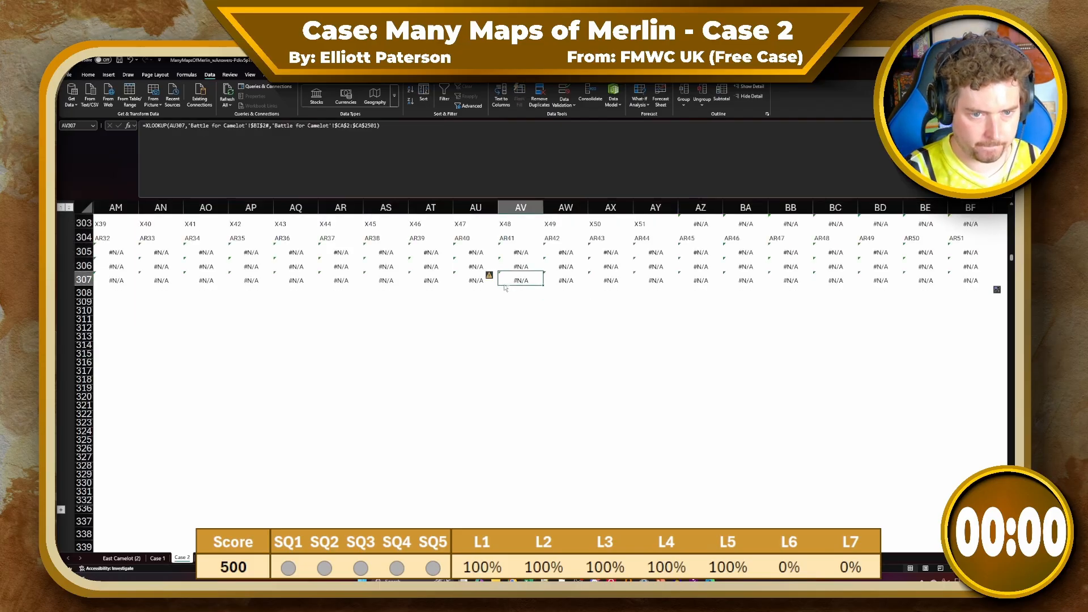
# Enter a reference to the move counts H295:H307 in the first Quest 6 answer cell, E295
pyautogui.hotkey('ctrl', 'Left')
pyautogui.press('Left')
pyautogui.press('Left')
pyautogui.press('Left')
pyautogui.press('Left')
pyautogui.press('Left')
pyautogui.scroll(5, 276, 314)
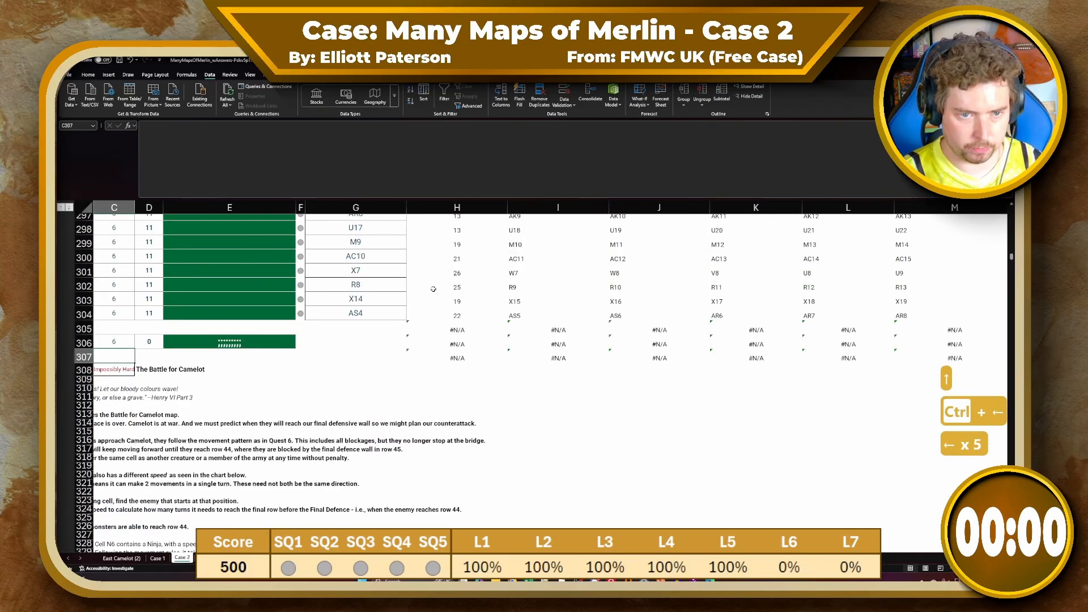
pyautogui.click(276, 314)
pyautogui.write('=')
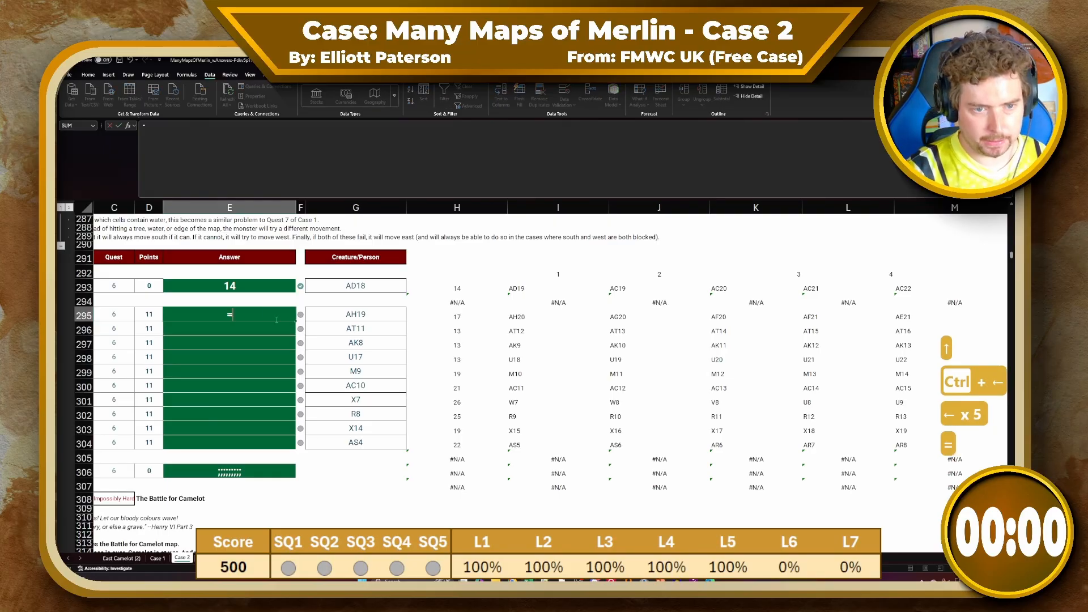
pyautogui.press('Right')
pyautogui.press('Right')
pyautogui.press('Right')
pyautogui.hotkey('ctrl', 'shift', 'Down')
pyautogui.press('Return')
# Shorten the reference in E295 to H295:H304 so it covers only the ten Quest 6 games
pyautogui.click(277, 320)
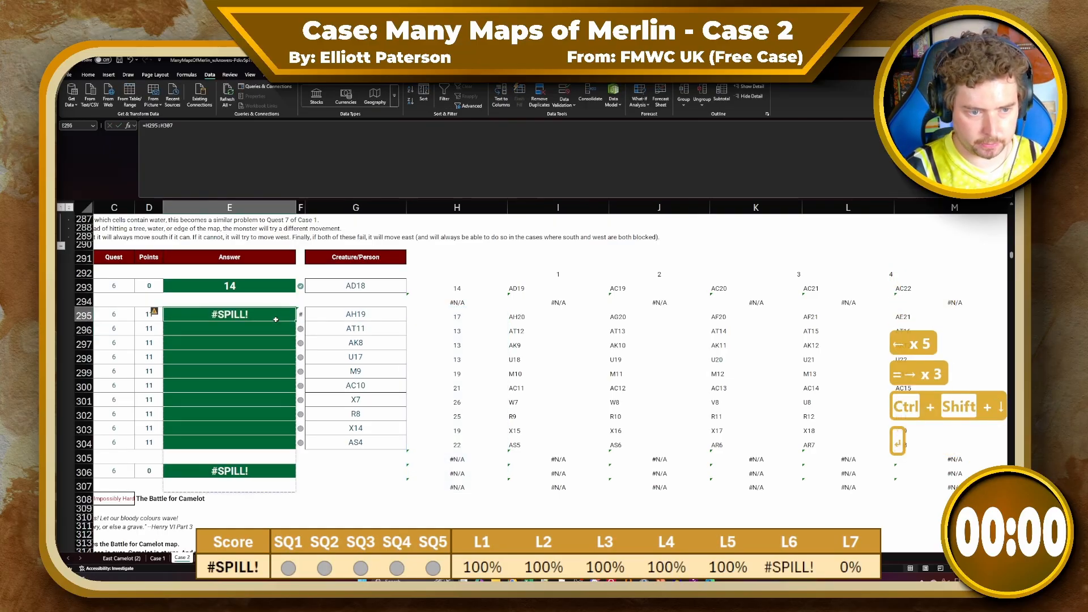
pyautogui.click(255, 164)
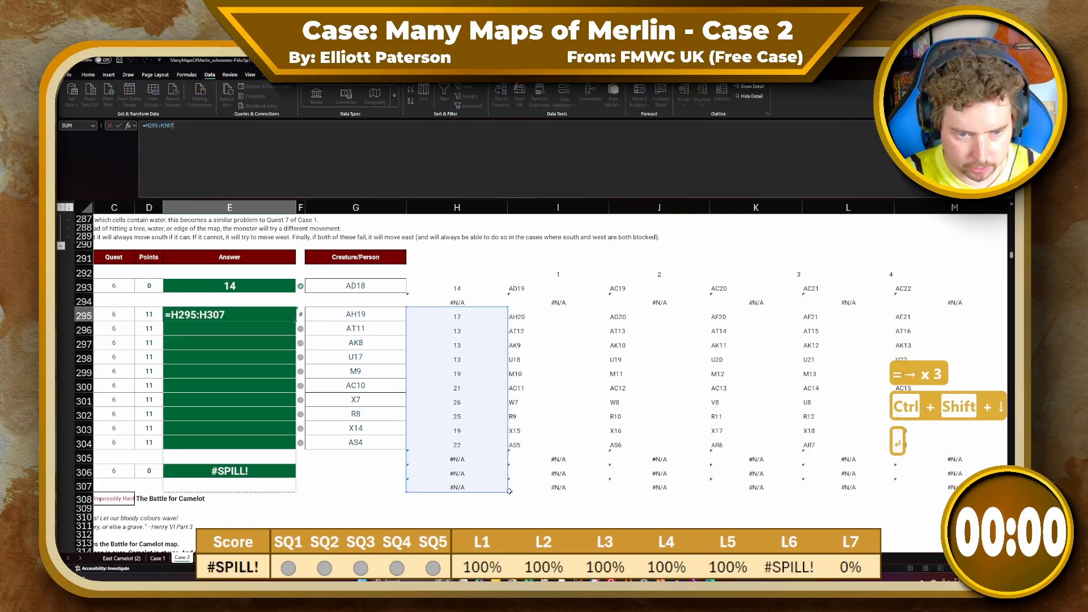
pyautogui.moveTo(508, 490); pyautogui.dragTo(492, 458)
pyautogui.press('Return')
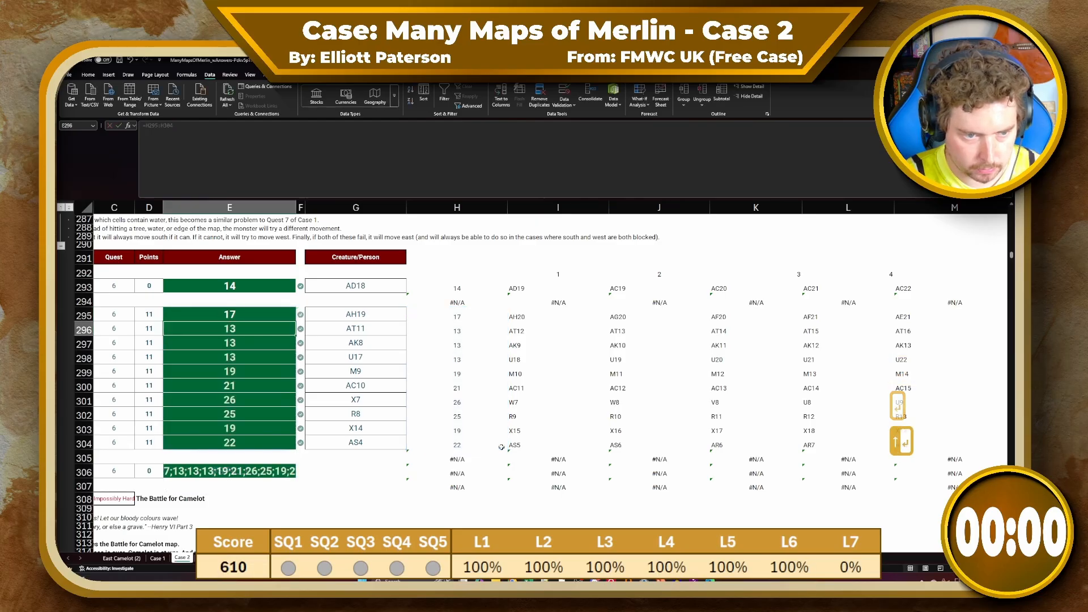
# Read the Quest 7 movement rules and compare them with the Quest 6 bridge-count calculation
pyautogui.hscroll(-1, 386, 427)
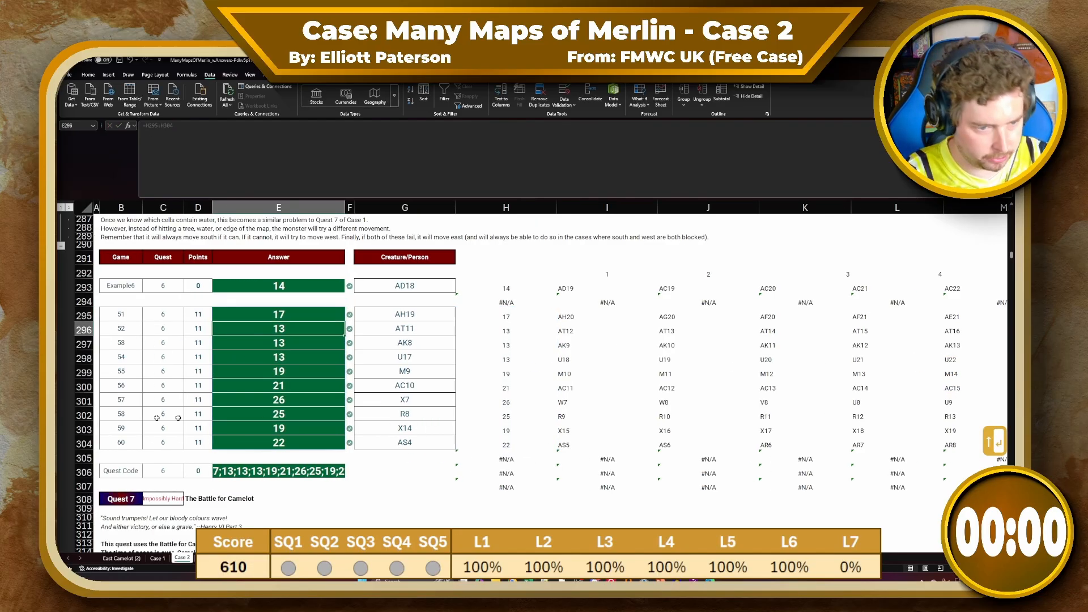
pyautogui.click(162, 418)
pyautogui.scroll(-2, 274, 448)
pyautogui.click(238, 456)
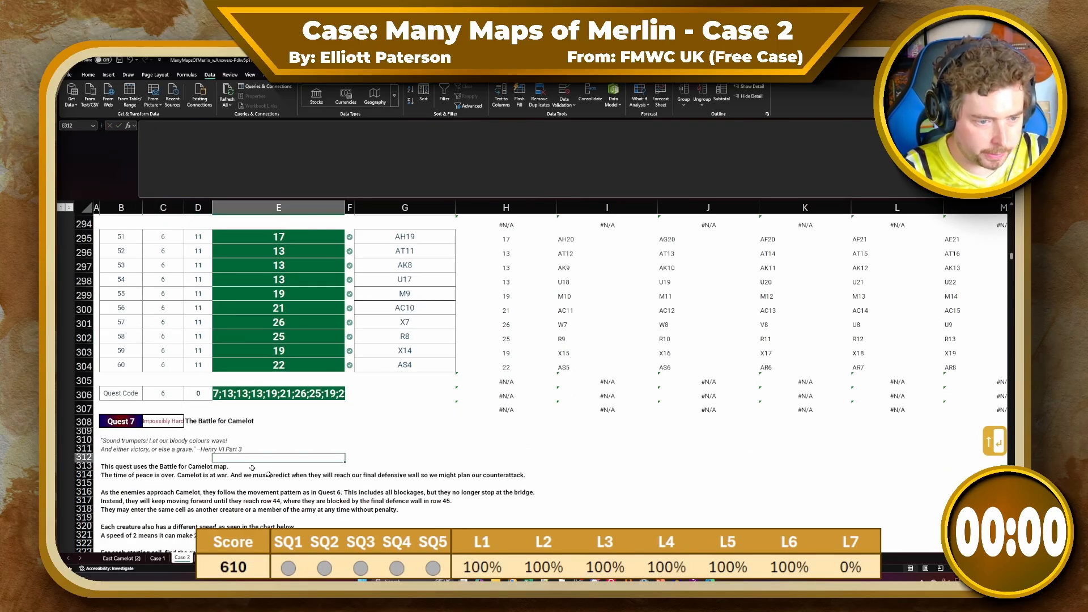
pyautogui.scroll(-4, 361, 475)
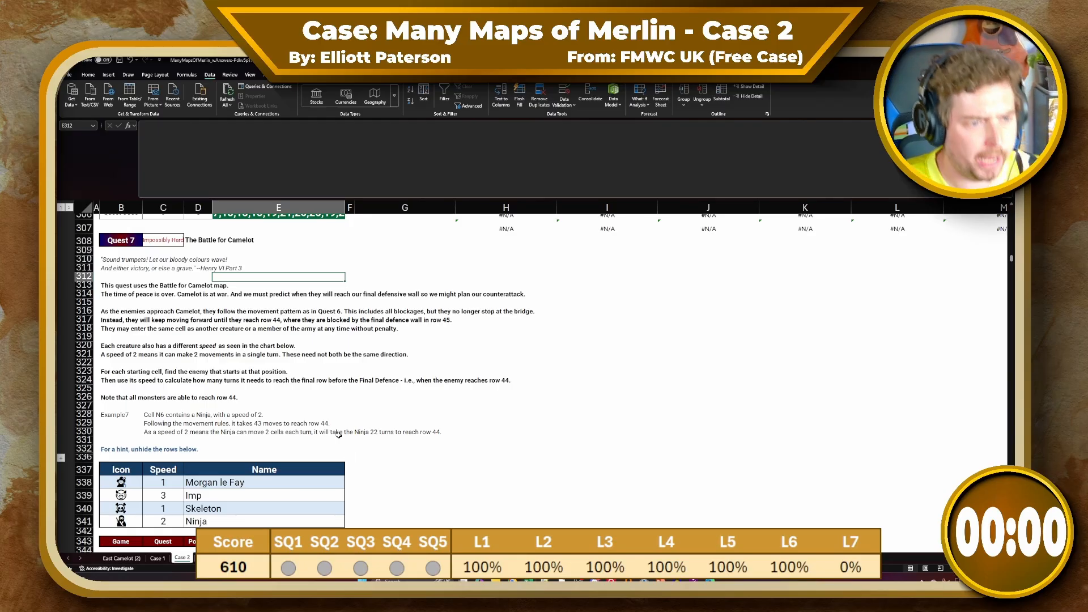
pyautogui.click(350, 423)
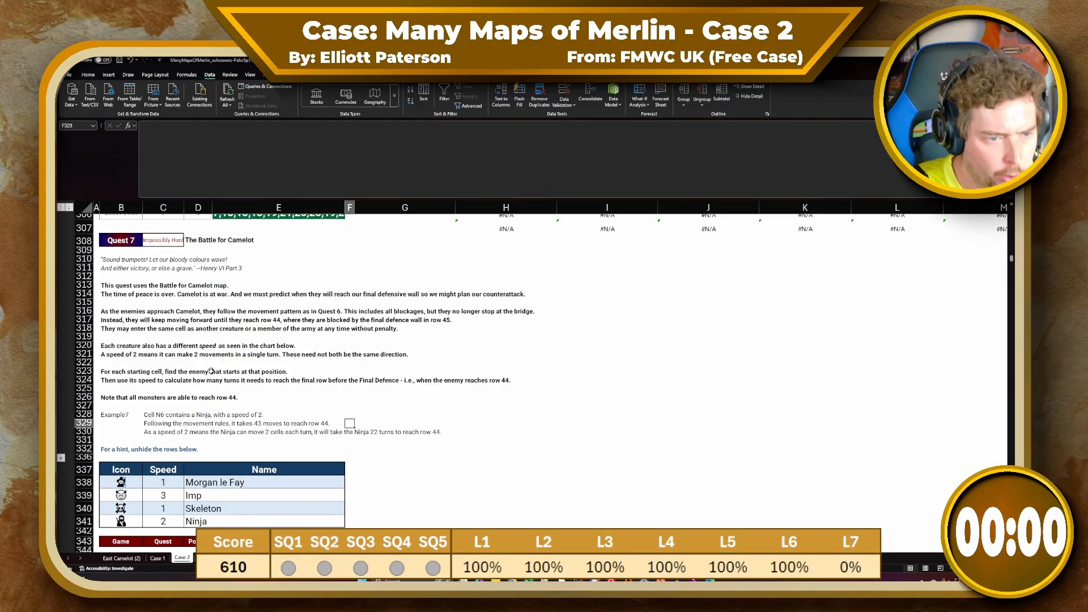
pyautogui.click(210, 371)
pyautogui.click(111, 293)
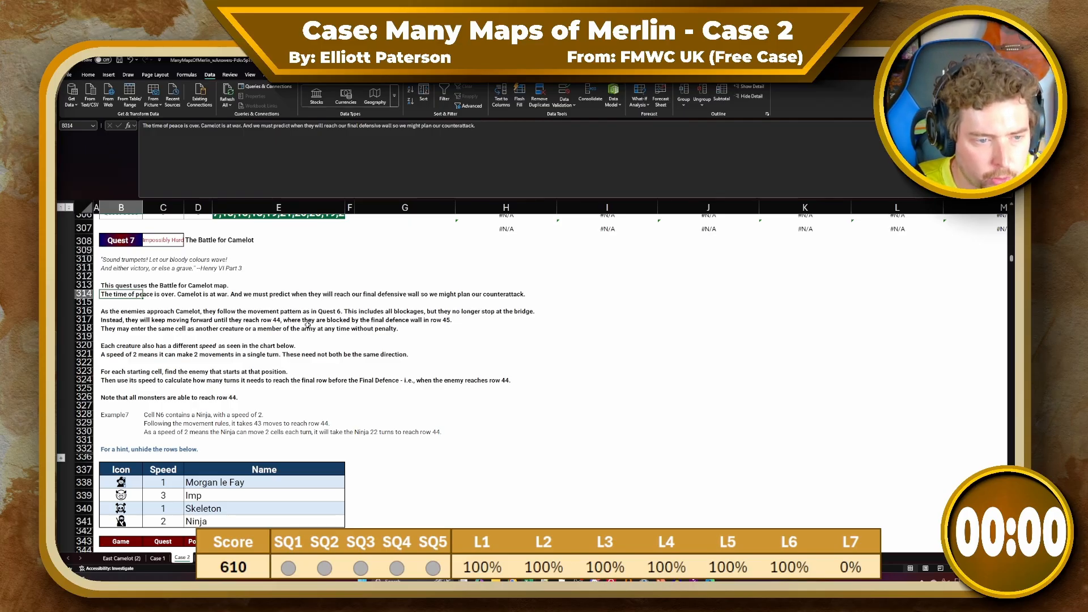
pyautogui.click(308, 325)
pyautogui.scroll(3, 359, 444)
pyautogui.click(493, 317)
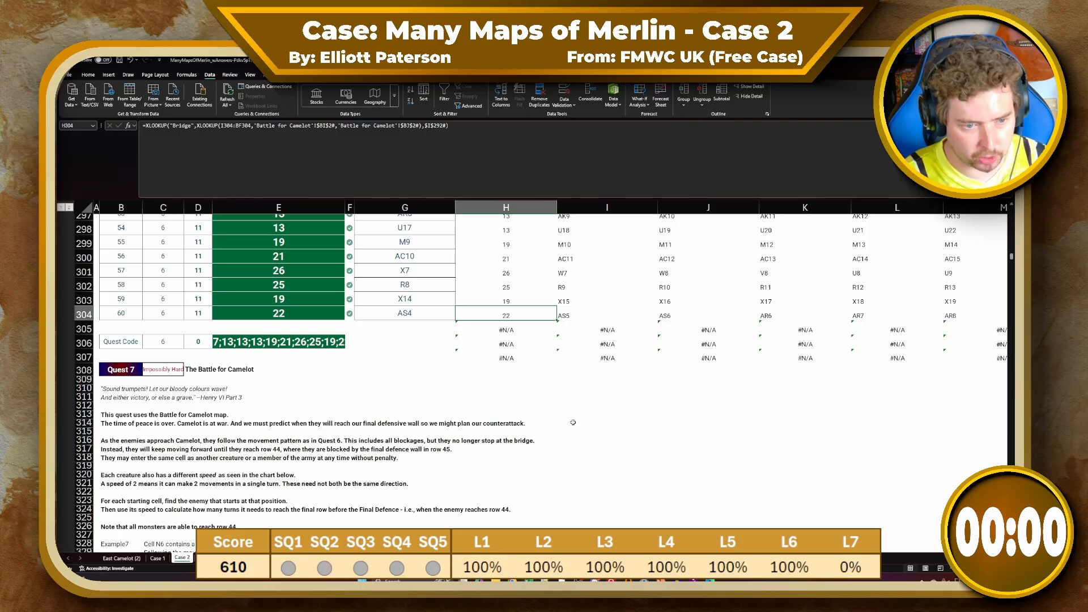
pyautogui.click(364, 438)
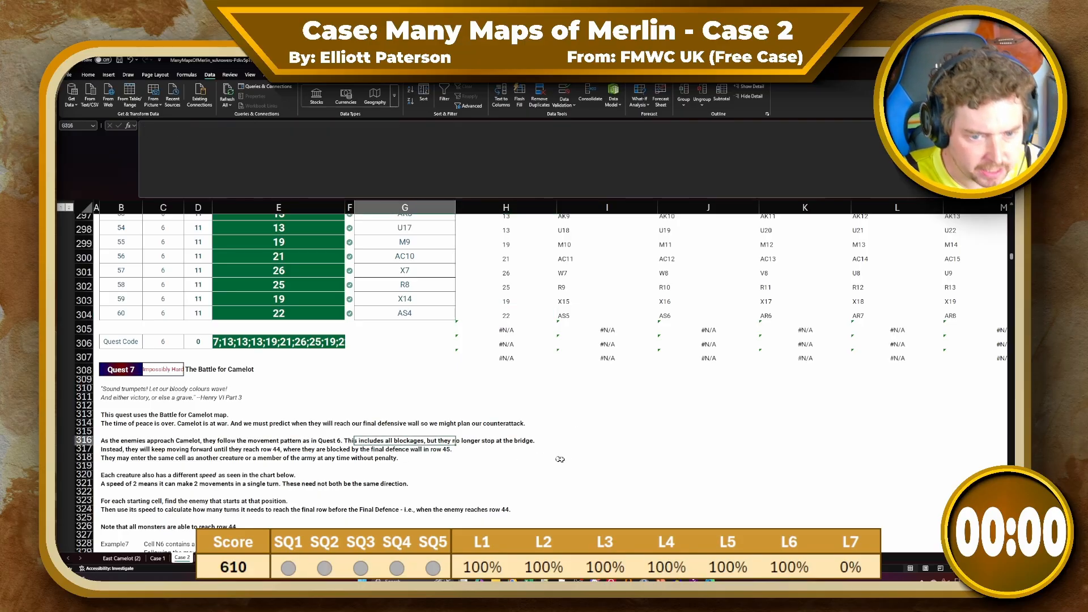
pyautogui.click(594, 465)
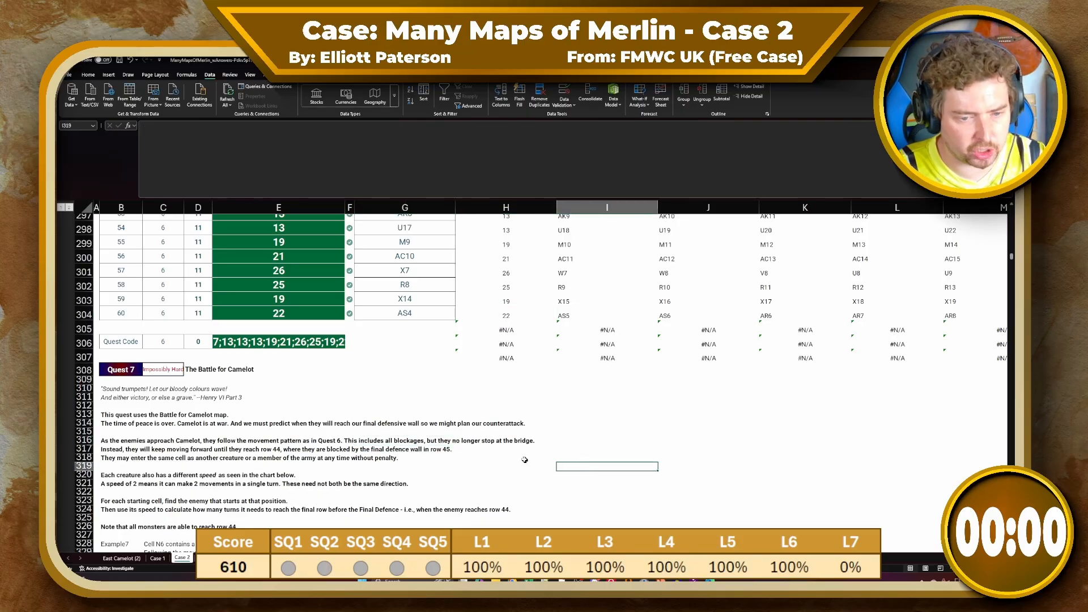
pyautogui.scroll(-1, 524, 460)
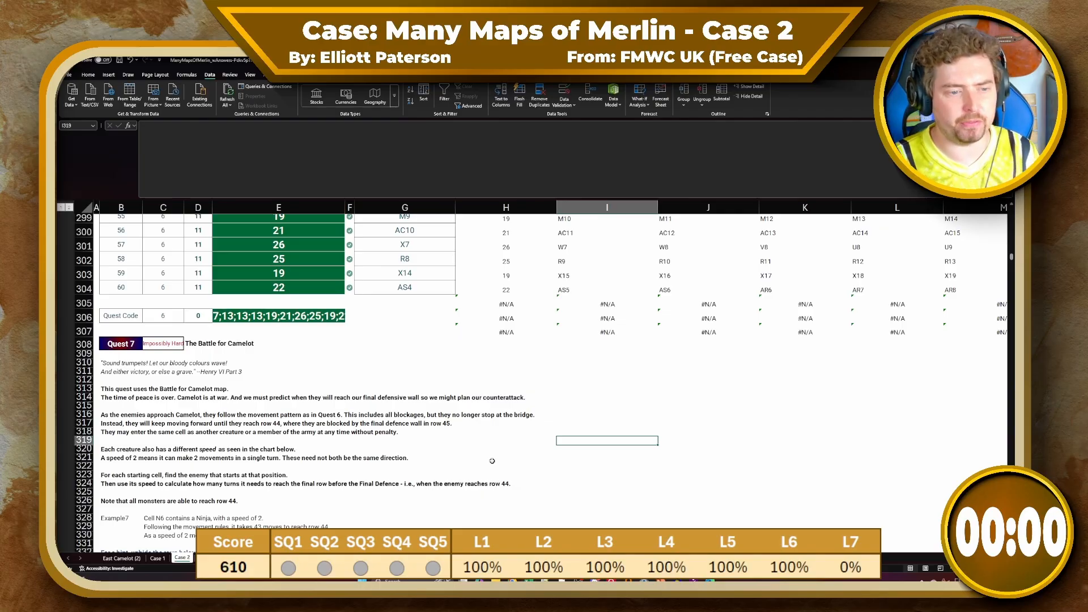
pyautogui.scroll(1, 492, 461)
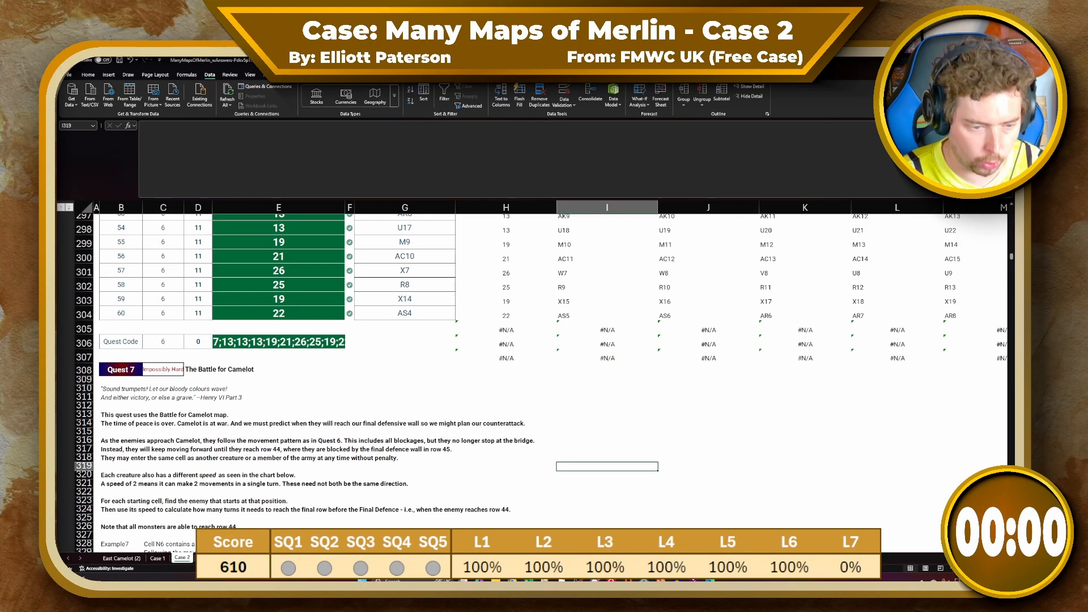
# Examine the river, bridges and Final Defence wall in row 45 on the Battle for Camelot map
pyautogui.click(238, 559)
pyautogui.middleClick(148, 480)
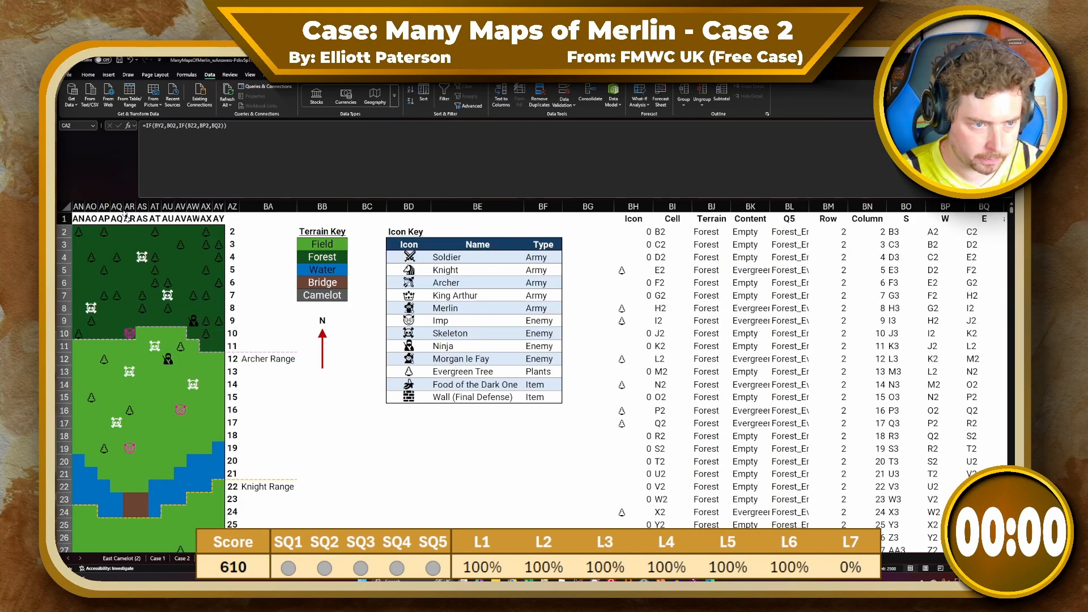
pyautogui.hscroll(-6, 249, 435)
pyautogui.hscroll(-7, 374, 499)
pyautogui.scroll(-13, 379, 506)
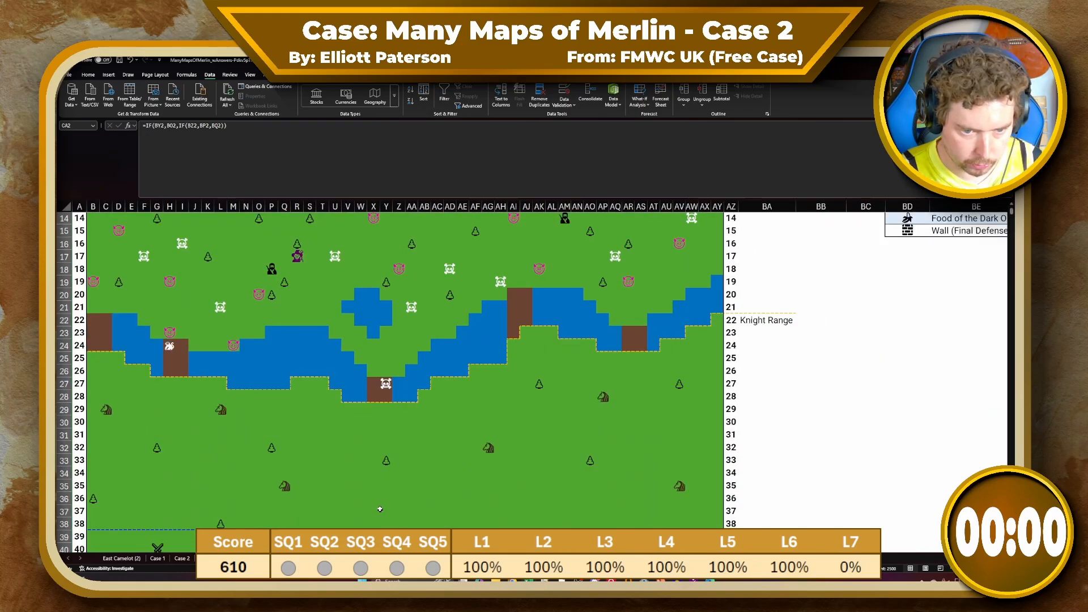
pyautogui.scroll(2, 362, 481)
pyautogui.click(98, 362)
pyautogui.moveTo(99, 362)
pyautogui.mouseDown()
pyautogui.moveTo(733, 363)
pyautogui.moveTo(707, 352)
pyautogui.moveTo(89, 351)
pyautogui.mouseUp()
pyautogui.click(97, 363)
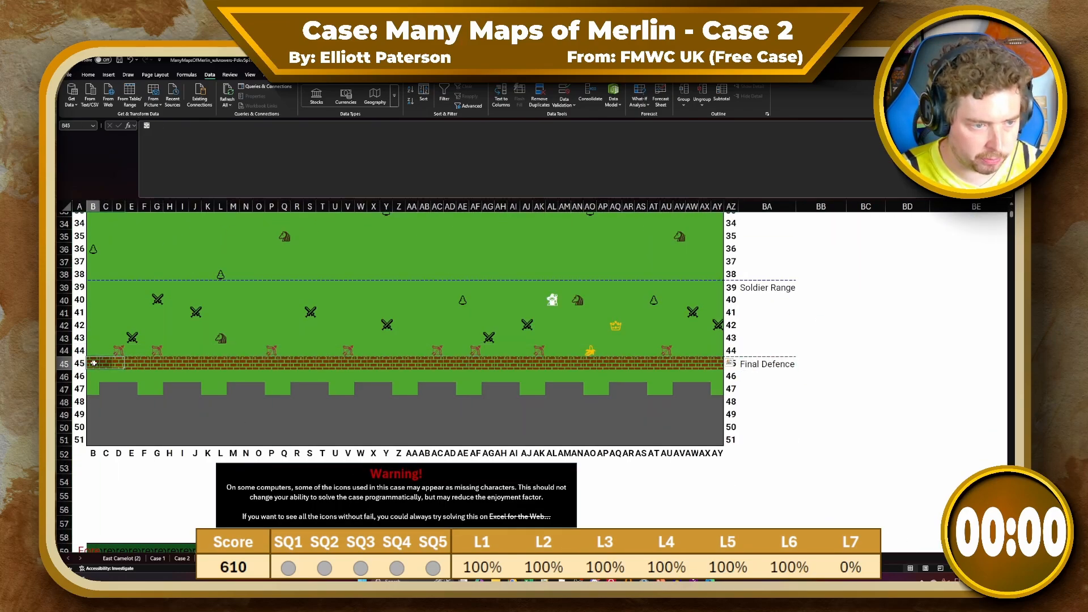
# Return to Case 2 and read the Quest 7 speed rules, worked example, creature speed chart and answer table
pyautogui.click(182, 559)
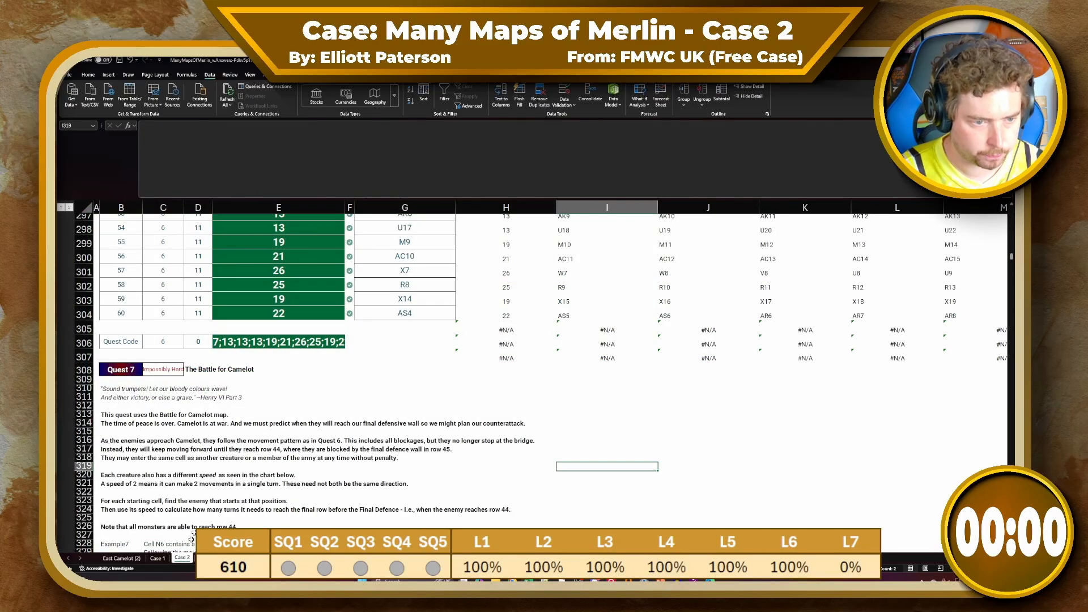
pyautogui.scroll(-2, 176, 430)
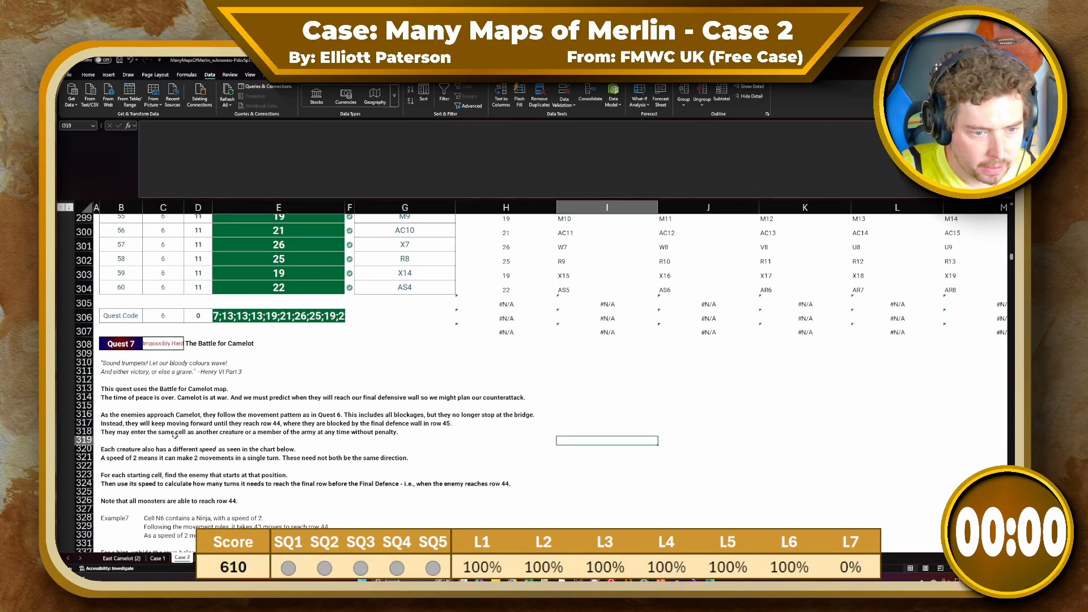
pyautogui.scroll(-2, 338, 444)
pyautogui.click(471, 372)
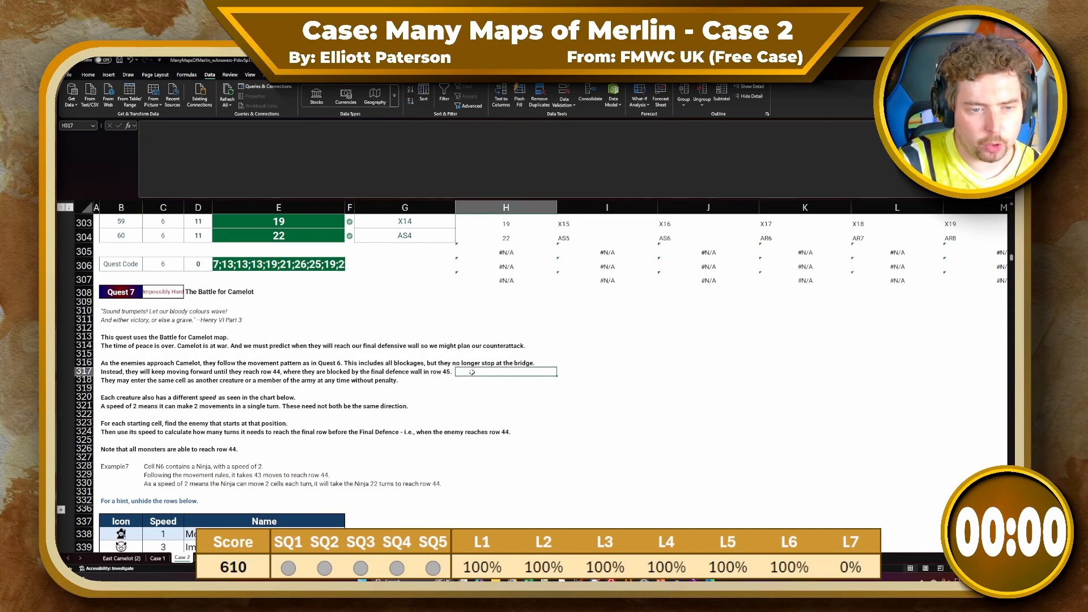
pyautogui.click(107, 379)
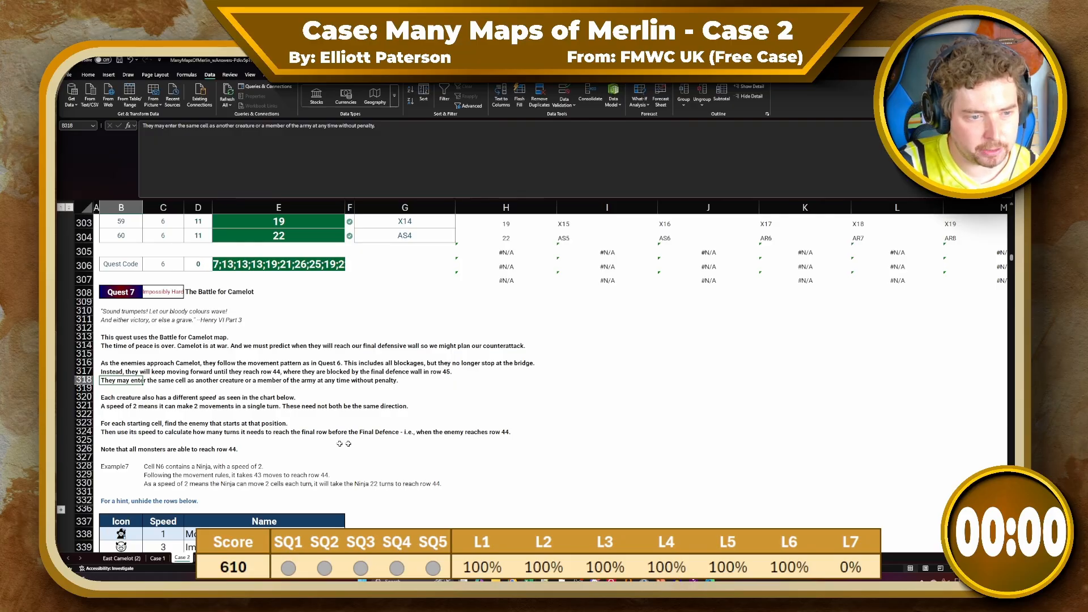
pyautogui.scroll(-1, 194, 391)
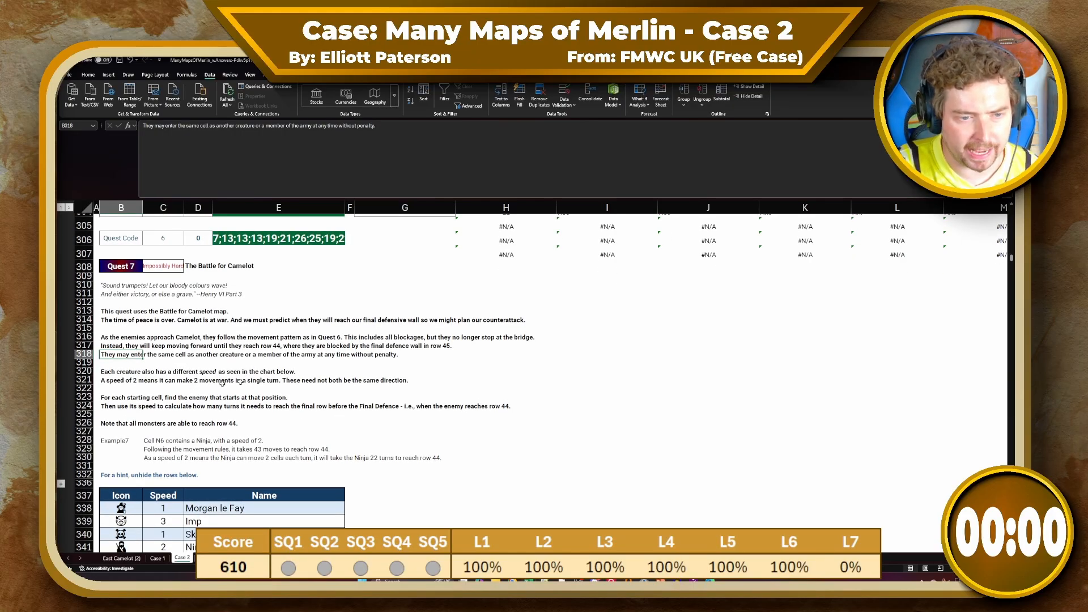
pyautogui.click(399, 355)
pyautogui.click(138, 375)
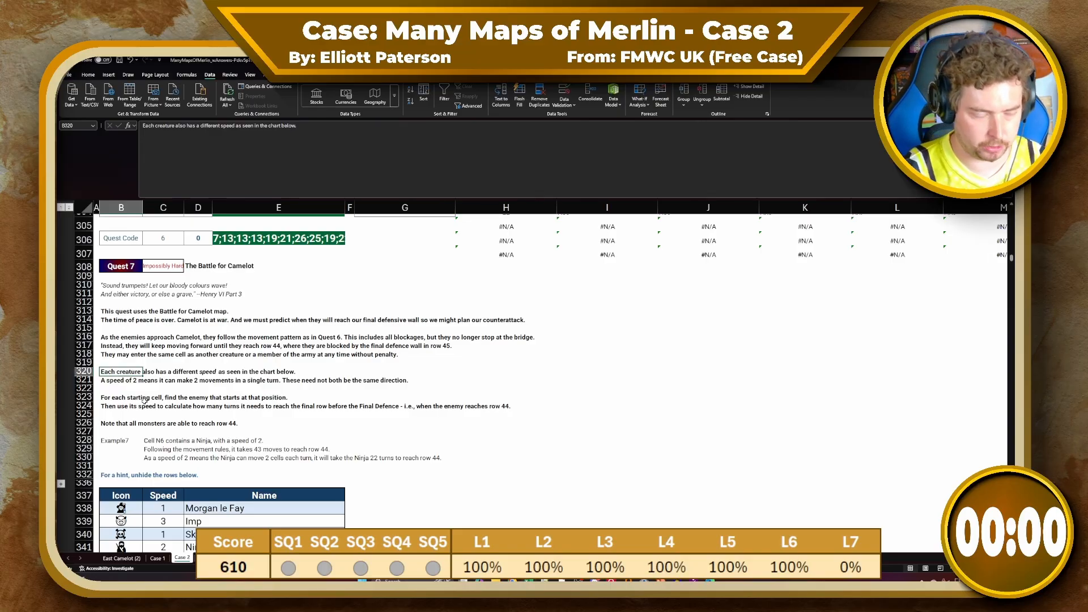
pyautogui.scroll(-2, 113, 402)
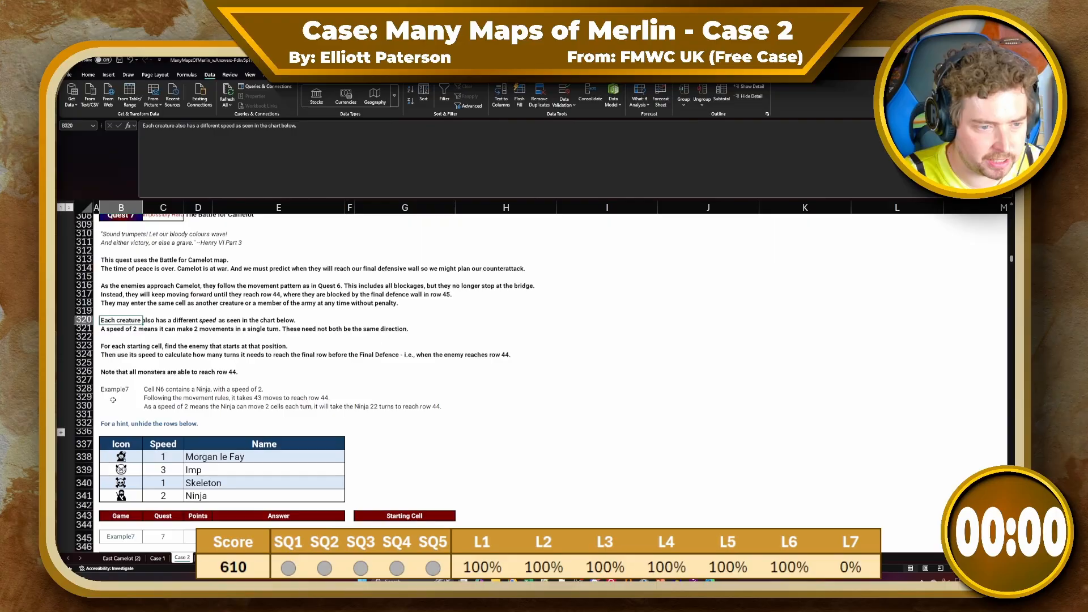
pyautogui.click(108, 346)
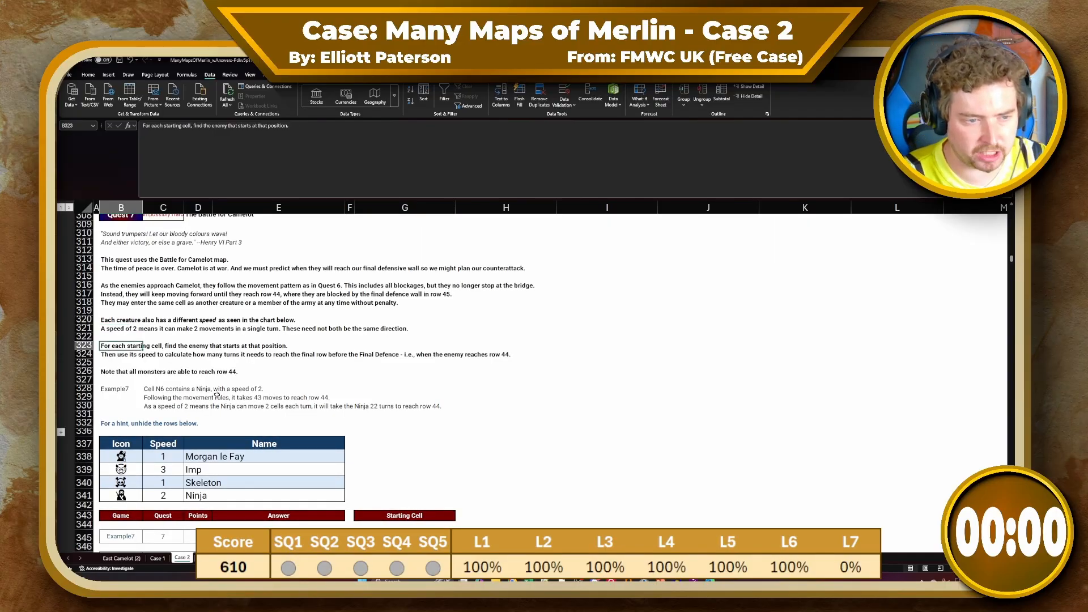
pyautogui.scroll(-2, 276, 404)
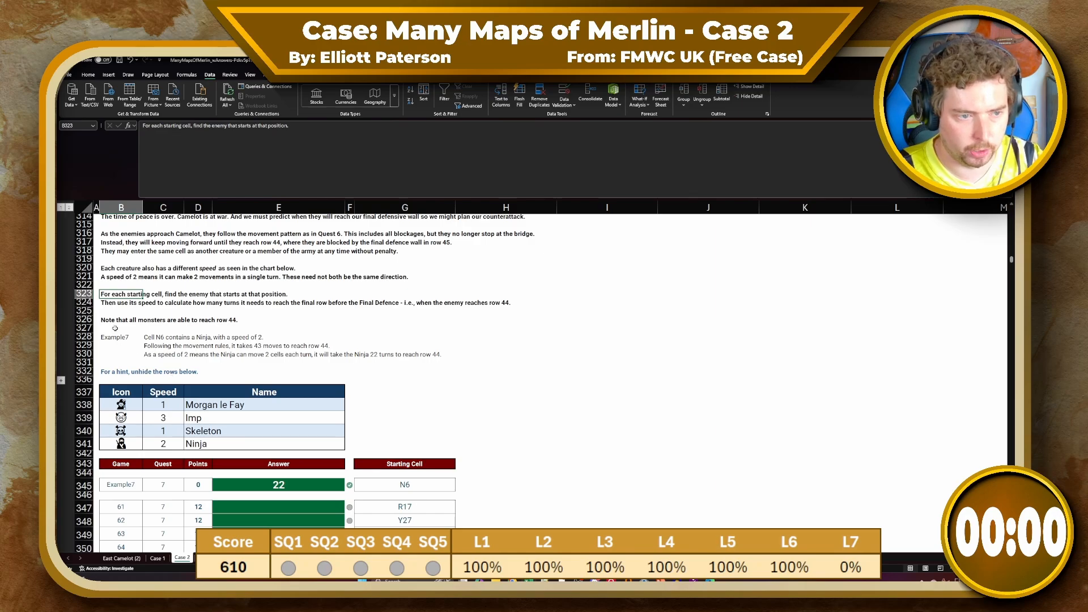
# Reread the Quest 7 note and Example7, and unhide the hint in rows 333 to 335
pyautogui.moveTo(115, 320); pyautogui.dragTo(297, 325)
pyautogui.click(294, 321)
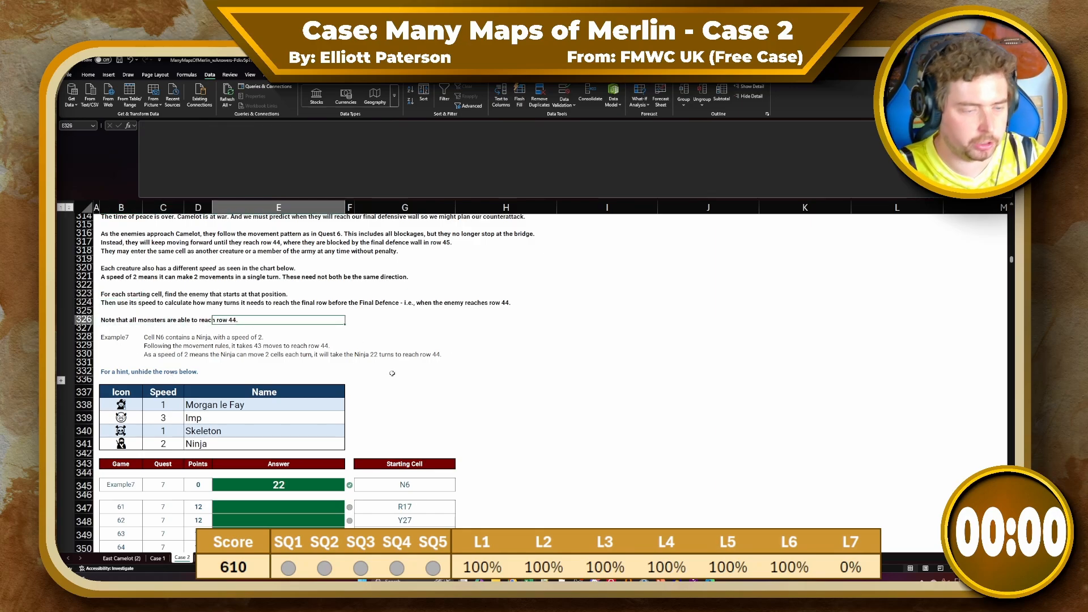
pyautogui.click(154, 339)
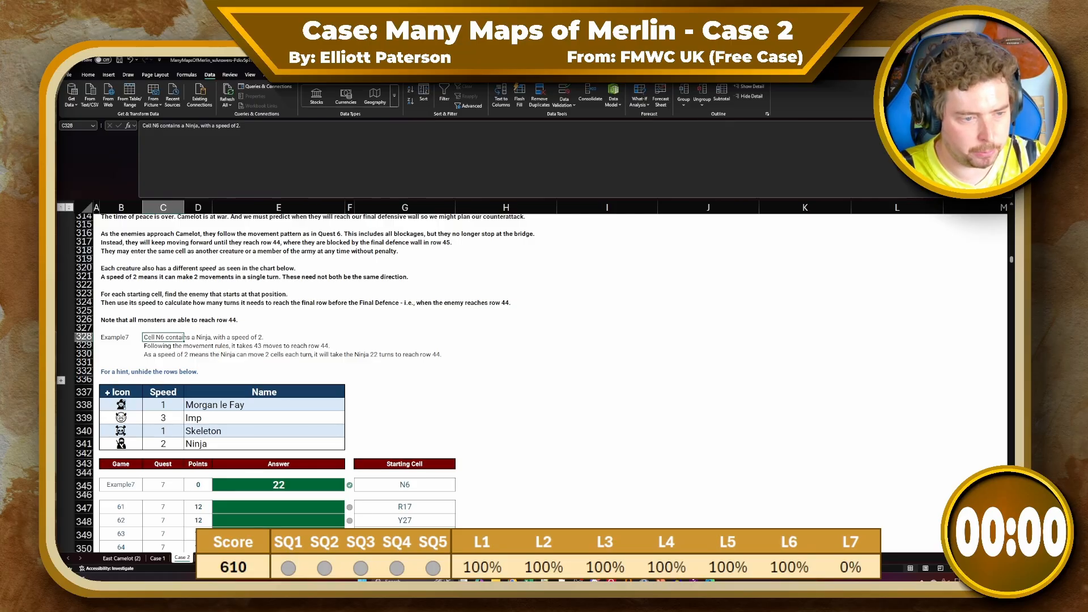
pyautogui.click(193, 448)
pyautogui.click(61, 380)
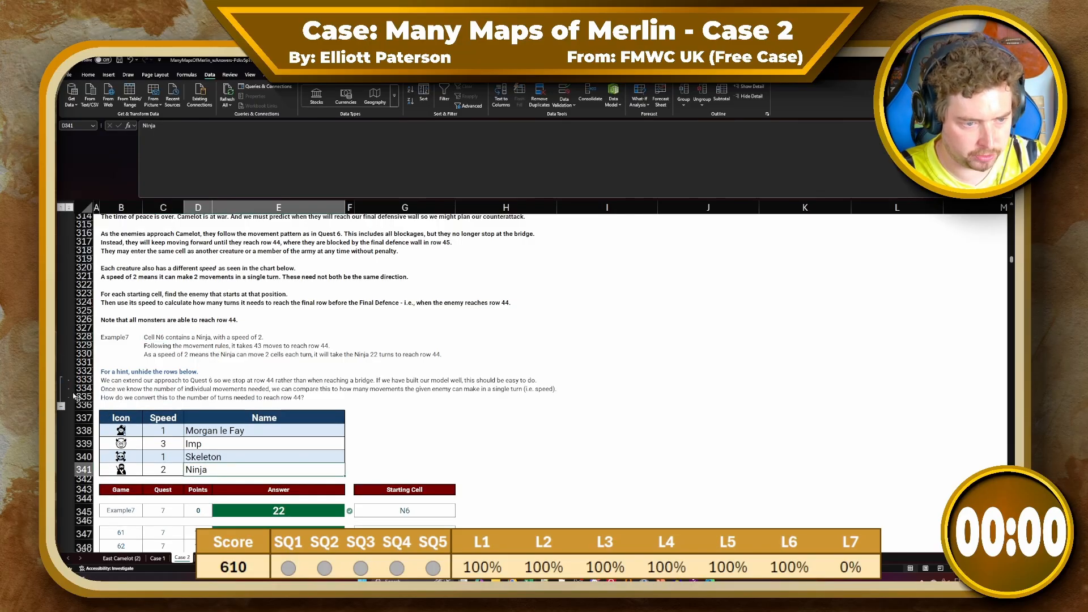
# Try an INDIRECT reference to cell L50 of the Battle for Camelot sheet in H345, and clear the cell again
pyautogui.scroll(-2, 381, 465)
pyautogui.click(495, 459)
pyautogui.write('=x')
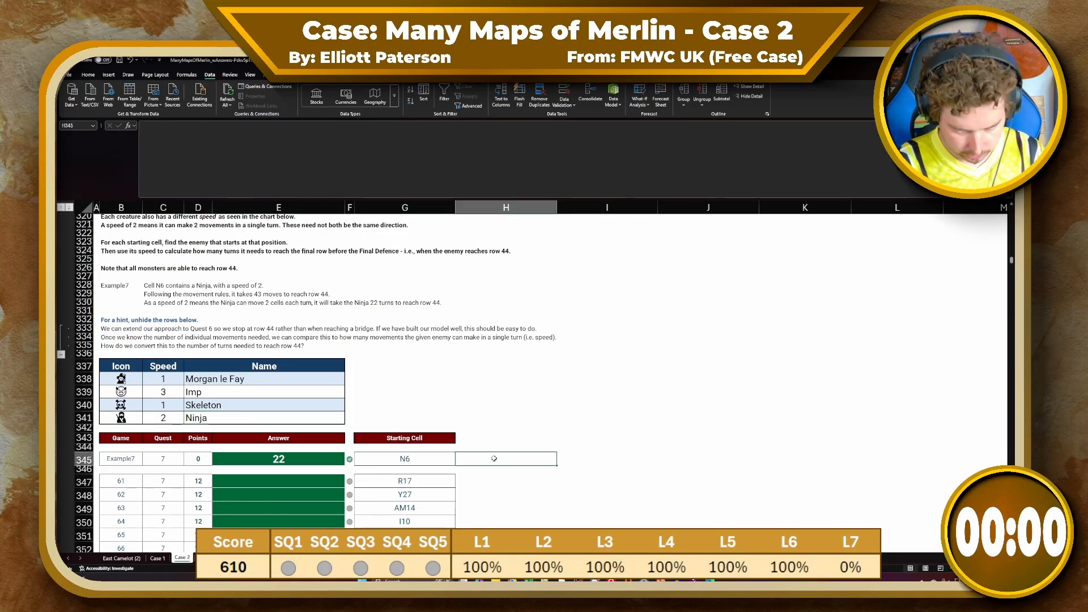
pyautogui.hotkey('shift', 'BackSpace')
pyautogui.write("INDIRECT('Battle for Camelot'!")
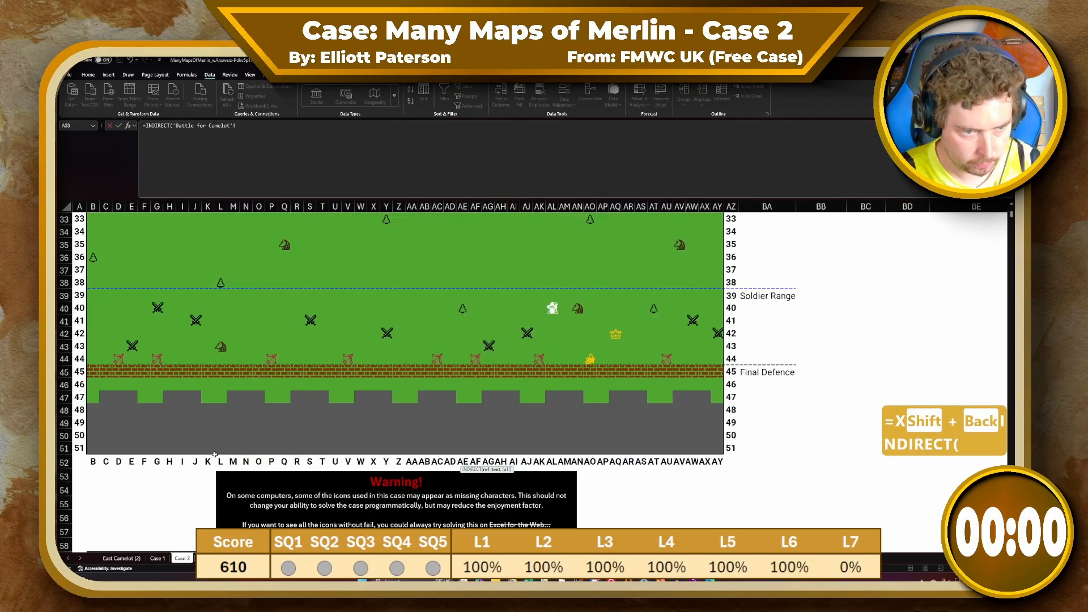
pyautogui.press('Return')
pyautogui.click(517, 462)
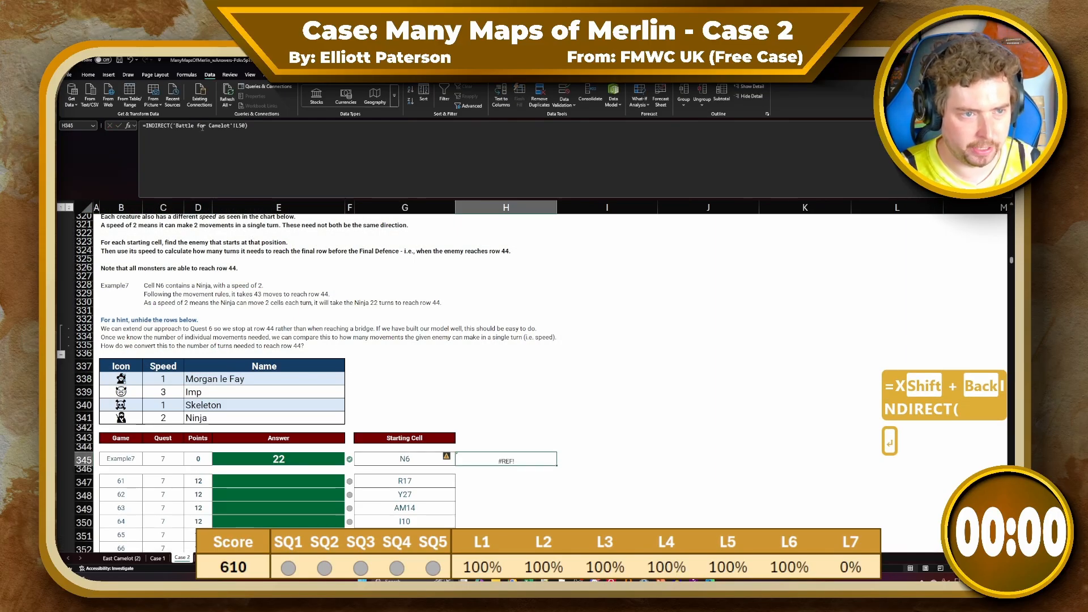
pyautogui.click(175, 125)
pyautogui.write('"')
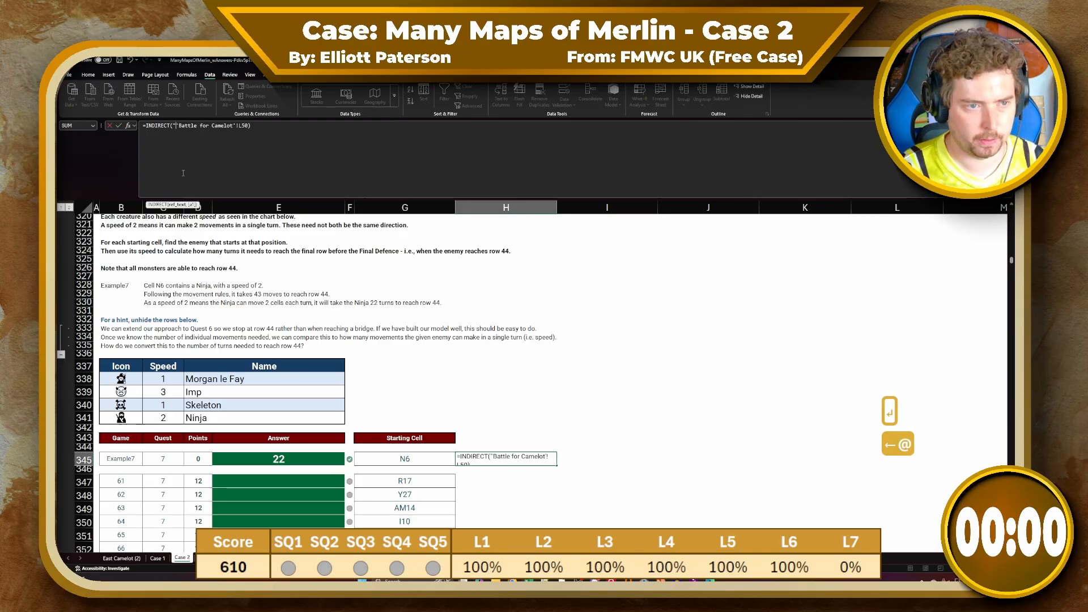
pyautogui.press('Escape')
pyautogui.press('Delete')
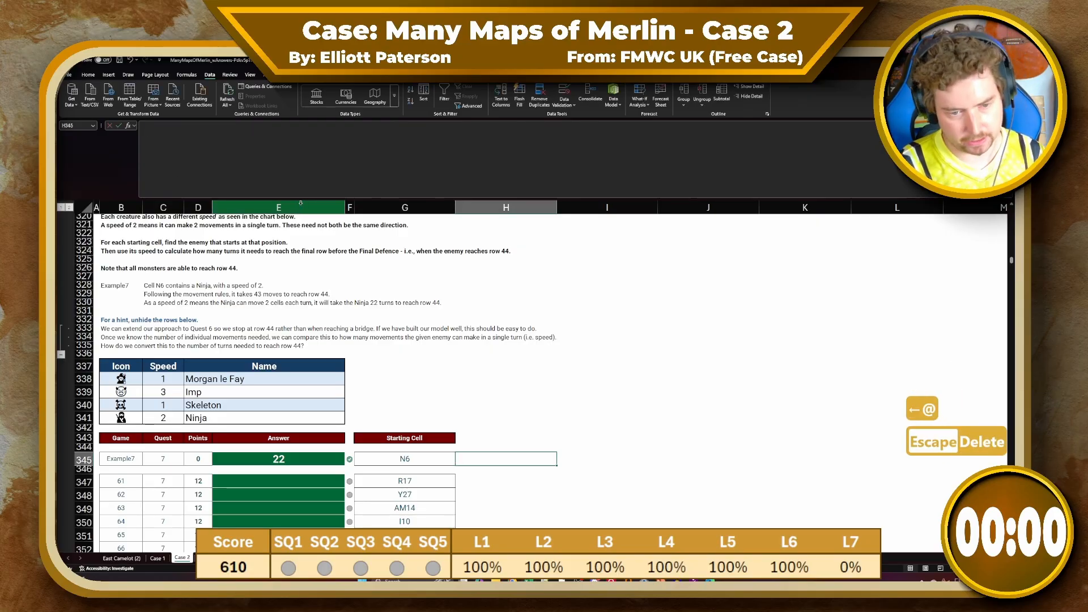
# Start an XLOOKUP in H345 with G345 as the lookup value and 'Battle for Camelot'!$BI$2# as the lookup array
pyautogui.write('=XLOOKUP(')
pyautogui.press('Left')
pyautogui.write(',.')
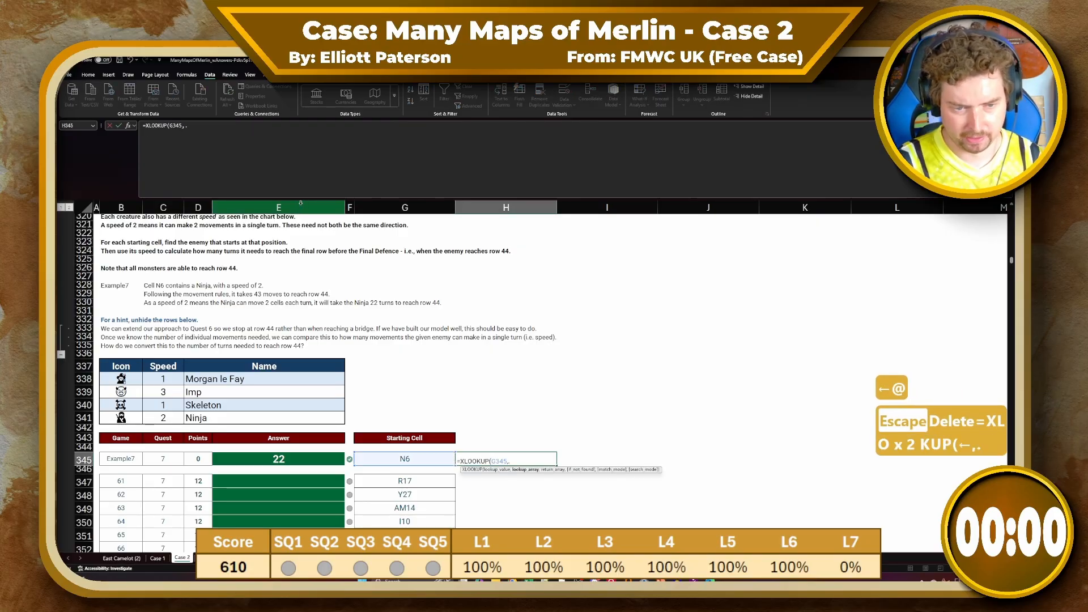
pyautogui.press('BackSpace')
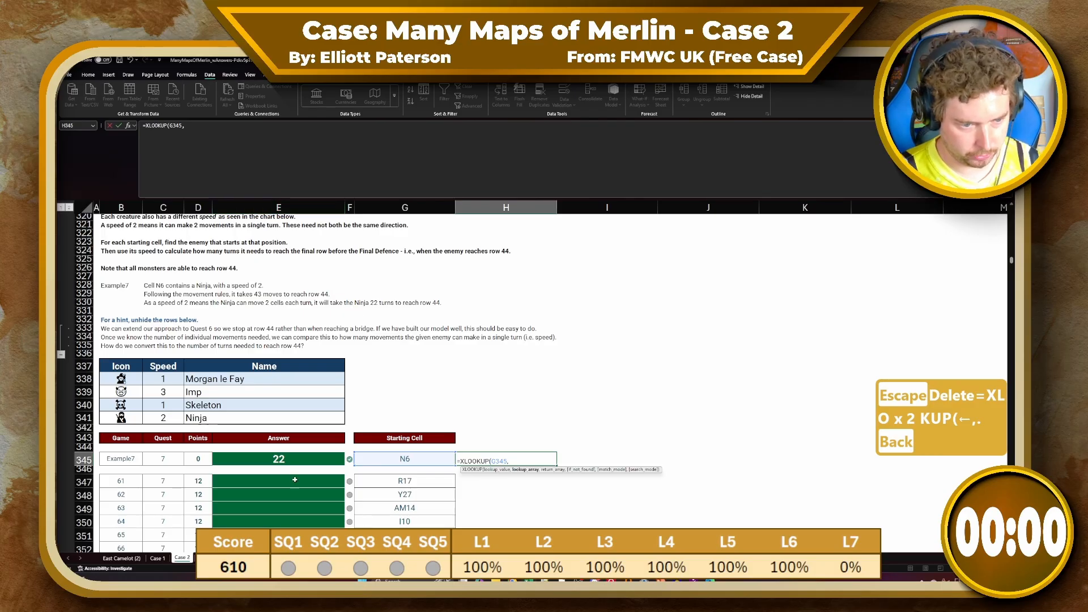
pyautogui.click(220, 558)
pyautogui.scroll(1, 794, 385)
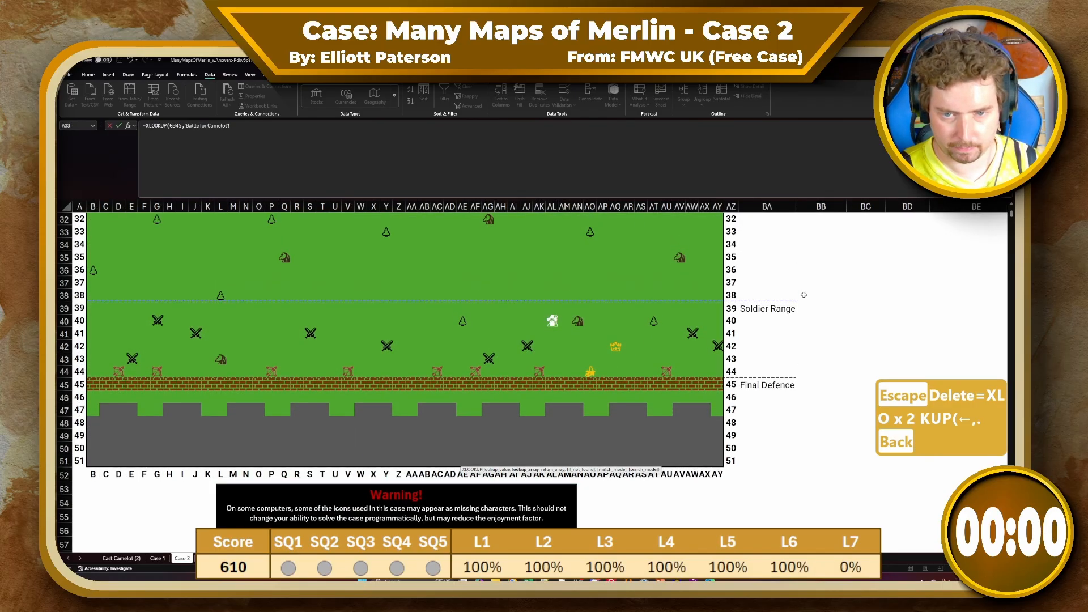
pyautogui.click(802, 298)
pyautogui.hotkey('ctrl', 'Right')
pyautogui.press('Right')
pyautogui.hotkey('ctrl', 'Up')
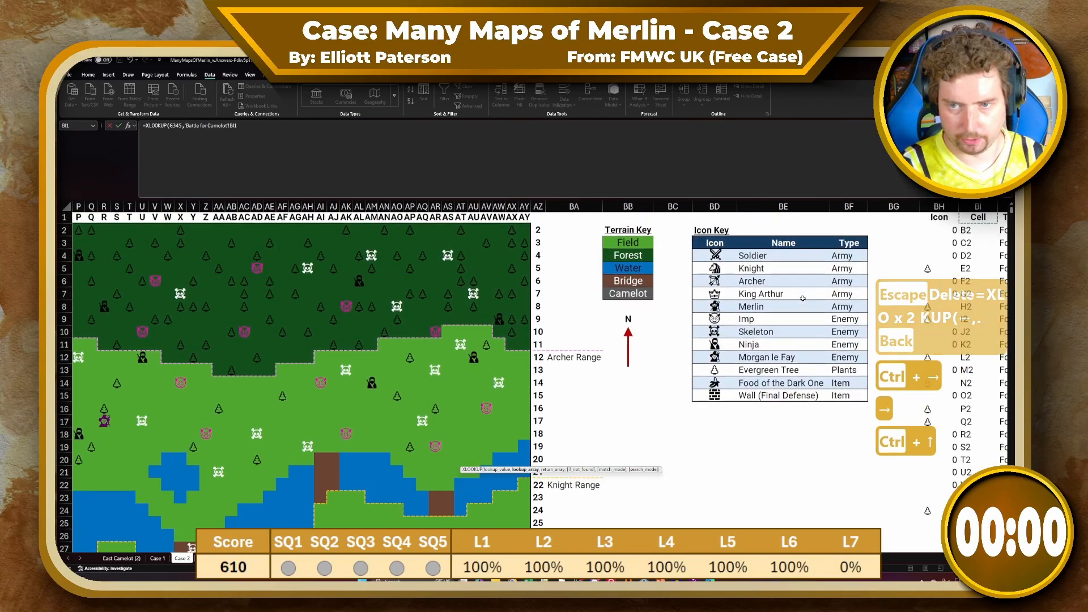
pyautogui.press('Down')
pyautogui.hotkey('ctrl', 'shift', 'Down')
pyautogui.press('F4')
# Complete the H345 XLOOKUP with 'Battle for Camelot'!$BH$2# as its return array
pyautogui.write(',')
pyautogui.press('Right')
pyautogui.press('Right')
pyautogui.press('Right')
pyautogui.press('Right')
pyautogui.press('Right')
pyautogui.press('Right')
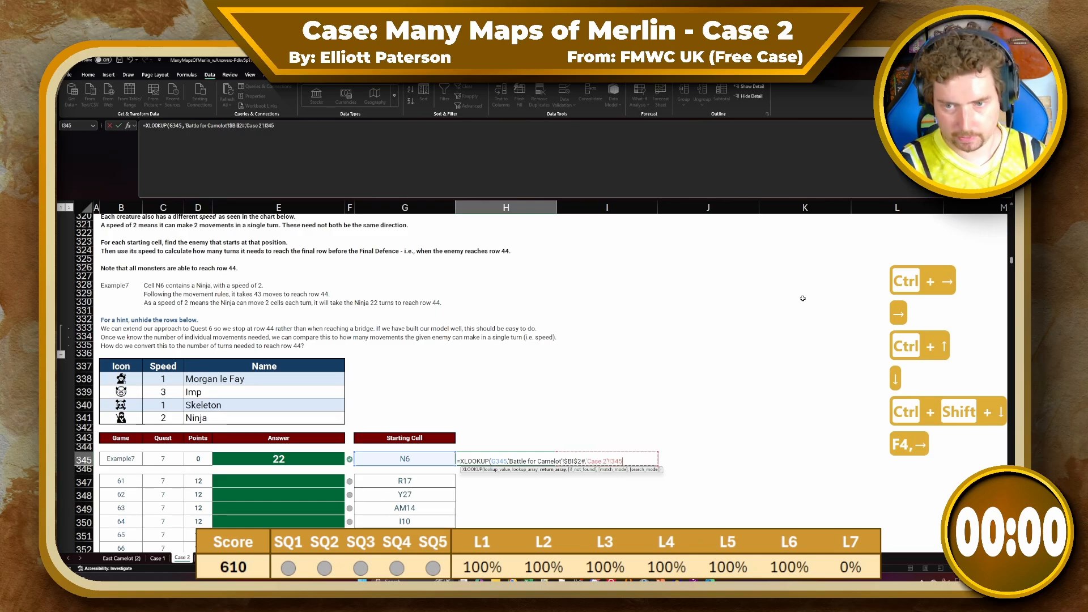
pyautogui.click(218, 559)
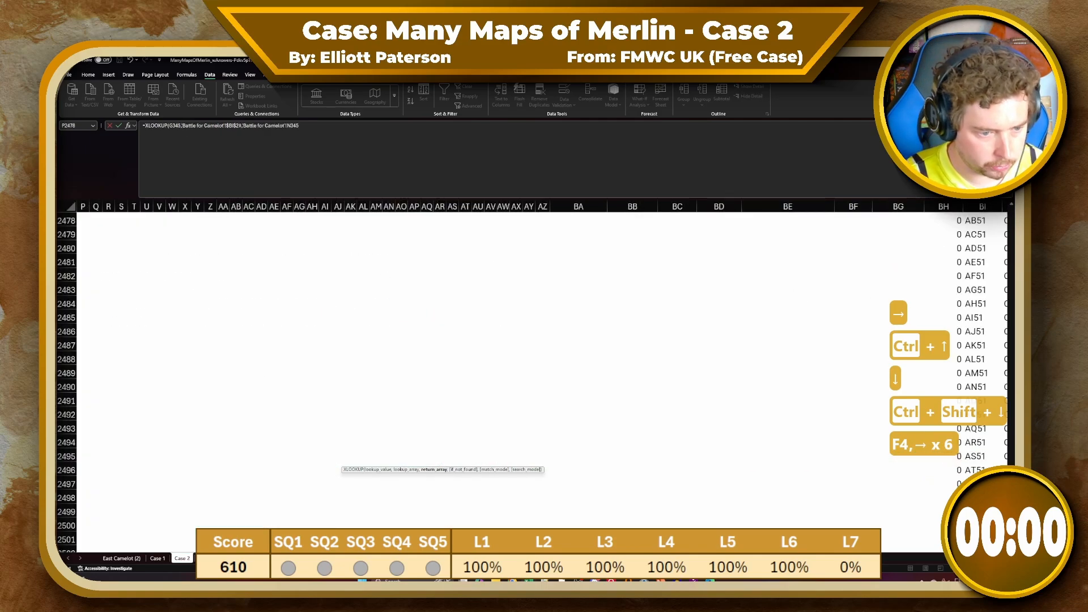
pyautogui.click(934, 245)
pyautogui.hotkey('ctrl', 'Up')
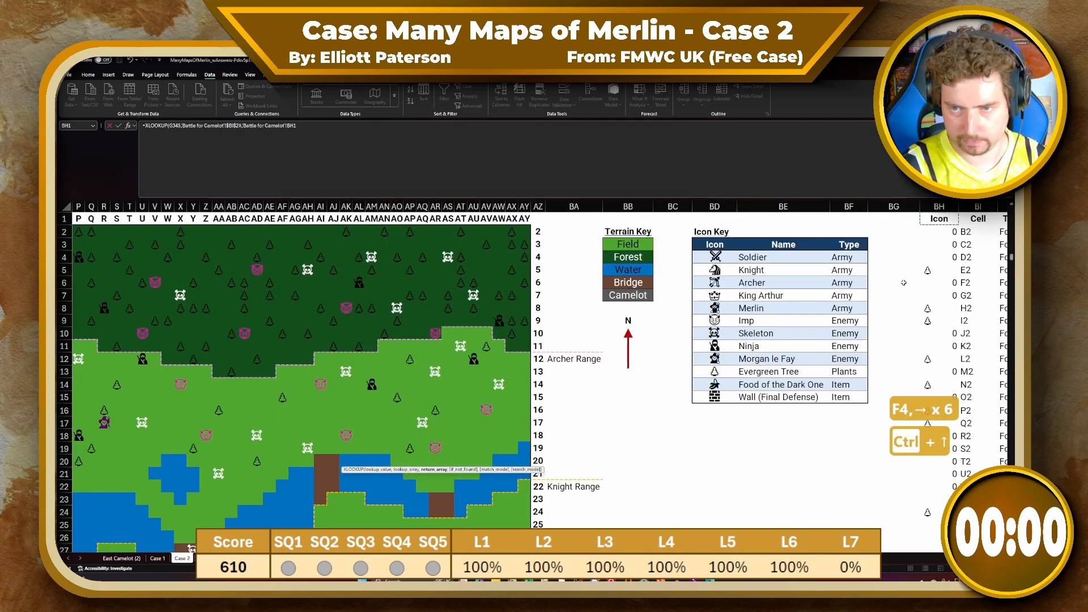
pyautogui.press('Down')
pyautogui.hotkey('ctrl', 'shift', 'Down')
pyautogui.press('F4')
pyautogui.press('Return')
pyautogui.click(342, 460)
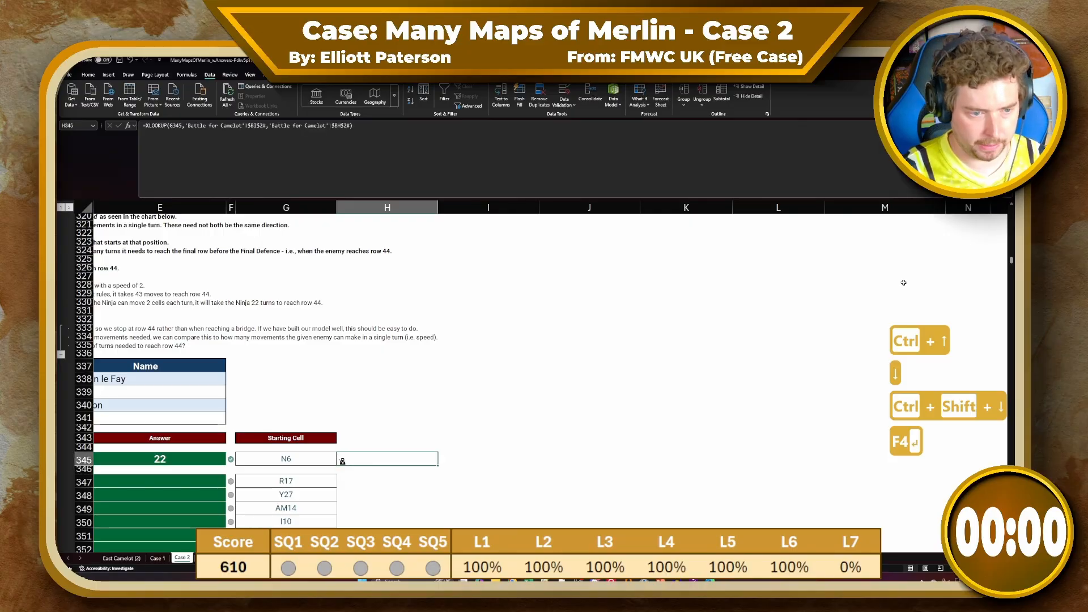
# Start an XLOOKUP in I345 with the icon in H345 as the lookup value
pyautogui.hscroll(-2, 342, 461)
pyautogui.click(588, 457)
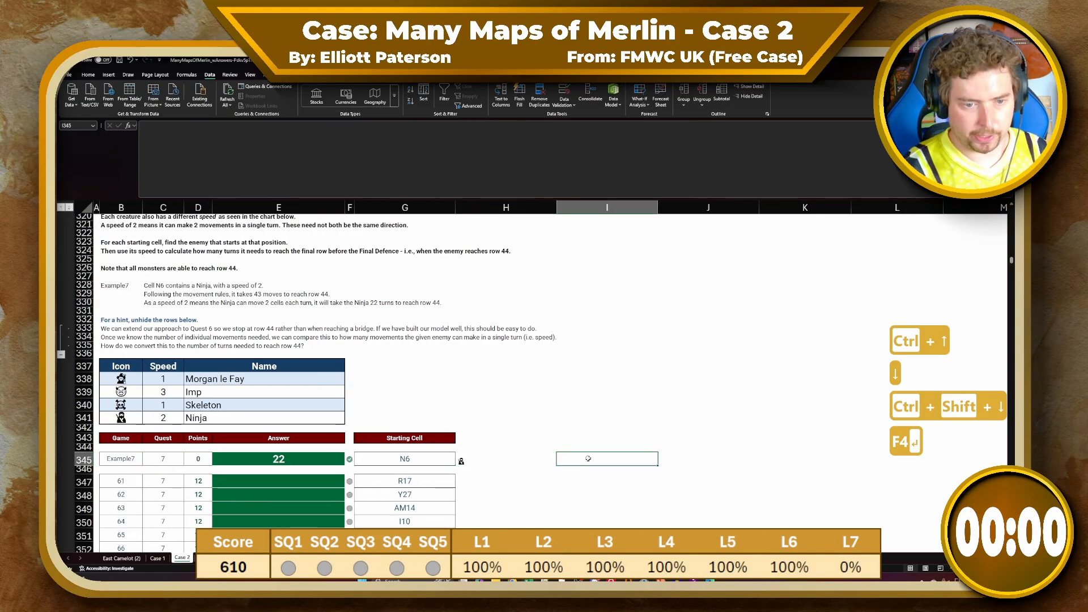
pyautogui.write('=XLOOKUP(')
pyautogui.press('Left')
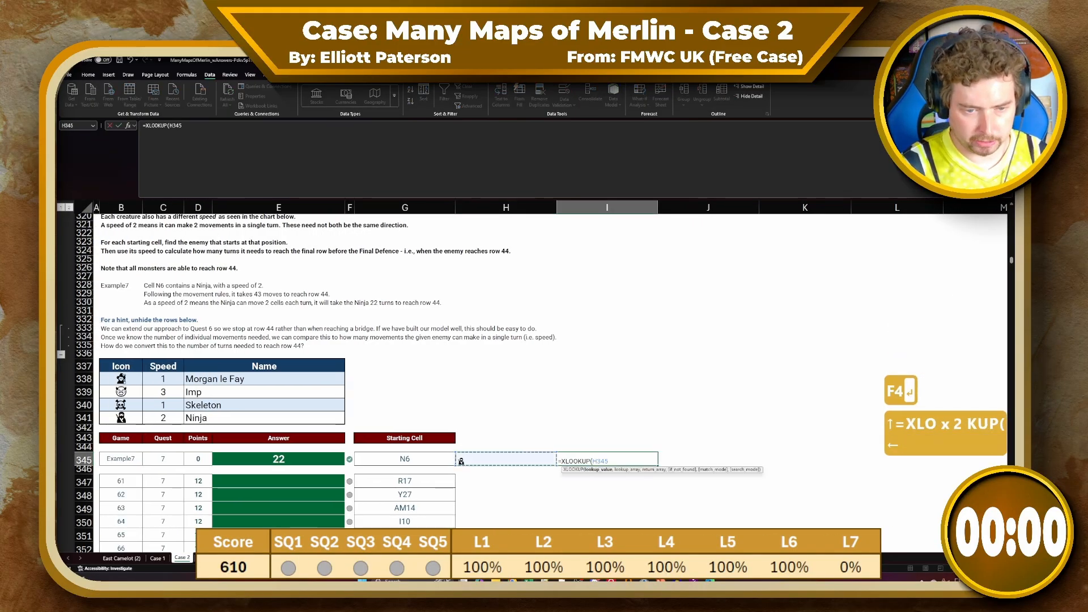
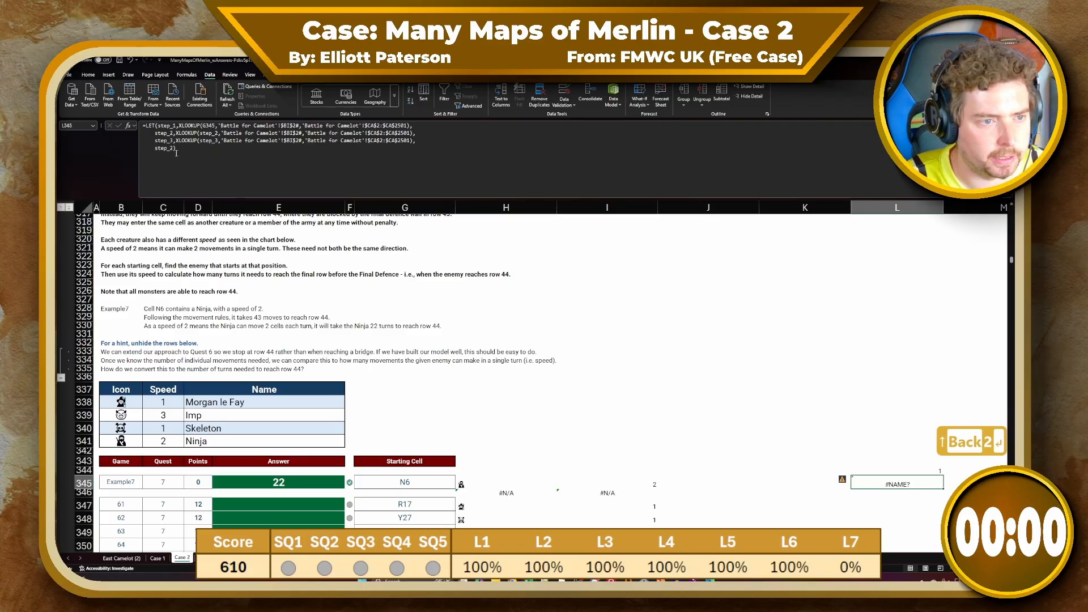
# In the L345 LET formula, make step_2 look up step_1 and step_3 look up step_2
pyautogui.click(216, 133)
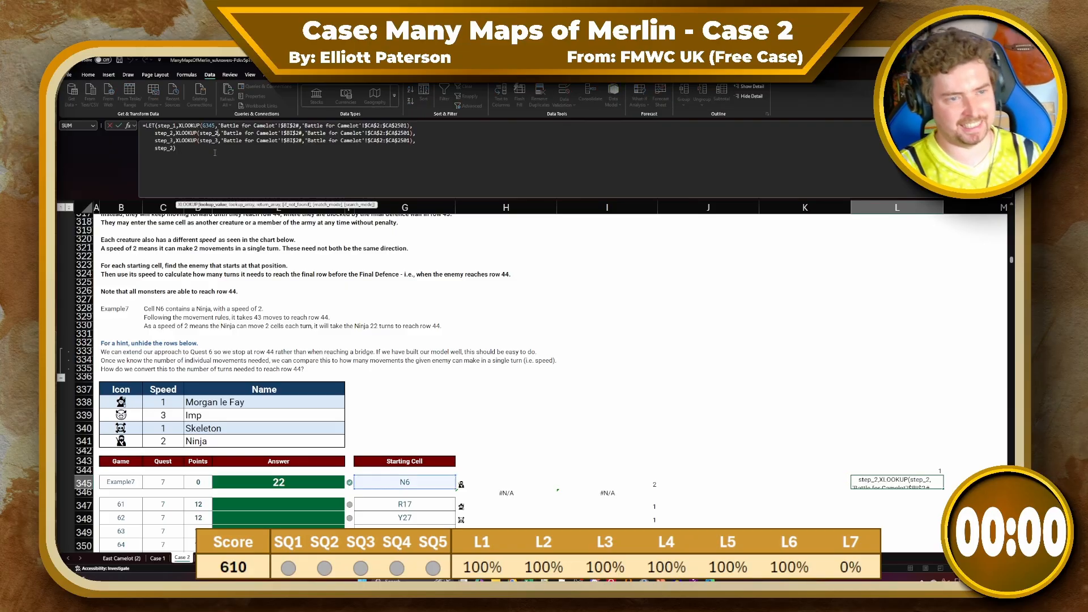
pyautogui.press('BackSpace')
pyautogui.write('1')
pyautogui.press('Down')
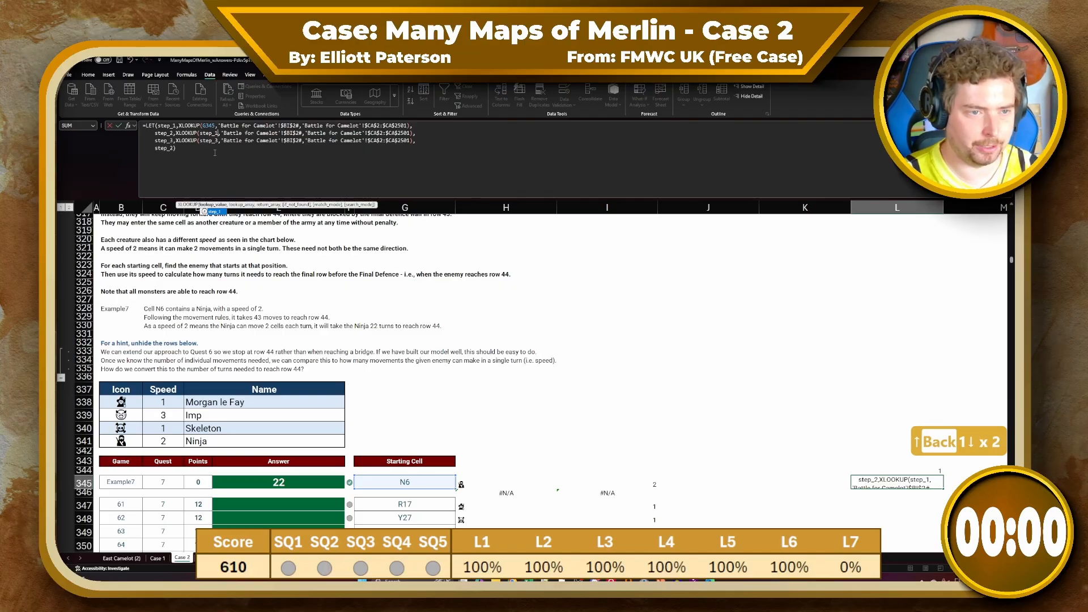
pyautogui.press('BackSpace')
pyautogui.write('2')
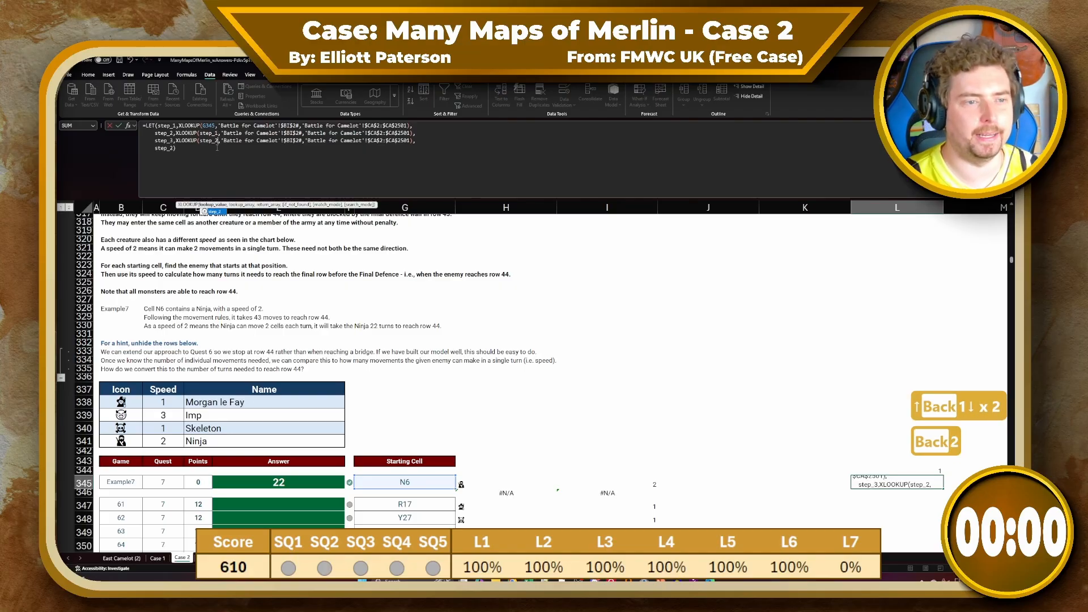
pyautogui.press('Return')
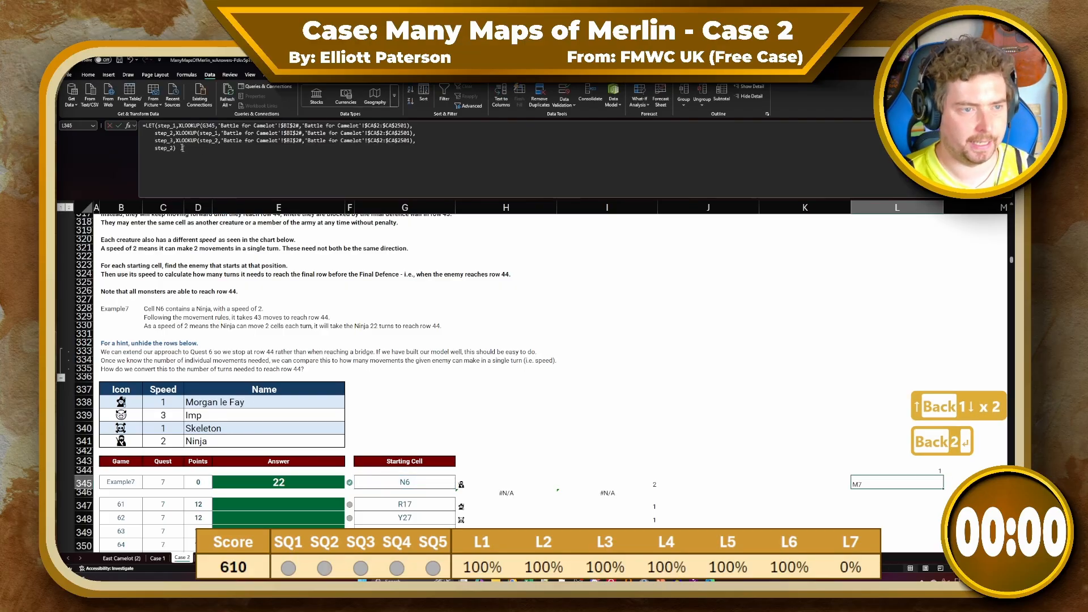
# Set the final result of the L345 LET formula to step_3
pyautogui.click(183, 148)
pyautogui.press('Left')
pyautogui.press('BackSpace')
pyautogui.write('3')
pyautogui.press('Return')
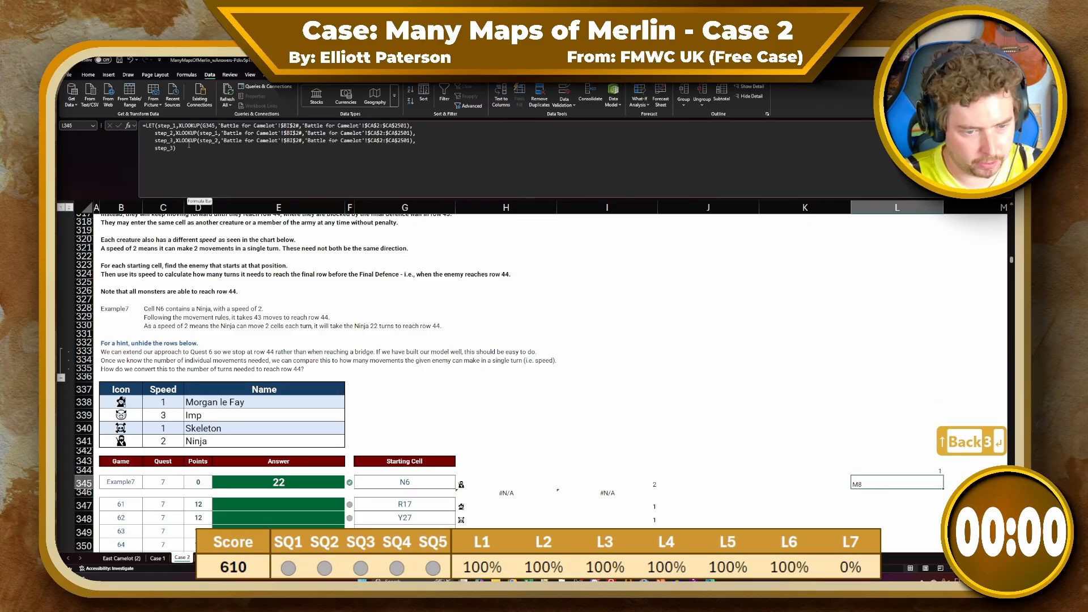
# Replace the final step_3 result of the L345 LET formula with a SWITCH on I345, starting with case 1
pyautogui.click(175, 127)
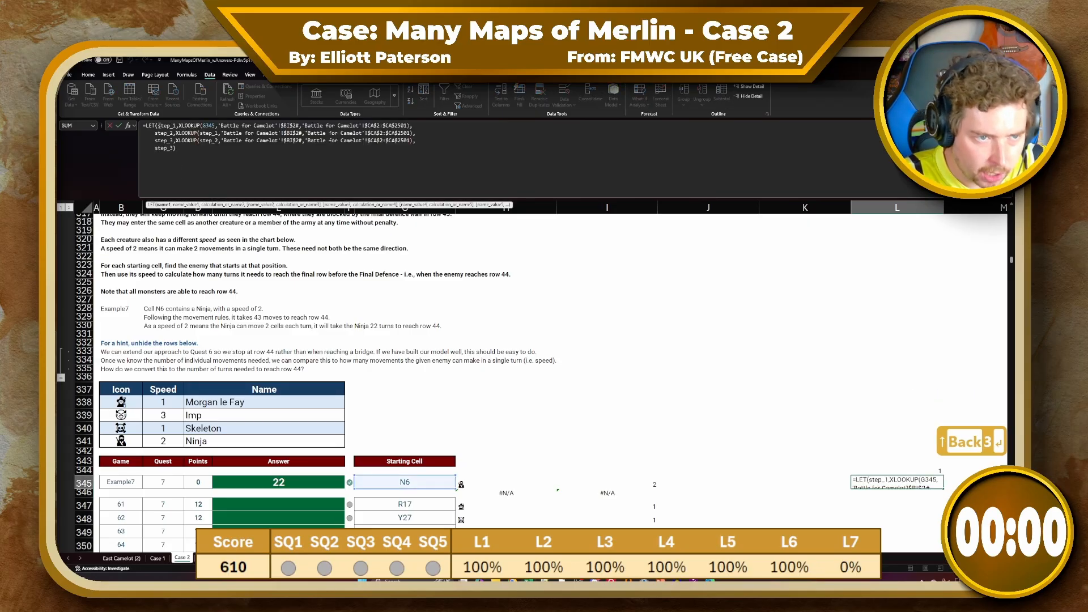
pyautogui.click(213, 126)
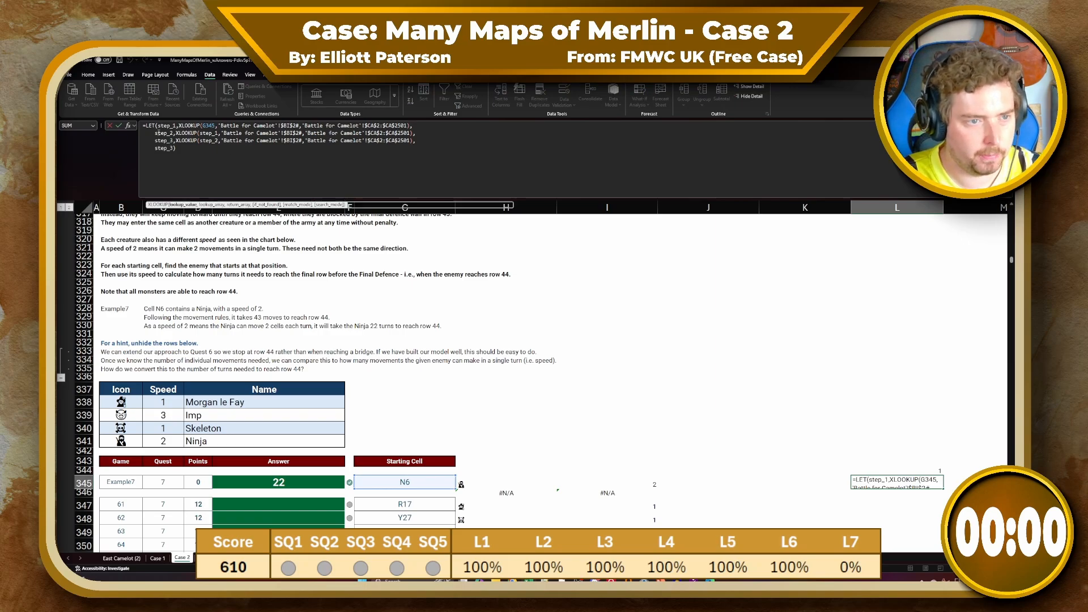
pyautogui.doubleClick(209, 126)
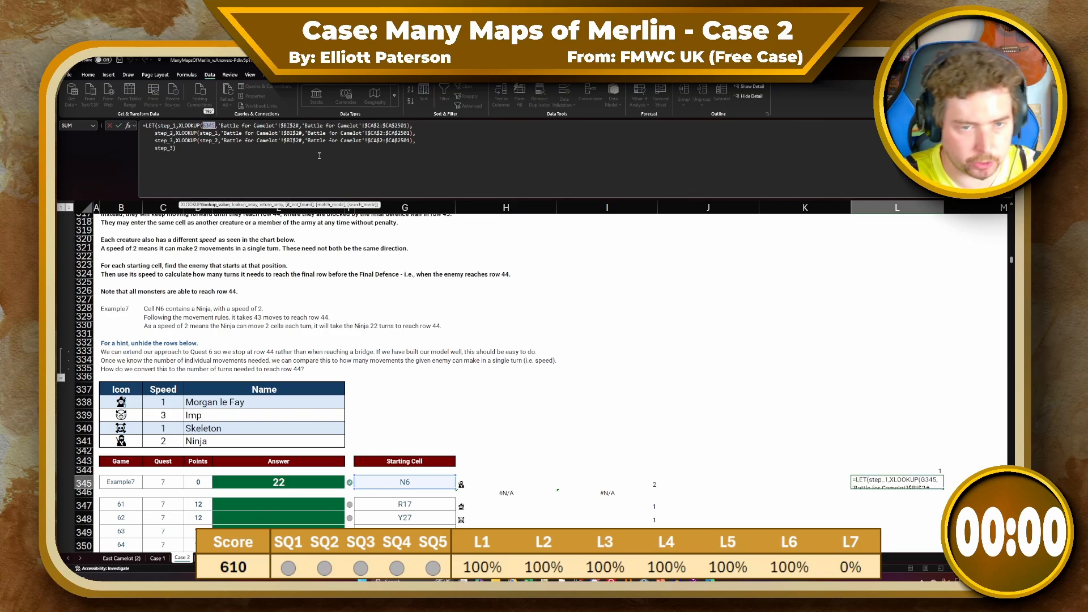
pyautogui.click(164, 140)
pyautogui.doubleClick(172, 148)
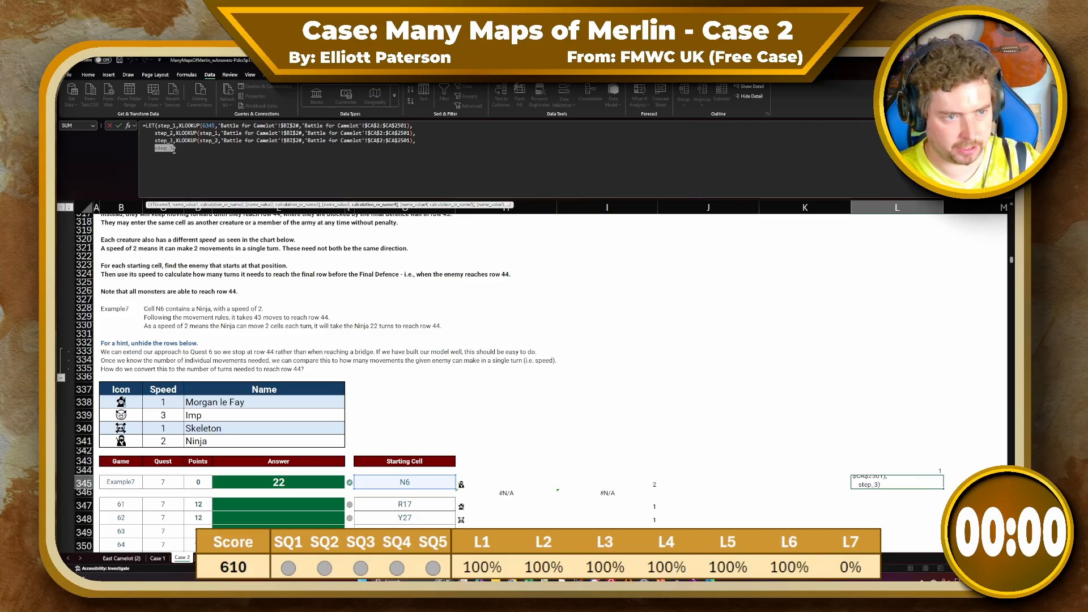
pyautogui.write('SWITCH(')
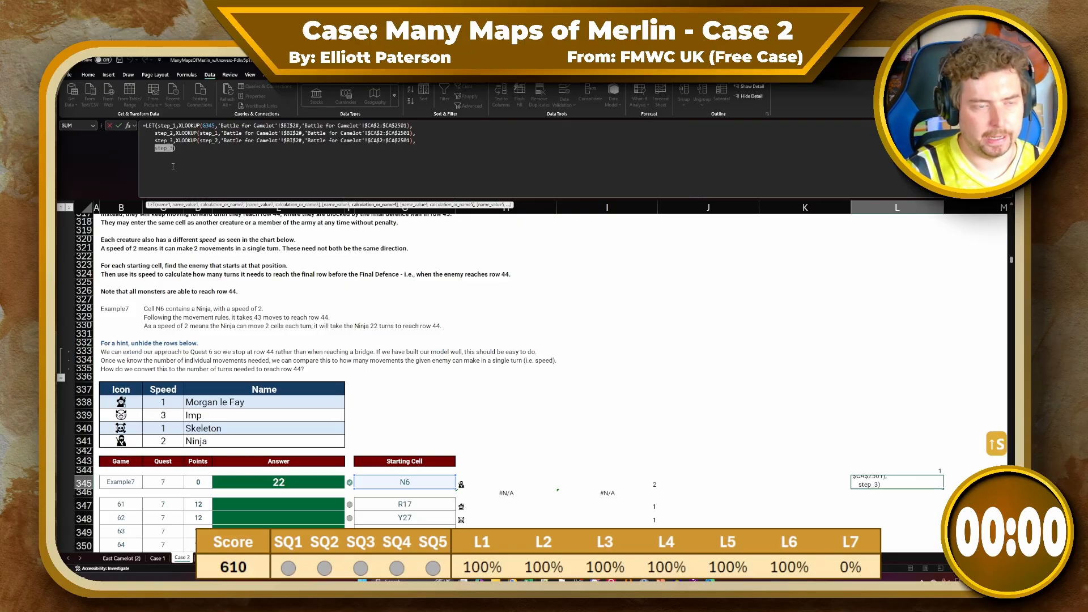
pyautogui.click(623, 484)
pyautogui.write(',1,')
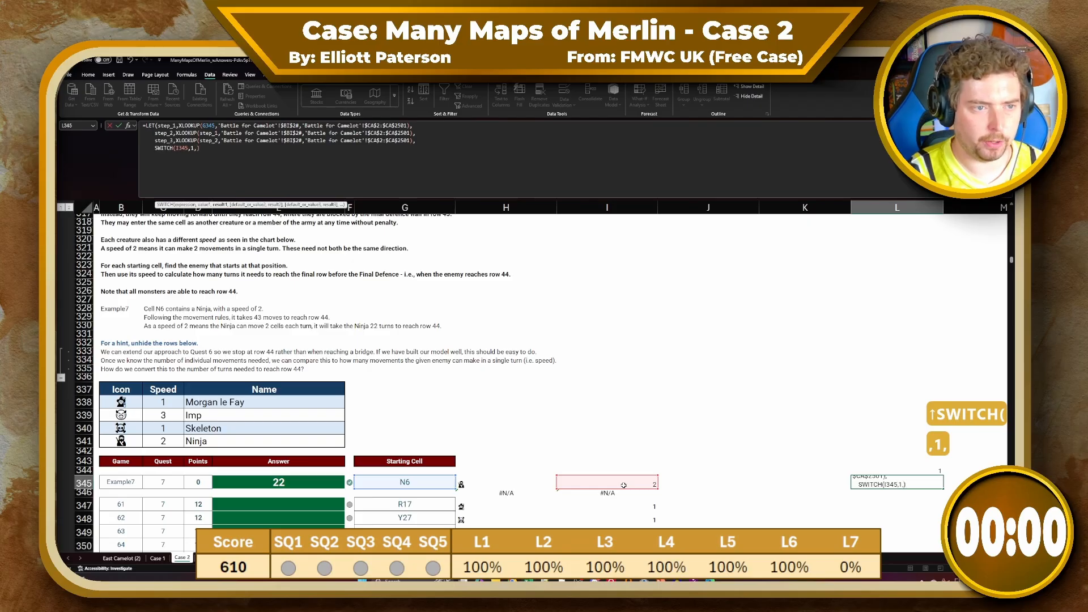
# Complete the SWITCH so that 1 returns step_1, 2 returns step_2 and 3 returns step_3
pyautogui.write('step_1,2,st')
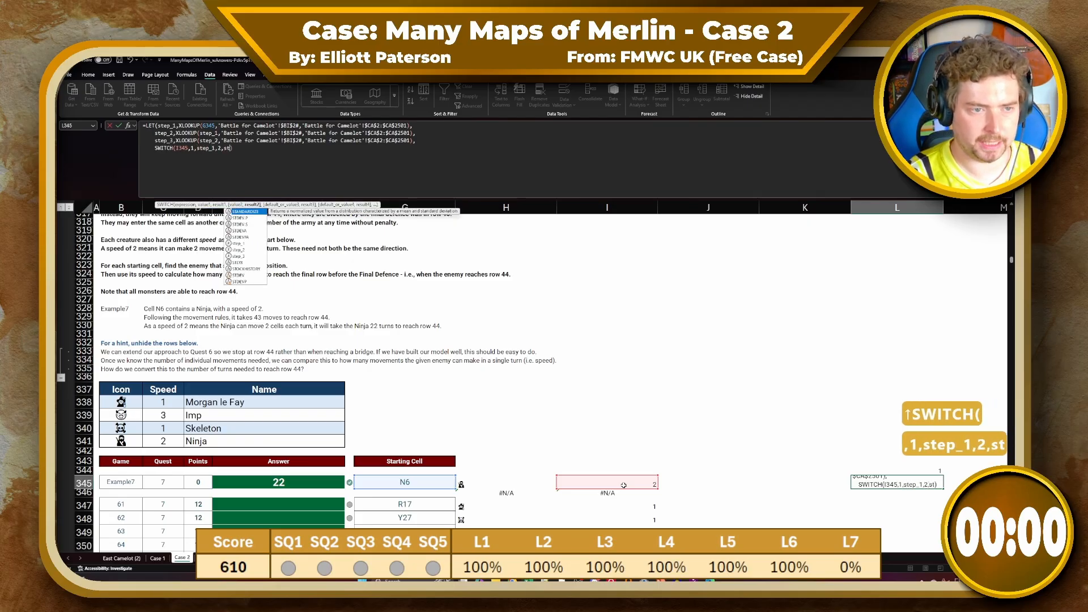
pyautogui.write('e[22')
pyautogui.press('BackSpace')
pyautogui.press('BackSpace')
pyautogui.press('BackSpace')
pyautogui.write('p22,')
pyautogui.press('BackSpace')
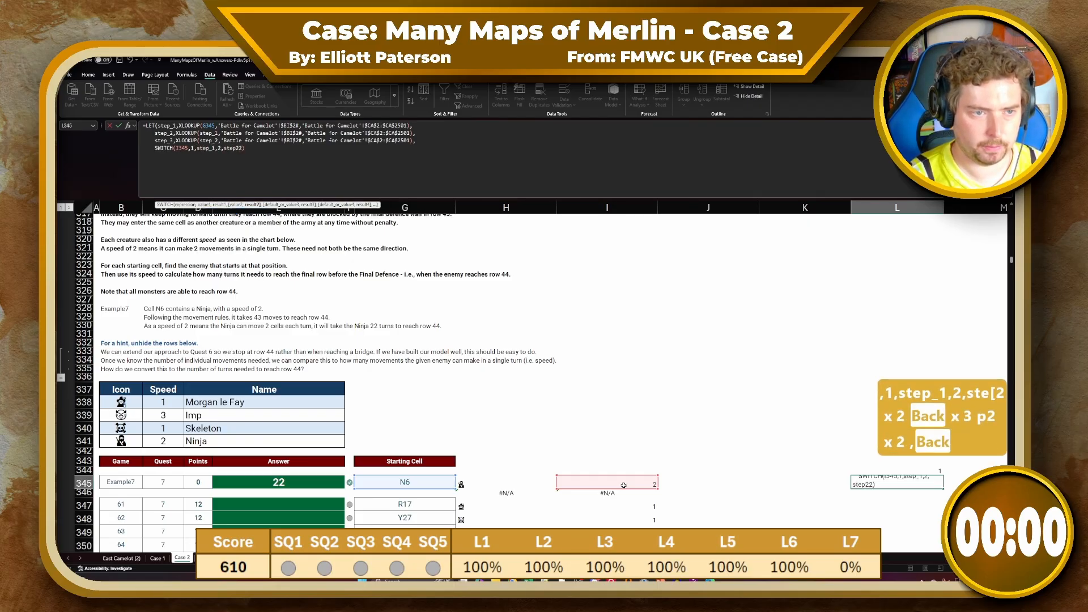
pyautogui.press('BackSpace')
pyautogui.press('BackSpace')
pyautogui.write('_22,')
pyautogui.press('BackSpace')
pyautogui.press('BackSpace')
pyautogui.write('3')
pyautogui.press('BackSpace')
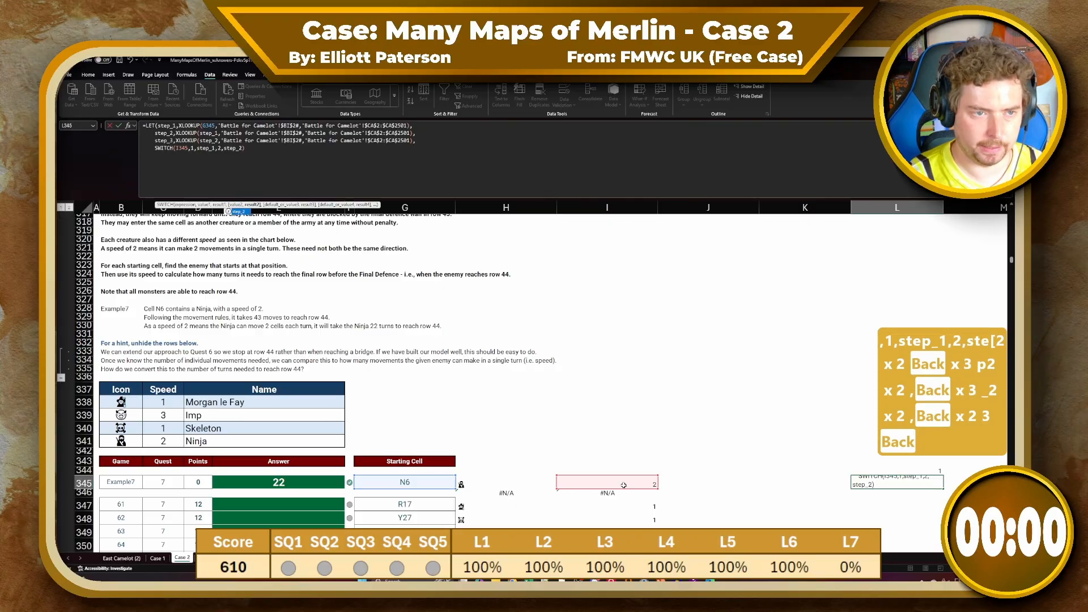
pyautogui.write(',3,step')
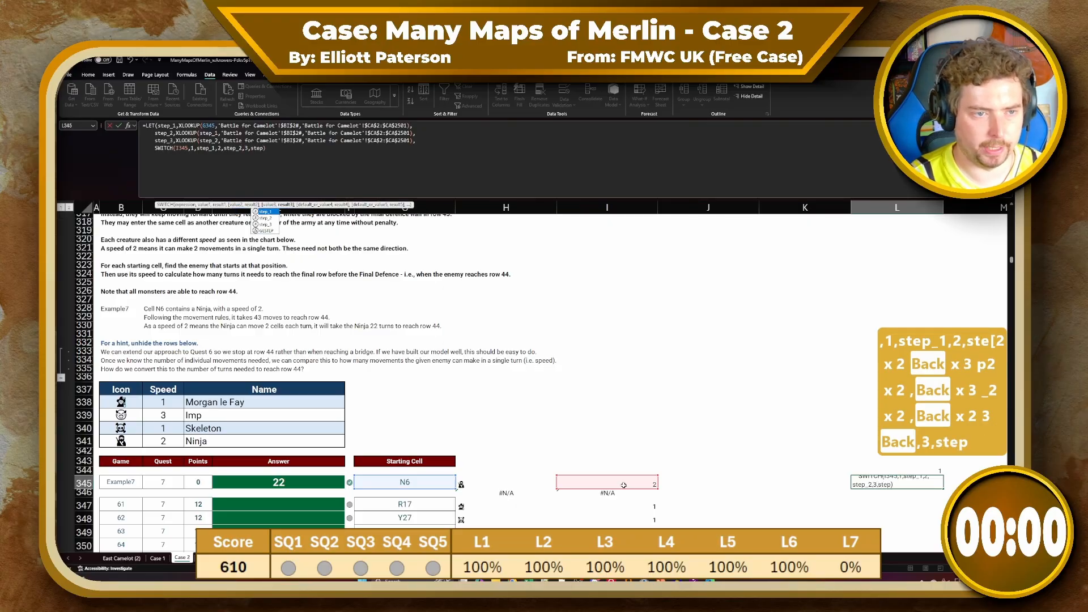
pyautogui.write('_3)')
pyautogui.press('Return')
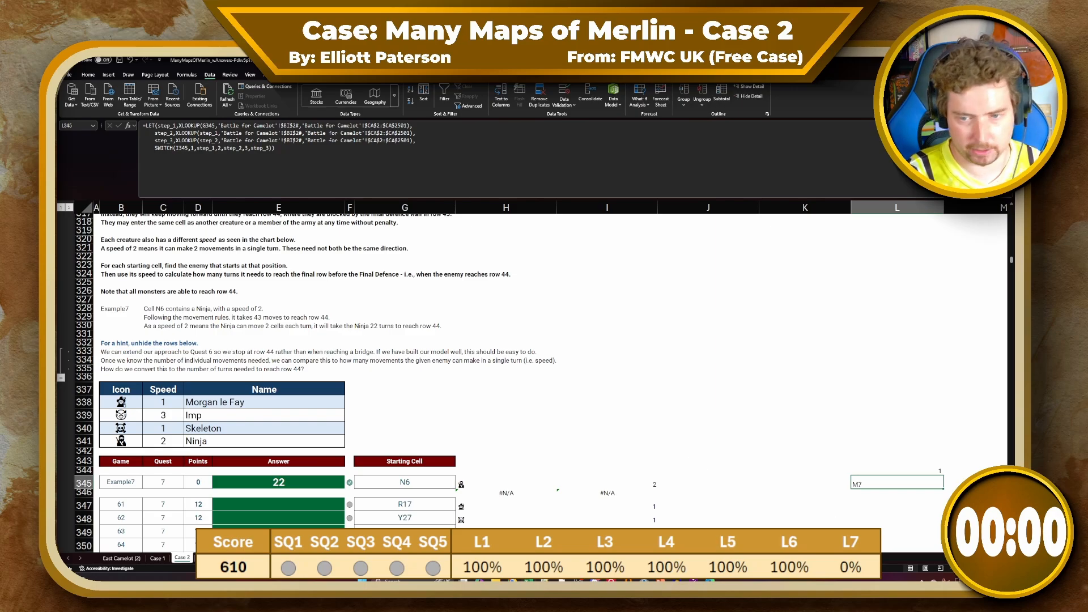
# Fill the L345 formula across row 345 to column BI, then return to L345
pyautogui.moveTo(944, 488)
pyautogui.mouseDown()
pyautogui.moveTo(975, 486)
pyautogui.moveTo(946, 482)
pyautogui.mouseUp()
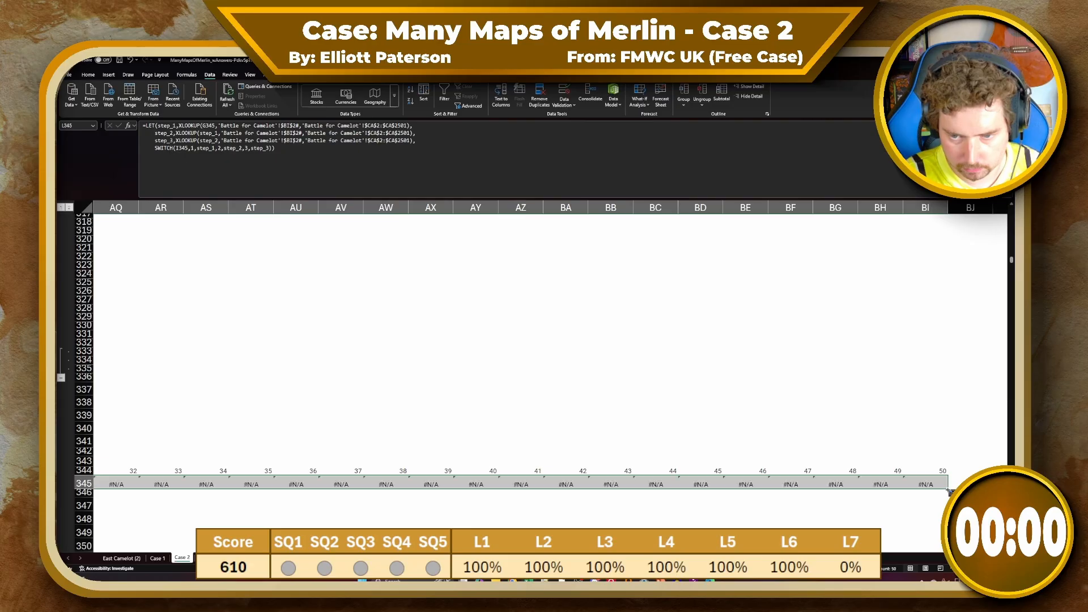
pyautogui.click(791, 484)
pyautogui.hotkey('ctrl', 'Left')
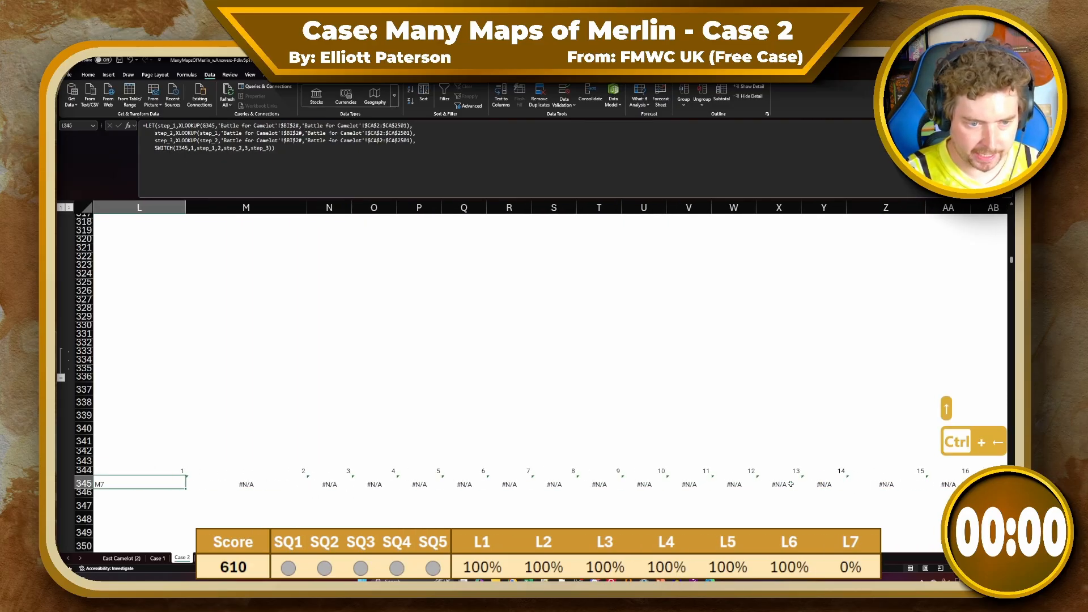
# Make the SWITCH's speed reference absolute as $I$345 in the L345 formula
pyautogui.press('Right')
pyautogui.click(208, 125)
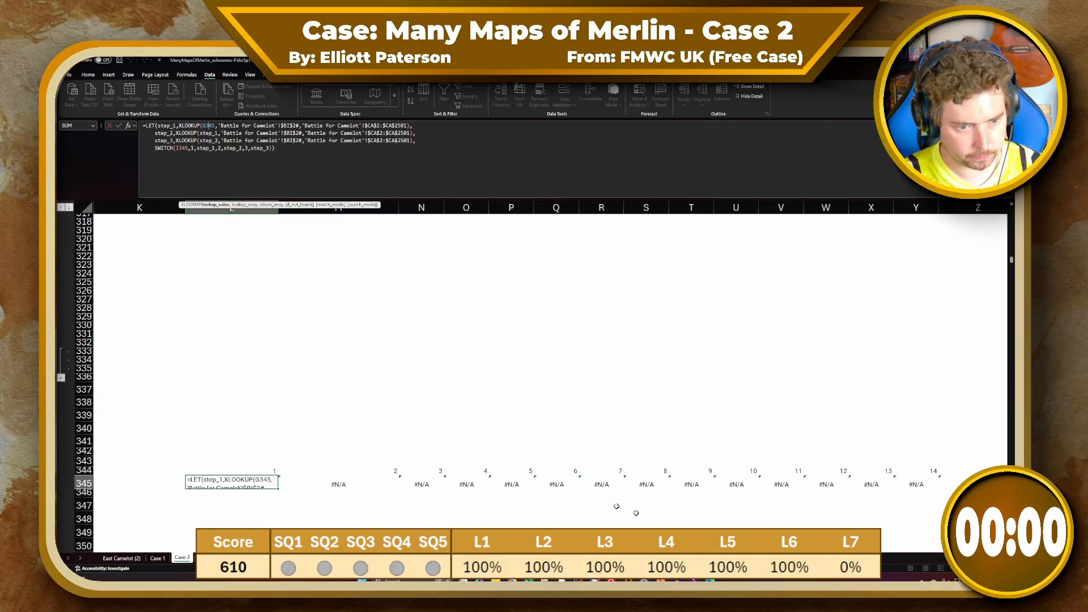
pyautogui.hscroll(-6, 548, 375)
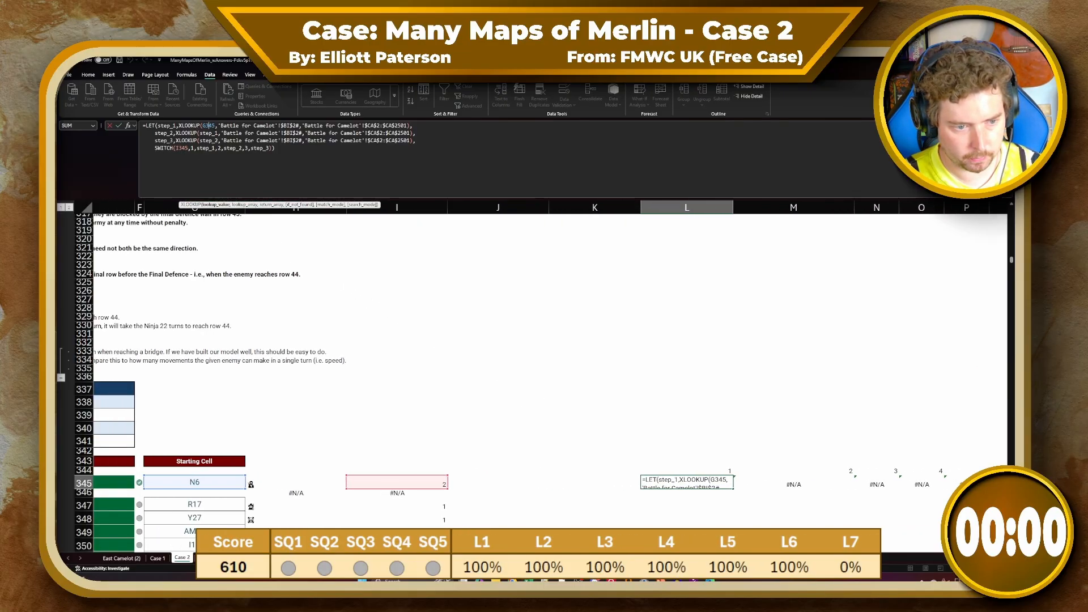
pyautogui.click(195, 185)
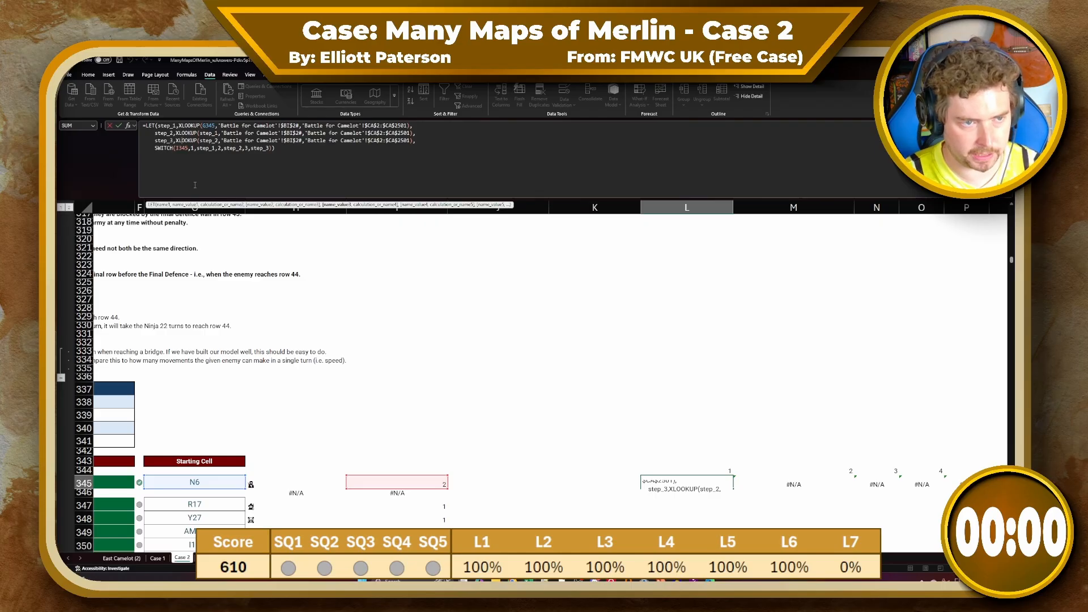
pyautogui.press('Return')
# Copy the revised formula from L345 into M345
pyautogui.press('Up')
pyautogui.hotkey('ctrl', 'c')
pyautogui.press('Right')
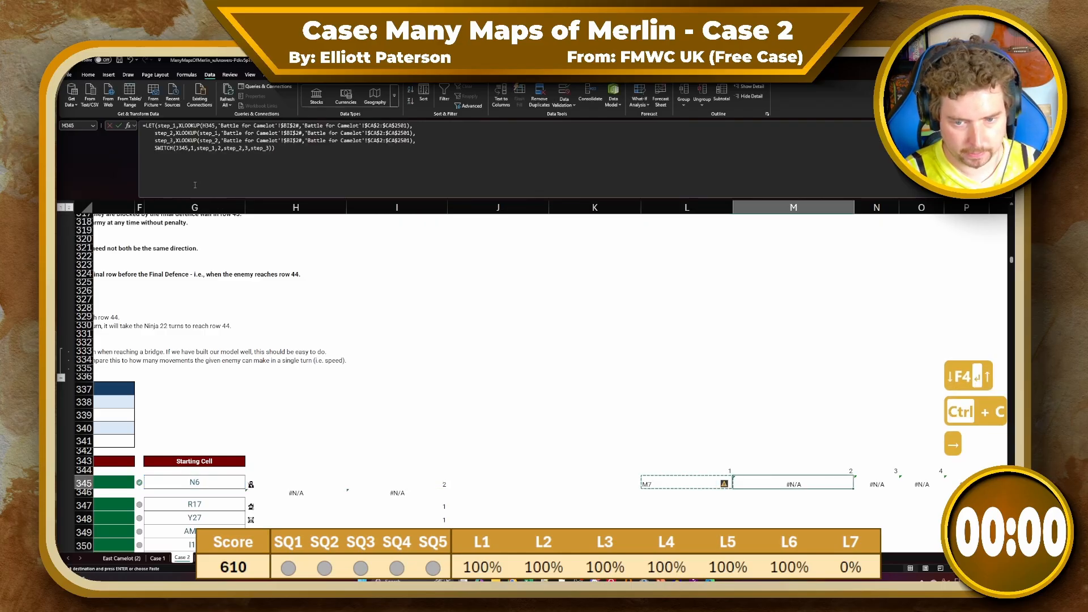
pyautogui.hotkey('ctrl', 'v')
# Change the step_1 XLOOKUP's lookup value in M345 to L345
pyautogui.press('F2')
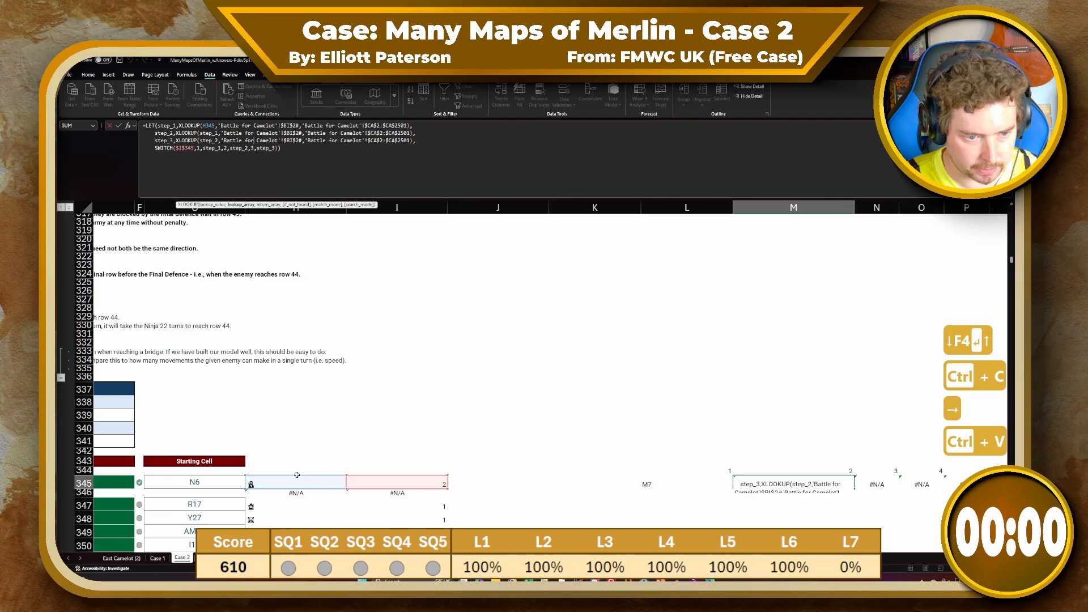
pyautogui.doubleClick(208, 126)
pyautogui.press('BackSpace')
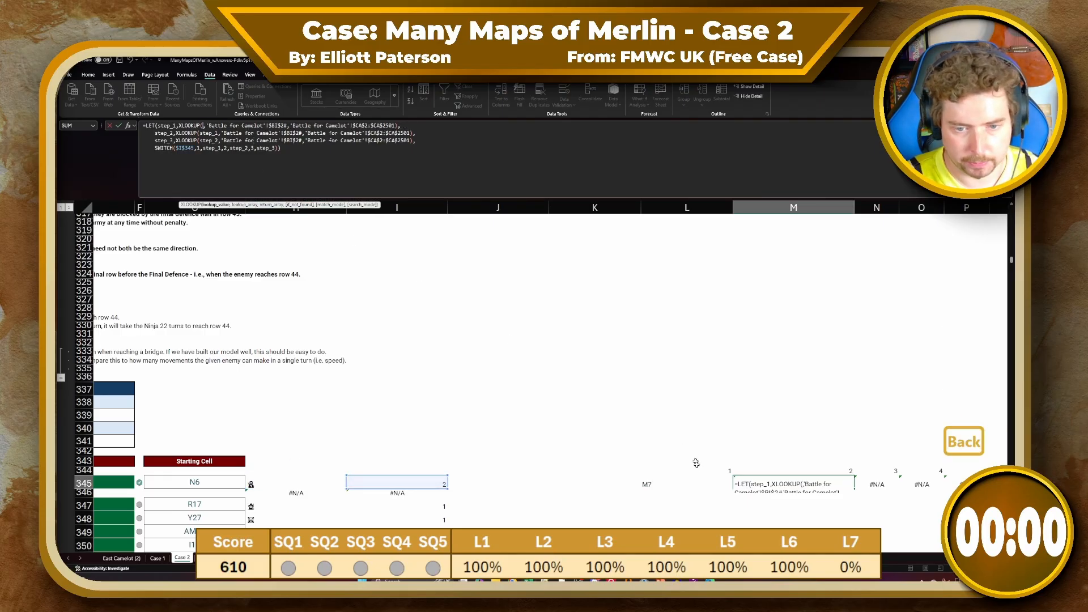
pyautogui.click(692, 485)
pyautogui.press('Return')
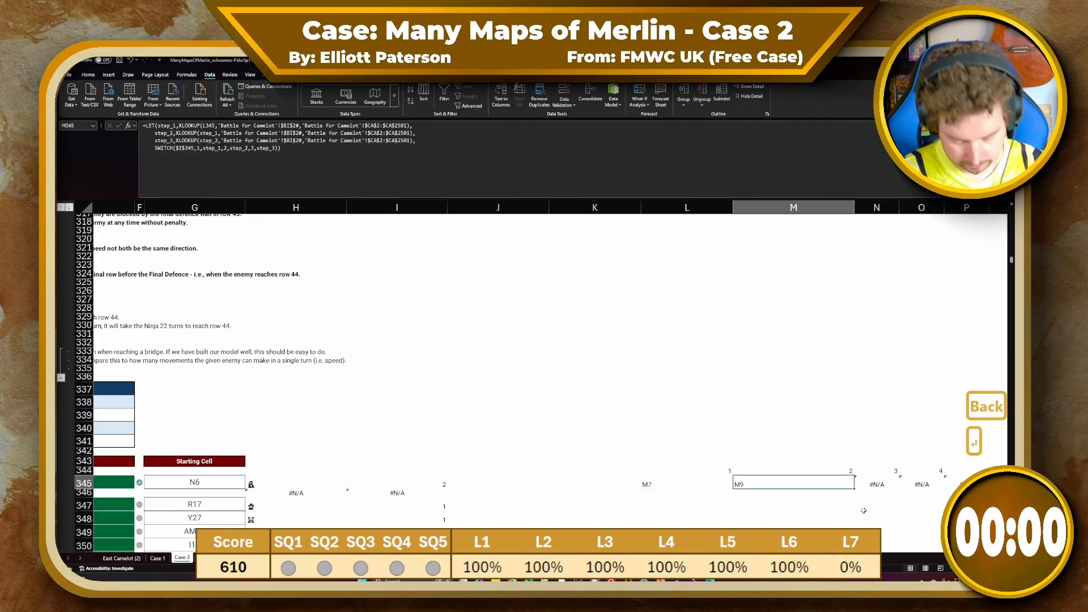
# Copy the corrected M345 formula across row 345 through column BI
pyautogui.press('Up')
pyautogui.hotkey('ctrl', 'c')
pyautogui.hotkey('ctrl', 'shift', 'Right')
pyautogui.hotkey('ctrl', 'v')
pyautogui.press('Right')
pyautogui.hotkey('ctrl', 'Right')
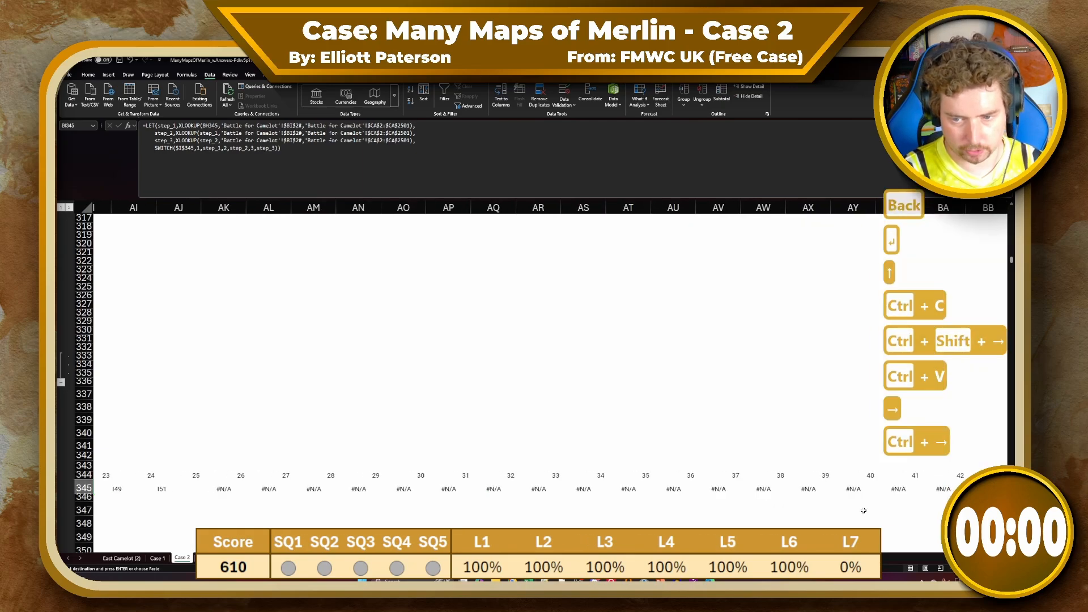
pyautogui.press('Left')
pyautogui.hotkey('ctrl', 'Left')
pyautogui.press('Left')
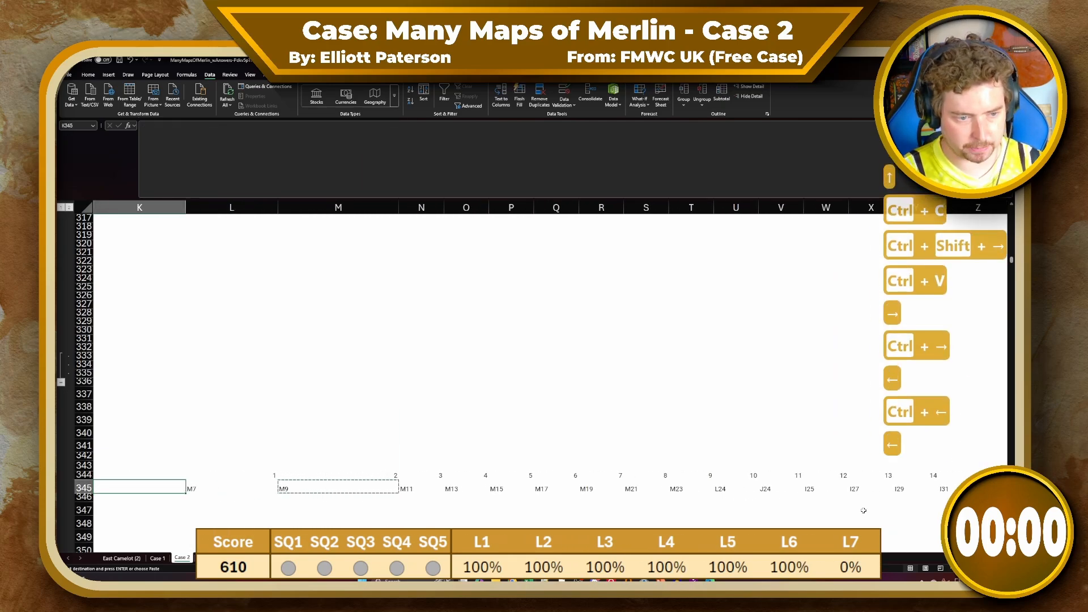
# Copy the turn formulas in L345:BI345 down through row 366 for all games
pyautogui.press('Left')
pyautogui.press('Right')
pyautogui.press('Right')
pyautogui.hotkey('ctrl', 'shift', 'Right')
pyautogui.hotkey('ctrl', 'c')
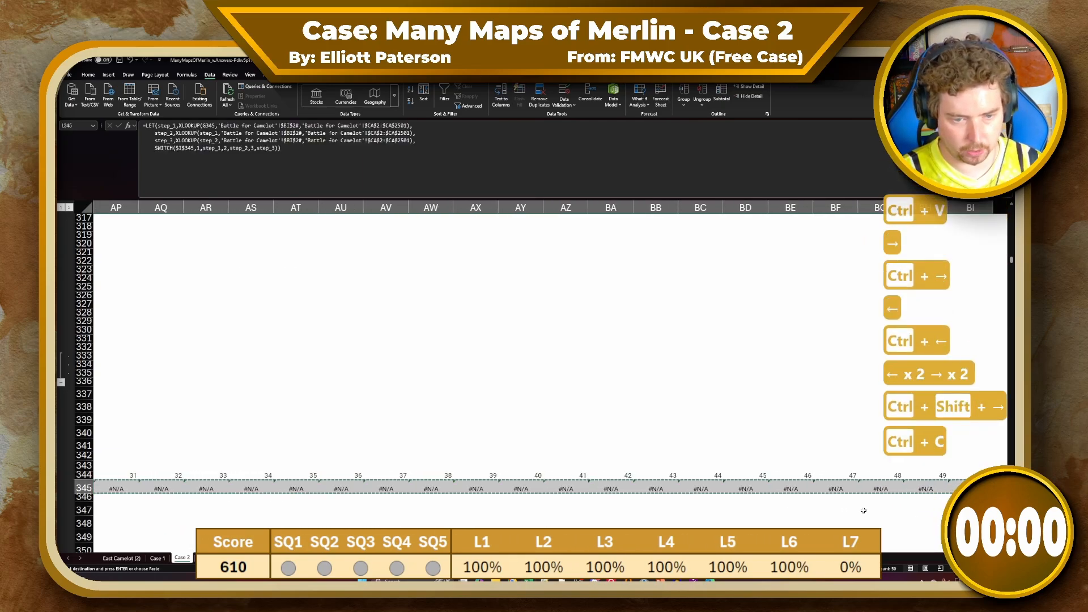
pyautogui.hscroll(-10, 828, 475)
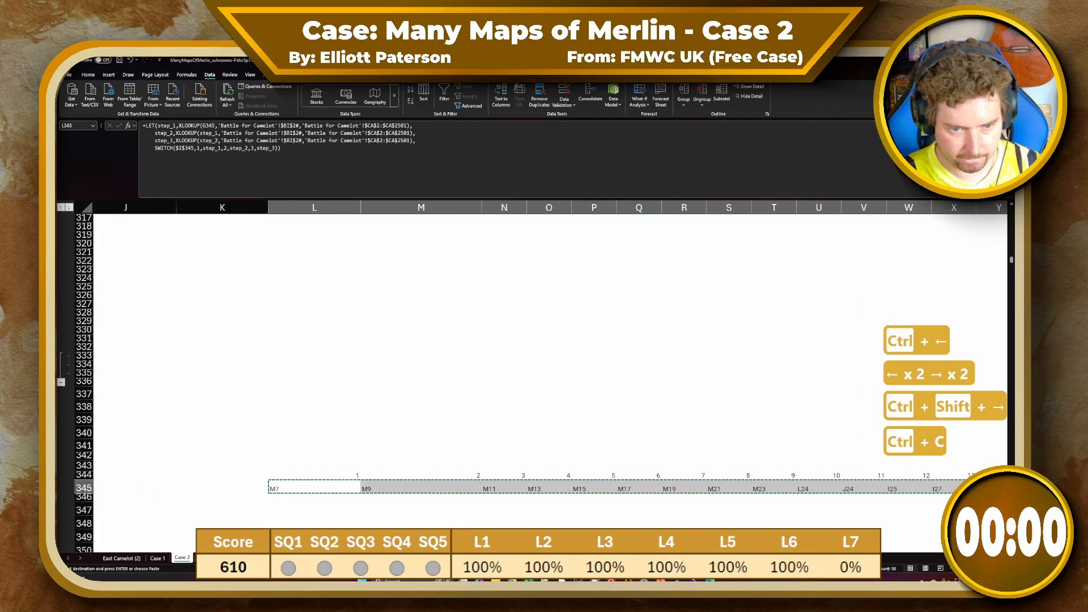
pyautogui.scroll(-8, 423, 492)
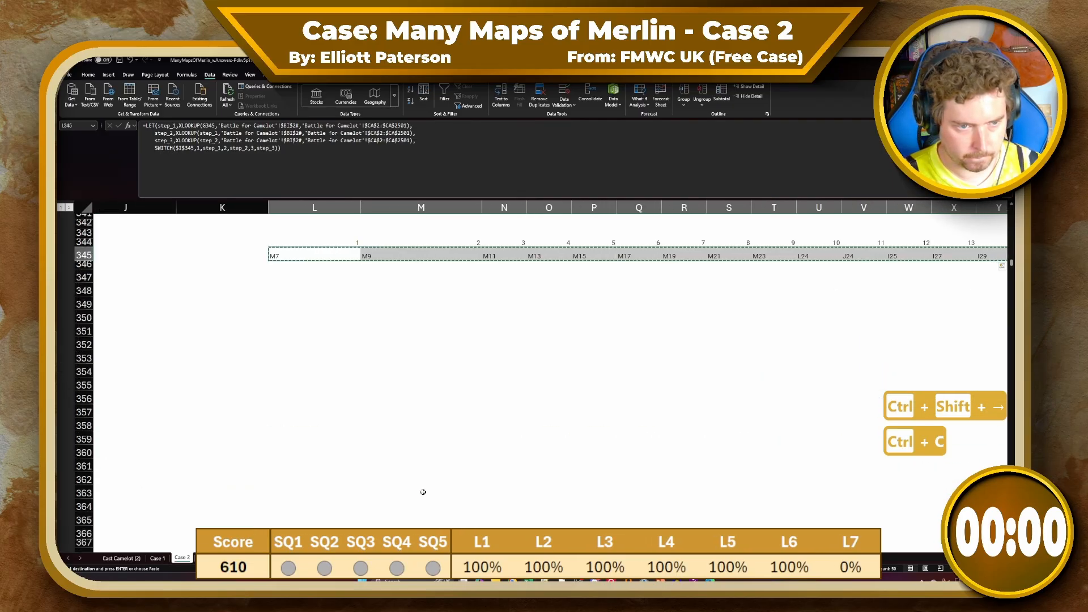
pyautogui.scroll(-4, 423, 492)
pyautogui.keyDown('shift'); pyautogui.click(317, 423); pyautogui.keyUp('shift')
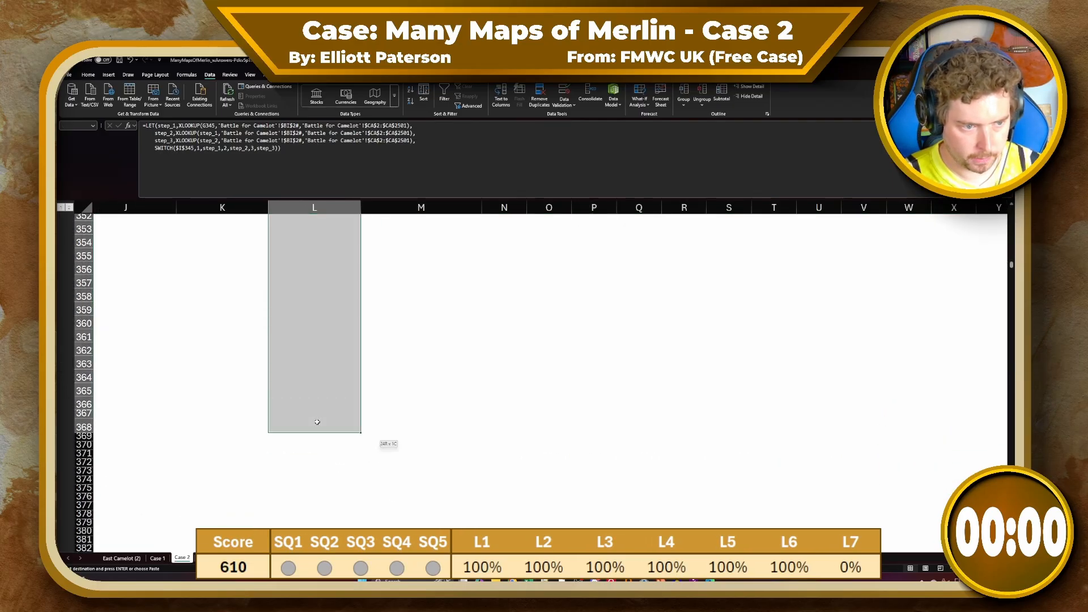
pyautogui.click(316, 413)
pyautogui.click(319, 429)
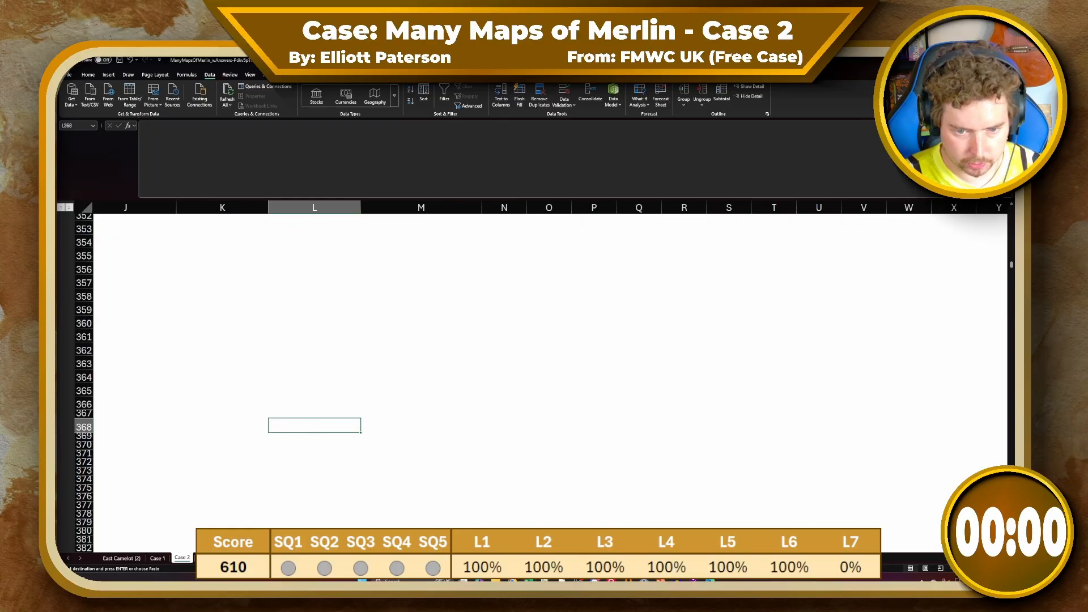
pyautogui.hscroll(-4, 320, 428)
pyautogui.press('Up')
pyautogui.press('Up')
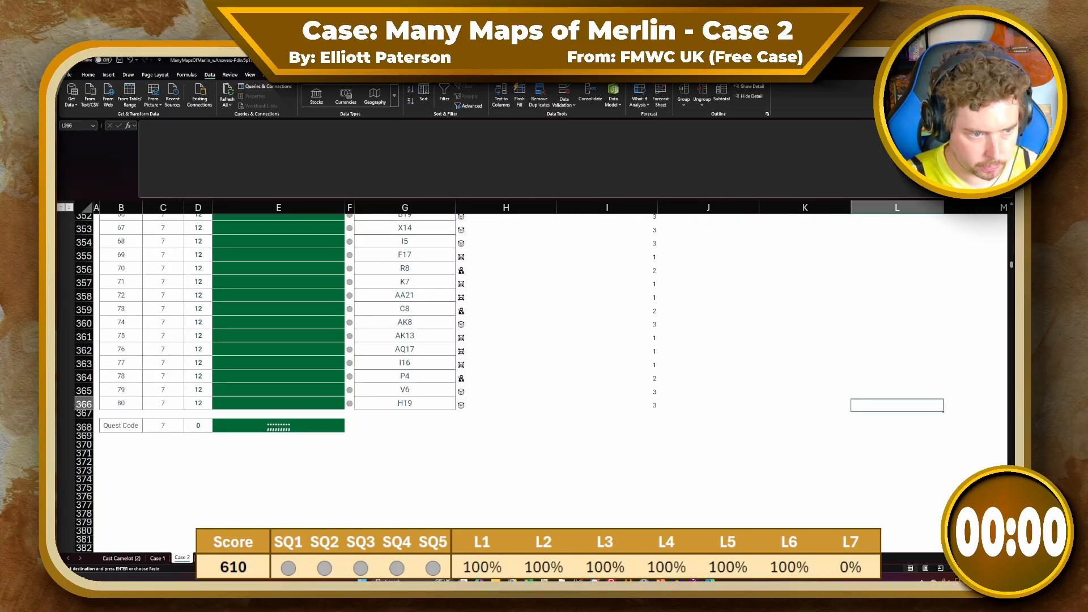
pyautogui.scroll(5, 806, 374)
pyautogui.keyDown('shift'); pyautogui.click(865, 307); pyautogui.keyUp('shift')
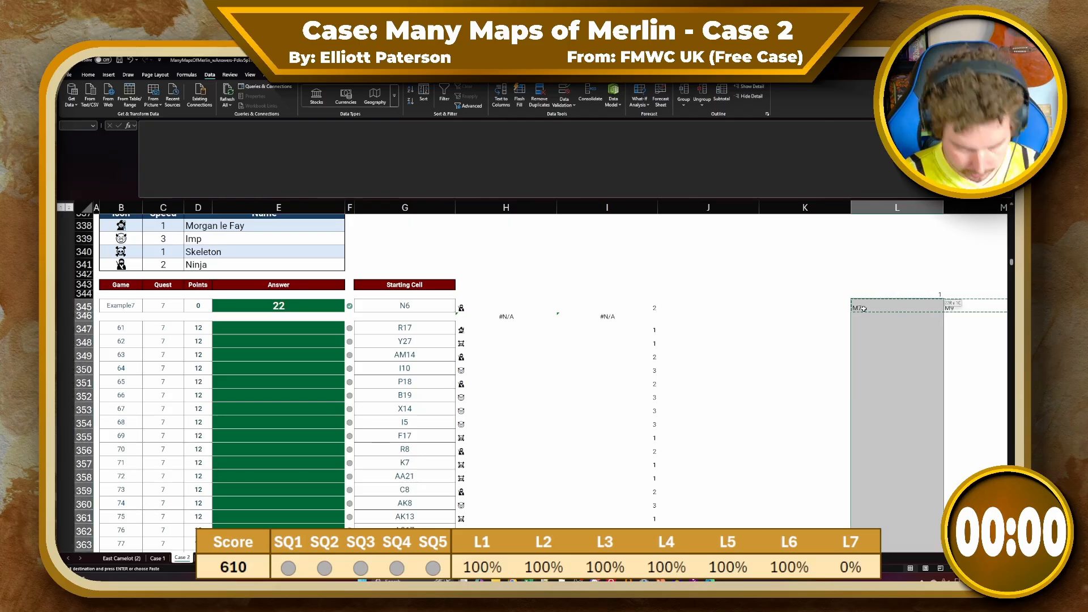
pyautogui.hotkey('ctrl', 'v')
pyautogui.click(842, 334)
pyautogui.scroll(3, 841, 335)
pyautogui.scroll(3, 842, 333)
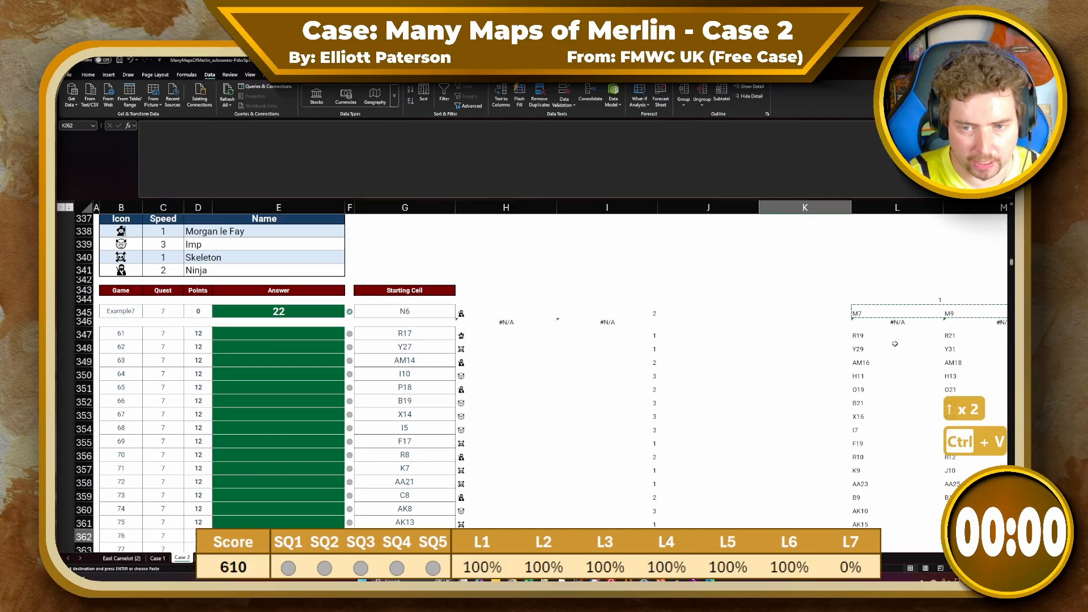
pyautogui.click(692, 309)
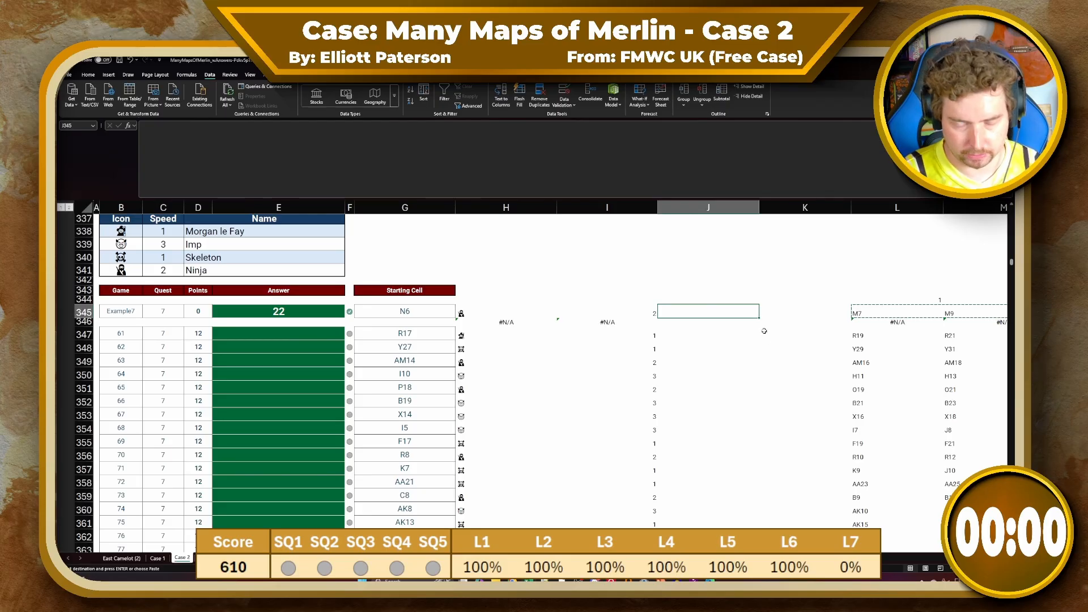
pyautogui.write('=IND')
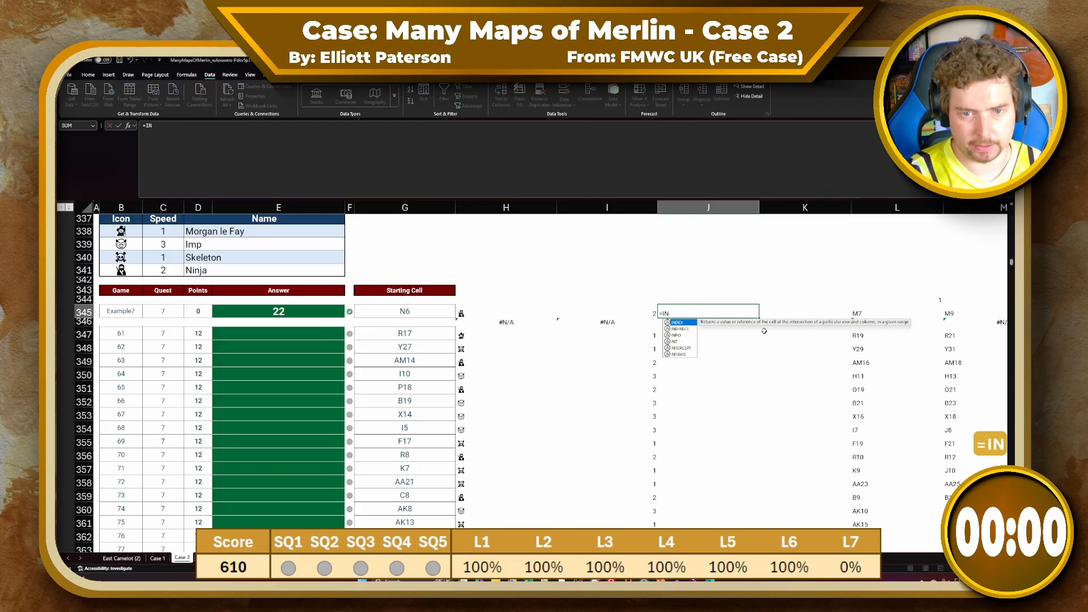
pyautogui.press('BackSpace')
pyautogui.press('Escape')
pyautogui.press('Escape')
pyautogui.write('=MAP(')
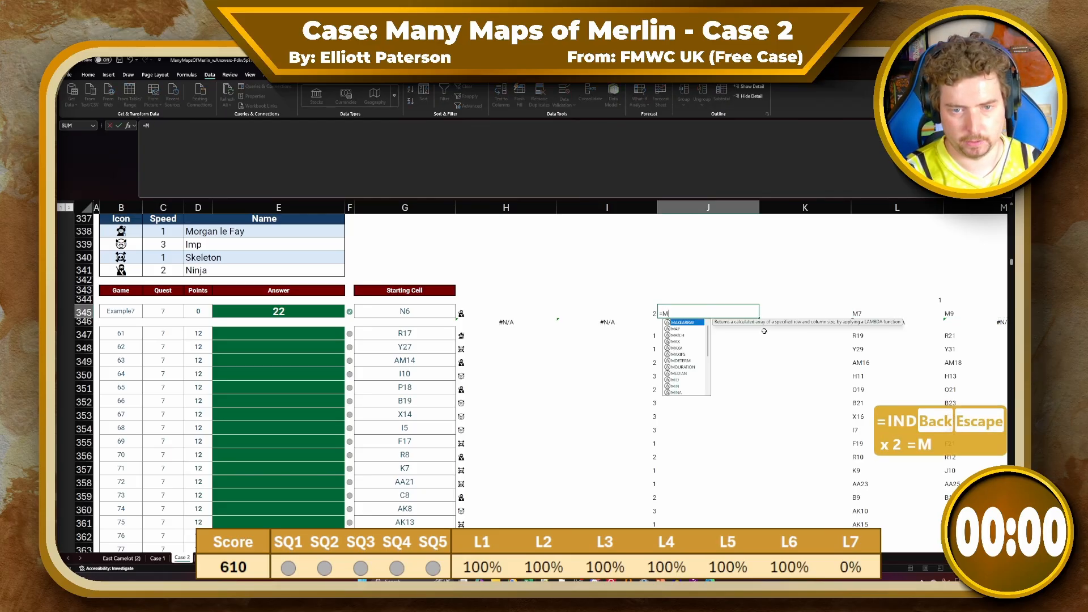
pyautogui.press('Right')
pyautogui.press('Right')
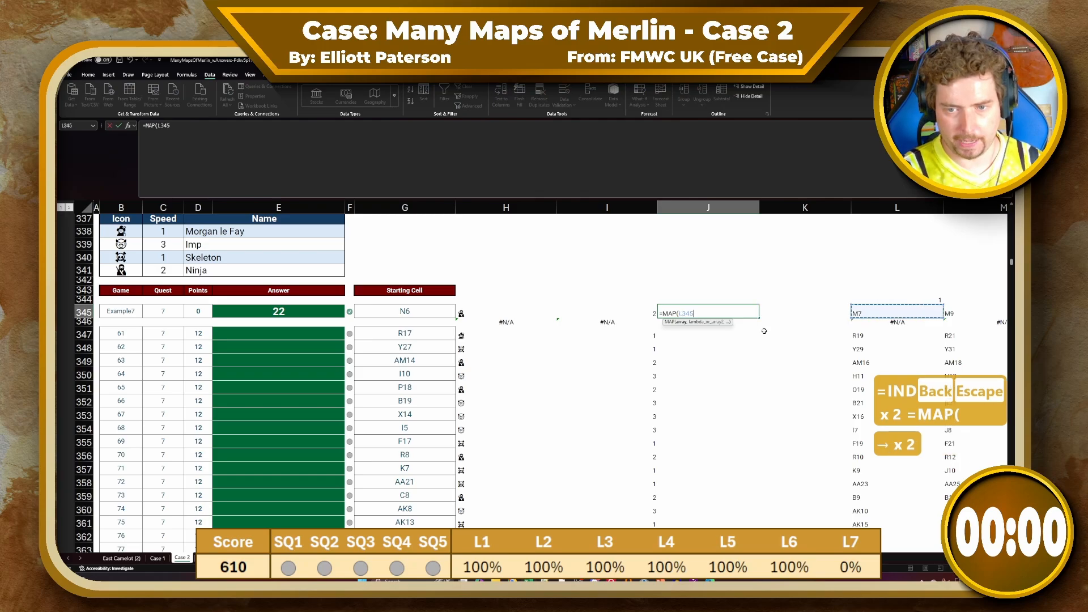
pyautogui.hotkey('ctrl', 'shift', 'Right')
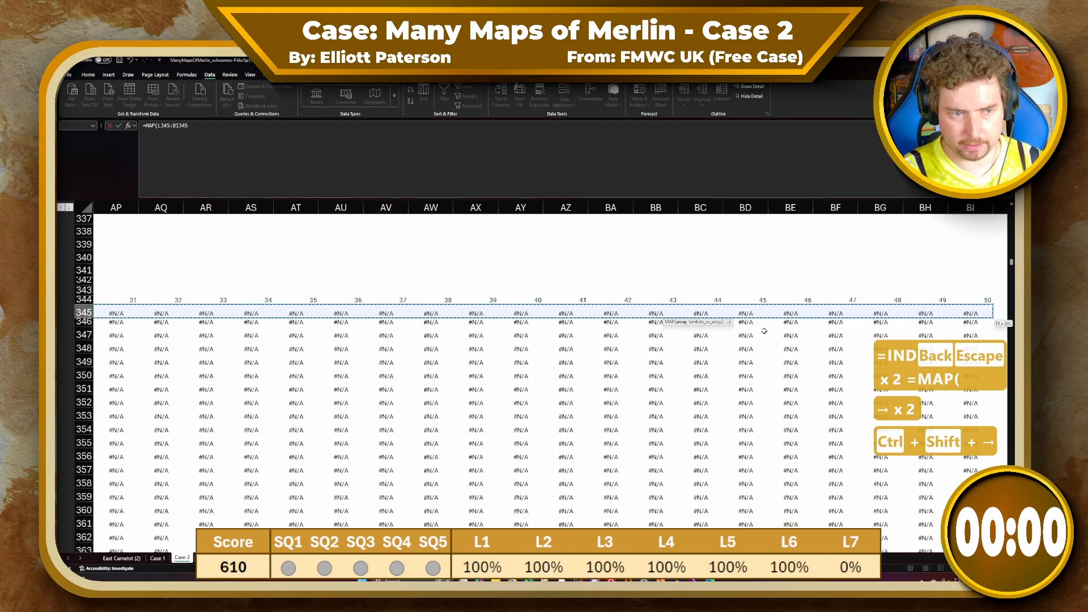
pyautogui.write(',')
pyautogui.press('Escape')
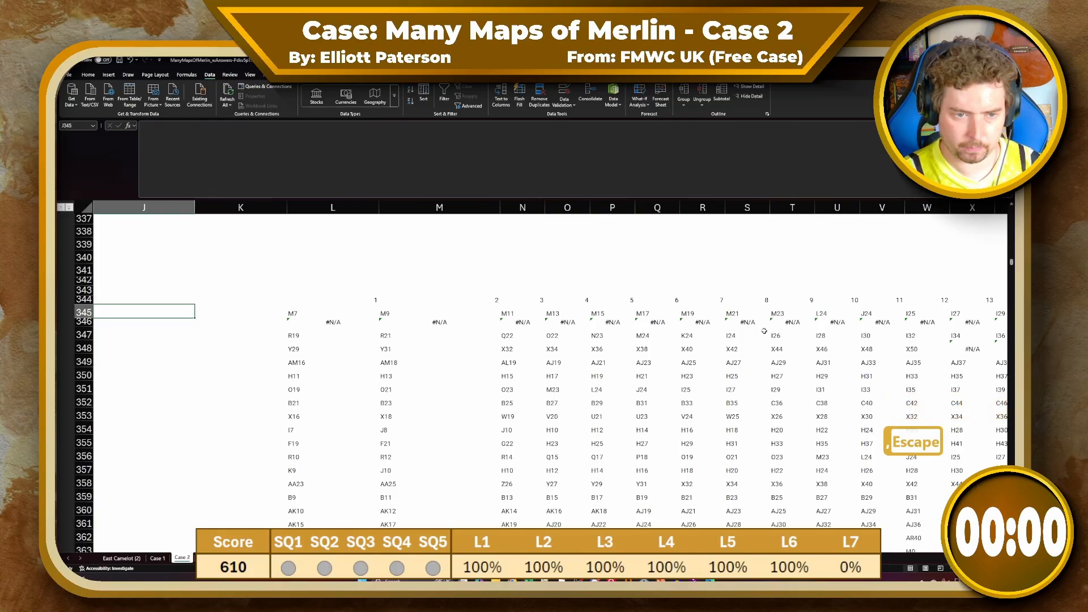
# Examine the turn-by-turn positions across the grid through column BI for errors
pyautogui.press('Right')
pyautogui.press('Right')
pyautogui.press('Left')
pyautogui.press('Left')
pyautogui.press('Left')
pyautogui.press('Left')
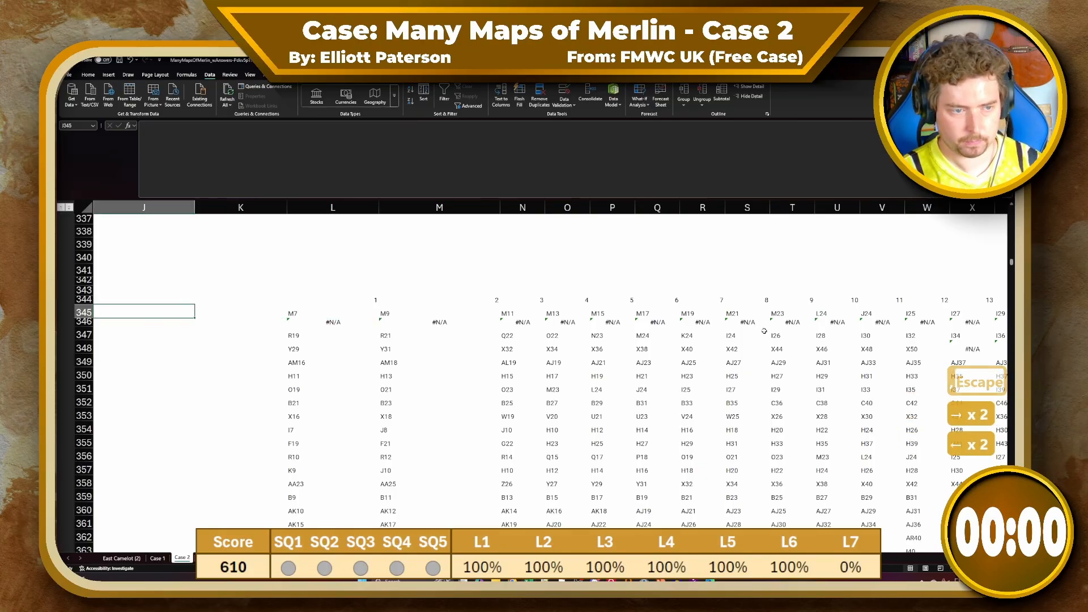
pyautogui.press('Right')
pyautogui.press('Right')
pyautogui.press('Right')
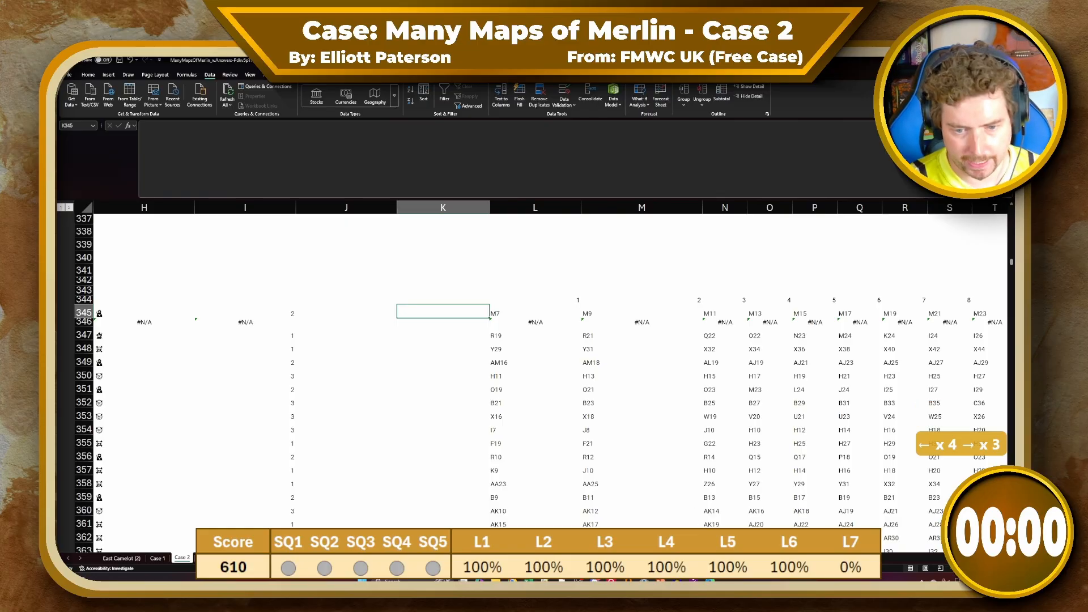
pyautogui.hscroll(10, 550, 377)
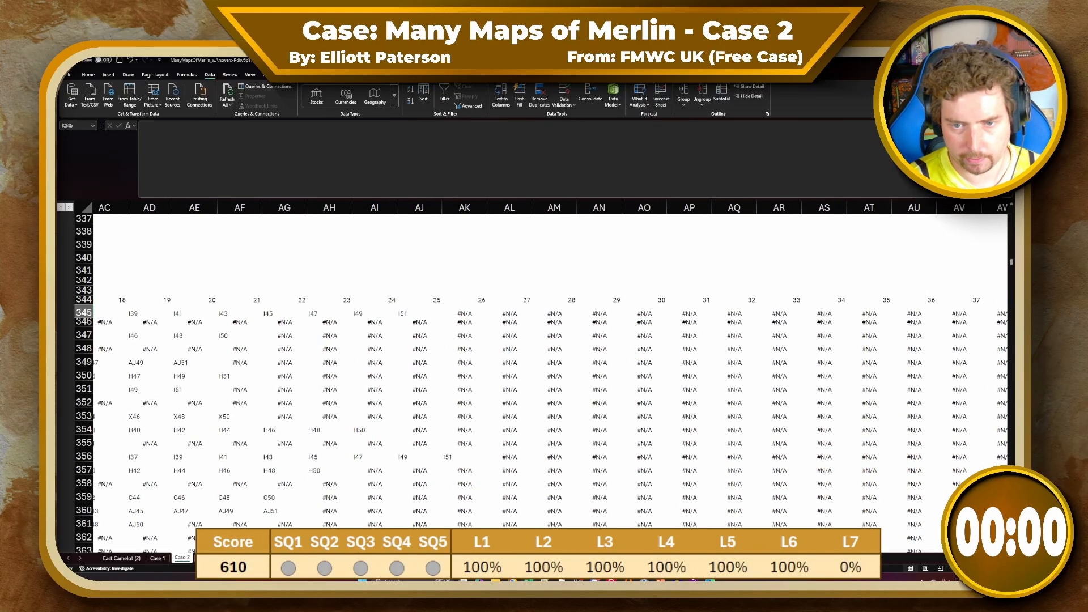
pyautogui.hscroll(6, 551, 376)
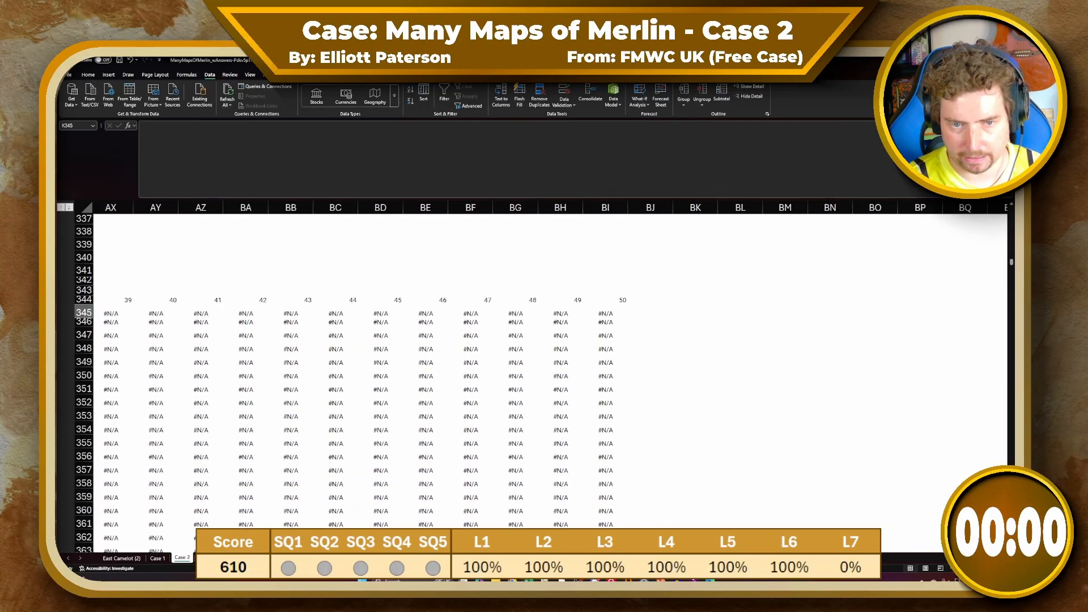
pyautogui.hscroll(-16, 551, 376)
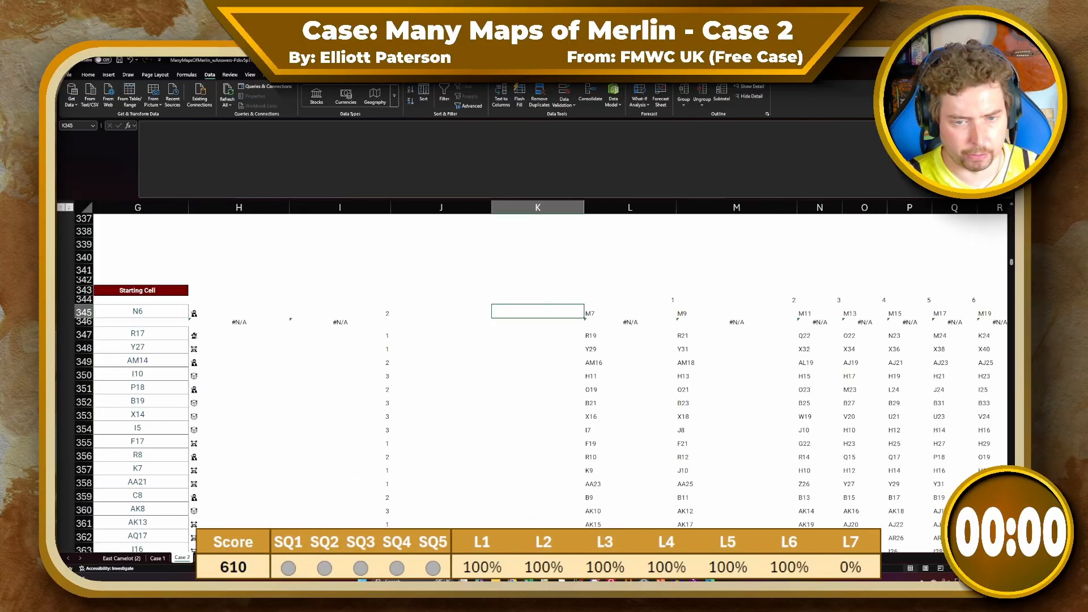
# Wrap the LET formula in M345 in IFERROR with "Z100" as the fallback value
pyautogui.click(525, 314)
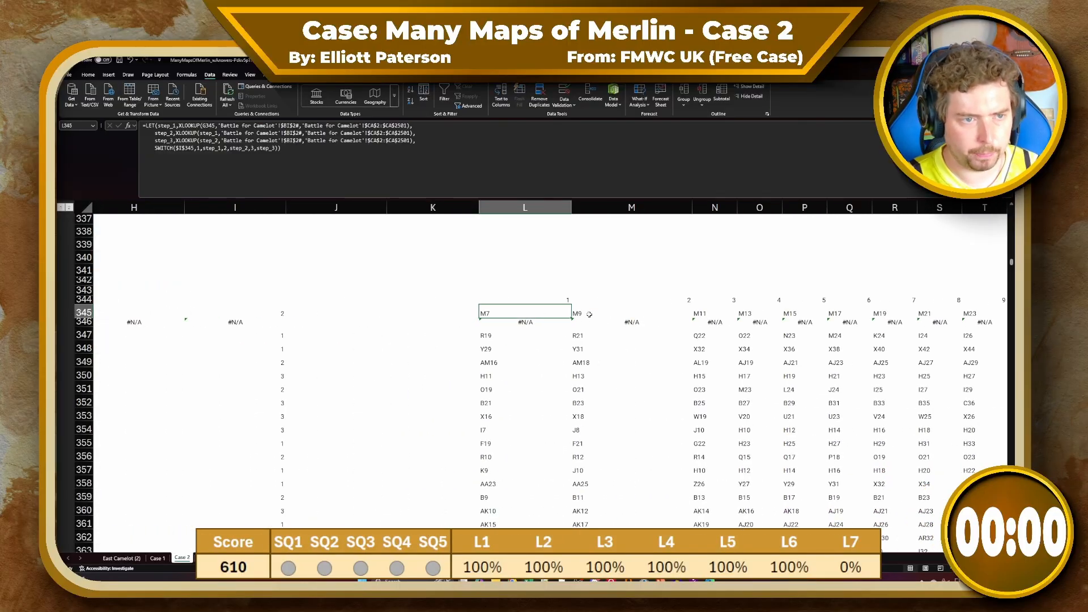
pyautogui.click(573, 313)
pyautogui.click(532, 315)
pyautogui.press('Right')
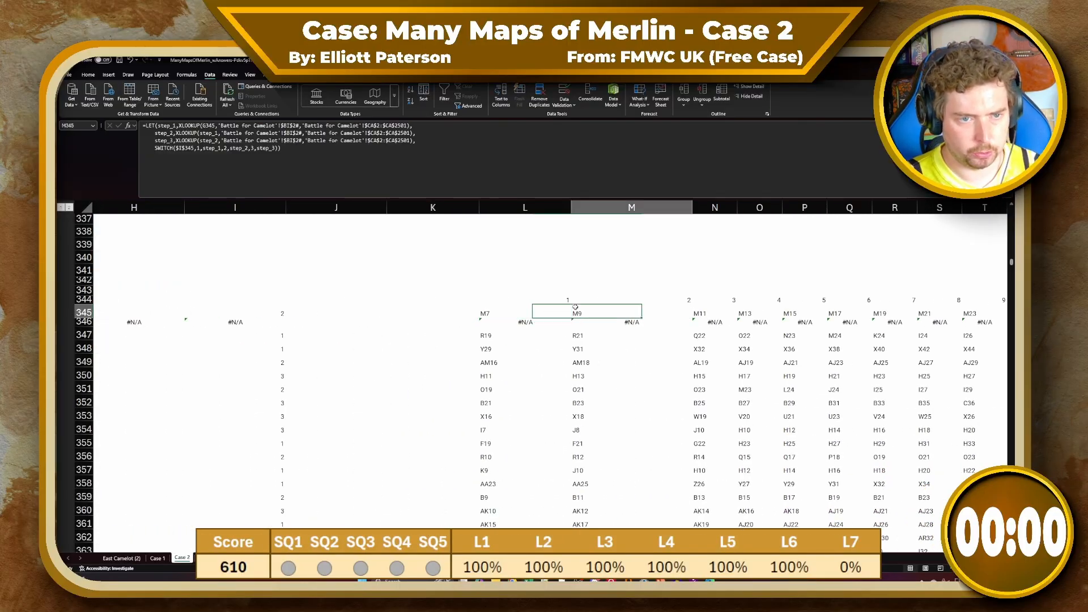
pyautogui.click(145, 126)
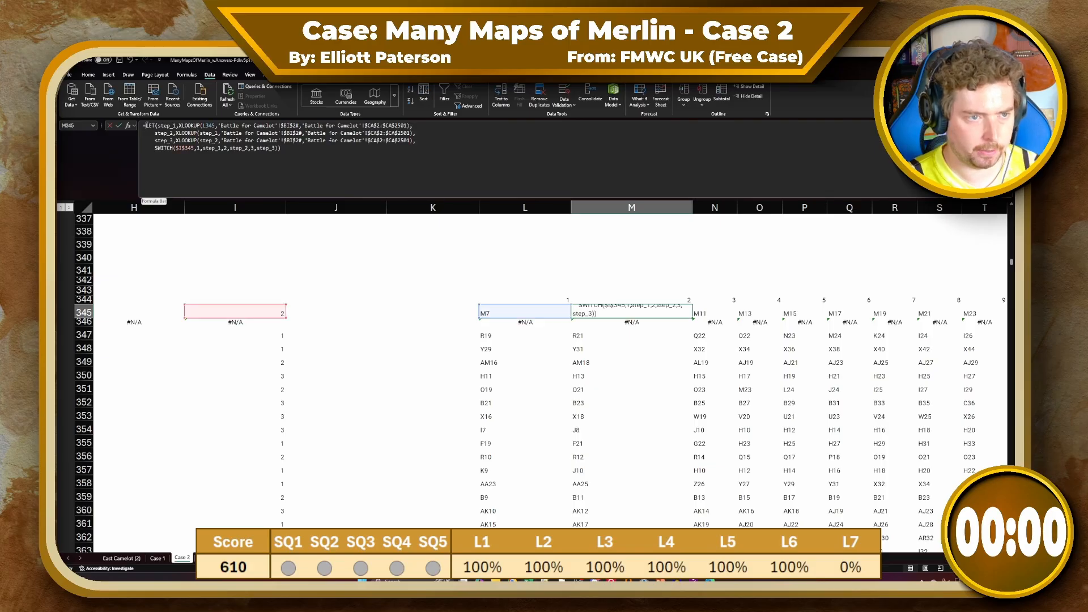
pyautogui.write('IFERROR(')
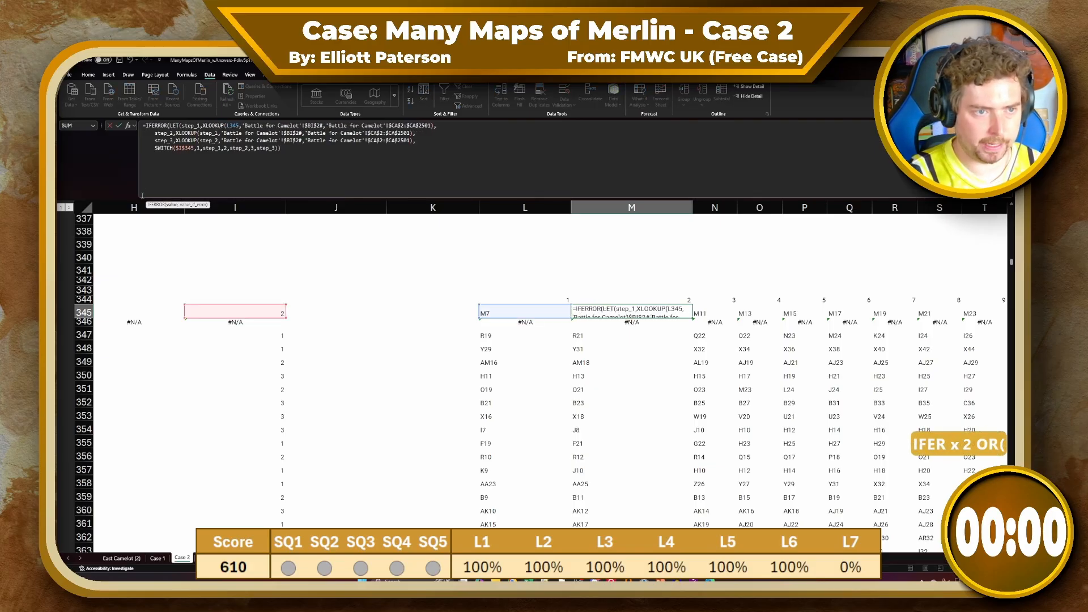
pyautogui.click(353, 163)
pyautogui.write(',"')
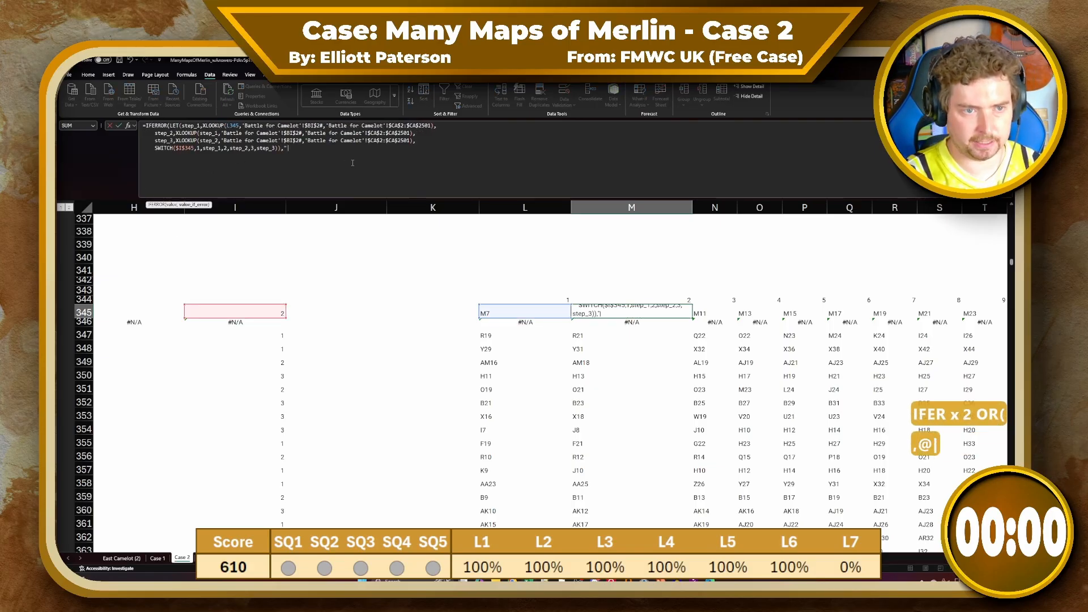
pyautogui.press('BackSpace')
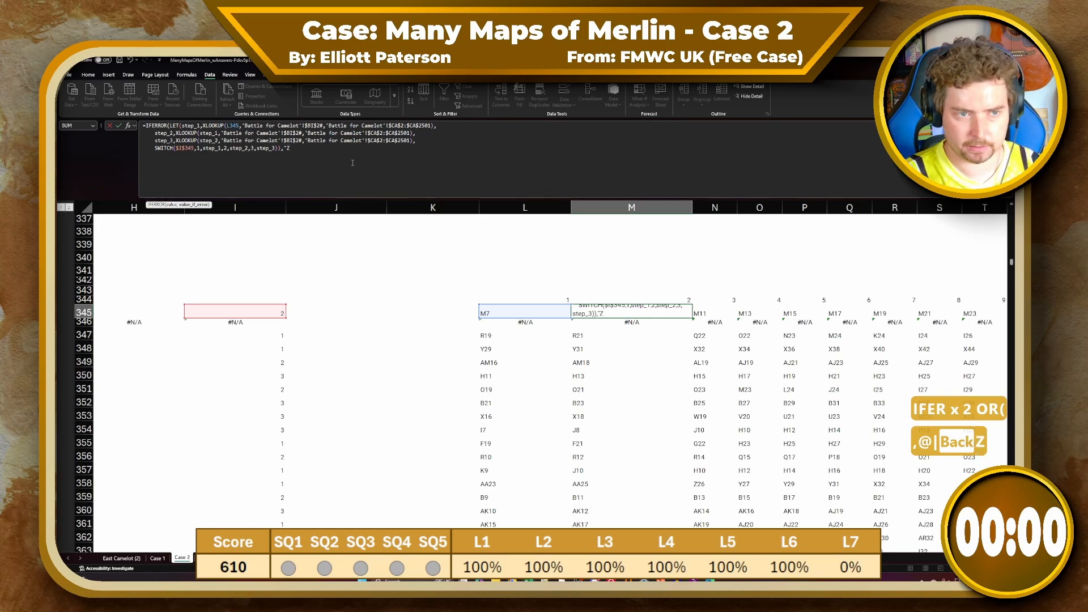
pyautogui.write('Z100")')
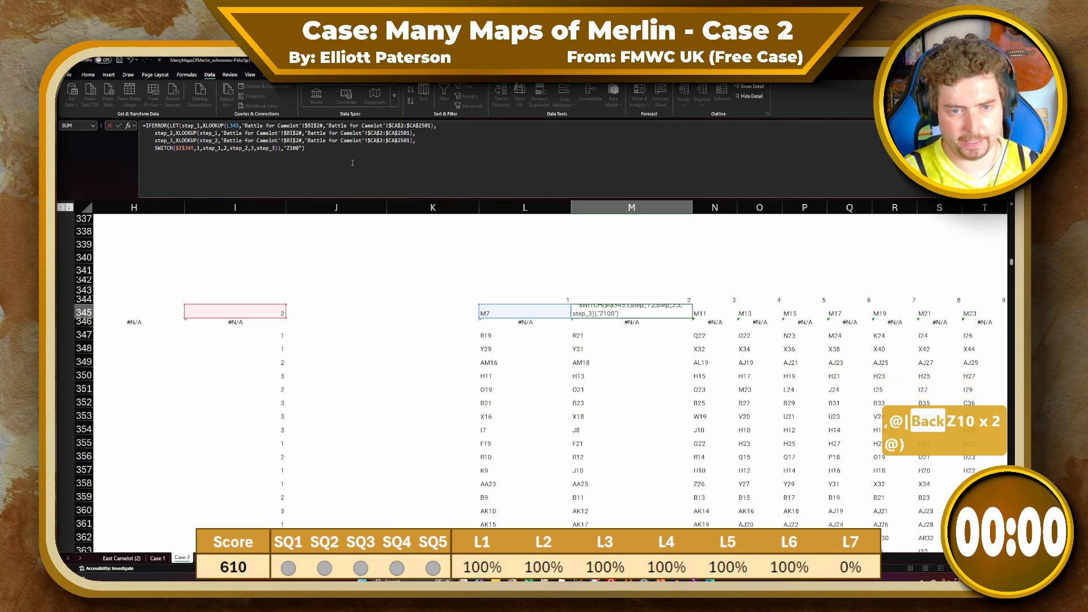
pyautogui.press('Return')
# Copy the IFERROR formula from M345 across to column BI and down through row 366
pyautogui.hotkey('ctrl', 'c')
pyautogui.hotkey('ctrl', 'shift', 'Right')
pyautogui.hotkey('ctrl', 'v')
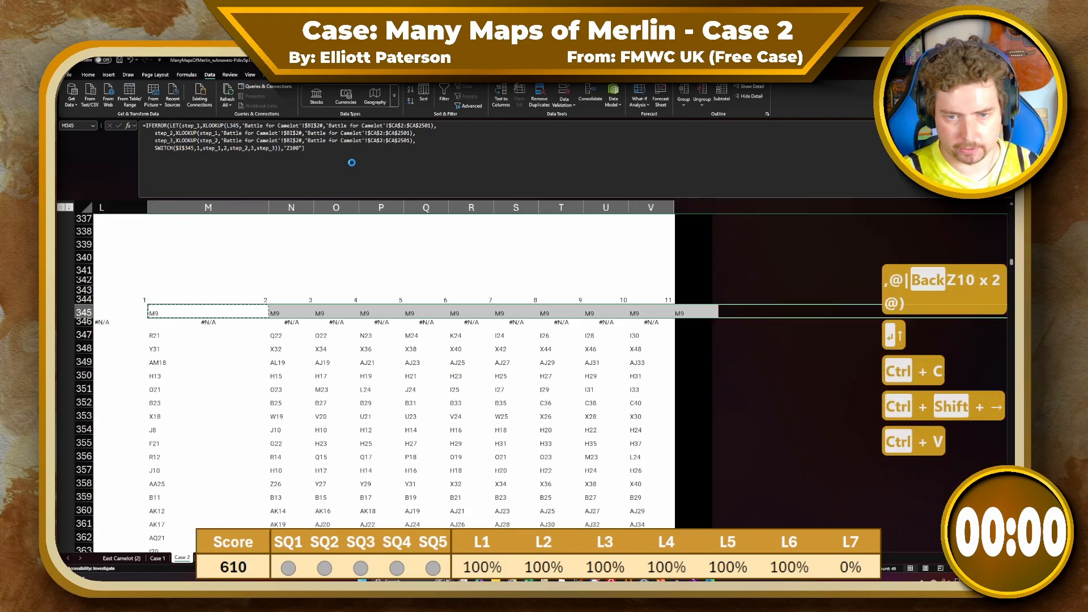
pyautogui.hotkey('ctrl', 'shift', 'Down')
pyautogui.hotkey('ctrl', 'v')
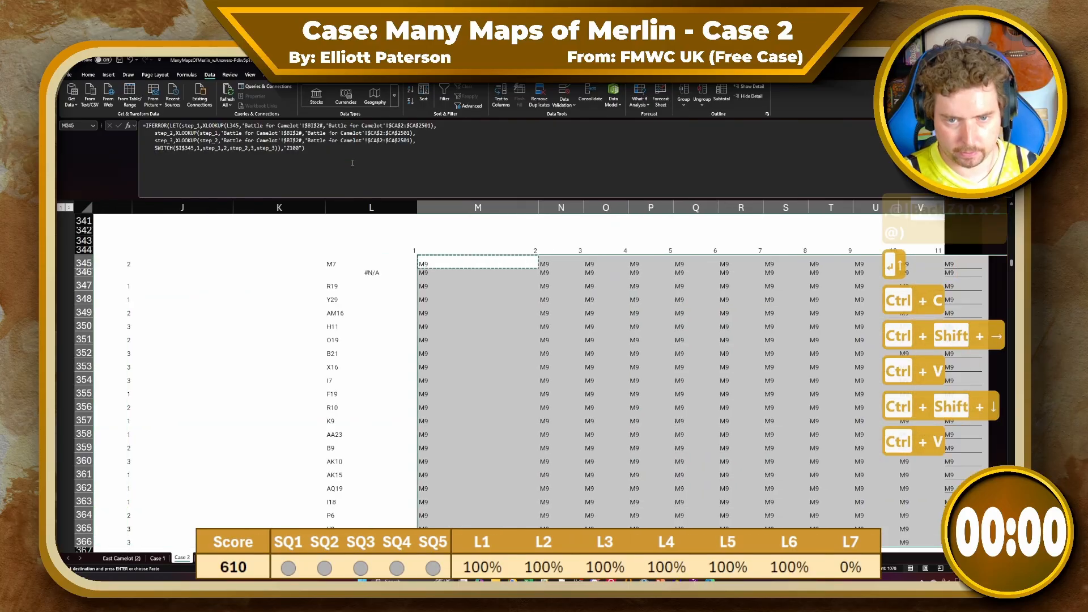
# Begin a MAP formula in J345 that takes the turn positions L345:BI345 as its array
pyautogui.press('Left')
pyautogui.press('Left')
pyautogui.press('Left')
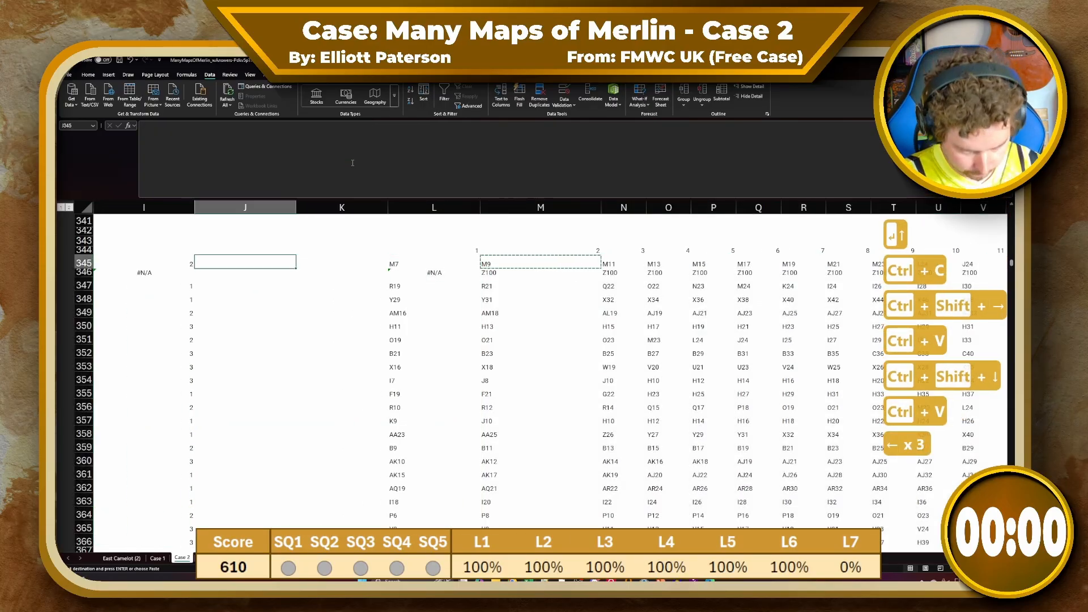
pyautogui.write('=')
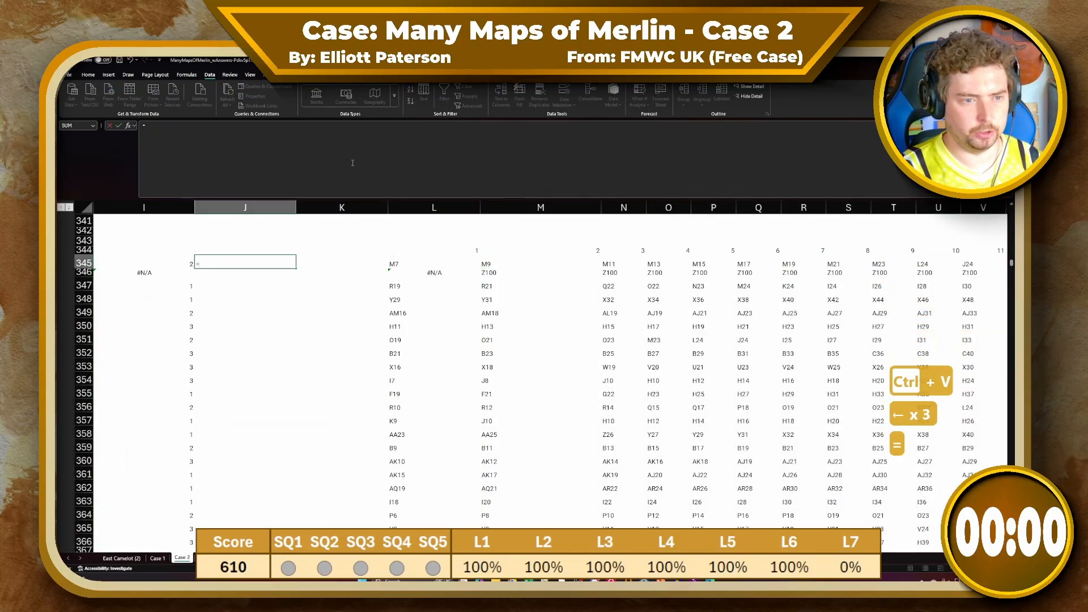
pyautogui.write('MAP(')
pyautogui.press('Right')
pyautogui.press('Right')
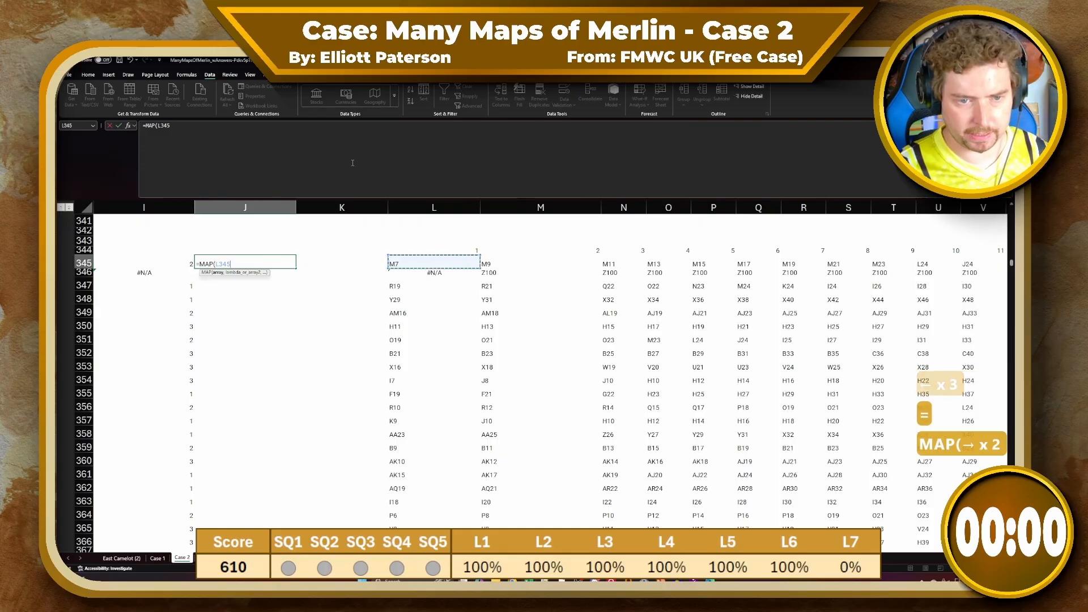
pyautogui.hotkey('ctrl', 'shift', 'Right')
pyautogui.write(',')
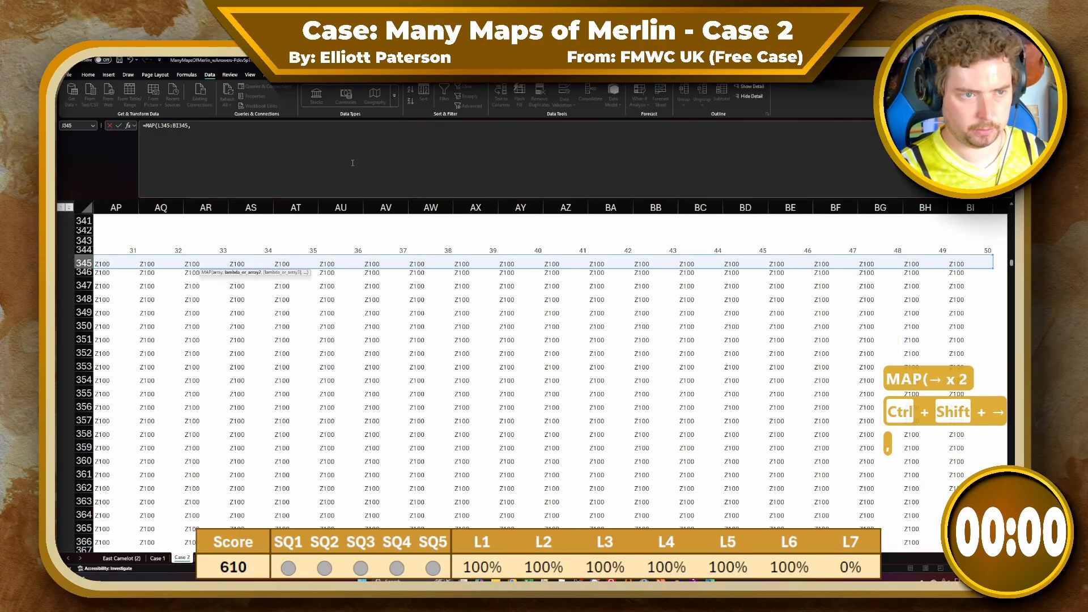
# Add a LAMBDA with the parameter val as the function argument of the MAP formula
pyautogui.write('LAMB')
pyautogui.hotkey('shift', 'BackSpace')
pyautogui.write('MBDA(')
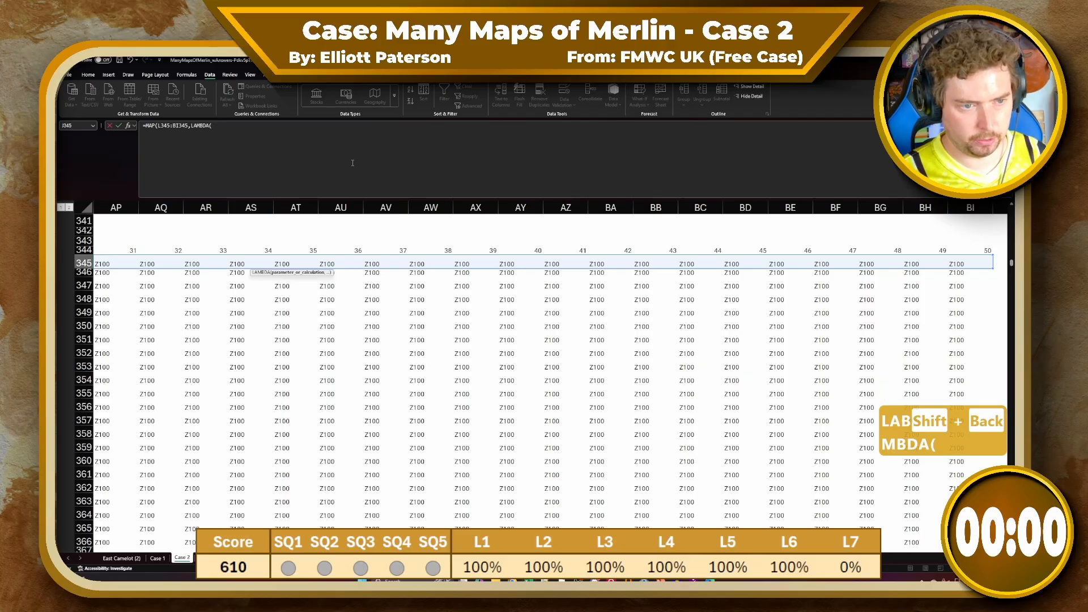
pyautogui.write('RO')
pyautogui.press('BackSpace')
pyautogui.press('BackSpace')
pyautogui.press('BackSpace')
pyautogui.write('va')
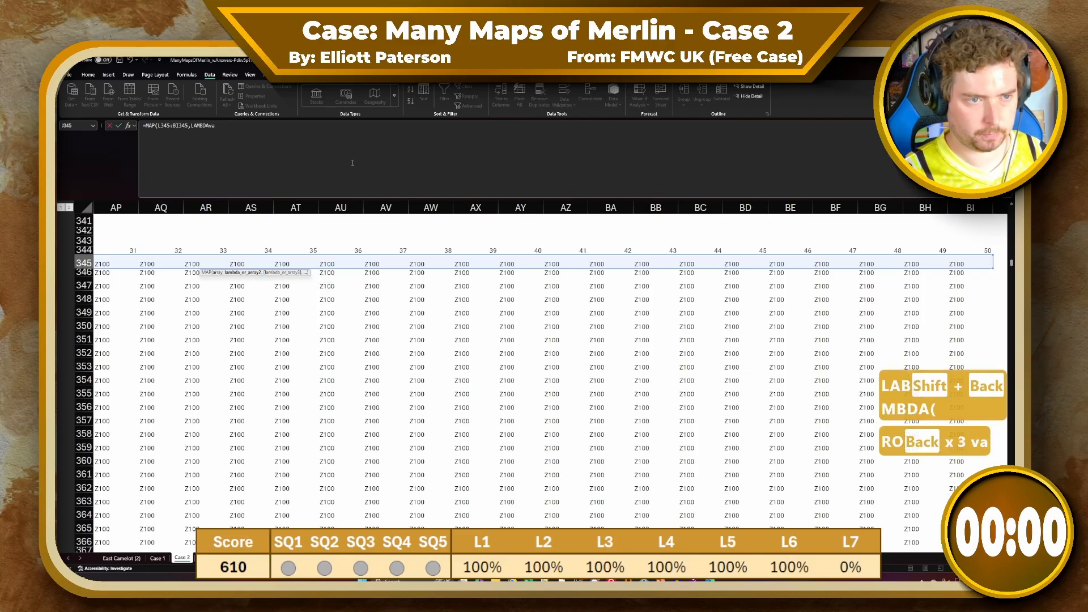
pyautogui.press('BackSpace')
pyautogui.press('BackSpace')
pyautogui.write('(val,')
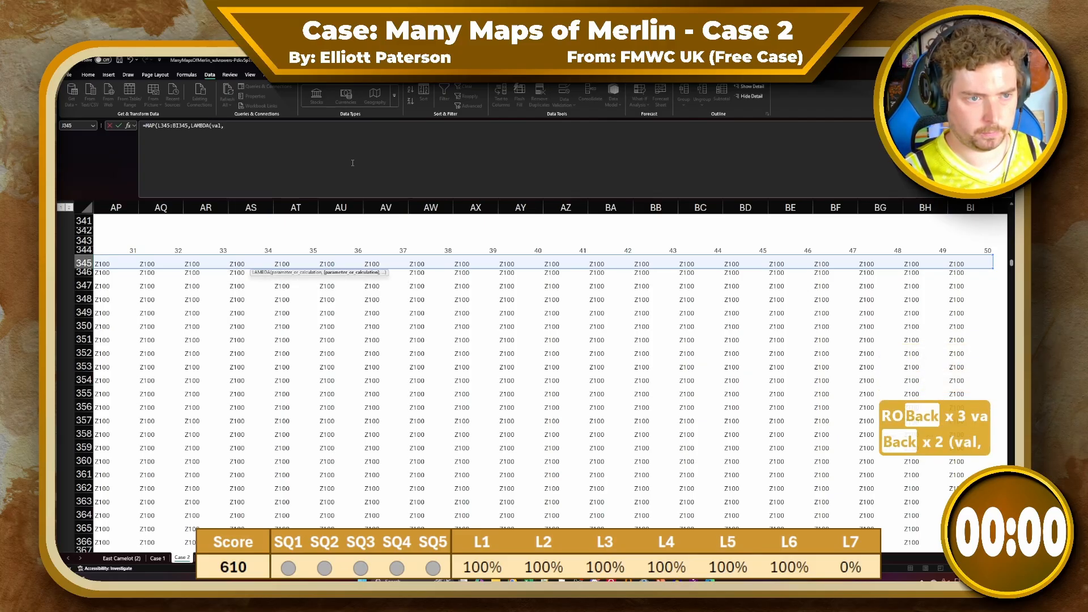
# Make the LAMBDA calculate ROW(INDIRECT(val)) and enter the finished MAP formula in J345
pyautogui.write('R')
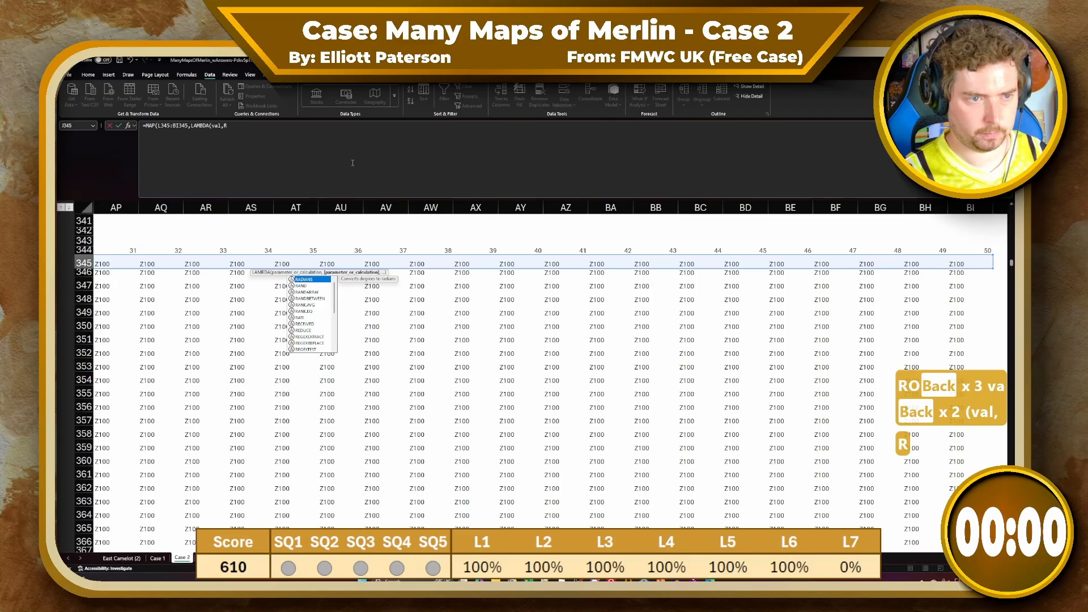
pyautogui.press('BackSpace')
pyautogui.write('ROW(IND')
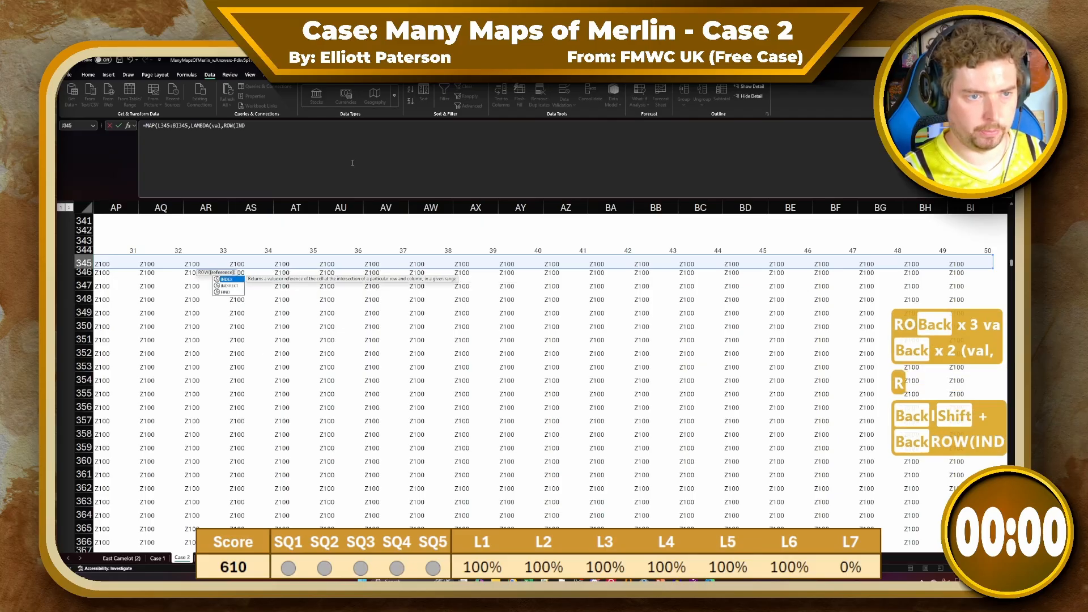
pyautogui.write('IRECT(')
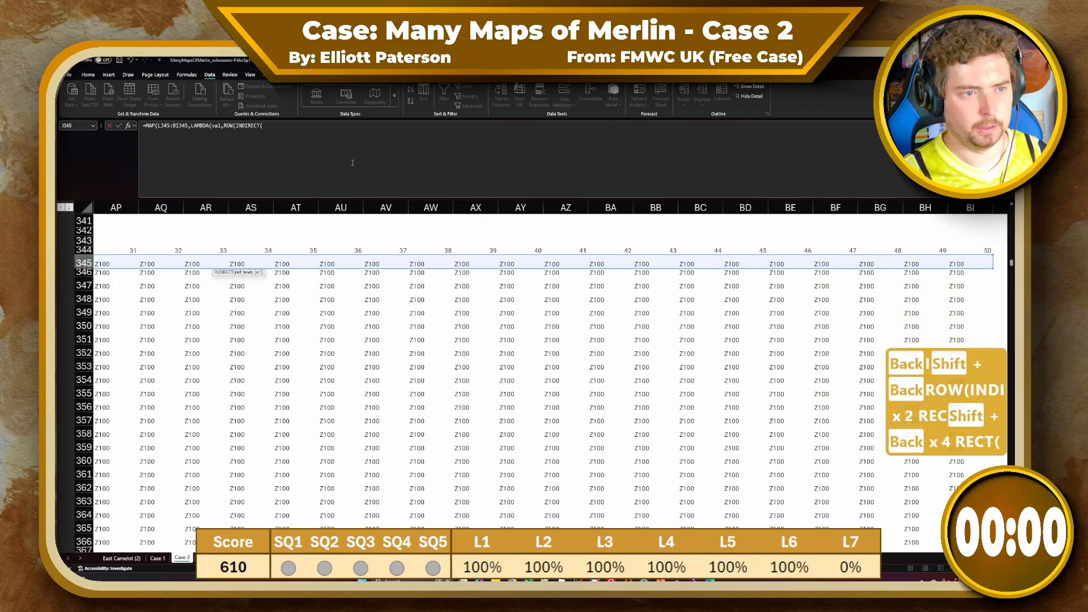
pyautogui.write('val))')
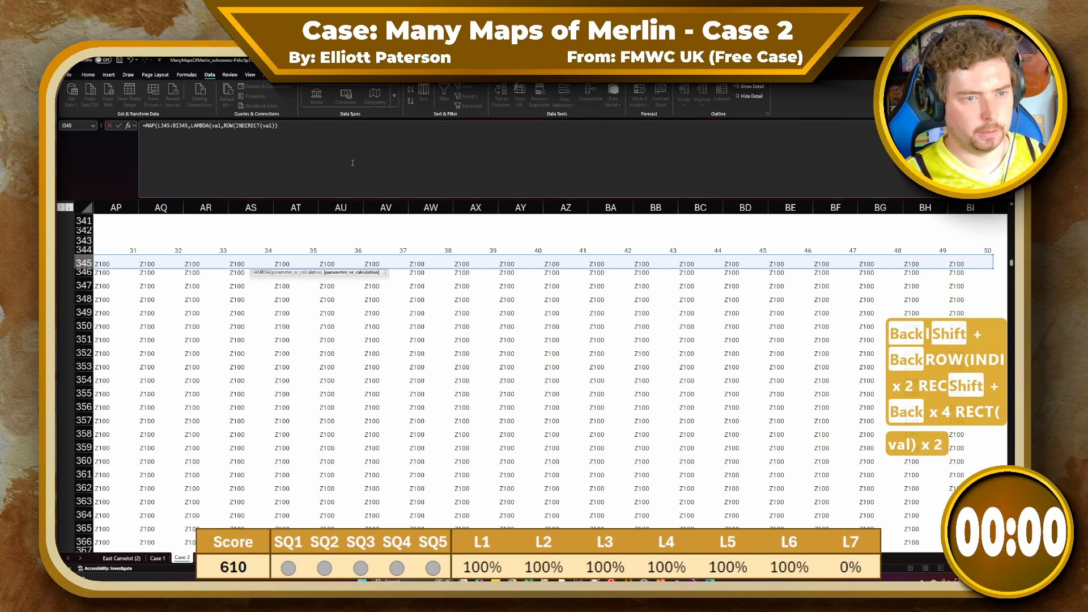
pyautogui.press('Return')
pyautogui.press('Return')
# Move the MAP formula from J345 to L343, above the turn numbers, so it has room to spill
pyautogui.press('Left')
pyautogui.press('Up')
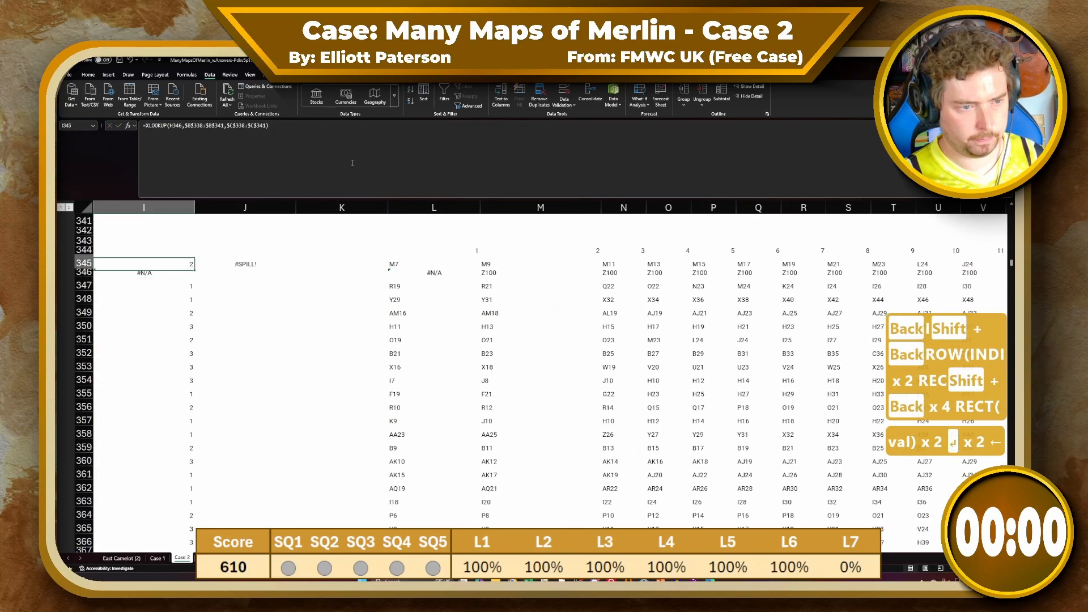
pyautogui.press('Right')
pyautogui.hotkey('ctrl', 'x')
pyautogui.press('Right')
pyautogui.press('Right')
pyautogui.press('Right')
pyautogui.press('Up')
pyautogui.press('Up')
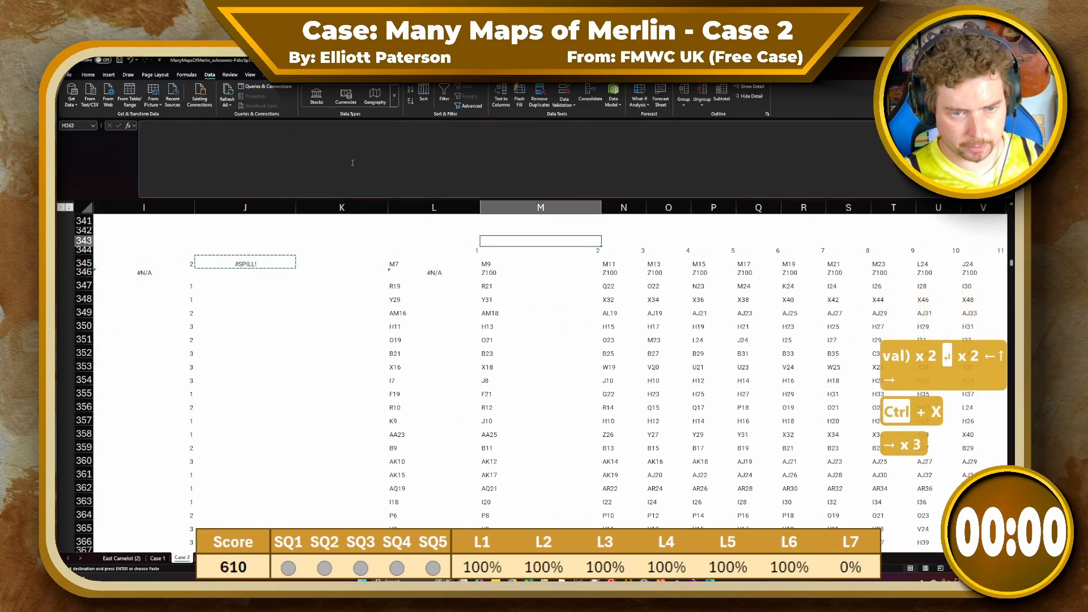
pyautogui.press('Left')
pyautogui.hotkey('ctrl', 'v')
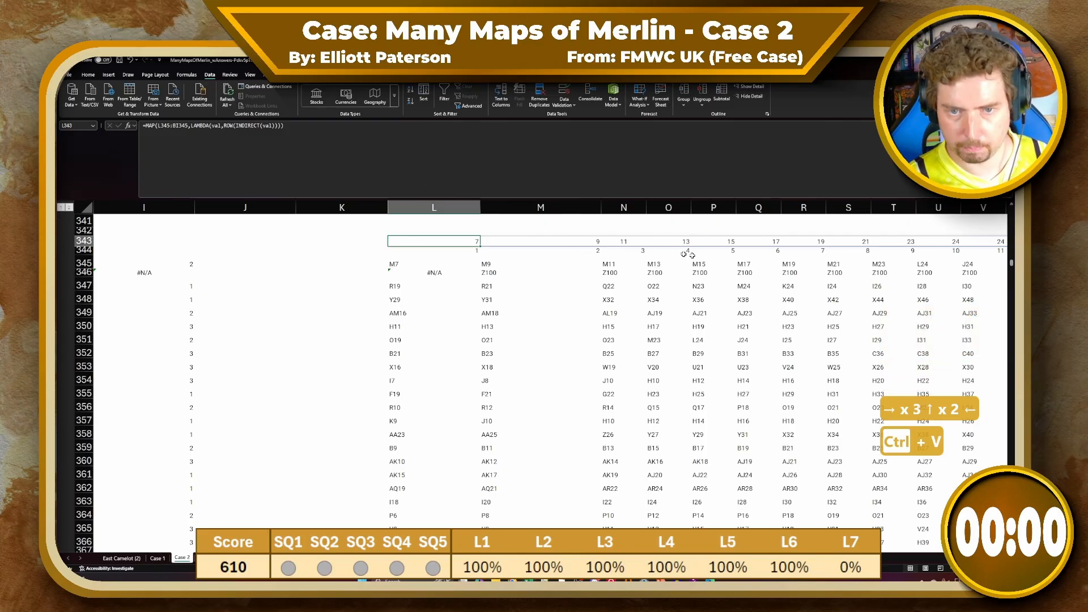
# Wrap the MAP formula in L343 in an XLOOKUP that looks up 44 and returns from the turn numbers $L$344#
pyautogui.click(150, 133)
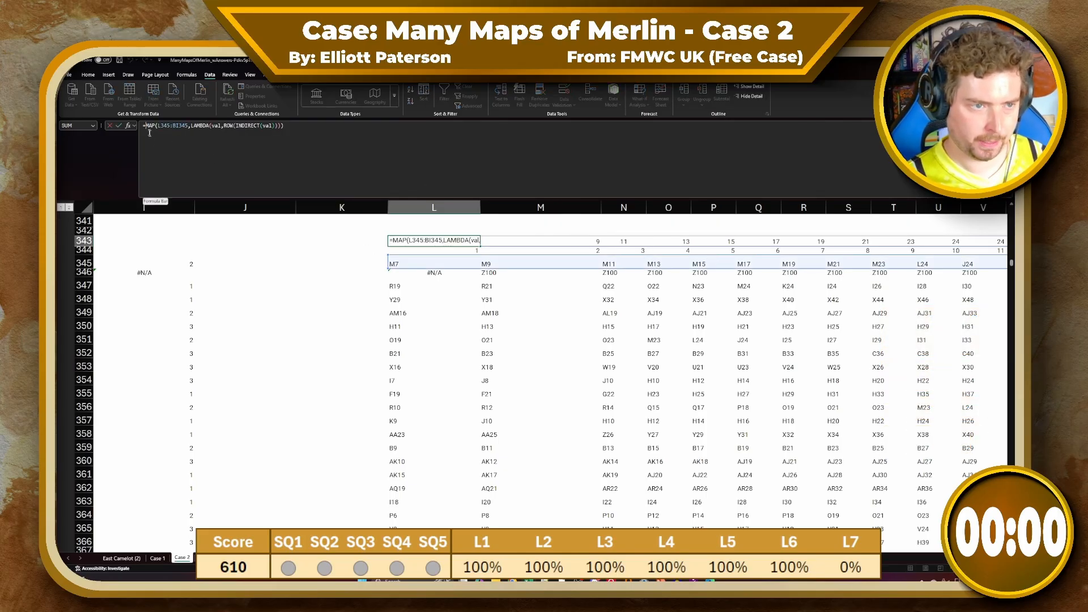
pyautogui.write('XLOOKUP(')
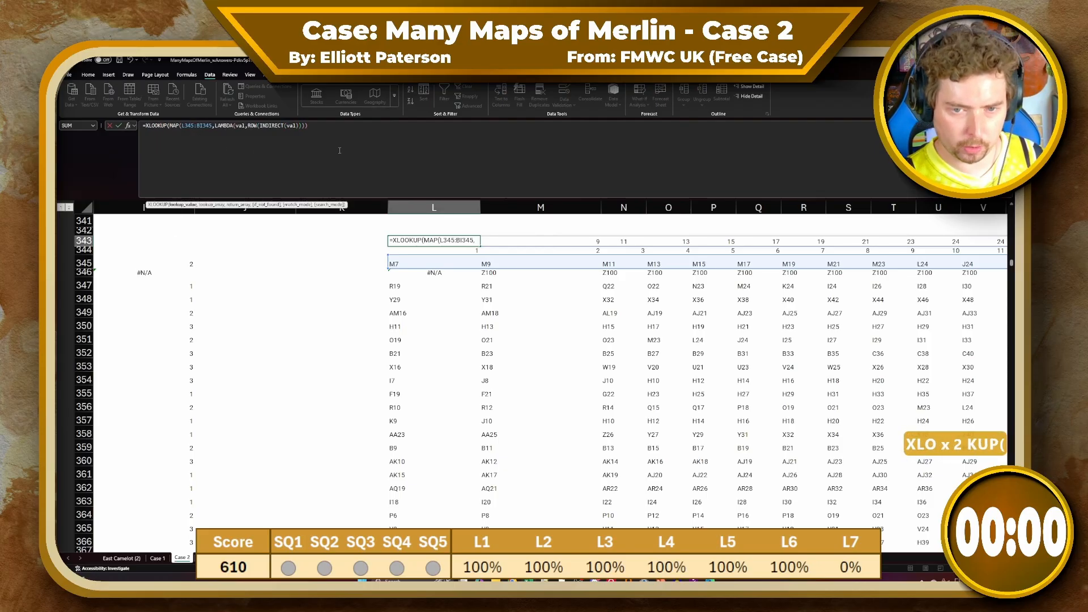
pyautogui.write('44,')
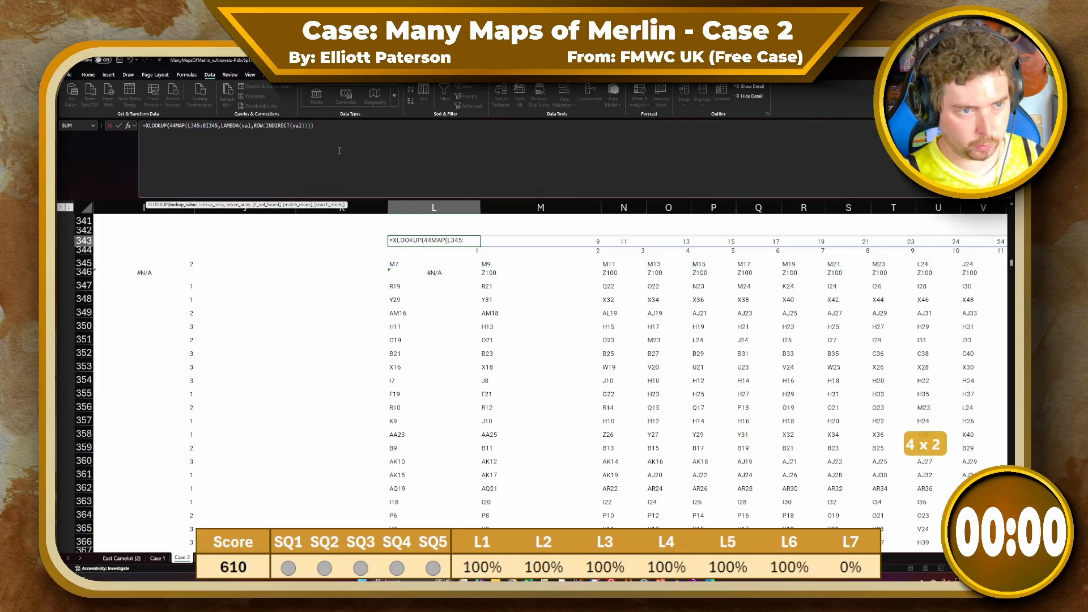
pyautogui.press('End')
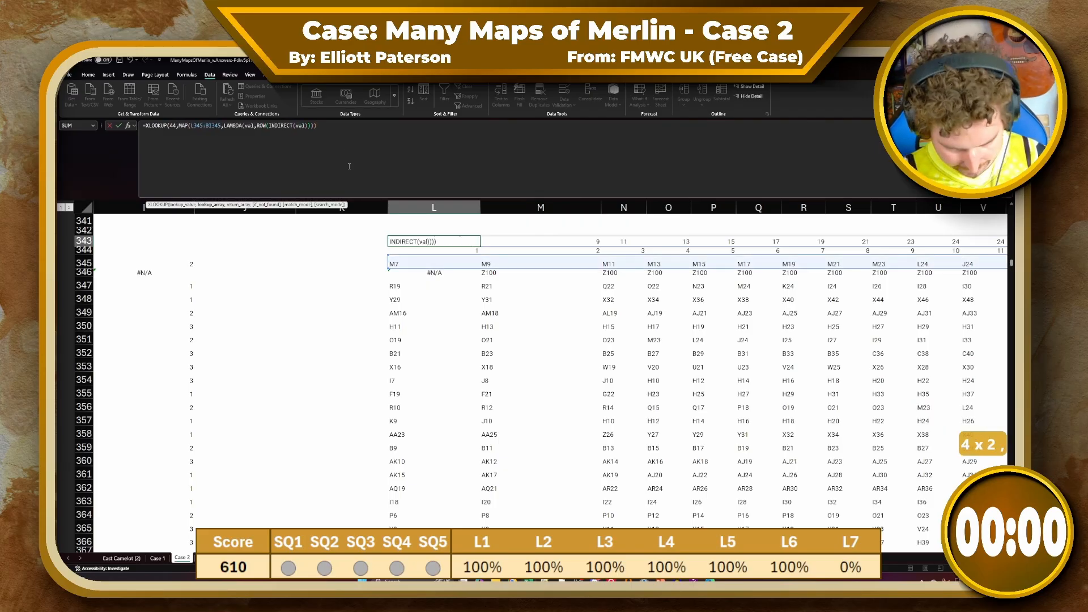
pyautogui.write(',')
pyautogui.click(418, 251)
pyautogui.hotkey('ctrl', 'shift', 'Right')
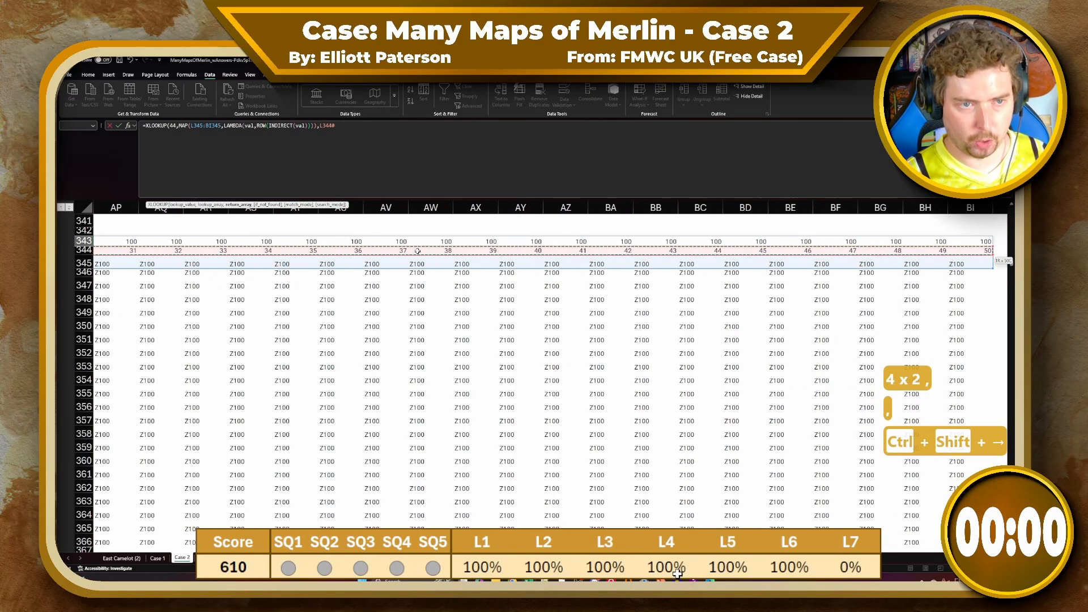
pyautogui.press('F4')
pyautogui.write(',')
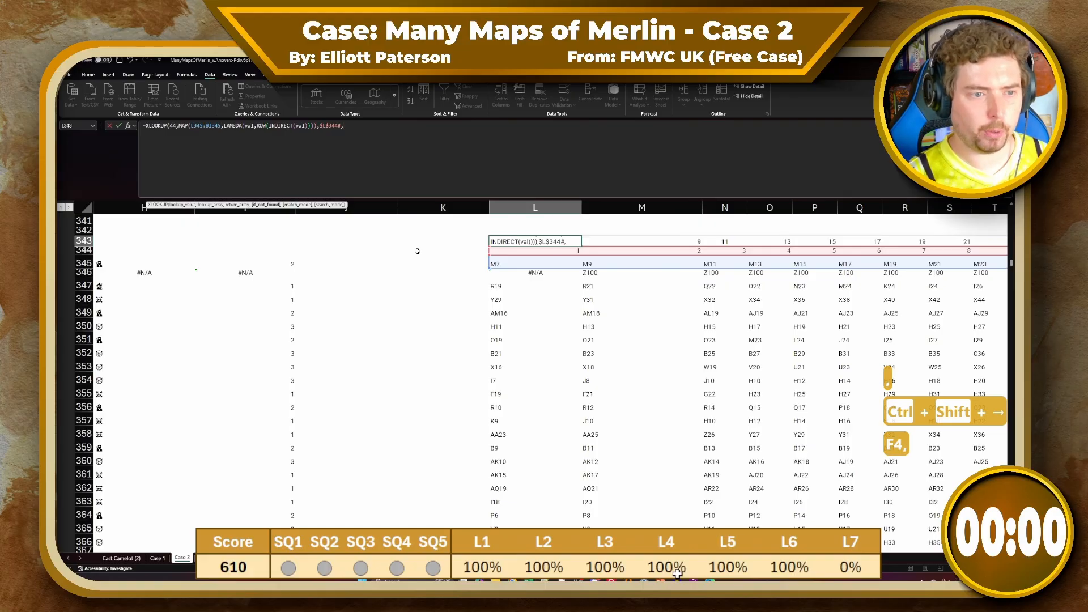
# Leave the XLOOKUP's not-found argument empty, set match mode 1 (exact match or next larger item), and enter the formula
pyautogui.write('-')
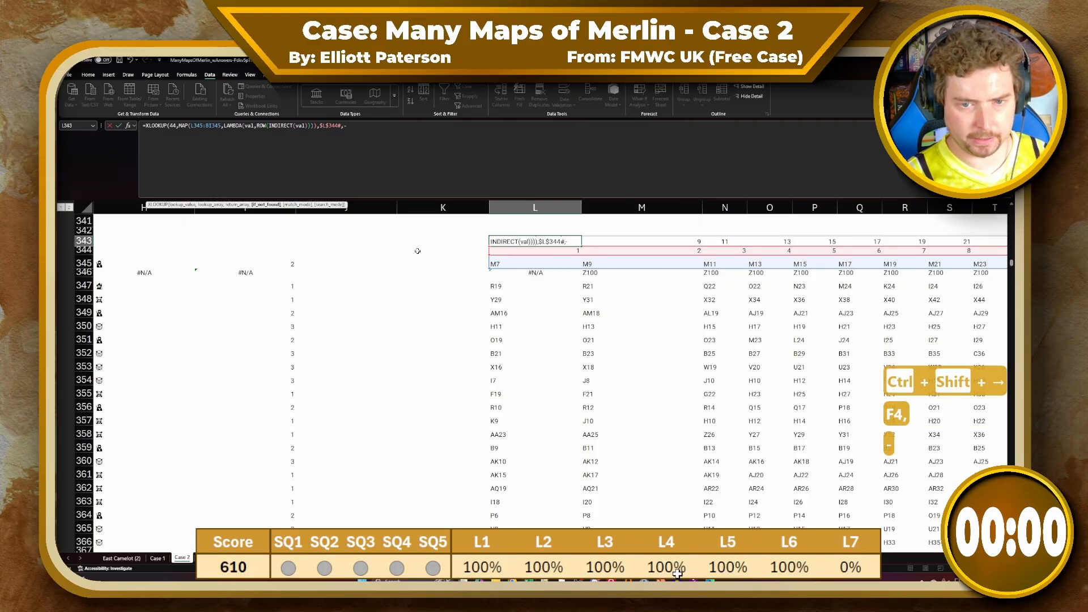
pyautogui.press('BackSpace')
pyautogui.write(',')
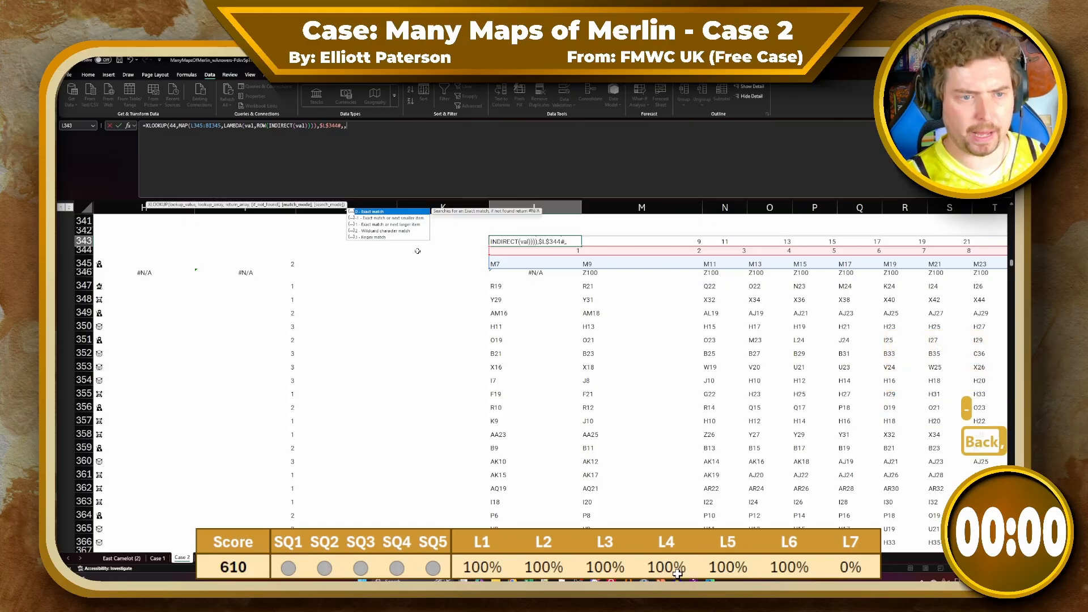
pyautogui.press('Down')
pyautogui.press('Down')
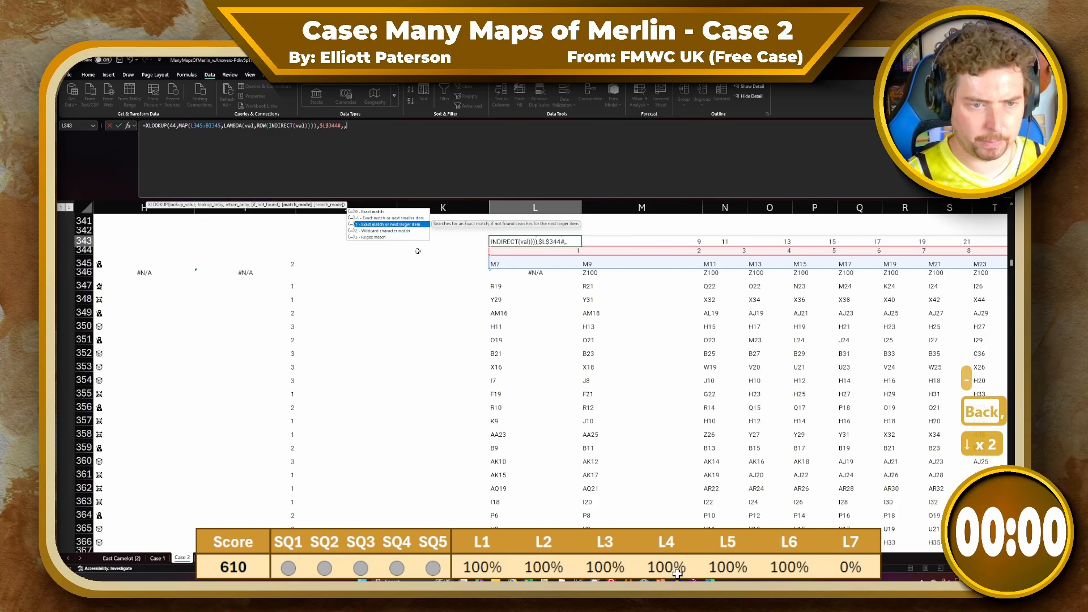
pyautogui.press('Tab')
pyautogui.write(')')
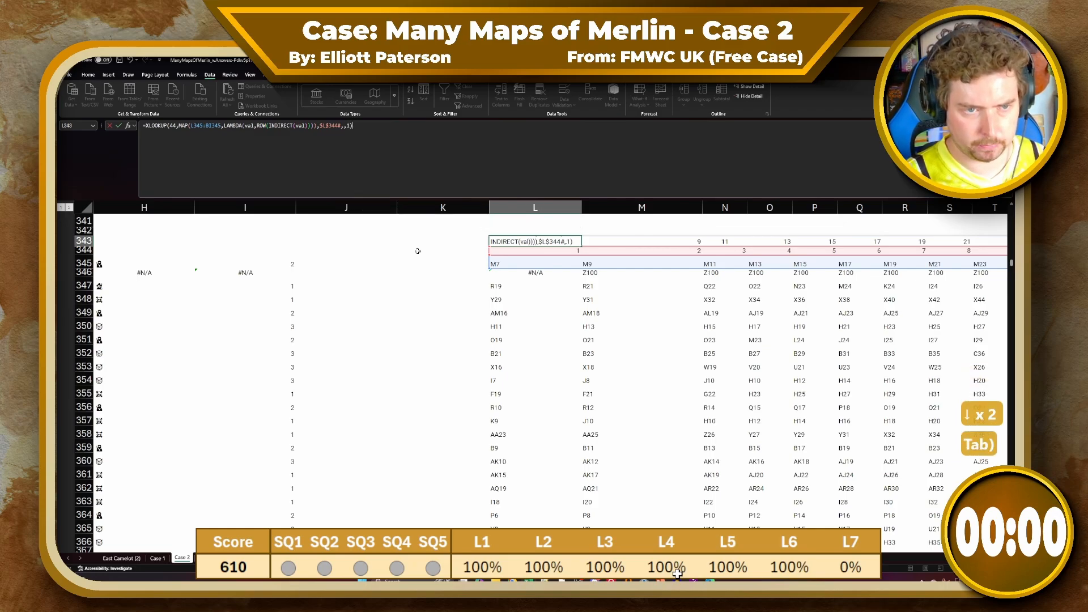
pyautogui.press('Return')
# Move the XLOOKUP formula from L343 to J345 and fill it down to J366
pyautogui.press('Up')
pyautogui.hotkey('ctrl', 'x')
pyautogui.press('Left')
pyautogui.press('Down')
pyautogui.press('Left')
pyautogui.press('Down')
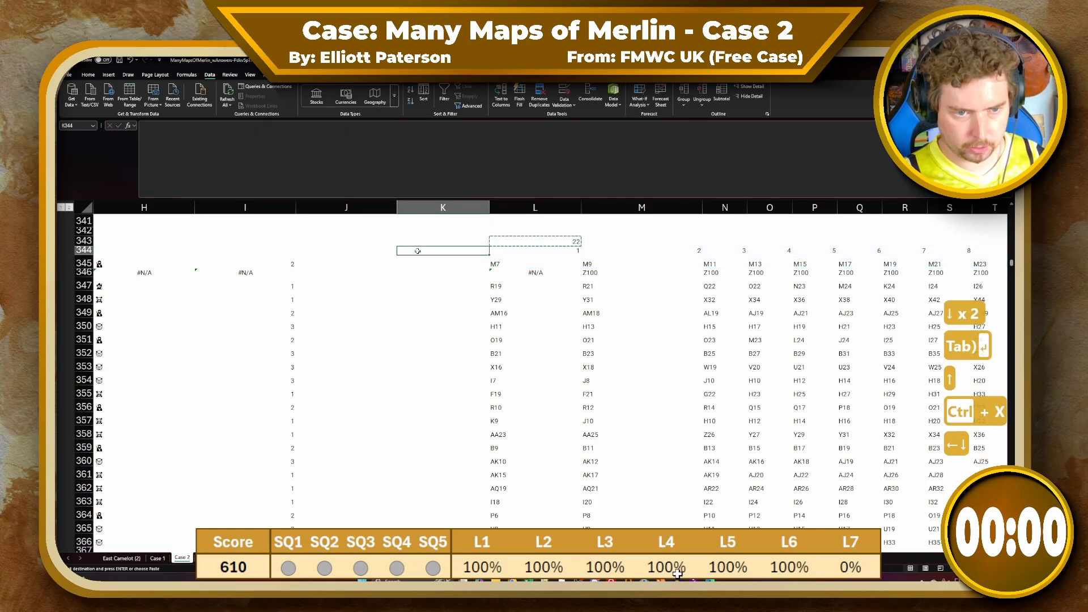
pyautogui.hotkey('ctrl', 'v')
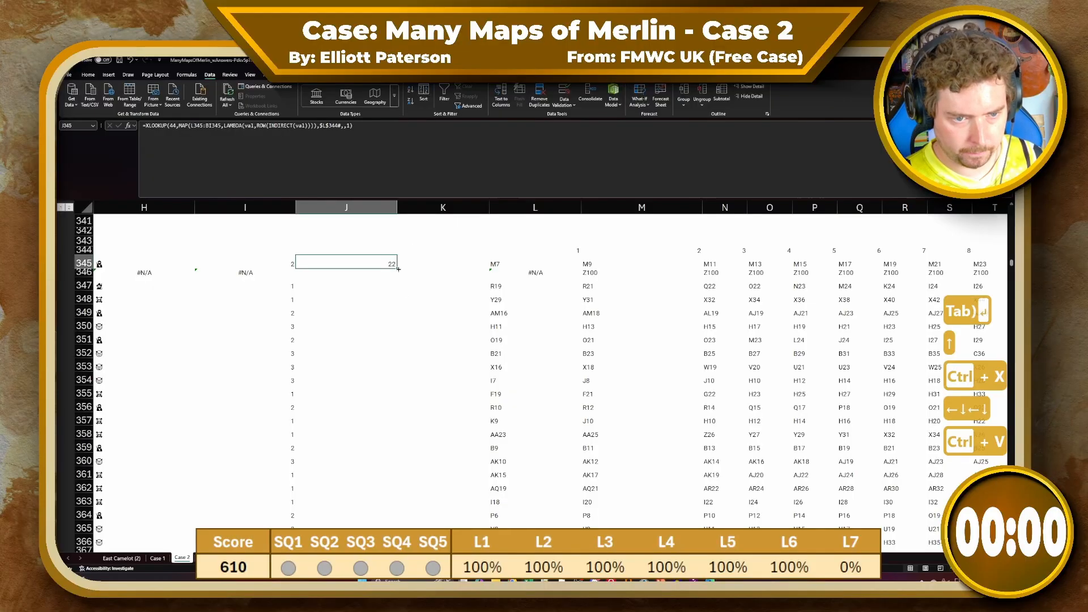
pyautogui.moveTo(397, 268); pyautogui.dragTo(389, 482)
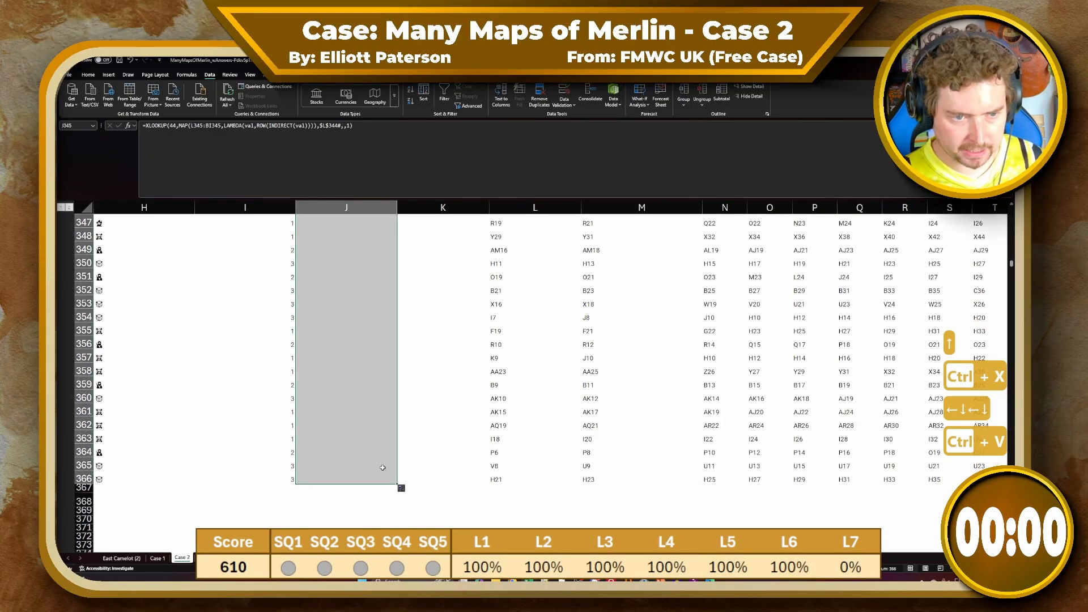
pyautogui.scroll(5, 383, 468)
pyautogui.click(391, 379)
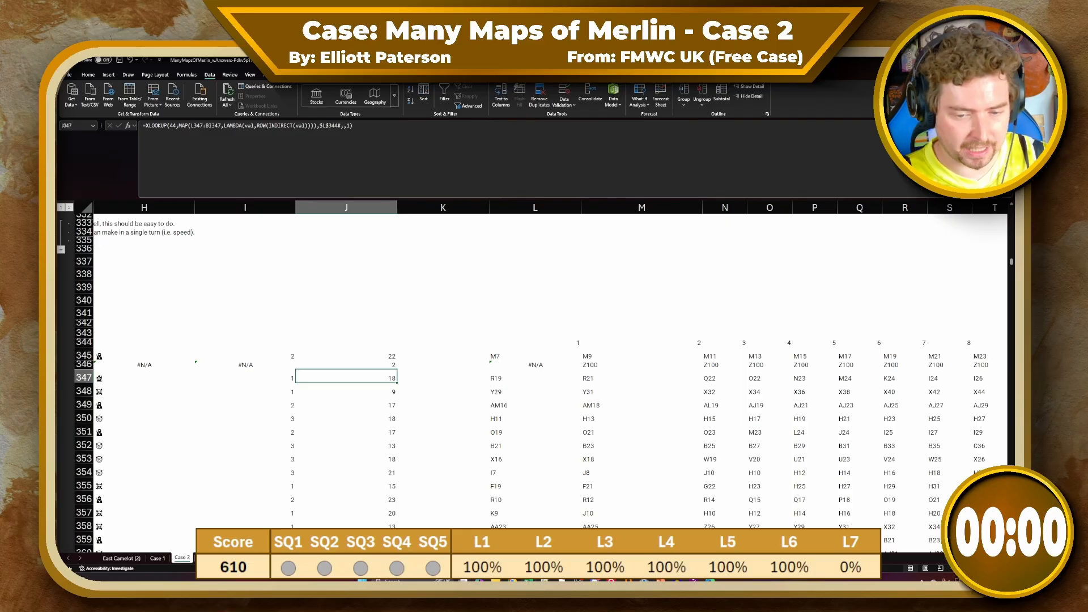
# Enter =J347:J366 in E347 to supply the answers for games 61 to 80
pyautogui.hscroll(-5, 550, 374)
pyautogui.click(281, 377)
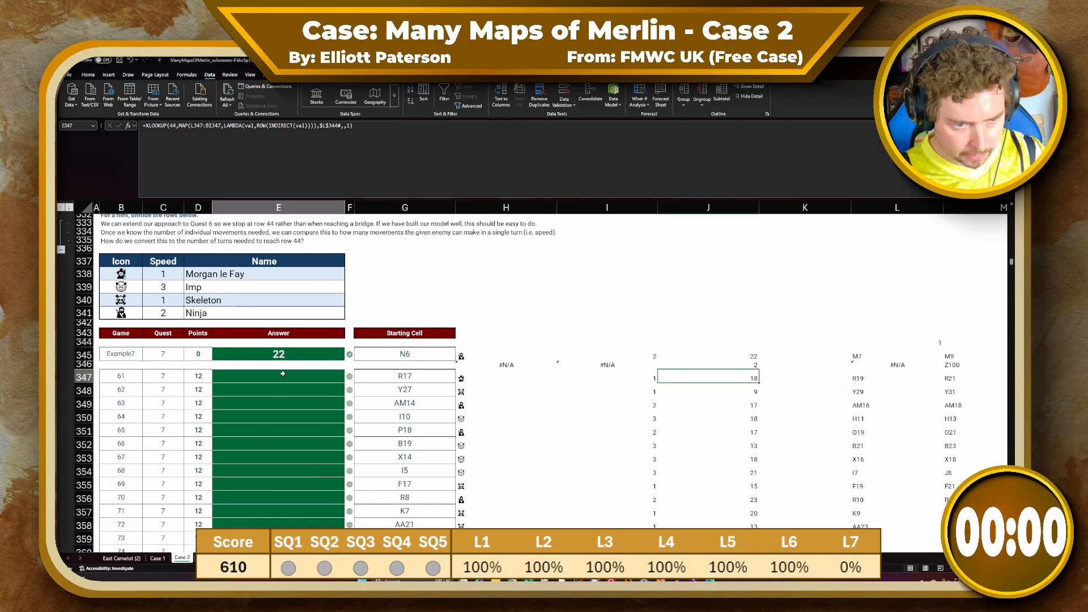
pyautogui.write('=')
pyautogui.press('Right')
pyautogui.press('Right')
pyautogui.press('Right')
pyautogui.press('Right')
pyautogui.press('Right')
pyautogui.press('Right')
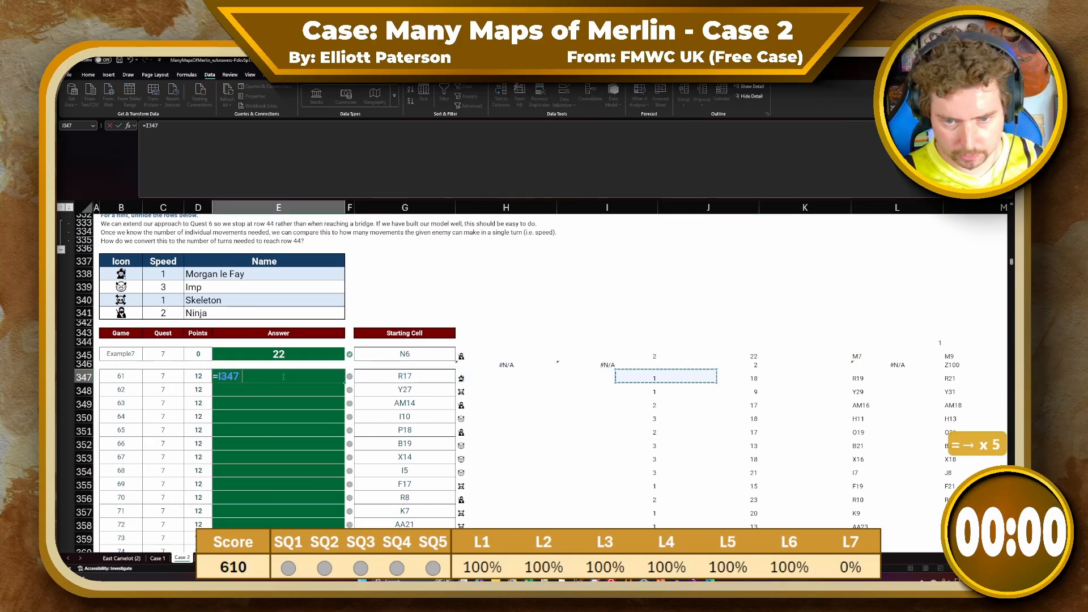
pyautogui.press('Left')
pyautogui.hotkey('ctrl', 'shift', 'Down')
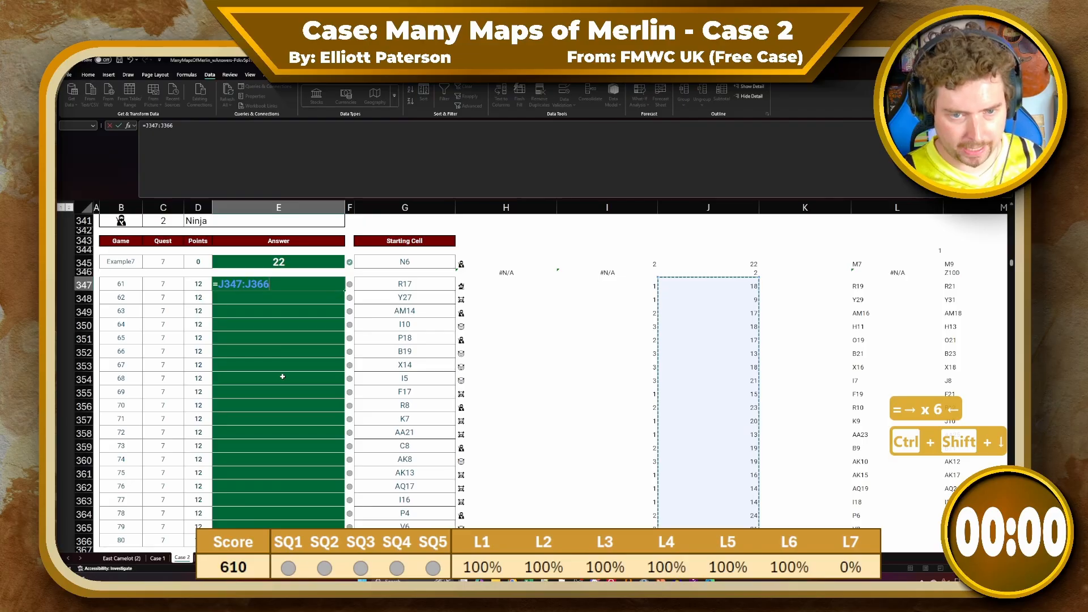
pyautogui.press('Return')
pyautogui.press('Up')
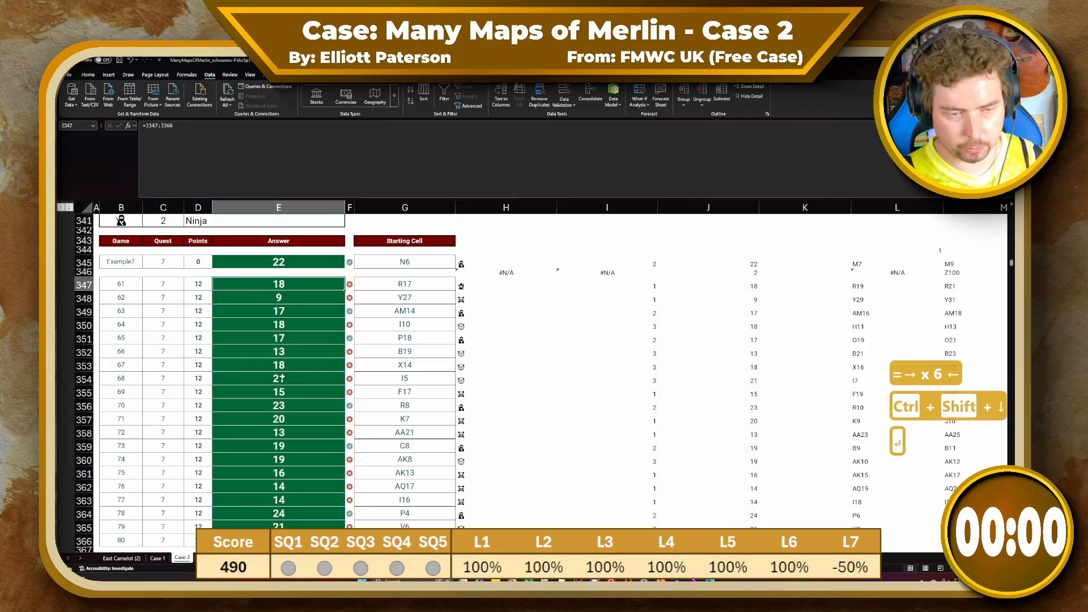
# Change the XLOOKUP match mode in J345 to -1 and fill the formula down through row 366
pyautogui.click(754, 265)
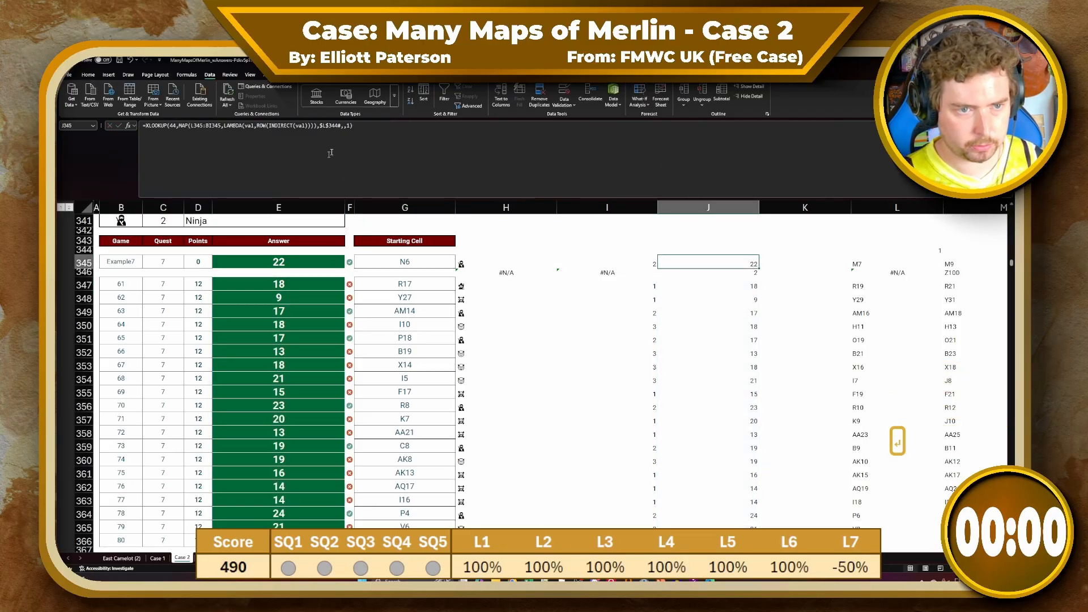
pyautogui.click(350, 126)
pyautogui.press('BackSpace')
pyautogui.write('-1')
pyautogui.press('Return')
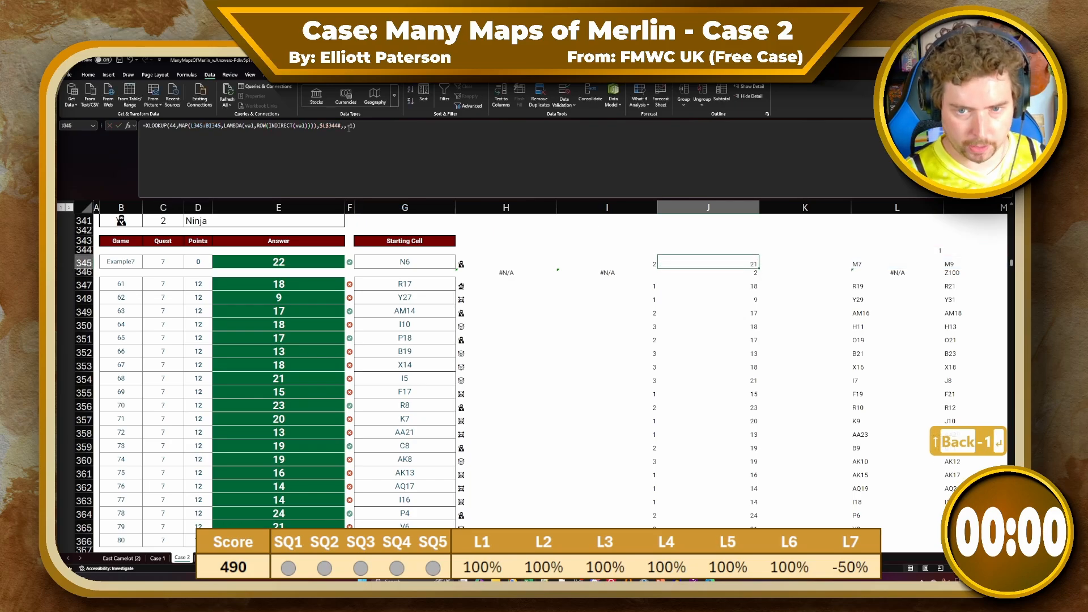
pyautogui.doubleClick(758, 268)
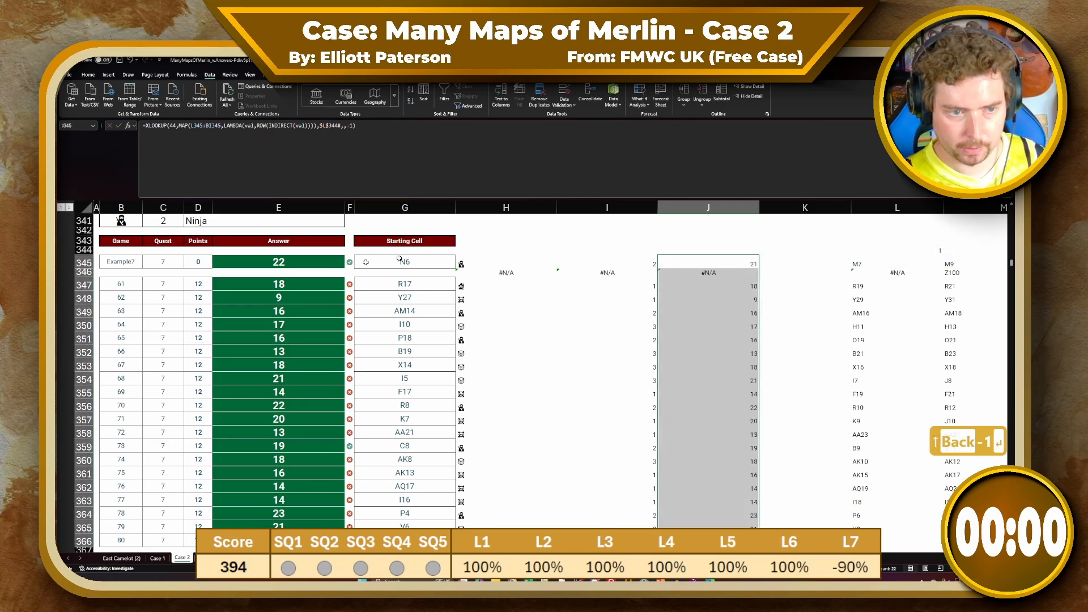
# Try adding 1 to the Quest 7 answers with =J347:J366+1 in E347, and undo the change
pyautogui.click(298, 283)
pyautogui.click(268, 161)
pyautogui.write('=J347:J366')
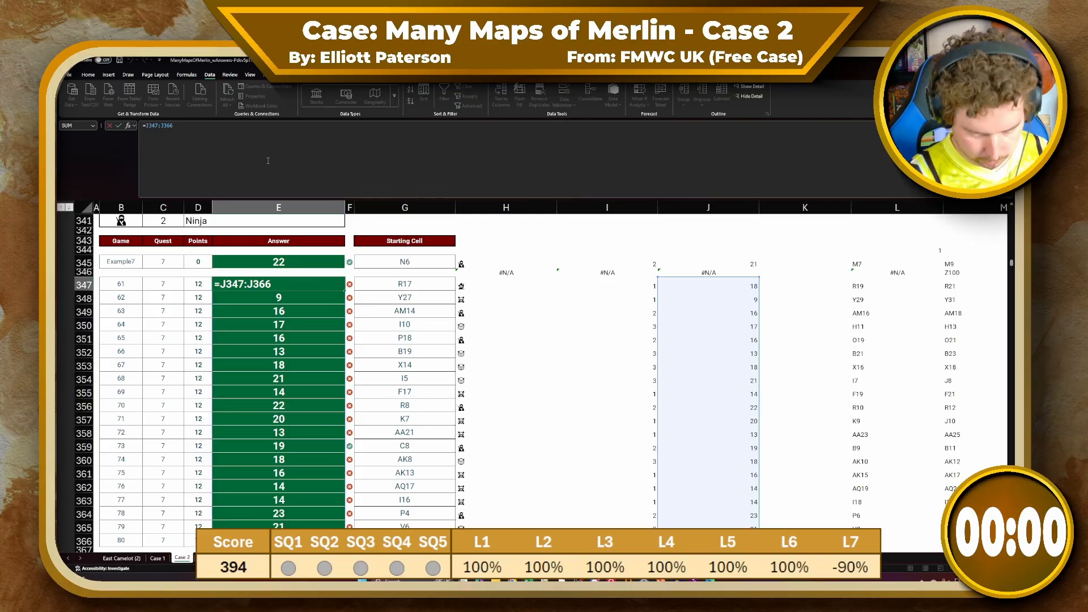
pyautogui.write('+1')
pyautogui.press('Return')
pyautogui.hotkey('ctrl', 'z')
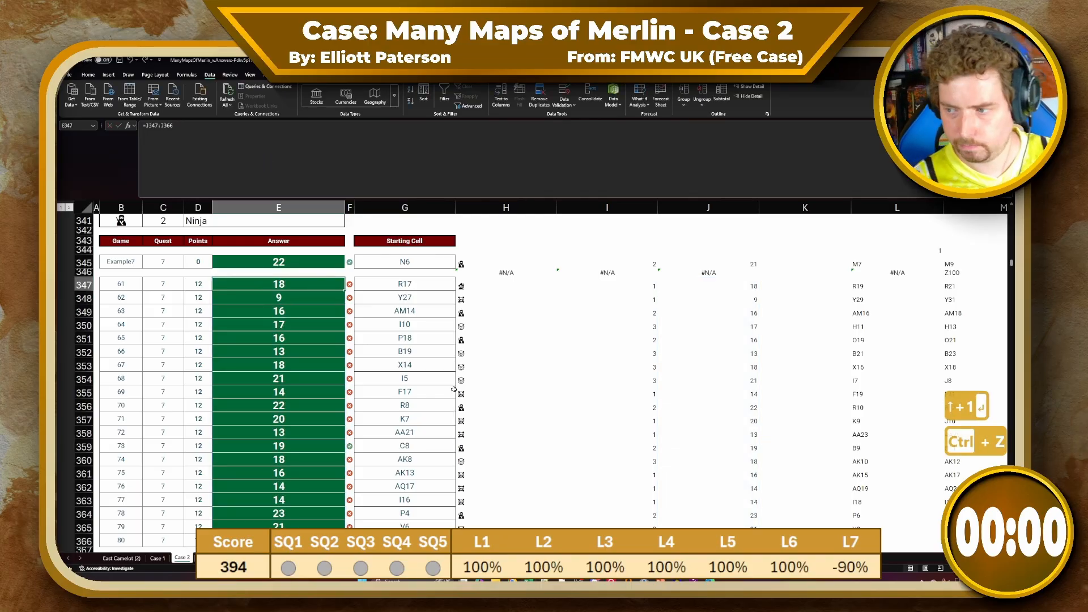
# Reread the Quest 7 example and hint on converting individual movements into turns, and check the starting cell of game 61
pyautogui.scroll(3, 454, 390)
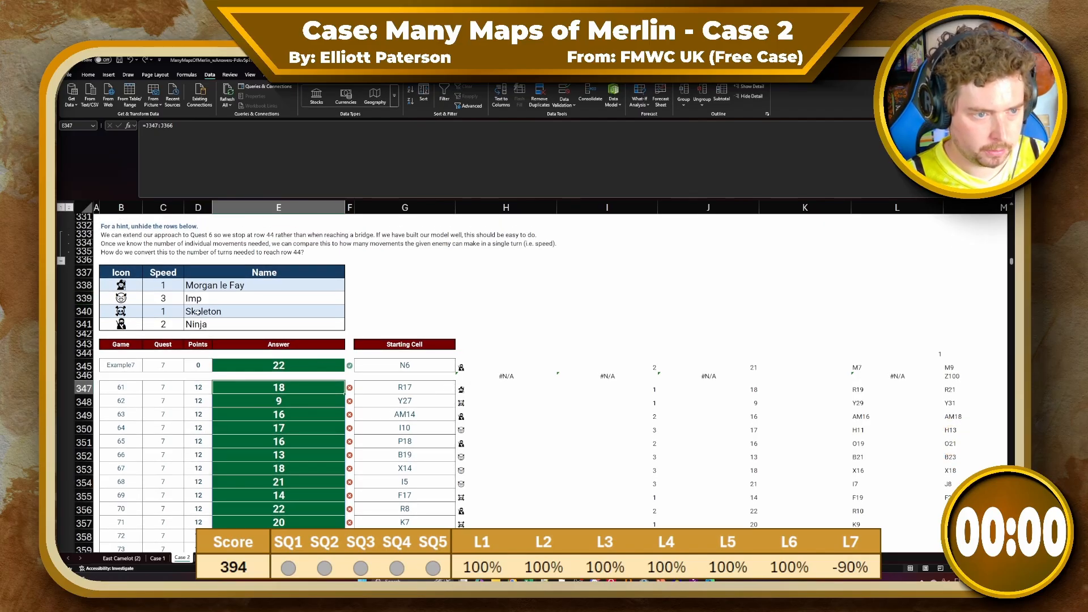
pyautogui.click(137, 244)
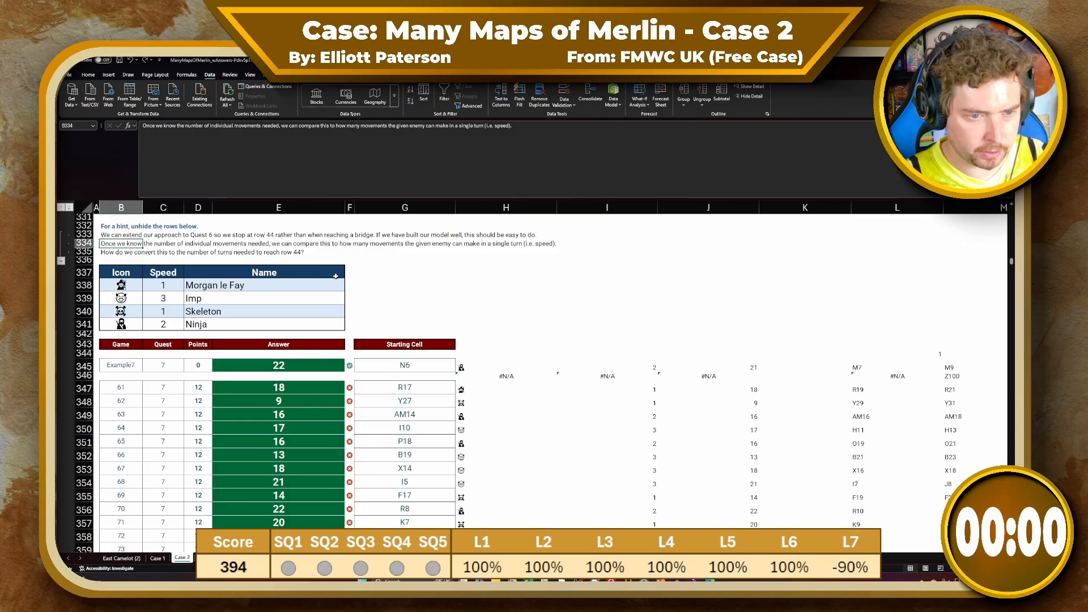
pyautogui.scroll(2, 503, 337)
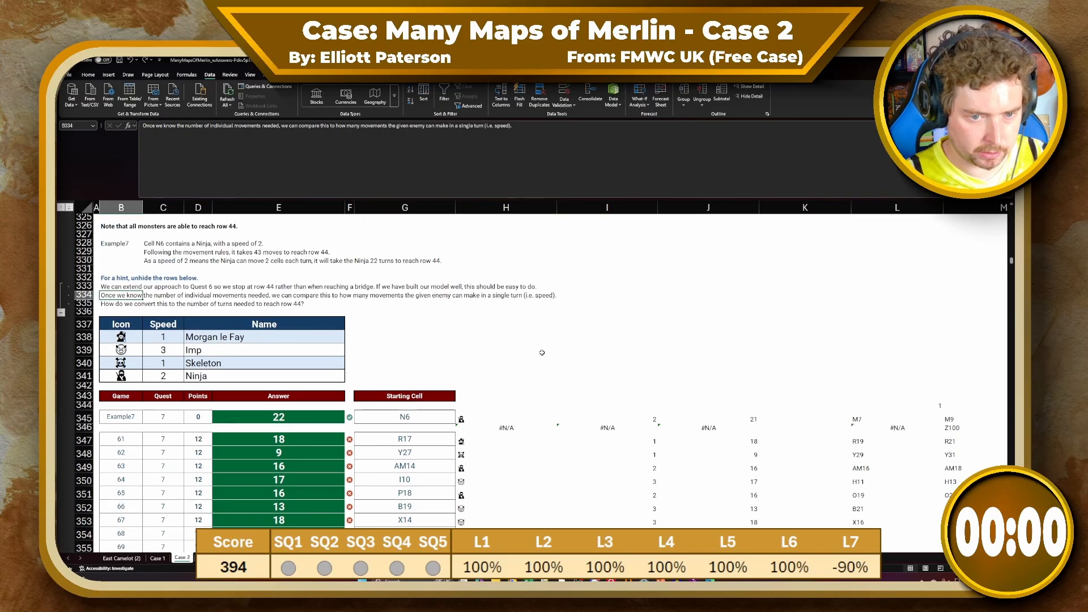
pyautogui.scroll(-2, 537, 366)
pyautogui.scroll(-2, 530, 409)
pyautogui.click(530, 409)
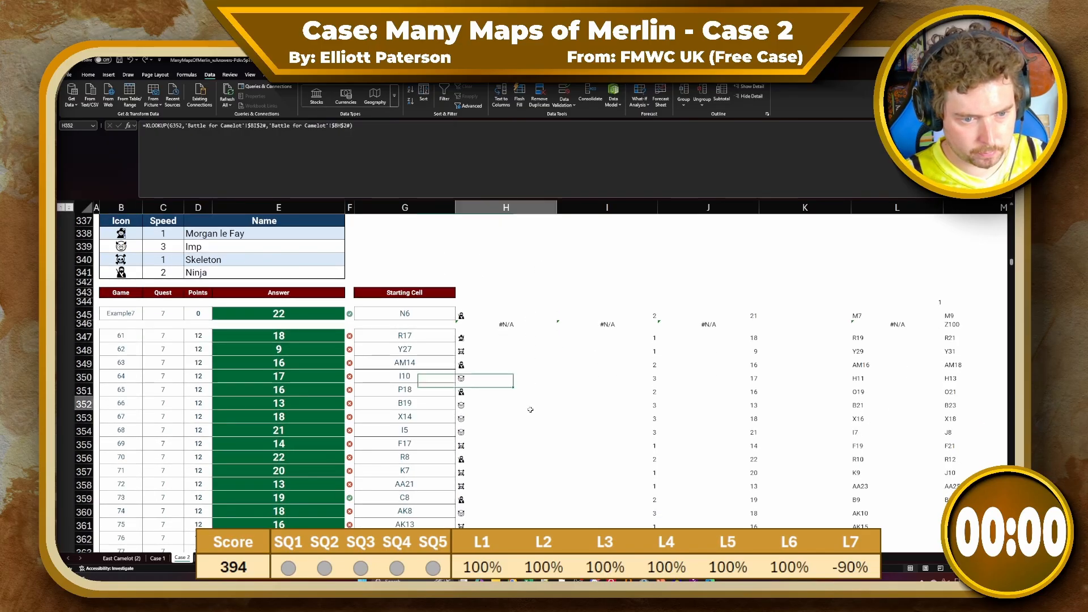
pyautogui.click(297, 334)
pyautogui.click(419, 340)
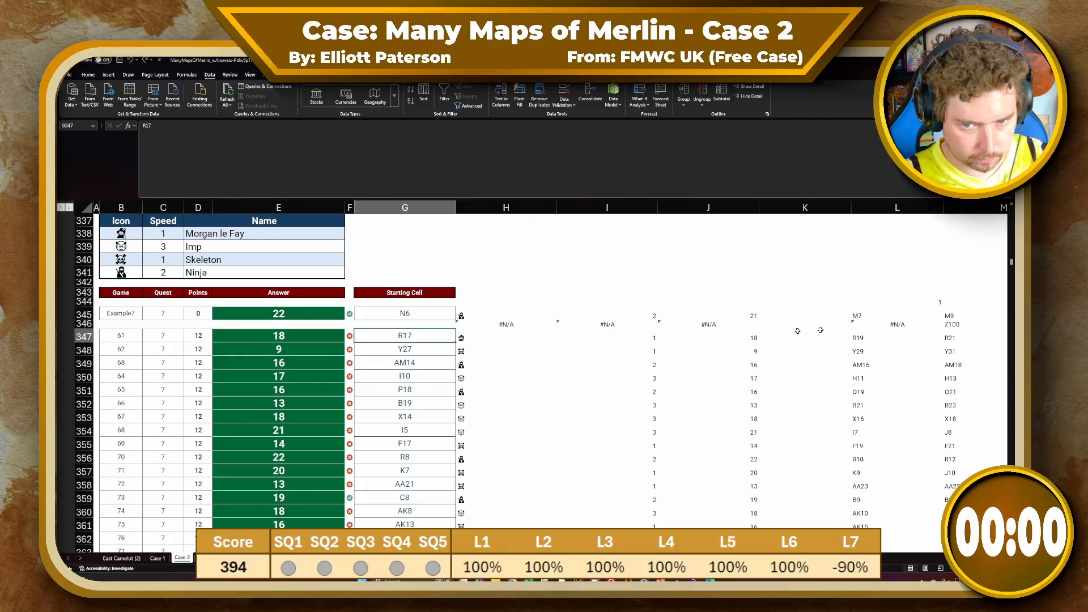
# Inspect the movement formulas in L347 and M347 and the cells they reference for the starting position and speed
pyautogui.click(866, 338)
pyautogui.press('Right')
pyautogui.press('Left')
pyautogui.press('Right')
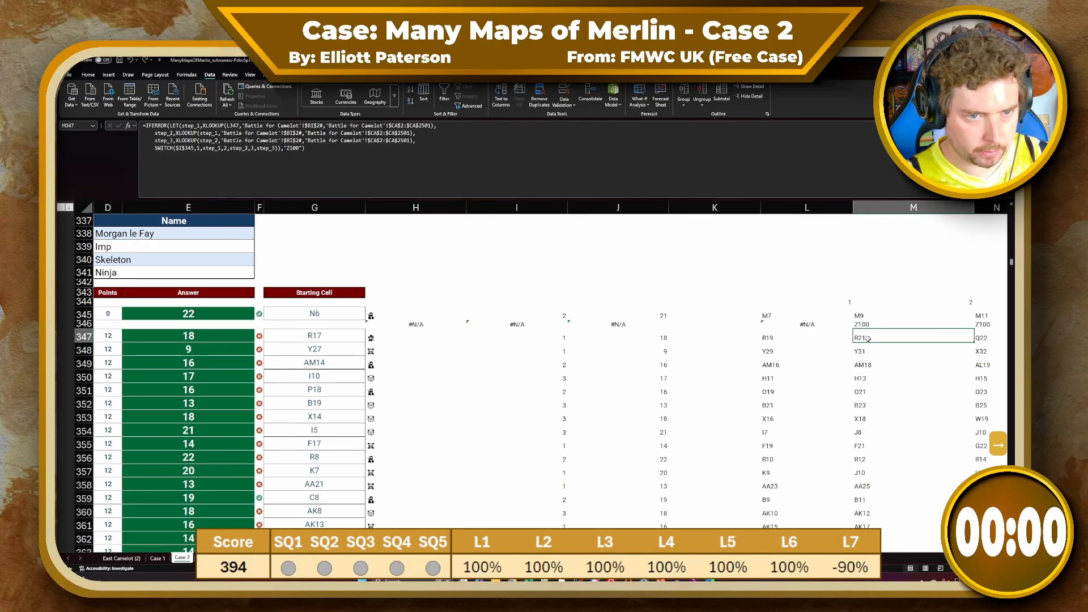
pyautogui.press('Left')
pyautogui.press('Right')
pyautogui.press('Left')
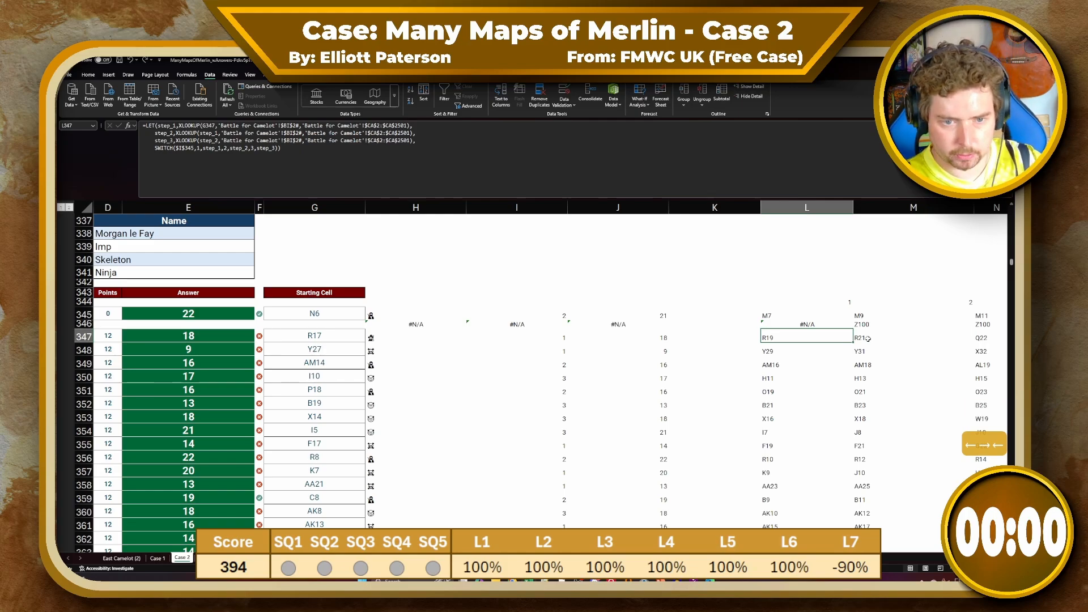
pyautogui.press('Left')
pyautogui.press('Right')
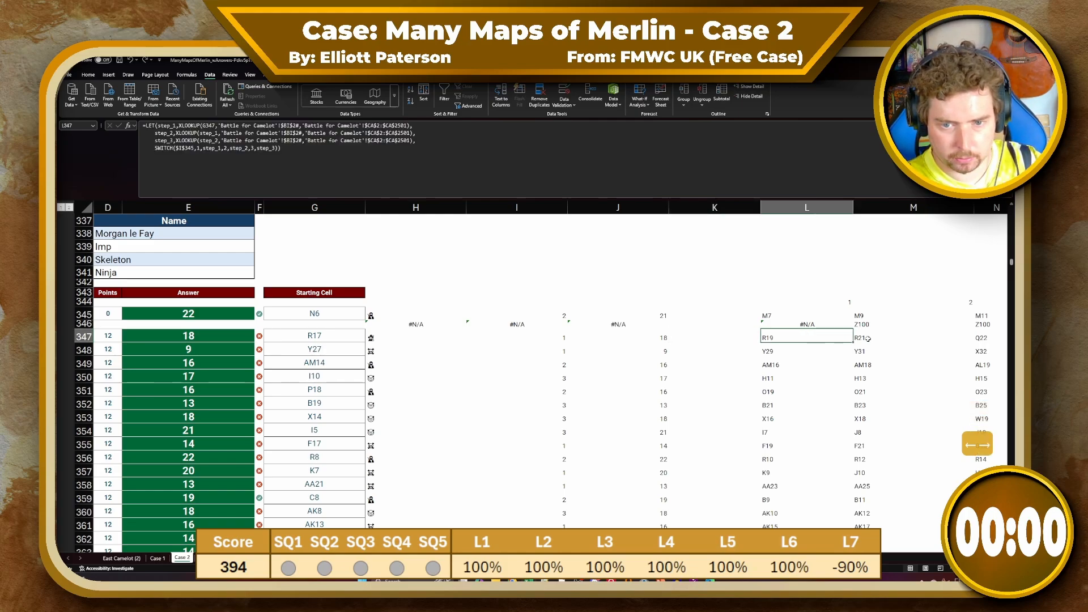
pyautogui.press('F2')
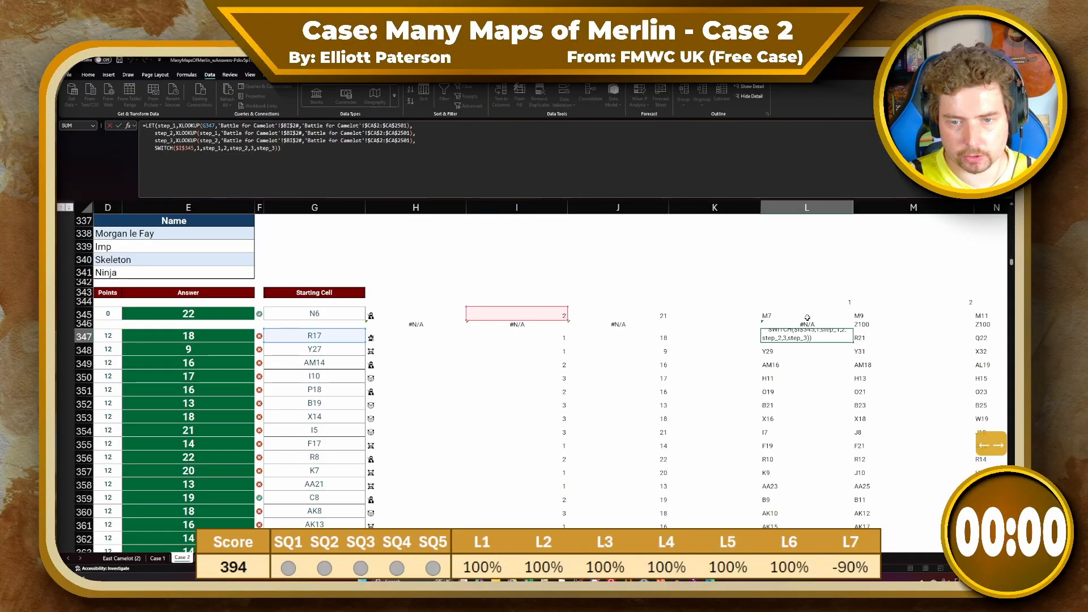
pyautogui.press('Escape')
# Undo the fill of the XLOOKUP formula down column J and its match mode change in J345
pyautogui.click(509, 337)
pyautogui.hotkey('ctrl', 'z')
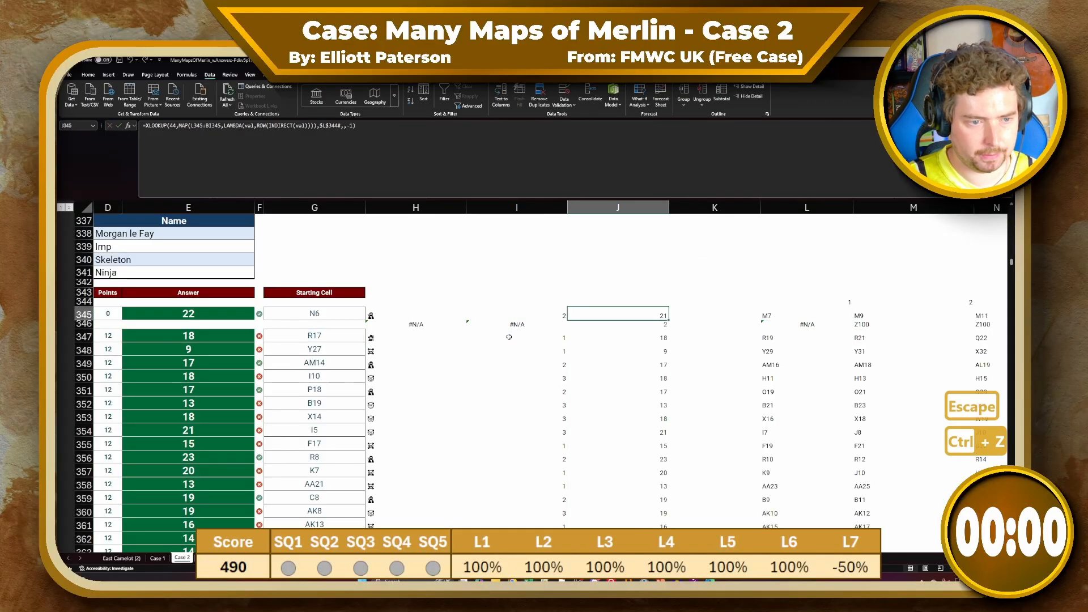
pyautogui.hotkey('ctrl', 'z')
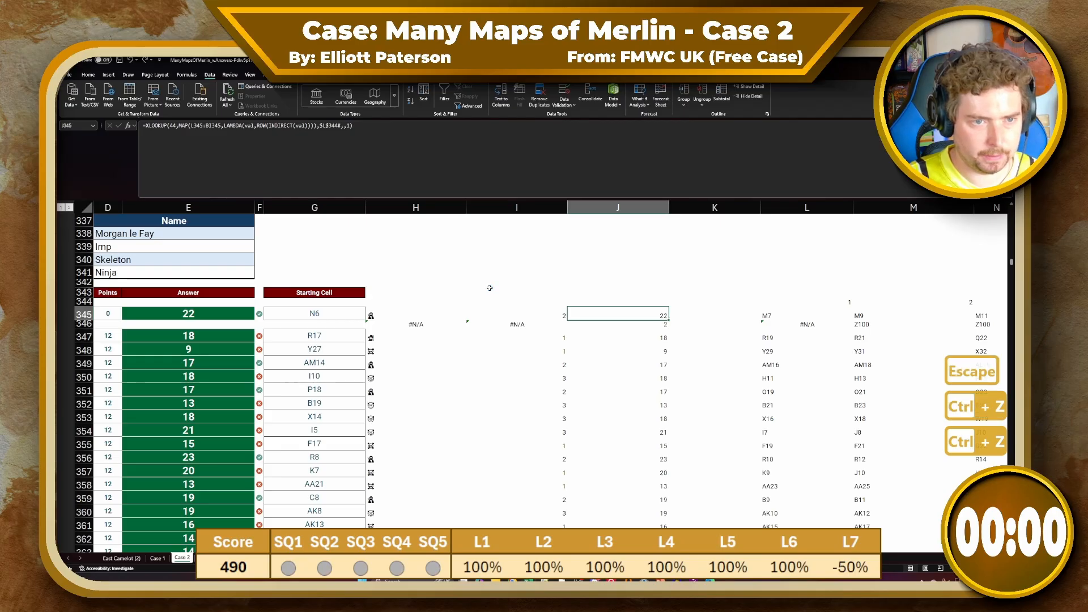
# Change the SWITCH speed reference to $I345 in the movement formulas of L345 and M345, leaving the row relative
pyautogui.click(813, 317)
pyautogui.doubleClick(813, 317)
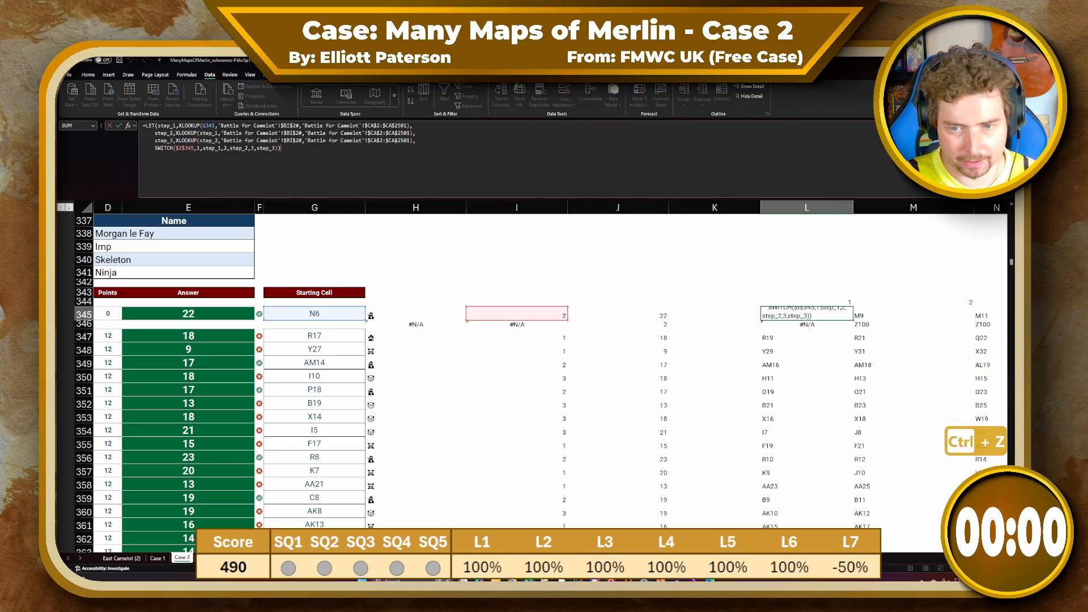
pyautogui.click(186, 148)
pyautogui.press('F4')
pyautogui.press('F4')
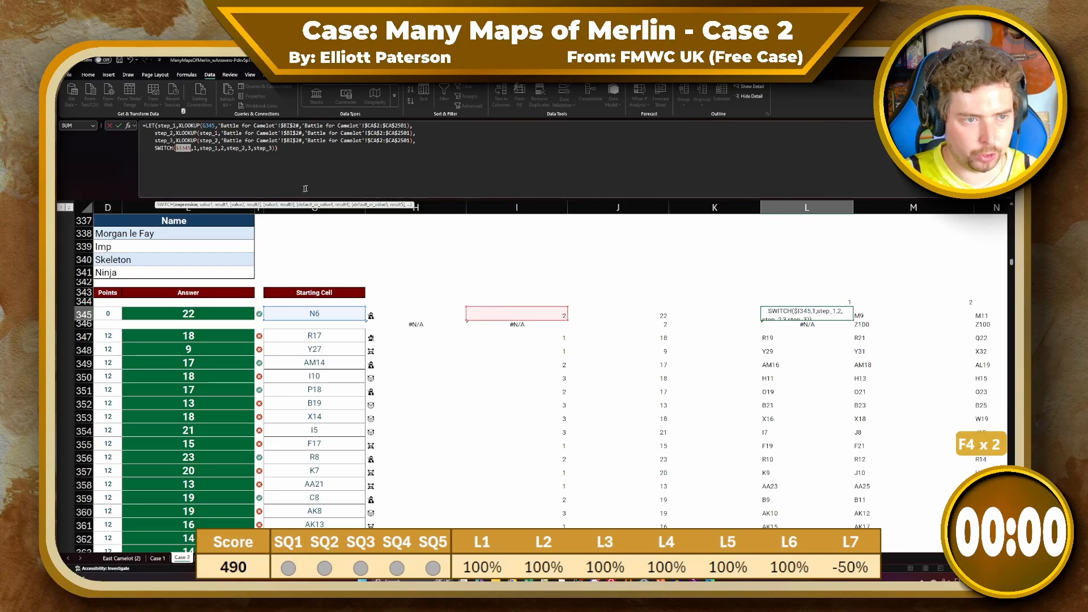
pyautogui.press('Tab')
pyautogui.click(183, 148)
pyautogui.press('F4')
pyautogui.press('F4')
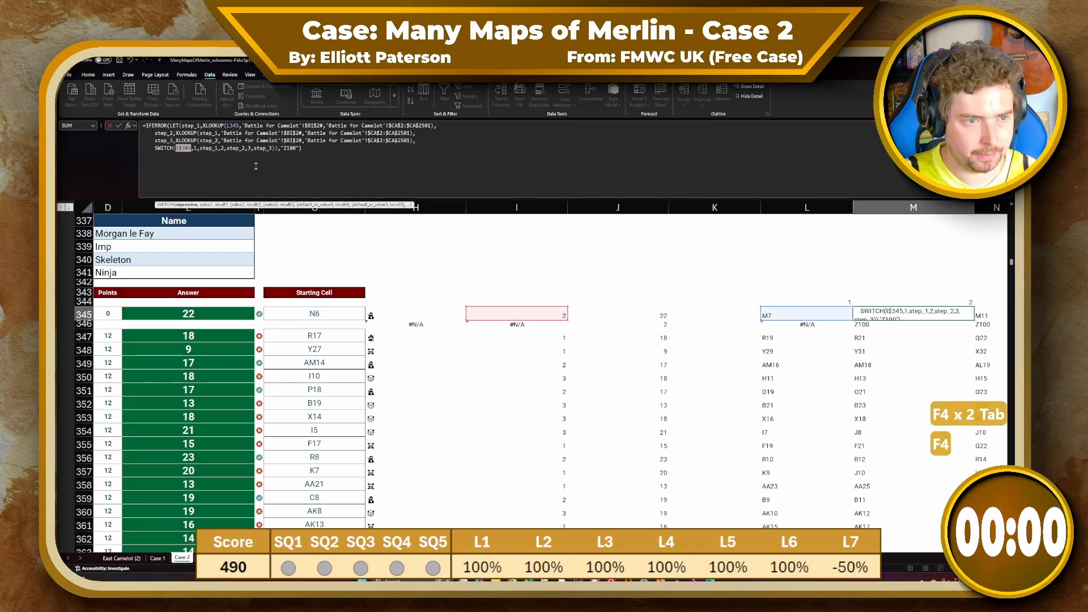
pyautogui.press('Return')
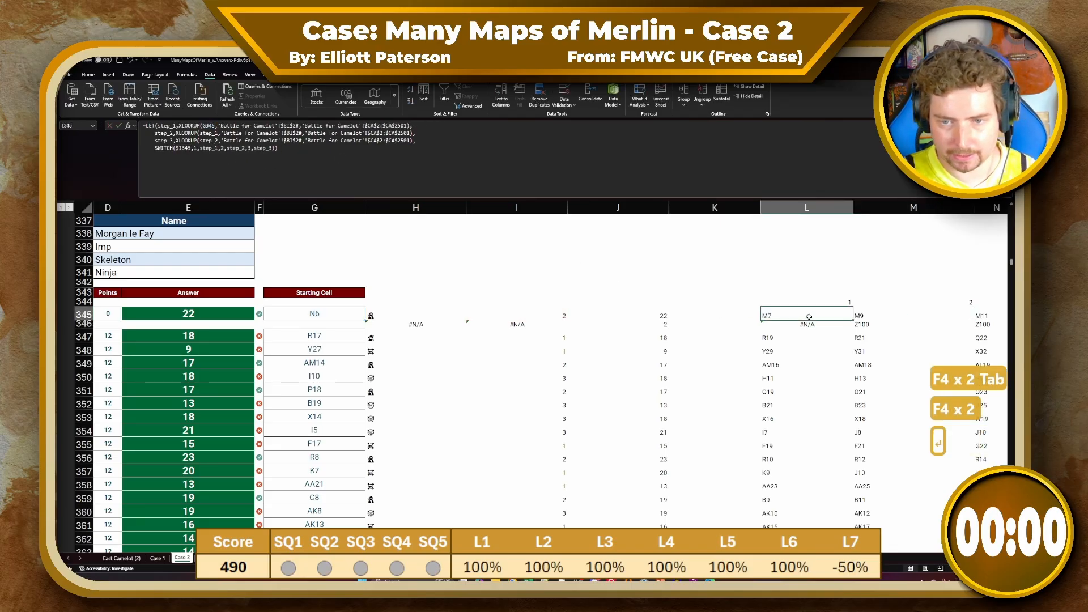
# Copy the L345 formula down column L to row 366, and the M345 formula down and across the movement grid
pyautogui.hotkey('ctrl', 'c')
pyautogui.hotkey('ctrl', 'shift', 'Down')
pyautogui.hotkey('ctrl', 'v')
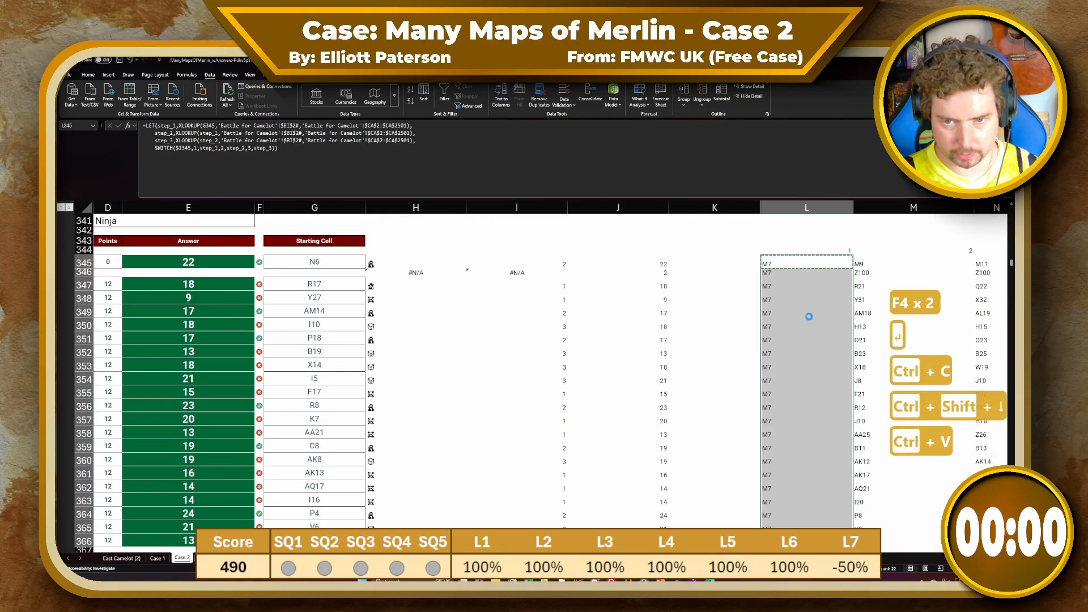
pyautogui.press('Right')
pyautogui.hotkey('ctrl', 'c')
pyautogui.hotkey('ctrl', 'shift', 'Down')
pyautogui.hotkey('ctrl', 'shift', 'Right')
pyautogui.hotkey('ctrl', 'v')
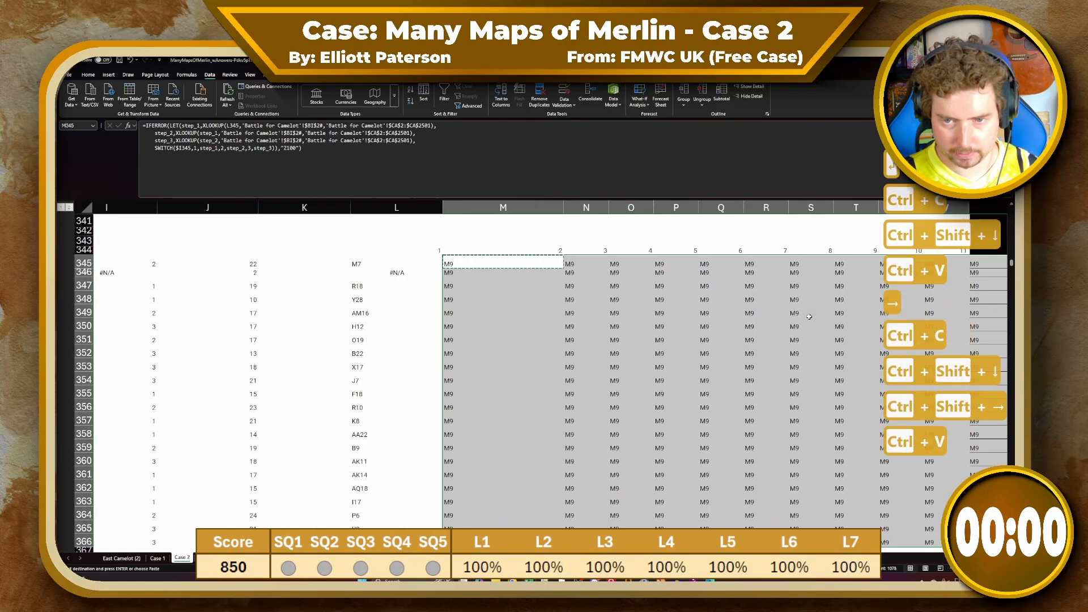
# Review the Quest 7 answers for games 61 to 80 alongside the hint text, the turn sequence in L344 and the speed lookup in I345
pyautogui.hotkey('ctrl', 'Left')
pyautogui.hotkey('ctrl', 'Left')
pyautogui.hotkey('ctrl', 'Left')
pyautogui.hotkey('ctrl', 'Left')
pyautogui.hotkey('ctrl', 'Left')
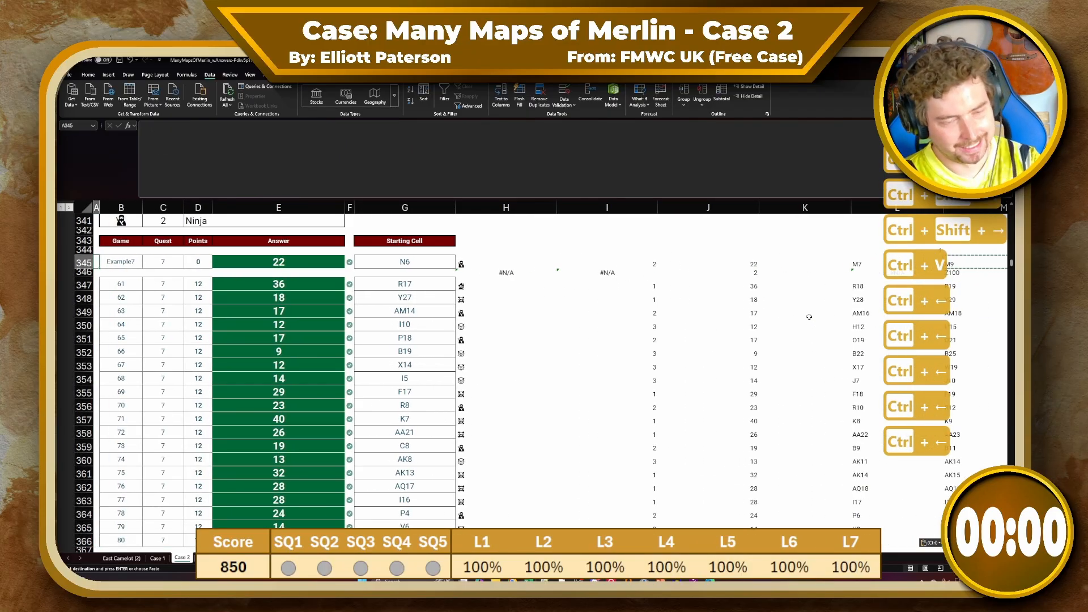
pyautogui.scroll(1, 737, 351)
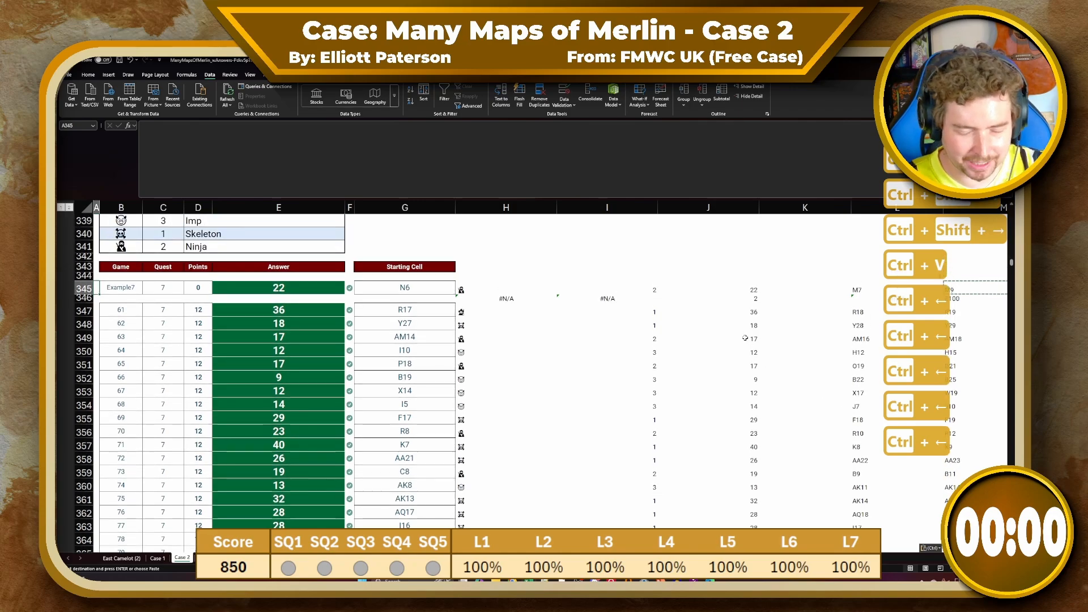
pyautogui.scroll(-3, 657, 385)
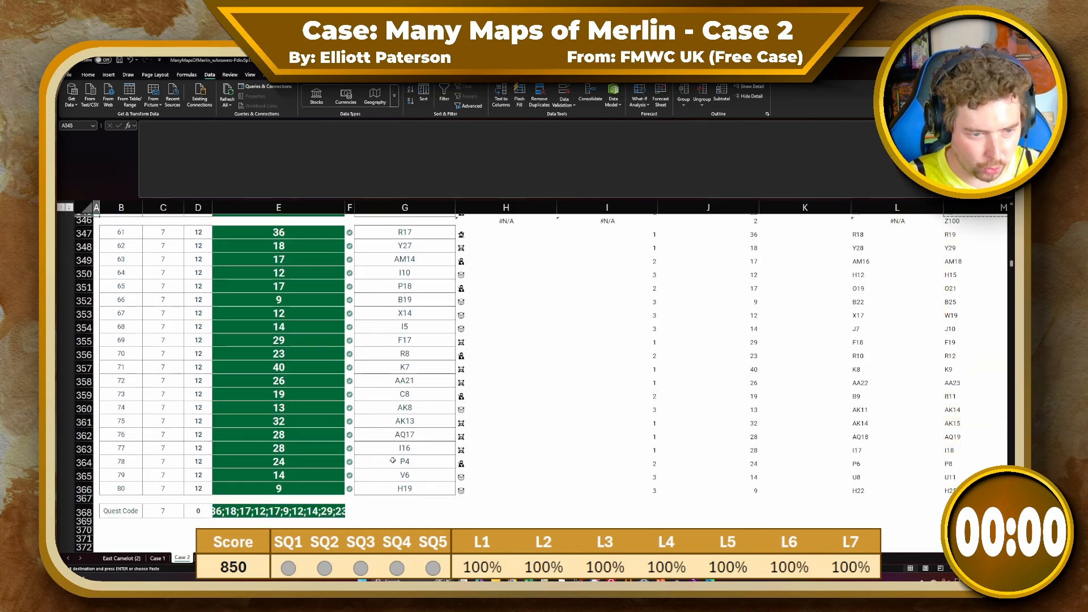
pyautogui.scroll(1, 624, 385)
pyautogui.scroll(7, 558, 383)
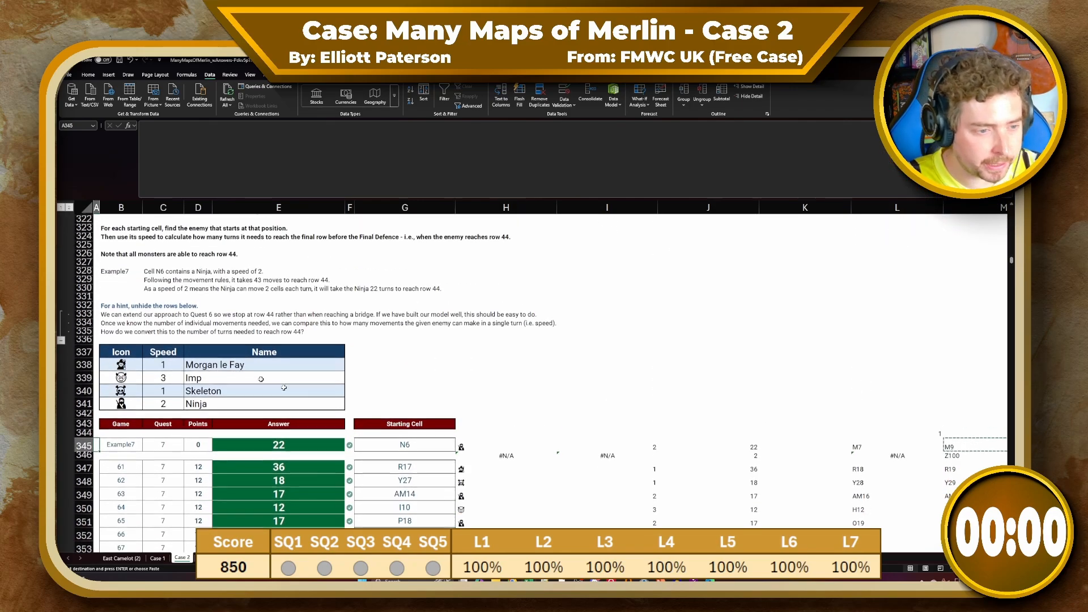
pyautogui.click(121, 321)
pyautogui.scroll(-3, 657, 418)
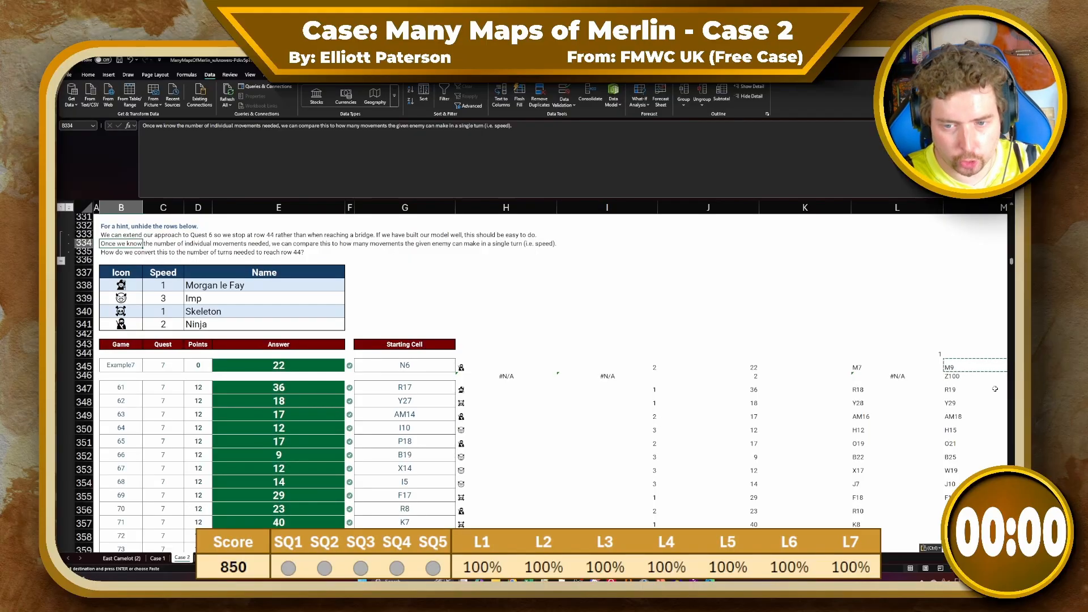
pyautogui.click(925, 355)
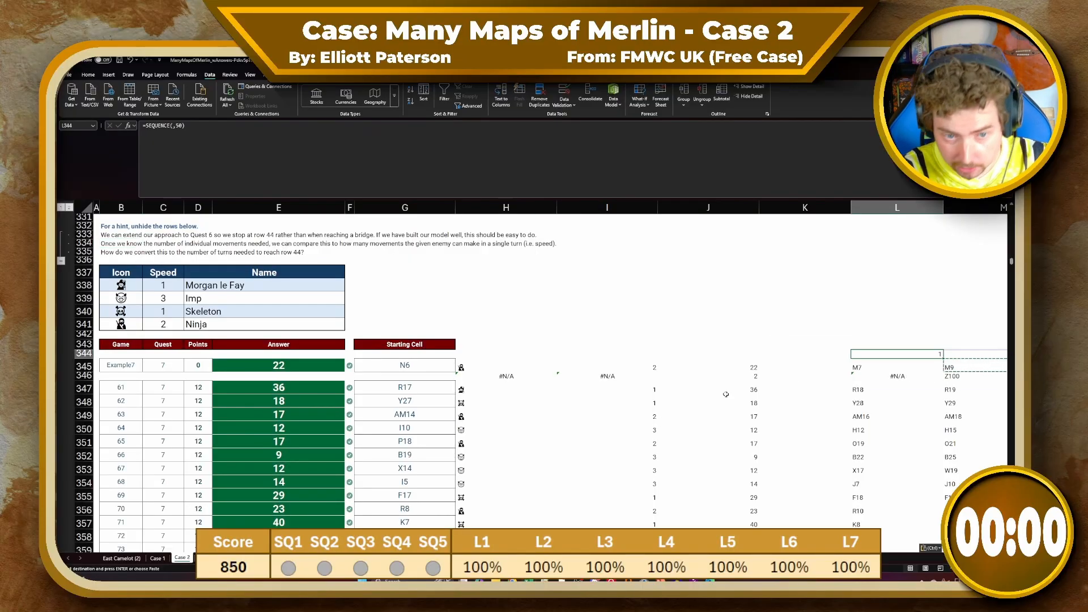
pyautogui.click(643, 366)
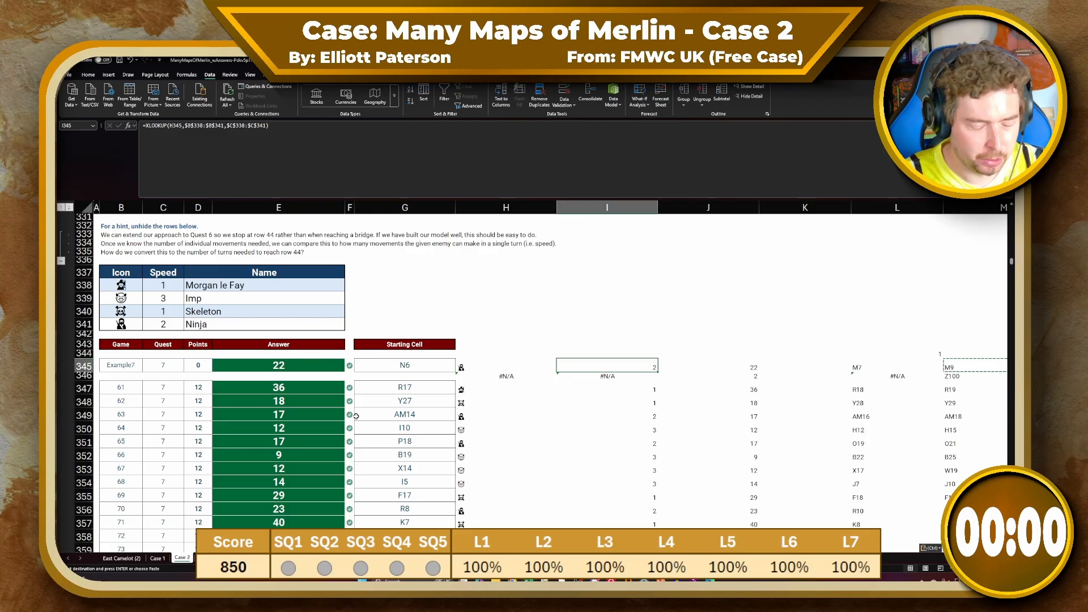
# Read the Side Quests questions on the Case 2 sheet and select the answer cell for Side Quest 1
pyautogui.scroll(20, 362, 420)
pyautogui.scroll(20, 362, 420)
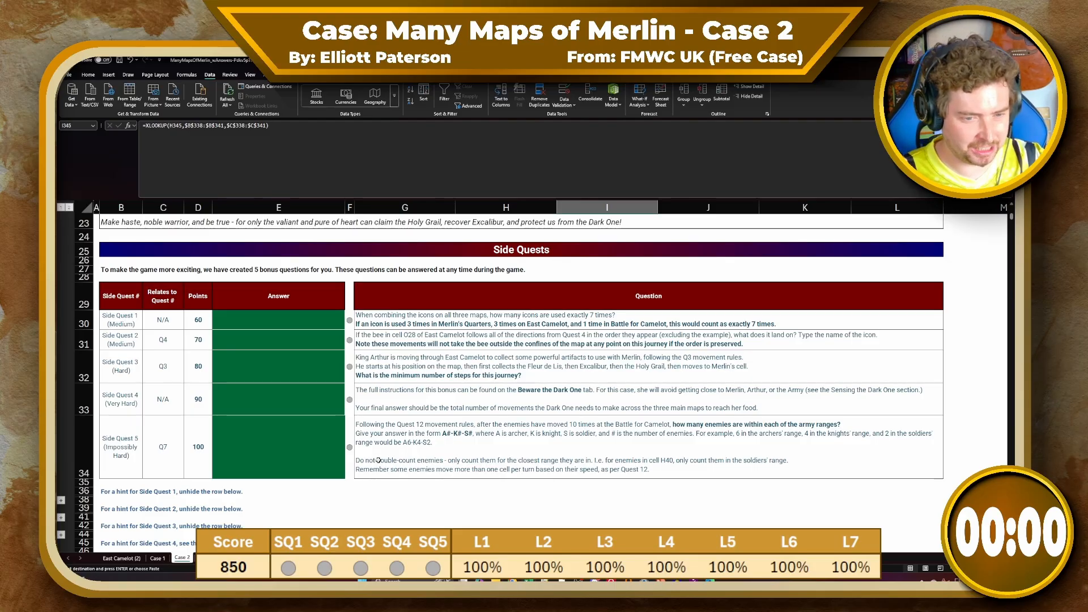
pyautogui.scroll(1, 364, 413)
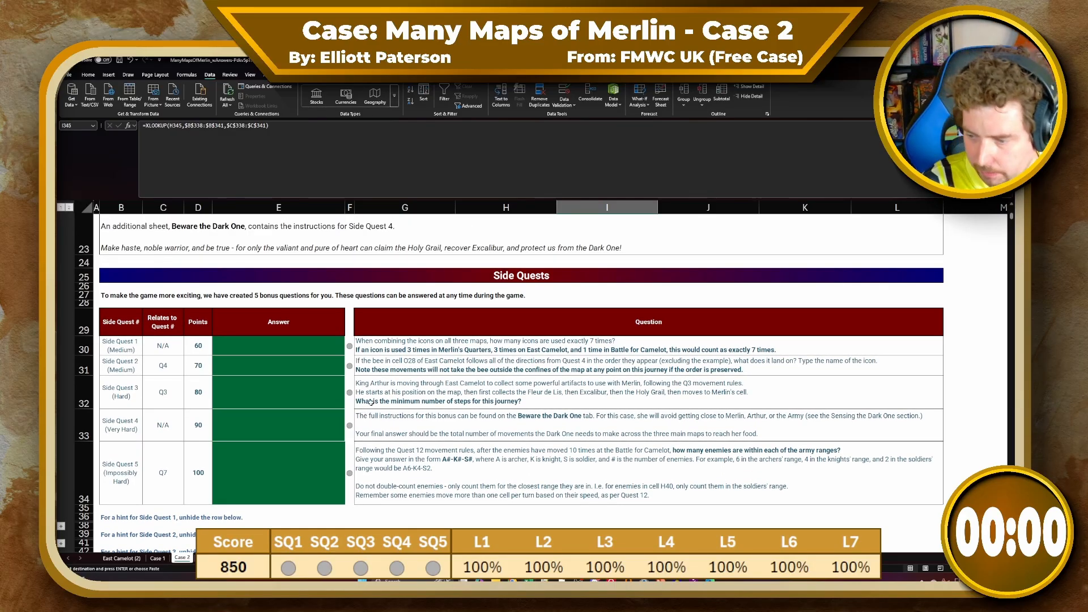
pyautogui.click(277, 351)
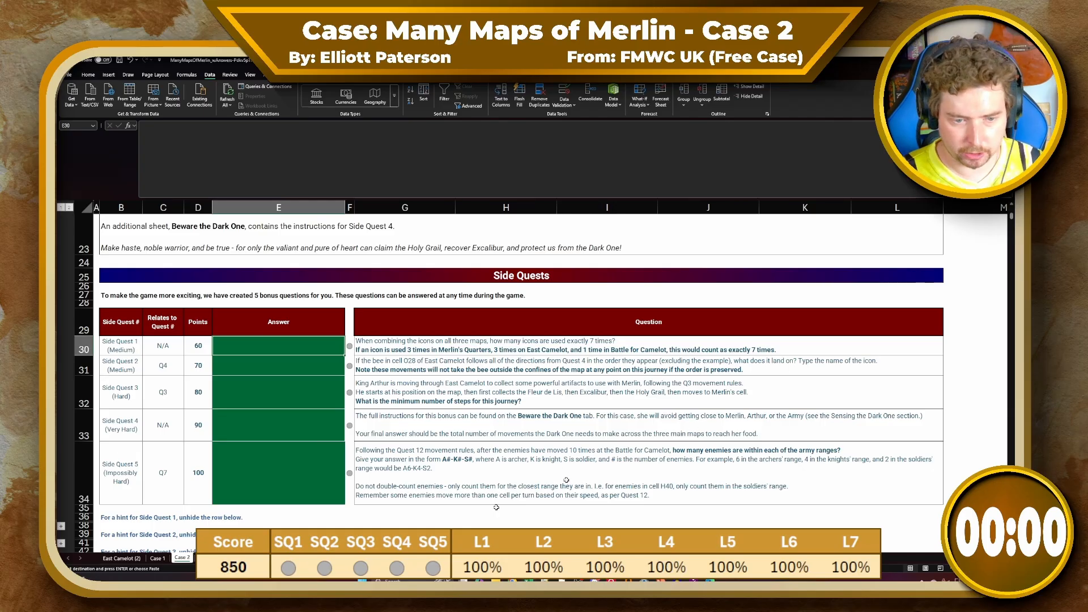
# On the blank worksheet, enter the bold heading SQ1 in cell A1
pyautogui.hotkey('ctrl', 'pagedown')
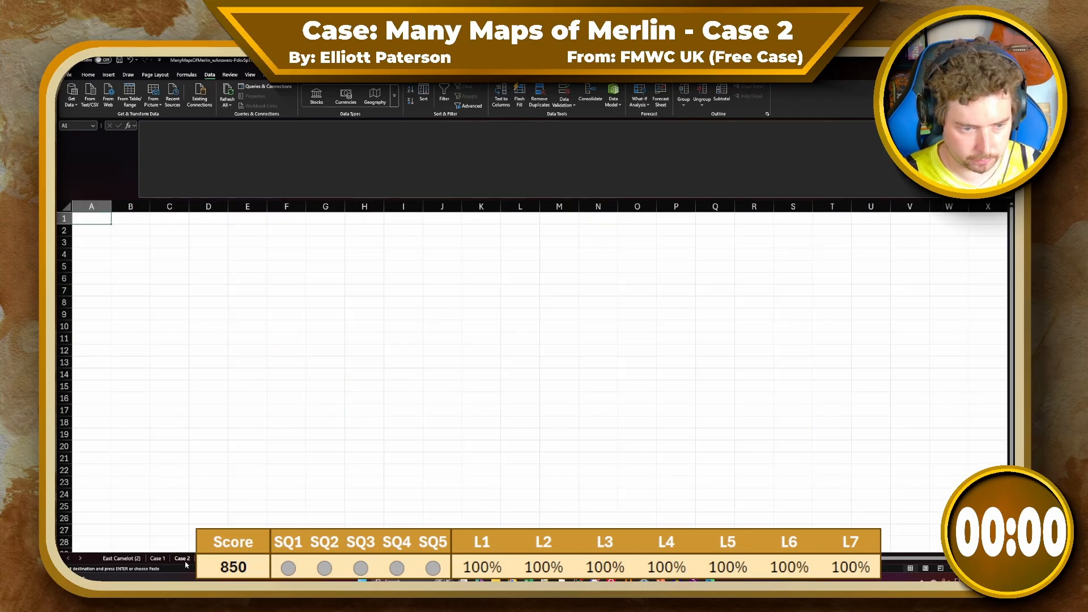
pyautogui.write('b')
pyautogui.press('Return')
pyautogui.press('Down')
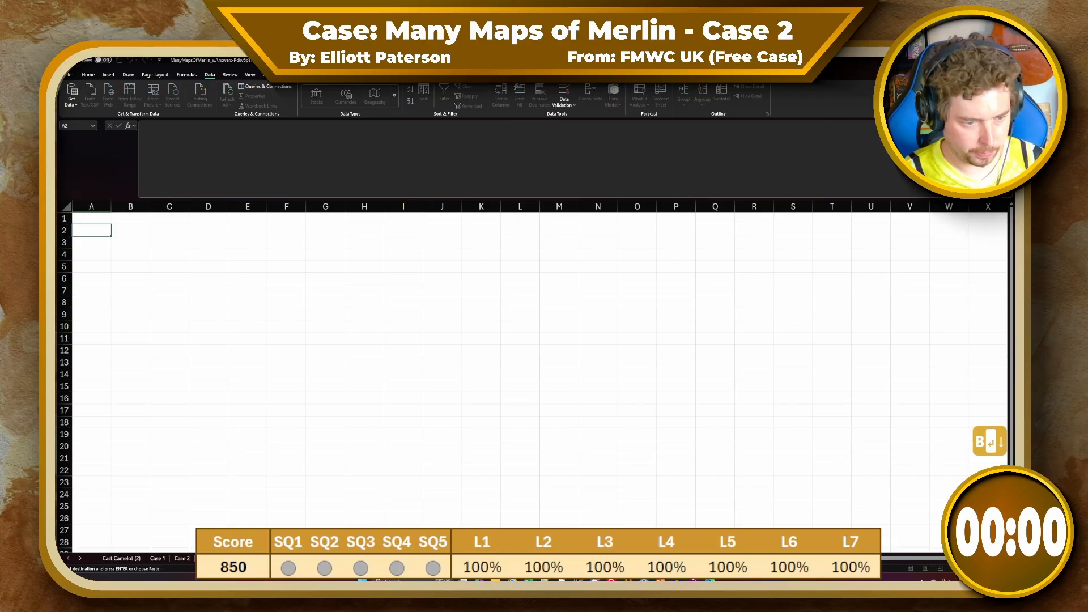
pyautogui.write('sq')
pyautogui.press('Return')
pyautogui.press('Up')
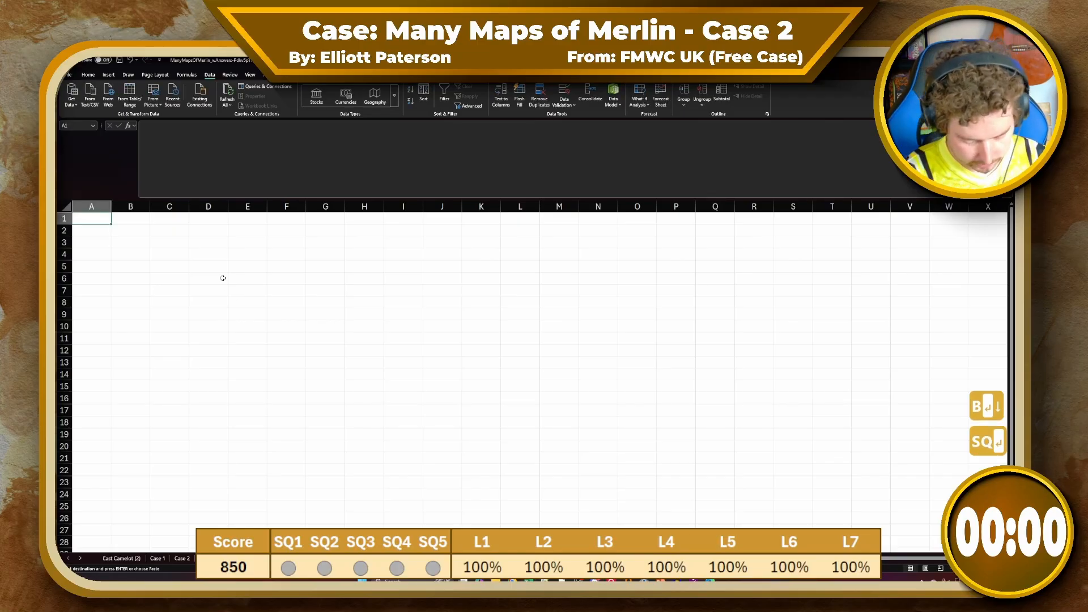
pyautogui.hotkey('ctrl', 'b')
pyautogui.write('SQ`1')
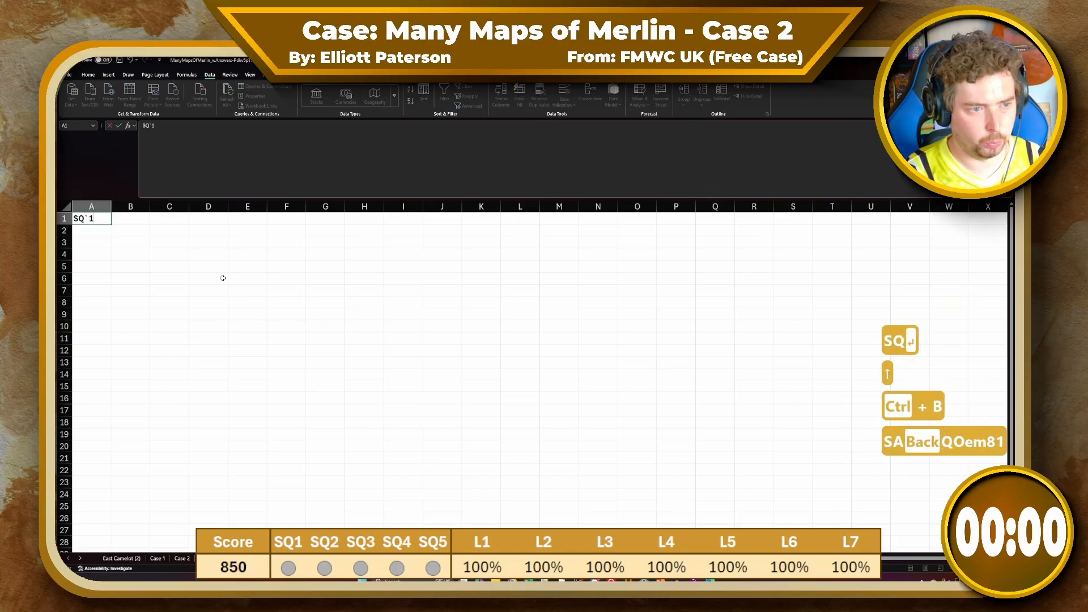
pyautogui.press('BackSpace')
pyautogui.press('BackSpace')
pyautogui.write('1')
pyautogui.press('Return')
# In cell A2, enter a reference to the spilled Icon column on the Battle for Camelot sheet, ='Battle for Camelot'!BH2#
pyautogui.write('=')
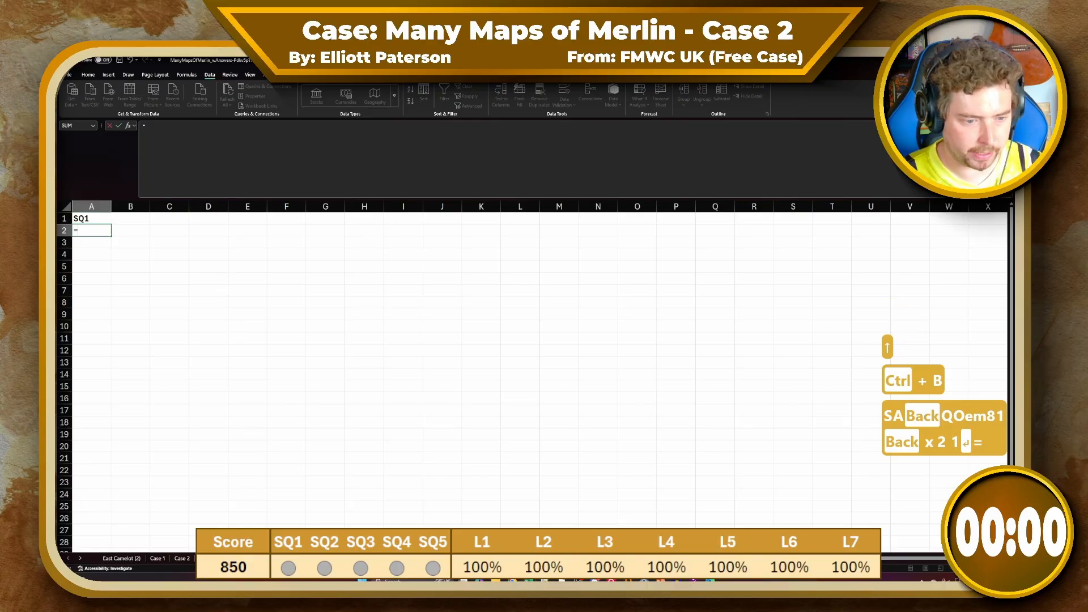
pyautogui.click(220, 558)
pyautogui.scroll(20, 409, 335)
pyautogui.click(409, 334)
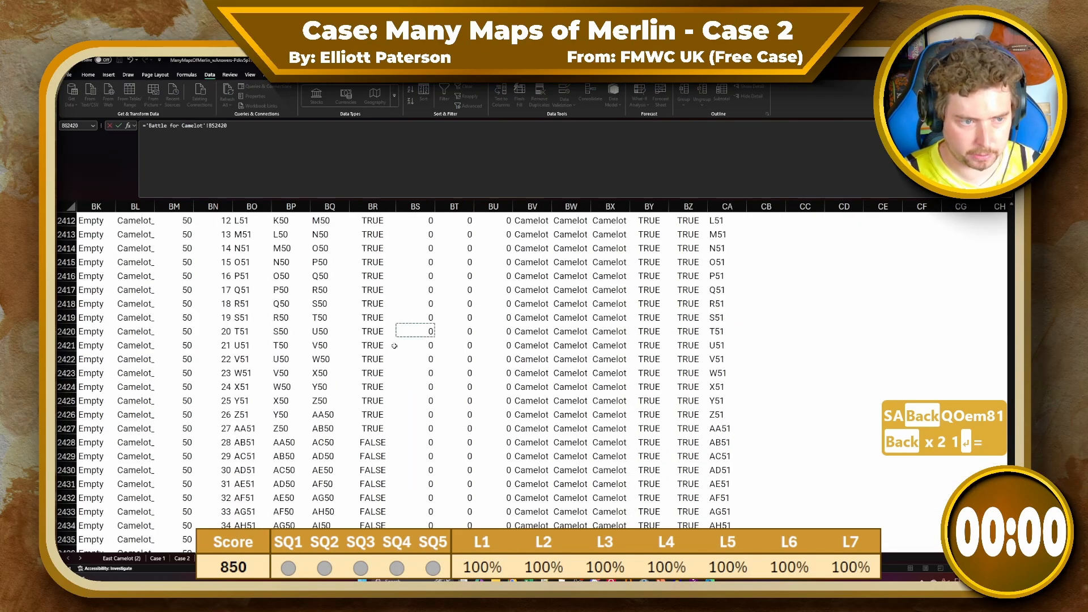
pyautogui.hotkey('ctrl', 'Left')
pyautogui.press('Left')
pyautogui.press('Left')
pyautogui.press('Right')
pyautogui.press('Right')
pyautogui.hotkey('ctrl', 'Up')
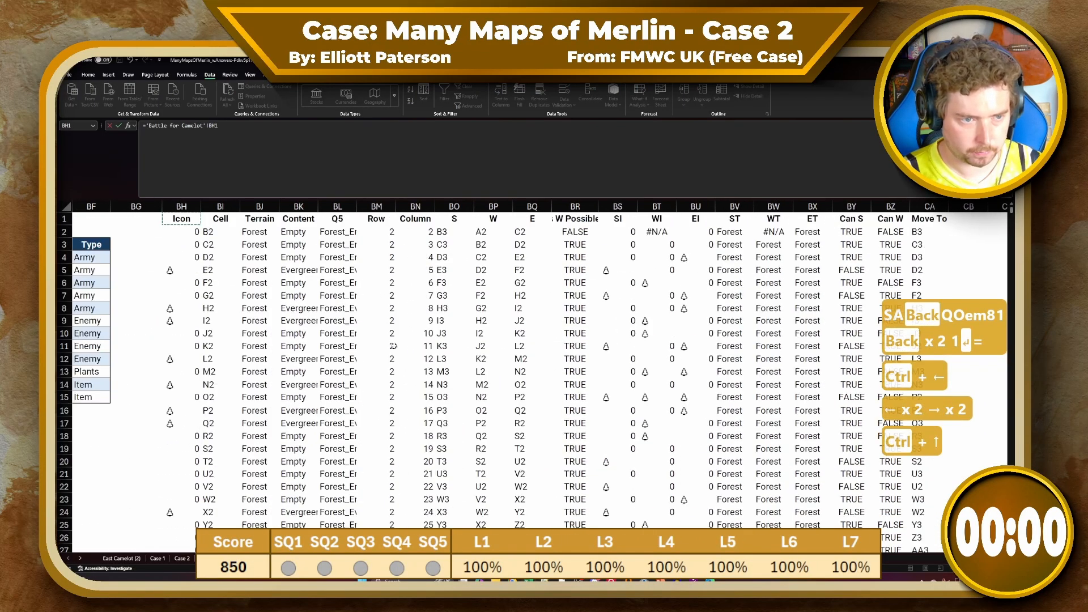
pyautogui.write('#')
pyautogui.press('Return')
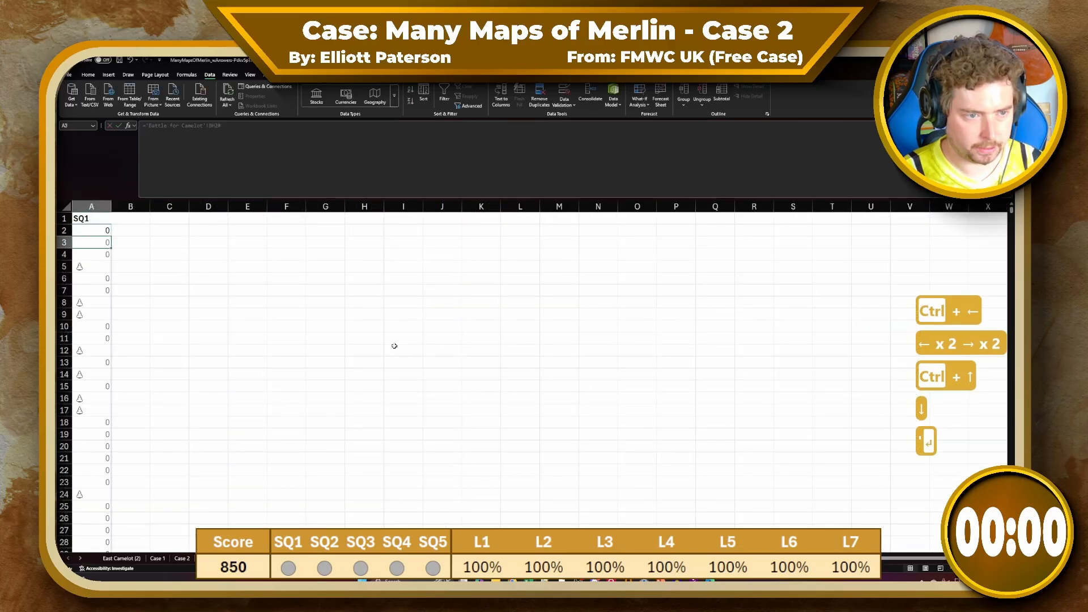
# Wrap the Battle for Camelot reference in A2 in a VSTACK function, leaving the formula open for more arrays
pyautogui.click(149, 147)
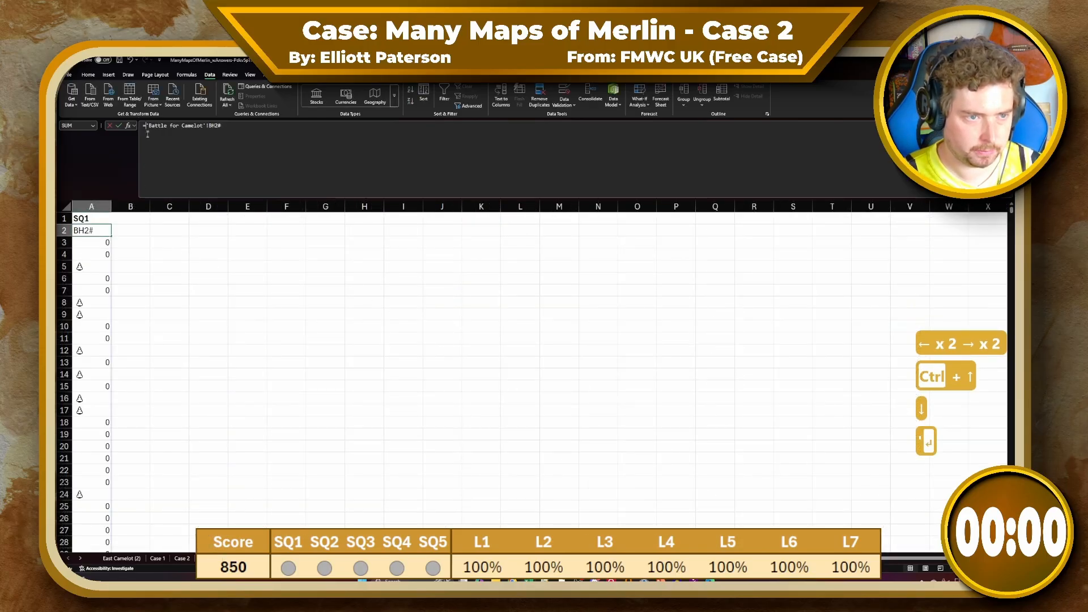
pyautogui.write('VSTACKK()')
pyautogui.press('BackSpace')
pyautogui.press('BackSpace')
pyautogui.press('BackSpace')
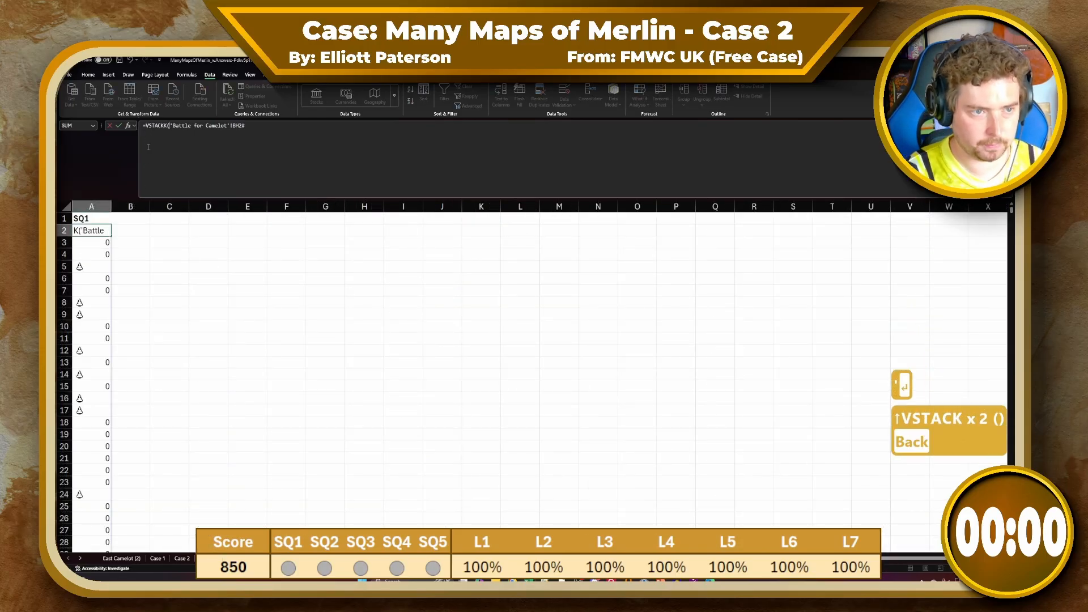
pyautogui.write('(')
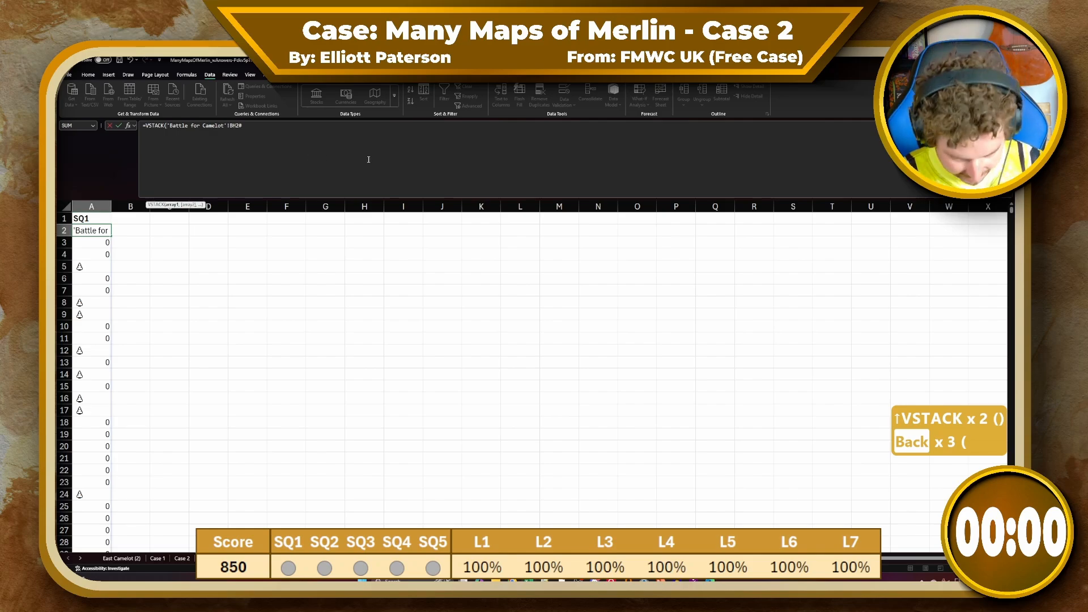
# Add the spilled icon list AD4# from the Merlin's Quarters sheet as the second VSTACK array
pyautogui.write(',')
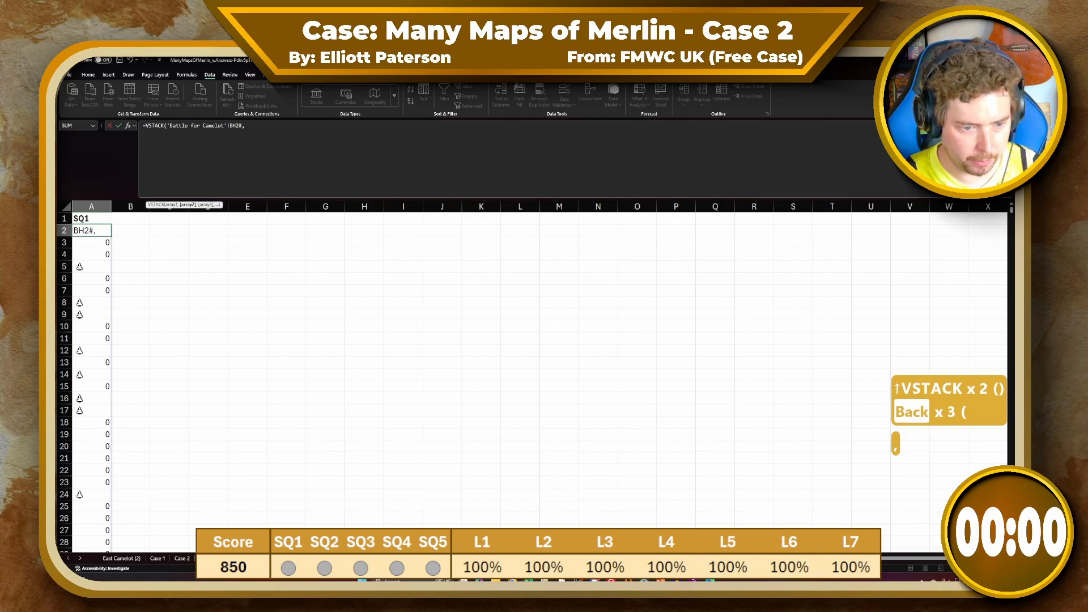
pyautogui.click(726, 253)
pyautogui.press('Right')
pyautogui.press('Right')
pyautogui.press('Right')
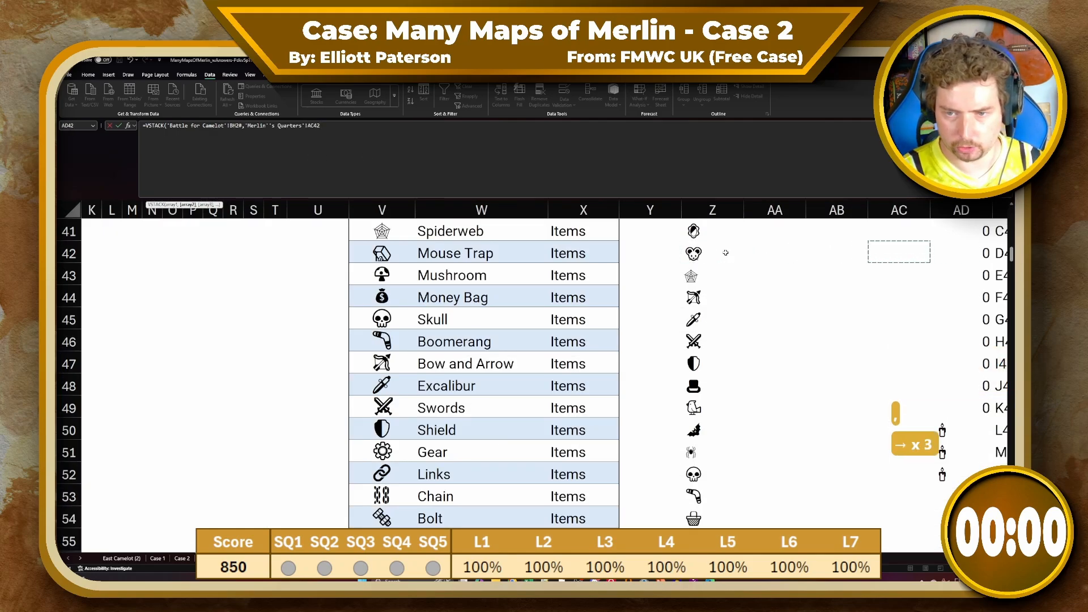
pyautogui.press('Right')
pyautogui.press('Right')
pyautogui.hotkey('ctrl', 'Up')
pyautogui.press('Left')
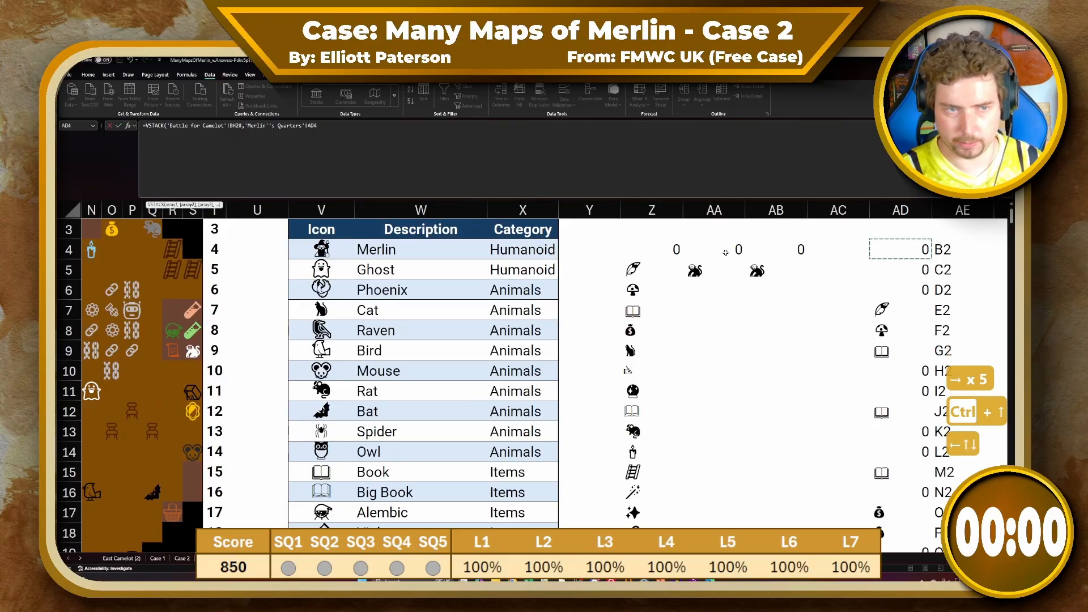
pyautogui.write('#,')
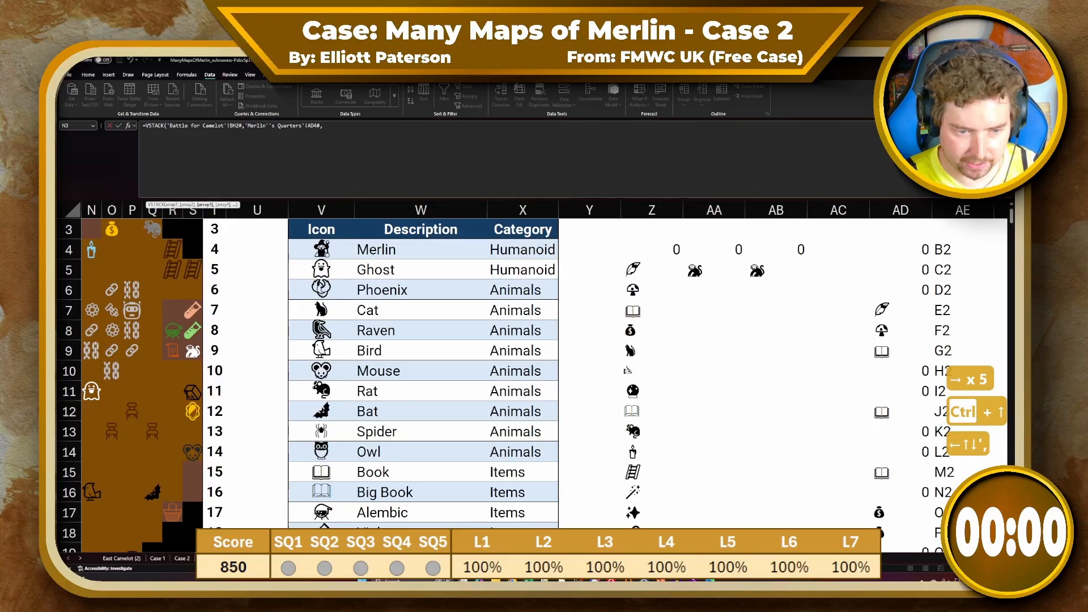
# Add the spilled icon list BJ4# from the East Camelot sheet as the third VSTACK array and complete the formula
pyautogui.click(562, 559)
pyautogui.click(451, 306)
pyautogui.hotkey('ctrl', 'Up')
pyautogui.press('Down')
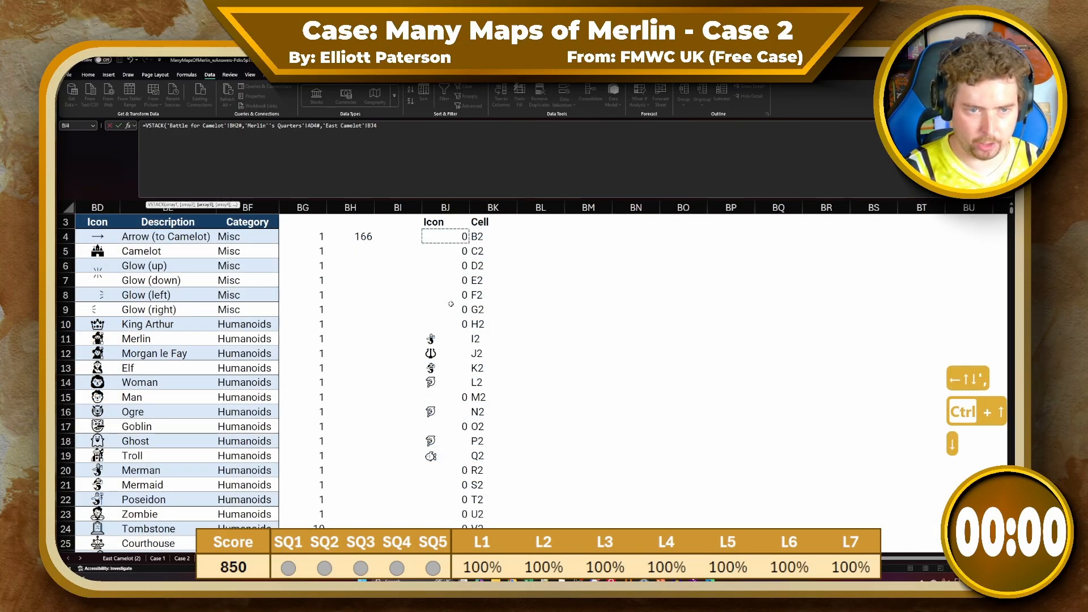
pyautogui.write('#')
pyautogui.press('Return')
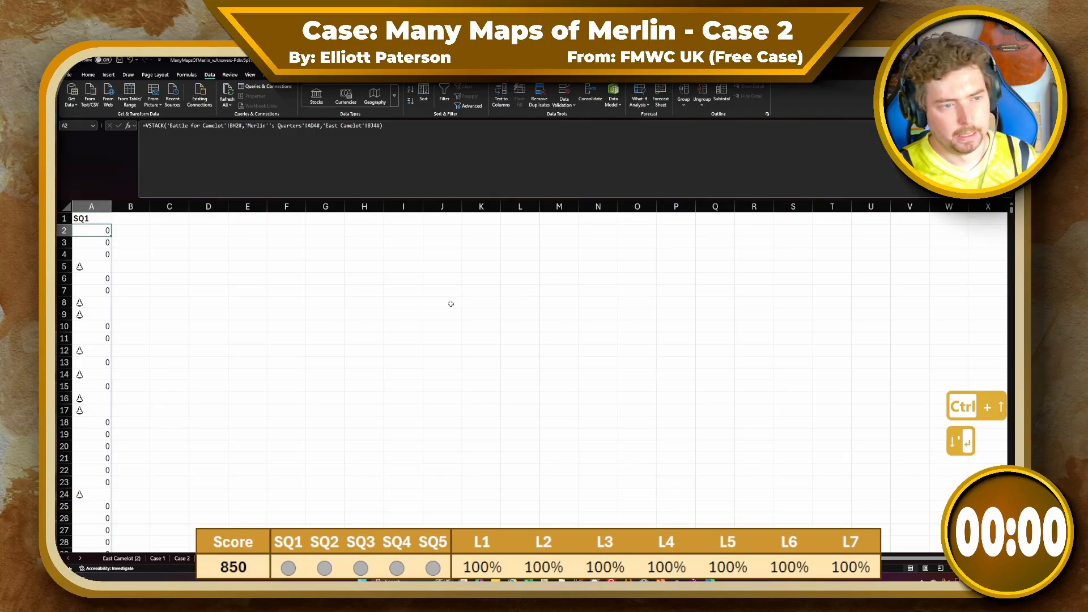
# In cell B2, list the distinct icons of the stacked column with =UNIQUE(A2#)
pyautogui.press('Right')
pyautogui.write('=UNIQUE(*')
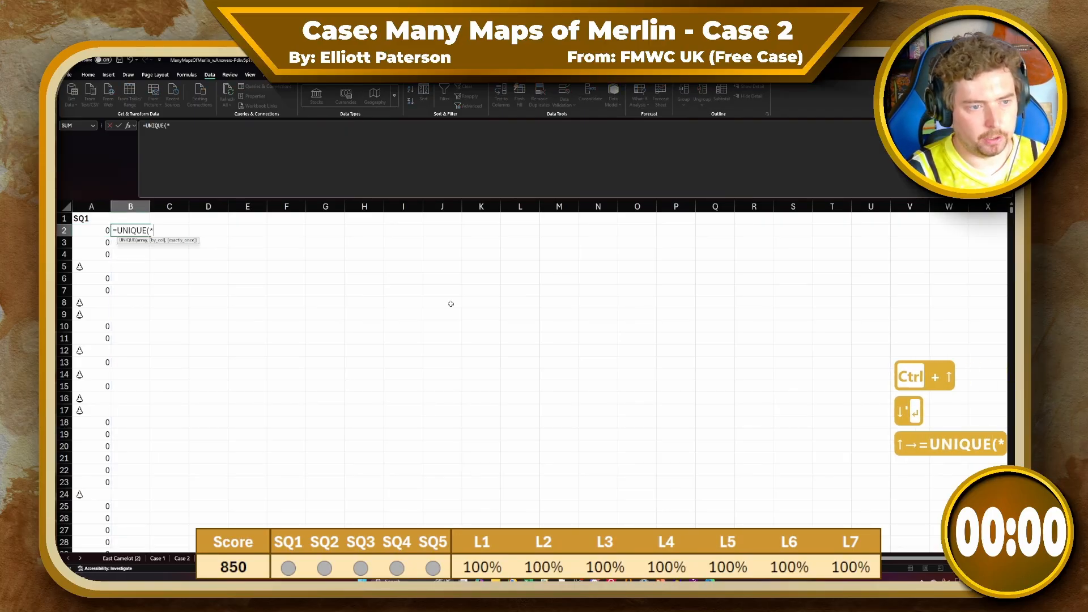
pyautogui.press('BackSpace')
pyautogui.press('Left')
pyautogui.hotkey('ctrl', 'shift', 'Down')
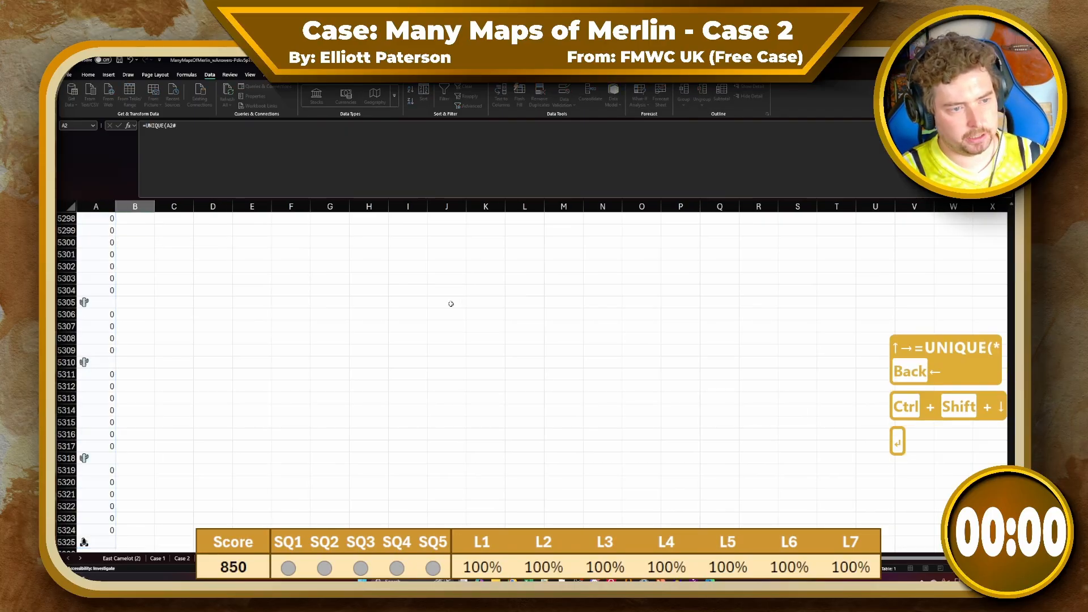
pyautogui.press('Return')
pyautogui.scroll(1, 450, 304)
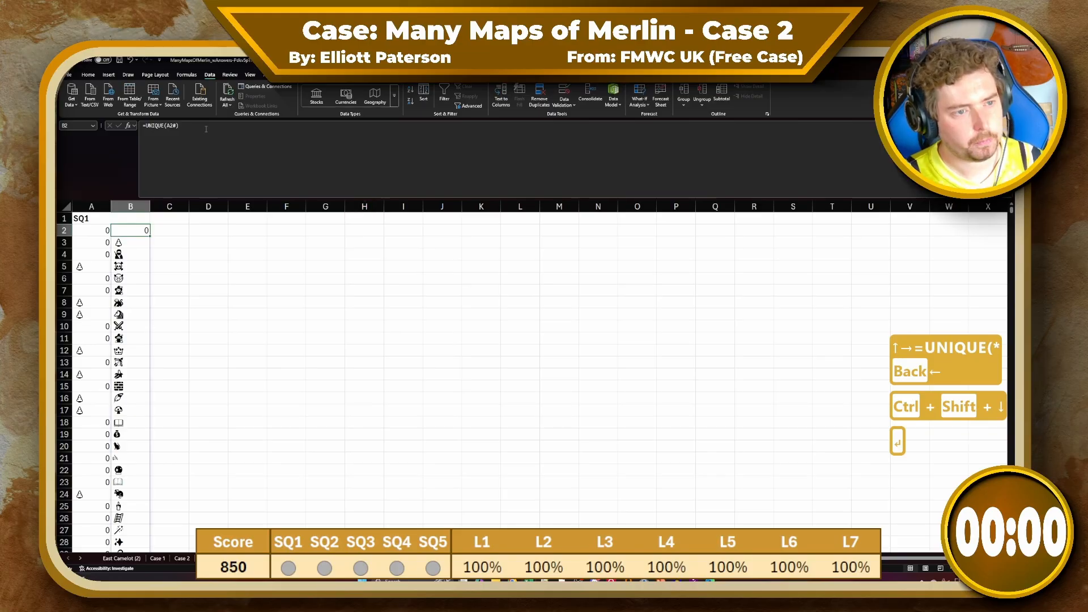
# In cell C2, count how often each distinct icon occurs with =COUNTIFS(A2#,B2#)
pyautogui.press('Up')
pyautogui.press('Up')
pyautogui.press('Down')
pyautogui.press('Right')
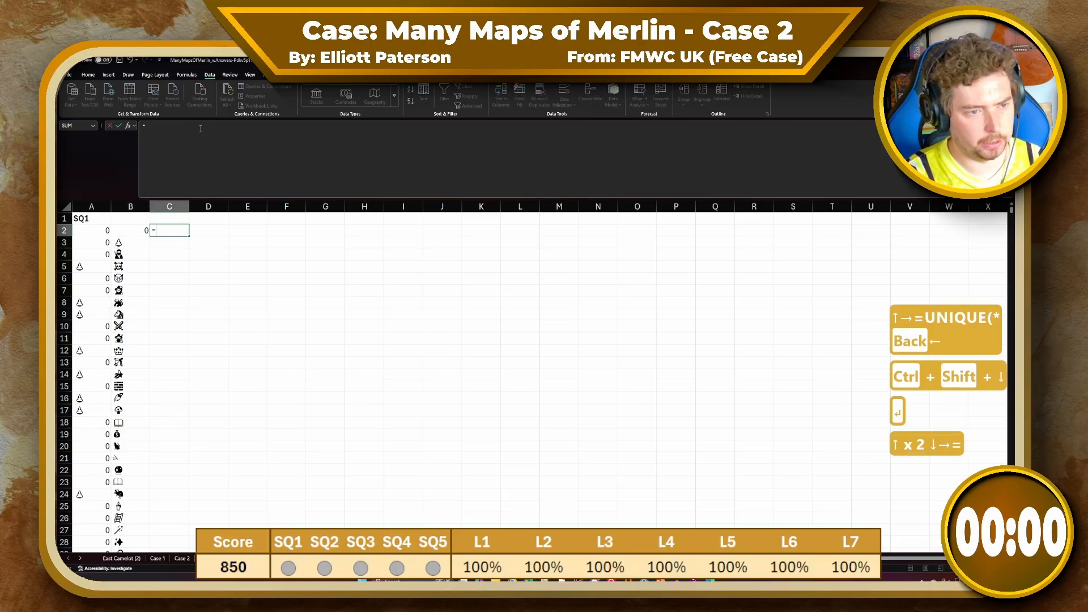
pyautogui.write('=COUNTIFS(')
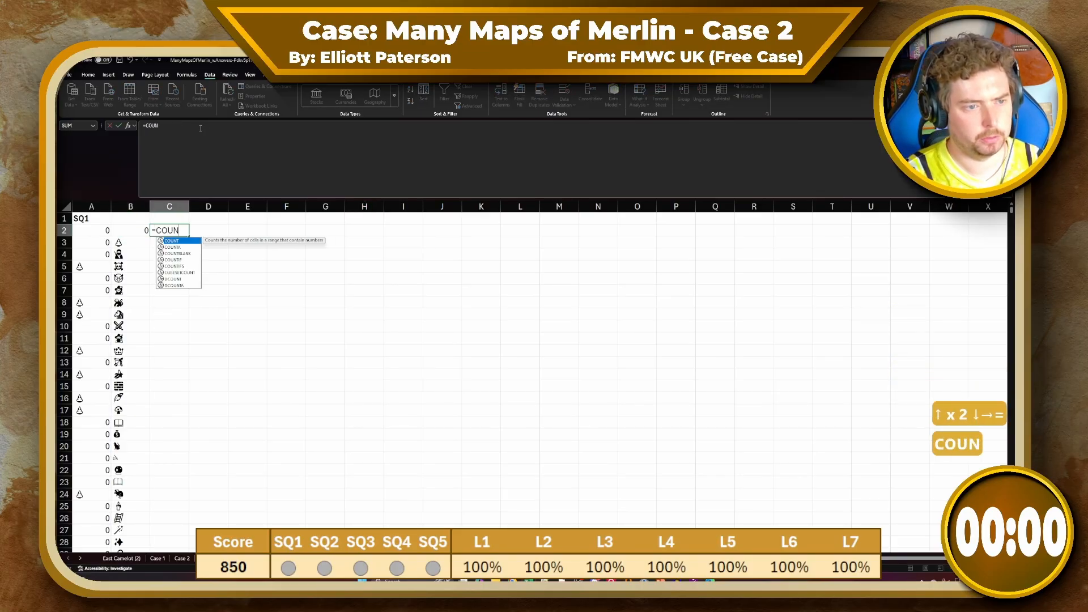
pyautogui.press('Left')
pyautogui.press('Left')
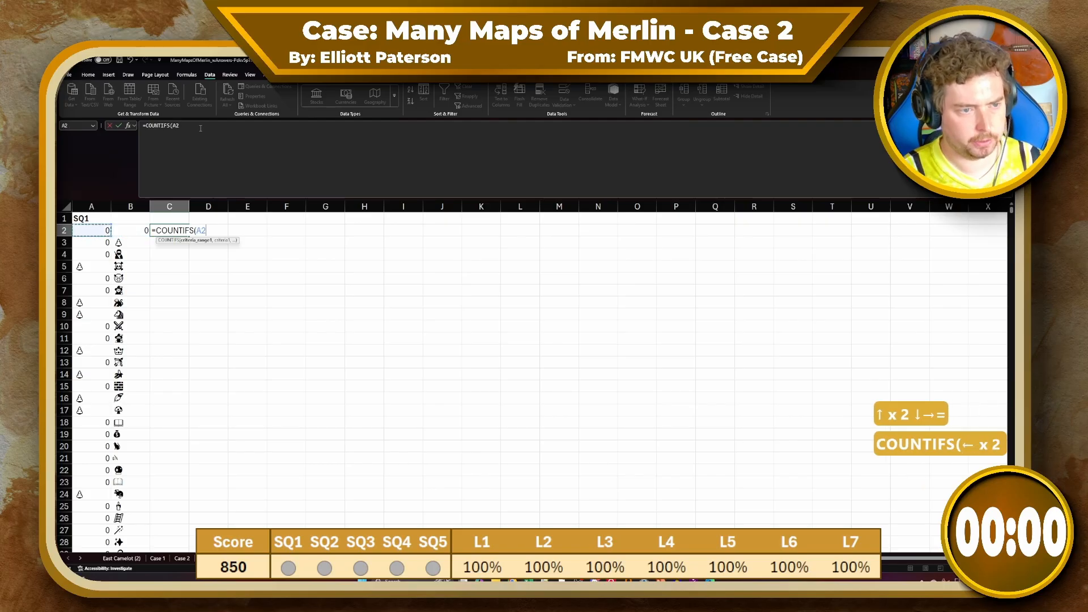
pyautogui.hotkey('ctrl', 'shift', 'Down')
pyautogui.write(',')
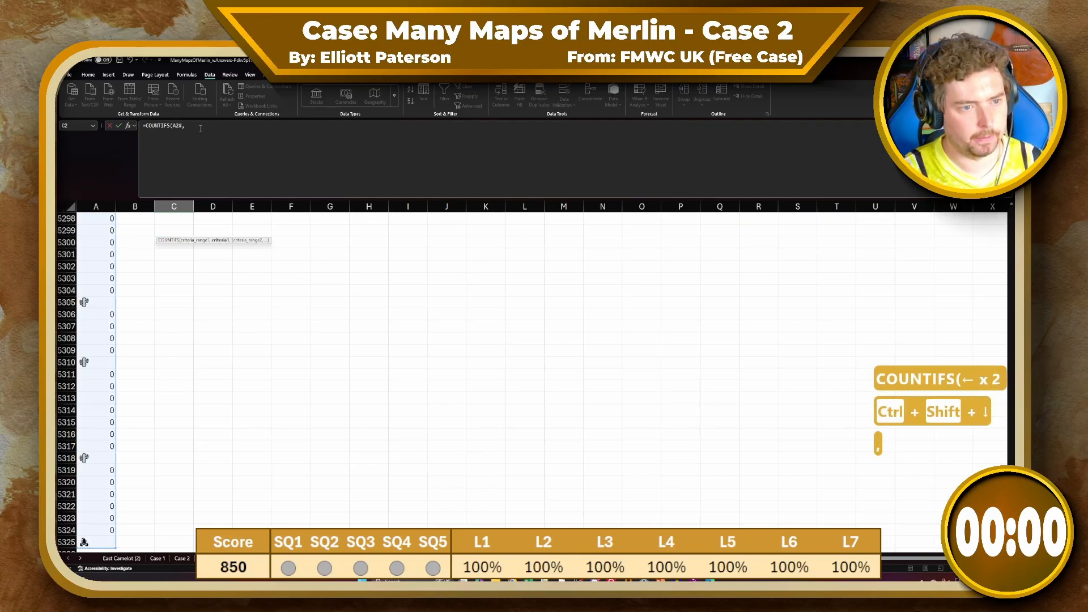
pyautogui.press('Left')
pyautogui.hotkey('ctrl', 'shift', 'Down')
pyautogui.press('Return')
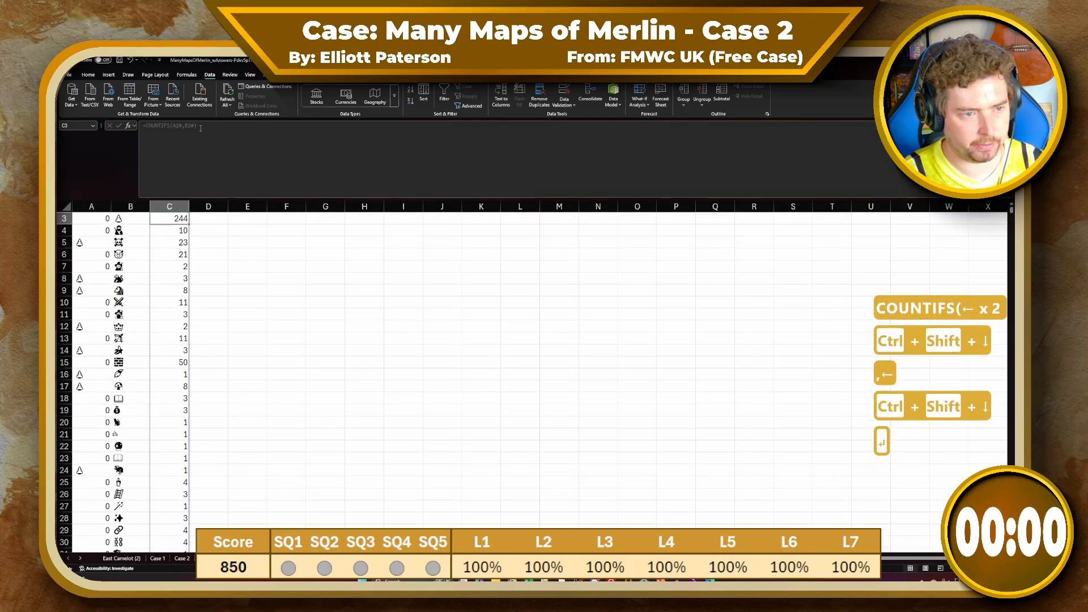
# In cell D2, count the icons used exactly seven times with =COUNTIFS(C2#,7)
pyautogui.press('Up')
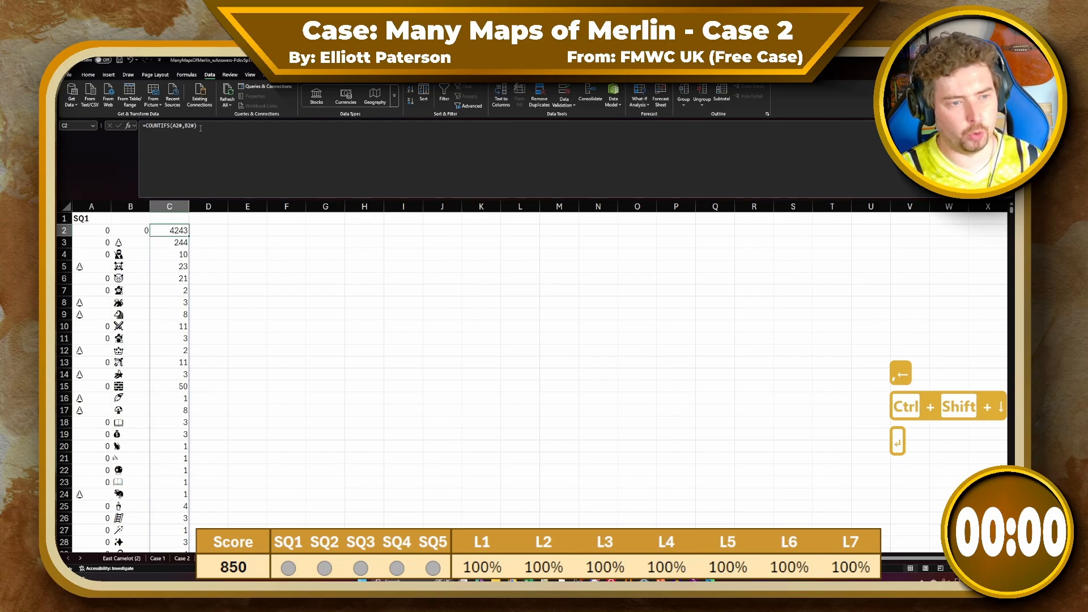
pyautogui.press('Right')
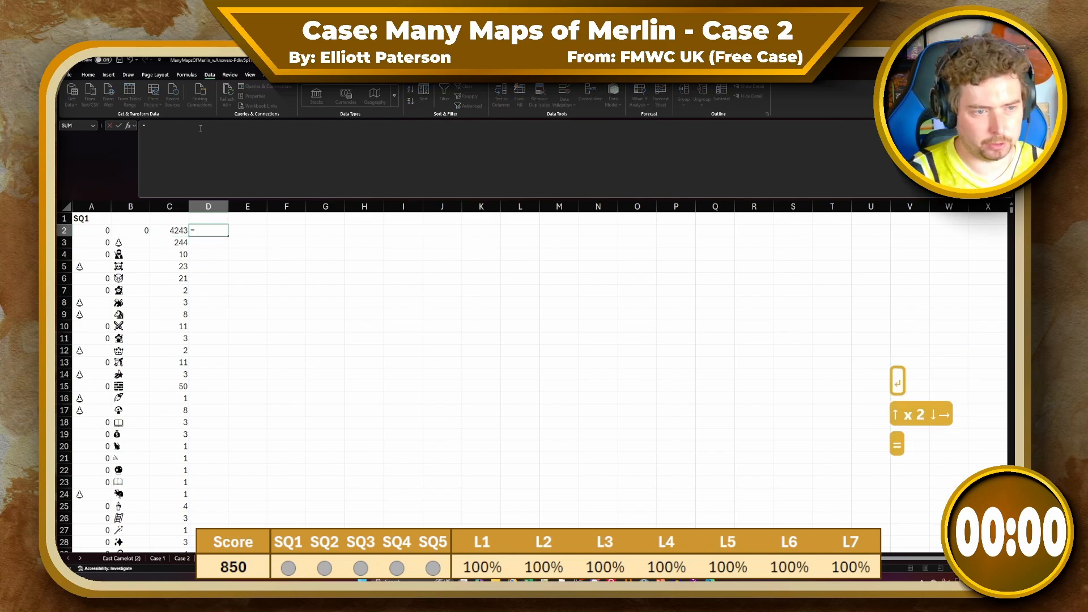
pyautogui.write('=COUNTIFS(')
pyautogui.press('Left')
pyautogui.hotkey('ctrl', 'shift', 'Down')
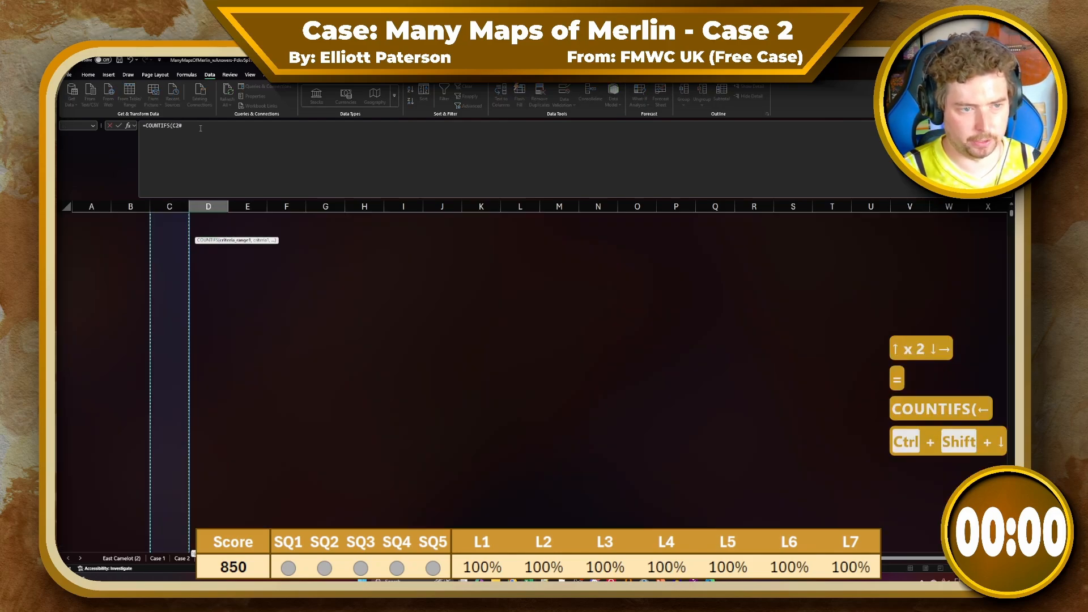
pyautogui.write(',7')
pyautogui.press('Return')
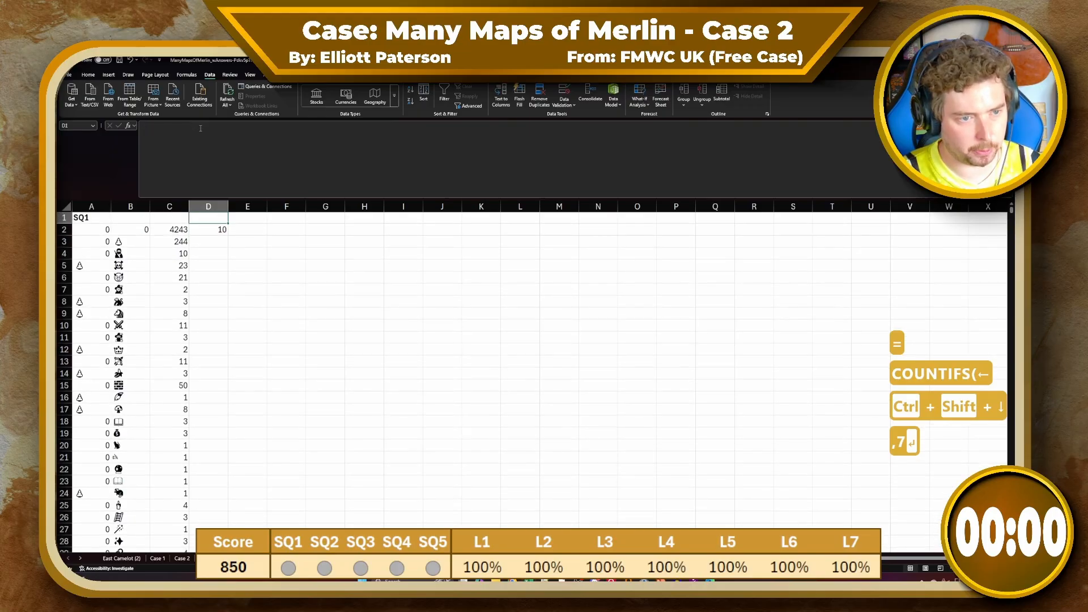
# Enter 10 as the Side Quest 1 answer in cell E30 of the Case 2 sheet
pyautogui.click(178, 560)
pyautogui.click(261, 346)
pyautogui.write('10')
pyautogui.press('Return')
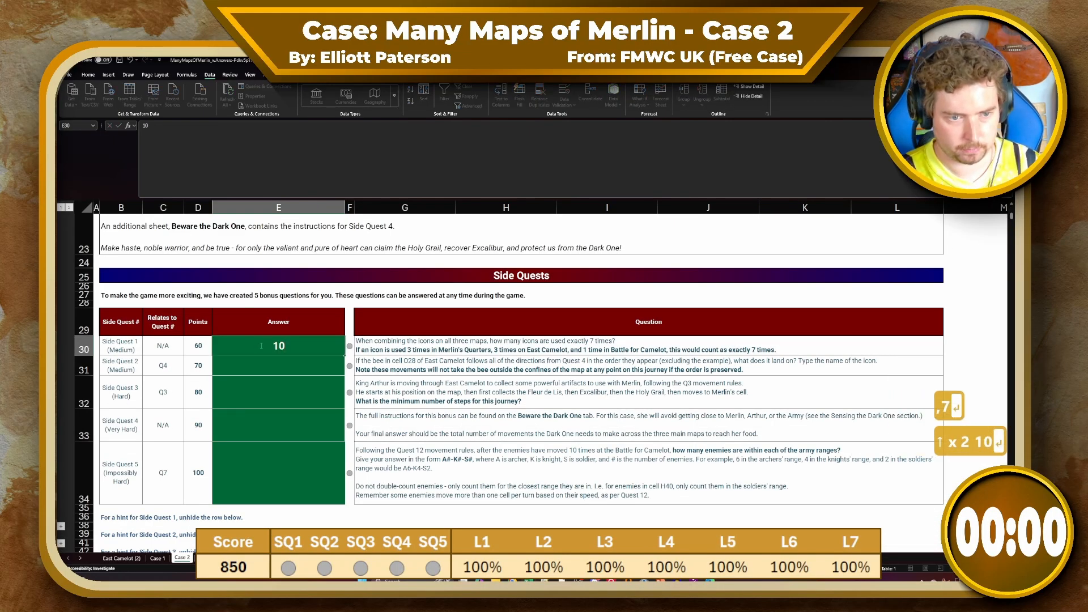
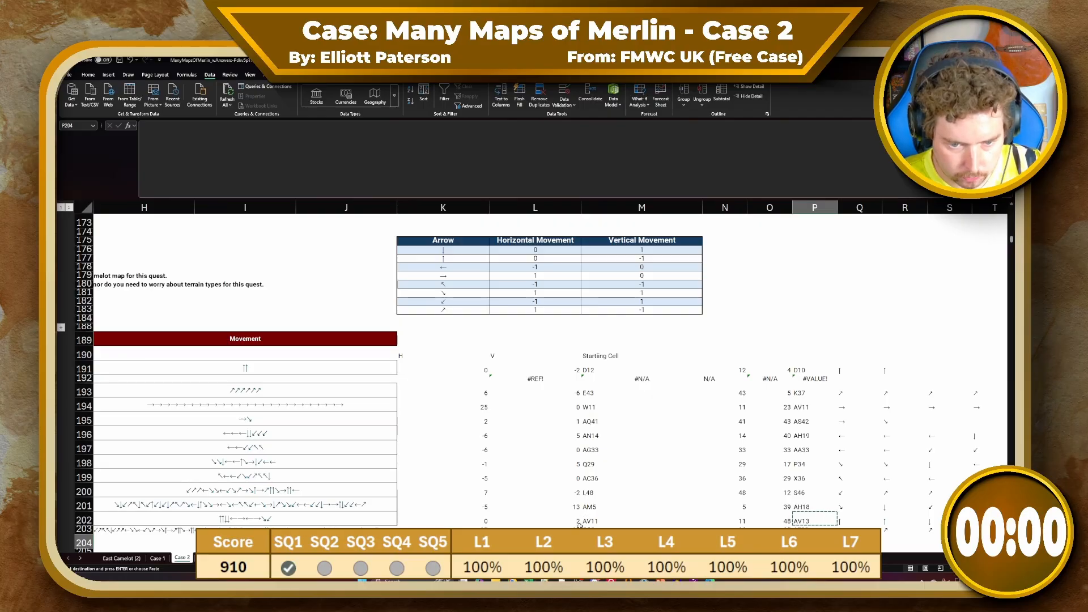
# Check row 203's starting cell, the combined movement string in H203, and the horizontal and vertical movement sums in K203 and L203
pyautogui.click(595, 519)
pyautogui.click(299, 163)
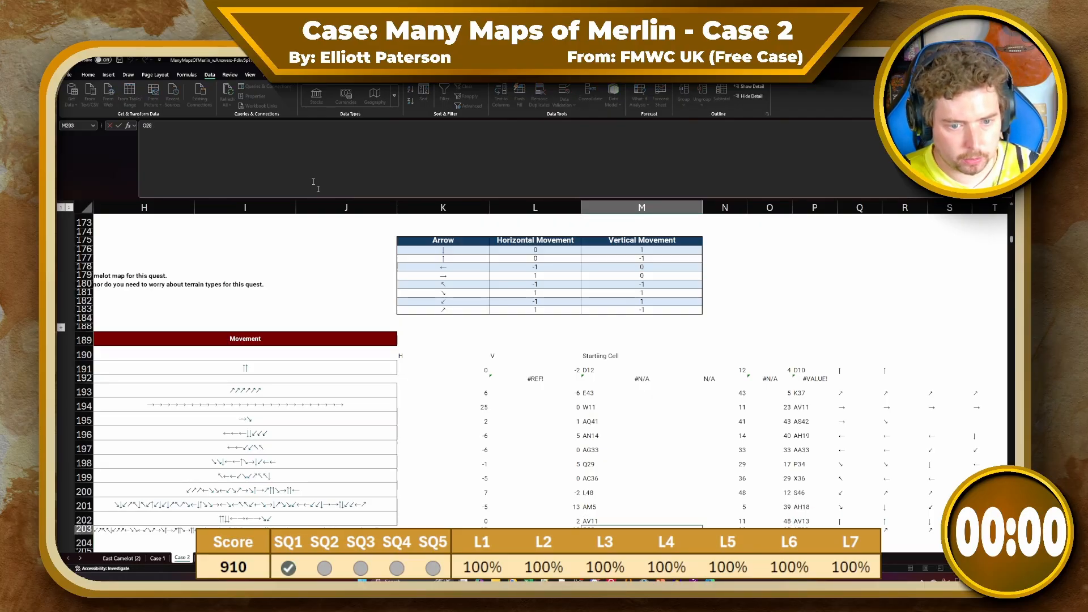
pyautogui.click(440, 521)
pyautogui.click(154, 528)
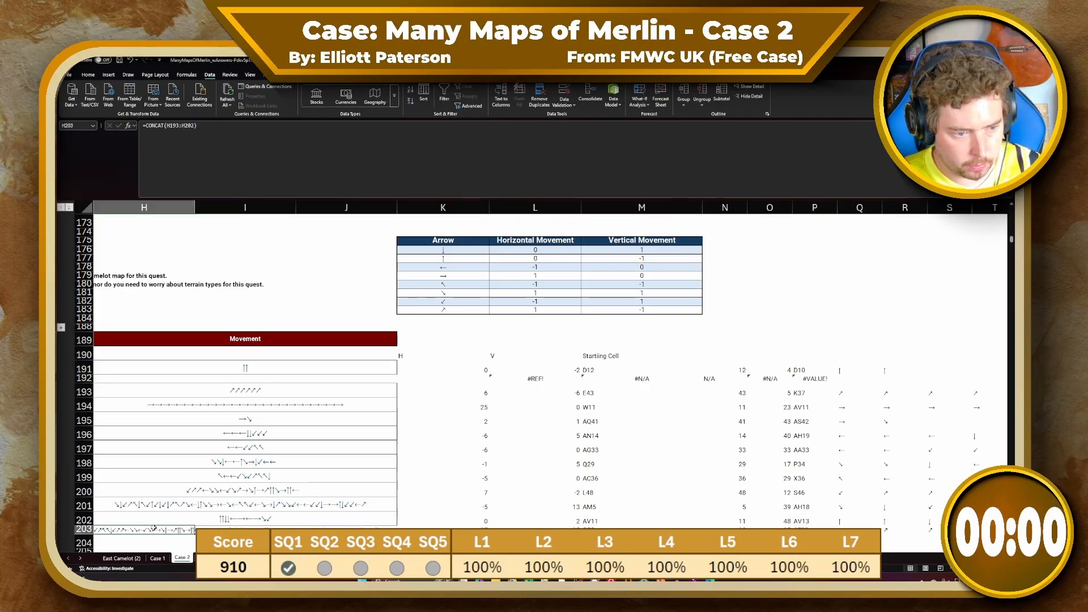
pyautogui.click(234, 189)
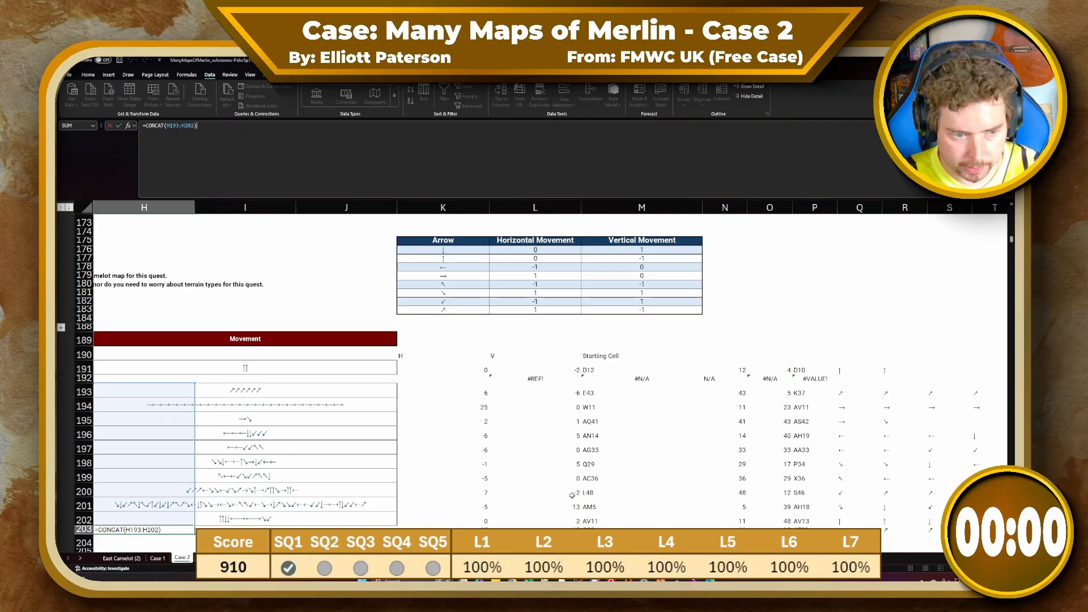
pyautogui.press('Escape')
pyautogui.click(533, 527)
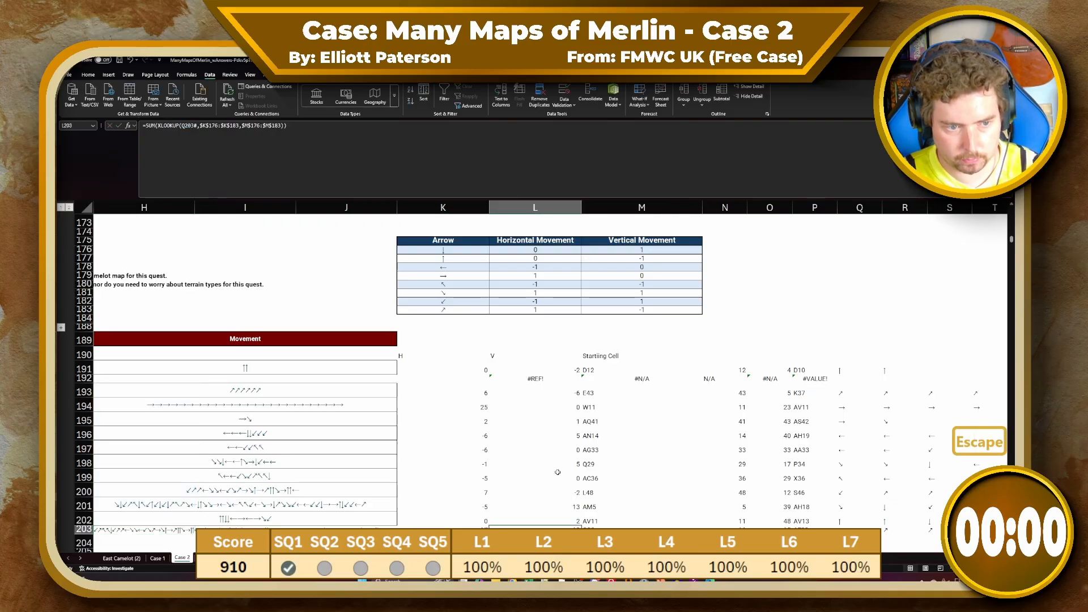
pyautogui.press('Left')
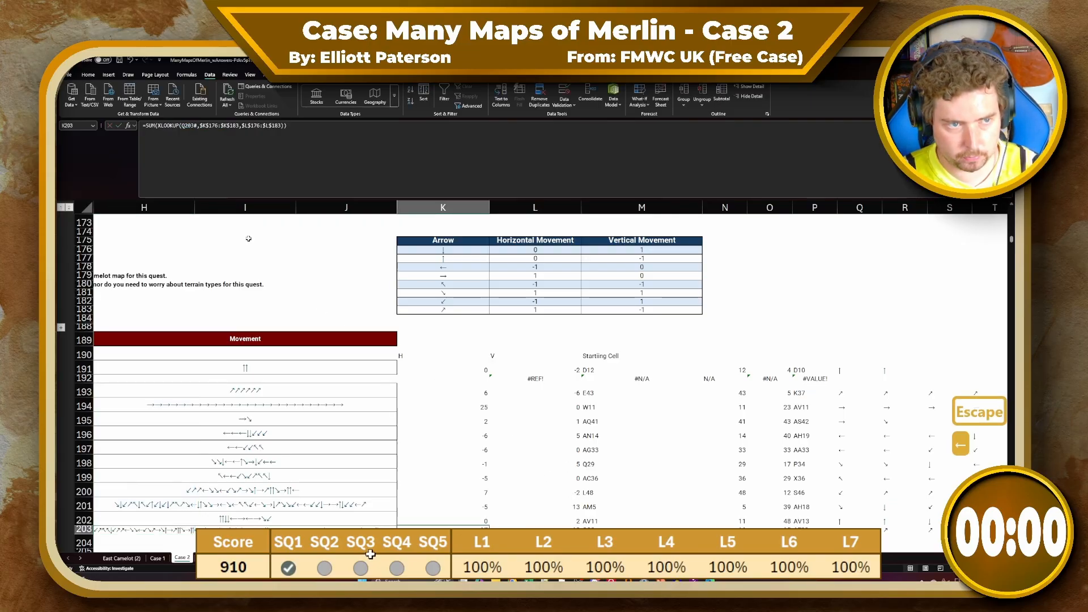
pyautogui.press('F2')
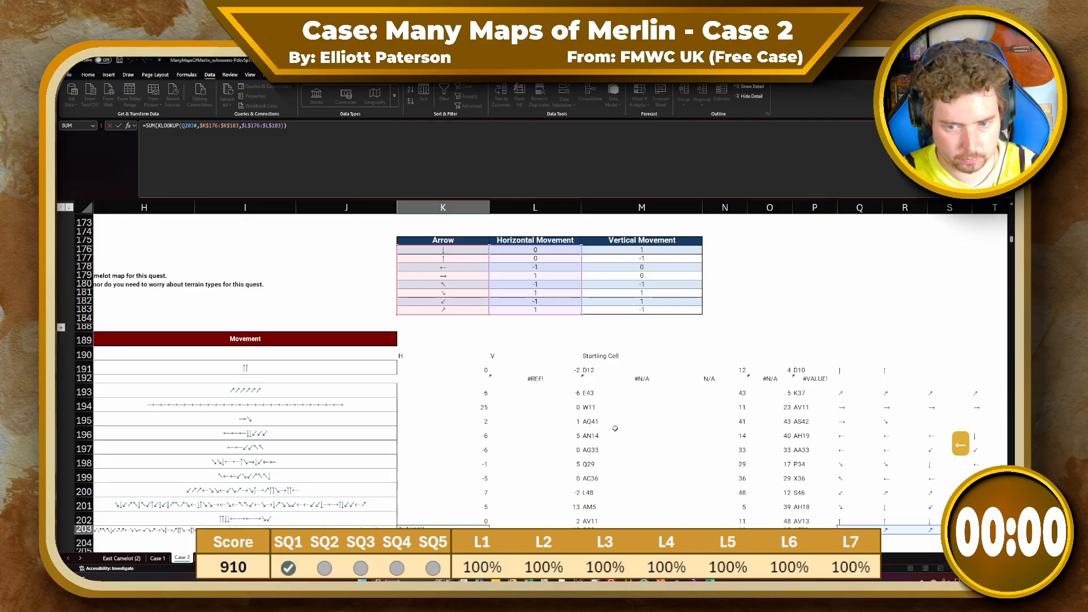
pyautogui.hscroll(20, 549, 383)
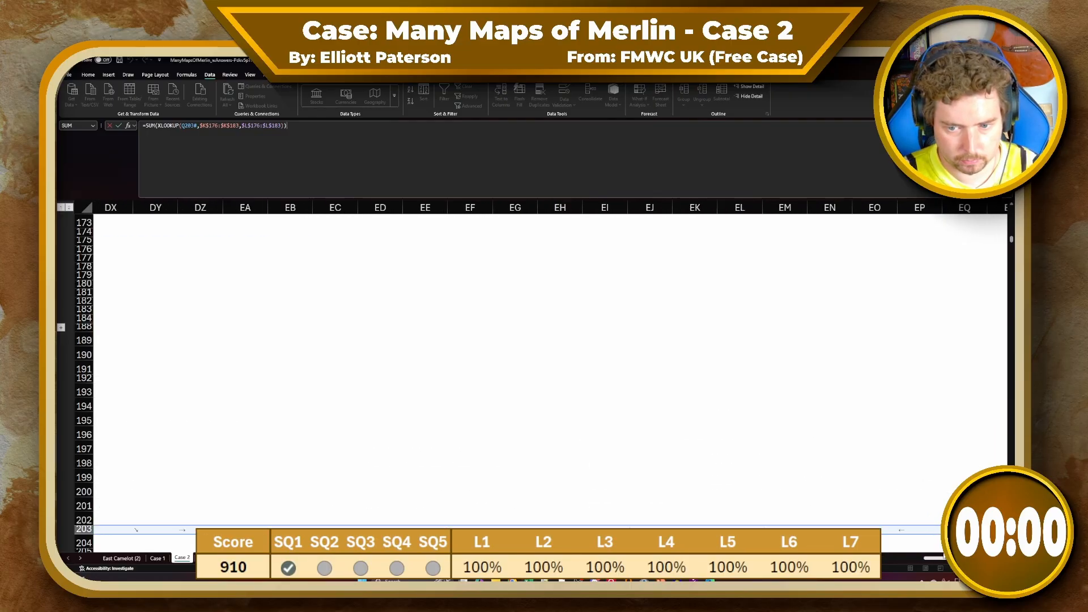
pyautogui.hscroll(-20, 550, 382)
pyautogui.press('Return')
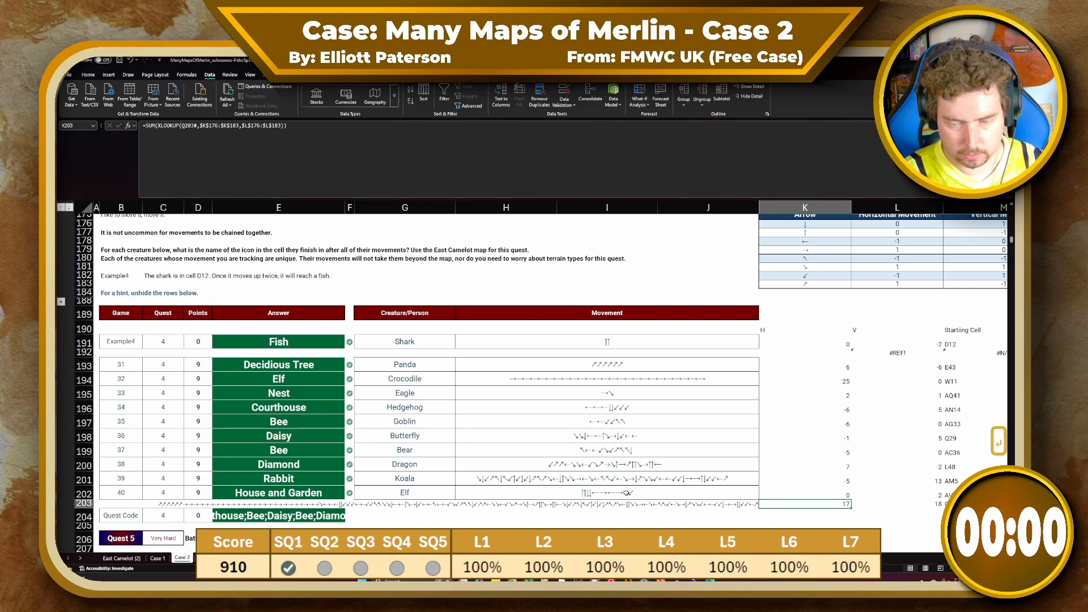
# Reread the Side Quest 2 question about the bee's journey from cell O28 of East Camelot
pyautogui.scroll(20, 627, 493)
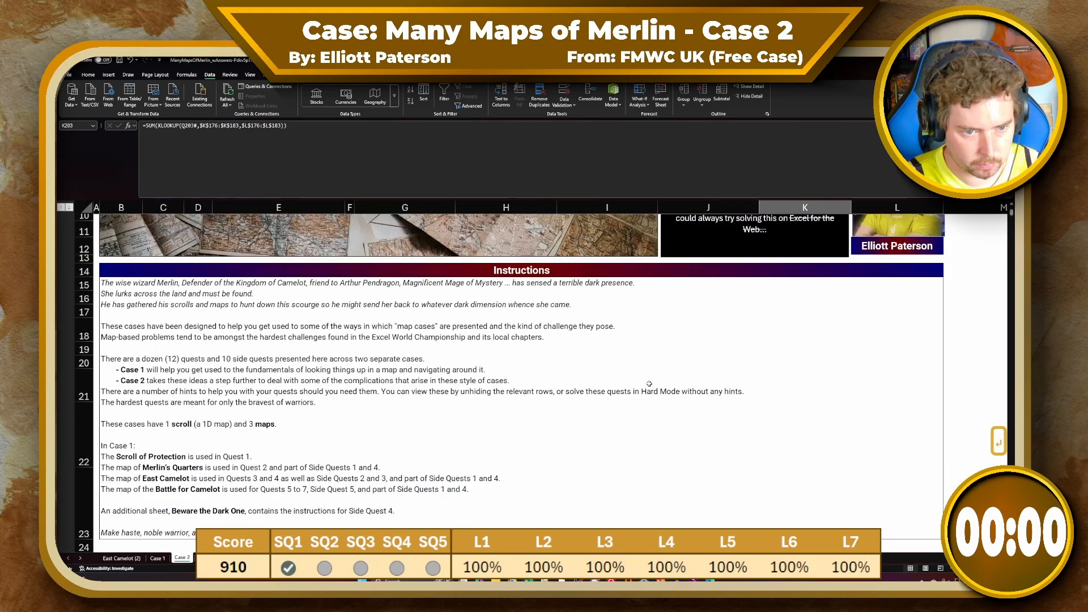
pyautogui.scroll(-2, 649, 383)
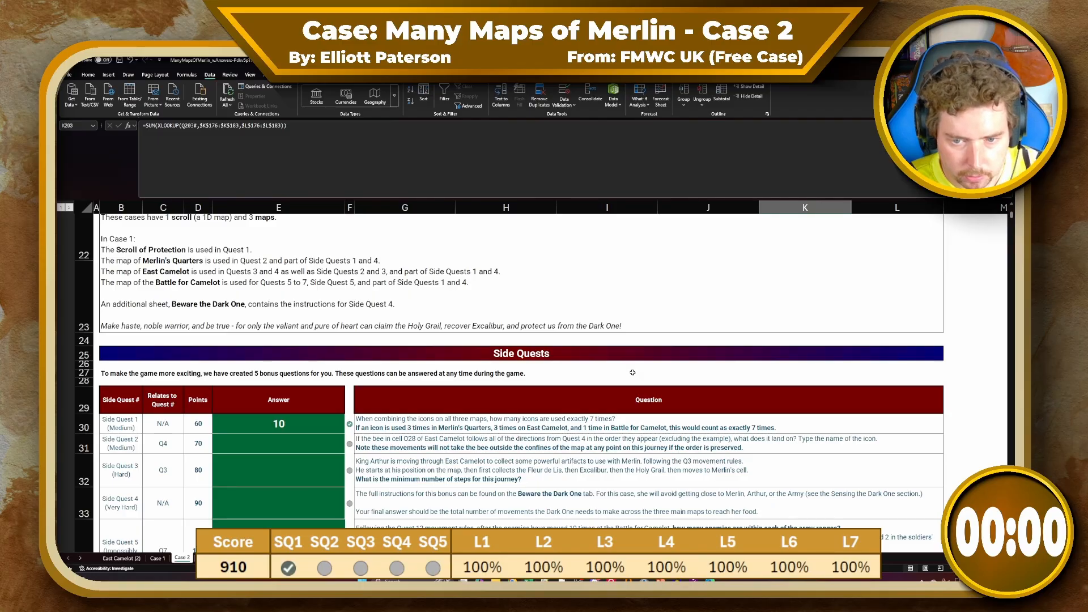
pyautogui.scroll(-20, 633, 373)
pyautogui.scroll(-3, 633, 372)
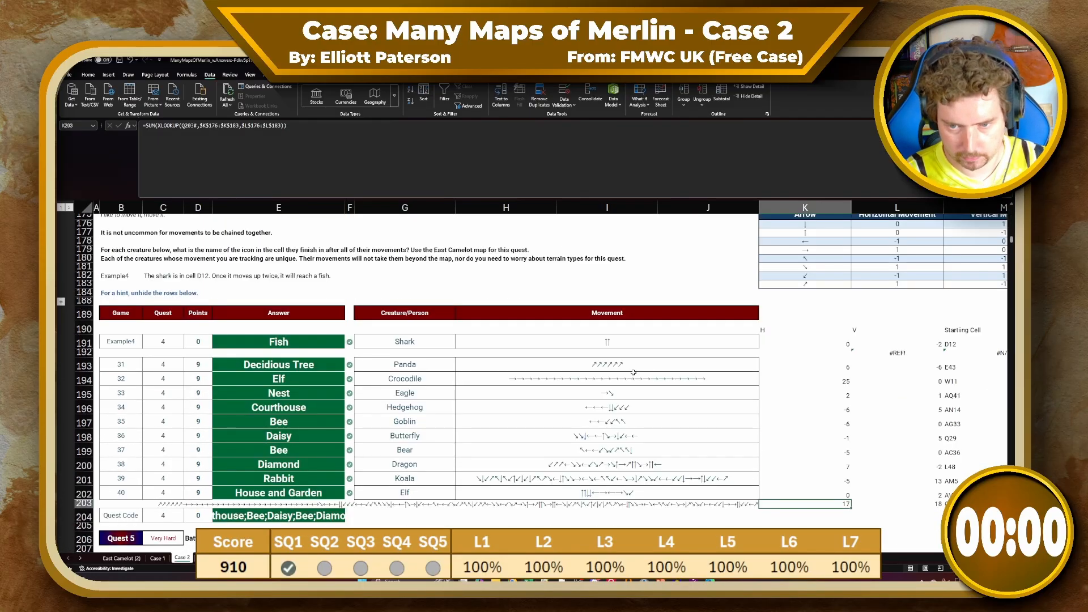
pyautogui.press('Delete')
pyautogui.press('Right')
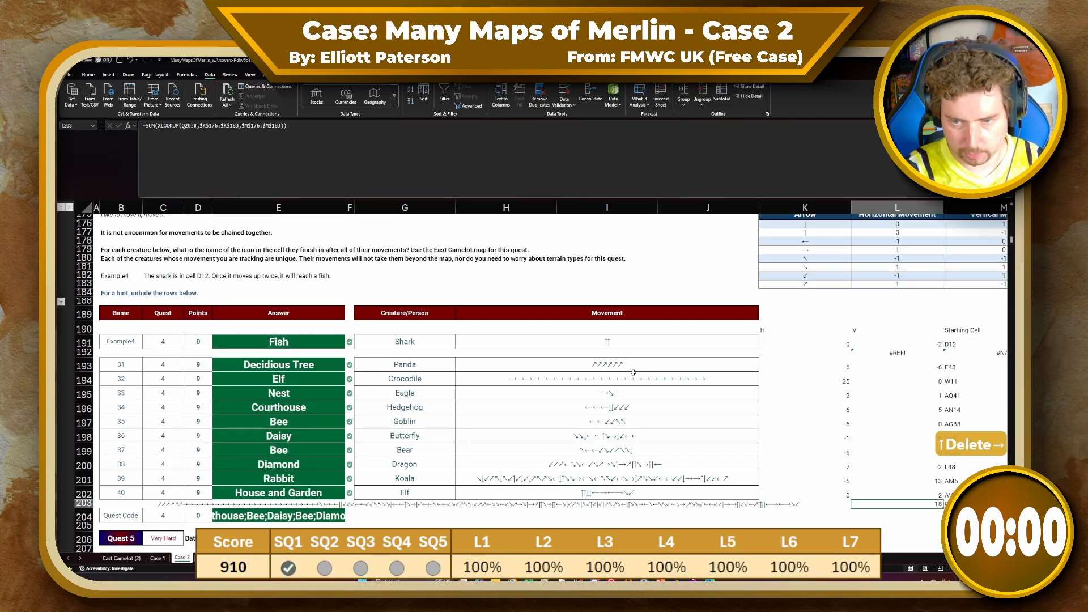
pyautogui.press('Delete')
pyautogui.press('Left')
pyautogui.press('Right')
pyautogui.press('Right')
pyautogui.press('Right')
pyautogui.press('Left')
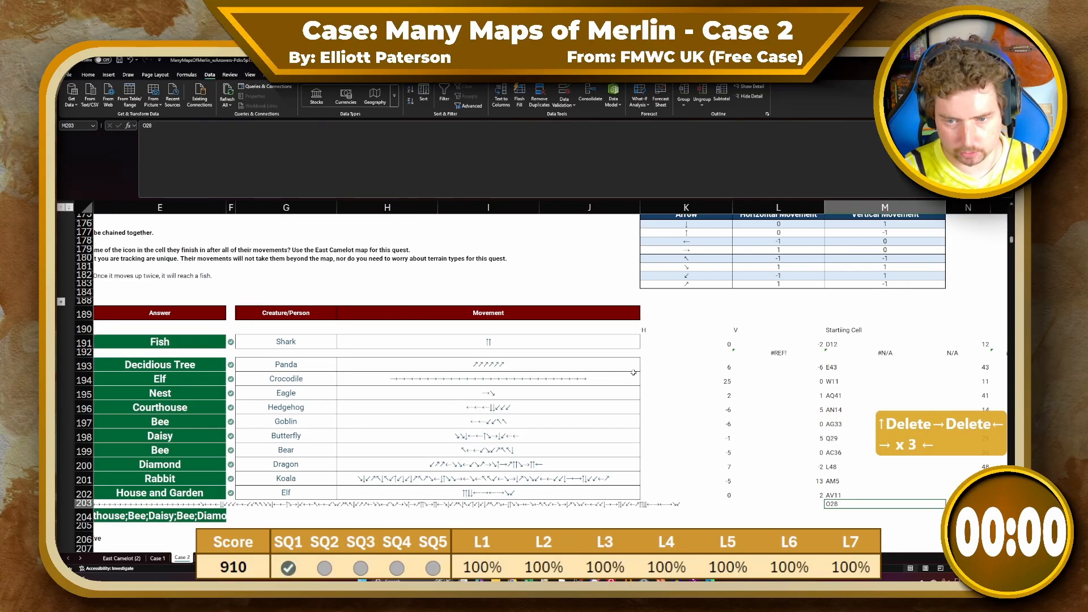
pyautogui.press('Left')
pyautogui.press('Left')
pyautogui.write('SUM(')
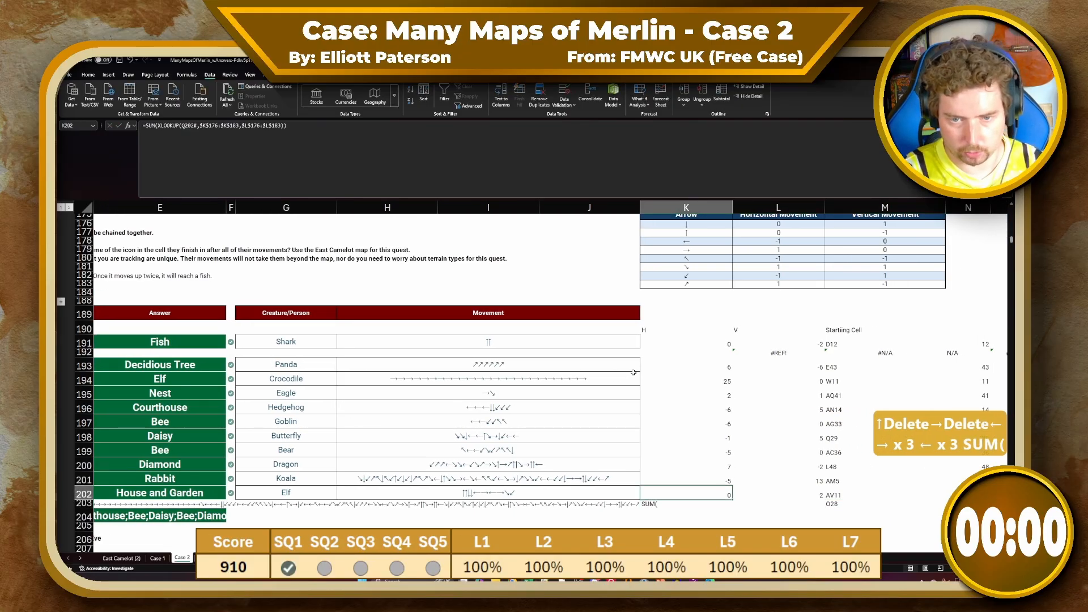
pyautogui.hotkey('shift', 'Up')
pyautogui.hotkey('shift', 'Up')
pyautogui.hotkey('shift', 'Up')
pyautogui.hotkey('shift', 'Up')
pyautogui.press('Down')
pyautogui.press('Down')
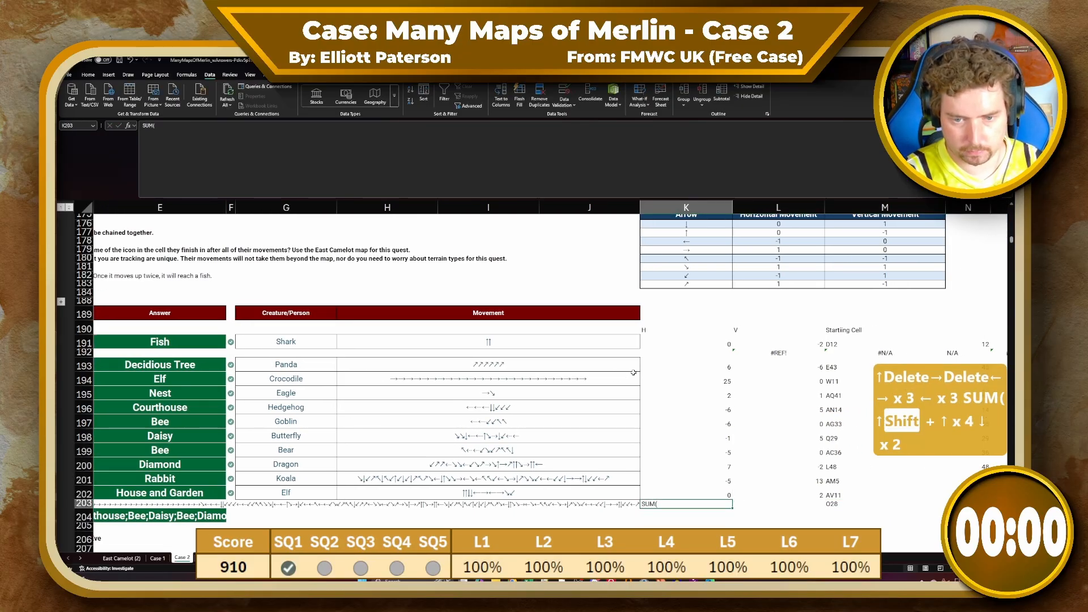
pyautogui.write('=SUM(')
pyautogui.press('Escape')
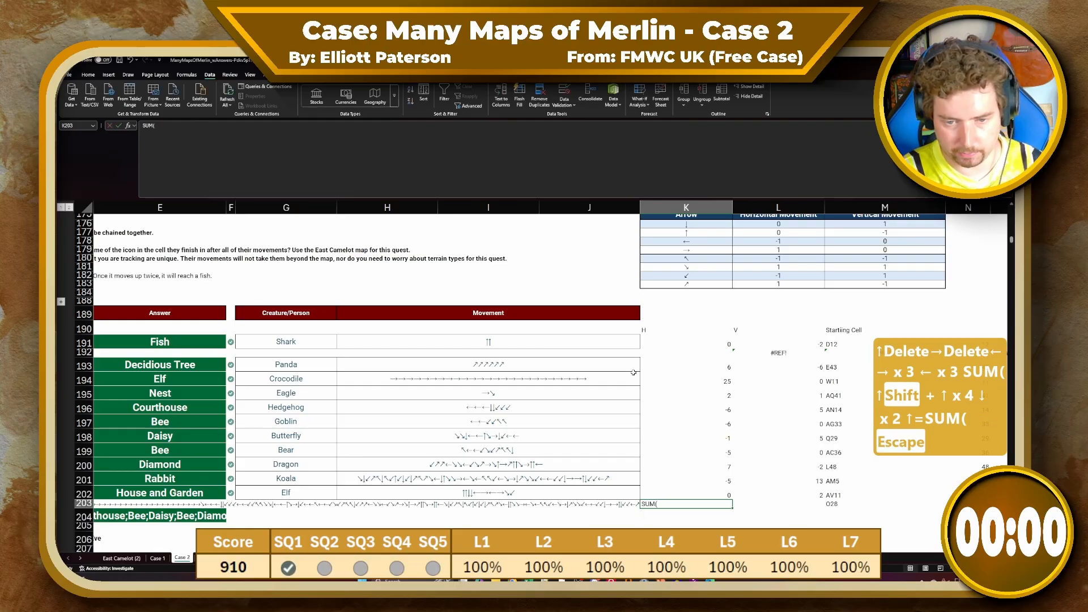
pyautogui.hotkey('ctrl', 'z')
pyautogui.hotkey('ctrl', 'z')
pyautogui.hotkey('ctrl', 'z')
# In cell K204, total the horizontal movements of the ten creatures with =SUM(K193:K202)
pyautogui.press('Down')
pyautogui.write('=UM')
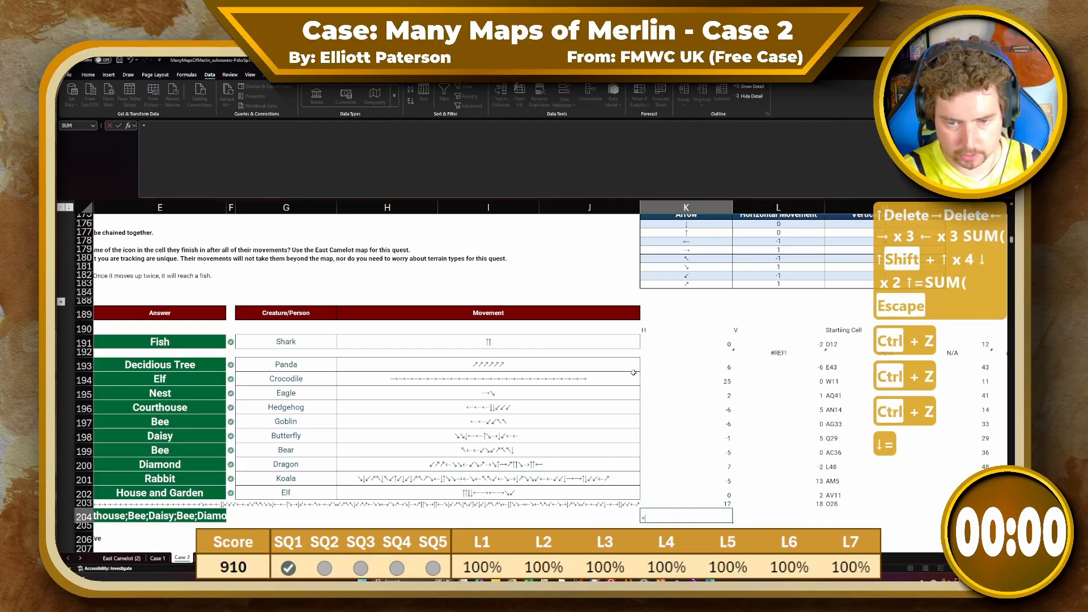
pyautogui.hotkey('shift', 'BackSpace')
pyautogui.hotkey('shift', 'BackSpace')
pyautogui.write('SUM(')
pyautogui.press('Up')
pyautogui.press('Up')
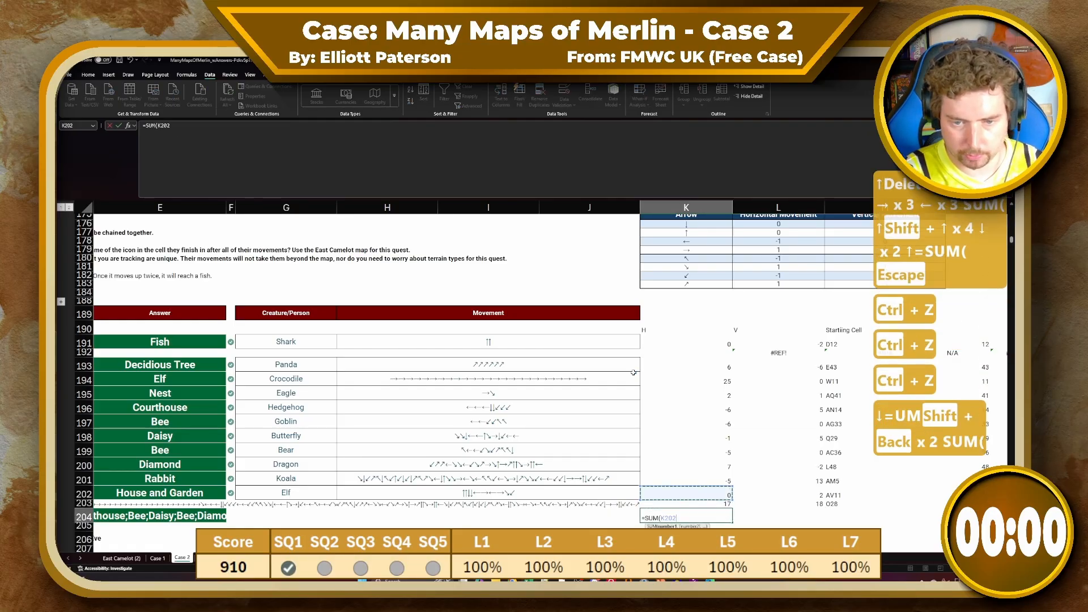
pyautogui.hotkey('shift', 'Up')
pyautogui.hotkey('shift', 'Up')
pyautogui.hotkey('shift', 'Up')
pyautogui.hotkey('shift', 'Up')
pyautogui.hotkey('shift', 'Up')
pyautogui.hotkey('shift', 'Up')
pyautogui.hotkey('shift', 'Up')
pyautogui.hotkey('shift', 'Up')
pyautogui.hotkey('shift', 'Up')
pyautogui.press('Return')
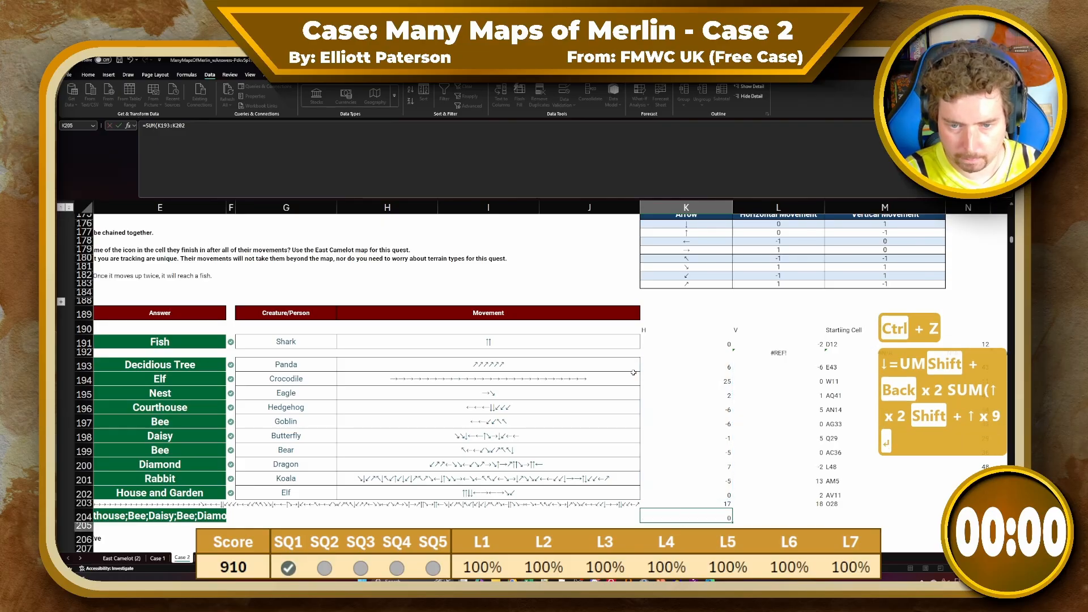
# In cell L204, total the vertical movements of the ten creatures with =SUM(L193:L202)
pyautogui.press('Up')
pyautogui.press('Right')
pyautogui.write('=SUM(')
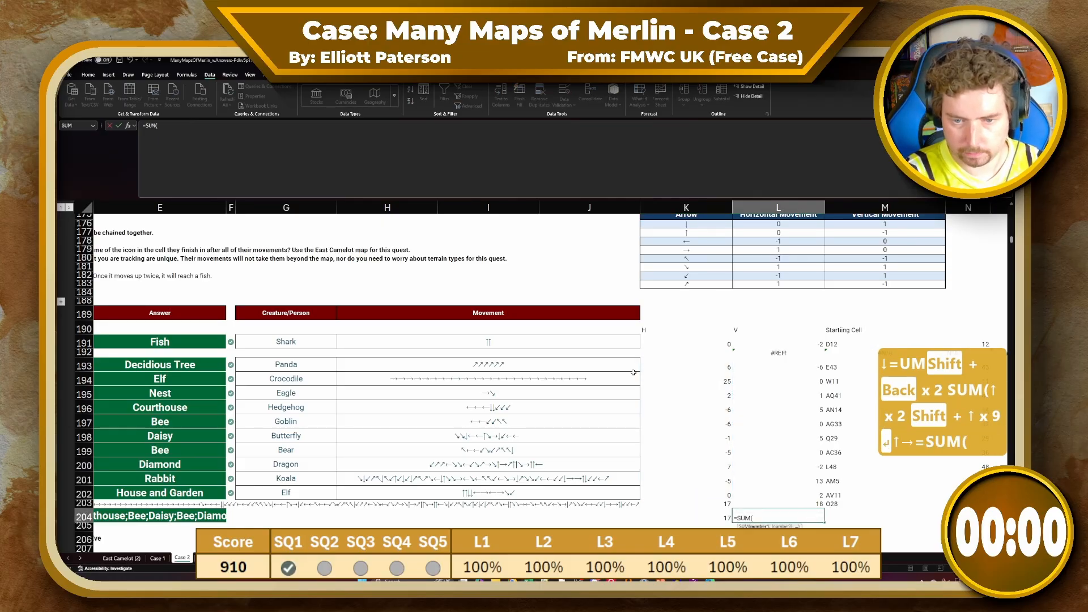
pyautogui.press('Up')
pyautogui.press('Up')
pyautogui.hotkey('shift', 'Up')
pyautogui.hotkey('shift', 'Up')
pyautogui.hotkey('shift', 'Up')
pyautogui.hotkey('shift', 'Up')
pyautogui.hotkey('shift', 'Up')
pyautogui.hotkey('shift', 'Up')
pyautogui.hotkey('shift', 'Up')
pyautogui.hotkey('shift', 'Up')
pyautogui.hotkey('shift', 'Up')
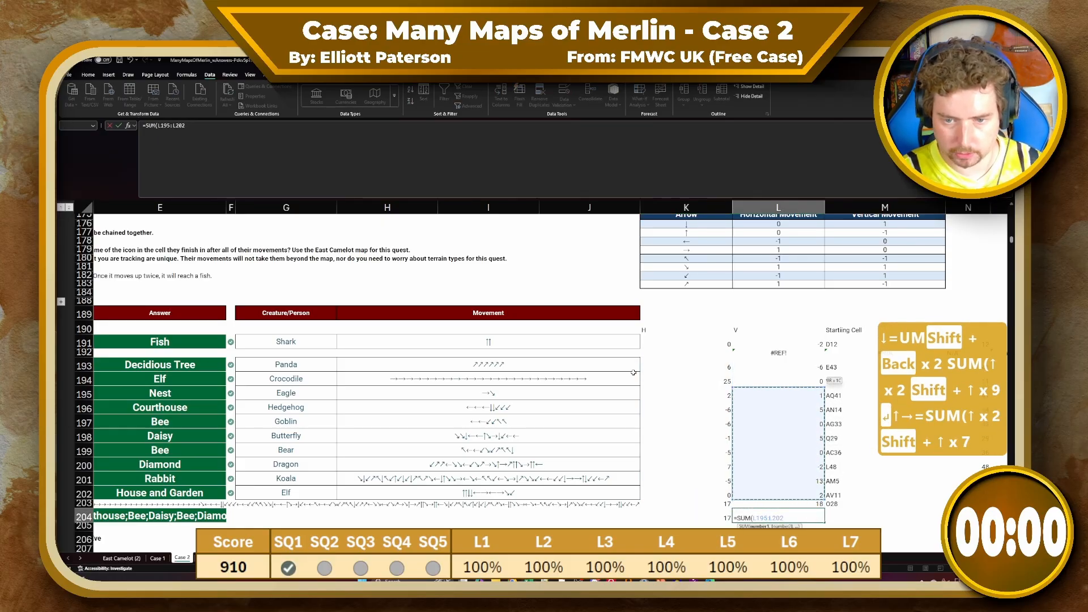
pyautogui.press('Return')
# Replace the bee's starting row number in cell N203 with 28 to match starting cell O28
pyautogui.press('Right')
pyautogui.press('Right')
pyautogui.press('Right')
pyautogui.press('Right')
pyautogui.press('Right')
pyautogui.press('Right')
pyautogui.press('Right')
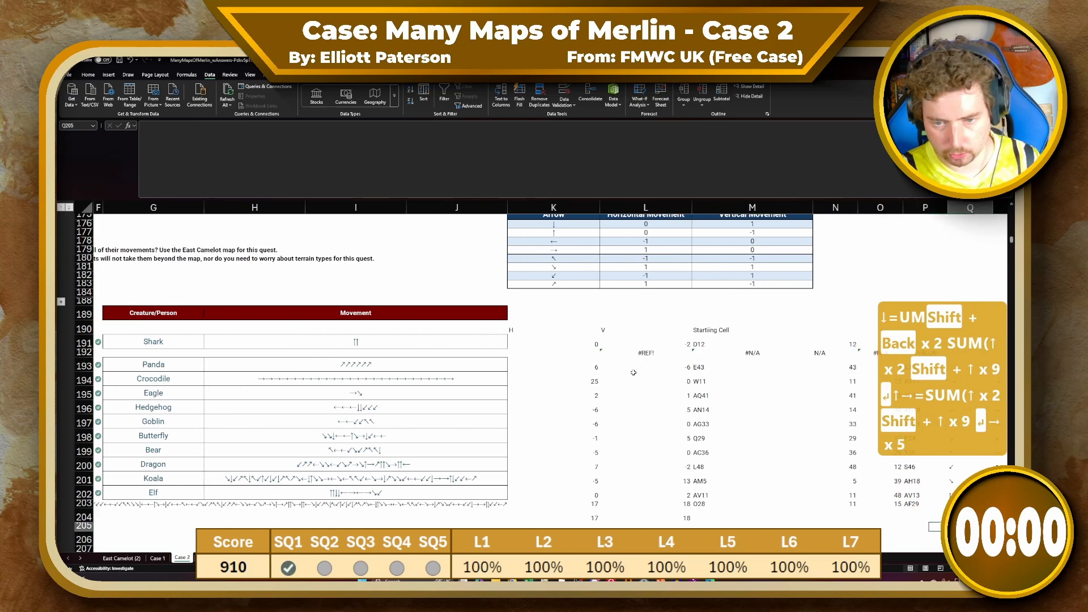
pyautogui.press('Left')
pyautogui.press('Left')
pyautogui.press('Left')
pyautogui.press('Left')
pyautogui.press('Left')
pyautogui.press('Up')
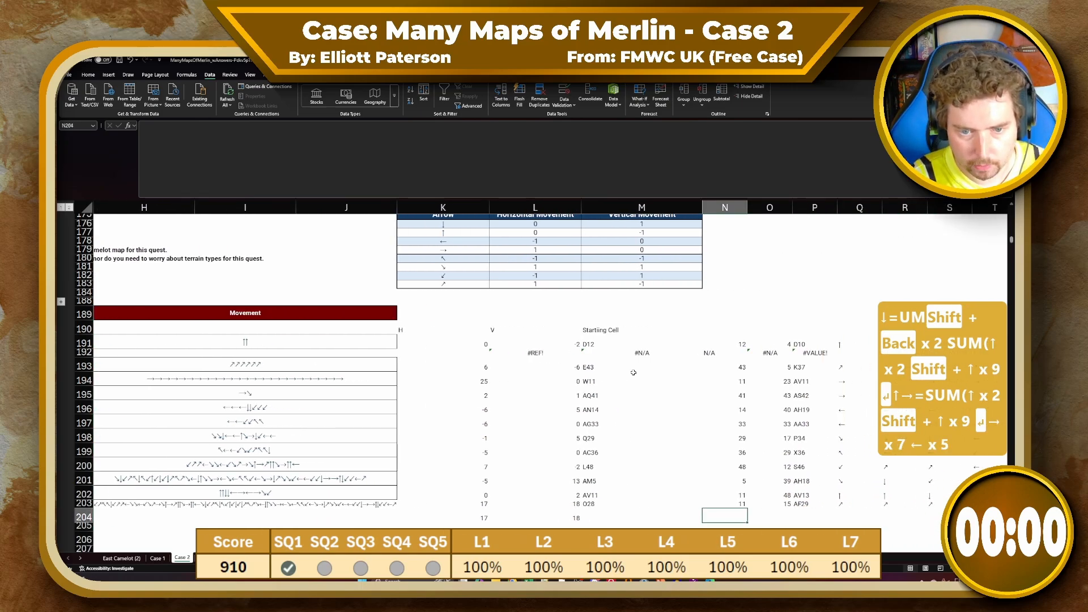
pyautogui.press('Left')
pyautogui.press('Left')
pyautogui.press('Right')
pyautogui.press('Right')
pyautogui.press('Up')
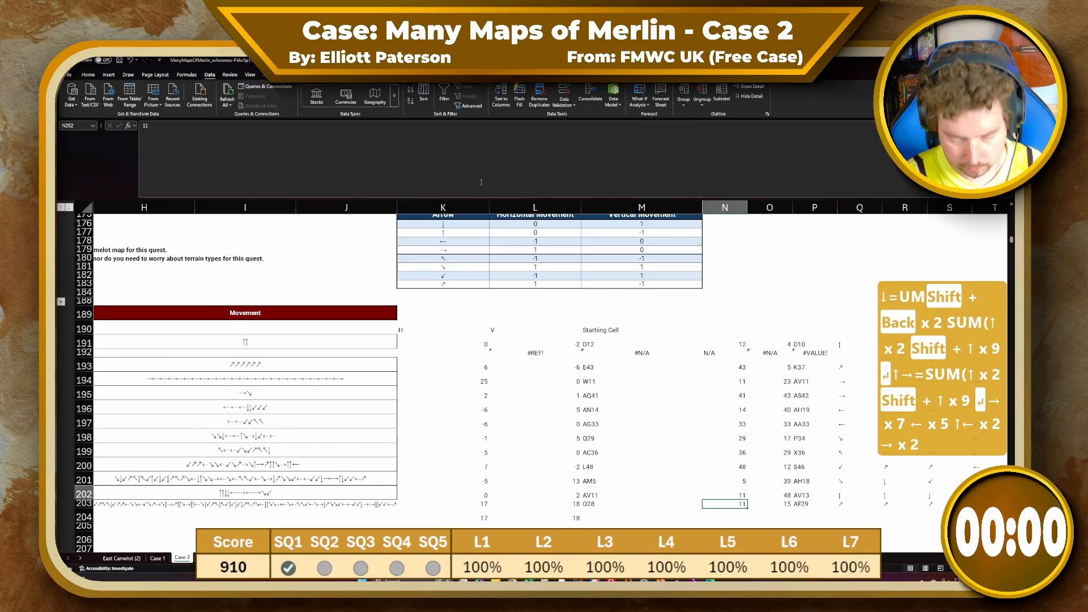
pyautogui.press('Up')
pyautogui.press('Down')
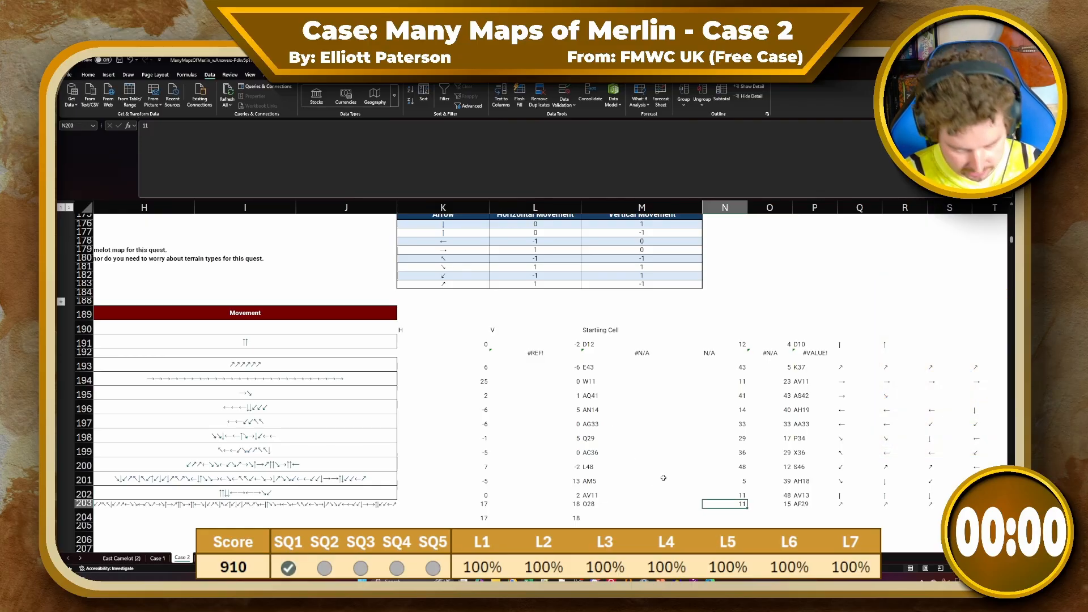
pyautogui.write('28')
pyautogui.press('Tab')
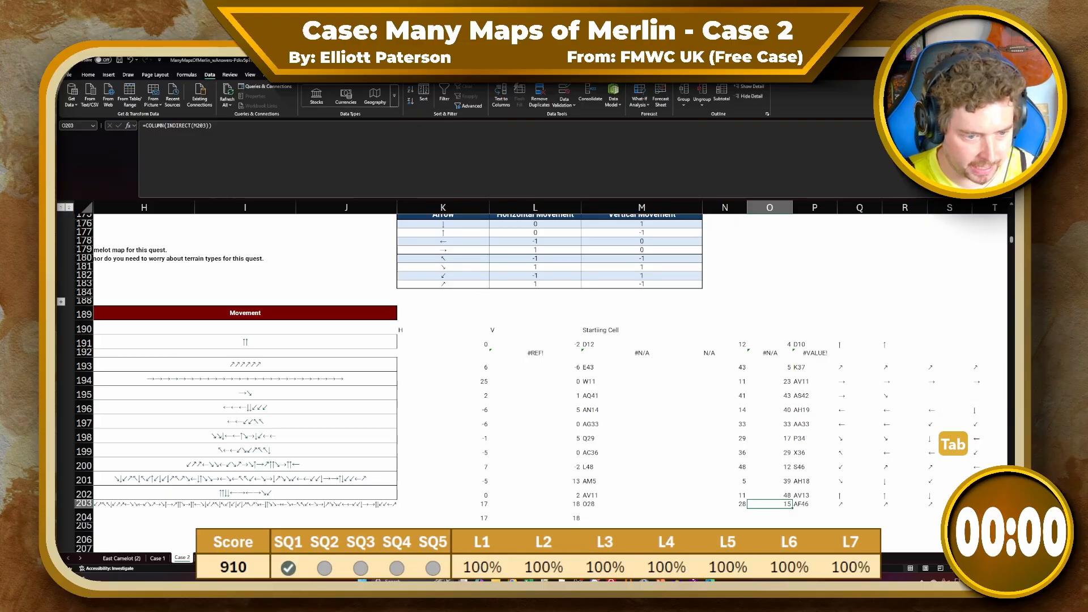
# Go to cell AF46 on the East Camelot map and identify its icon
pyautogui.hotkey('ctrl', 'pagedown')
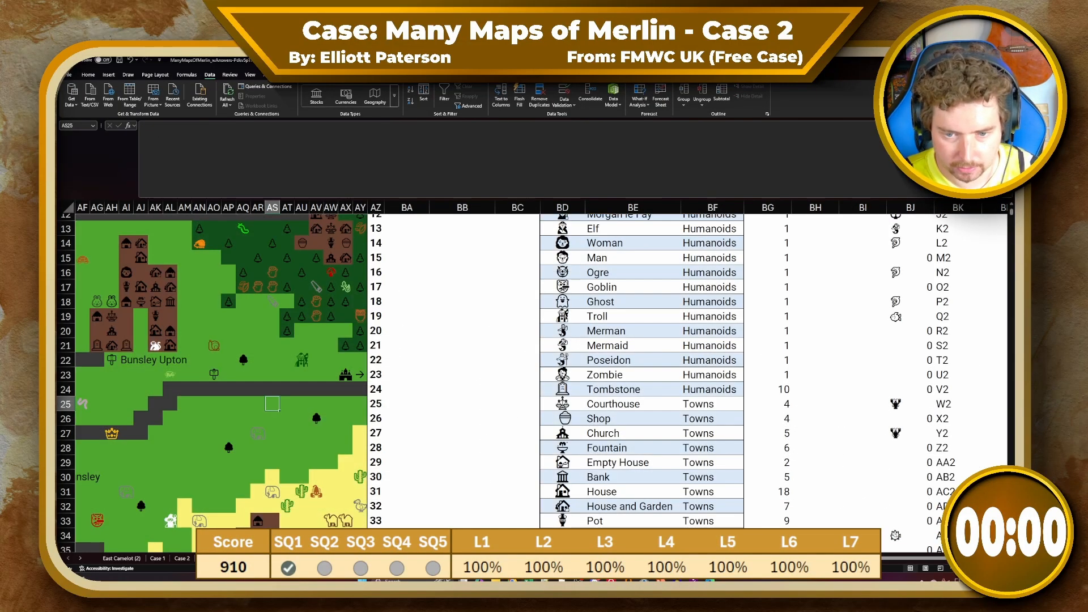
pyautogui.click(78, 126)
pyautogui.write('af4')
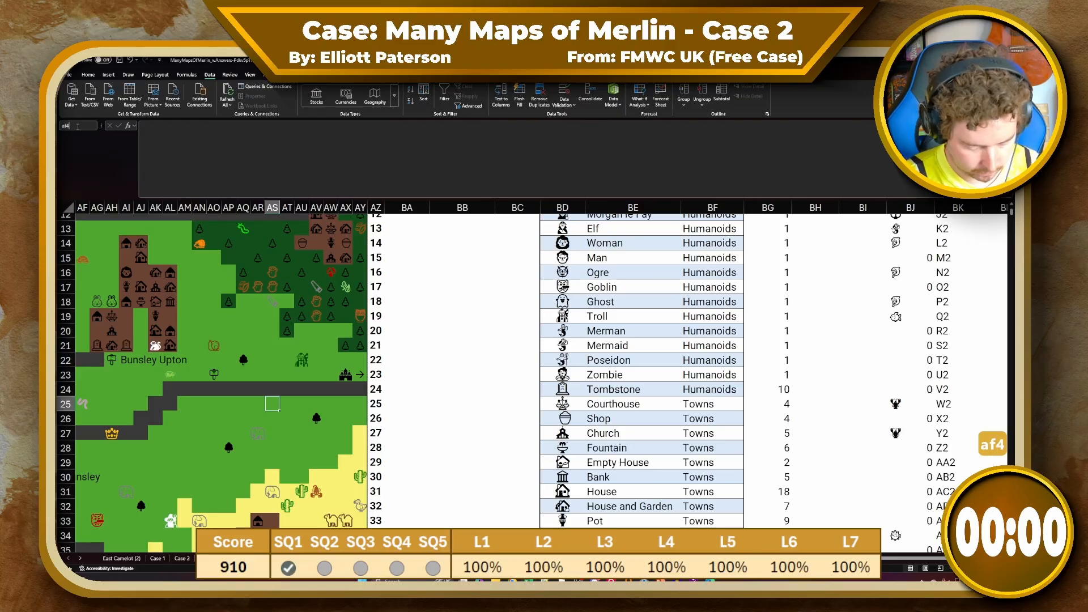
pyautogui.write('66')
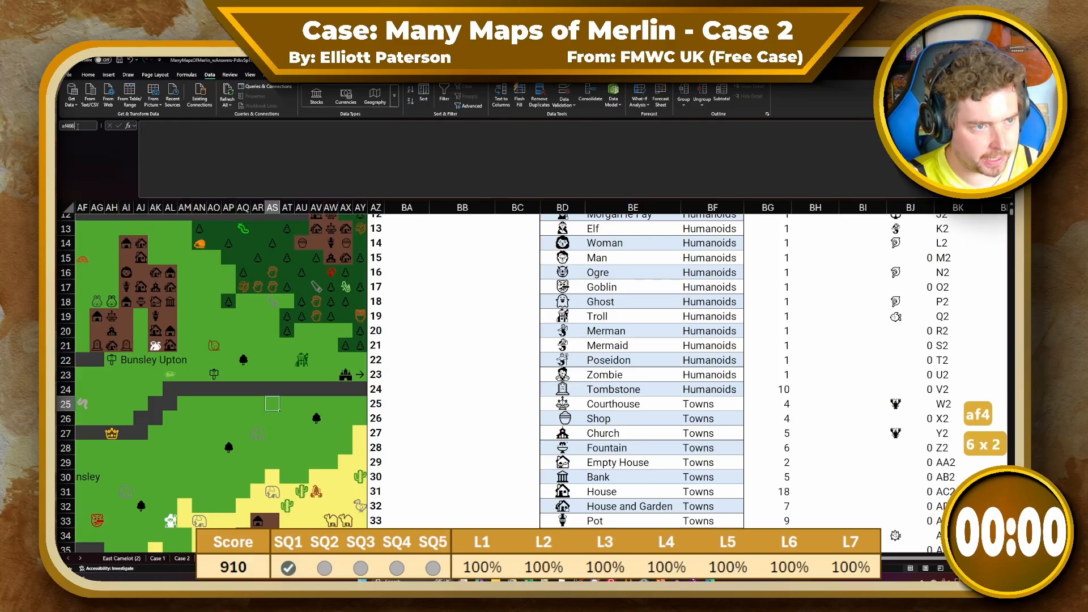
pyautogui.press('BackSpace')
pyautogui.press('Return')
pyautogui.scroll(-1, 199, 272)
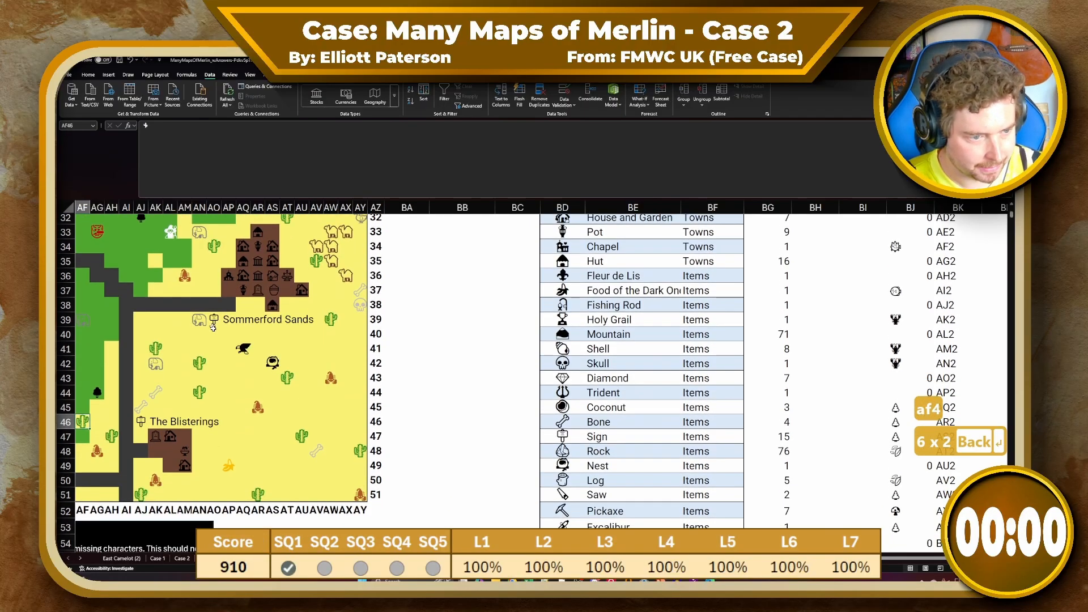
# Enter Cactus as the Side Quest 2 answer in cell E31 of the Case 2 sheet
pyautogui.click(182, 558)
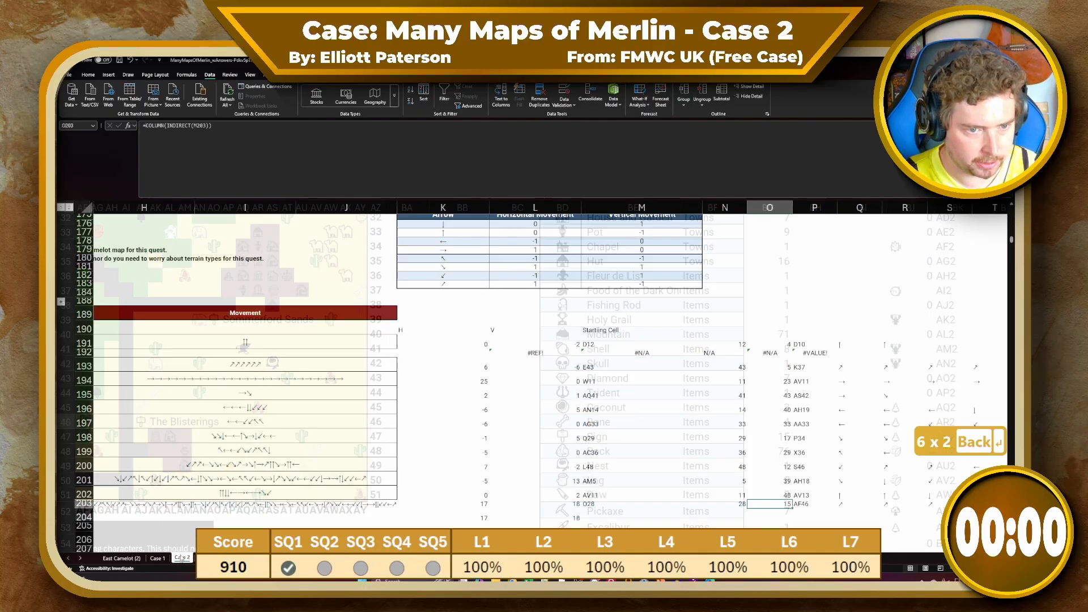
pyautogui.scroll(4, 271, 451)
pyautogui.click(271, 451)
pyautogui.scroll(1, 231, 445)
pyautogui.hotkey('ctrl', 'Up')
pyautogui.hotkey('ctrl', 'Up')
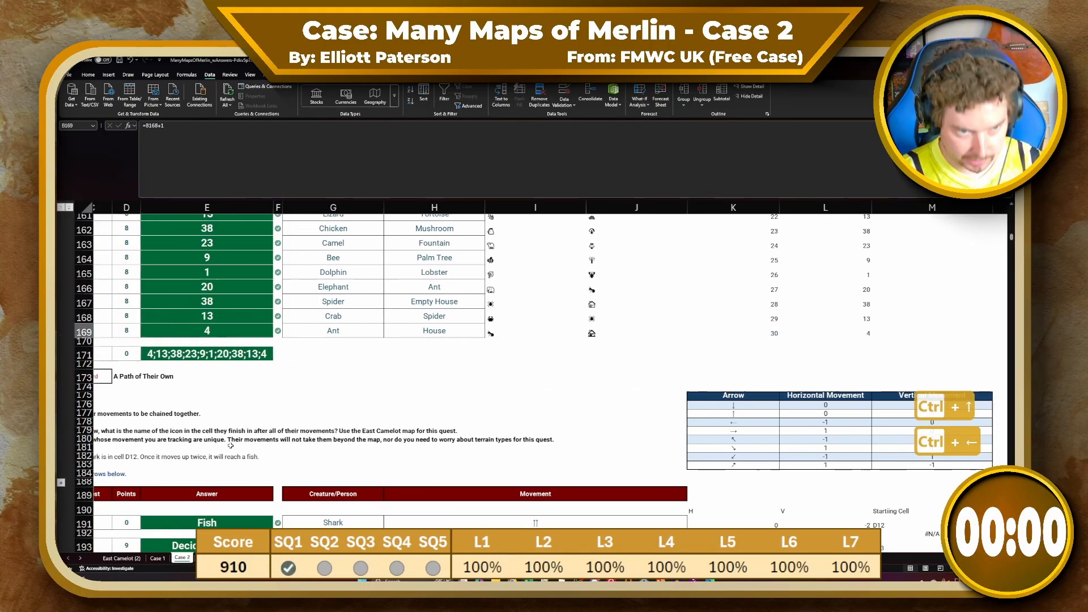
pyautogui.hotkey('ctrl', 'Left')
pyautogui.hotkey('ctrl', 'Up')
pyautogui.hotkey('ctrl', 'Left')
pyautogui.hotkey('ctrl', 'Up')
pyautogui.scroll(-7, 255, 454)
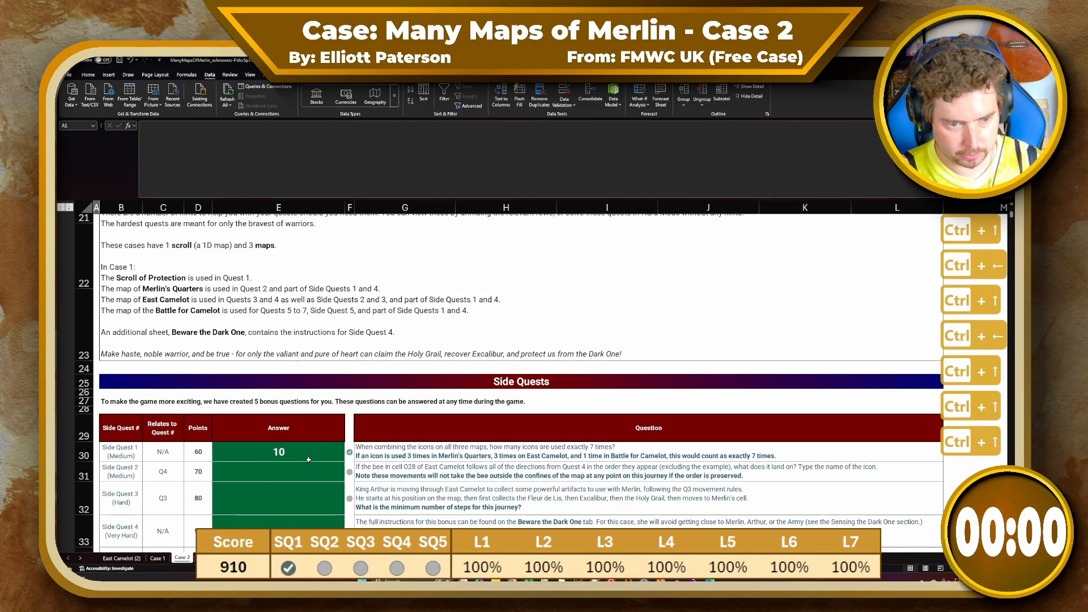
pyautogui.click(287, 474)
pyautogui.write('Cactus')
pyautogui.press('Return')
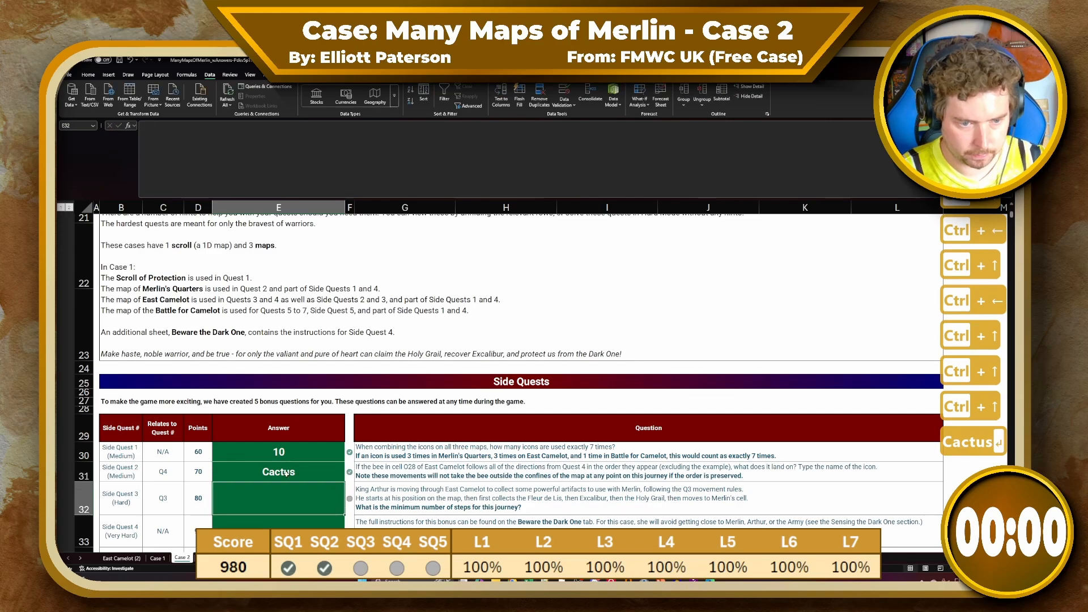
# Copy the Side Quest 3 question from the Case 2 sheet into cell AI60 below the East Camelot map
pyautogui.scroll(-1, 287, 476)
pyautogui.click(284, 476)
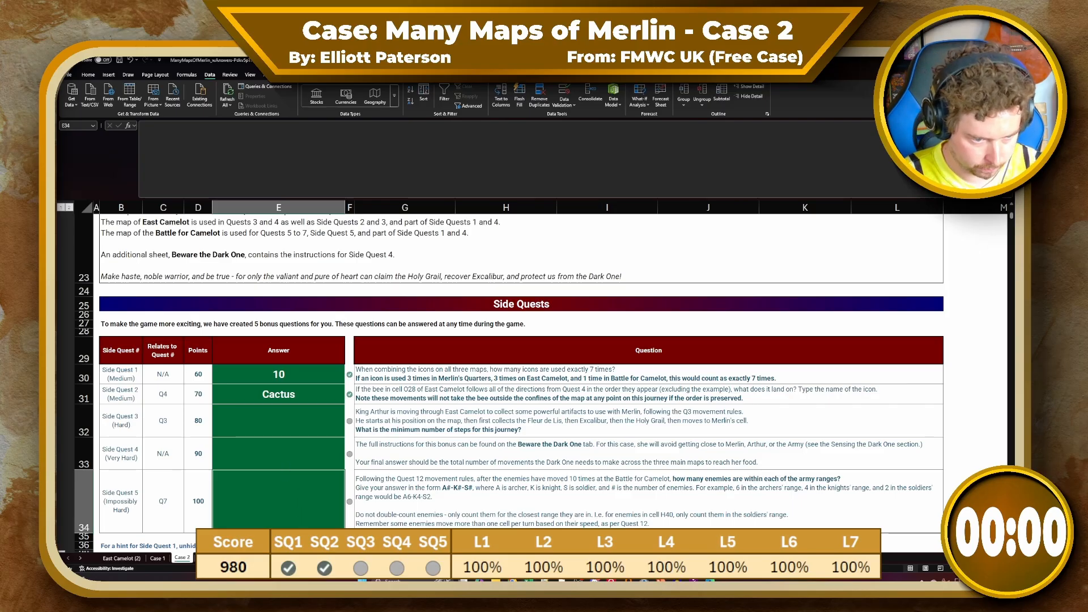
pyautogui.hotkey('ctrl', 'pagedown')
pyautogui.hotkey('ctrl', 'pagedown')
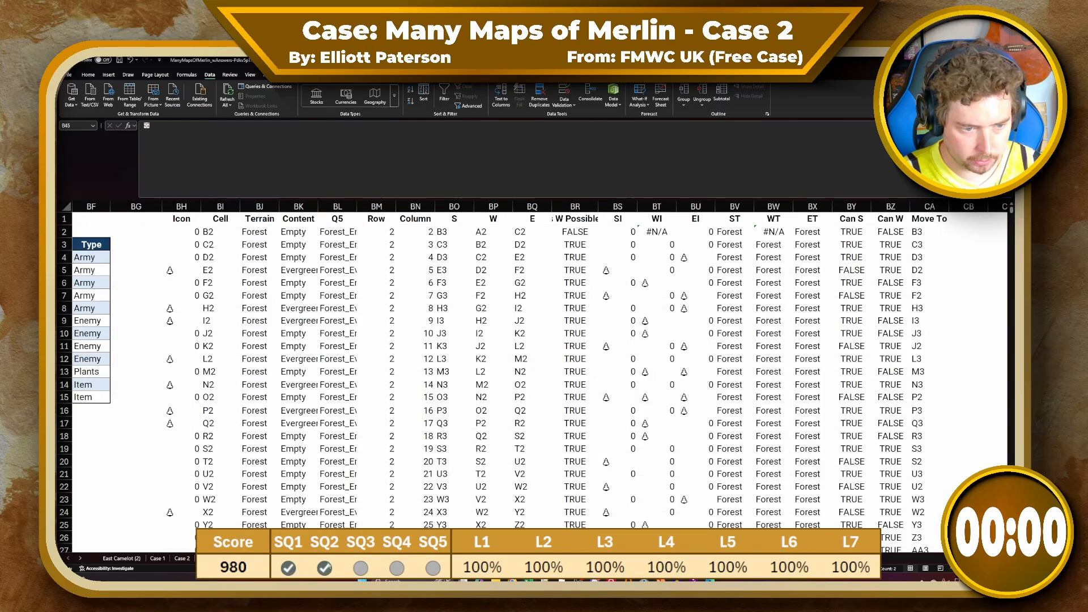
pyautogui.click(181, 559)
pyautogui.press('Right')
pyautogui.press('Right')
pyautogui.hotkey('ctrl', 'c')
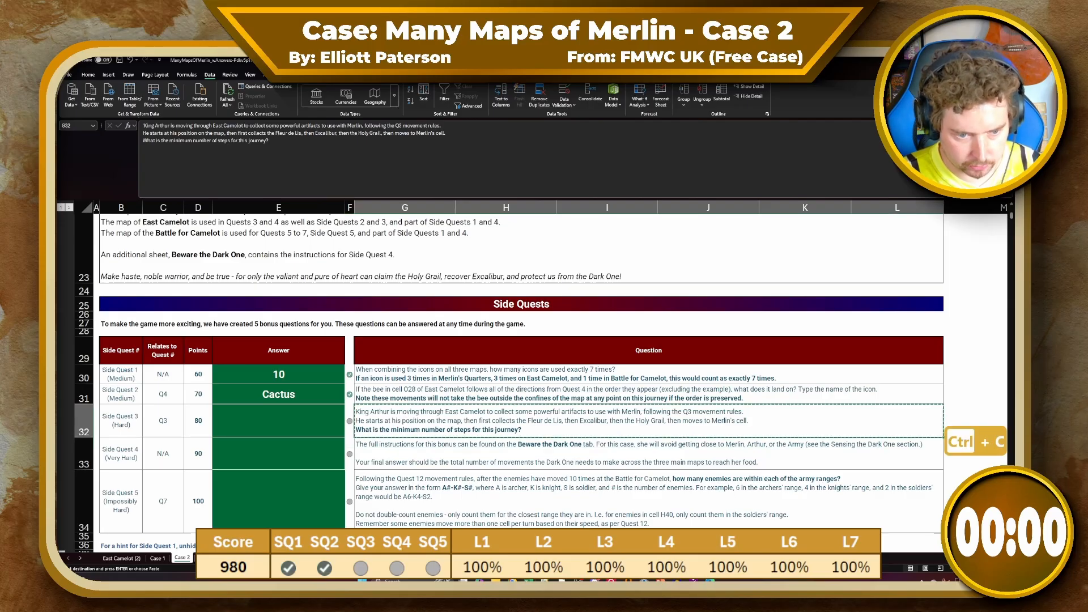
pyautogui.hotkey('ctrl', 'pagedown')
pyautogui.hotkey('ctrl', 'pagedown')
pyautogui.hotkey('ctrl', 'pagedown')
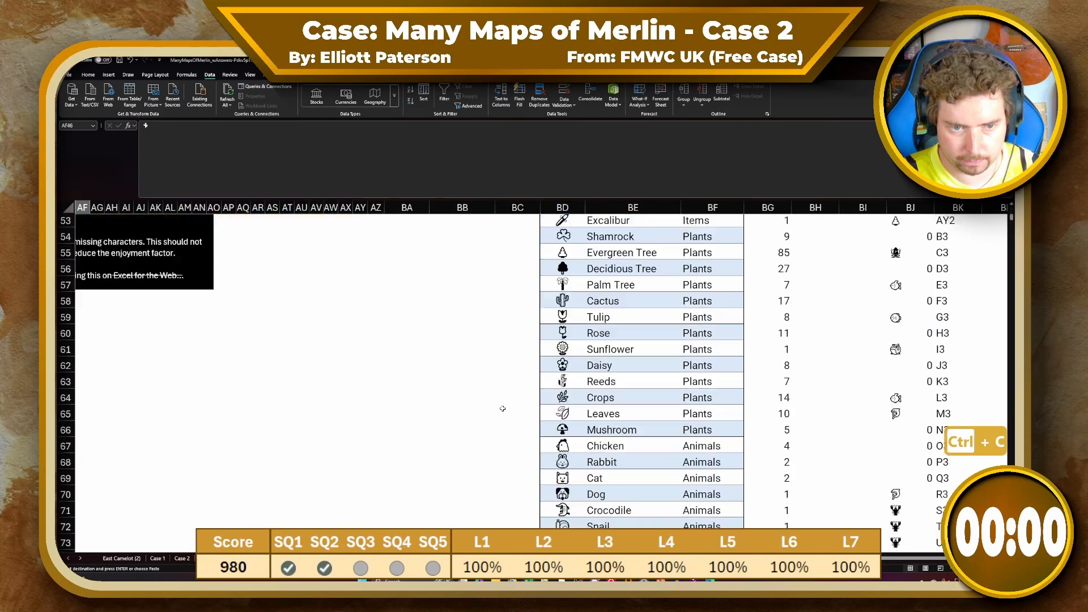
pyautogui.click(121, 329)
pyautogui.hotkey('ctrl', 'v')
pyautogui.hotkey('ctrl', 'z')
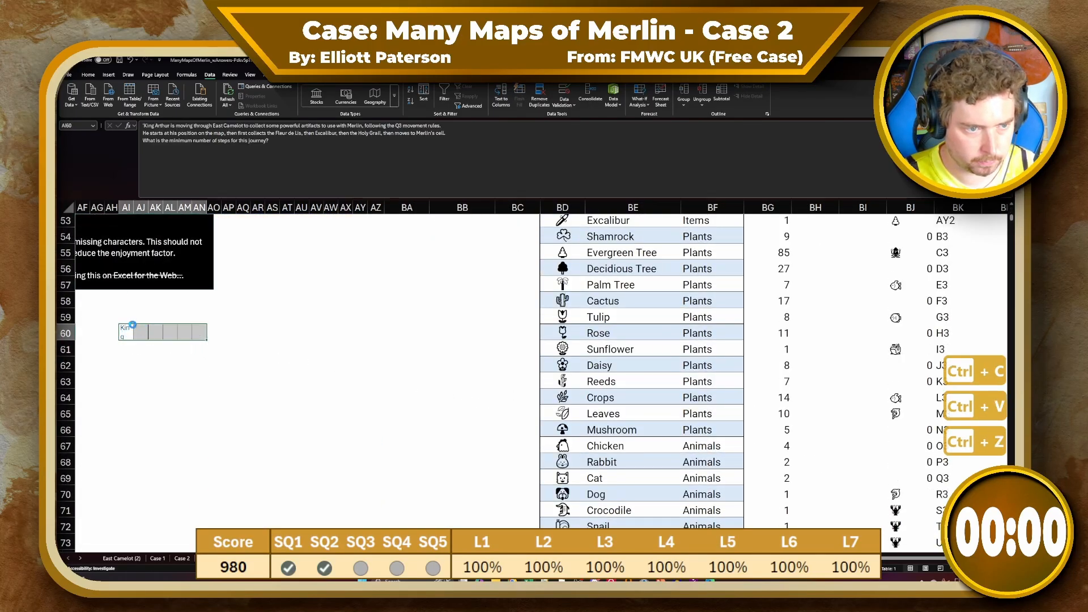
pyautogui.hotkey('ctrl', 'v')
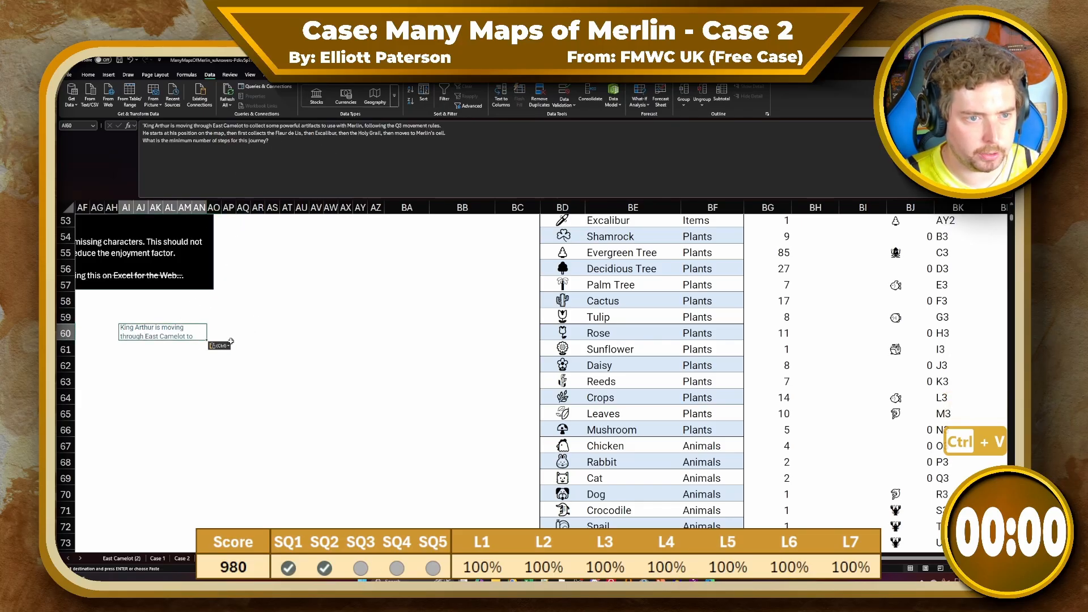
# Enter King Arthur in cell AQ60 as the journey's first stop, and reselect the copied question
pyautogui.click(243, 335)
pyautogui.write('Ki')
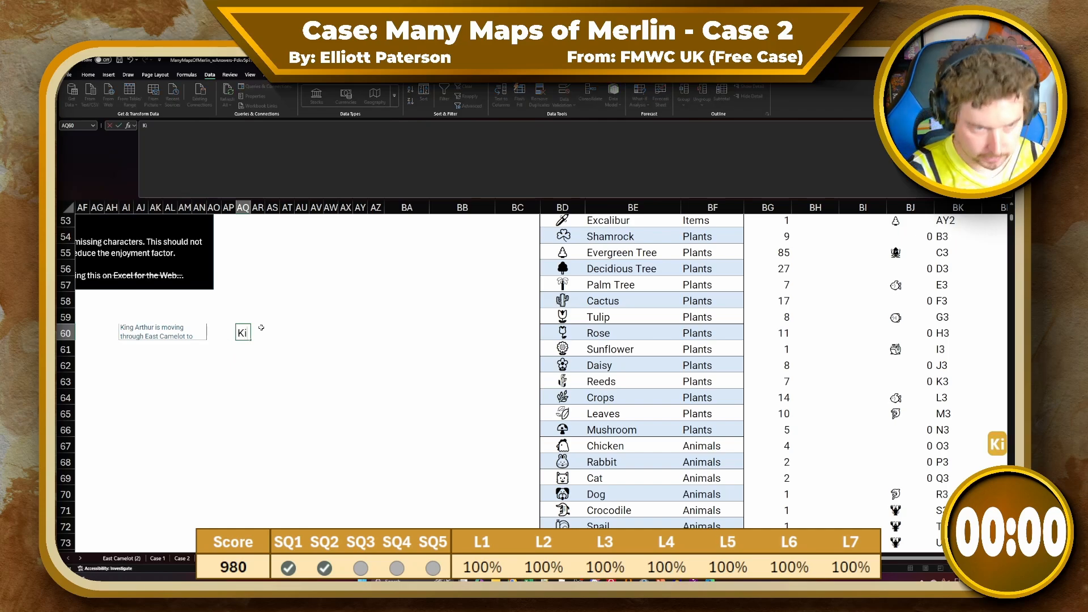
pyautogui.write('ng Arthur')
pyautogui.press('Return')
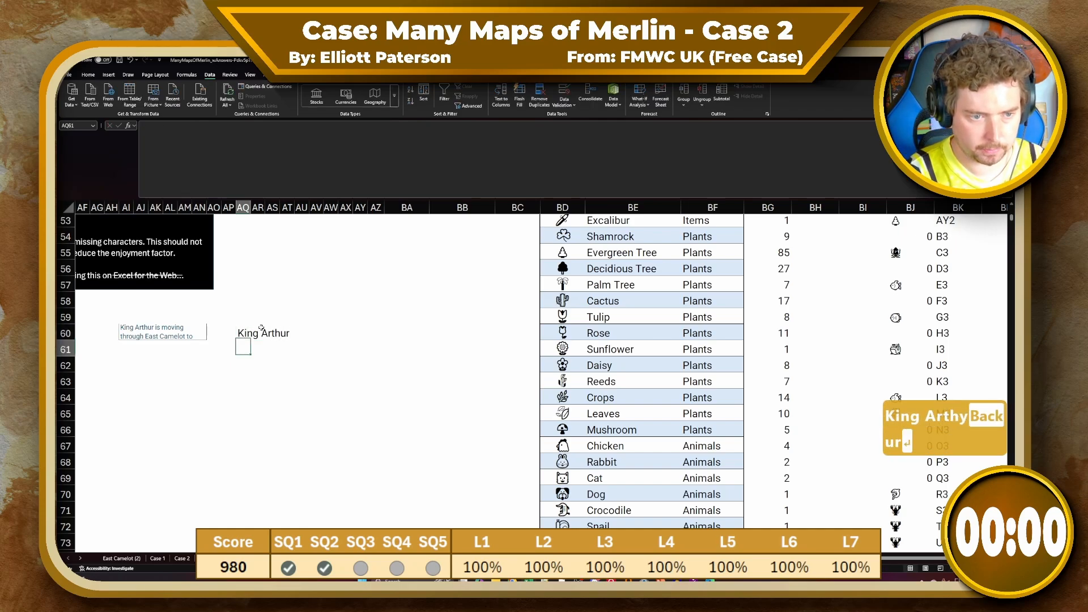
pyautogui.click(152, 330)
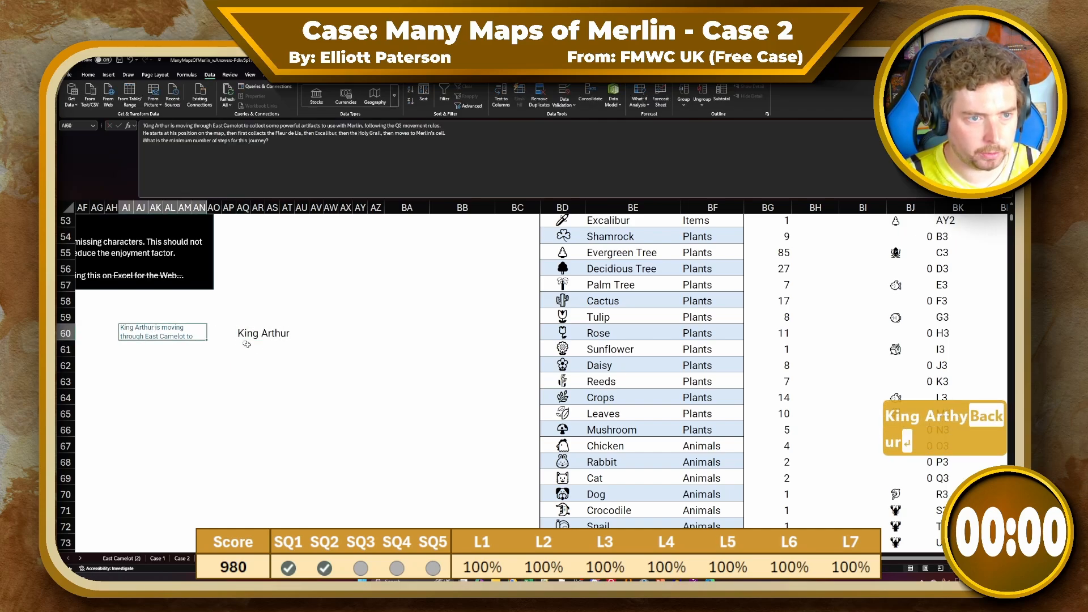
# Enter Fleur-de-Lis in cell AQ61 as the journey's second stop
pyautogui.click(267, 347)
pyautogui.press('Left')
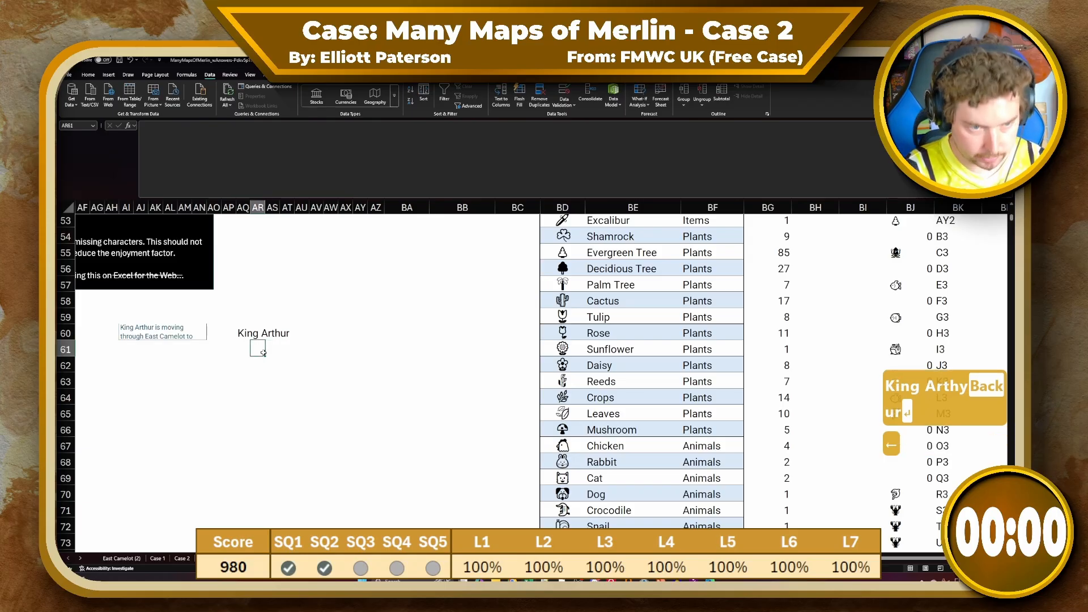
pyautogui.press('Left')
pyautogui.write('Fleui')
pyautogui.press('BackSpace')
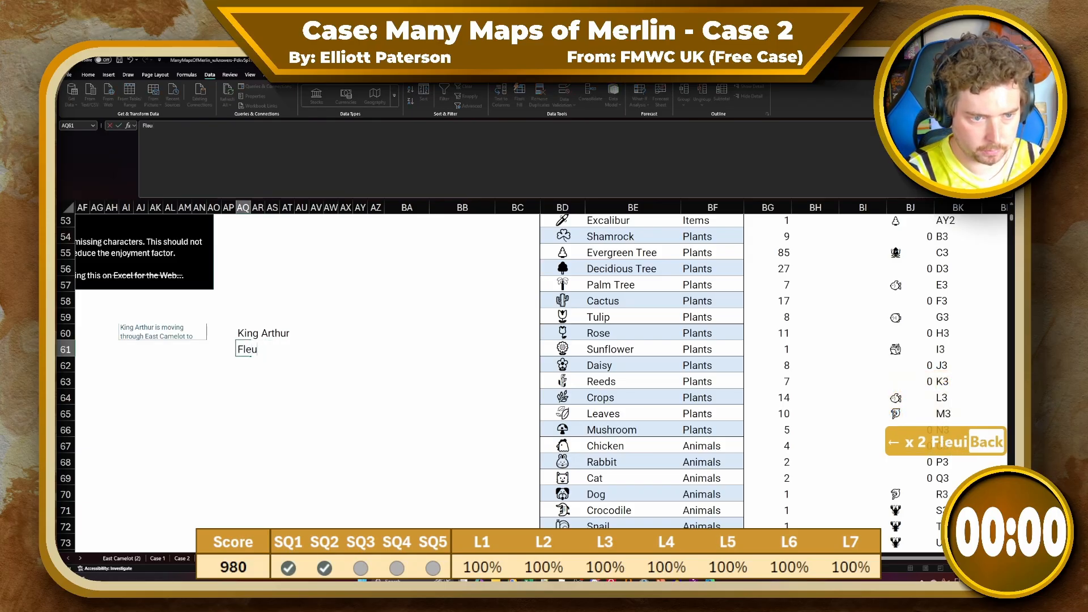
pyautogui.write('r-de-Lis')
pyautogui.press('Return')
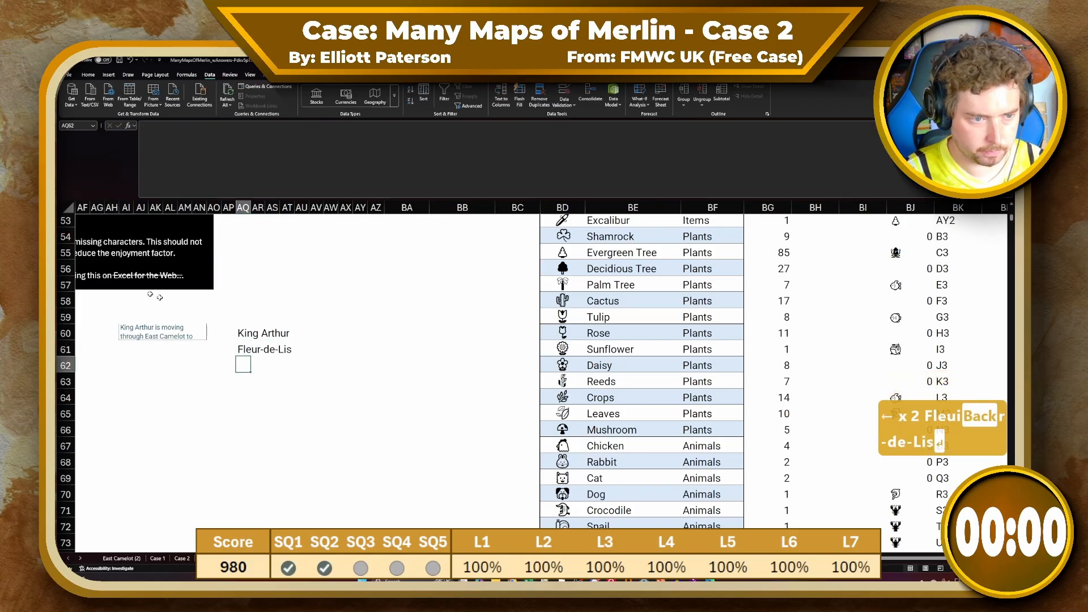
# Recheck the artifact name in the copied question and correct cell AQ61 to Fleur de Lis
pyautogui.click(139, 328)
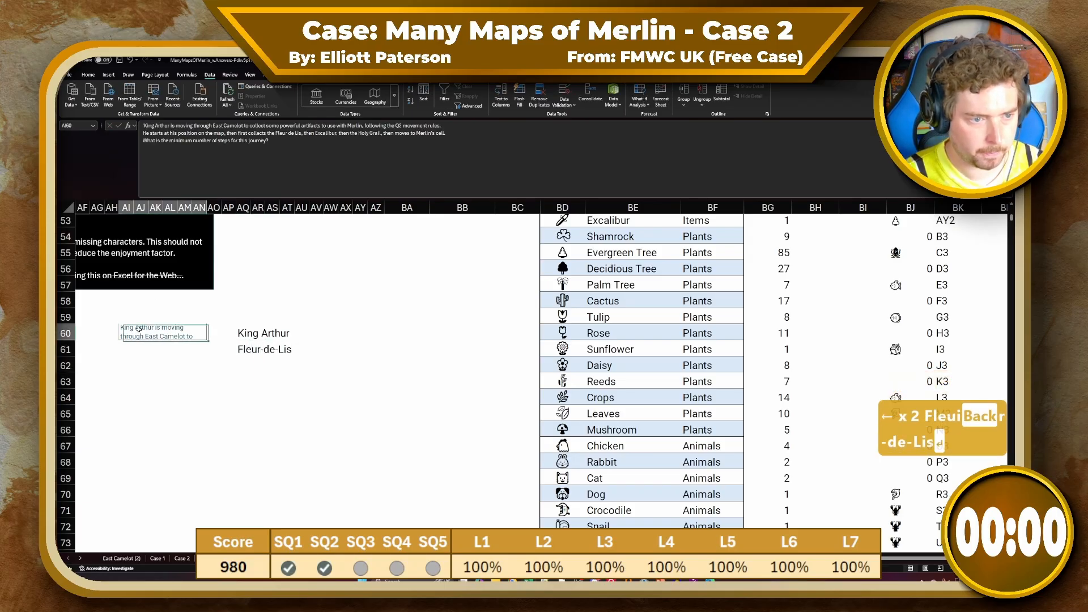
pyautogui.click(257, 347)
pyautogui.click(244, 349)
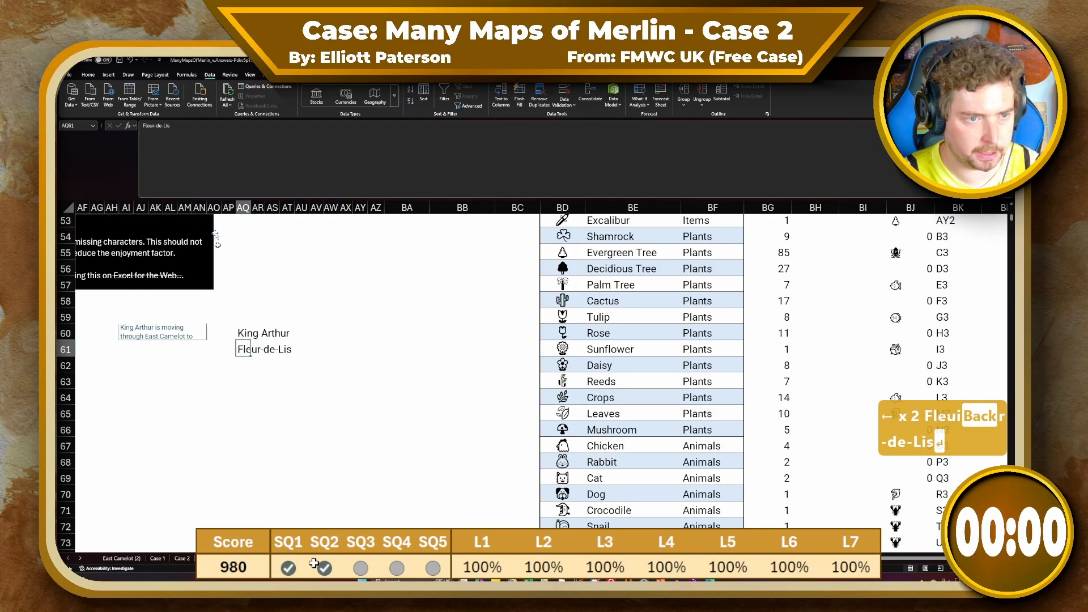
pyautogui.click(164, 126)
pyautogui.press('BackSpace')
pyautogui.press('BackSpace')
pyautogui.press('BackSpace')
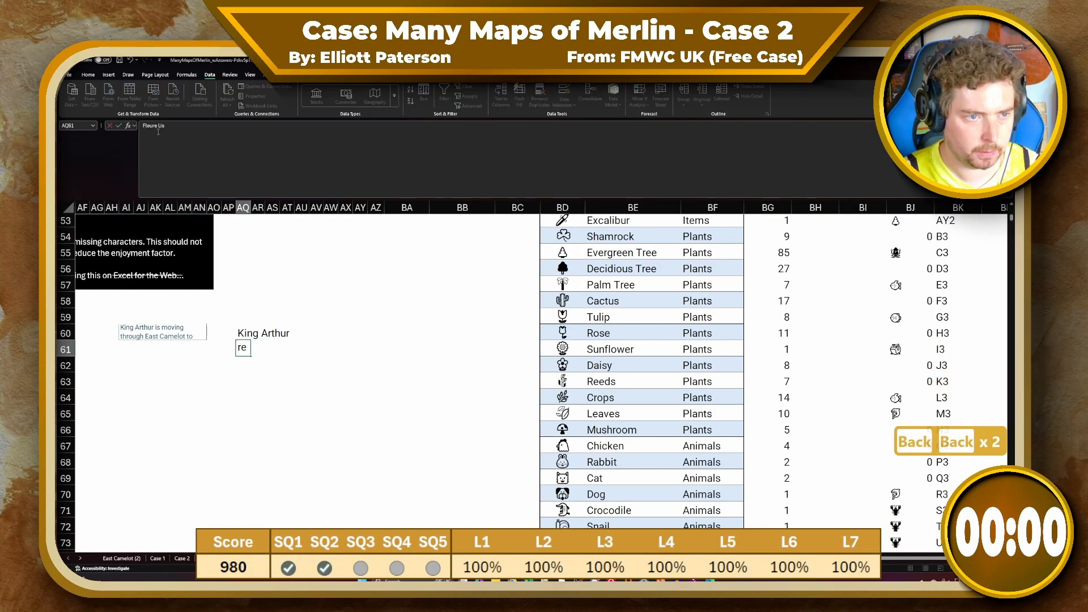
pyautogui.write('d')
pyautogui.press('Return')
# Reread the copied question and enter Excalibur in cell AQ62 as the third stop
pyautogui.scroll(-1, 171, 323)
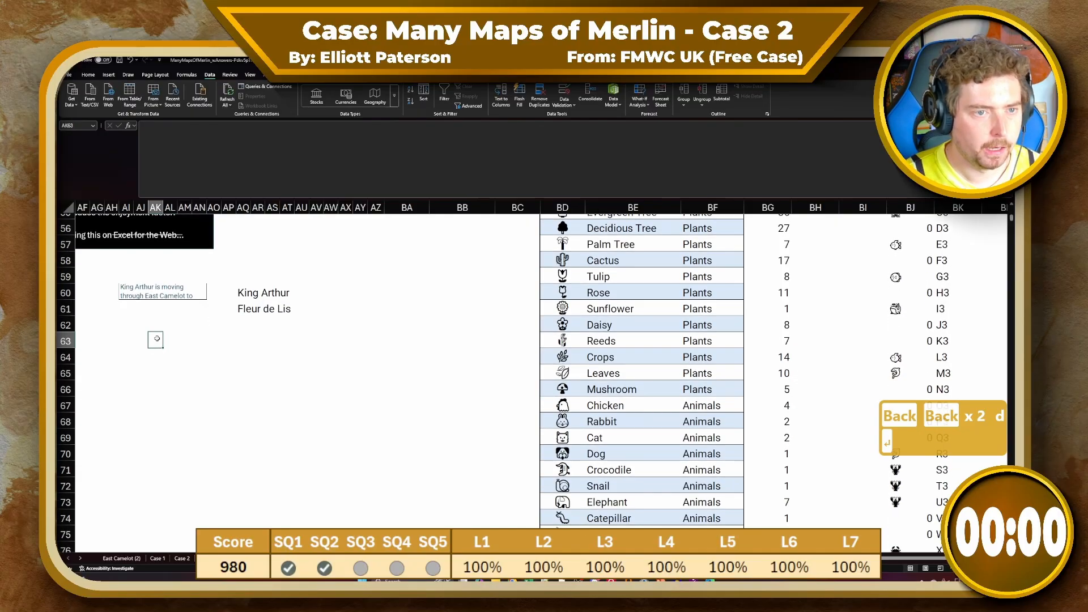
pyautogui.click(132, 289)
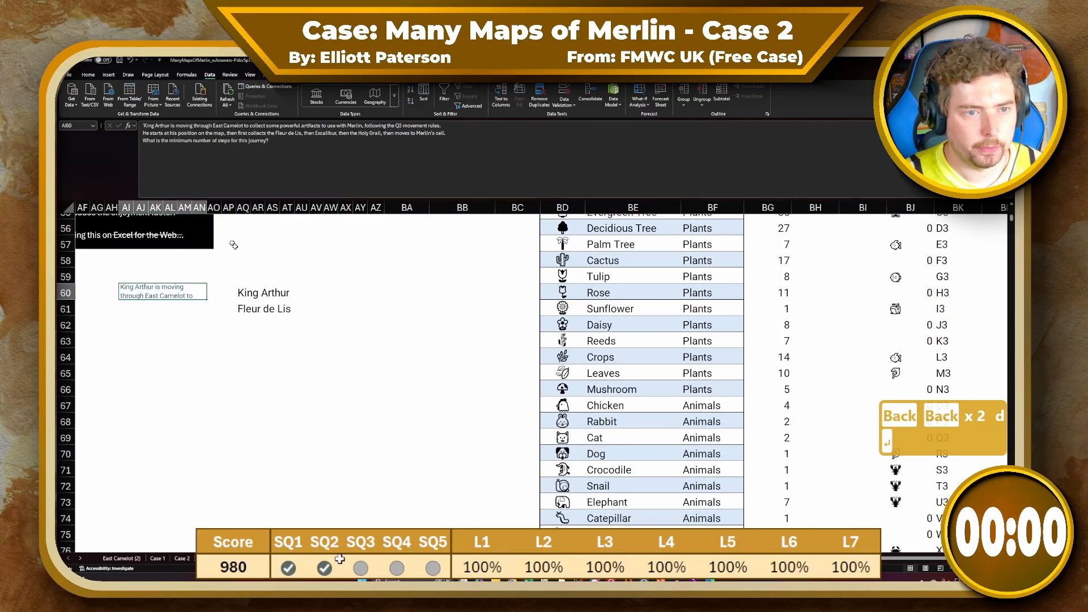
pyautogui.click(254, 322)
pyautogui.write('Exc')
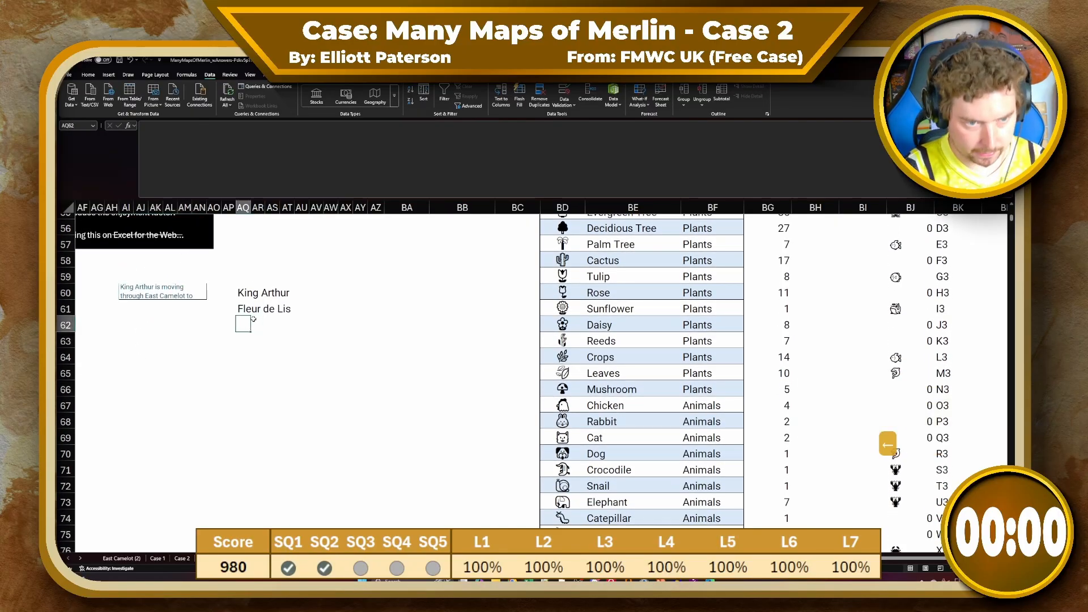
pyautogui.write('alii')
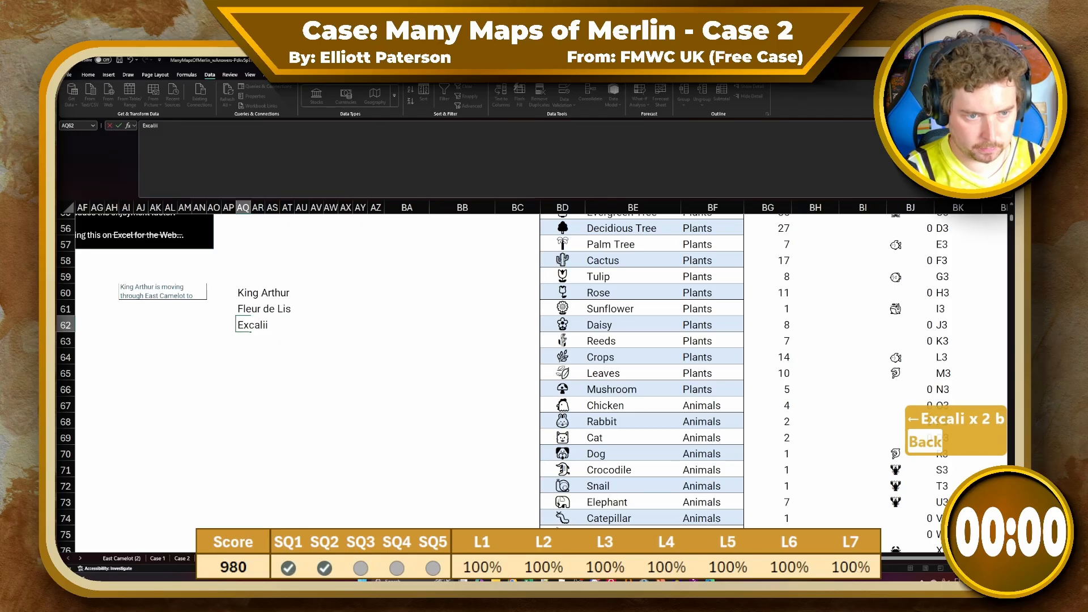
pyautogui.press('Return')
# Complete the list of stops with Holy Grail in cell AQ63 and Merlin in cell AQ64
pyautogui.write('Hol')
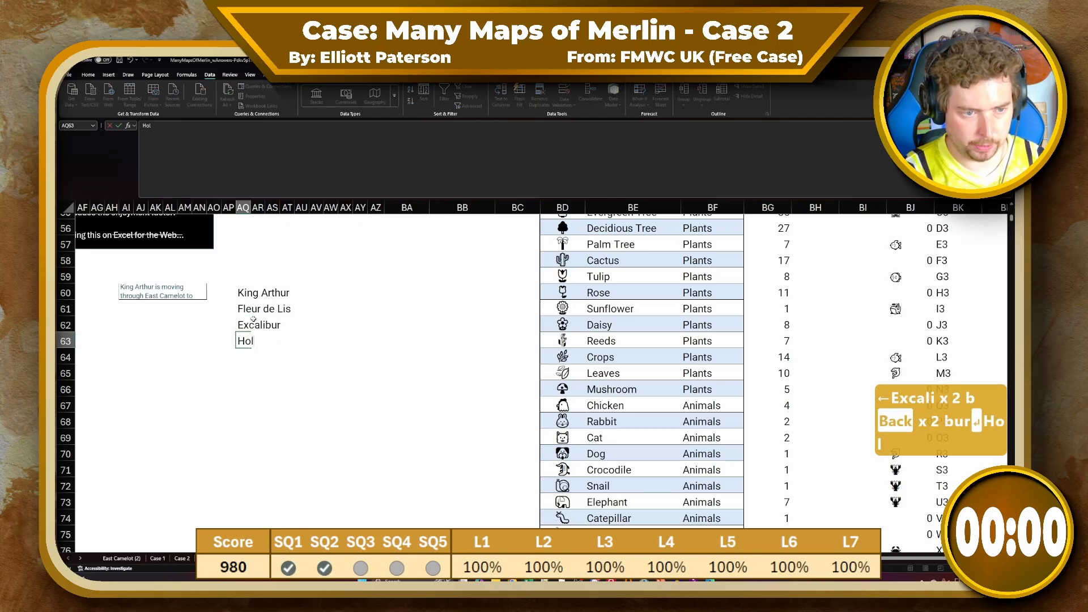
pyautogui.write('y Graiil')
pyautogui.press('Return')
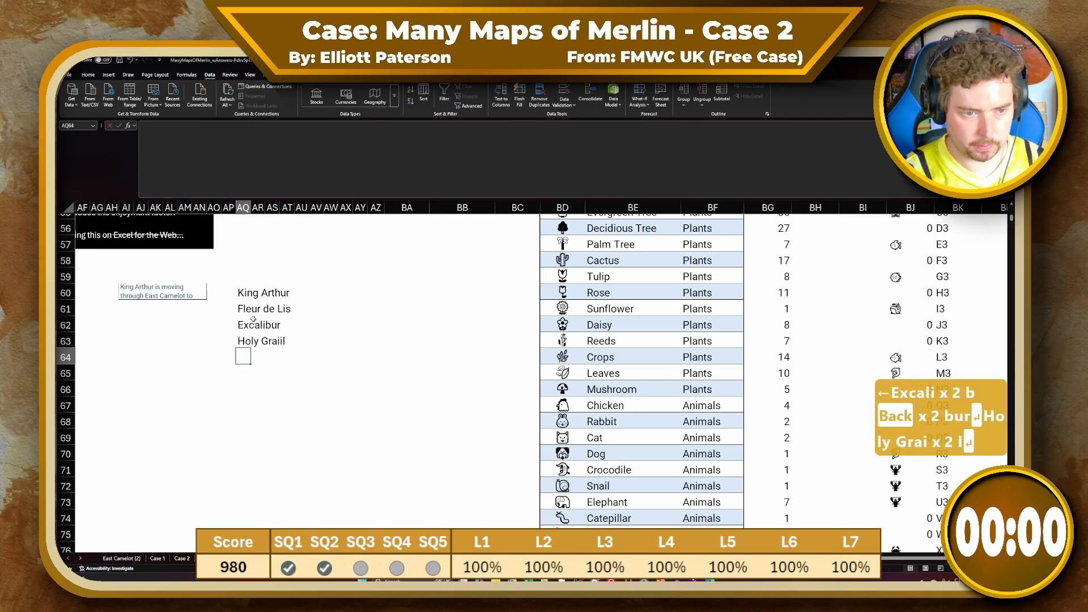
pyautogui.write('Merlin')
pyautogui.hotkey('shift', 'Return')
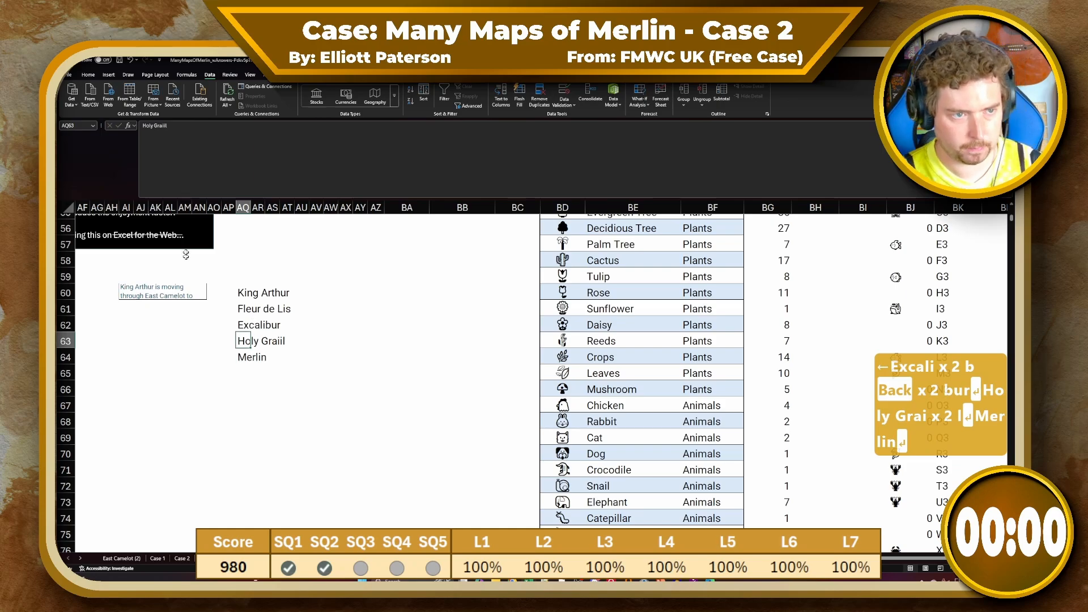
pyautogui.press('BackSpace')
pyautogui.press('Return')
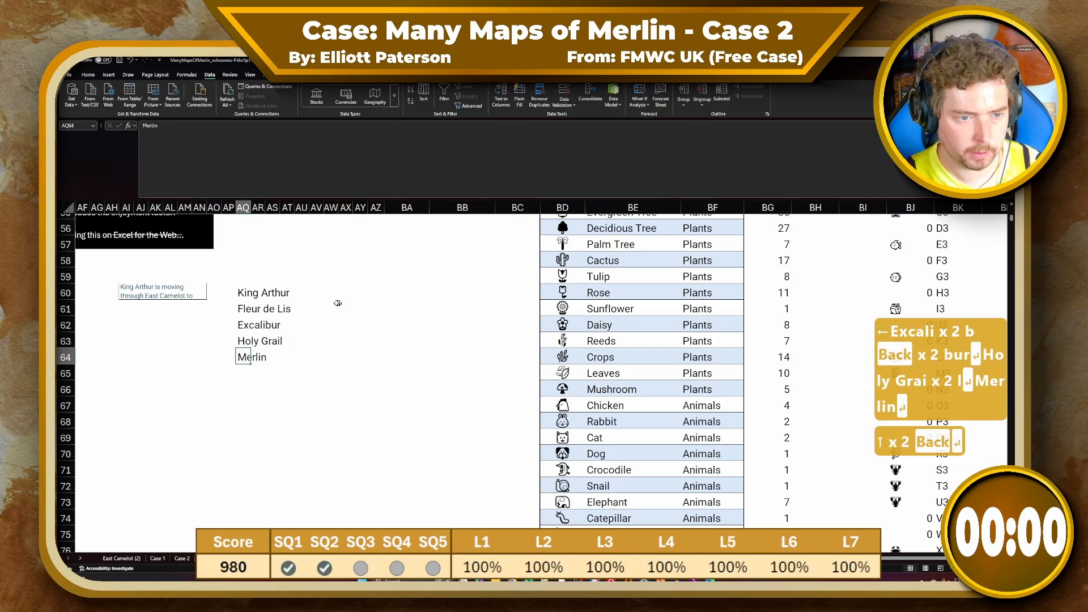
# Begin an XLOOKUP formula in cell AR60 with the stop names AQ60:AQ64 as the lookup values
pyautogui.click(309, 292)
pyautogui.press('Left')
pyautogui.press('Left')
pyautogui.press('Left')
pyautogui.press('Left')
pyautogui.press('Left')
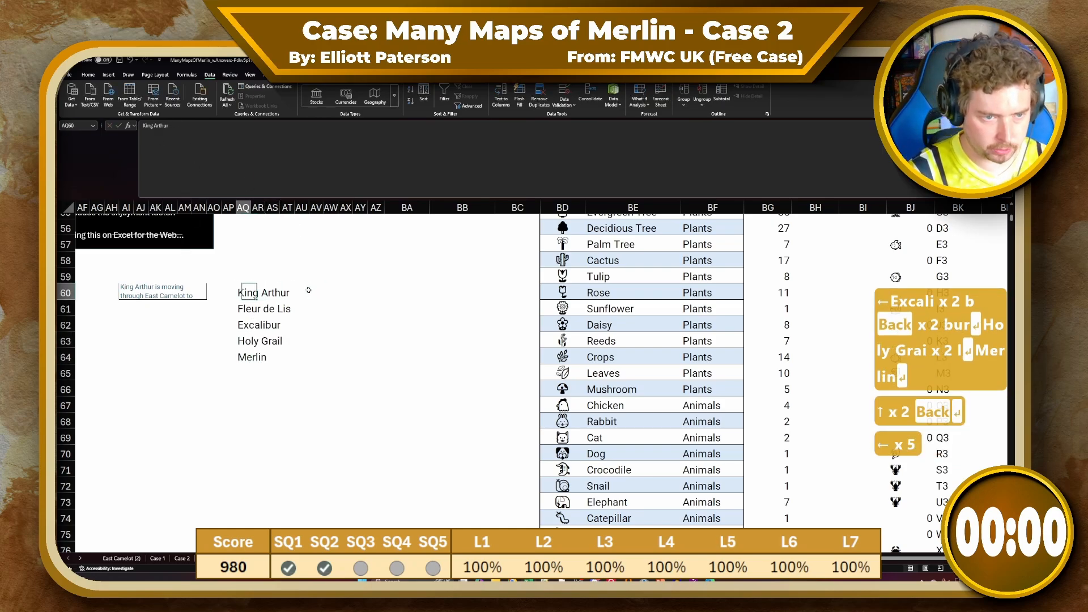
pyautogui.press('Right')
pyautogui.write('=XLOOKUP')
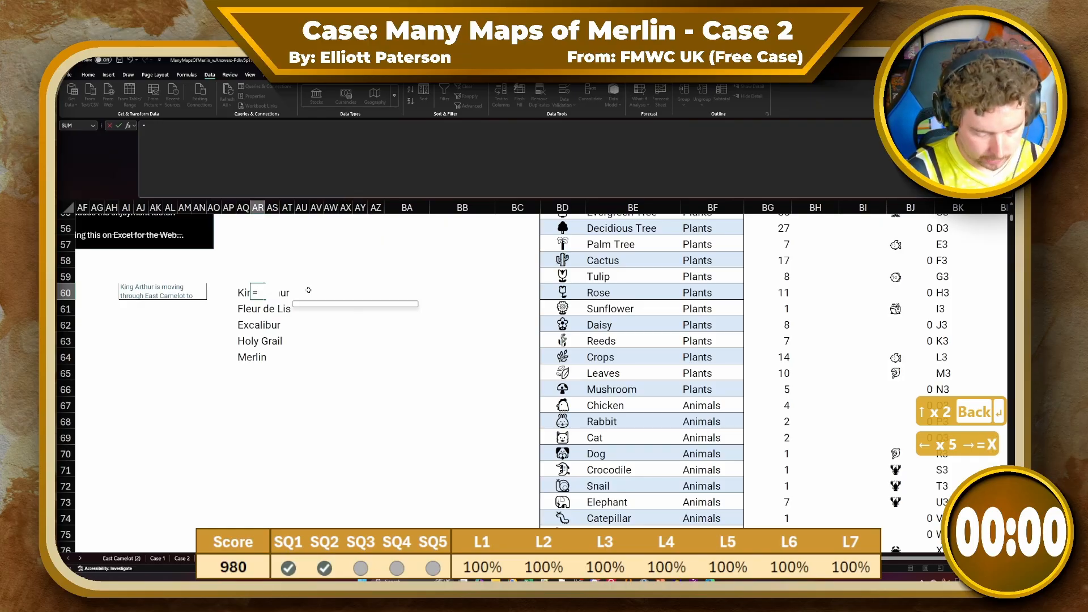
pyautogui.hotkey('shift', 'BackSpace')
pyautogui.hotkey('shift', 'BackSpace')
pyautogui.hotkey('shift', 'BackSpace')
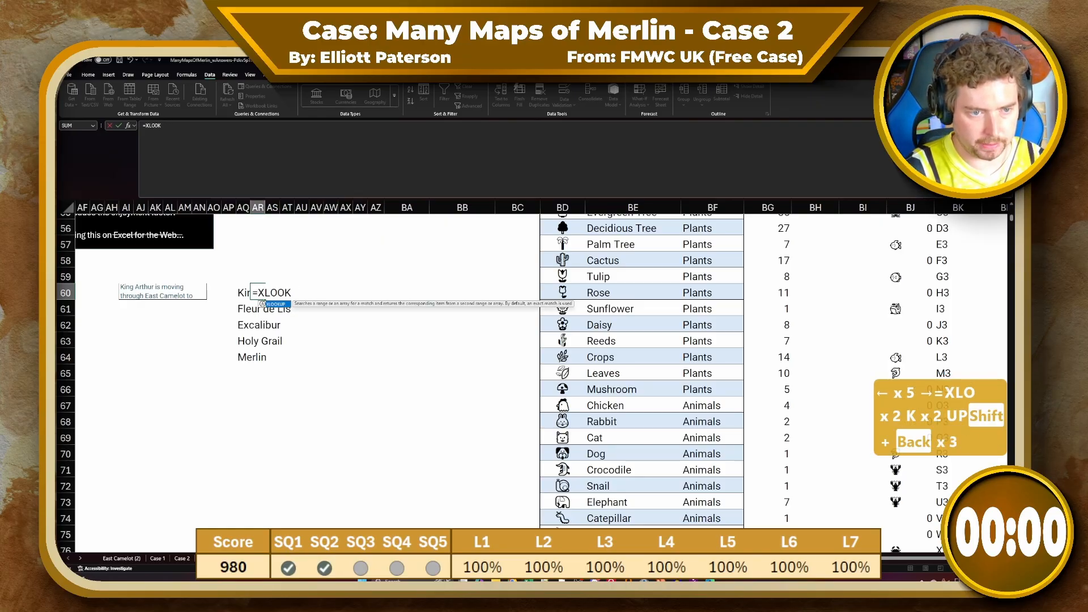
pyautogui.write('(')
pyautogui.press('Left')
pyautogui.hotkey('ctrl', 'shift', 'Down')
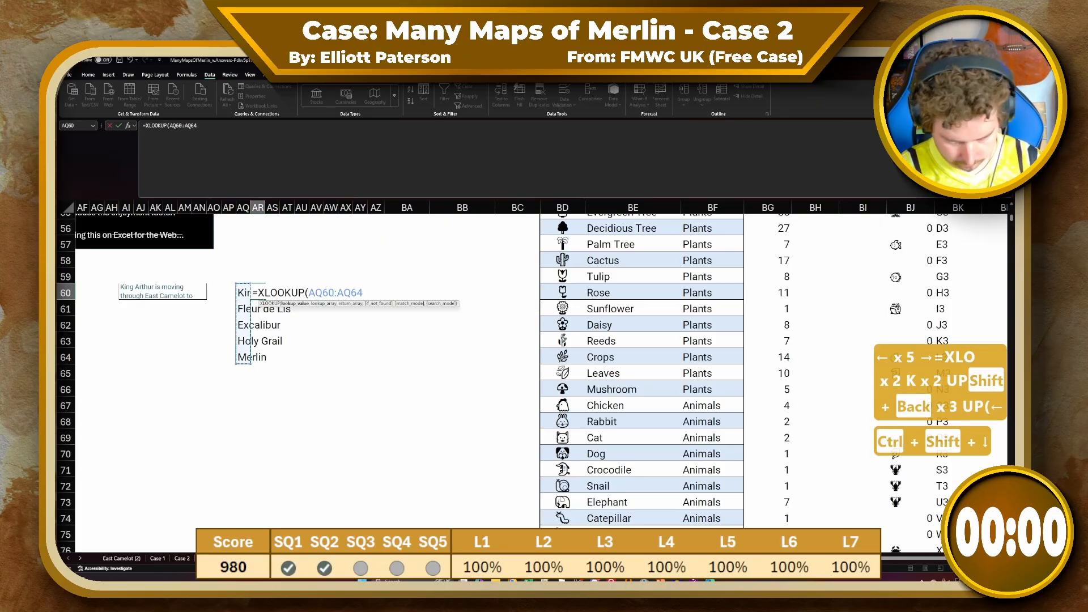
pyautogui.write(',')
# Set the formula's lookup array to the Icon Key descriptions in BE4:BE113
pyautogui.click(958, 293)
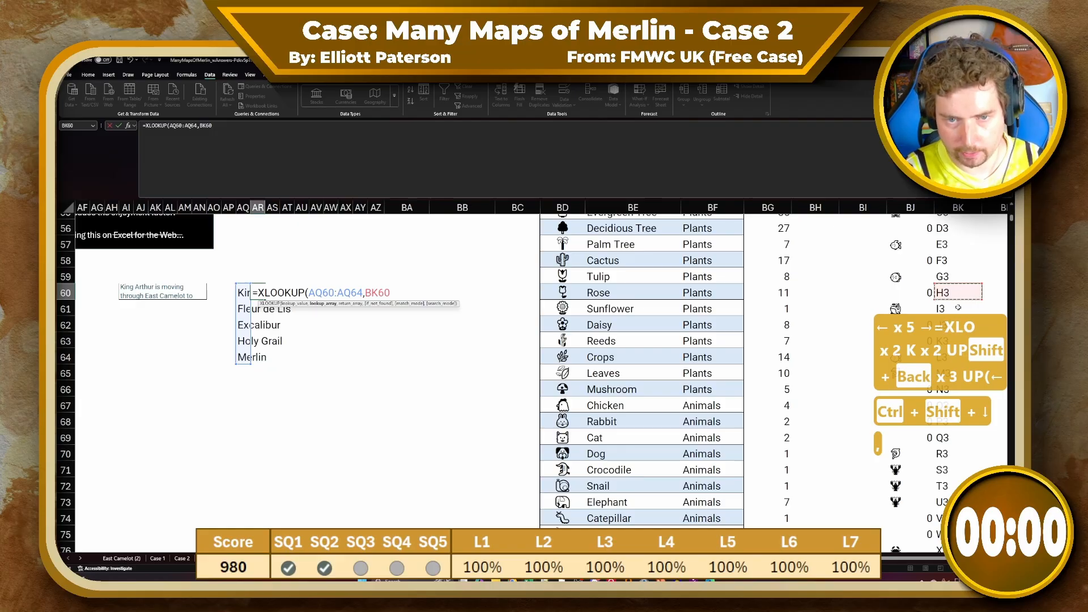
pyautogui.press('Left')
pyautogui.press('Left')
pyautogui.press('Left')
pyautogui.press('Left')
pyautogui.press('Left')
pyautogui.press('Left')
pyautogui.hotkey('ctrl', 'Up')
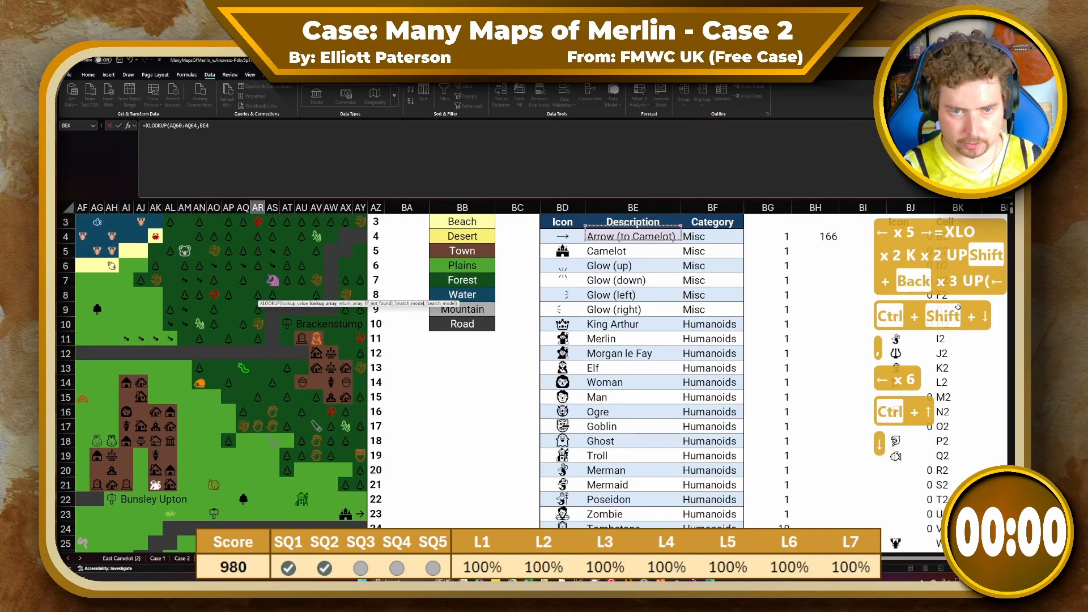
pyautogui.hotkey('ctrl', 'shift', 'Down')
pyautogui.write(',')
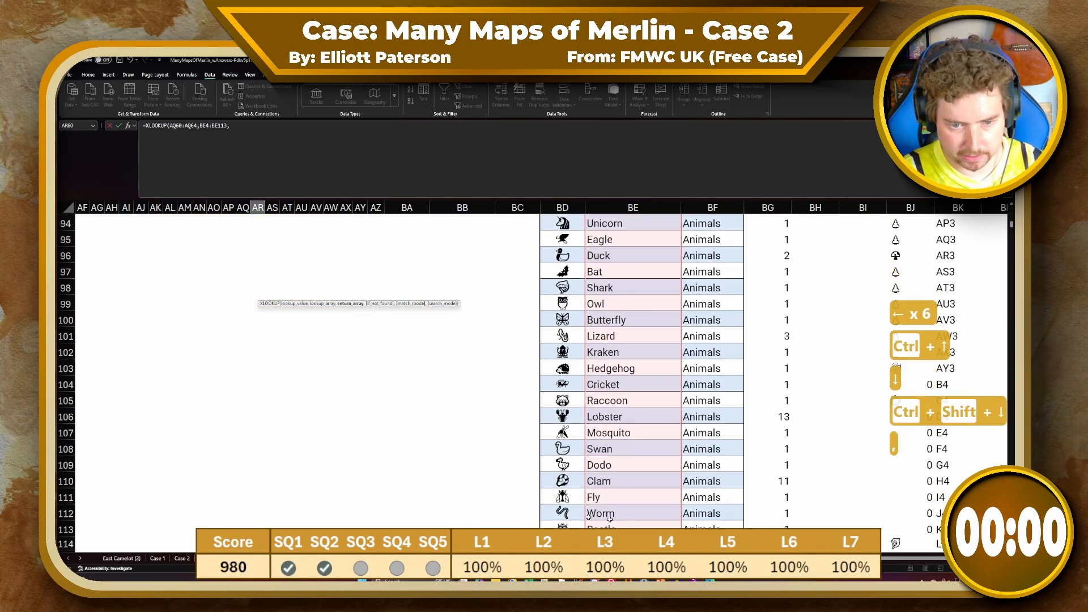
# Use the Icon Key icons in BD4:BD113 as the return array and complete the AR60 formula
pyautogui.click(576, 526)
pyautogui.hotkey('ctrl', 'shift', 'Up')
pyautogui.hotkey('shift', 'Down')
pyautogui.hotkey('shift', 'Down')
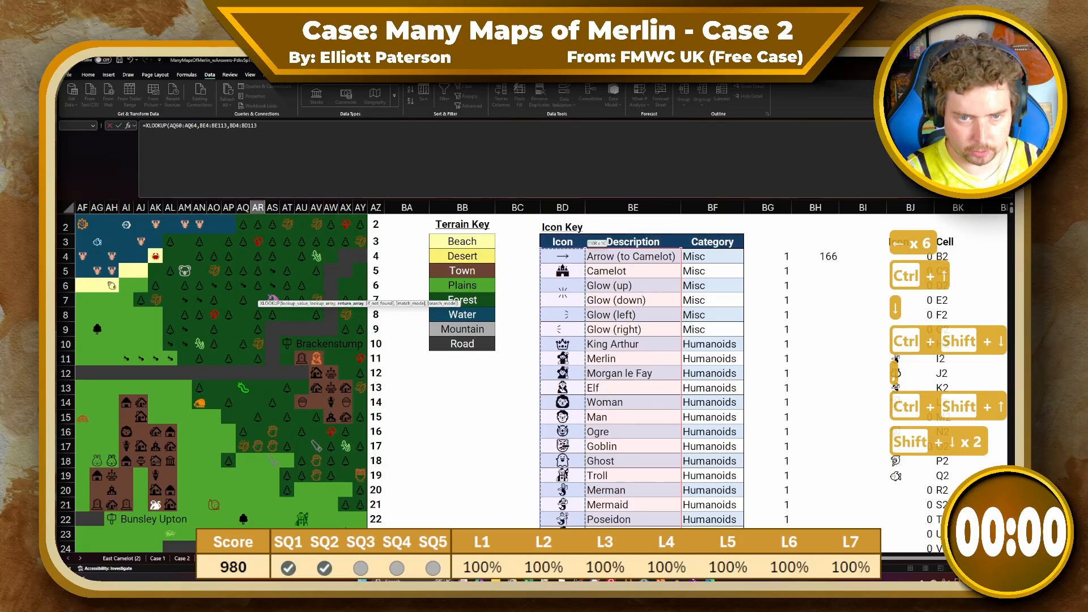
pyautogui.press('Return')
# Begin a second XLOOKUP in cell AS60 with the spilled icons AR60# as the lookup values
pyautogui.press('Up')
pyautogui.press('Right')
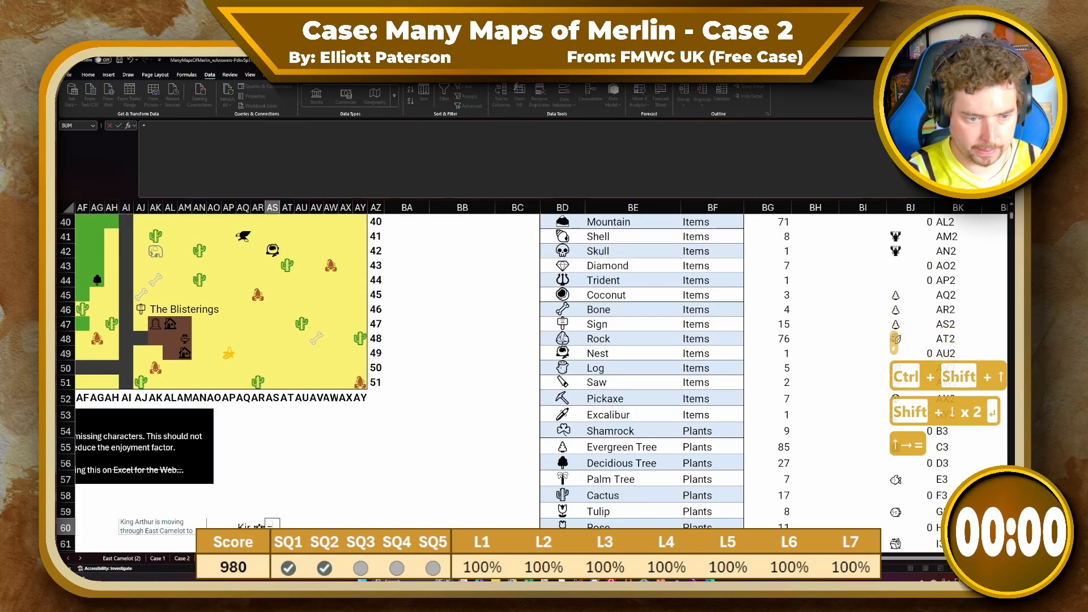
pyautogui.write('=XLO')
pyautogui.press('Tab')
pyautogui.press('Left')
pyautogui.hotkey('ctrl', 'shift', 'Down')
pyautogui.write(',')
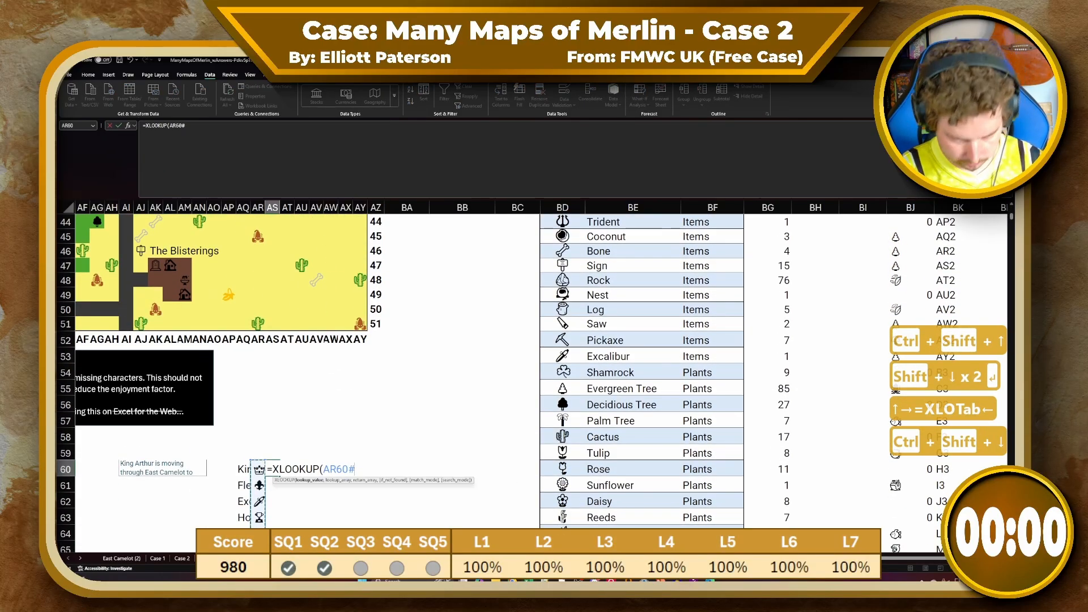
# Complete the AS60 formula with the icon list BJ4# as lookup array and the cell references BK4# as return array
pyautogui.click(910, 282)
pyautogui.hotkey('ctrl', 'Up')
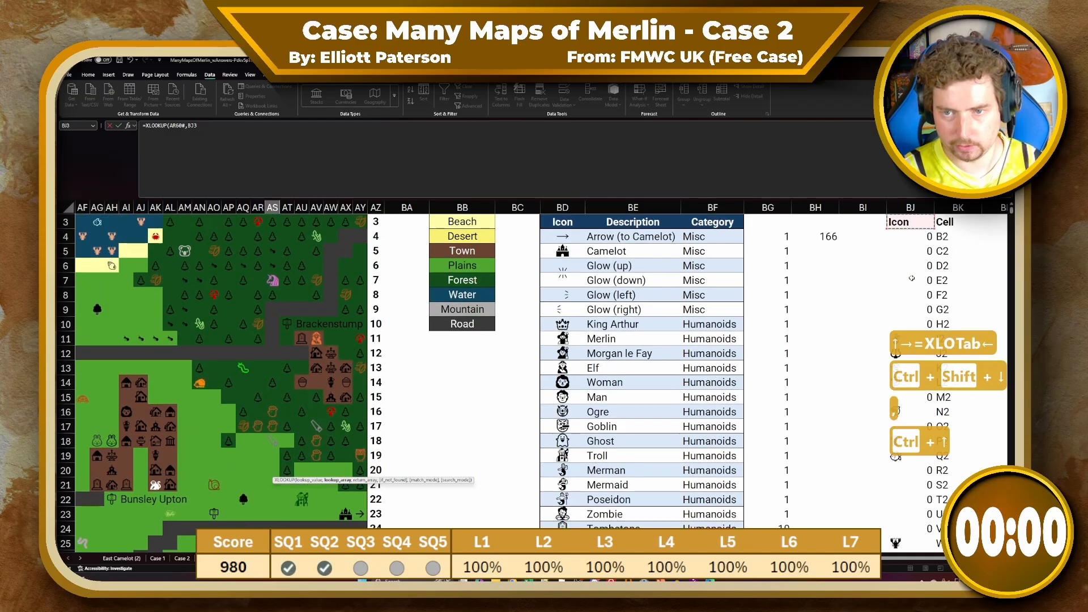
pyautogui.press('Down')
pyautogui.hotkey('ctrl', 'shift', 'Down')
pyautogui.write(',')
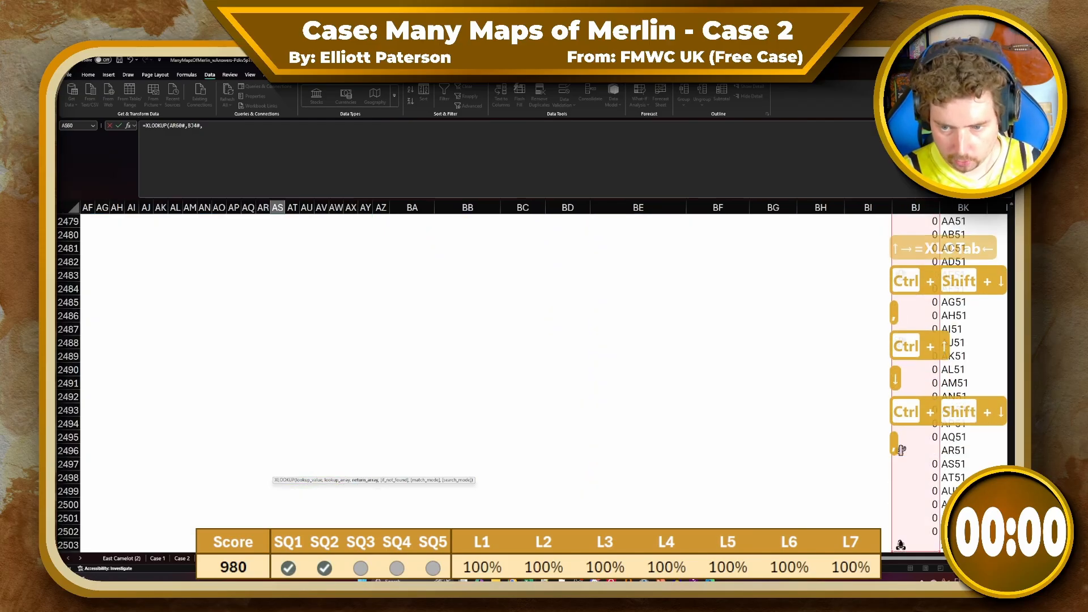
pyautogui.click(964, 531)
pyautogui.press('Down')
pyautogui.hotkey('ctrl', 'shift', 'Up')
pyautogui.hotkey('shift', 'Down')
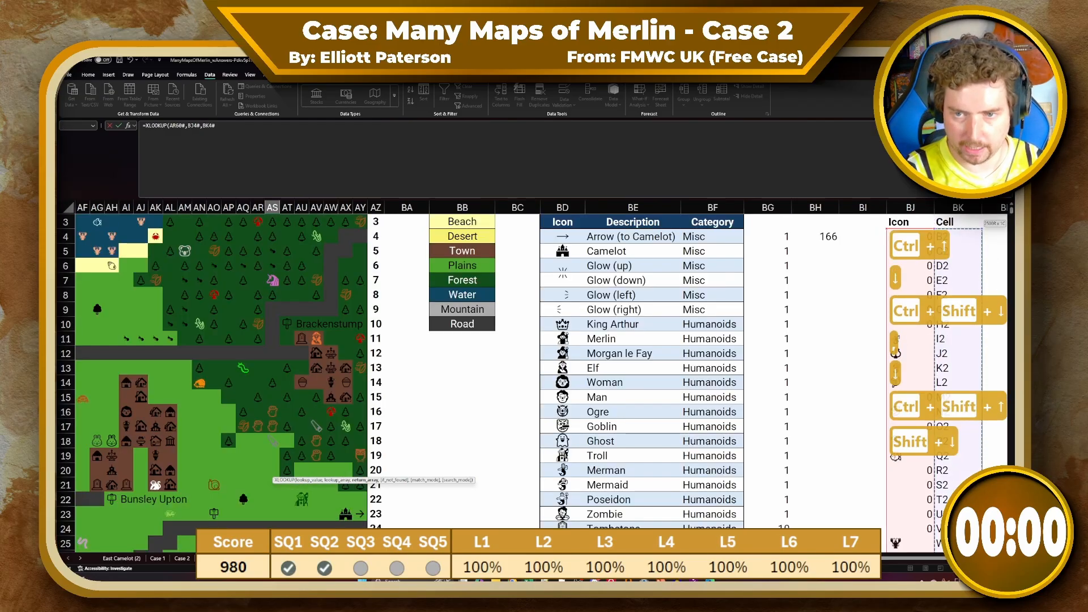
pyautogui.press('Return')
pyautogui.press('Left')
pyautogui.press('Left')
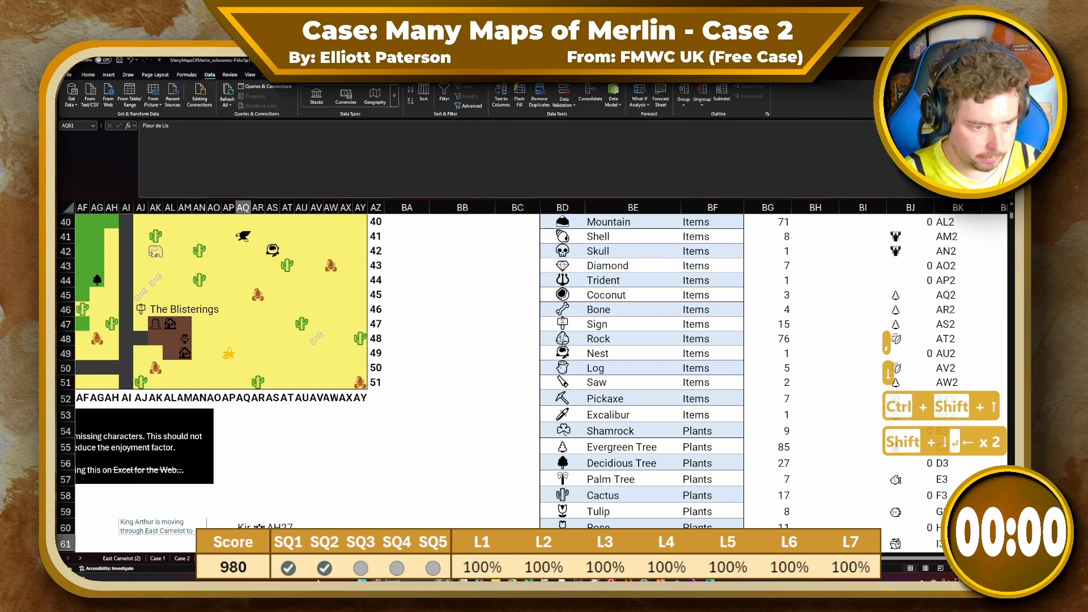
# Review the Quest 3 movement rules on the Case 2 sheet
pyautogui.click(183, 559)
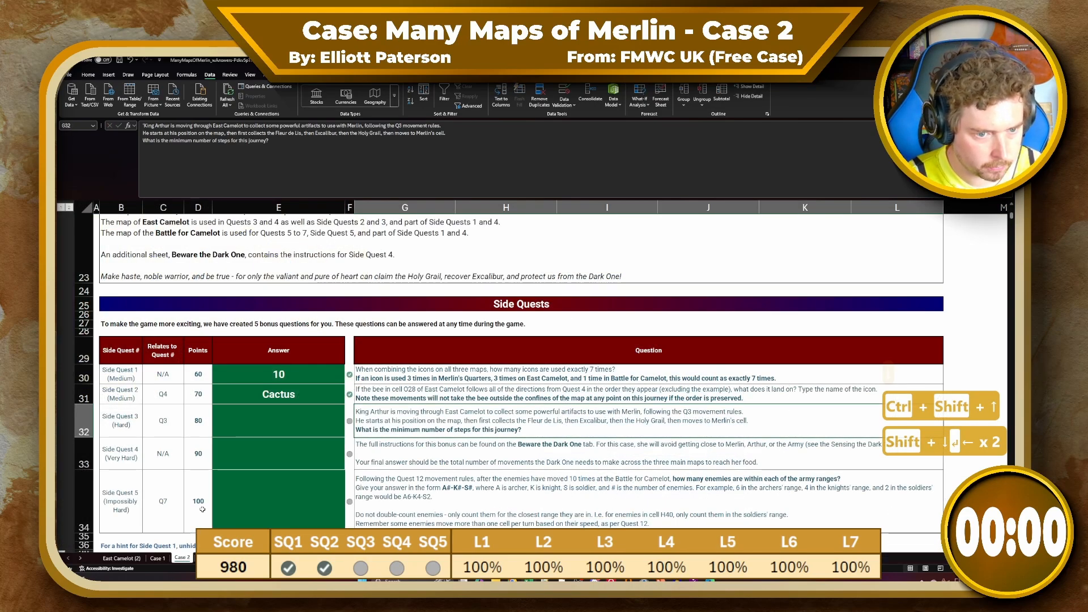
pyautogui.scroll(-5, 202, 509)
pyautogui.scroll(-12, 202, 509)
pyautogui.scroll(8, 202, 509)
pyautogui.scroll(-18, 202, 508)
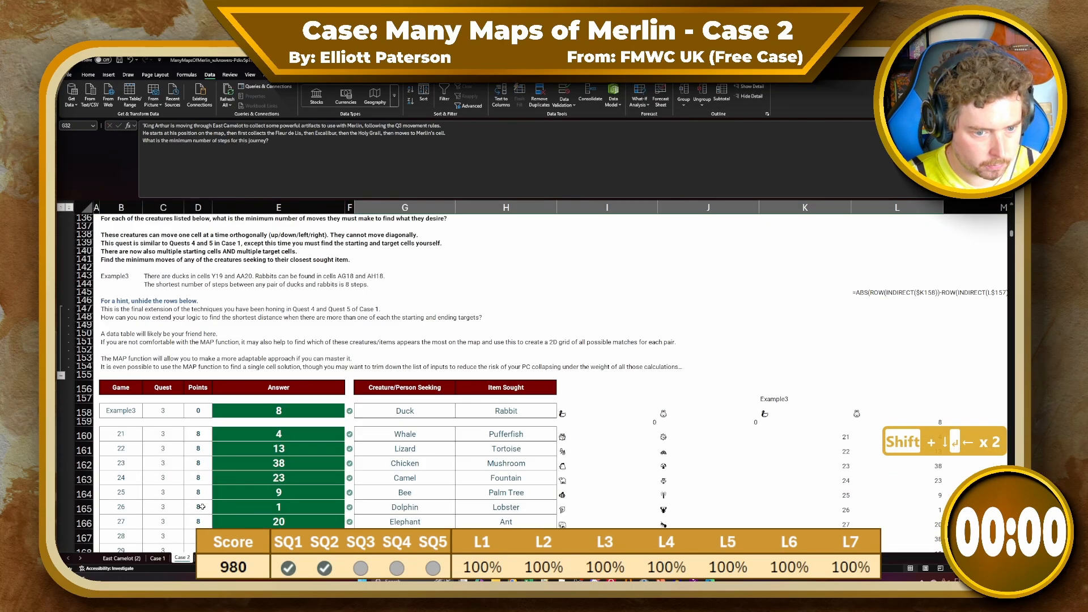
pyautogui.scroll(3, 202, 506)
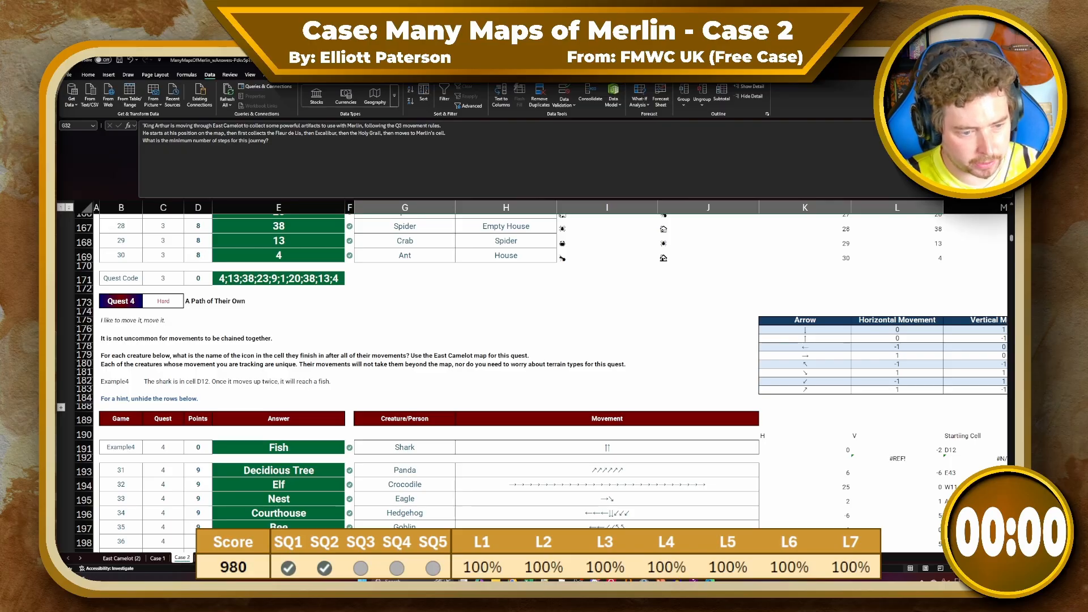
# Return to the stop list below the East Camelot map, select cell AU60 and compare the stops with the map
pyautogui.hotkey('ctrl', 'pagedown')
pyautogui.hotkey('ctrl', 'pagedown')
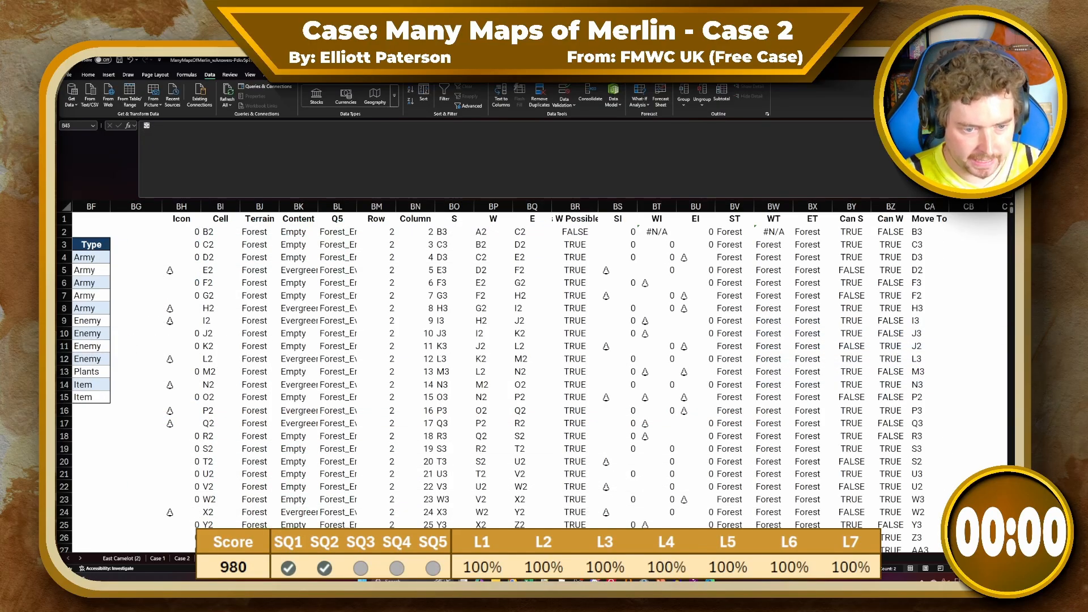
pyautogui.hotkey('ctrl', 'pagedown')
pyautogui.scroll(1, 512, 472)
pyautogui.scroll(-5, 511, 439)
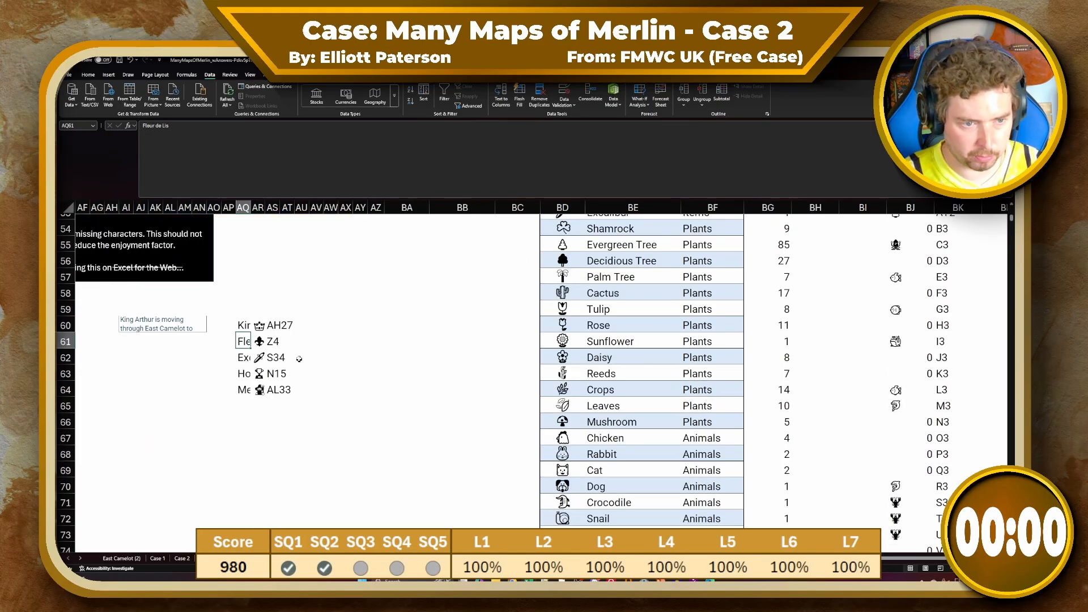
pyautogui.click(273, 330)
pyautogui.click(306, 328)
pyautogui.scroll(6, 309, 362)
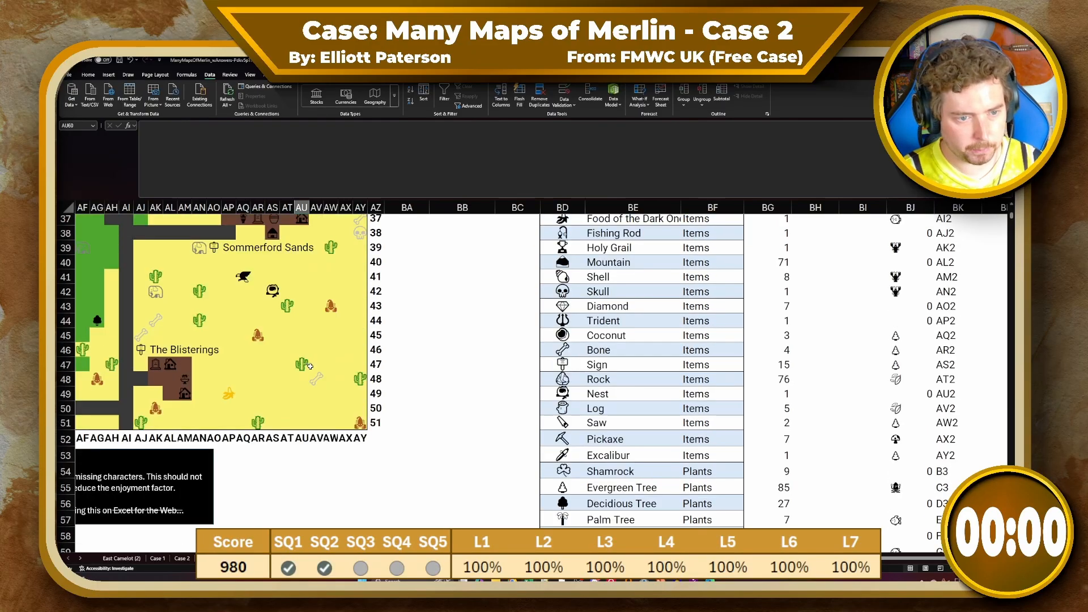
pyautogui.scroll(1, 310, 366)
pyautogui.scroll(-6, 308, 423)
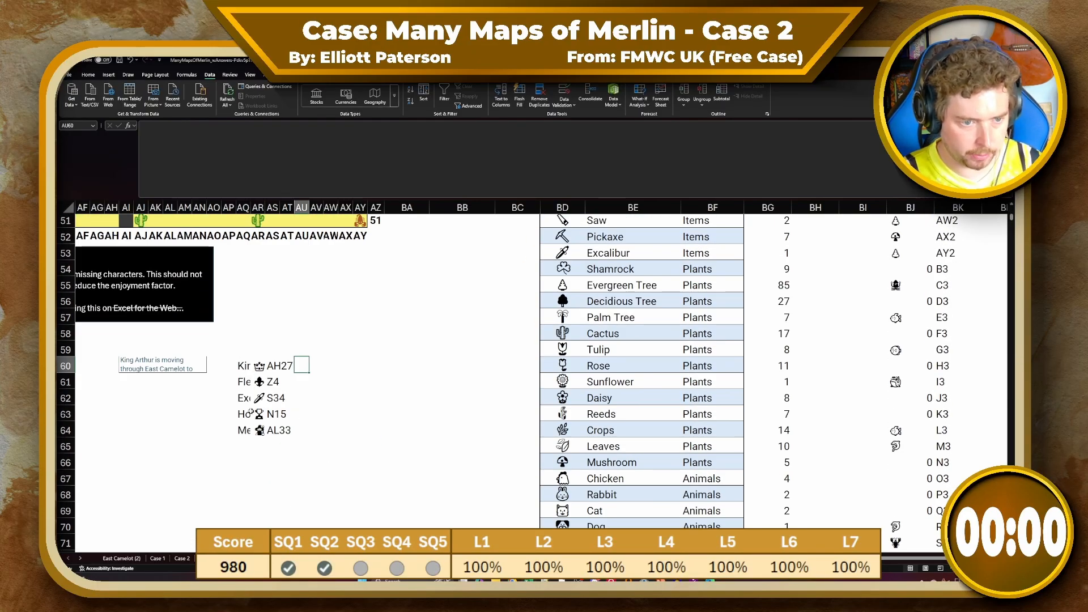
# Locate King Arthur's crown on the East Camelot map and select its cell AH27
pyautogui.scroll(17, 250, 412)
pyautogui.scroll(-5, 122, 427)
pyautogui.scroll(1, 121, 426)
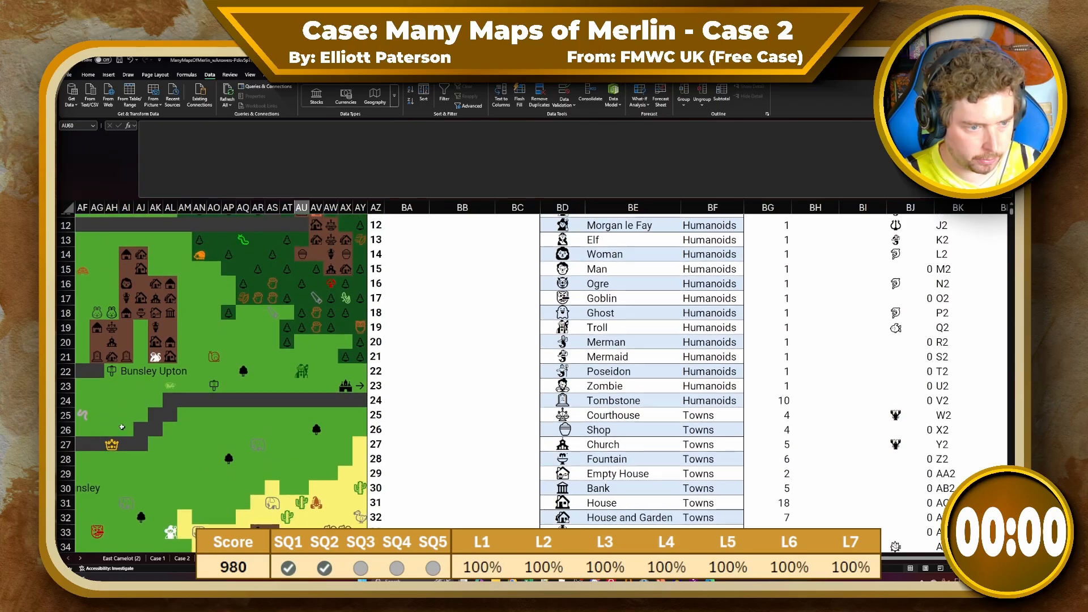
pyautogui.scroll(-12, 122, 426)
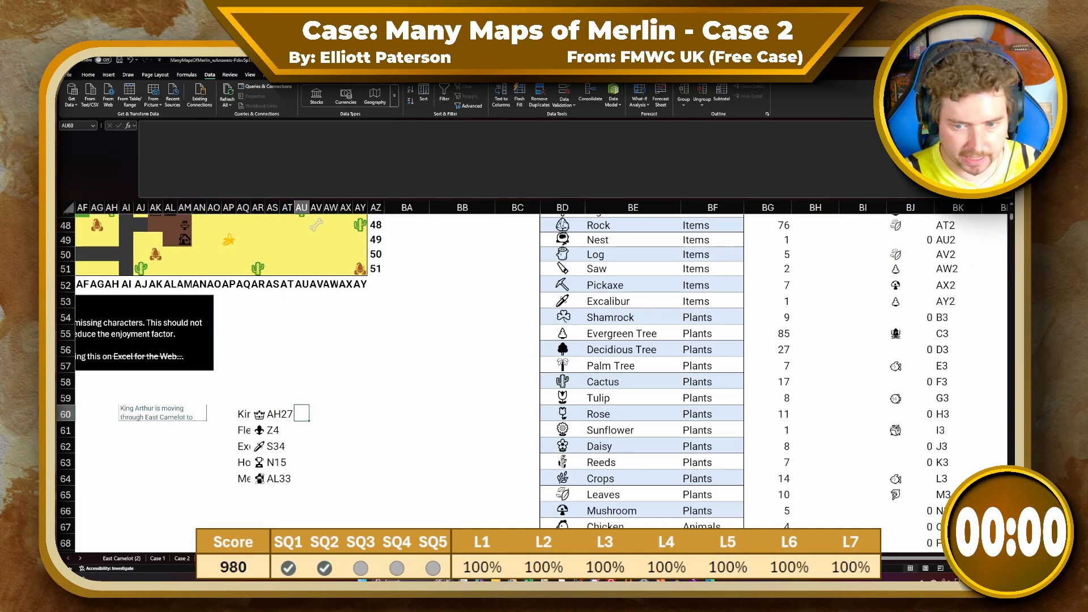
pyautogui.hscroll(-10, 587, 396)
pyautogui.scroll(12, 587, 396)
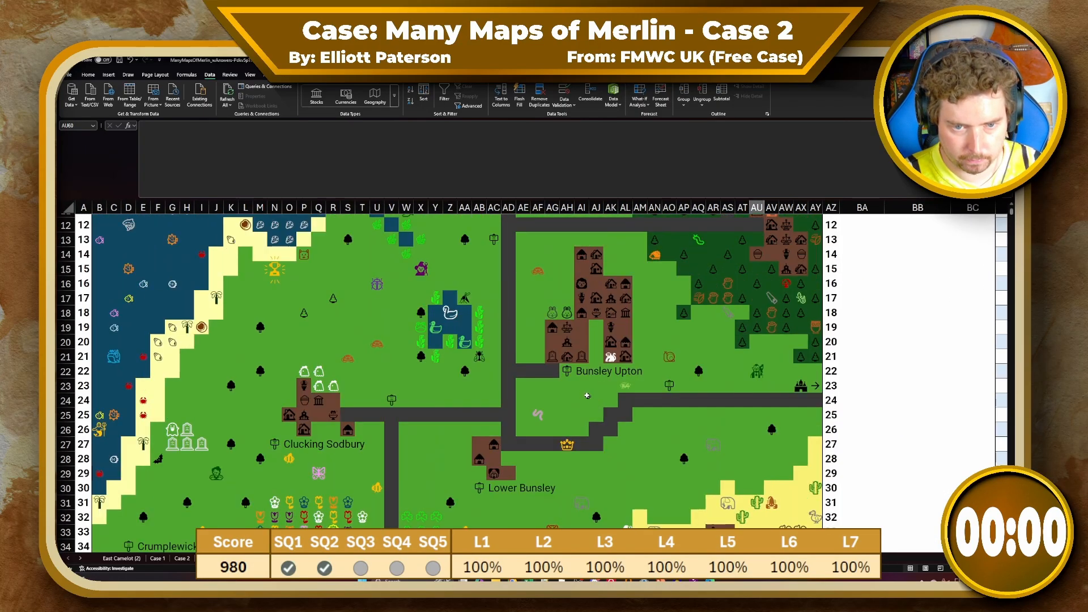
pyautogui.click(567, 446)
pyautogui.scroll(3, 633, 409)
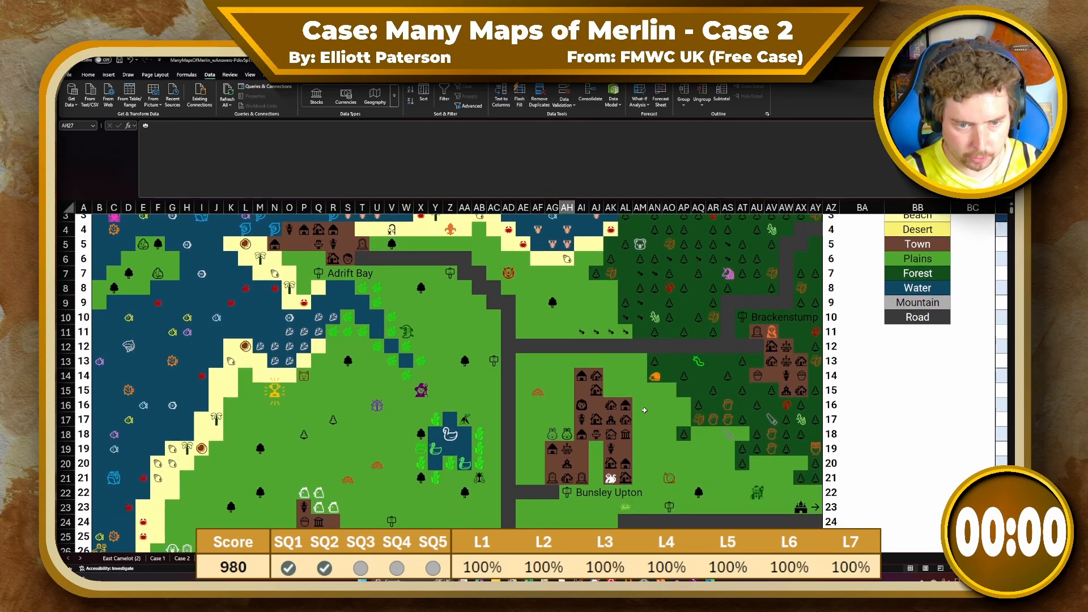
# Trace King Arthur's route cell by cell from AH27 to the fleur-de-lis at Z4 to count the moves
pyautogui.press('Up')
pyautogui.press('Left')
pyautogui.press('Up')
pyautogui.press('Up')
pyautogui.press('Left')
pyautogui.press('Up')
pyautogui.press('Left')
pyautogui.press('Left')
pyautogui.press('Up')
pyautogui.press('Left')
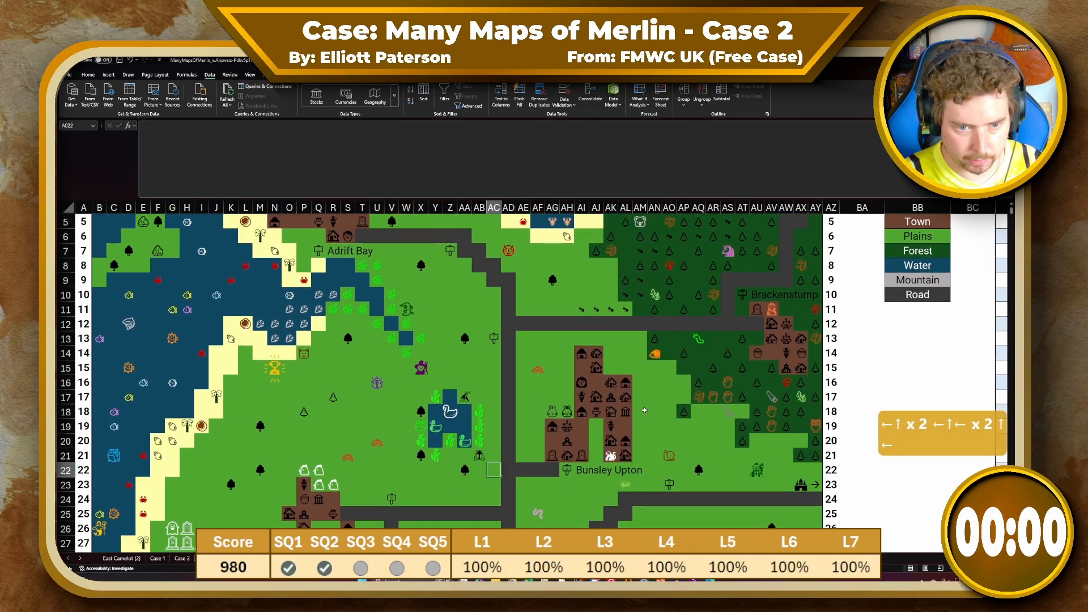
pyautogui.press('Up')
pyautogui.press('Up')
pyautogui.press('Up')
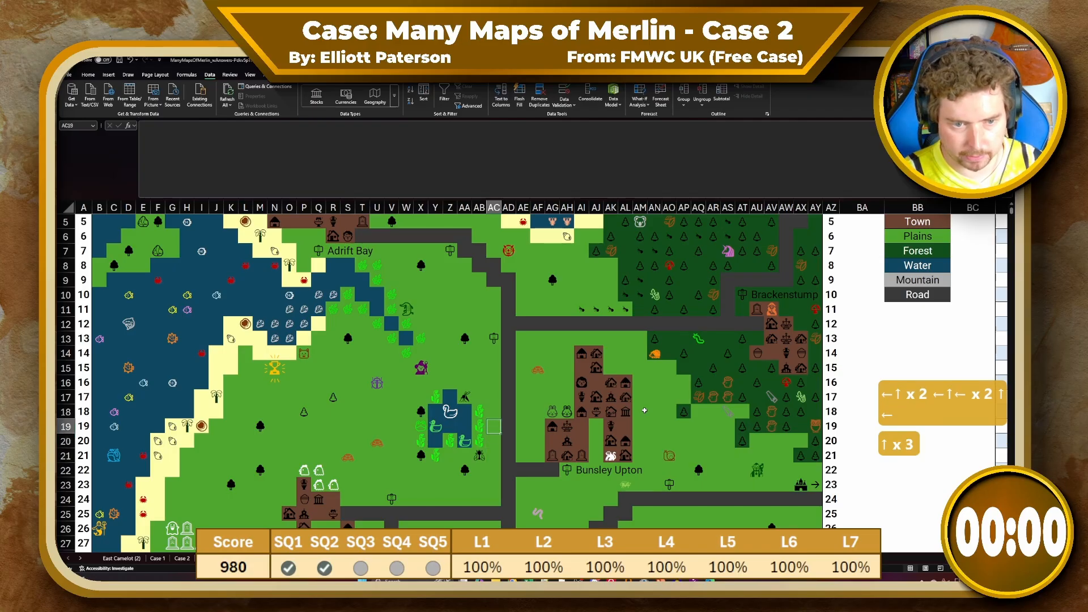
pyautogui.press('Up')
pyautogui.press('Up')
pyautogui.press('Up')
pyautogui.press('Left')
pyautogui.press('Left')
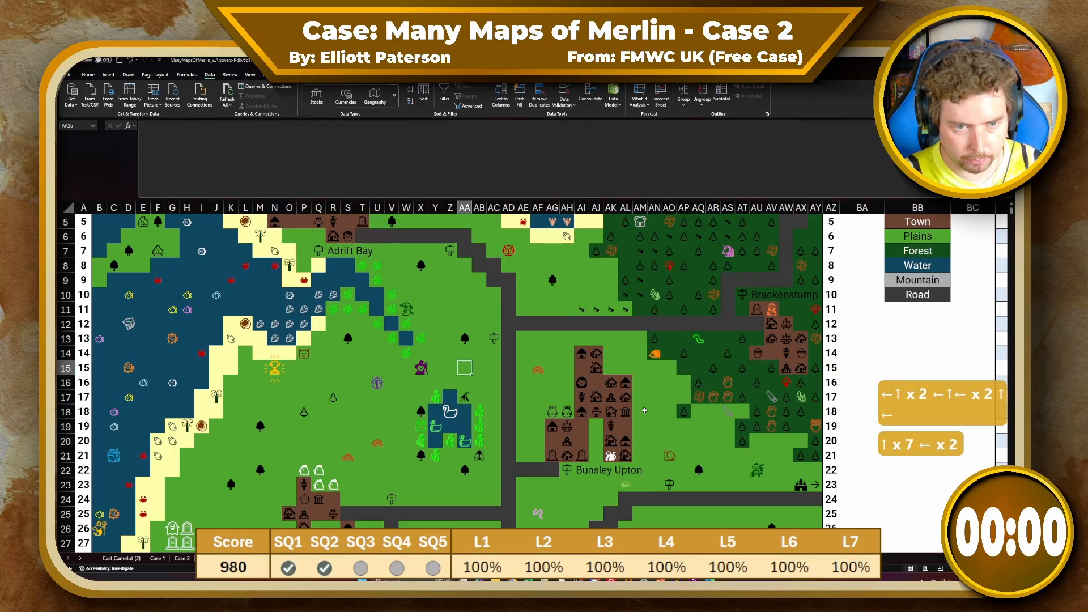
pyautogui.press('Up')
pyautogui.press('Left')
pyautogui.press('Up')
pyautogui.press('Up')
pyautogui.press('Up')
pyautogui.press('Up')
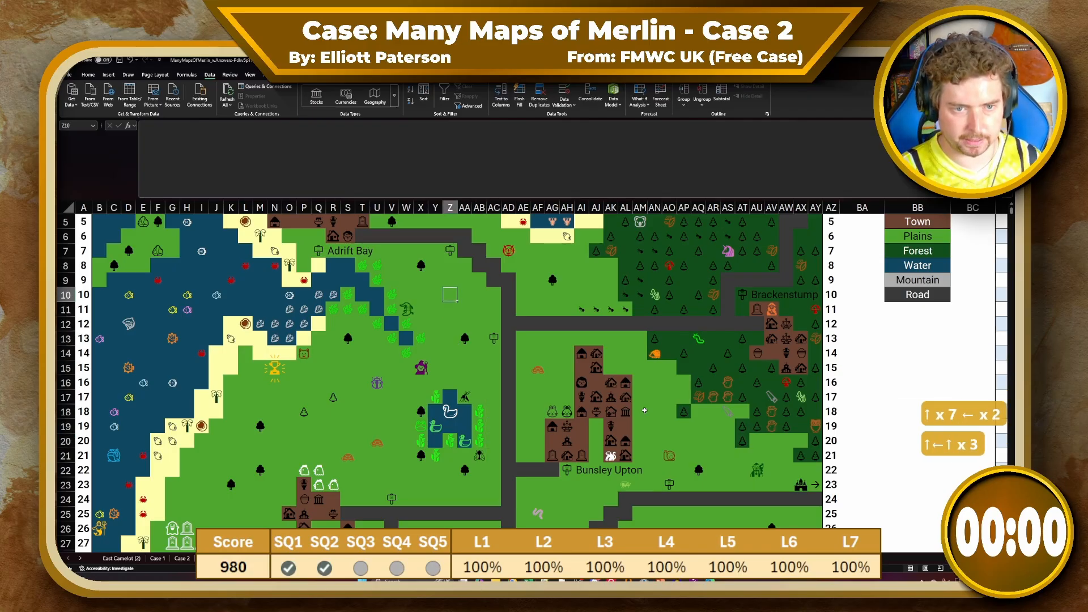
pyautogui.press('Up')
pyautogui.press('Up')
pyautogui.press('Up')
pyautogui.press('Up')
pyautogui.press('Down')
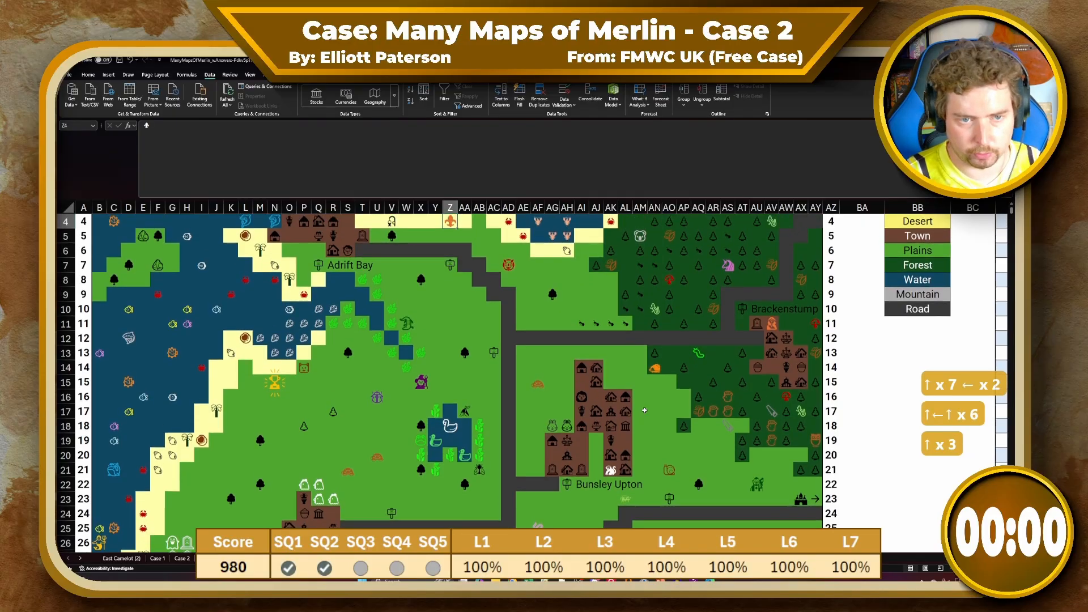
# Record 23 in cell AT61 as the move count for the Z4 stop in the list below the map
pyautogui.scroll(-15, 645, 410)
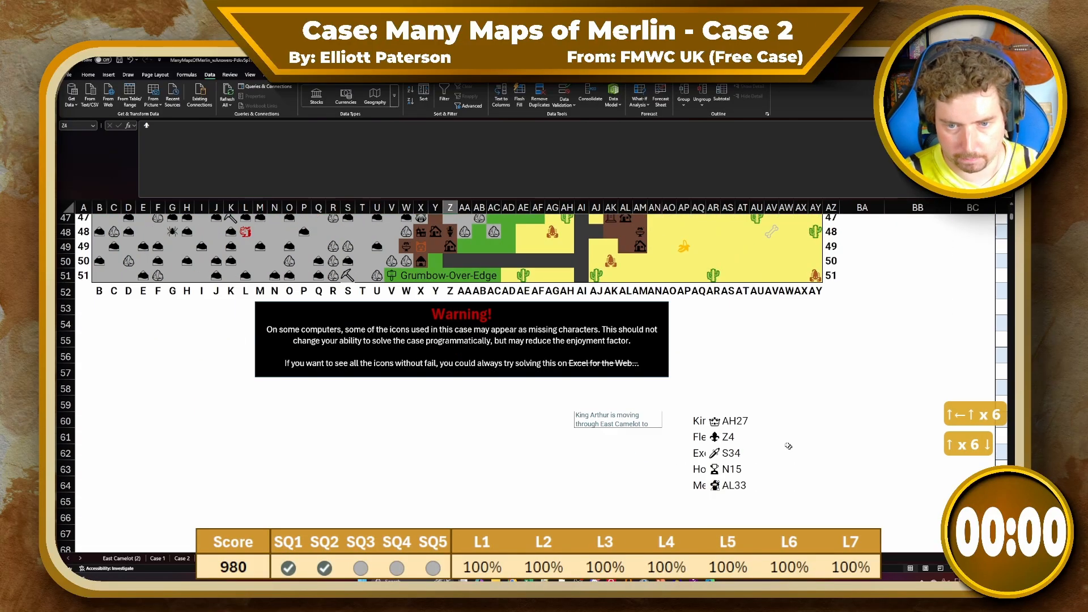
pyautogui.click(765, 424)
pyautogui.press('Left')
pyautogui.press('Left')
pyautogui.press('Left')
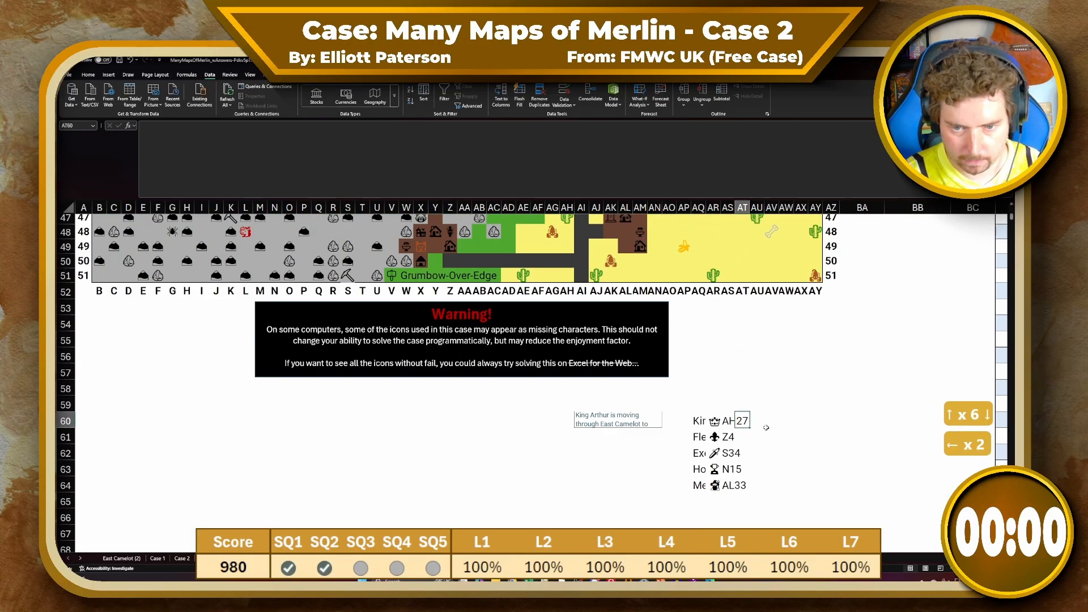
pyautogui.write('23')
pyautogui.press('BackSpace')
pyautogui.press('BackSpace')
pyautogui.press('BackSpace')
pyautogui.press('Return')
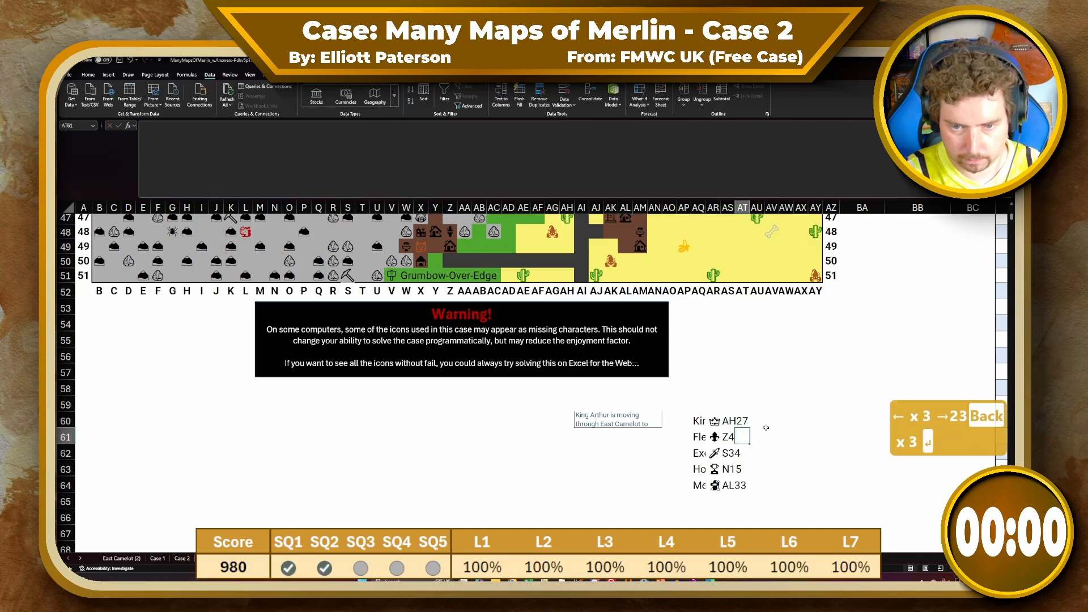
pyautogui.write('23')
pyautogui.press('Return')
pyautogui.scroll(-1, 760, 303)
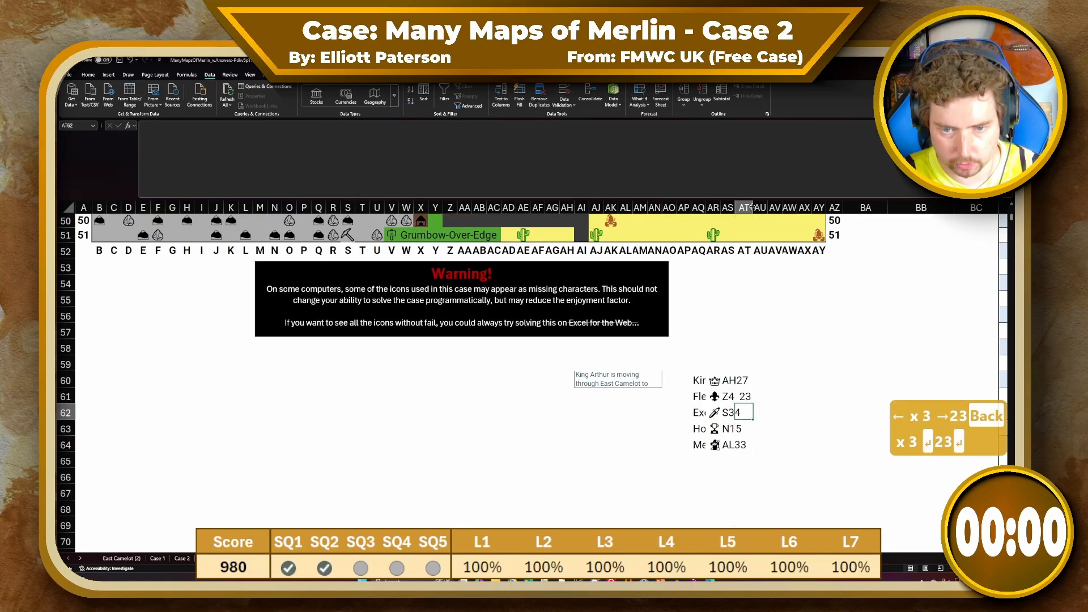
# Trace the route cell by cell from the fleur-de-lis at Z4 to Excalibur at S34 to count the moves
pyautogui.scroll(12, 412, 335)
pyautogui.scroll(5, 412, 336)
pyautogui.click(455, 270)
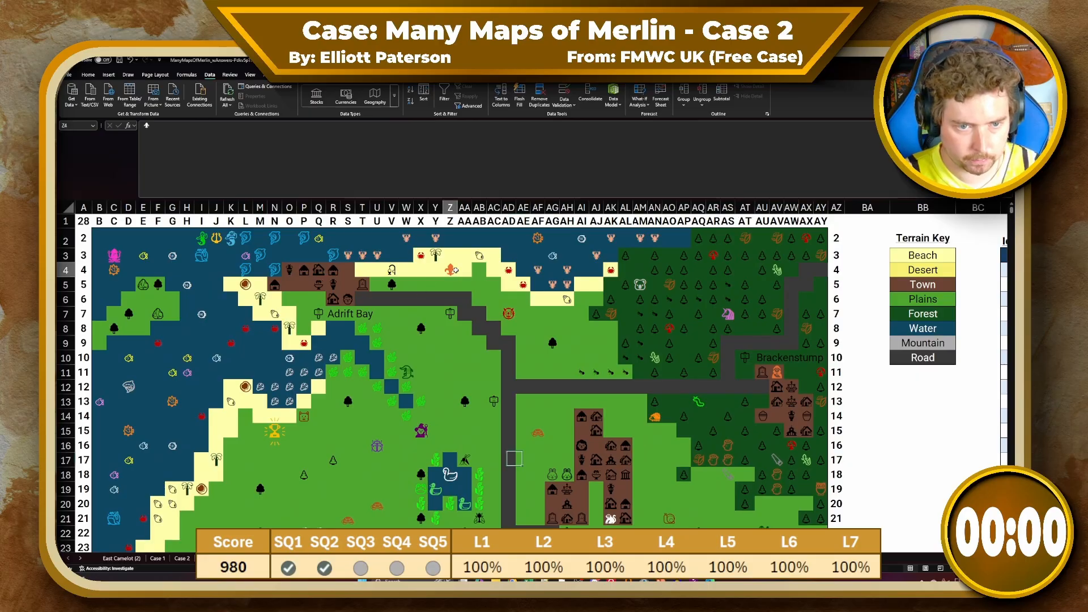
pyautogui.press('Down')
pyautogui.press('Down')
pyautogui.press('Down')
pyautogui.press('Down')
pyautogui.press('Down')
pyautogui.press('Down')
pyautogui.press('Down')
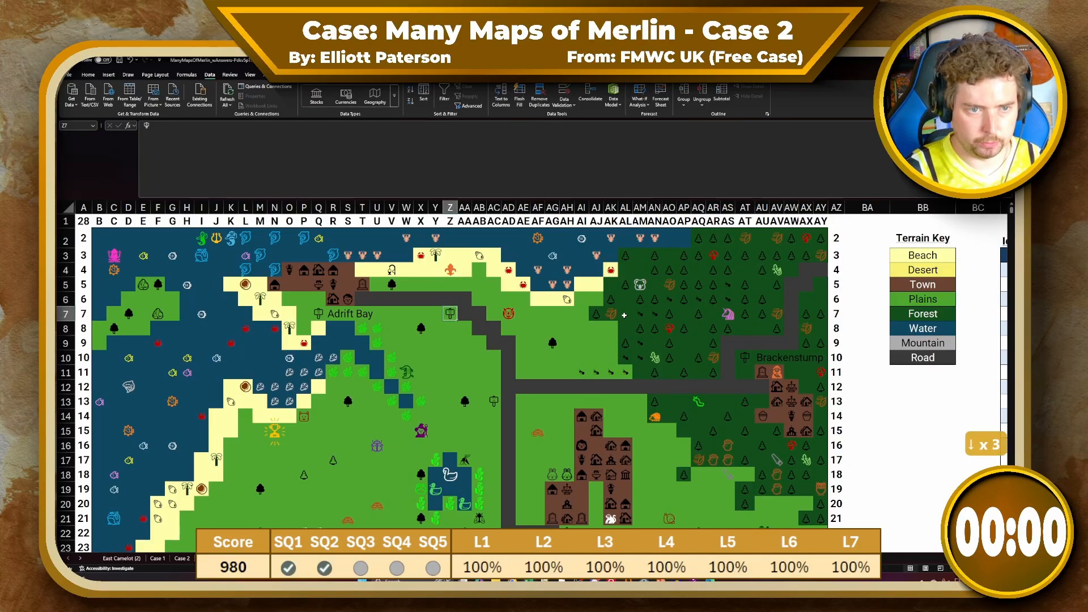
pyautogui.press('Down')
pyautogui.press('Down')
pyautogui.press('Down')
pyautogui.press('Down')
pyautogui.press('Left')
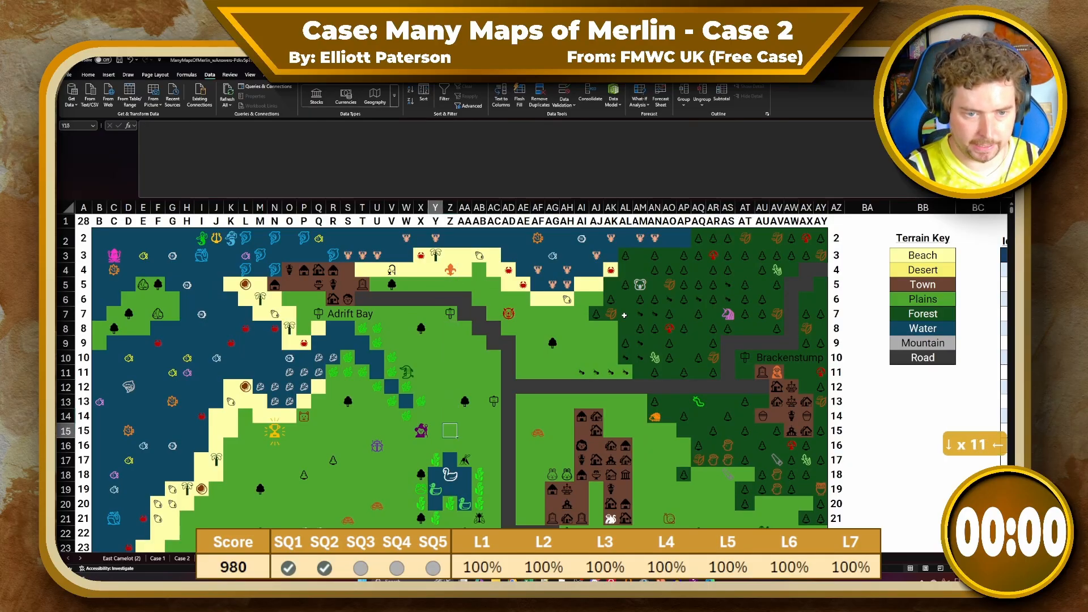
pyautogui.press('Down')
pyautogui.press('Left')
pyautogui.press('Down')
pyautogui.press('Left')
pyautogui.press('Down')
pyautogui.press('Left')
pyautogui.press('Down')
pyautogui.press('Left')
pyautogui.press('Down')
pyautogui.press('Left')
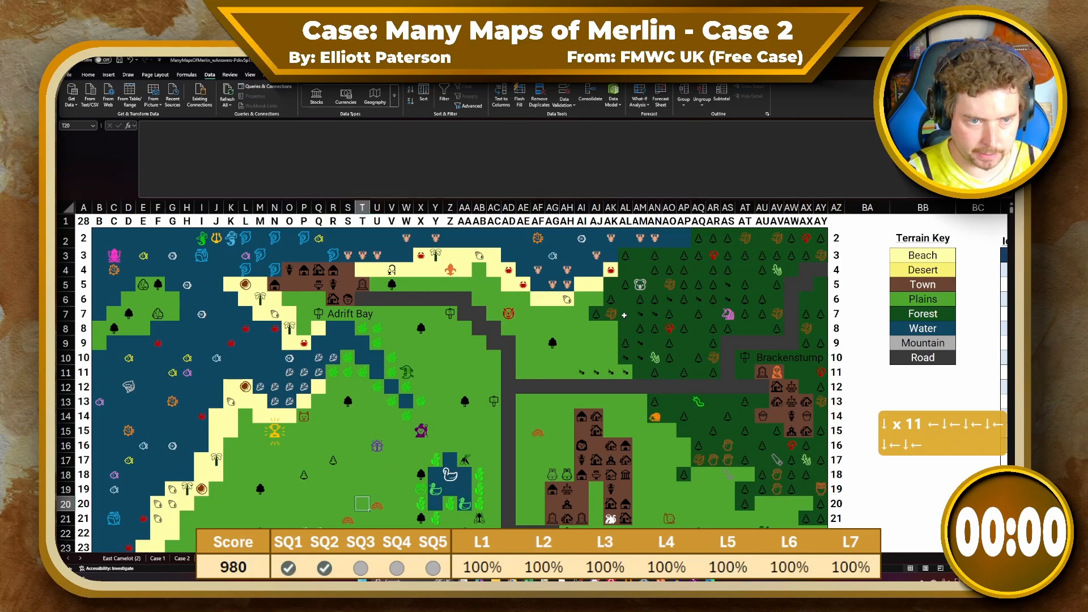
pyautogui.press('Down')
pyautogui.press('Left')
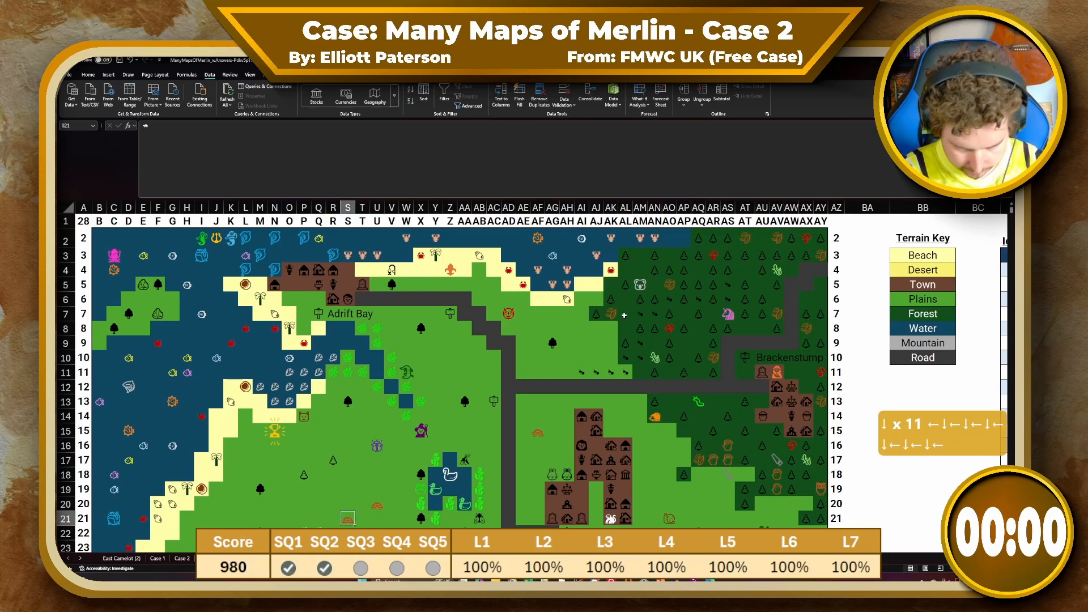
pyautogui.press('Down')
pyautogui.press('Down')
pyautogui.press('Down')
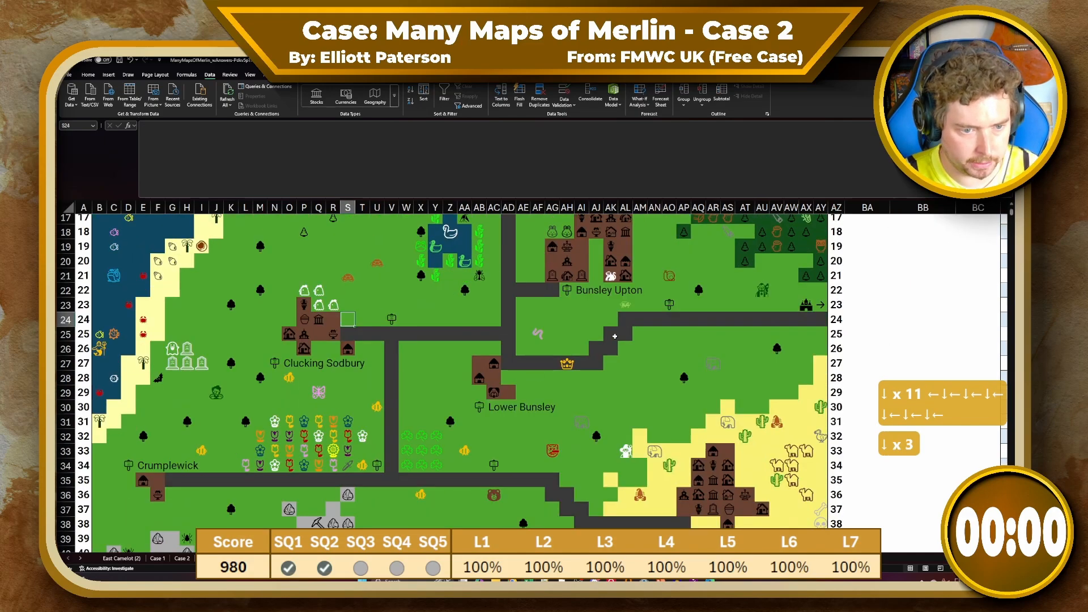
pyautogui.press('Down')
pyautogui.press('Down')
pyautogui.press('Down')
pyautogui.press('Down')
pyautogui.press('Down')
pyautogui.press('Down')
pyautogui.press('Down')
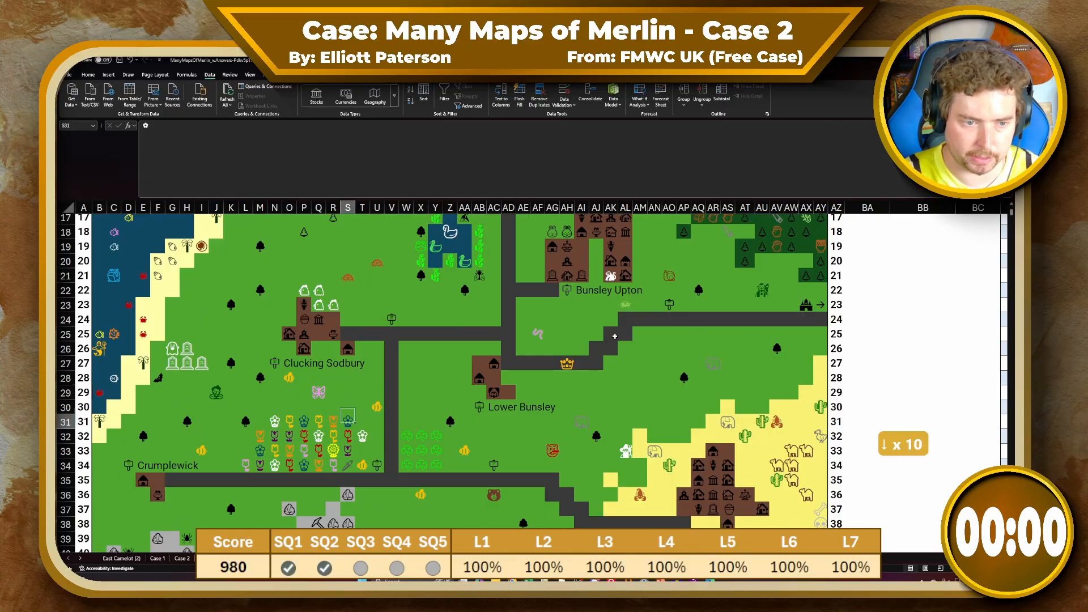
pyautogui.press('Down')
pyautogui.press('Down')
pyautogui.press('Down')
# Record 30 in cell AT62 as the move count for the Excalibur stop
pyautogui.scroll(-10, 761, 464)
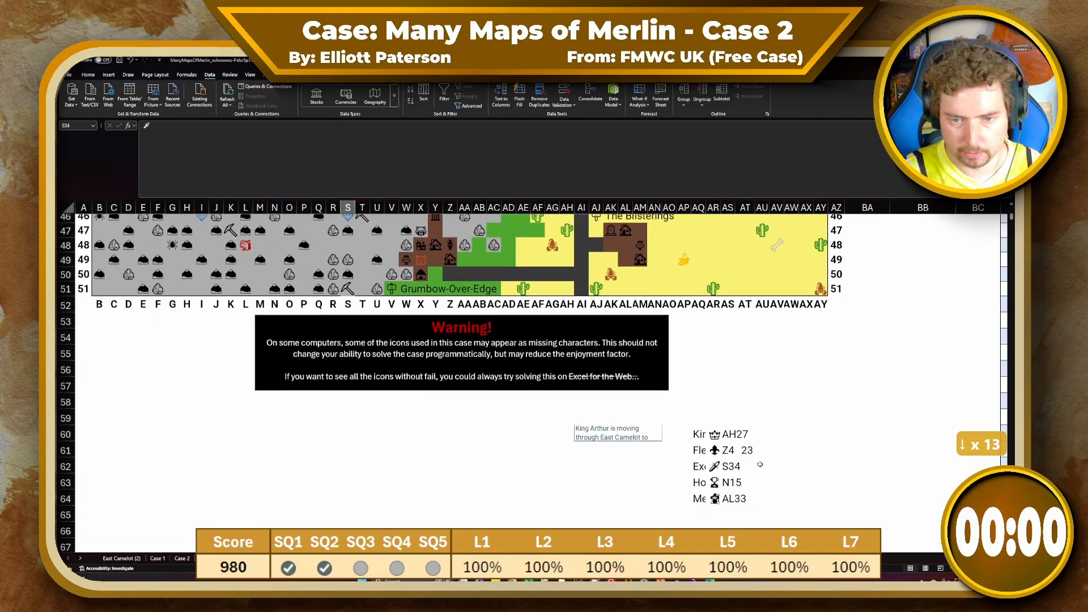
pyautogui.scroll(-1, 761, 464)
pyautogui.click(744, 406)
pyautogui.write('30')
pyautogui.press('Return')
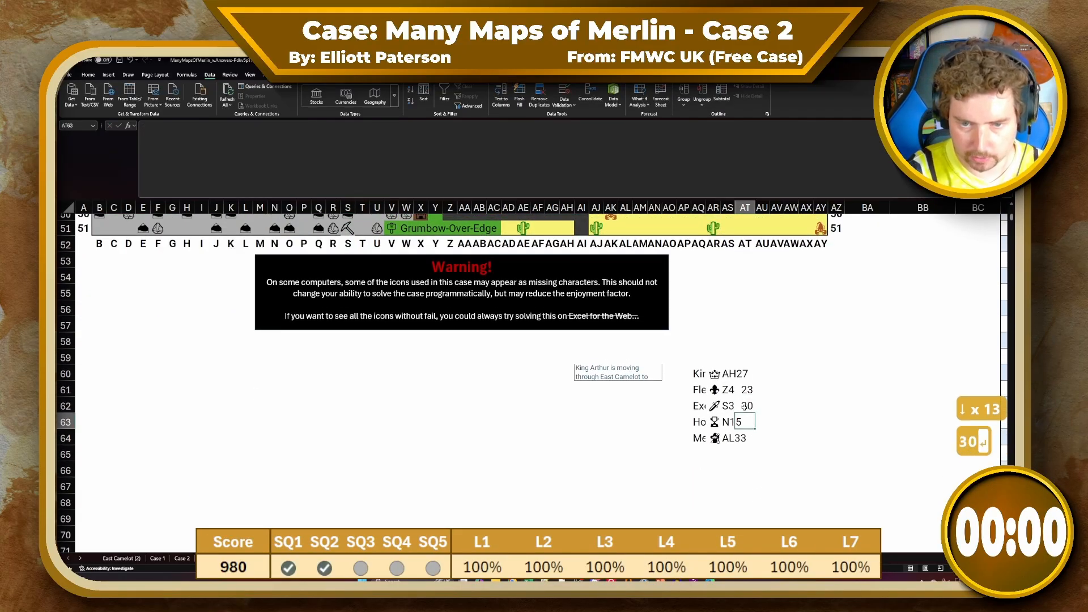
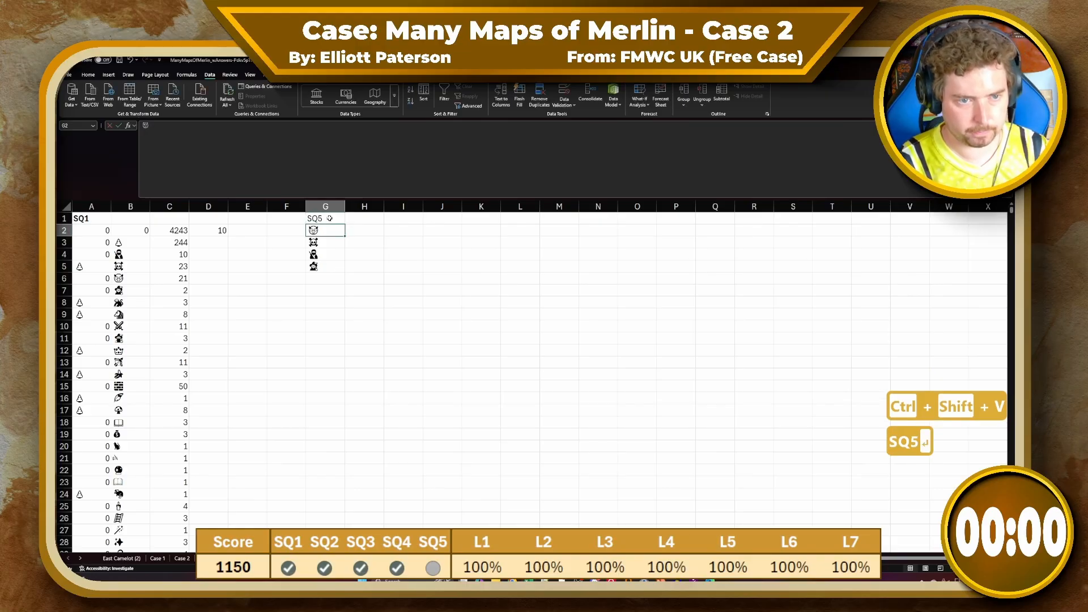
# Bold the SQ5 heading in G1 and begin a FILTER formula in cell I2
pyautogui.press('Up')
pyautogui.hotkey('ctrl', 'b')
pyautogui.press('Down')
pyautogui.press('Down')
pyautogui.press('Down')
pyautogui.press('Down')
pyautogui.press('Down')
pyautogui.press('Right')
pyautogui.press('Right')
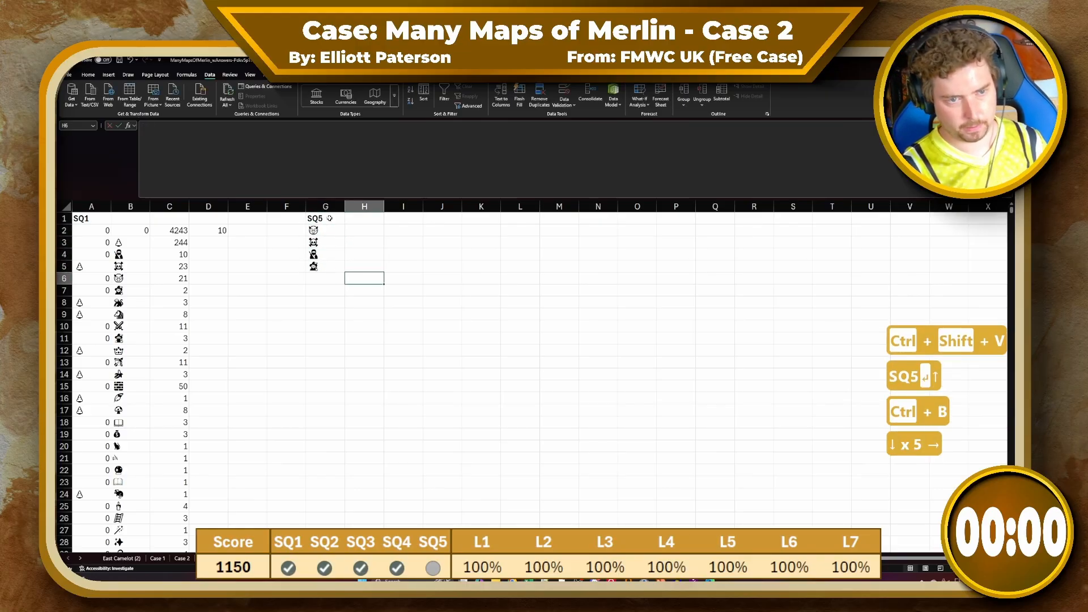
pyautogui.press('Up')
pyautogui.press('Up')
pyautogui.press('Up')
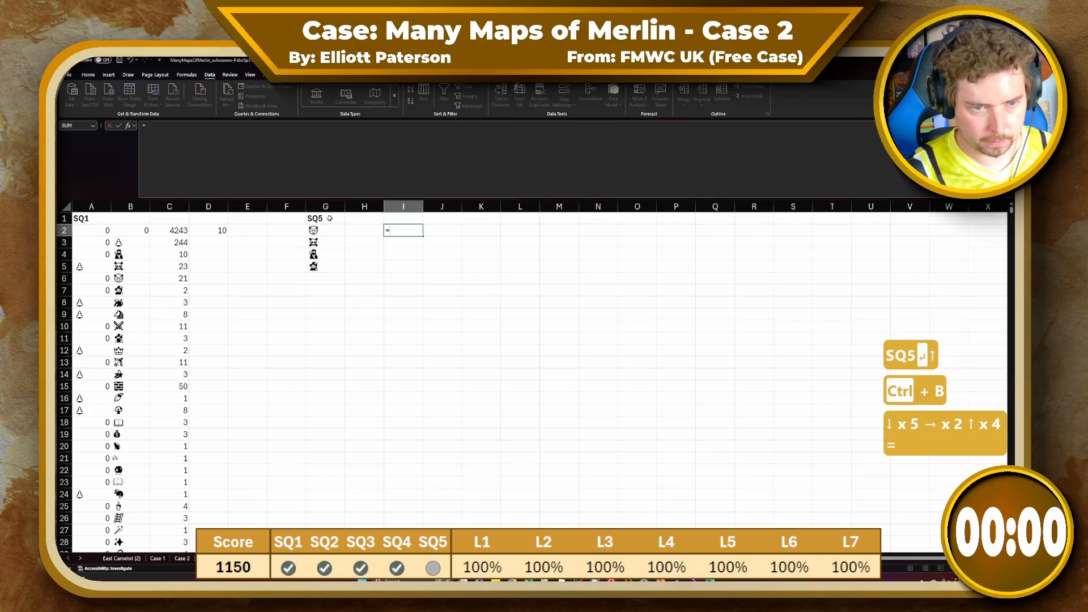
pyautogui.write('=FILTER(')
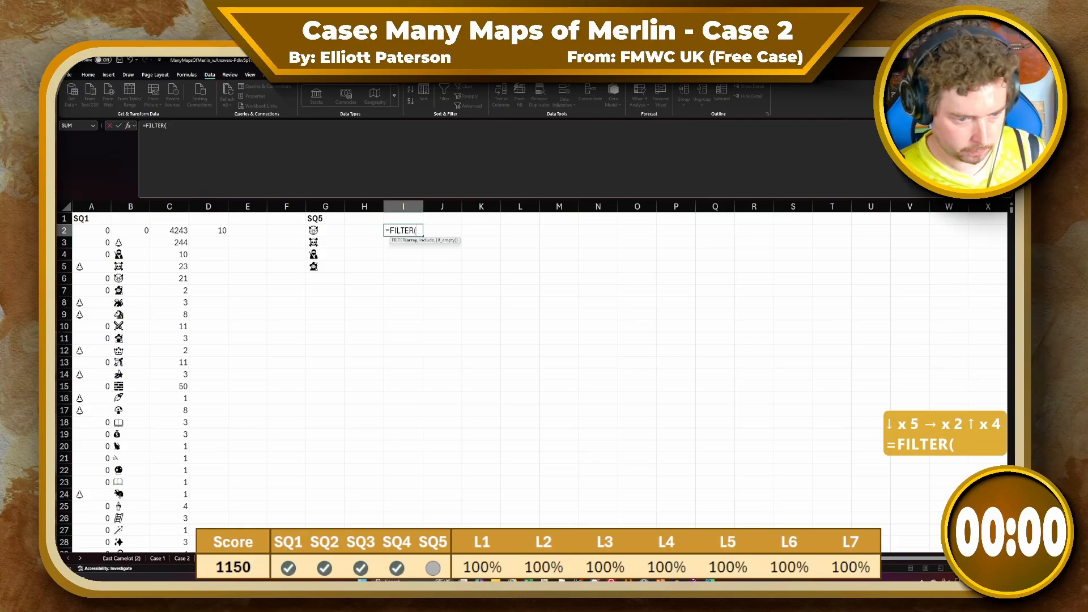
# Set the spilled cell references BI2# on the Battle for Camelot sheet as the array to filter
pyautogui.hotkey('ctrl', 'pageup')
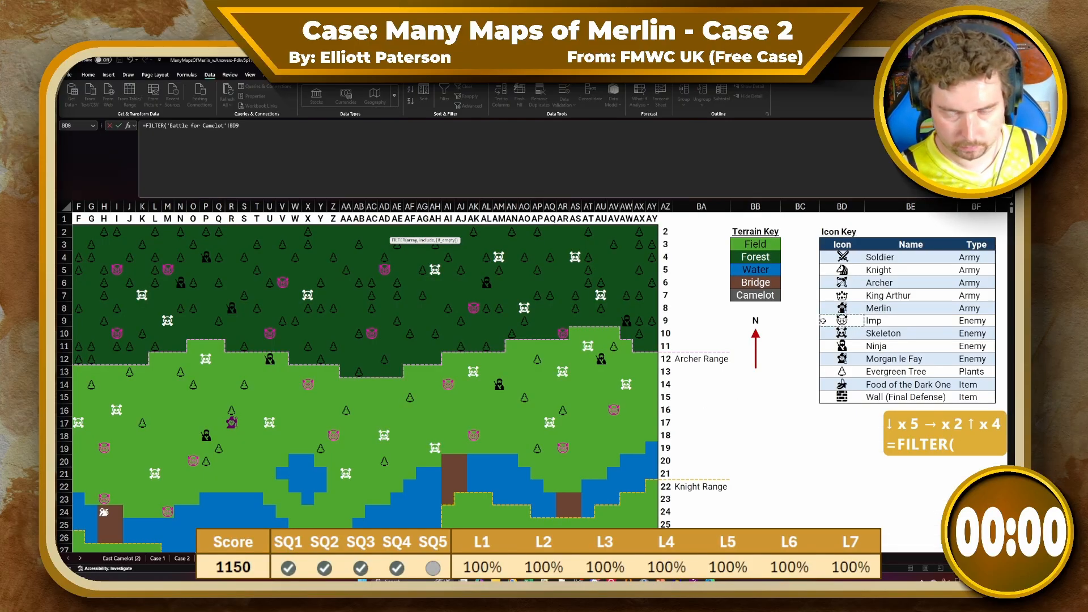
pyautogui.hotkey('ctrl', 'Right')
pyautogui.hotkey('ctrl', 'Right')
pyautogui.press('Right')
pyautogui.press('Right')
pyautogui.press('Left')
pyautogui.press('Up')
pyautogui.press('Right')
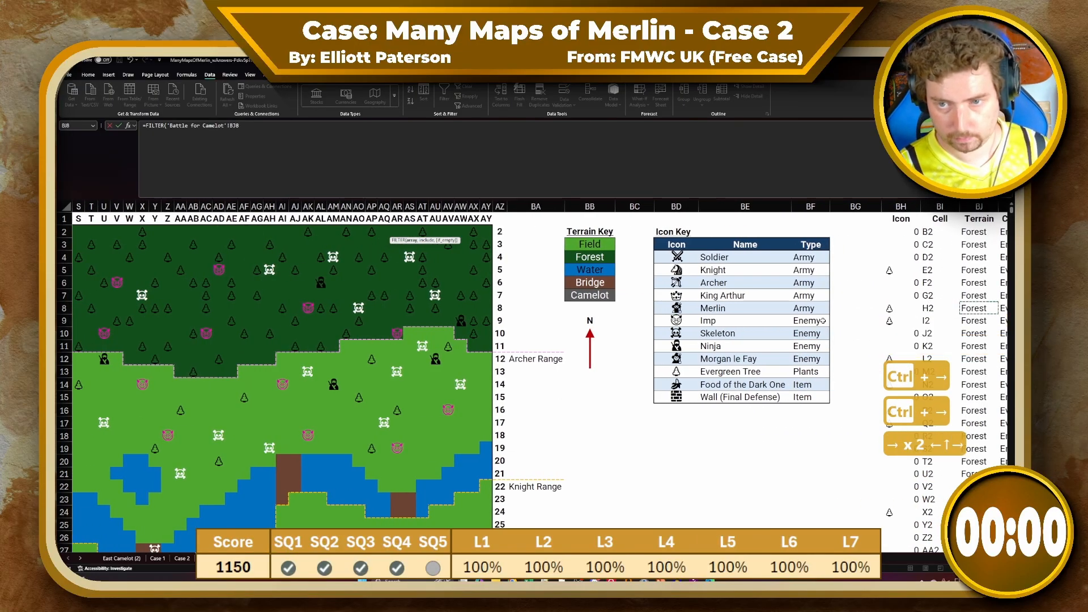
pyautogui.hotkey('ctrl', 'Right')
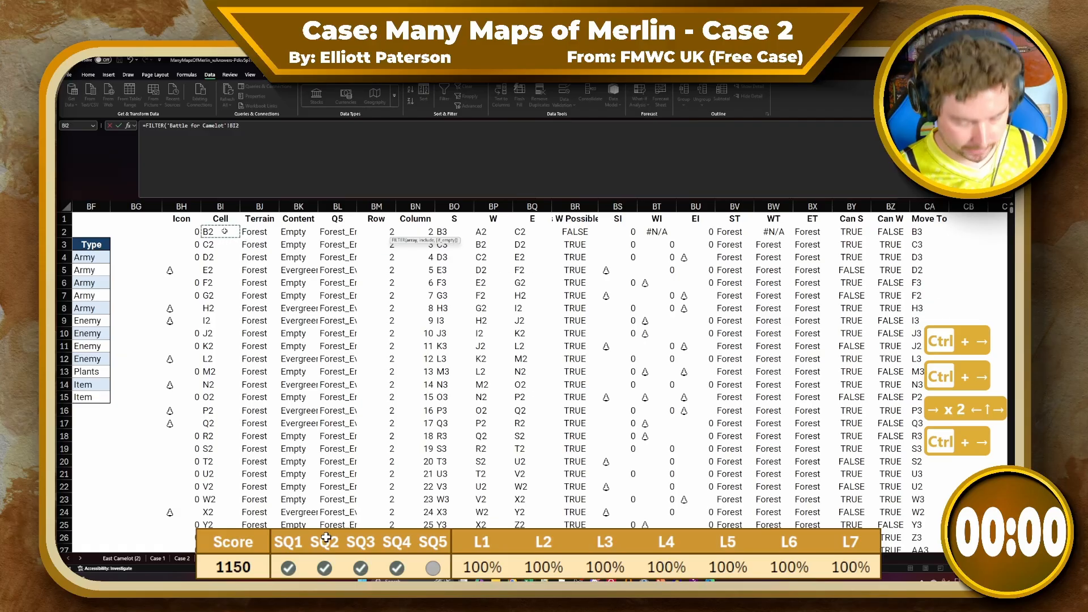
pyautogui.hotkey('ctrl', 'shift', 'Down')
pyautogui.write(',')
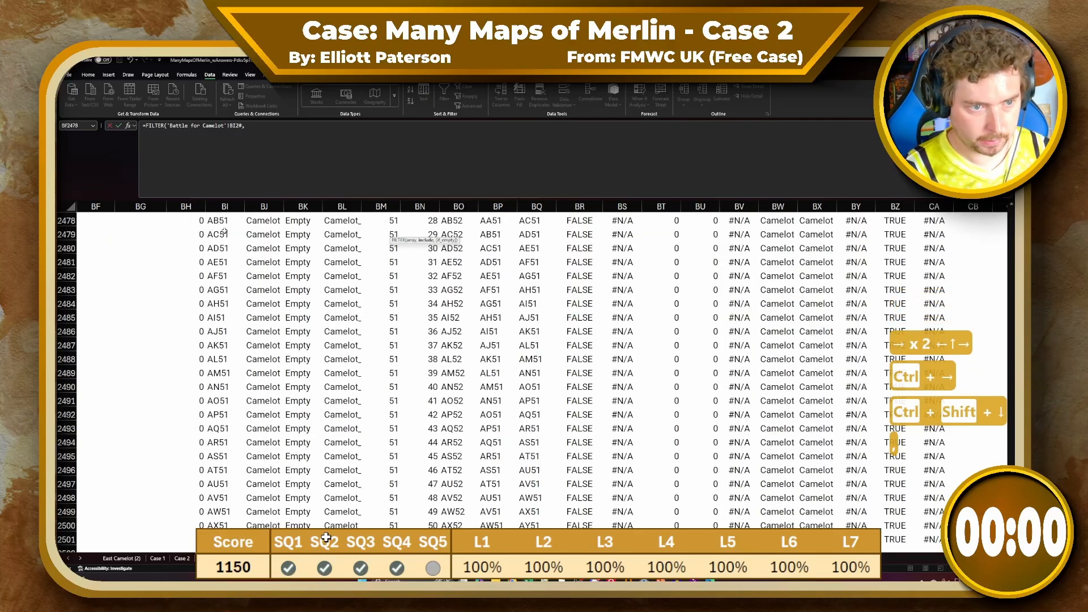
# Start the filter condition with ISNUMBER and XMATCH, using the spilled icons BH2# as the lookup values
pyautogui.scroll(-1, 201, 242)
pyautogui.write('IS')
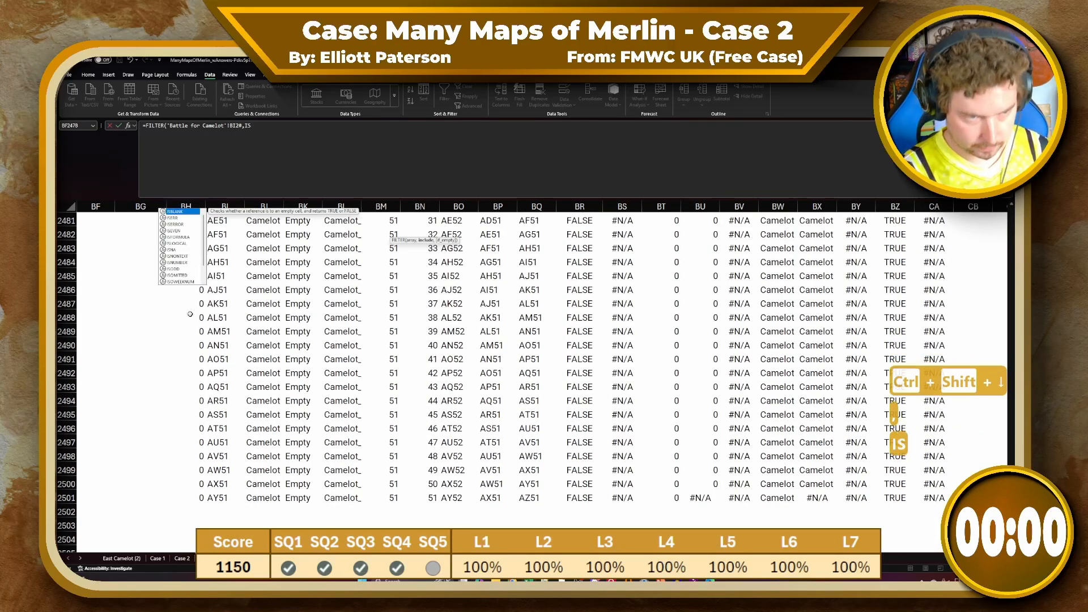
pyautogui.write('NUMBER(')
pyautogui.click(190, 314)
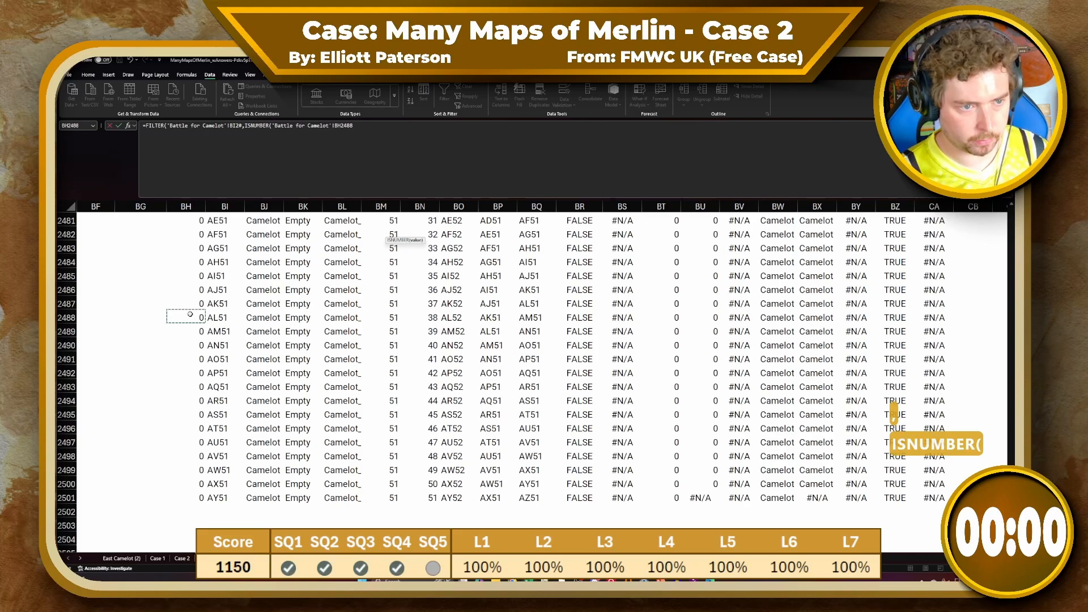
pyautogui.press('Up')
pyautogui.hotkey('ctrl', 'Up')
pyautogui.press('Down')
pyautogui.hotkey('ctrl', 'shift', 'Down')
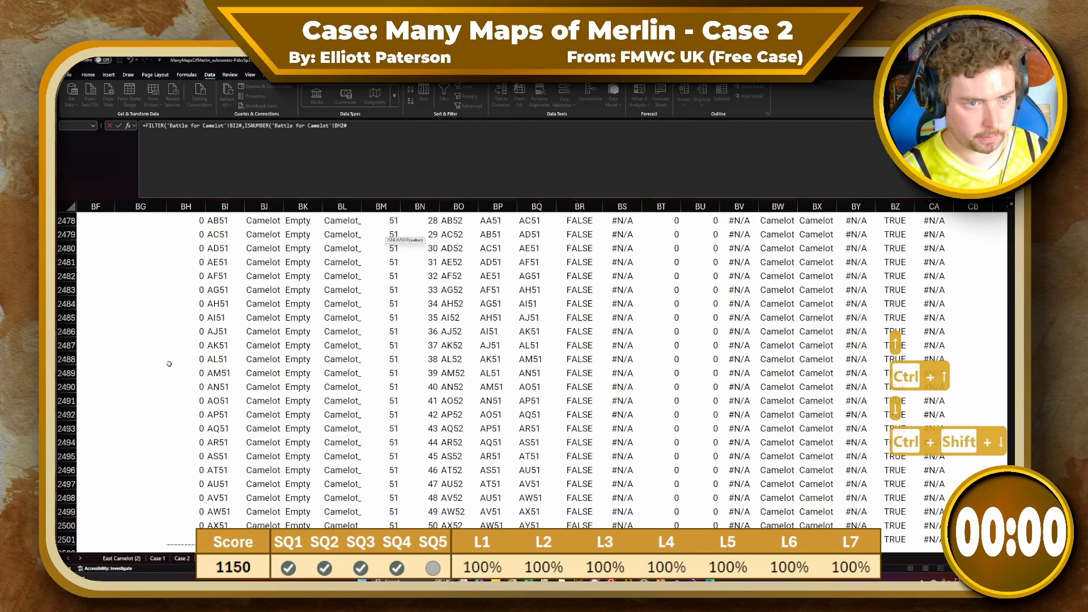
pyautogui.write('XMATCH(')
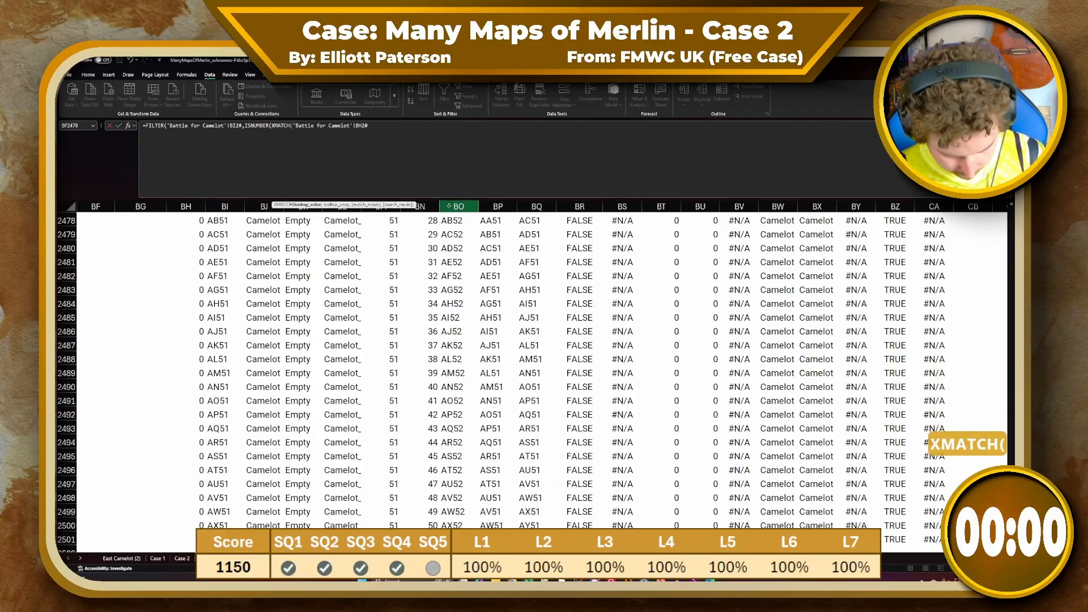
# Use the enemy icons in G2:G5 of the SQ sheet as the XMATCH lookup array and complete the formula
pyautogui.write(',')
pyautogui.click(258, 558)
pyautogui.moveTo(320, 231); pyautogui.dragTo(324, 268)
pyautogui.write(')))')
pyautogui.press('Return')
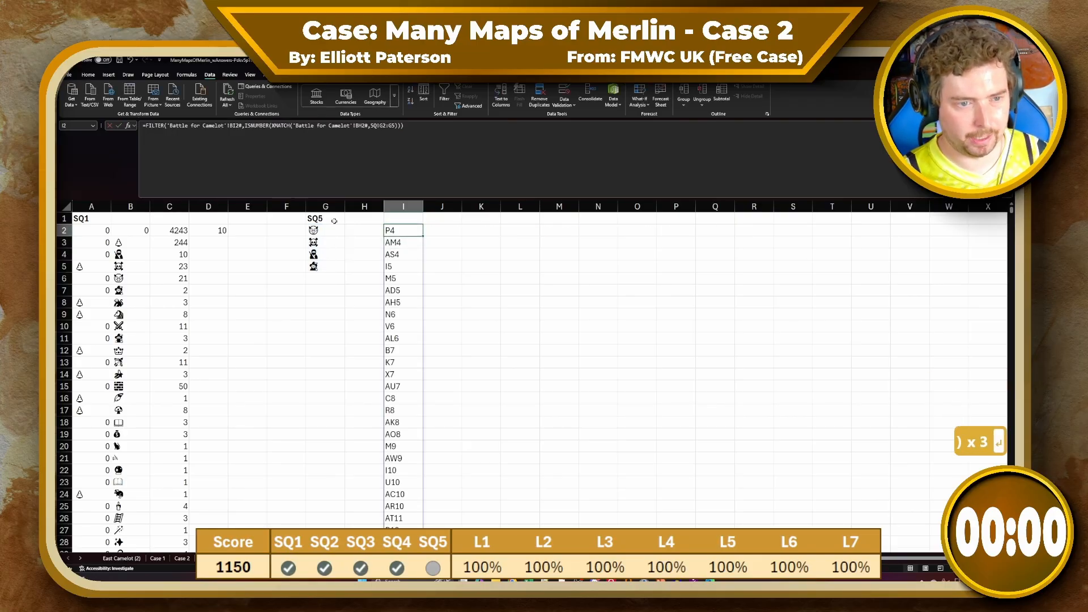
# Begin an XLOOKUP formula in J2 with the spilled start cells I2# as the lookup values
pyautogui.moveTo(315, 231); pyautogui.dragTo(315, 267)
pyautogui.click(458, 231)
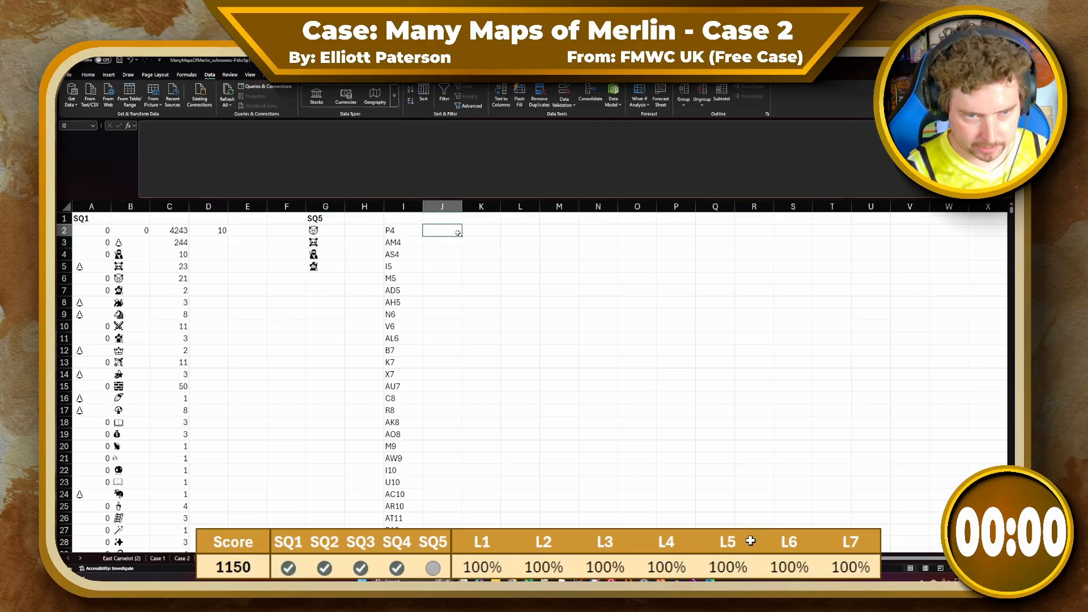
pyautogui.write('=xl')
pyautogui.press('Tab')
pyautogui.press('Left')
pyautogui.hotkey('ctrl', 'shift', 'Down')
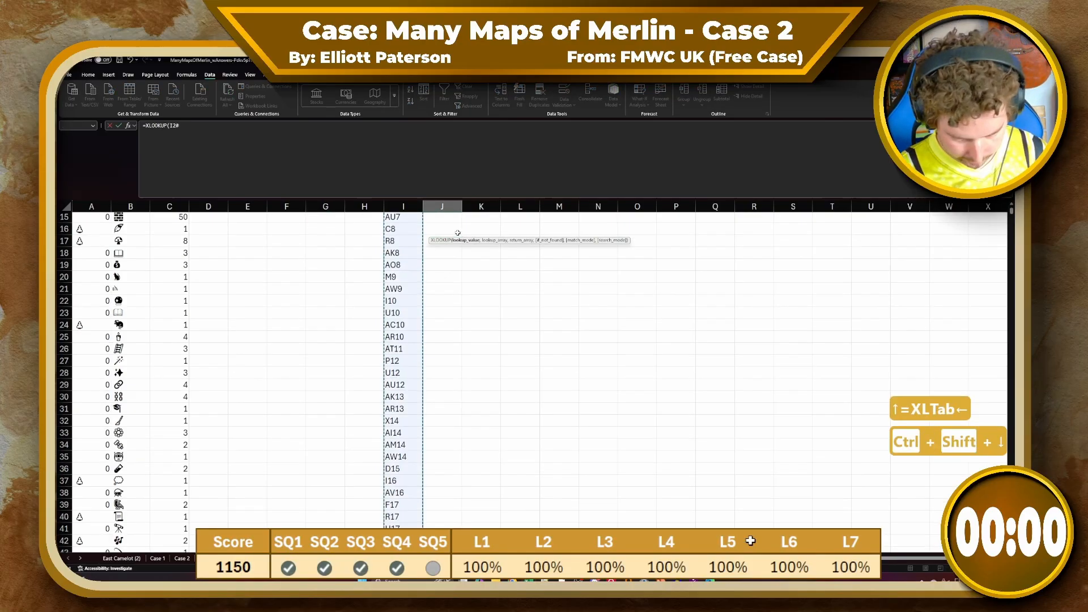
pyautogui.write(',')
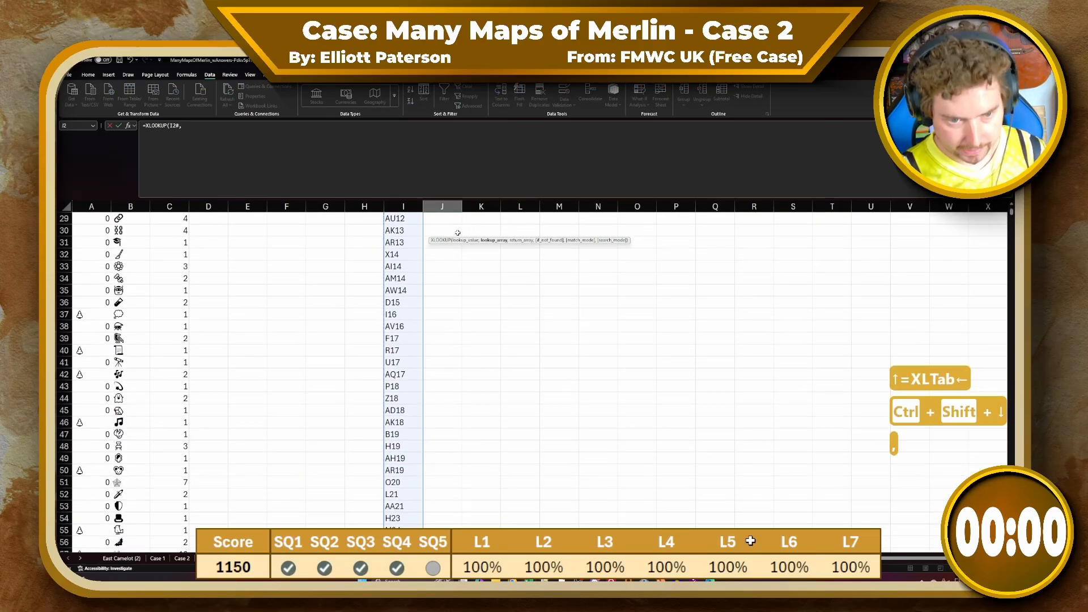
# Use the spilled cell references BI2# on the Battle for Camelot sheet as lookup array, return the icons BH2#, and complete the formula
pyautogui.click(189, 561)
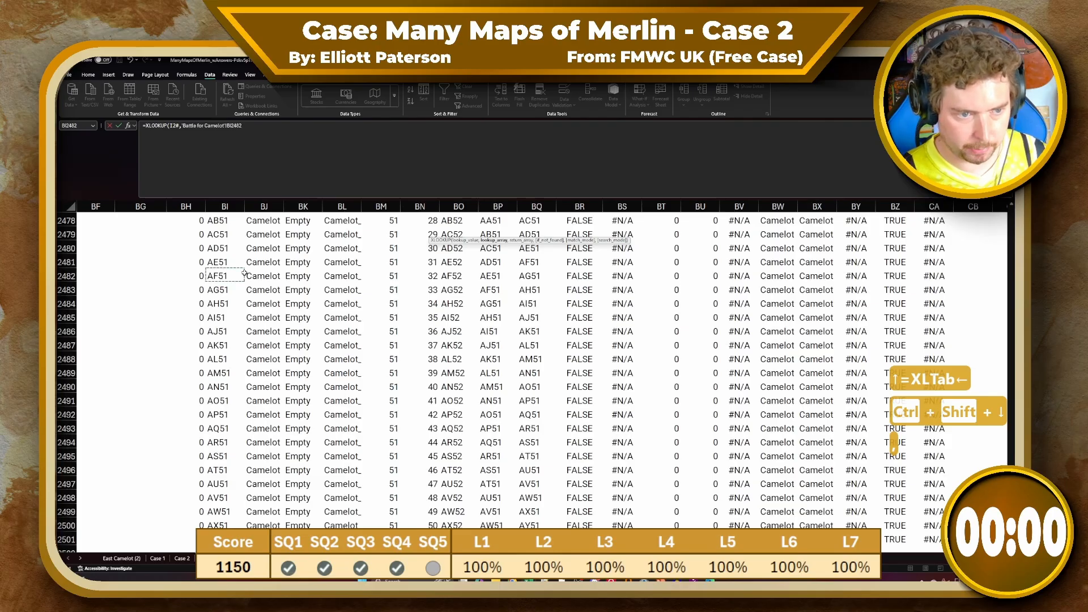
pyautogui.hotkey('ctrl', 'Up')
pyautogui.hotkey('ctrl', 'shift', 'Down')
pyautogui.write(',')
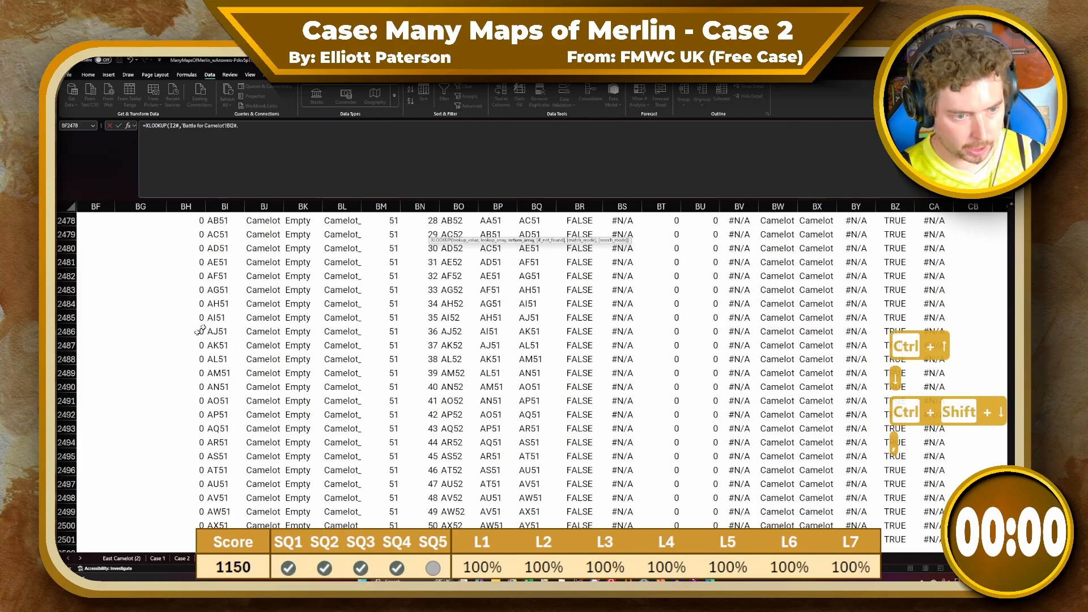
pyautogui.click(183, 347)
pyautogui.hotkey('ctrl', 'Up')
pyautogui.press('Down')
pyautogui.hotkey('ctrl', 'shift', 'Down')
pyautogui.press('Return')
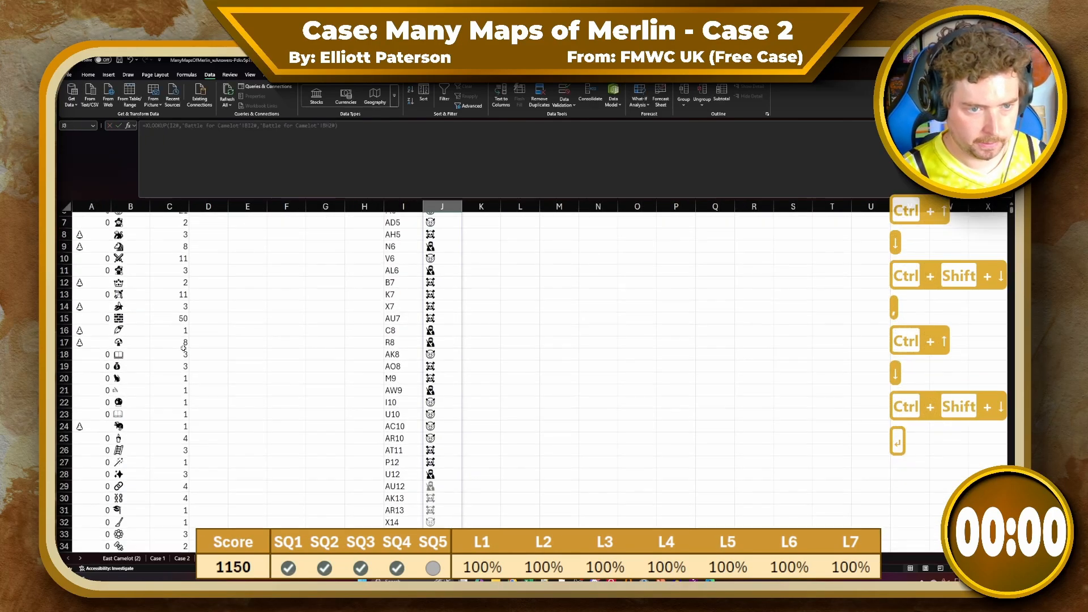
# Begin an XLOOKUP formula in K2 with the spilled enemy icons J2# as the lookup values
pyautogui.press('Up')
pyautogui.press('Up')
pyautogui.press('Right')
pyautogui.press('Down')
pyautogui.write('=XLO')
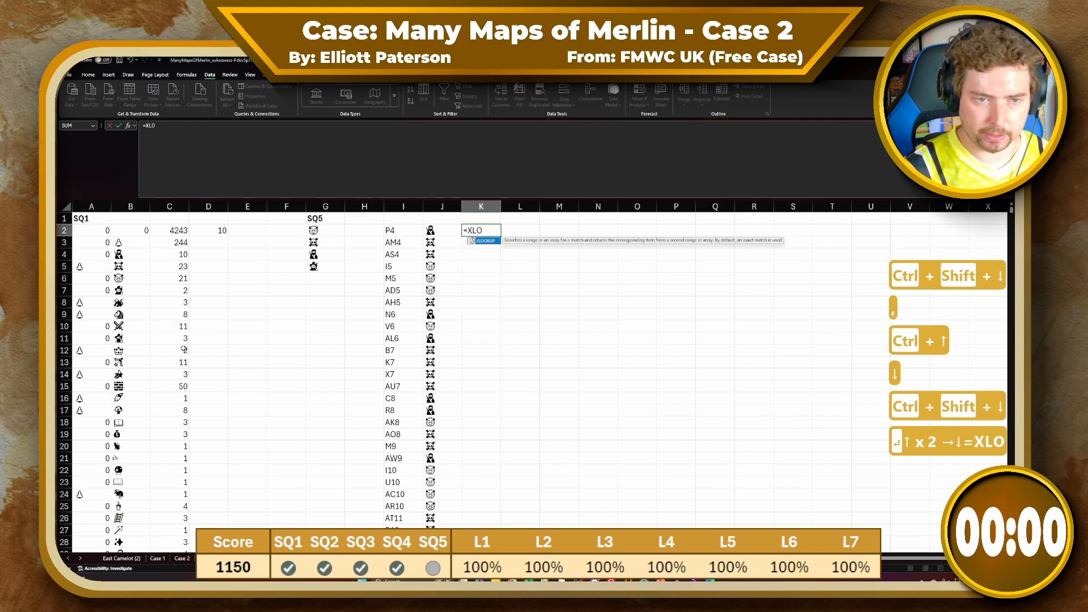
pyautogui.press('Tab')
pyautogui.press('Left')
pyautogui.hotkey('ctrl', 'shift', 'Down')
pyautogui.write(',')
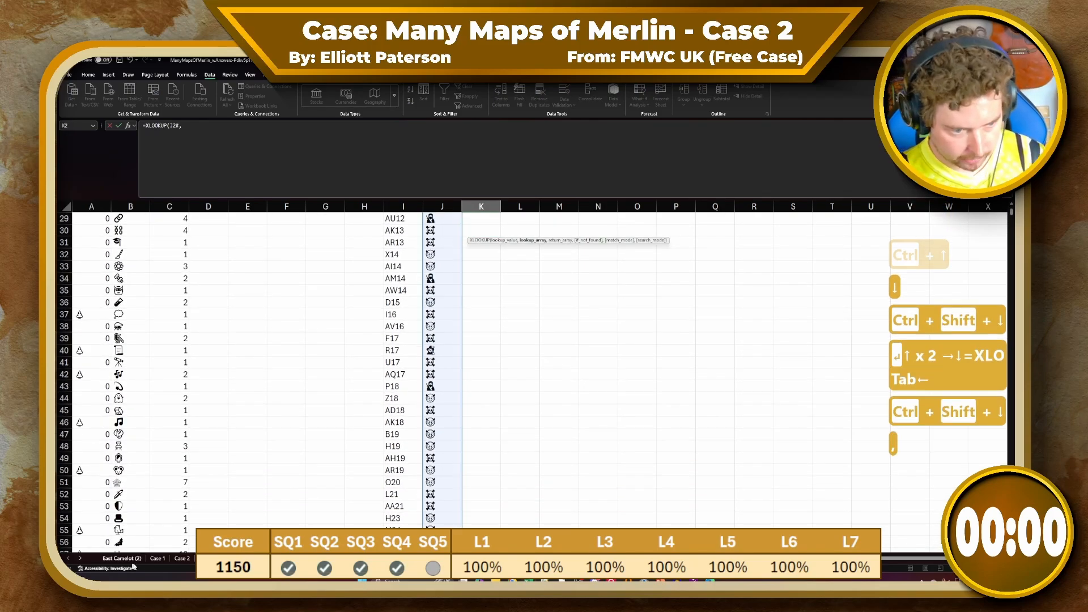
# Look up the icons in B338:B341 of the Case 2 creature chart, return its Speed column, and enter the formula
pyautogui.click(182, 558)
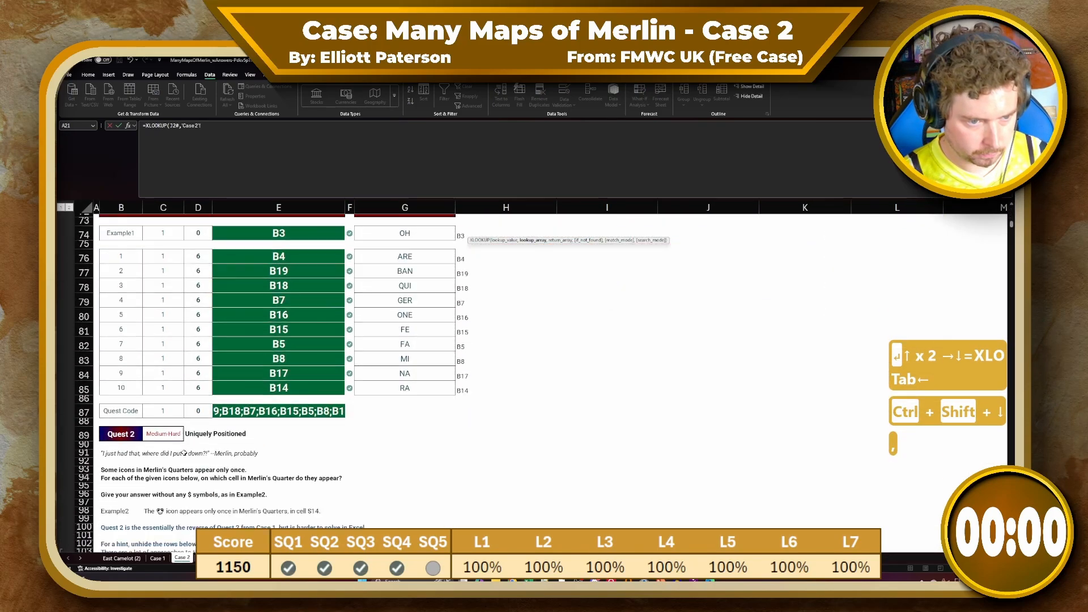
pyautogui.scroll(-20, 184, 453)
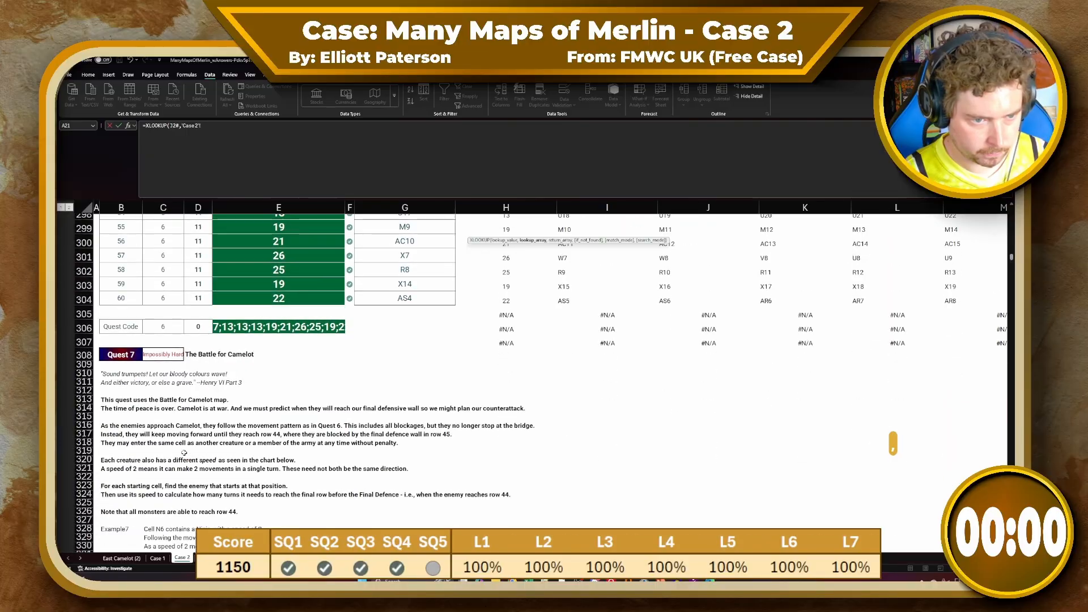
pyautogui.scroll(-20, 184, 452)
pyautogui.scroll(20, 185, 452)
pyautogui.scroll(-3, 184, 453)
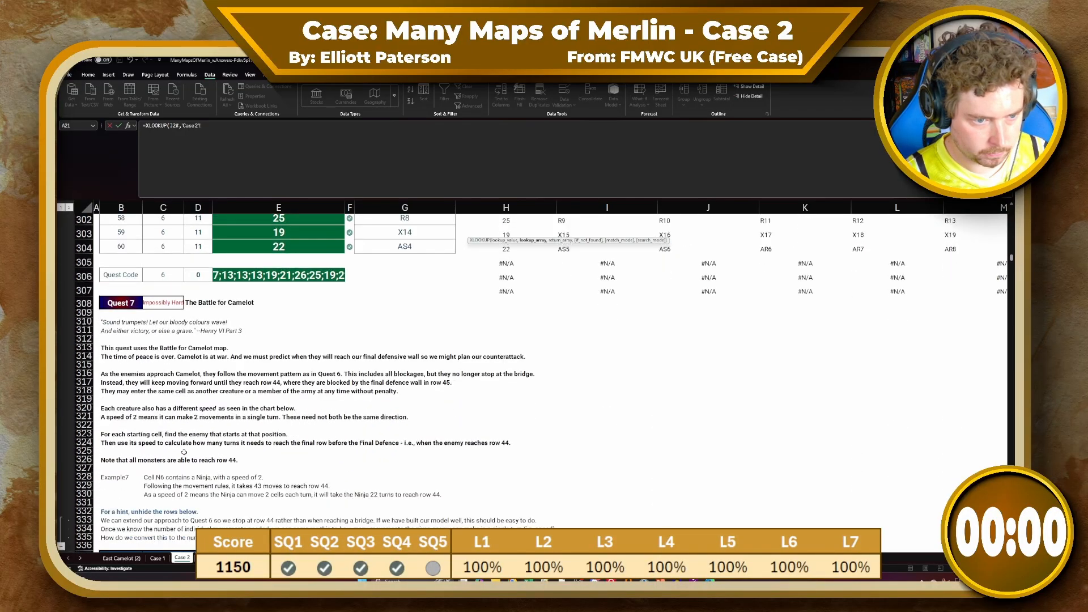
pyautogui.scroll(-6, 185, 452)
pyautogui.moveTo(128, 401); pyautogui.dragTo(122, 429)
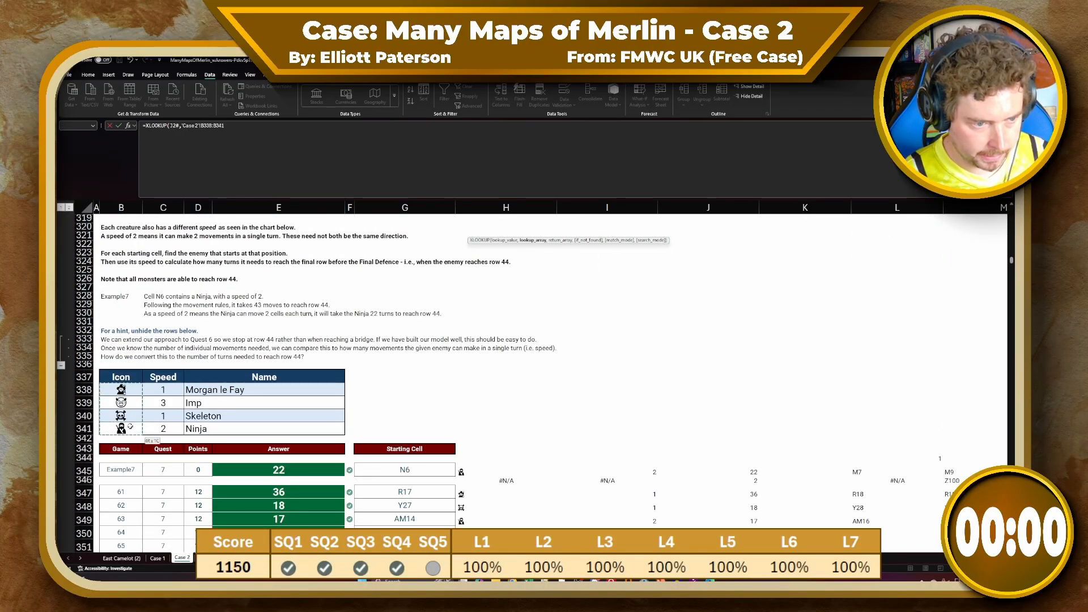
pyautogui.write(',')
pyautogui.moveTo(165, 390); pyautogui.dragTo(170, 429)
pyautogui.press('Return')
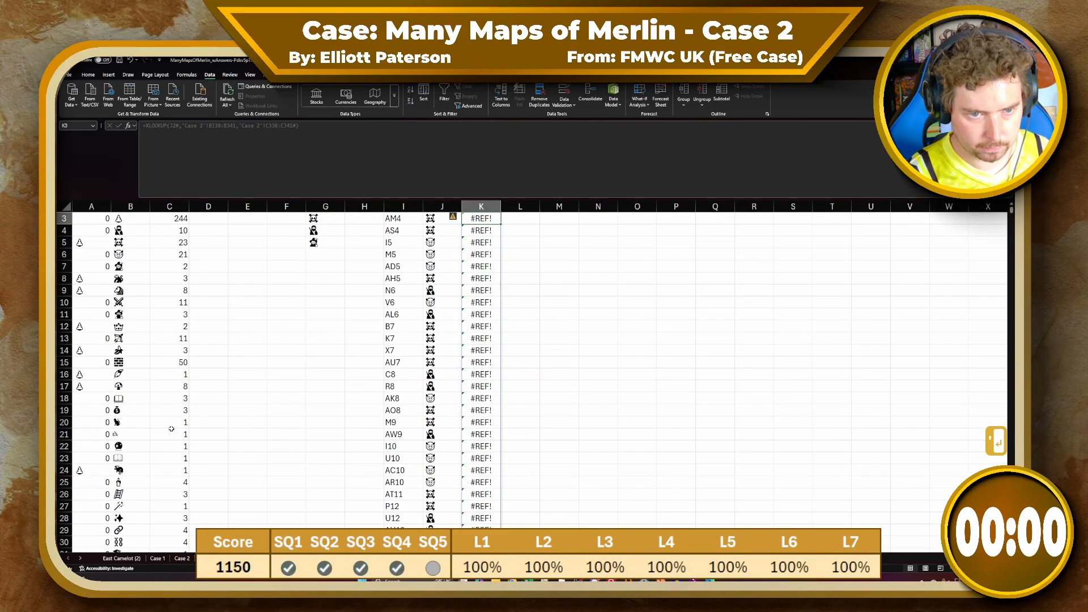
# Remove the stray # from the K2 formula so its return range is C338:C341 on the Case 2 sheet
pyautogui.press('Up')
pyautogui.click(286, 152)
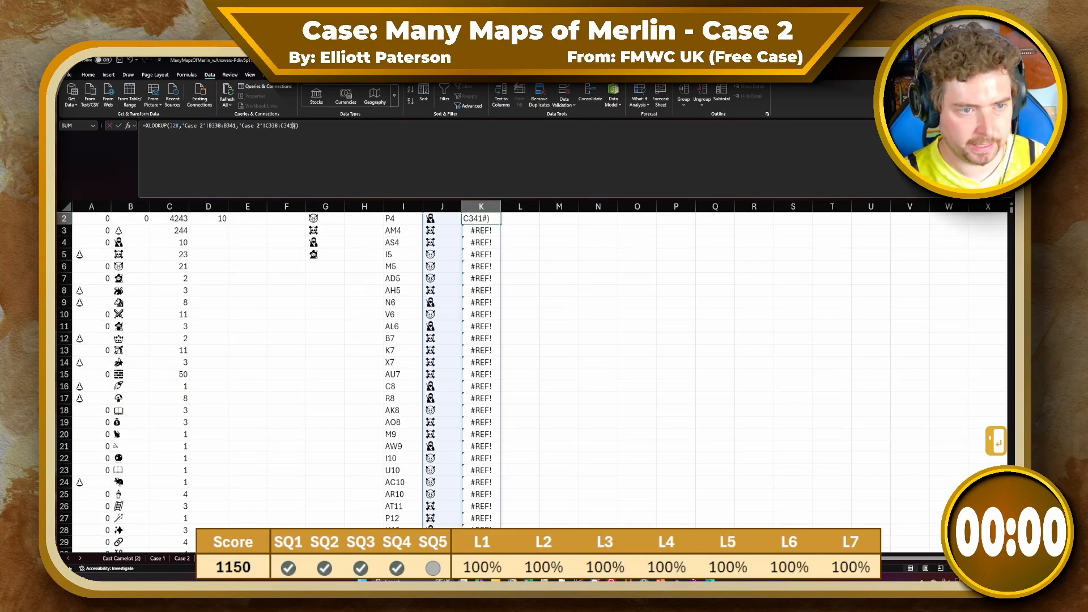
pyautogui.press('BackSpace')
pyautogui.press('Return')
pyautogui.scroll(1, 502, 292)
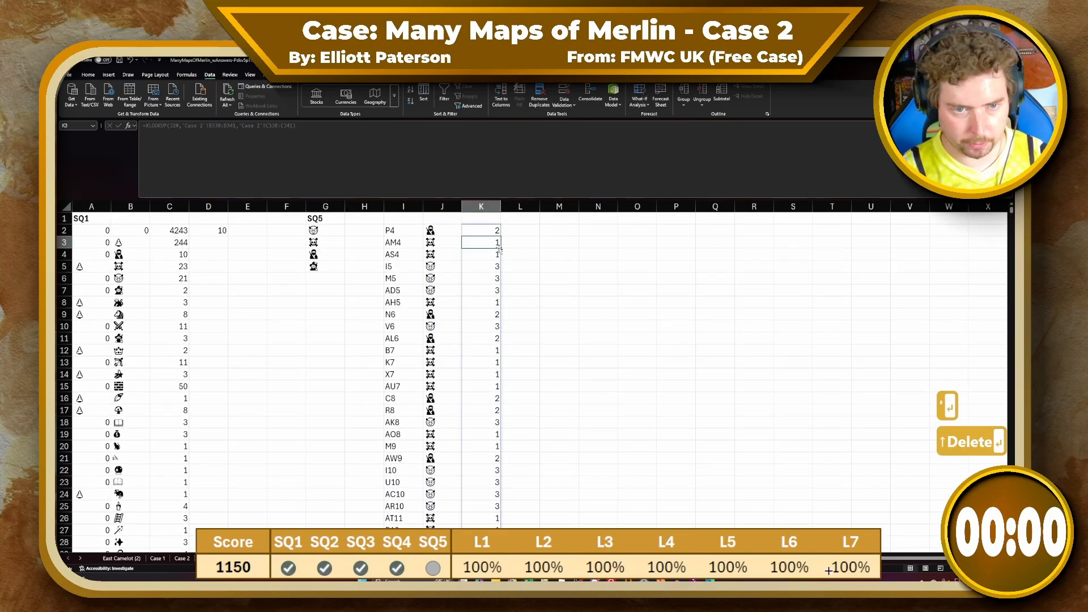
# Enter the headings Start, Type and Speed in I1, J1 and K1
pyautogui.click(404, 218)
pyautogui.write('Start')
pyautogui.press('Tab')
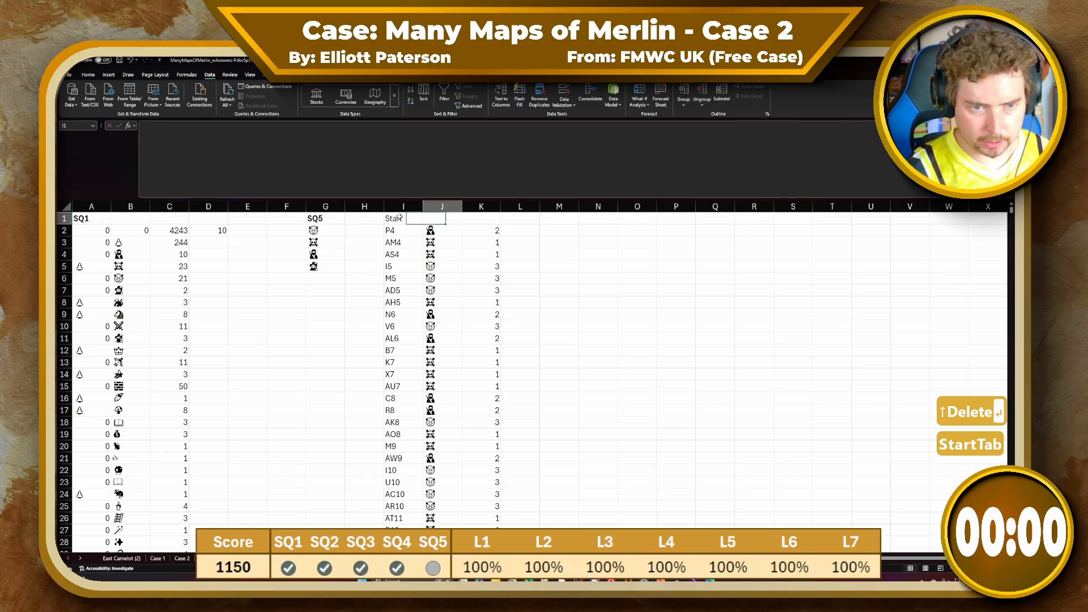
pyautogui.write('Type')
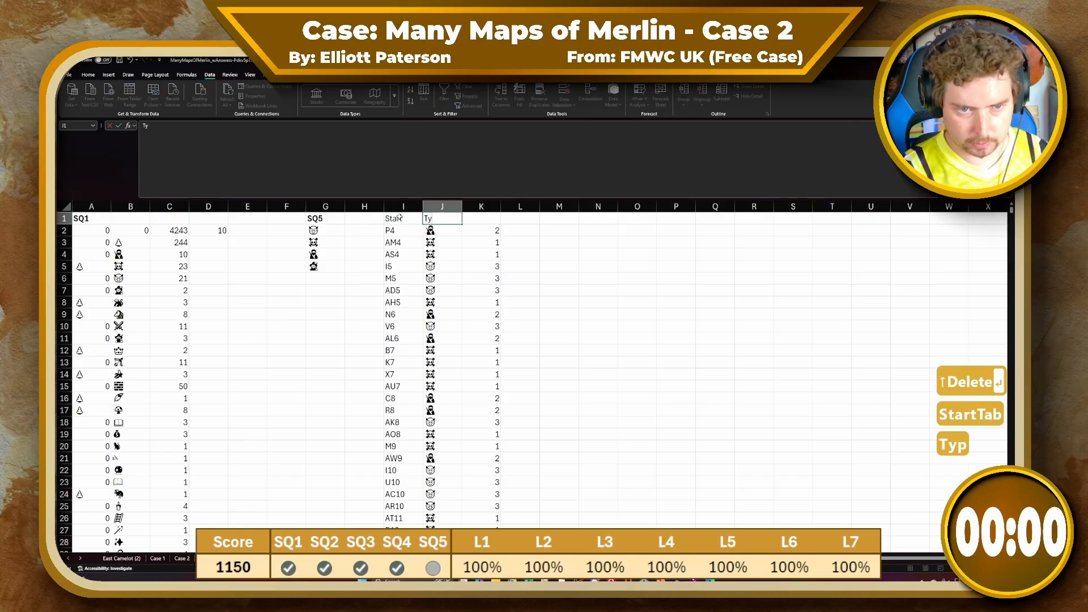
pyautogui.press('Tab')
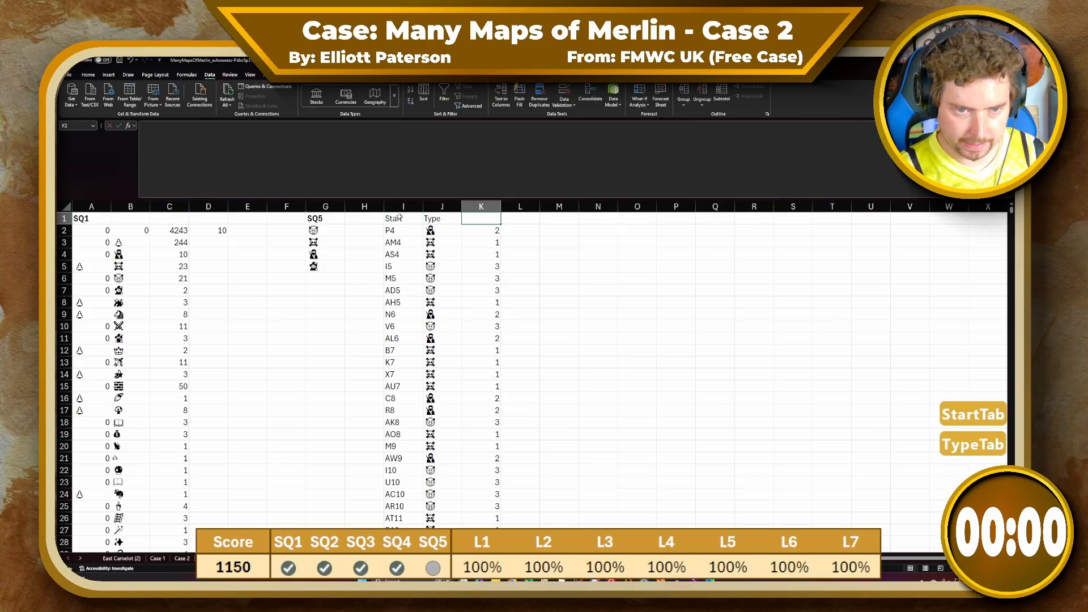
pyautogui.write('Speed')
pyautogui.press('Tab')
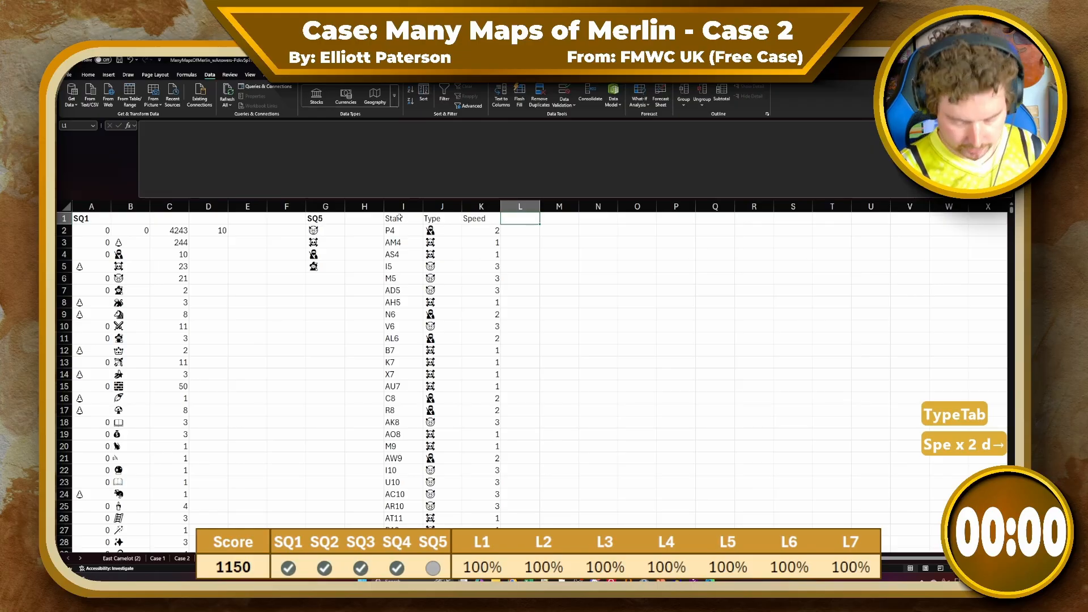
# Number the turns across row 1 with 0 in L1 and =SEQUENCE(,10) in M1
pyautogui.write('0')
pyautogui.press('Right')
pyautogui.write('=SEQU')
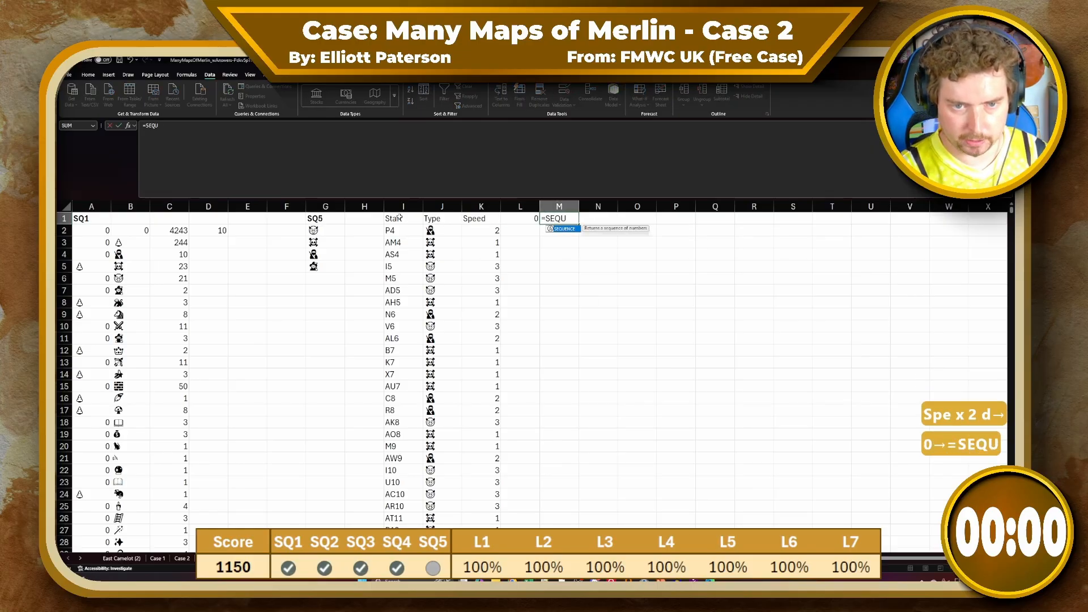
pyautogui.write('ENCE(,10')
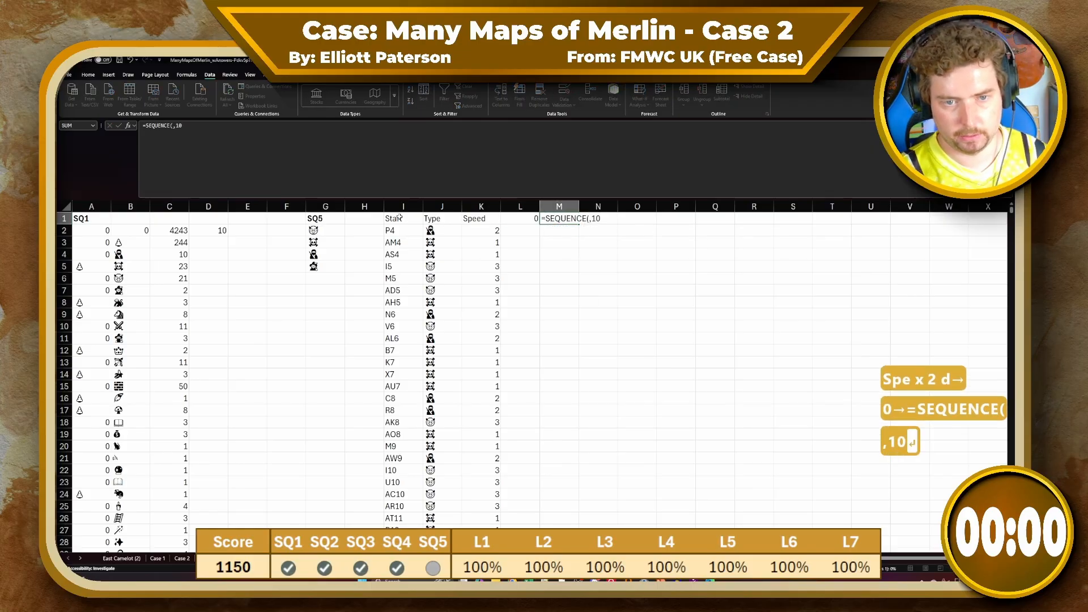
pyautogui.press('Return')
# Fill the turn 0 column from L2 with the formula =I2#
pyautogui.press('Left')
pyautogui.write('=')
pyautogui.press('Left')
pyautogui.press('Left')
pyautogui.press('Left')
pyautogui.hotkey('ctrl', 'shift', 'Down')
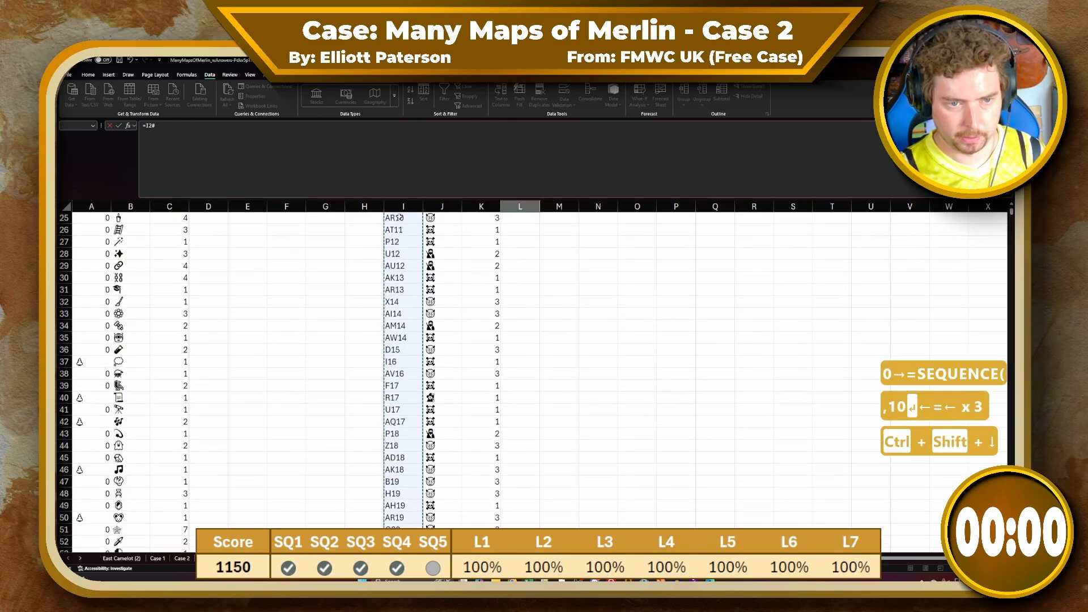
pyautogui.press('Return')
# Copy the LET movement formula text from cell L345 on the Case 2 sheet
pyautogui.press('Down')
pyautogui.press('Right')
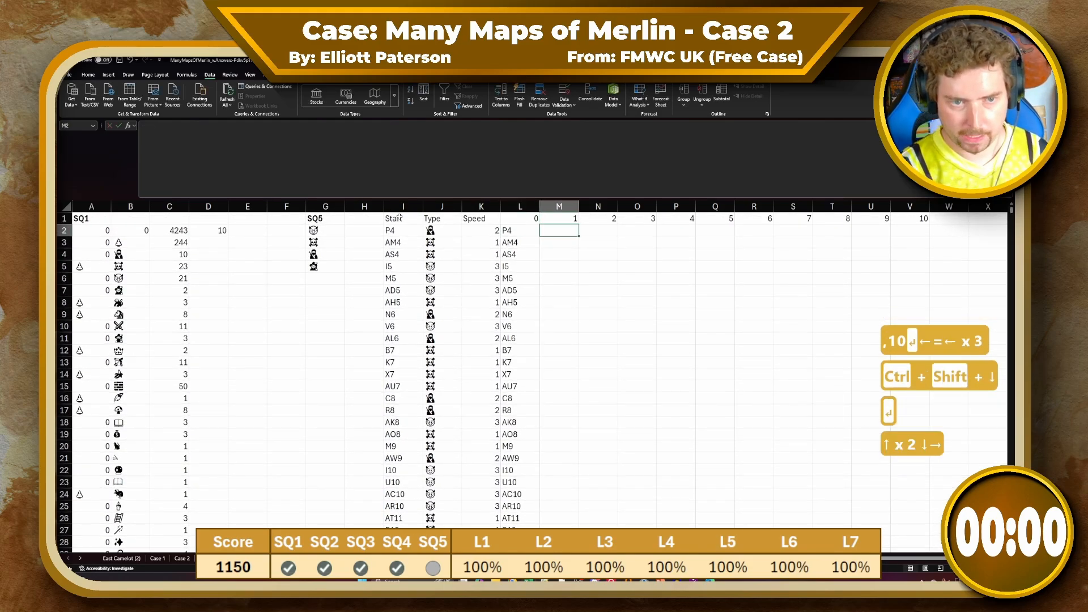
pyautogui.click(182, 559)
pyautogui.scroll(3, 557, 386)
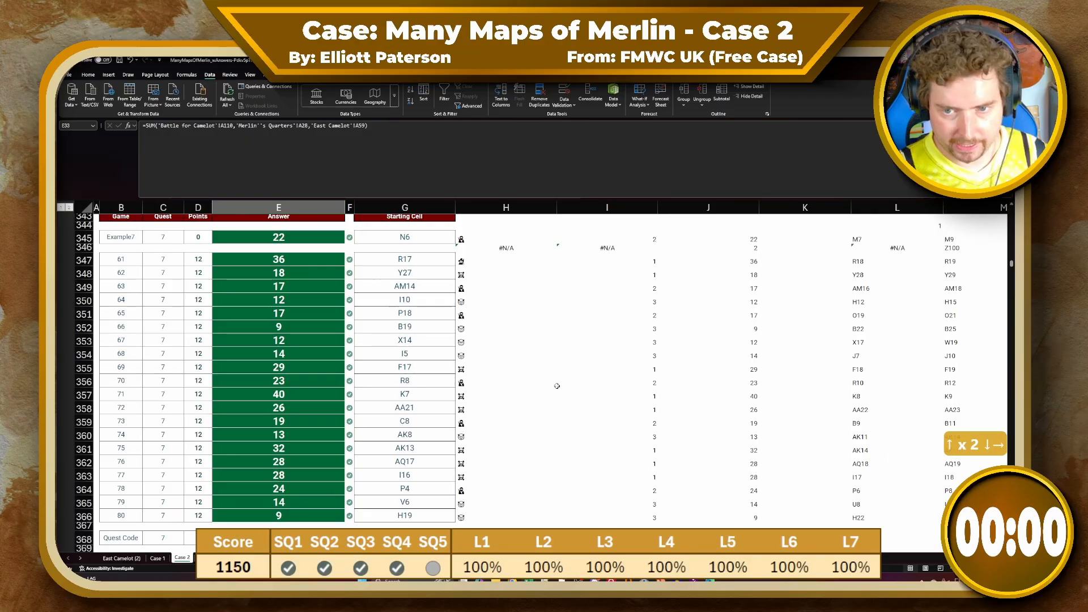
pyautogui.click(887, 238)
pyautogui.scroll(1, 534, 233)
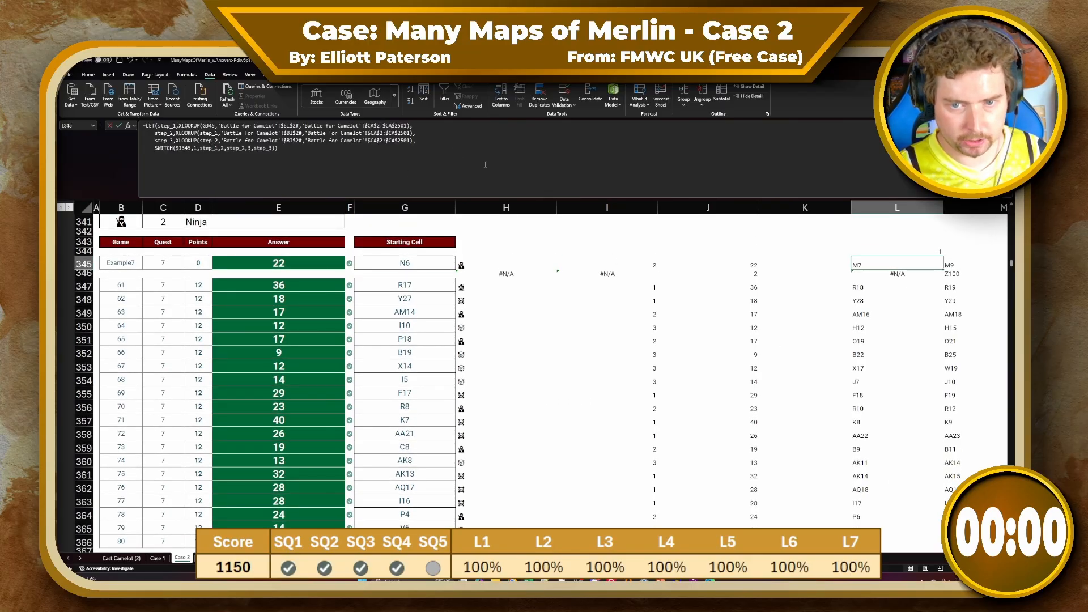
pyautogui.hotkey('ctrl', 'a')
pyautogui.hotkey('ctrl', 'c')
pyautogui.press('Escape')
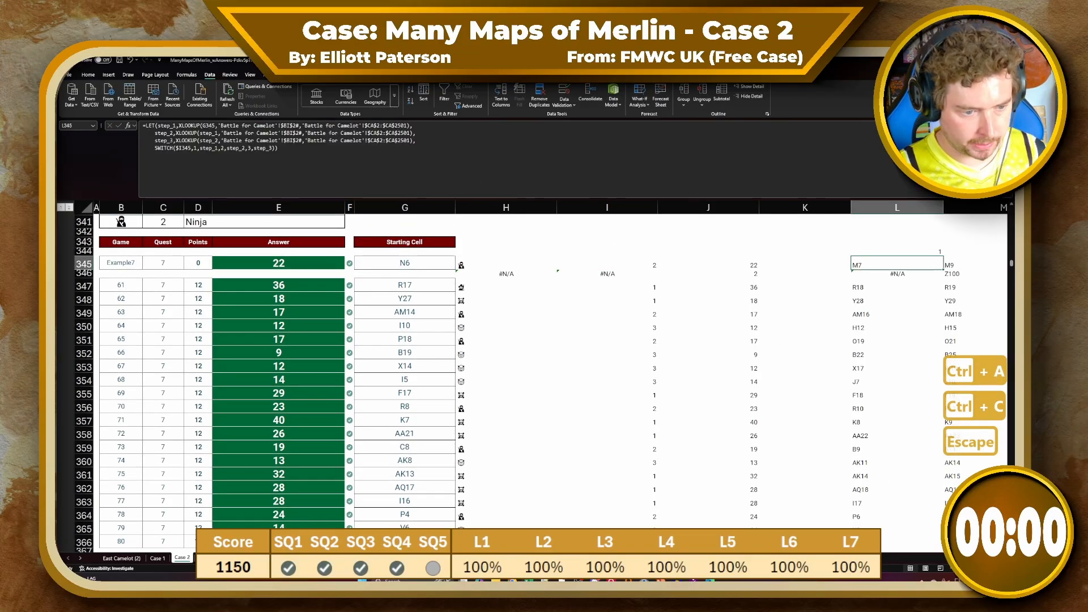
# Put the copied LET formula into M2 of the SQ sheet and replace its step_1 lookup value G345 with L2
pyautogui.click(208, 558)
pyautogui.hotkey('ctrl', 'v')
pyautogui.hotkey('ctrl', 'z')
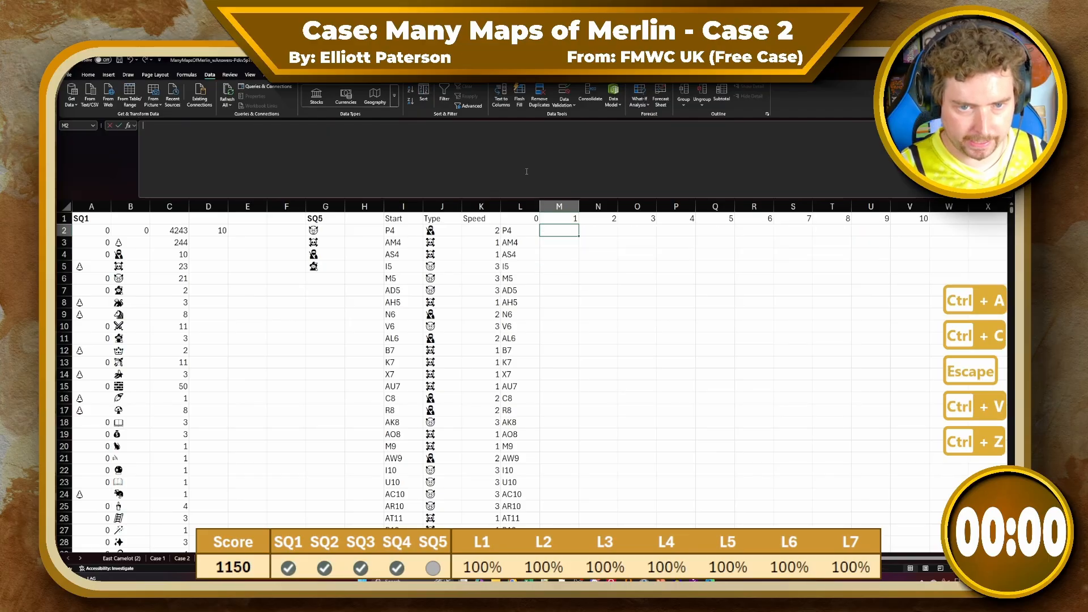
pyautogui.click(597, 182)
pyautogui.hotkey('ctrl', 'v')
pyautogui.doubleClick(208, 126)
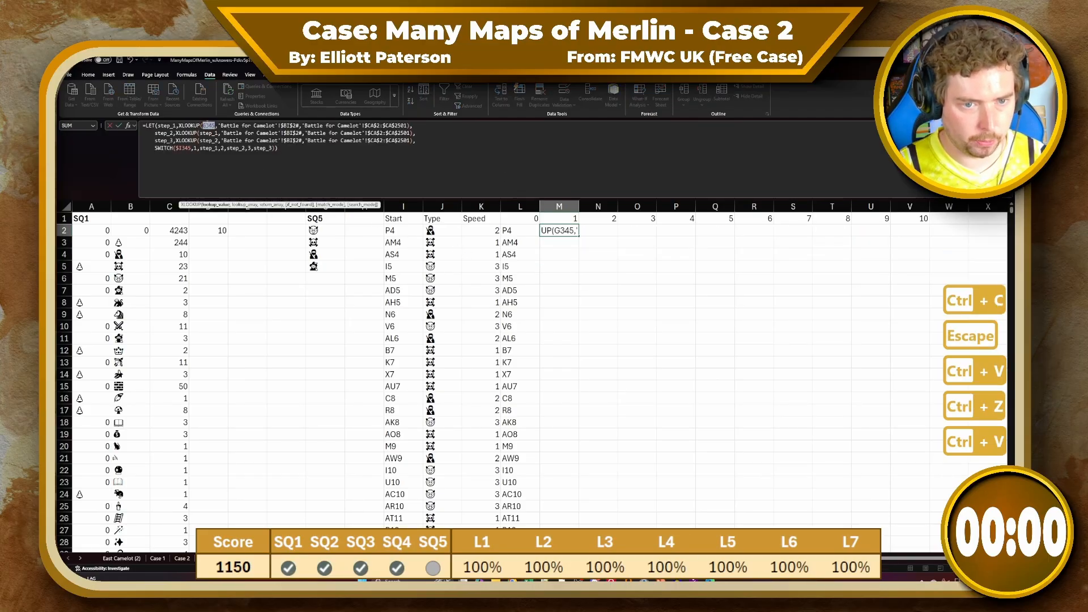
pyautogui.press('BackSpace')
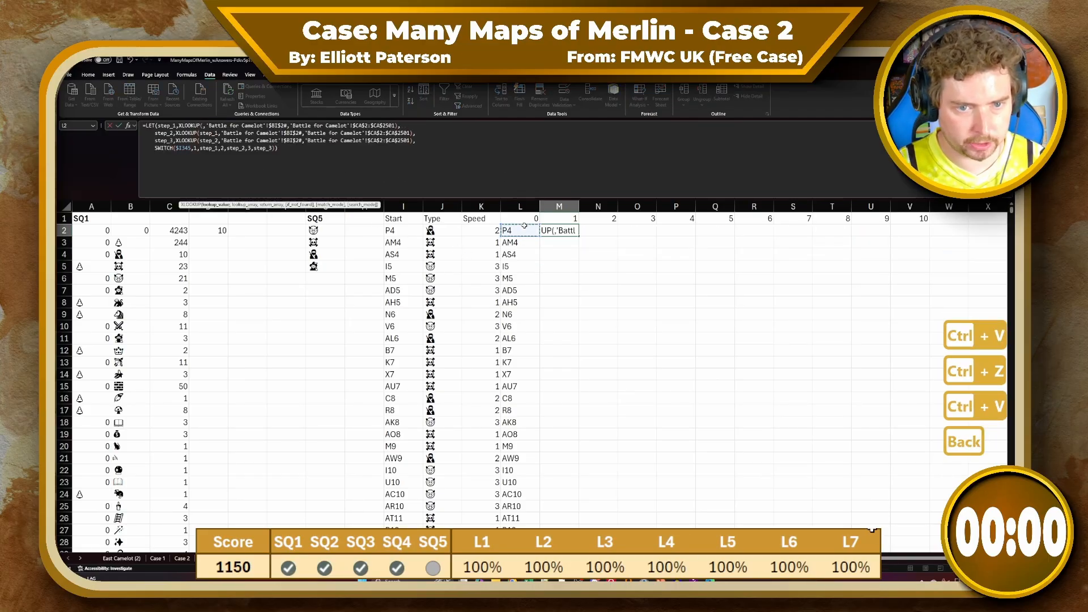
pyautogui.click(523, 228)
# Replace $I345 in the SWITCH function with the speed reference $K2 and complete the formula
pyautogui.click(177, 148)
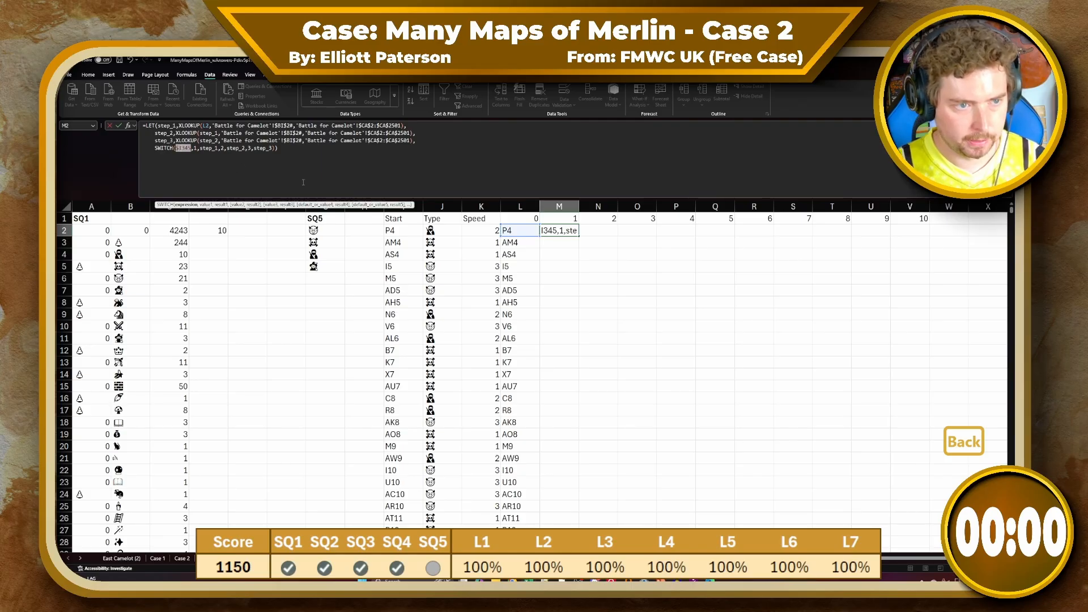
pyautogui.press('BackSpace')
pyautogui.click(492, 229)
pyautogui.press('F4')
pyautogui.press('F4')
pyautogui.press('F4')
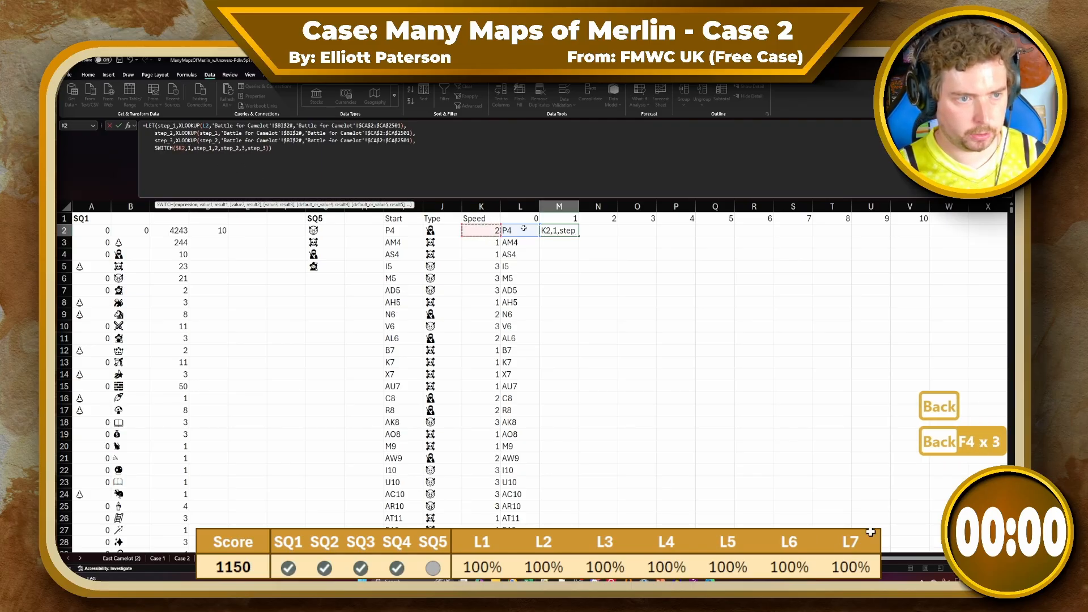
pyautogui.press('Return')
# Fill the M2 movement formula across to V2 and down to row 56 for all enemies
pyautogui.press('Up')
pyautogui.hotkey('ctrl', 'c')
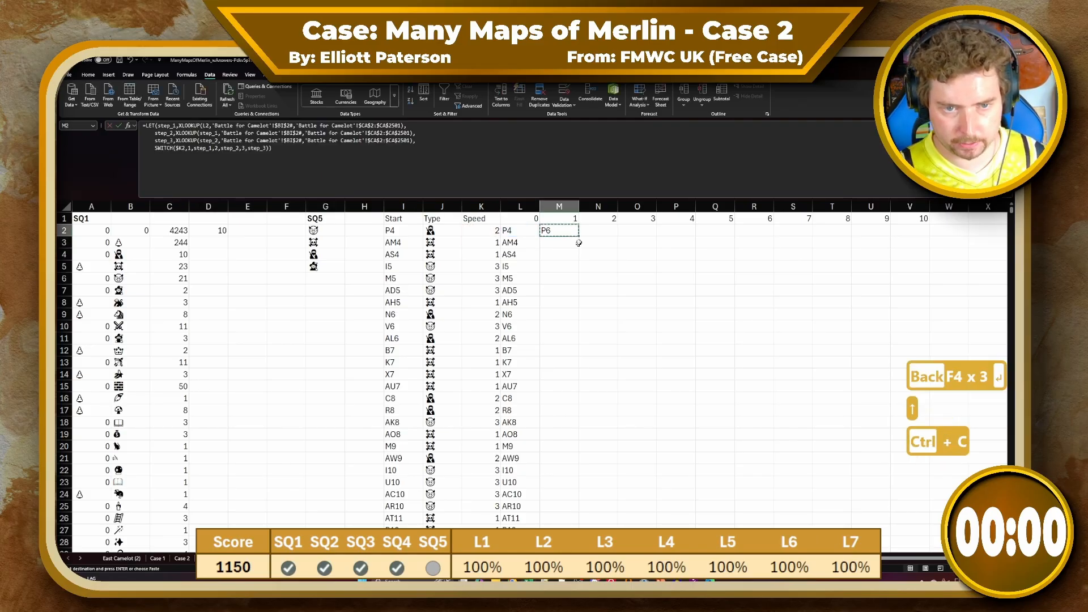
pyautogui.moveTo(579, 235); pyautogui.dragTo(925, 232)
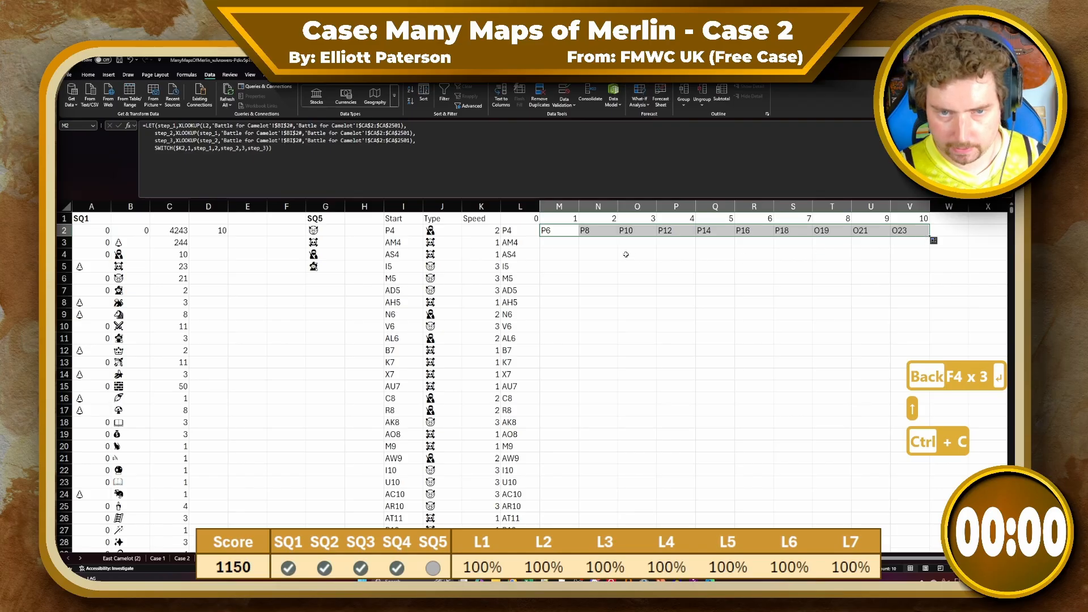
pyautogui.moveTo(554, 232)
pyautogui.mouseDown()
pyautogui.moveTo(875, 234)
pyautogui.moveTo(889, 243)
pyautogui.moveTo(890, 544)
pyautogui.mouseUp()
# Check the filled positions down to the last enemies and inspect the turn 10 formula in V54
pyautogui.scroll(10, 787, 493)
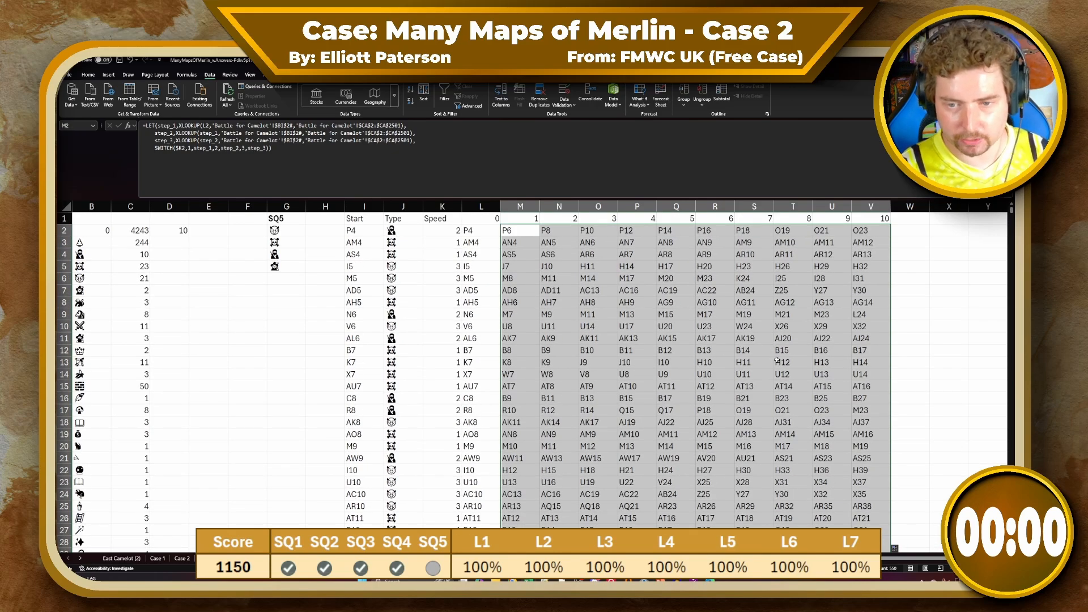
pyautogui.scroll(-14, 777, 361)
pyautogui.click(868, 352)
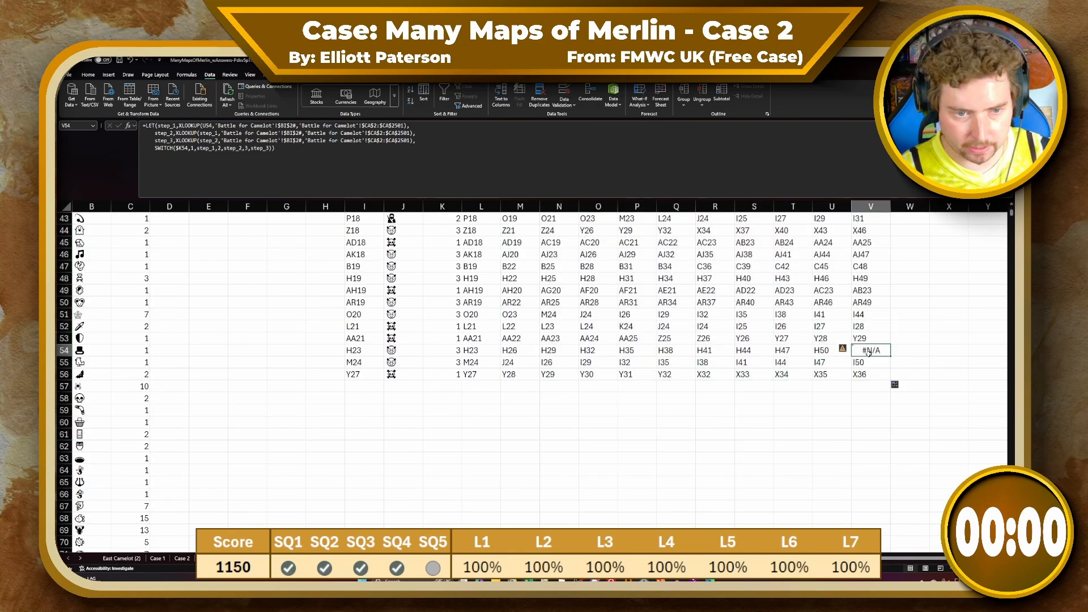
# Overwrite the failing turn 10 formula in V54 with the fixed position H50
pyautogui.scroll(10, 865, 346)
pyautogui.scroll(-6, 864, 342)
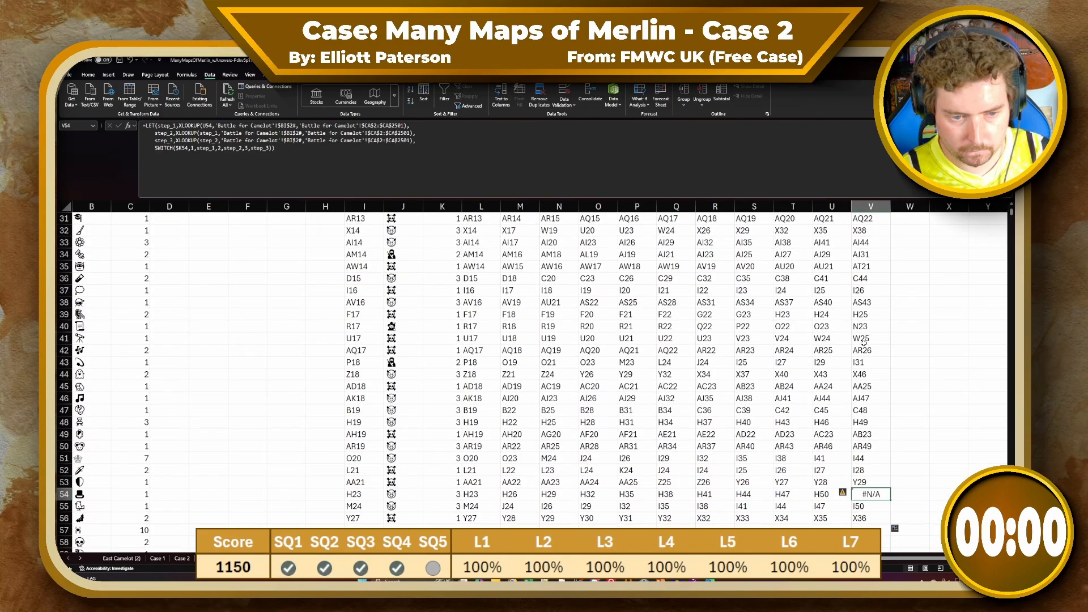
pyautogui.click(580, 184)
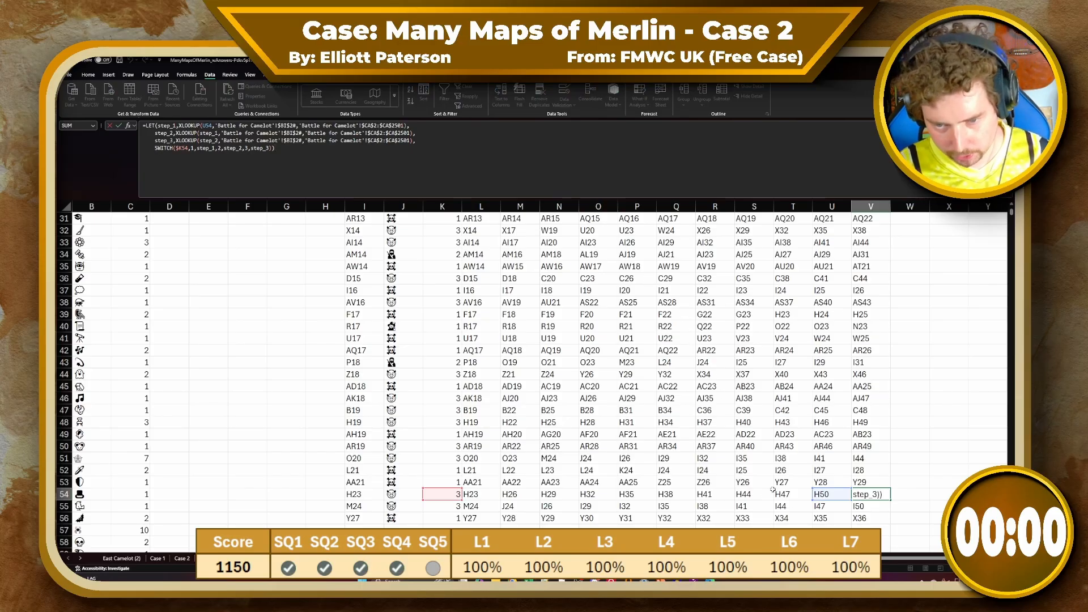
pyautogui.press('Escape')
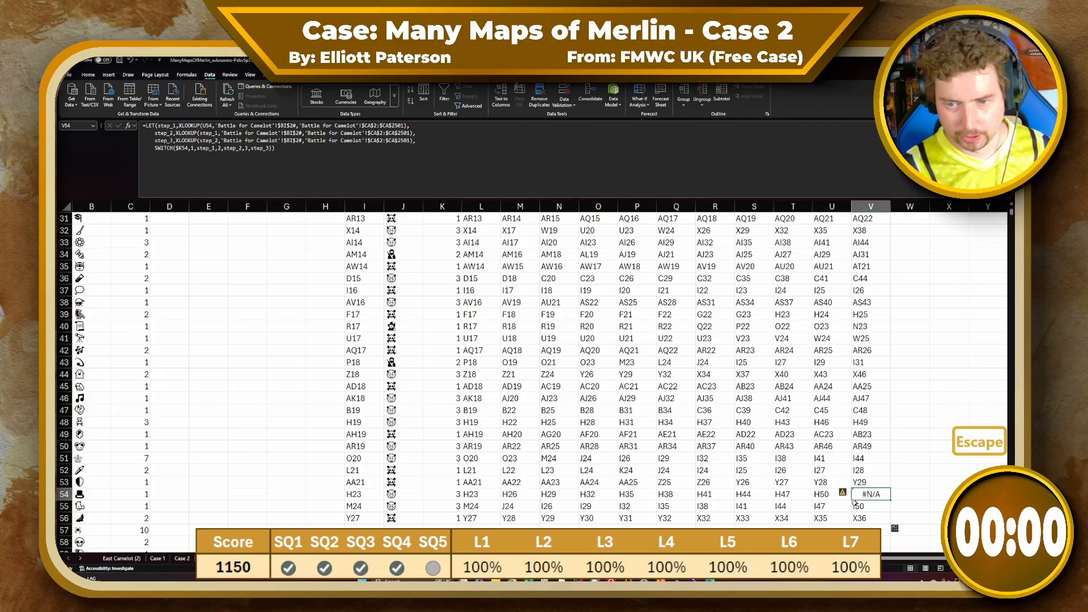
pyautogui.scroll(-1, 907, 494)
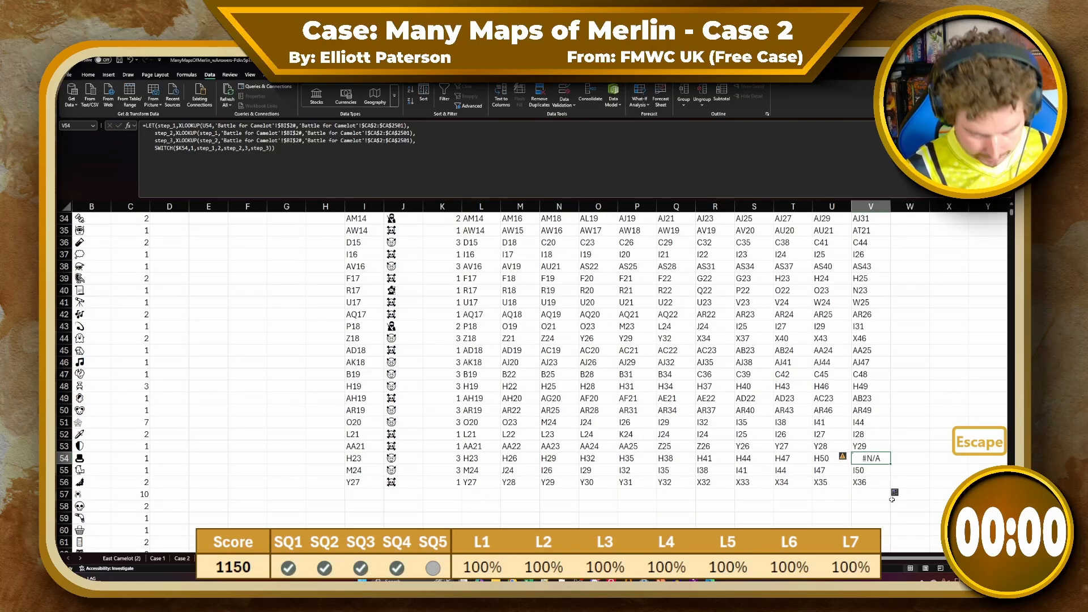
pyautogui.write('H50')
pyautogui.press('Return')
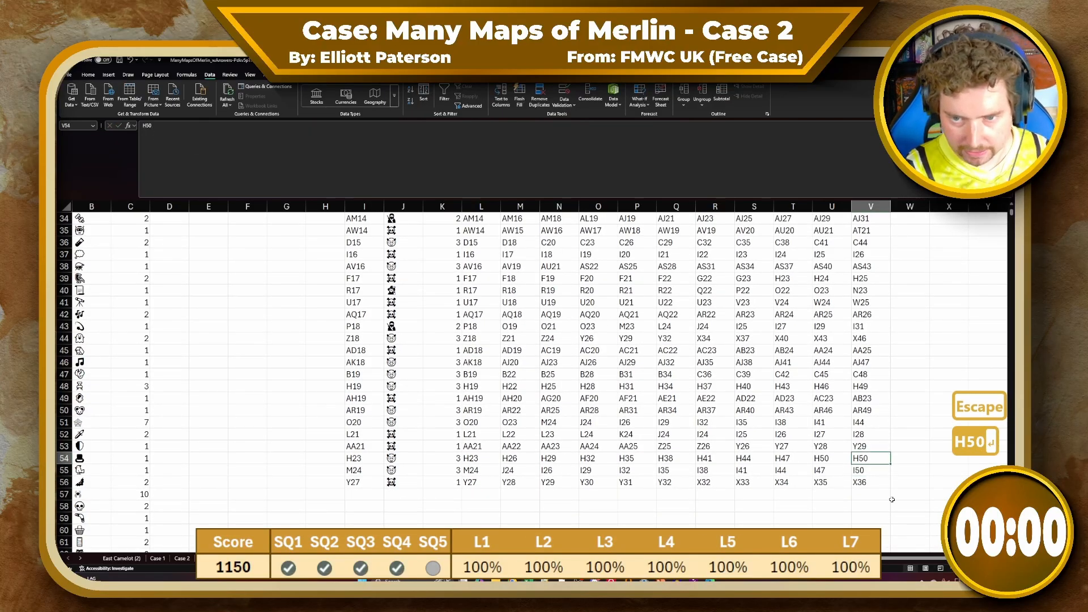
# Review the filled positions, then examine the Archer, Knight and Soldier Range boundaries on the Battle for Camelot map
pyautogui.scroll(11, 892, 499)
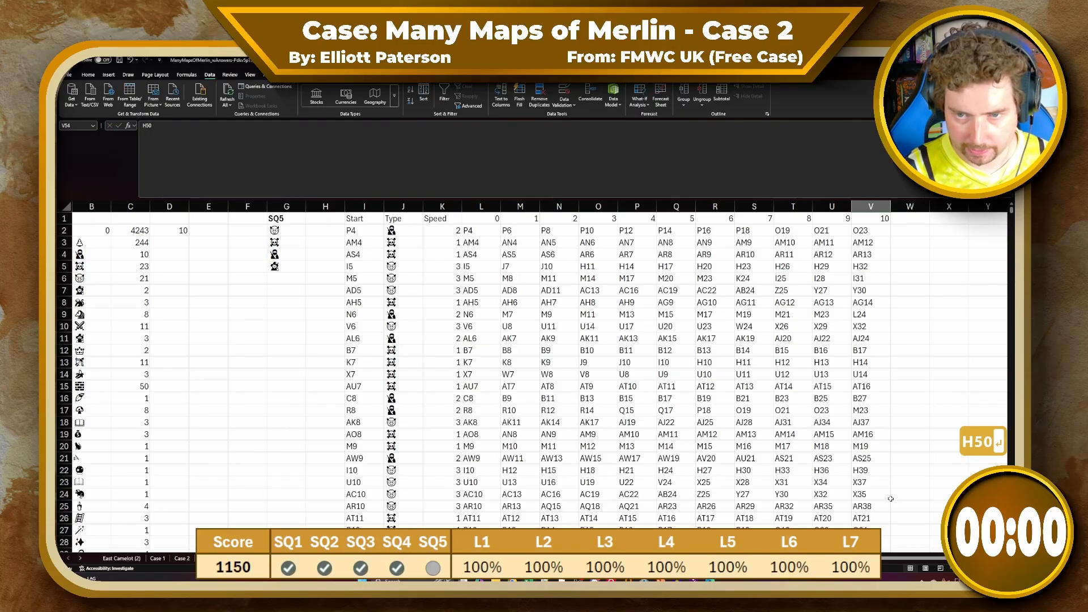
pyautogui.scroll(-2, 891, 499)
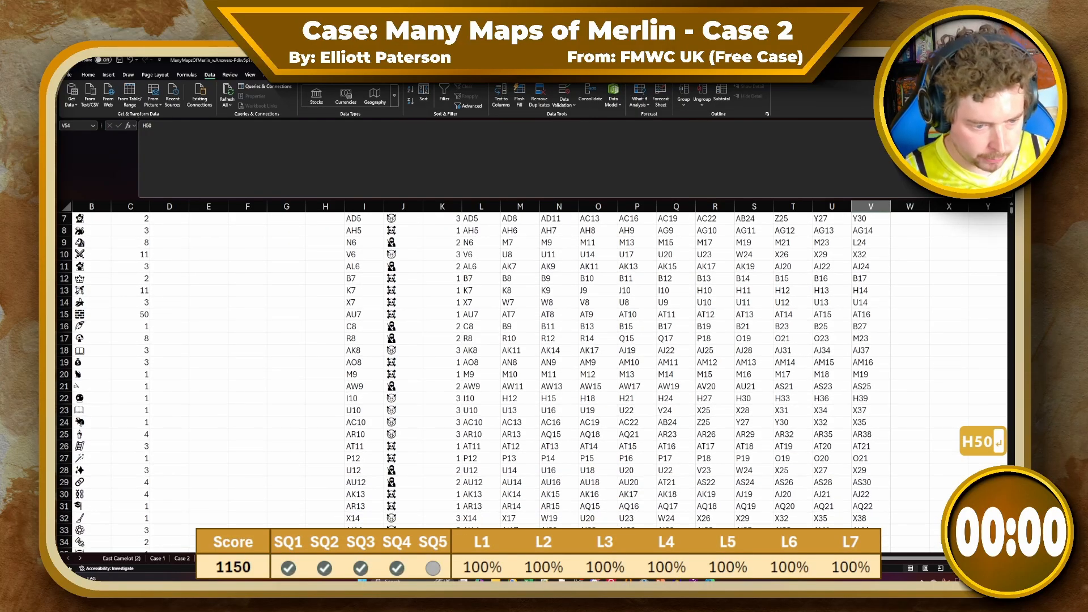
pyautogui.click(311, 558)
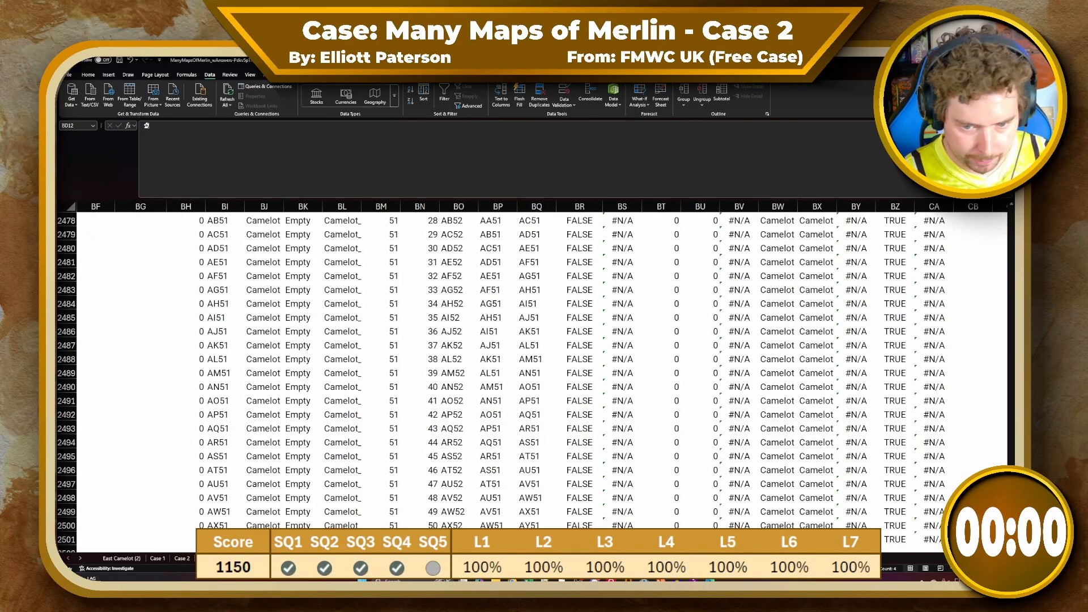
pyautogui.hscroll(-19, 442, 533)
pyautogui.scroll(20, 442, 498)
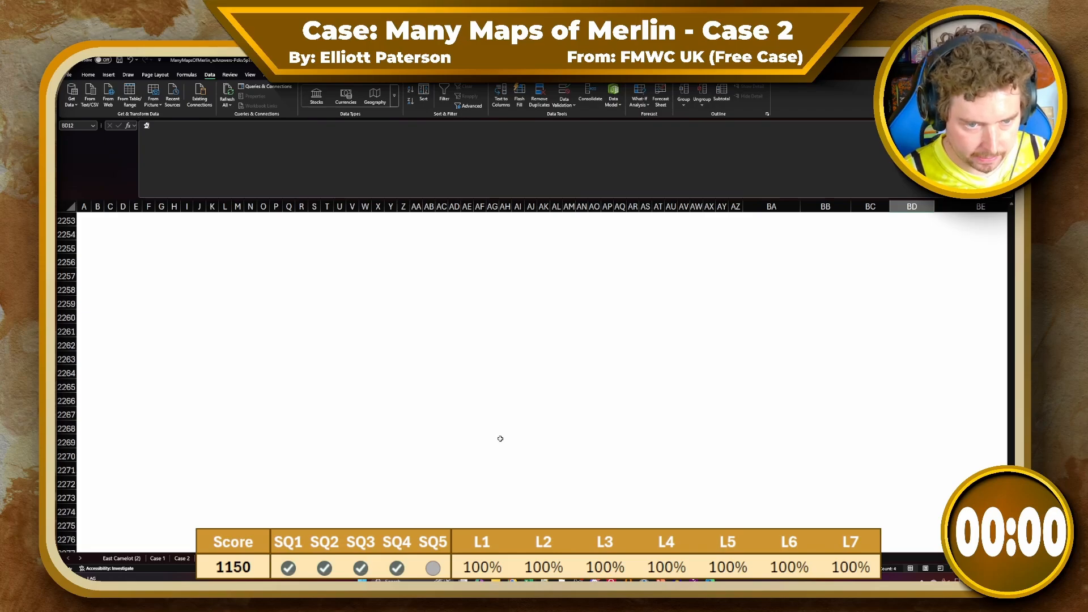
pyautogui.middleClick(500, 469)
pyautogui.scroll(-9, 566, 306)
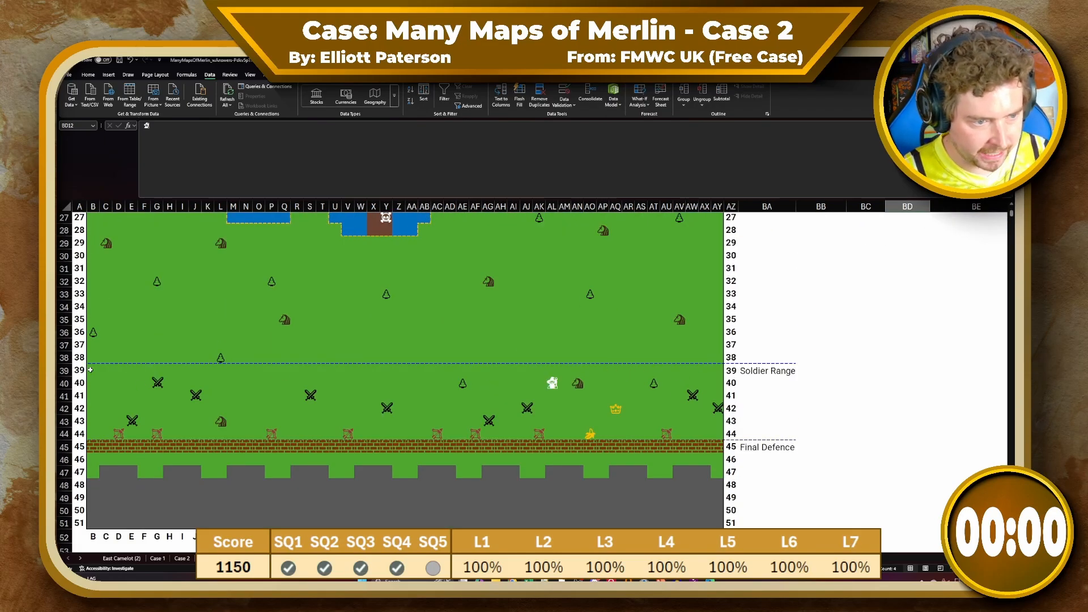
pyautogui.moveTo(90, 370); pyautogui.dragTo(717, 521)
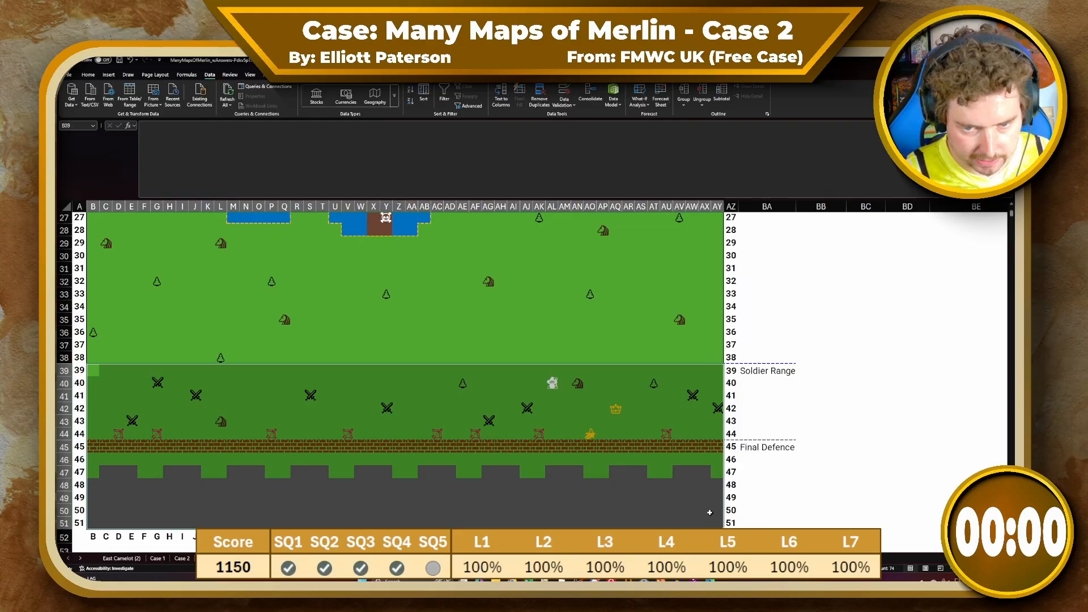
pyautogui.scroll(5, 710, 513)
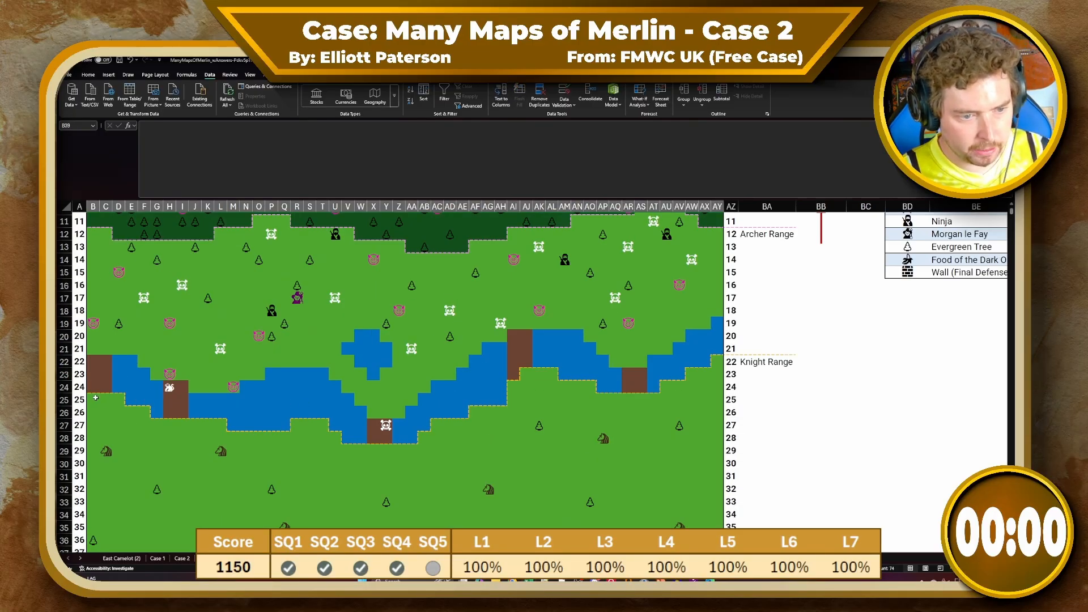
pyautogui.moveTo(96, 397); pyautogui.dragTo(669, 530)
pyautogui.scroll(3, 445, 349)
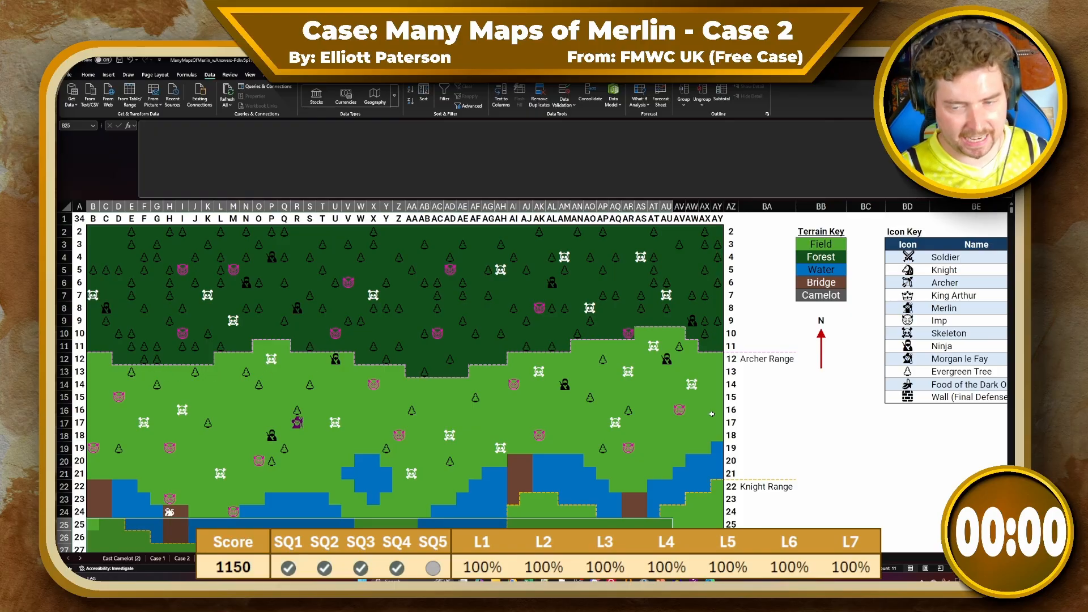
pyautogui.click(857, 434)
pyautogui.scroll(-5, 822, 428)
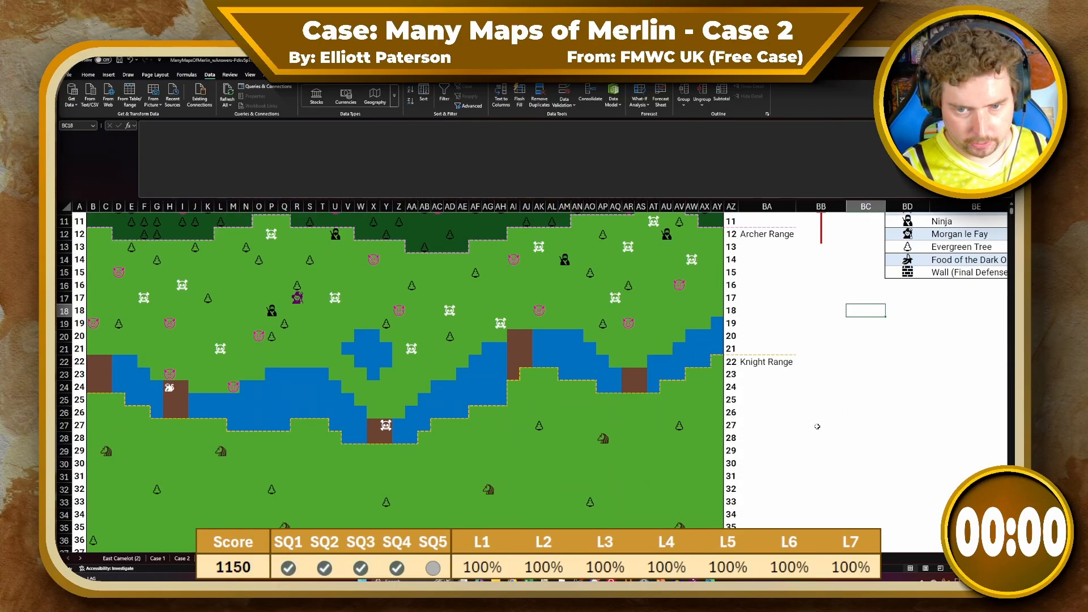
pyautogui.scroll(-2, 738, 433)
pyautogui.scroll(6, 166, 340)
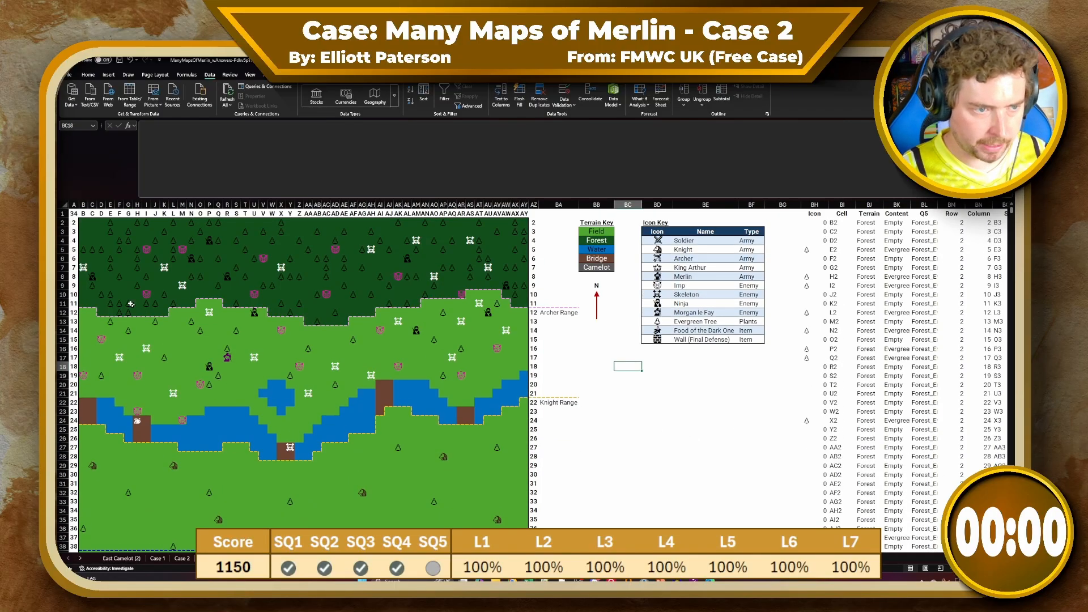
# Copy the whole Battle for Camelot map B2:AY51 and paste it at B161 beneath the existing map copies
pyautogui.click(81, 222)
pyautogui.scroll(-4, 81, 223)
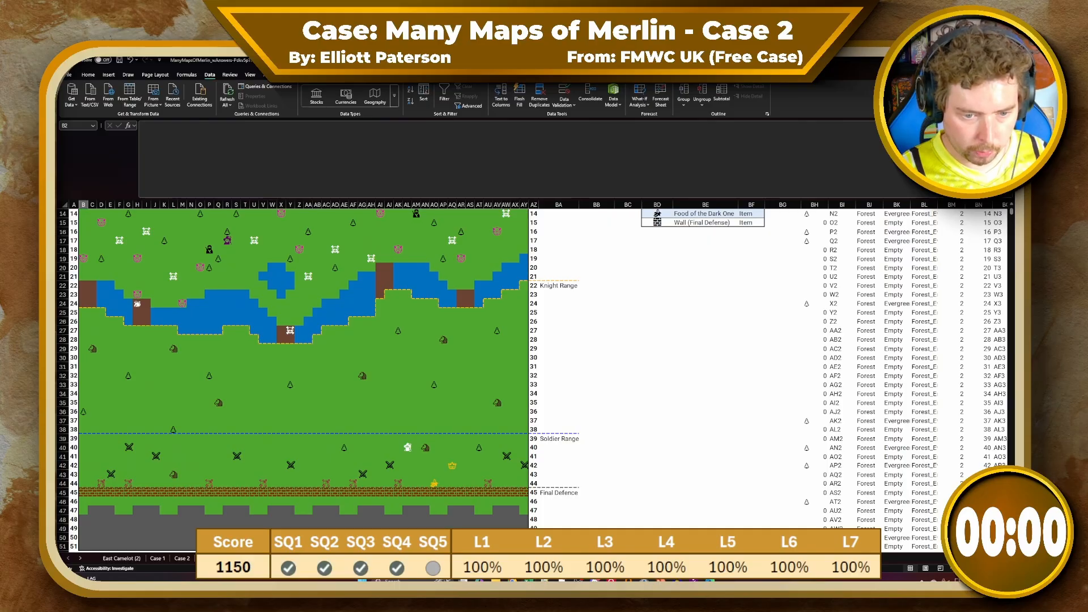
pyautogui.scroll(-1, 305, 374)
pyautogui.keyDown('shift'); pyautogui.click(525, 516); pyautogui.keyUp('shift')
pyautogui.hotkey('ctrl', 'c')
pyautogui.scroll(-20, 275, 459)
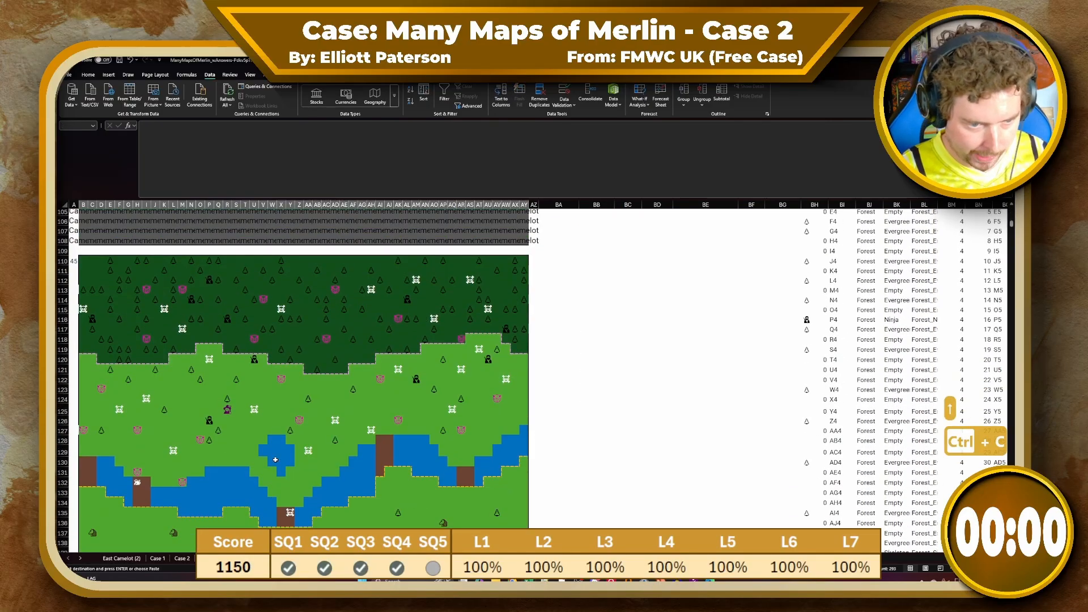
pyautogui.scroll(-12, 275, 459)
pyautogui.click(84, 429)
pyautogui.hotkey('ctrl', 'v')
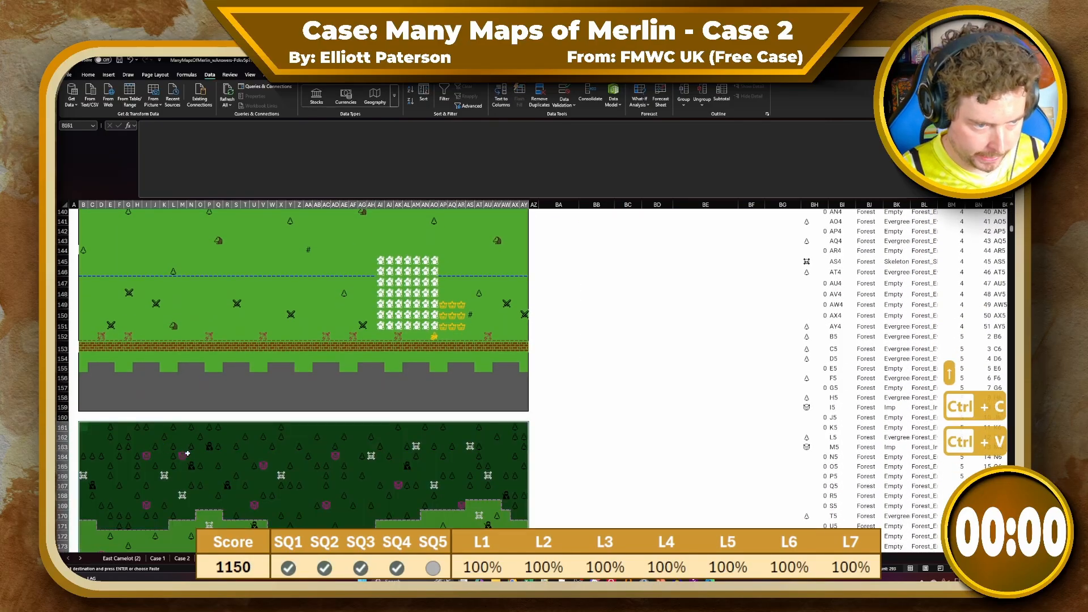
# Fill the Soldier Range of the new map copy, rows 198 to 210 across columns B to AY, with S
pyautogui.scroll(-13, 165, 440)
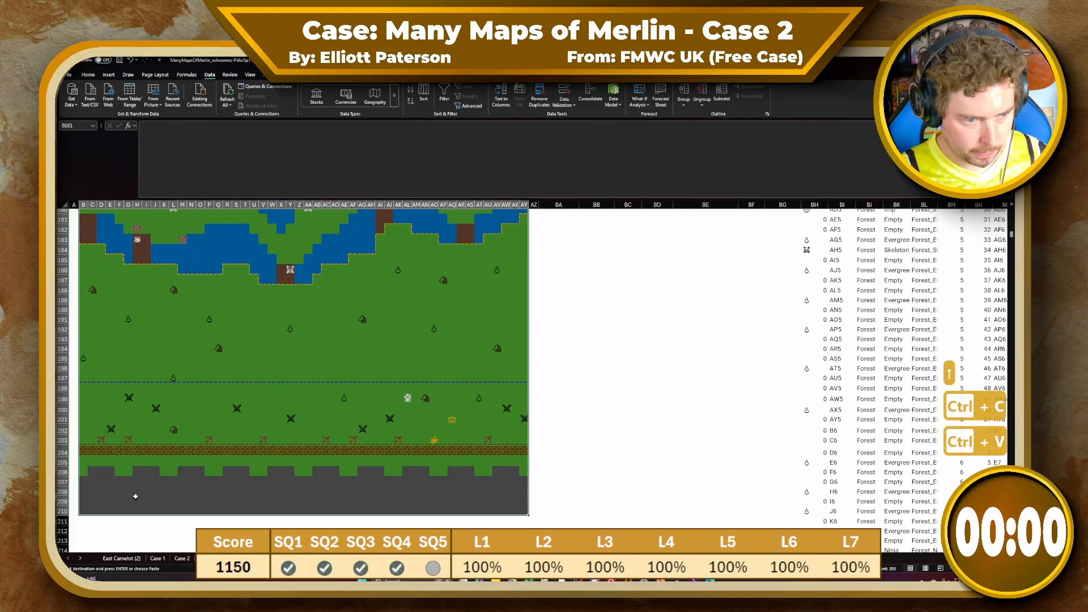
pyautogui.moveTo(83, 388); pyautogui.dragTo(525, 514)
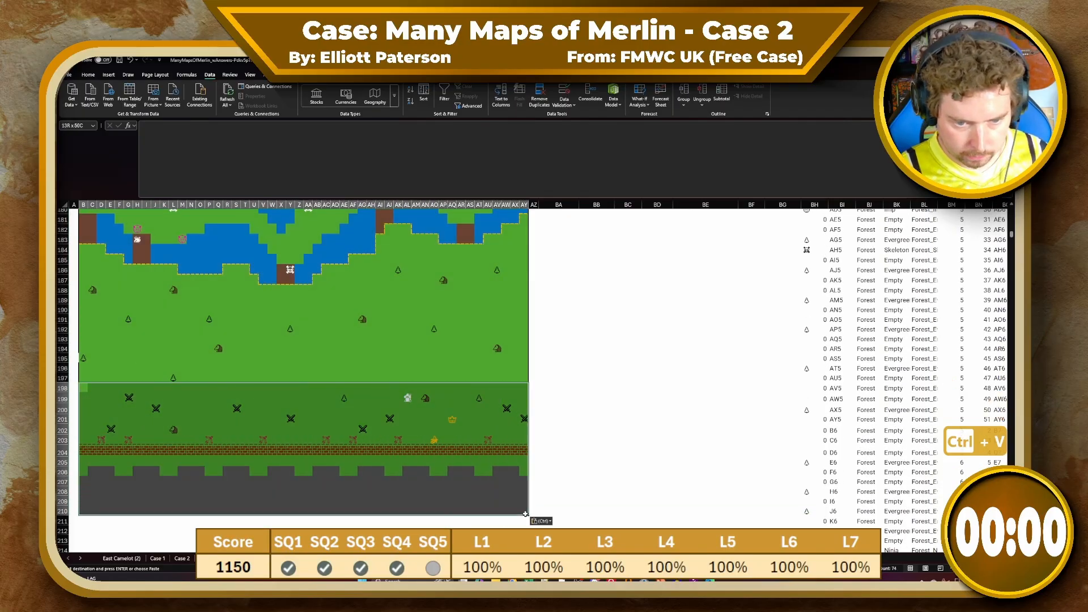
pyautogui.write('S')
pyautogui.hotkey('ctrl', 'Return')
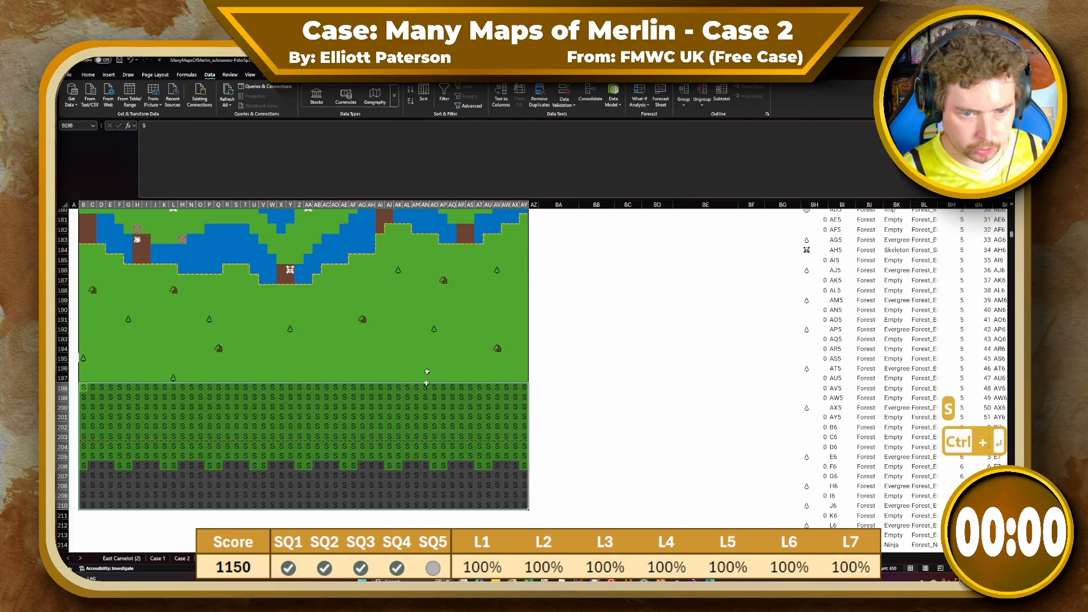
# Fill every Knight Range cell on the new map copy, from the river's southern bank down to row 197, with K
pyautogui.moveTo(523, 219); pyautogui.dragTo(84, 290)
pyautogui.moveTo(84, 249); pyautogui.dragTo(241, 281)
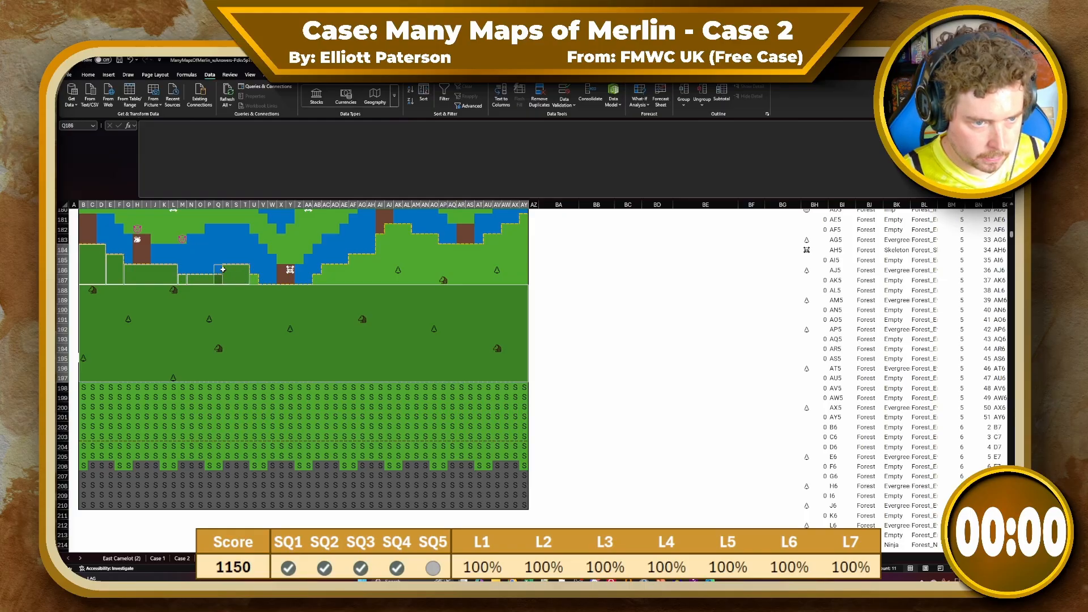
pyautogui.moveTo(326, 280); pyautogui.dragTo(492, 279)
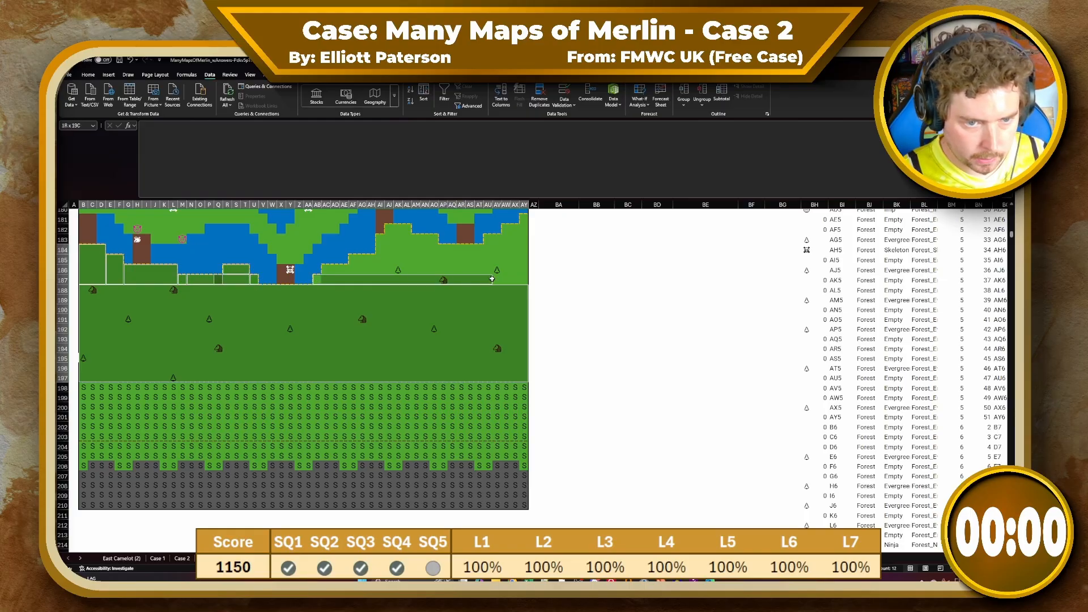
pyautogui.moveTo(526, 219); pyautogui.dragTo(411, 229)
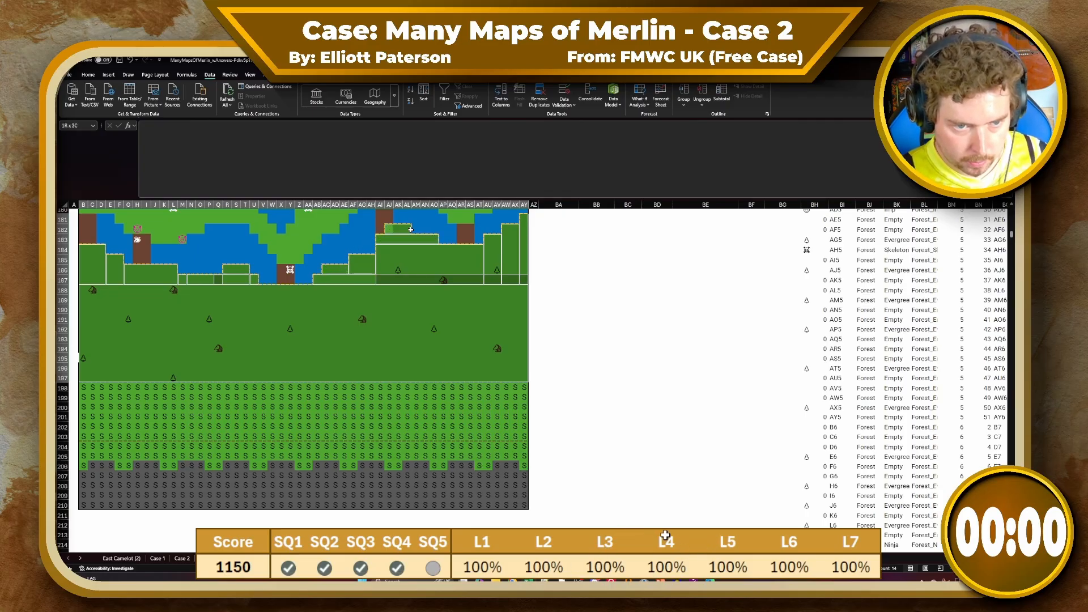
pyautogui.write('KK')
pyautogui.press('BackSpace')
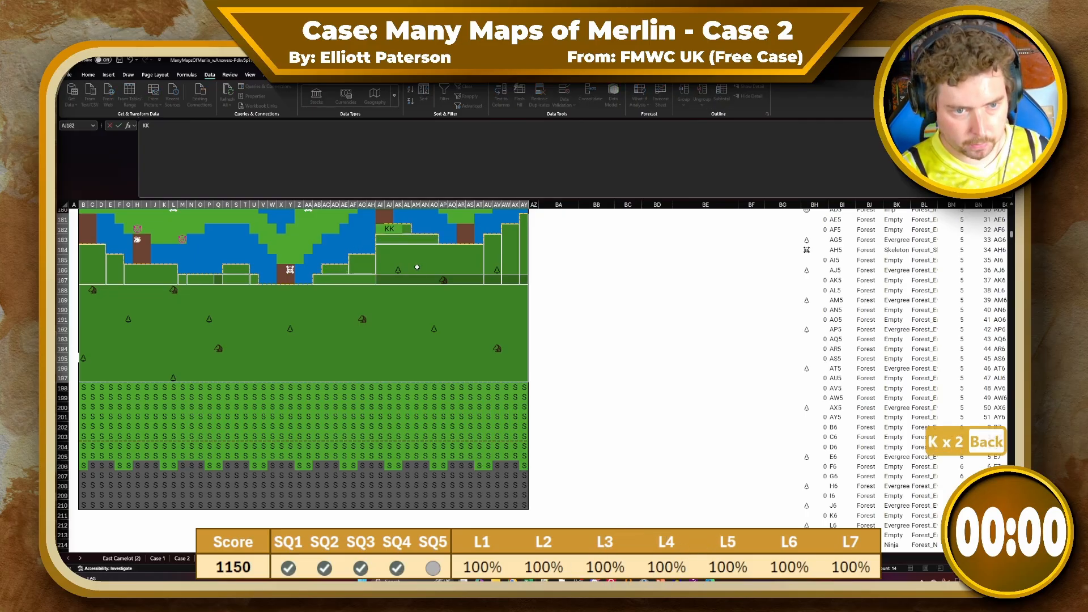
pyautogui.hotkey('ctrl', 'Return')
# Select all five brown bridges over the river on the new map copy
pyautogui.scroll(5, 408, 281)
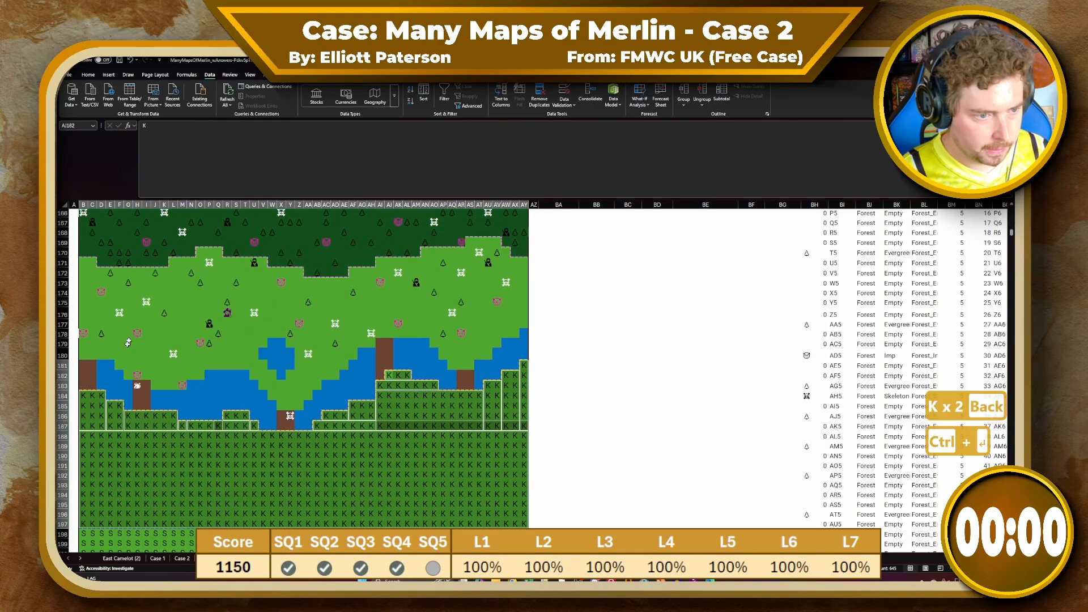
pyautogui.moveTo(85, 363); pyautogui.dragTo(146, 403)
pyautogui.moveTo(280, 417); pyautogui.dragTo(293, 425)
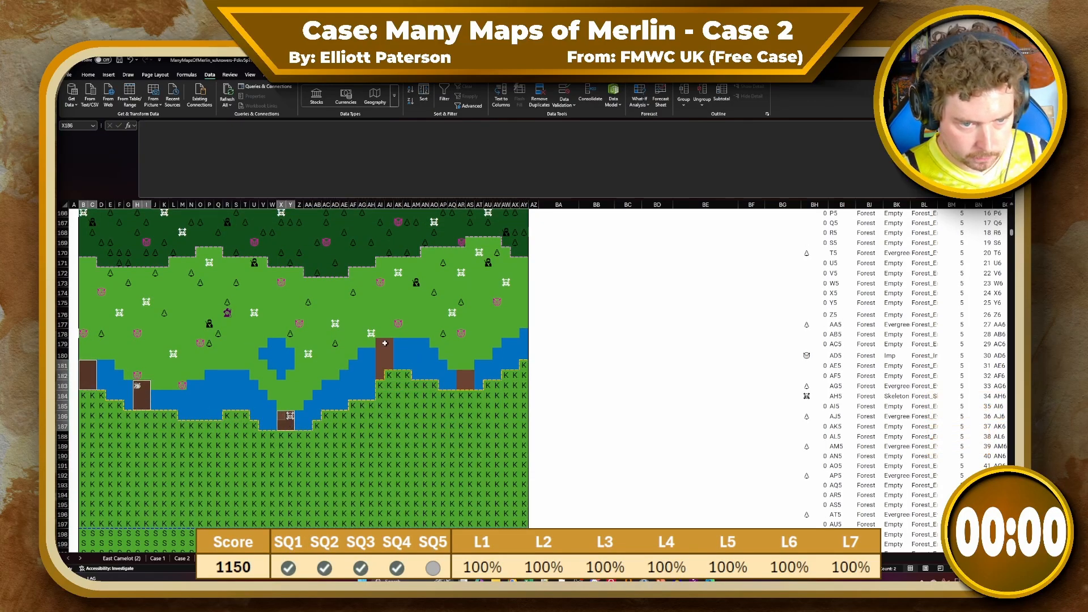
pyautogui.moveTo(385, 344); pyautogui.dragTo(379, 374)
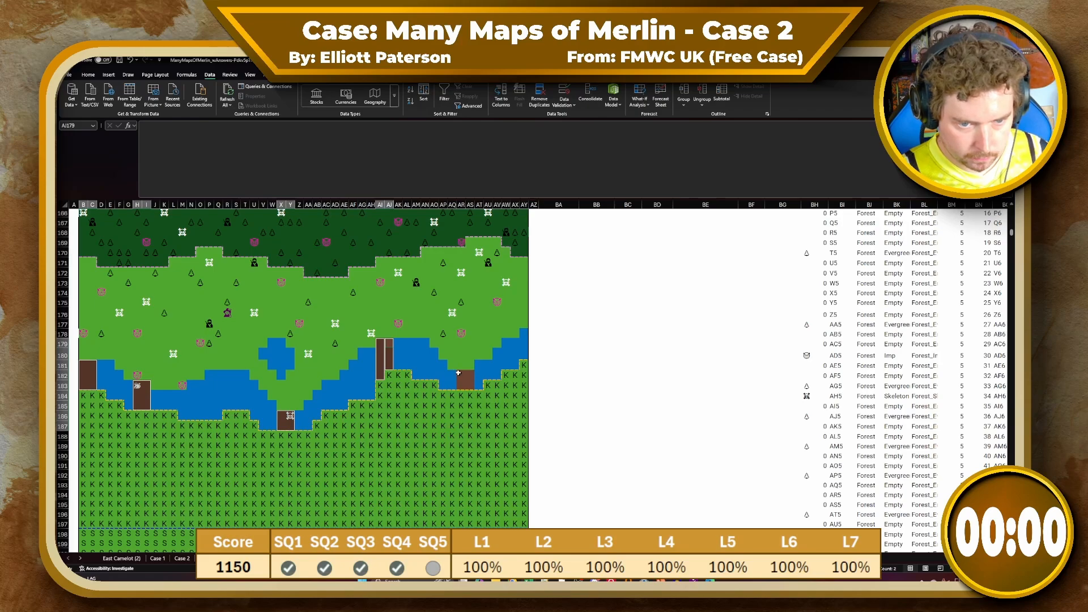
pyautogui.moveTo(458, 372); pyautogui.dragTo(469, 388)
# Add all Archer Range field cells between the forest and the river to the bridge selection and fill everything selected with A
pyautogui.moveTo(523, 263); pyautogui.dragTo(387, 332)
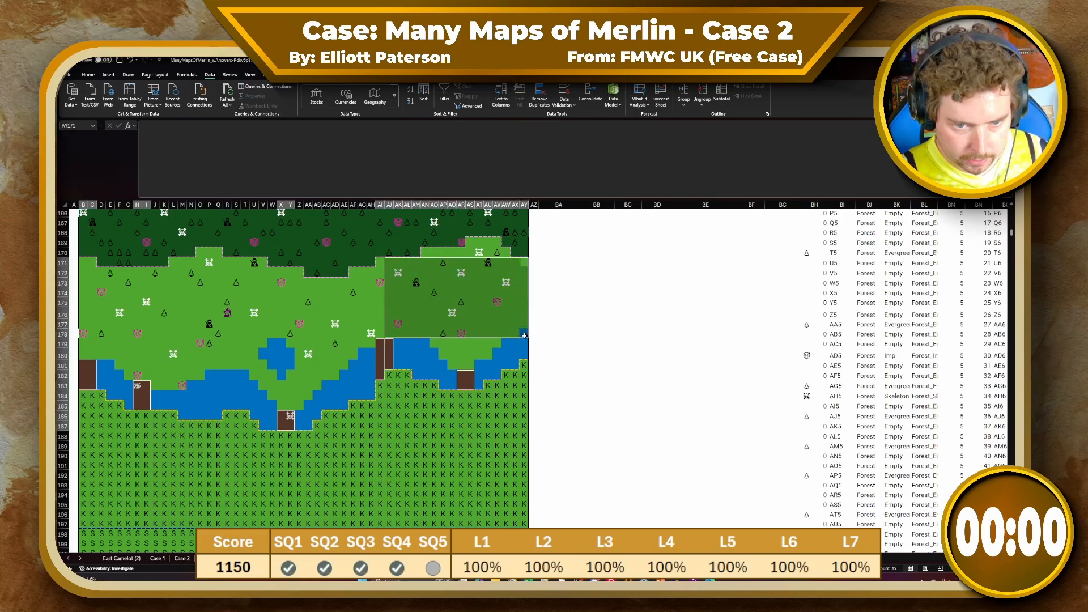
pyautogui.keyDown('ctrl'); pyautogui.click(525, 335); pyautogui.keyUp('ctrl')
pyautogui.moveTo(471, 246); pyautogui.dragTo(498, 253)
pyautogui.keyDown('ctrl'); pyautogui.click(505, 253); pyautogui.keyUp('ctrl')
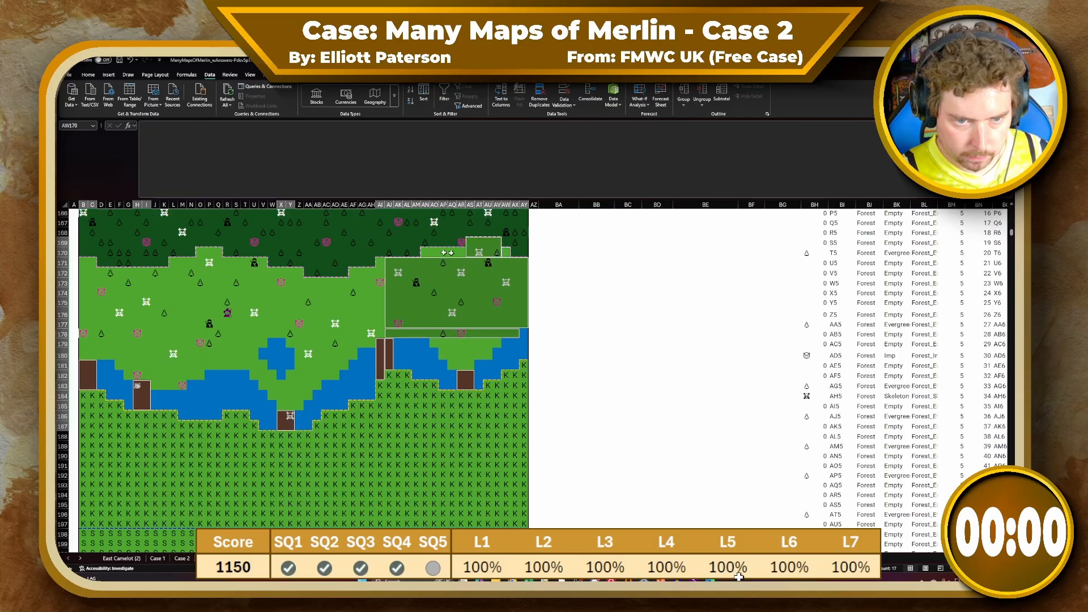
pyautogui.moveTo(426, 253); pyautogui.dragTo(465, 254)
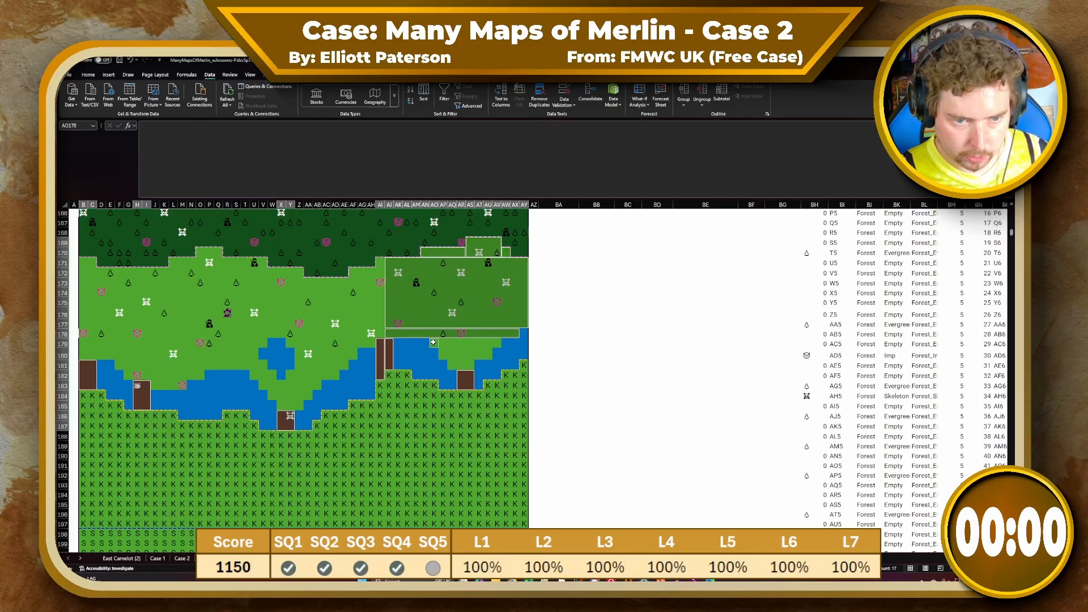
pyautogui.moveTo(433, 343); pyautogui.dragTo(461, 365)
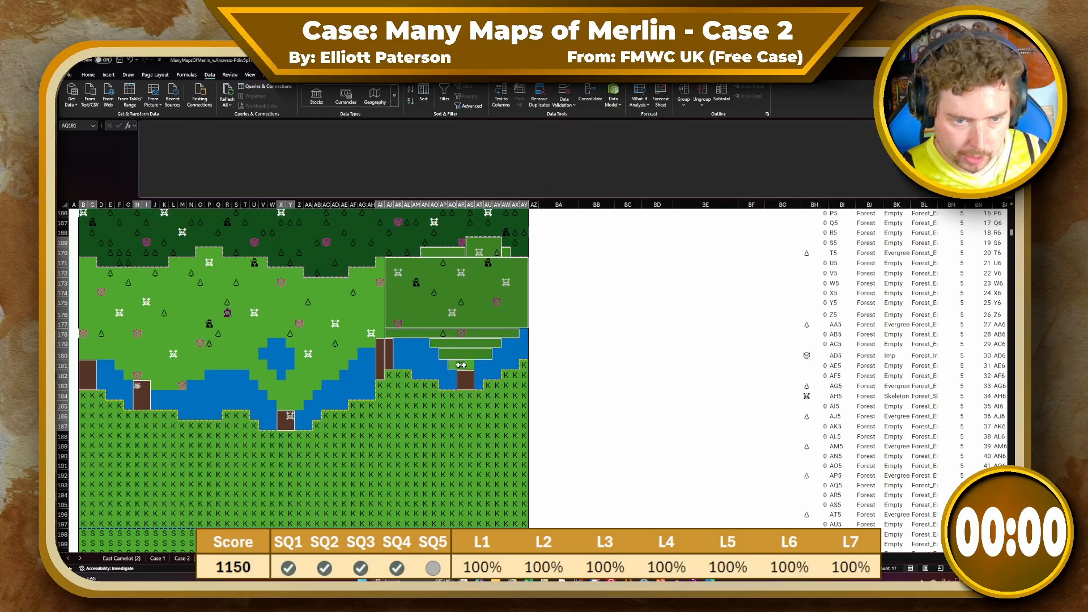
pyautogui.moveTo(383, 271); pyautogui.dragTo(383, 334)
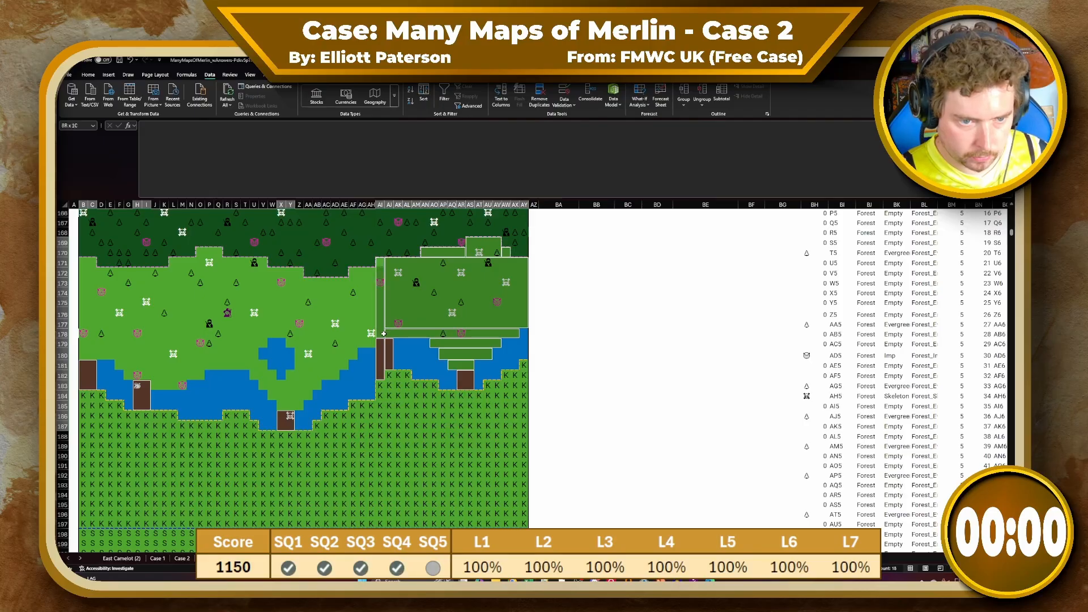
pyautogui.moveTo(346, 272); pyautogui.dragTo(82, 334)
pyautogui.keyDown('ctrl'); pyautogui.click(342, 274); pyautogui.keyUp('ctrl')
pyautogui.keyDown('ctrl'); pyautogui.click(309, 386); pyautogui.keyUp('ctrl')
pyautogui.keyDown('ctrl'); pyautogui.click(308, 395); pyautogui.keyUp('ctrl')
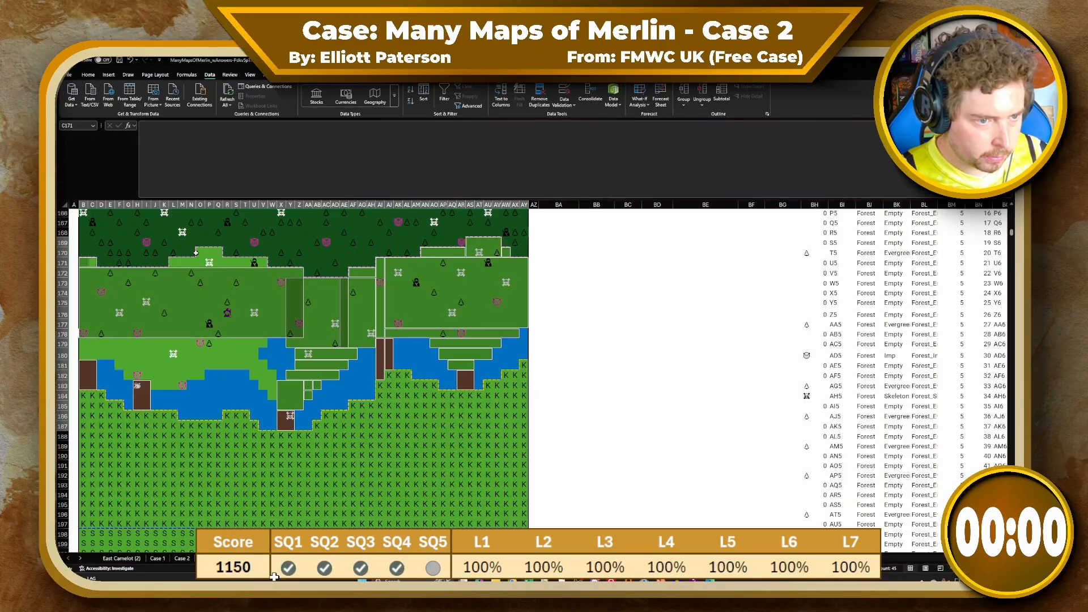
pyautogui.moveTo(171, 259); pyautogui.dragTo(200, 253)
pyautogui.moveTo(85, 342); pyautogui.dragTo(158, 386)
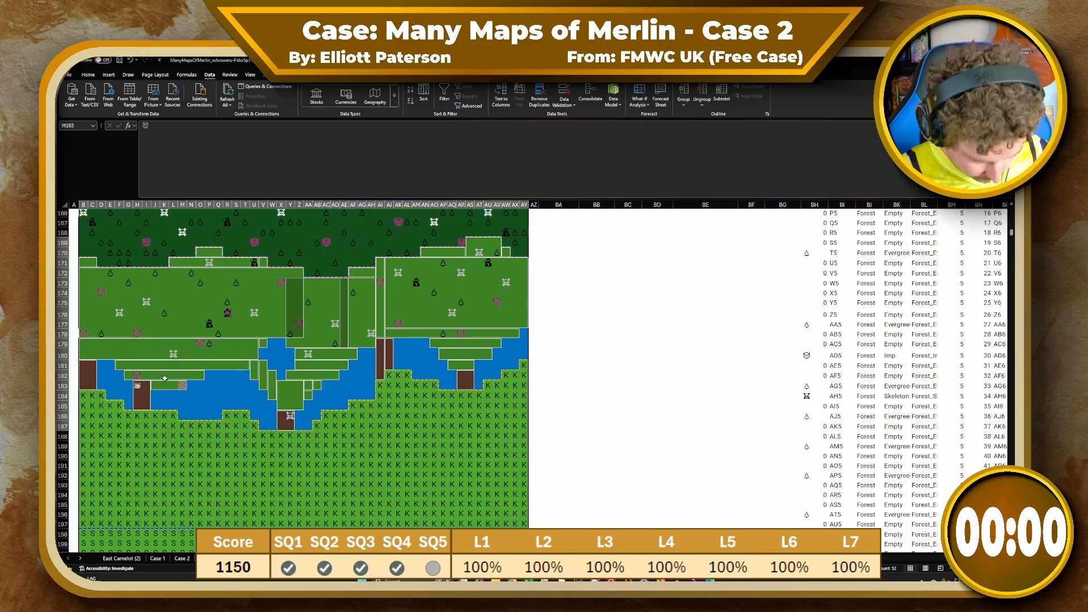
pyautogui.write('A')
pyautogui.hotkey('ctrl', 'Return')
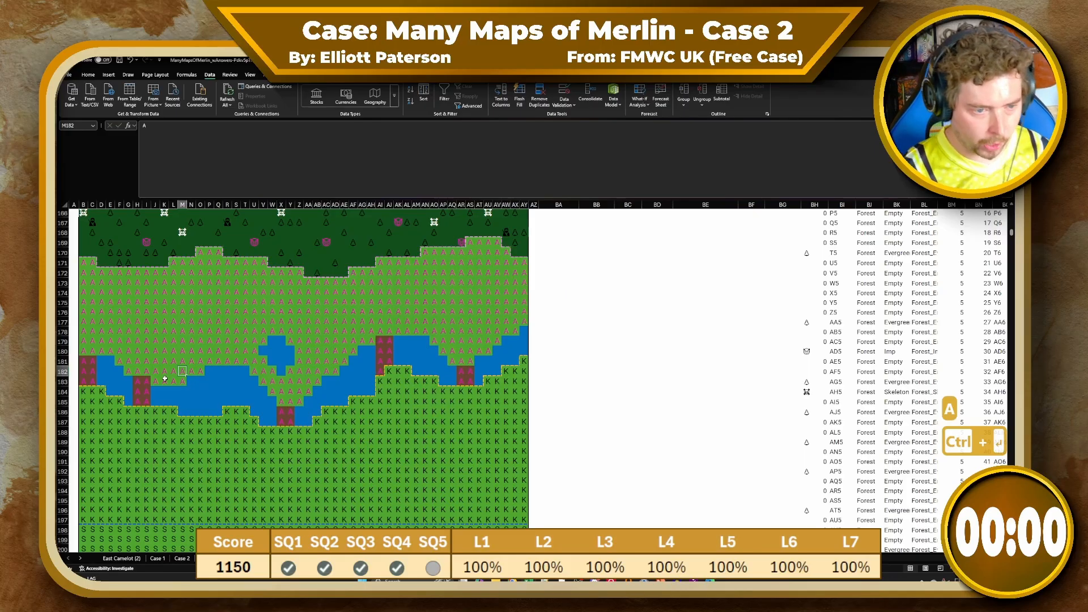
# Enter the header "Attackk" in BG1, beside the Icon column of the Battle for Camelot sheet's cell list
pyautogui.click(861, 338)
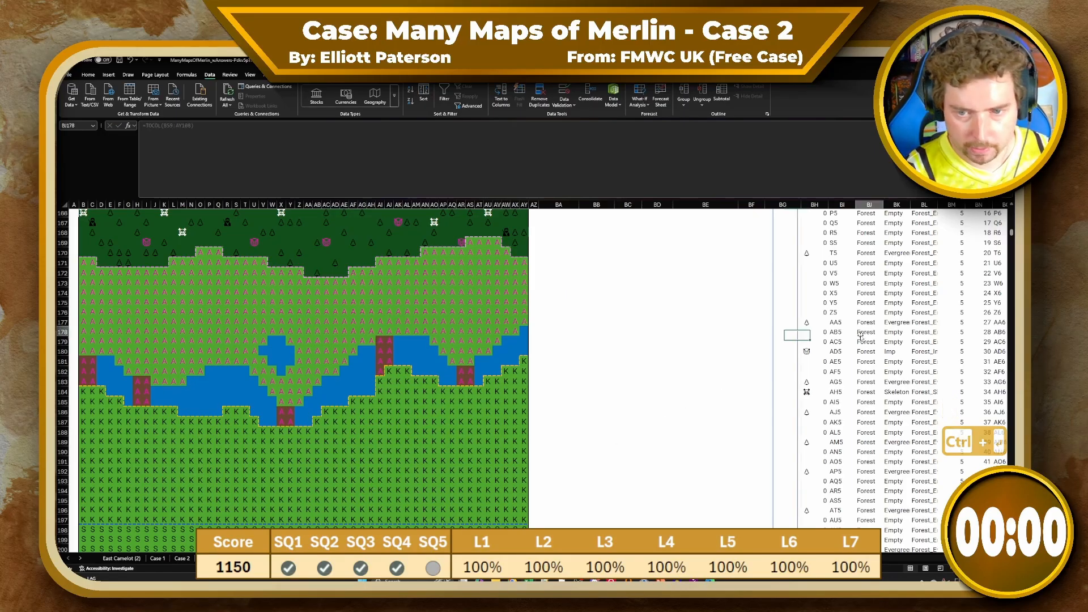
pyautogui.hotkey('ctrl', 'Up')
pyautogui.press('Left')
pyautogui.press('Left')
pyautogui.press('Left')
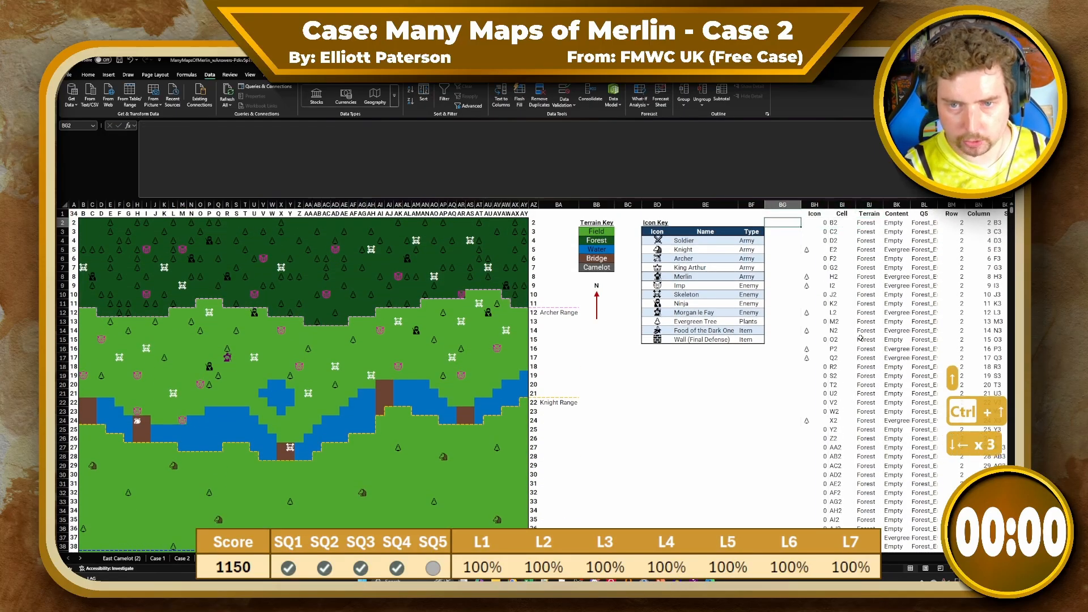
pyautogui.write('E')
pyautogui.press('BackSpace')
pyautogui.press('BackSpace')
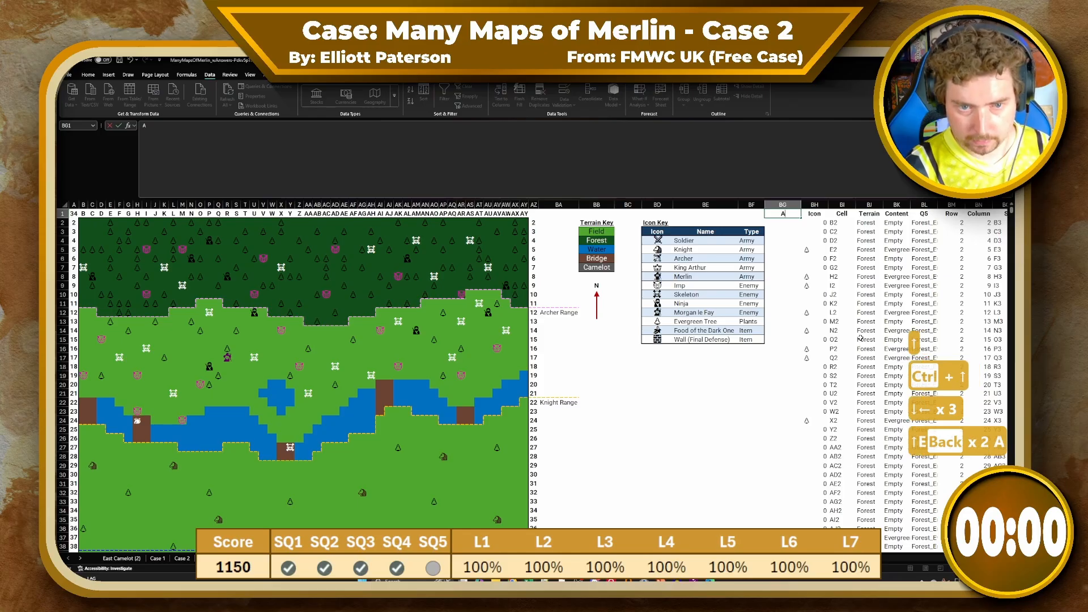
pyautogui.write('Attackk')
pyautogui.press('Return')
# Enter a TOCOL formula in BG2 that flattens the lettered map copy B161:AY210 into one column
pyautogui.write('=TOCIL(')
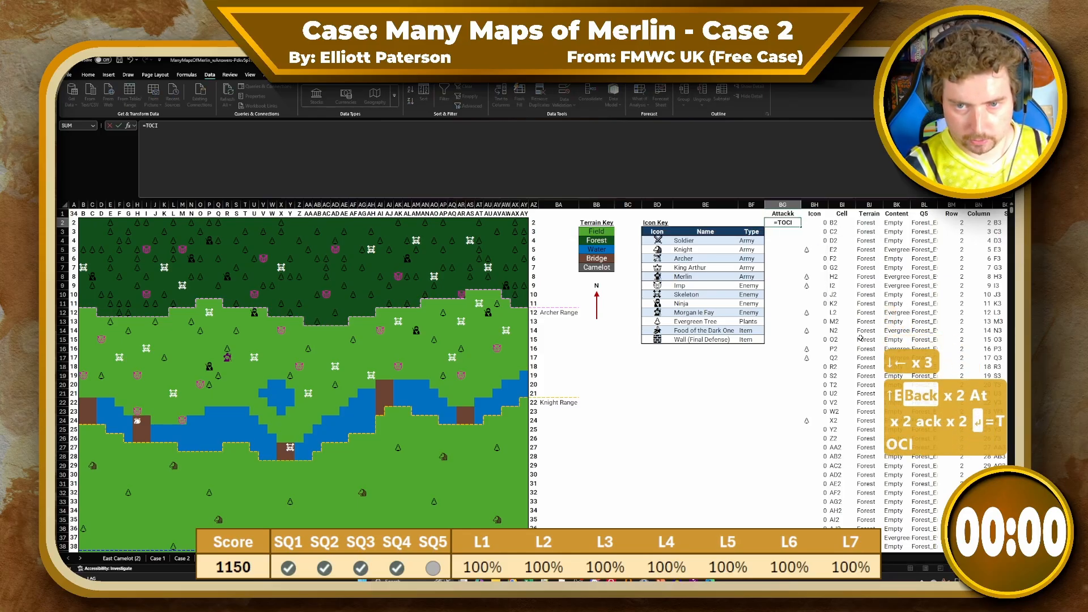
pyautogui.press('BackSpace')
pyautogui.press('BackSpace')
pyautogui.press('BackSpace')
pyautogui.write('OL(')
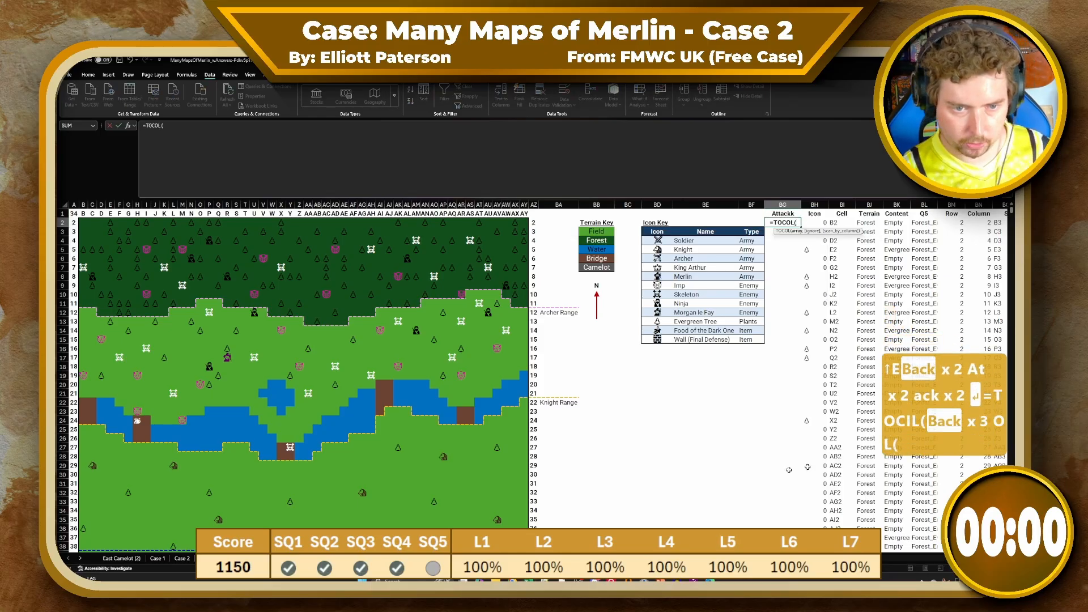
pyautogui.scroll(-20, 789, 469)
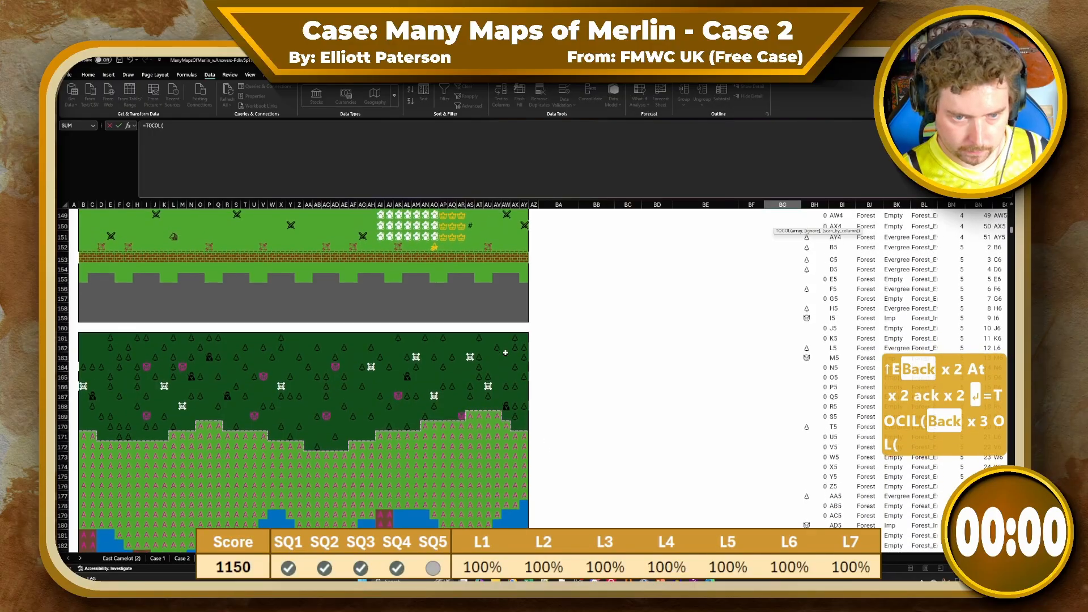
pyautogui.click(523, 338)
pyautogui.scroll(-12, 306, 397)
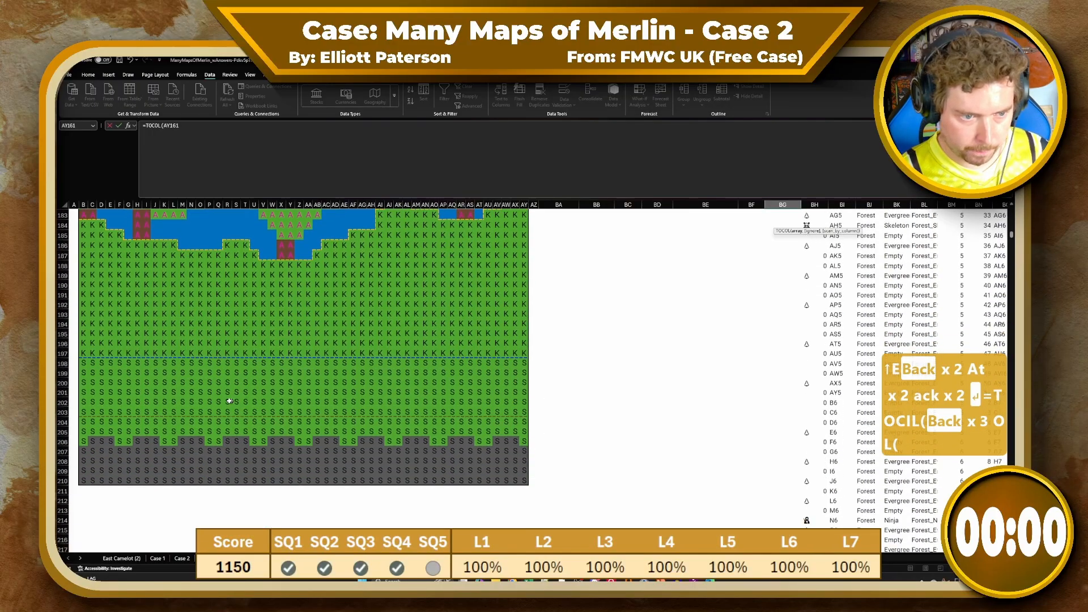
pyautogui.keyDown('shift'); pyautogui.click(85, 473); pyautogui.keyUp('shift')
pyautogui.press('Return')
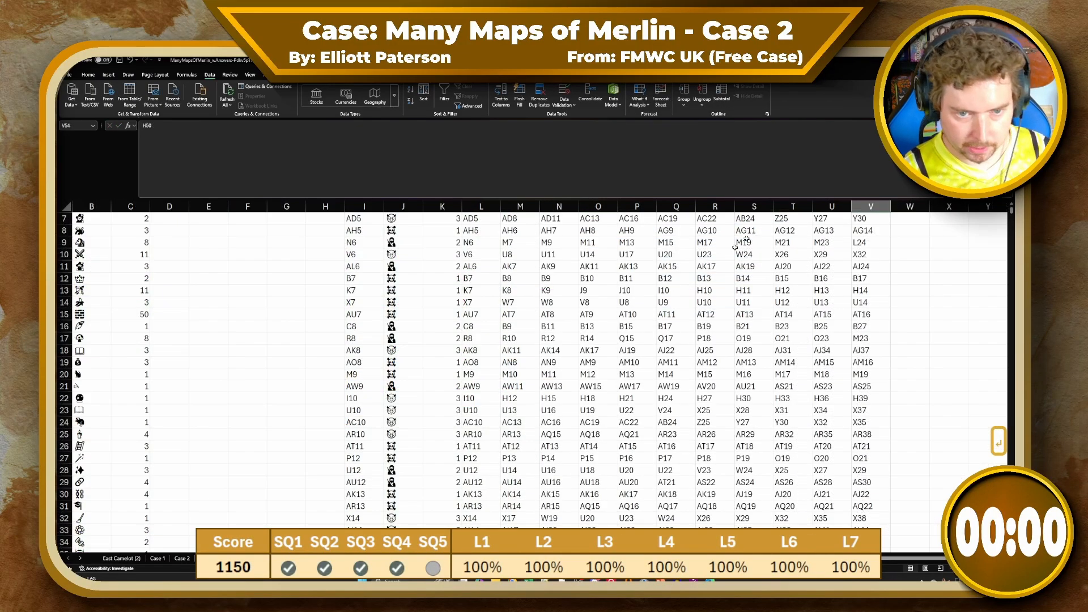
# Start an XLOOKUP in W2 of the enemy tracking sheet with the turn 10 positions V2:V56 as lookup values
pyautogui.click(910, 239)
pyautogui.hotkey('ctrl', 'Up')
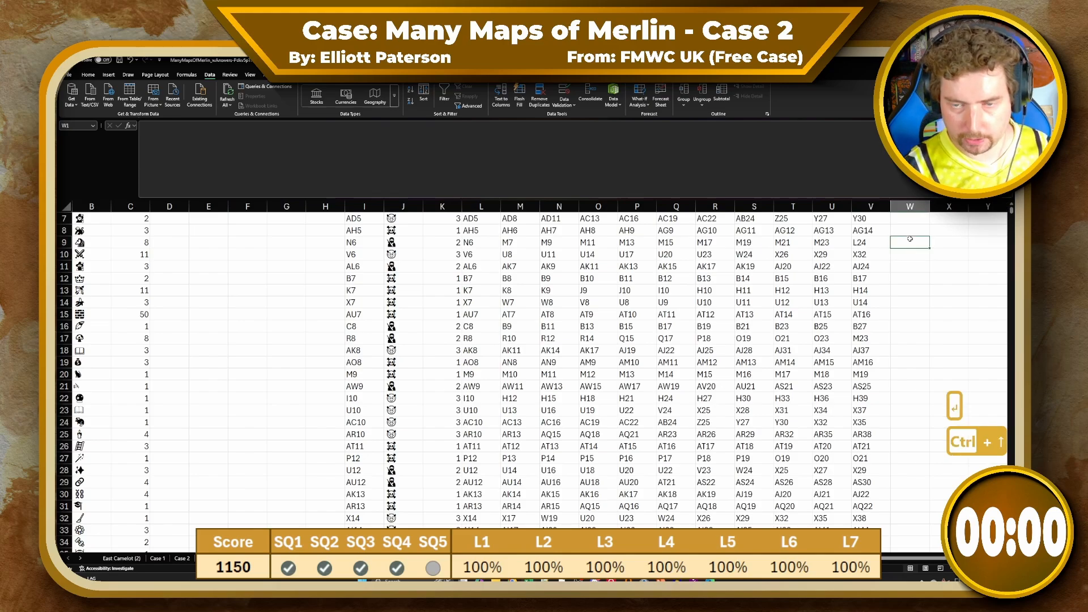
pyautogui.press('Down')
pyautogui.write('=XLOO')
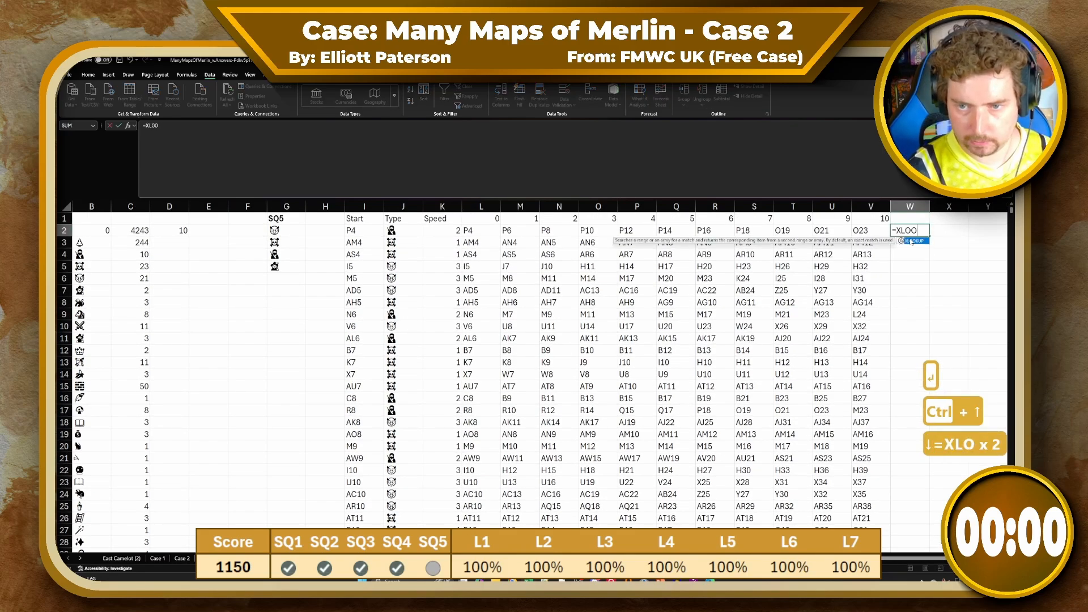
pyautogui.press('Tab')
pyautogui.press('Left')
pyautogui.hotkey('ctrl', 'shift', 'Down')
pyautogui.write(',')
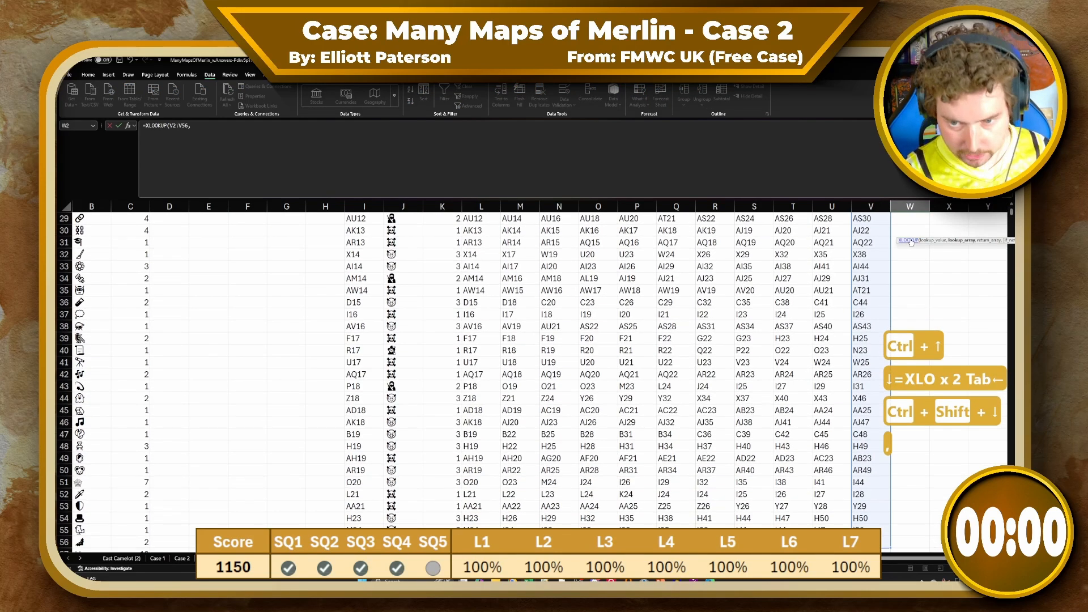
# Set the XLOOKUP's lookup array to the cell address list BI2# on the Battle for Camelot sheet
pyautogui.hotkey('ctrl', 'pageup')
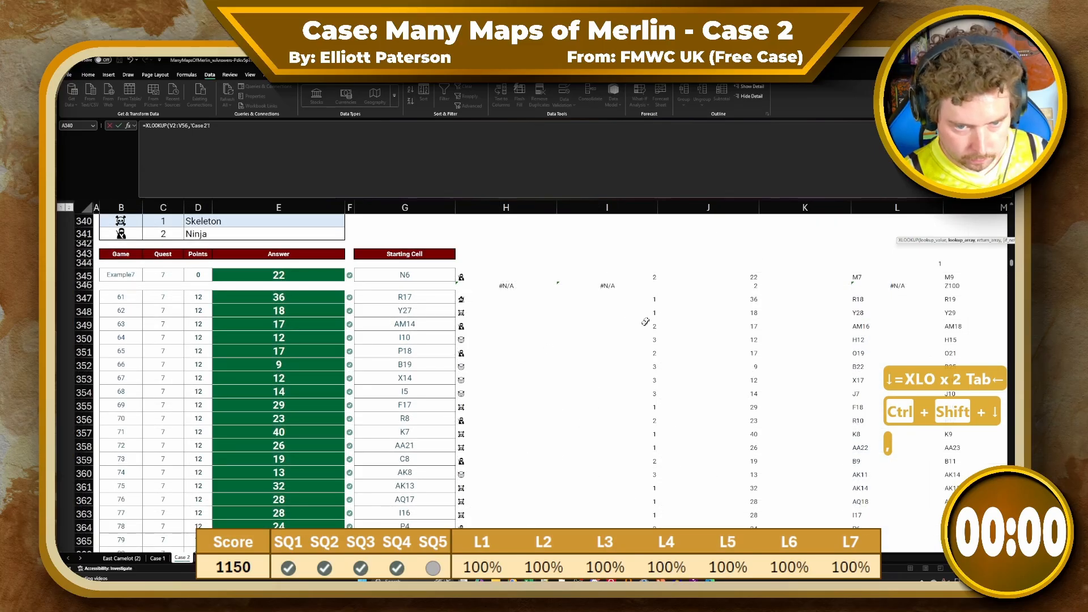
pyautogui.hotkey('ctrl', 'pageup')
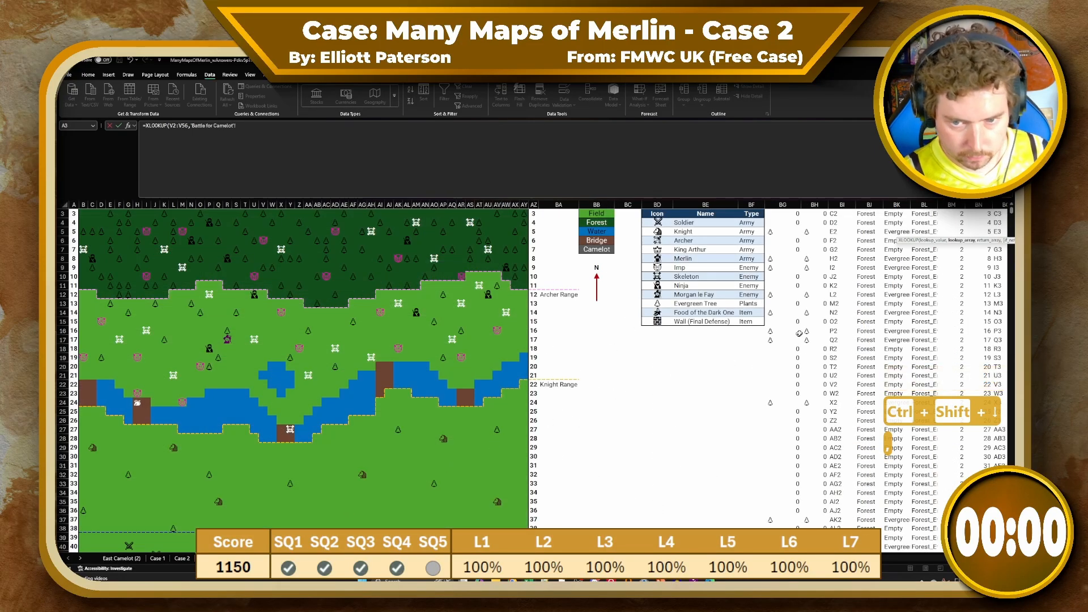
pyautogui.click(817, 329)
pyautogui.hotkey('ctrl', 'Up')
pyautogui.press('Down')
pyautogui.press('Right')
pyautogui.hotkey('ctrl', 'shift', 'Down')
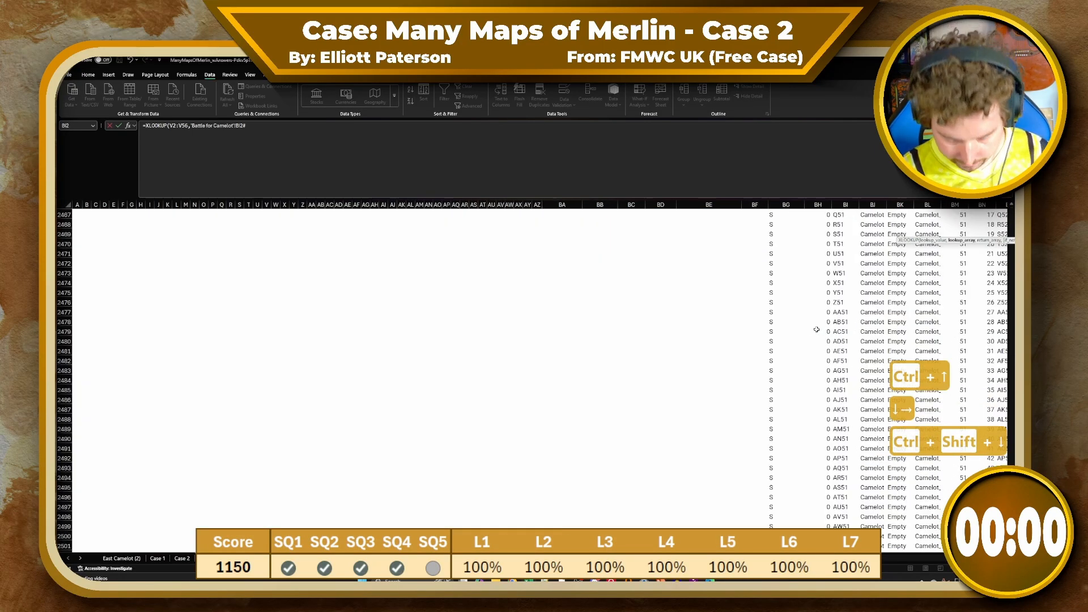
# Set the XLOOKUP's return array to the Battle for Camelot attack column BG2# and complete the formula
pyautogui.write(',')
pyautogui.press('Left')
pyautogui.press('Left')
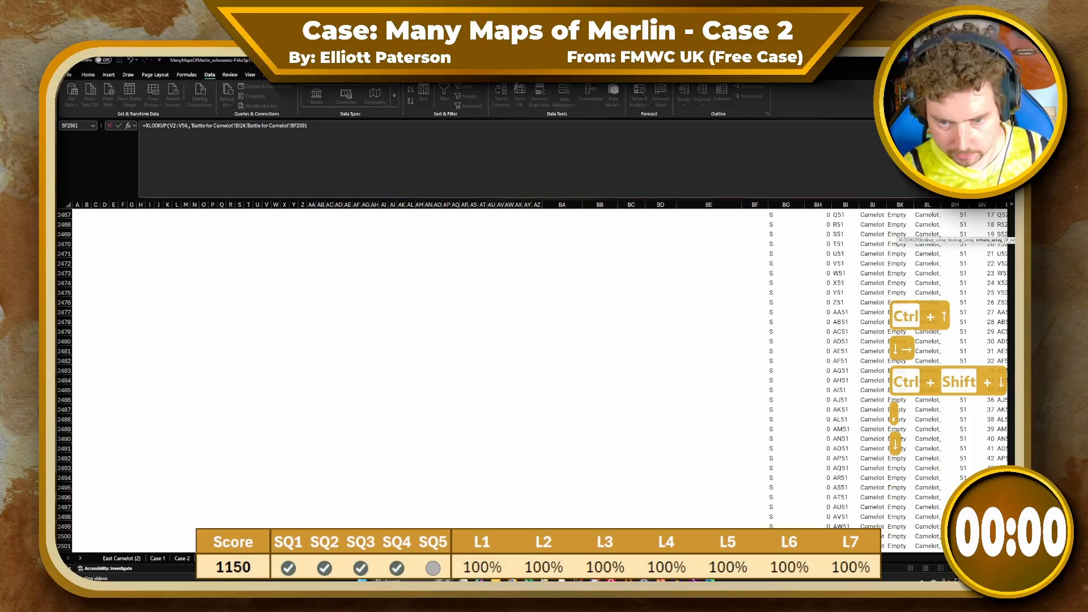
pyautogui.press('Up')
pyautogui.hotkey('ctrl', 'shift', 'Up')
pyautogui.hotkey('shift', 'Down')
pyautogui.press('Return')
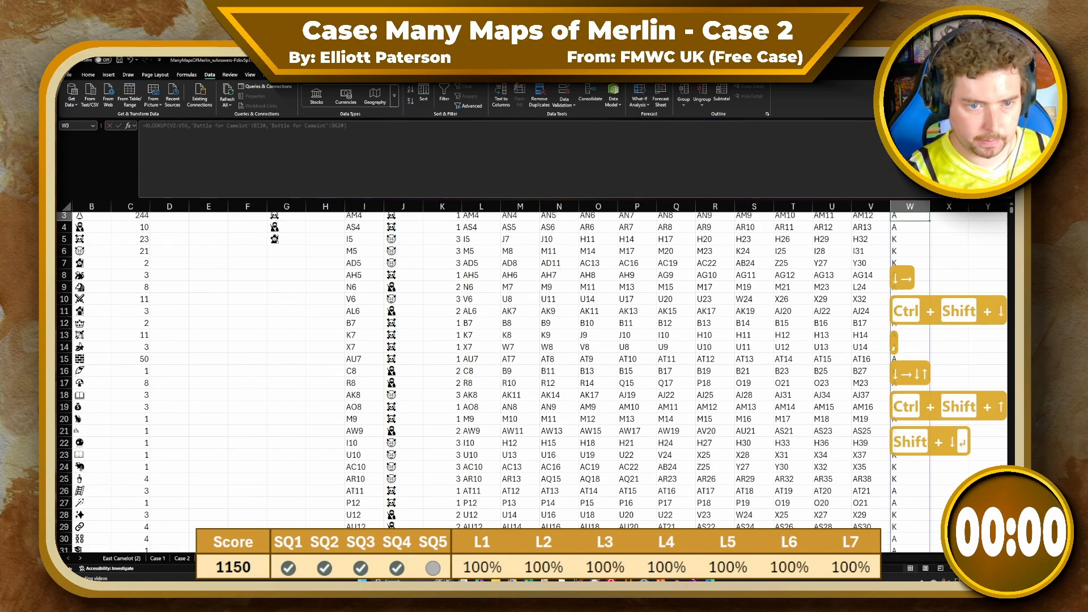
pyautogui.press('Right')
pyautogui.press('Right')
pyautogui.press('Right')
pyautogui.press('Right')
pyautogui.press('Right')
pyautogui.press('Right')
pyautogui.press('Right')
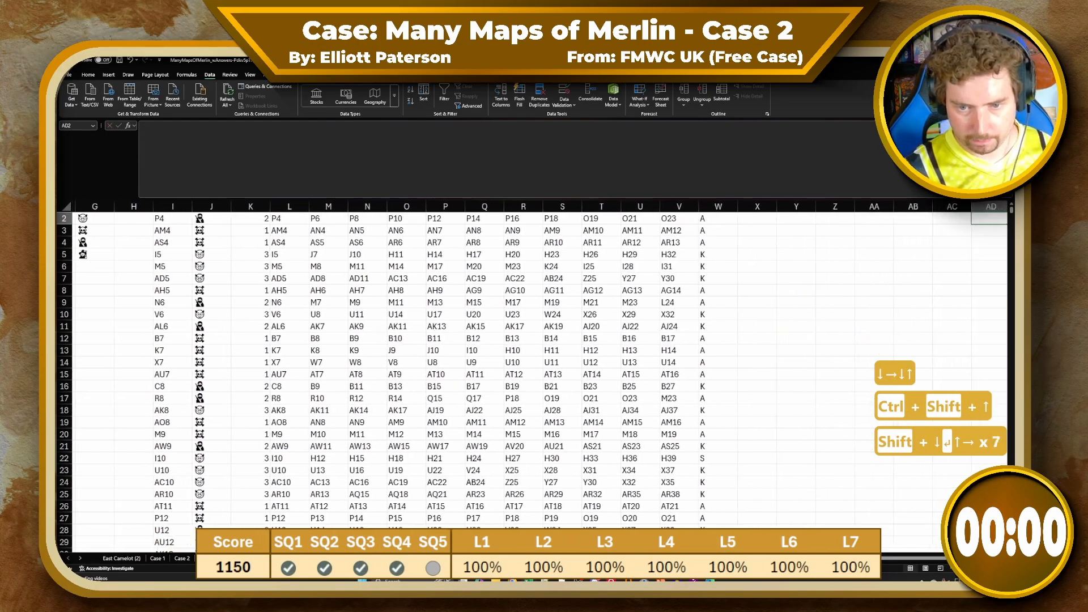
pyautogui.press('Left')
pyautogui.press('Left')
pyautogui.scroll(1, 771, 307)
pyautogui.scroll(-2, 775, 272)
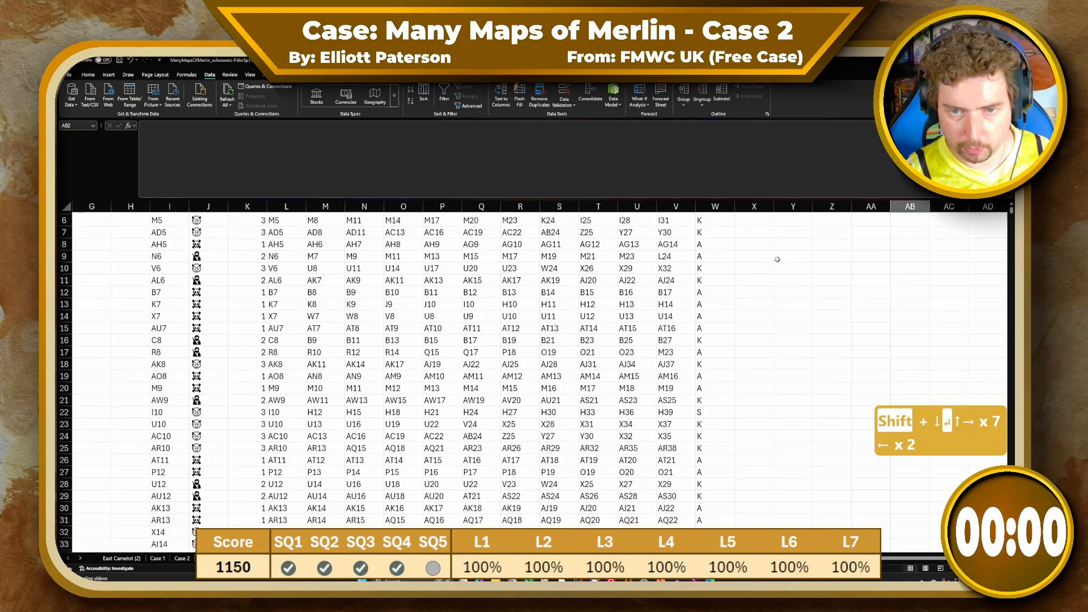
# List the range codes A, K and S in cells Y2 to Y4
pyautogui.scroll(2, 778, 250)
pyautogui.click(784, 234)
pyautogui.write('=')
pyautogui.press('BackSpace')
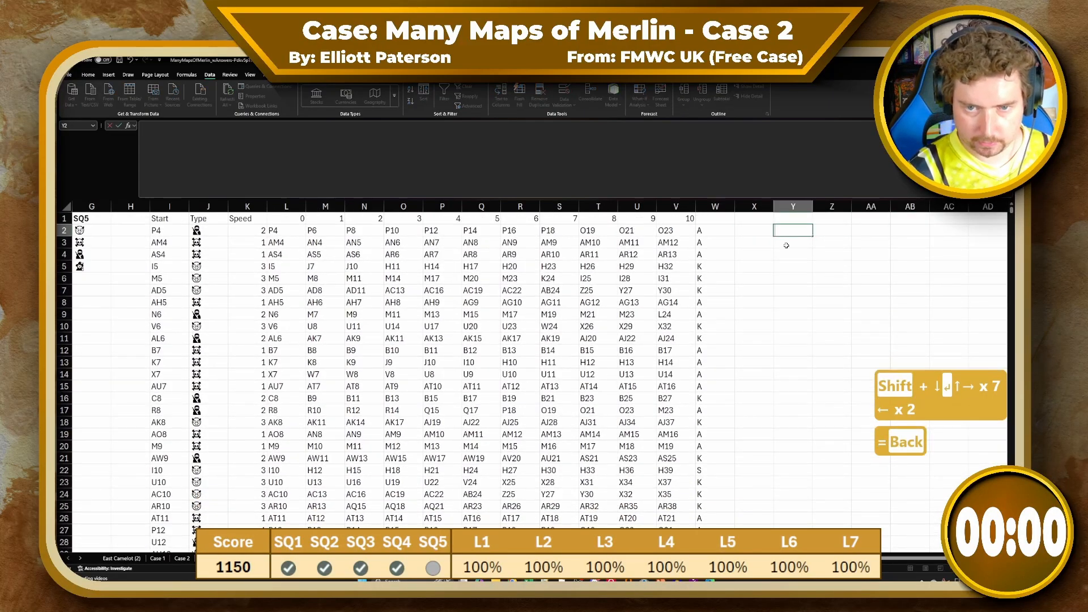
pyautogui.write('A')
pyautogui.press('Return')
pyautogui.write('K')
pyautogui.press('Return')
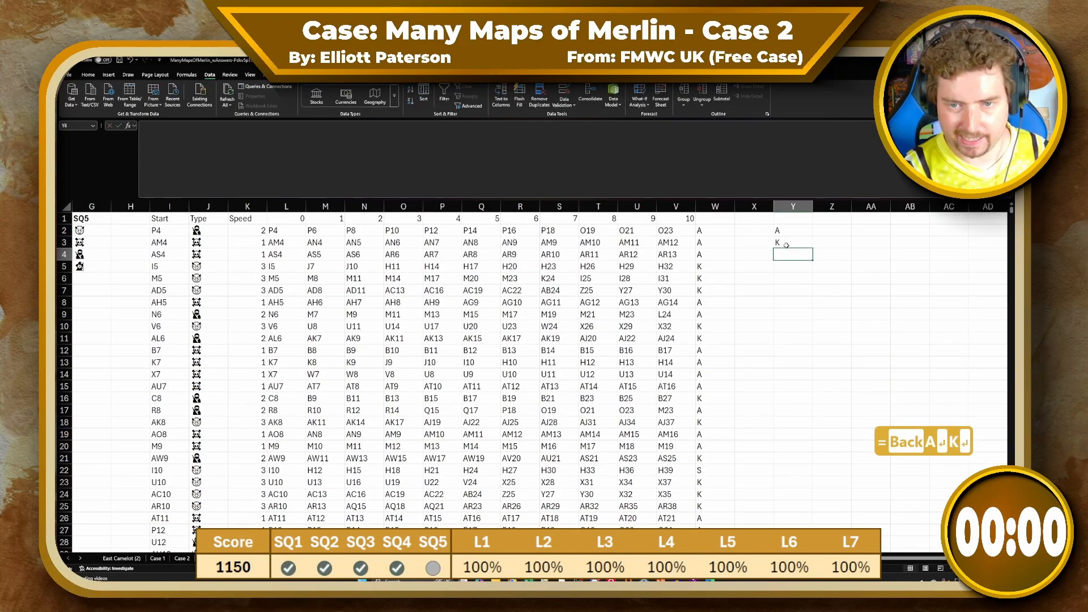
pyautogui.write('S')
pyautogui.press('Right')
# Start a COUNTIFS formula in Z2 with the looked-up range letters W2# as the criteria range
pyautogui.press('Right')
pyautogui.press('Up')
pyautogui.press('Up')
pyautogui.press('Left')
pyautogui.write('=COUNTIF(')
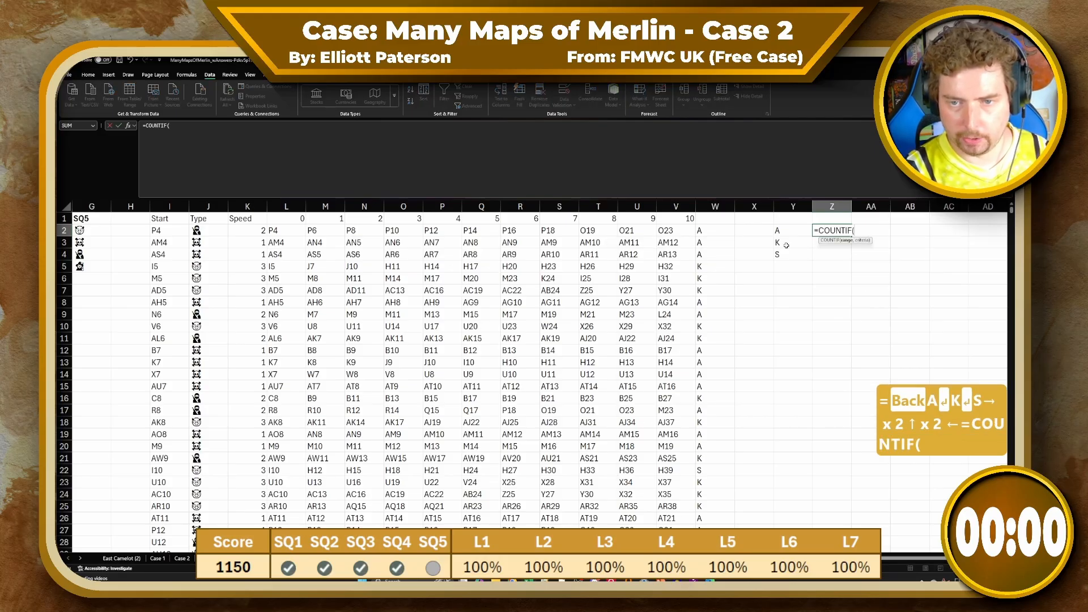
pyautogui.press('Left')
pyautogui.press('Right')
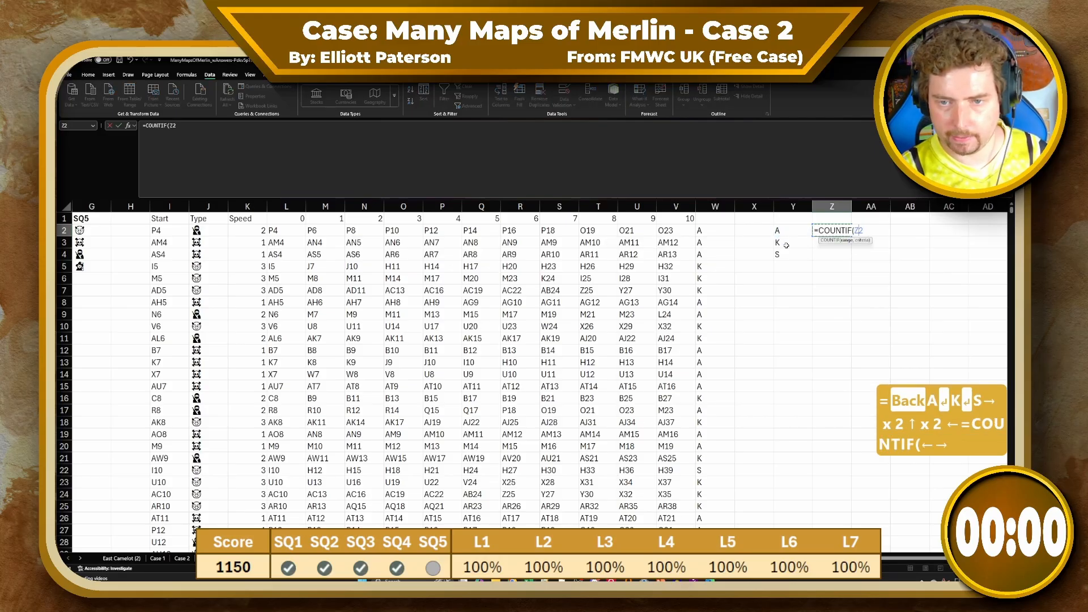
pyautogui.press('BackSpace')
pyautogui.press('BackSpace')
pyautogui.press('BackSpace')
pyautogui.write('S(')
pyautogui.press('Left')
pyautogui.press('Left')
pyautogui.press('Left')
pyautogui.hotkey('ctrl', 'shift', 'Down')
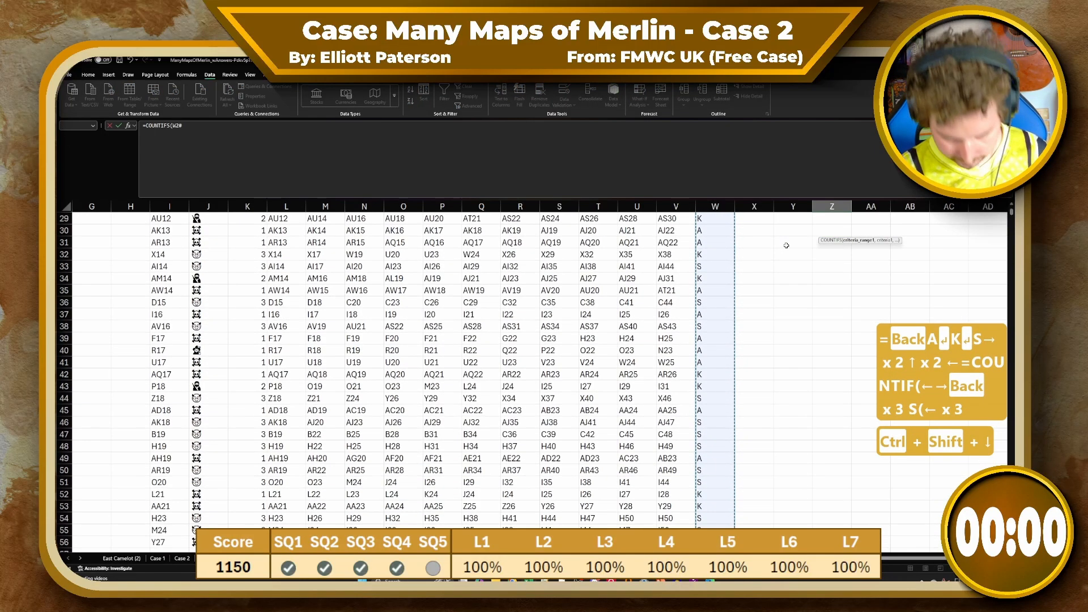
# Complete the COUNTIFS with the codes Y2:Y4 as criteria
pyautogui.write(',')
pyautogui.press('Left')
pyautogui.hotkey('ctrl', 'shift', 'Down')
pyautogui.press('Return')
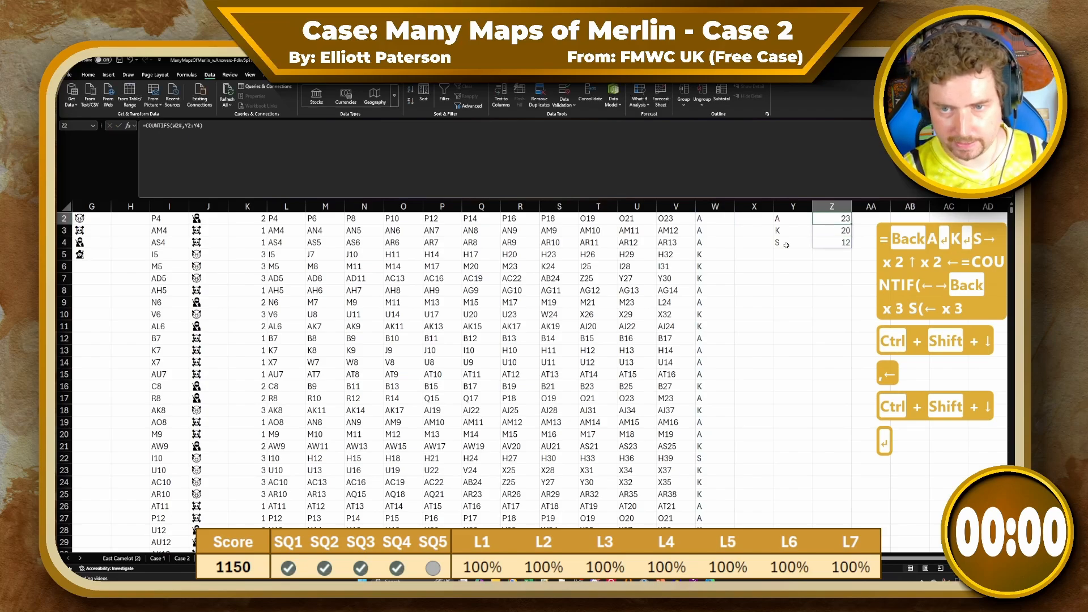
pyautogui.press('Up')
pyautogui.press('Right')
pyautogui.press('Right')
pyautogui.press('Right')
pyautogui.press('Right')
pyautogui.press('Right')
pyautogui.press('Right')
pyautogui.press('Right')
pyautogui.press('Right')
pyautogui.scroll(1, 787, 245)
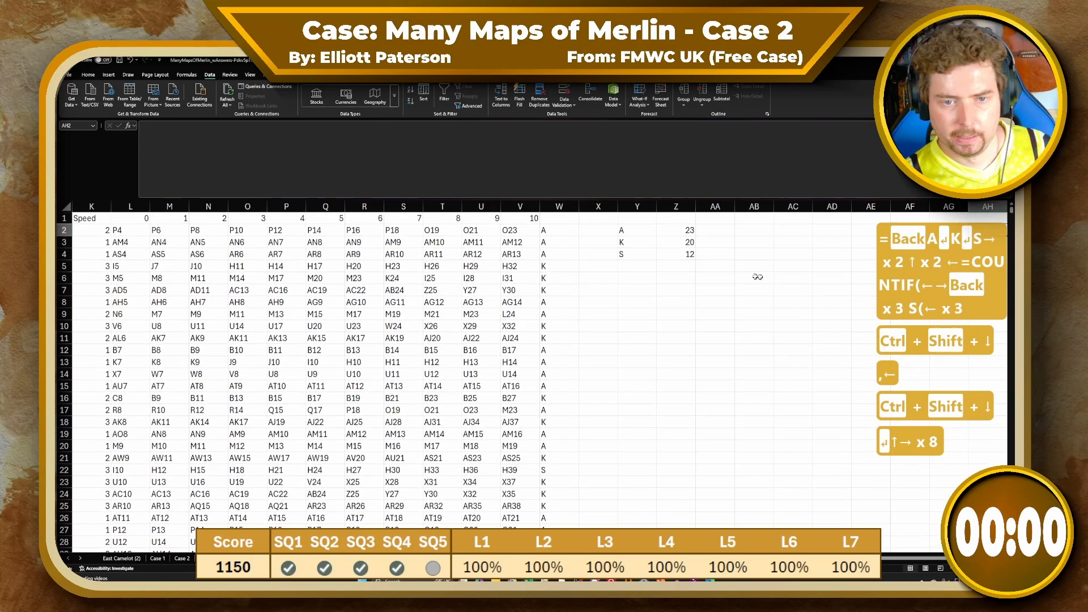
# Enter the combined range counts as the text A23-K20-S12 in cell AA2
pyautogui.click(725, 234)
pyautogui.write('A21')
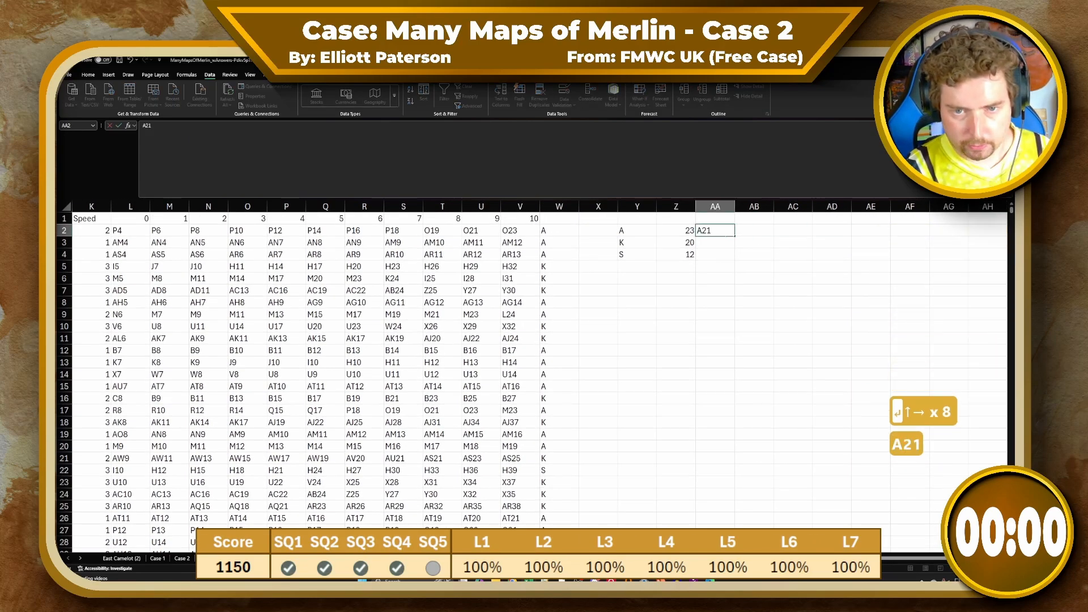
pyautogui.press('BackSpace')
pyautogui.write('3-KK20')
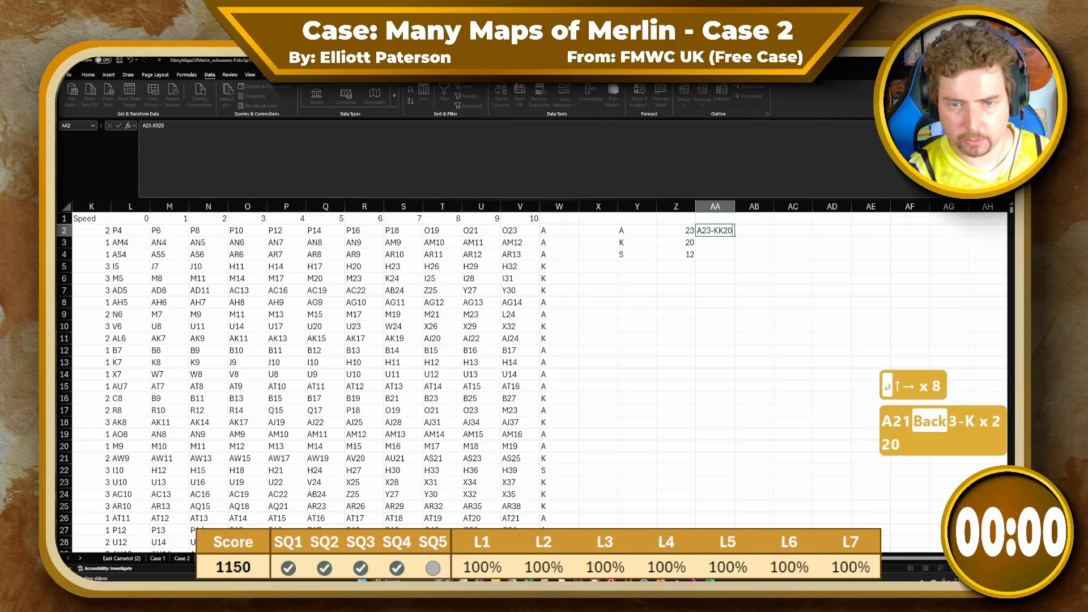
pyautogui.press('BackSpace')
pyautogui.press('BackSpace')
pyautogui.press('BackSpace')
pyautogui.write('220-')
pyautogui.press('BackSpace')
pyautogui.press('BackSpace')
pyautogui.press('BackSpace')
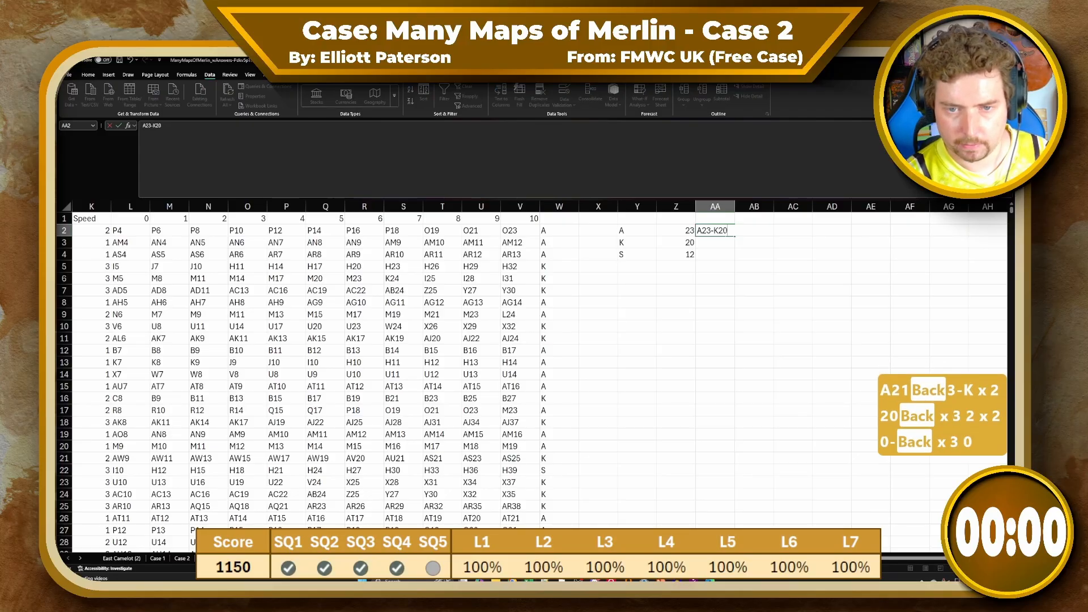
pyautogui.write('0-S122')
pyautogui.press('BackSpace')
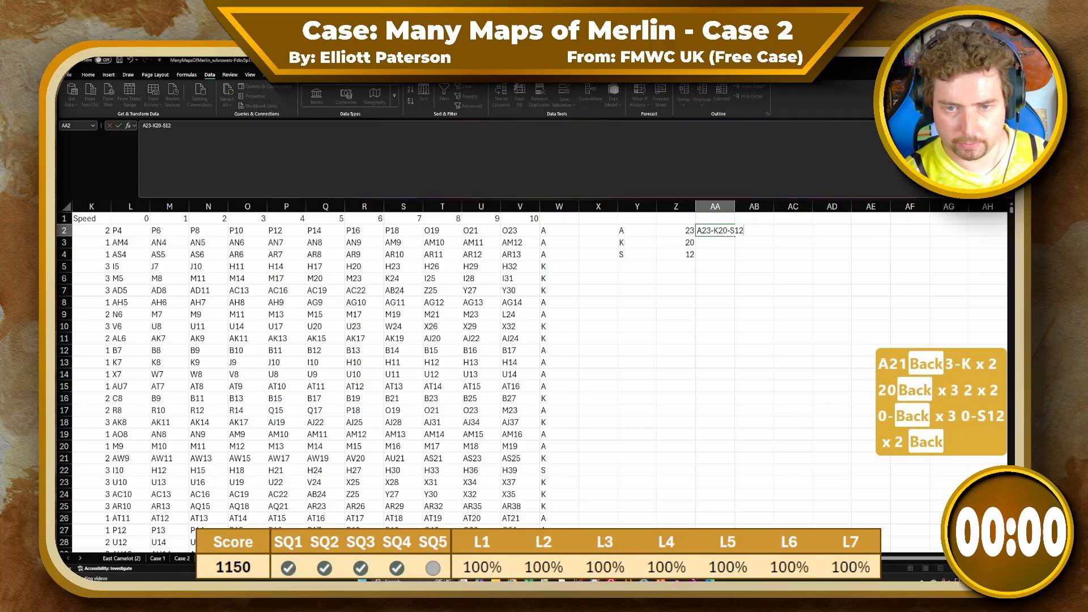
pyautogui.press('Return')
# Copy the answer text from AA2 and paste it as a value into the Side Quest 5 answer cell on the Case 2 sheet
pyautogui.press('Up')
pyautogui.hotkey('ctrl', 'c')
pyautogui.click(181, 558)
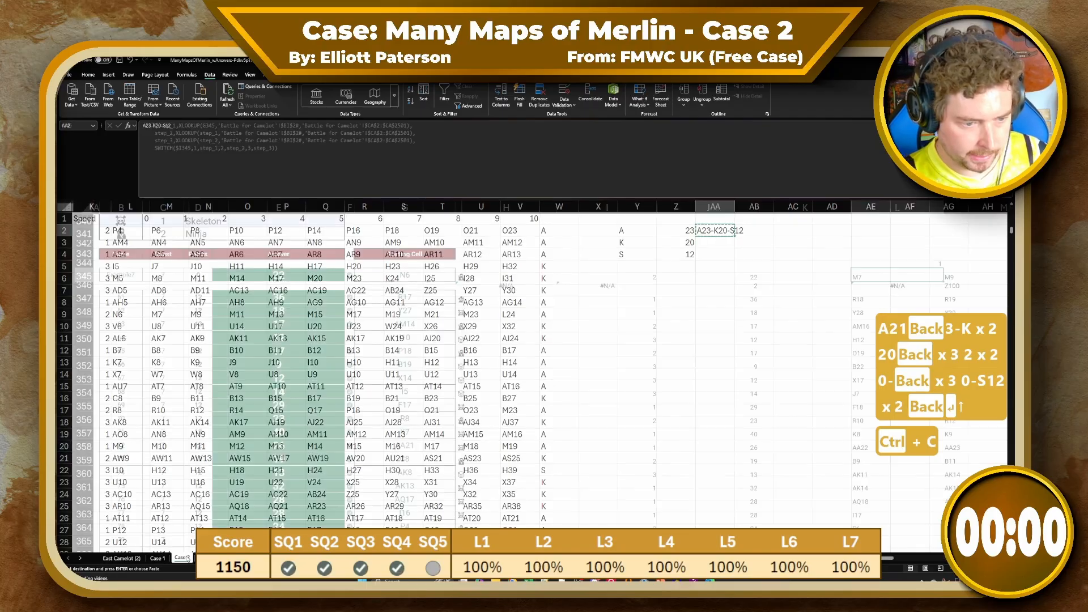
pyautogui.scroll(14, 283, 363)
pyautogui.scroll(20, 285, 408)
pyautogui.scroll(-8, 289, 454)
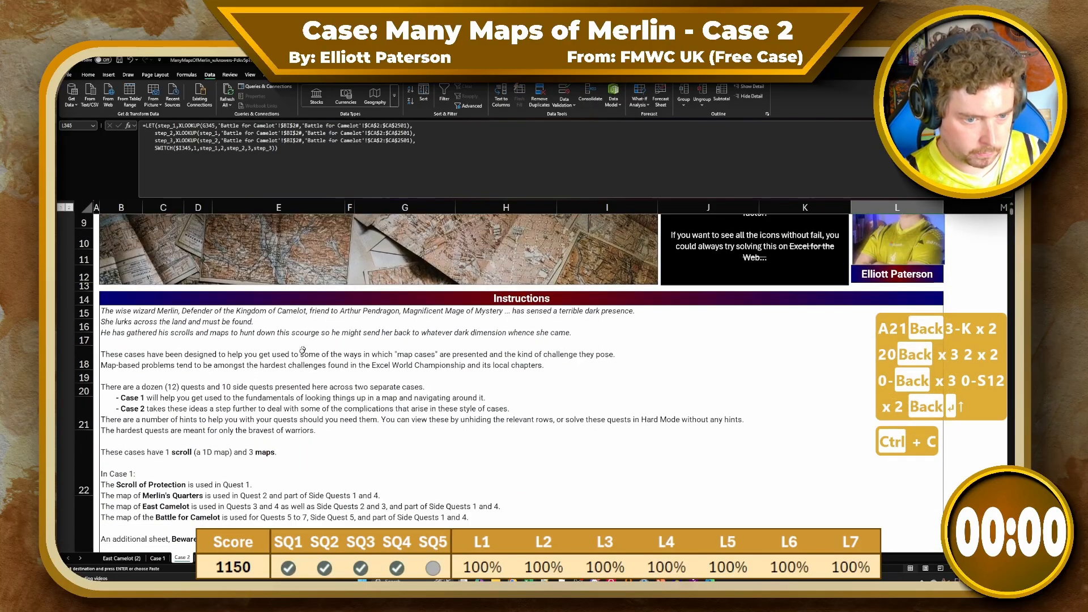
pyautogui.click(293, 484)
pyautogui.hotkey('ctrl', 'shift', 'v')
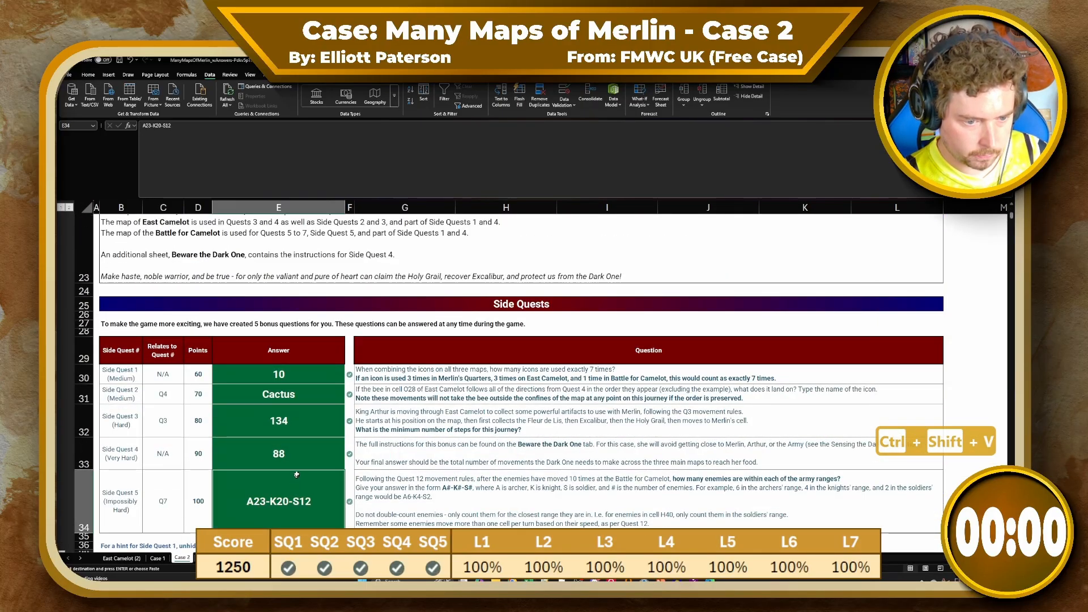
pyautogui.scroll(-1, 308, 423)
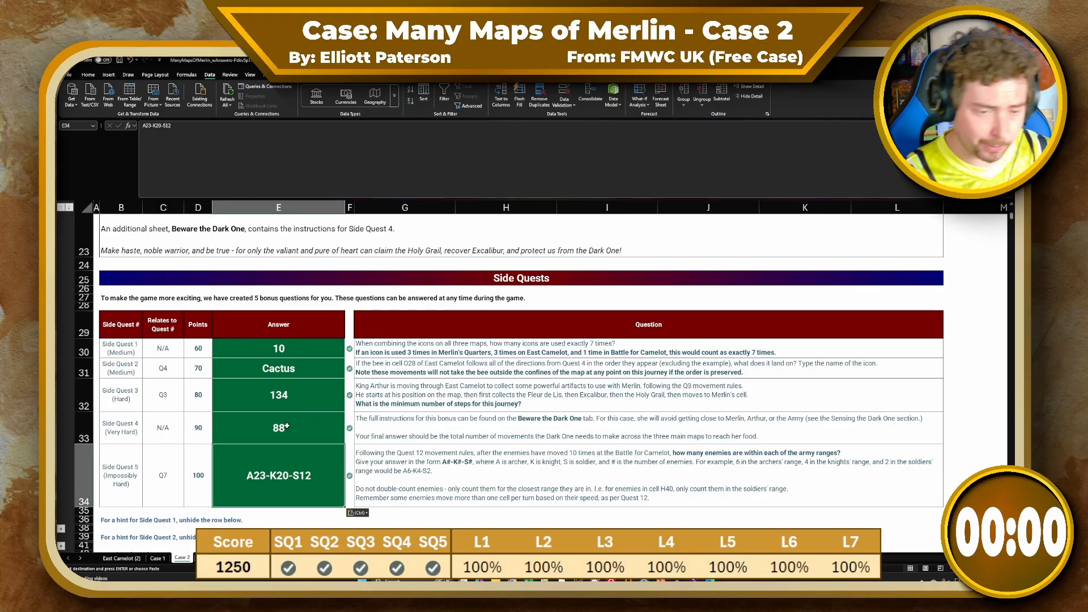
pyautogui.scroll(-3, 287, 426)
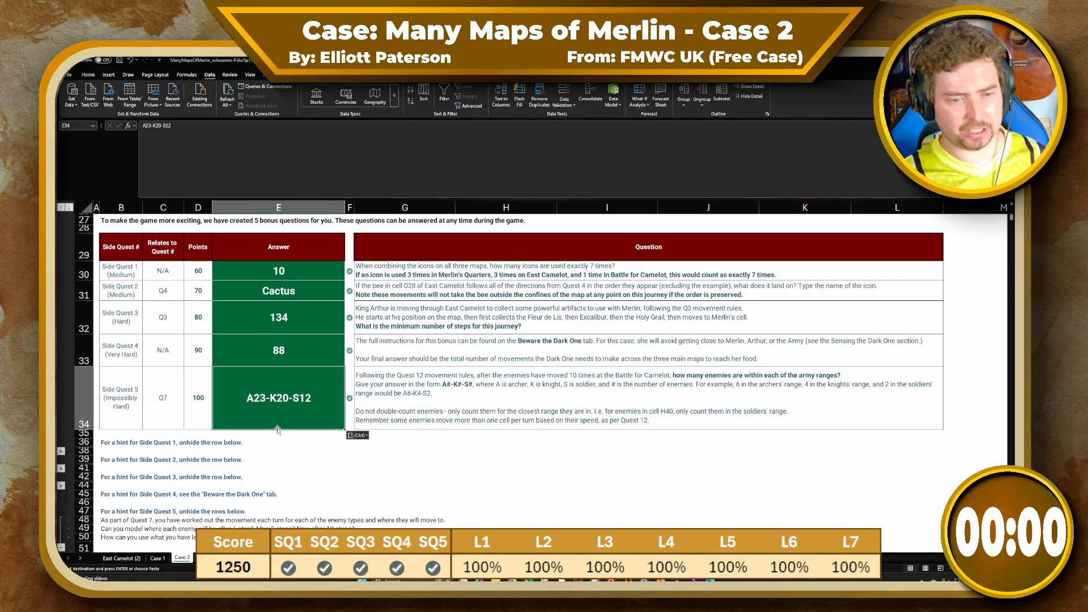
pyautogui.scroll(-2, 289, 442)
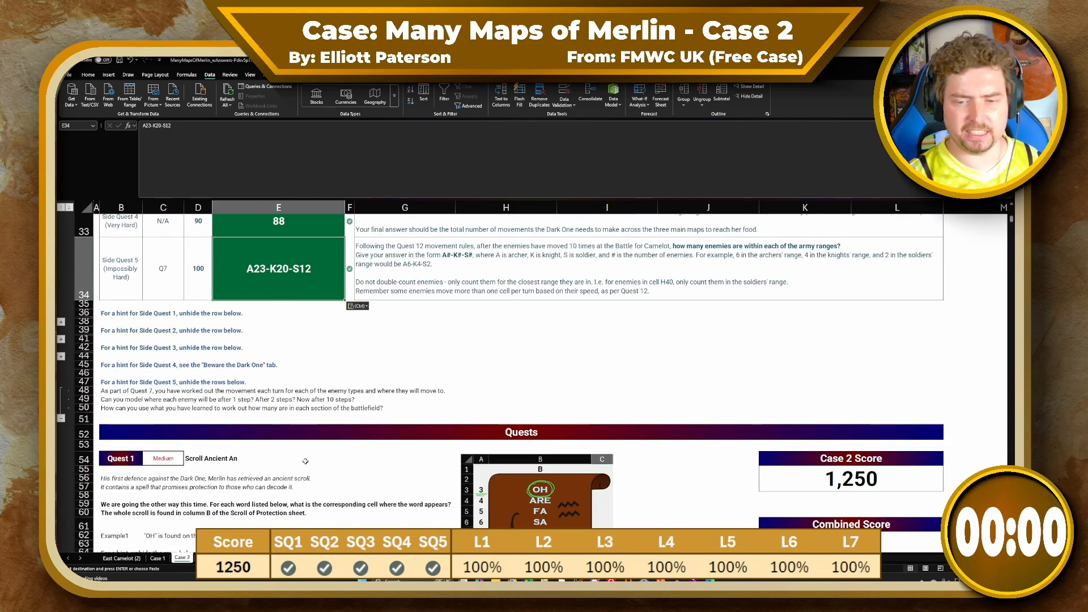
pyautogui.scroll(10, 305, 461)
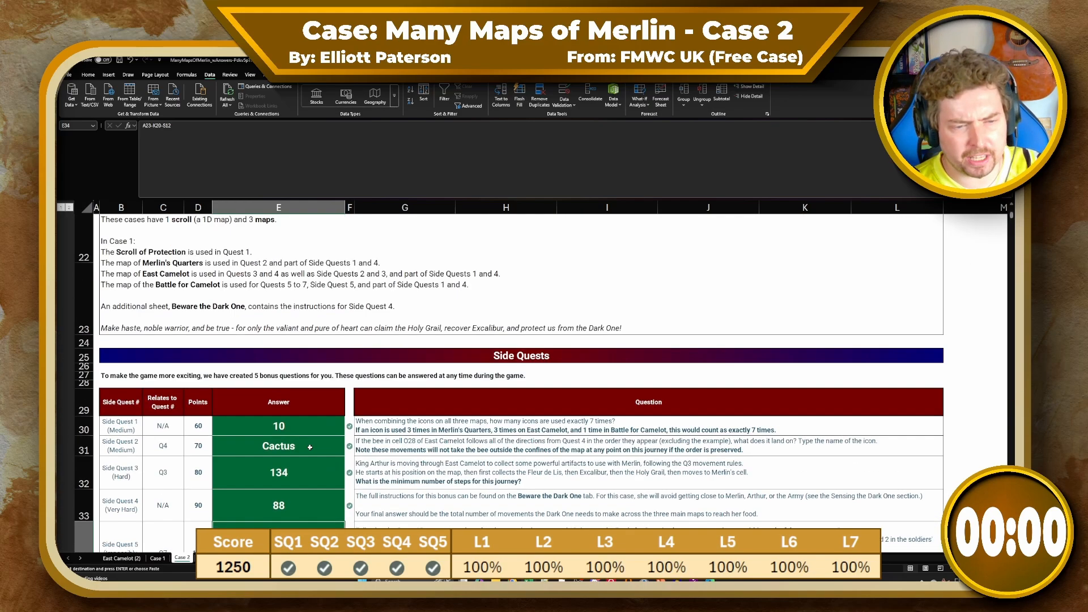
pyautogui.scroll(10, 310, 447)
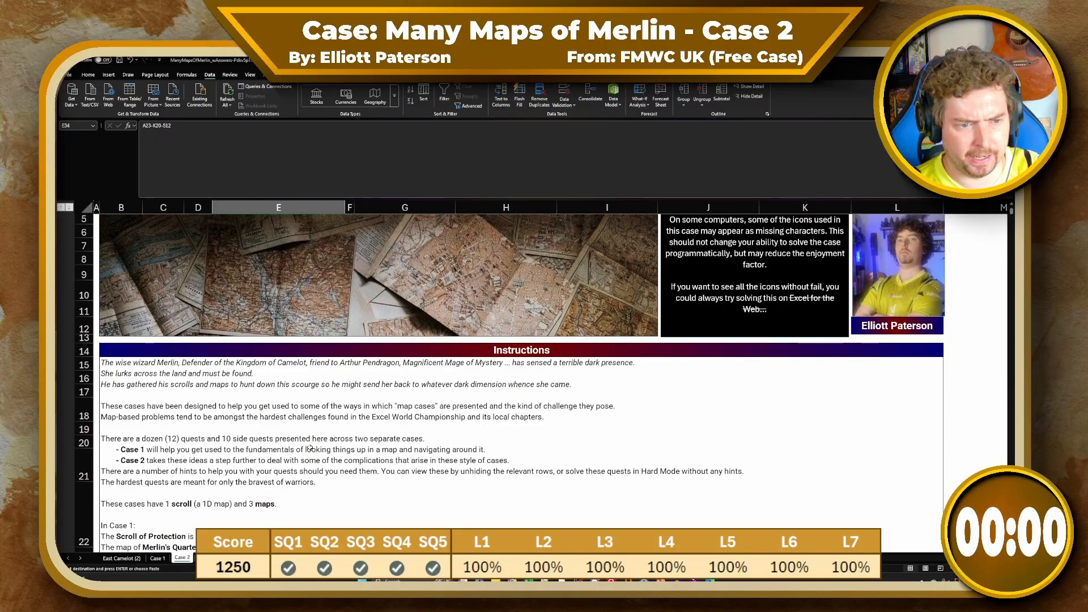